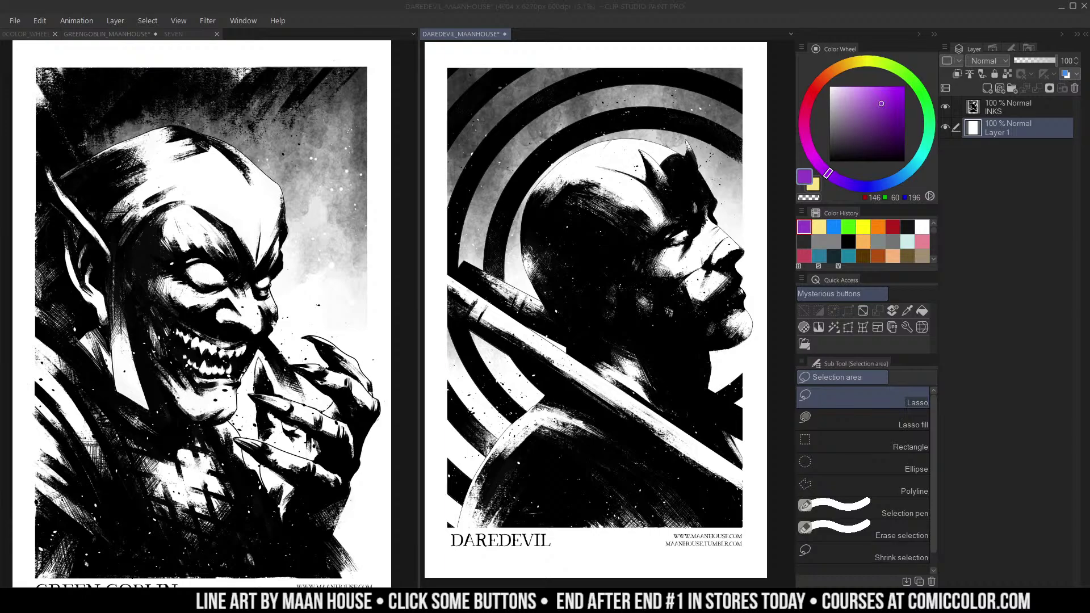
Step: Add a new layer above the inks and ready the Ron Chan's Side Pencil brush in bright purple
left_click(907, 85)
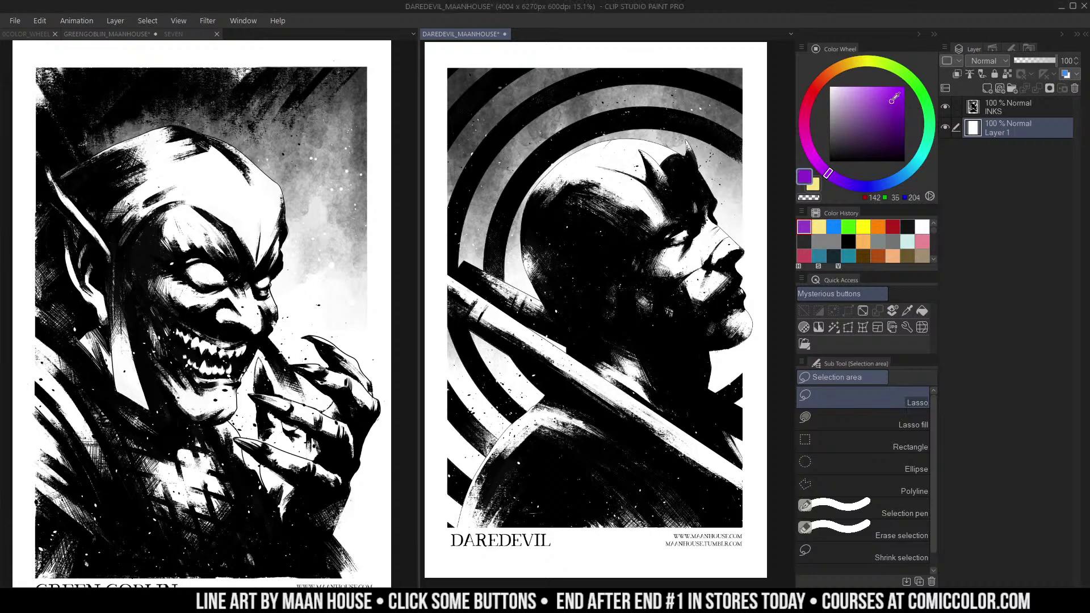
left_click(988, 88)
key("b")
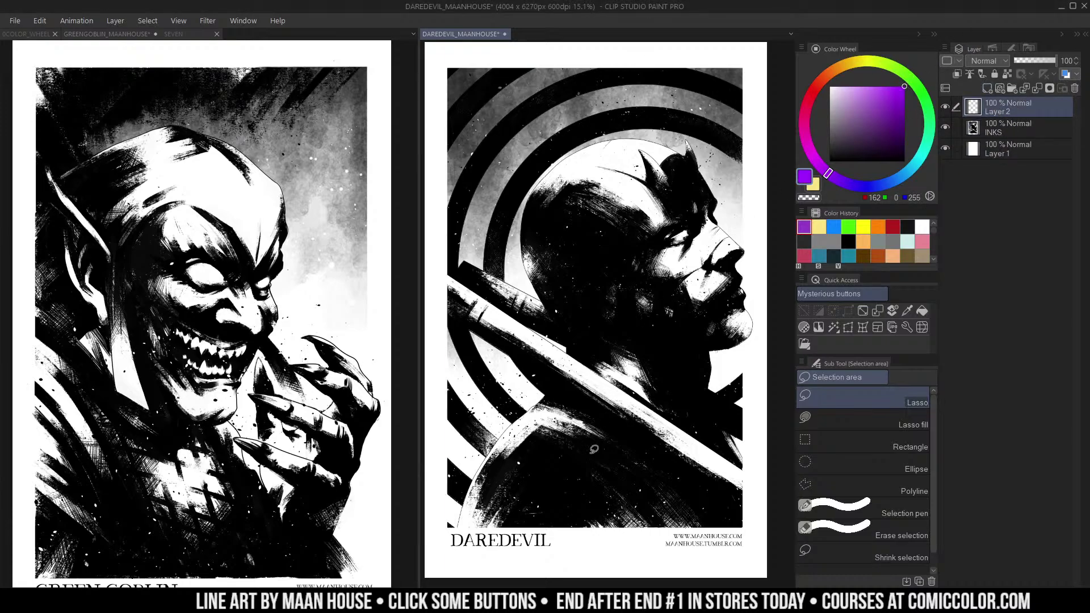
left_click(911, 425)
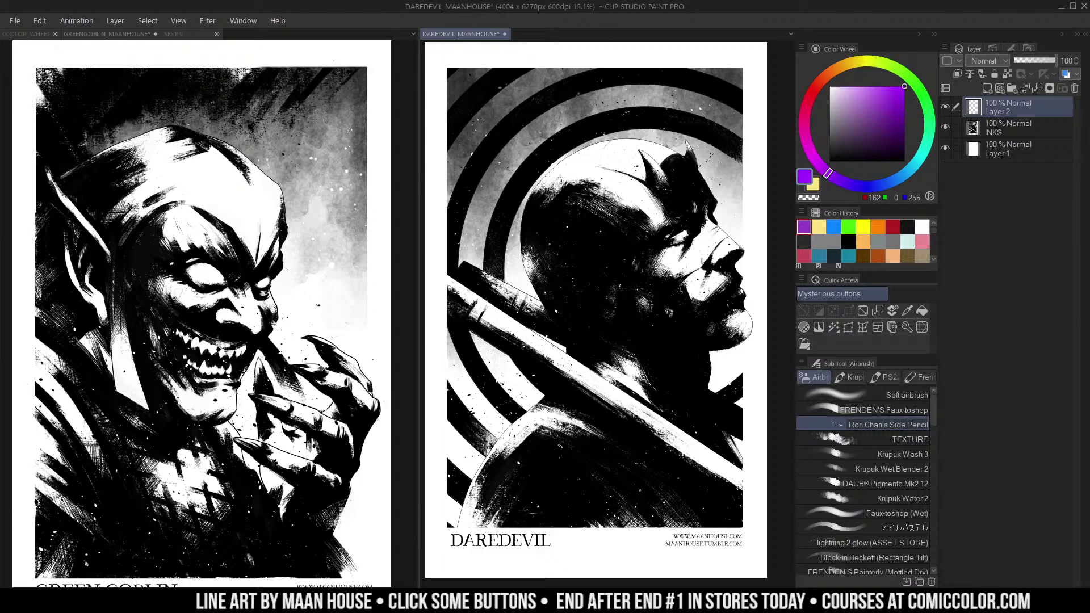
Step: Handwrite "STARTING SOON..." in purple across the lower part of the Daredevil artwork
mouse_move(562, 442)
left_mouse_down()
mouse_move(522, 490)
mouse_move(582, 455)
mouse_move(594, 480)
mouse_move(601, 465)
left_mouse_up()
mouse_move(599, 450)
left_mouse_down()
mouse_move(598, 475)
mouse_move(641, 452)
left_mouse_up()
mouse_move(631, 435)
left_mouse_down()
mouse_move(623, 484)
mouse_move(670, 440)
mouse_move(721, 447)
left_mouse_up()
left_click_drag(590, 481, 565, 530)
mouse_move(607, 499)
left_mouse_down()
mouse_move(594, 511)
mouse_move(608, 500)
left_mouse_up()
mouse_move(628, 494)
left_mouse_down()
mouse_move(658, 495)
mouse_move(670, 476)
mouse_move(694, 508)
left_mouse_up()
left_click(675, 507)
left_click(686, 505)
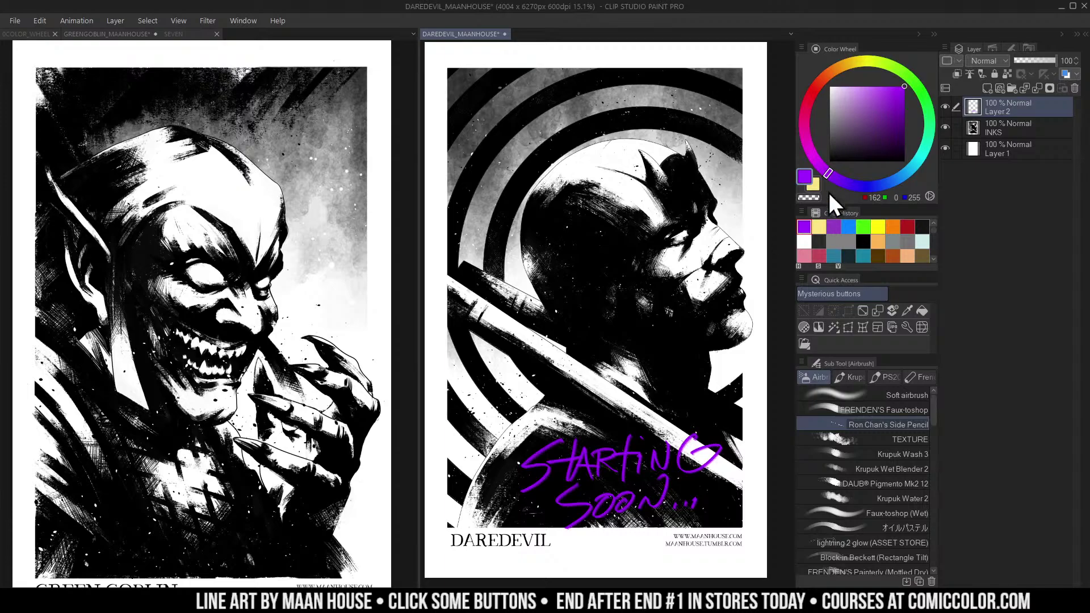
Step: Delete the layer holding the handwritten note and return to the Lasso selection tool
right_click(1026, 107)
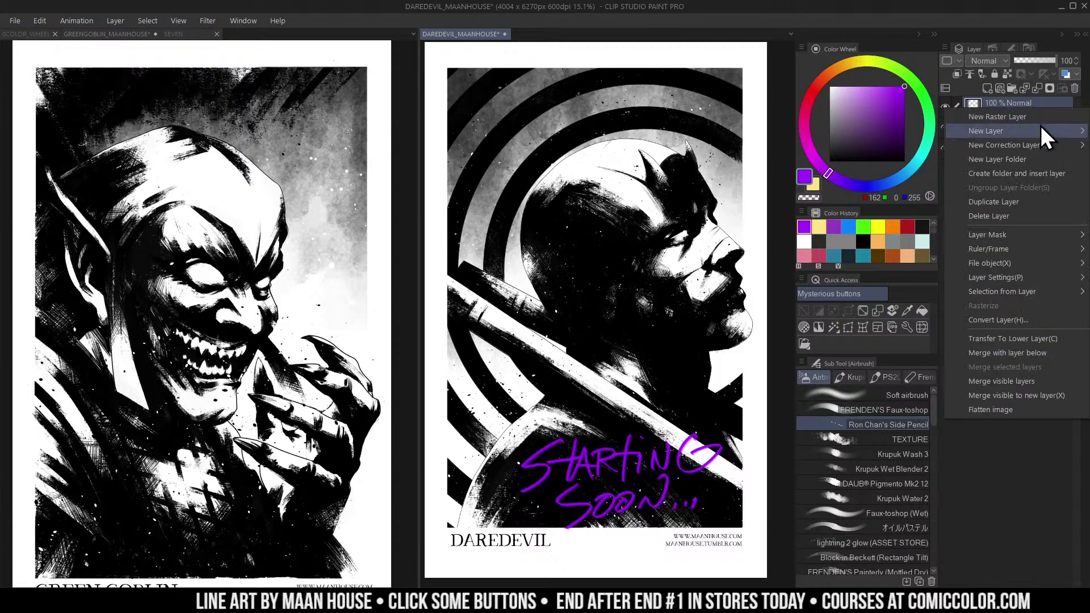
left_click(1057, 201)
key("m")
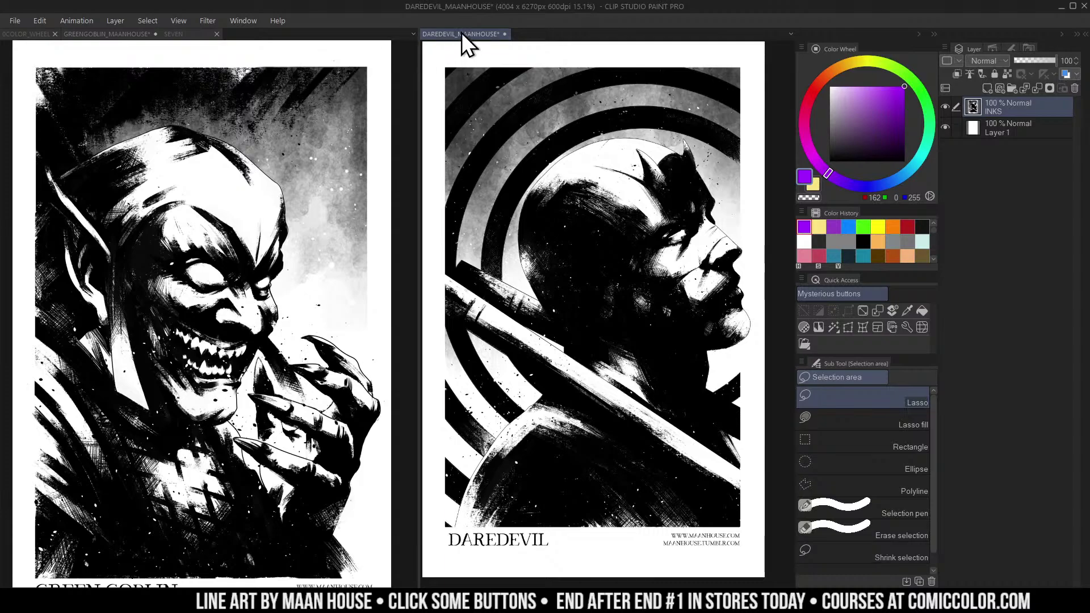
Step: Dock the Daredevil canvas together with the other open documents and bring up the Green Goblin artwork
left_click_drag(462, 34, 301, 125)
left_click(177, 34)
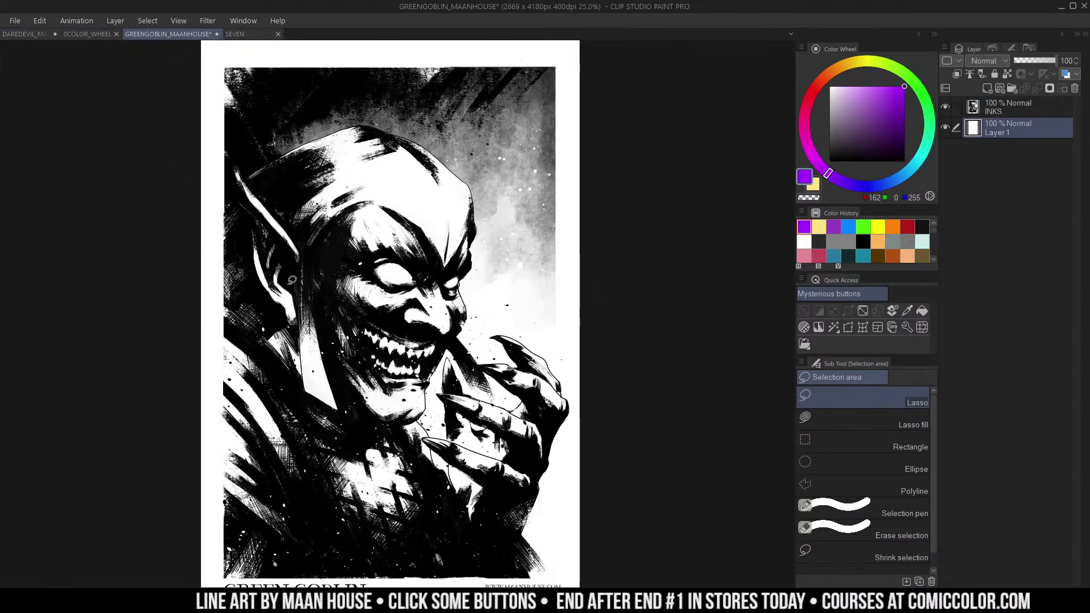
left_click_drag(589, 164, 674, 159)
left_click(581, 271, "ctrl")
left_click_drag(624, 256, 617, 281)
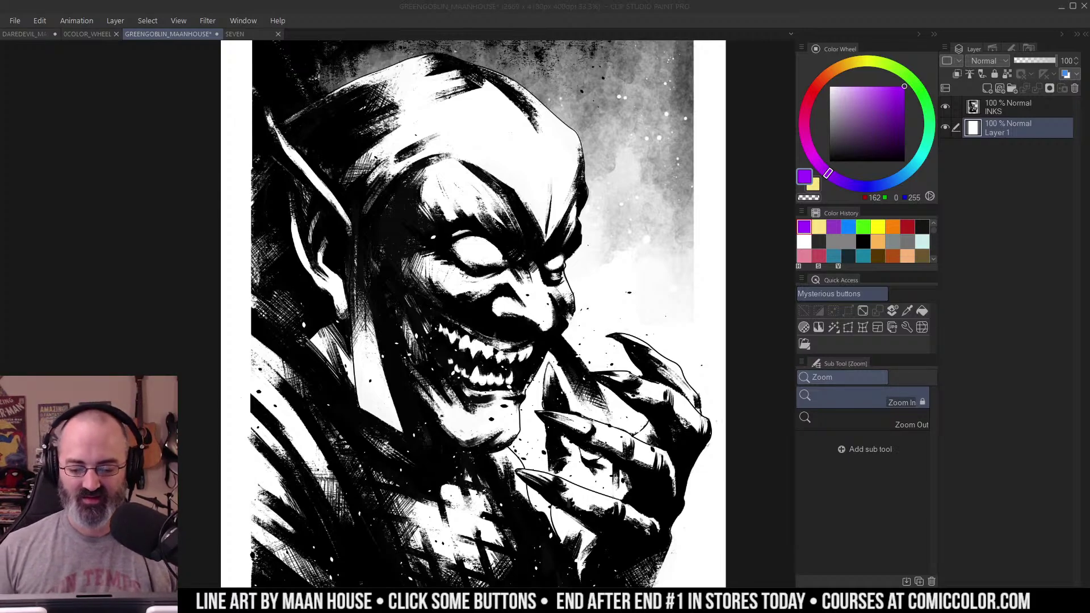
left_click_drag(675, 170, 698, 193)
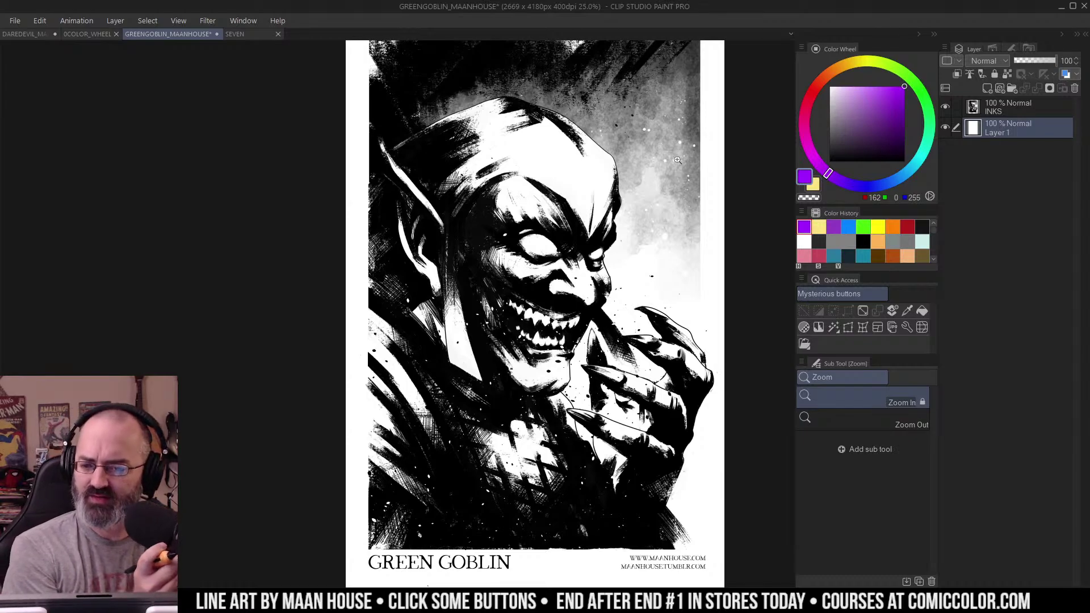
left_click_drag(619, 154, 605, 158)
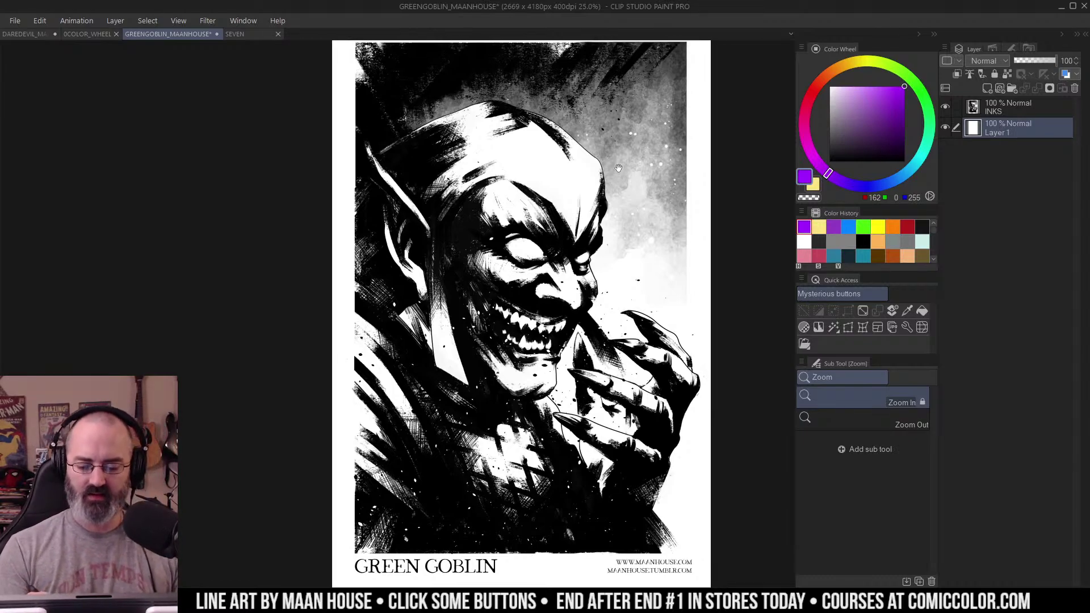
left_click_drag(650, 155, 649, 163)
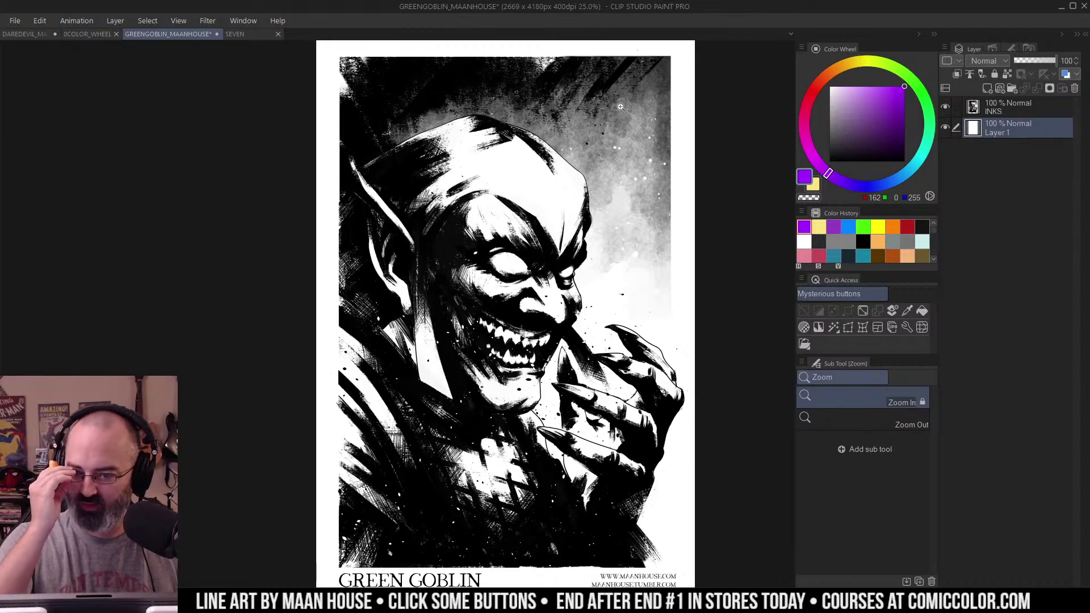
Step: Rename the white layer below the inks as BASE, and check the inks by isolating and restoring their visibility
double_click(1008, 135)
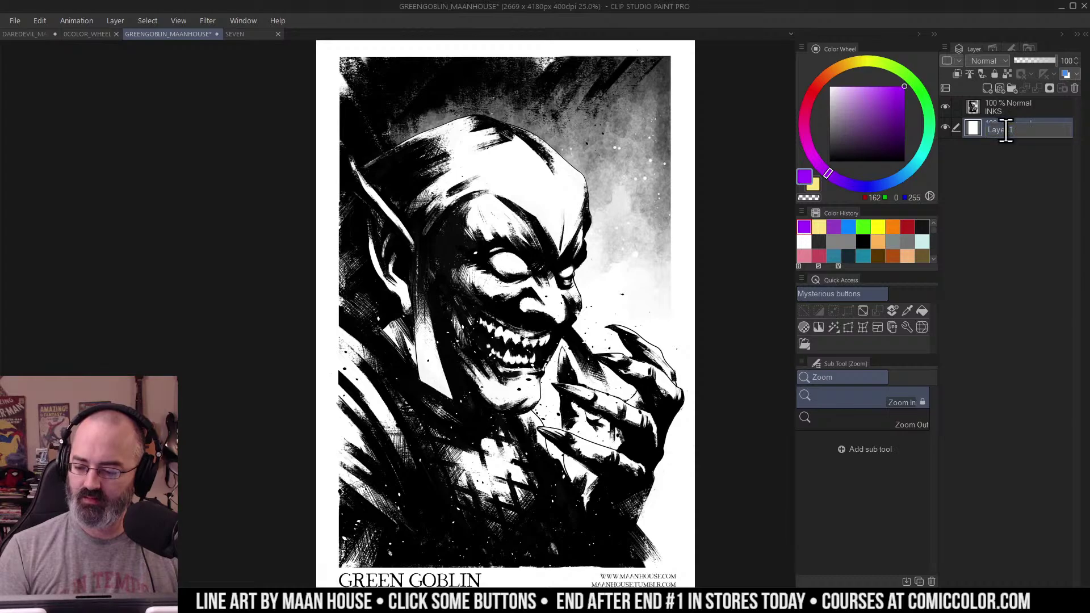
type("BASE")
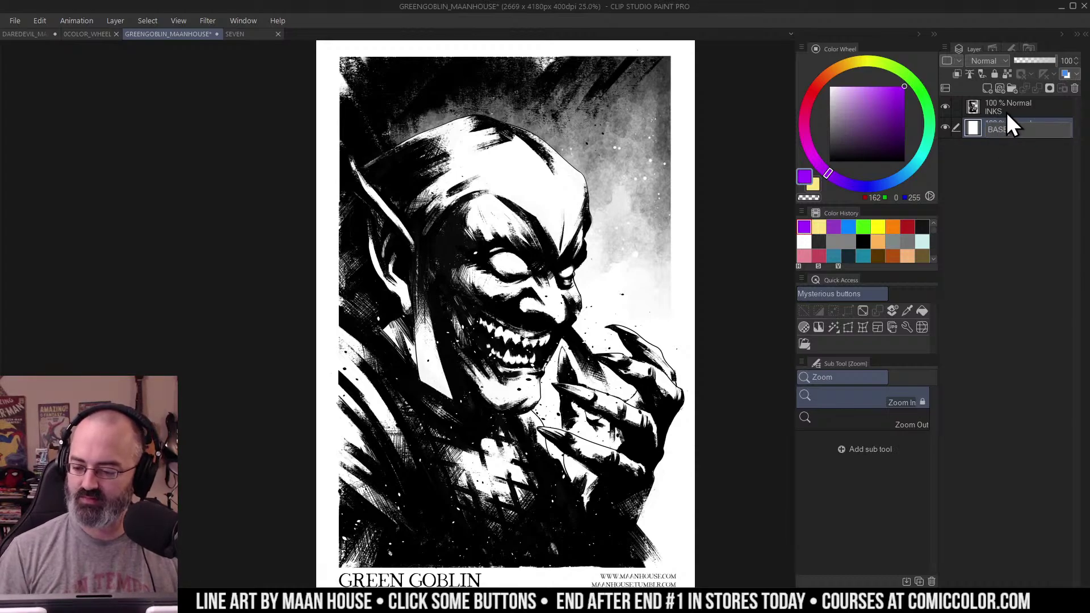
left_click(947, 106, "alt")
left_click(949, 108, "alt")
Step: Start a Polyline selection along the top edge of the Green Goblin panel, from its upper-left to its upper-right corner
mouse_move(692, 198)
left_mouse_down()
mouse_move(693, 137)
mouse_move(698, 209)
left_mouse_up()
left_click(537, 134)
left_click_drag(537, 130, 522, 228)
left_click(521, 229)
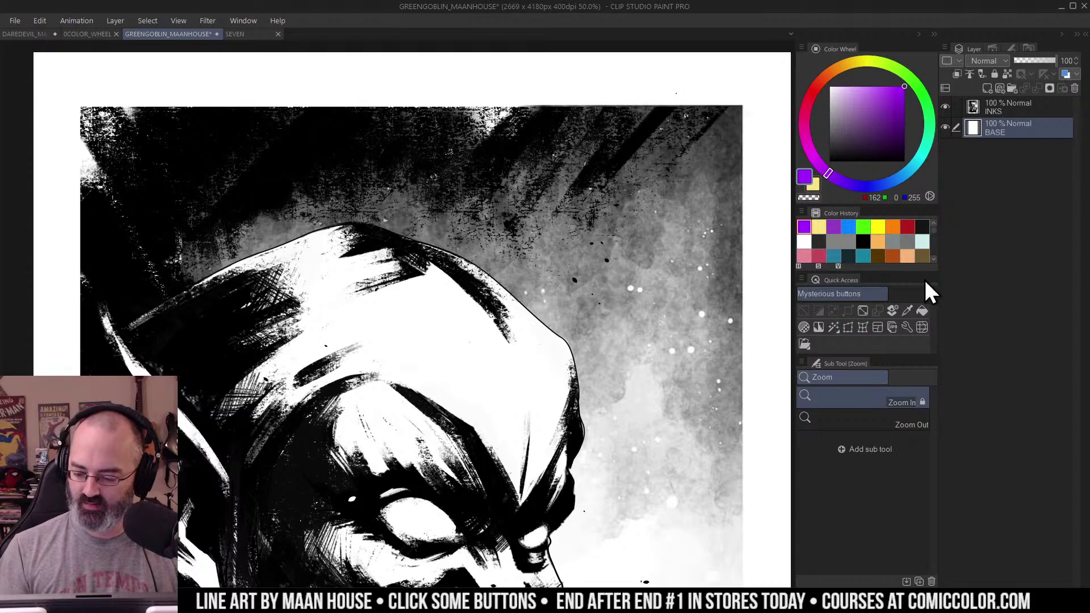
key("m")
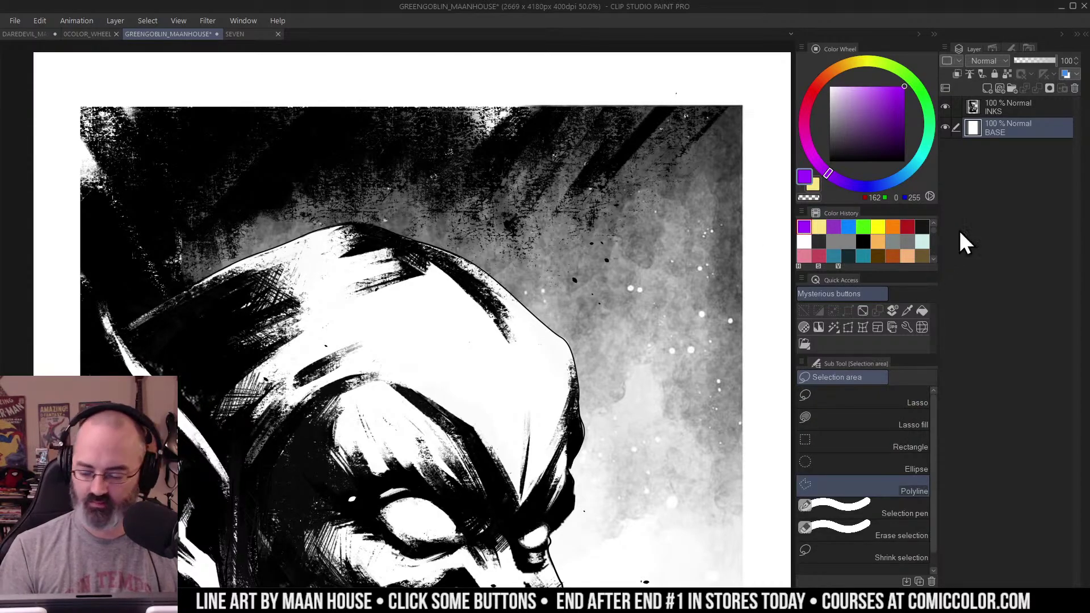
left_click(81, 106)
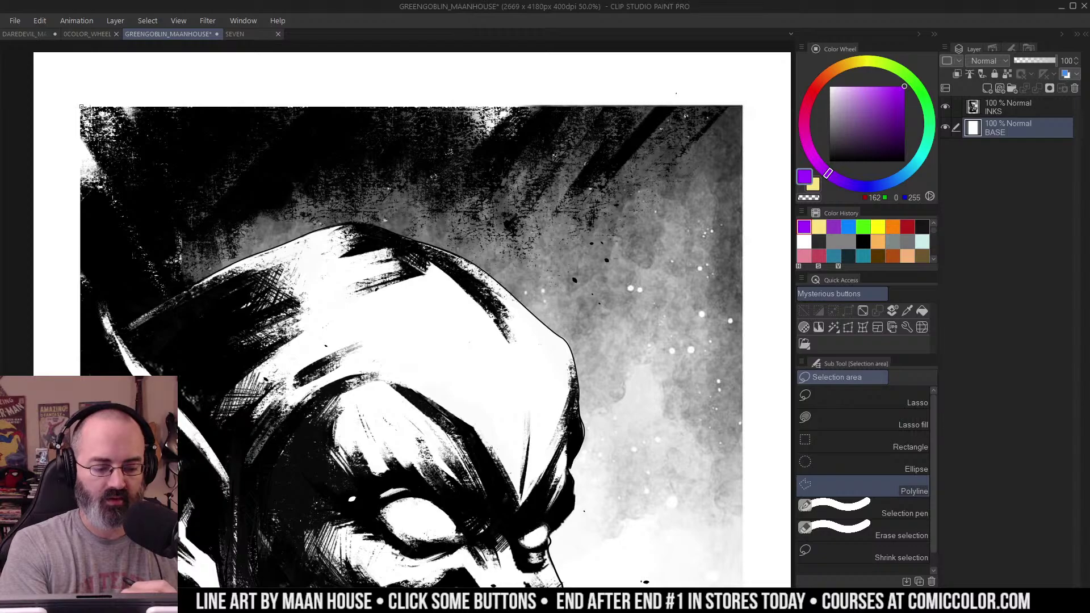
left_click(743, 106)
Step: Extend the polyline selection down the panel's right edge to its lower-right corner, just above the web addresses
left_click_drag(729, 472, 685, 123)
left_click_drag(704, 419, 685, 129)
left_click_drag(709, 196, 684, 76)
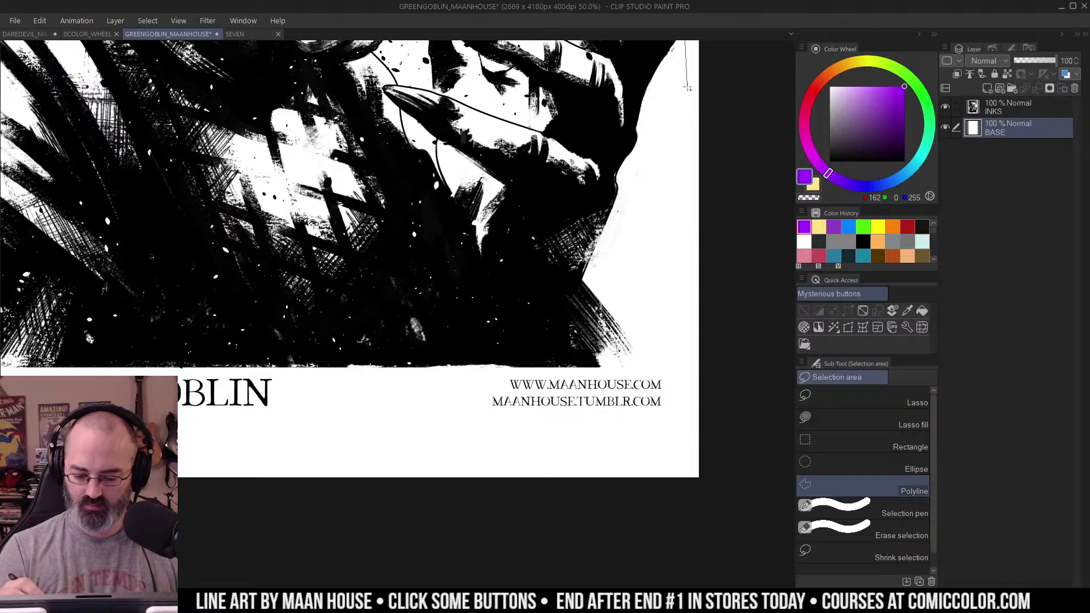
mouse_move(629, 147)
left_mouse_down()
mouse_move(702, 344)
mouse_move(680, 424)
mouse_move(670, 387)
left_mouse_up()
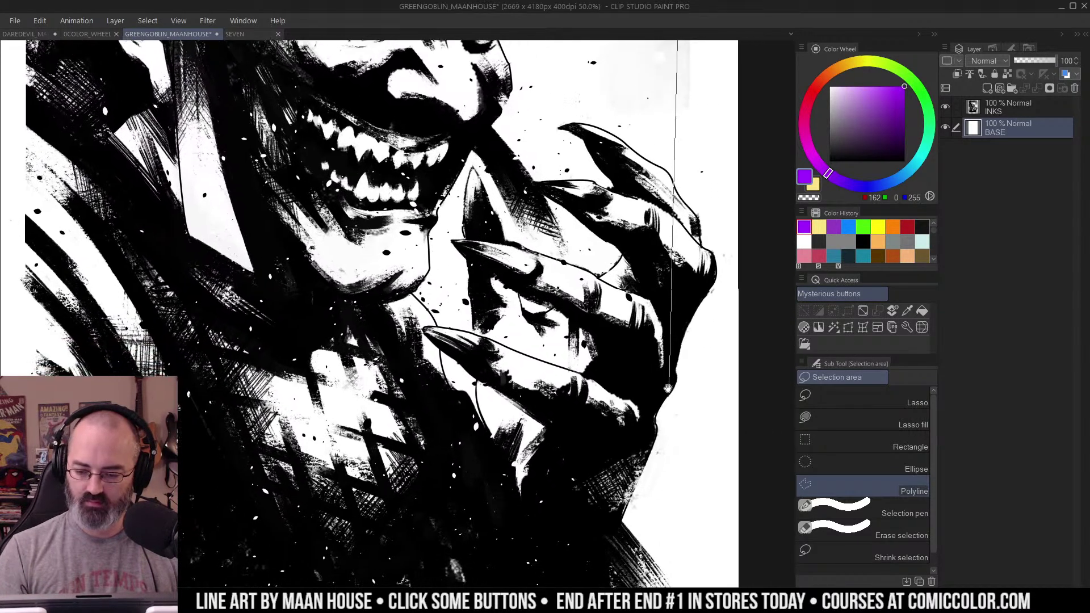
left_click_drag(694, 433, 634, 249)
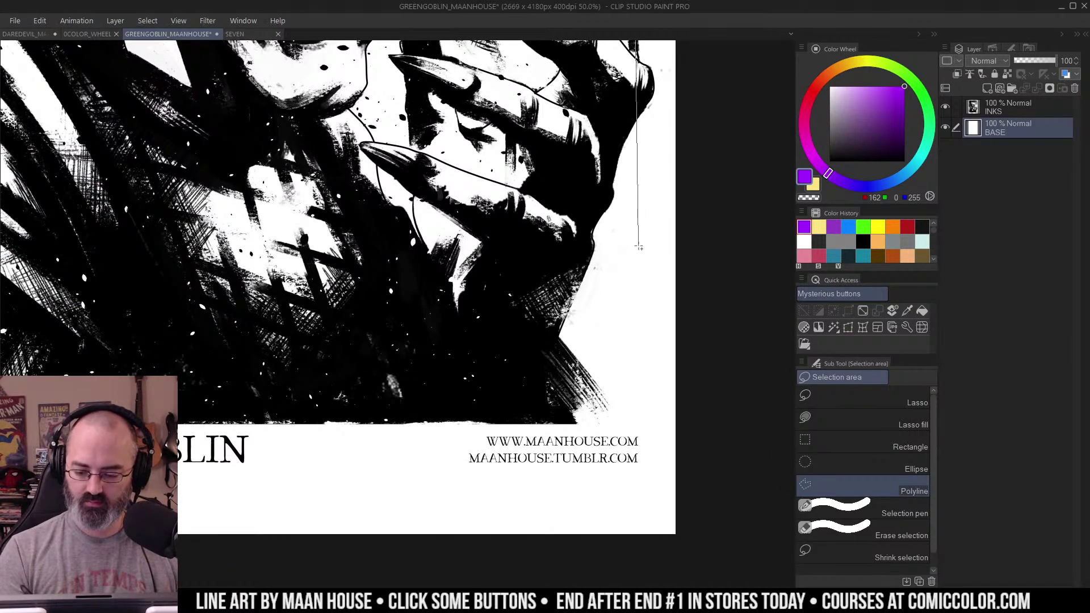
left_click(628, 426)
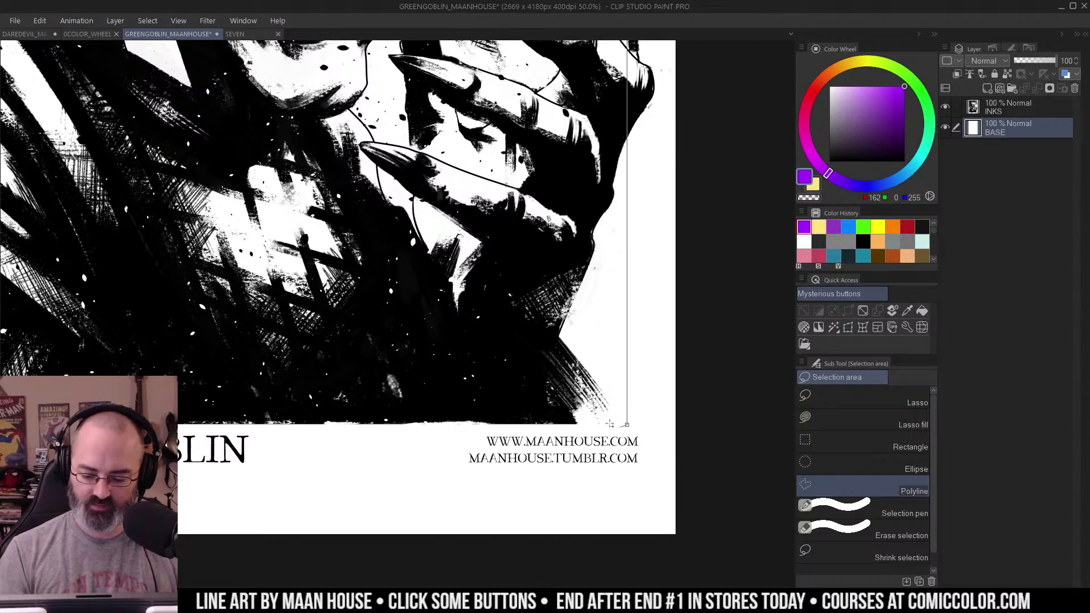
Step: Carry the polyline selection along the panel's bottom edge and up its left edge, closing it at the starting corner
left_click_drag(368, 373, 678, 262)
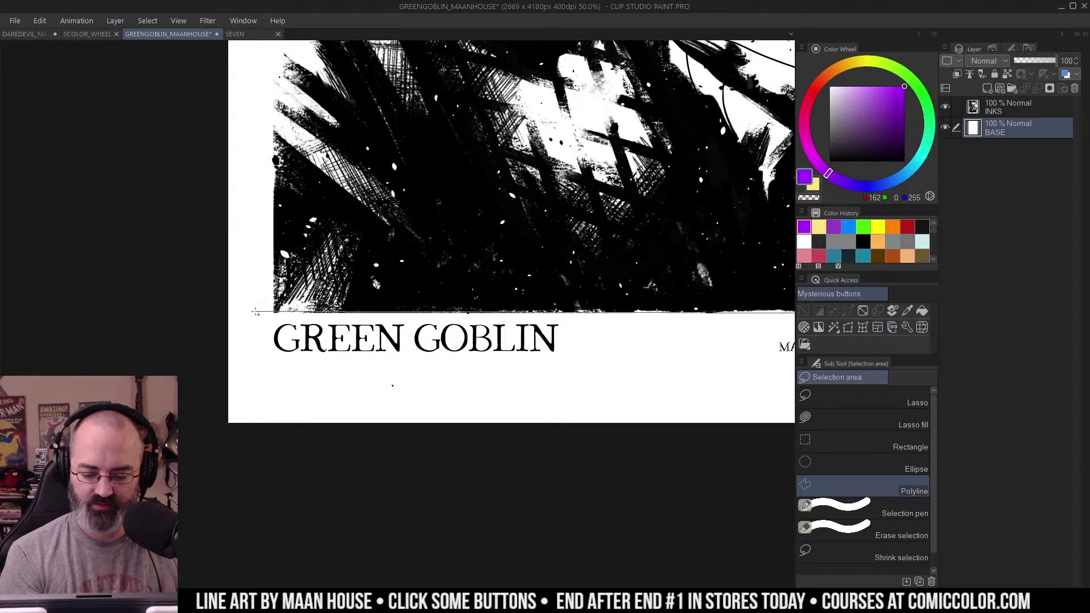
left_click(276, 313)
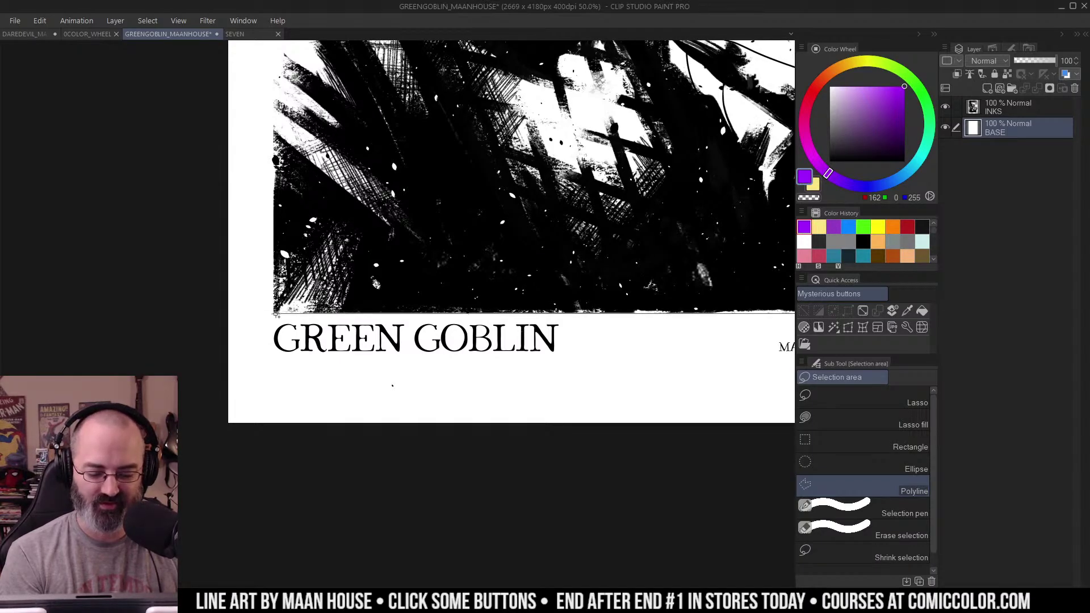
left_click_drag(358, 190, 498, 376)
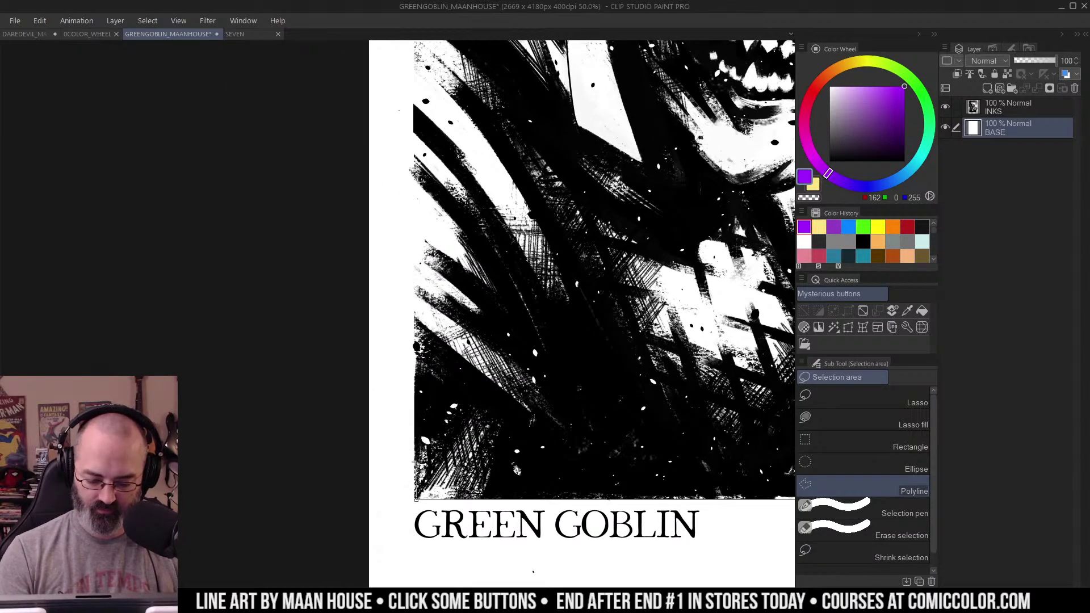
mouse_move(443, 125)
left_mouse_down()
mouse_move(427, 204)
mouse_move(431, 545)
left_mouse_up()
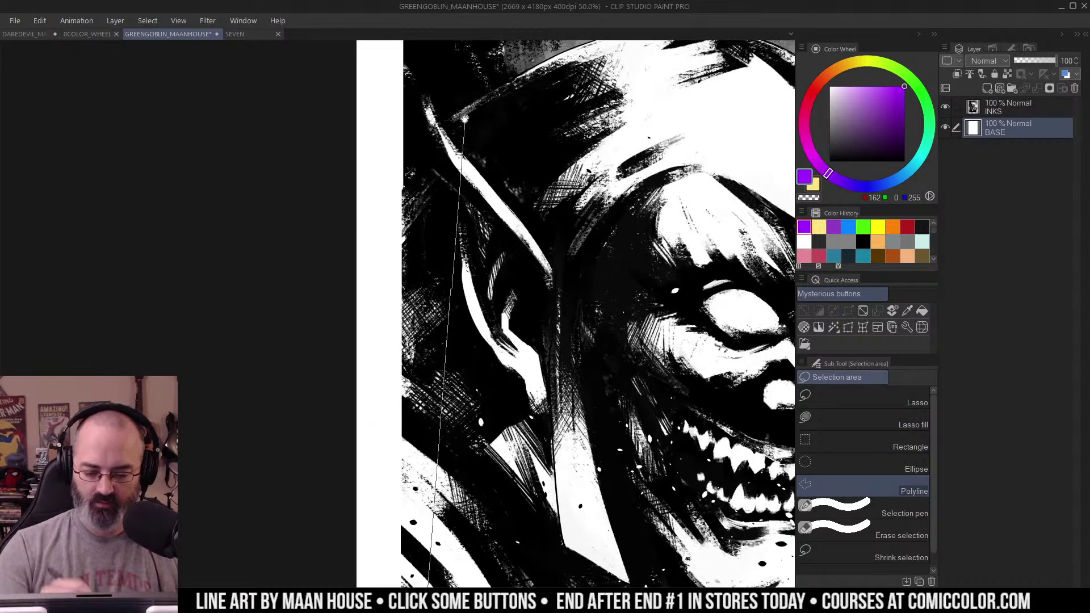
left_click_drag(463, 145, 421, 536)
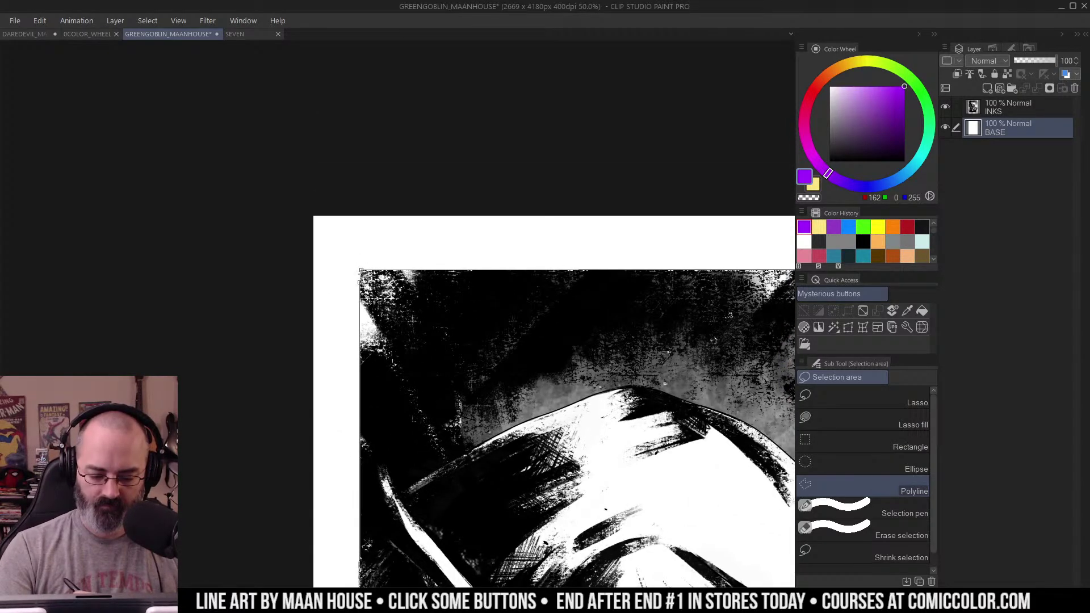
left_click(361, 271)
left_click_drag(545, 294, 471, 295)
left_click_drag(568, 341, 446, 194)
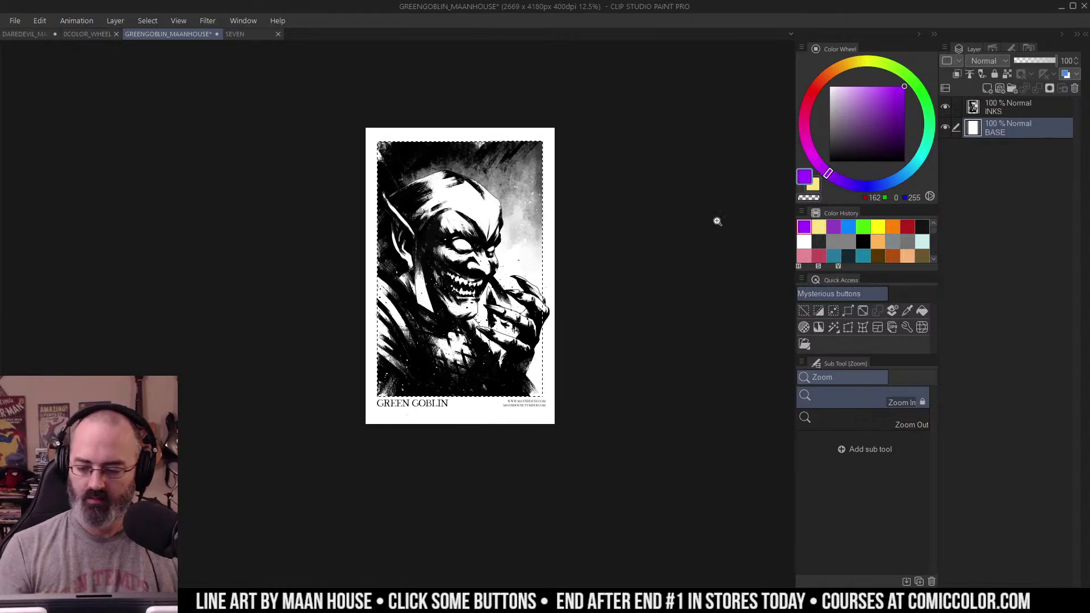
Step: Use the Lasso to add the part of the goblin's hand that extends past the panel's right edge to the selection
key("m")
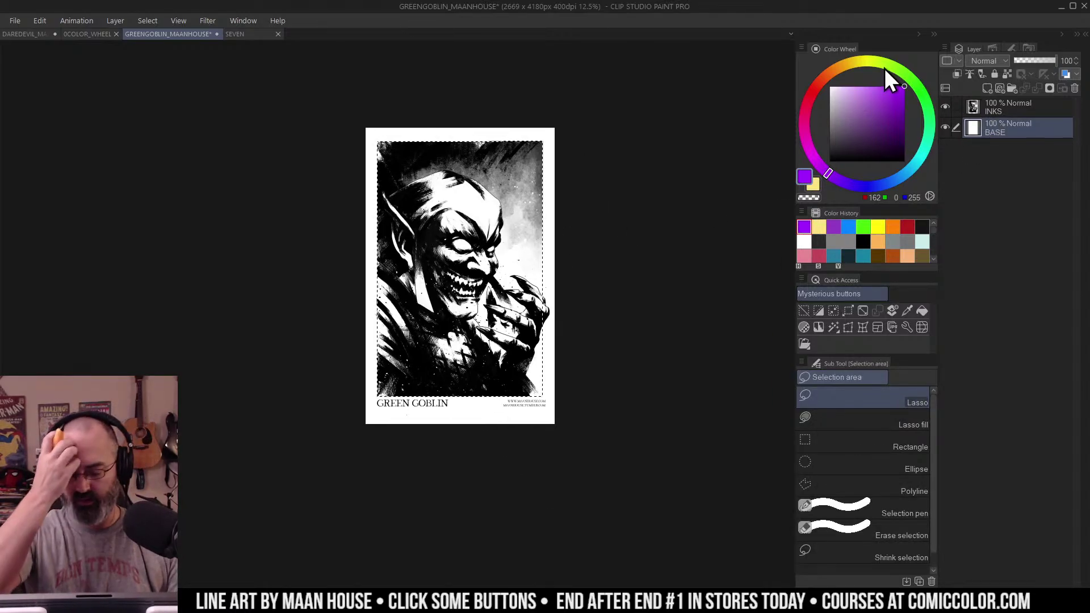
key("ctrl+space")
left_click_drag(550, 307, 568, 297)
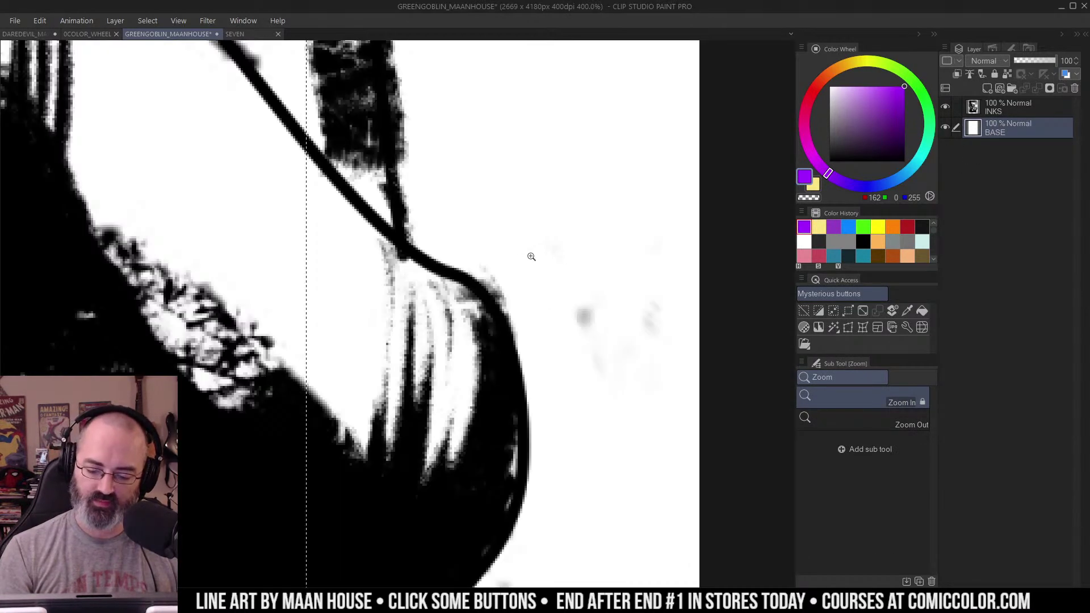
left_click_drag(528, 256, 505, 250)
left_click_drag(545, 177, 610, 200)
key("m")
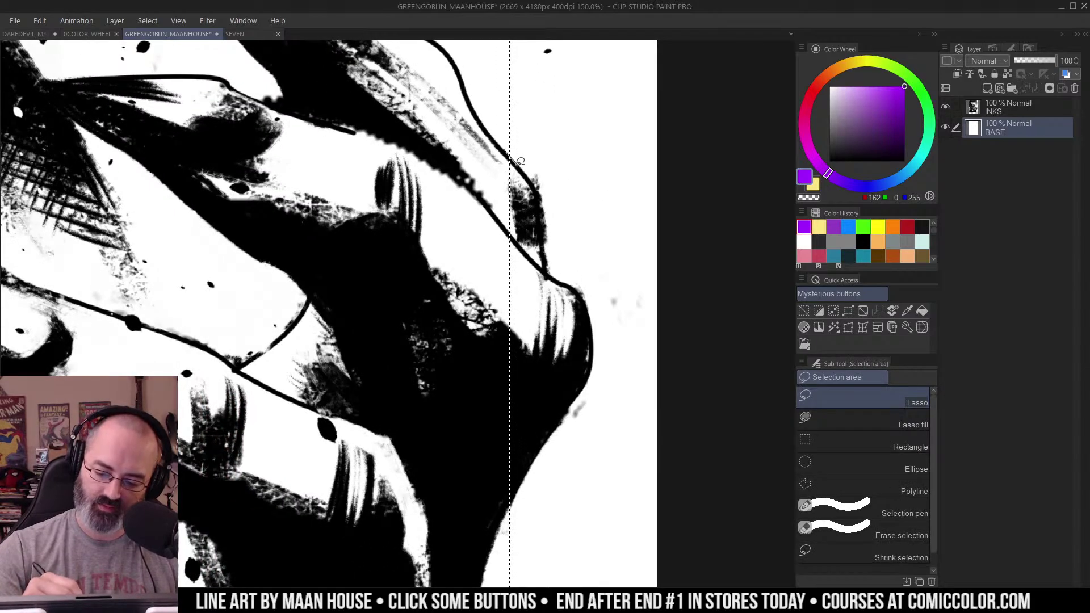
mouse_move(538, 191)
left_mouse_down()
mouse_move(562, 283)
mouse_move(588, 308)
mouse_move(588, 366)
mouse_move(461, 206)
mouse_move(488, 174)
left_mouse_up()
key("ctrl+space")
left_click_drag(603, 230, 569, 235)
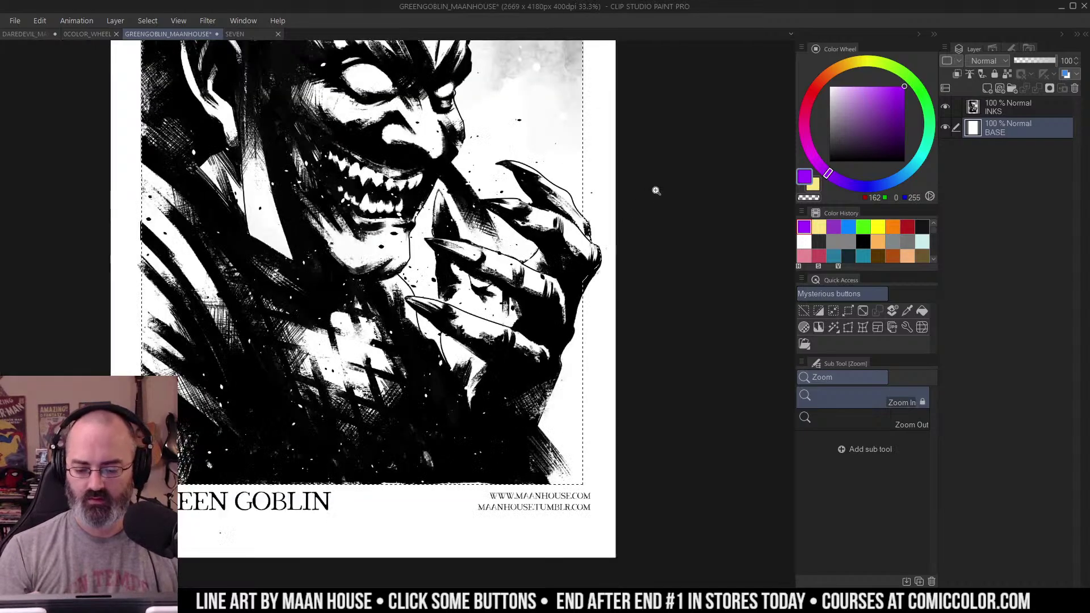
left_click_drag(618, 173, 661, 259)
scroll(682, 206, "down", 1)
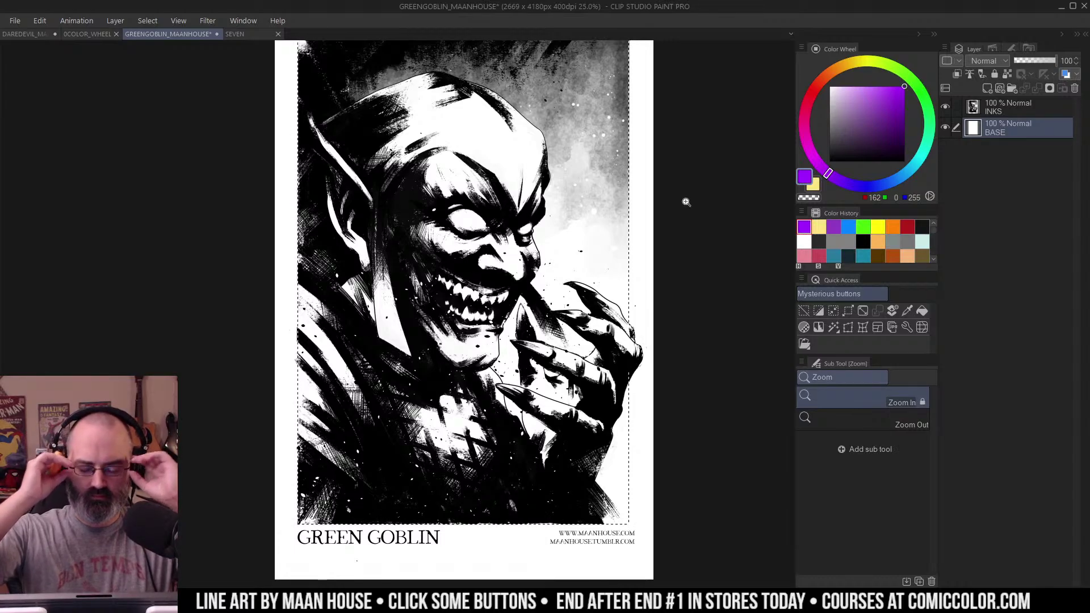
Step: Fill the selected panel area on the BASE layer with a muted olive, RGB 138, 130, 90
left_click(854, 121)
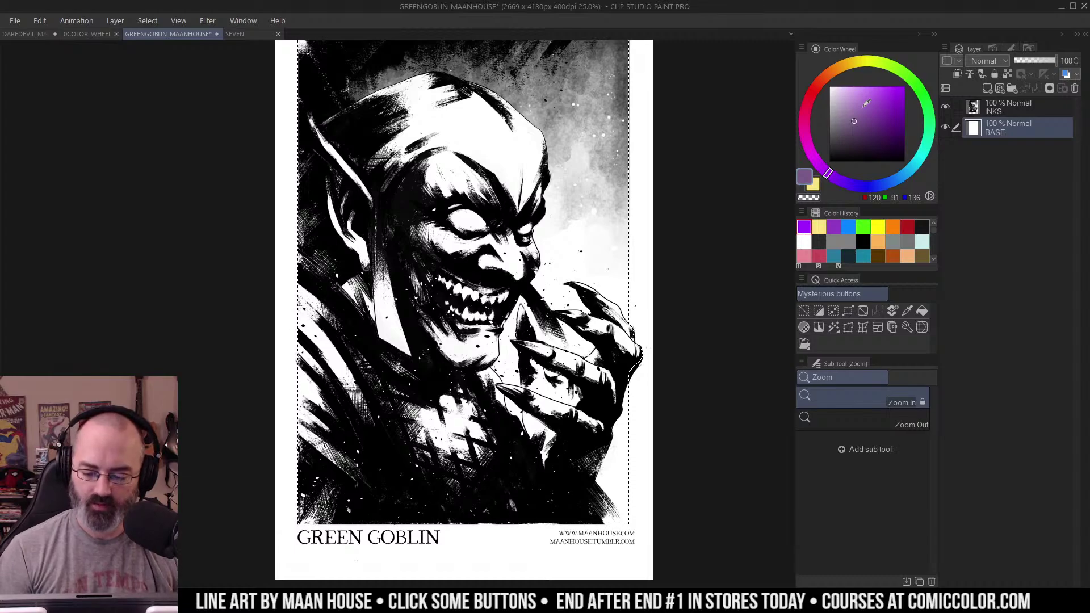
left_click_drag(863, 120, 861, 123)
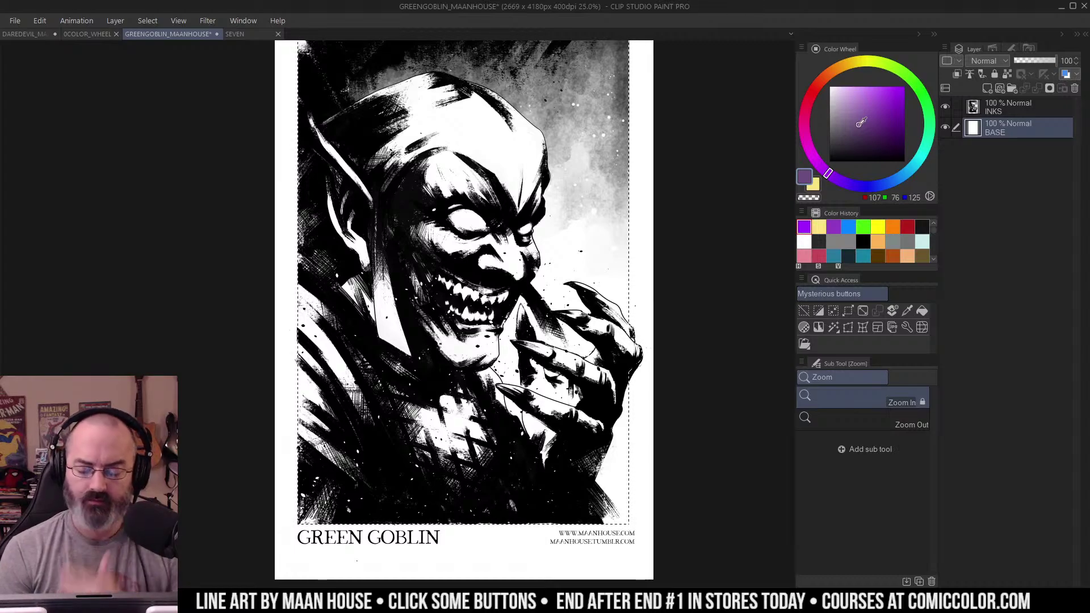
left_click(858, 62)
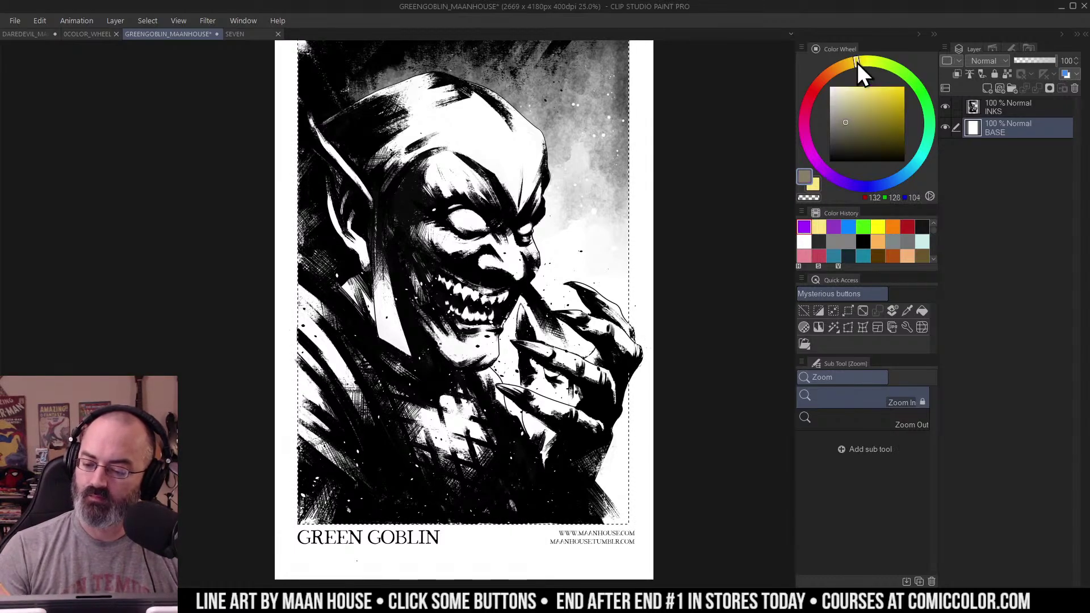
left_click_drag(854, 119, 855, 121)
key("g")
left_click(611, 246)
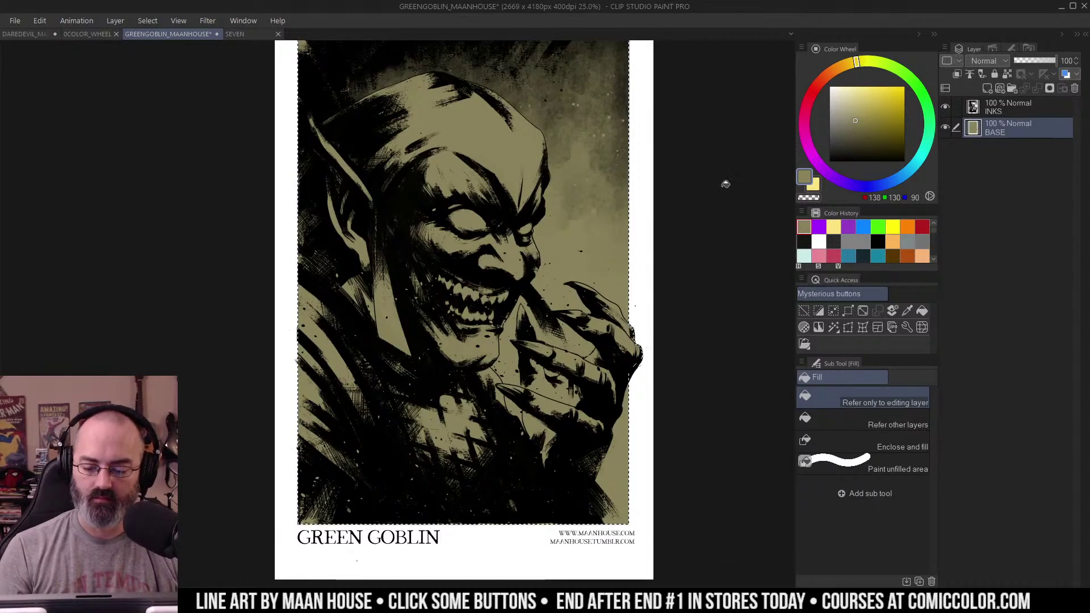
Step: Refill the selected panel on the BASE layer with a slightly darker olive, RGB 127, 120, 88
left_click_drag(688, 170, 678, 199)
left_click(852, 124)
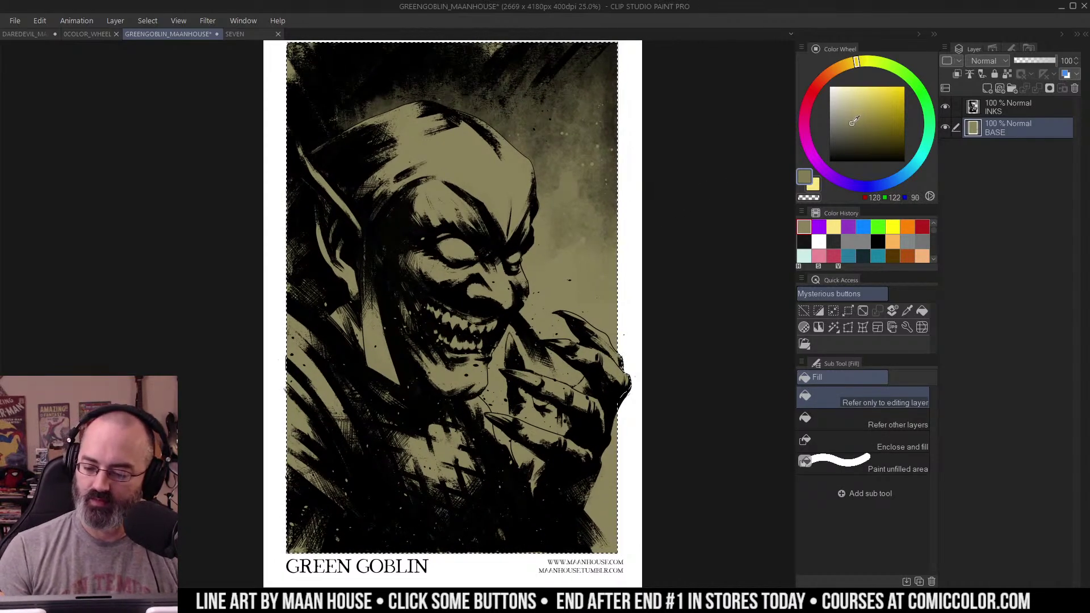
left_click(568, 247)
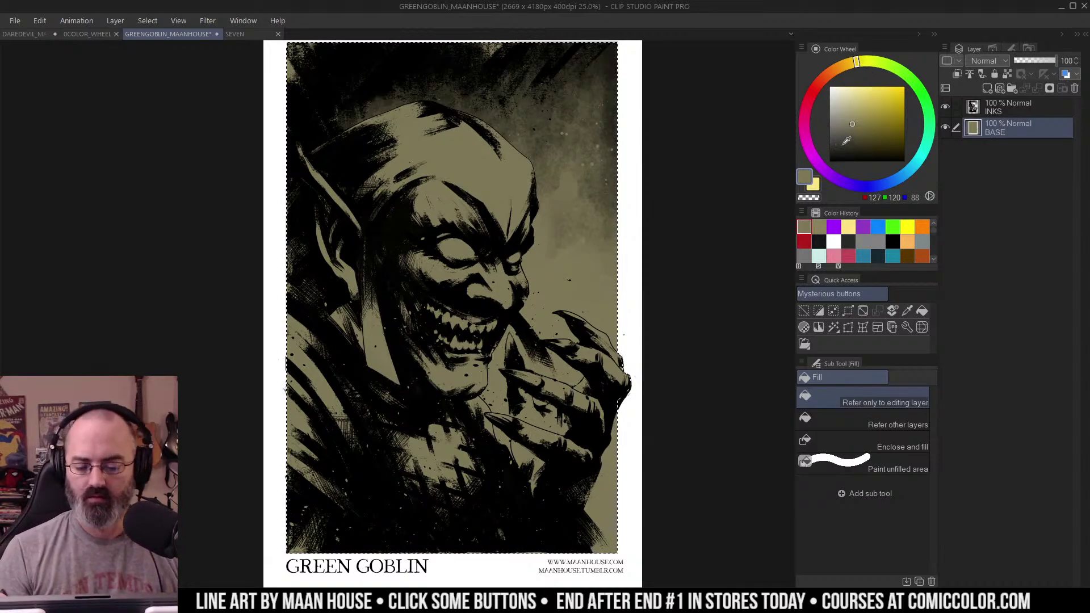
left_click(854, 125)
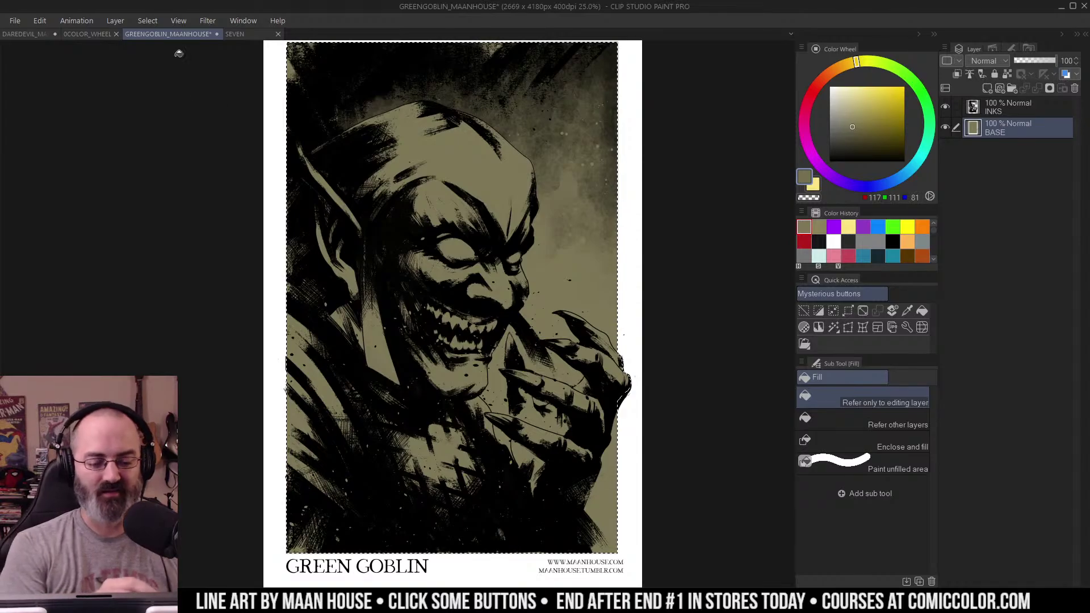
Step: Switch to the 0COLOR_WHEEL document and ready the Ron Chan's Side Pencil brush with a muted purple, RGB 123, 82, 128
left_click(87, 34)
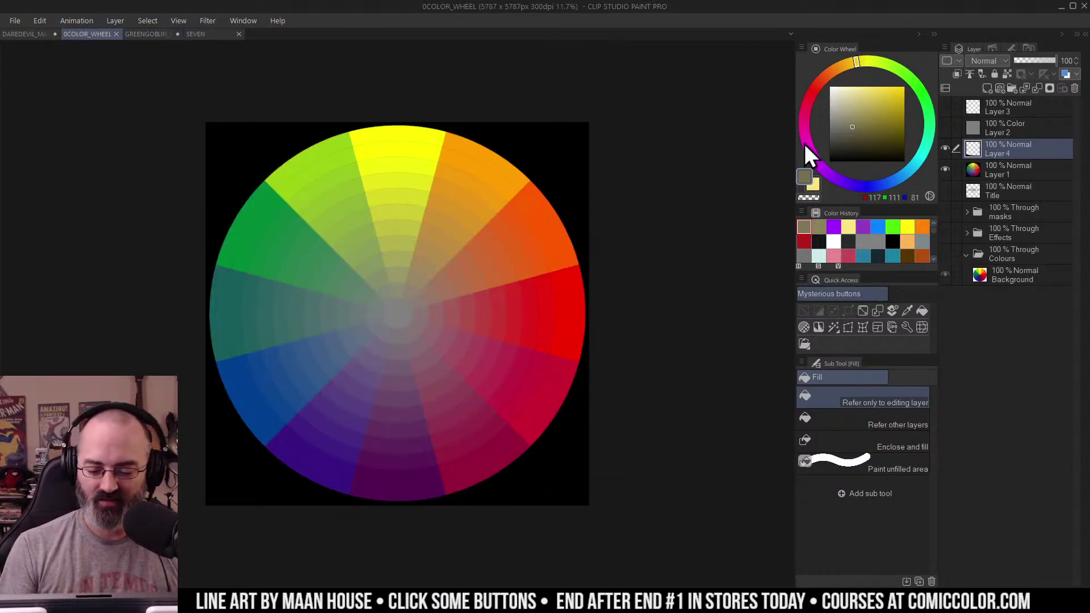
key("b")
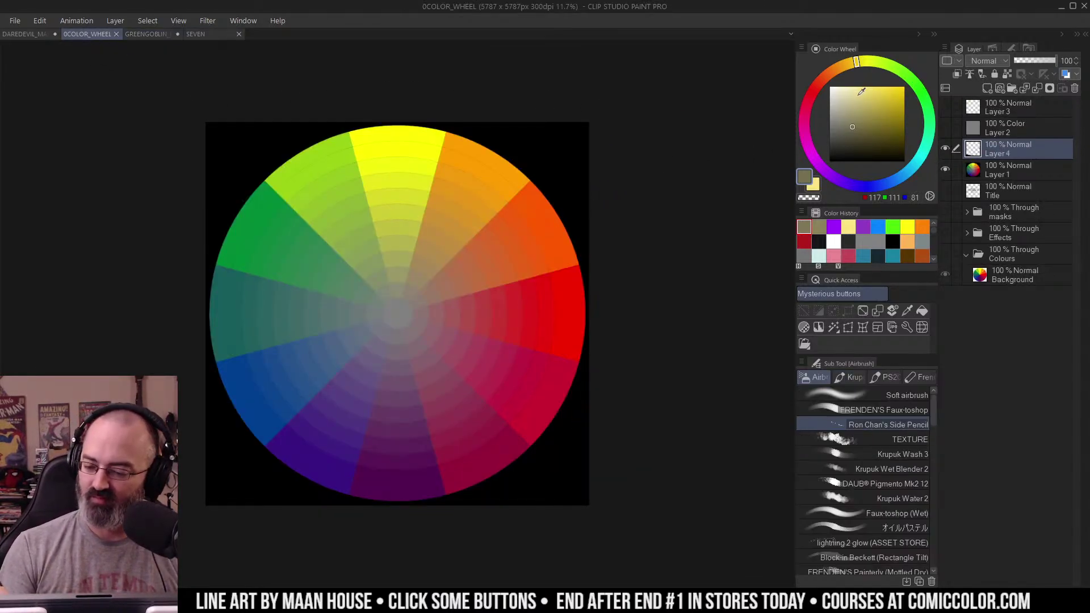
left_click(818, 162)
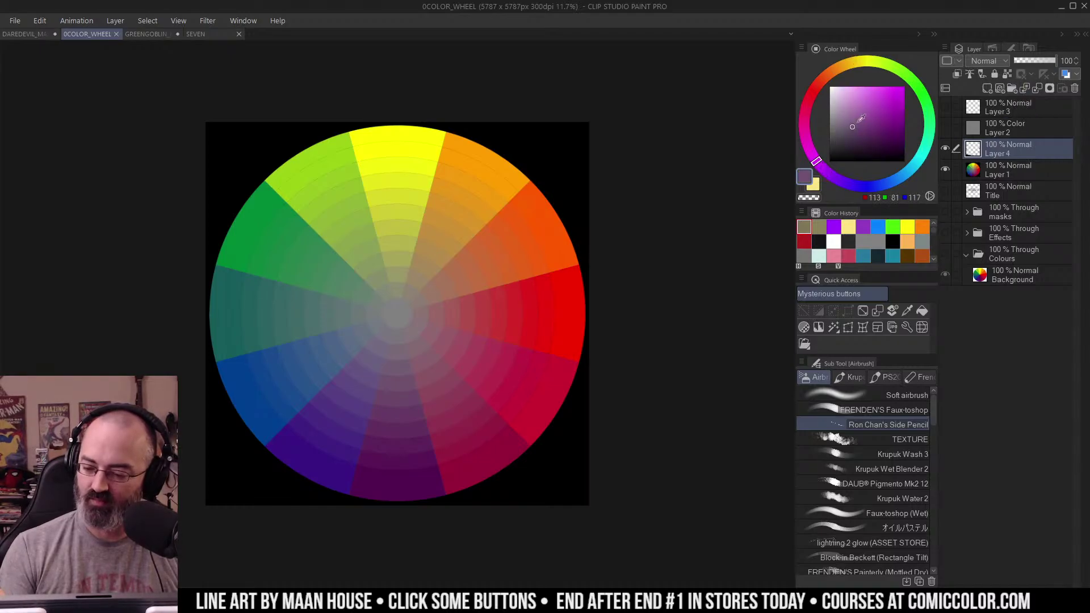
left_click(856, 123)
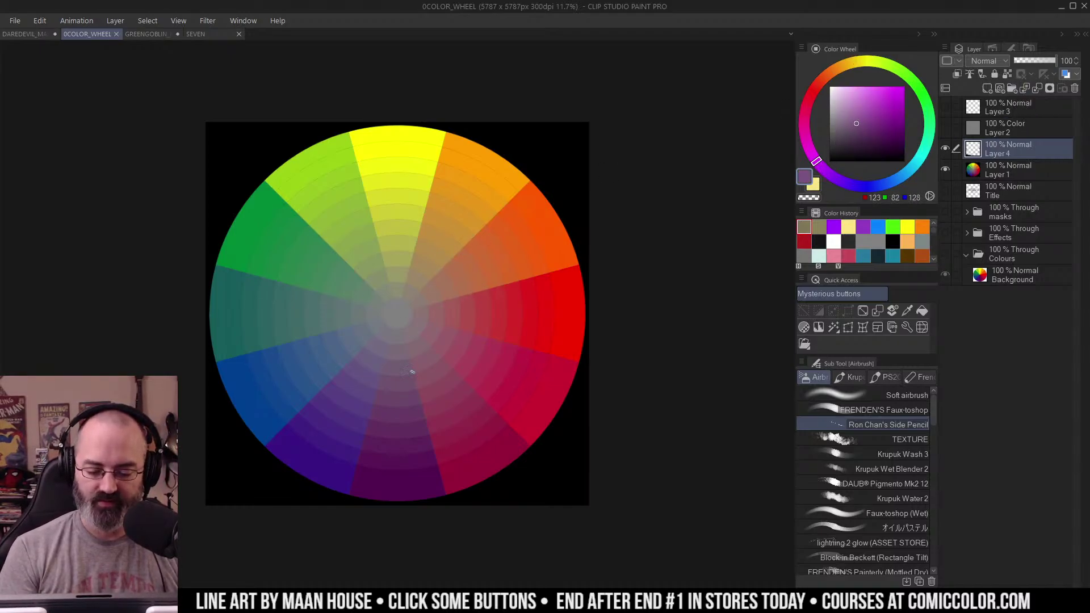
Step: Sketch loops over the muted hues near the colour wheel's centre and an arrow out into orange, and undo these marks
mouse_move(411, 372)
left_mouse_down()
mouse_move(365, 357)
mouse_move(397, 340)
left_mouse_up()
mouse_move(392, 241)
left_mouse_down()
mouse_move(400, 266)
mouse_move(355, 255)
left_mouse_up()
key("ctrl+z")
key("ctrl+z")
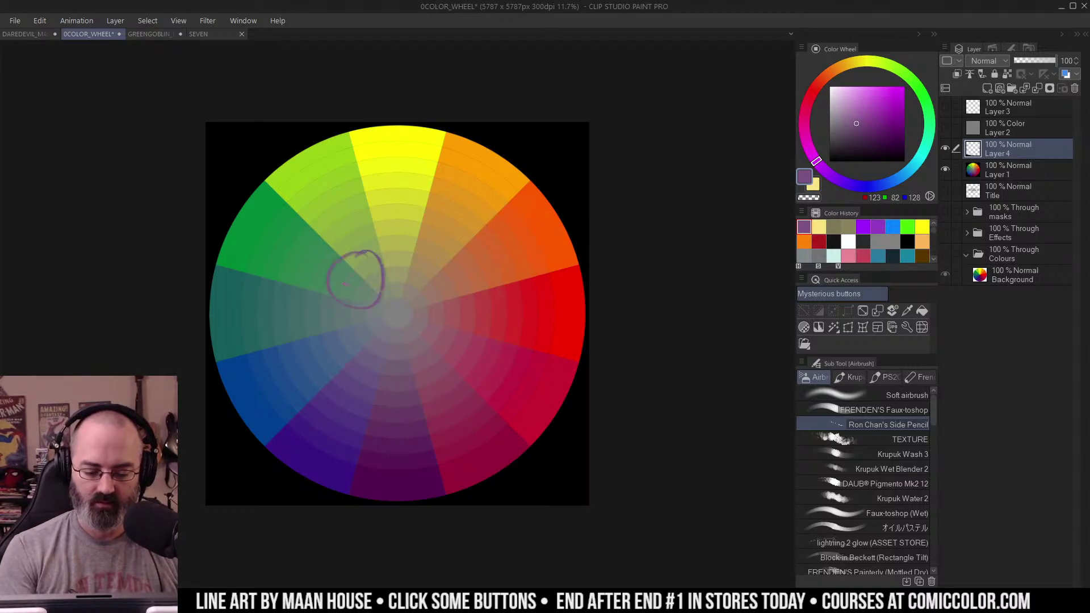
left_click_drag(376, 342, 364, 340)
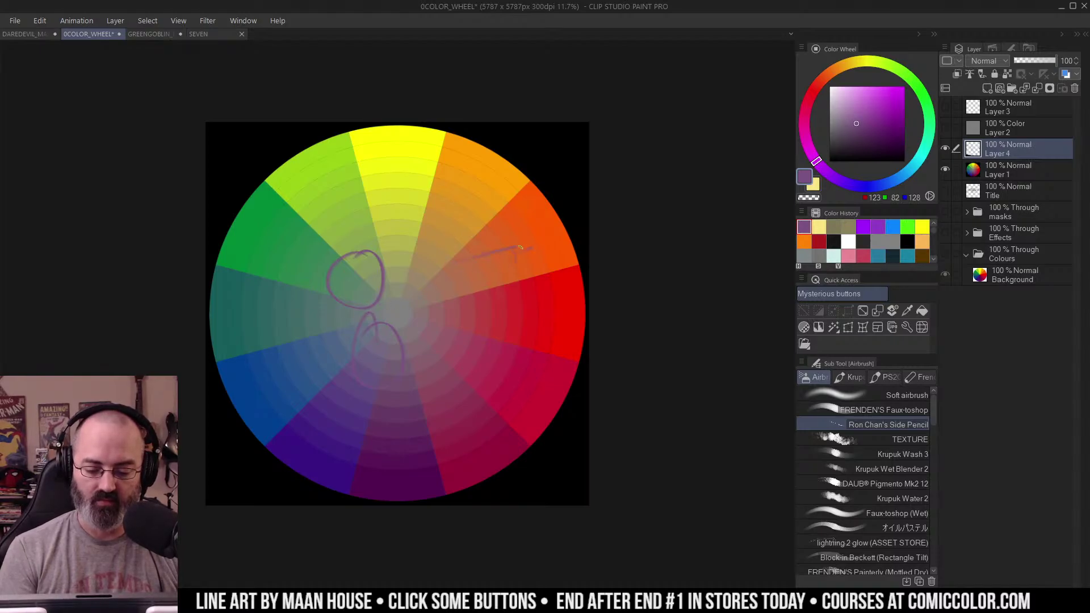
left_click_drag(520, 247, 521, 244)
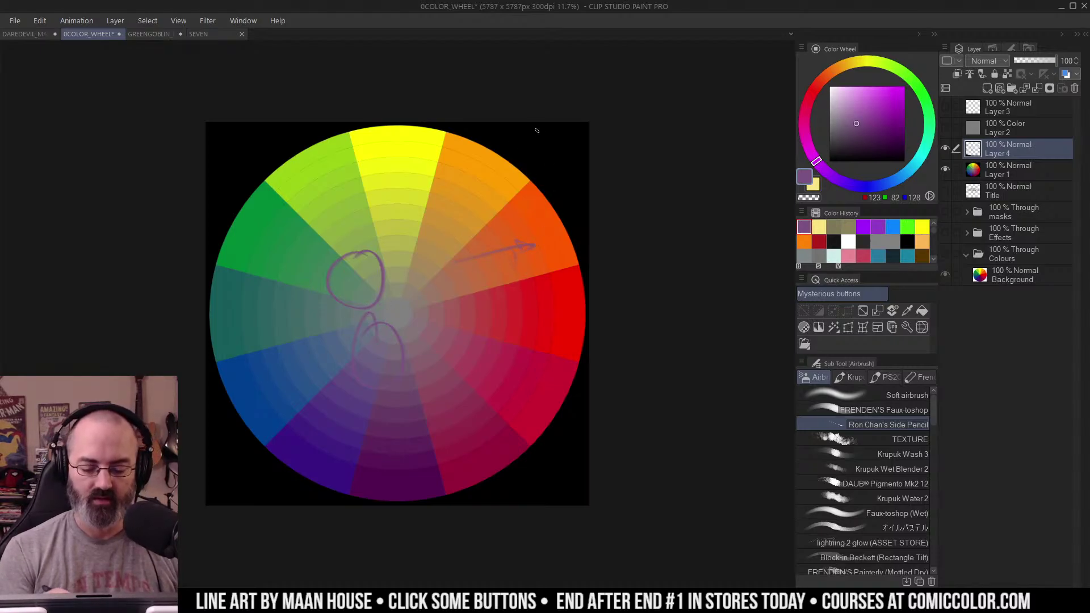
key("ctrl+z")
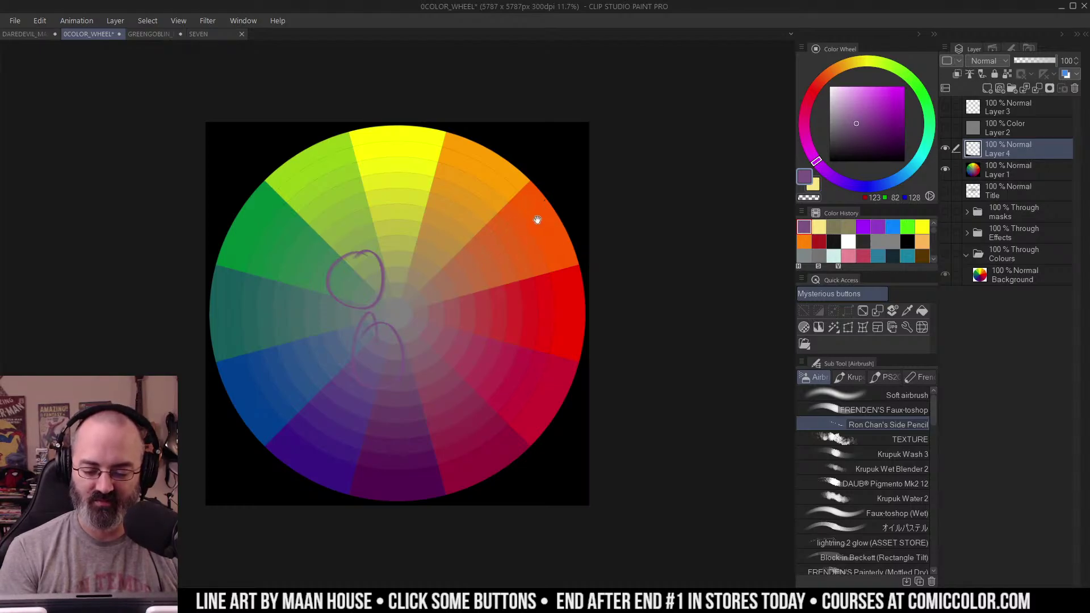
left_click_drag(535, 220, 571, 168)
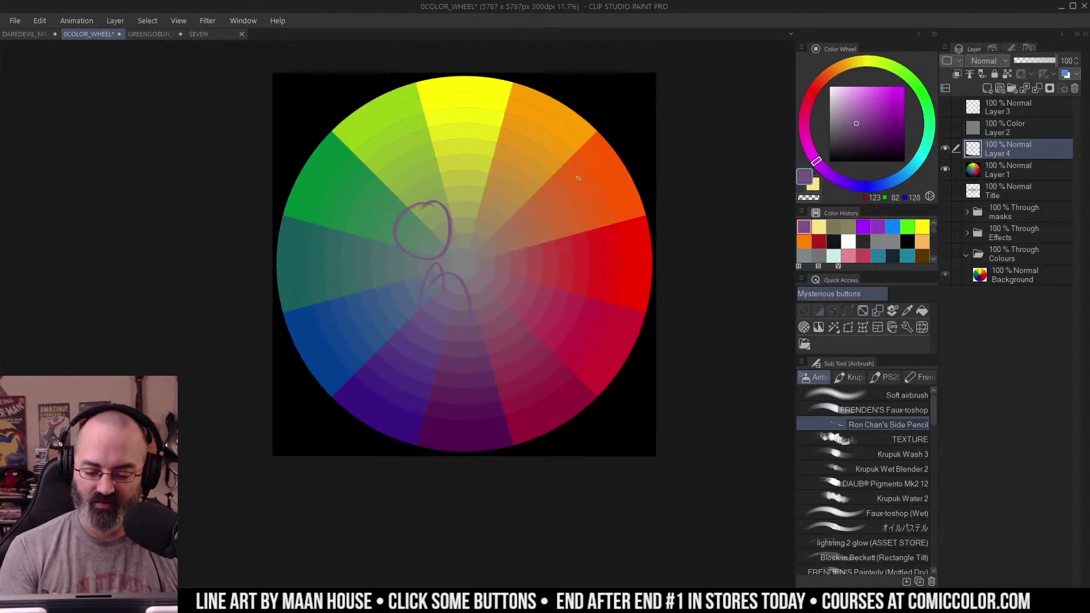
key("ctrl+z")
key("ctrl+z")
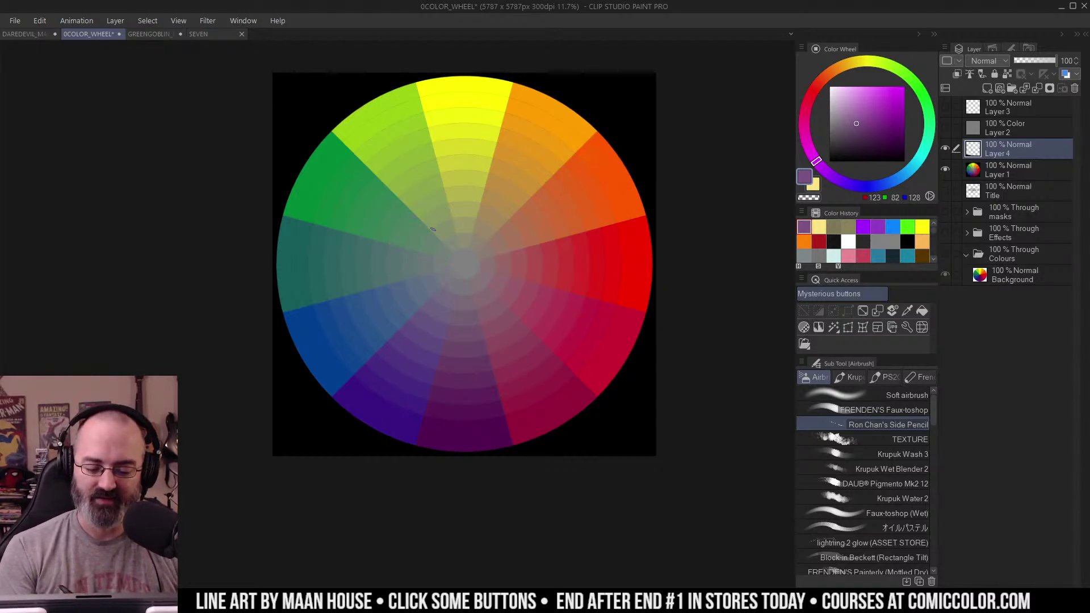
Step: Circle the muted green and violet areas, try loops over the saturated outer hues and the grey centre, and undo all the marks
mouse_move(432, 230)
left_mouse_down()
mouse_move(422, 274)
mouse_move(365, 255)
mouse_move(454, 325)
mouse_move(393, 293)
mouse_move(463, 274)
mouse_move(490, 329)
left_mouse_up()
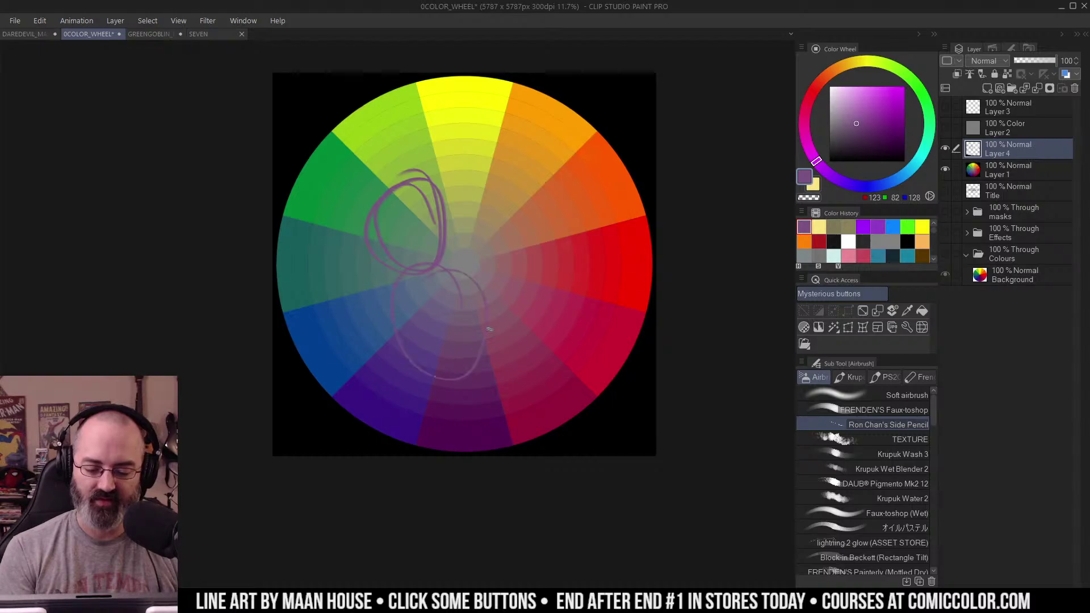
mouse_move(440, 99)
left_mouse_down()
mouse_move(547, 242)
mouse_move(482, 381)
mouse_move(591, 382)
mouse_move(594, 169)
mouse_move(428, 113)
left_mouse_up()
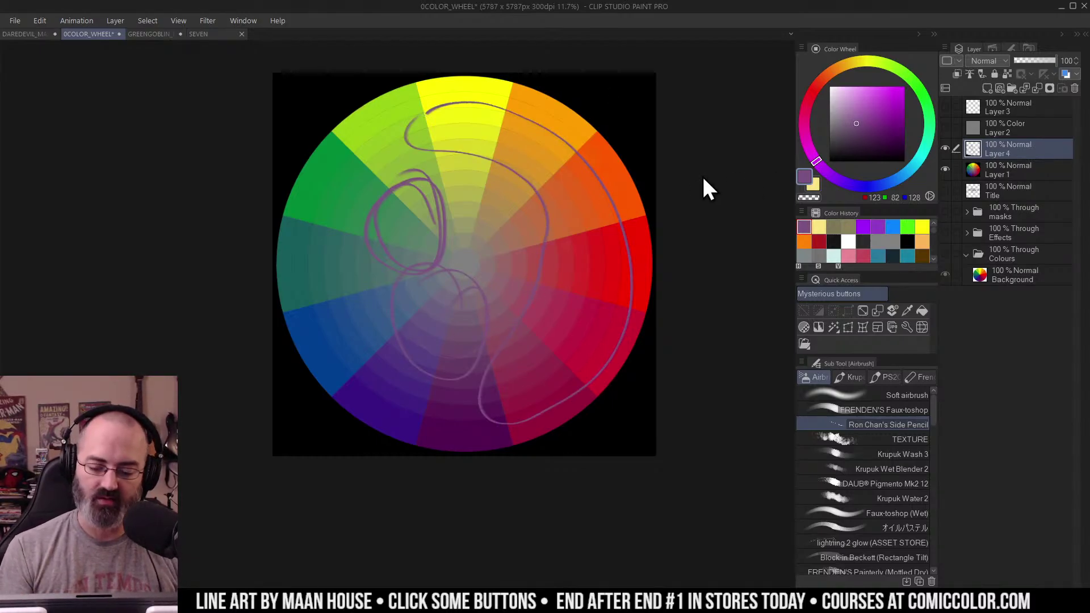
key("ctrl+z")
mouse_move(575, 131)
left_mouse_down()
mouse_move(494, 167)
mouse_move(603, 117)
mouse_move(640, 297)
left_mouse_up()
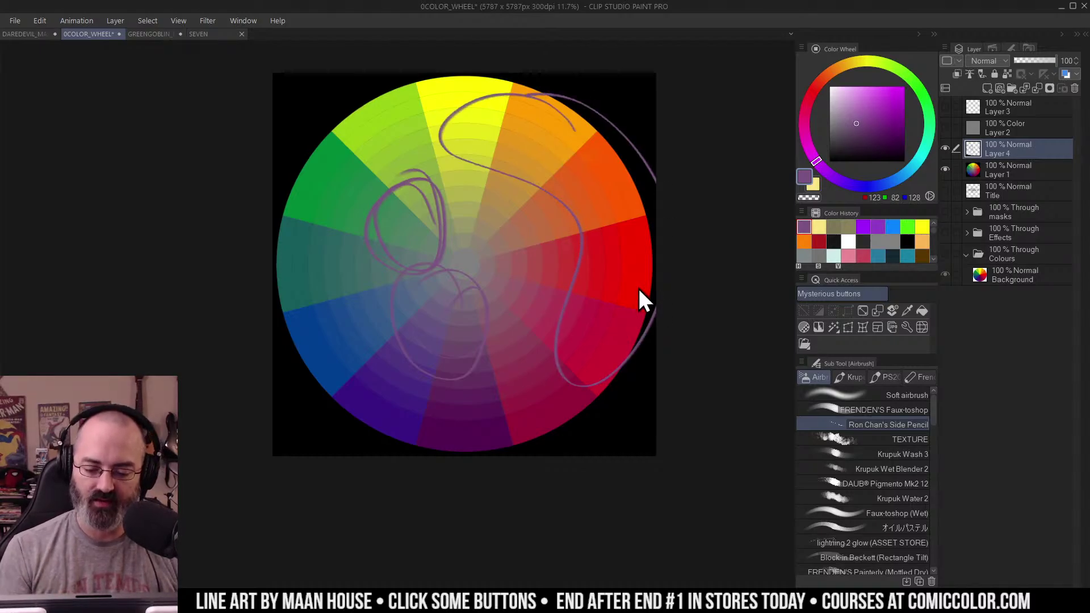
key("ctrl+z")
mouse_move(290, 310)
left_mouse_down()
mouse_move(275, 273)
mouse_move(310, 227)
left_mouse_up()
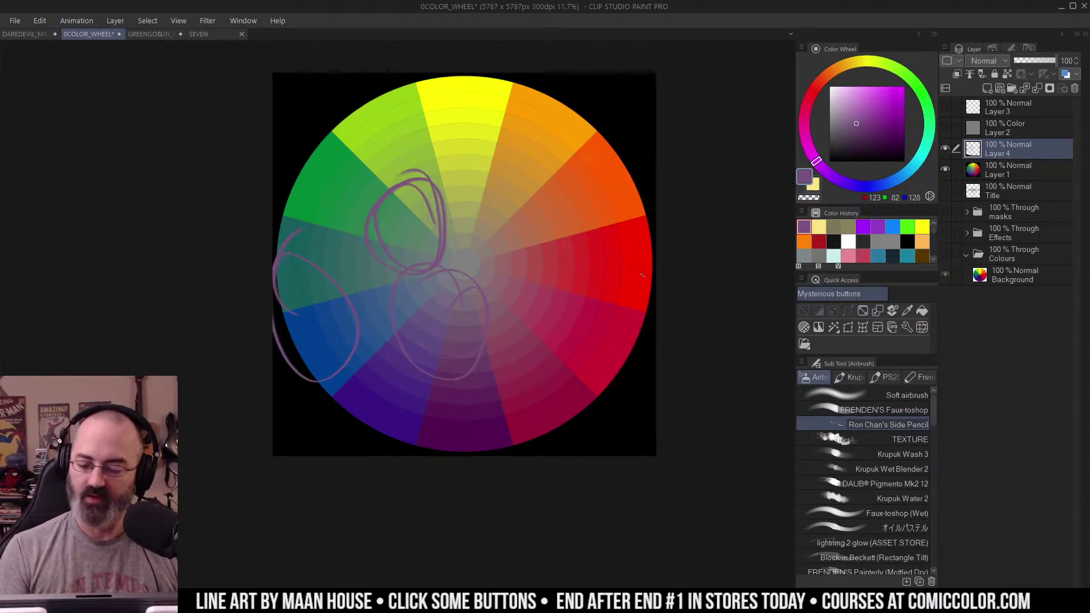
key("ctrl+z")
left_click_drag(476, 244, 473, 275)
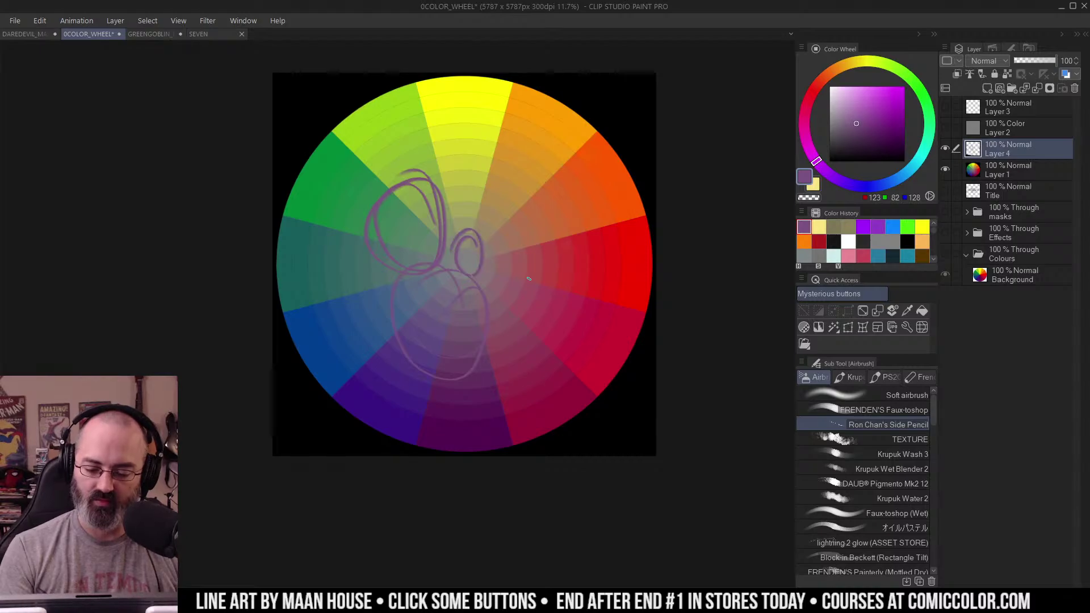
key("ctrl+z")
key("ctrl+z")
key("ctrl+z")
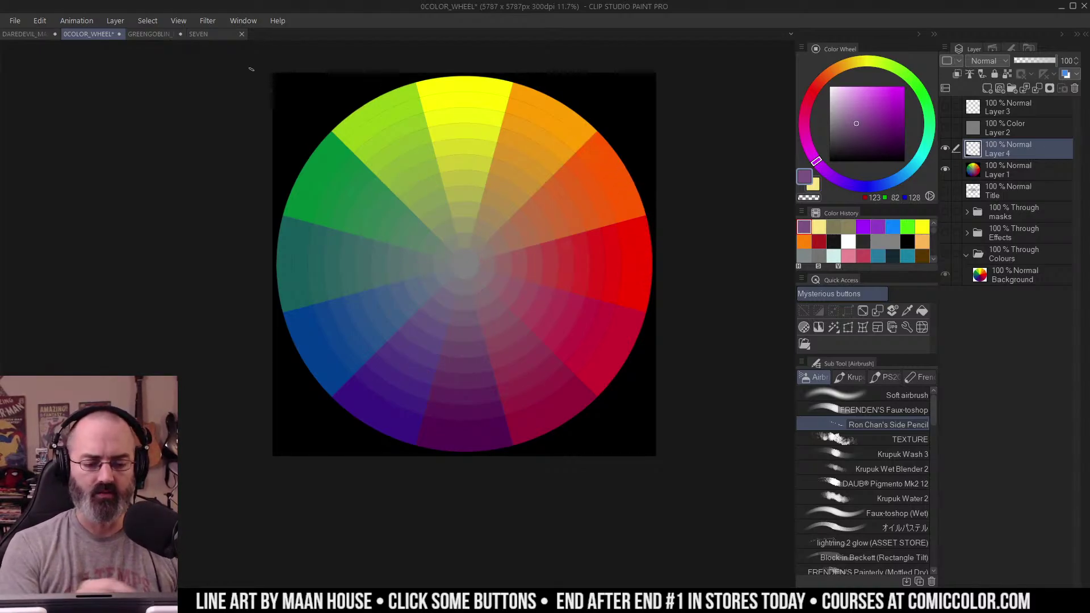
Step: Return to the GREENGOBLIN document, clear the selection, and add a new layer named PAINT between INKS and BASE
left_click(150, 35)
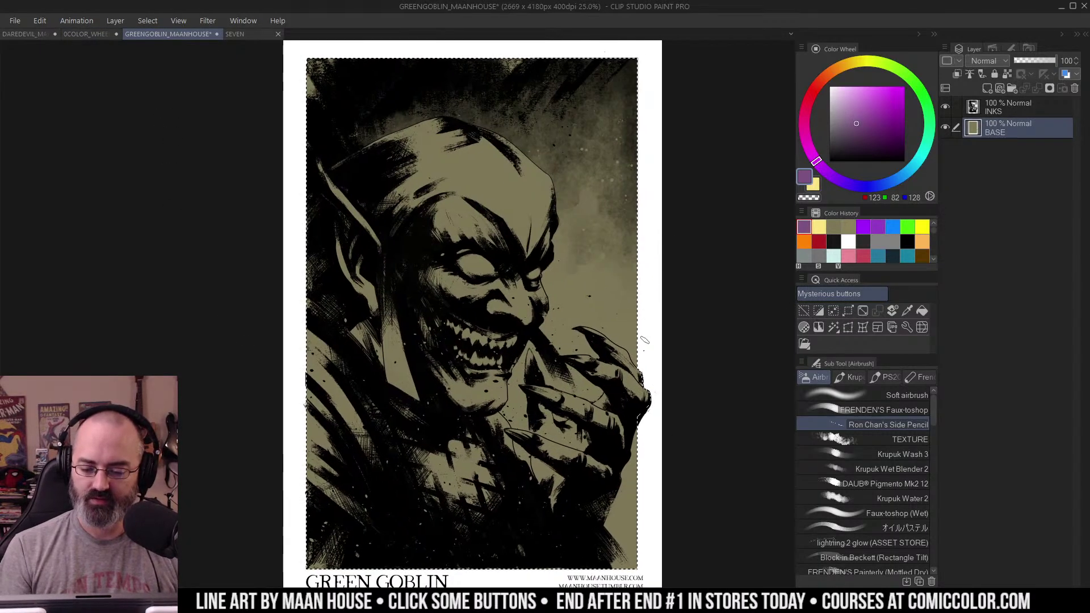
left_click(987, 89)
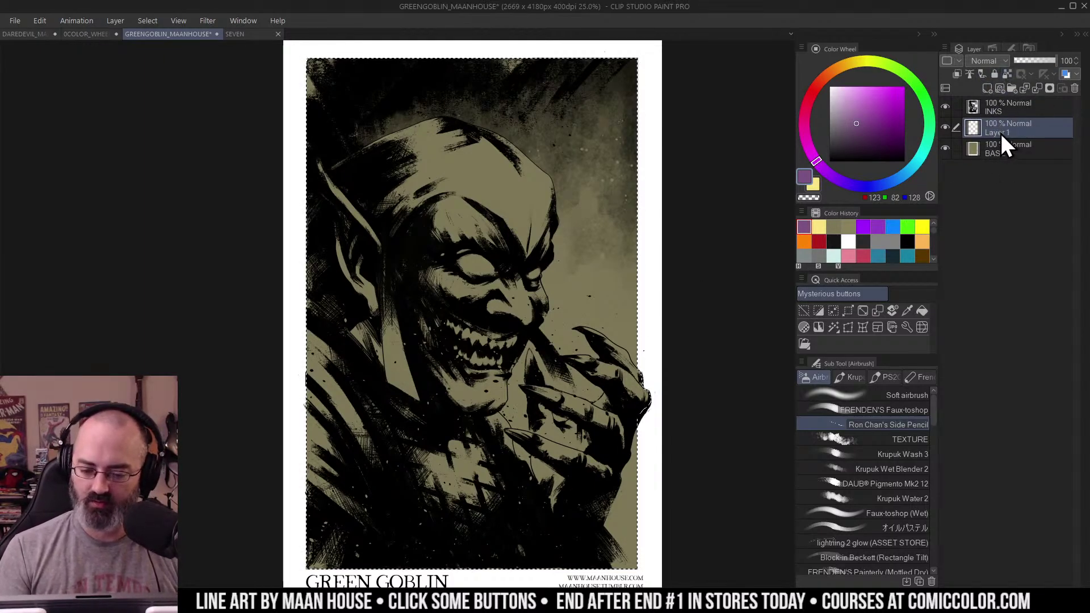
key("ctrl+d")
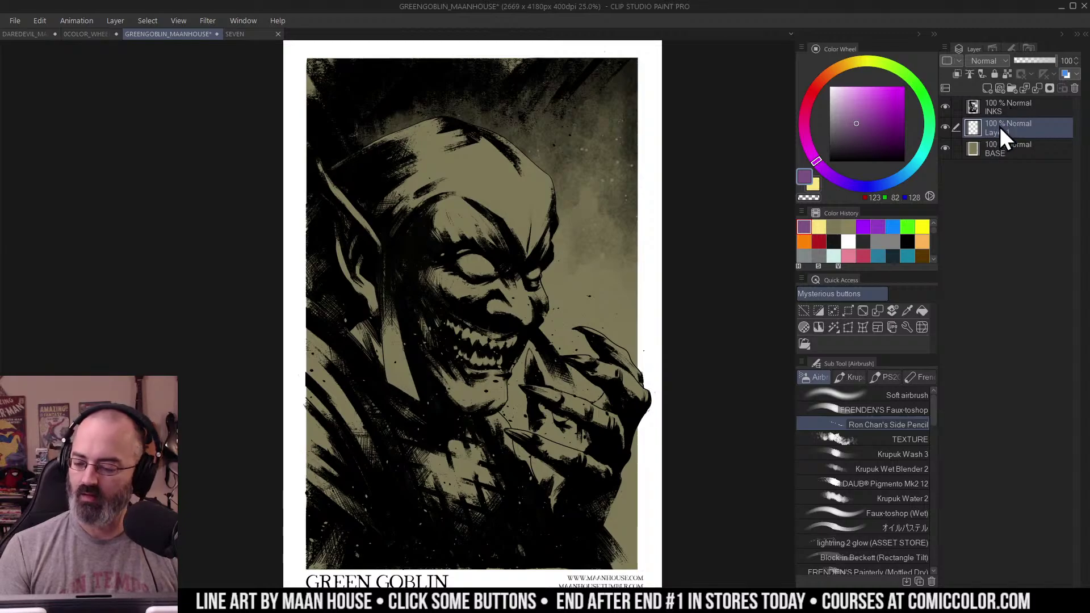
left_click(993, 149)
double_click(1000, 132)
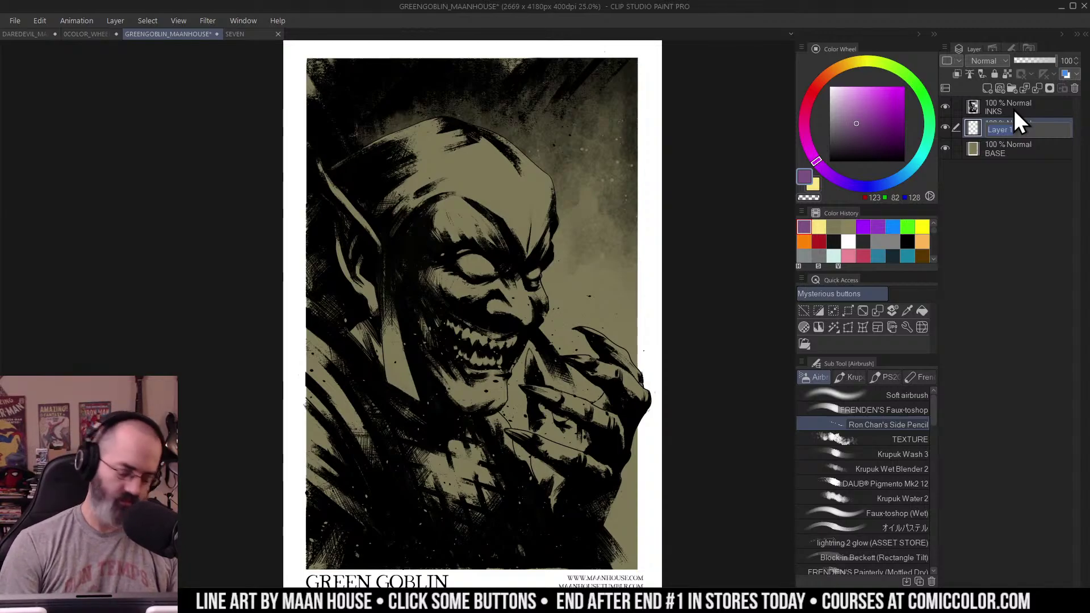
key("Return")
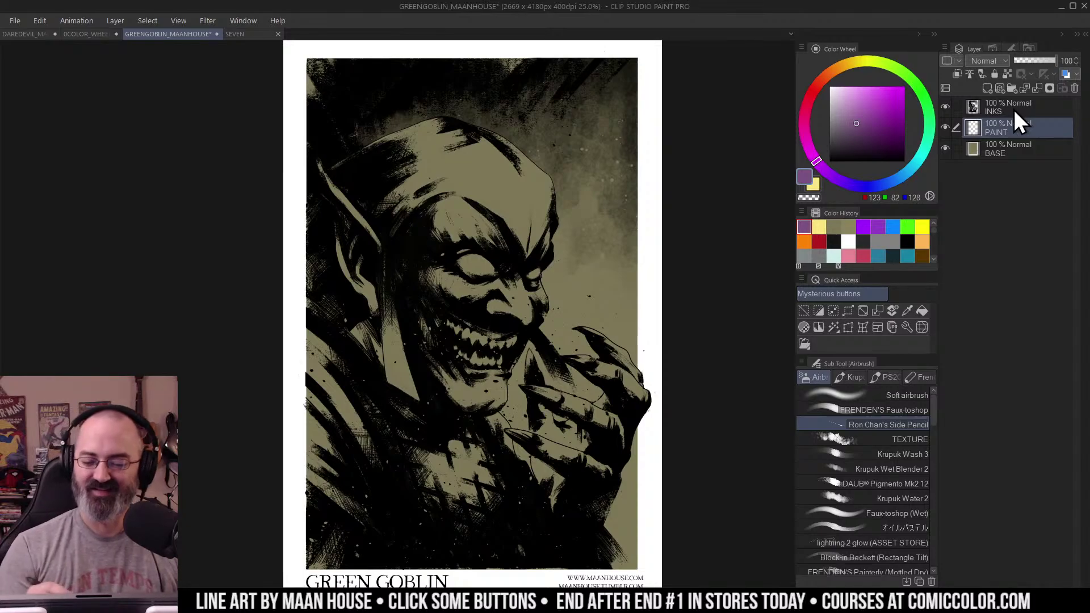
Step: Raise the BASE layer's saturation with a Hue/Saturation/Luminosity adjustment to turn the fill into a stronger mustard yellow
key("m")
left_click_drag(661, 183, 669, 169)
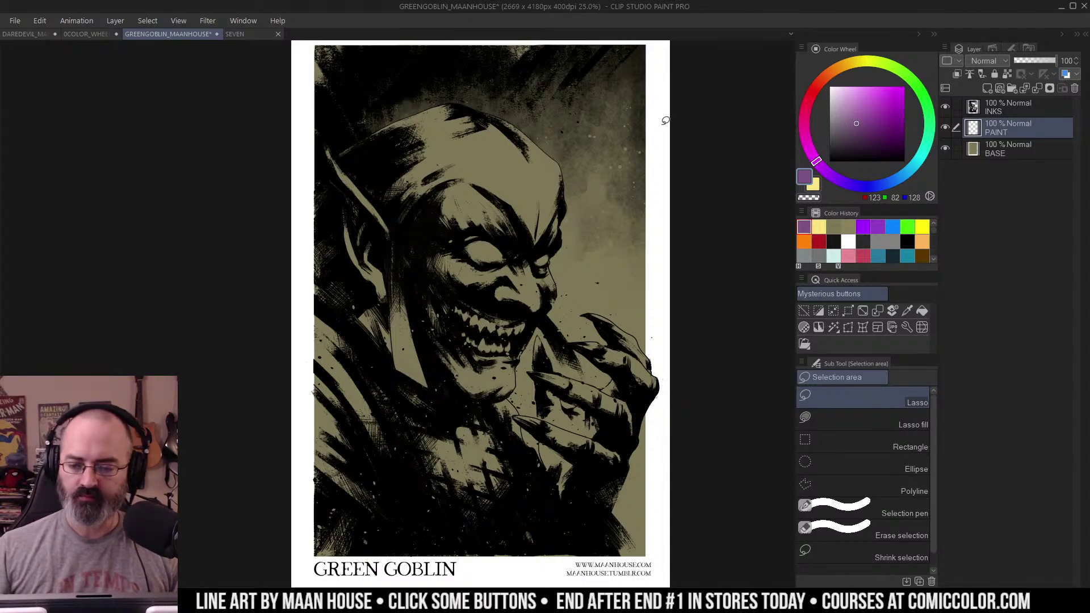
left_click_drag(693, 187, 687, 212)
left_click(978, 146)
key("ctrl+u")
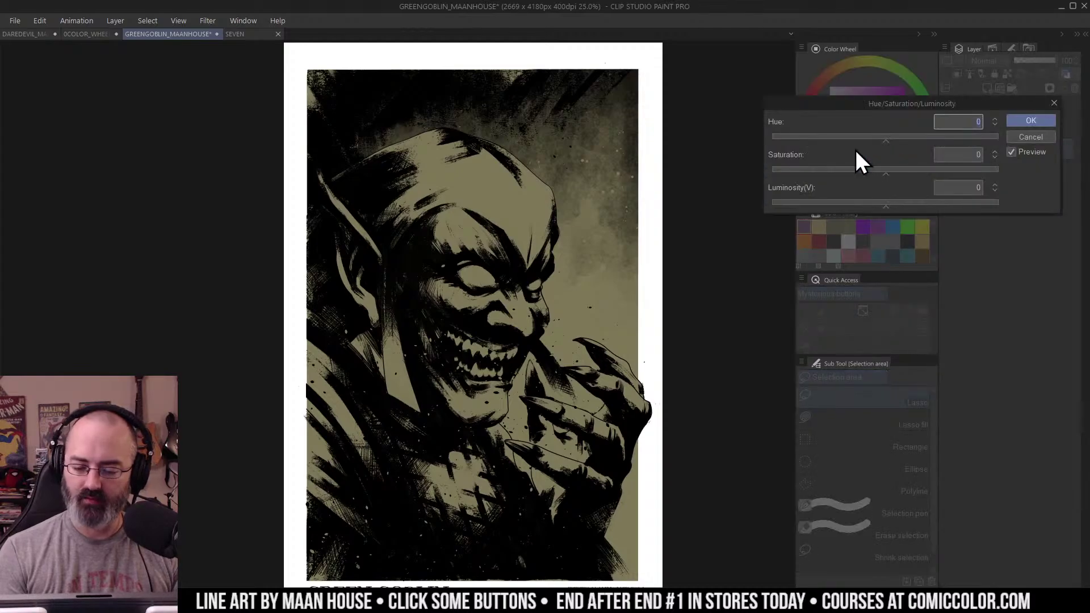
left_click(962, 172)
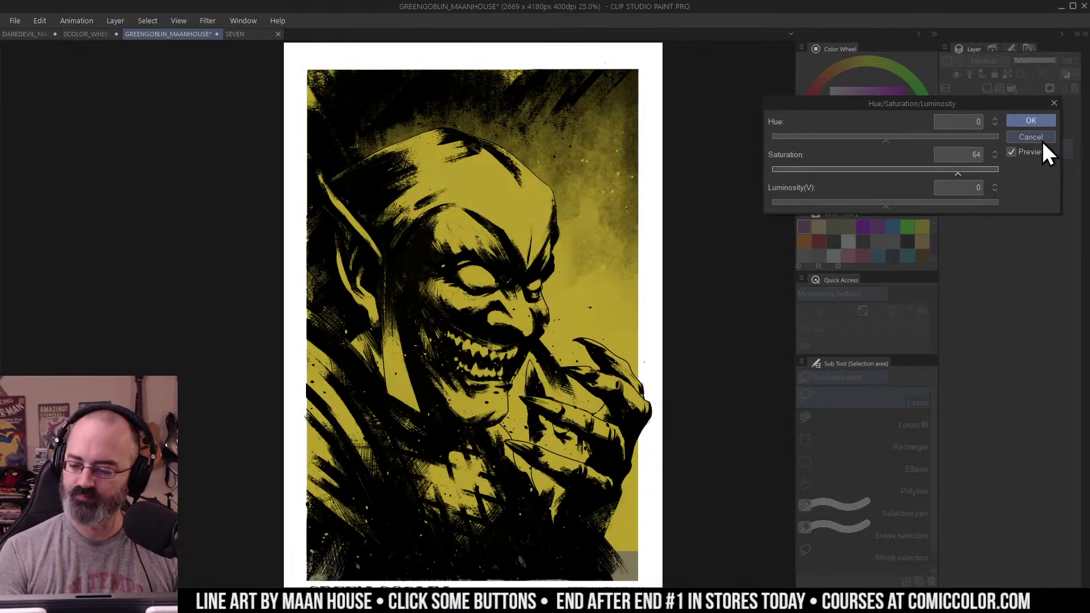
left_click(1033, 136)
key("ctrl+u")
left_click(957, 172)
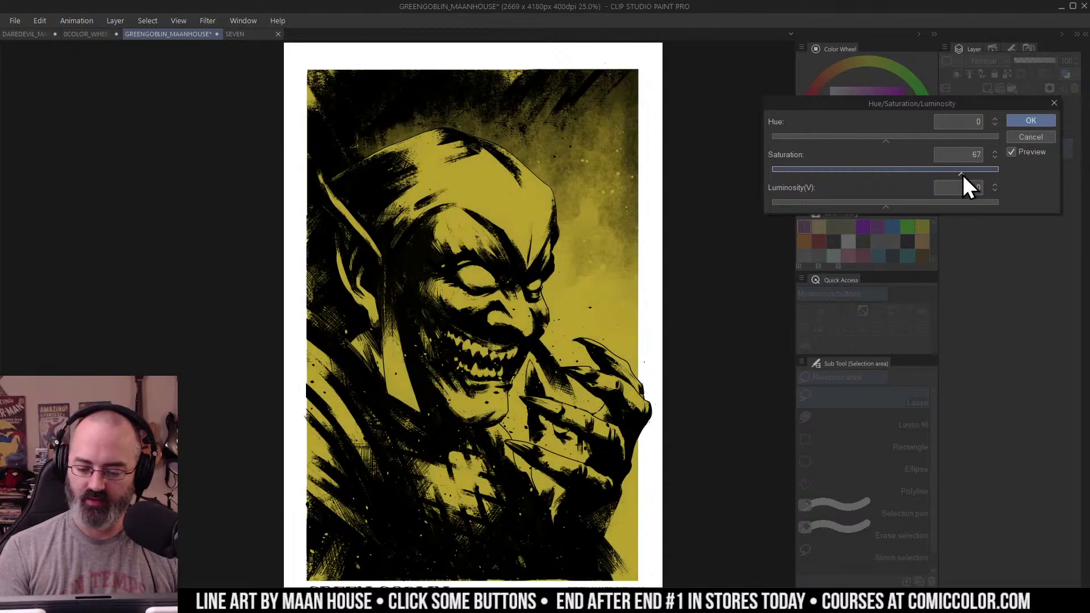
left_click_drag(945, 184, 948, 185)
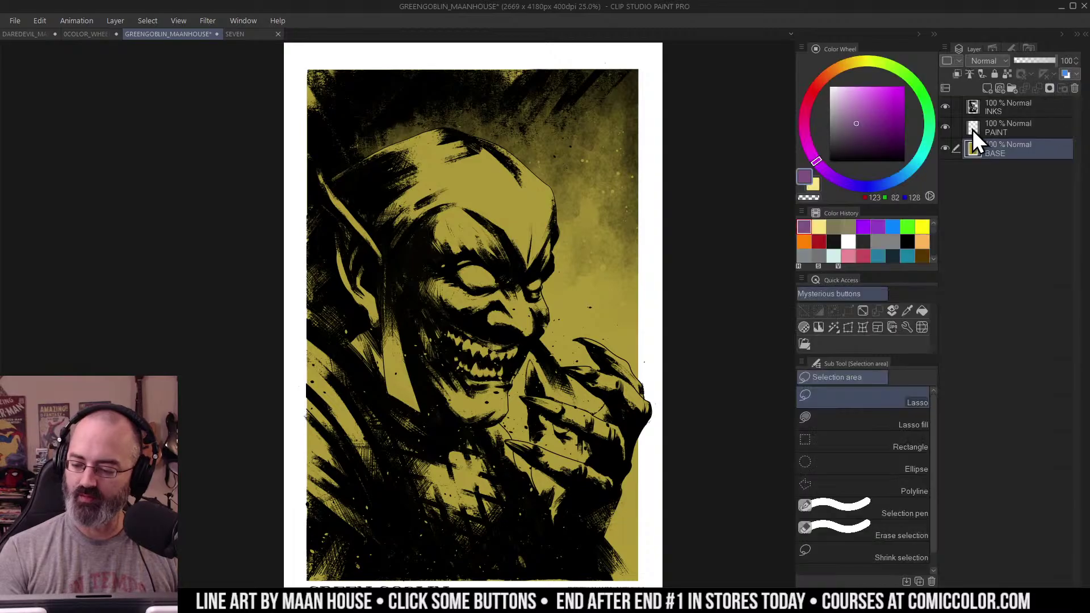
Step: On the PAINT layer, use the Lasso to select a first area around the goblin's ear tip and the shaded back of his head
left_click(973, 130)
left_click_drag(573, 233, 591, 204)
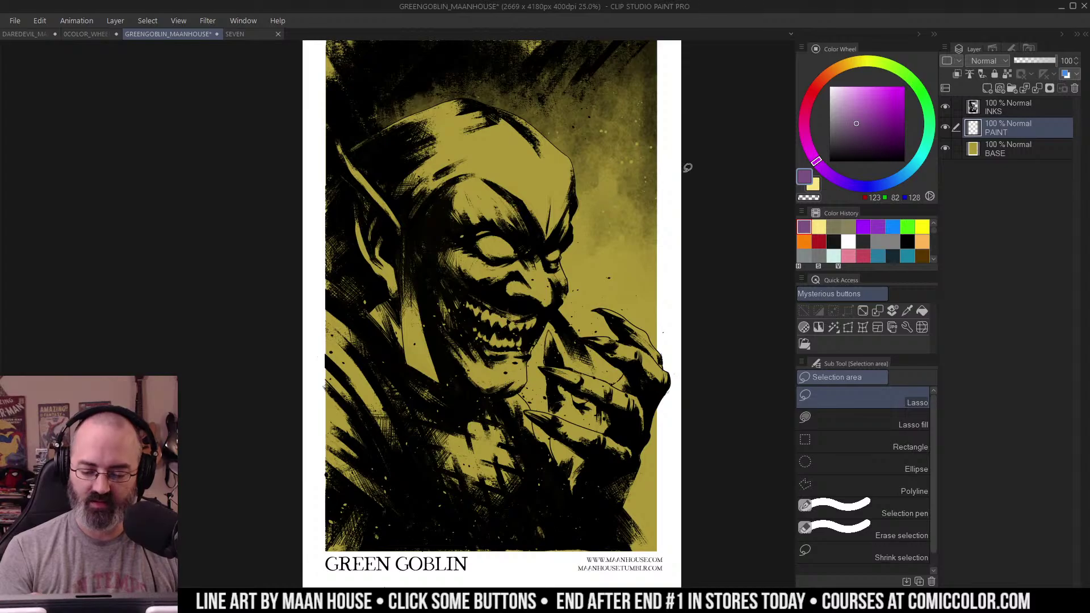
key("ctrl+space")
left_click(531, 197)
left_click_drag(465, 172, 538, 213)
left_click(553, 182)
left_click_drag(436, 126, 570, 196)
left_click(570, 195)
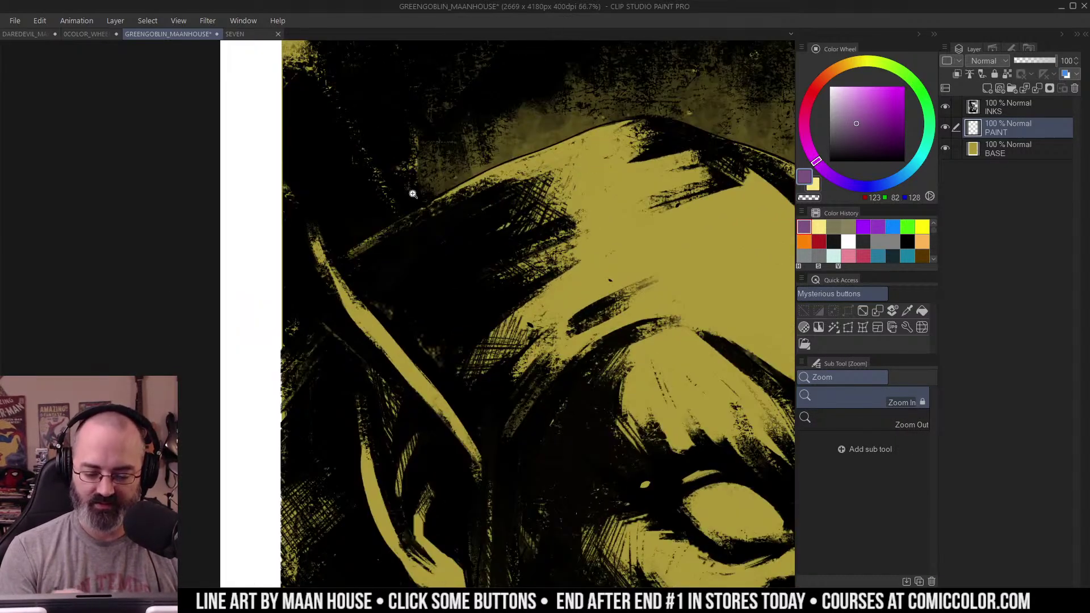
left_click(369, 230)
mouse_move(262, 291)
left_mouse_down()
mouse_move(286, 187)
mouse_move(352, 245)
mouse_move(545, 139)
mouse_move(693, 159)
mouse_move(341, 451)
left_mouse_up()
left_click_drag(589, 212, 409, 285)
Step: With the Polyline selection tool, trace the goblin's head outline from the existing selection over the crown and down toward the forehead
key("l")
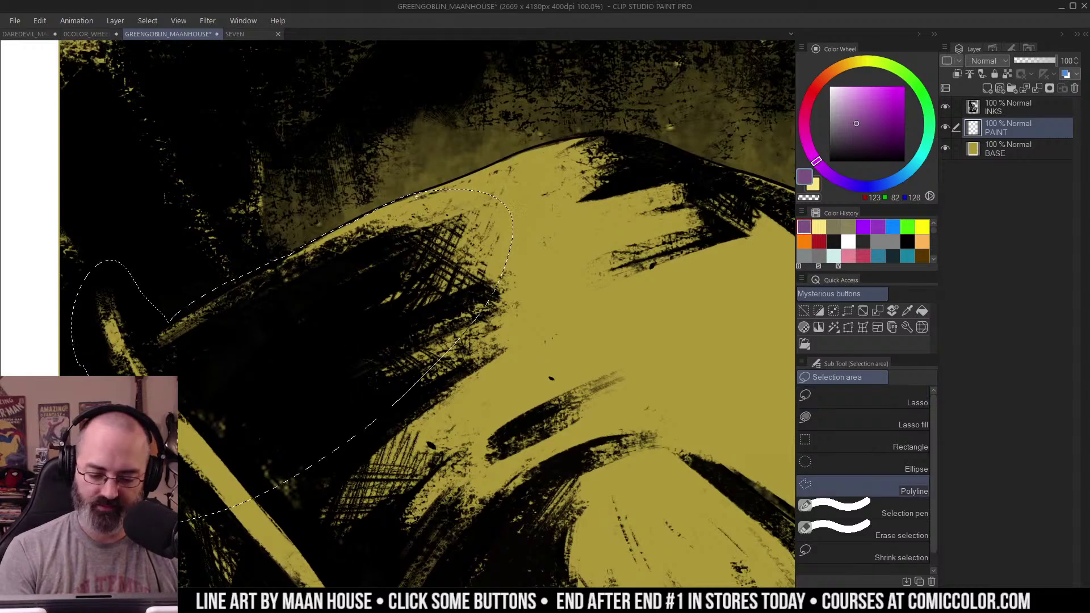
left_click(410, 194)
left_click(471, 174)
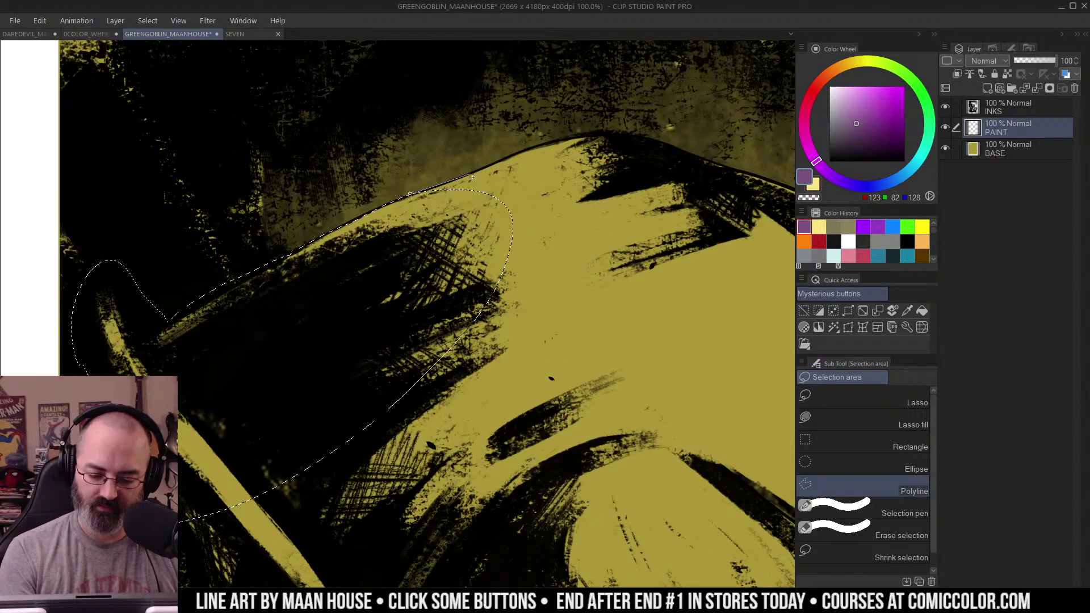
left_click(532, 148)
left_click(623, 132)
left_click_drag(699, 178, 522, 150)
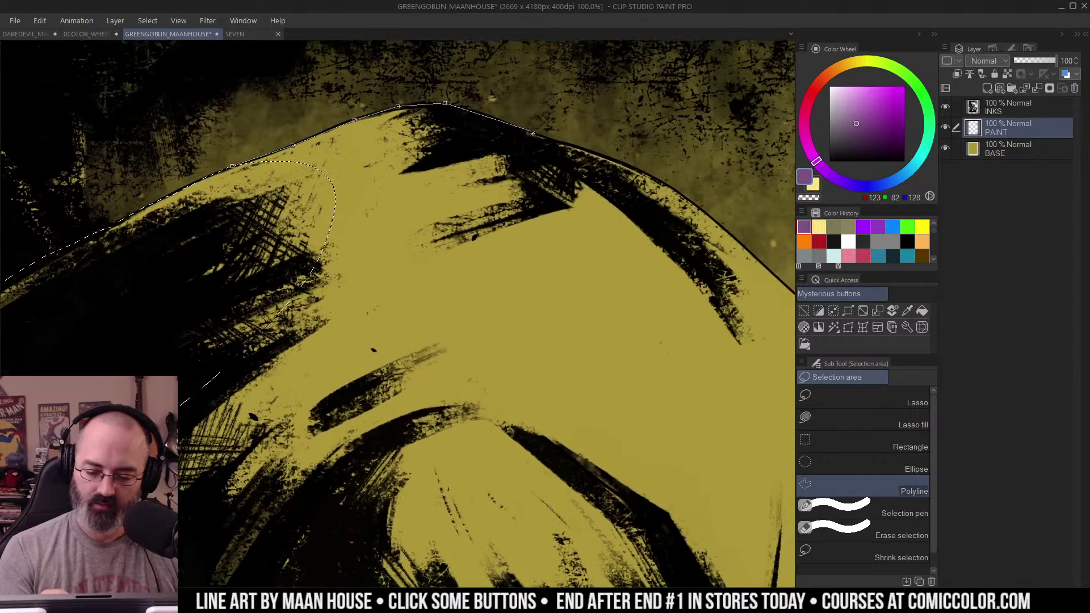
left_click(531, 132)
left_click(604, 155)
left_click(662, 180)
left_click_drag(694, 206, 596, 119)
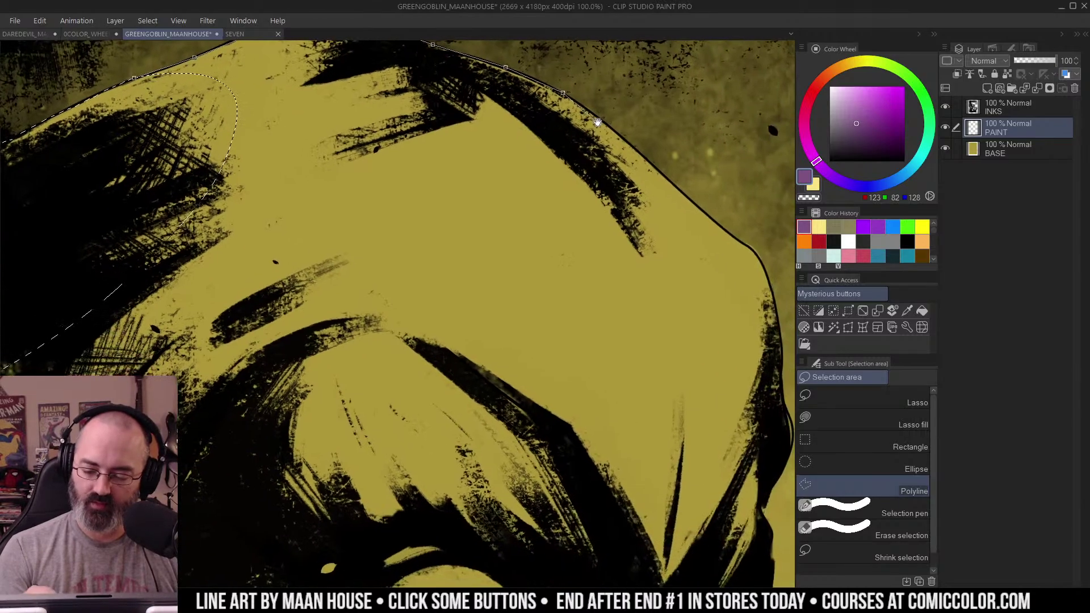
Step: Continue the Polyline outline down the curve of the forehead to the start of the brow
left_click(606, 123)
left_click(641, 154)
left_click(685, 193)
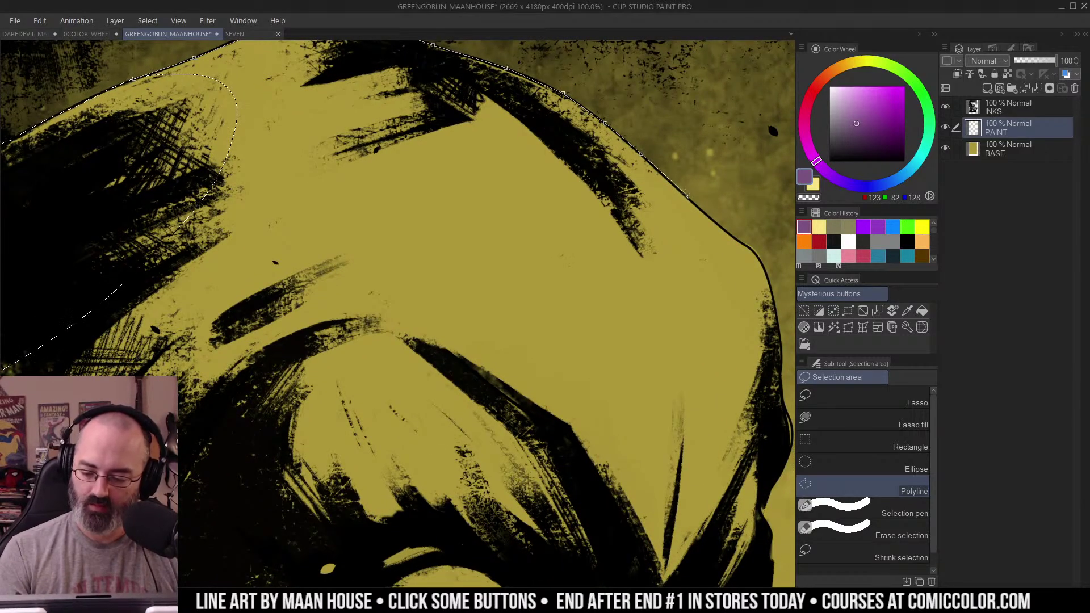
left_click_drag(728, 225, 623, 158)
left_click(621, 163)
left_click(645, 180)
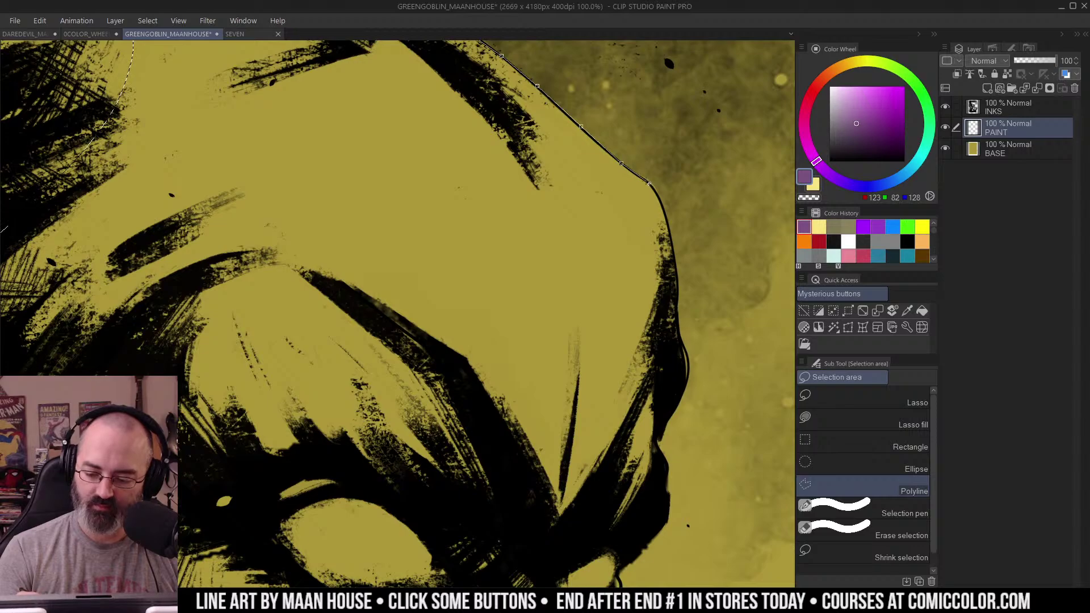
left_click(655, 194)
left_click(668, 217)
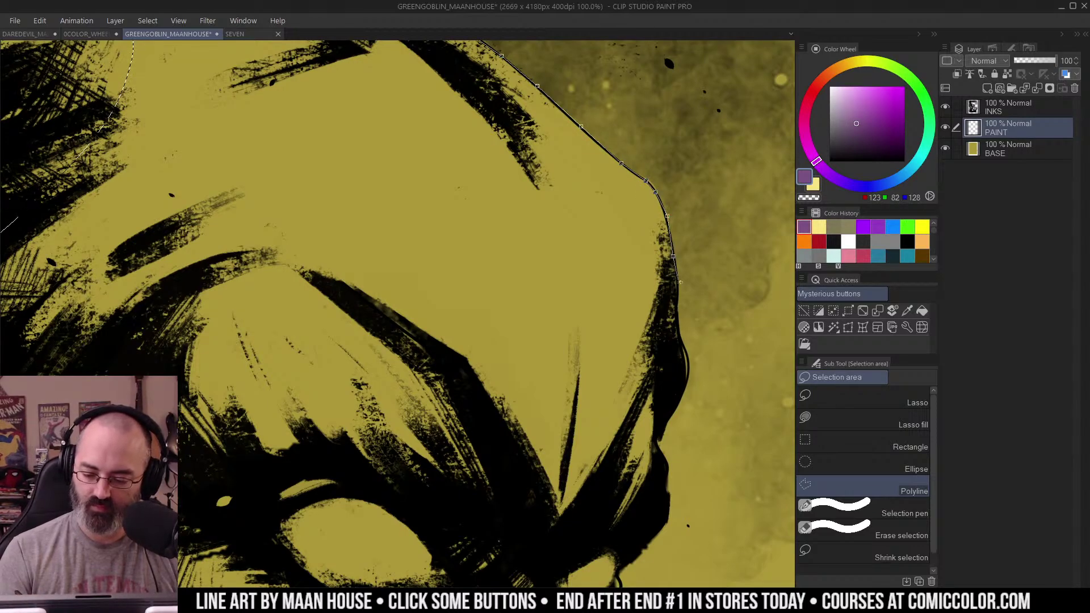
Step: Trace the Polyline around the protruding brow and past the far eye to the cheek contour
left_click(678, 293)
left_click(675, 324)
left_click_drag(687, 364, 686, 188)
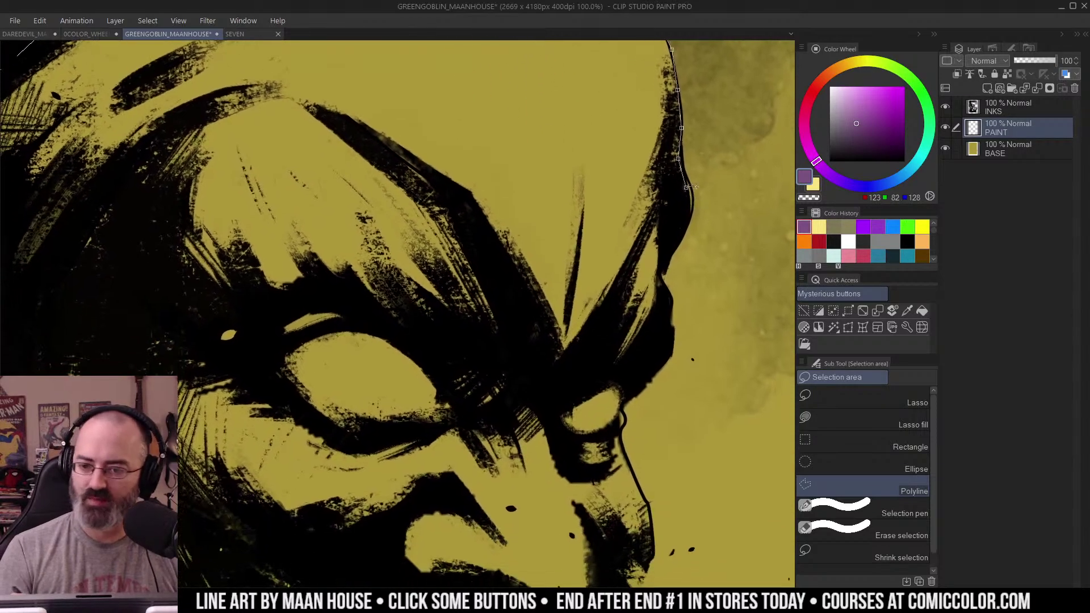
left_click(686, 187)
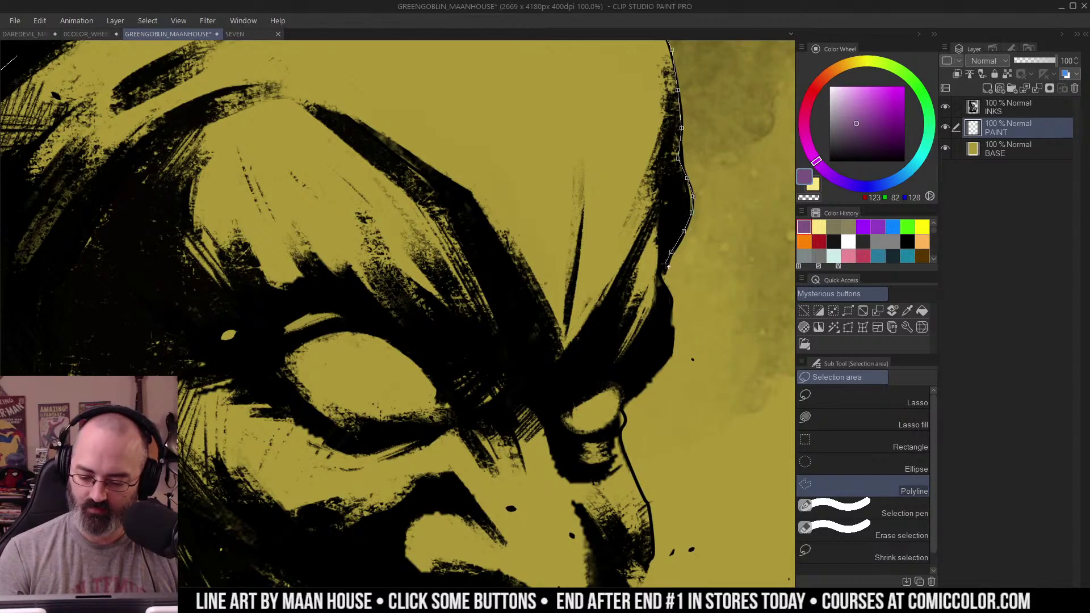
left_click(667, 299)
left_click_drag(651, 357, 682, 193)
left_click(682, 193)
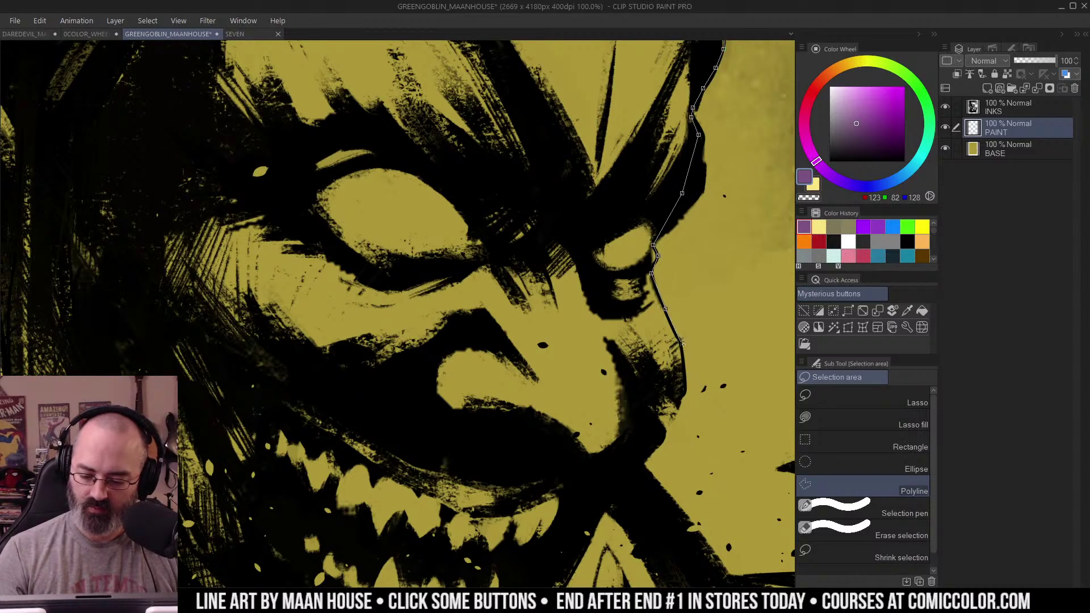
Step: Carry the Polyline outline around the far cheek beside the nose, then cut across the lower teeth
left_click_drag(686, 394, 707, 161)
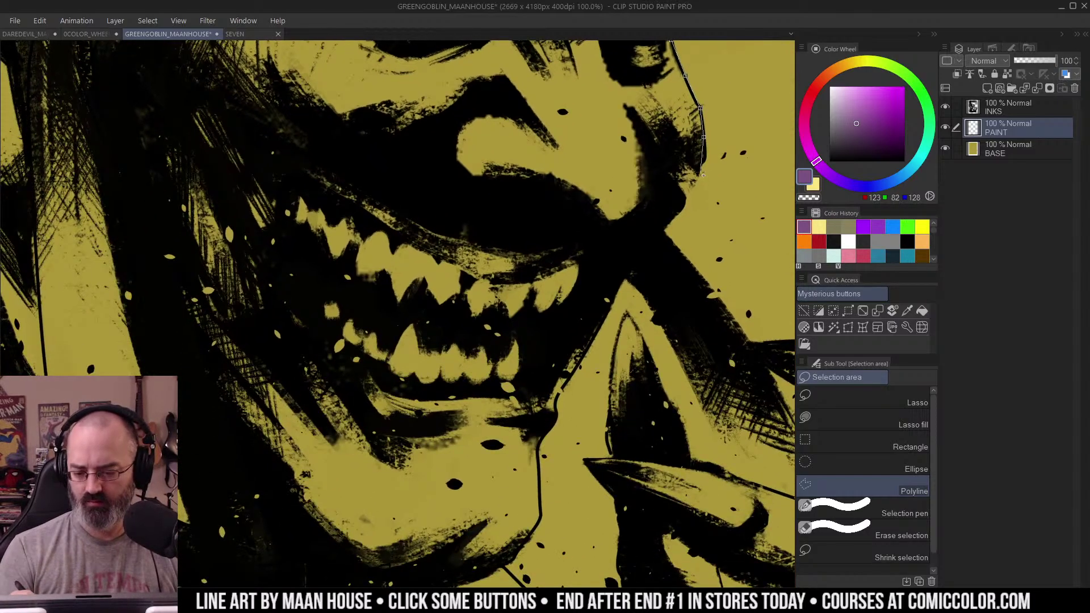
left_click(680, 208)
left_click(664, 226)
left_click(494, 386)
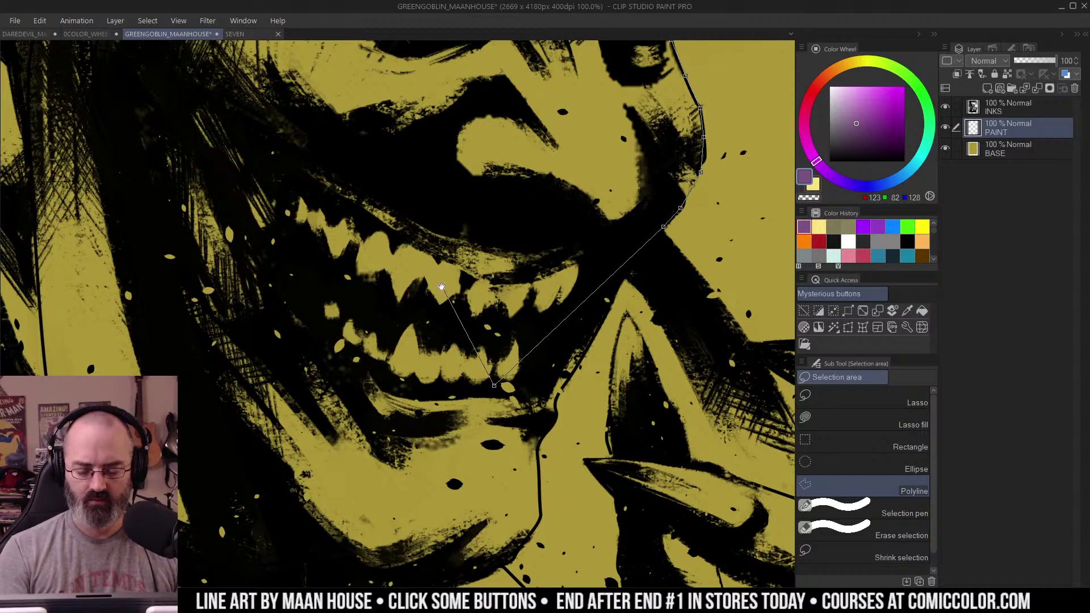
Step: Bring the Polyline back below and behind the pointed ear and close it, adding the head and upper face to the selection
left_click_drag(442, 287, 703, 585)
left_click_drag(316, 336, 628, 466)
left_click(400, 422)
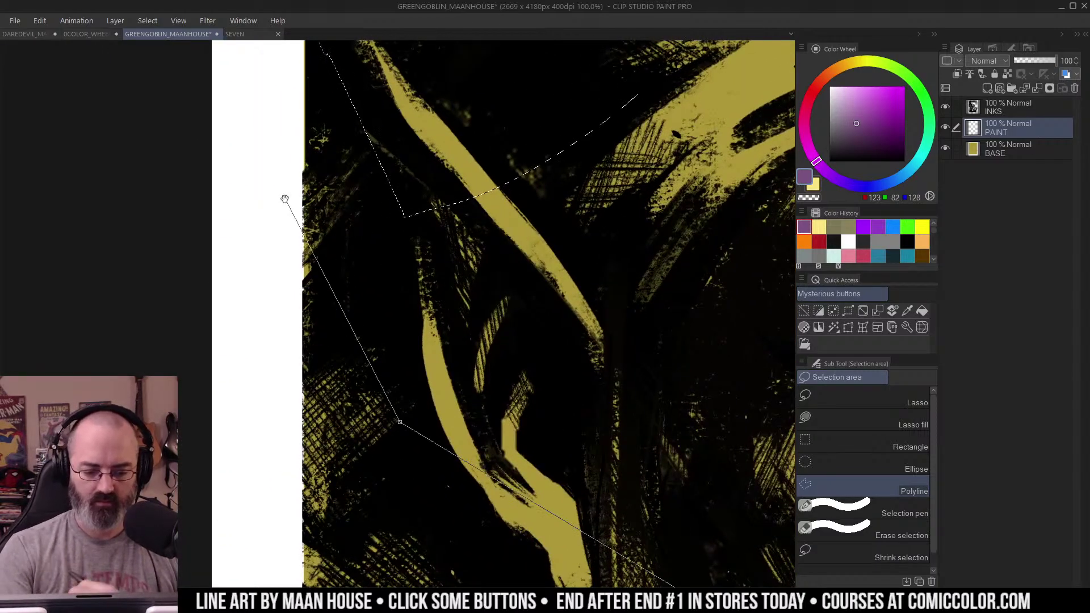
left_click_drag(284, 199, 324, 338)
left_click(385, 399)
left_click_drag(571, 253, 378, 303)
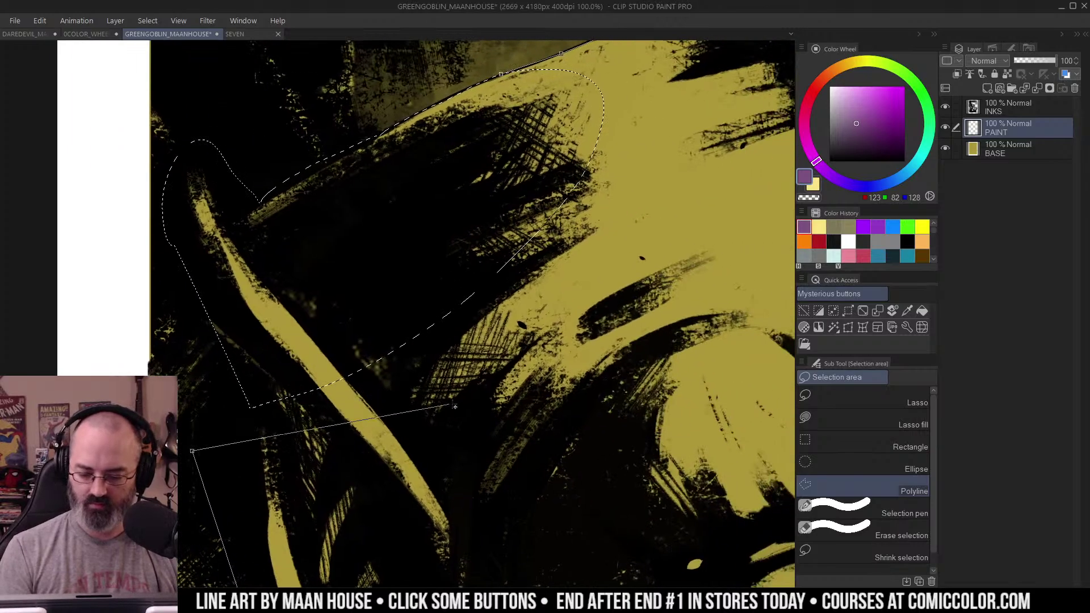
left_click_drag(662, 234, 551, 292)
left_click(345, 277)
left_click(391, 134)
Step: Add the rest of the mouth, the jaw and the chin to the selection with a freehand Lasso loop
left_click(550, 208, "alt")
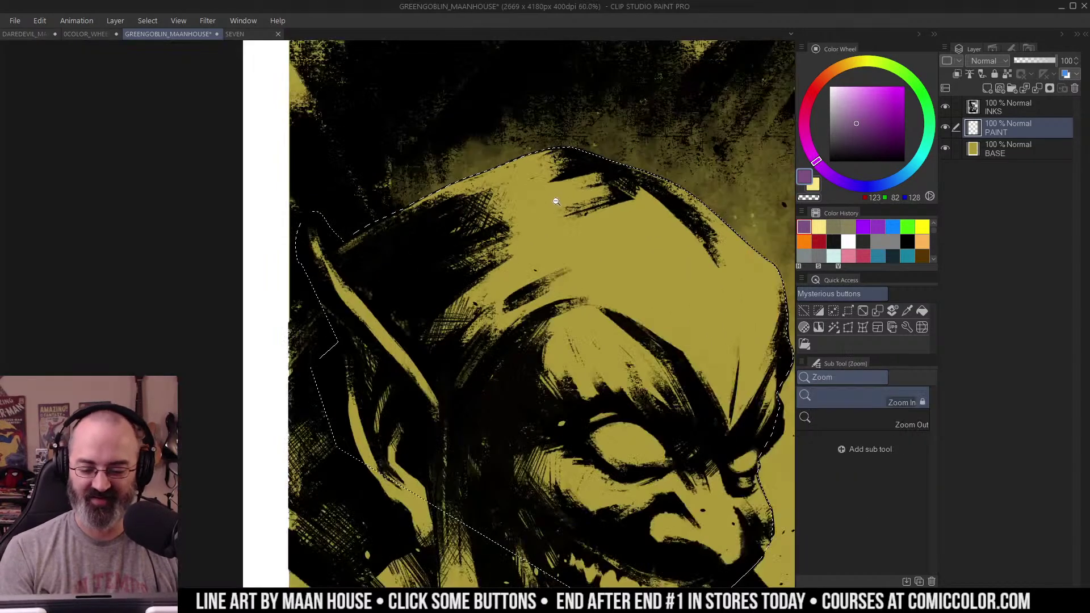
scroll(556, 201, "down", 2)
scroll(625, 196, "down", 1)
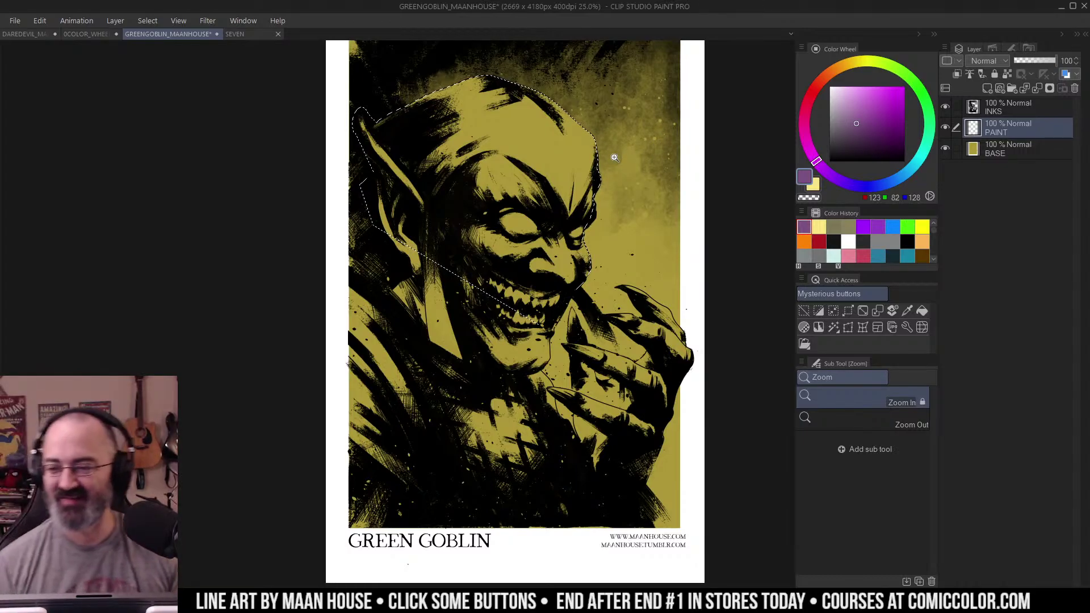
left_click(618, 139)
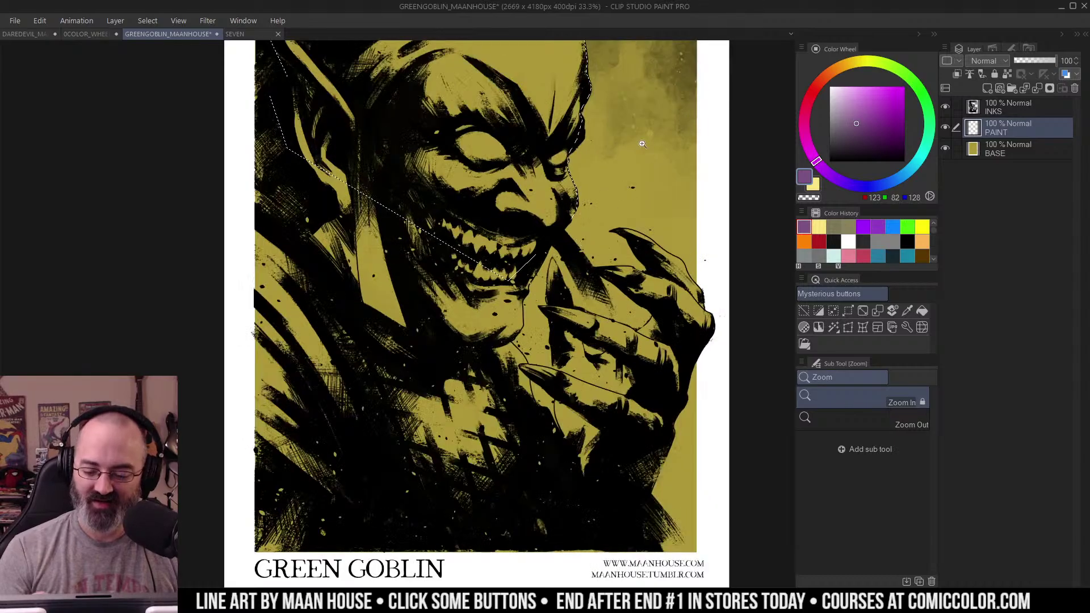
left_click(631, 160)
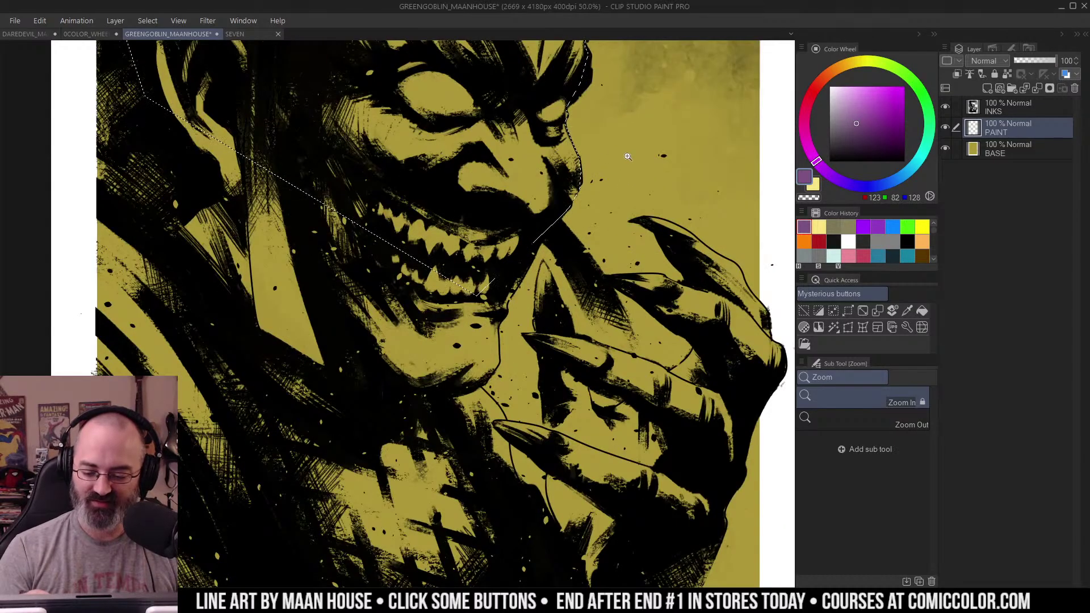
scroll(607, 213, "down", 4)
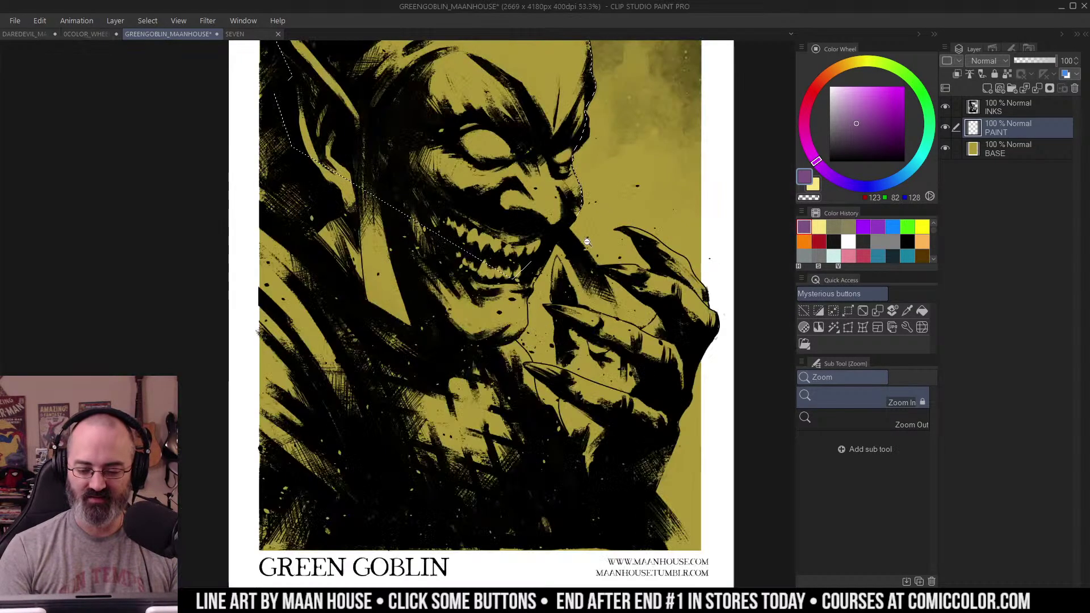
mouse_move(618, 219)
left_mouse_down()
mouse_move(633, 221)
mouse_move(594, 200)
left_mouse_up()
left_click(541, 211)
scroll(564, 133, "up", 1)
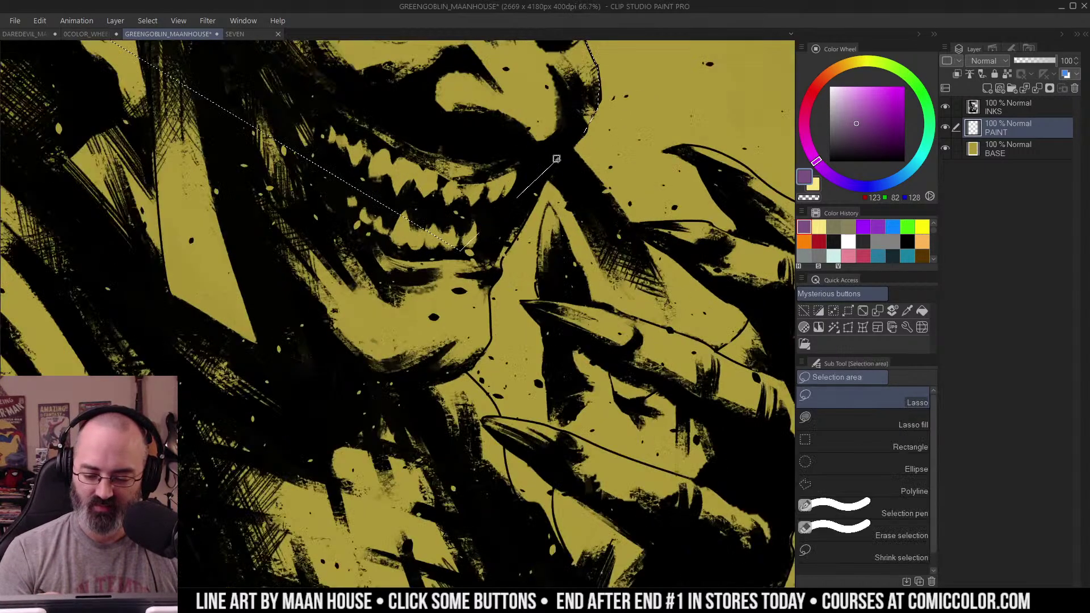
mouse_move(551, 162)
left_mouse_down()
mouse_move(496, 283)
mouse_move(495, 339)
mouse_move(267, 289)
mouse_move(301, 188)
left_mouse_up()
left_click_drag(631, 263, 588, 181)
left_click_drag(453, 273, 568, 149)
Step: Start a new Polyline selection under the chin, following the neck line to the lowest fingernail and along its upper edge
left_click(566, 174, "ctrl")
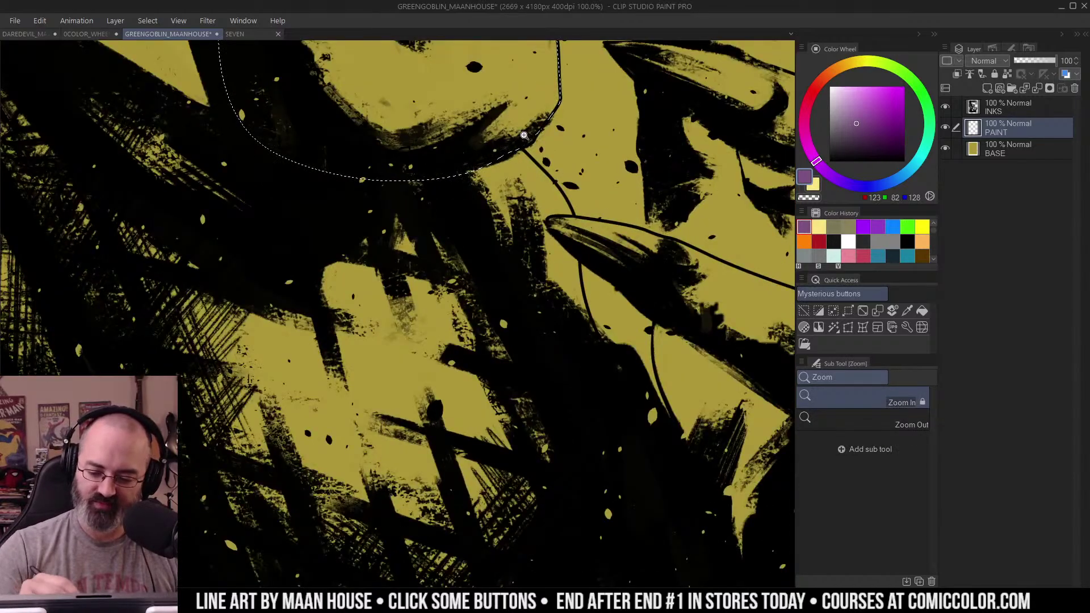
left_click(537, 163)
left_click(562, 189)
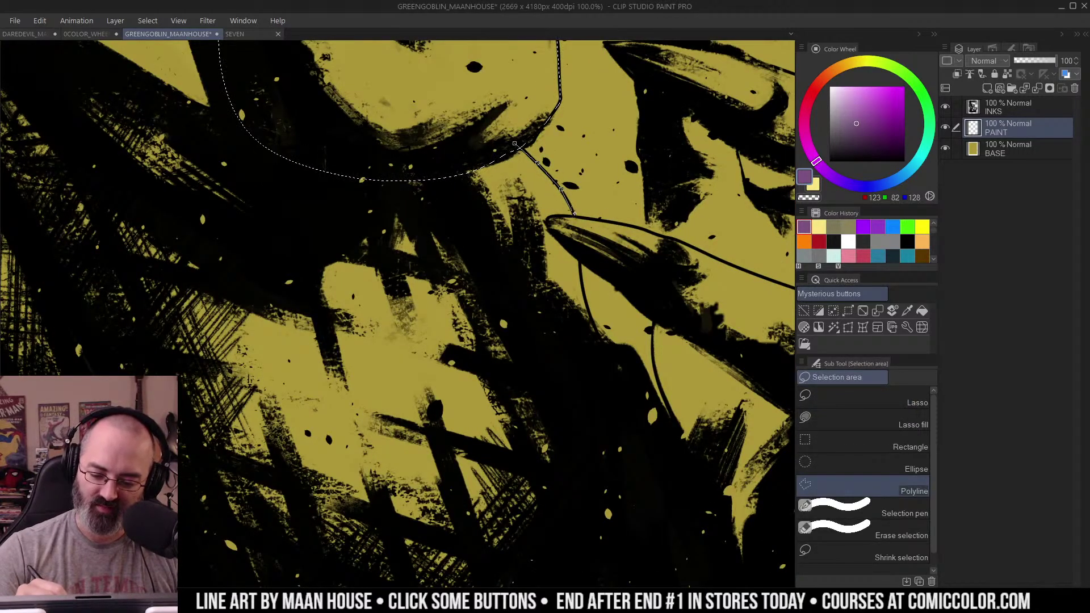
left_click(576, 216)
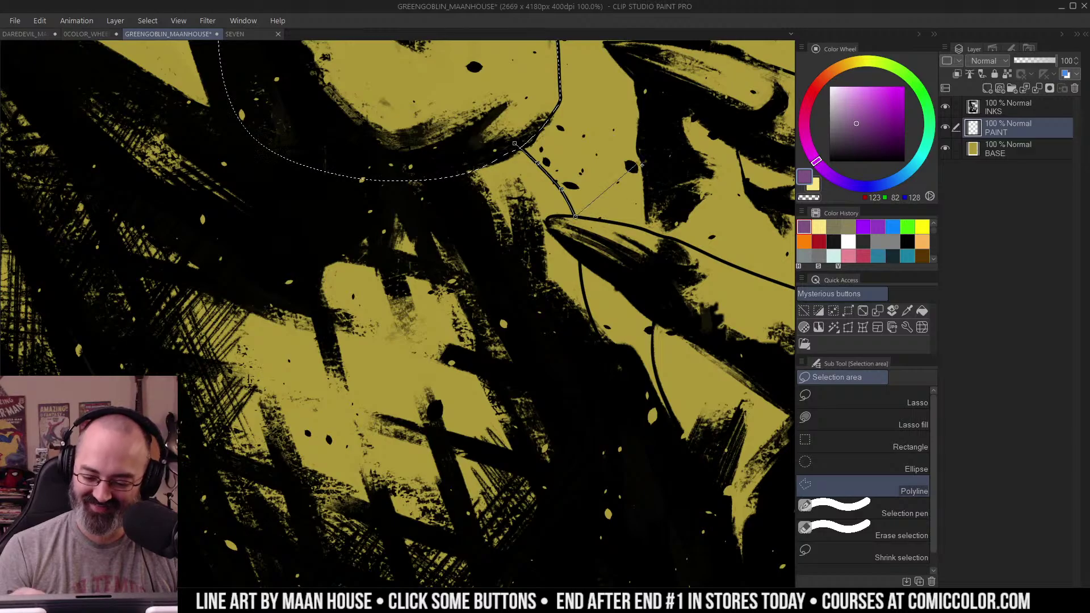
left_click_drag(647, 230, 482, 228)
left_click_drag(643, 199, 644, 237)
left_click(440, 258)
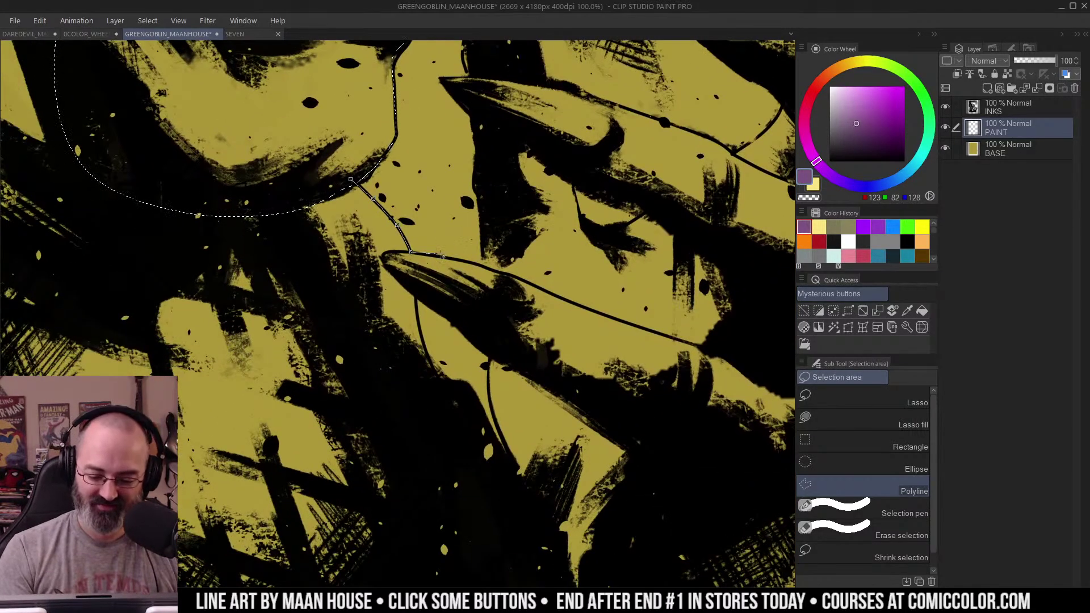
left_click(481, 266)
Step: Trace the Polyline up the dark edge of the palm to the middle finger's nail tip
left_click(480, 241)
left_click(481, 190)
left_click(475, 172)
left_click(479, 143)
left_click_drag(482, 86, 486, 216)
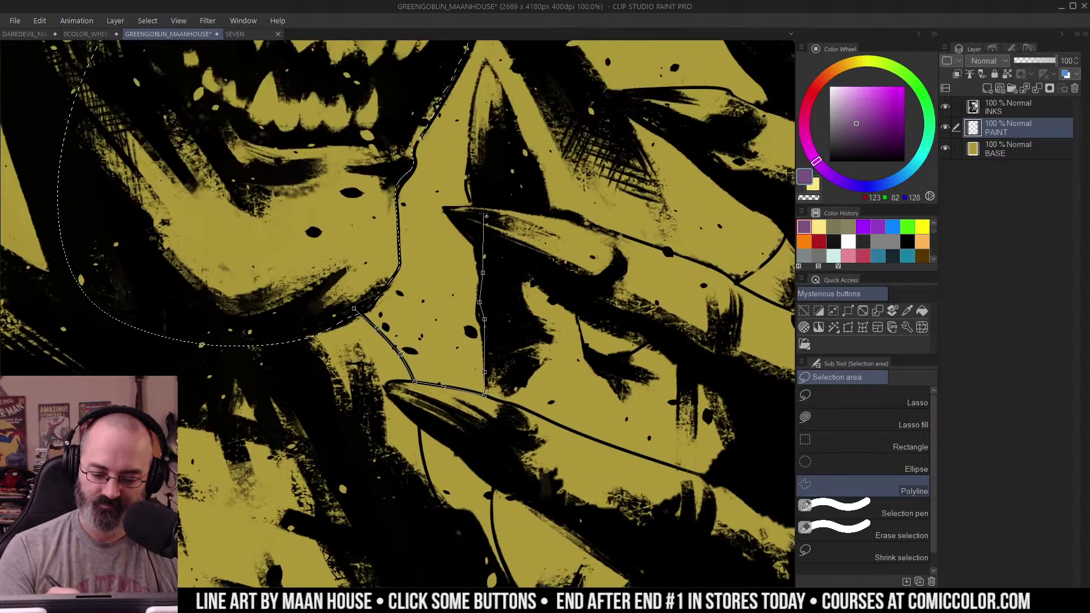
left_click(475, 237)
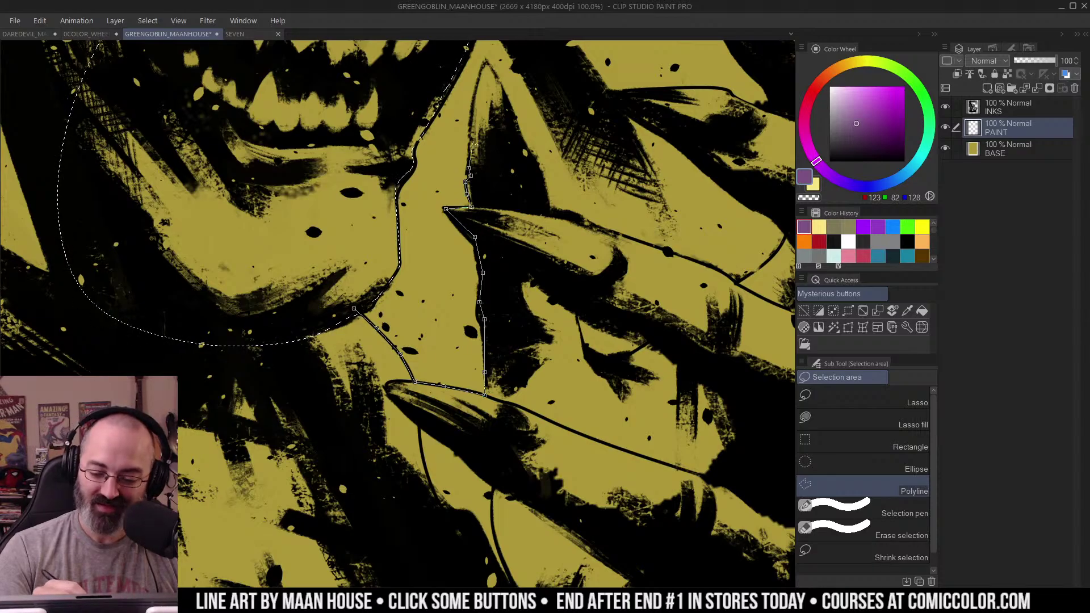
Step: Trace the Polyline around the upright pointed nail, over its tip and down to the middle finger
left_click_drag(493, 116, 529, 189)
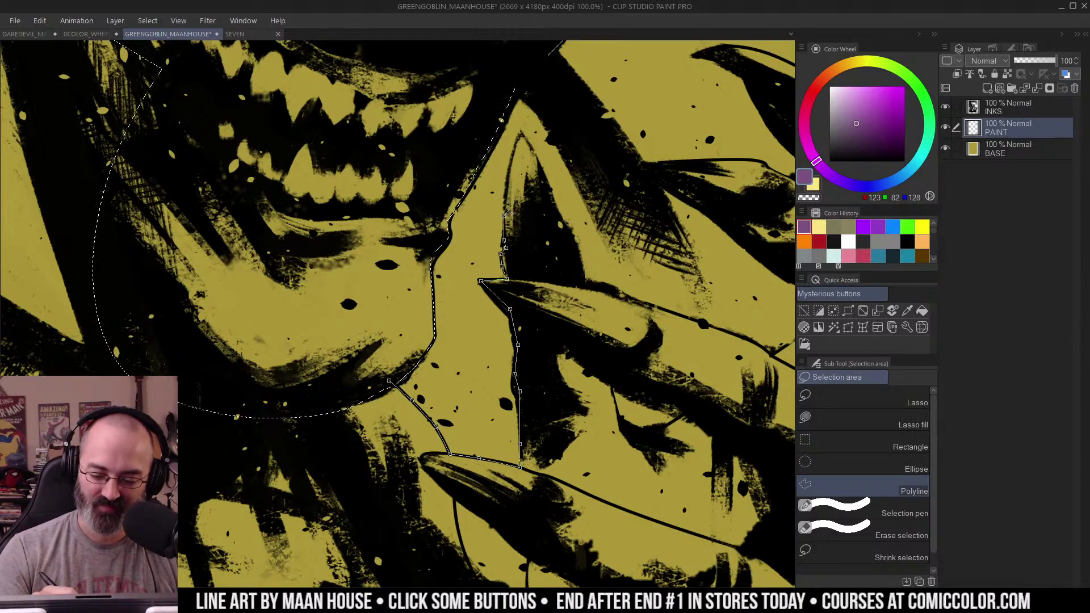
left_click(511, 170)
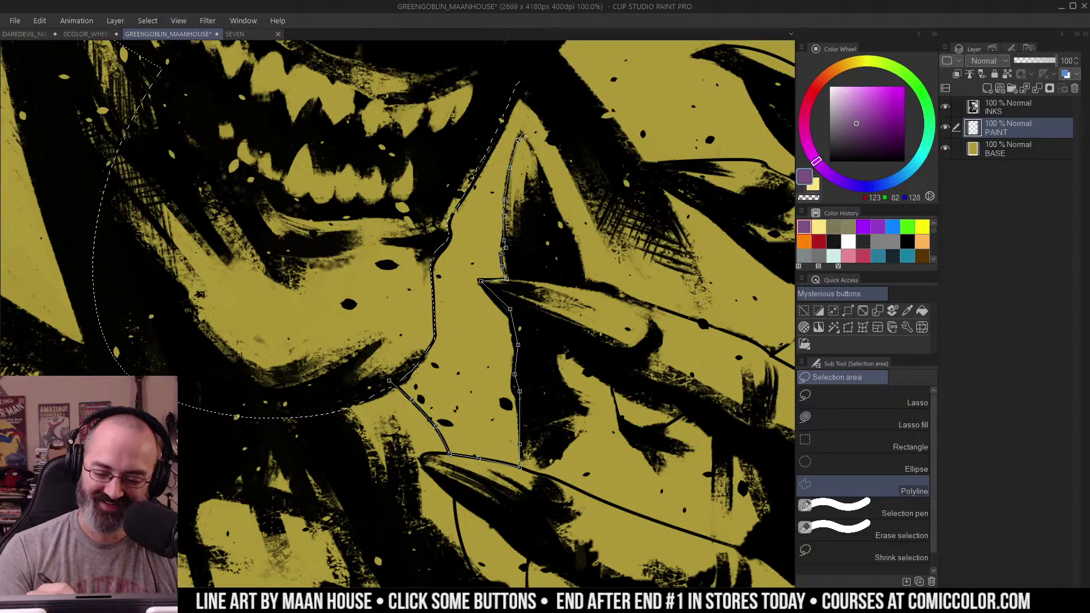
left_click(523, 134)
left_click(536, 154)
left_click(548, 187)
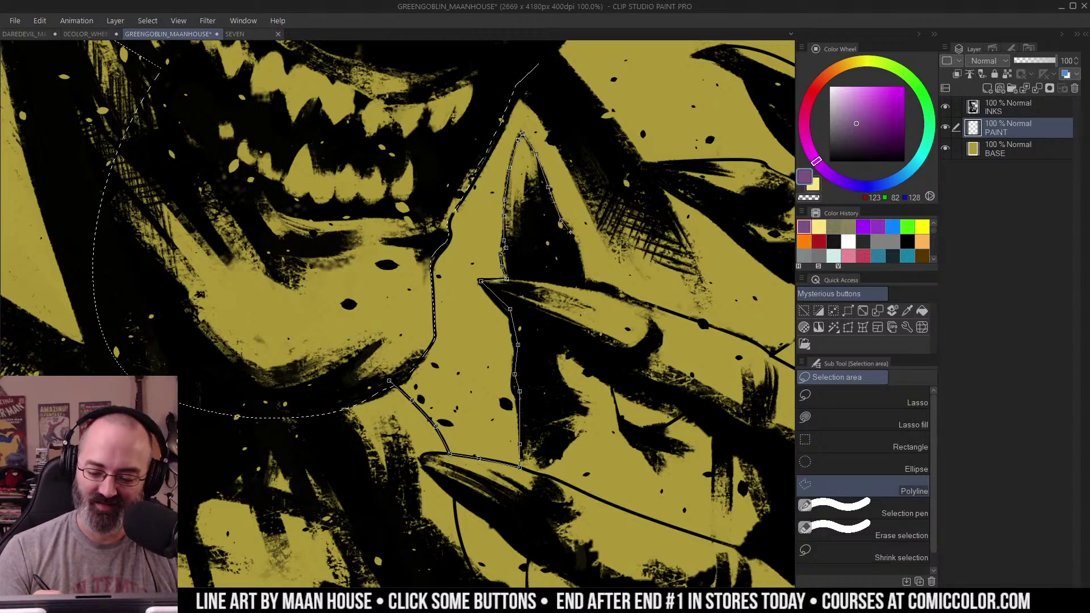
left_click(569, 233)
left_click_drag(585, 284, 555, 217)
left_click(557, 217)
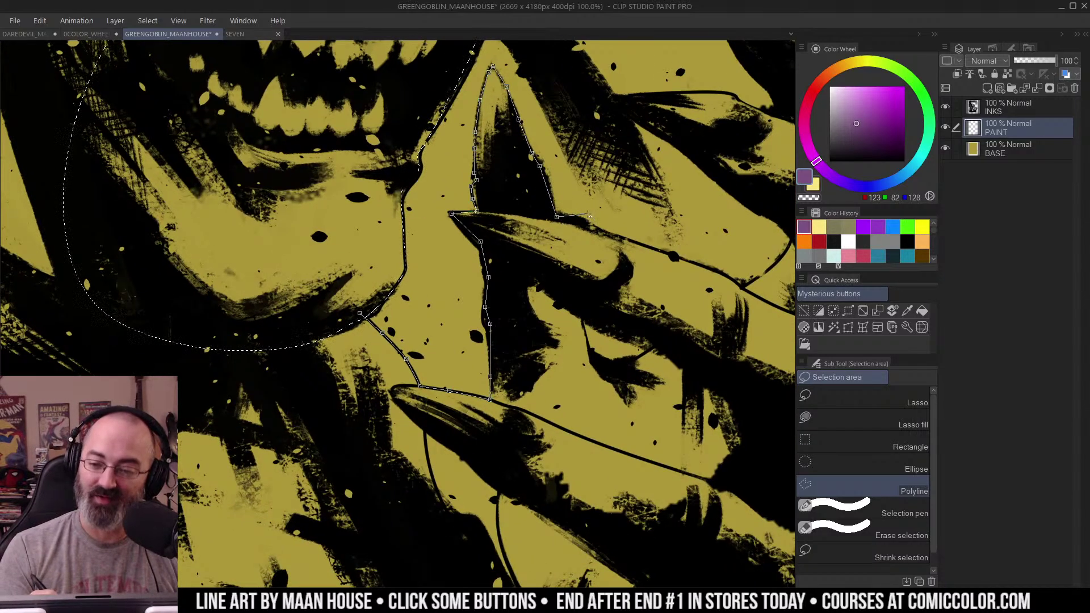
Step: Follow the upper edge of the middle finger with the Polyline, then turn up the curved line near the knuckles
left_click_drag(645, 204, 496, 218)
left_click(468, 251)
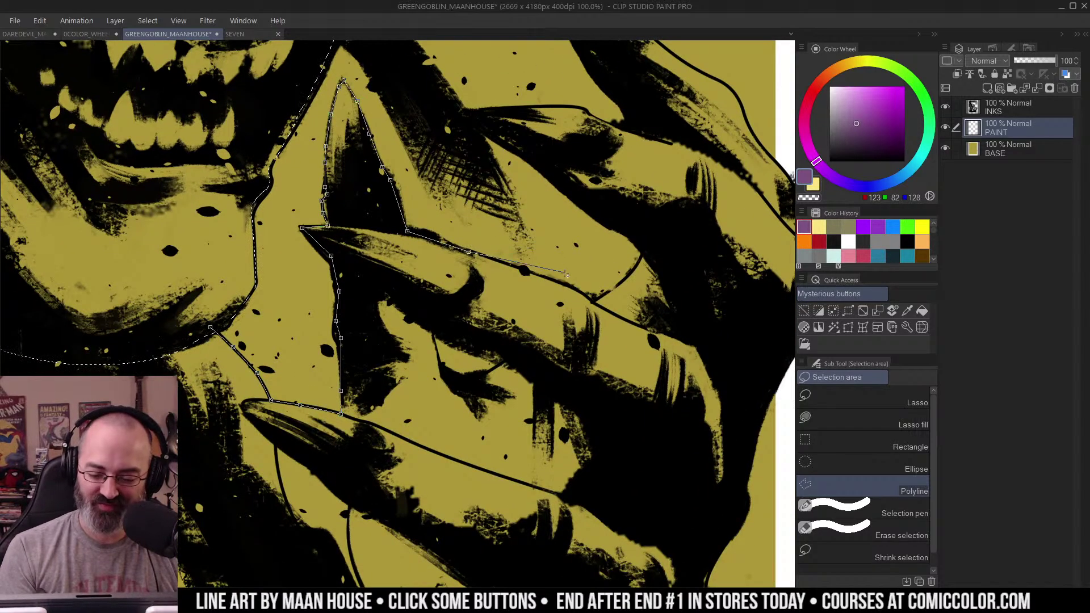
left_click(528, 272)
left_click(574, 287)
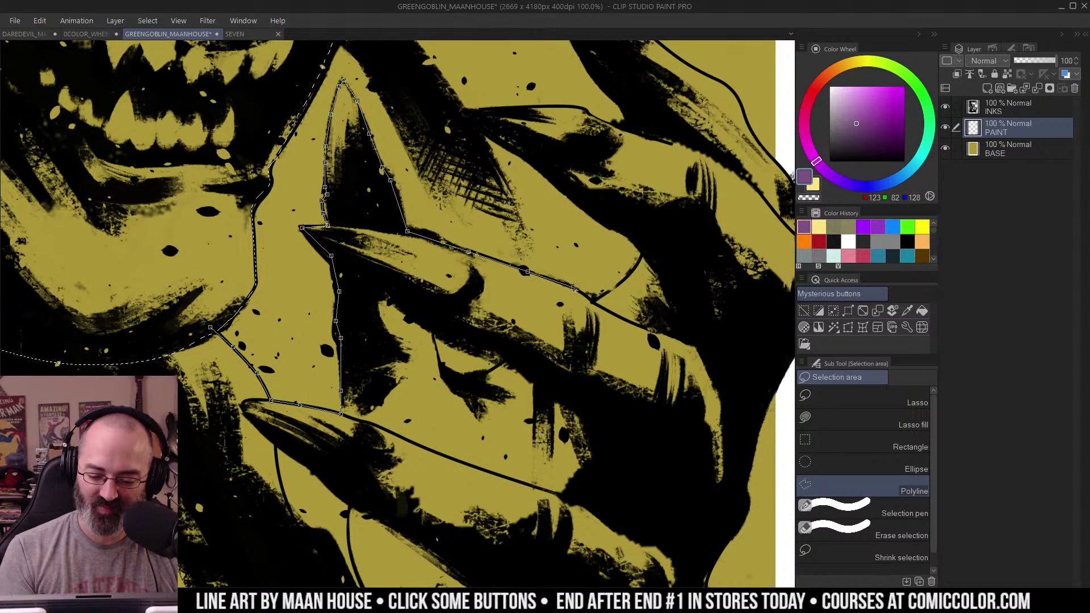
left_click(614, 289)
left_click(643, 252)
Step: Trace the Polyline up the palm's edge from the knuckles to the index finger's nail tip, then back along the nail's upper edge
left_click(604, 217)
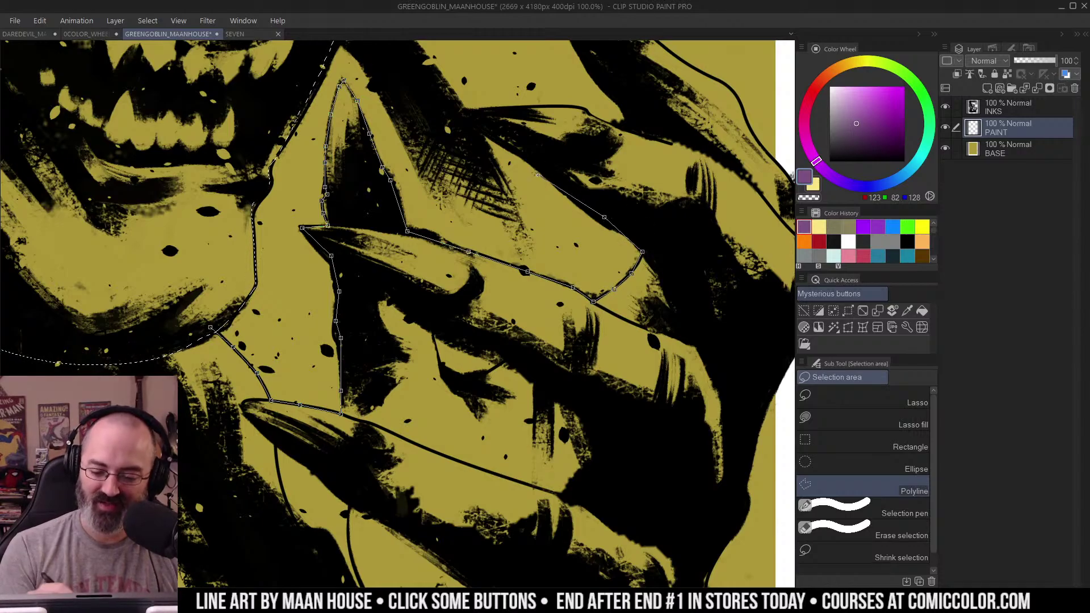
left_click(540, 167)
left_click(495, 136)
left_click(465, 118)
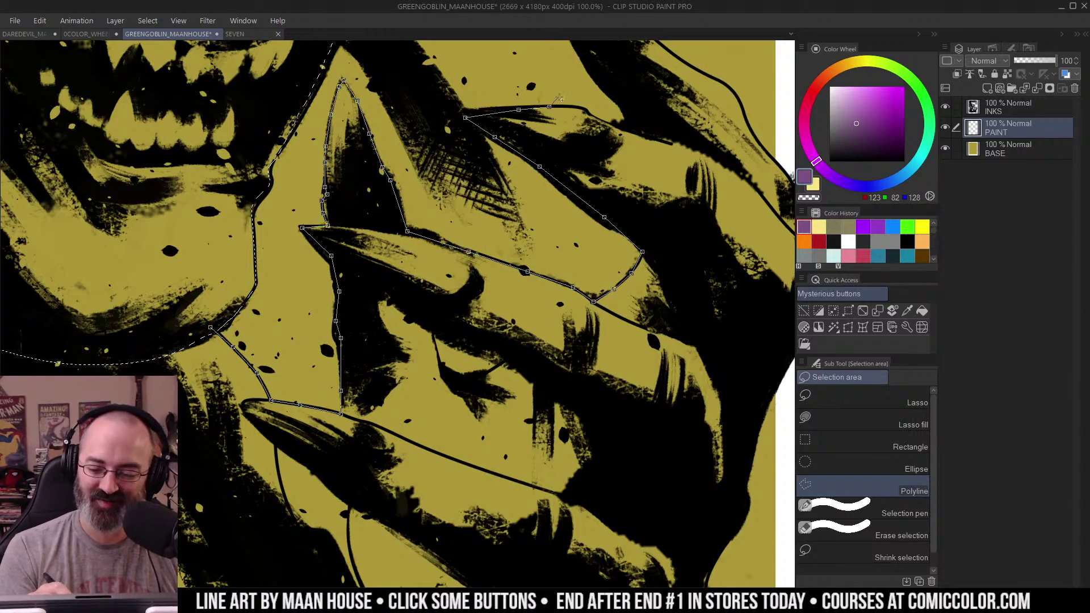
left_click(584, 110)
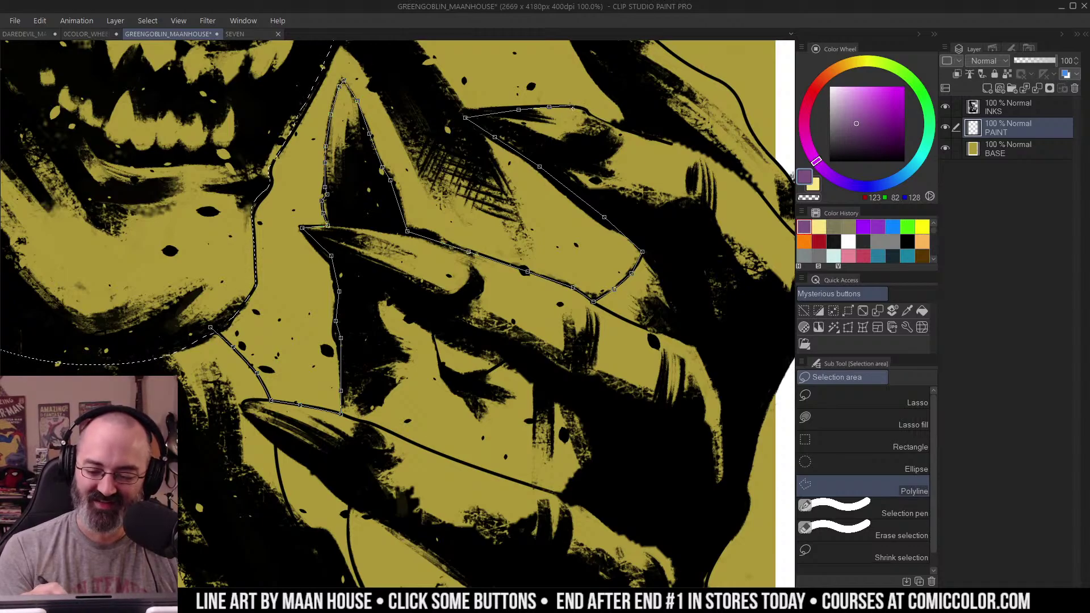
left_click(606, 123)
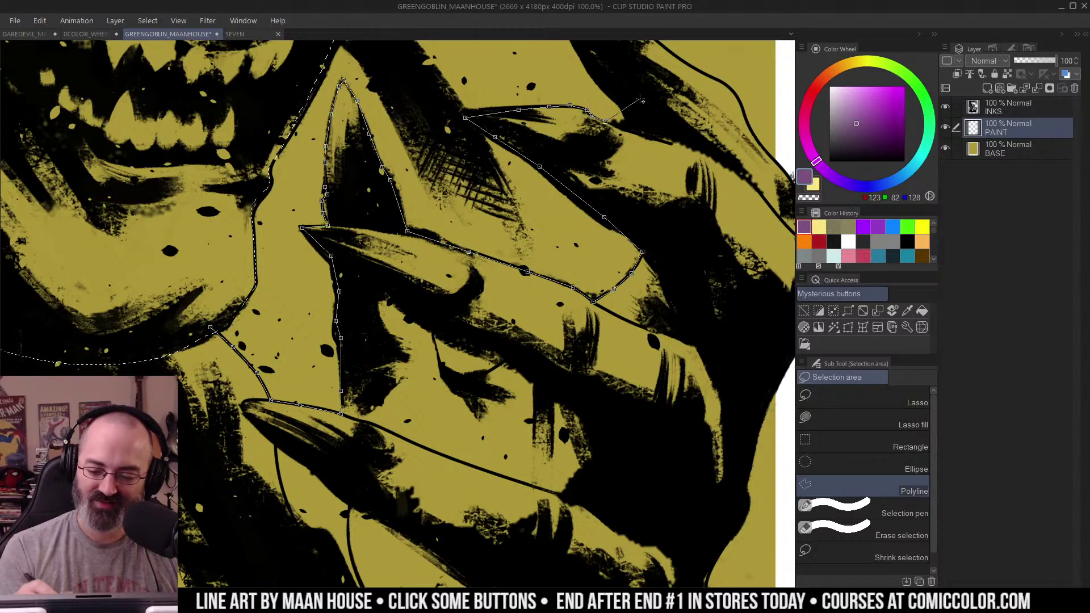
left_click(620, 123)
Step: Trace the Polyline from the index finger up the inner edge of the uppermost claw to its tip
left_click_drag(653, 110, 607, 217)
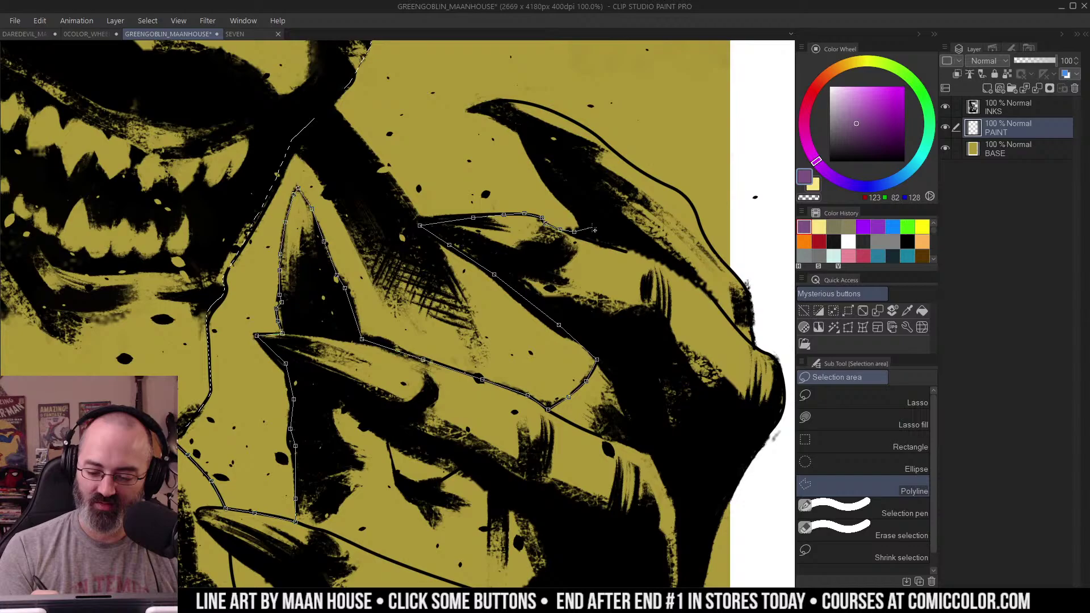
left_click(587, 201)
left_click(538, 160)
left_click(523, 130)
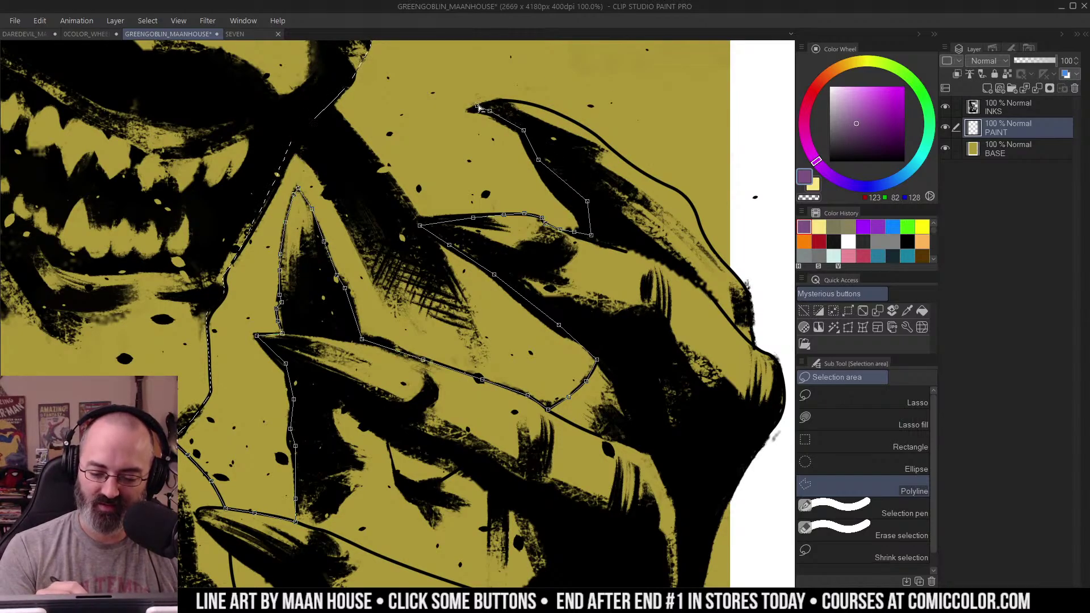
left_click(477, 106)
Step: Follow the outer curve of the uppermost claw and its finger with the Polyline down towards the outer knuckle
left_click(502, 99)
left_click(563, 116)
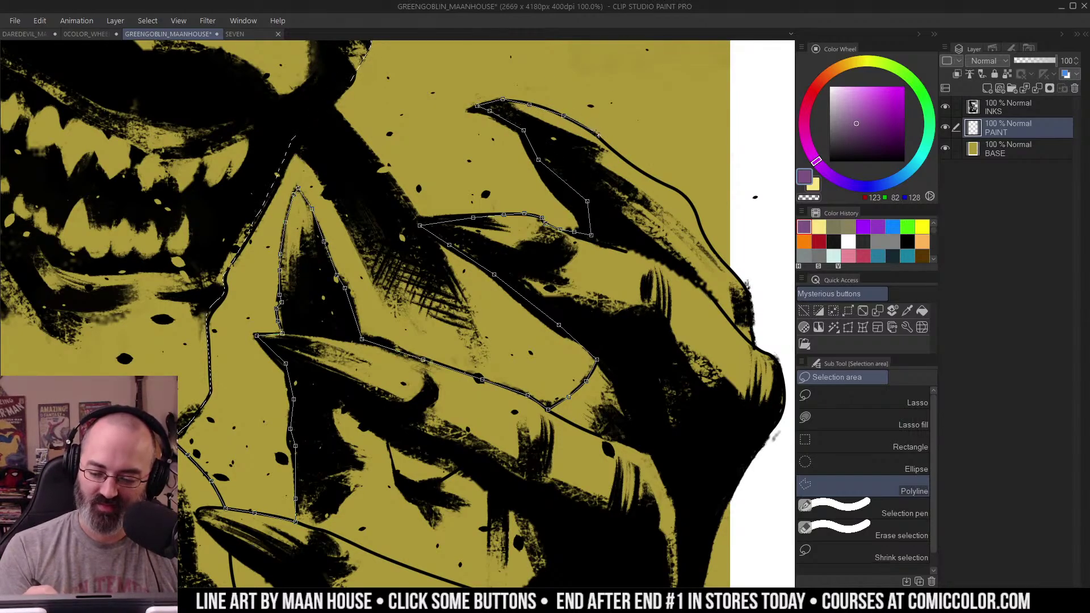
left_click(594, 135)
left_click(627, 161)
left_click(656, 180)
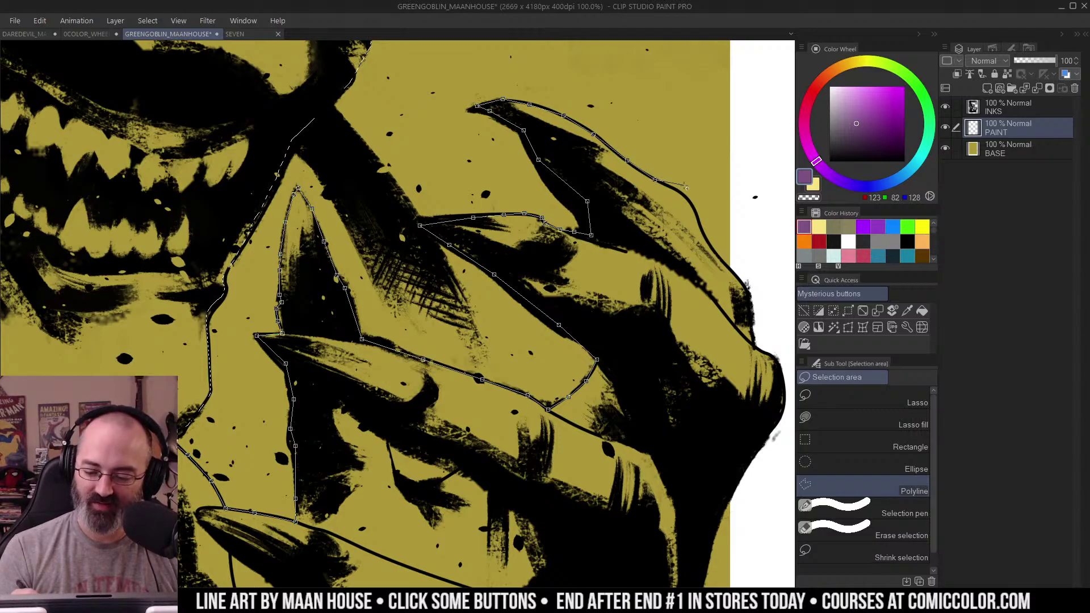
left_click(682, 192)
left_click(709, 245)
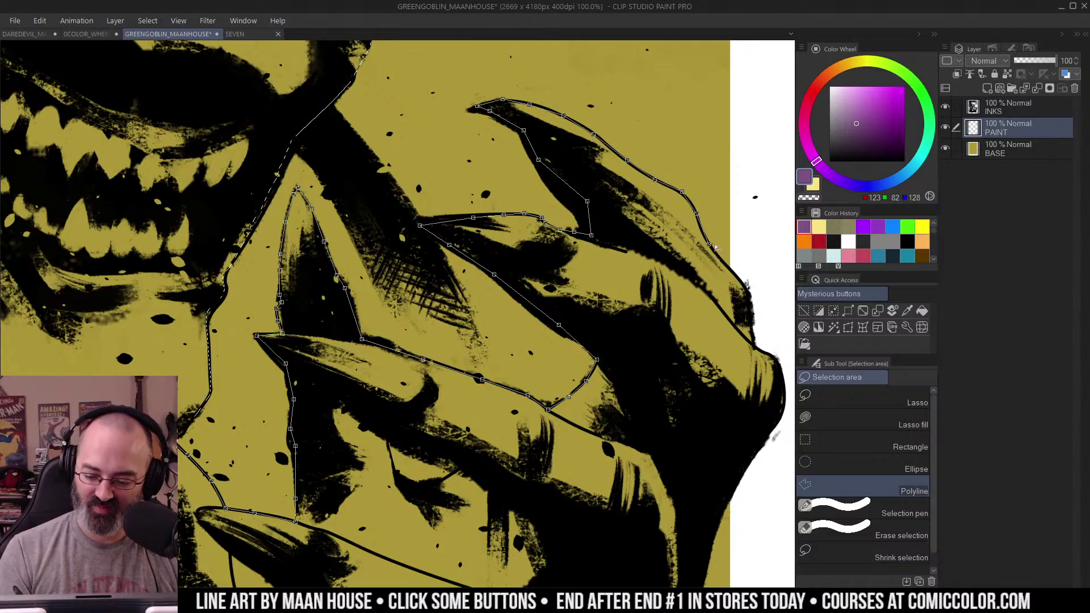
Step: Carry the Polyline loosely around the outer knuckle over the white margin, then down the back of the hand
left_click_drag(721, 247, 646, 170)
left_click(647, 185)
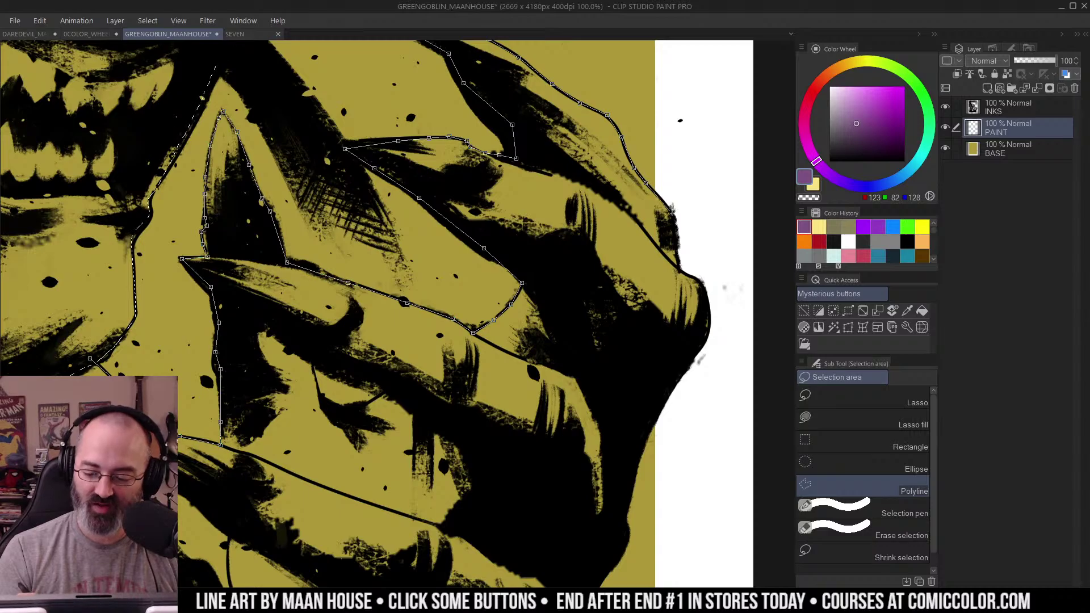
left_click(699, 255)
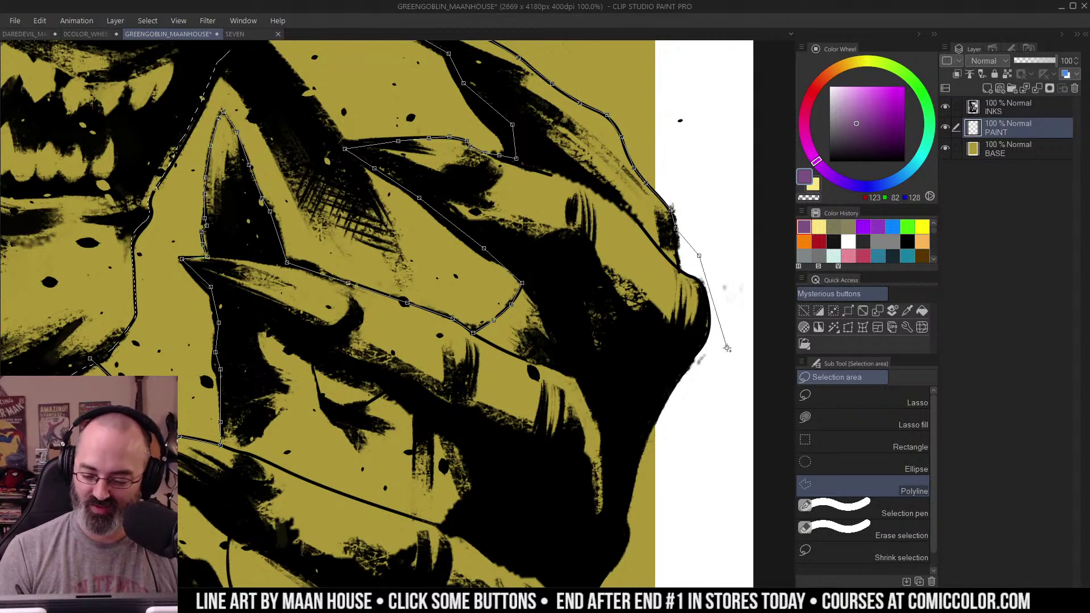
left_click(727, 347)
left_click_drag(685, 400, 688, 199)
left_click(652, 225)
left_click(631, 262)
left_click(623, 333)
Step: Trace the Polyline around the small bump at the wrist and down the straight outer edge of the crosshatched cuff
left_click_drag(612, 363, 644, 217)
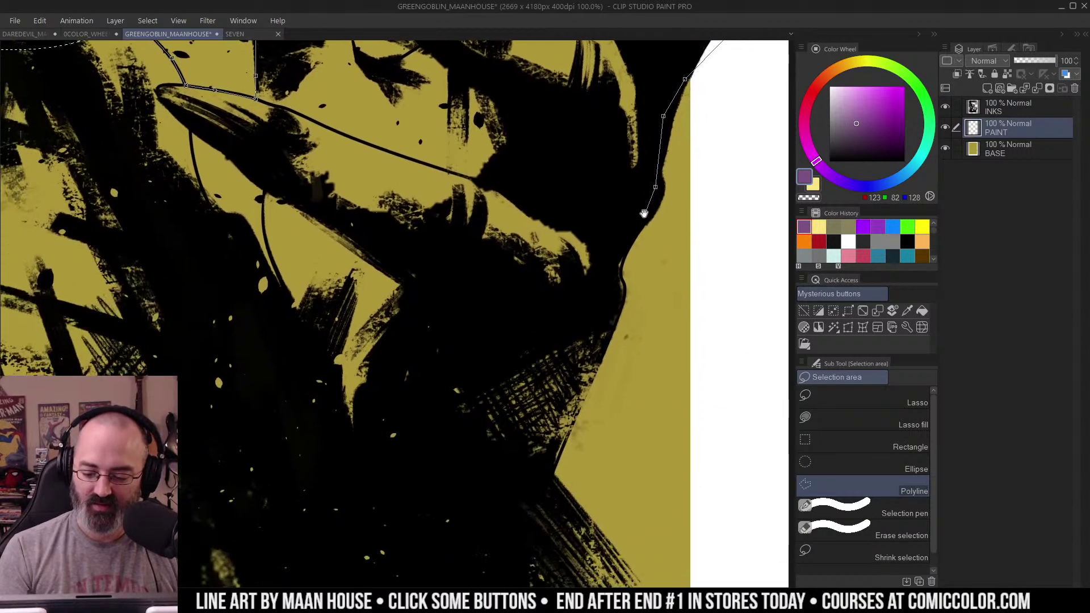
left_click(619, 256)
key("BackSpace")
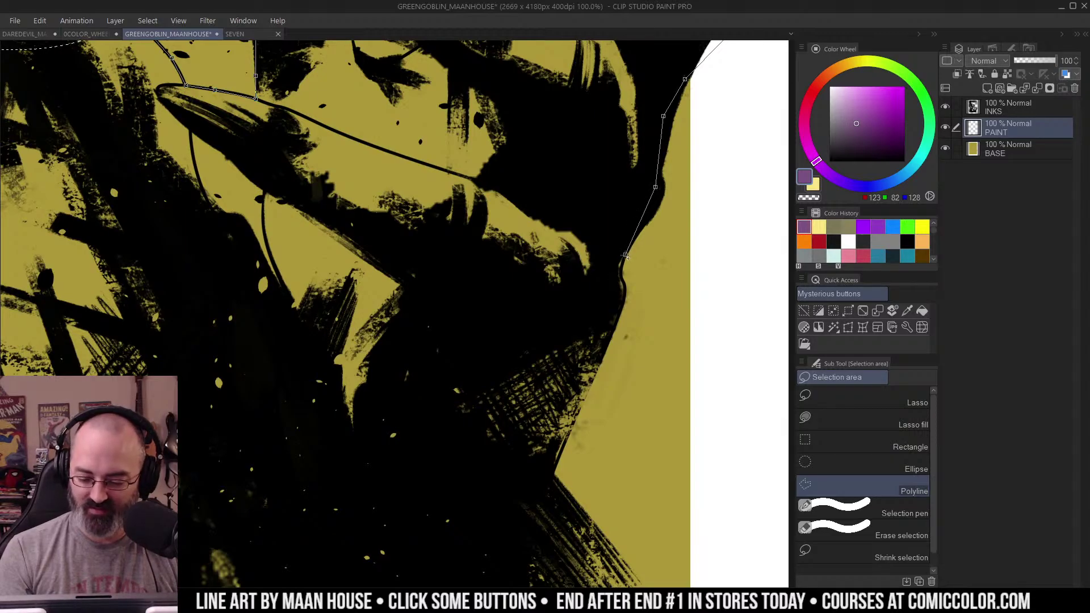
left_click(626, 255)
left_click(621, 267)
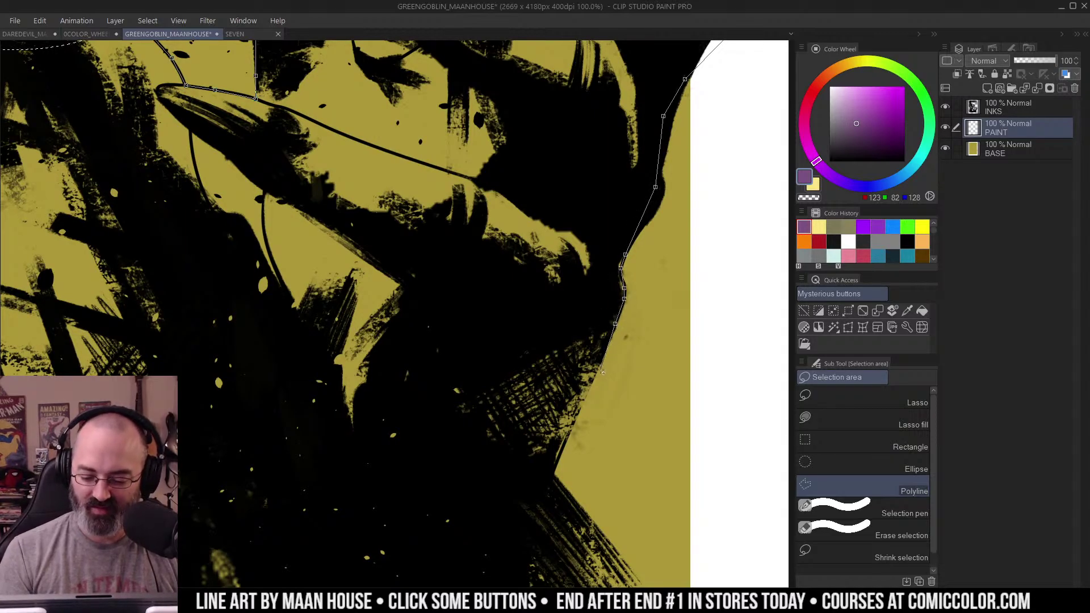
left_click(574, 424)
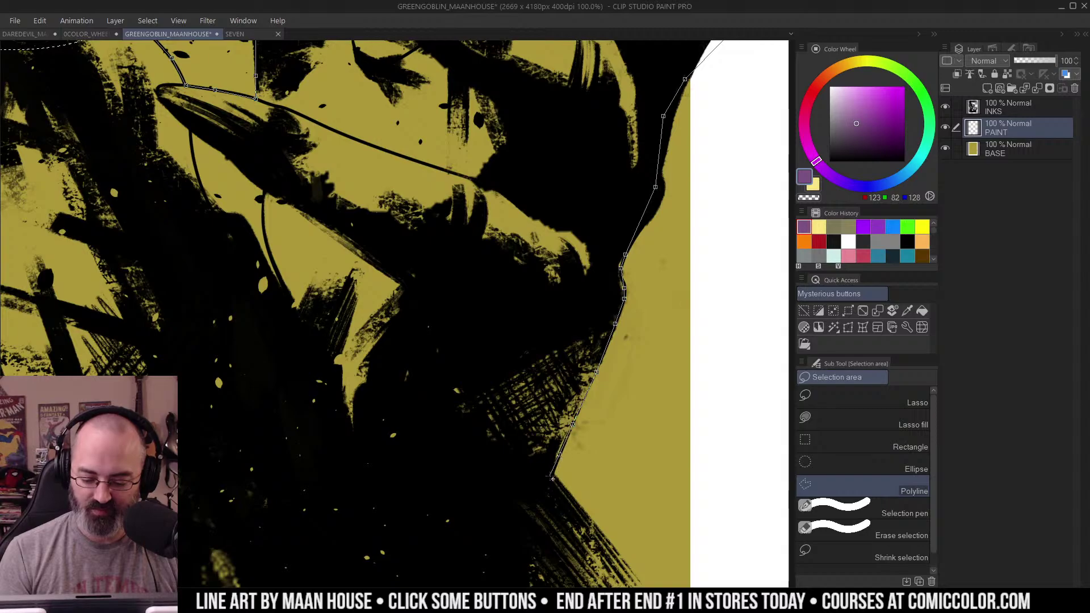
Step: Cut the Polyline inward through the dark area below the cuff, then run it beneath the artwork to its lower-left corner
left_click_drag(552, 478, 590, 195)
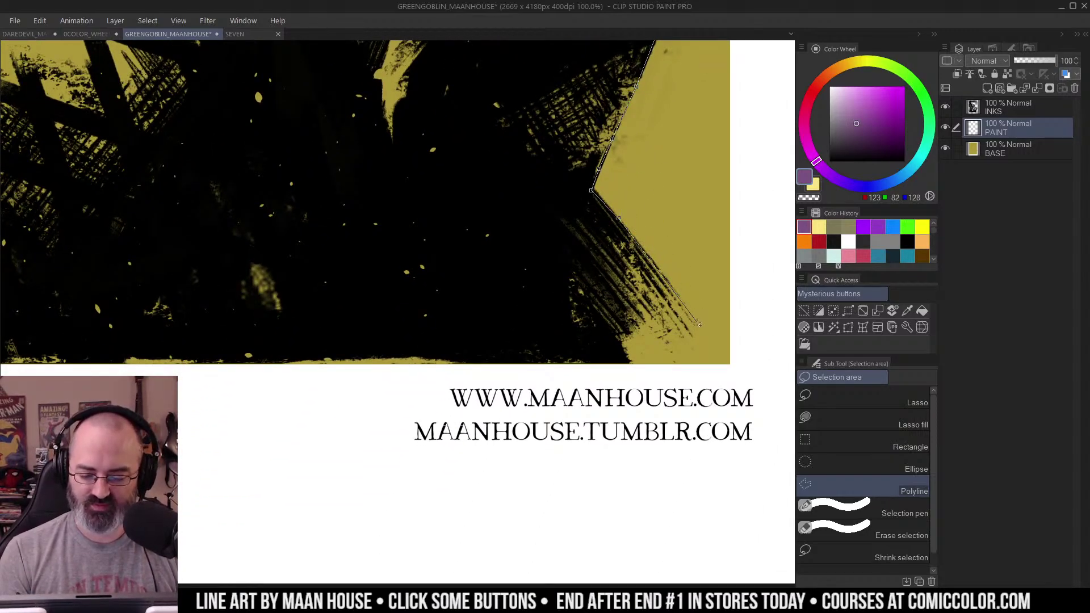
left_click(536, 314)
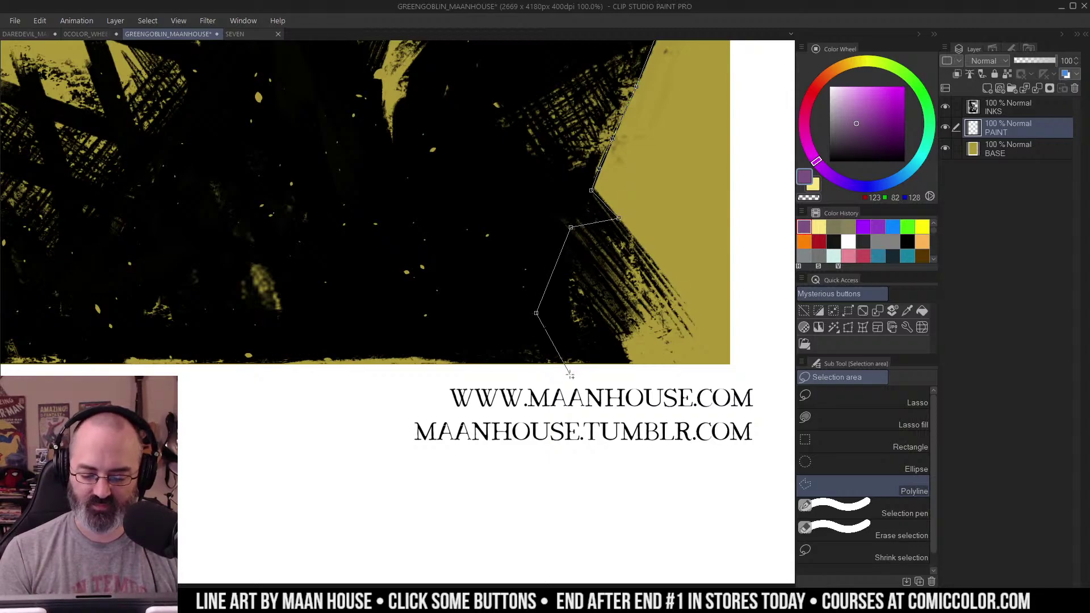
left_click(573, 377)
left_click_drag(410, 375, 772, 313)
left_click(500, 336)
left_click_drag(305, 312, 641, 325)
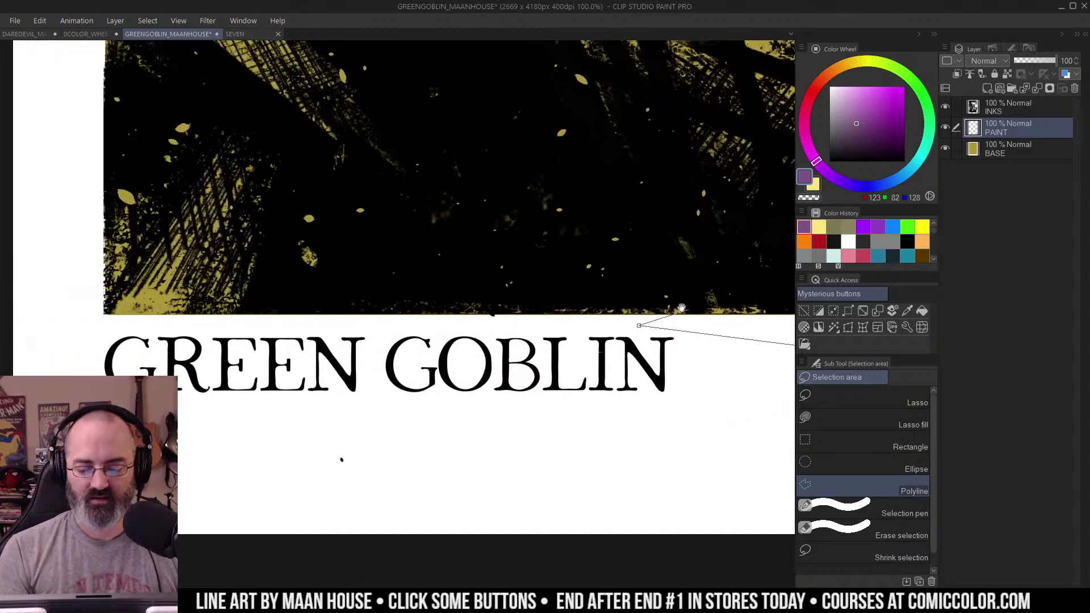
left_click(472, 322)
left_click_drag(307, 319, 651, 317)
left_click(425, 331)
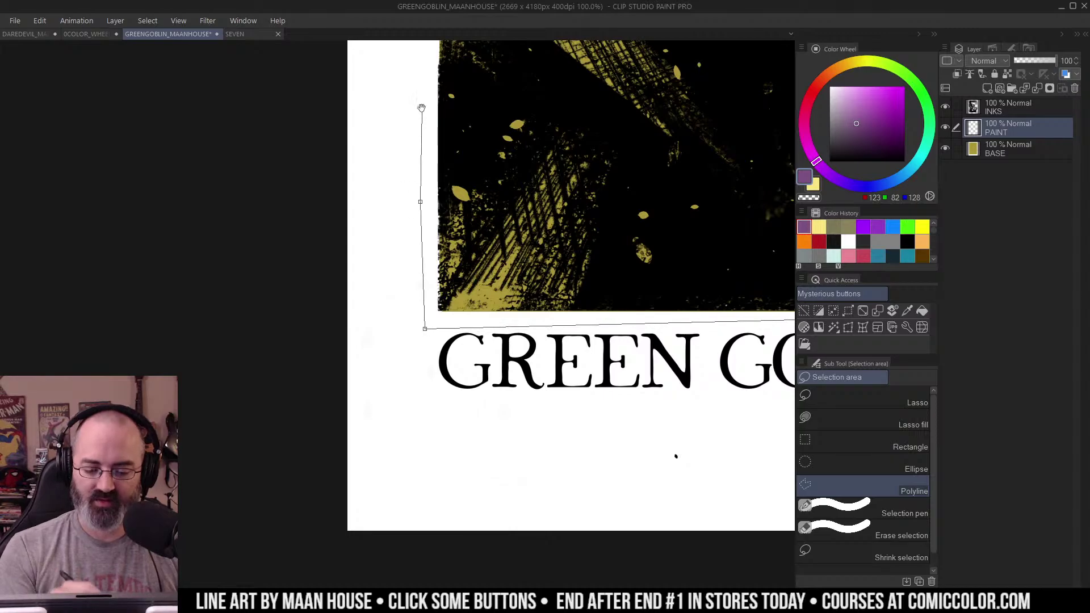
Step: Run the Polyline up the white margin beside the artwork's left edge to the height of the ear tip
left_click_drag(421, 105, 354, 517)
left_click_drag(339, 181, 328, 485)
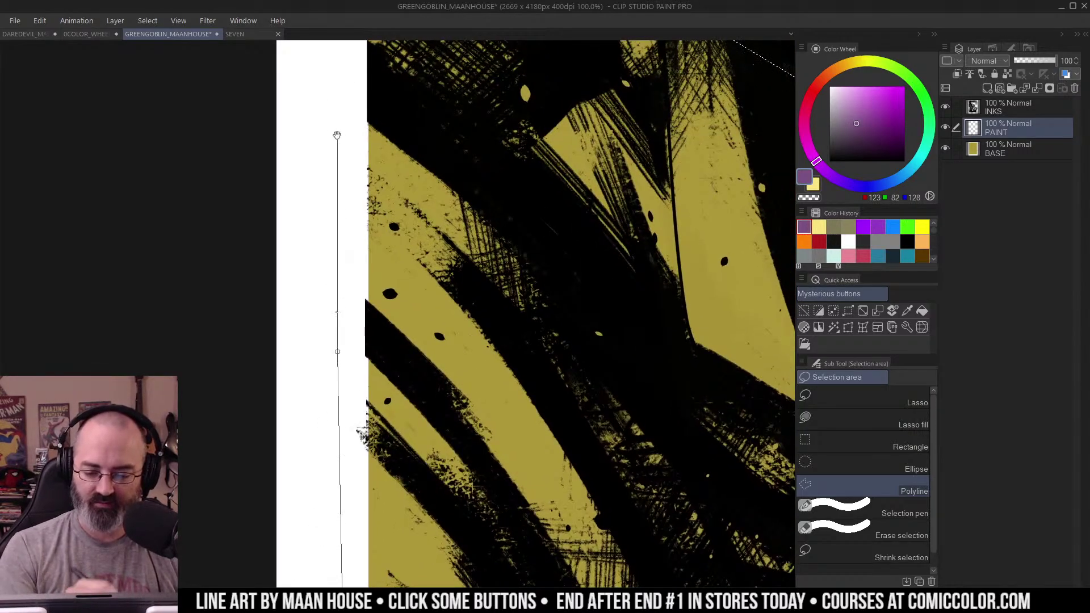
left_click_drag(336, 134, 295, 401)
left_click(279, 310)
left_click_drag(292, 229, 297, 366)
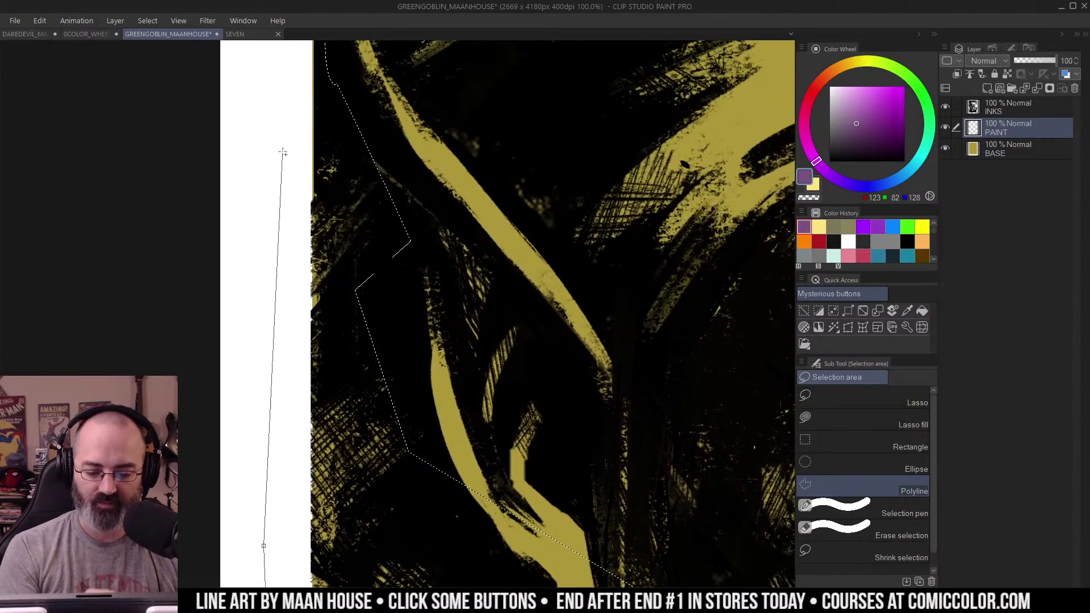
left_click_drag(285, 151, 292, 238)
left_click(288, 288)
Step: Take the Polyline across the ear, forehead and mouth inside the existing selection and close it at the starting point under the chin
left_click(356, 273)
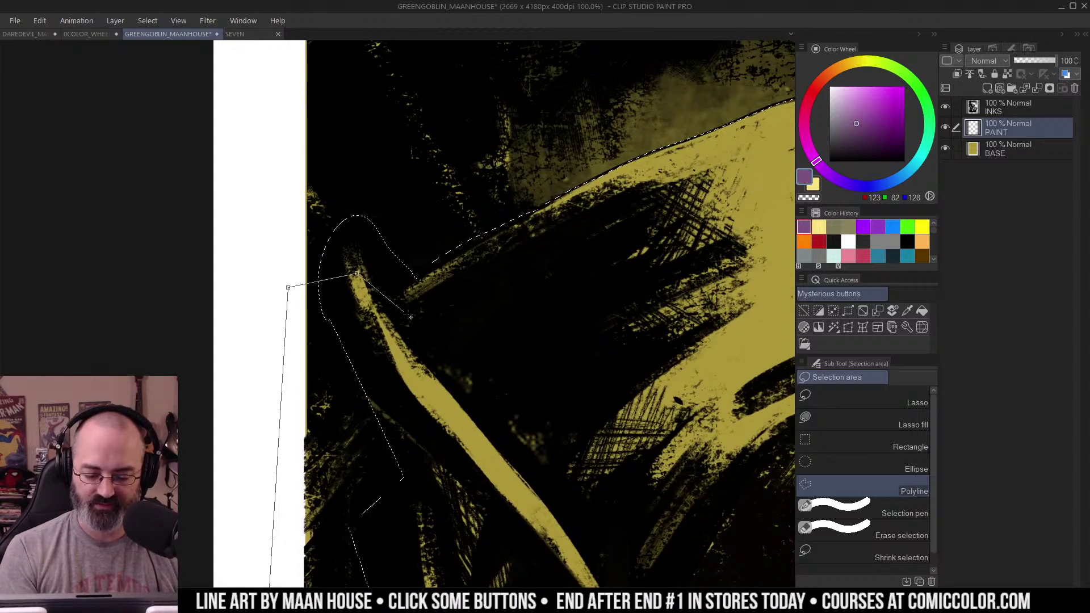
left_click(456, 342)
left_click_drag(693, 248, 398, 324)
left_click(597, 294)
left_click_drag(658, 329, 418, 139)
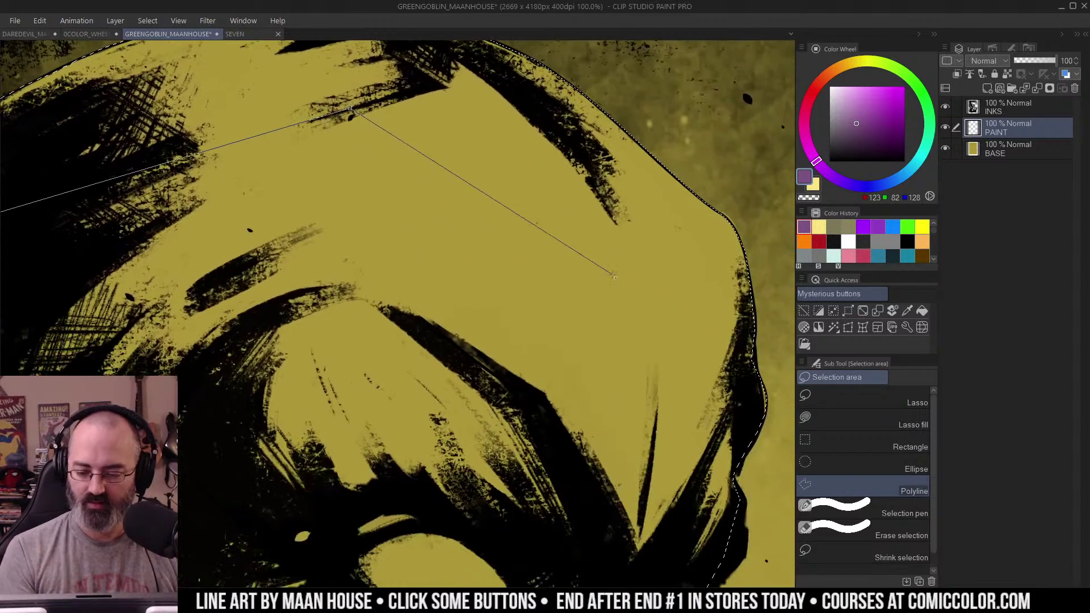
left_click_drag(678, 345, 652, 77)
left_click_drag(669, 209, 648, 43)
left_click_drag(579, 318, 647, 68)
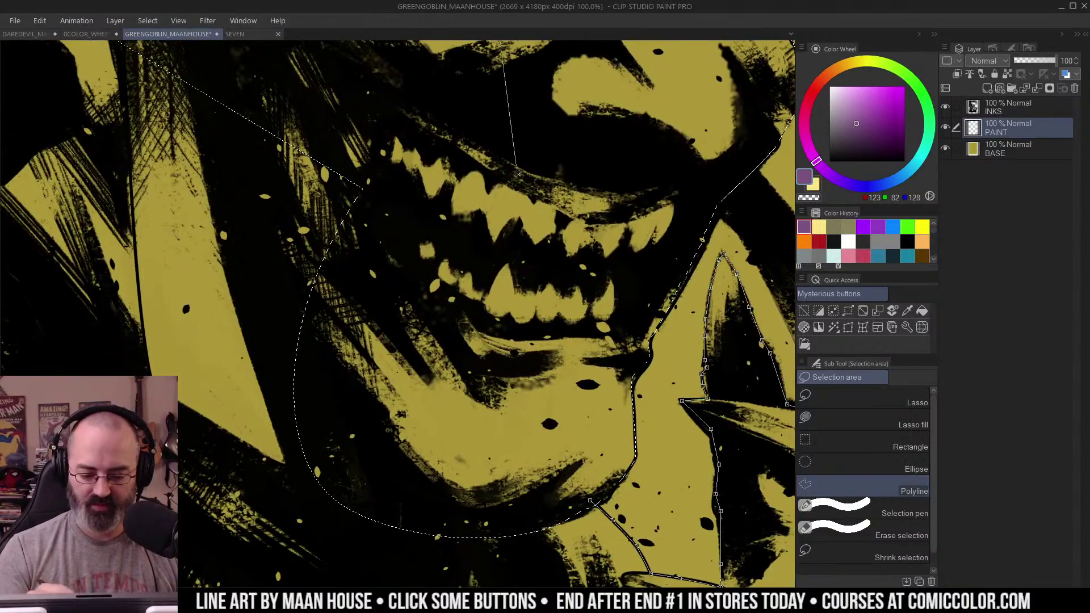
left_click_drag(579, 387, 601, 233)
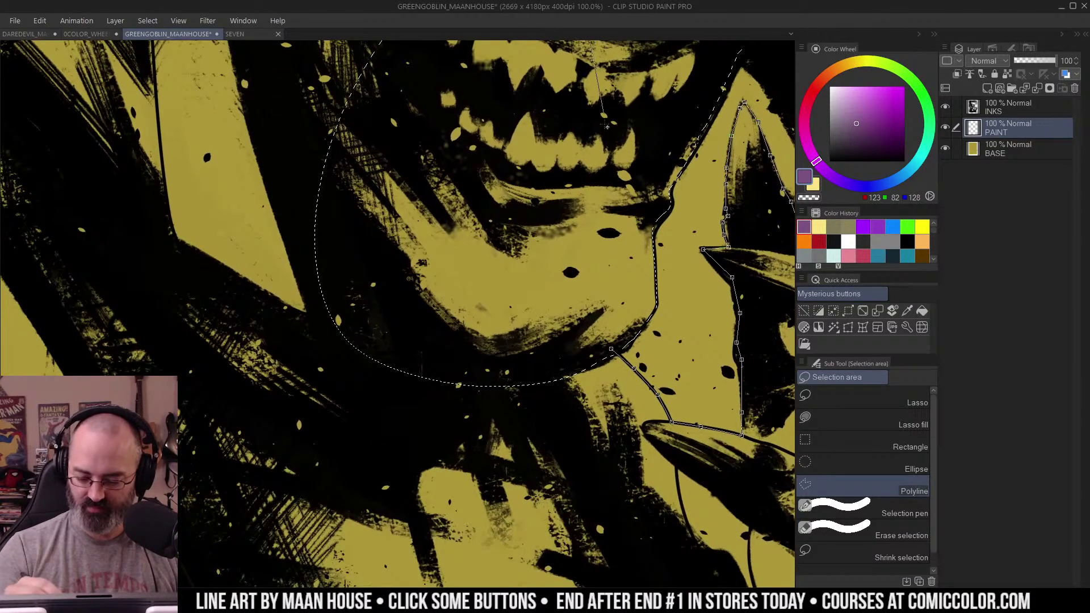
left_click(612, 348)
Step: View the whole page, add a new raster layer and move it beneath the BASE layer
left_click_drag(610, 191, 612, 251)
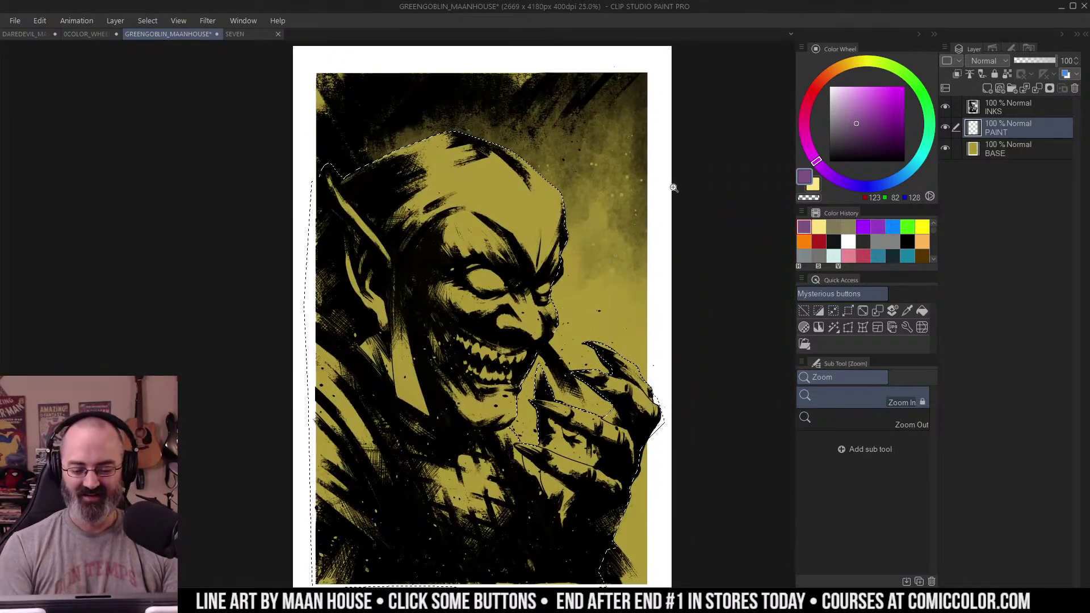
key("w")
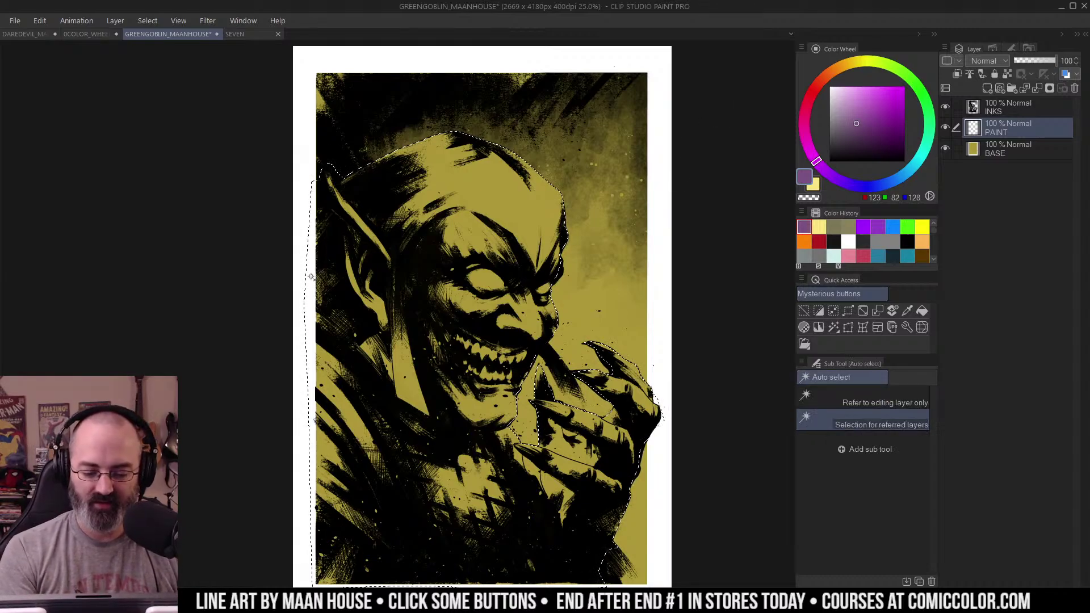
left_click(989, 90)
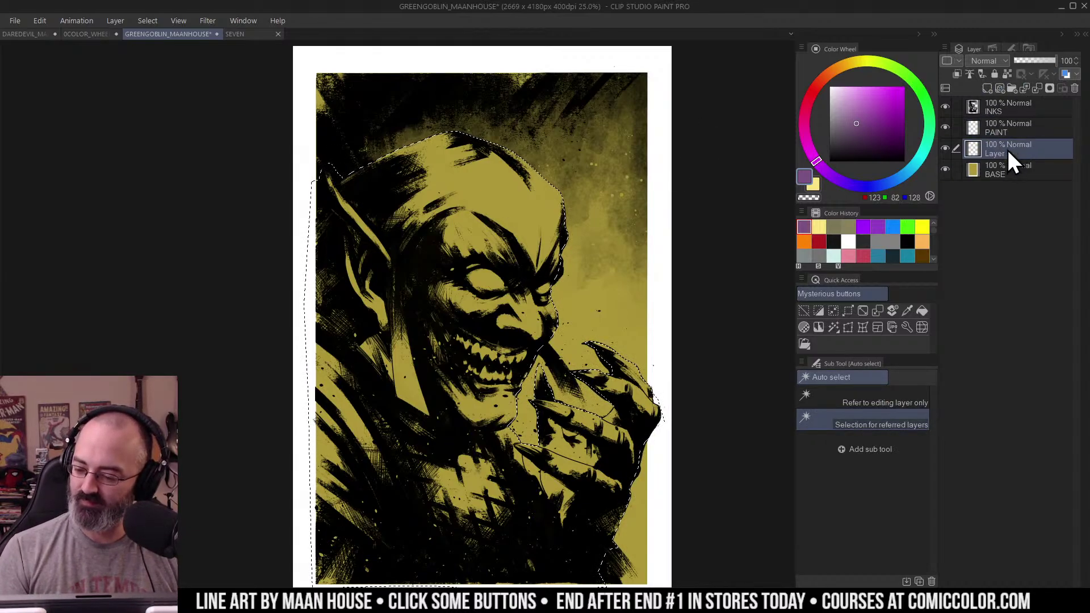
left_click_drag(1009, 152, 1005, 190)
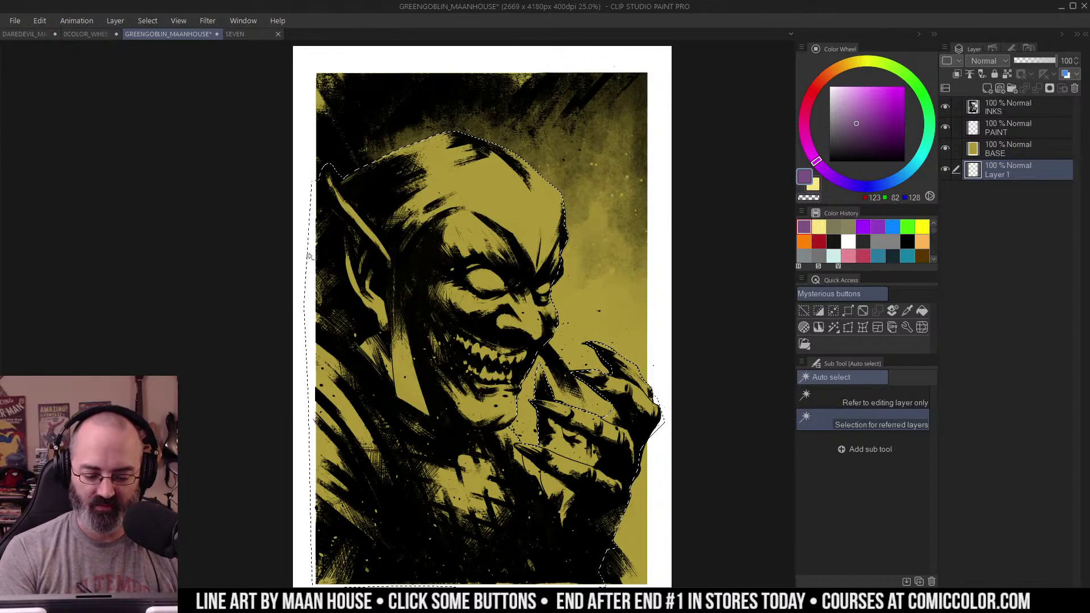
Step: Remove the white margin from the selection using Auto select on BASE, referring to the editing layer only, and check it in Quick Mask
left_click(971, 153)
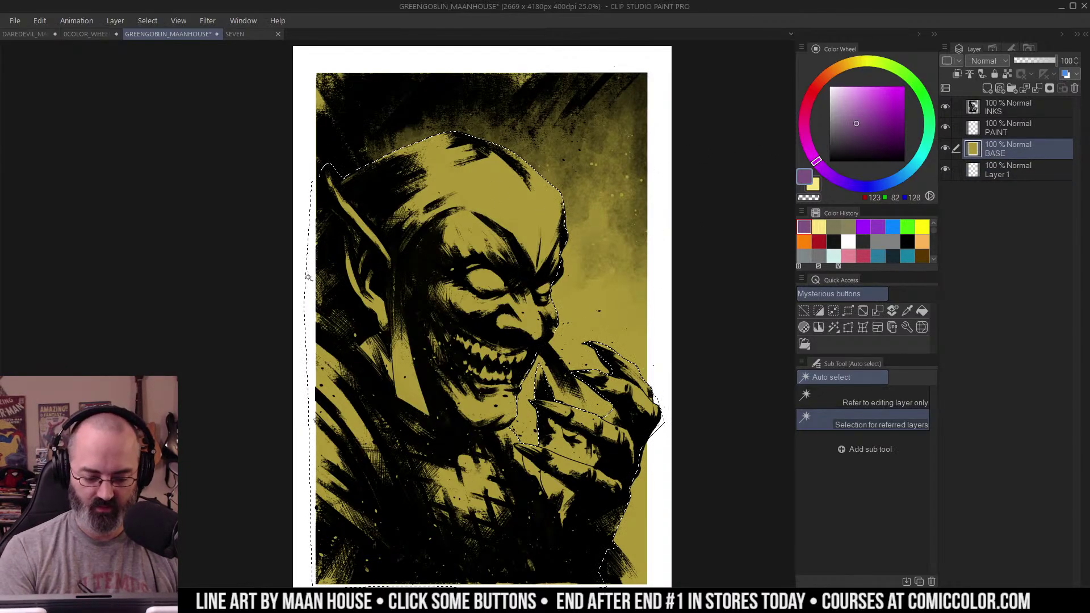
left_click(893, 402)
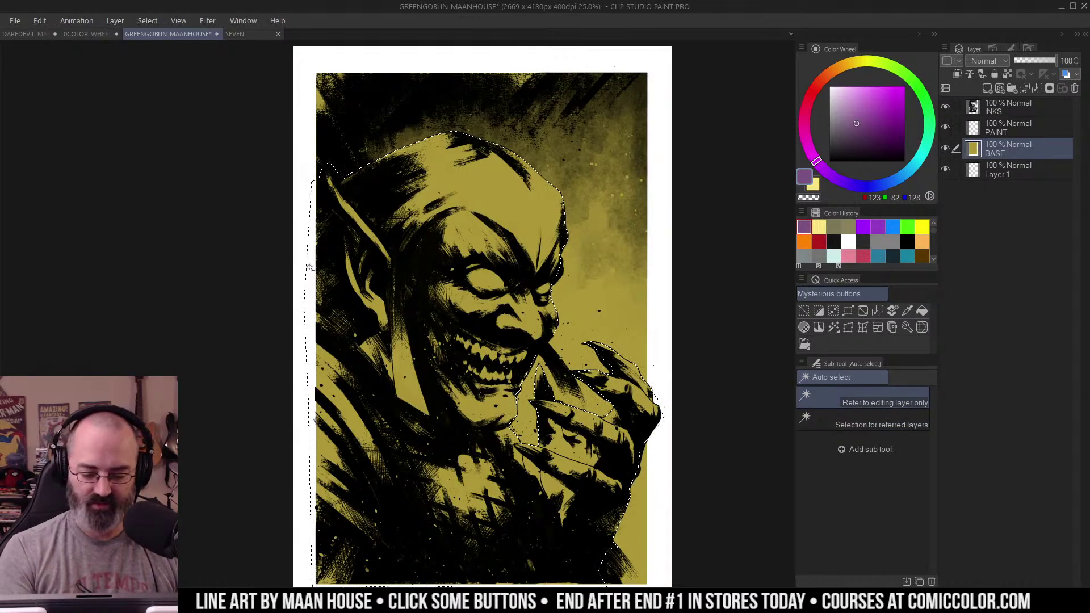
key("q")
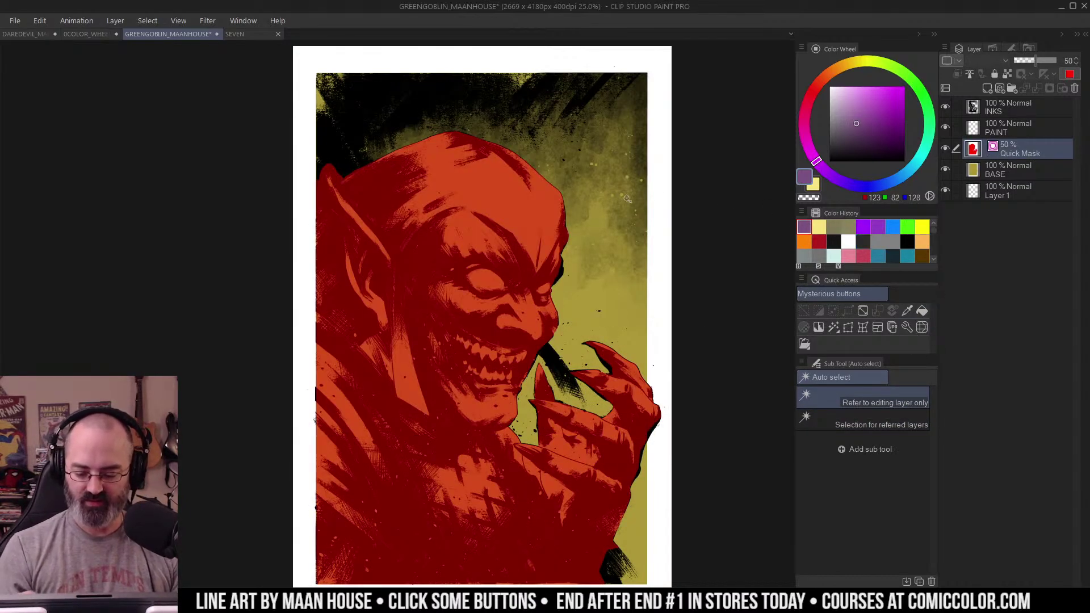
key("q")
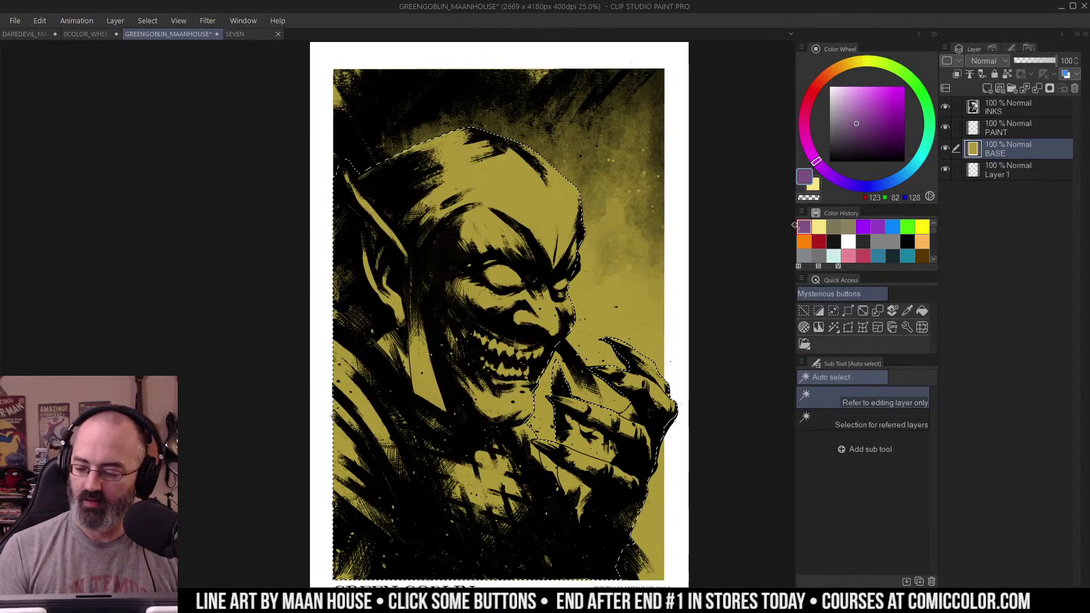
Step: Fill the selected goblin silhouette on the new layer beneath BASE with purple (163, 64, 175)
left_click(1000, 170)
left_click(877, 109)
key("g")
left_click(457, 337)
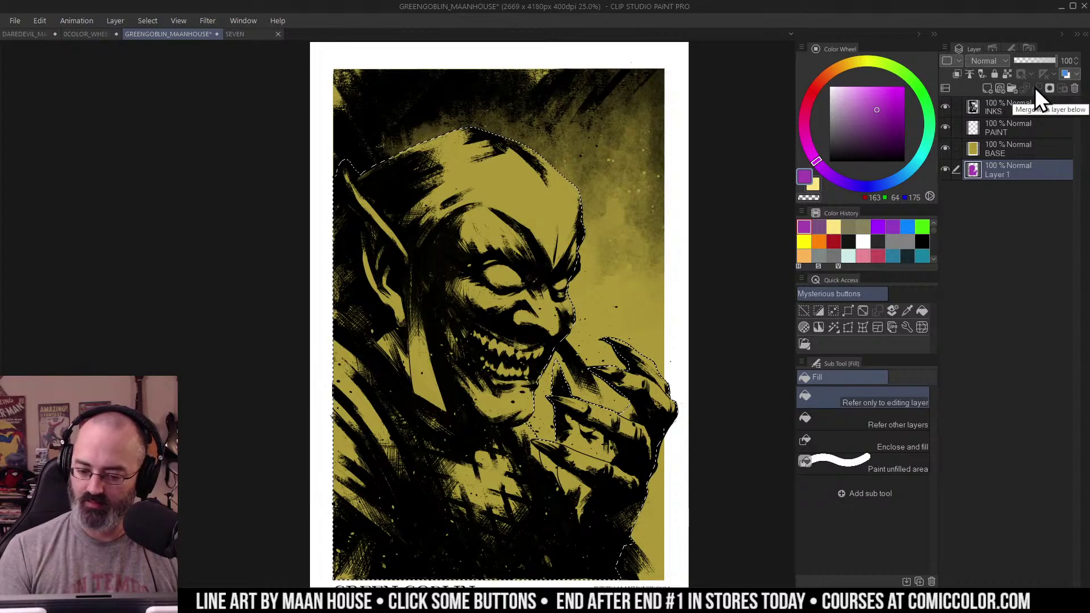
Step: Add the white page margin to the goblin selection using Auto select on the BASE layer
left_click(979, 151)
key("w")
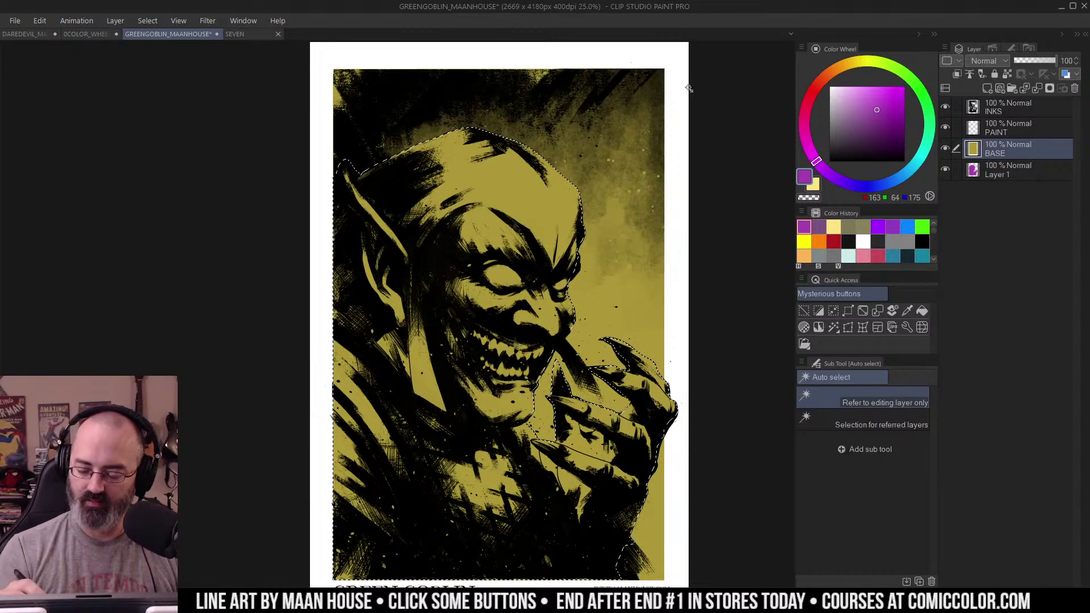
left_click(822, 313)
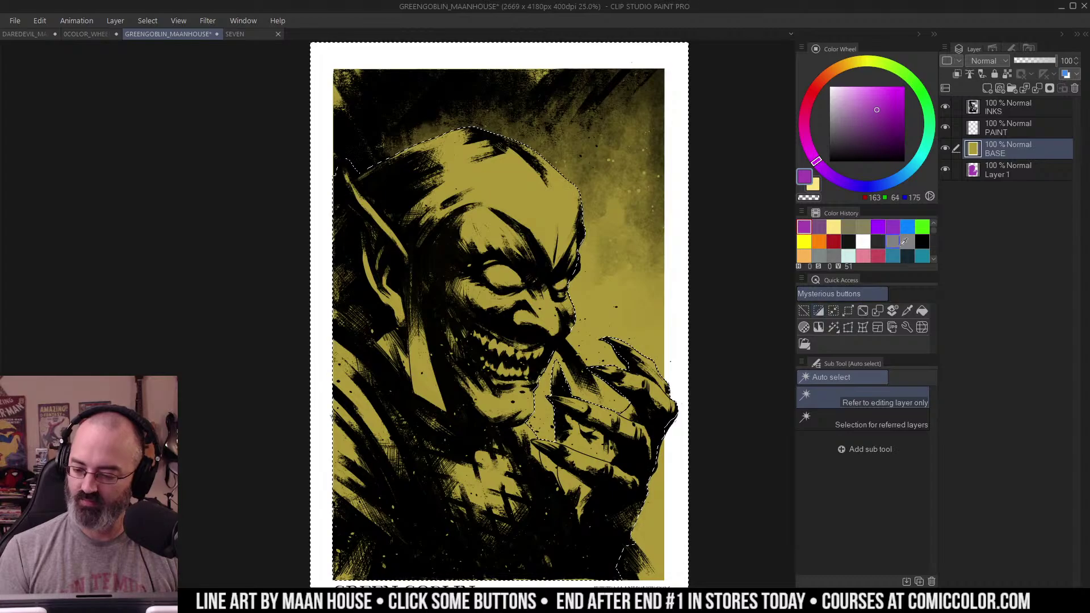
Step: Invert the selection to the background inside the panel, fill it on Layer 1 with green (67, 175, 64), and check that layer alone
left_click(992, 166)
left_click(920, 91)
key("g")
left_click(625, 241)
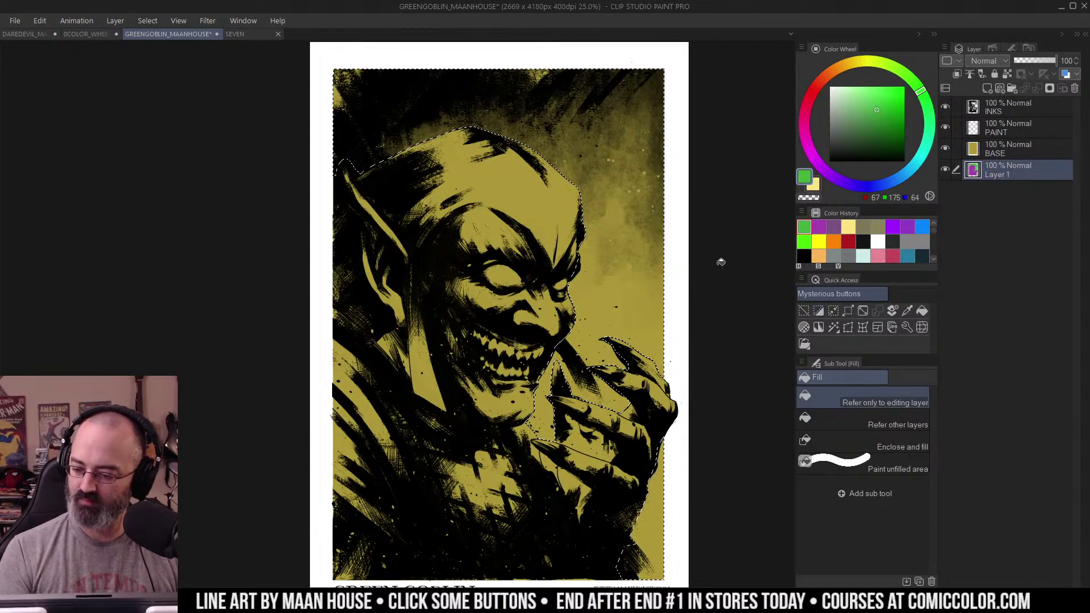
left_click(949, 169, "alt")
left_click(948, 169, "alt")
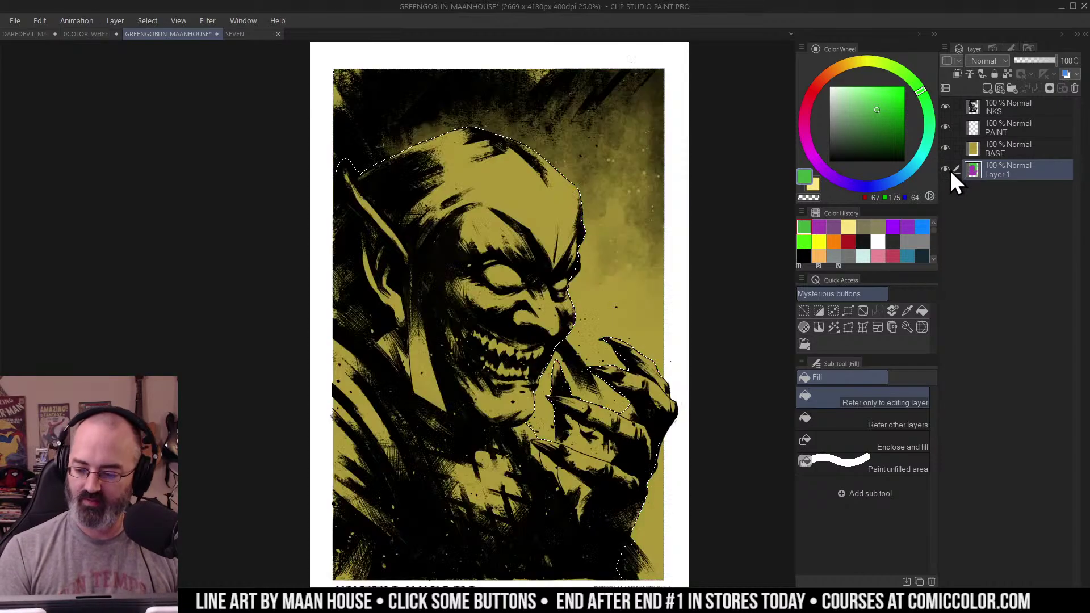
Step: Lock Layer 1 with its purple and green flats against editing and clear the selection
key("m")
left_click(994, 75)
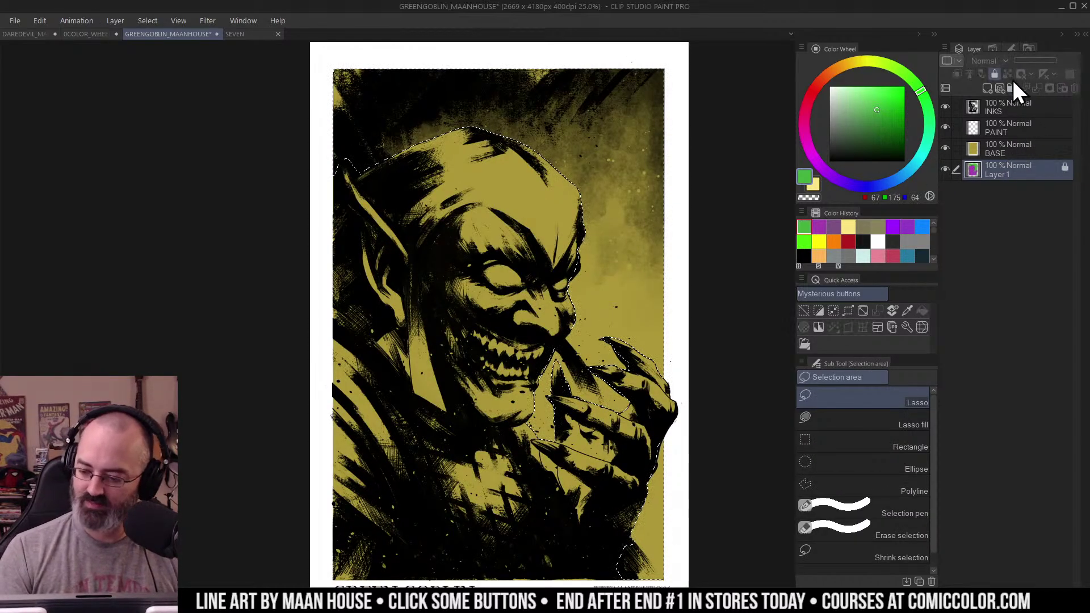
key("ctrl+d")
left_click_drag(712, 139, 677, 143)
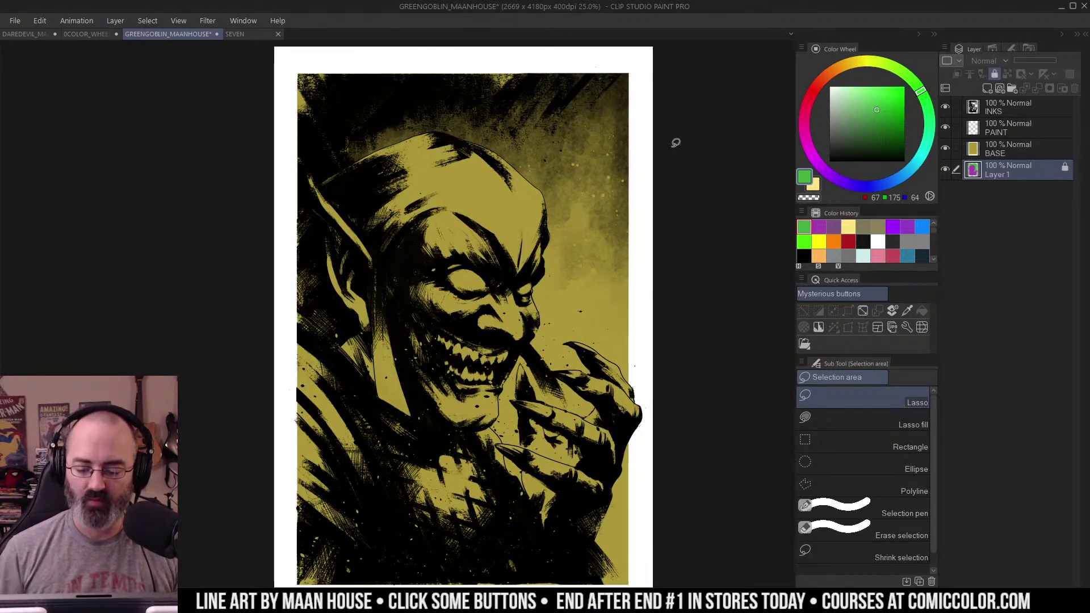
left_click_drag(662, 219, 693, 170)
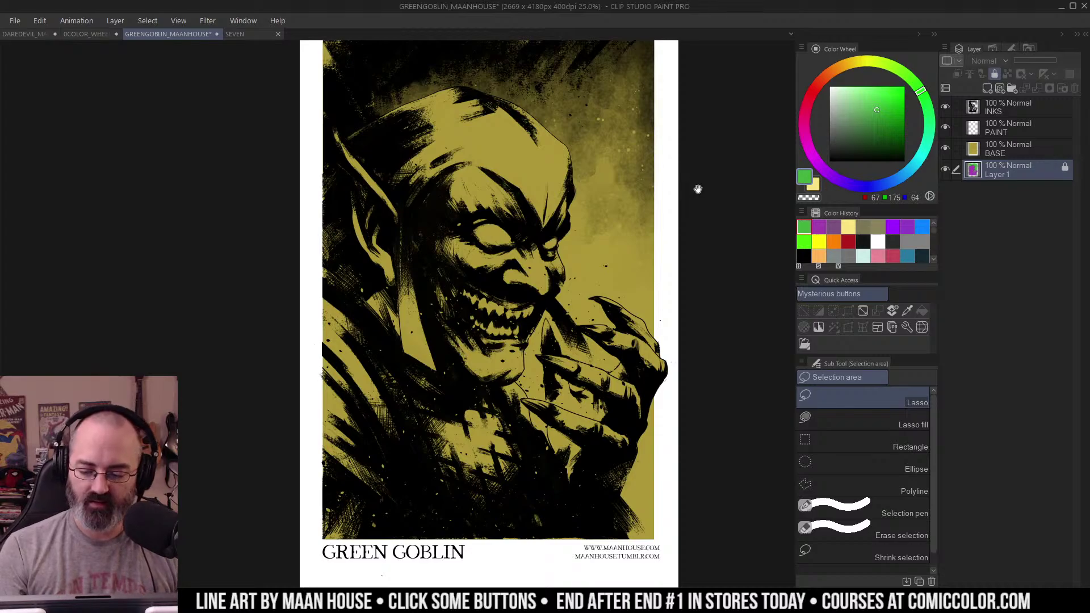
left_click_drag(697, 186, 692, 209)
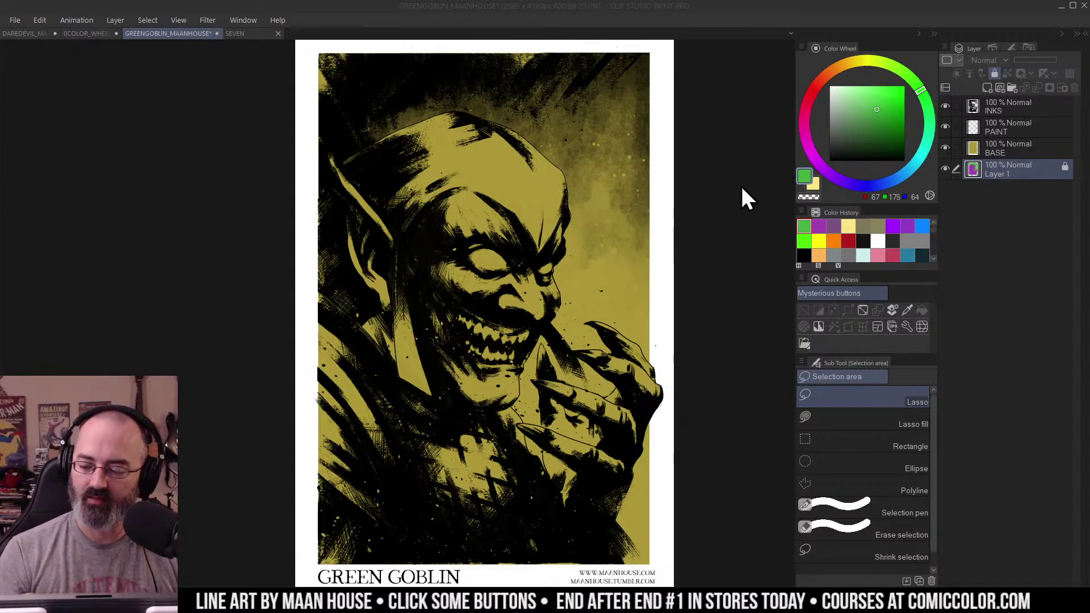
Step: Test selecting the goblin silhouette from the locked Layer 1 with Auto select and clear the selection
left_click(901, 397)
key("w")
left_click(511, 295)
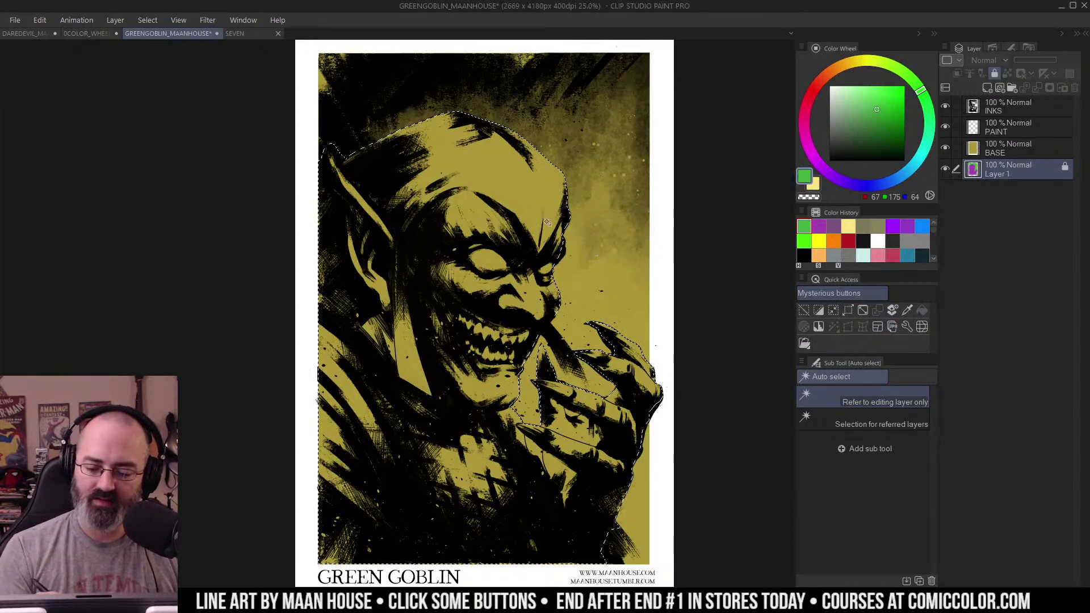
key("ctrl+d")
Step: Make the PAINT layer active and set up the Krupuk Wash 3 brush with muted green (97, 163, 96)
left_click(976, 145)
left_click(987, 126)
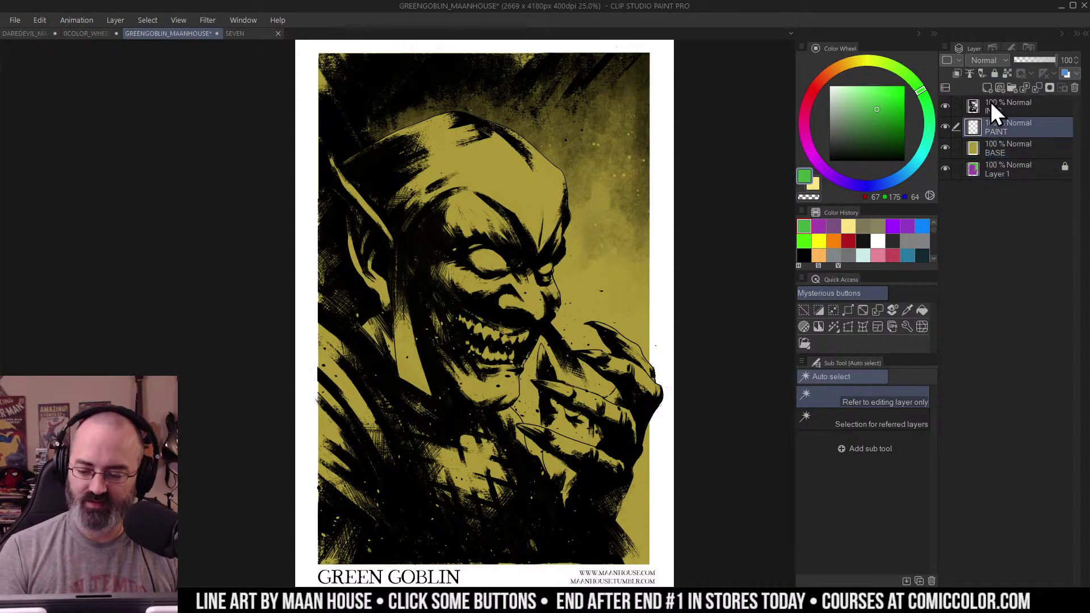
left_click_drag(619, 207, 650, 207)
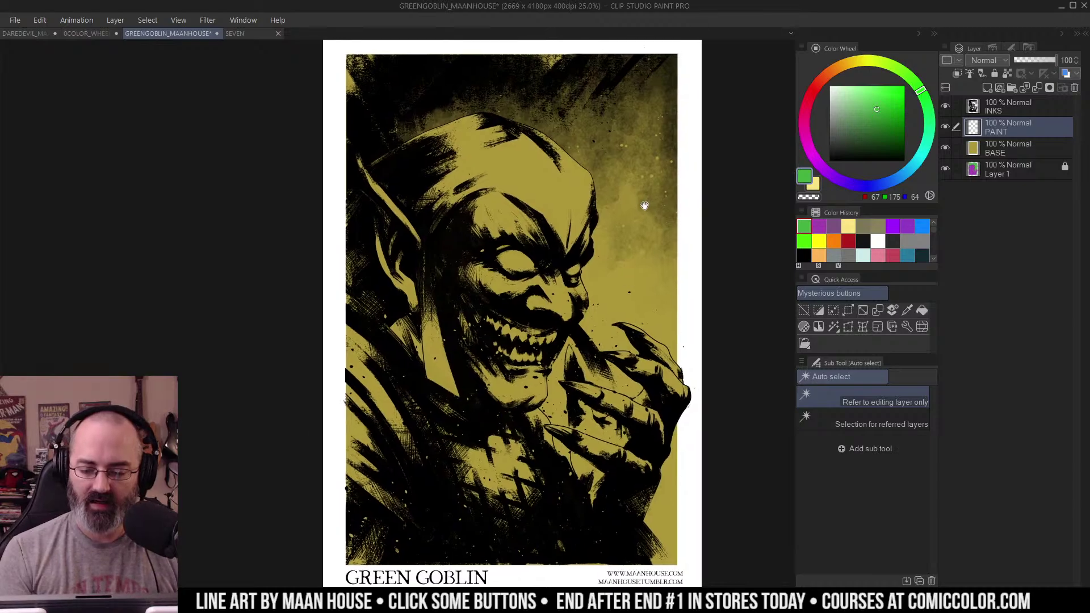
key("b")
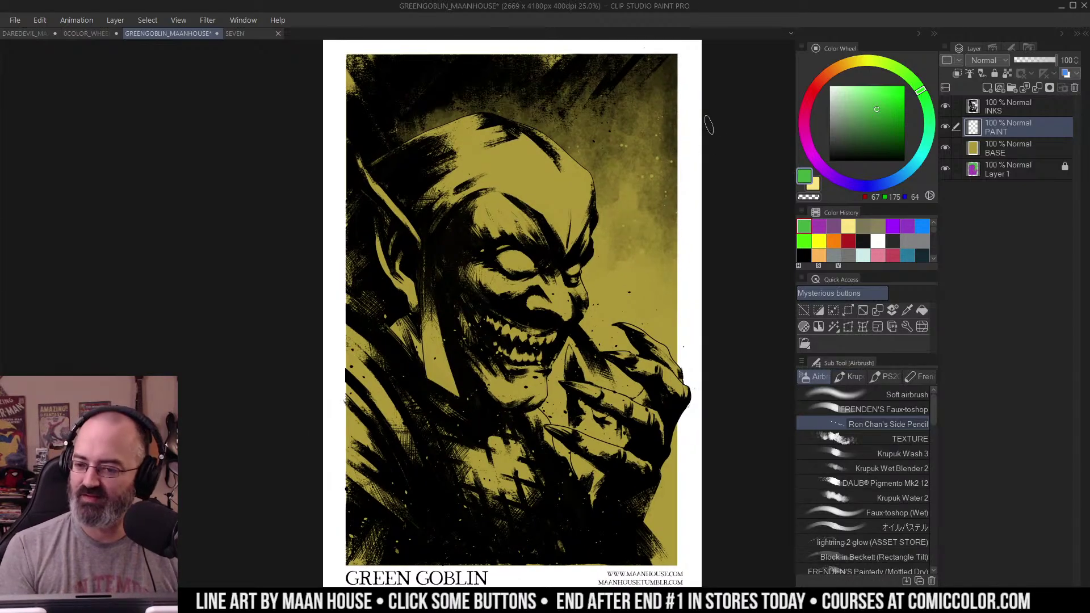
left_click(859, 115)
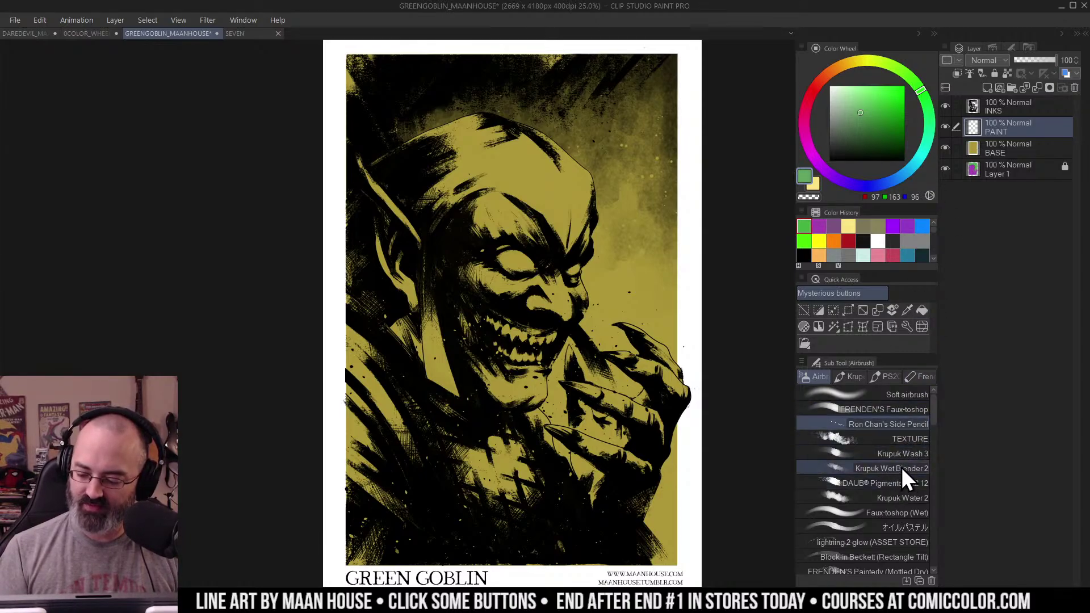
left_click(924, 408)
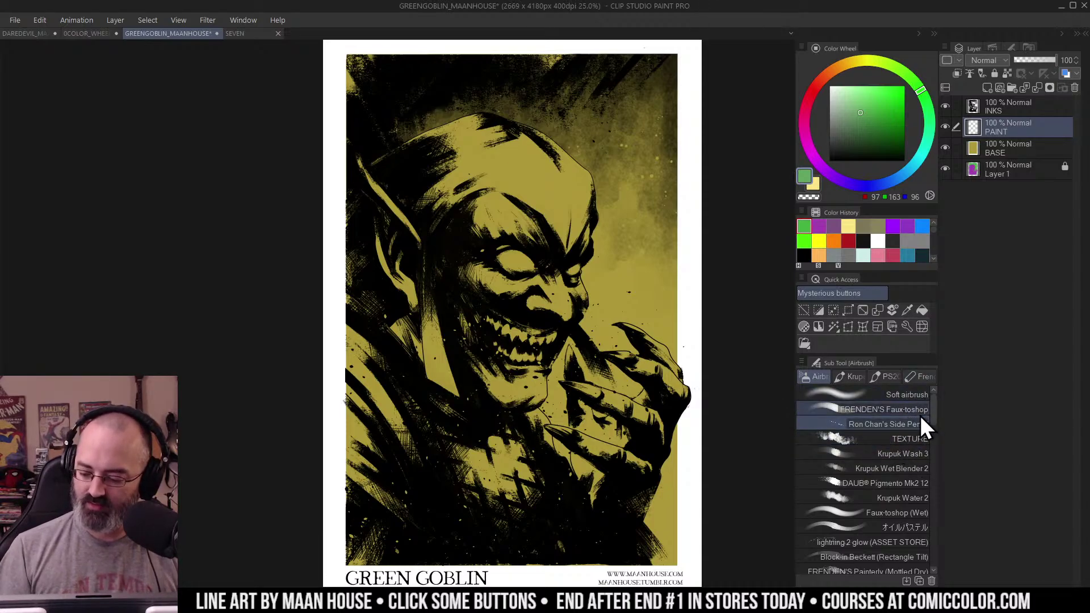
left_click(902, 469)
left_click(904, 457)
left_click_drag(634, 194, 630, 169)
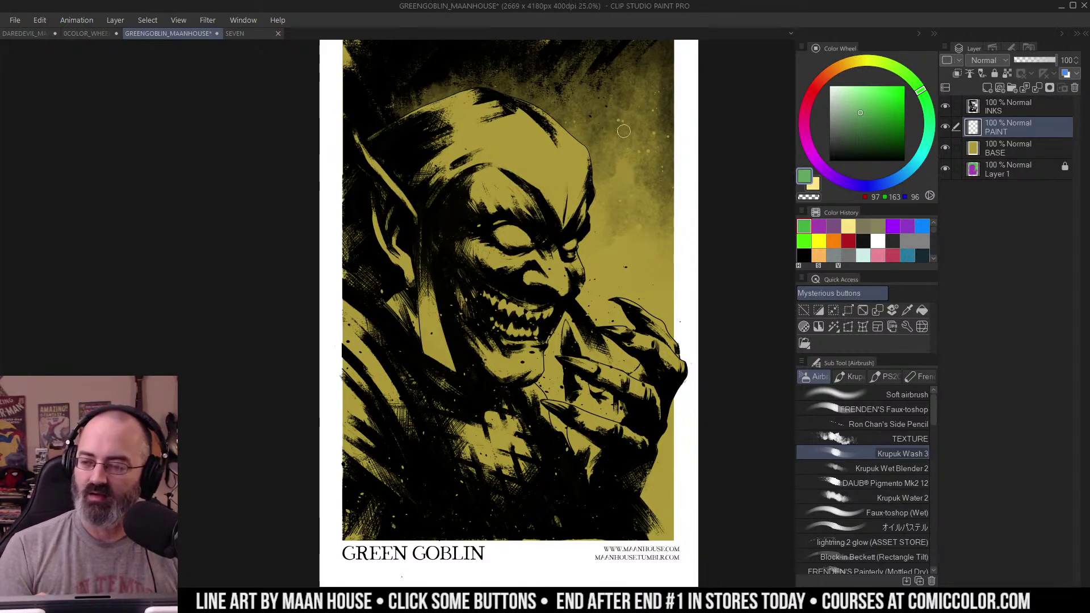
left_click_drag(623, 153, 604, 193)
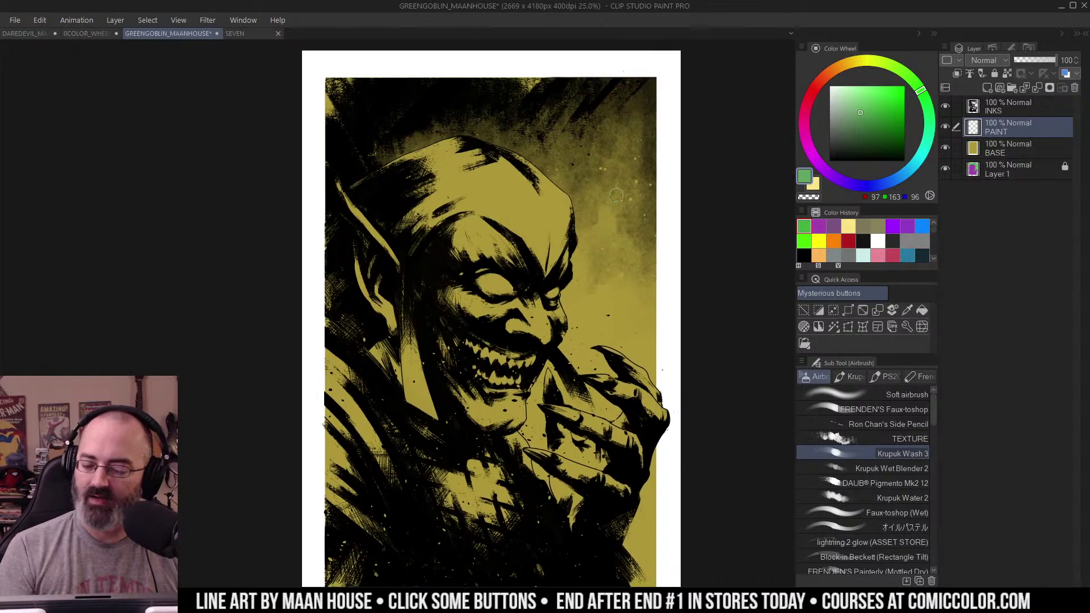
key("w")
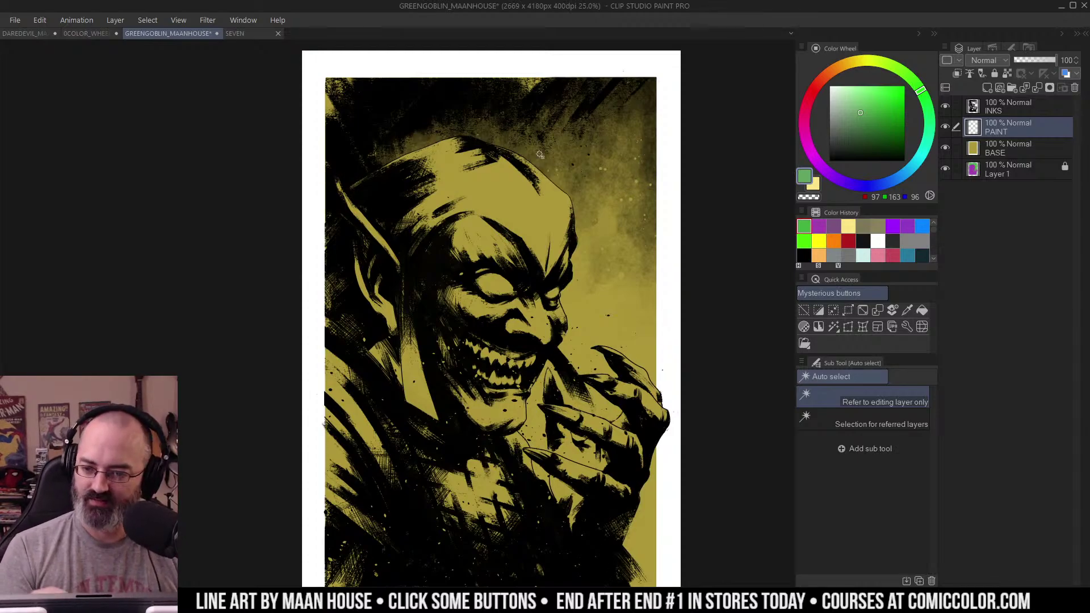
left_click_drag(540, 155, 599, 110)
key("b")
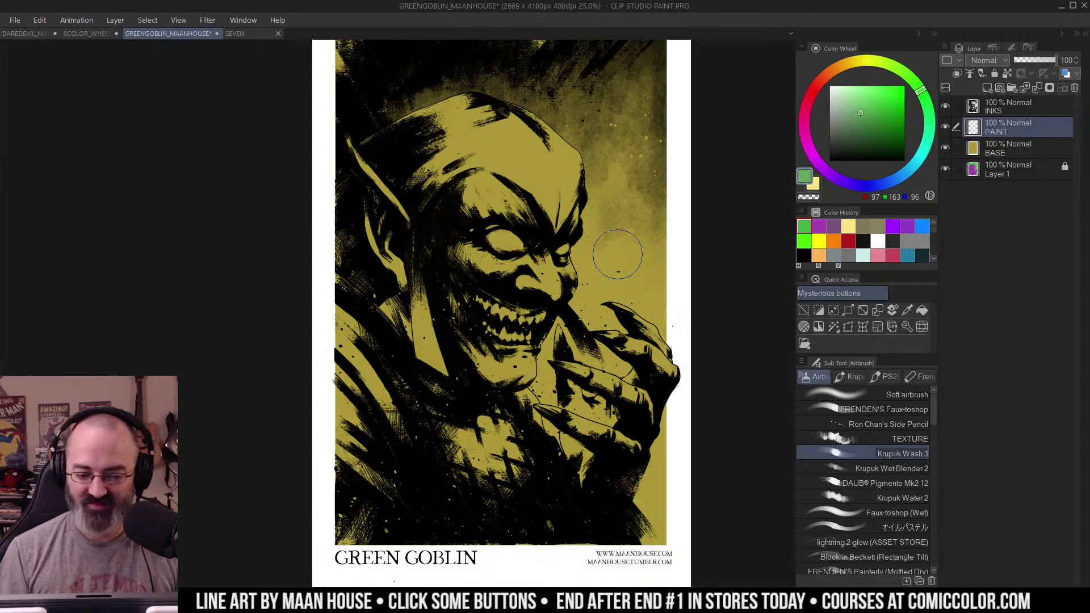
key("w")
key("m")
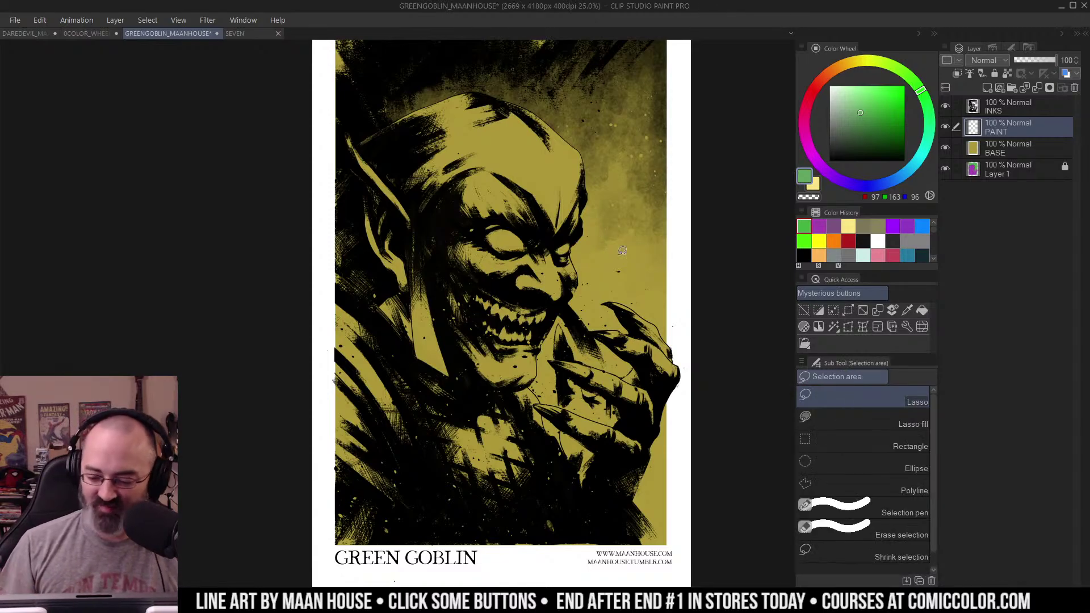
Step: Select the goblin silhouette and paint green over the brow above the eye on the PAINT layer with Krupuk Wash 3
key("b")
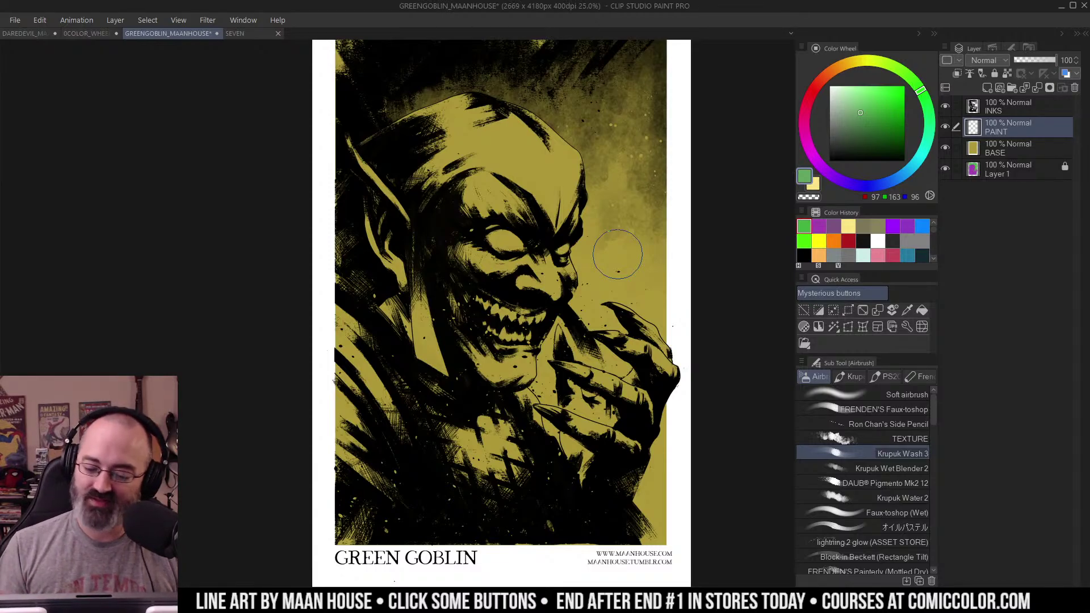
left_click(562, 155)
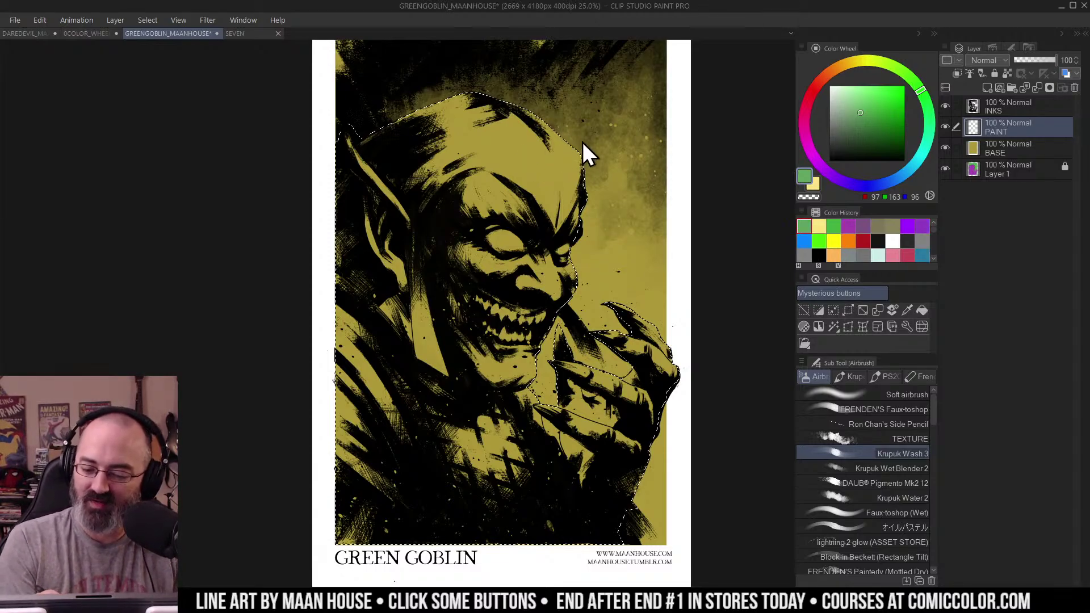
key("]")
key("]")
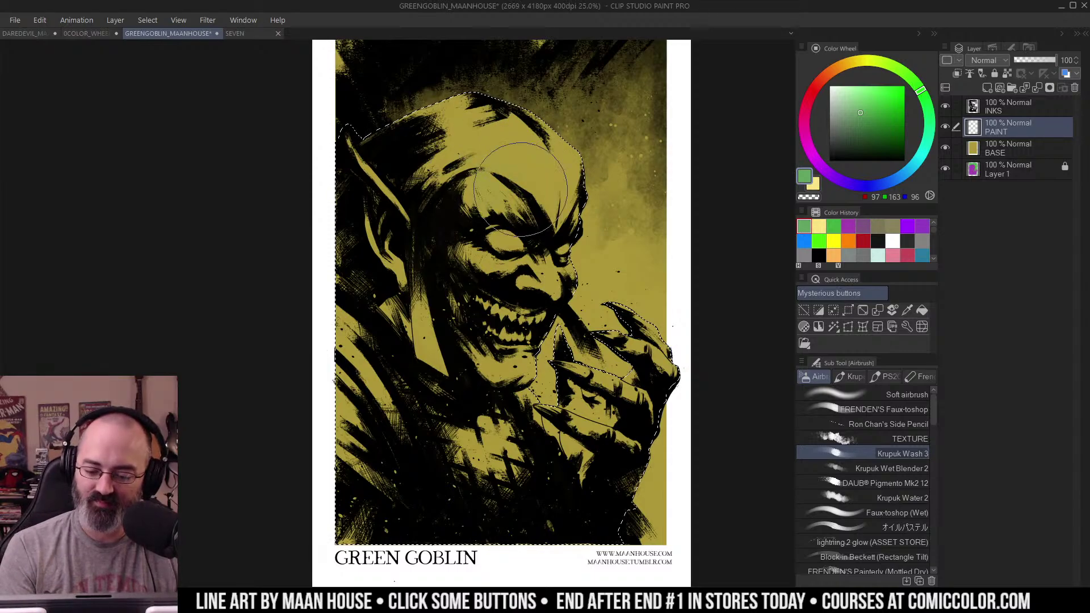
key("ctrl+space")
left_click(520, 221)
left_click_drag(488, 216, 469, 211)
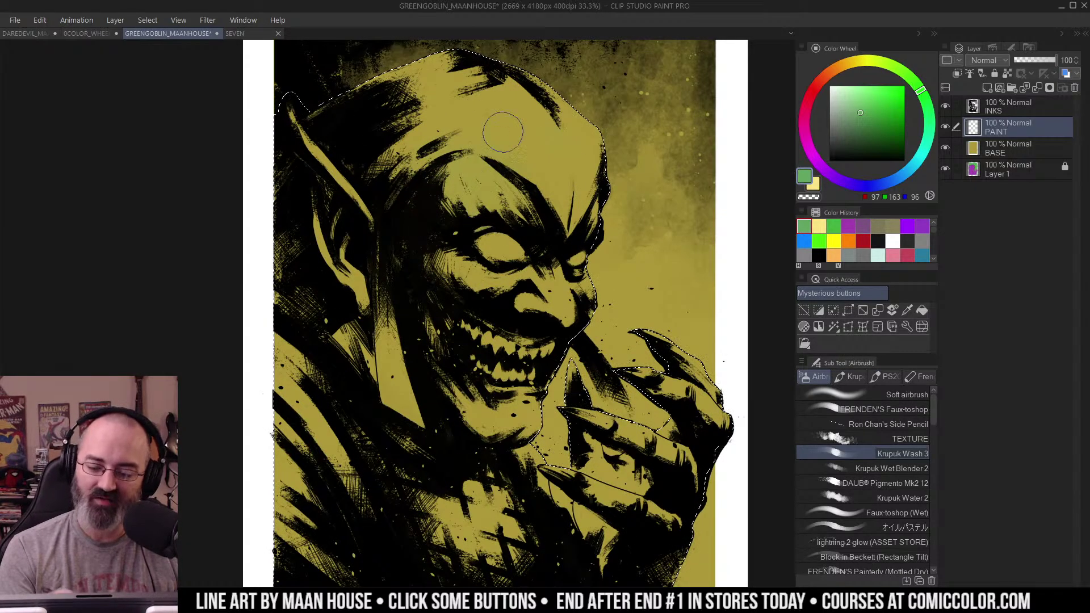
mouse_move(480, 175)
left_mouse_down()
mouse_move(441, 176)
mouse_move(488, 158)
mouse_move(513, 171)
mouse_move(455, 186)
mouse_move(475, 172)
mouse_move(508, 178)
mouse_move(461, 174)
mouse_move(447, 210)
mouse_move(489, 163)
mouse_move(464, 169)
mouse_move(523, 195)
mouse_move(462, 205)
mouse_move(521, 186)
mouse_move(512, 214)
mouse_move(529, 204)
mouse_move(511, 173)
left_mouse_up()
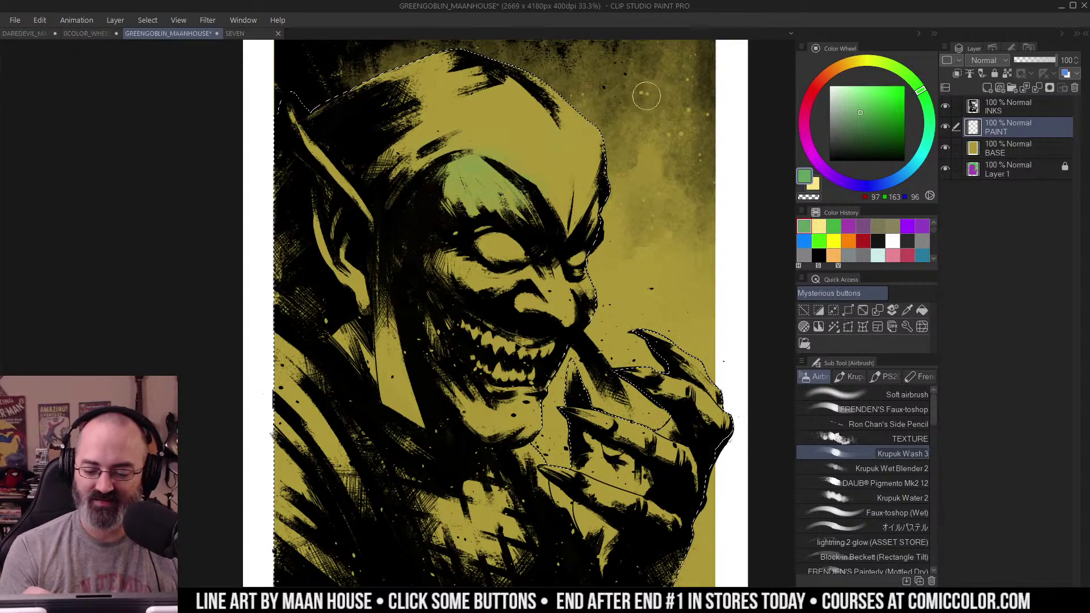
Step: Enlarge the brush and wash green over the goblin's cheek, nose and chin
key("bracketright")
key("bracketright")
key("bracketright")
key("bracketright")
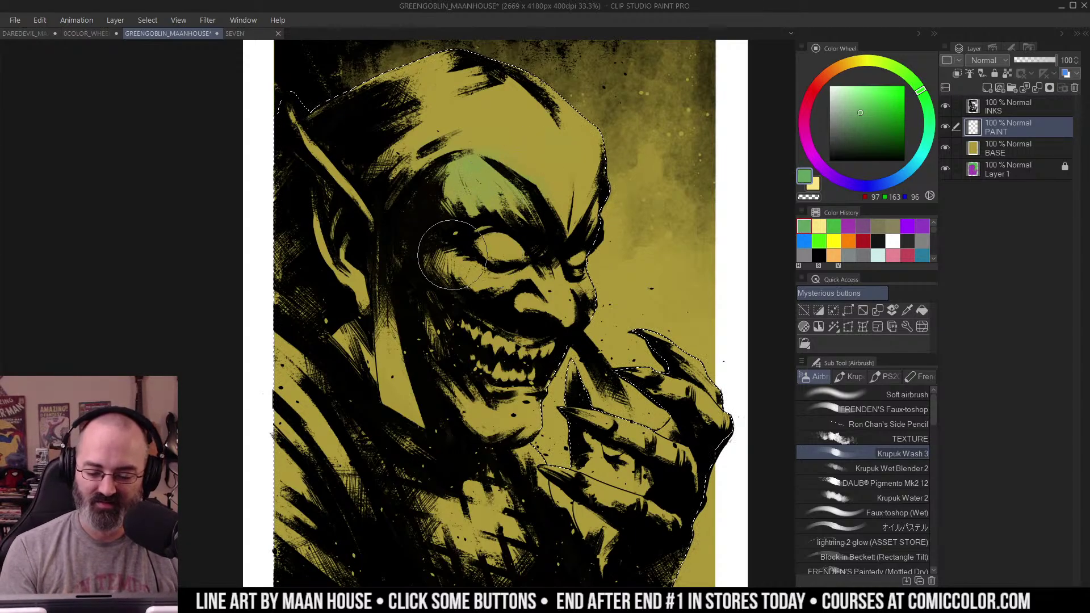
mouse_move(454, 256)
left_mouse_down()
mouse_move(572, 289)
mouse_move(550, 287)
left_mouse_up()
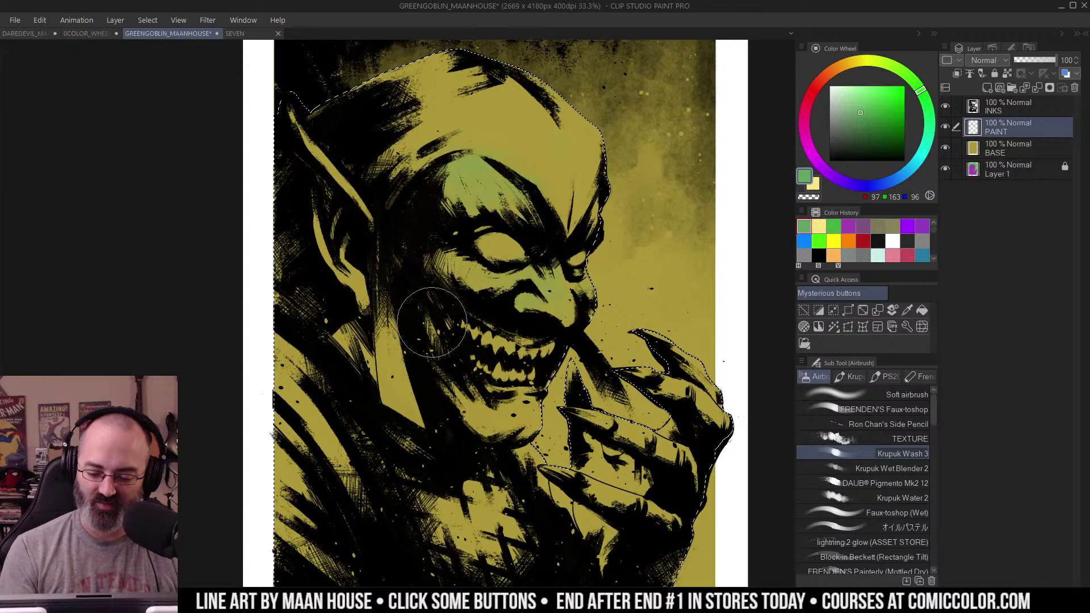
mouse_move(491, 403)
left_mouse_down()
mouse_move(505, 416)
mouse_move(519, 406)
left_mouse_up()
mouse_move(470, 274)
left_mouse_down()
mouse_move(493, 365)
mouse_move(485, 449)
left_mouse_up()
Step: Paint the goblin's raised hand and pointed ear with the same green wash and clear the selection
key("ctrl+space")
left_click(582, 230, "alt")
left_click_drag(608, 270, 607, 258)
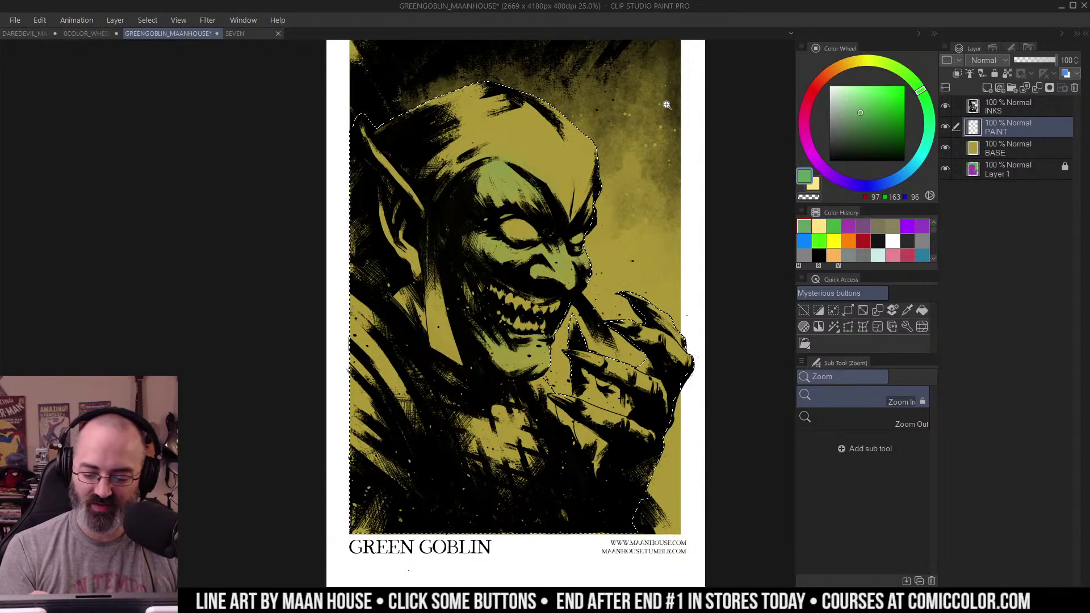
left_click_drag(641, 279, 613, 198)
key("ctrl+d")
key("b")
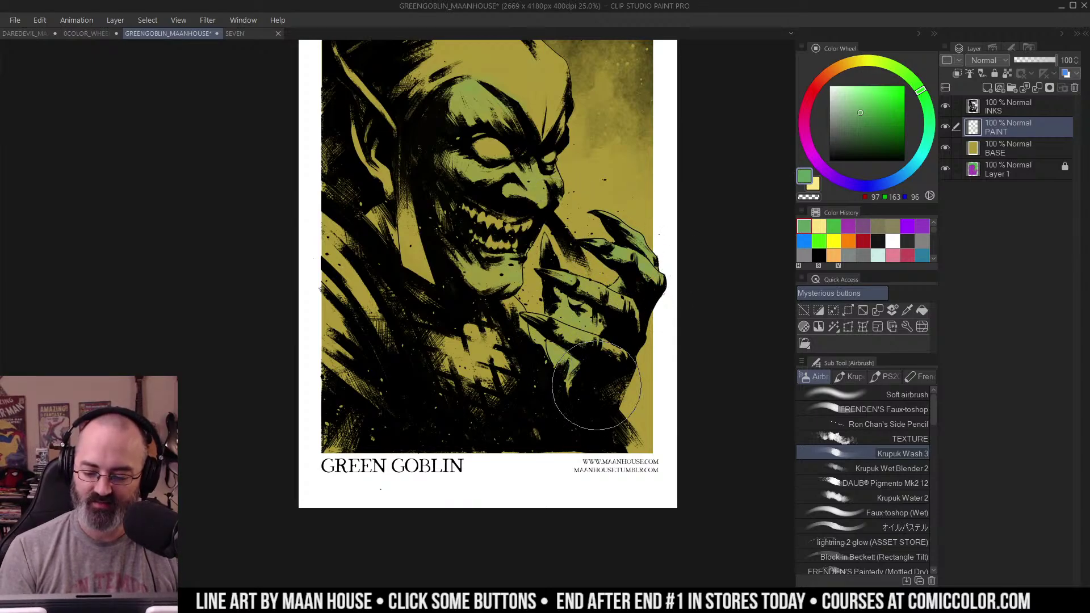
left_click_drag(638, 227, 652, 305)
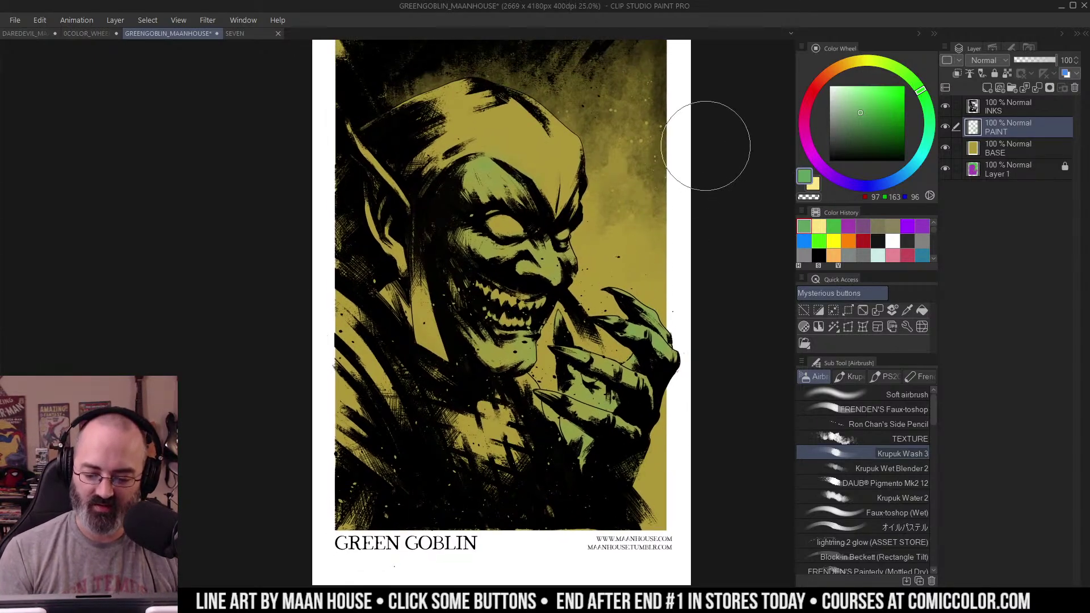
left_click_drag(587, 167, 624, 182)
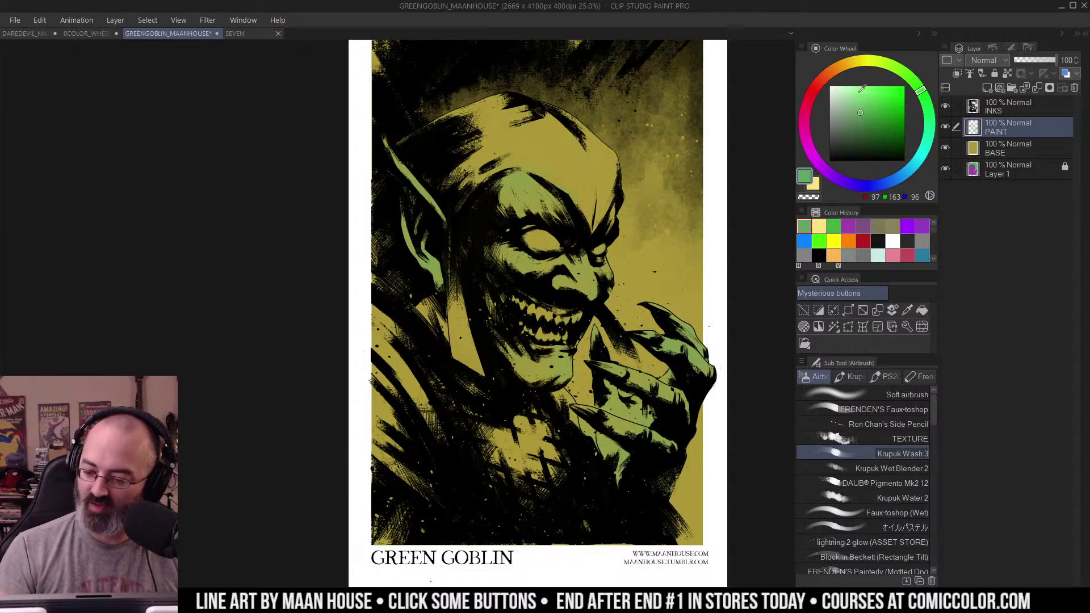
Step: Set the painting colour to muted purple (146, 90, 146) for the Krupuk Wash 3 brush
left_click(814, 156)
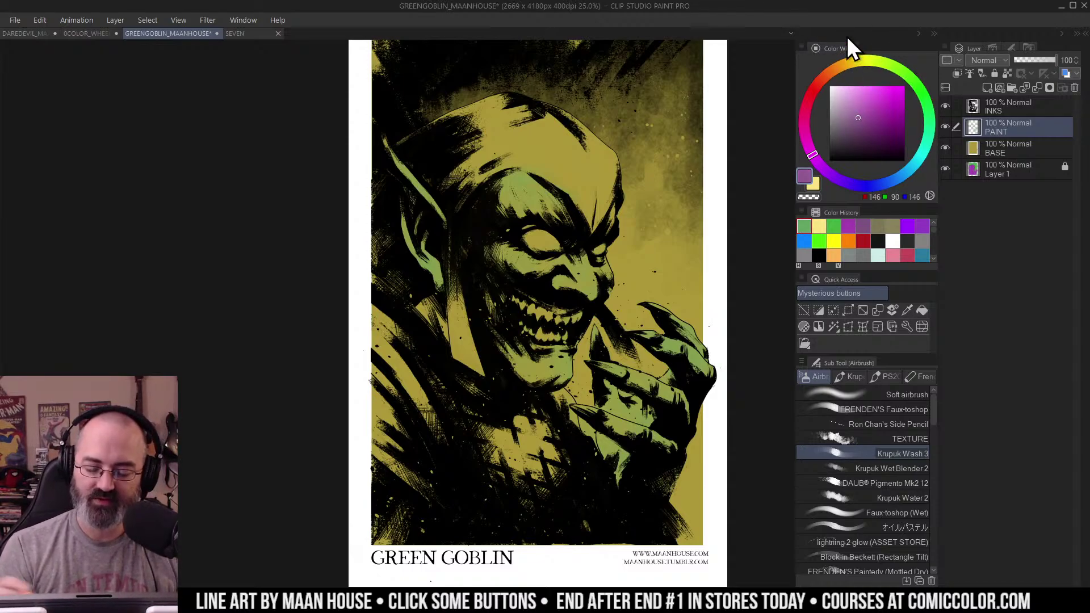
key("w")
left_click(553, 160)
key("m")
left_click(636, 86)
key("b")
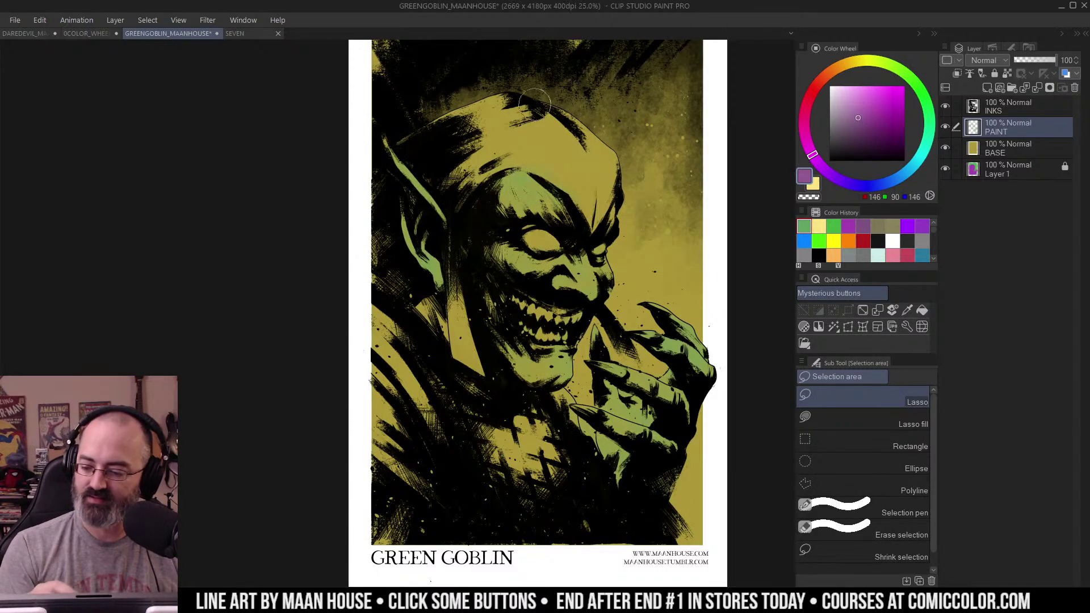
key("b")
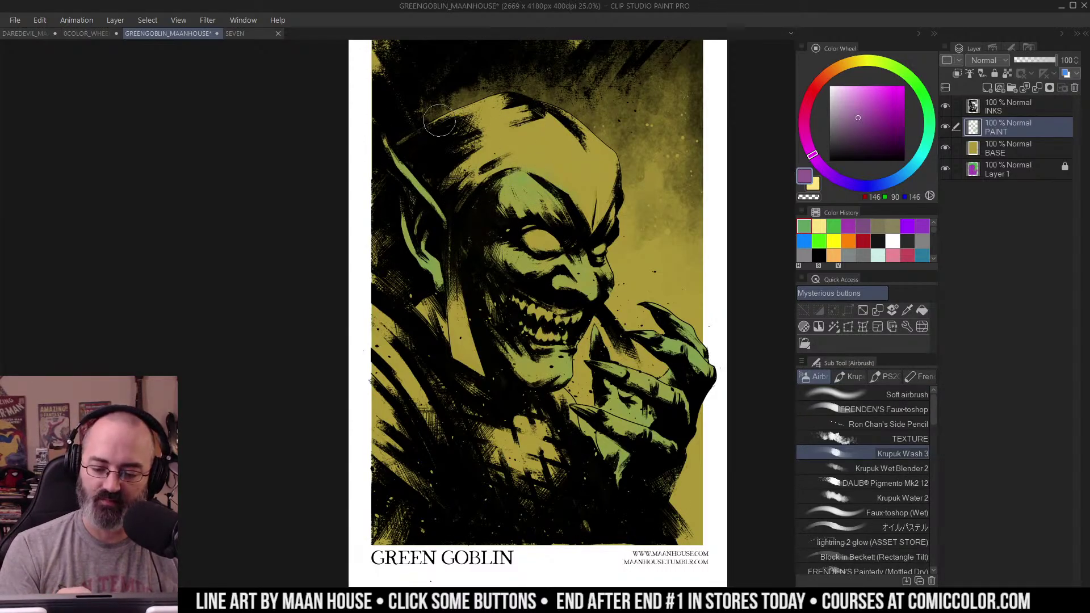
Step: Isolate Layer 1 to examine its purple and green flats, restore all layers and return to PAINT with the brush
key("w")
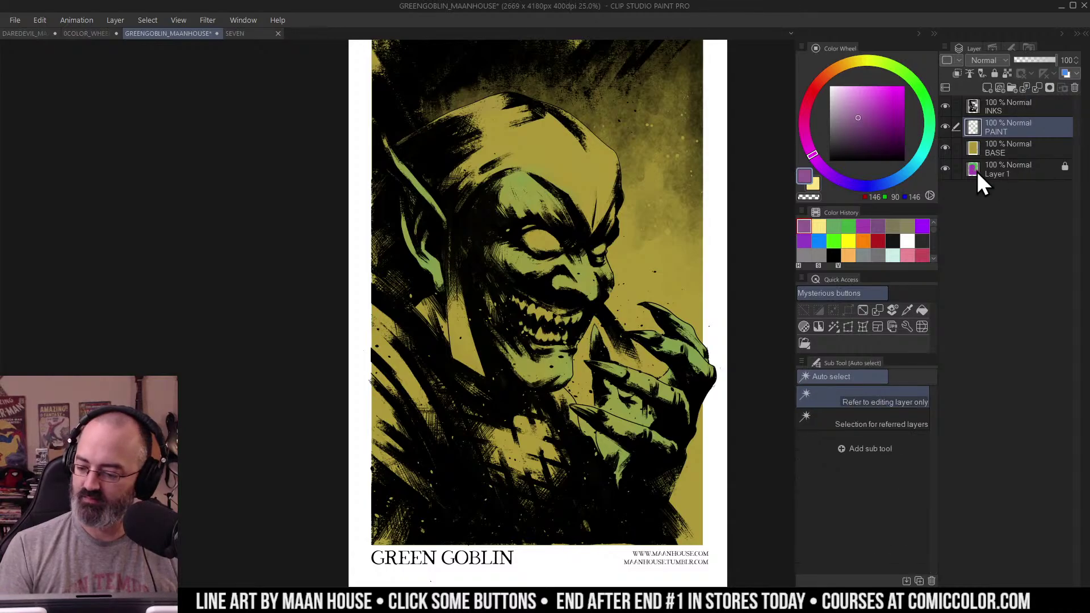
left_click(976, 172)
left_click(944, 169, "alt")
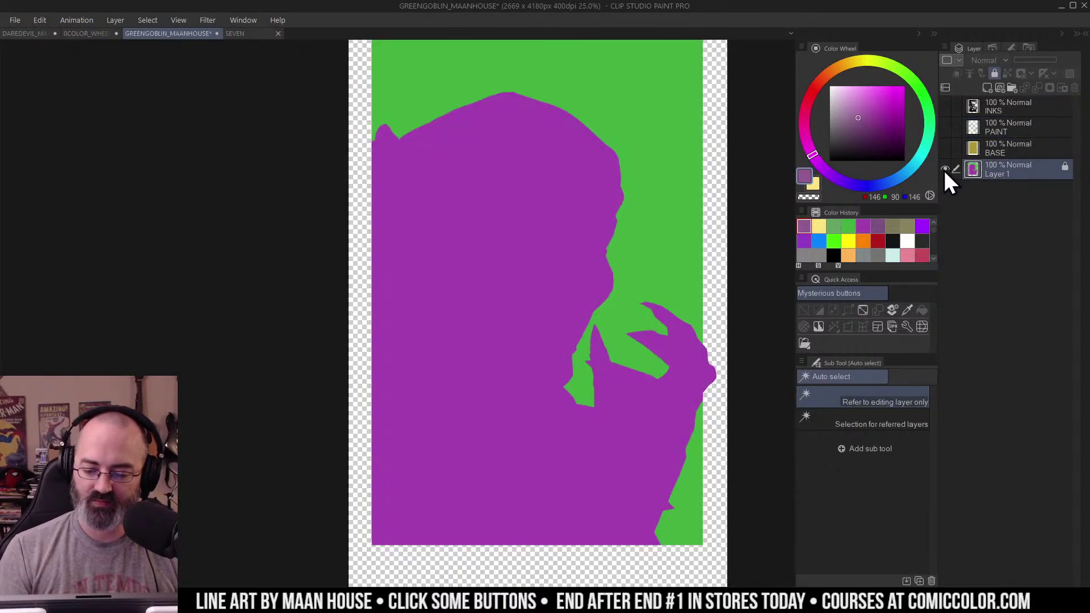
left_click(944, 168, "alt")
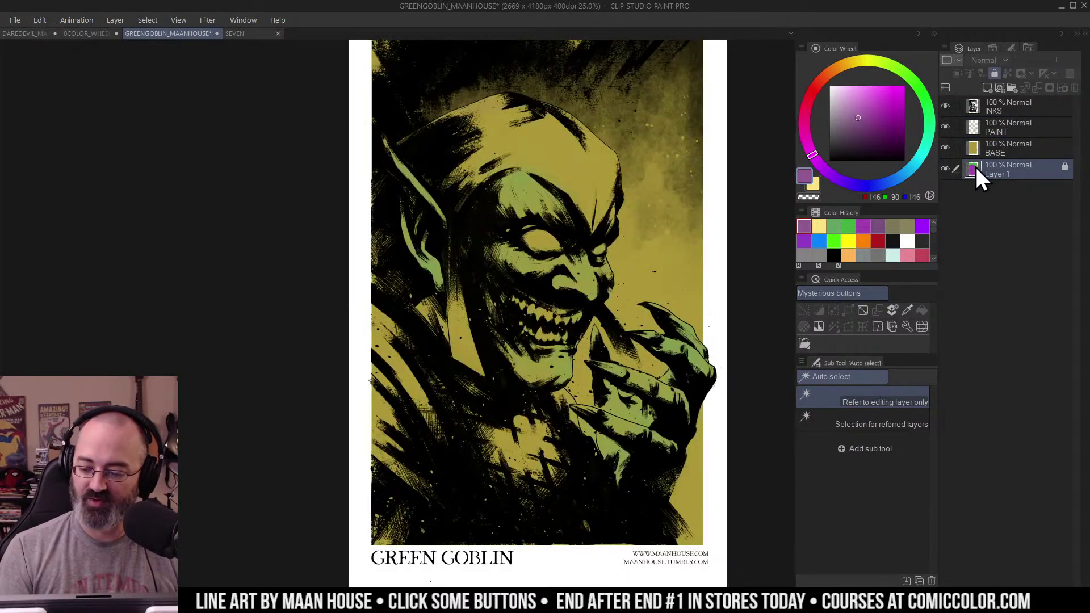
left_click(991, 128)
key("b")
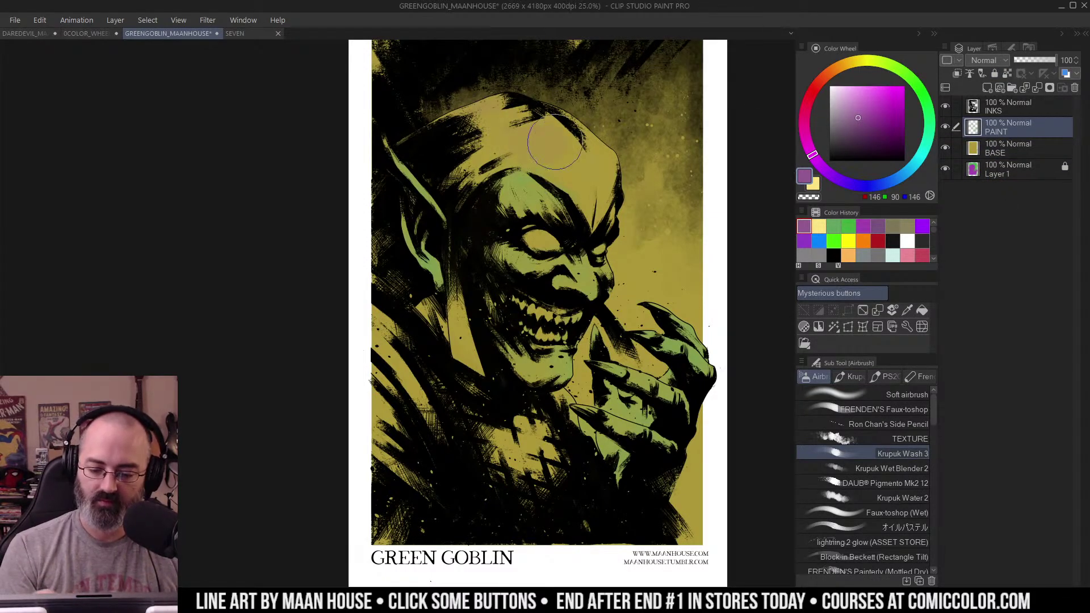
Step: Wash muted purple over the cowl's forehead, the strip beside the jaw, the shoulder and the chest on PAINT
mouse_move(531, 155)
left_mouse_down()
mouse_move(424, 211)
mouse_move(507, 128)
mouse_move(613, 159)
mouse_move(575, 183)
mouse_move(603, 146)
mouse_move(561, 130)
mouse_move(615, 185)
left_mouse_up()
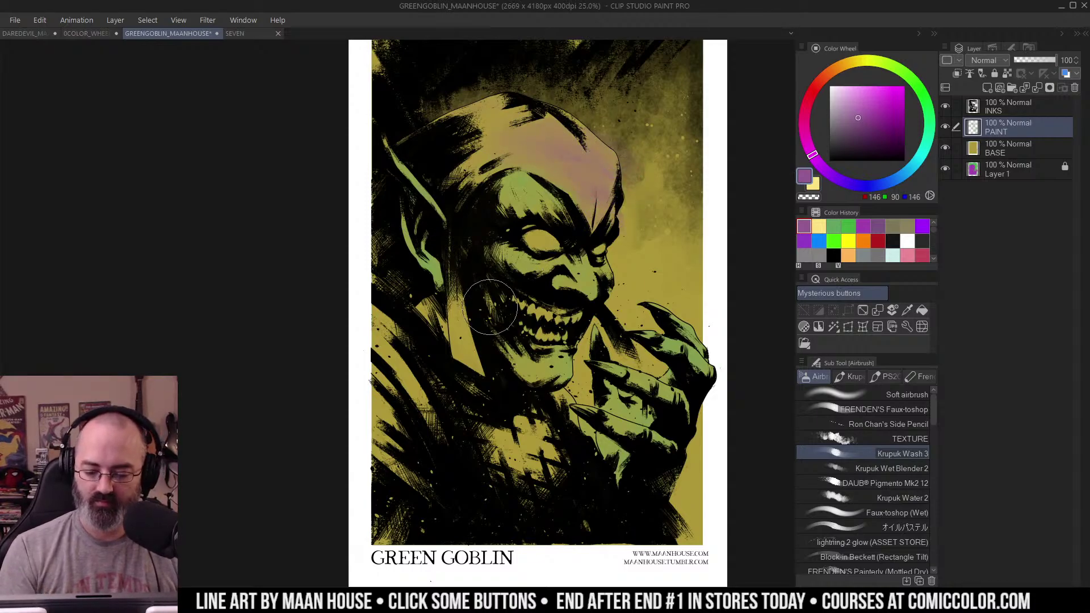
left_click_drag(459, 310, 483, 377)
left_click_drag(520, 235, 529, 190)
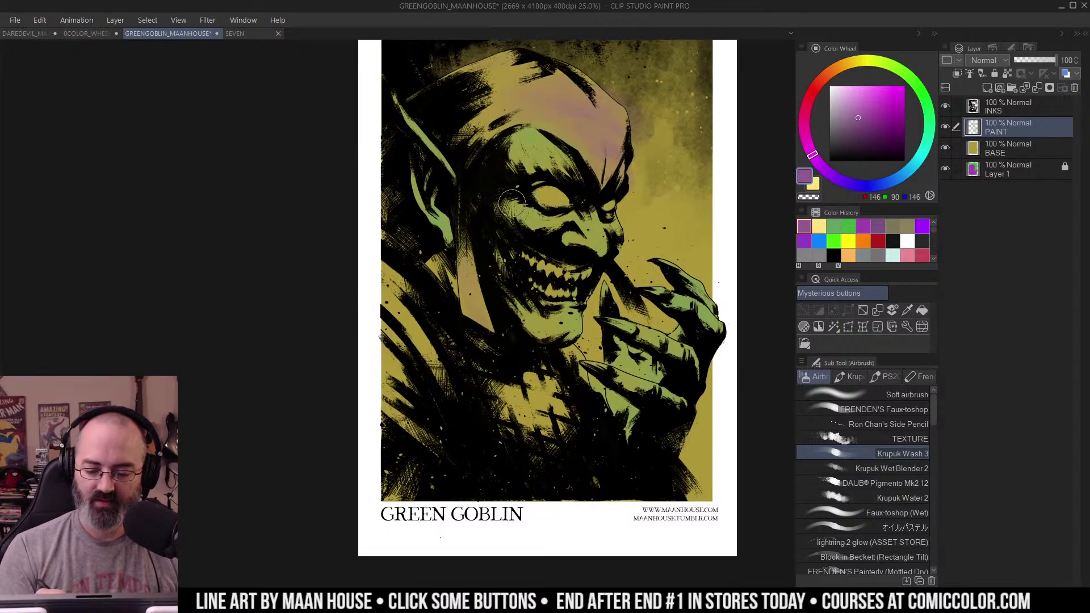
left_click_drag(414, 295, 431, 360)
left_click_drag(383, 337, 426, 421)
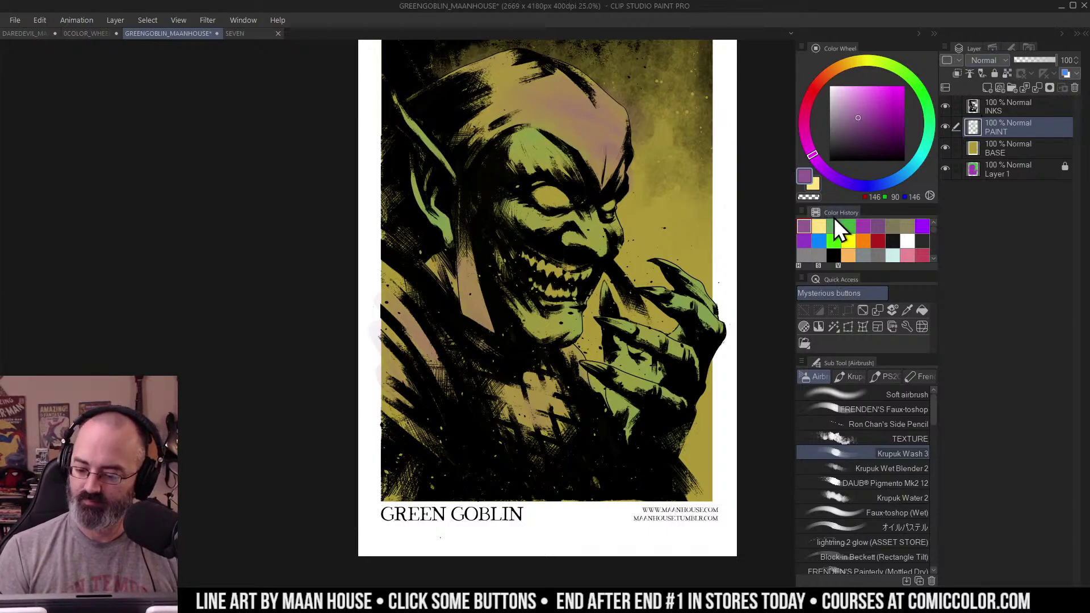
Step: Inspect the PAINT layer in isolation, sample green (97, 163, 96) and wash it over the neck below the ear
left_click(945, 127, "alt")
left_click(556, 146, "alt")
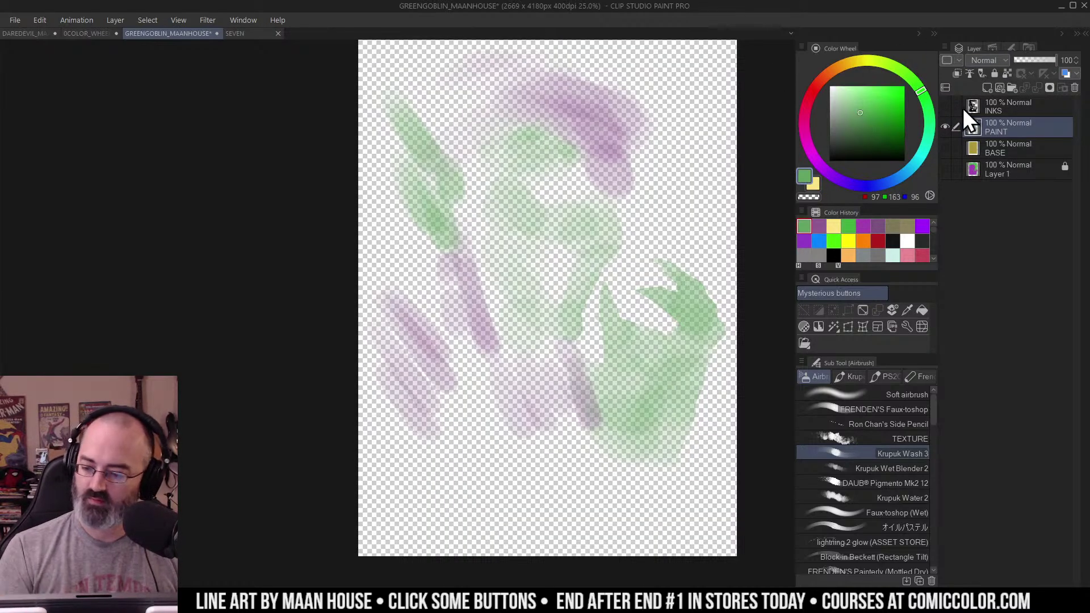
left_click(946, 126, "alt")
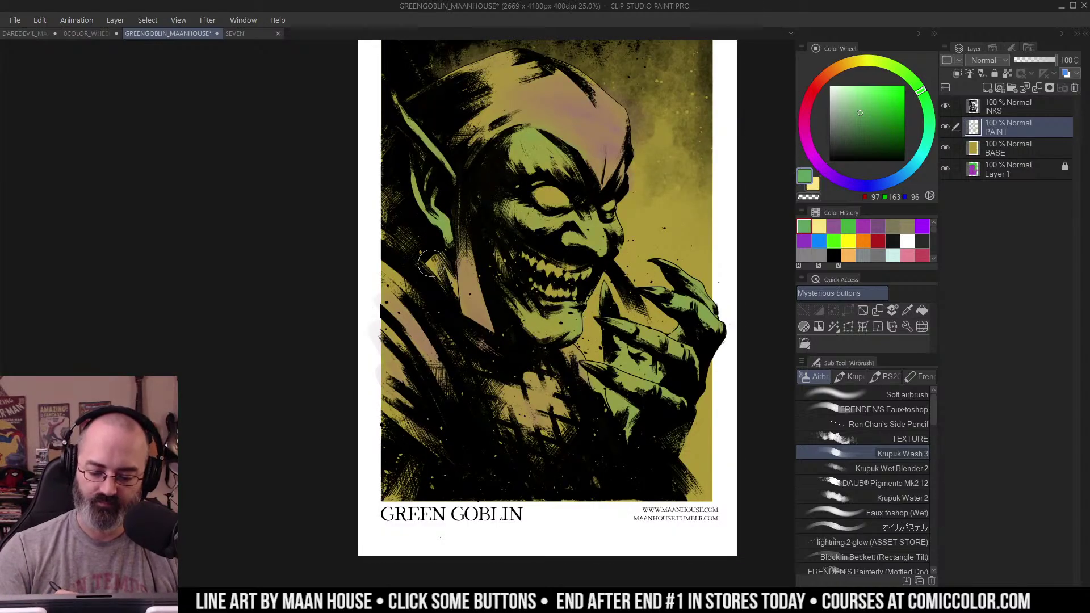
left_click_drag(541, 273, 663, 208, "ctrl")
left_click(547, 285, "ctrl")
Step: Sample muted brown (157, 120, 104) from the costume and select the goblin silhouette from Layer 1's purple flat
left_click(520, 365, "alt")
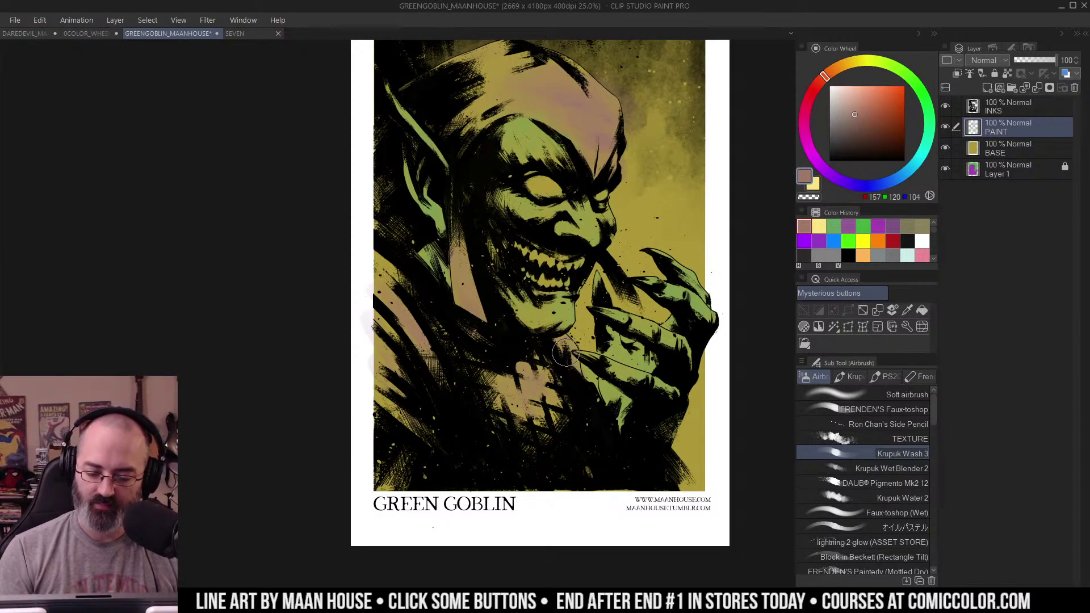
key("w")
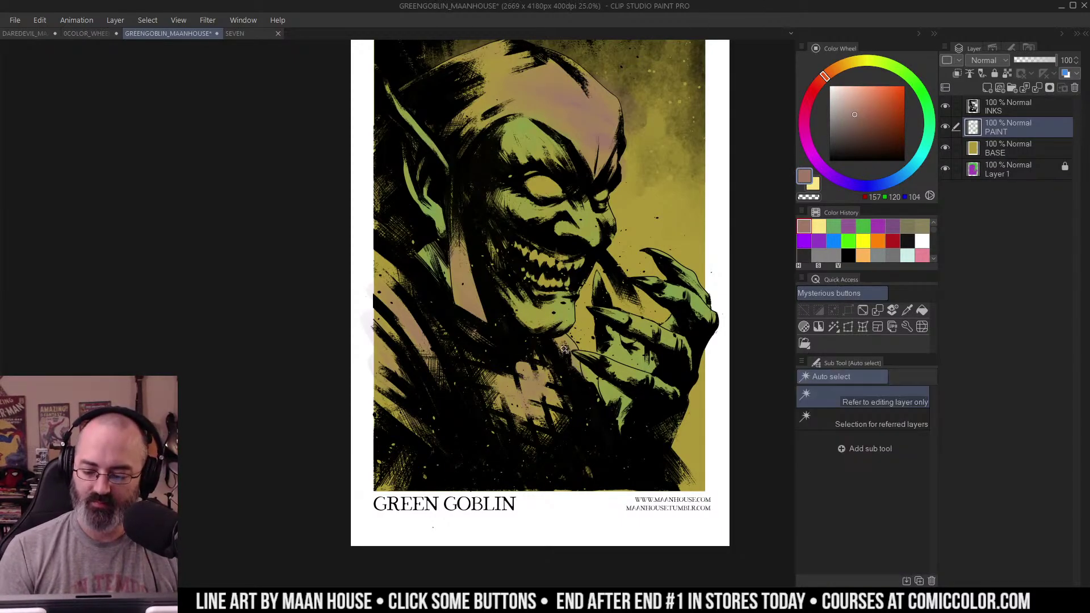
left_click(972, 168)
left_click(569, 400)
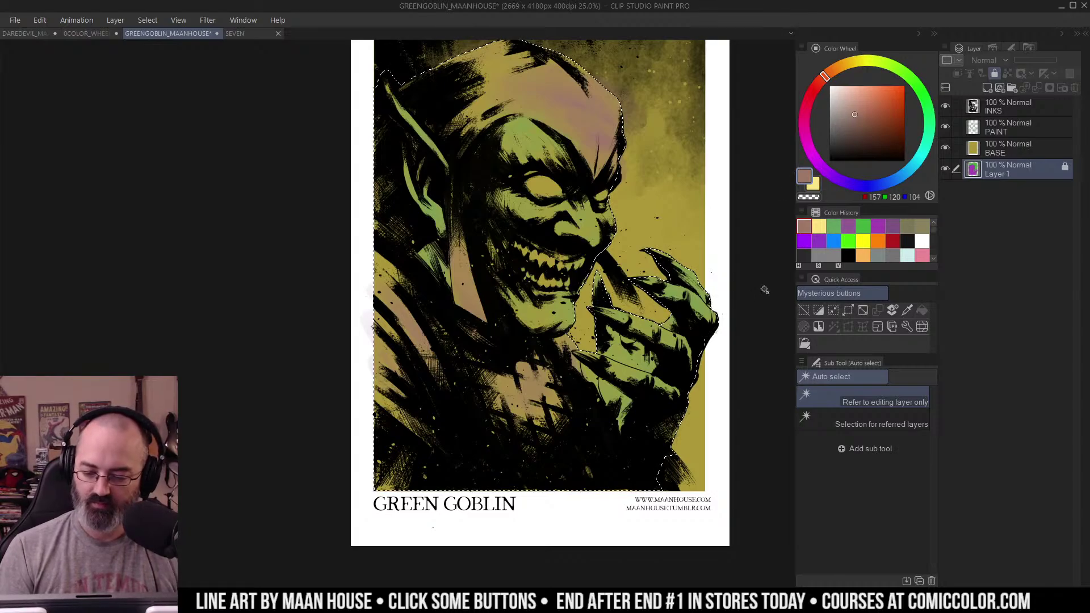
key("q")
key("q")
scroll(666, 165, "up", 1)
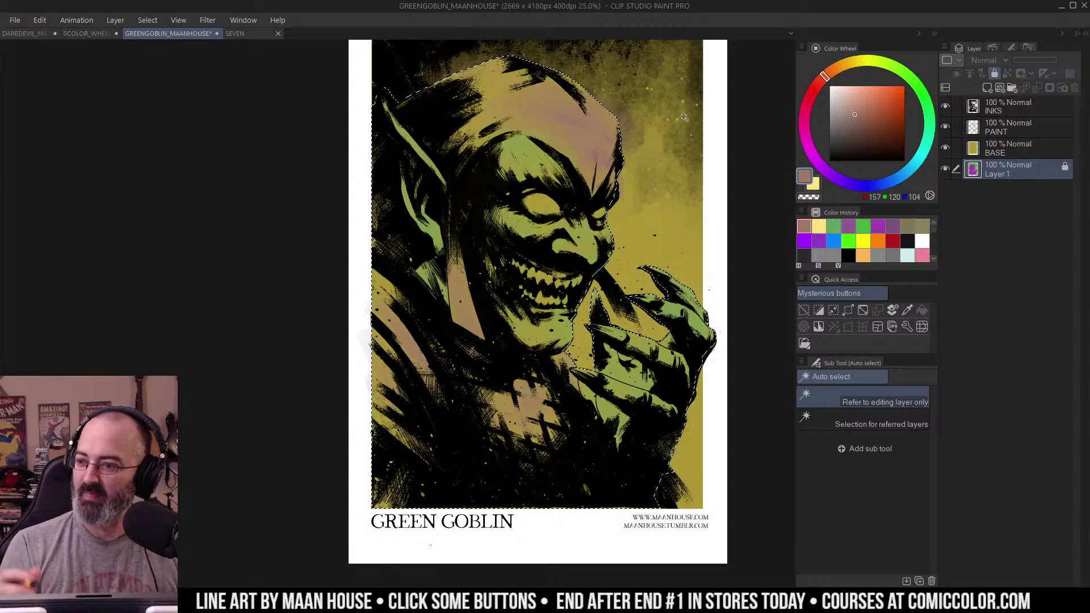
Step: Wash sampled dusty browns, ending with (160, 122, 100), across the crown of the cowl on the PAINT layer
key("b")
left_click(538, 92, "alt")
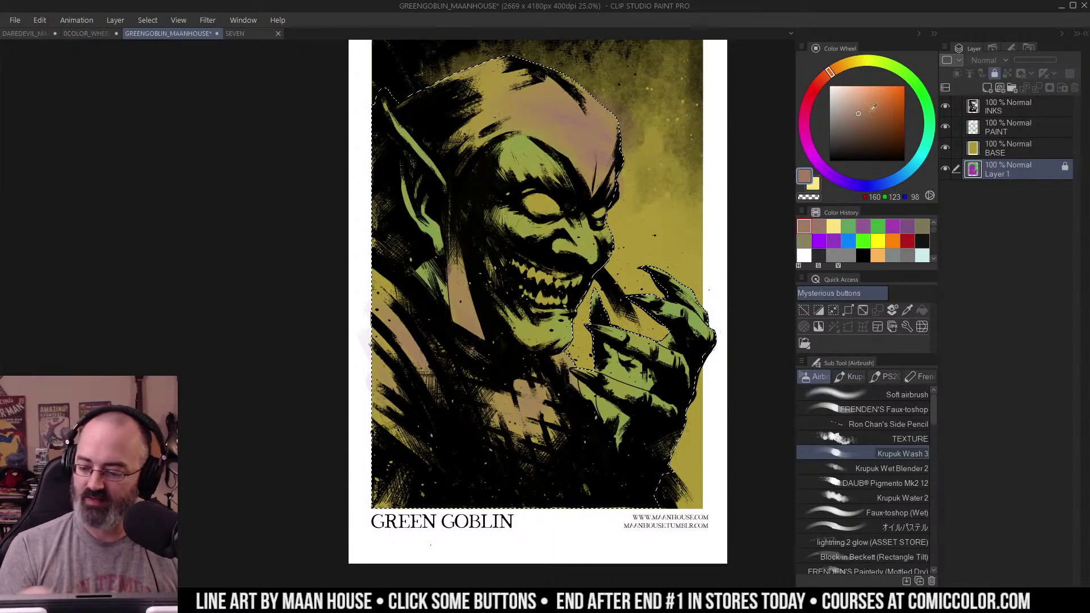
left_click(999, 128)
mouse_move(494, 91)
left_mouse_down()
mouse_move(461, 92)
mouse_move(543, 64)
mouse_move(546, 92)
mouse_move(468, 81)
mouse_move(482, 76)
mouse_move(460, 97)
mouse_move(544, 58)
mouse_move(485, 111)
mouse_move(515, 103)
mouse_move(483, 131)
left_mouse_up()
left_click(544, 92, "alt")
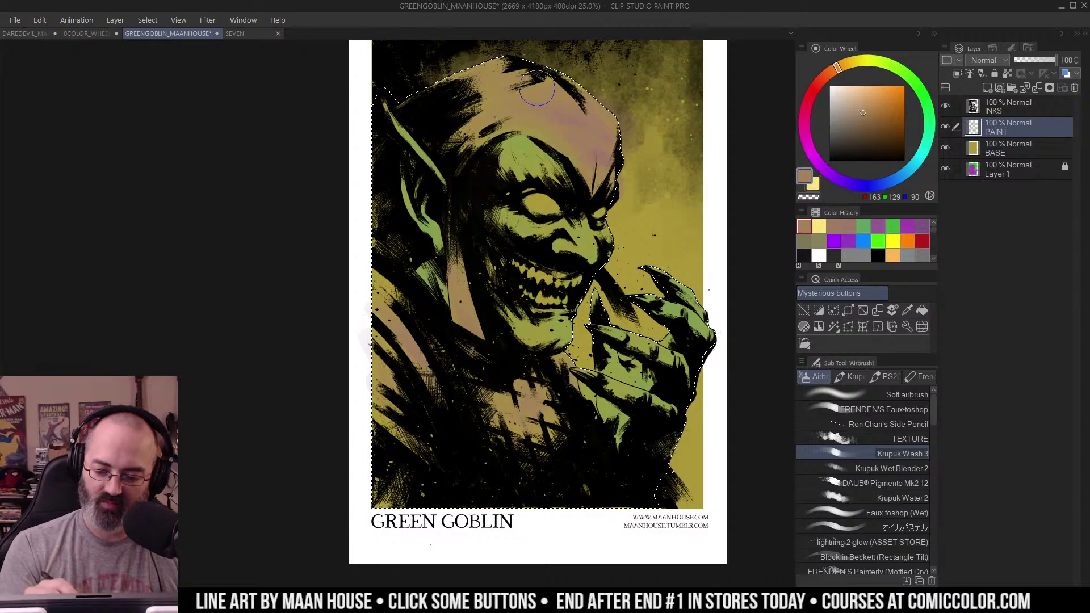
left_click(558, 108, "alt")
left_click_drag(568, 108, 553, 106)
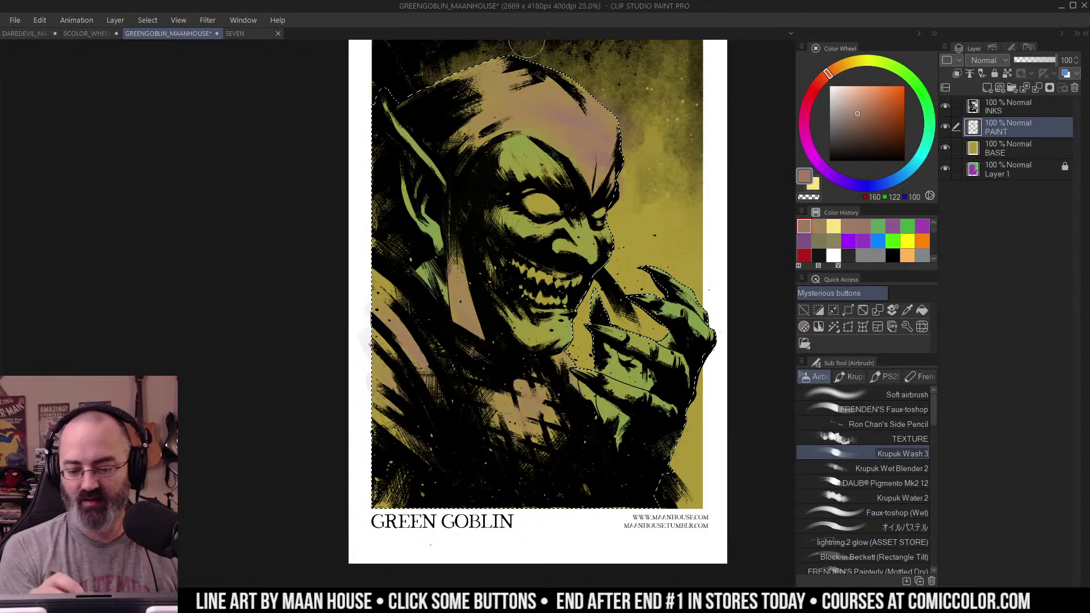
left_click_drag(516, 61, 453, 80)
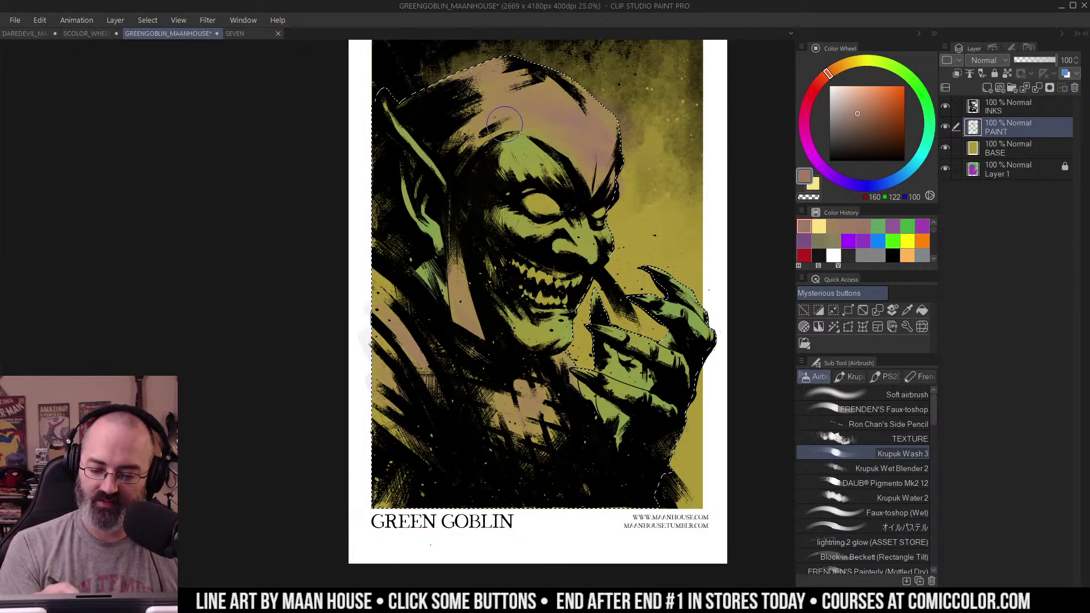
mouse_move(505, 123)
left_mouse_down()
mouse_move(565, 130)
mouse_move(572, 149)
mouse_move(610, 110)
left_mouse_up()
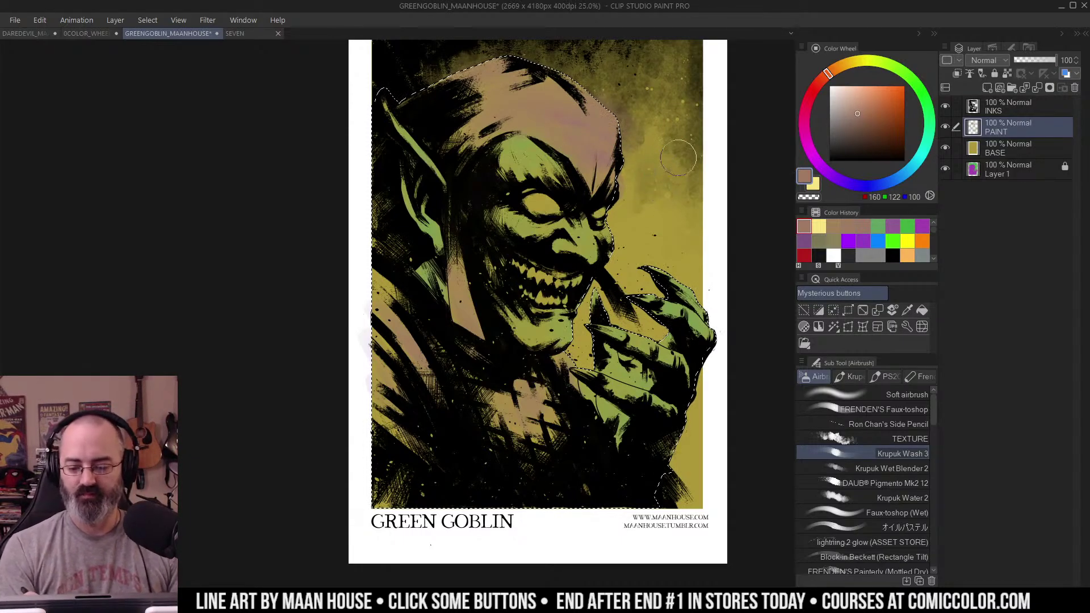
Step: Clear the silhouette selection and brush sampled brown (161, 125, 96) over the cowl just above the brow
key("ctrl+space")
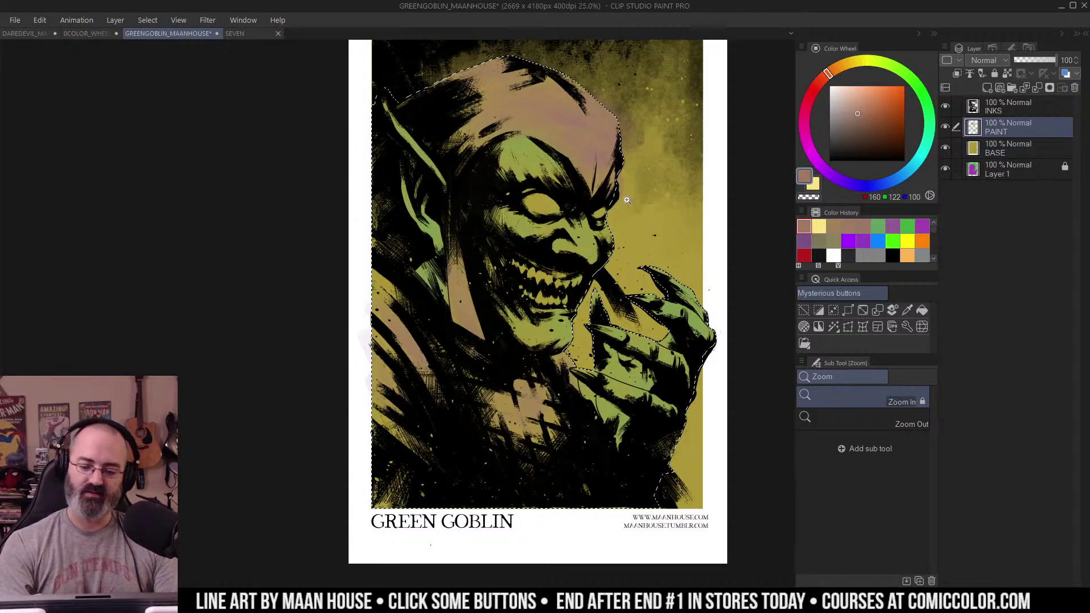
left_click_drag(647, 167, 634, 174)
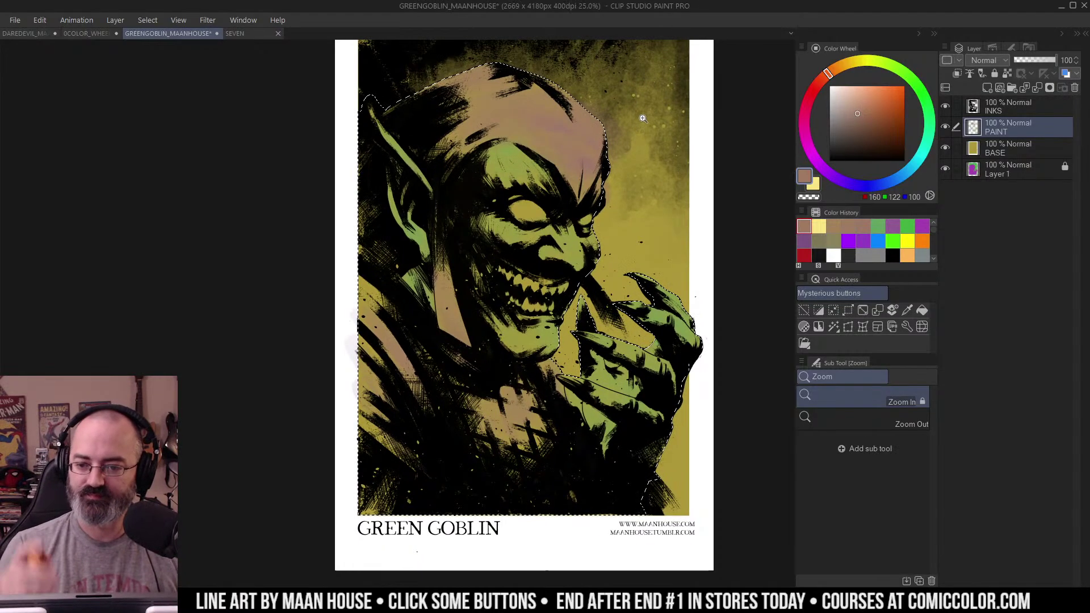
key("ctrl+d")
key("m")
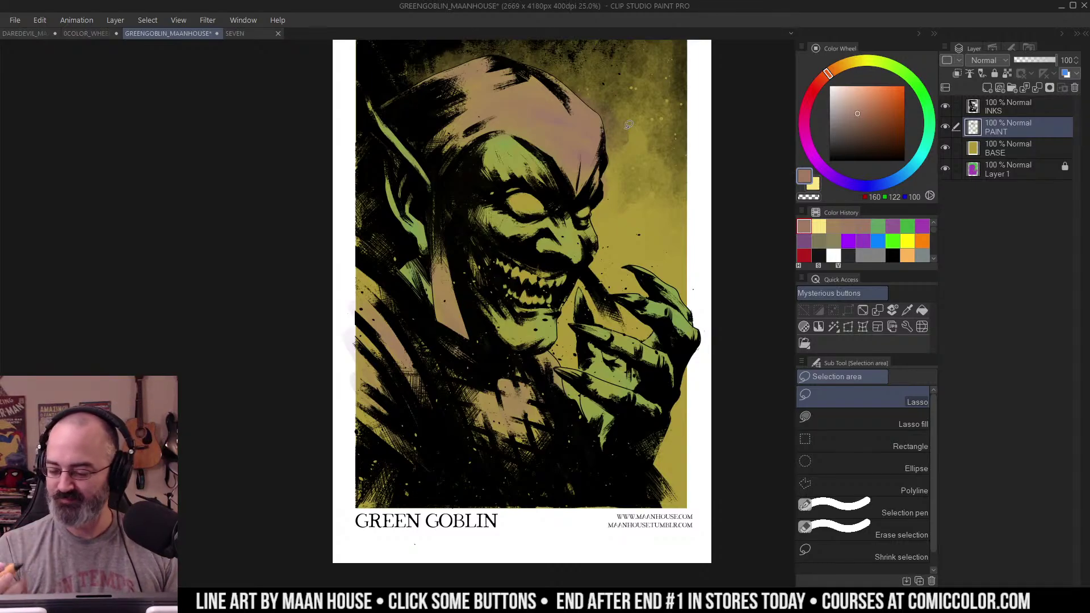
left_click_drag(639, 130, 650, 153)
key("b")
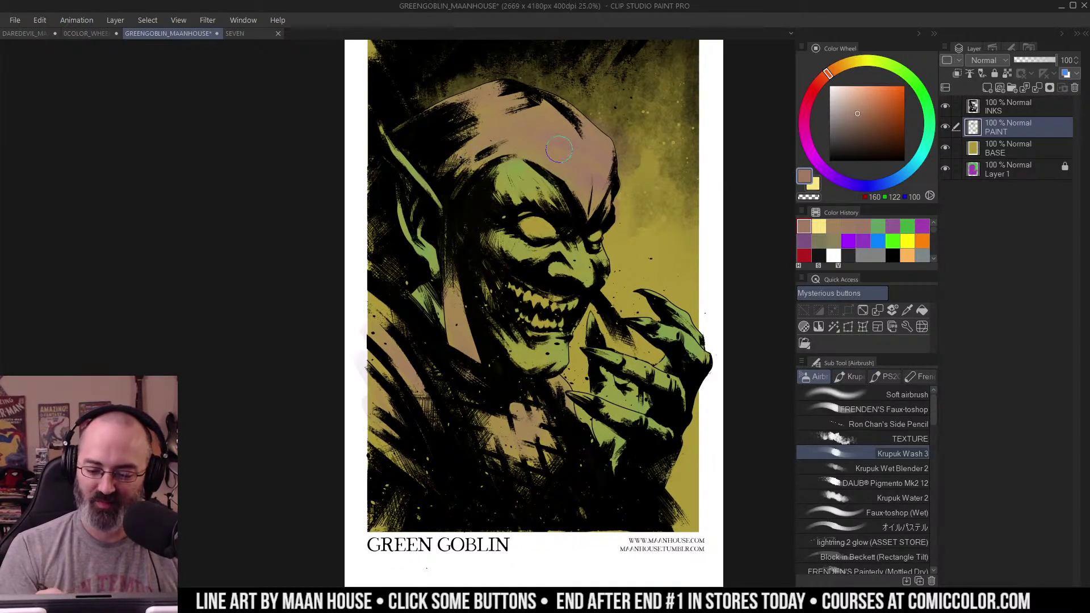
left_click(581, 153, "alt")
left_click_drag(575, 194, 584, 210)
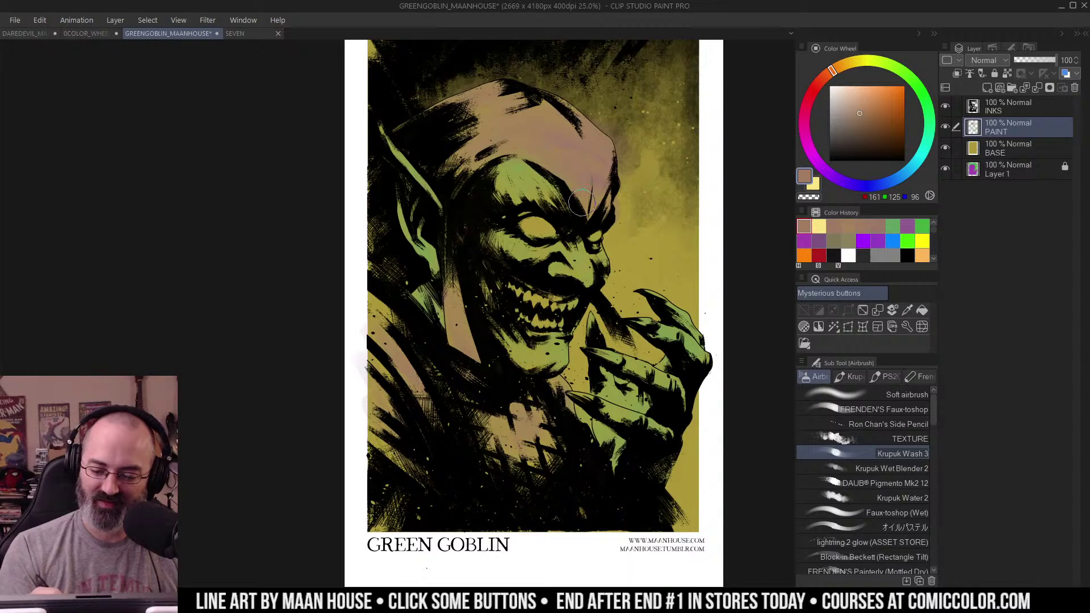
Step: Sample warmer brown (164, 131, 87) from the costume and touch up the outer shoulder edge
key("z")
left_click(602, 179, "alt")
left_click(594, 243)
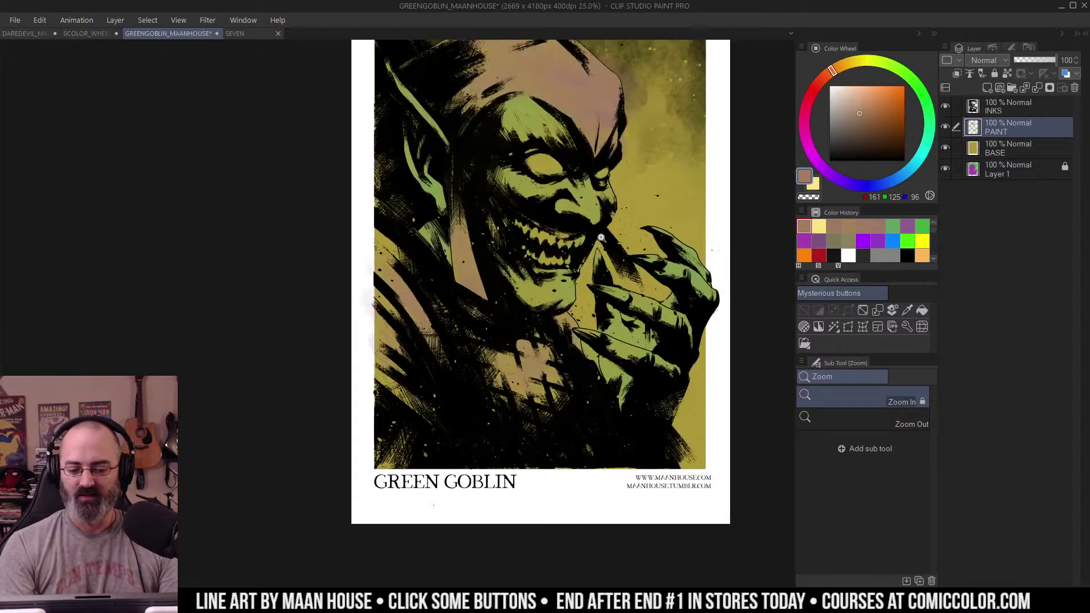
left_click(465, 264, "alt")
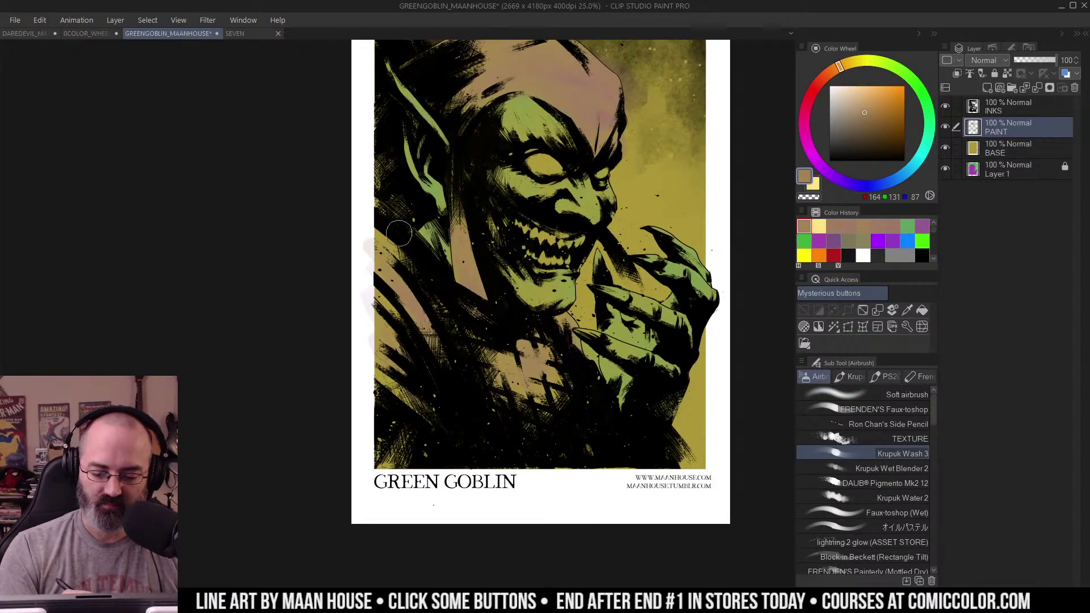
Step: Unlock Layer 1 and switch Auto select to the Selection for referred layers sub tool
key("w")
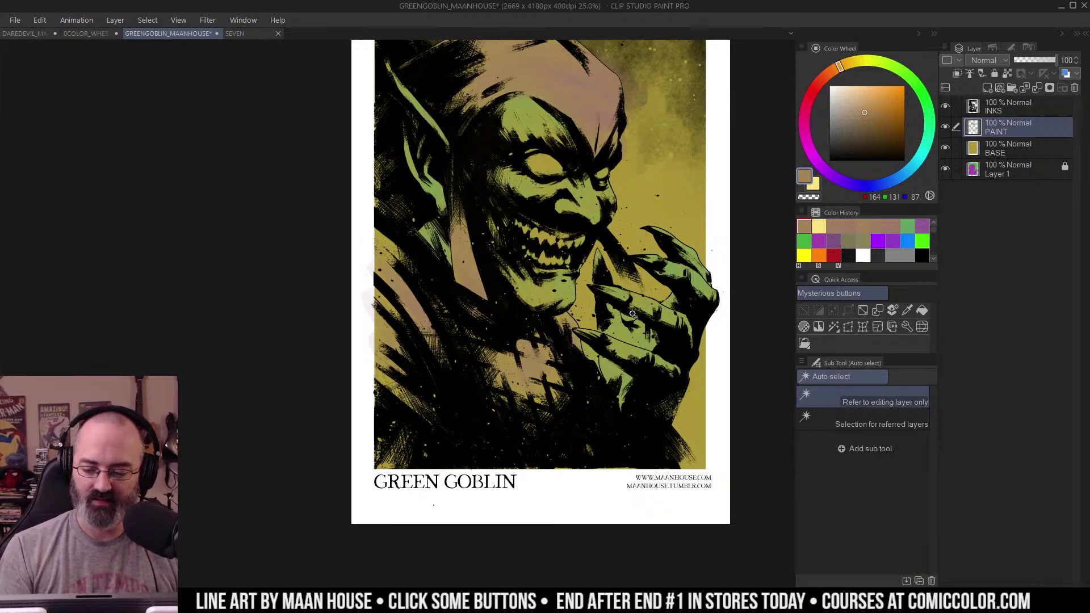
key("m")
left_click(1006, 167)
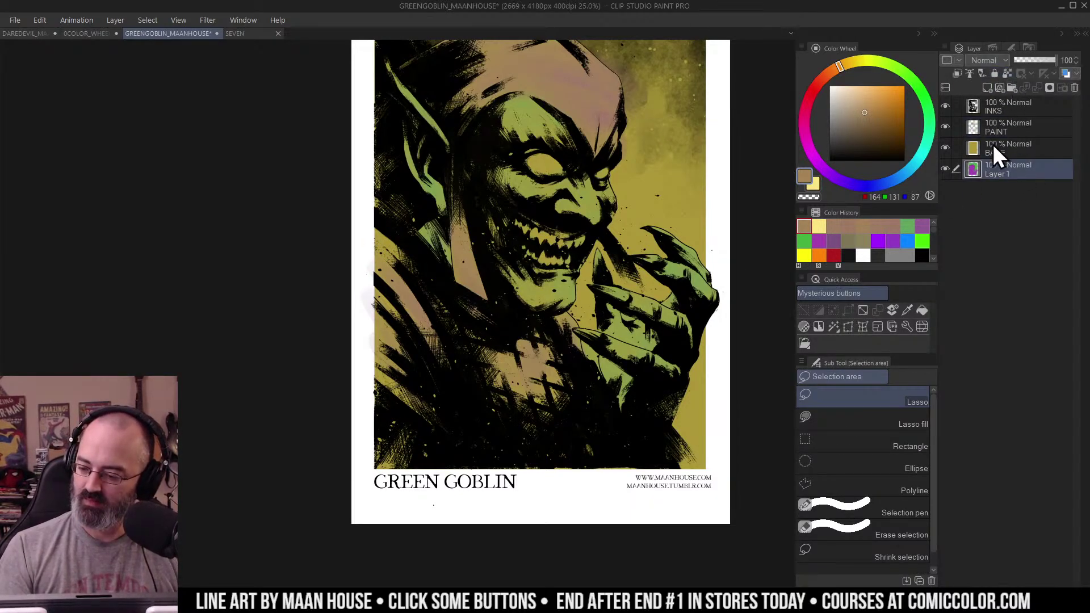
key("w")
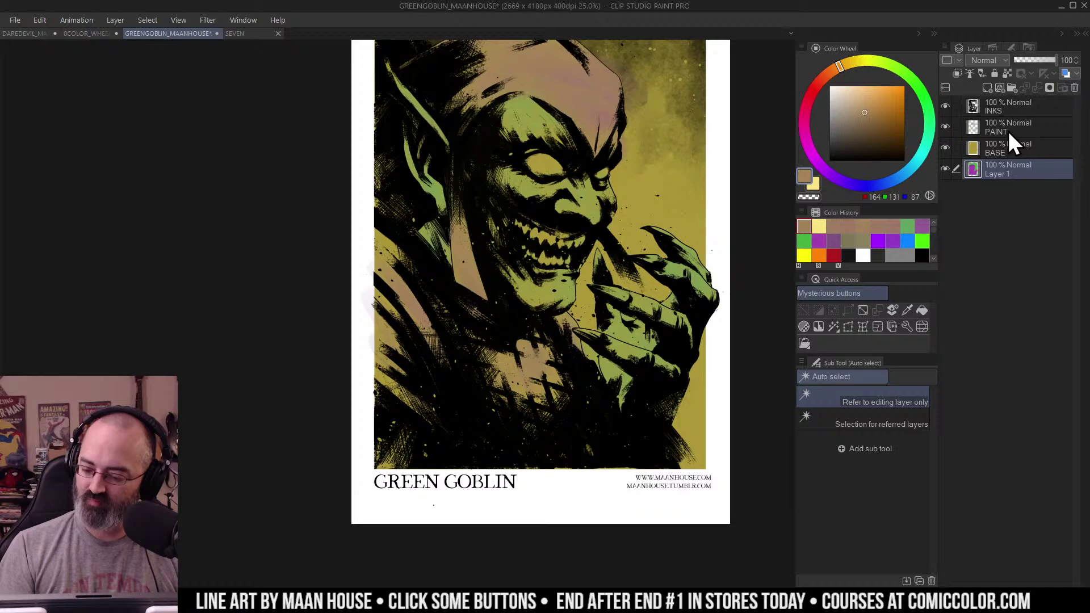
left_click(891, 423)
left_click(898, 399)
left_click(899, 419)
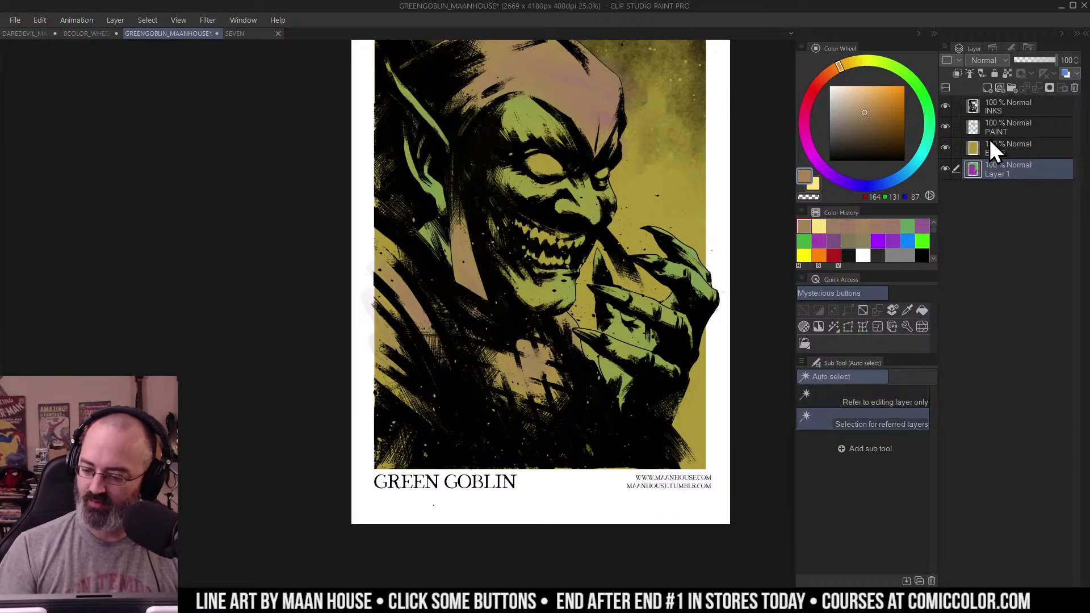
Step: Set Layer 1 as the reference layer and select the goblin figure while PAINT is active
left_click(974, 78)
left_click(976, 131)
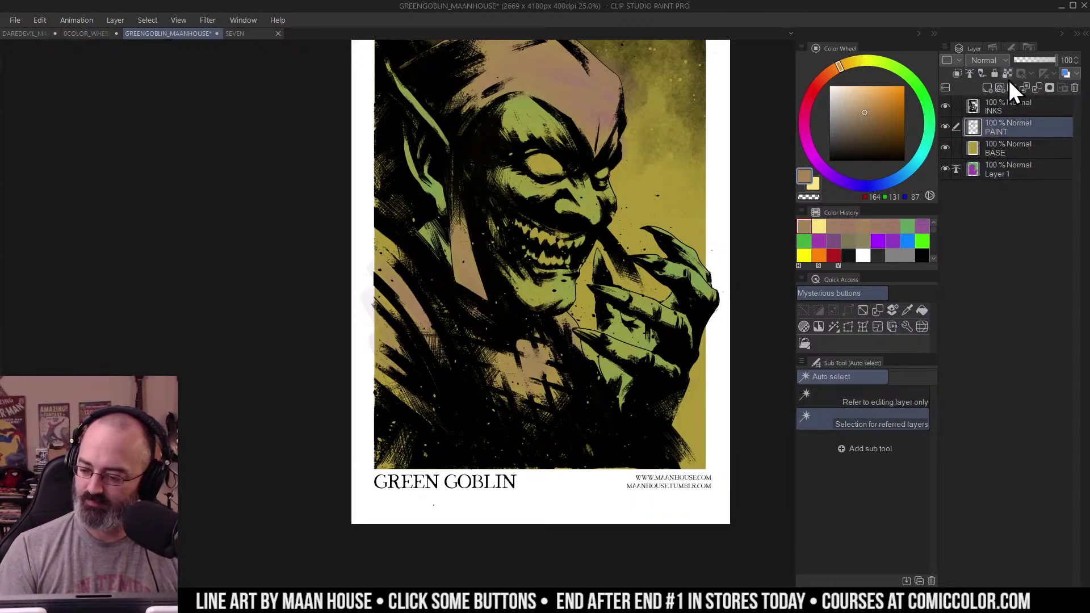
left_click(407, 266)
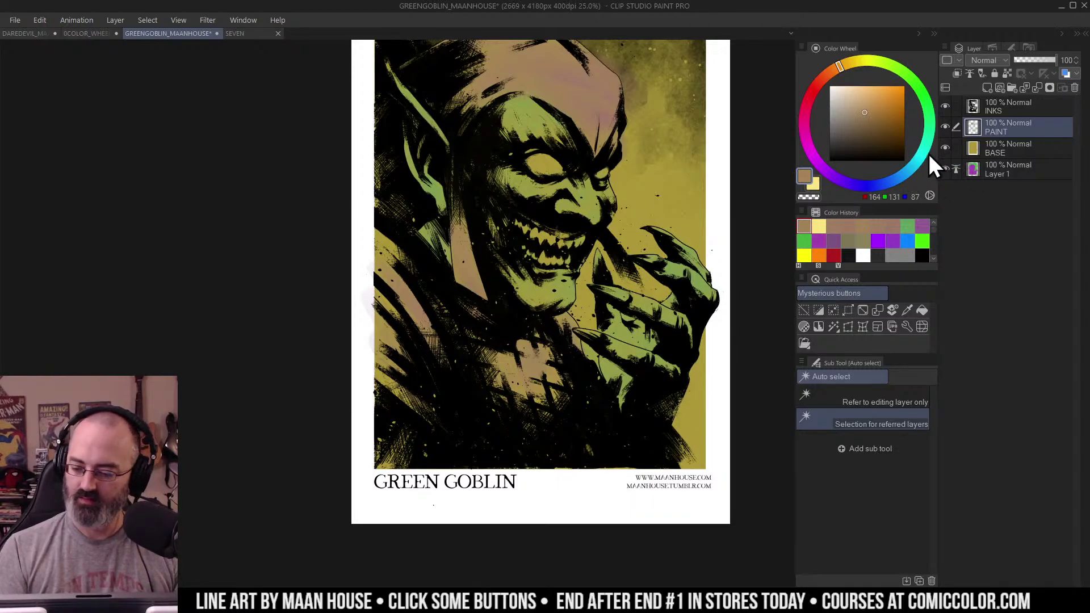
Step: Brush sampled dusty brown (160, 121, 101) over the goblin's shoulder with Krupuk Wash 3 and enlarge the brush
left_click_drag(773, 90, 765, 125)
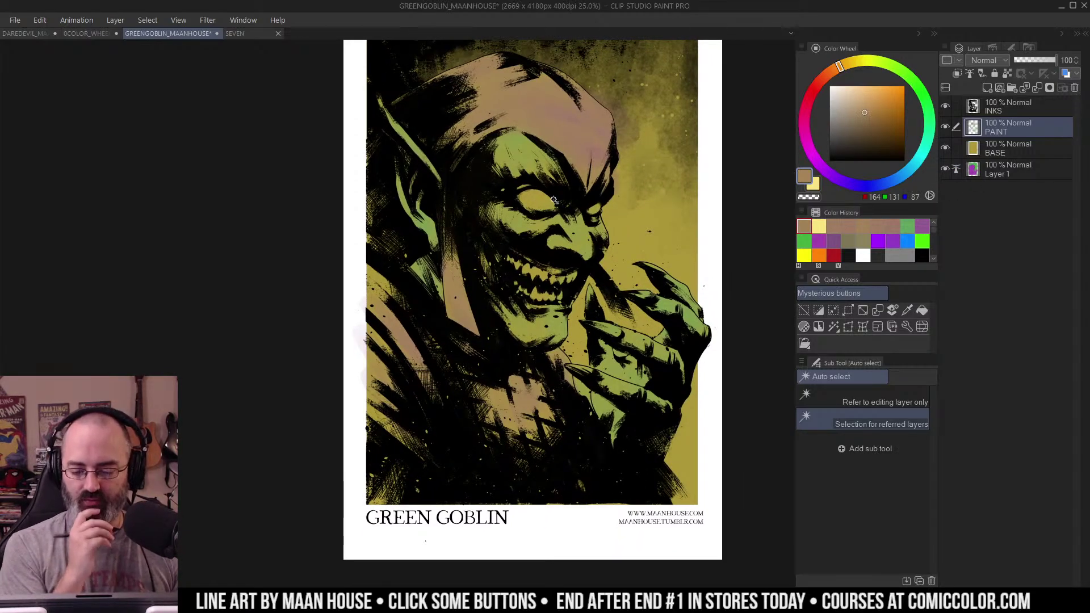
left_click(562, 103, "alt")
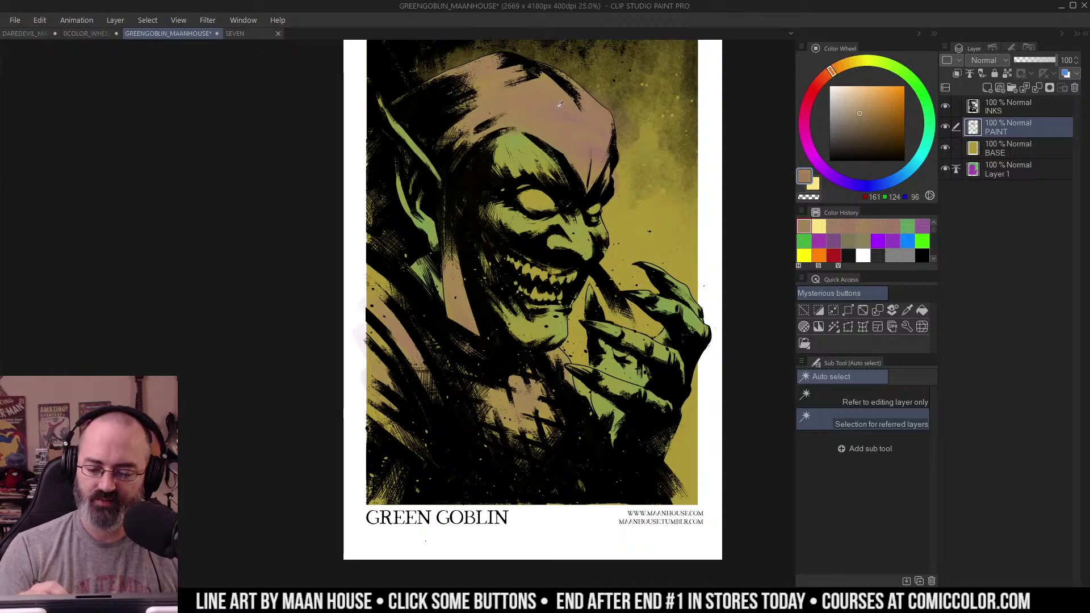
key("b")
left_click_drag(368, 265, 409, 321)
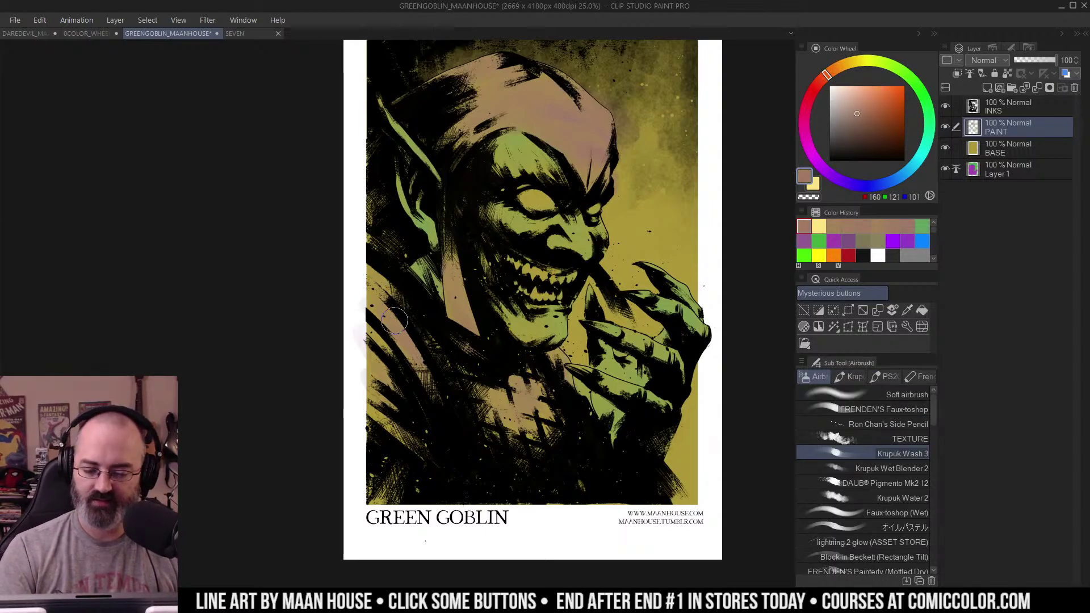
key("]")
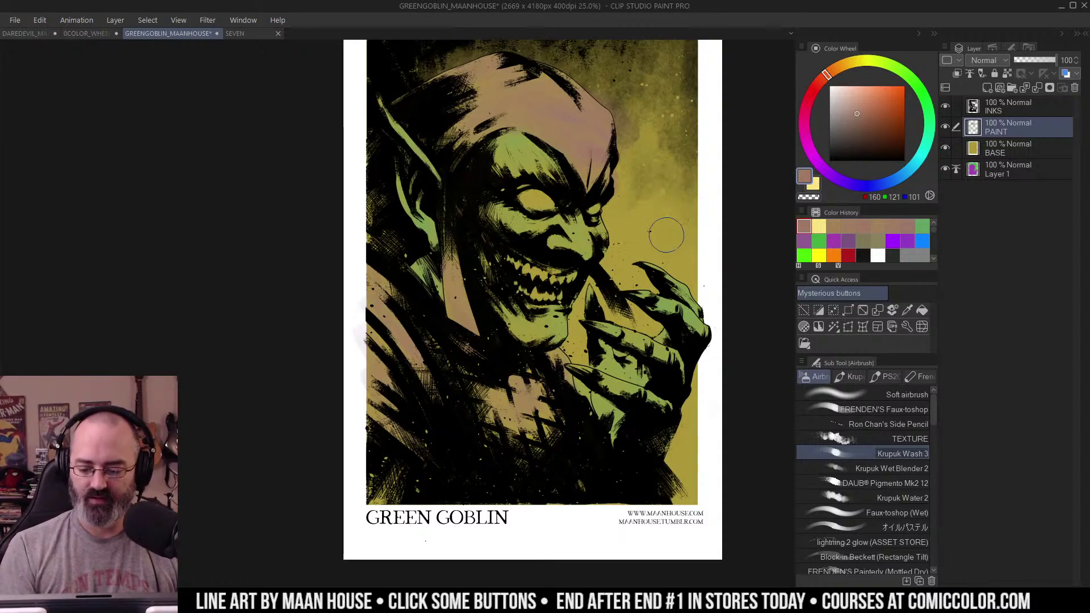
Step: Sample the olive green of the goblin's face around the near eye to examine its colour values
key("alt+space")
left_click(683, 214)
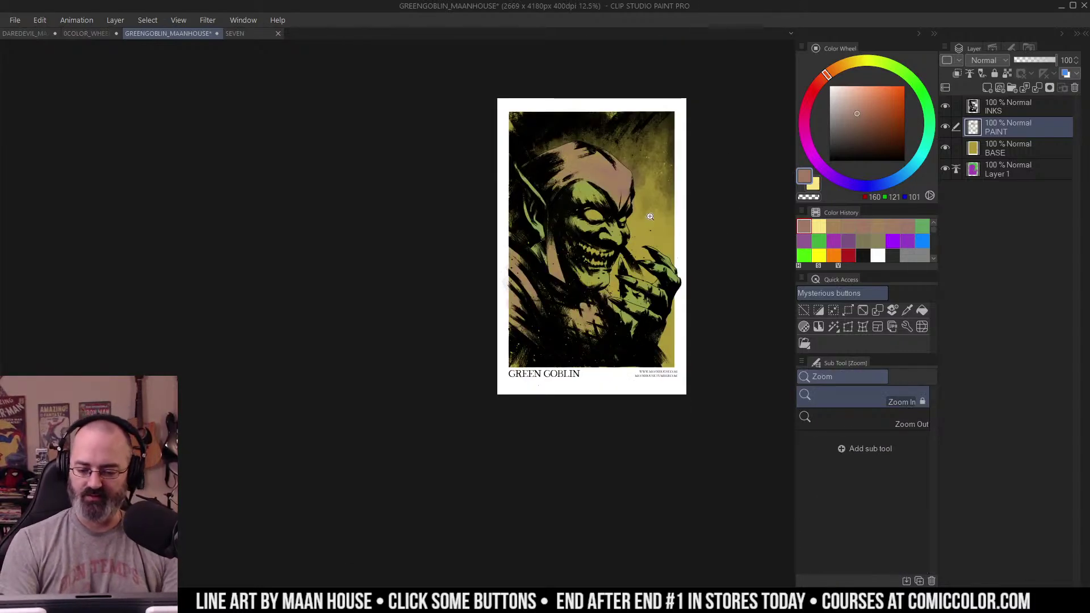
left_click(651, 217)
left_click_drag(620, 233, 603, 244)
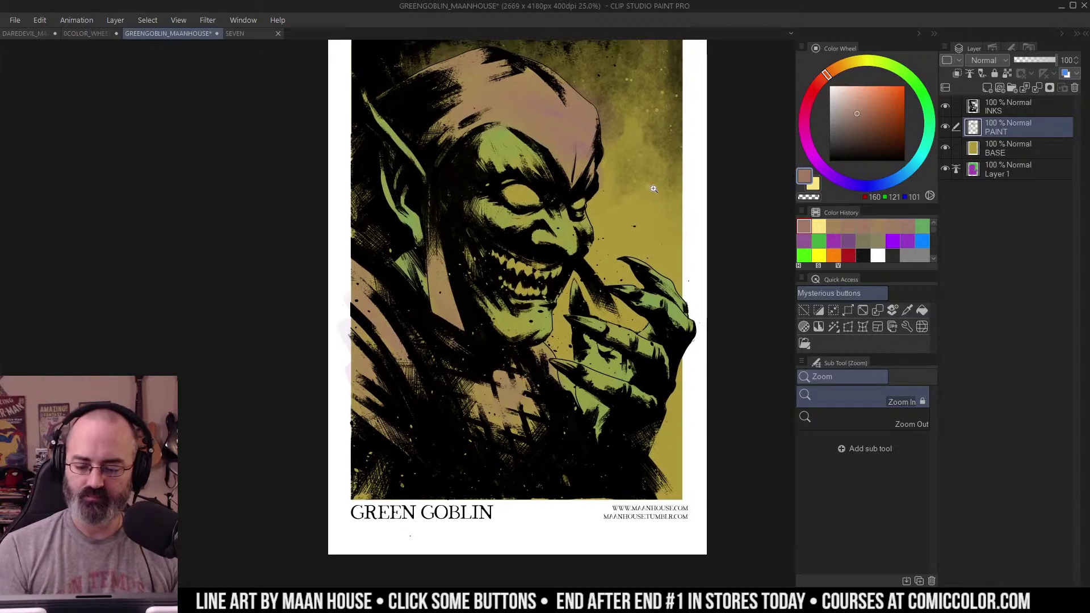
right_click(498, 214)
right_click(515, 220)
left_click(589, 227, "alt")
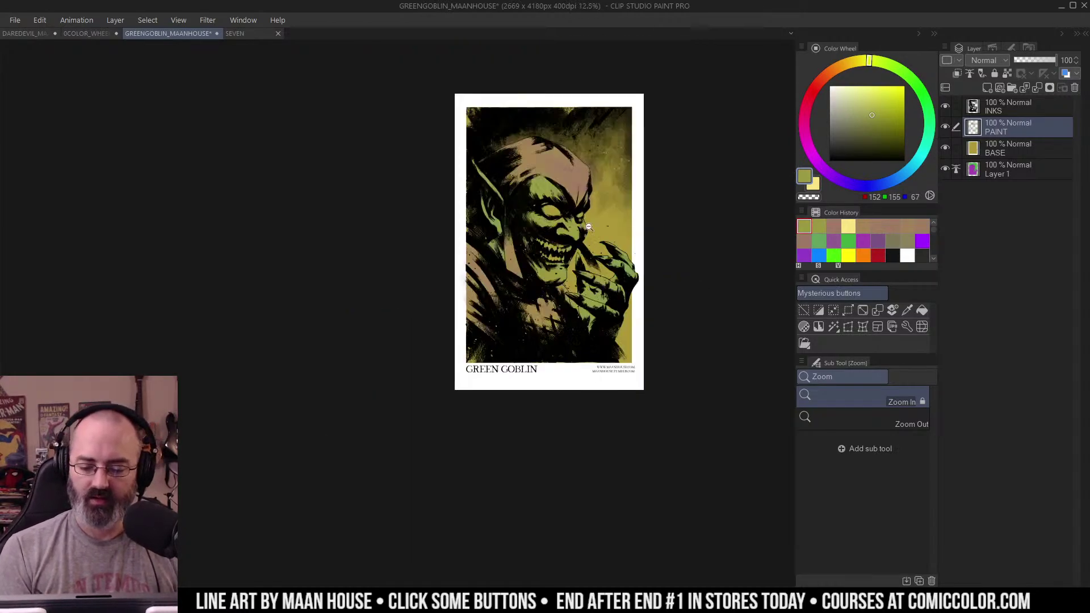
left_click(620, 216)
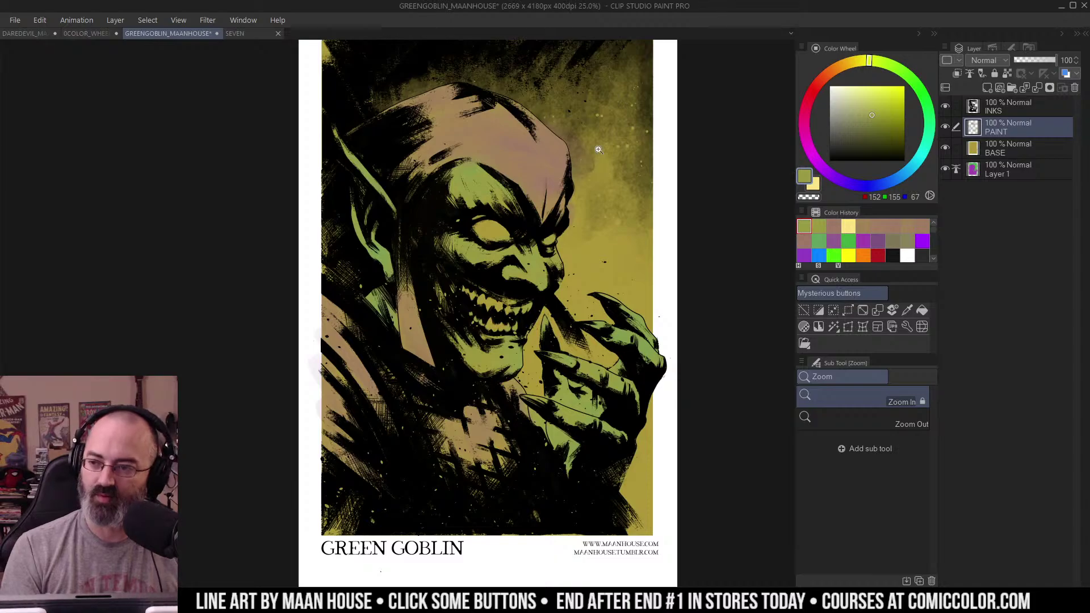
key("b")
left_click(476, 251, "alt")
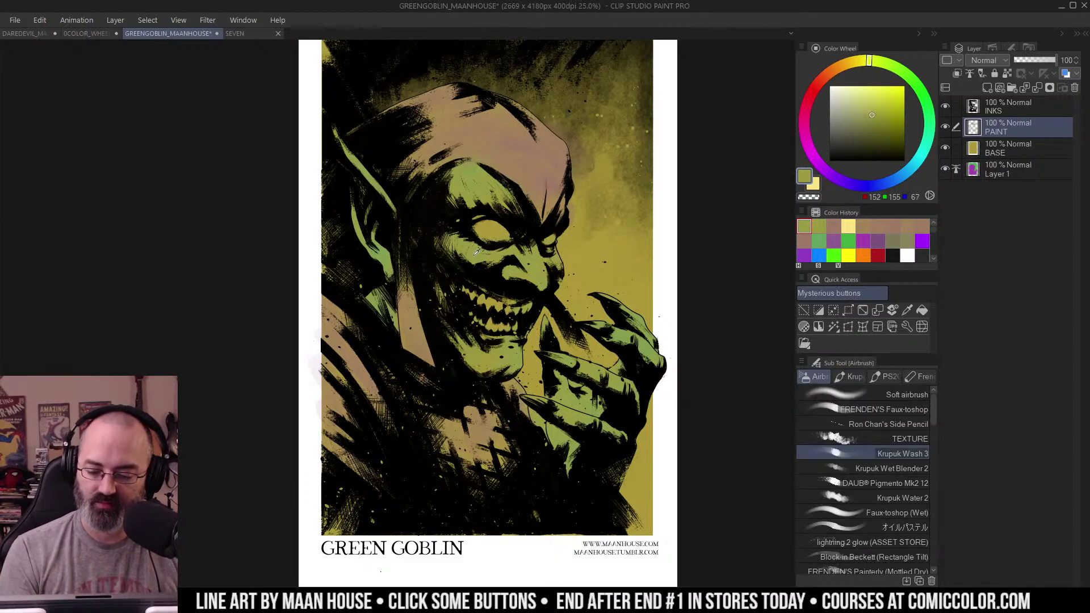
left_click(475, 252, "alt")
left_click(475, 255, "alt")
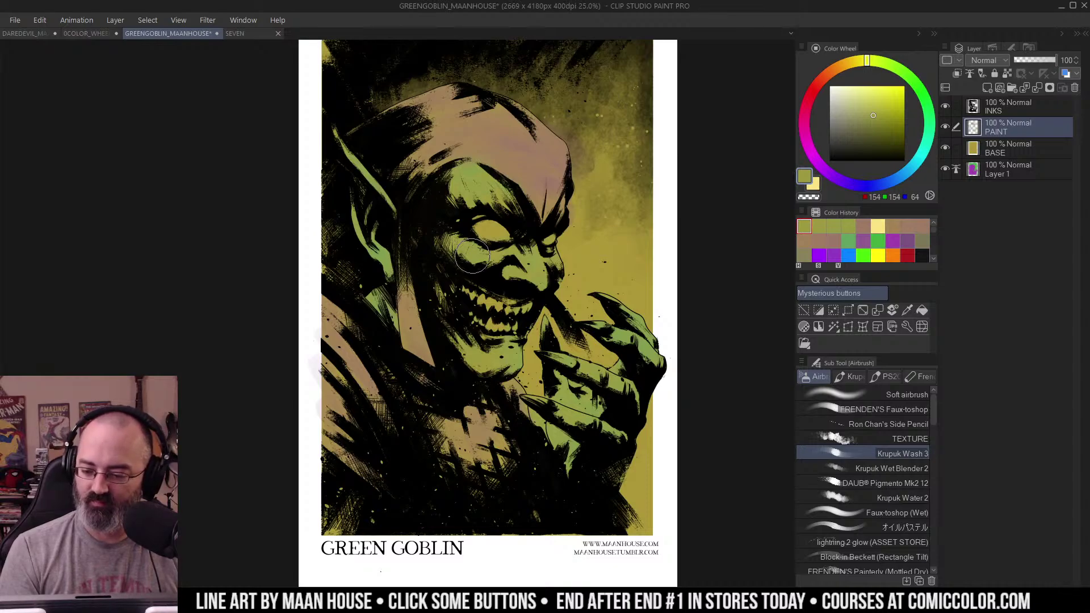
left_click(475, 255, "alt")
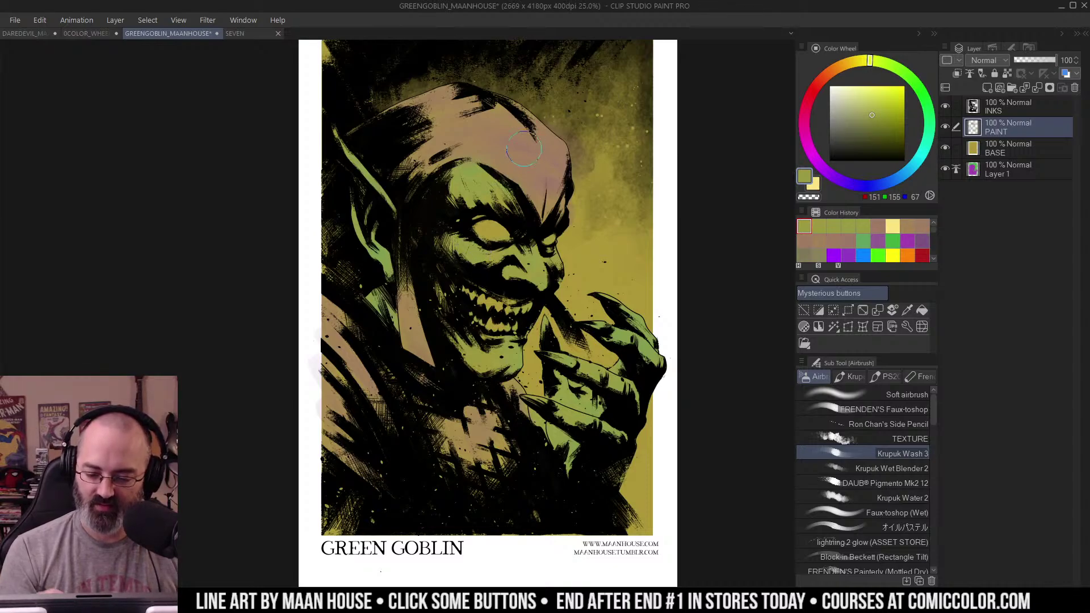
Step: Sample several spots of the dusty brown cowl on the goblin's forehead to compare their hues
left_click(512, 146, "alt")
left_click(515, 147, "alt")
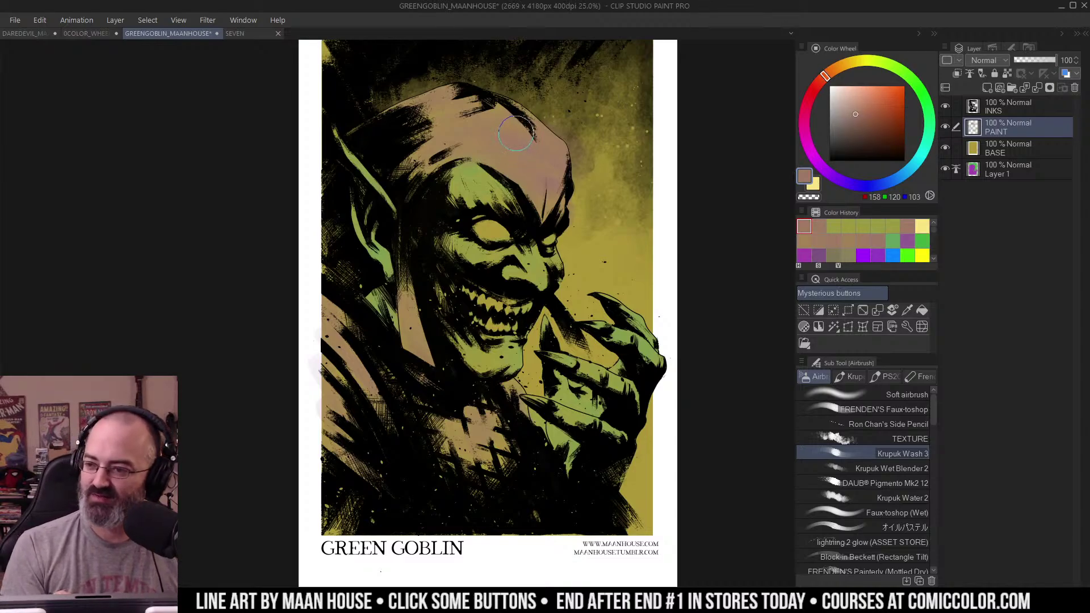
left_click(518, 143, "alt")
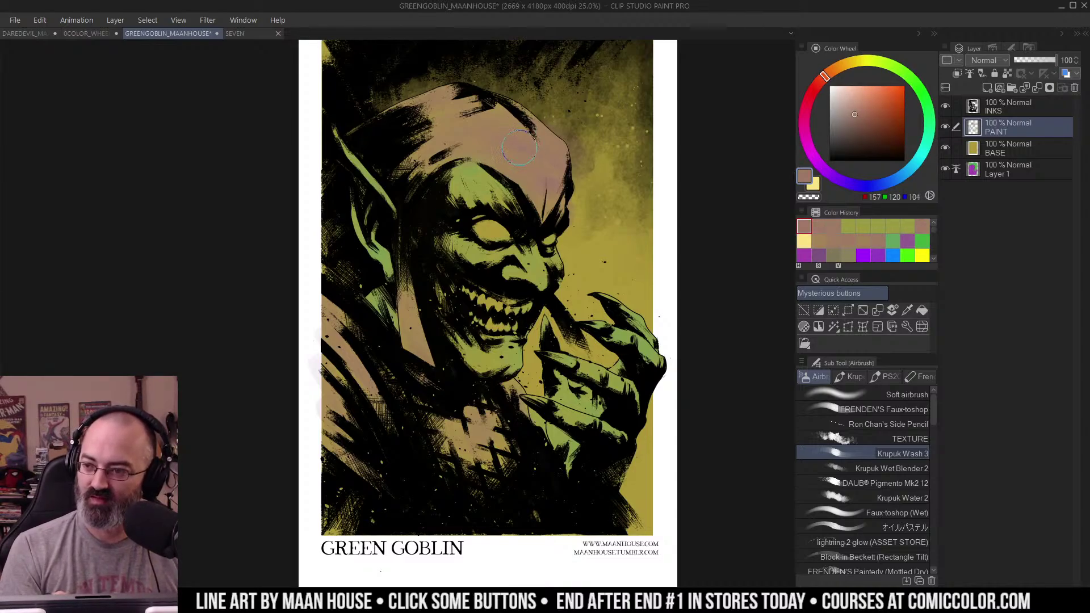
left_click(517, 149, "alt")
left_click(520, 149, "alt")
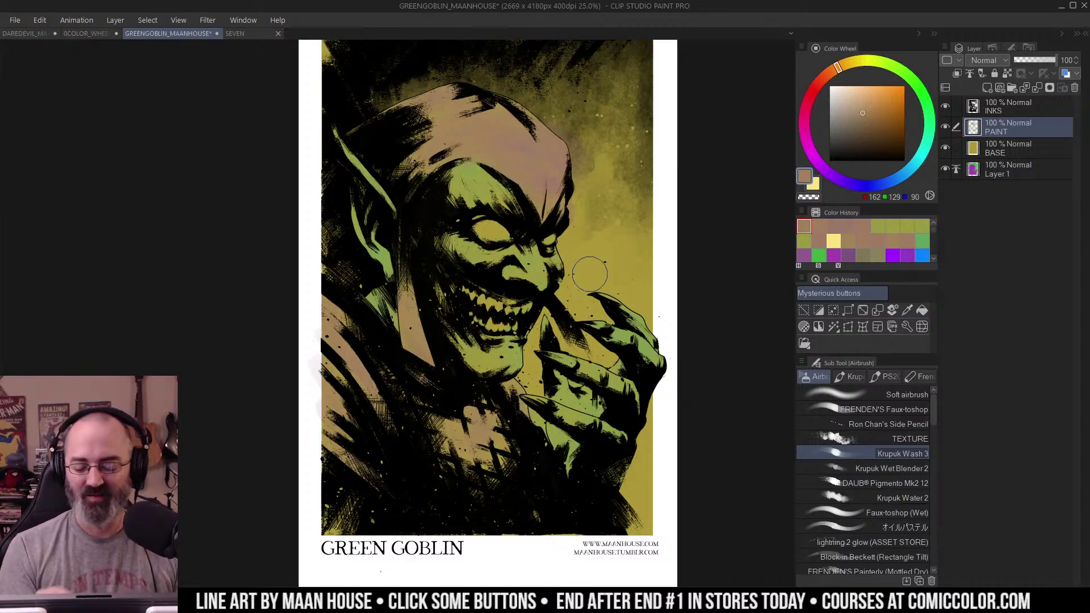
Step: Make Layer 1 active, clear the current selection and lasso both of the goblin's eyes
key("ctrl+space")
left_click(510, 240)
left_click(1000, 169)
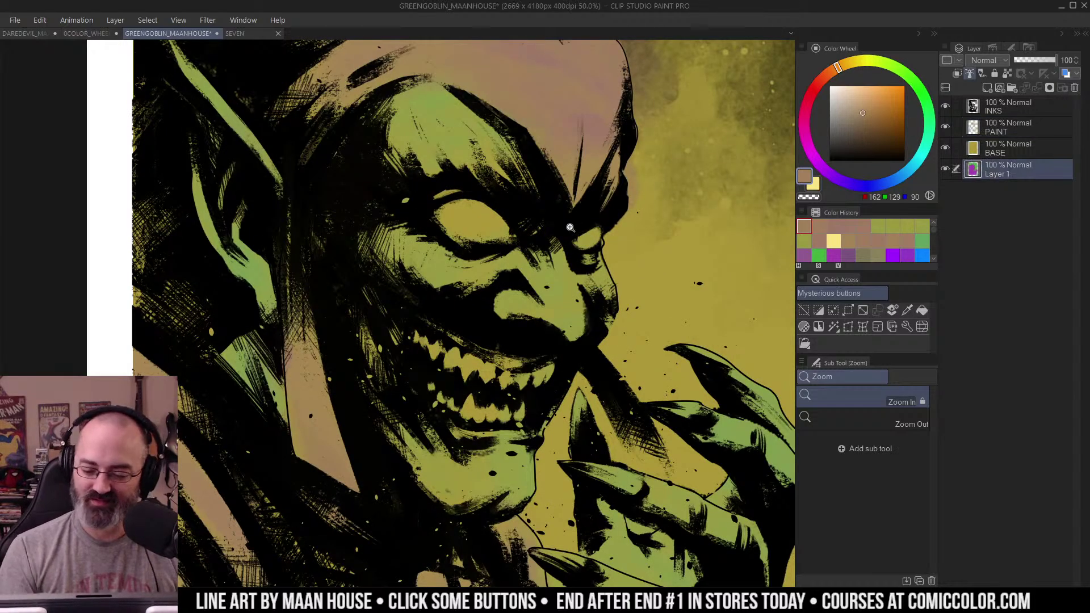
left_click(570, 229)
key("ctrl+d")
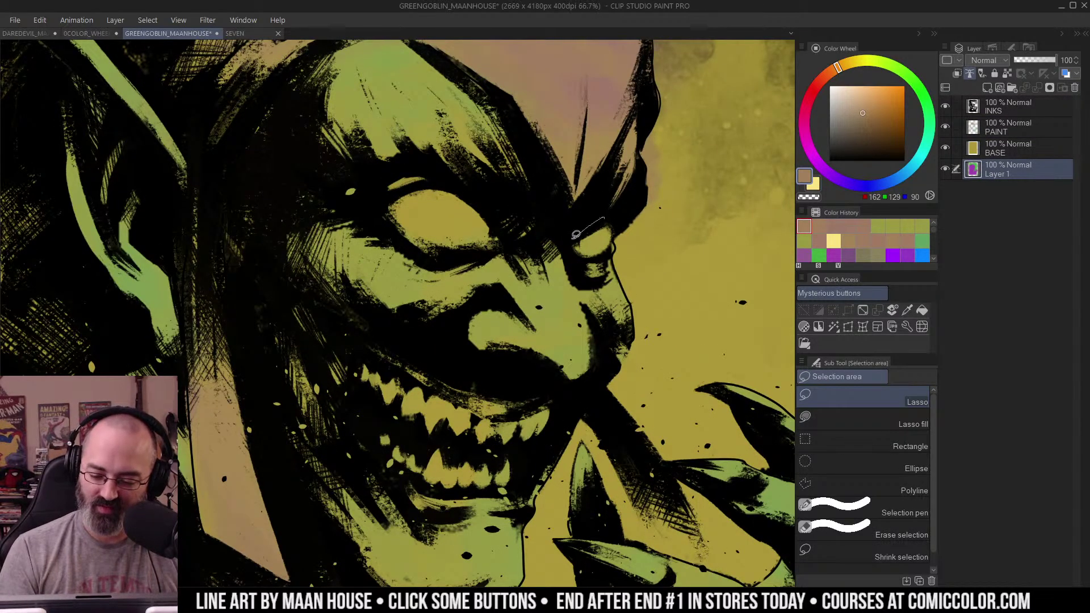
left_click_drag(613, 238, 608, 223)
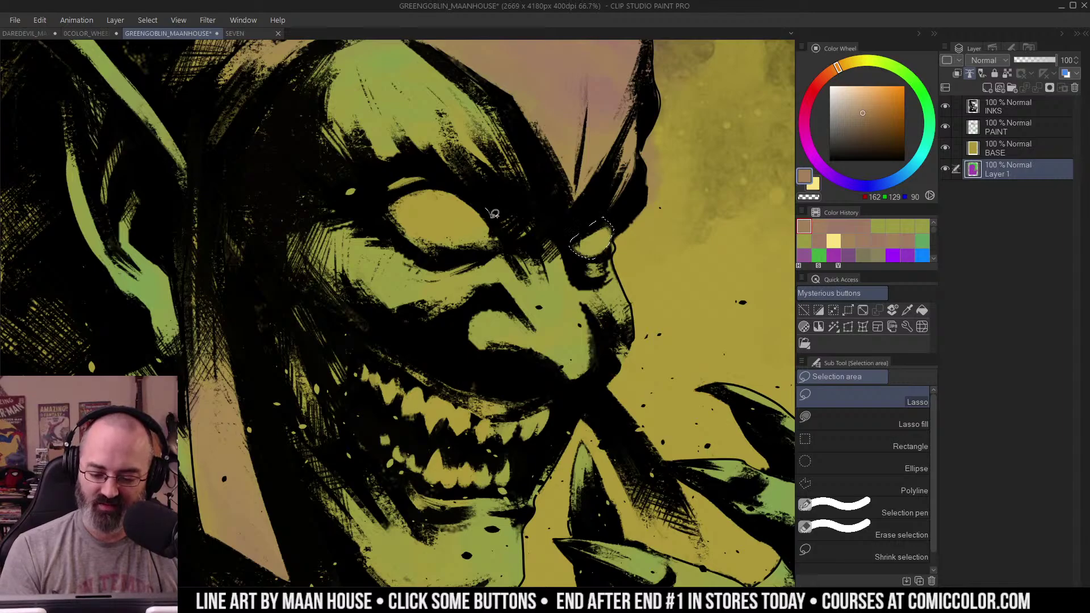
mouse_move(493, 214)
left_mouse_down()
mouse_move(497, 229)
mouse_move(448, 254)
mouse_move(375, 210)
mouse_move(470, 180)
mouse_move(497, 200)
left_mouse_up()
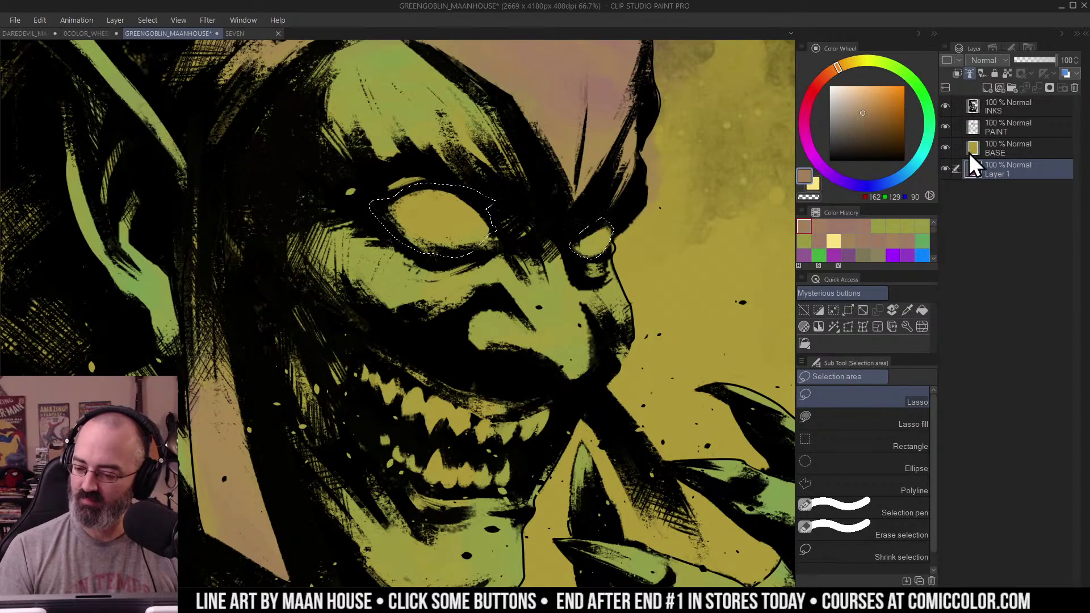
Step: Fill the selected eye areas on Layer 1 with brown (159, 110, 51) and check that layer on its own
left_click(880, 113)
key("g")
left_click(457, 238)
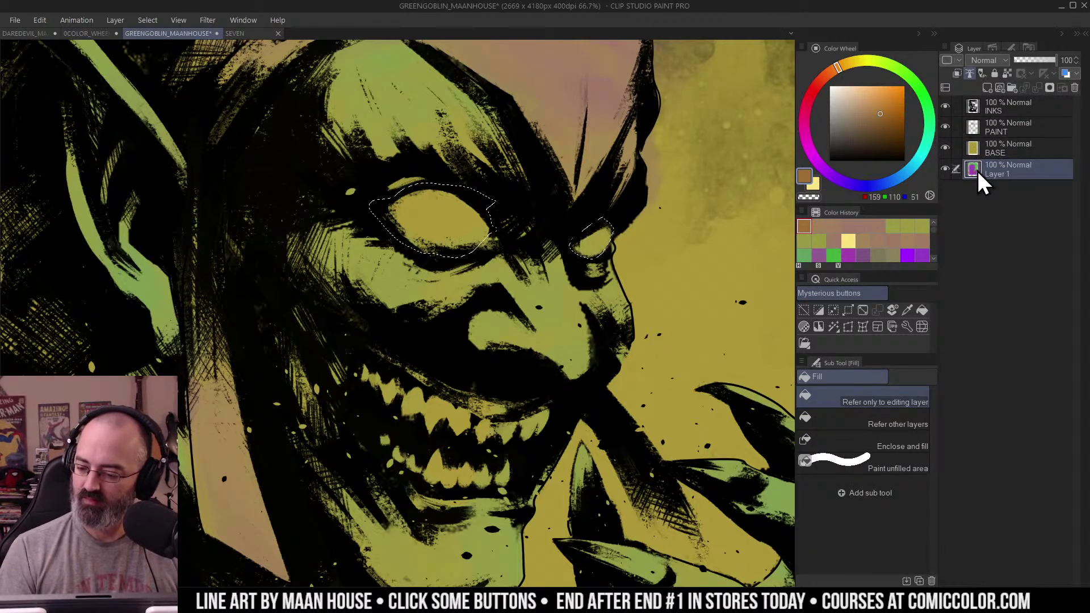
left_click(945, 168, "alt")
left_click(946, 168, "alt")
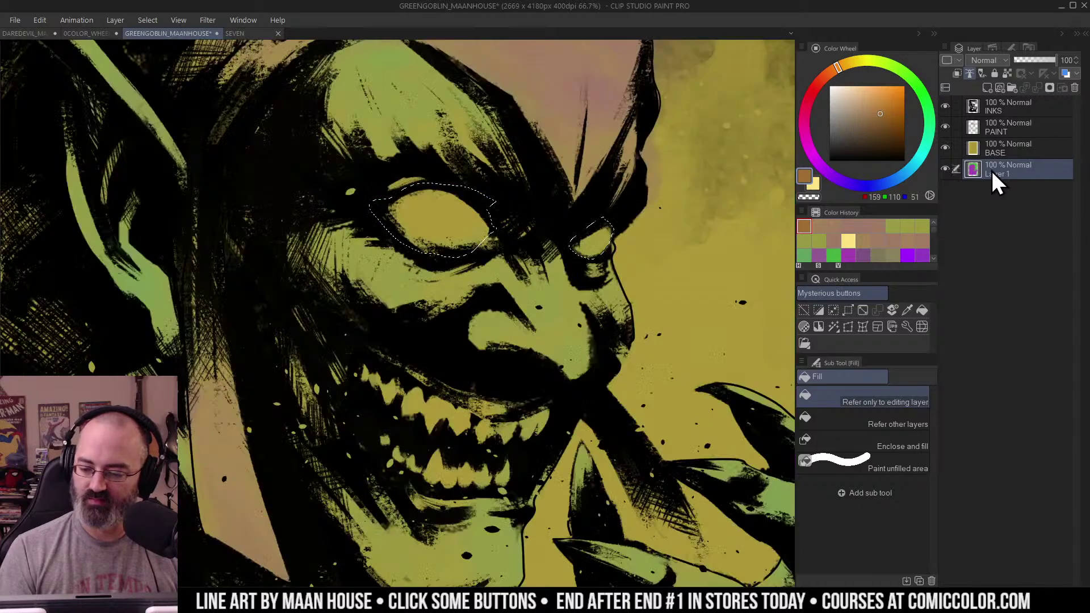
Step: Paint both eyes pale yellow (227, 223, 178) on the PAINT layer with Krupuk Wash 3
left_click(976, 126)
key("b")
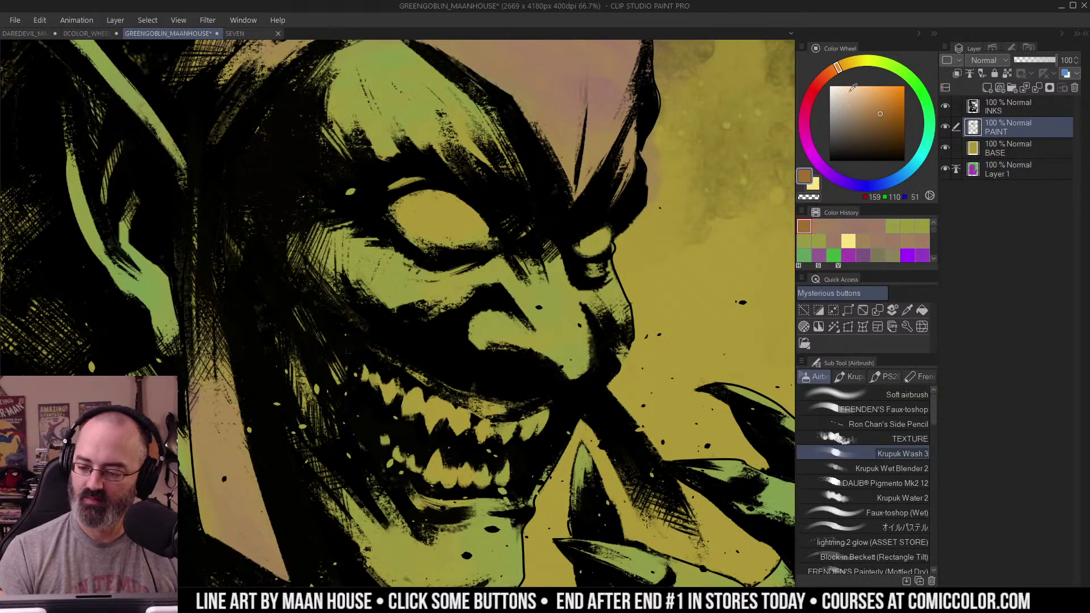
left_click(845, 93)
left_click(861, 61)
left_click(660, 178, "alt")
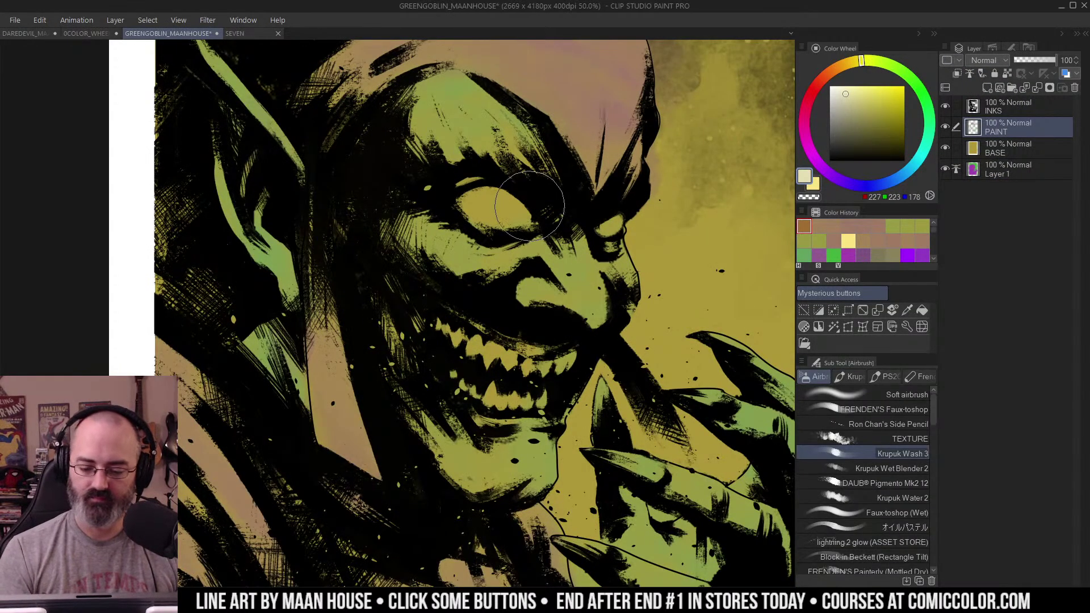
key("alt")
left_click(516, 207)
mouse_move(506, 206)
left_mouse_down()
mouse_move(480, 210)
mouse_move(493, 223)
mouse_move(483, 212)
mouse_move(525, 213)
left_mouse_up()
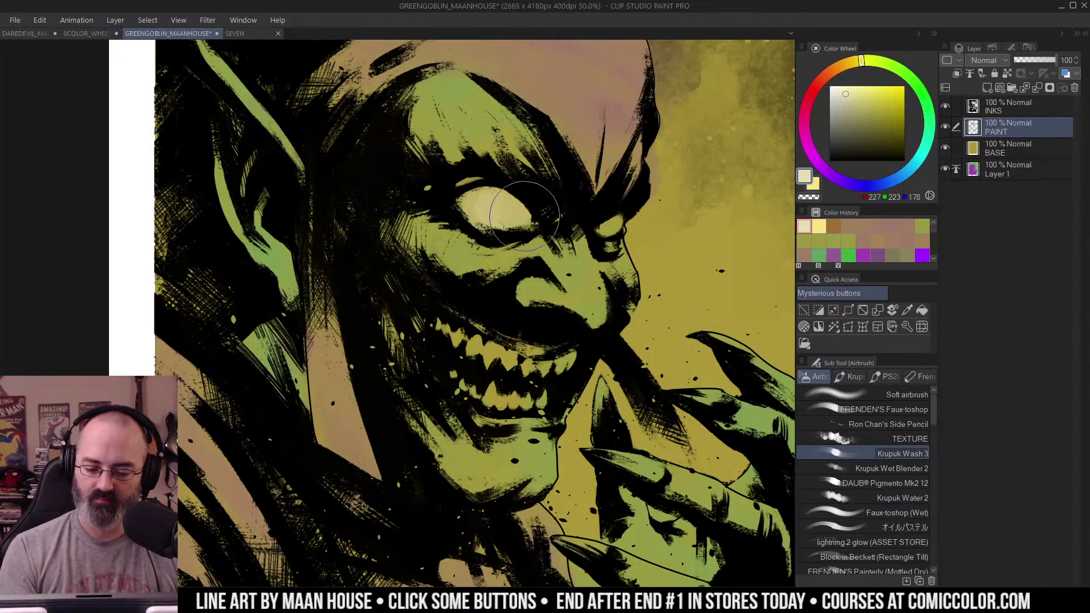
left_click_drag(612, 225, 600, 229)
Step: Examine the painted eyes against the whole illustration at reduced and closer zoom levels
key("ctrl+space")
left_click(634, 196, "alt")
left_click(641, 200, "alt")
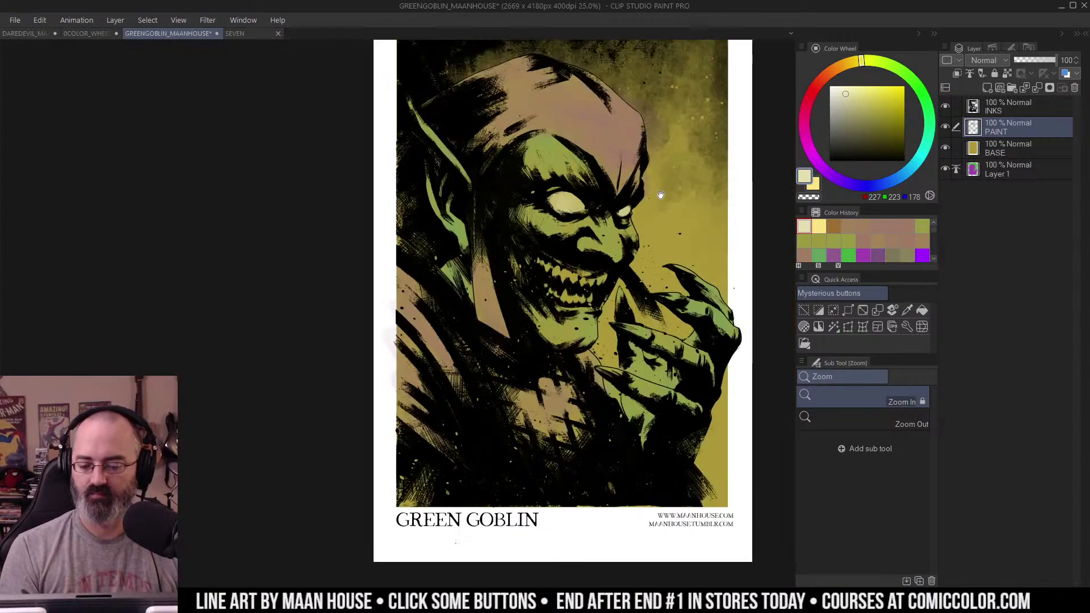
left_click_drag(674, 183, 628, 213)
left_click(597, 257, "ctrl")
key("/")
scroll(653, 238, "down", 3)
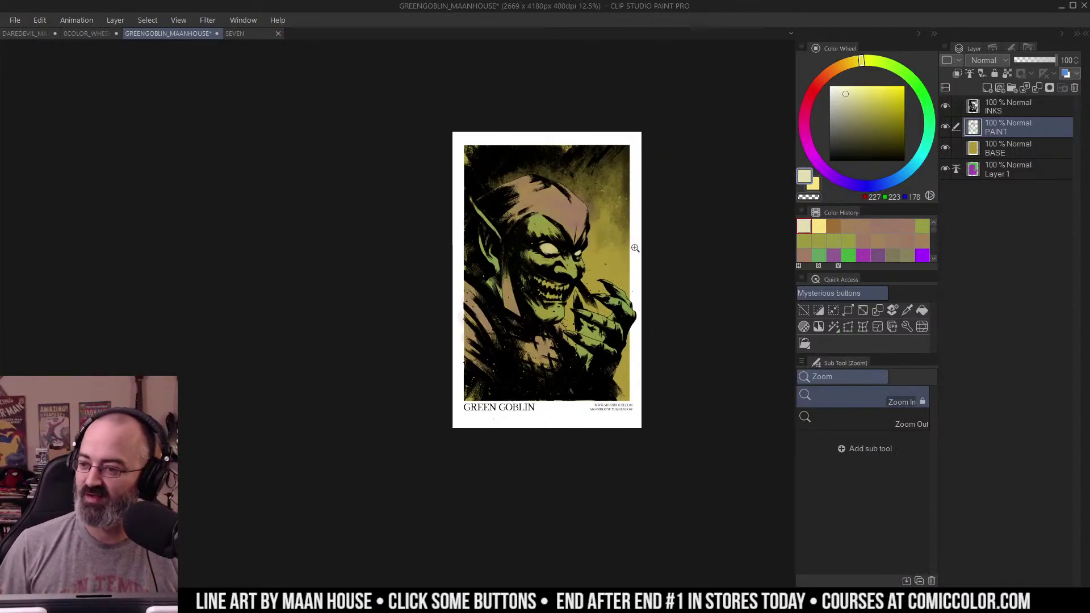
scroll(623, 189, "up", 2)
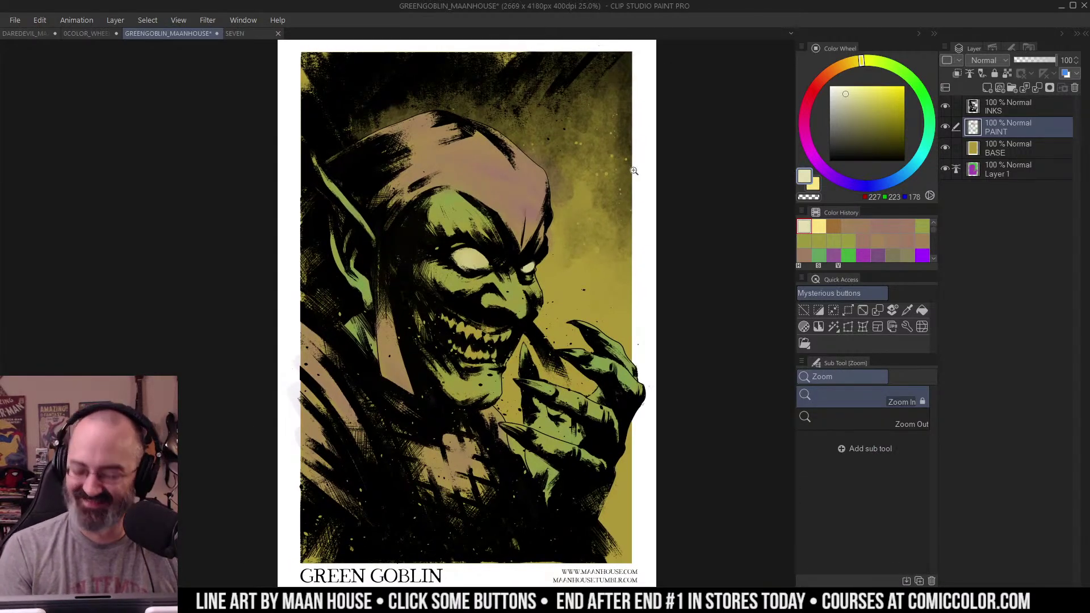
Step: Auto-select the background around the goblin using the reference layer and hide the selection outline
mouse_move(606, 226)
left_mouse_down()
mouse_move(614, 196)
mouse_move(623, 226)
left_mouse_up()
key("w")
left_click(613, 204)
key("/")
scroll(619, 227, "down", 2)
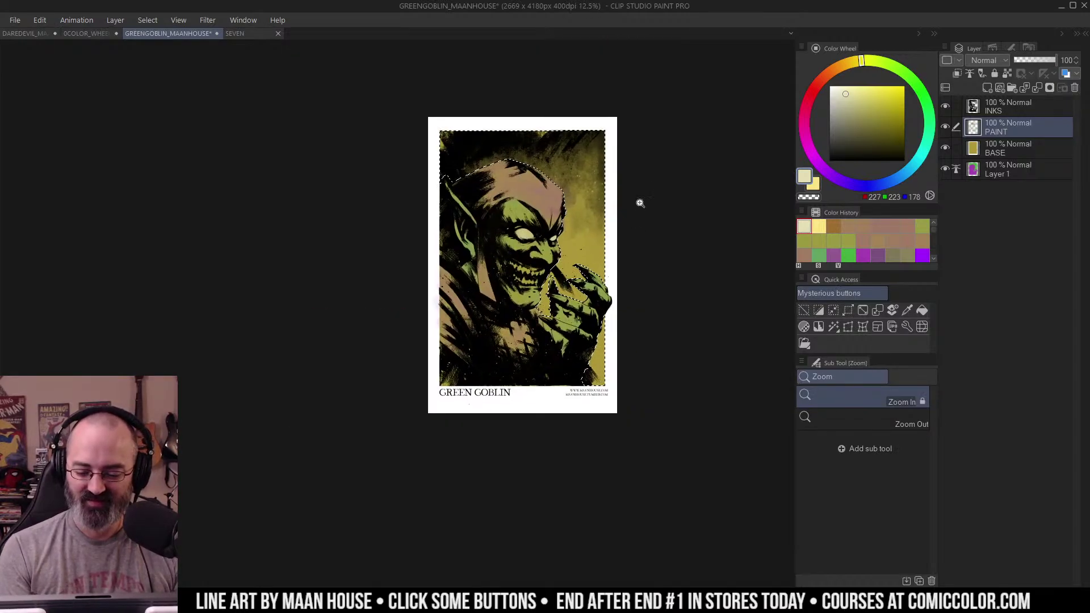
key("ctrl+d")
Step: Brush golden orange (229, 167, 46) over the selected background beside the goblin with the TEXTURE airbrush
key("b")
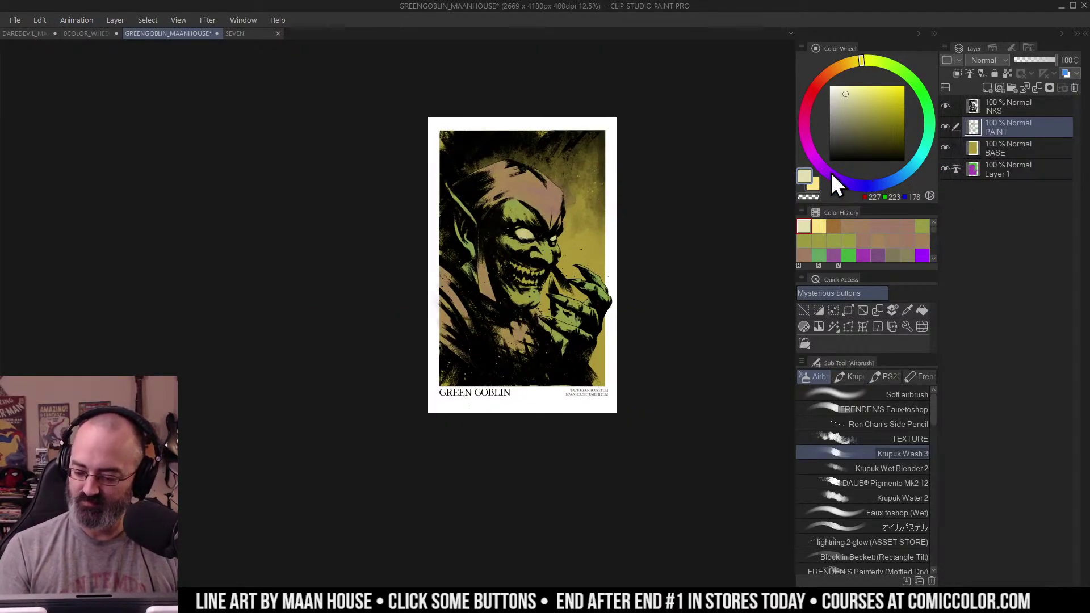
left_click(590, 238, "alt")
left_click(889, 94)
left_click_drag(857, 64, 846, 65)
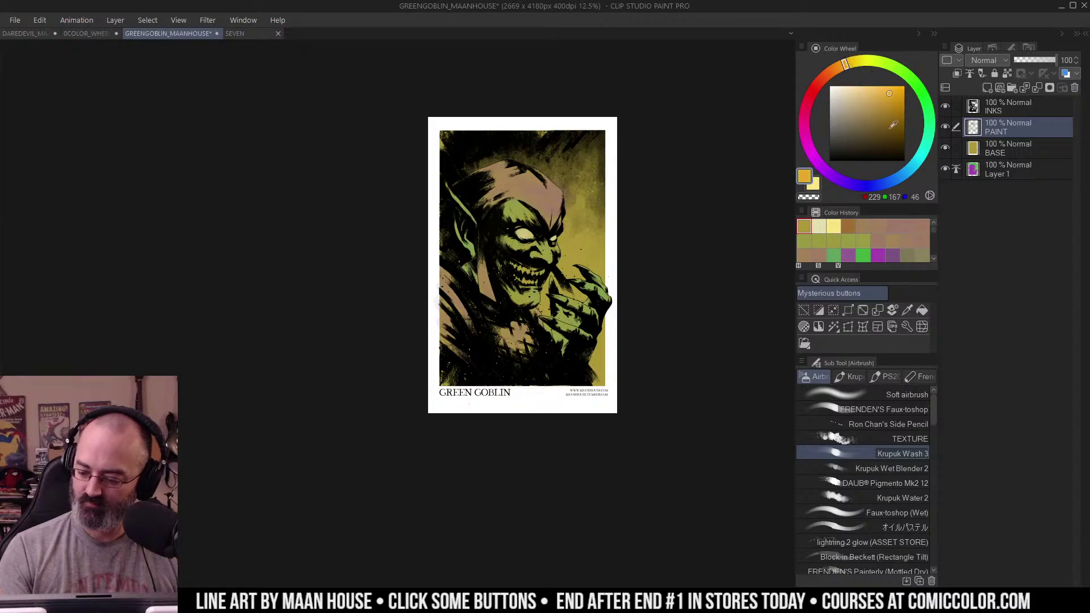
left_click(908, 440)
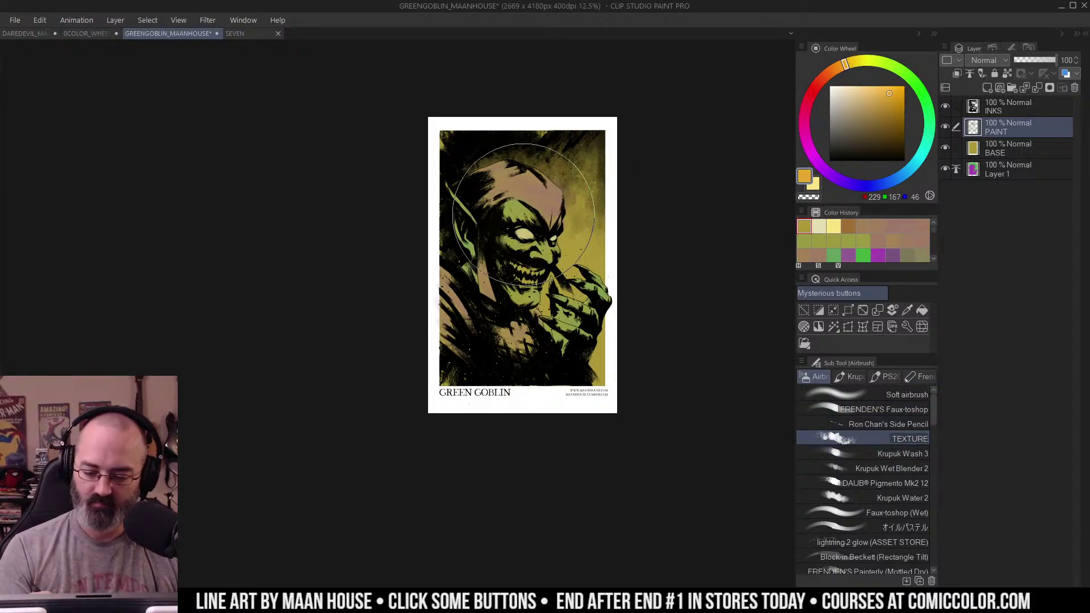
mouse_move(524, 215)
left_mouse_down()
mouse_move(531, 250)
mouse_move(599, 188)
mouse_move(567, 296)
mouse_move(591, 255)
mouse_move(582, 323)
mouse_move(625, 295)
left_mouse_up()
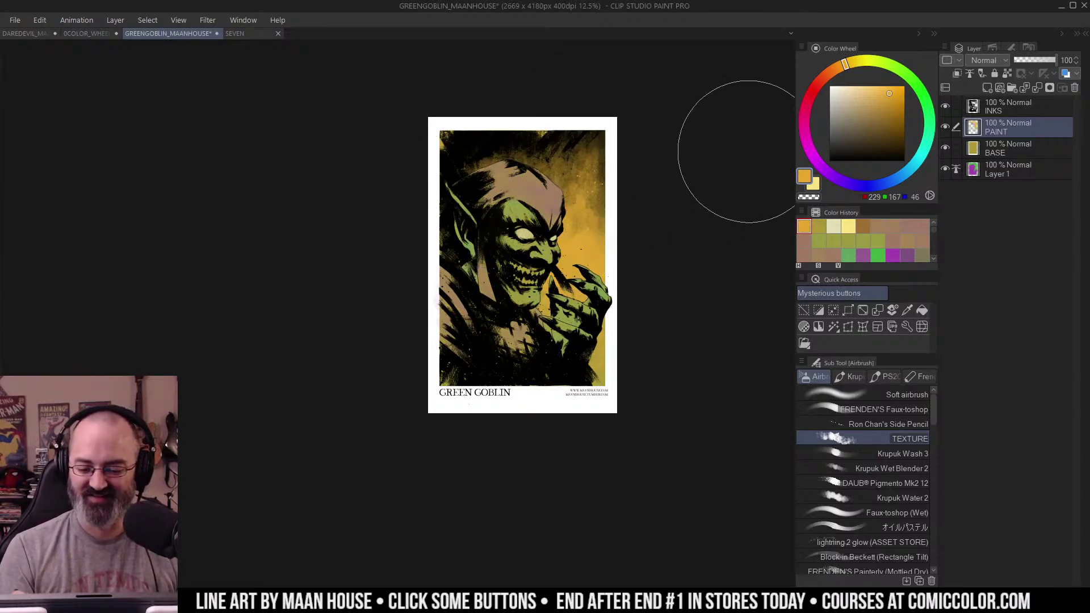
Step: Change the paint colour to red-orange (229, 106, 46) and texture the upper background behind the goblin's head
left_click_drag(663, 173, 677, 197)
left_click(828, 78)
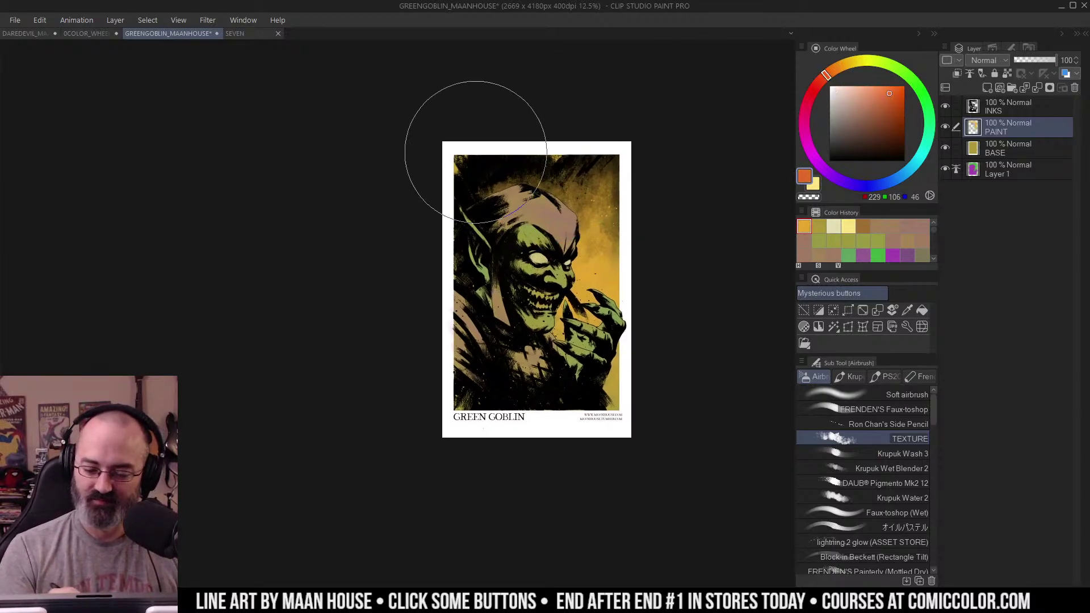
left_click_drag(476, 152, 484, 160)
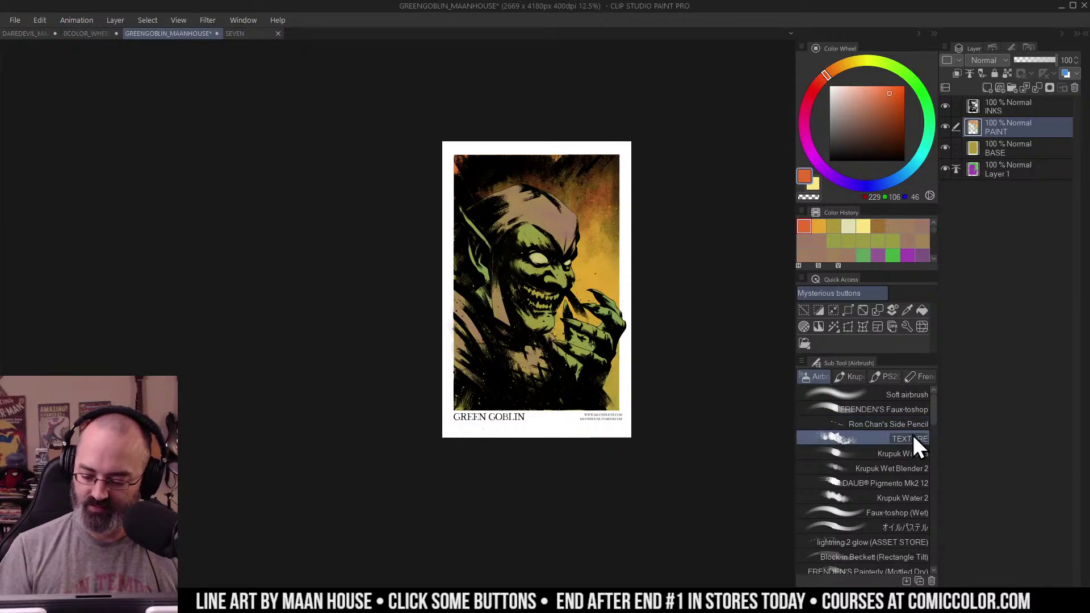
Step: Wash red-orange into the upper background with an enlarged Krupuk Wash 3 brush and sample golden orange (217, 162, 46) from it
left_click(909, 454)
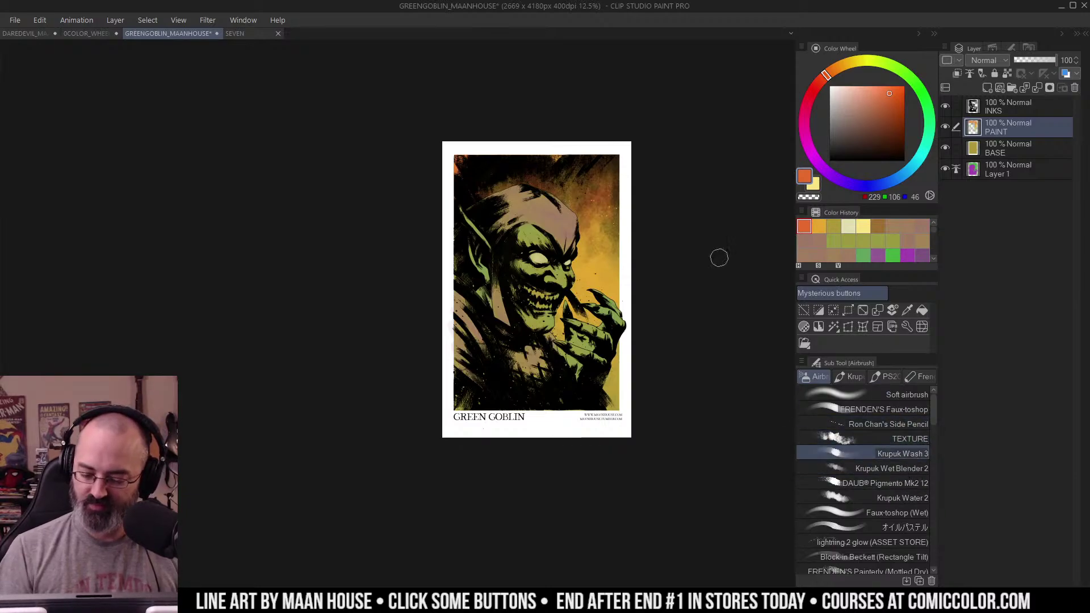
mouse_move(508, 205)
left_mouse_down()
mouse_move(569, 198)
mouse_move(593, 216)
mouse_move(569, 271)
mouse_move(588, 228)
mouse_move(568, 244)
mouse_move(582, 244)
left_mouse_up()
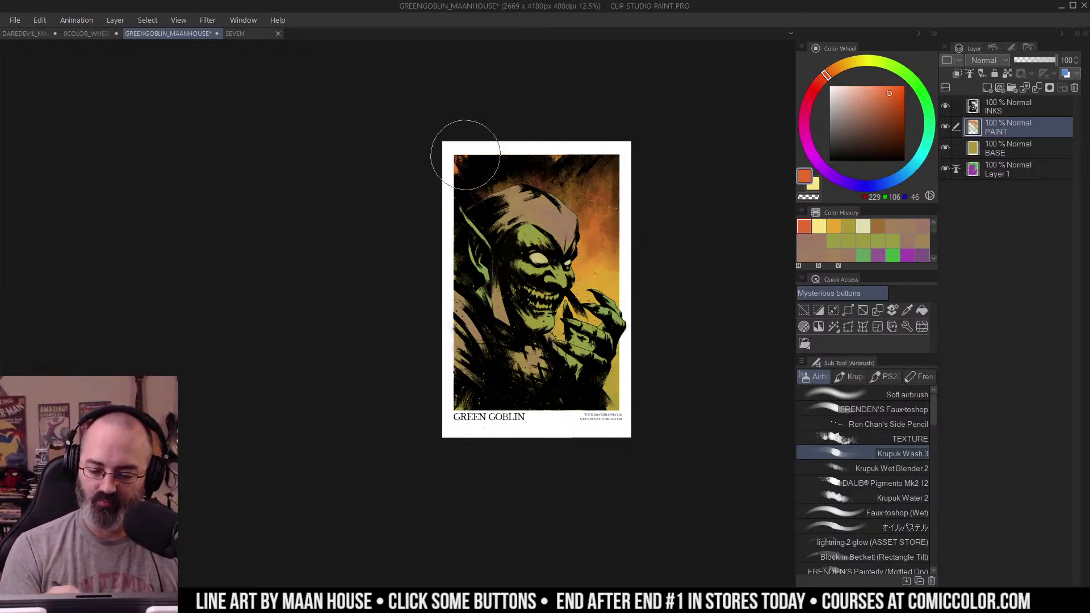
left_click_drag(612, 245, 601, 271)
left_click(602, 272, "alt")
Step: Sample burnt orange (202, 116, 41) from the background and brush it across the area above and beside the head
key("slash")
left_click(624, 254, "alt")
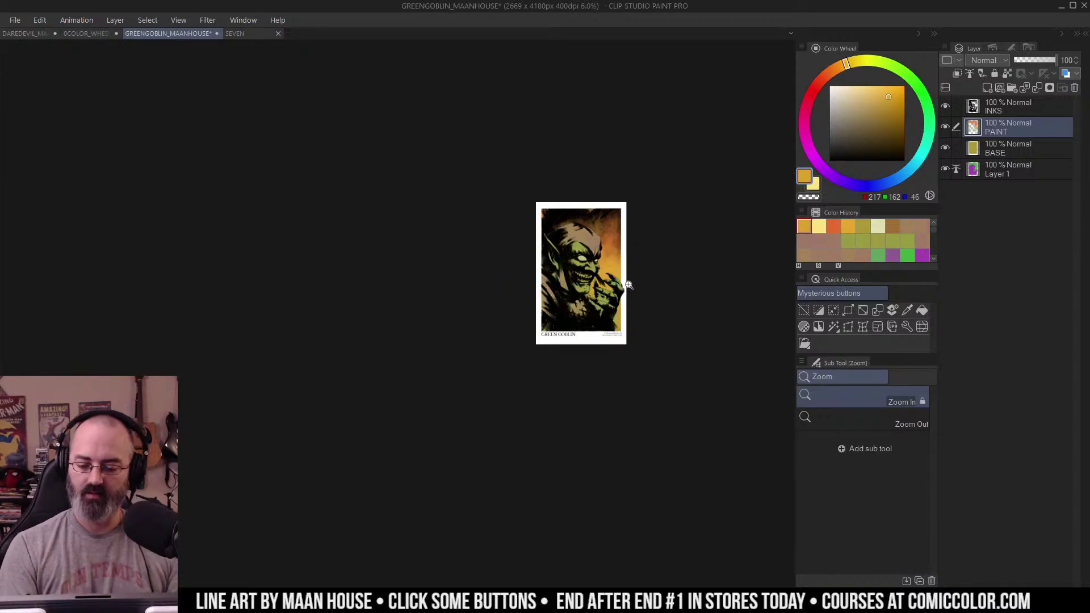
left_click(620, 286)
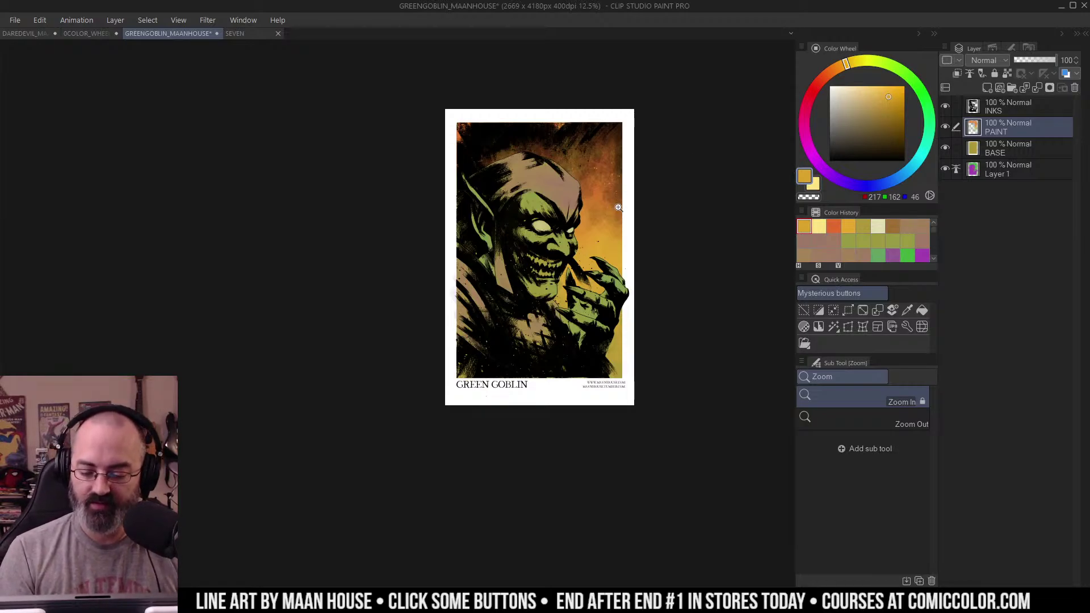
left_click(592, 218)
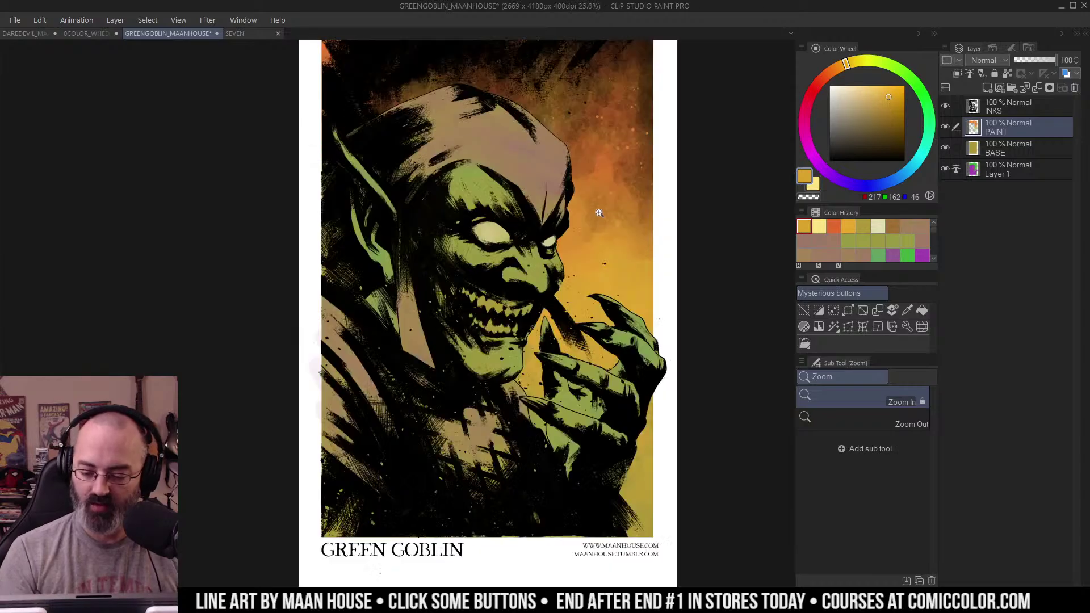
key("b")
left_click(603, 164, "alt")
left_click_drag(602, 110, 592, 179)
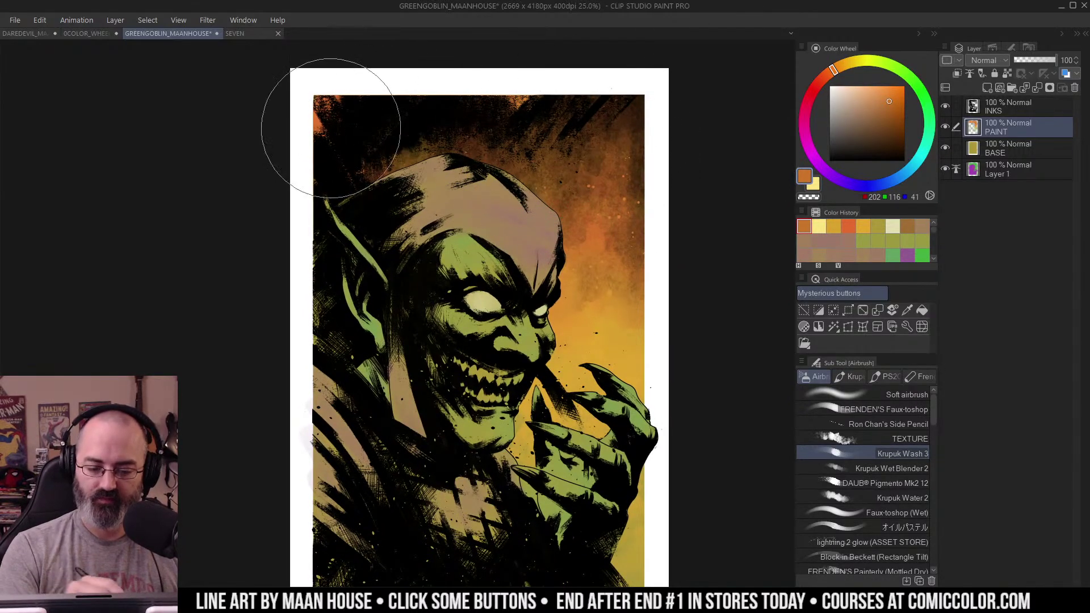
Step: Sample dark brown (126, 77, 26) from the background and brush it along the background's upper edge above the head
left_click(544, 156, "alt")
left_click_drag(492, 108, 513, 97)
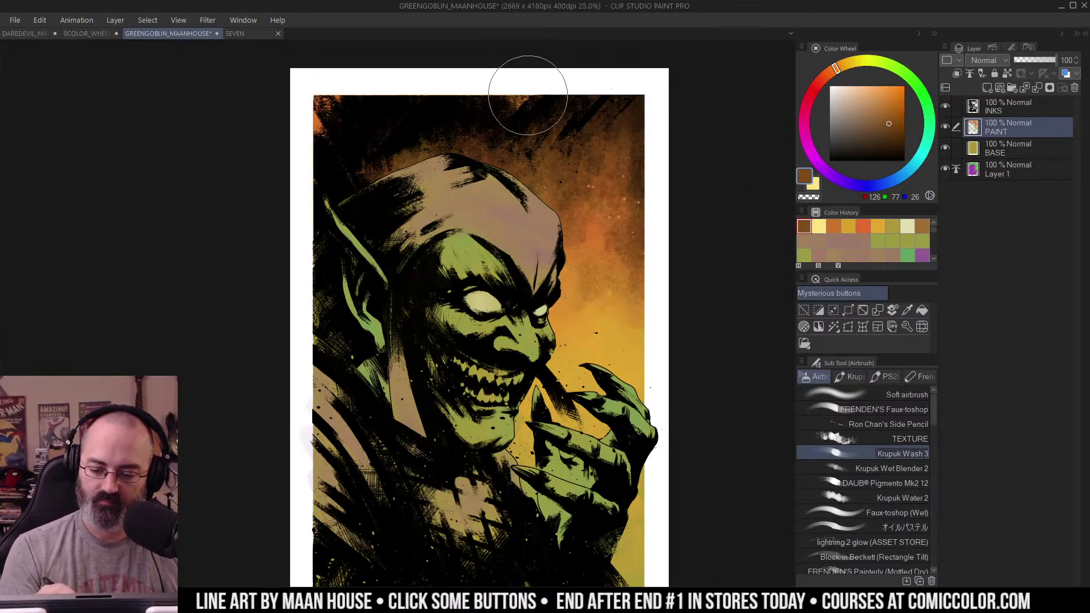
key("ctrl+space")
left_click(580, 177, "alt")
left_click_drag(653, 194, 638, 175)
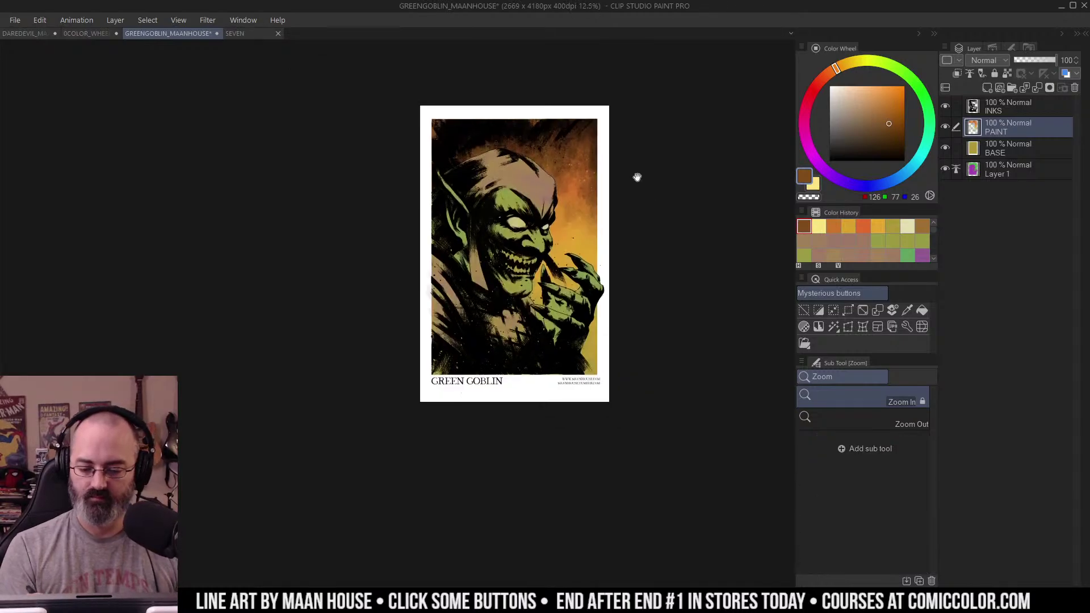
left_click(594, 208, "ctrl")
left_click(586, 272, "alt")
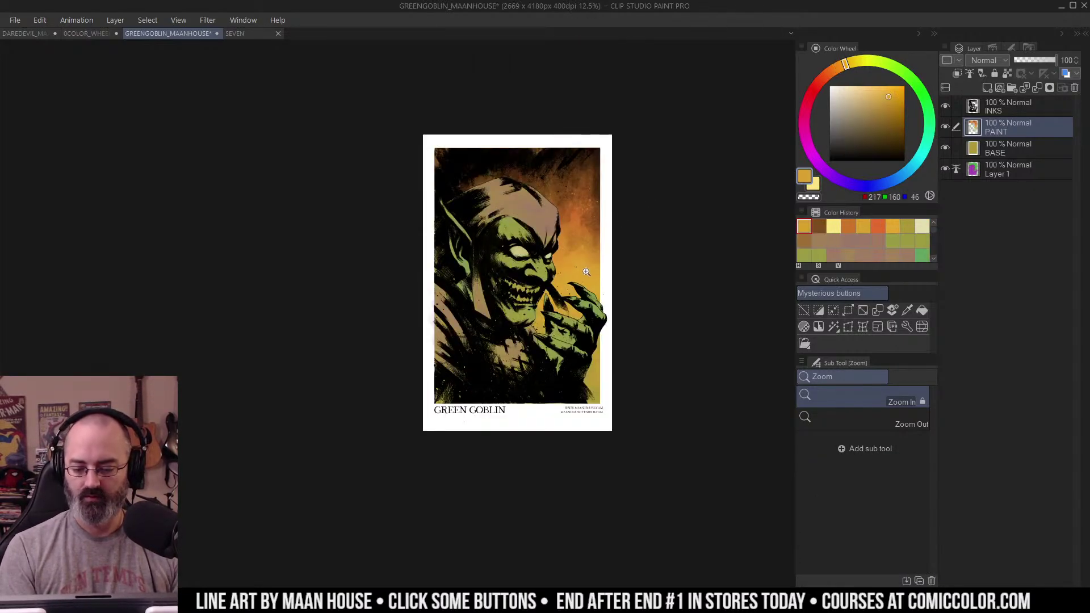
left_click(580, 242, "ctrl")
left_click(616, 227, "ctrl")
left_click_drag(618, 218, 624, 249)
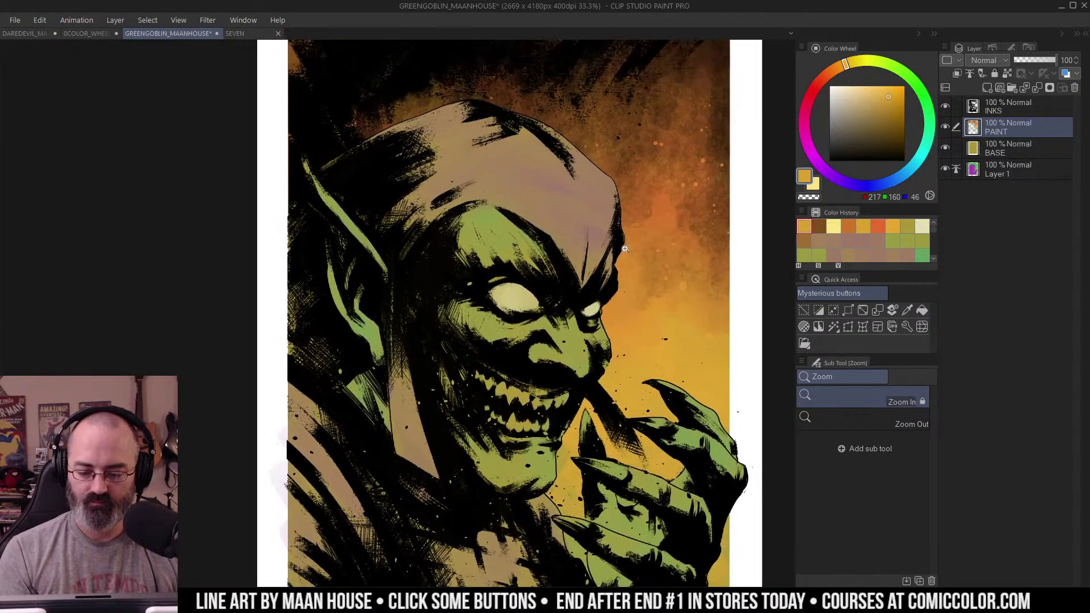
Step: Brush sampled cowl brown (157, 119, 105) over the forehead and select the cowl region with its selection border hidden
left_click(557, 203, "alt")
mouse_move(588, 156)
left_mouse_down()
mouse_move(578, 209)
mouse_move(554, 186)
mouse_move(507, 190)
mouse_move(592, 244)
mouse_move(554, 198)
left_mouse_up()
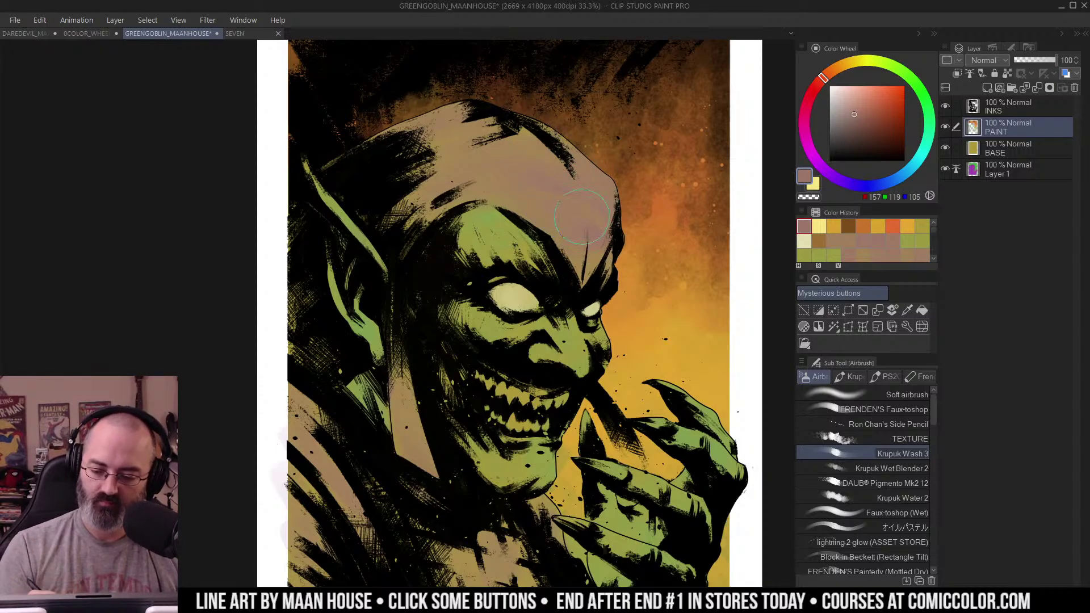
key("w")
left_click(595, 200)
key("ctrl+h")
key("b")
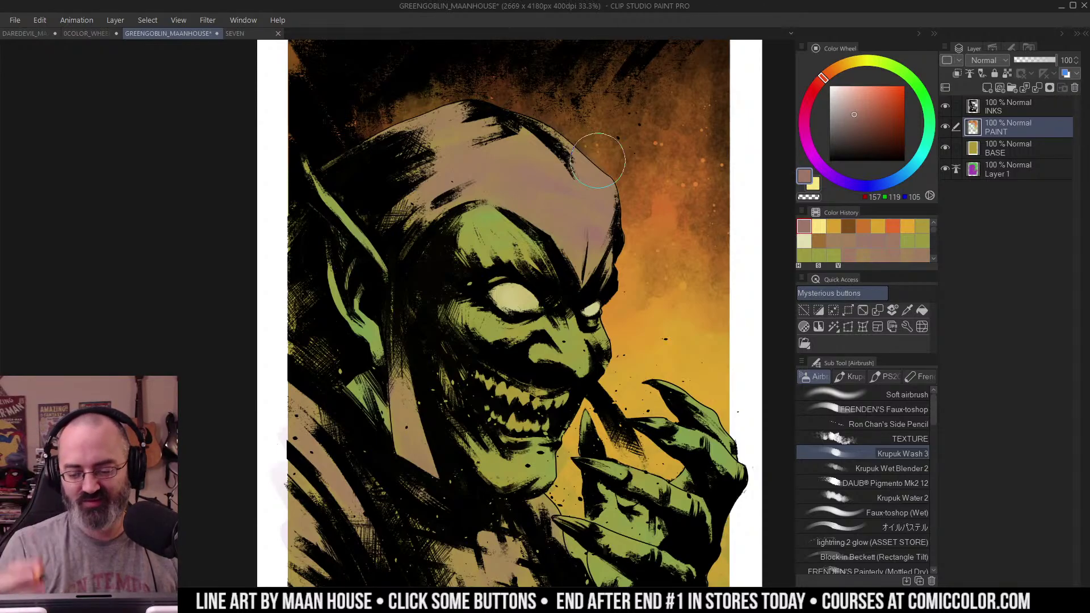
Step: Sample a slightly warmer brown (158, 120, 103) from the cowl and brush it across the cowl's crown
left_click(545, 169, "alt")
mouse_move(545, 170)
left_mouse_down()
mouse_move(541, 113)
mouse_move(524, 152)
mouse_move(520, 136)
mouse_move(505, 136)
left_mouse_up()
key("[")
key("[")
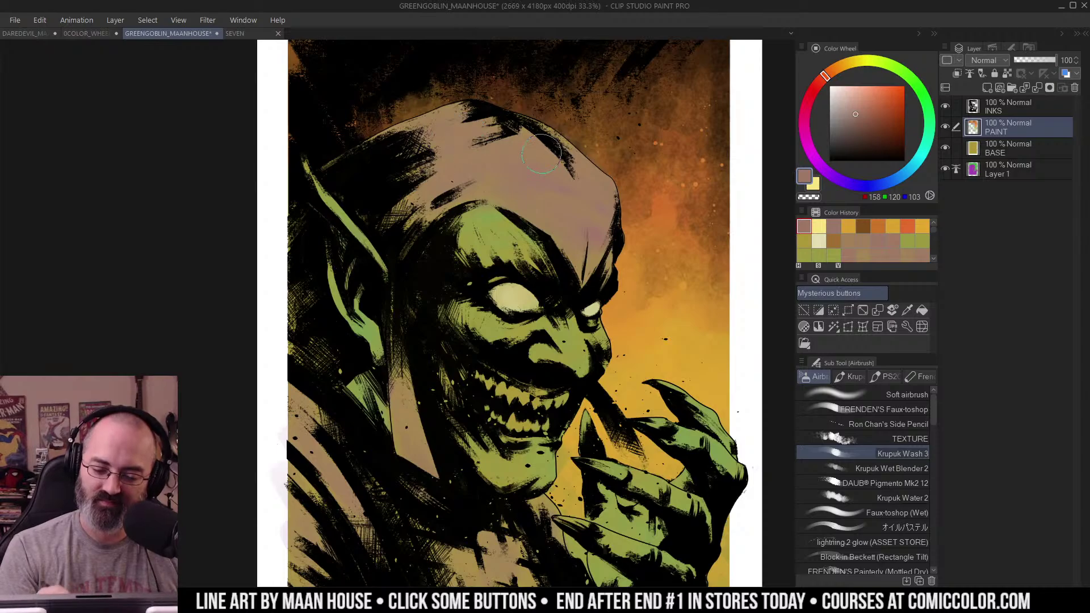
key("ctrl+space")
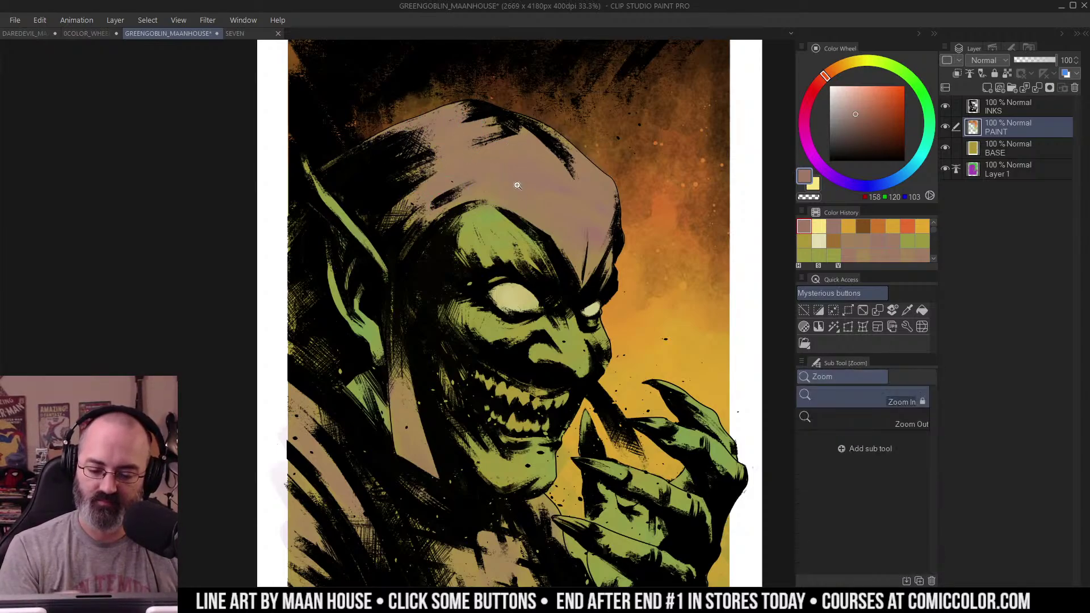
scroll(517, 185, "down", 1)
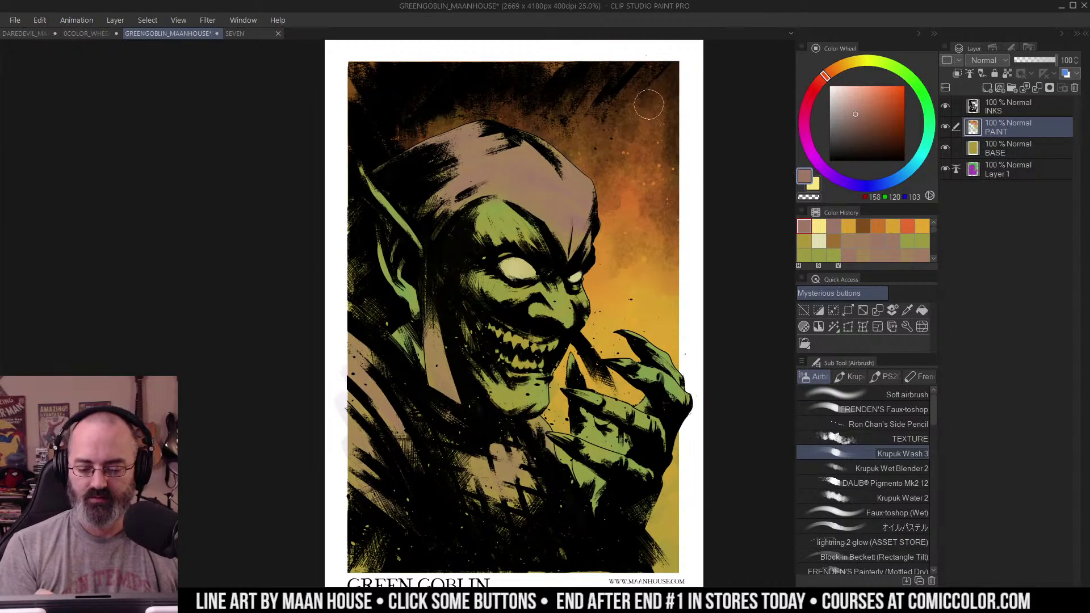
key("ctrl+space")
scroll(645, 201, "down", 2)
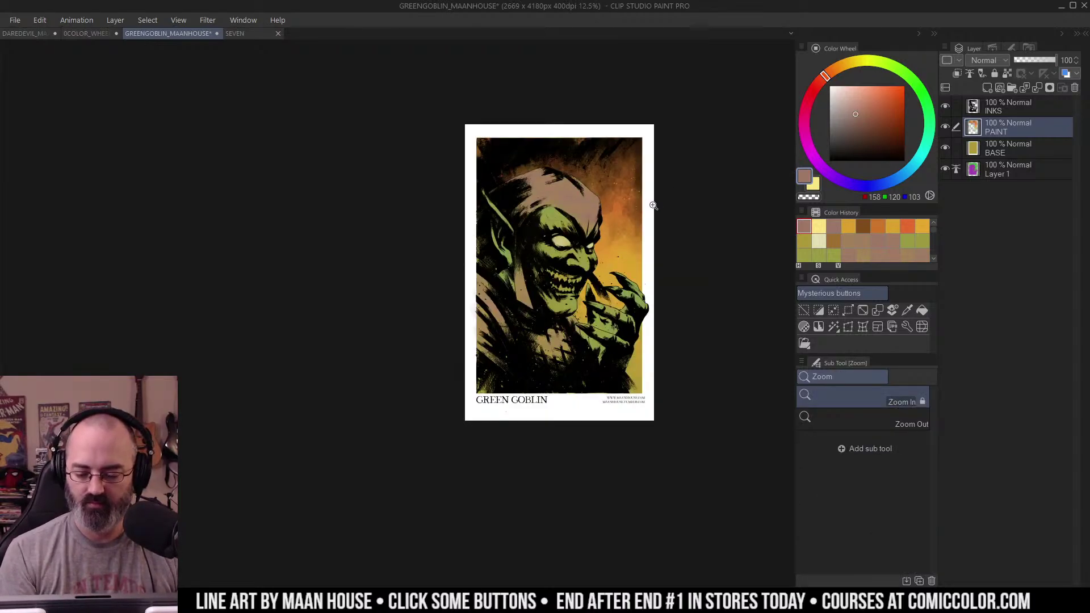
scroll(653, 205, "up", 2)
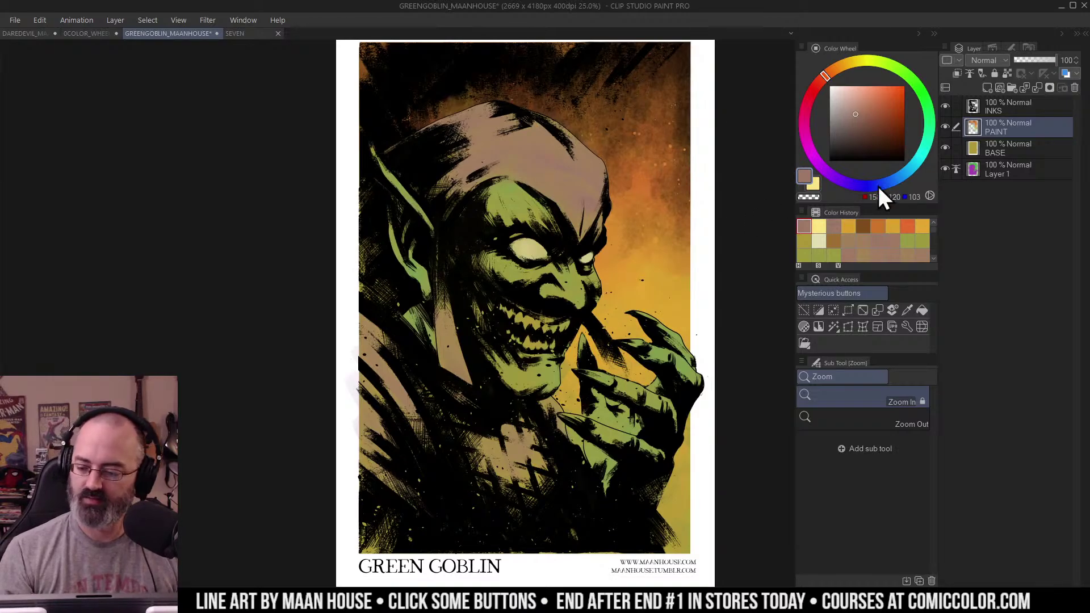
Step: Add a Hard light layer named HL and shade the crown of the cowl with dark brown (101, 76, 56)
key("F1")
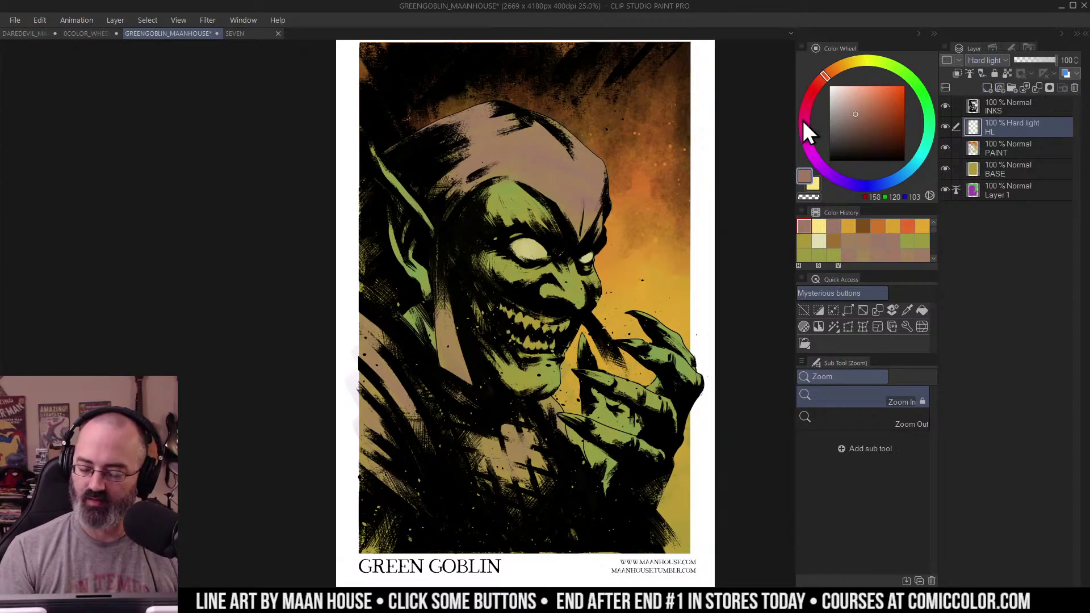
left_click(534, 158, "alt")
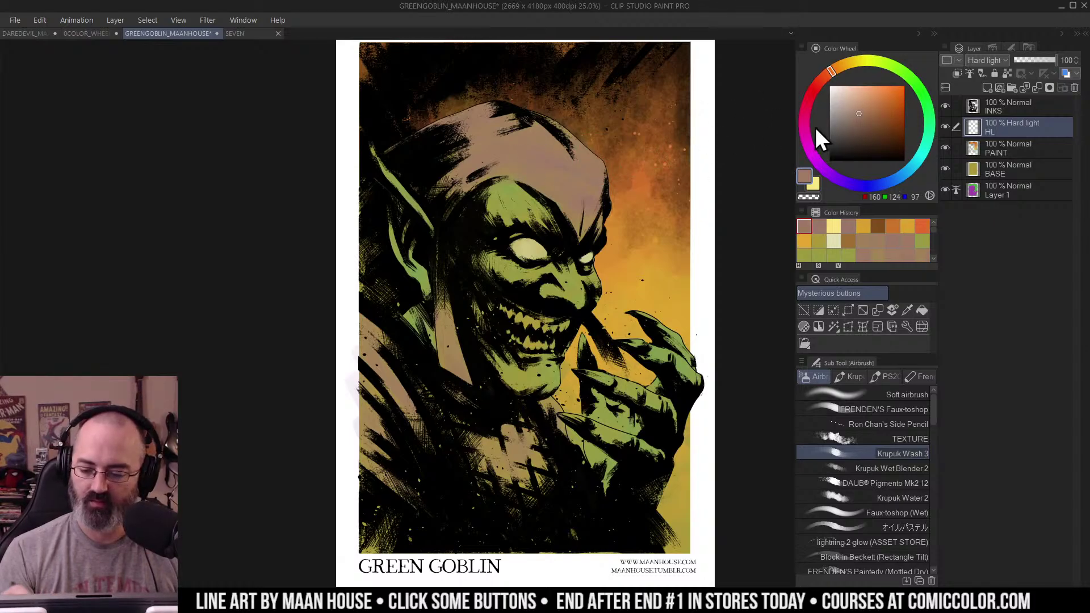
left_click(861, 129)
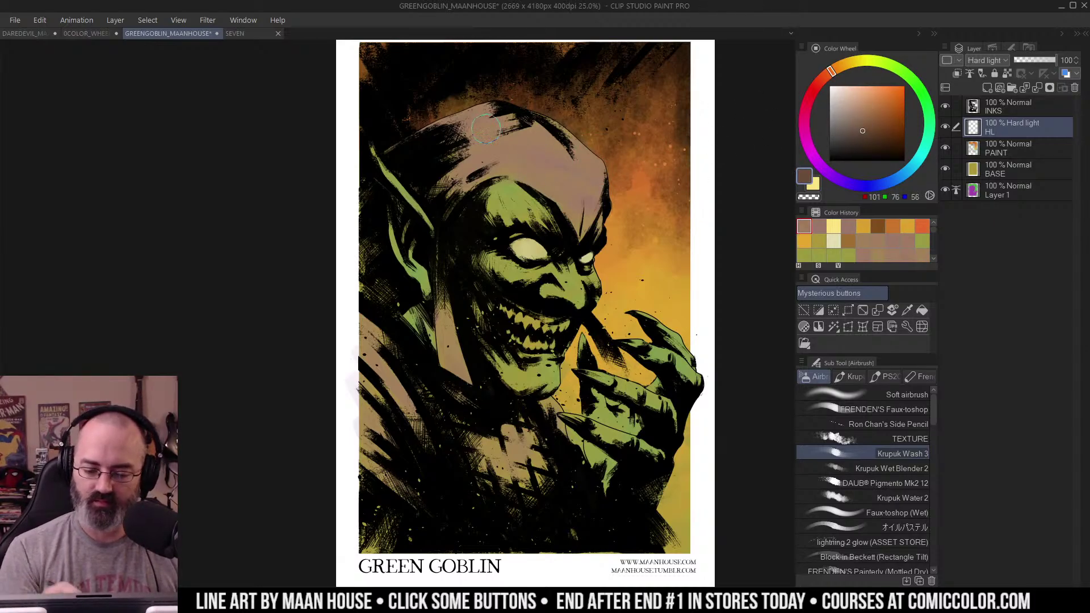
left_click_drag(474, 115, 436, 150)
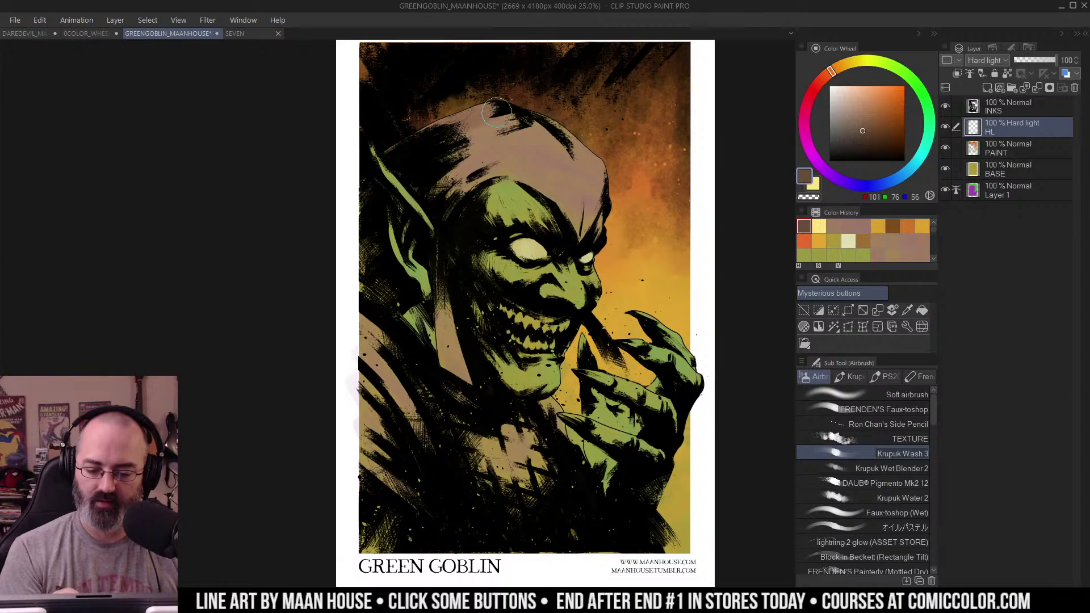
mouse_move(497, 111)
left_mouse_down()
mouse_move(472, 142)
mouse_move(490, 166)
mouse_move(425, 196)
mouse_move(474, 168)
mouse_move(476, 135)
mouse_move(458, 137)
mouse_move(478, 131)
mouse_move(470, 179)
mouse_move(484, 184)
mouse_move(452, 213)
mouse_move(489, 188)
mouse_move(477, 207)
mouse_move(468, 150)
left_mouse_up()
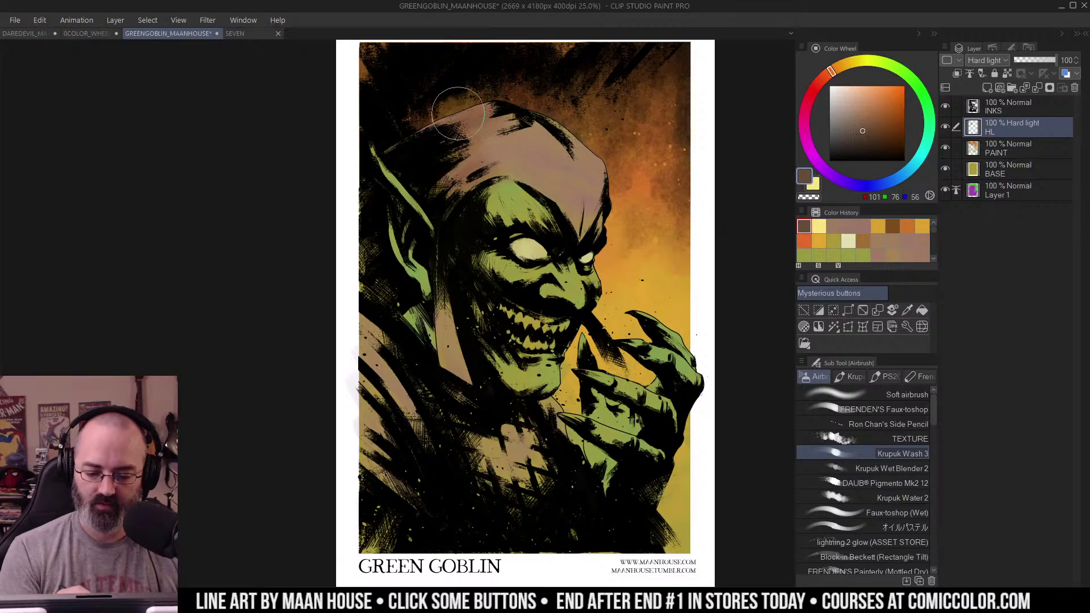
mouse_move(535, 98)
left_mouse_down()
mouse_move(599, 156)
mouse_move(594, 142)
left_mouse_up()
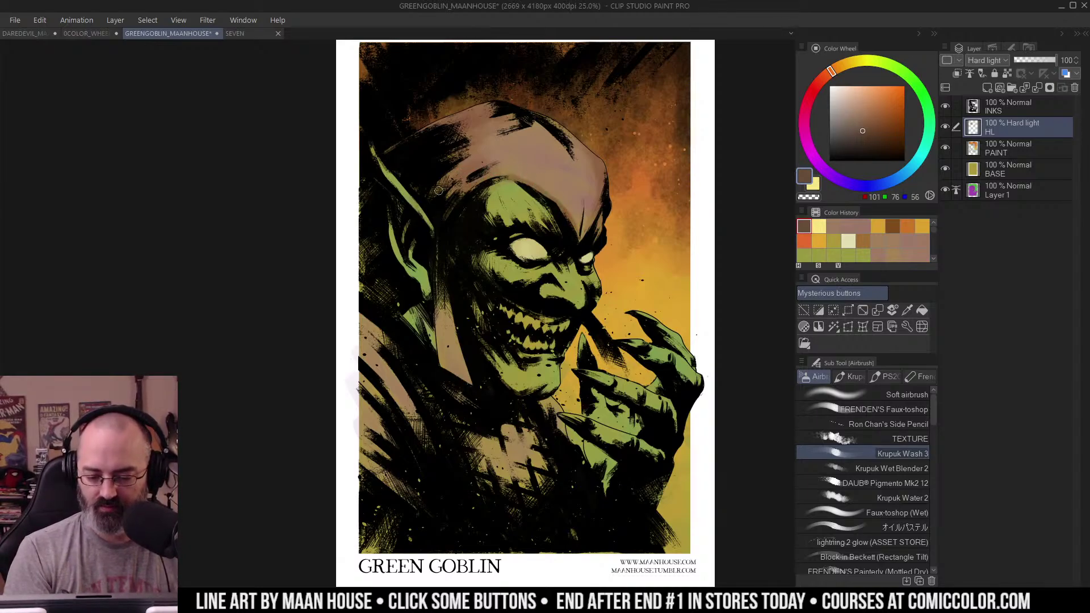
Step: Brush dark brown shading onto the cowl flap beside the goblin's cheek on the HL layer
left_click(564, 171, "ctrl+alt")
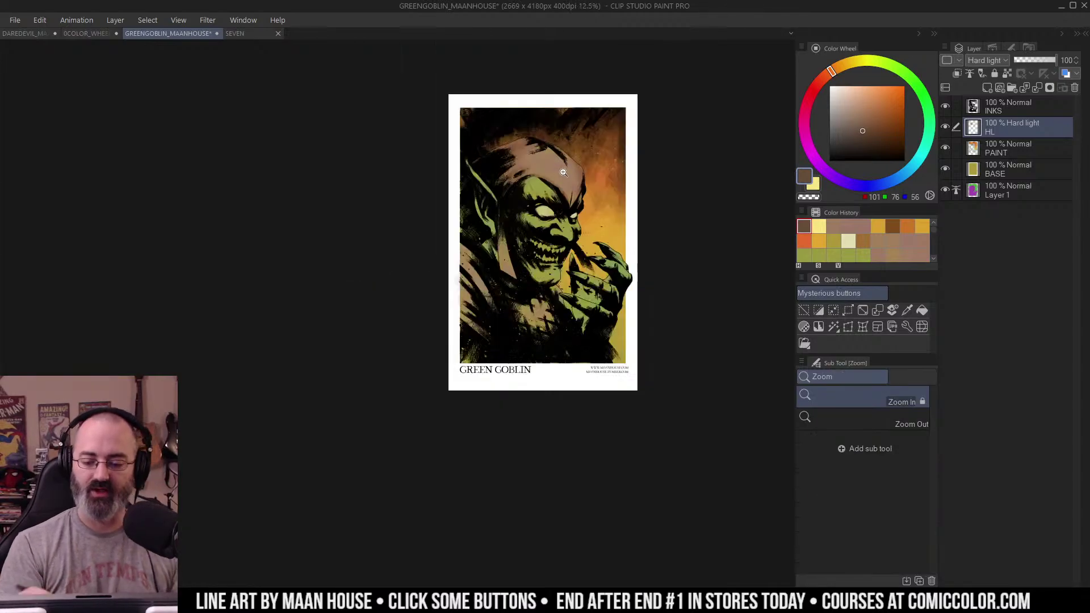
left_click(567, 213, "ctrl")
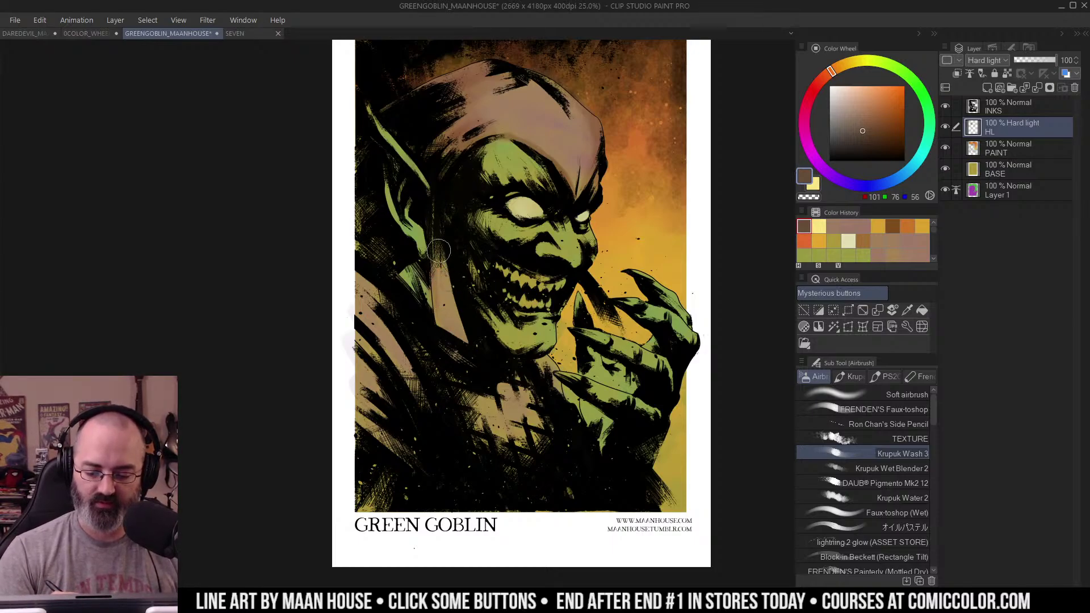
mouse_move(440, 237)
left_mouse_down()
mouse_move(435, 298)
mouse_move(437, 287)
left_mouse_up()
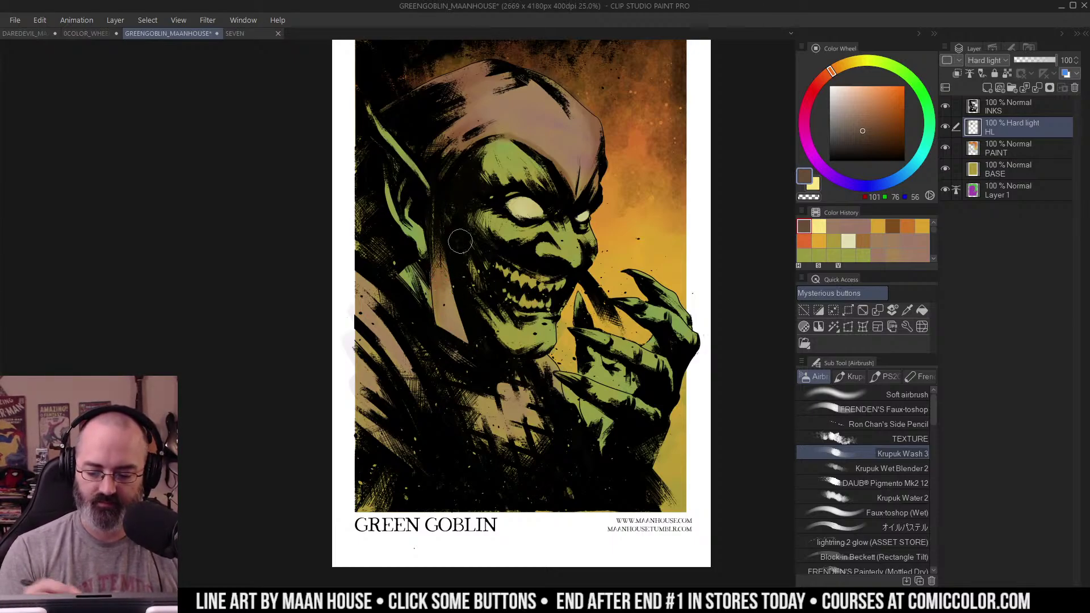
left_click_drag(585, 238, 620, 207)
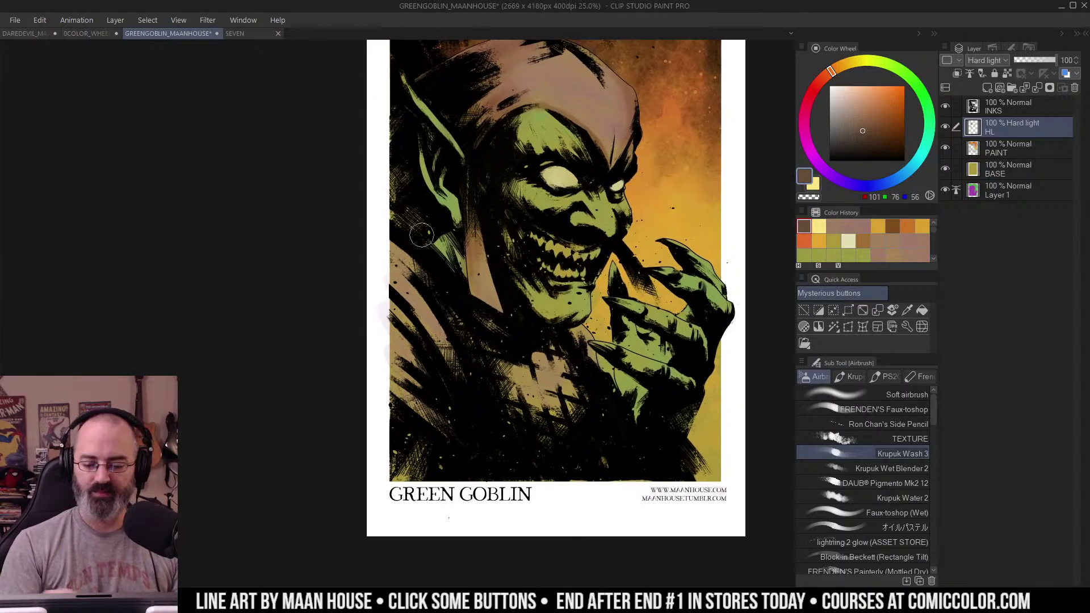
Step: Auto-select the area below the ear, hide the selection border and shade the shoulder folds on the HL layer
key("w")
left_click(452, 214)
key("ctrl+h")
key("b")
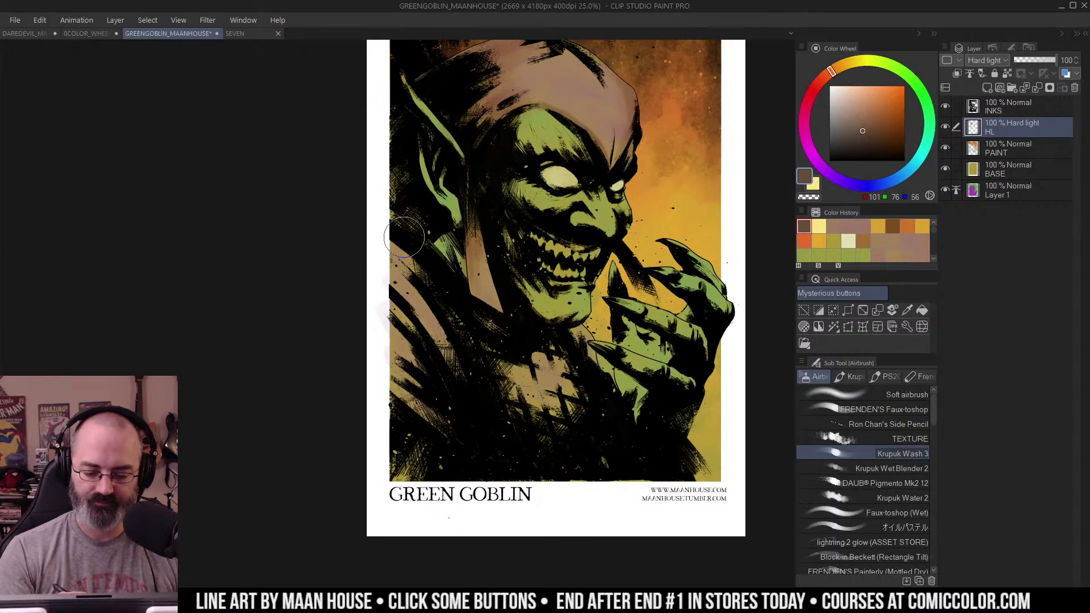
left_click_drag(418, 283, 447, 267)
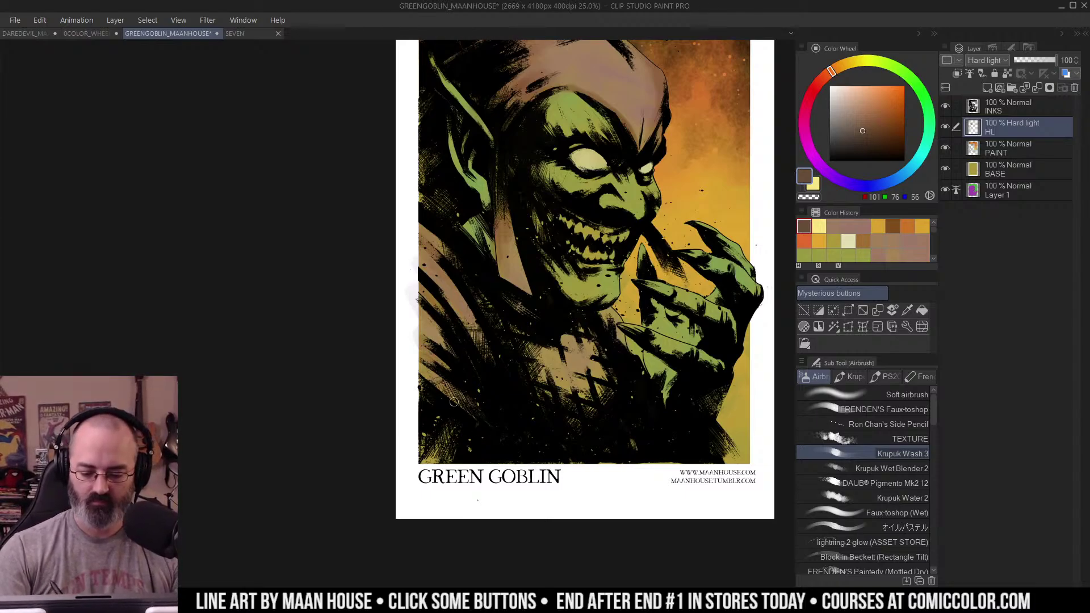
Step: Sample tan (162, 127, 93) from the cowl and brush it over the chest patch on the HL layer
left_click_drag(600, 282, 595, 265)
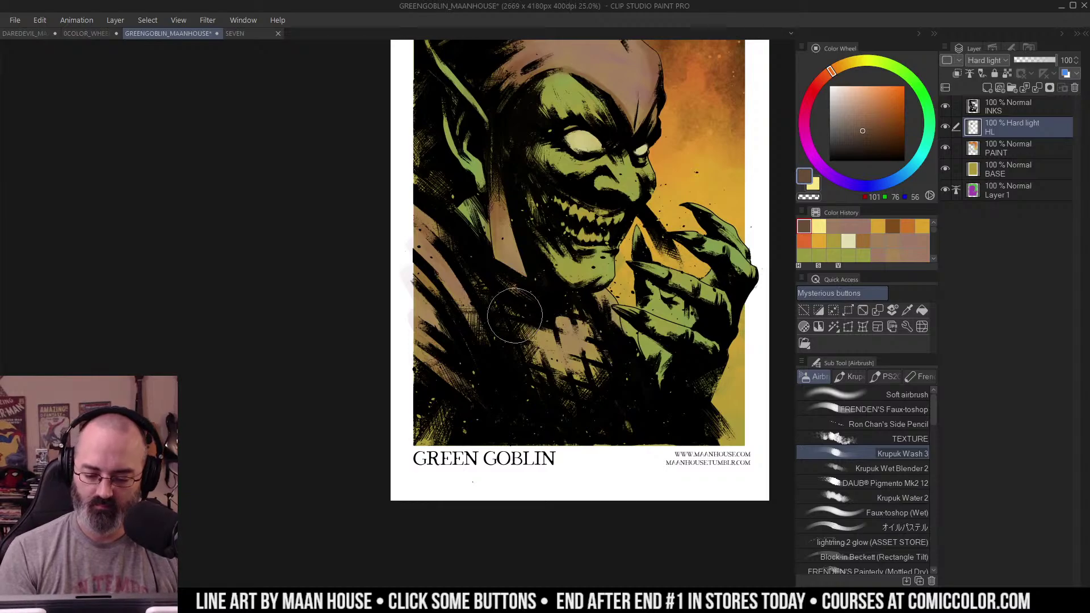
mouse_move(515, 316)
left_mouse_down()
mouse_move(546, 330)
mouse_move(578, 320)
mouse_move(547, 332)
mouse_move(568, 351)
mouse_move(573, 388)
mouse_move(552, 357)
mouse_move(563, 339)
mouse_move(579, 343)
mouse_move(560, 365)
mouse_move(580, 342)
mouse_move(571, 355)
mouse_move(589, 380)
left_mouse_up()
left_click(599, 90, "alt")
left_click(605, 341, "alt")
left_click_drag(658, 251, 645, 254)
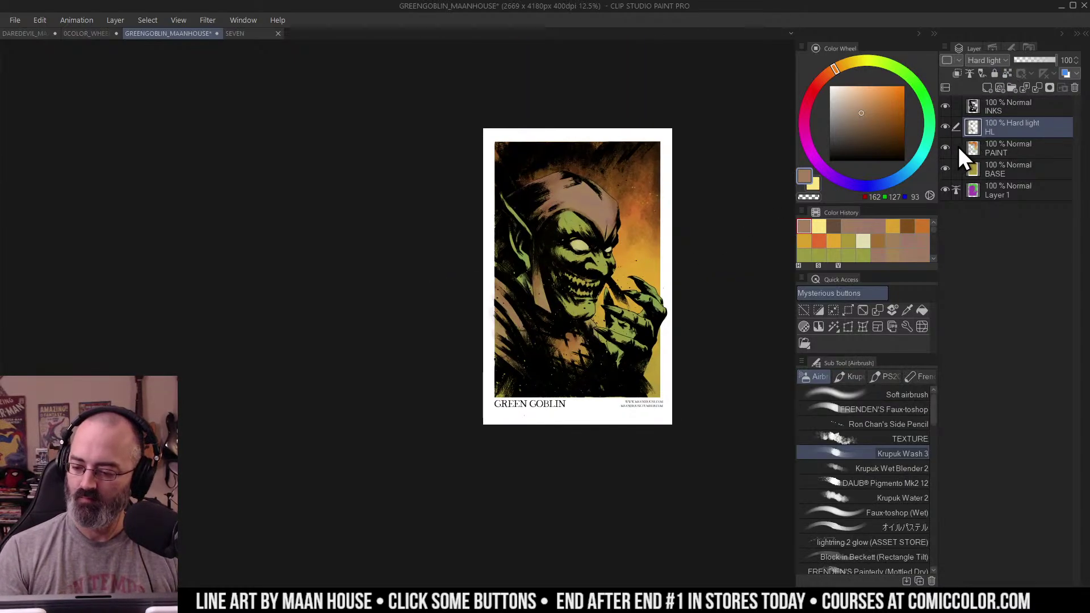
left_click(613, 251, "ctrl")
left_click_drag(649, 251, 601, 245)
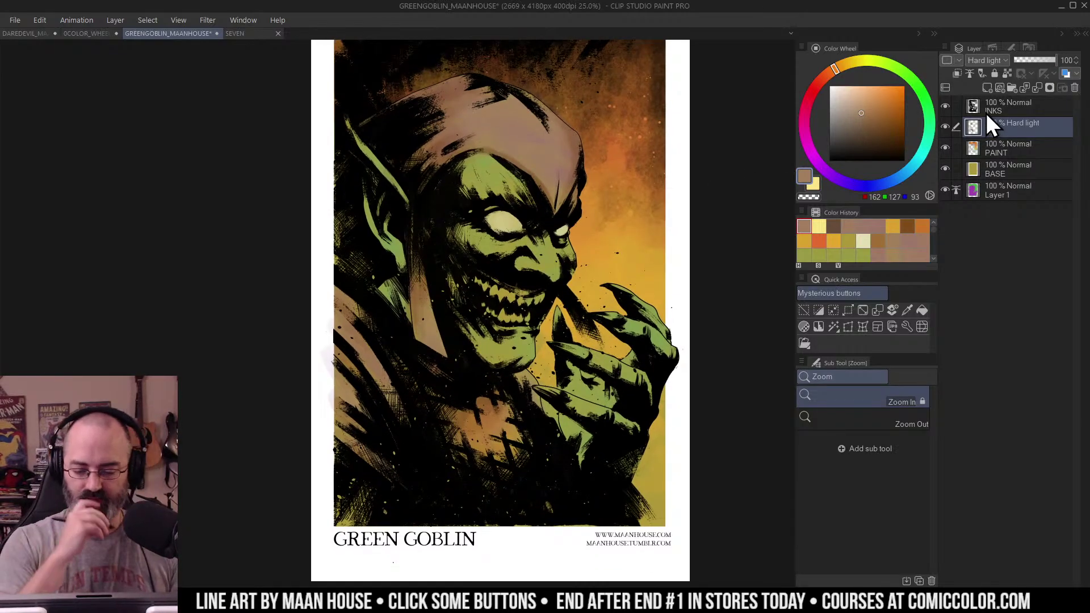
Step: Check the HL layer's shading in isolation and delete the layer
key("b")
left_click(945, 126, "alt")
left_click(946, 126, "alt")
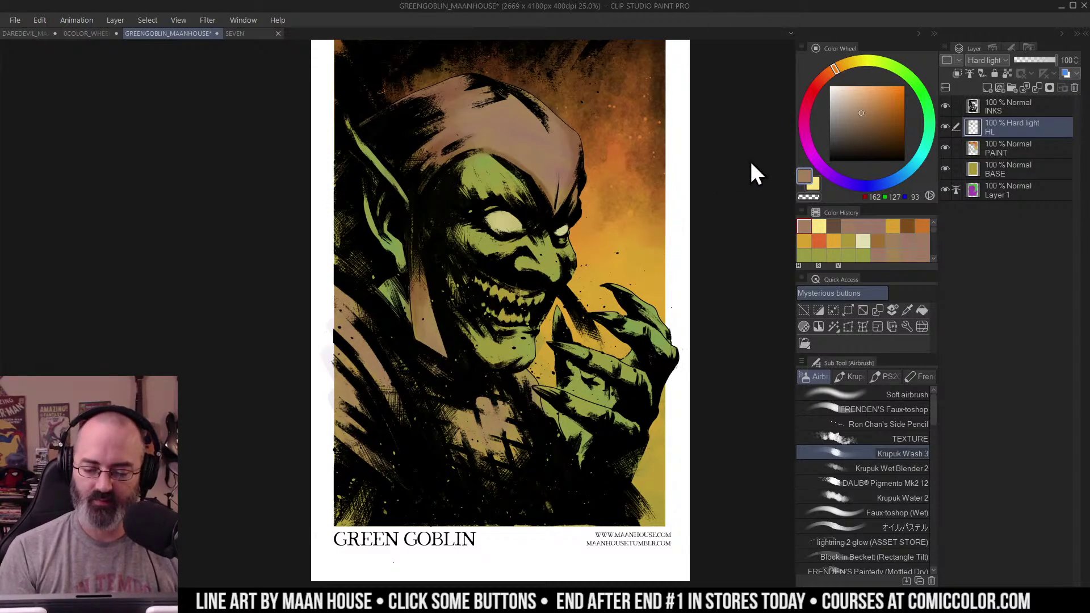
right_click(989, 125)
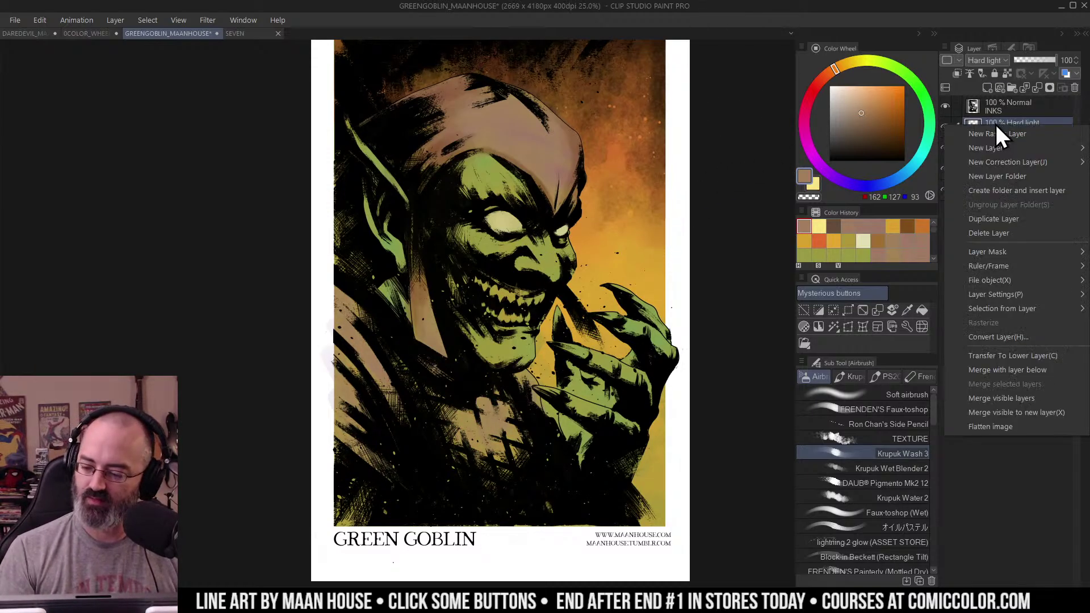
left_click(997, 221)
Step: Brush sampled tan (163, 132, 86) over the chest patch on the PAINT layer and clear the selection
left_click_drag(506, 127, 550, 137)
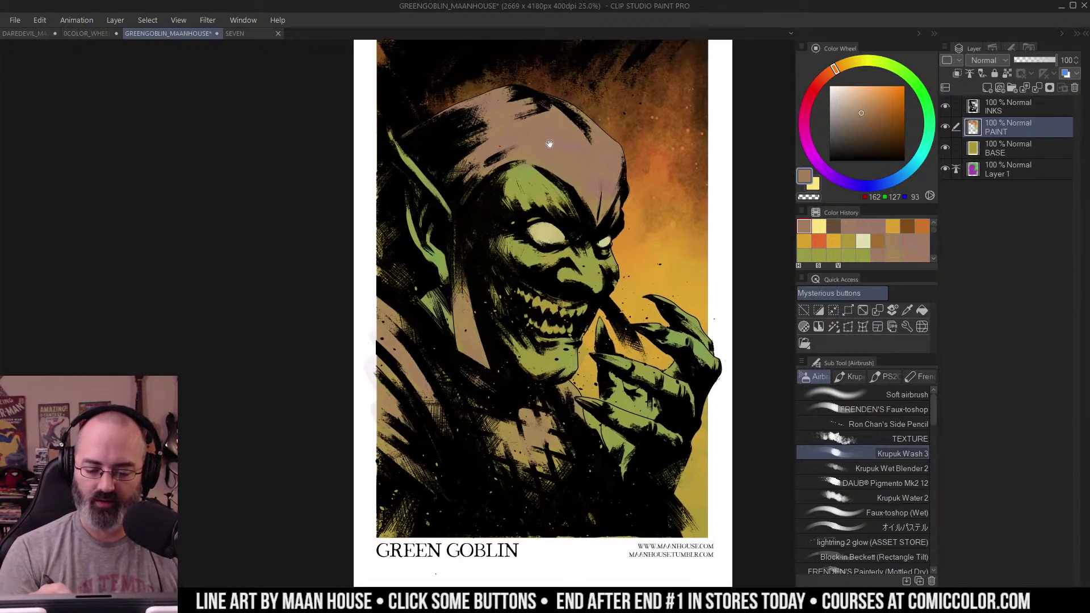
left_click_drag(511, 345, 496, 307)
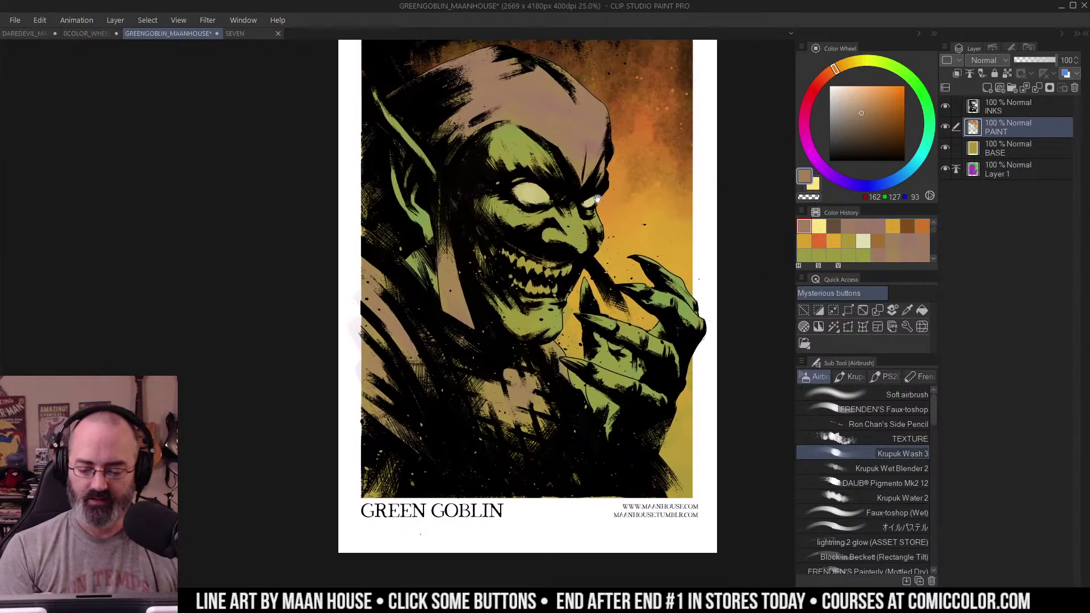
left_click(516, 389, "alt")
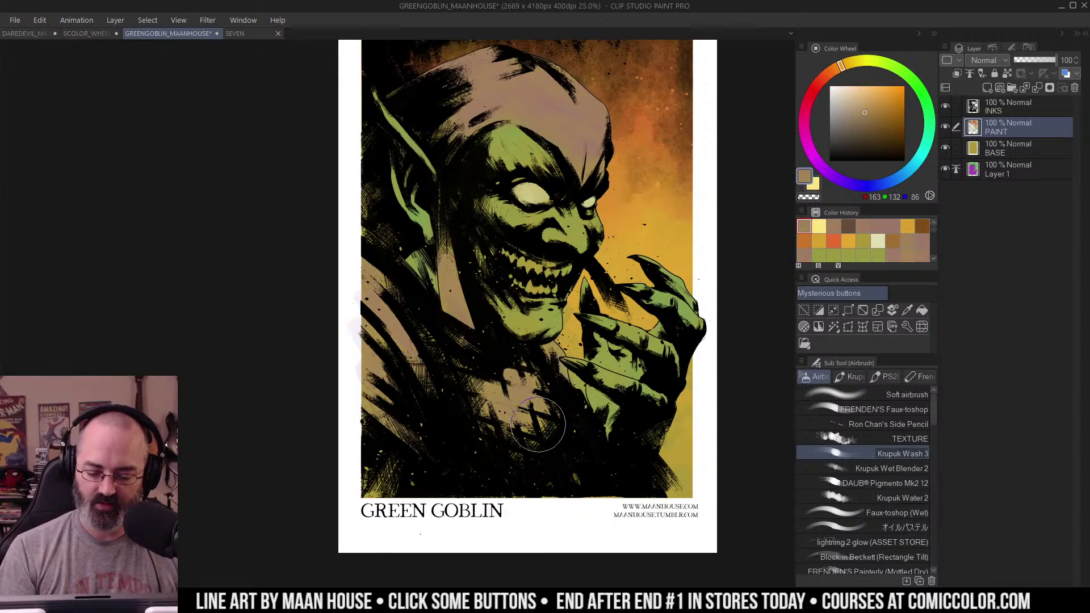
key("w")
left_click(520, 394)
key("ctrl+d")
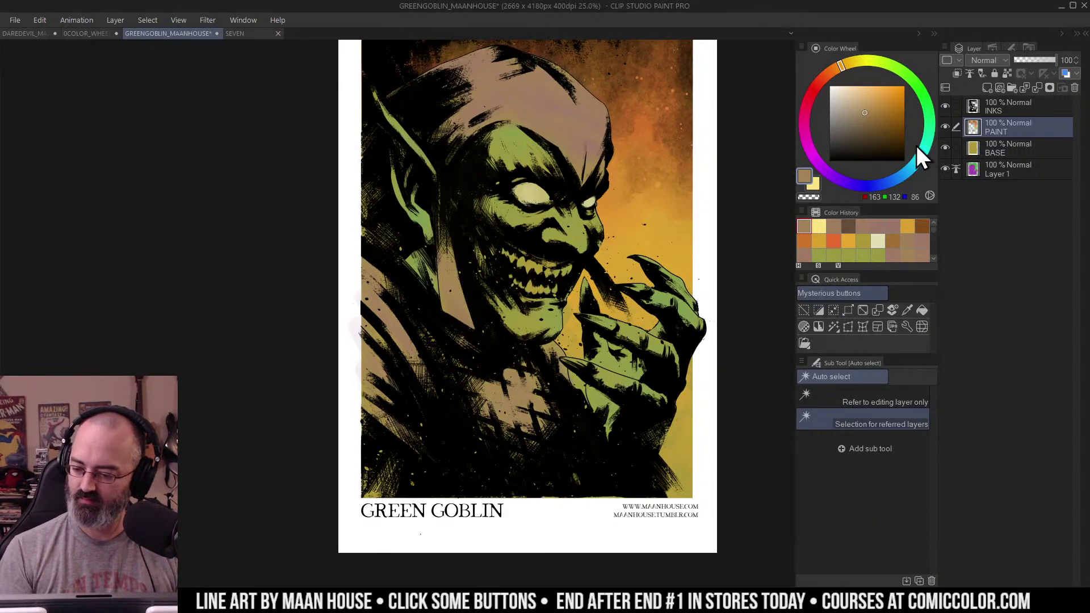
Step: Sample purple (142, 94, 142) from the isolated PAINT layer and brush it over the chest patch with all layers shown
key("b")
left_click(945, 126, "alt")
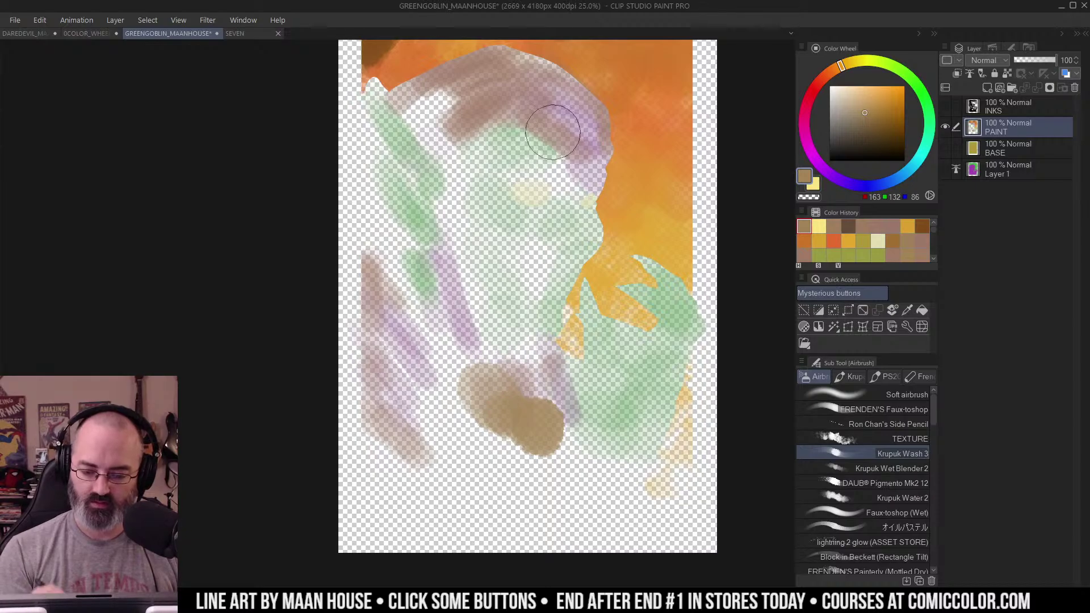
left_click(572, 113, "alt")
left_click(946, 126, "alt")
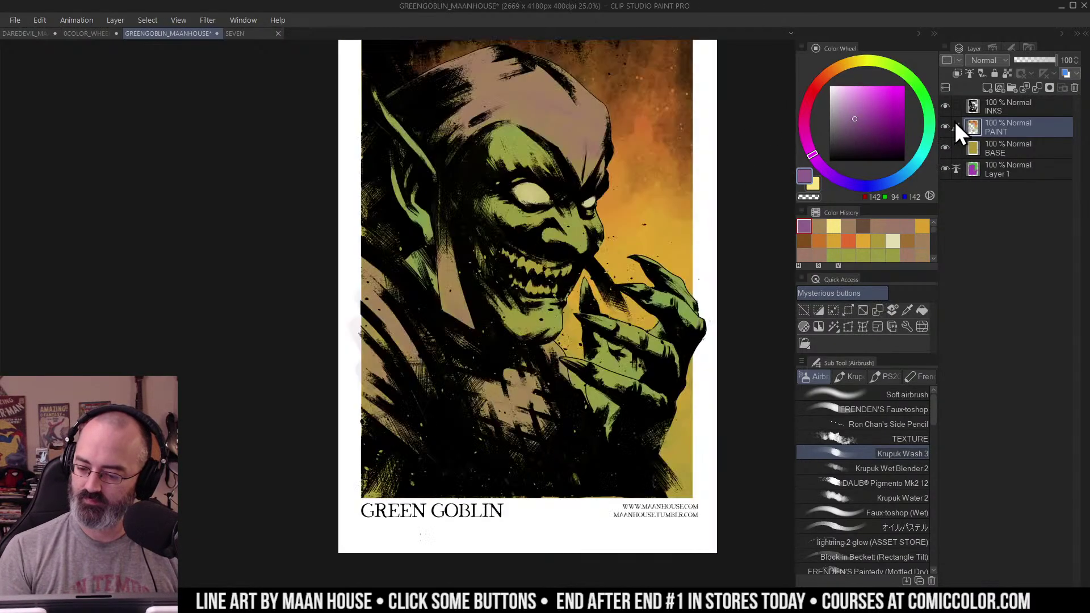
mouse_move(502, 358)
left_mouse_down()
mouse_move(477, 379)
mouse_move(493, 385)
mouse_move(508, 431)
mouse_move(495, 383)
mouse_move(517, 414)
mouse_move(539, 411)
left_mouse_up()
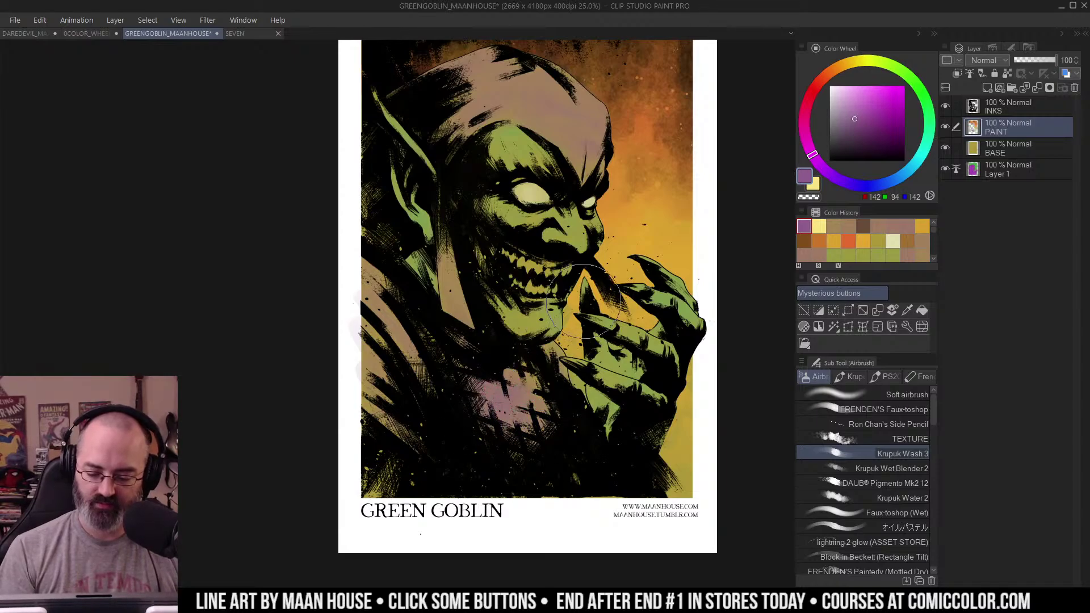
Step: Brush the purple (142, 94, 142) over the chest patch, shoulder stripes, the cowl's neck flap and its crown
mouse_move(545, 369)
left_mouse_down()
mouse_move(526, 392)
mouse_move(481, 392)
mouse_move(508, 367)
mouse_move(519, 393)
mouse_move(534, 383)
mouse_move(509, 406)
left_mouse_up()
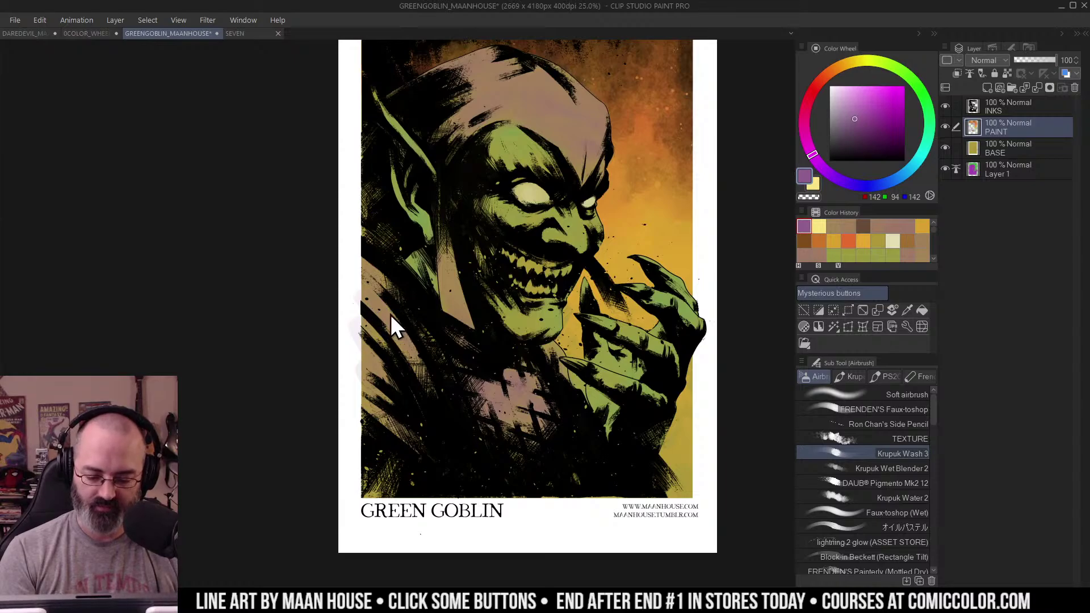
left_click_drag(428, 300, 478, 209)
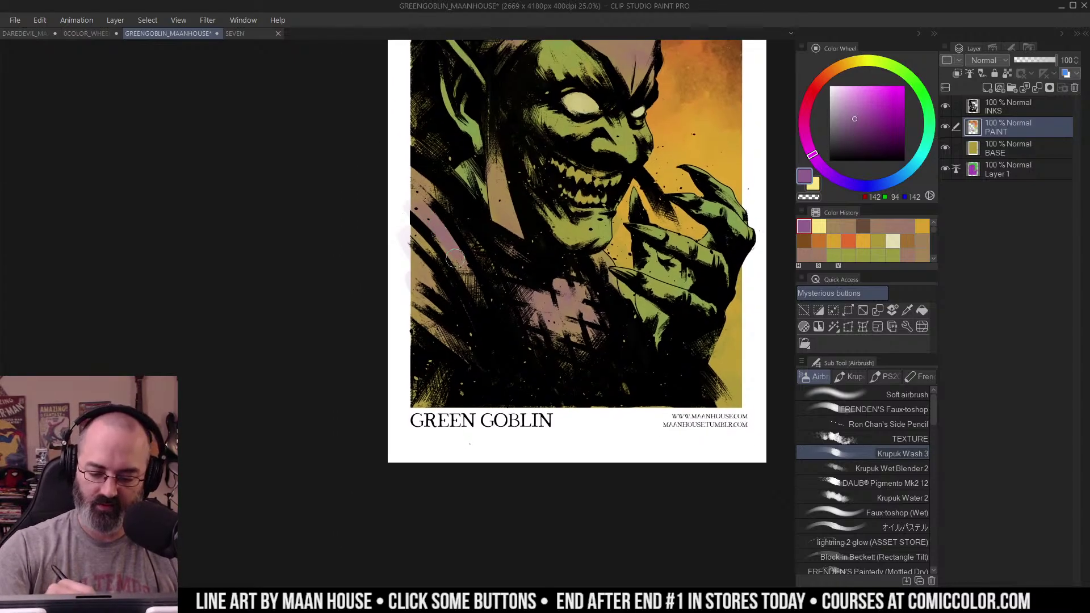
left_click_drag(415, 268, 425, 315)
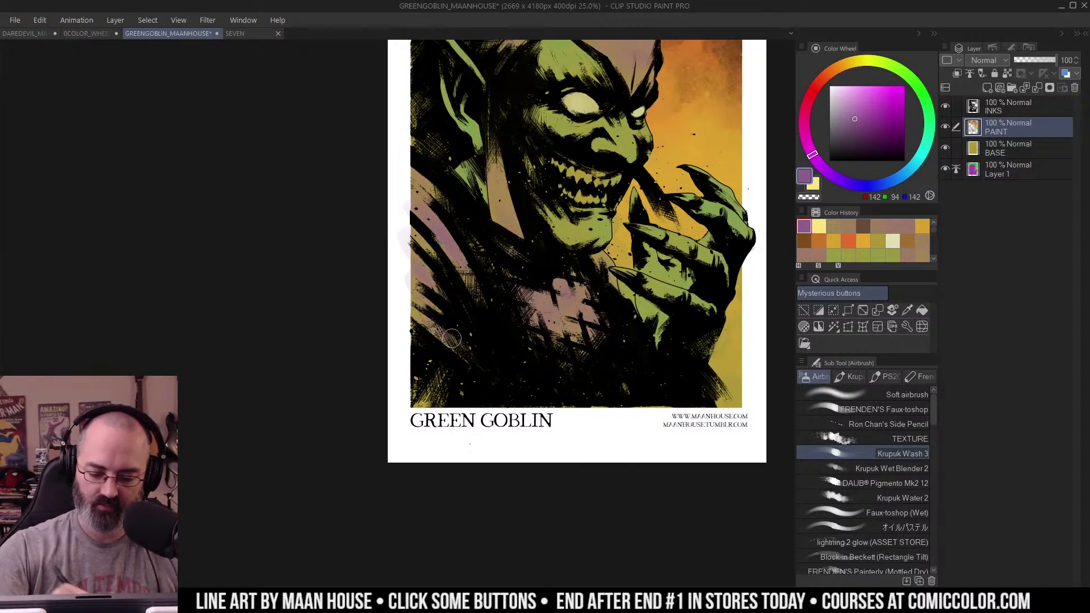
left_click_drag(635, 164, 597, 287)
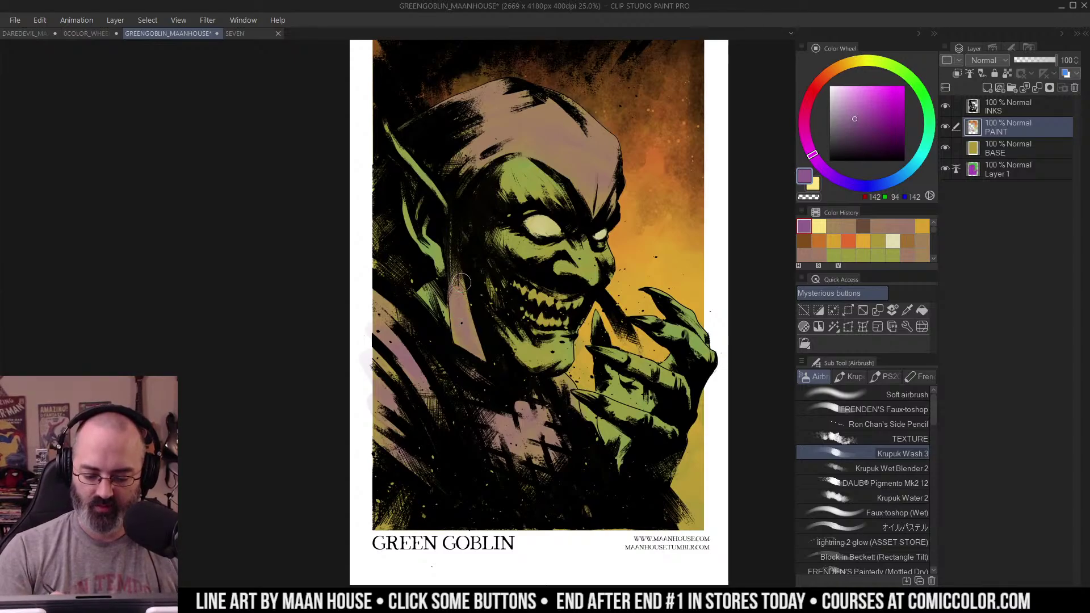
mouse_move(513, 114)
left_mouse_down()
mouse_move(455, 162)
mouse_move(496, 139)
mouse_move(477, 104)
mouse_move(503, 100)
left_mouse_up()
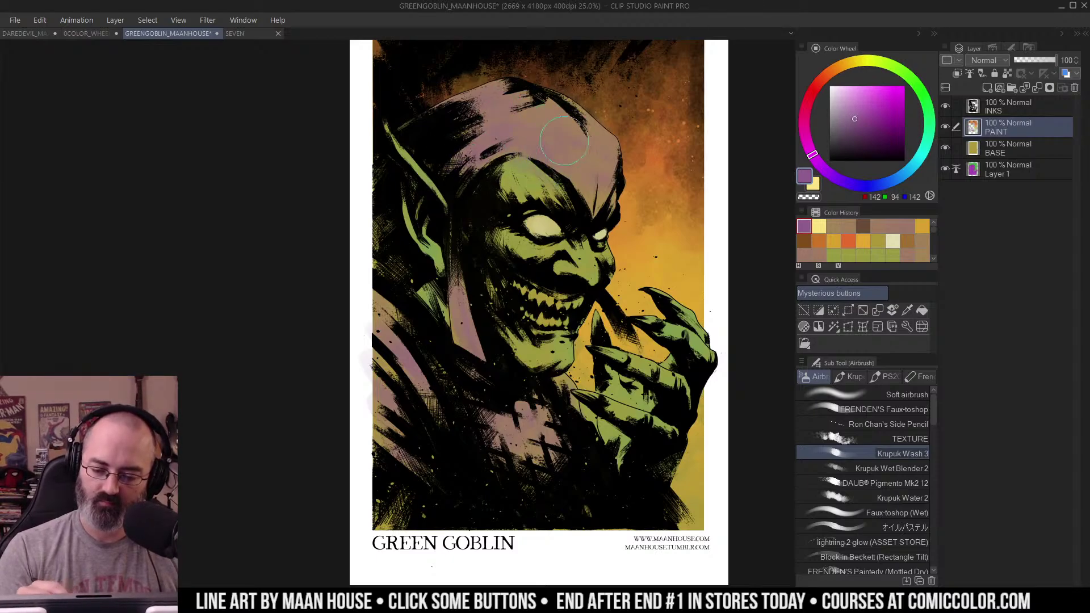
Step: Examine the purple cowl and costume against the background, on the whole poster and closer around the head
key("ctrl+space")
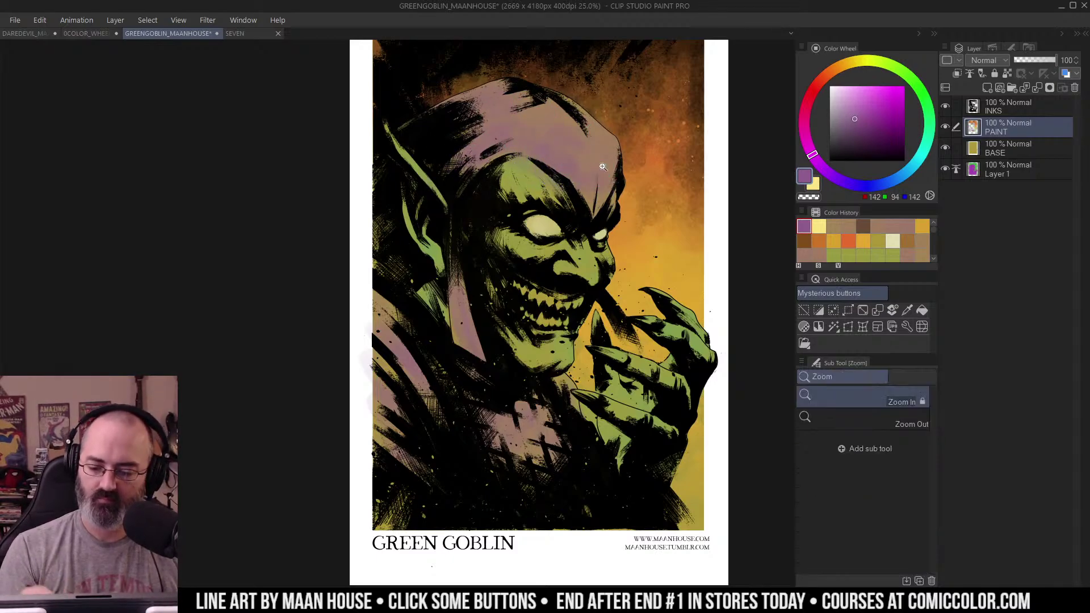
left_click(599, 168, "alt")
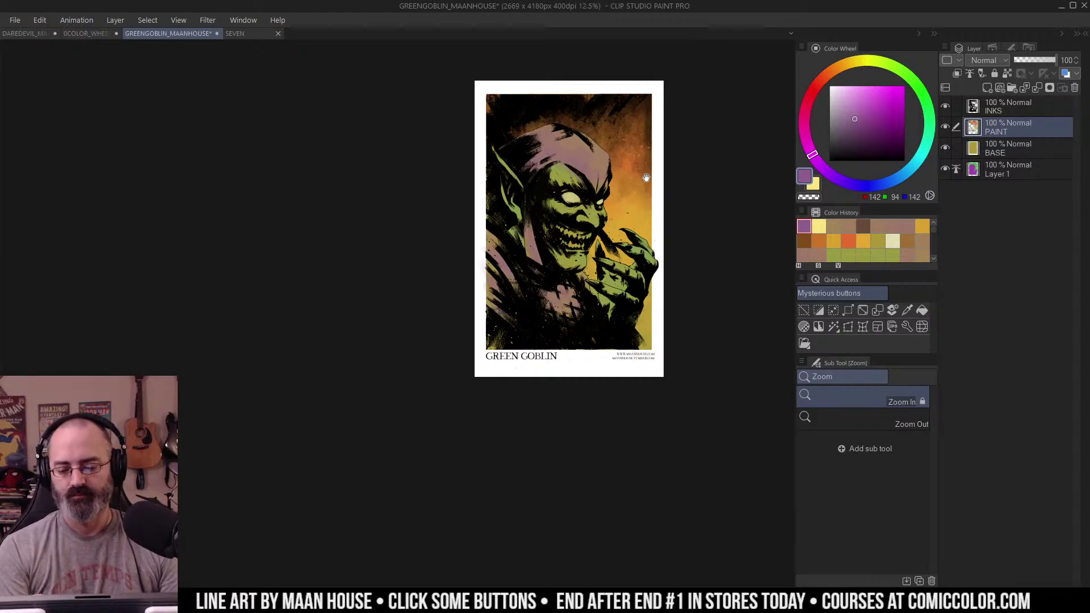
left_click_drag(646, 178, 646, 217)
left_click(599, 215)
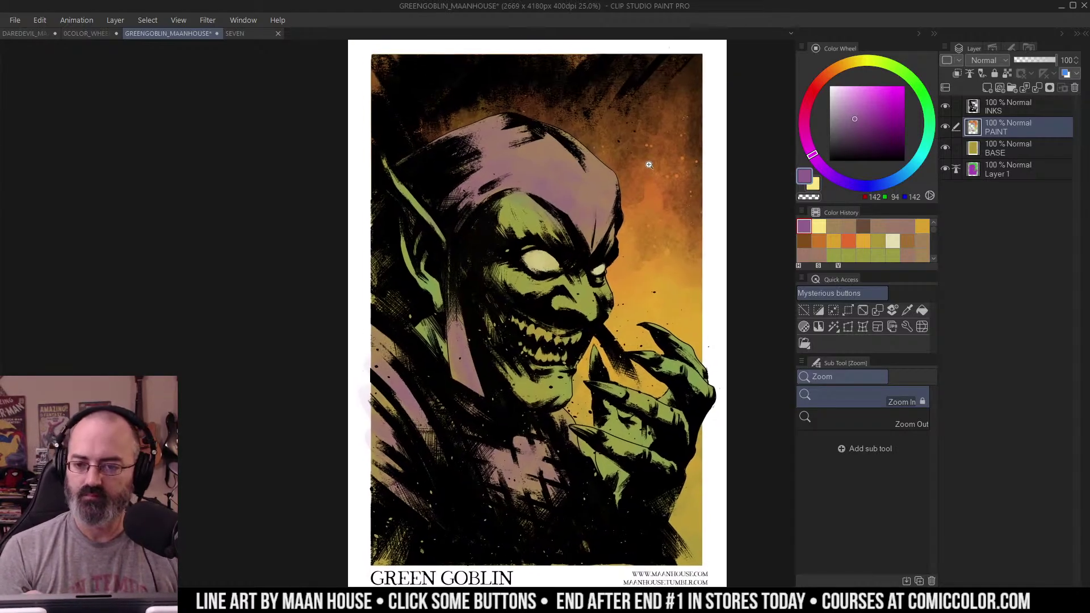
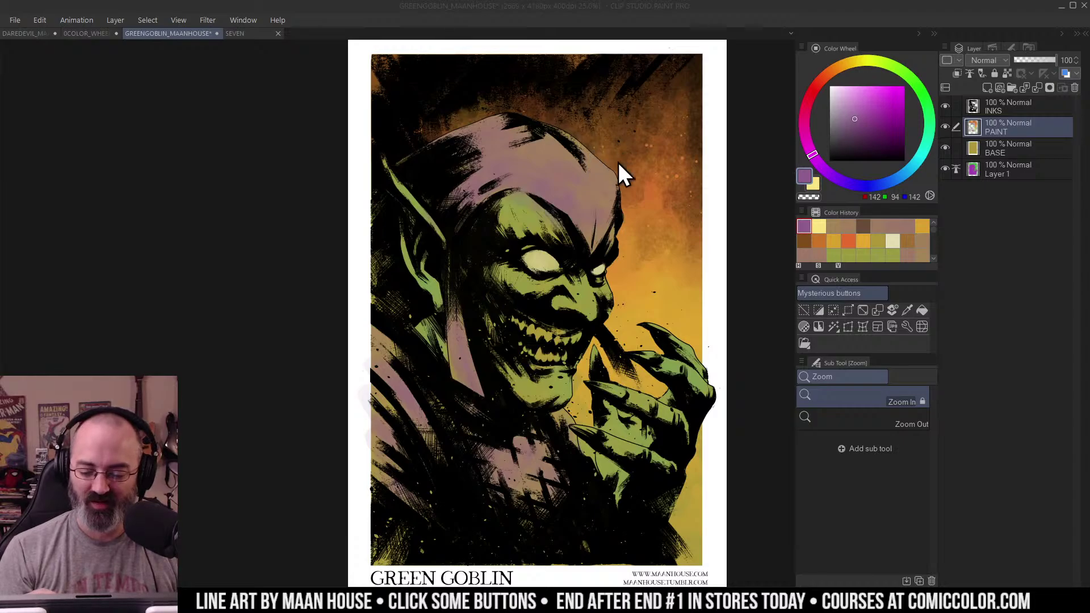
left_click(603, 261)
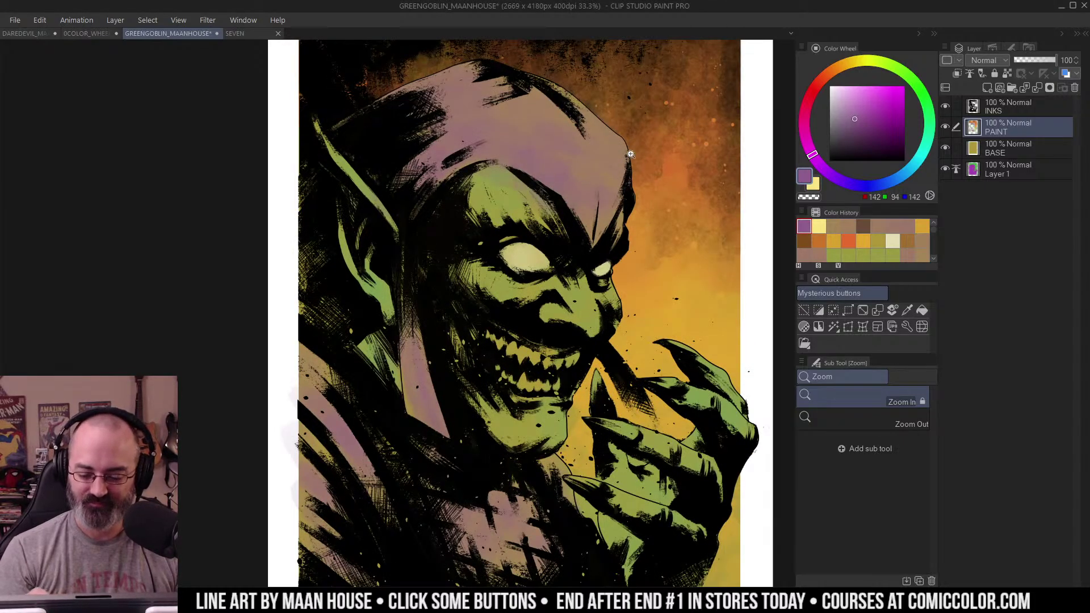
left_click(559, 269)
left_click_drag(594, 259, 629, 298)
left_click(625, 259, "alt")
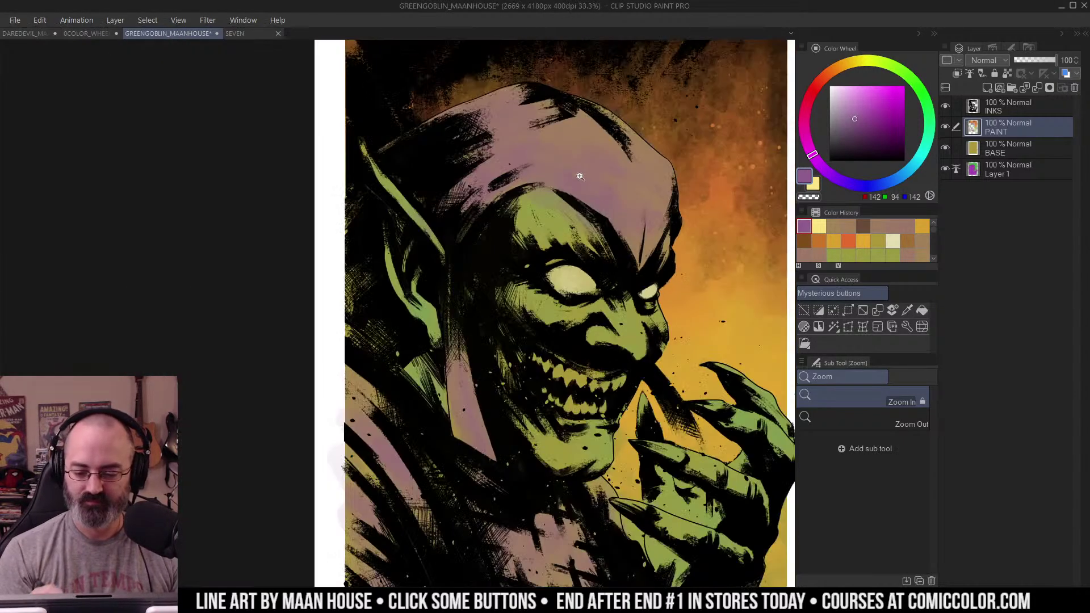
Step: Sample brown from the cowl, lighten it to a warm greyish tan (186, 159, 146) and brush it over the cowl's crown
left_click(566, 161)
left_click(568, 157, "alt")
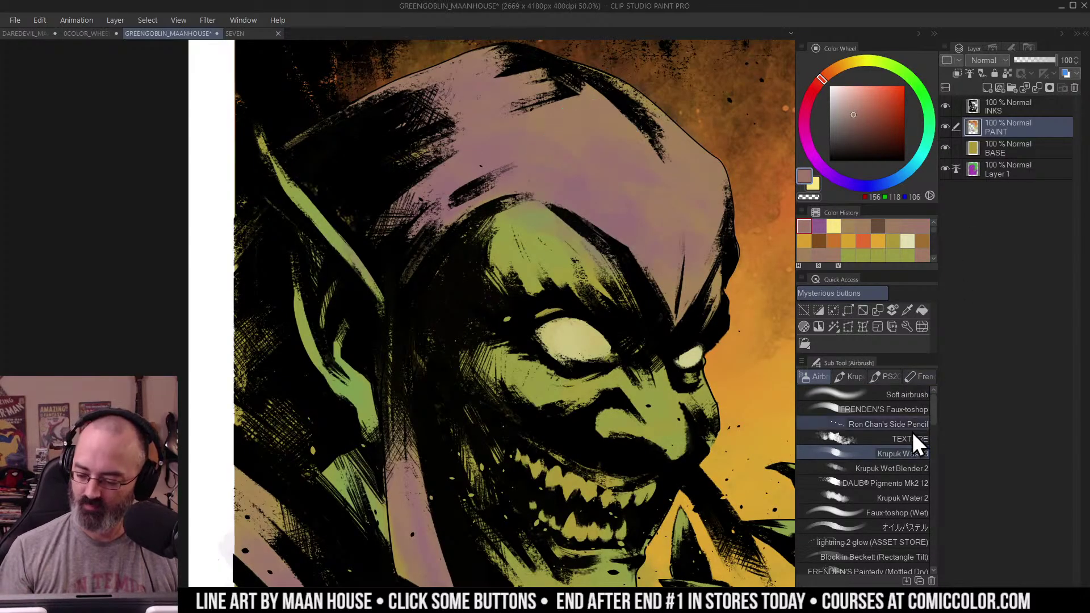
left_click(525, 163, "alt")
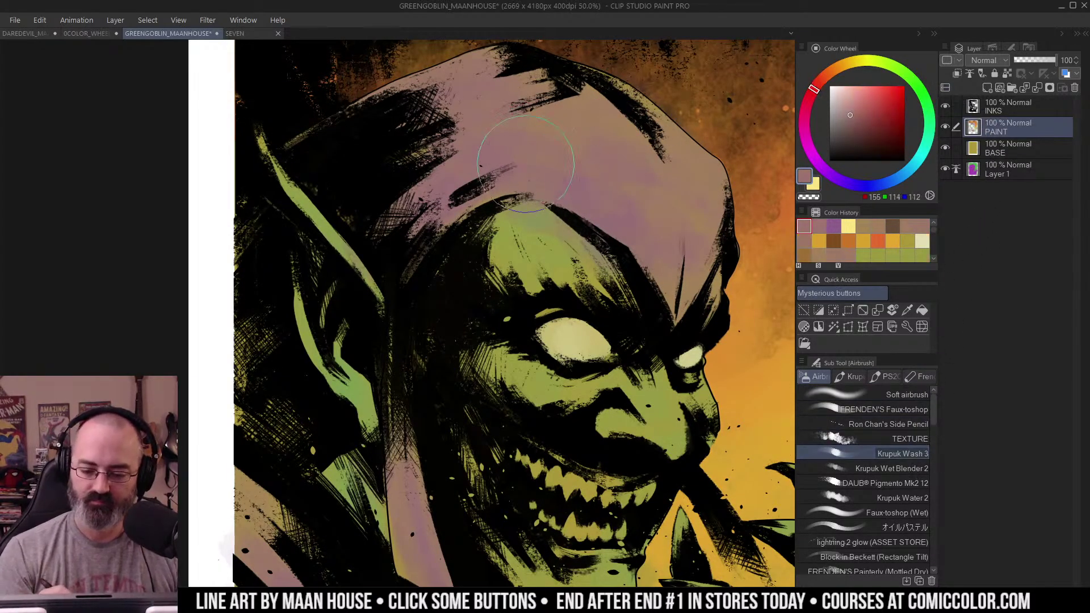
left_click(845, 106)
left_click(824, 77)
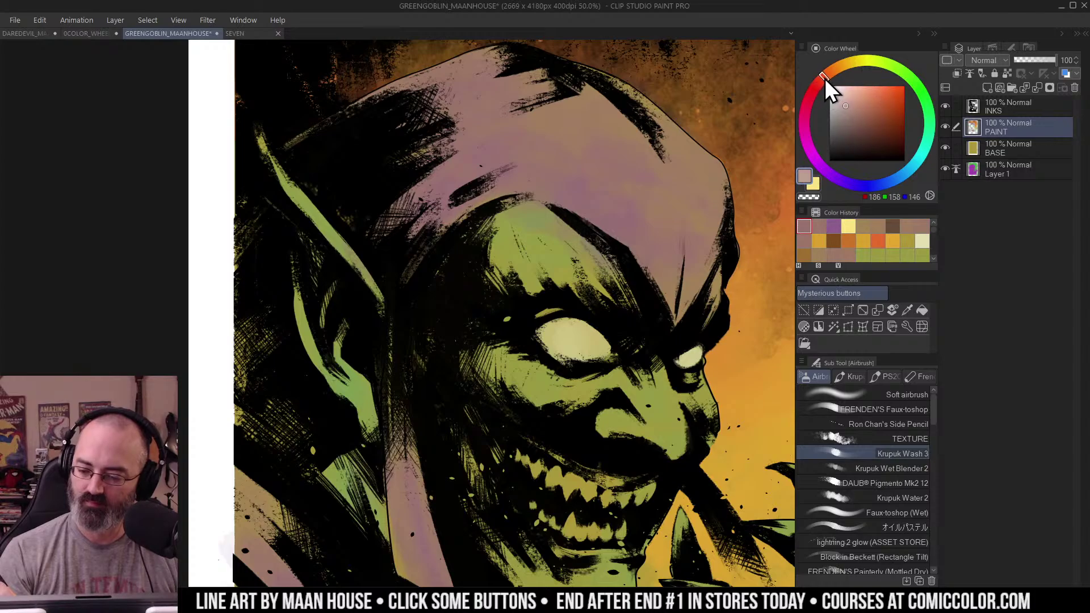
left_click_drag(825, 78, 825, 76)
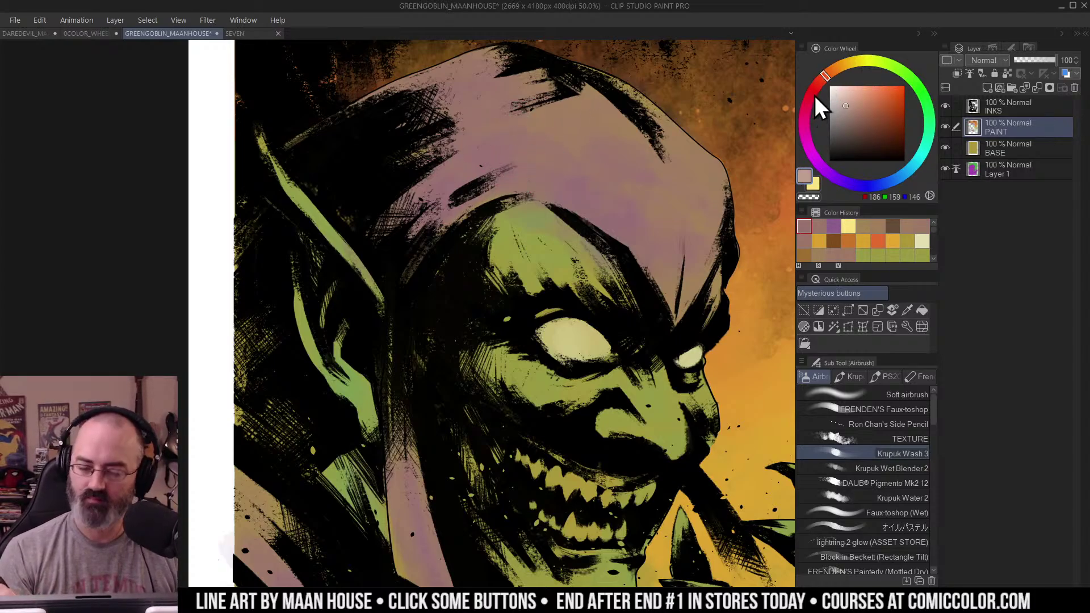
left_click_drag(479, 165, 499, 150)
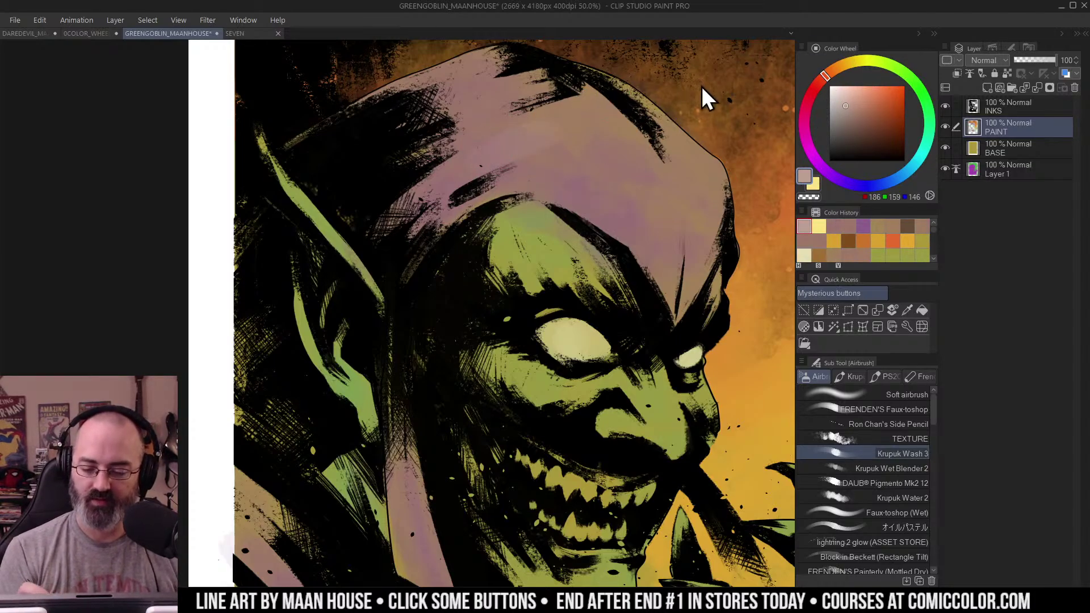
Step: Mix a dusty pink (175, 113, 125) and brush it over the upper part of the cowl
left_click(856, 109)
left_click(809, 104)
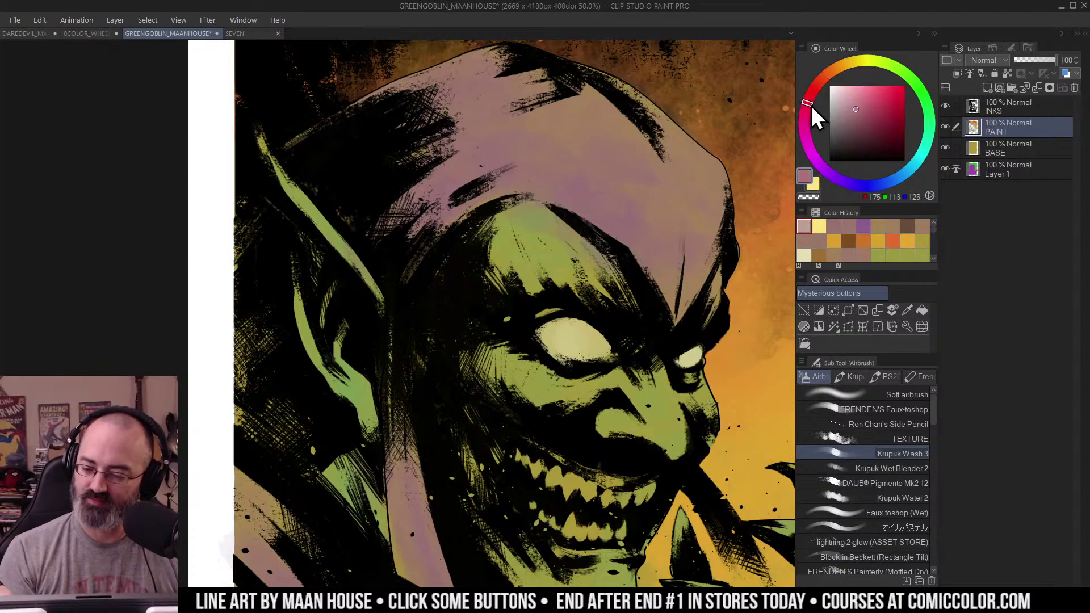
left_click_drag(543, 142, 598, 101)
Step: Compare the cowl's new tones with the whole poster, viewed small and then closer around the head
left_click(621, 177, "alt")
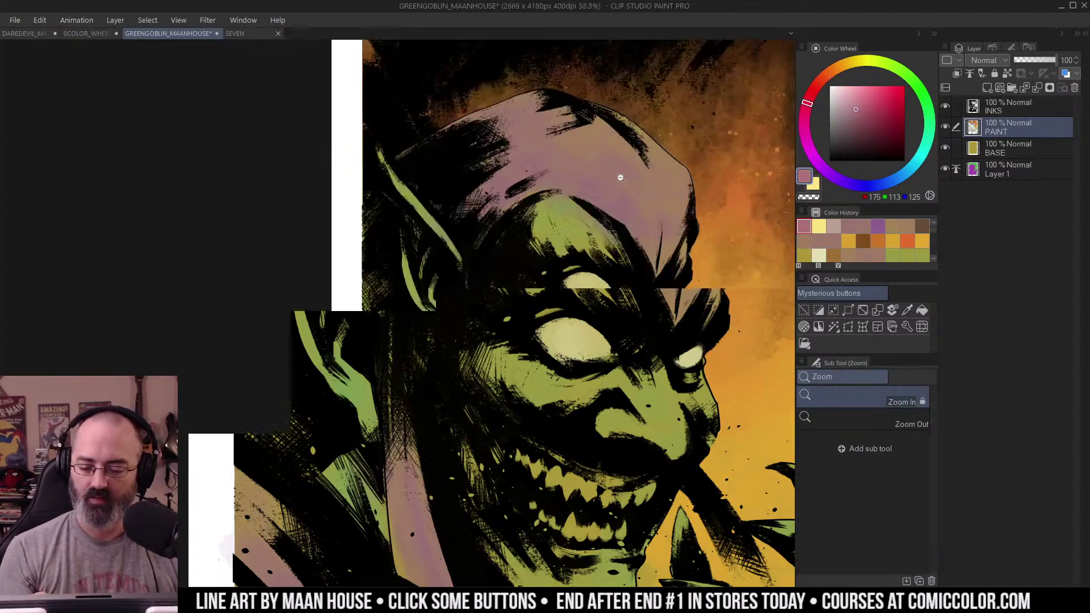
left_click(620, 177, "alt")
left_click_drag(666, 194, 642, 163)
left_click(644, 186, "alt")
left_click(646, 184, "alt")
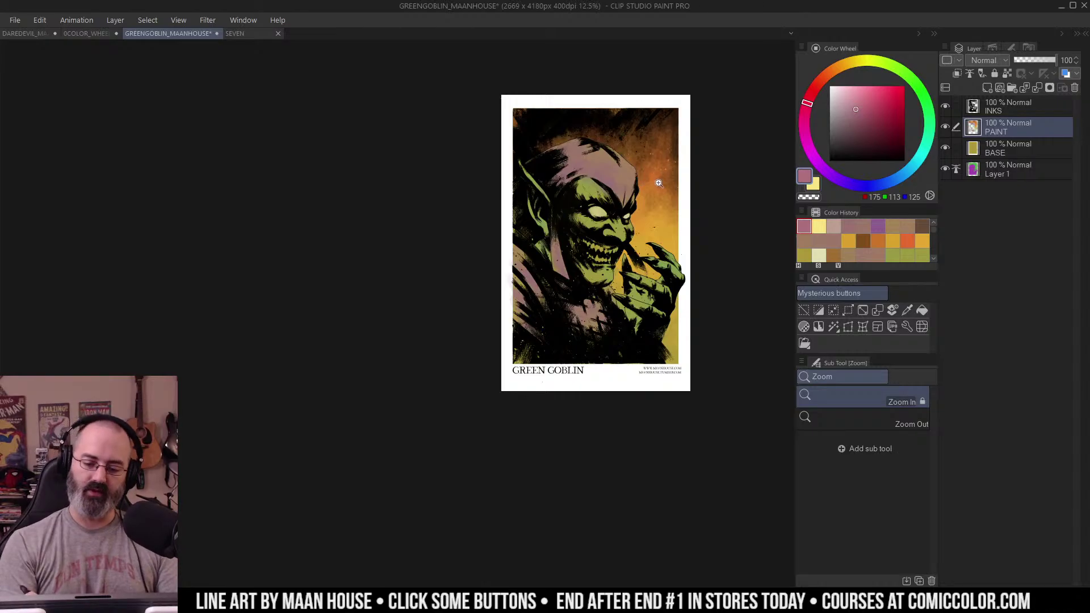
left_click(621, 208)
left_click(621, 207)
left_click_drag(595, 109, 614, 151)
Step: Select the cowl area and shade its back with browns (105, 73, 69) and (94, 52, 46), starting from a sampled cowl tone
left_click(536, 141, "alt")
left_click(569, 161)
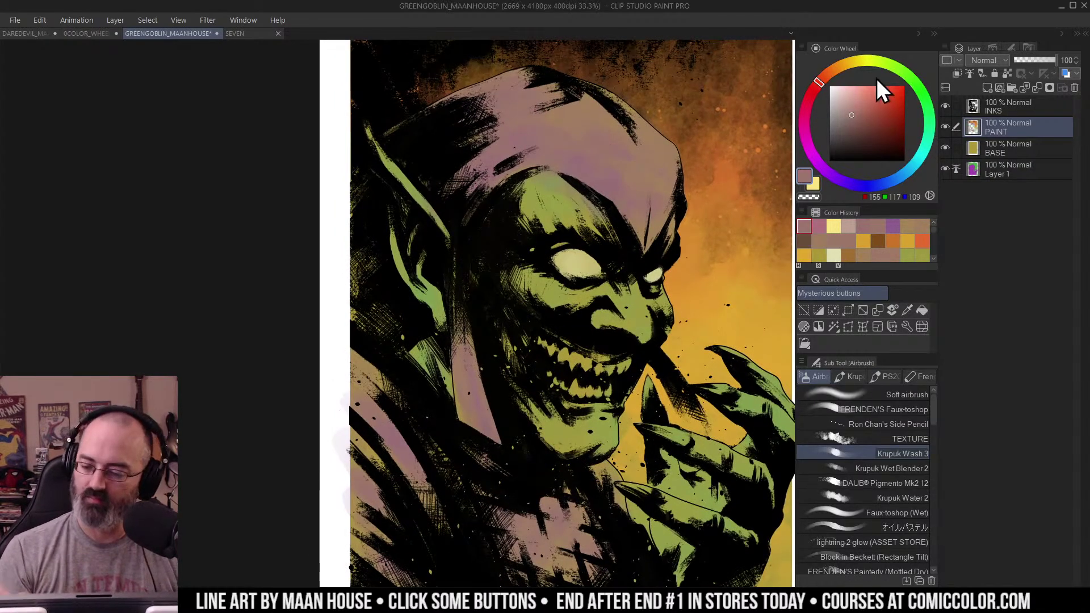
left_click_drag(854, 117, 858, 125)
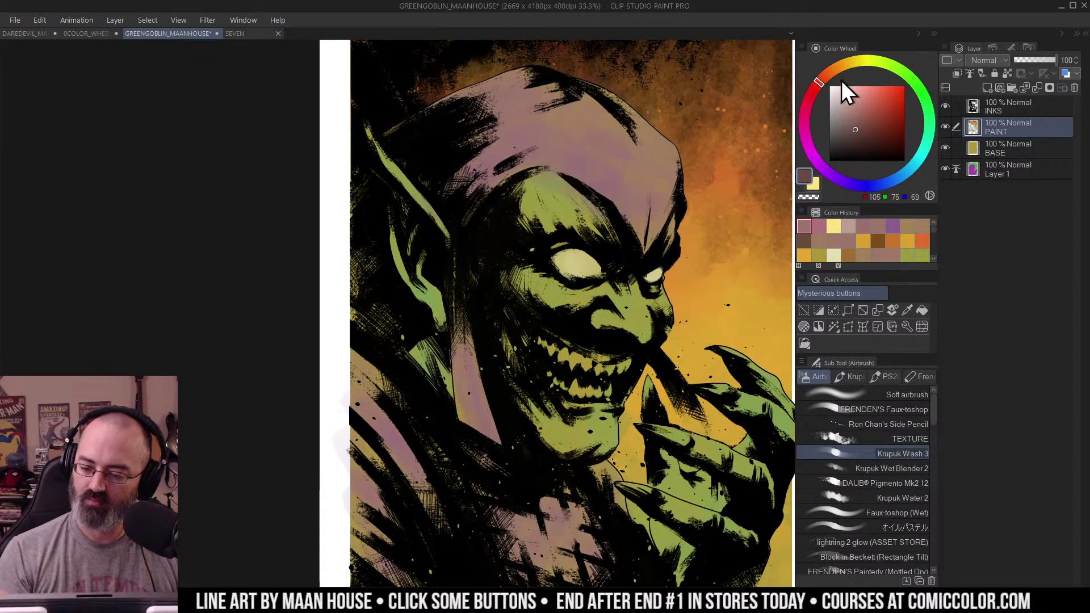
left_click_drag(818, 83, 816, 86)
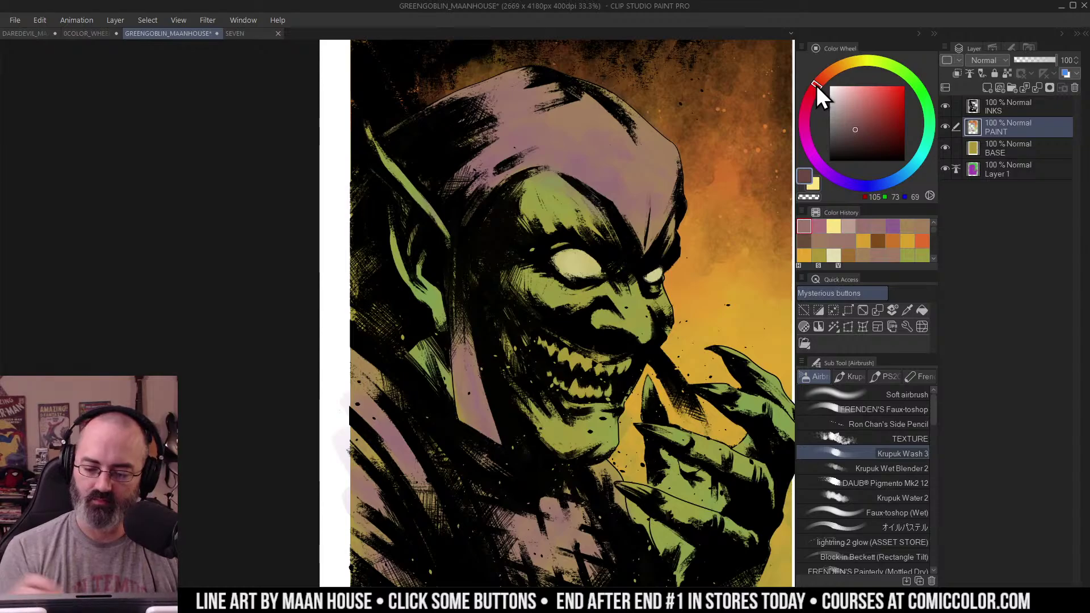
key("w")
left_click(503, 99)
key("b")
left_click_drag(515, 72, 478, 152)
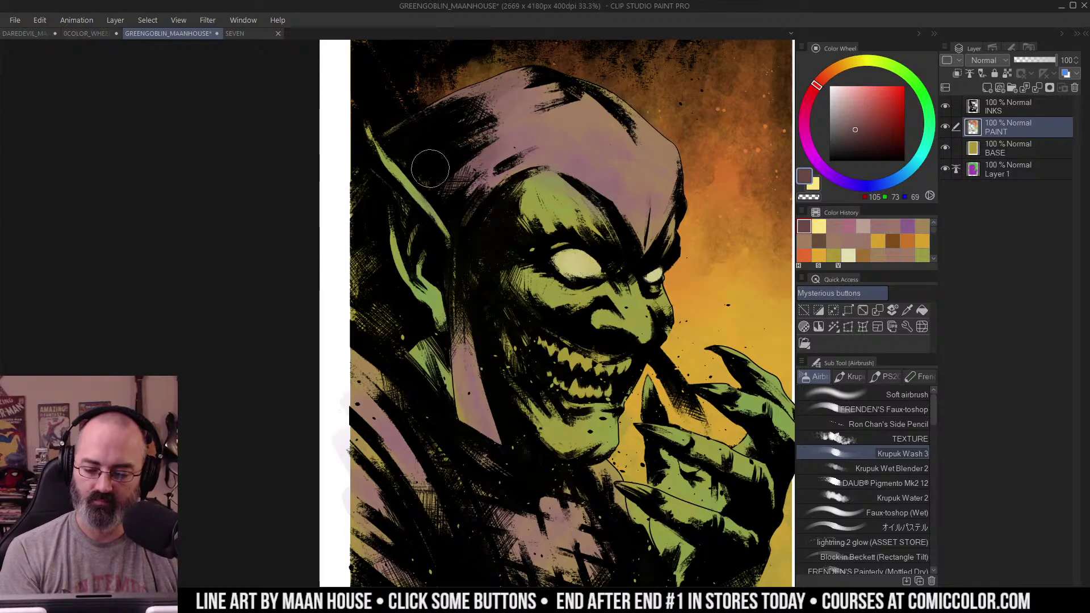
left_click(868, 133)
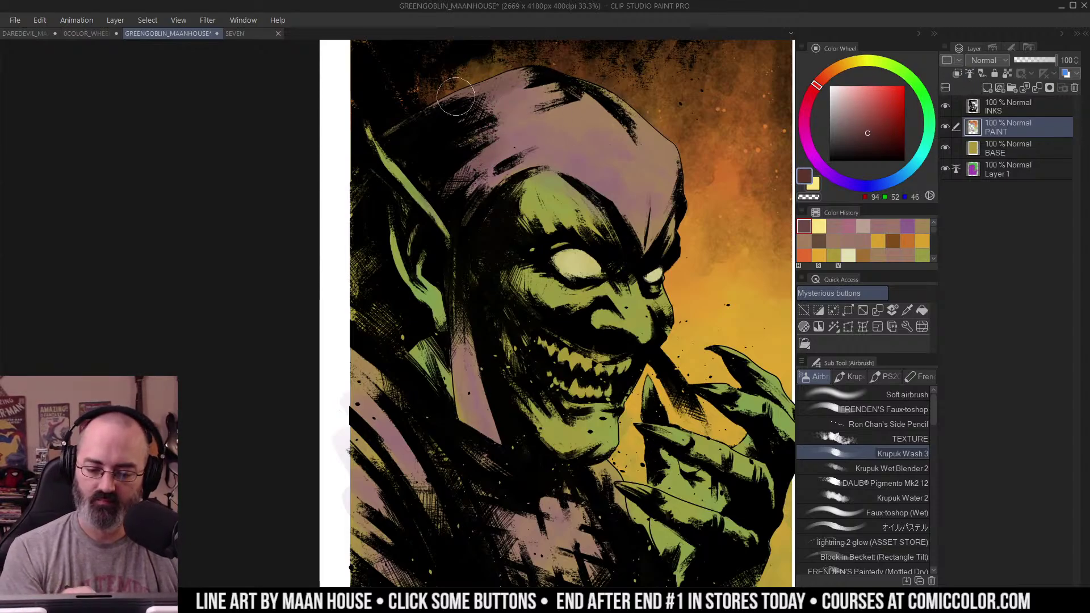
mouse_move(455, 97)
left_mouse_down()
mouse_move(517, 82)
mouse_move(477, 128)
mouse_move(458, 184)
left_mouse_up()
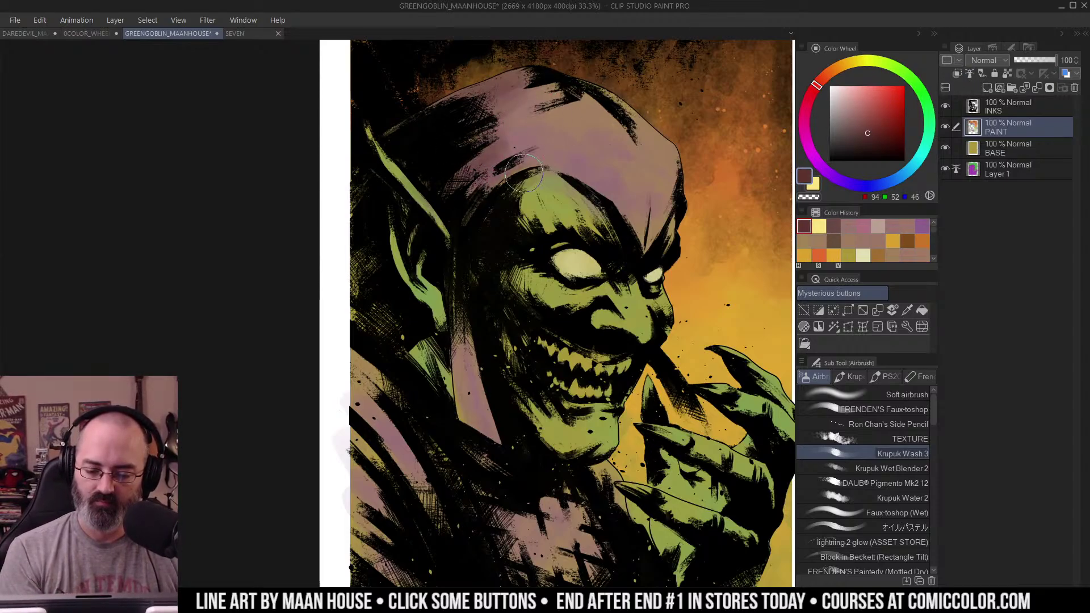
Step: Reduce the brush size and shade the cheek, nose and forehead with dark brown (94, 52, 46)
mouse_move(566, 174)
left_mouse_down("ctrl+alt")
mouse_move(530, 192)
mouse_move(527, 230)
left_mouse_up("ctrl+alt")
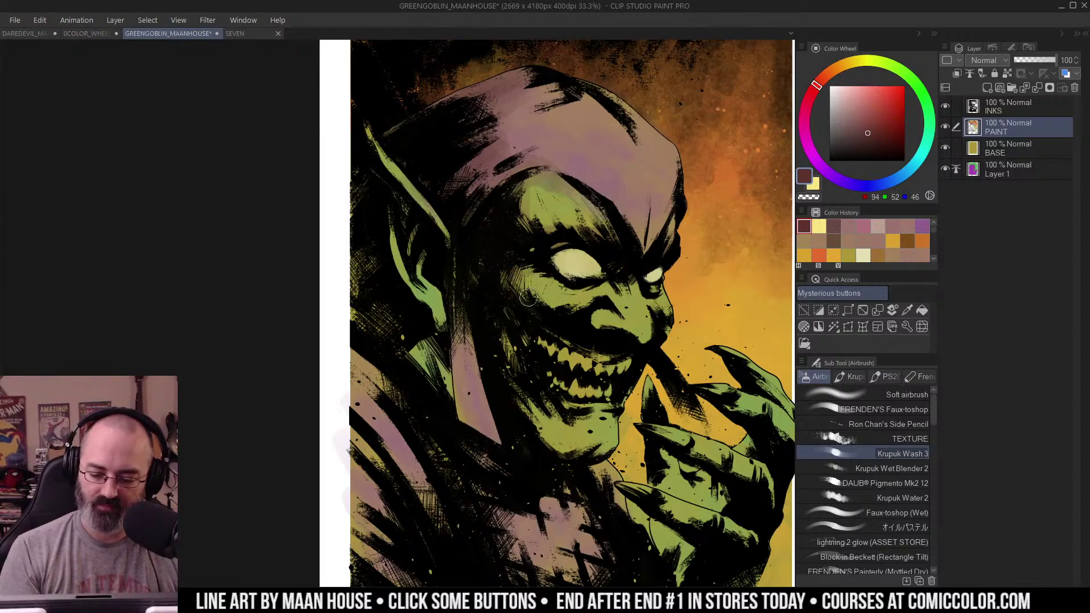
left_click(590, 304)
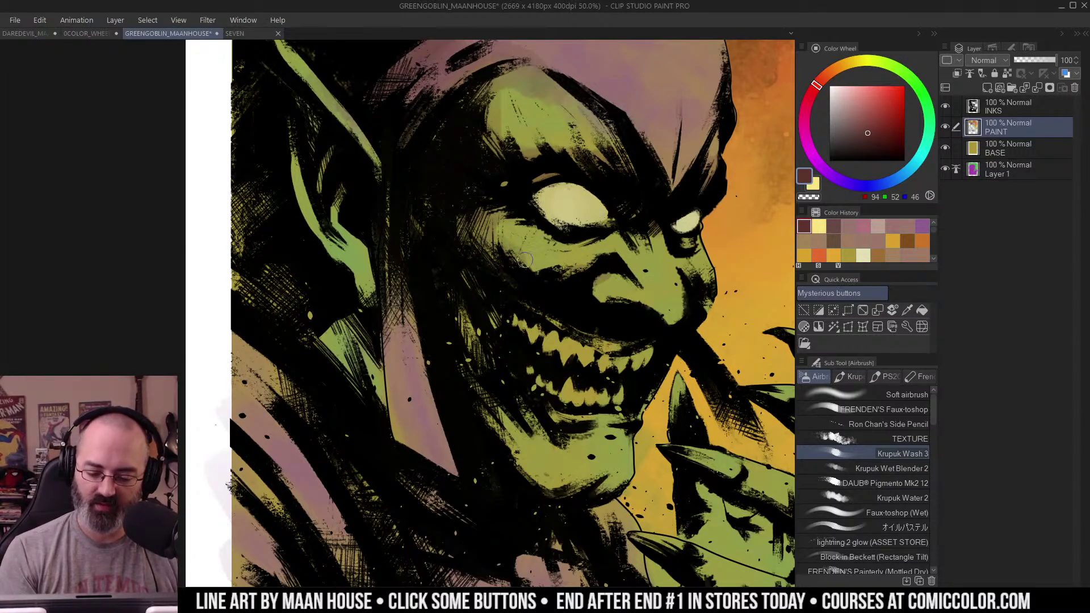
mouse_move(626, 221)
left_mouse_down()
mouse_move(590, 263)
mouse_move(649, 201)
mouse_move(634, 241)
mouse_move(649, 243)
mouse_move(632, 240)
mouse_move(631, 256)
mouse_move(652, 274)
mouse_move(645, 291)
mouse_move(628, 259)
left_mouse_up()
mouse_move(599, 298)
left_mouse_down()
mouse_move(659, 314)
mouse_move(653, 301)
mouse_move(681, 296)
left_mouse_up()
left_click_drag(697, 288, 690, 245)
left_click(600, 101)
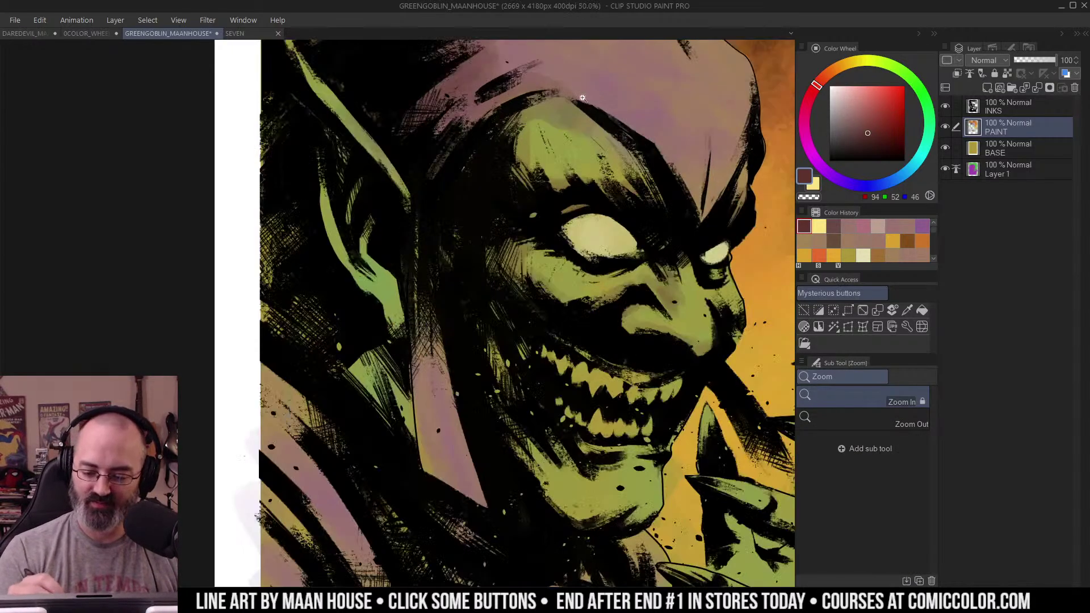
Step: Sample olive green (155, 155, 66) from the forehead and brush it over the forehead's upper edge
left_click(562, 124, "alt")
mouse_move(559, 132)
left_mouse_down()
mouse_move(571, 117)
mouse_move(575, 131)
mouse_move(560, 110)
mouse_move(541, 116)
left_mouse_up()
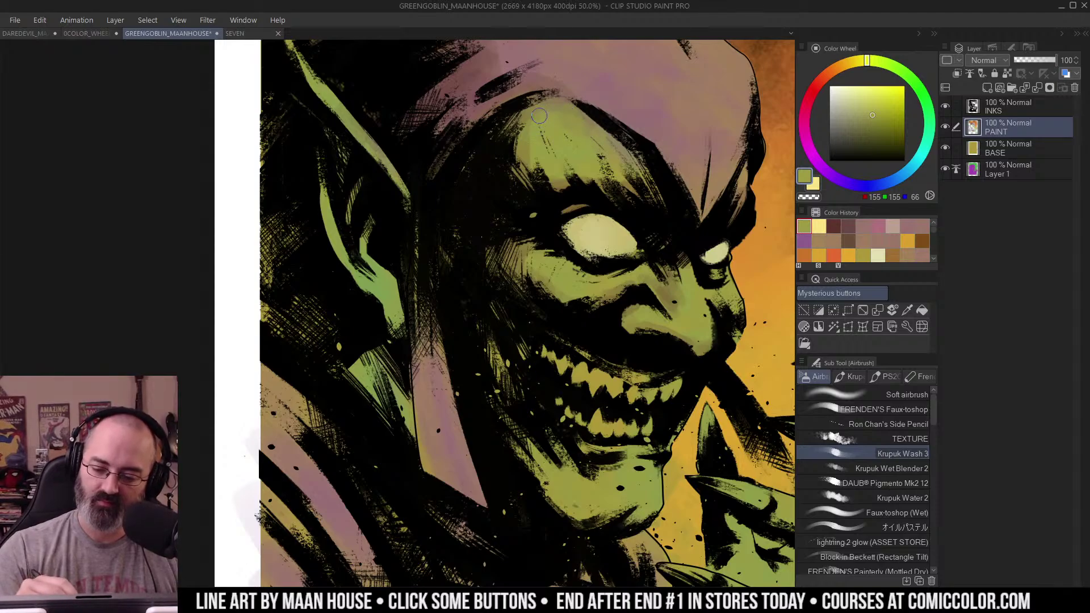
left_click(628, 160, "alt")
left_click_drag(675, 154, 652, 127)
left_click(662, 187)
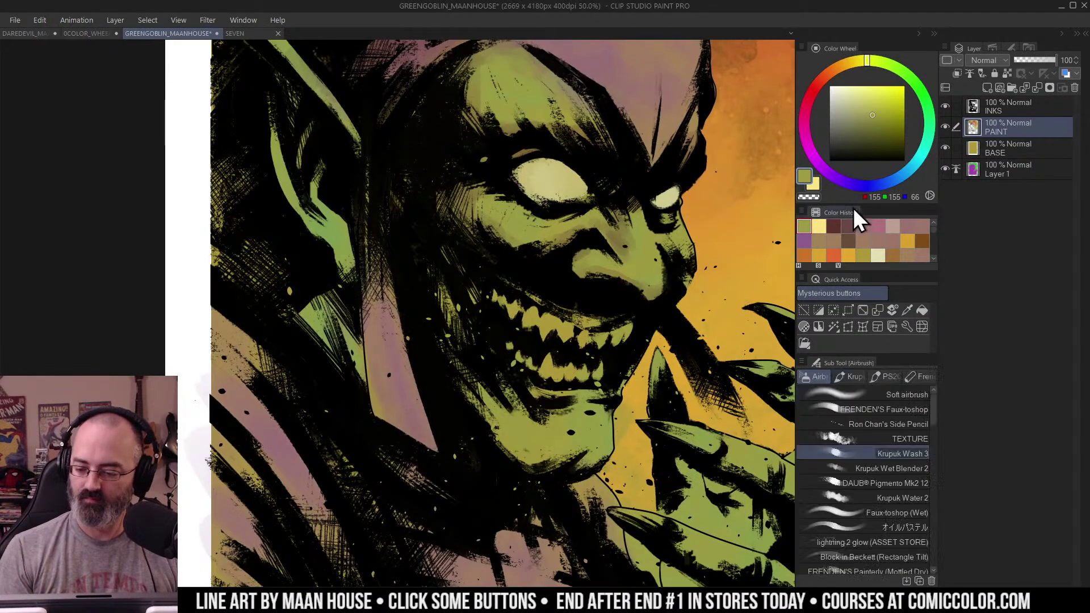
Step: Reuse the dark brown (94, 52, 46) to shade the nose and the upper lip above the teeth
left_click(834, 226)
left_click_drag(606, 251, 633, 198)
left_click(609, 205, "alt")
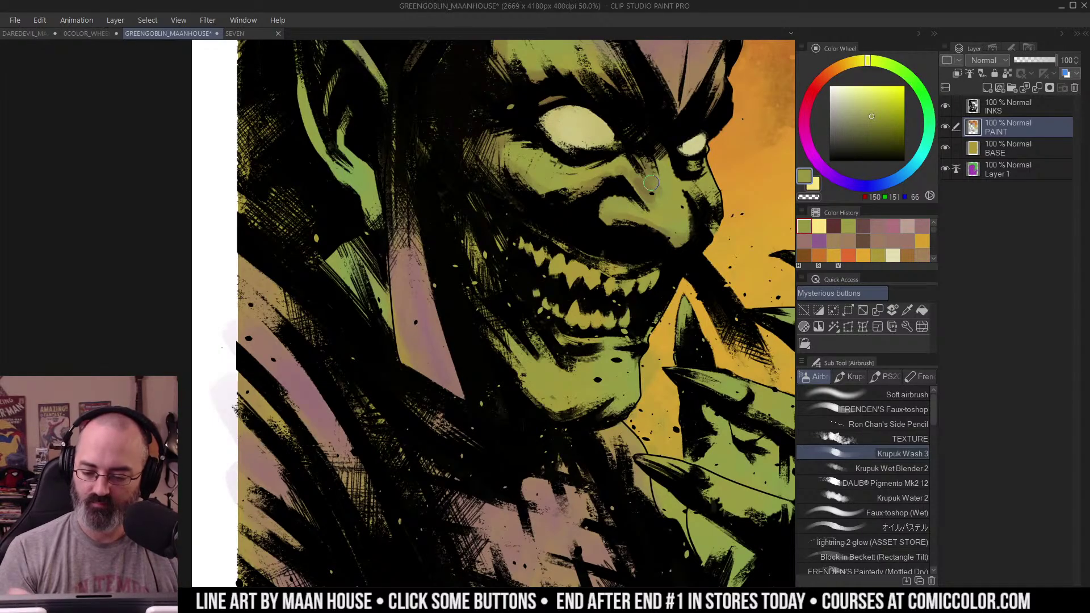
left_click(833, 226)
mouse_move(599, 219)
left_mouse_down()
mouse_move(684, 245)
mouse_move(727, 204)
mouse_move(699, 198)
mouse_move(705, 237)
left_mouse_up()
mouse_move(557, 237)
left_mouse_down()
mouse_move(617, 270)
mouse_move(641, 265)
left_mouse_up()
Step: Brush the dark brown shadow along the jaw and chin, and push its shape with Liquify
mouse_move(474, 245)
left_mouse_down()
mouse_move(484, 272)
mouse_move(469, 265)
mouse_move(469, 312)
mouse_move(483, 309)
mouse_move(519, 369)
mouse_move(529, 328)
mouse_move(543, 383)
mouse_move(511, 364)
mouse_move(530, 401)
mouse_move(561, 418)
mouse_move(630, 416)
left_mouse_up()
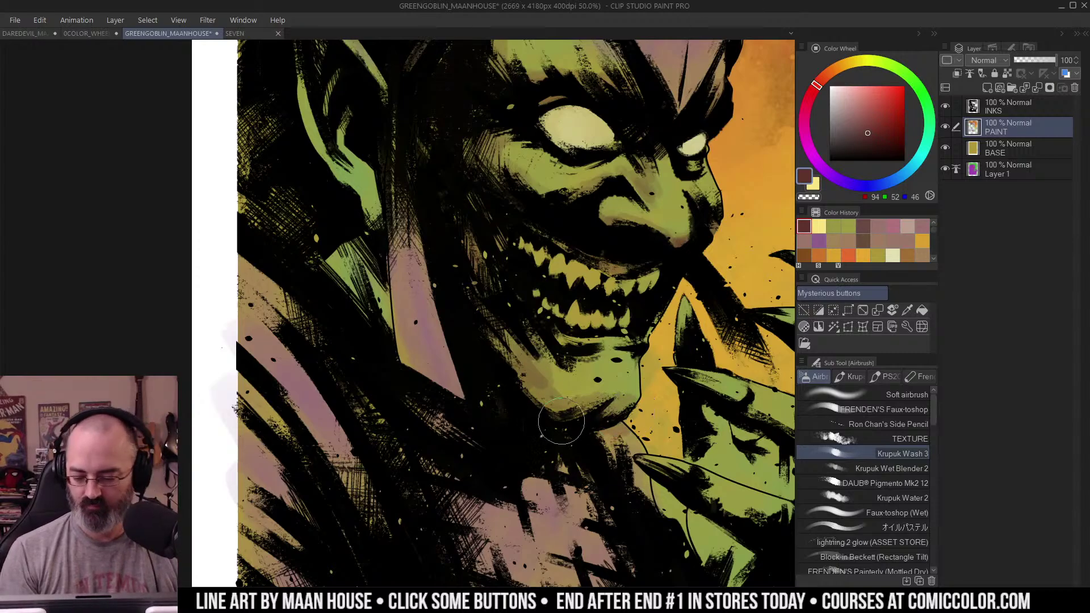
key("bracketleft")
mouse_move(569, 376)
left_mouse_down()
mouse_move(538, 389)
mouse_move(539, 359)
mouse_move(561, 400)
left_mouse_up()
key("j")
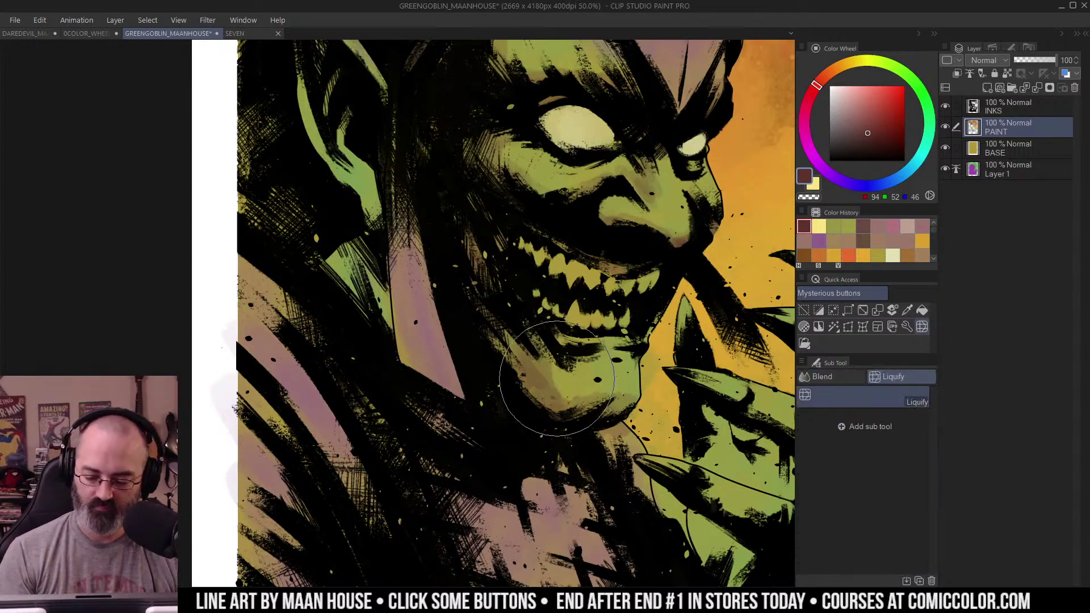
left_click_drag(547, 363, 518, 392)
Step: Sample the olive brown (136, 121, 58) on the chin, soften its shadow with Krupuk Wet Blender 2, and switch back to Krupuk Wash 3
key("b")
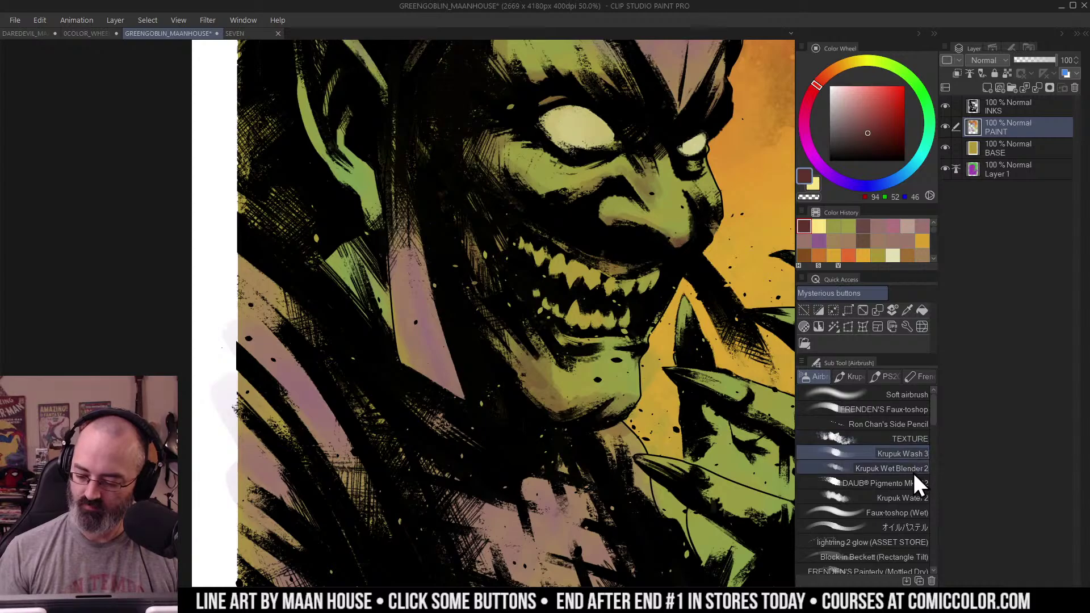
left_click(915, 470)
left_click(562, 374, "alt")
left_click(565, 372, "alt")
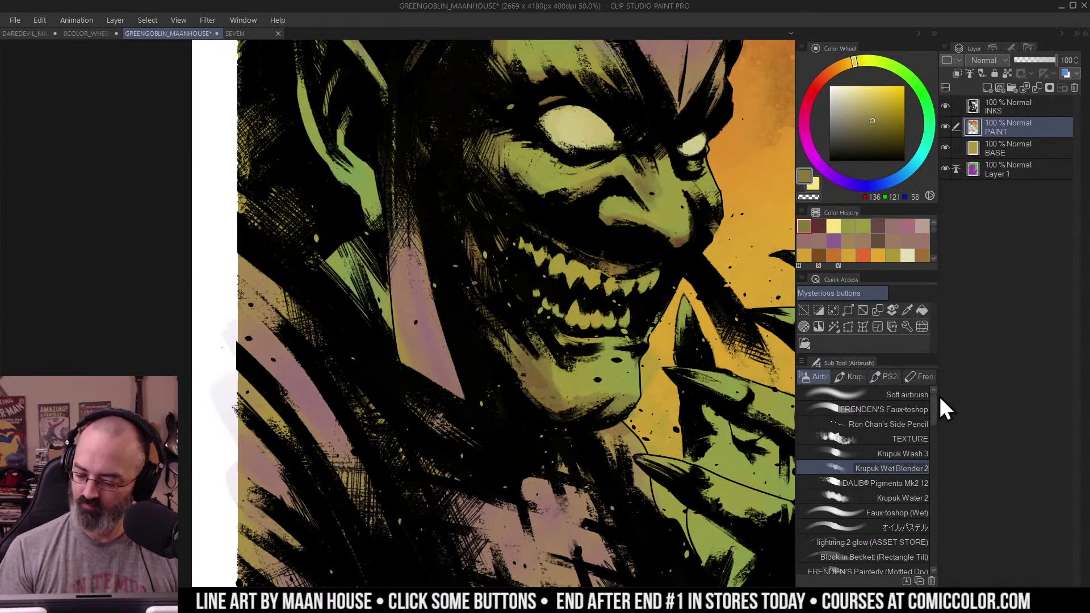
mouse_move(564, 351)
left_mouse_down()
mouse_move(526, 384)
mouse_move(562, 379)
left_mouse_up()
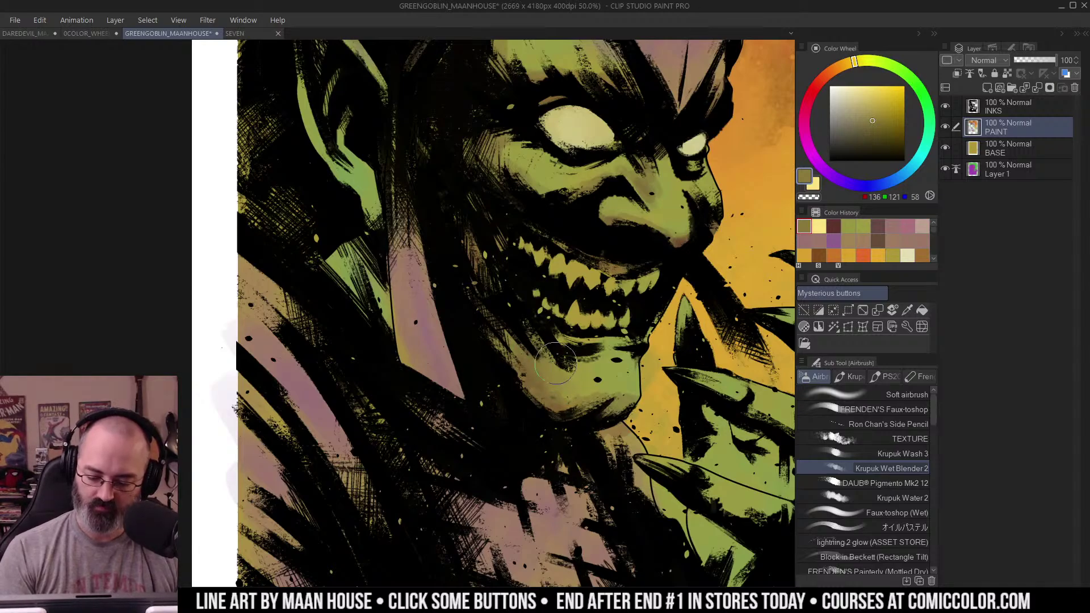
left_click(886, 454)
left_click_drag(641, 250, 623, 204)
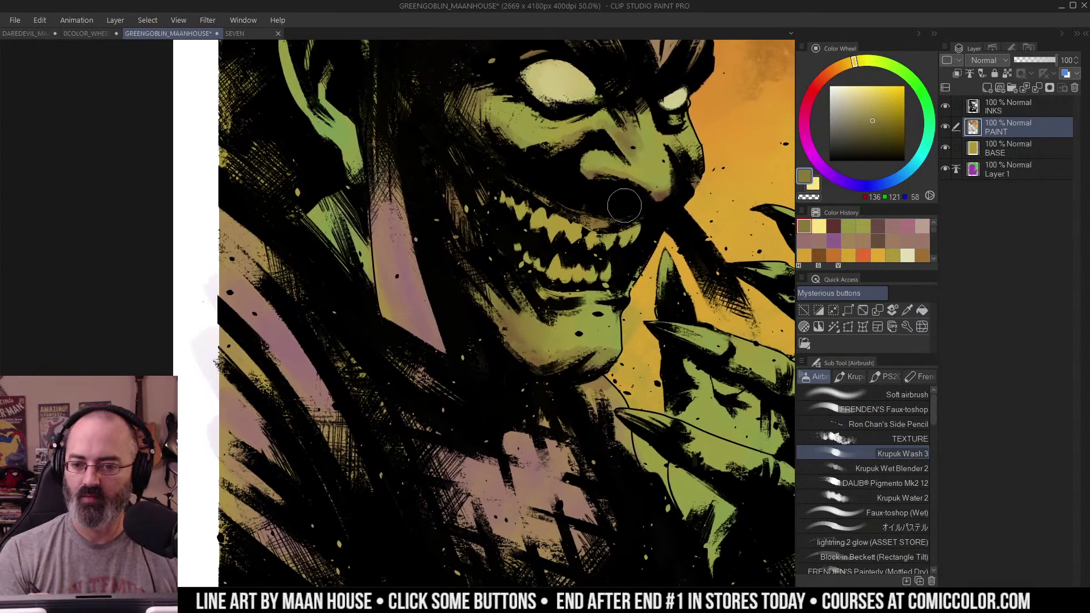
key("m")
mouse_move(666, 162)
left_mouse_down()
mouse_move(660, 173)
mouse_move(665, 164)
left_mouse_up()
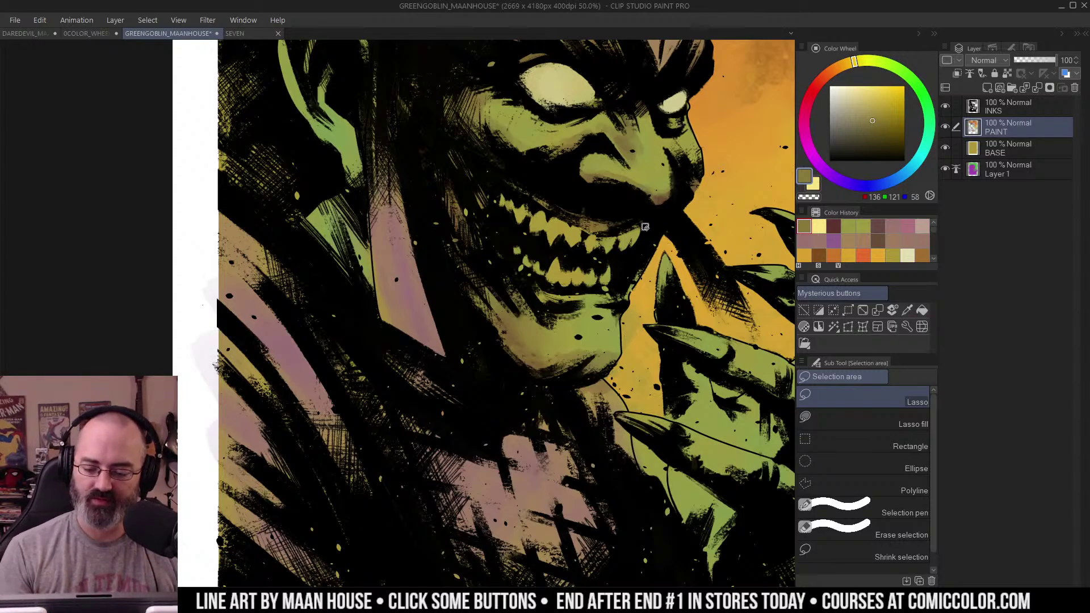
left_click_drag(646, 226, 649, 287)
key("/")
left_click(637, 263, "alt")
left_click_drag(646, 211, 653, 266)
left_click(606, 195)
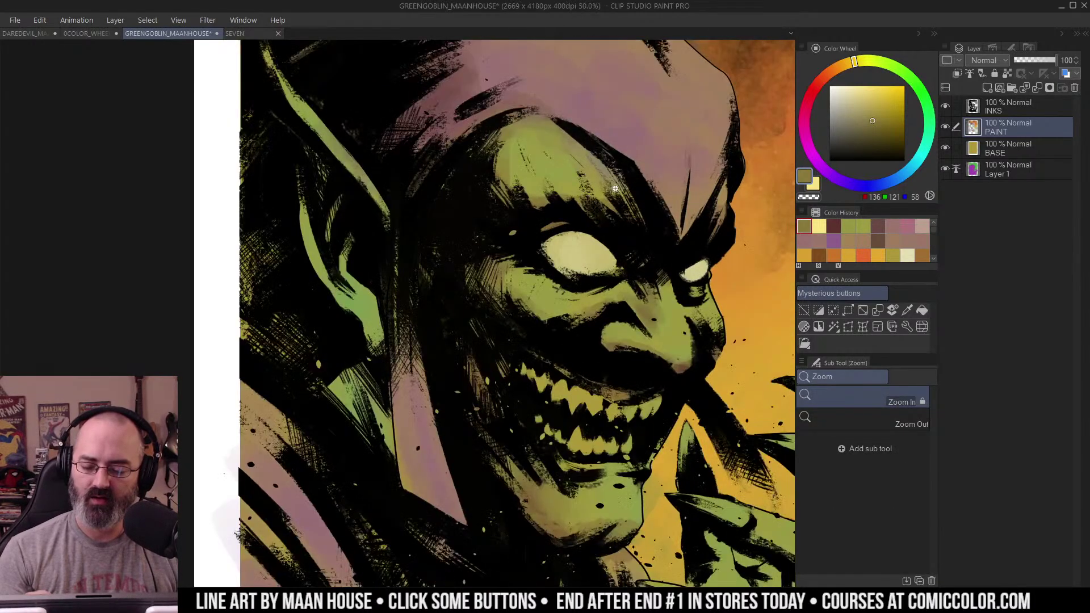
Step: Sample olive tones from the forehead, including green (154, 155, 66), and brush them over its shading beside the cowl
key("b")
left_click(566, 169, "alt")
mouse_move(569, 171)
left_mouse_down()
mouse_move(585, 176)
mouse_move(592, 158)
mouse_move(561, 156)
mouse_move(599, 170)
left_mouse_up()
left_click(573, 132, "alt")
left_click(561, 150, "alt")
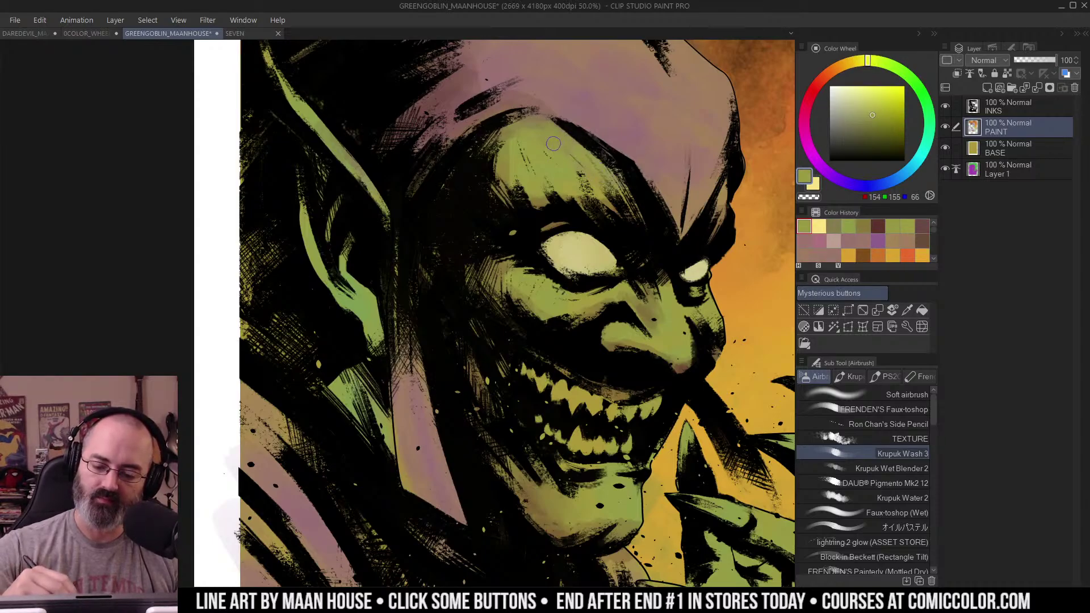
left_click(636, 183, "alt")
left_click_drag(689, 185, 647, 162)
Step: Sample the muted brown (126, 108, 57), auto-select the figure from the referred layer, and brush the brown over the lower pointed ear
left_click(602, 262, "ctrl")
left_click(587, 248, "alt")
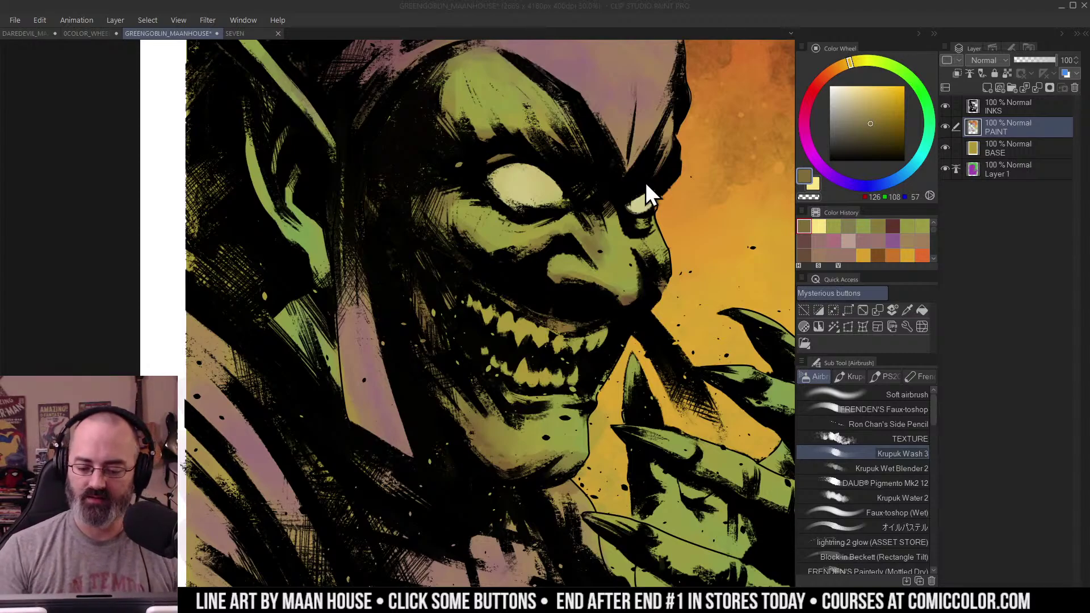
left_click(641, 203)
key("ctrl+space")
left_click_drag(625, 284, 579, 278)
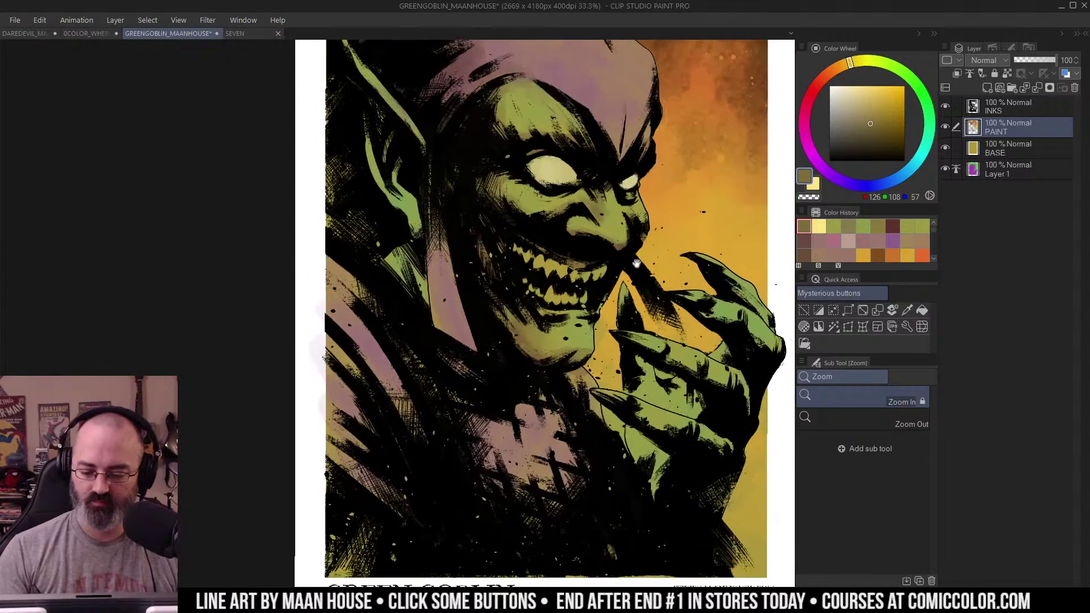
left_click_drag(510, 247, 553, 269)
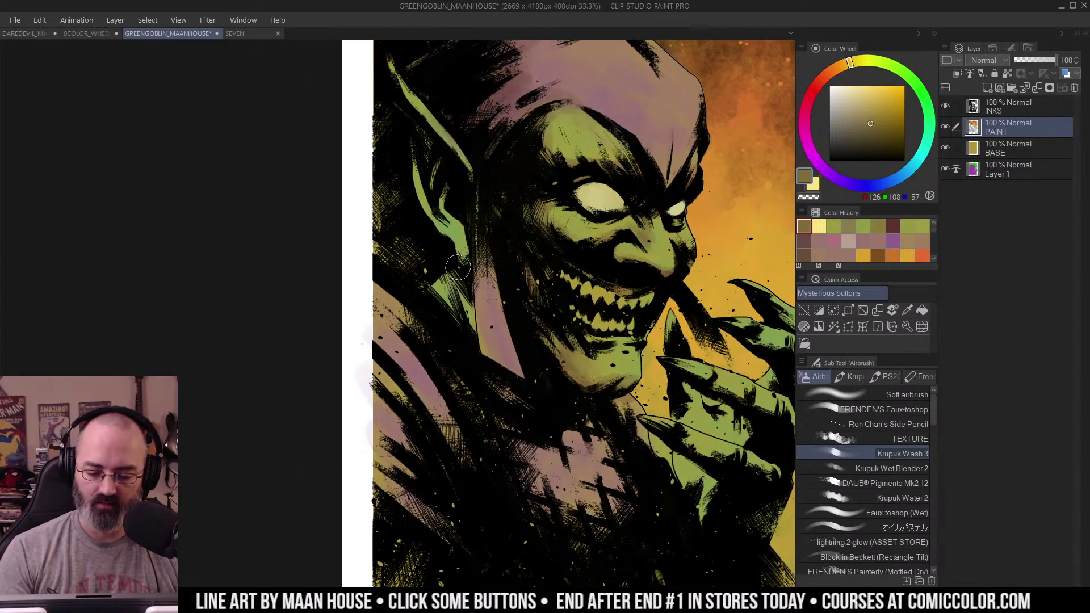
key("w")
left_click(480, 210)
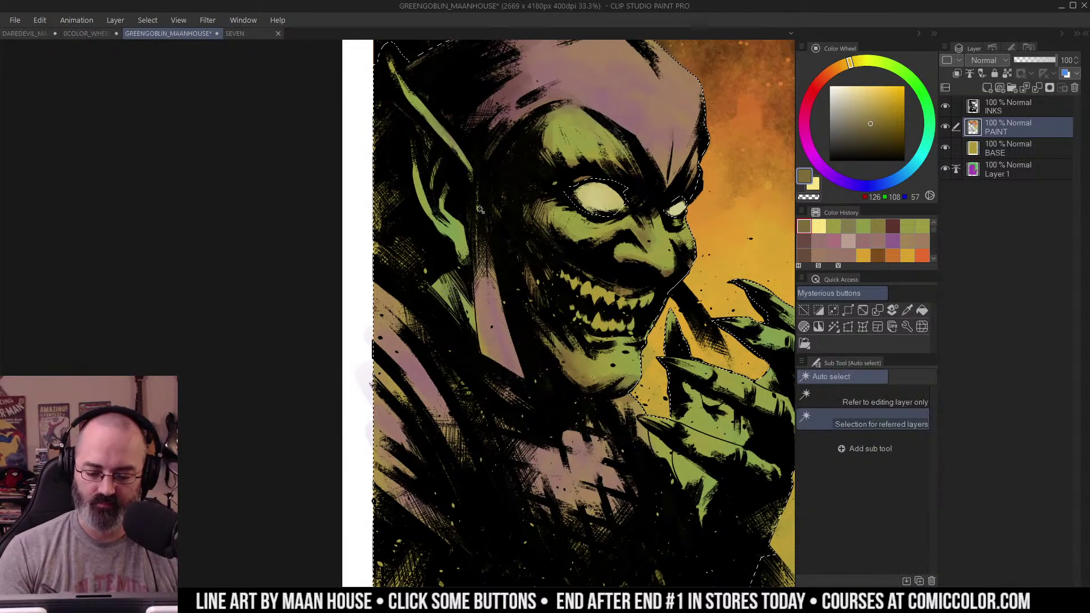
key("b")
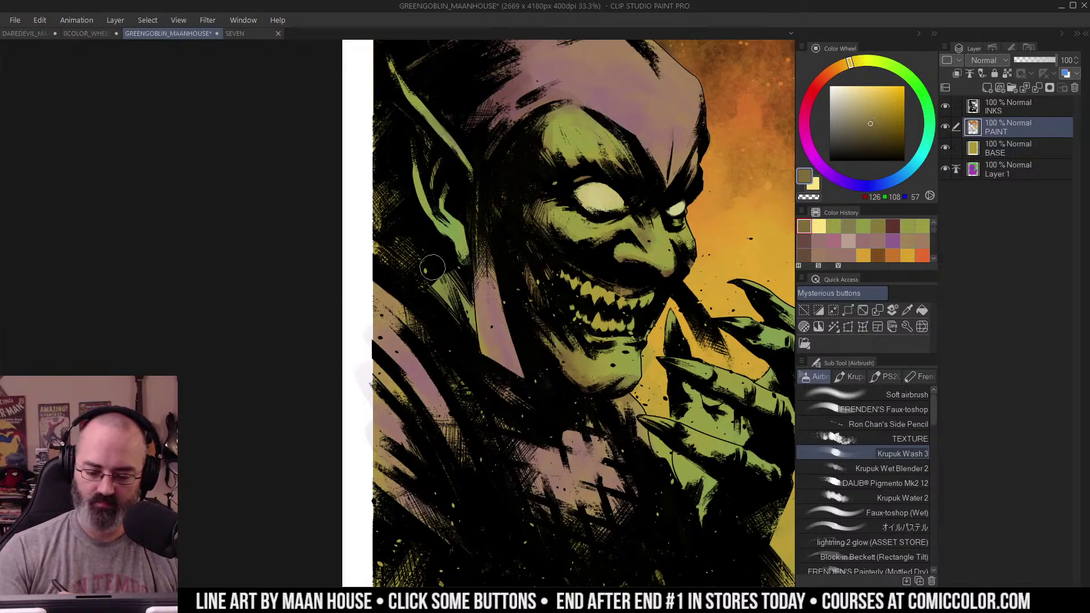
mouse_move(411, 172)
left_mouse_down()
mouse_move(442, 233)
mouse_move(451, 213)
mouse_move(466, 265)
left_mouse_up()
left_click_drag(429, 189, 459, 225)
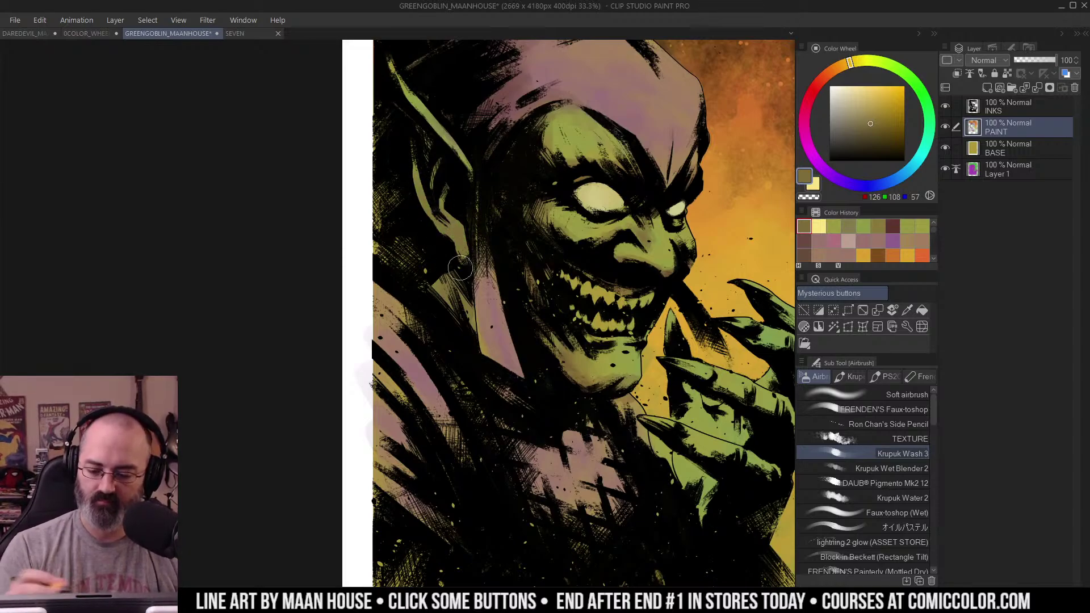
Step: Brush the same muted brown (126, 108, 57) over the upper edge of the purple shoulder
left_click_drag(490, 263, 485, 211)
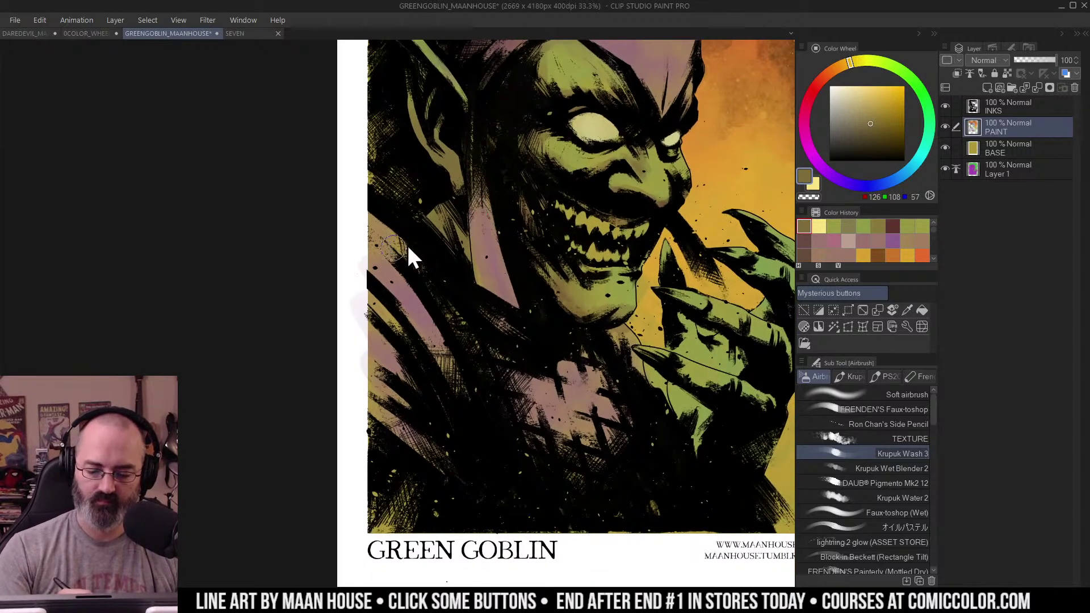
left_click_drag(373, 212, 414, 266)
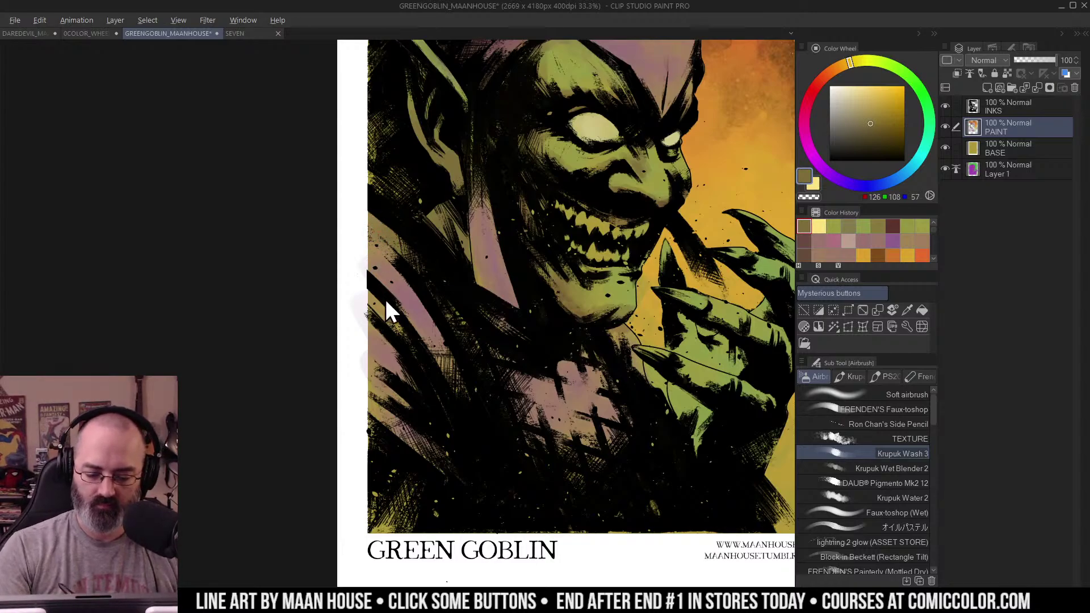
left_click(585, 291, "ctrl+alt")
left_click_drag(672, 227, 642, 235)
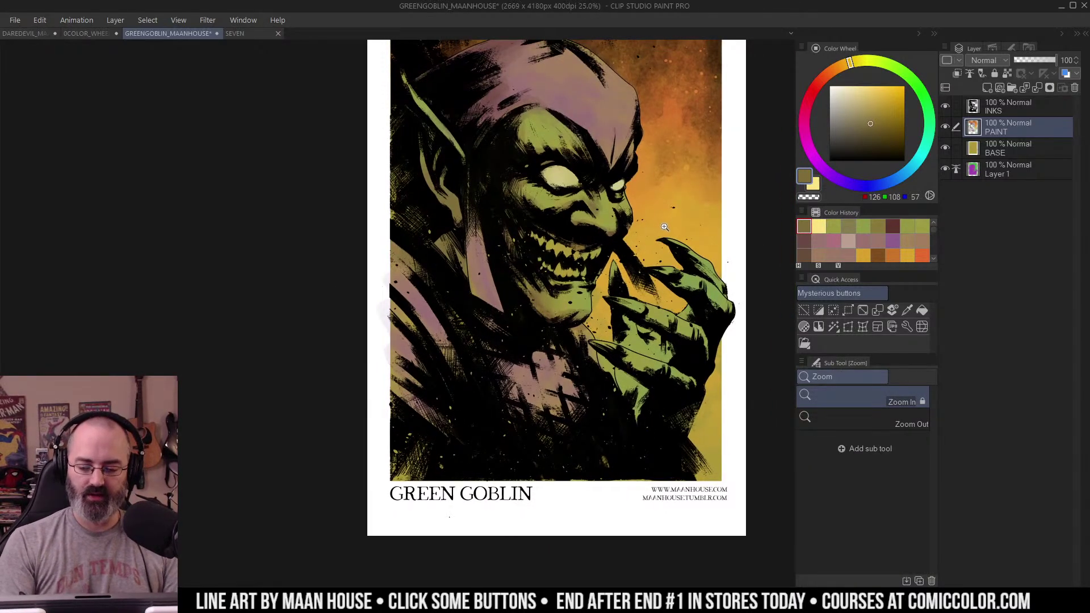
Step: Sample the dusty mauve (154, 114, 112) from the cowl and brush it over the cowl's top and its strip beside the neck
left_click(569, 219, "ctrl")
left_click_drag(567, 221, 601, 283)
left_click(540, 85, "alt")
left_click_drag(540, 81, 545, 90)
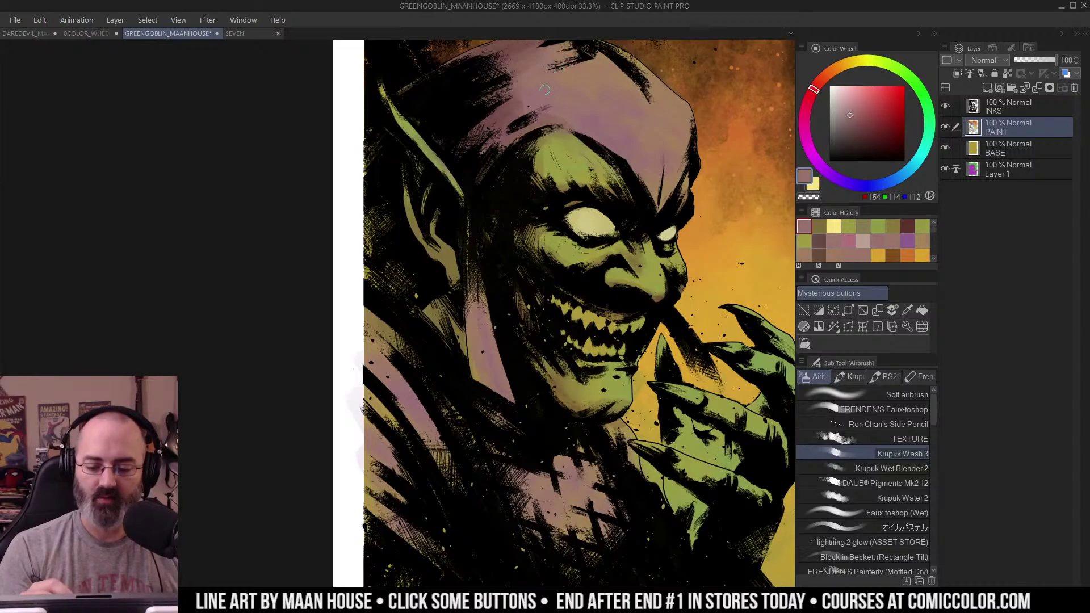
left_click_drag(476, 314, 480, 294)
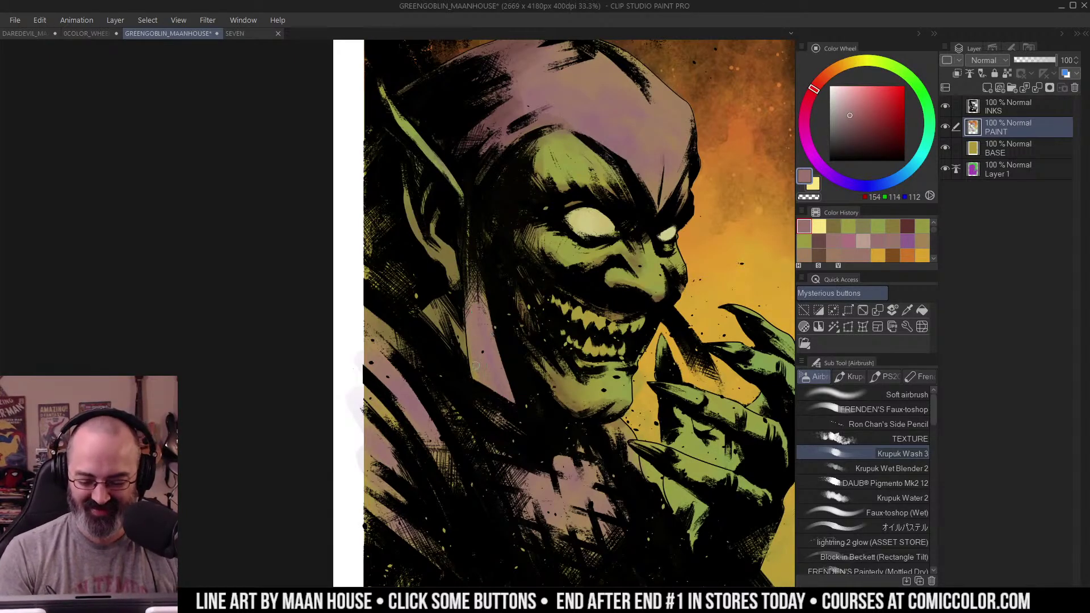
Step: Check the whole figure and sample the dusty mauve (154, 115, 110) from the cowl for further painting
left_click_drag(640, 275, 610, 272)
left_click(635, 256, "ctrl+alt")
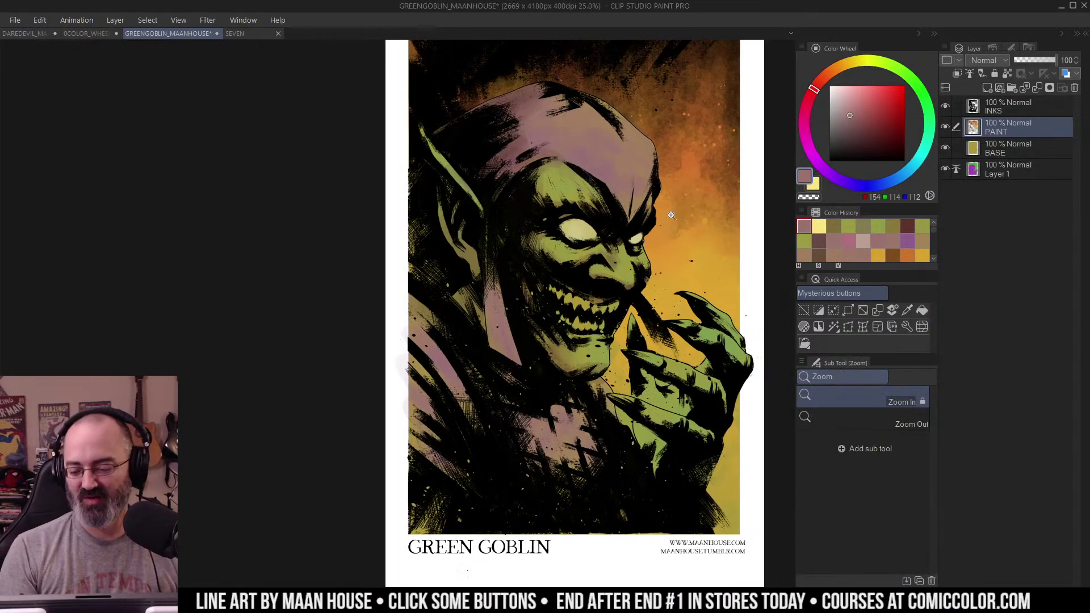
left_click(650, 223, "ctrl")
mouse_move(583, 113)
left_mouse_down()
mouse_move(581, 129)
mouse_move(556, 121)
left_mouse_up()
left_click(533, 140, "alt")
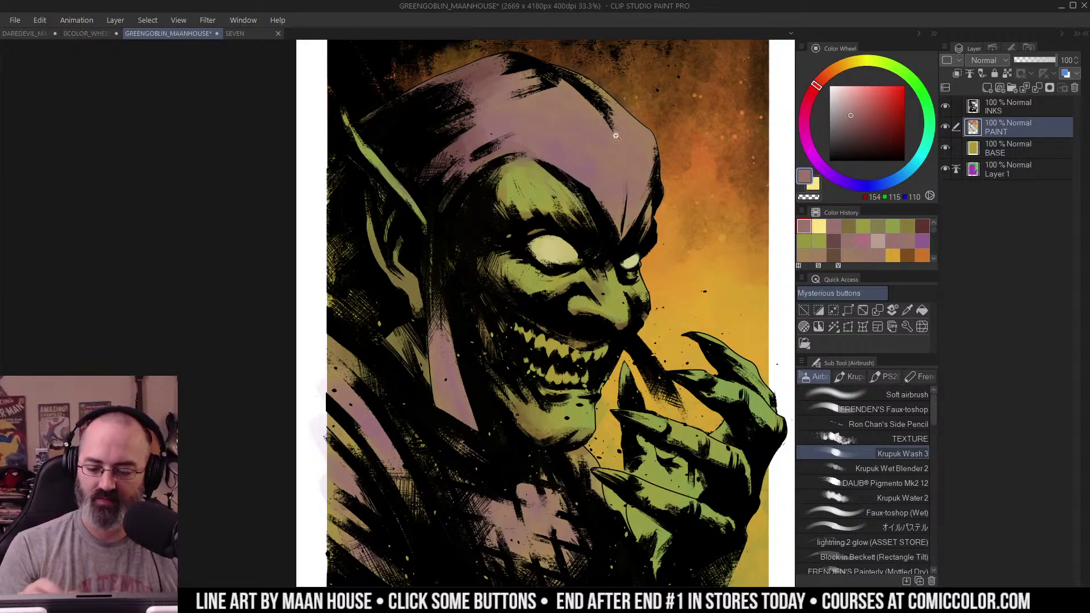
Step: Examine the whole Green Goblin painting at reduced size, then the face and hand up close
left_click(633, 193, "ctrl+alt")
left_click_drag(633, 191, 613, 170)
left_click(625, 211, "alt")
left_click(632, 209, "alt")
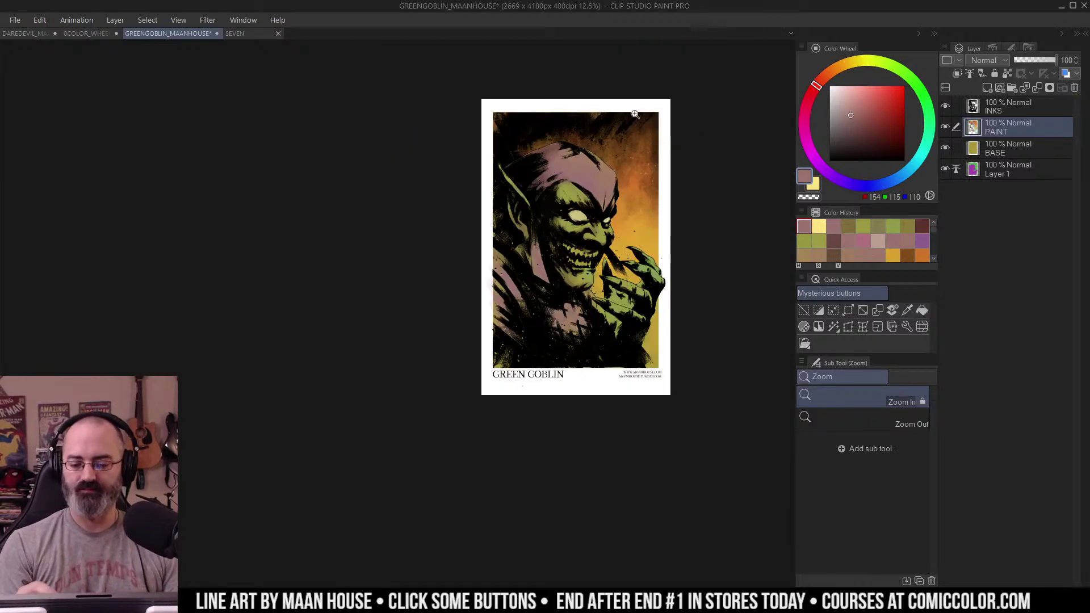
left_click(645, 207)
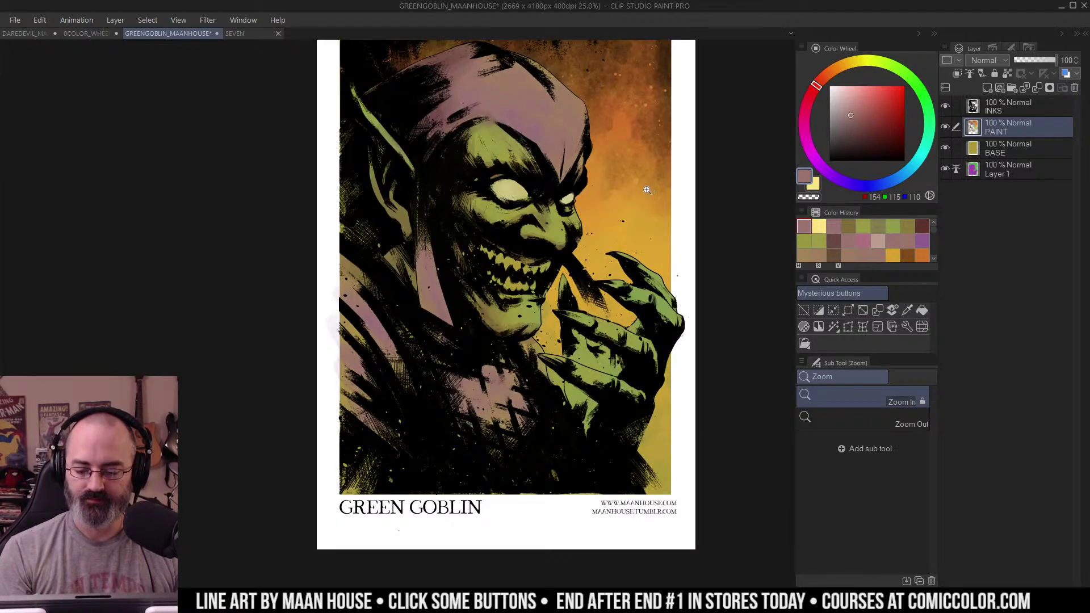
left_click_drag(645, 193, 649, 211)
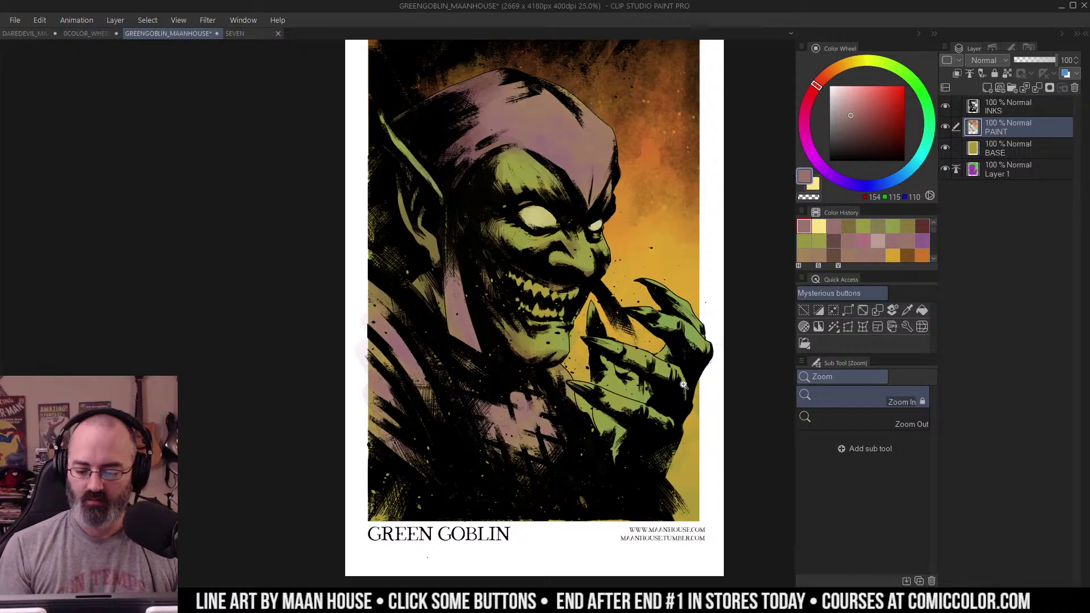
left_click(594, 224, "alt")
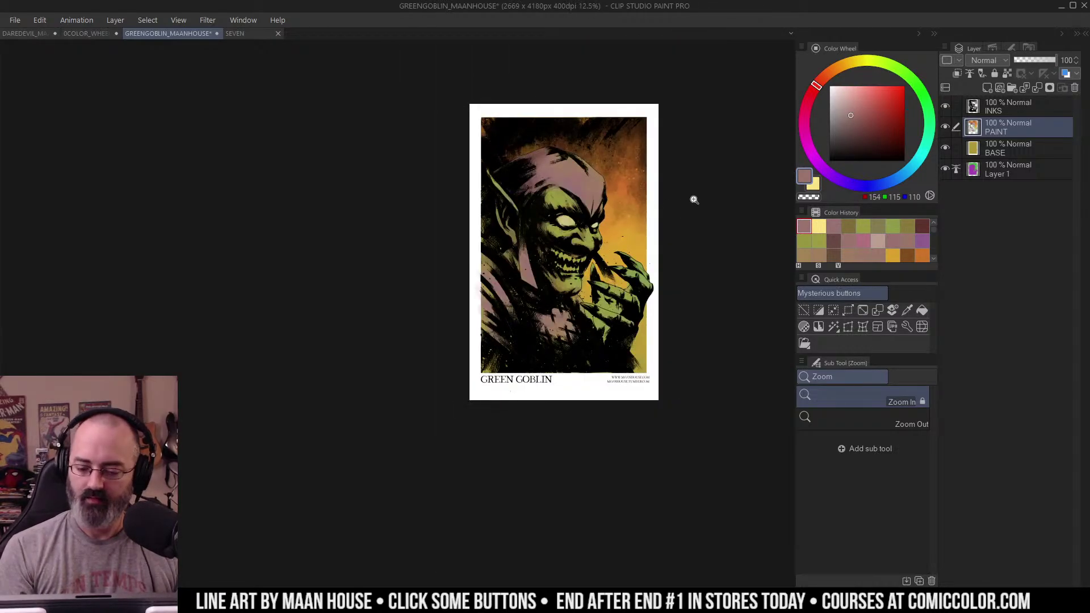
left_click(620, 263)
Step: Select the orange background and brush light orange (234, 195, 107) around the mouth and claws with Krupuk Wash 3
key("w")
left_click(678, 211)
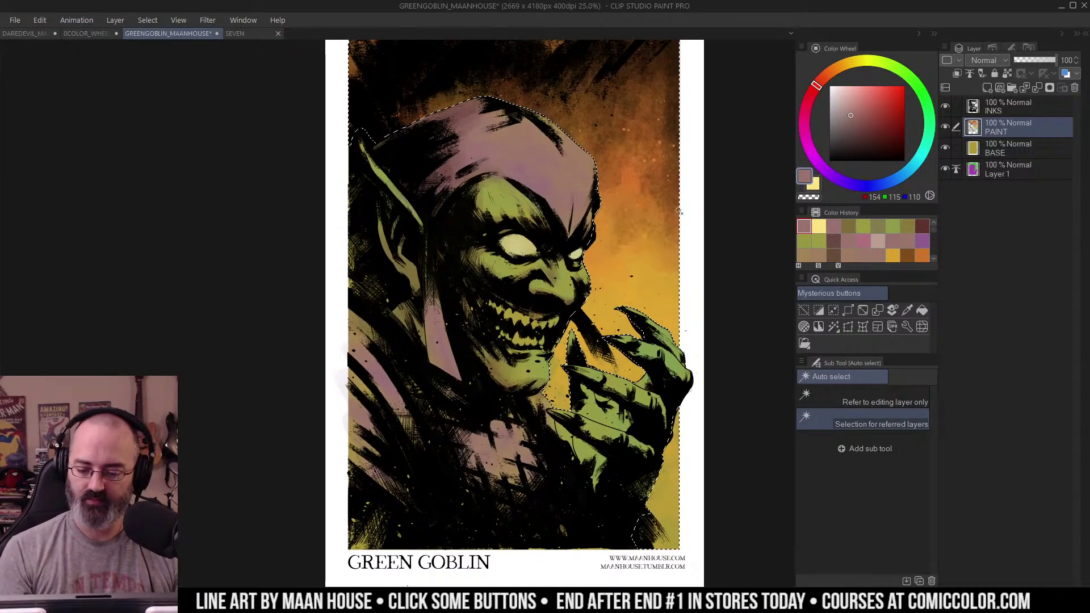
key("ctrl+d")
key("b")
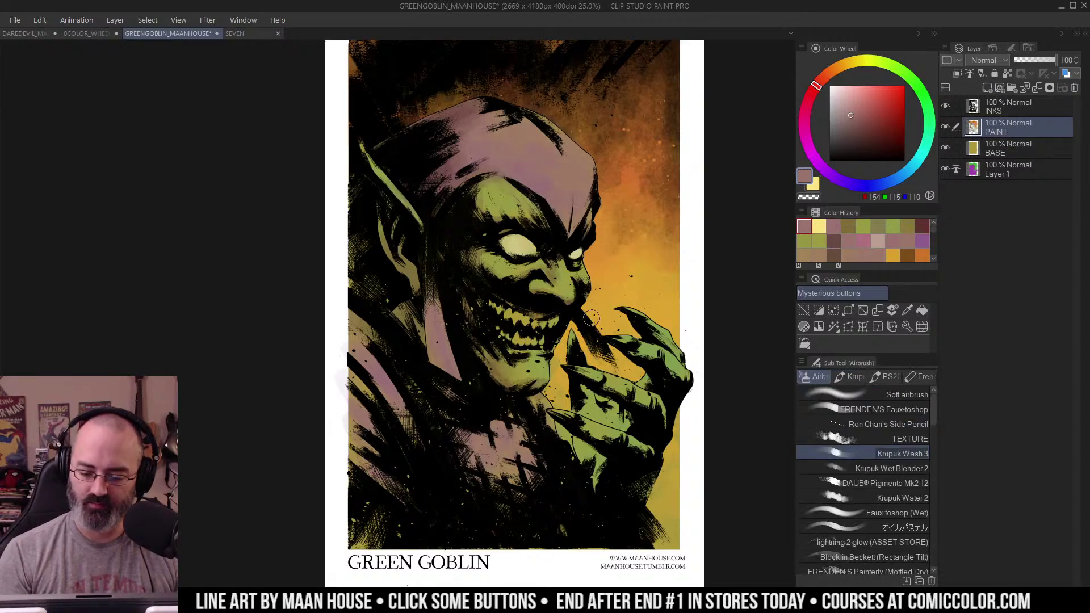
left_click(616, 283, "alt")
left_click(866, 92)
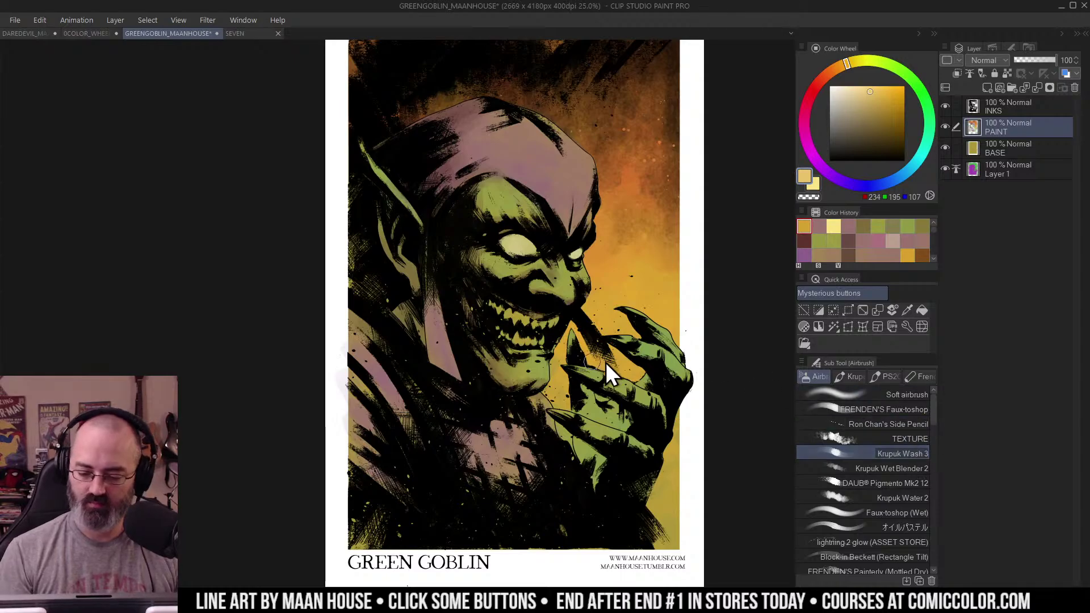
left_click_drag(607, 363, 640, 336)
mouse_move(587, 268)
left_mouse_down()
mouse_move(582, 316)
mouse_move(600, 297)
mouse_move(611, 358)
mouse_move(606, 290)
mouse_move(556, 359)
left_mouse_up()
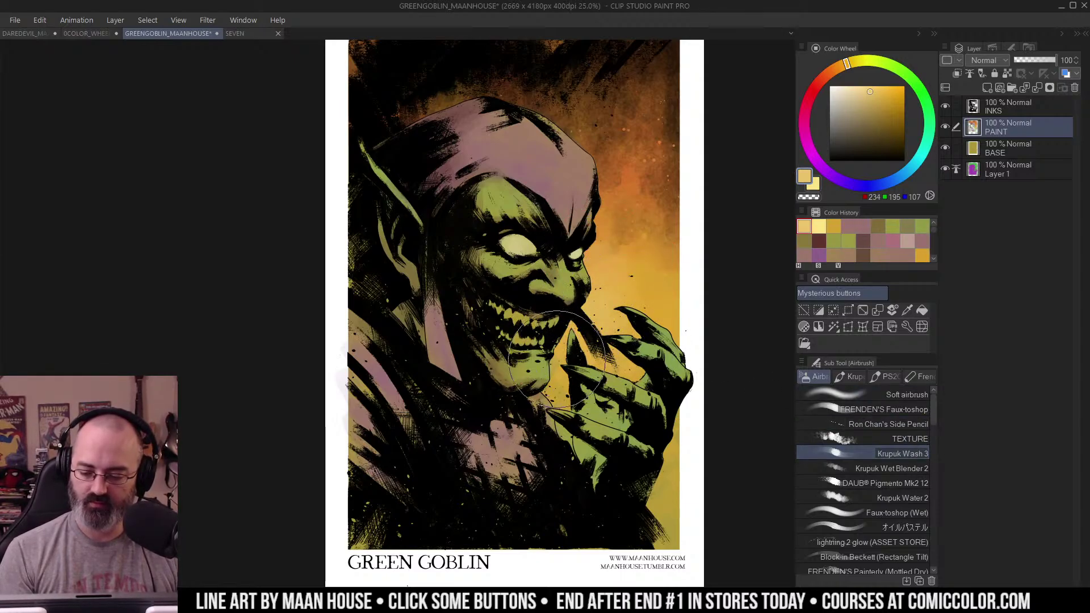
Step: Sample the deeper background orange and brush it between the goblin's nose and raised fingers
left_click(621, 254, "ctrl+alt")
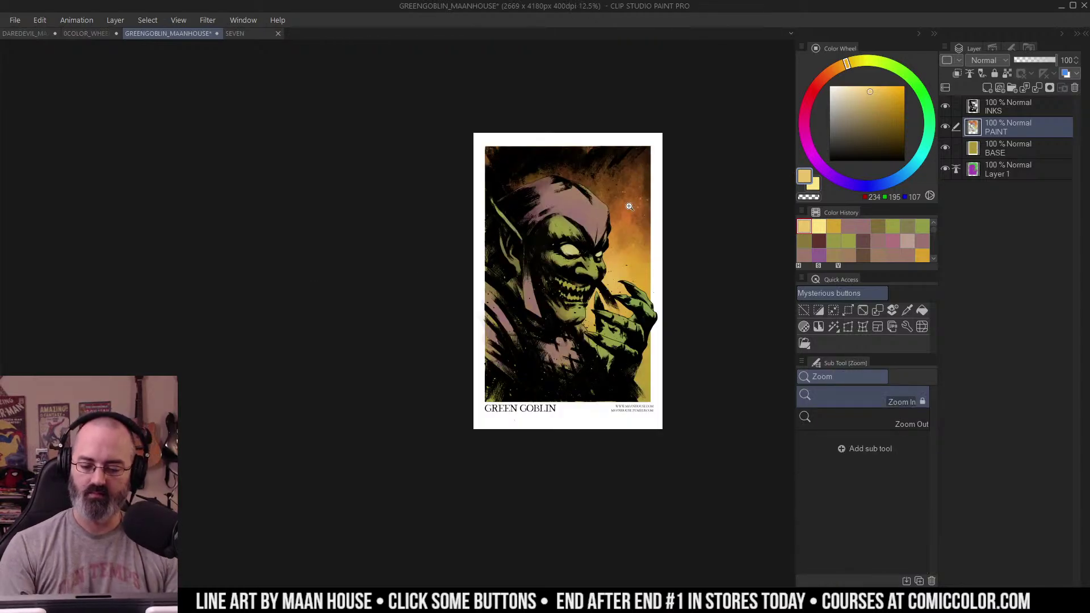
left_click(620, 259, "alt")
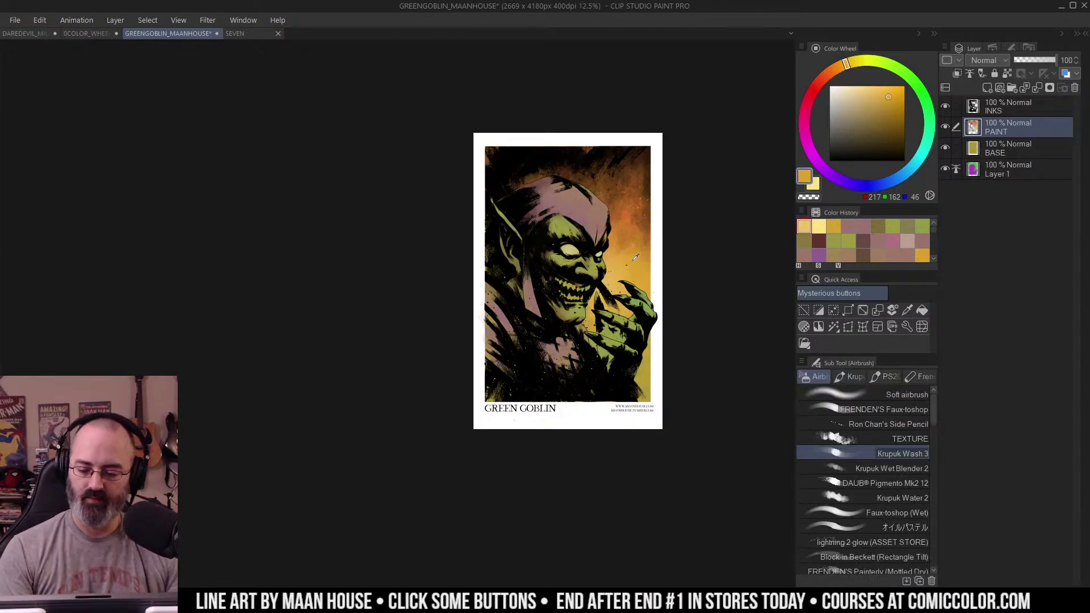
mouse_move(613, 260)
left_mouse_down()
mouse_move(604, 265)
mouse_move(619, 281)
left_mouse_up()
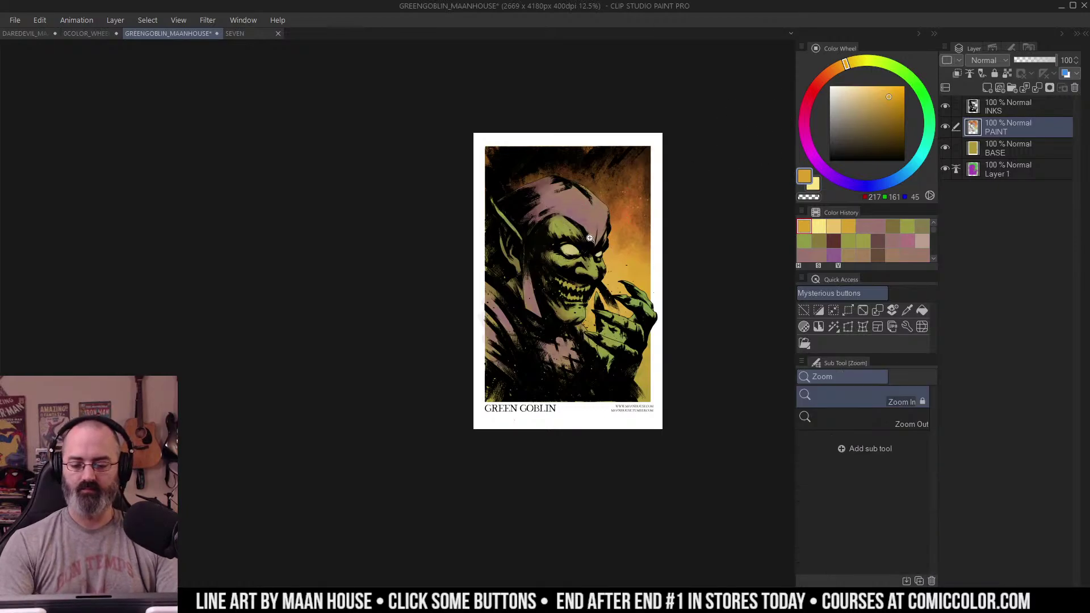
Step: Select the goblin figure and brush dark brown (94, 52, 46) shading over the claws and fingers with Krupuk Wash 3
left_click(606, 226, "ctrl")
left_click(633, 239, "ctrl")
left_click_drag(666, 234, 635, 175)
left_click(833, 241)
key("w")
left_click(640, 270)
key("ctrl+d")
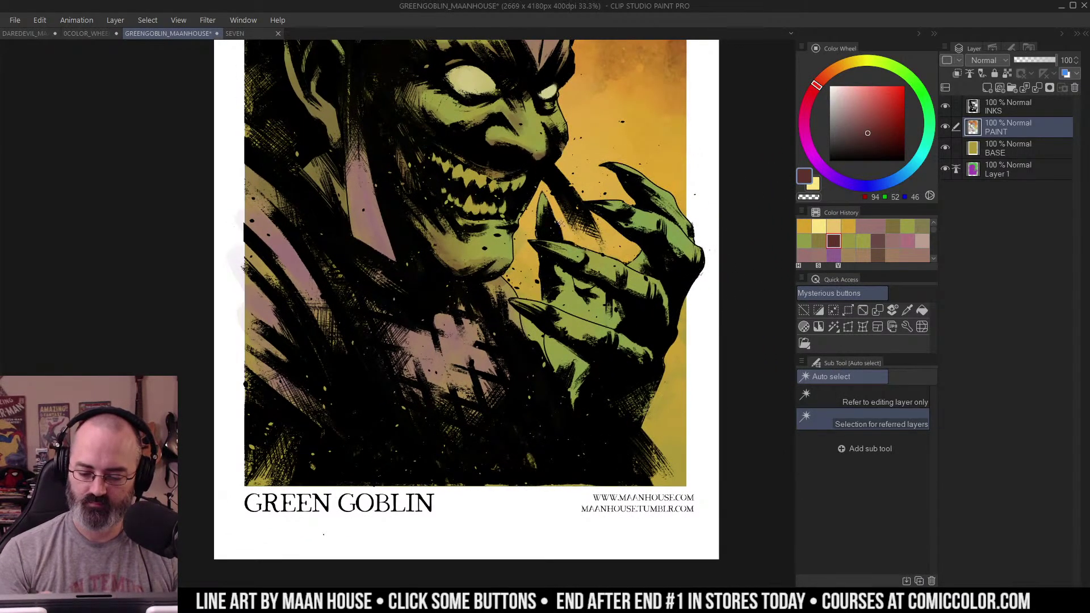
key("b")
mouse_move(543, 202)
left_mouse_down()
mouse_move(569, 242)
mouse_move(554, 293)
mouse_move(593, 312)
mouse_move(562, 352)
mouse_move(552, 345)
mouse_move(564, 373)
mouse_move(555, 347)
mouse_move(567, 369)
mouse_move(577, 363)
mouse_move(578, 406)
mouse_move(563, 326)
mouse_move(527, 311)
mouse_move(599, 332)
left_mouse_up()
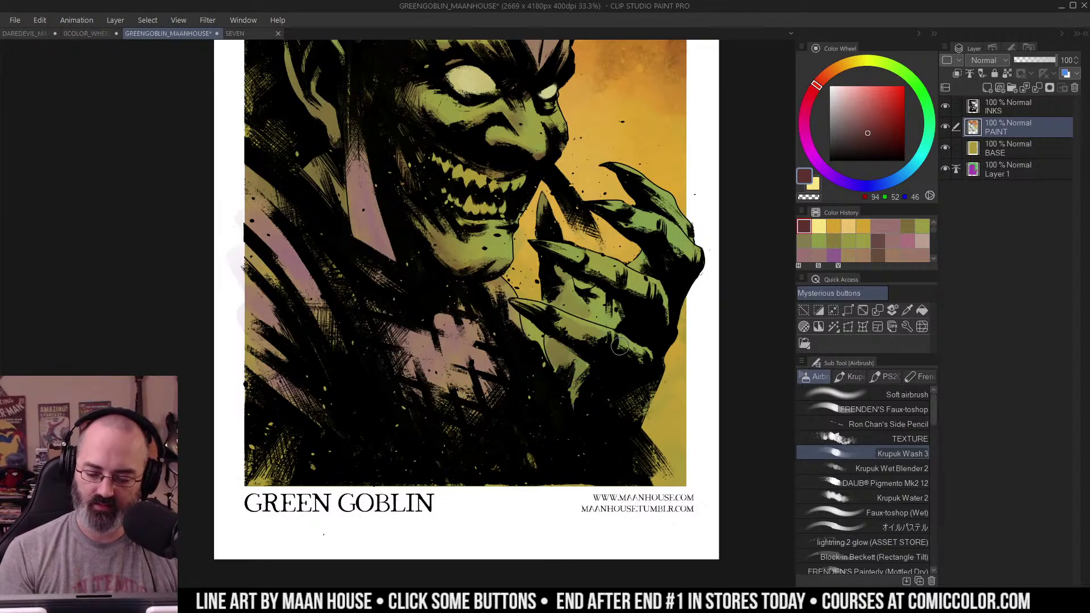
mouse_move(614, 276)
left_mouse_down()
mouse_move(587, 325)
mouse_move(584, 316)
mouse_move(563, 328)
mouse_move(620, 347)
mouse_move(655, 340)
mouse_move(635, 214)
mouse_move(582, 267)
mouse_move(558, 253)
mouse_move(670, 315)
left_mouse_up()
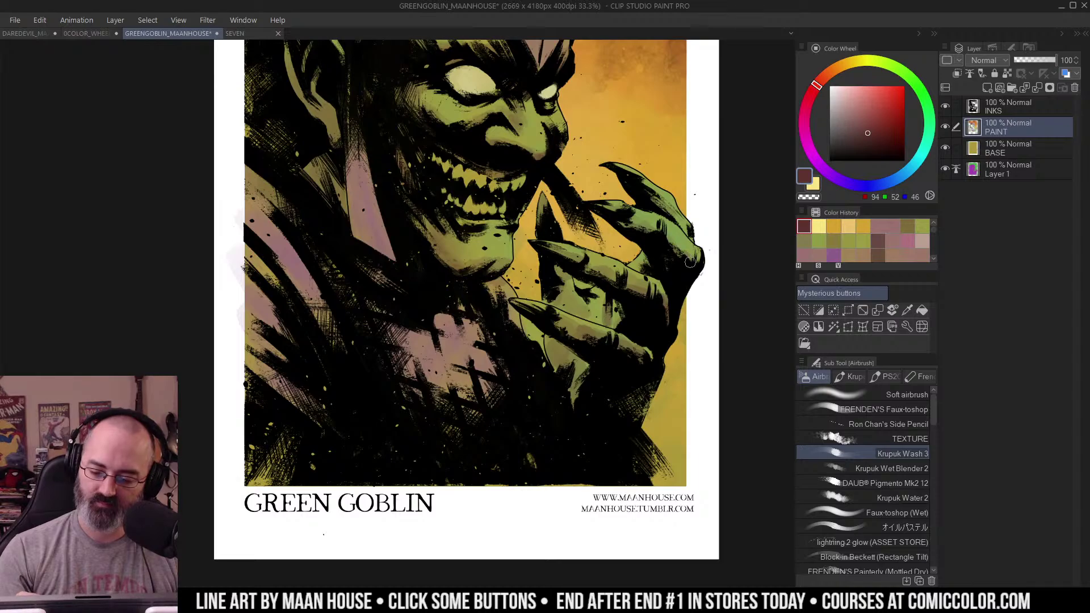
Step: Sample the pale yellow of the goblin's larger eye as the paint color and clear the selection
key("slash")
left_click(621, 268, "alt")
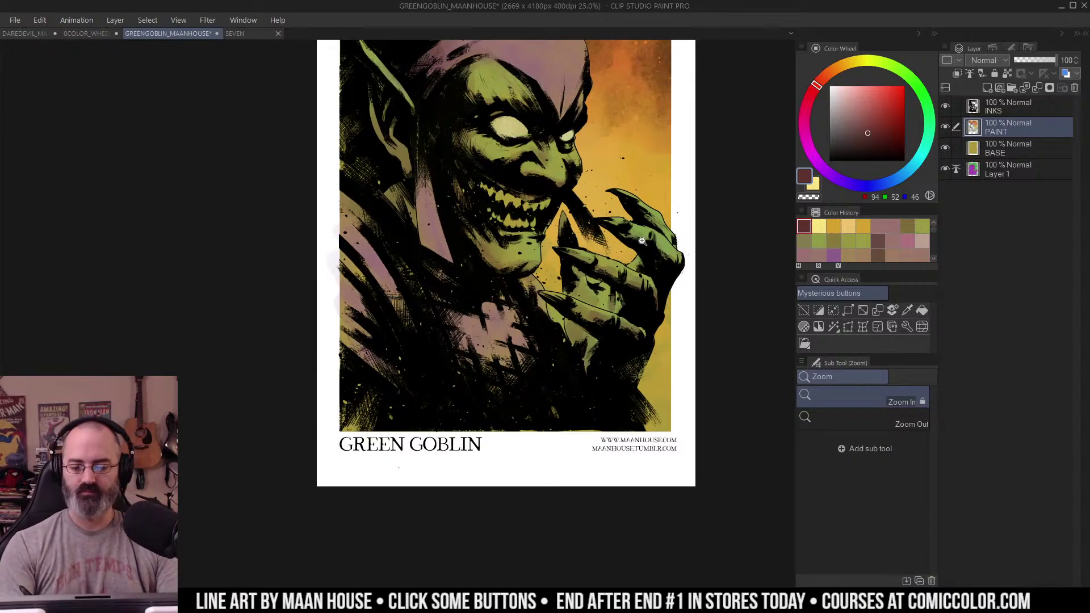
left_click(619, 256, "alt")
left_click(595, 223)
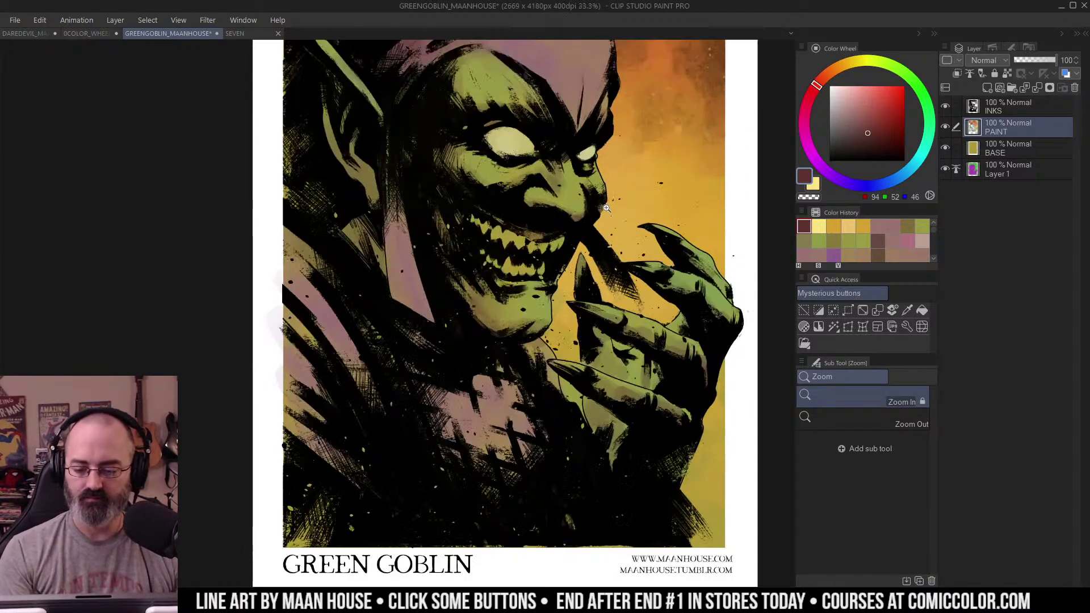
key("w")
right_click(520, 216)
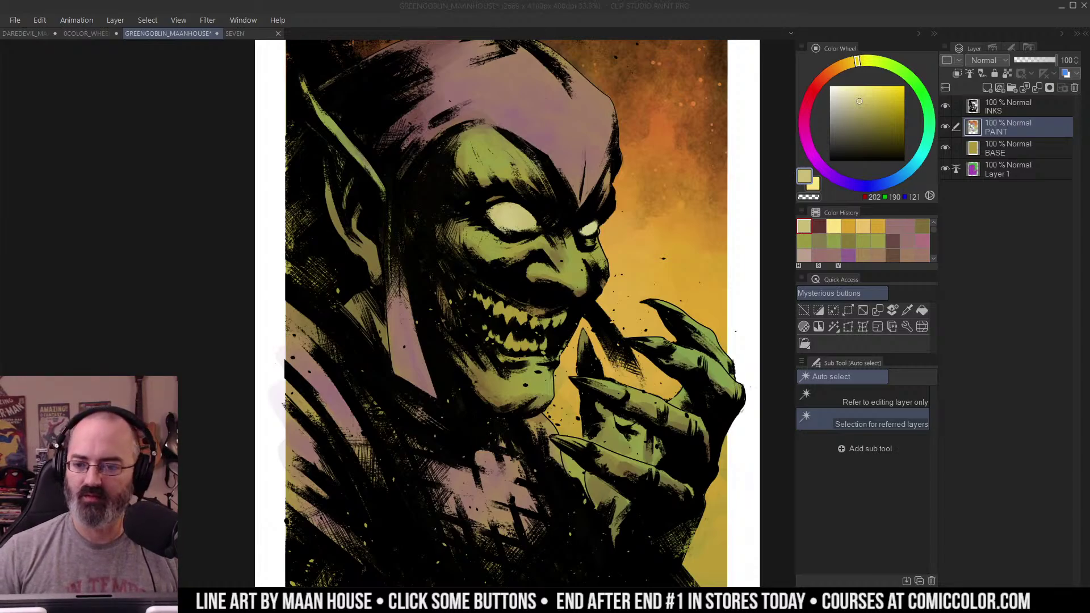
left_click_drag(667, 180, 650, 151)
key("m")
key("ctrl+d")
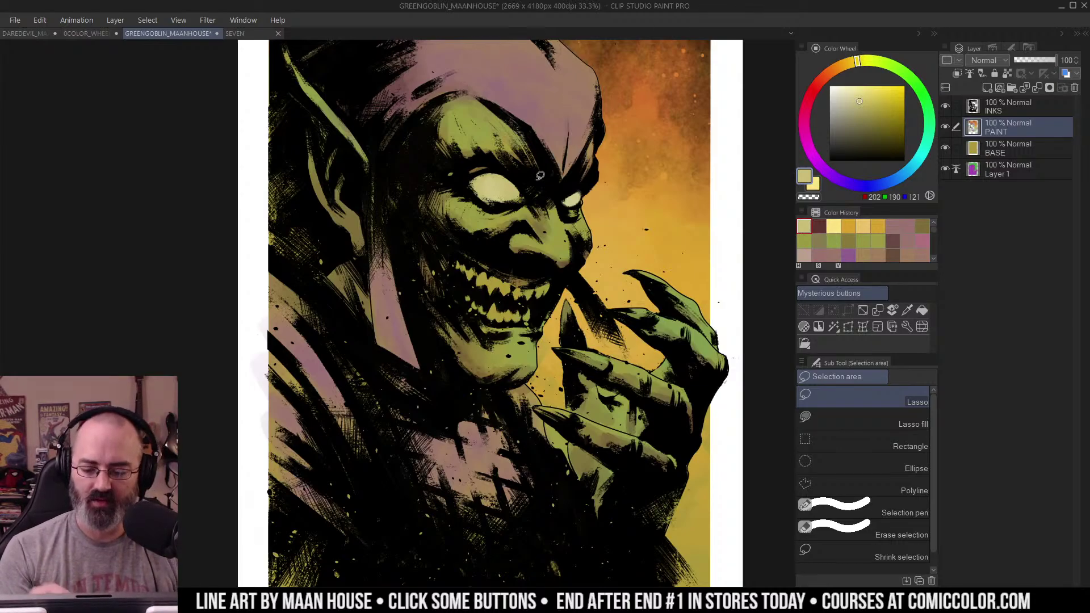
Step: Select the larger eye's area and brush a stronger yellow (204, 185, 76) over both eyes with Krupuk Wash 3
key("w")
scroll(534, 201, "up", 1)
left_click(492, 189)
key("b")
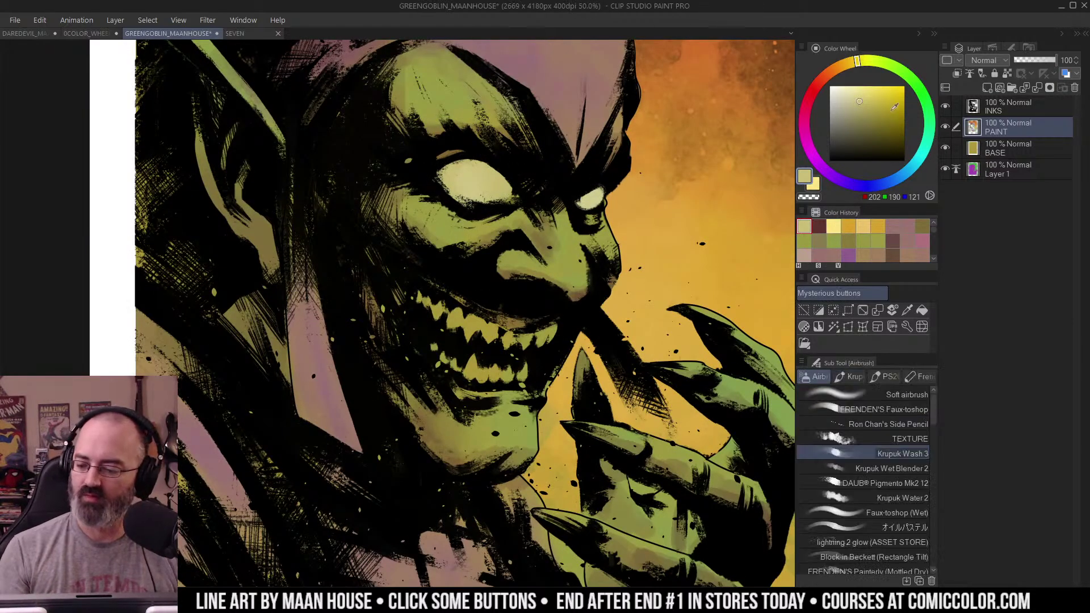
mouse_move(487, 180)
left_mouse_down()
mouse_move(448, 176)
mouse_move(453, 190)
mouse_move(496, 200)
mouse_move(453, 195)
mouse_move(454, 174)
mouse_move(465, 195)
mouse_move(492, 198)
mouse_move(468, 209)
mouse_move(443, 180)
mouse_move(470, 197)
mouse_move(513, 190)
mouse_move(493, 176)
mouse_move(449, 175)
mouse_move(493, 199)
mouse_move(514, 194)
left_mouse_up()
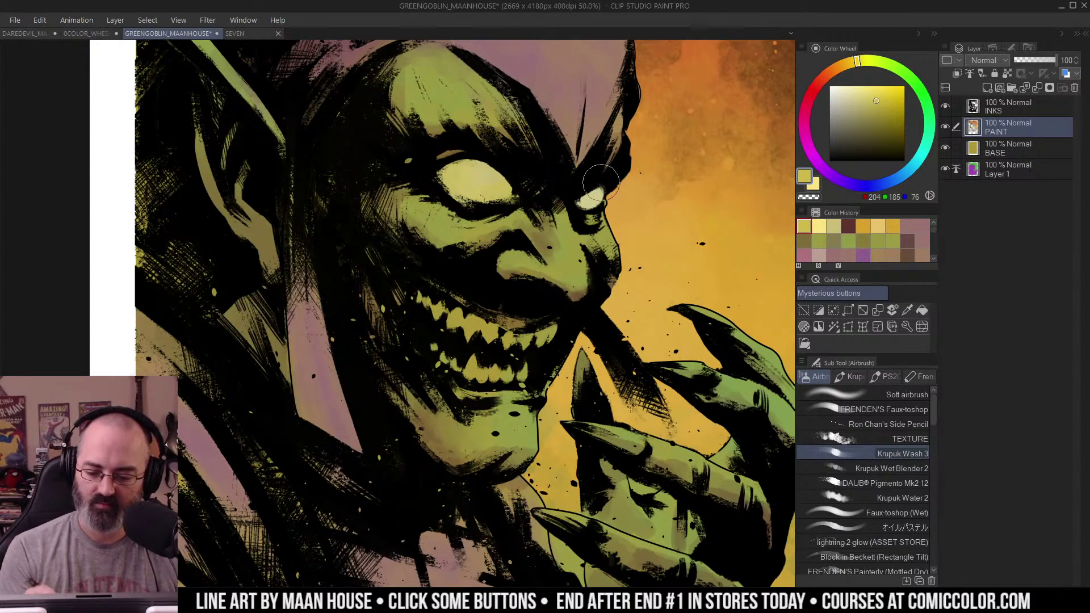
left_click_drag(601, 184, 578, 206)
left_click_drag(474, 164, 493, 171)
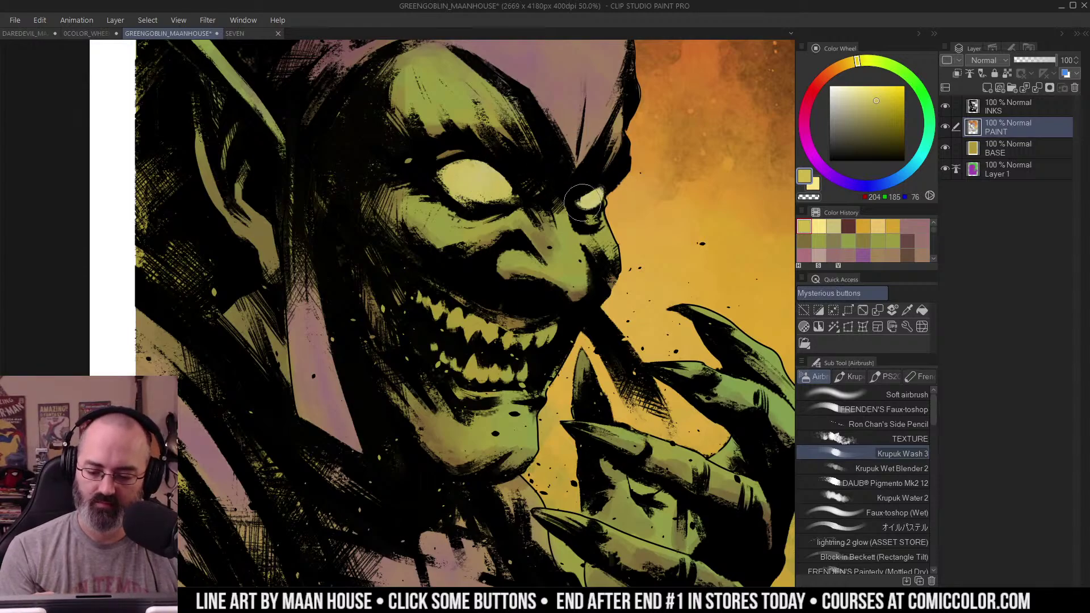
Step: Examine the repainted eyes against the whole composition at several magnifications
left_click(572, 237, "alt")
left_click(614, 223, "alt")
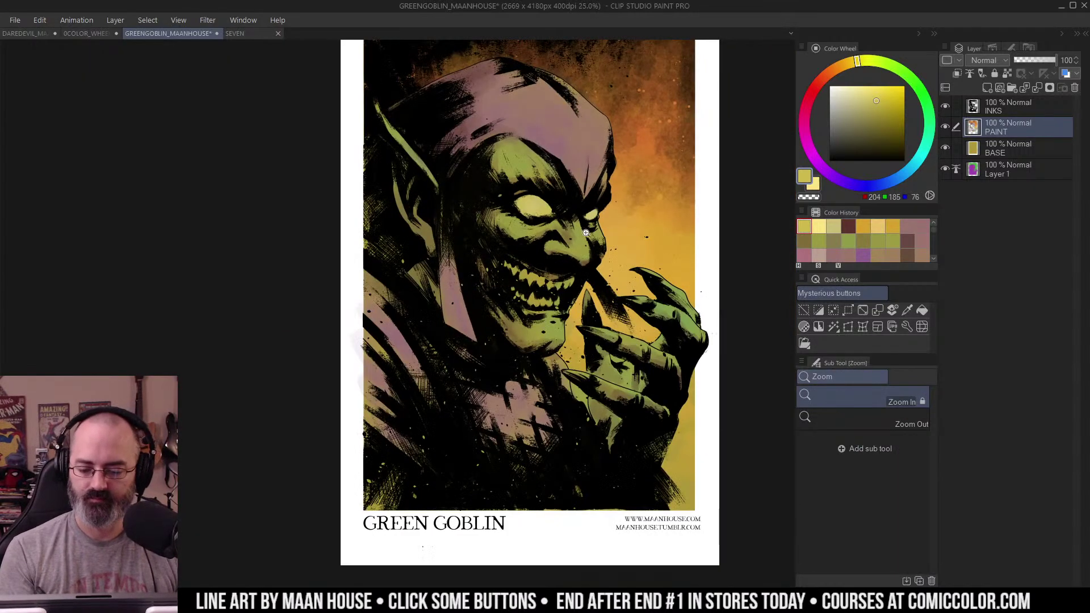
left_click(589, 232, "ctrl")
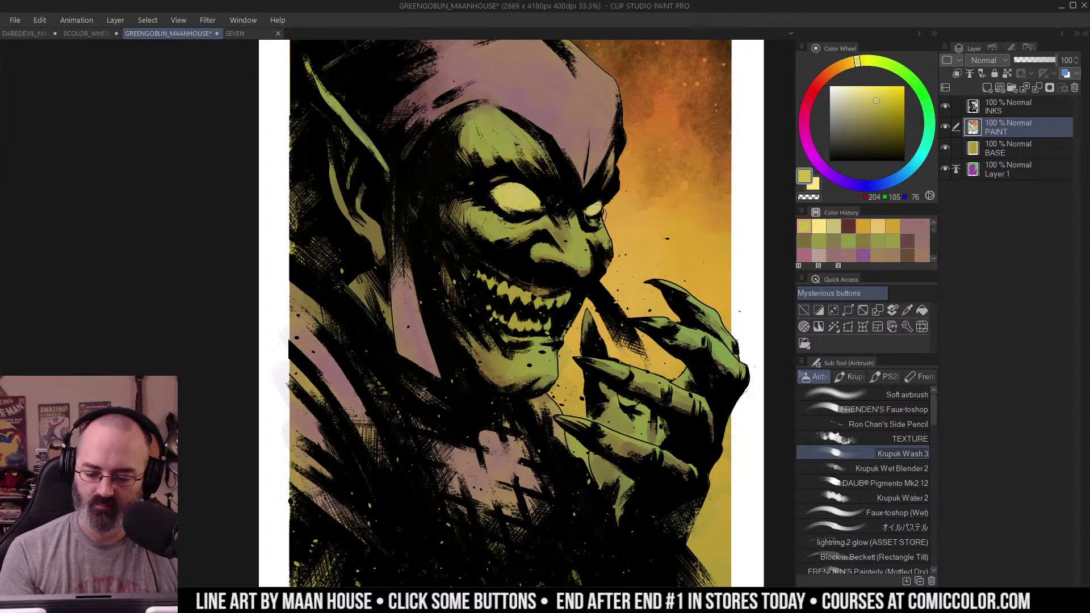
key("ctrl+alt+space")
left_click(602, 235)
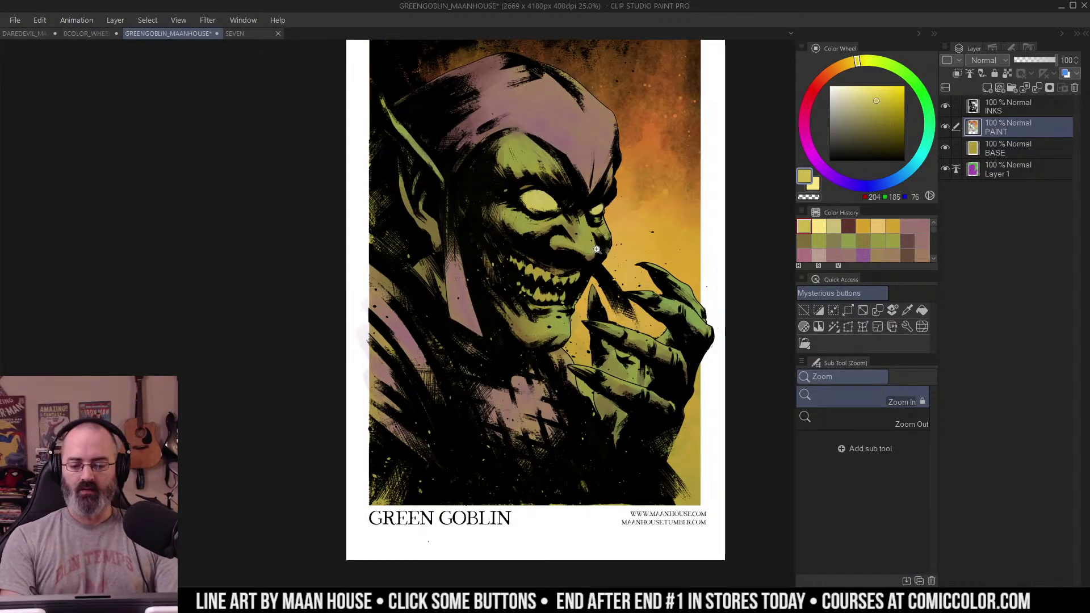
left_click(602, 238, "alt")
left_click(586, 262)
left_click(586, 262)
left_click(586, 261)
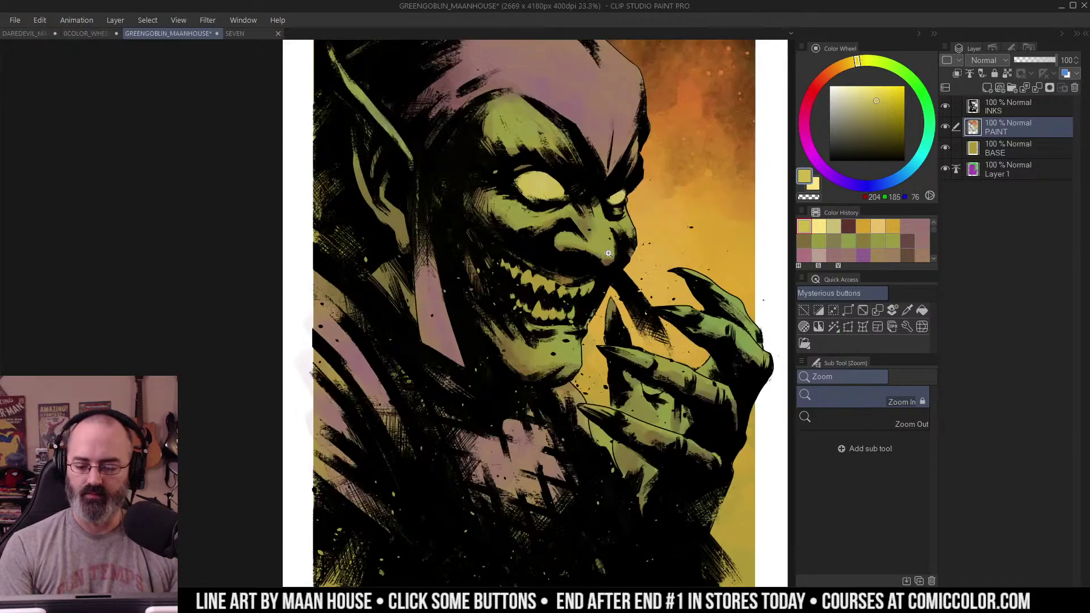
Step: Clear the figure selection and brush yellow (204, 185, 76) over the goblin's teeth with Krupuk Wash 3
left_click_drag(590, 250, 589, 198)
key("w")
left_click(604, 186)
key("j")
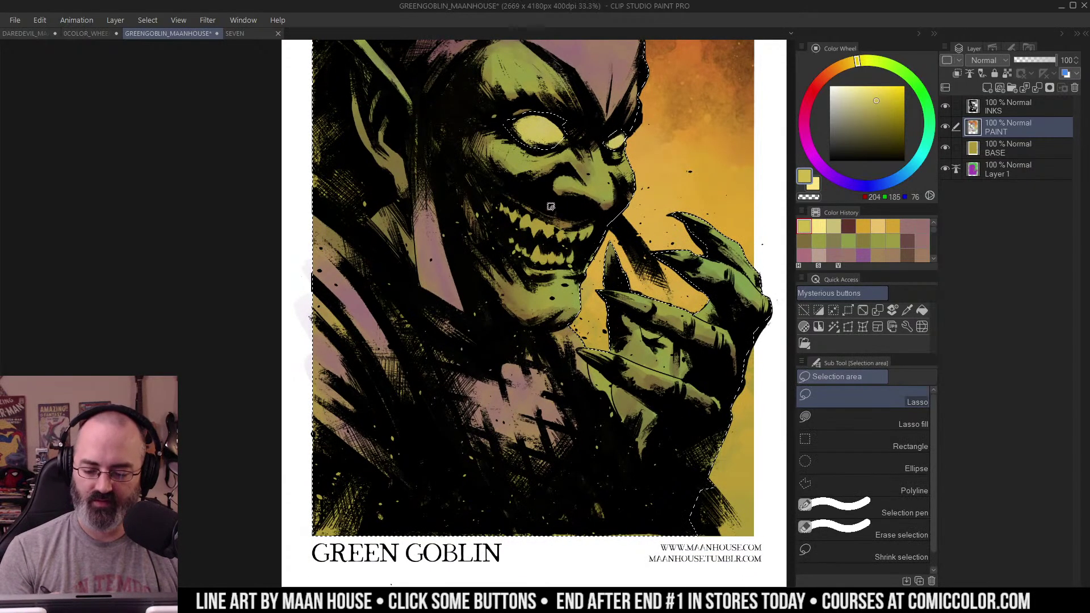
key("ctrl+d")
key("b")
scroll(541, 229, "up", 2)
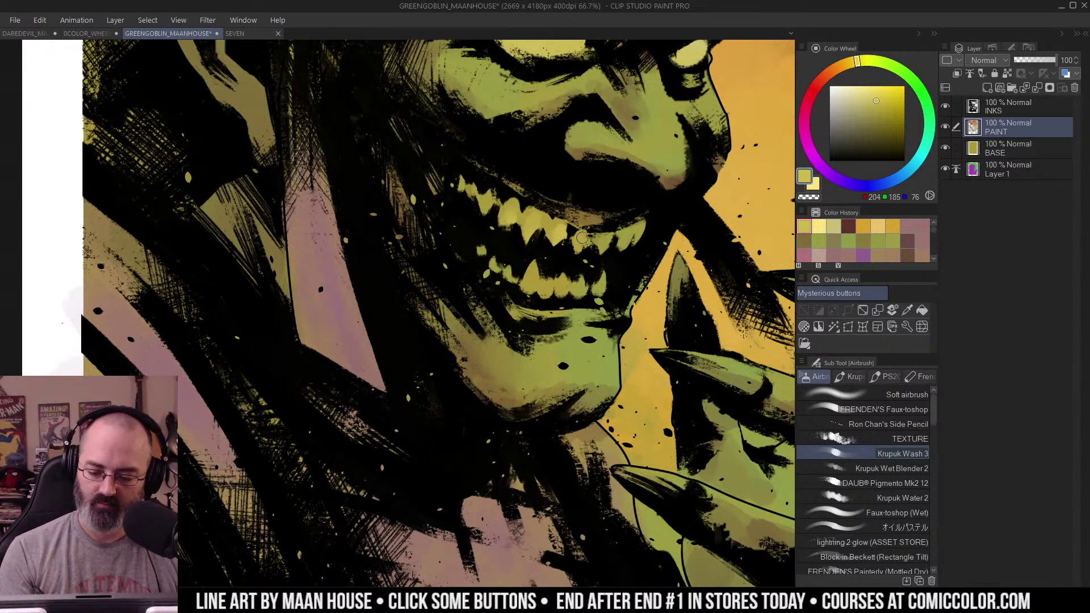
left_click_drag(528, 284, 603, 287)
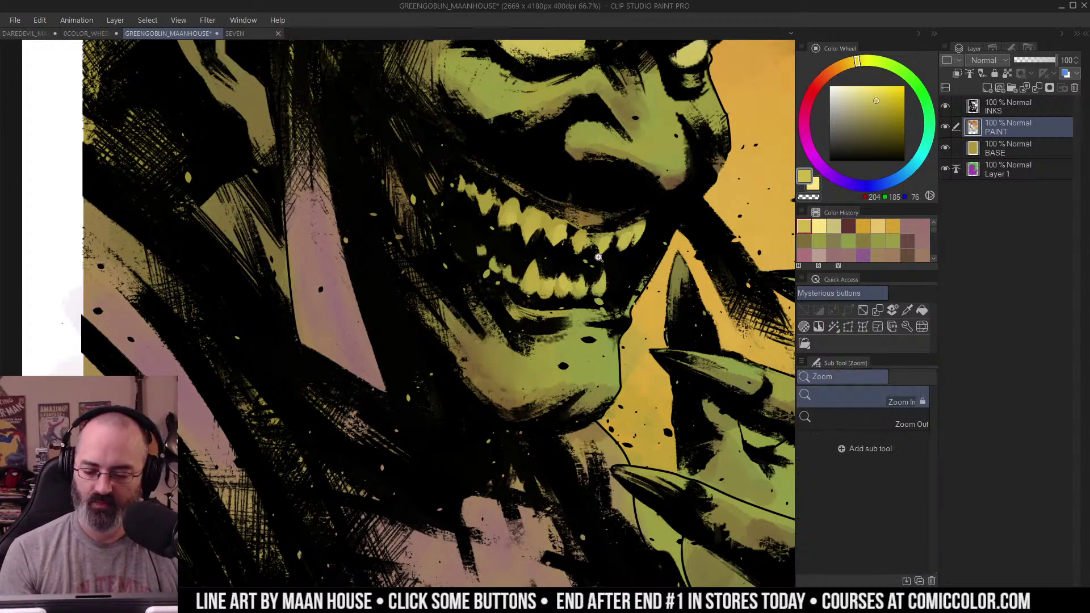
Step: Check how the yellow teeth read in the full painting at reduced size
left_click(602, 249, "alt")
left_click(602, 249, "alt")
left_click(627, 234, "alt")
left_click(609, 259, "alt")
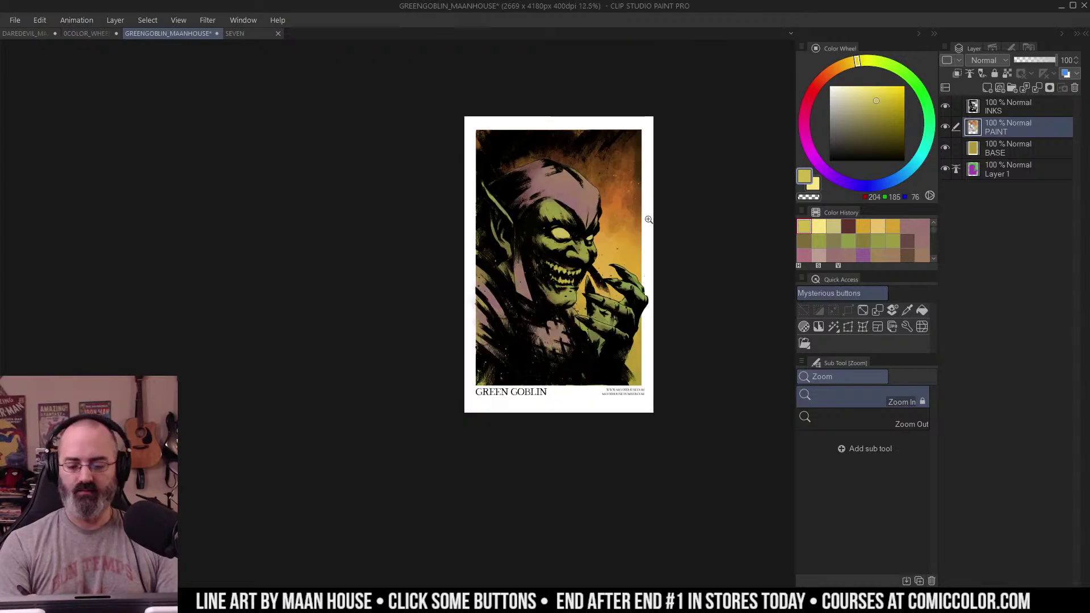
left_click_drag(622, 273, 609, 221)
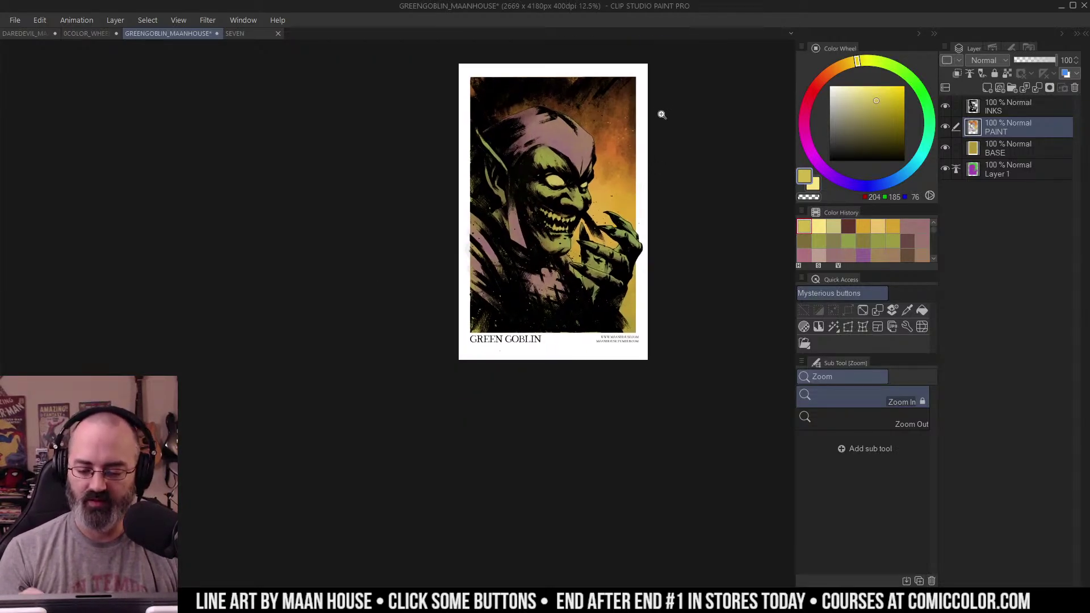
left_click(584, 225)
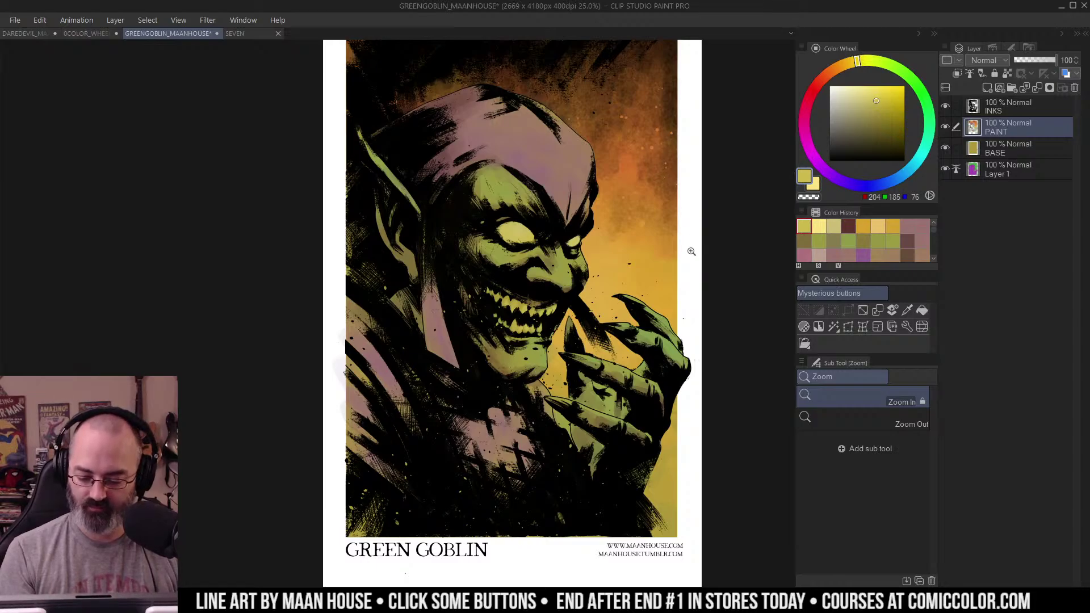
Step: Dab the background's golden orange (217, 170, 64) into the small gap in the raised hand with Krupuk Wash 3
left_click(612, 384)
left_click(616, 281, "alt")
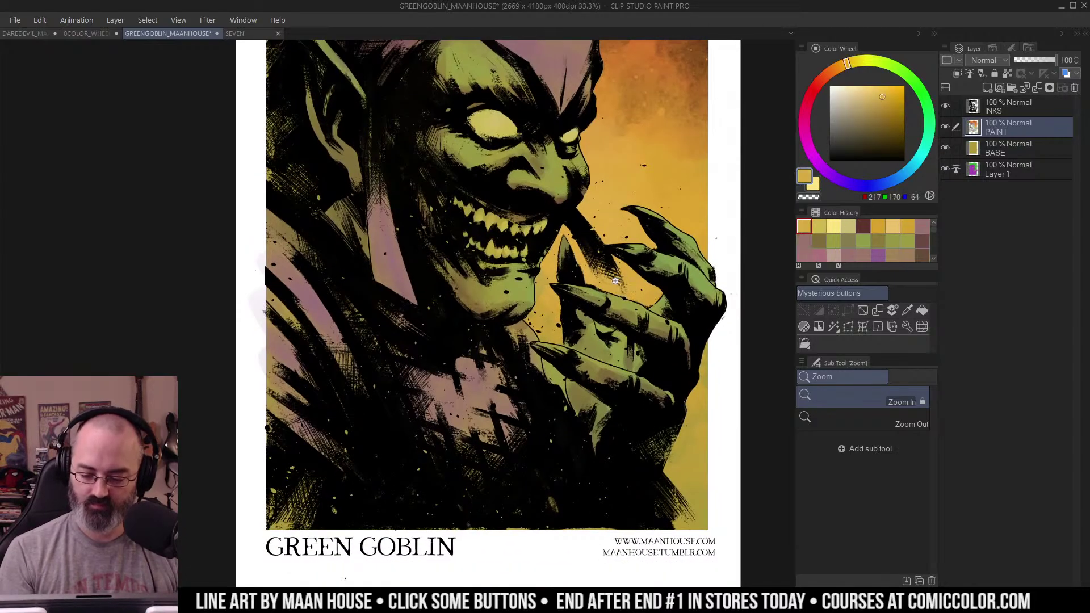
key("b")
key("m")
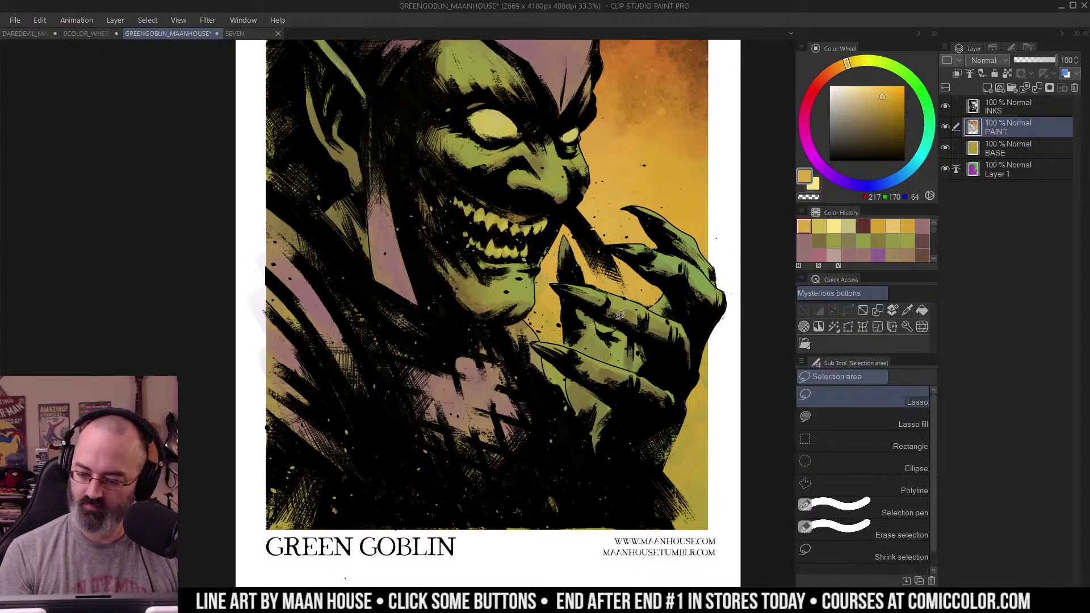
key("b")
key("w")
key("b")
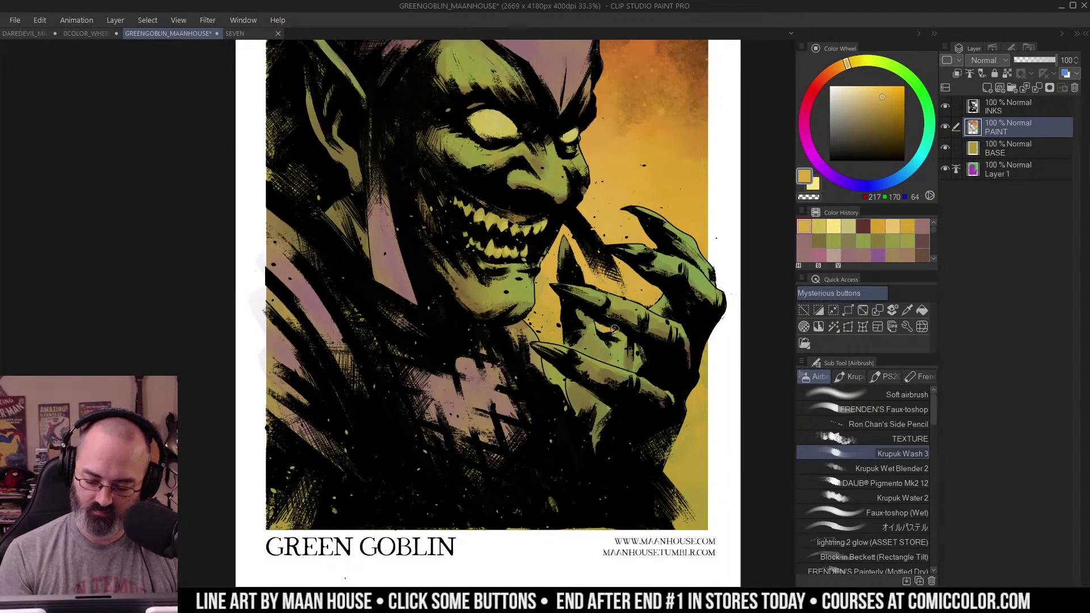
left_click(606, 329)
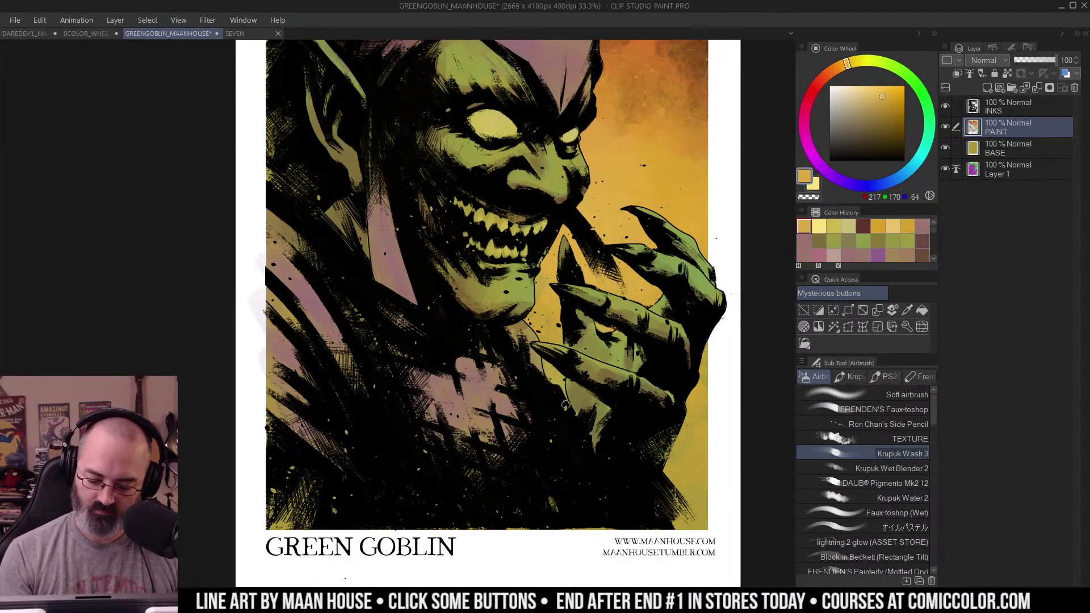
Step: Sample the hand's olive green (153, 155, 66) and touch up the palm beside the gap
left_click(618, 334, "alt")
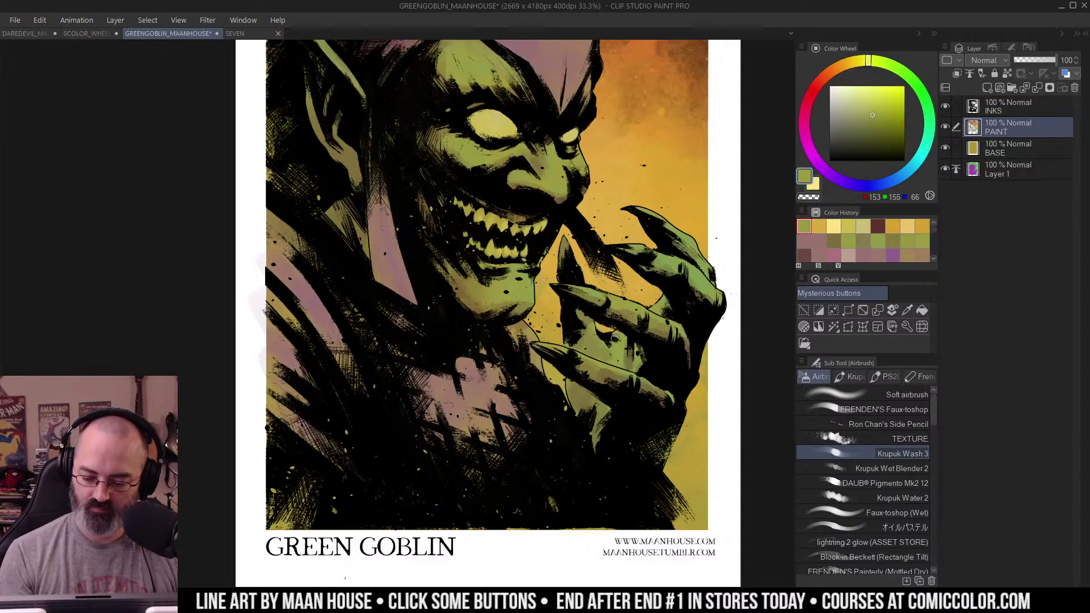
left_click_drag(615, 338, 627, 332)
key("z")
left_click(629, 326, "alt")
left_click_drag(594, 157, 627, 220)
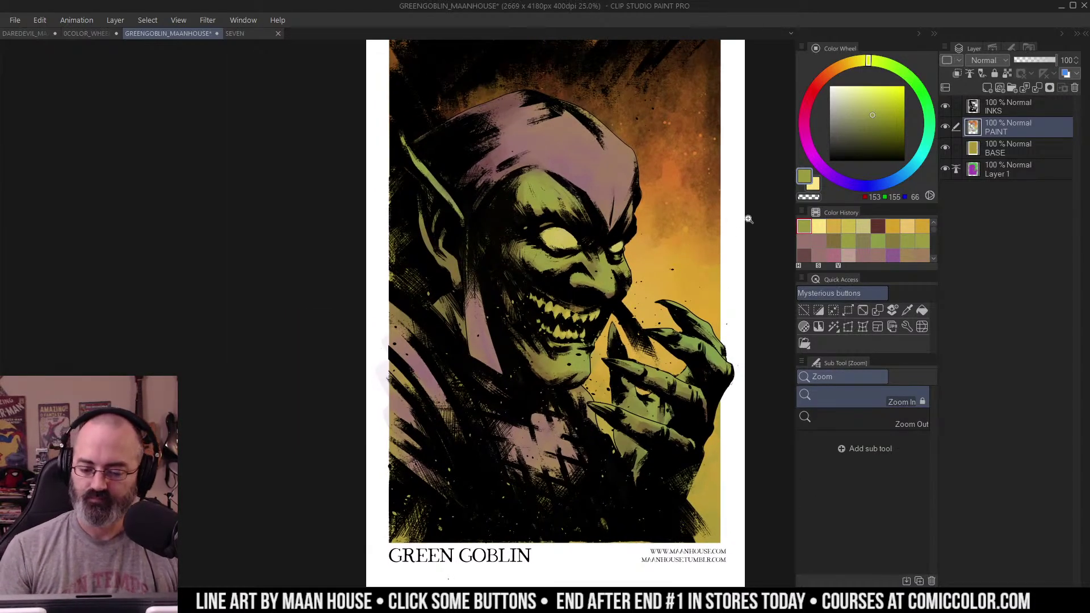
Step: Add a new layer above PAINT and mix a pale yellow (219, 214, 150) for highlights
left_click(988, 88)
key("b")
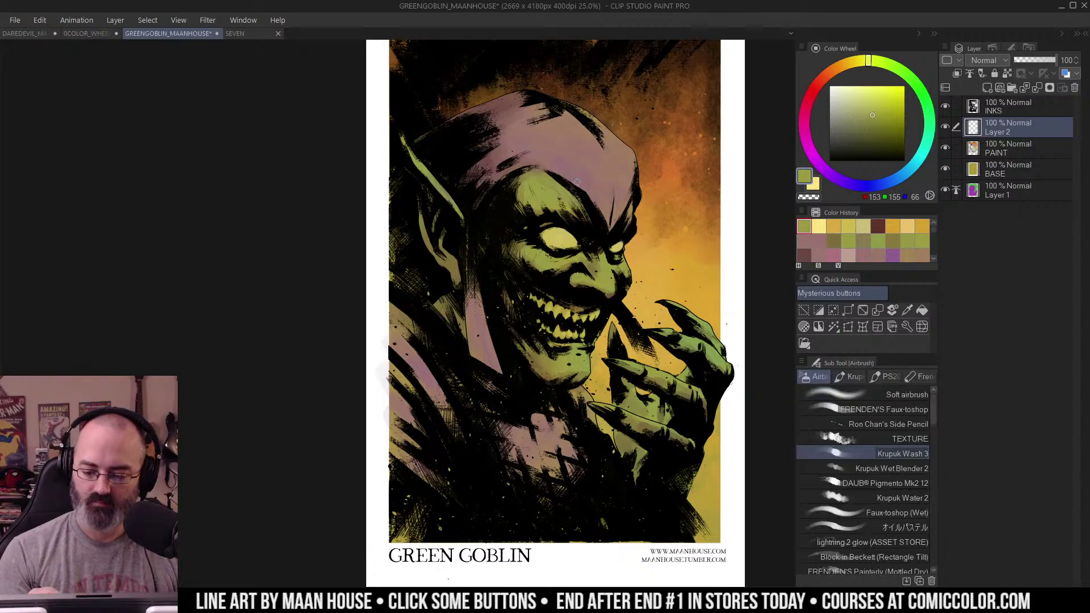
left_click(576, 182, "ctrl")
left_click(542, 198, "alt")
left_click(857, 92)
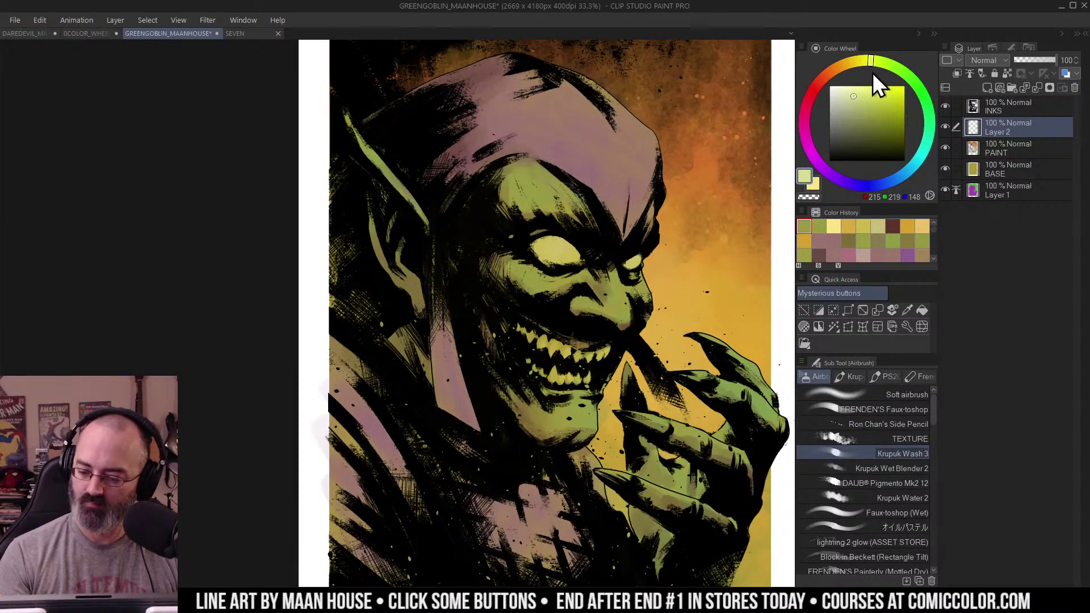
left_click(680, 289, "alt")
left_click(853, 96)
left_click(863, 63)
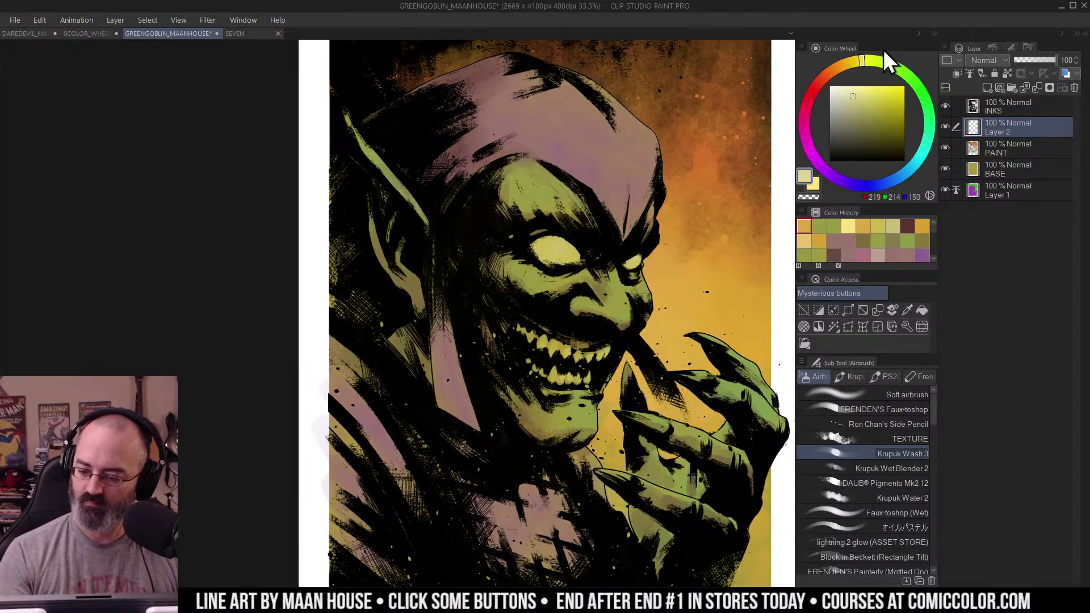
Step: Try bold yellow highlight strokes across the purple cap with Krupuk Wash 3, undoing each attempt
left_click_drag(524, 115, 552, 138)
key("ctrl+z")
mouse_move(522, 172)
left_mouse_down()
mouse_move(535, 204)
mouse_move(555, 213)
mouse_move(530, 199)
mouse_move(555, 210)
left_mouse_up()
key("ctrl+z")
left_click(875, 95)
key("ctrl+z")
mouse_move(522, 138)
left_mouse_down()
mouse_move(530, 114)
mouse_move(597, 165)
left_mouse_up()
key("ctrl+z")
mouse_move(532, 101)
left_mouse_down()
mouse_move(507, 140)
mouse_move(614, 183)
mouse_move(670, 172)
left_mouse_up()
key("ctrl+space")
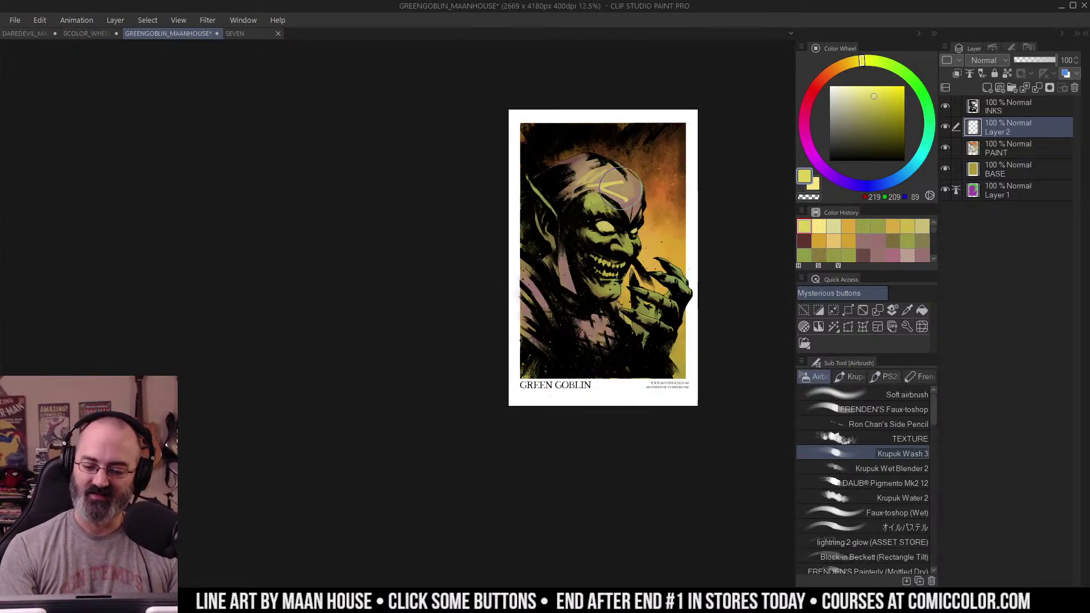
key("ctrl+z")
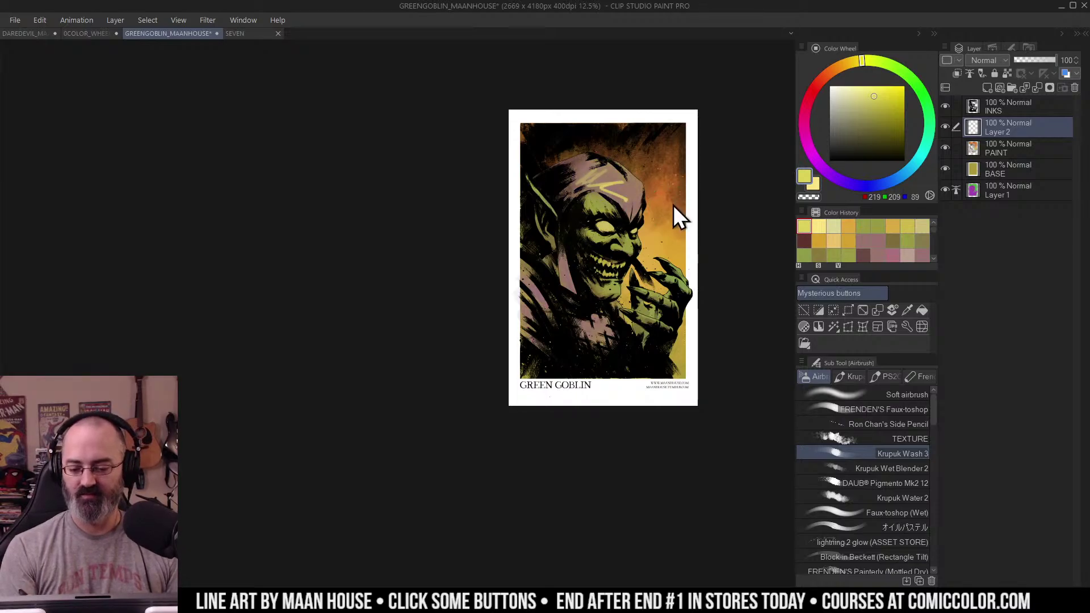
key("ctrl+z")
key("ctrl+space")
mouse_move(602, 198)
left_mouse_down()
mouse_move(635, 185)
mouse_move(614, 228)
left_mouse_up()
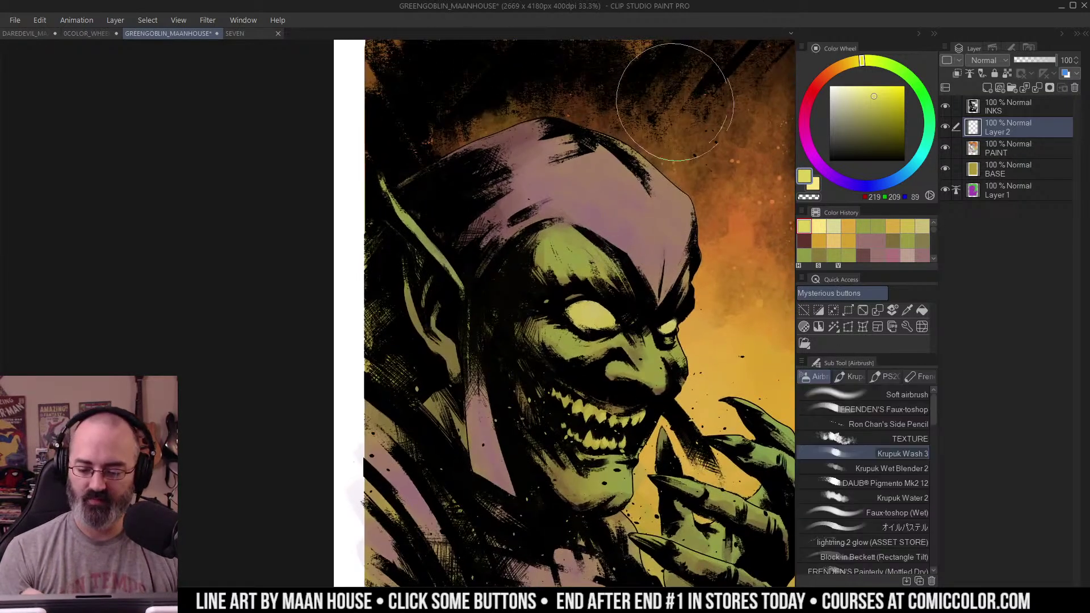
Step: Choose light yellow (252, 228, 130) and brush thin highlights onto the goblin's green forehead on the new layer
left_click(574, 176, "alt")
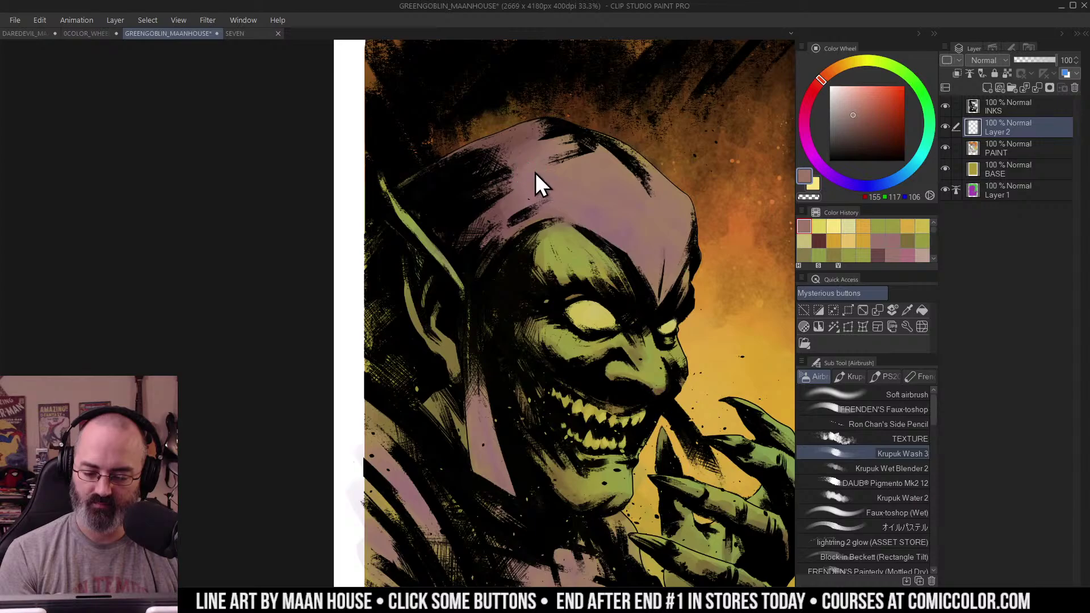
left_click_drag(536, 173, 513, 132)
left_click(834, 226)
left_click_drag(678, 234, 677, 179)
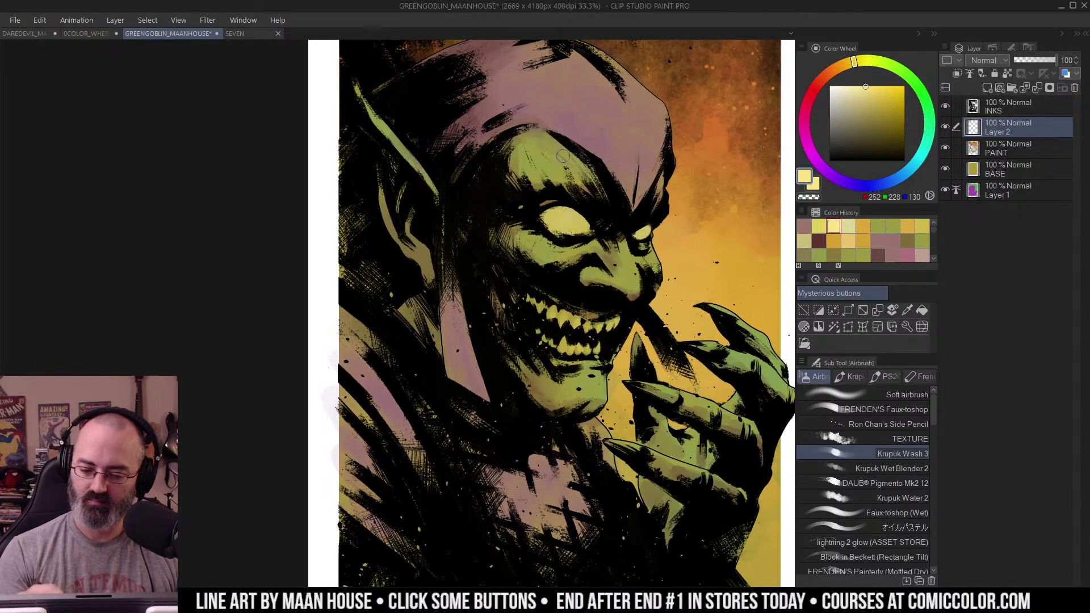
left_click_drag(535, 152, 556, 171)
key("ctrl+z")
key("ctrl+space")
left_click(578, 158)
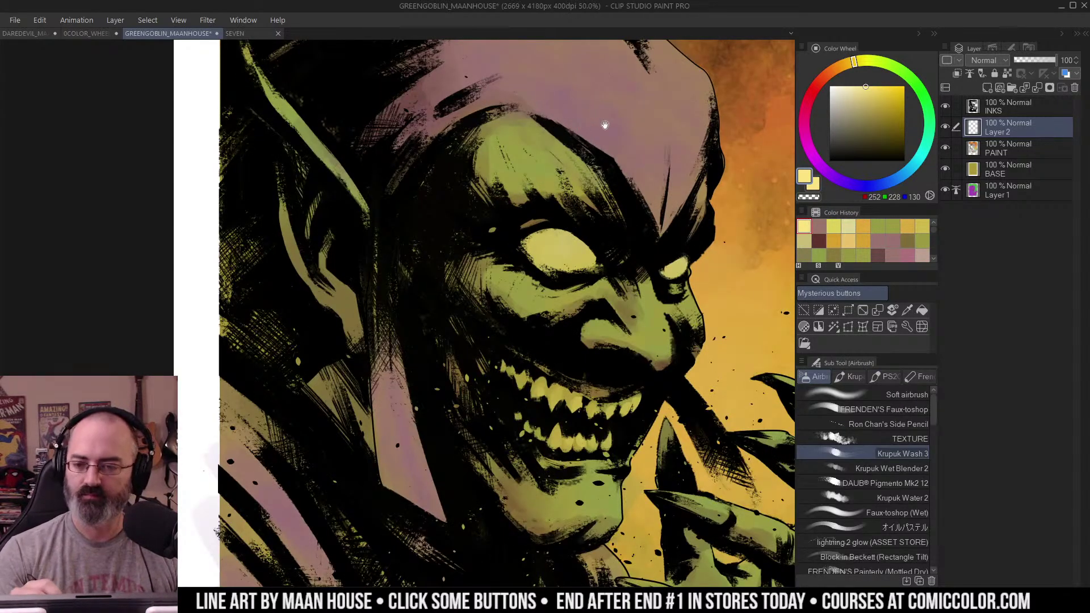
left_click_drag(585, 119, 573, 106)
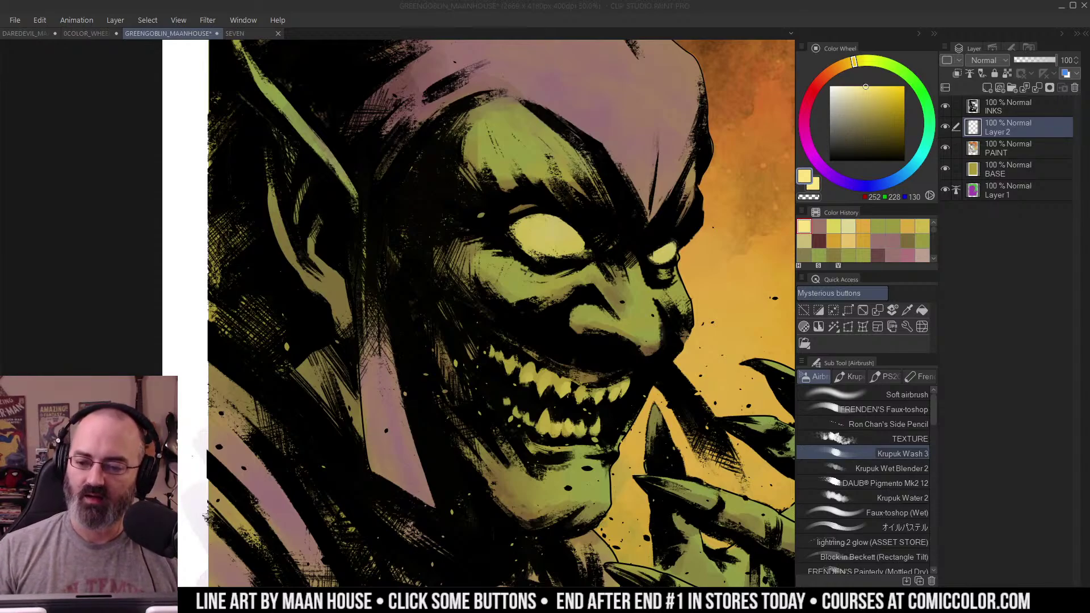
left_click(593, 171)
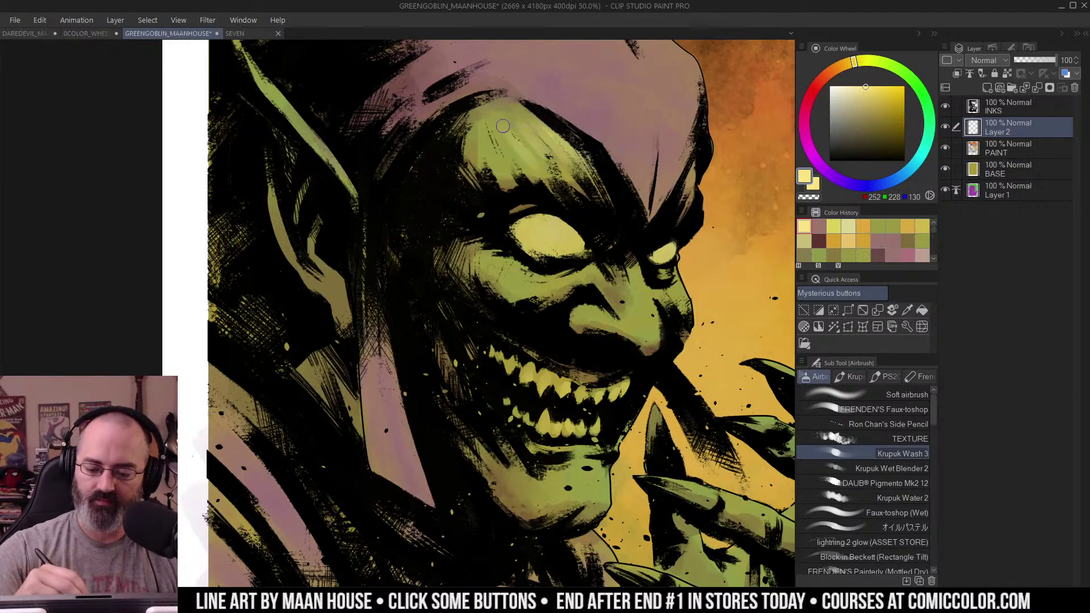
Step: Extend the light yellow highlight down the forehead toward the brow with a smaller Krupuk Wash 3 brush
left_click(538, 113, "alt")
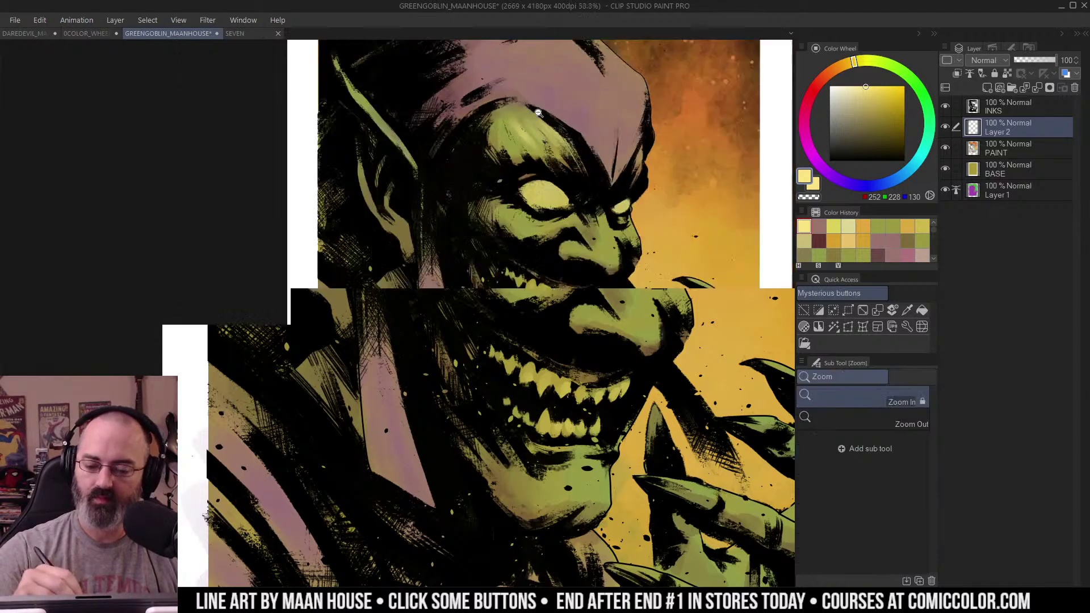
left_click(538, 113, "alt")
left_click(550, 119, "ctrl")
left_click_drag(548, 81, 561, 138)
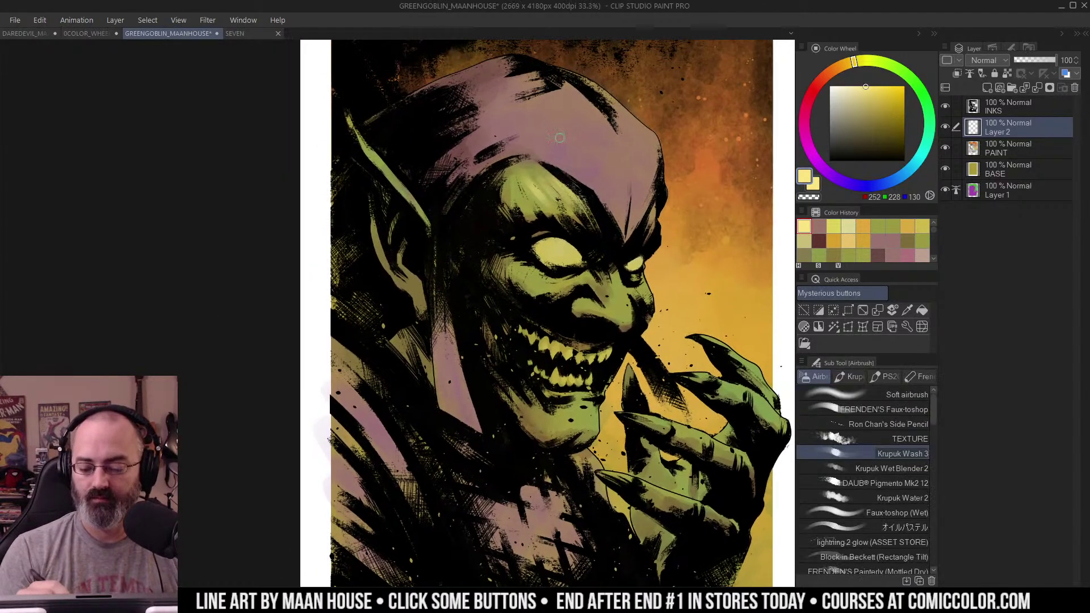
left_click(553, 136)
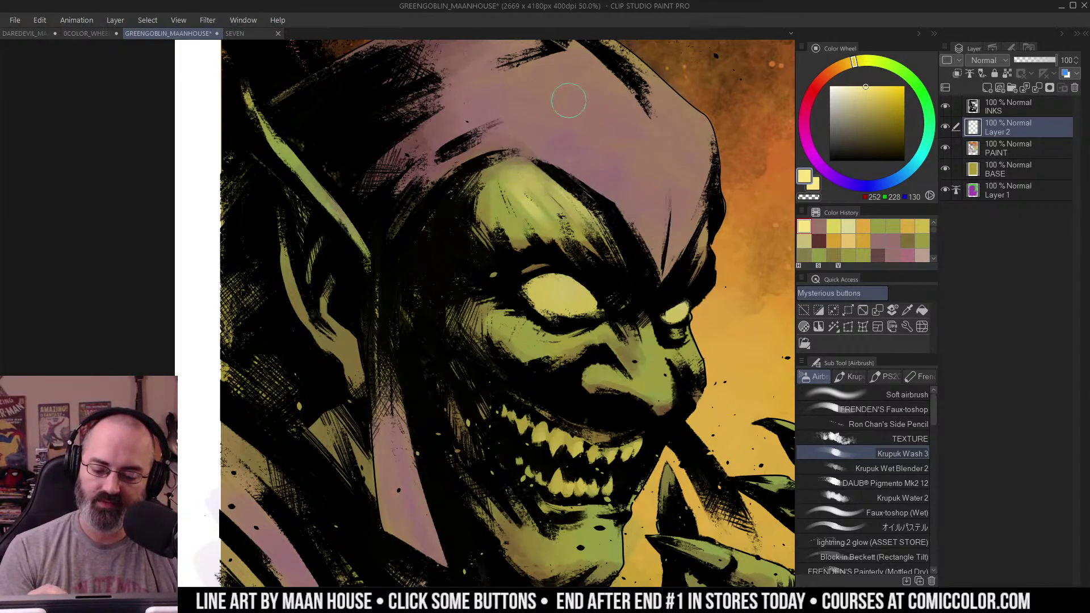
mouse_move(523, 182)
left_mouse_down()
mouse_move(499, 191)
mouse_move(511, 217)
left_mouse_up()
key("[")
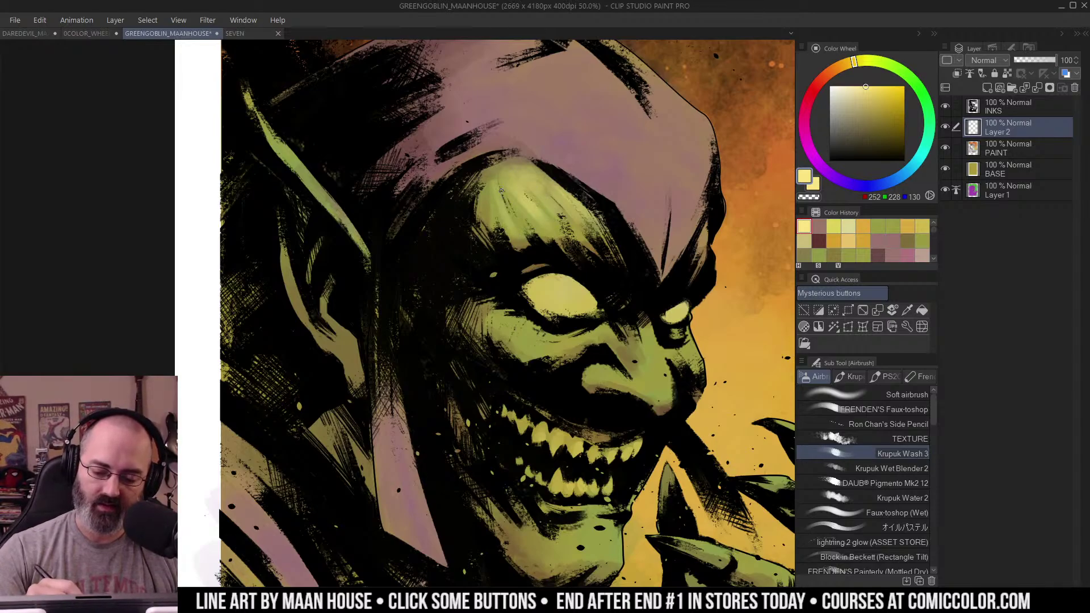
Step: Soften the forehead highlight strokes with Krupuk Wet Blender 2
left_click(579, 182, "ctrl+alt")
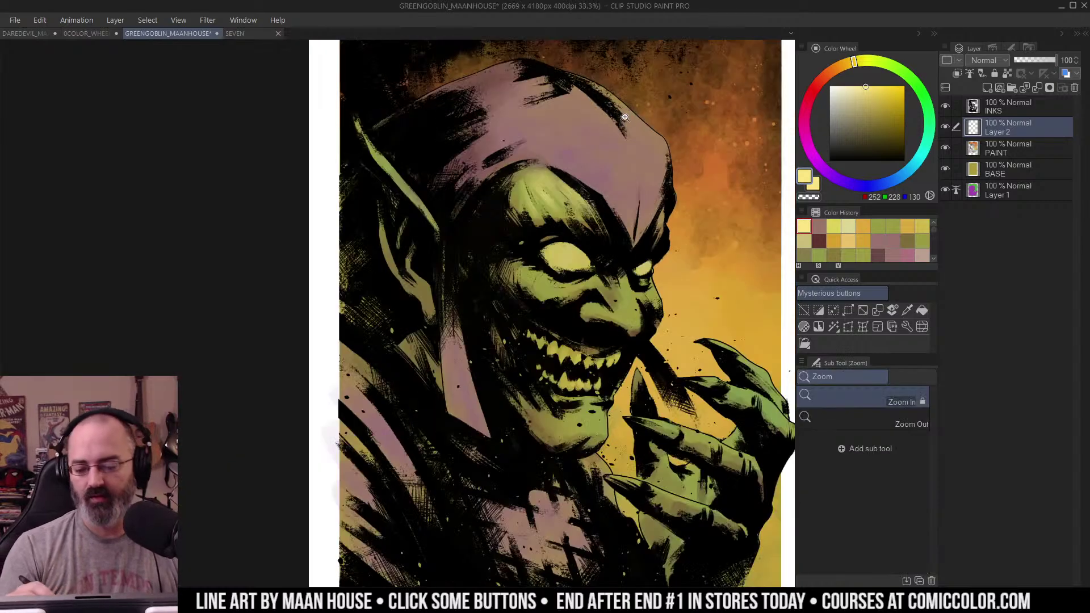
left_click(600, 158, "ctrl+alt")
left_click(601, 190, "ctrl")
left_click(605, 190, "ctrl")
left_click_drag(603, 178, 599, 147)
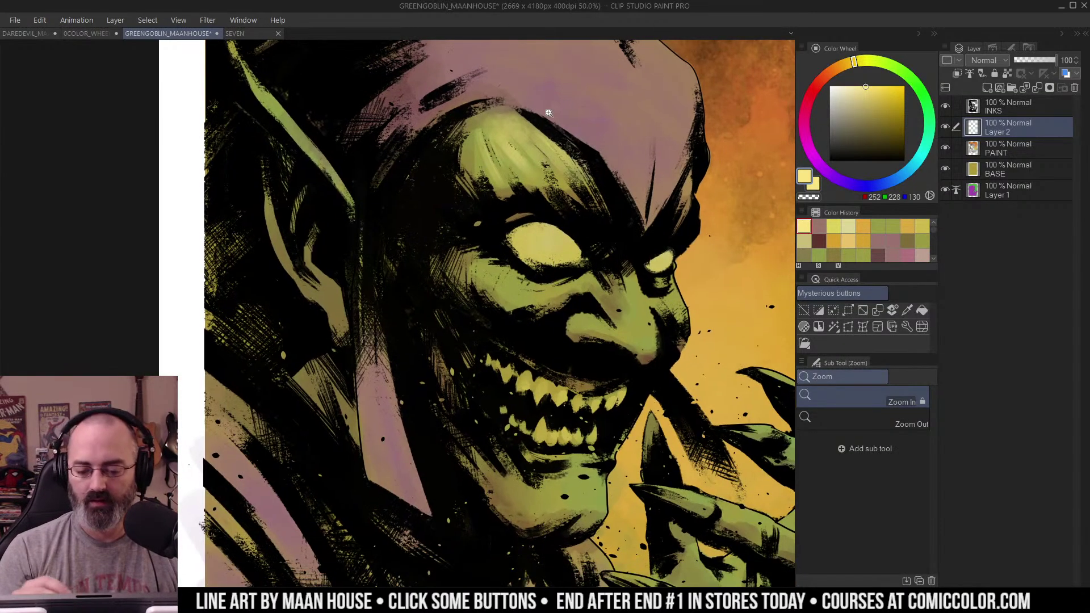
key("b")
left_click(915, 469)
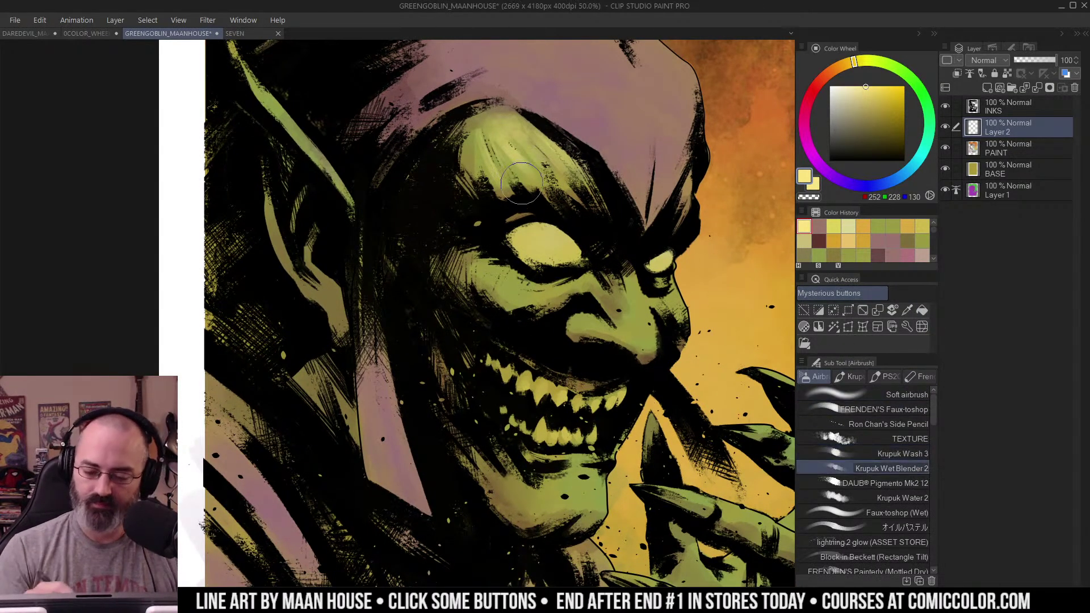
mouse_move(522, 170)
left_mouse_down()
mouse_move(535, 182)
mouse_move(528, 161)
left_mouse_up()
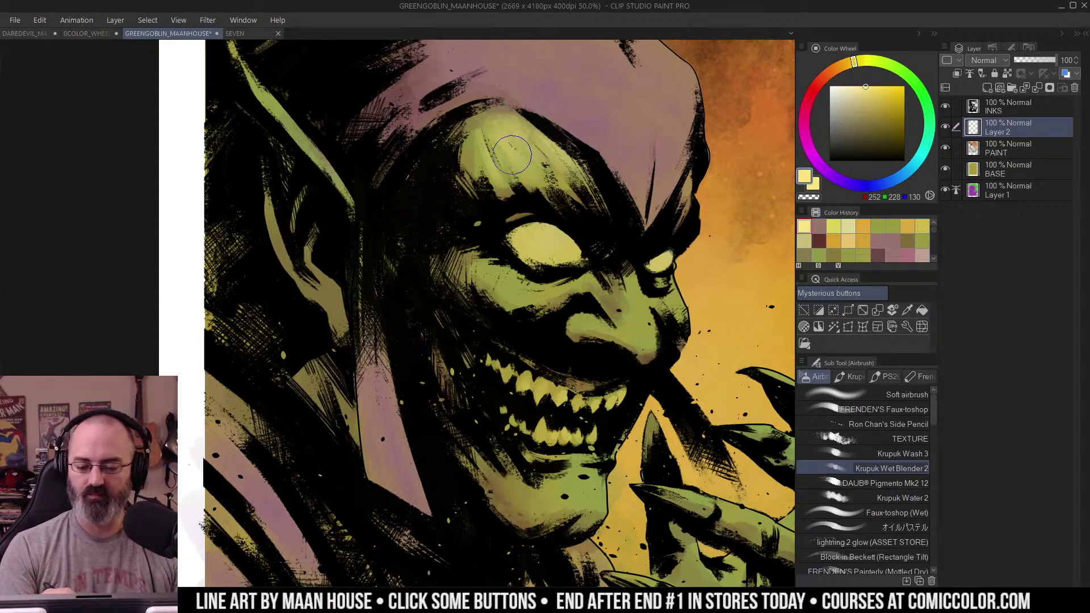
left_click_drag(583, 179, 588, 199)
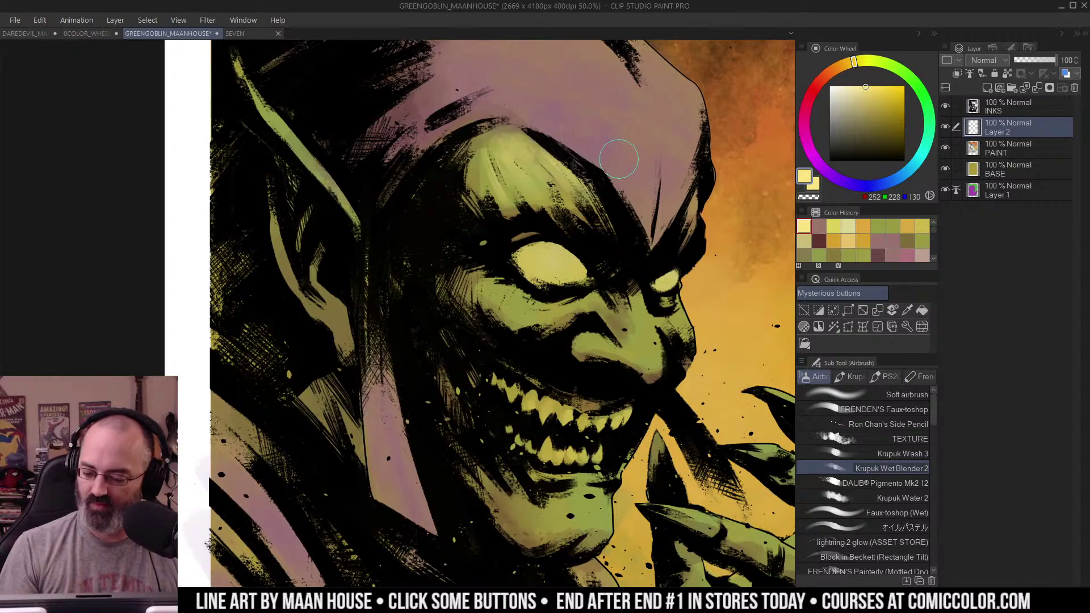
Step: Brush light yellow (252, 228, 130) along the forehead's upper edge under the cap with Krupuk Wash 3
left_click(915, 454)
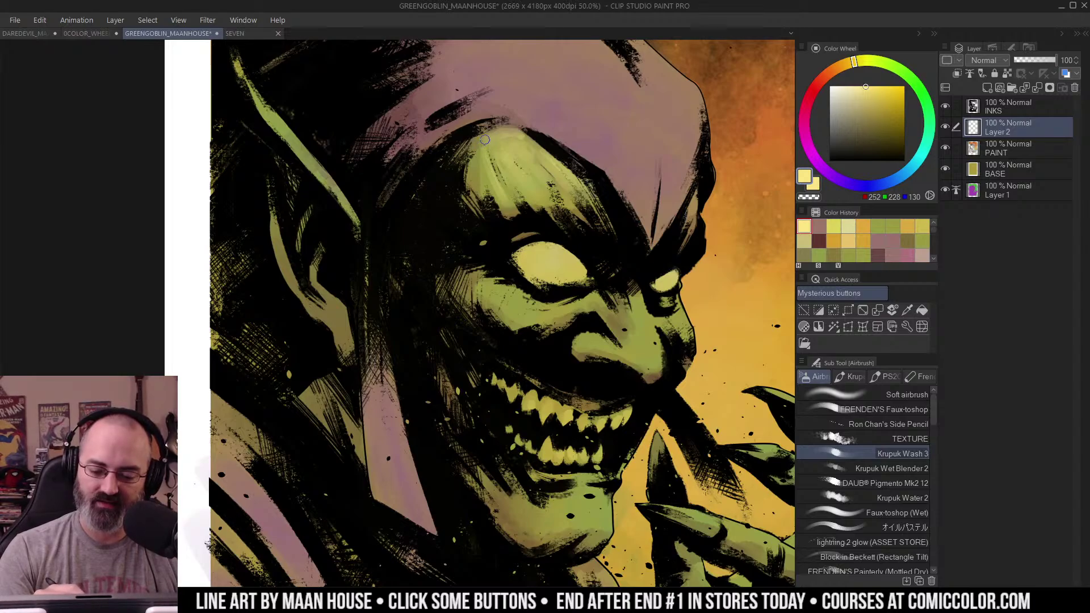
left_click_drag(497, 142, 517, 143)
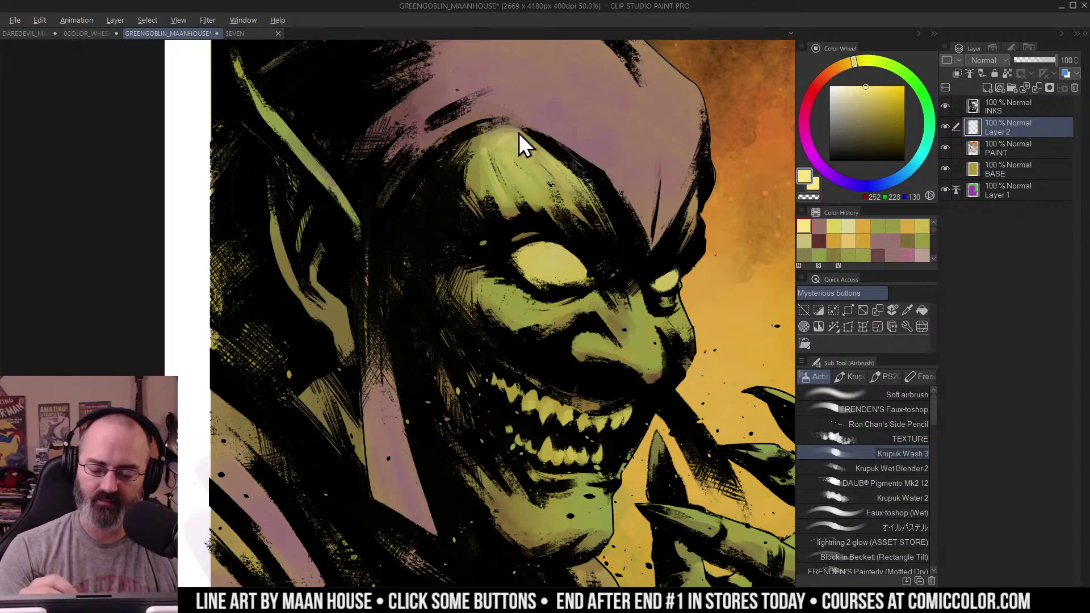
key("/")
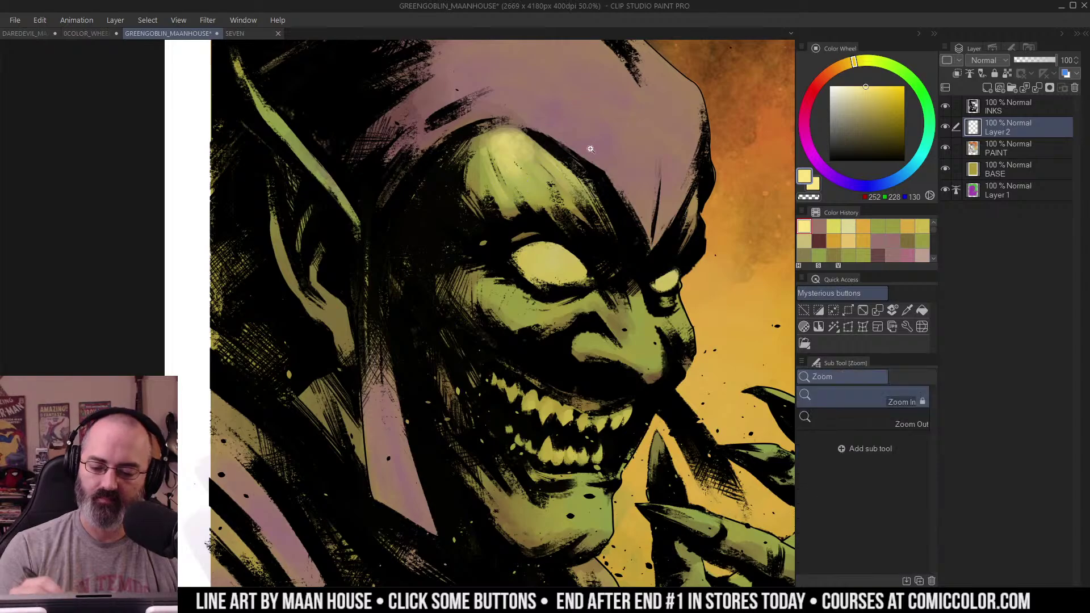
left_click(594, 153, "alt")
left_click(584, 165)
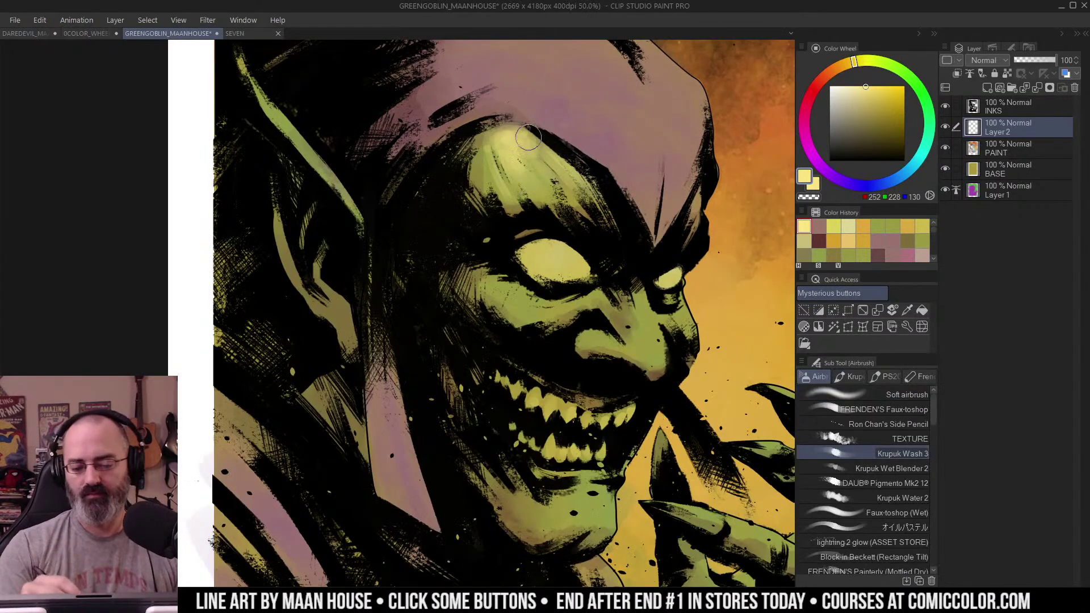
Step: Build up the light yellow highlight across the middle of the forehead and down to the brow
left_click_drag(528, 133, 571, 183)
mouse_move(530, 153)
left_mouse_down()
mouse_move(547, 178)
mouse_move(516, 162)
mouse_move(519, 118)
mouse_move(513, 157)
mouse_move(486, 162)
mouse_move(493, 186)
mouse_move(498, 153)
left_mouse_up()
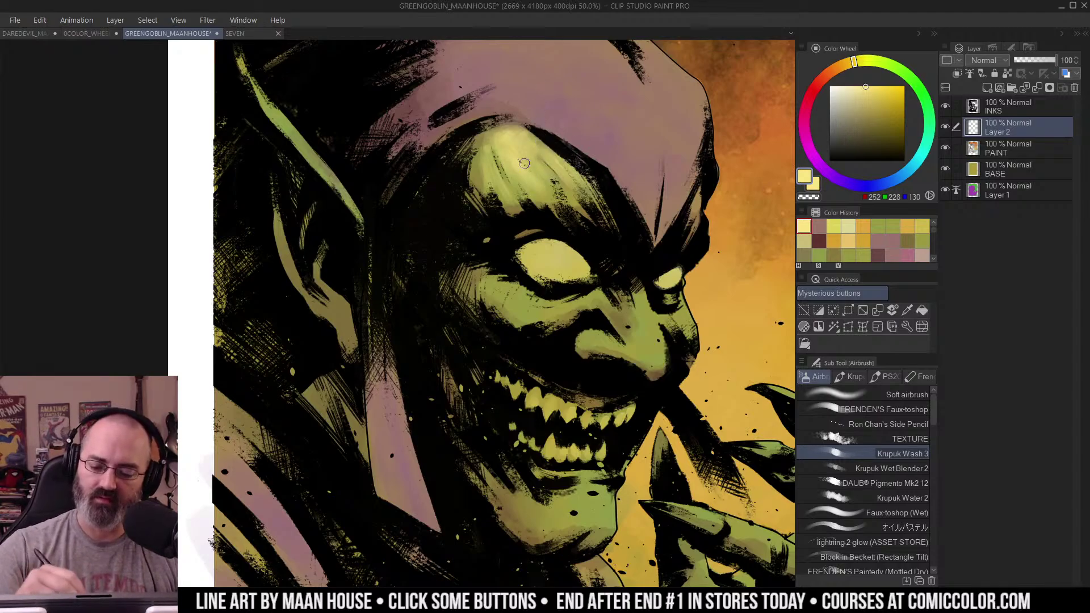
mouse_move(539, 175)
left_mouse_down()
mouse_move(510, 161)
mouse_move(532, 190)
mouse_move(522, 140)
mouse_move(505, 196)
left_mouse_up()
left_click(607, 140, "alt")
left_click(603, 151, "ctrl")
Step: Add light yellow strokes between the ink lines just above the brow and check the forehead in the full painting
mouse_move(504, 158)
left_mouse_down()
mouse_move(508, 192)
mouse_move(516, 189)
mouse_move(503, 169)
mouse_move(505, 192)
left_mouse_up()
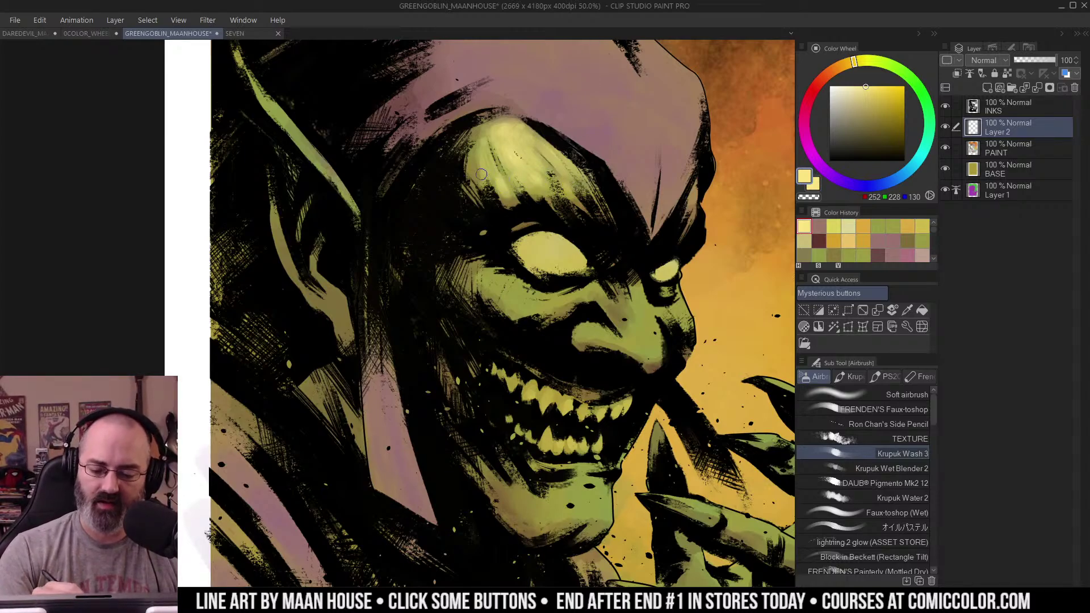
left_click_drag(481, 173, 488, 183)
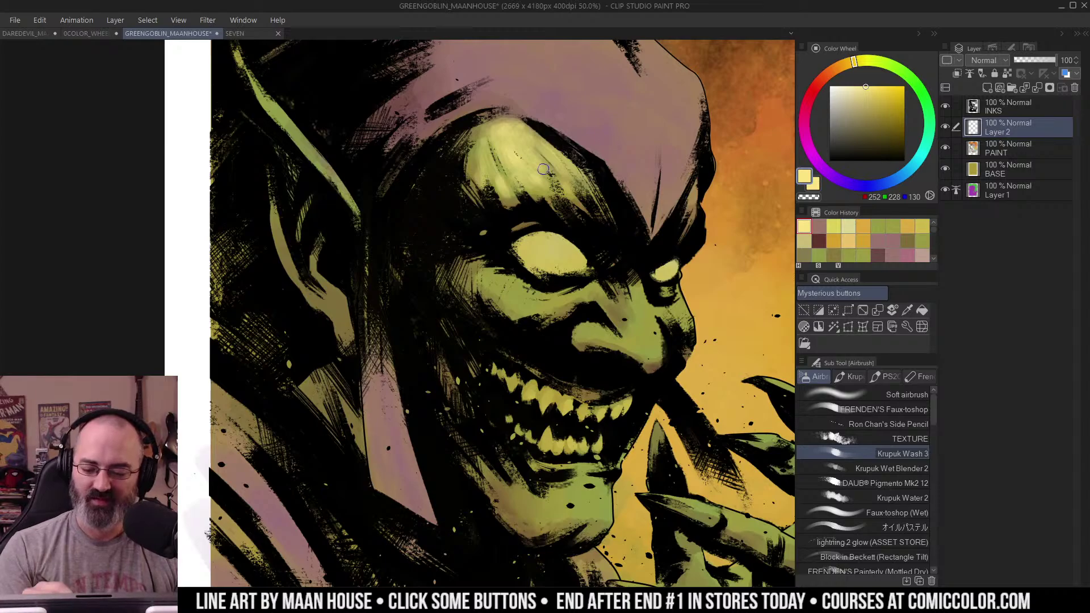
key("j")
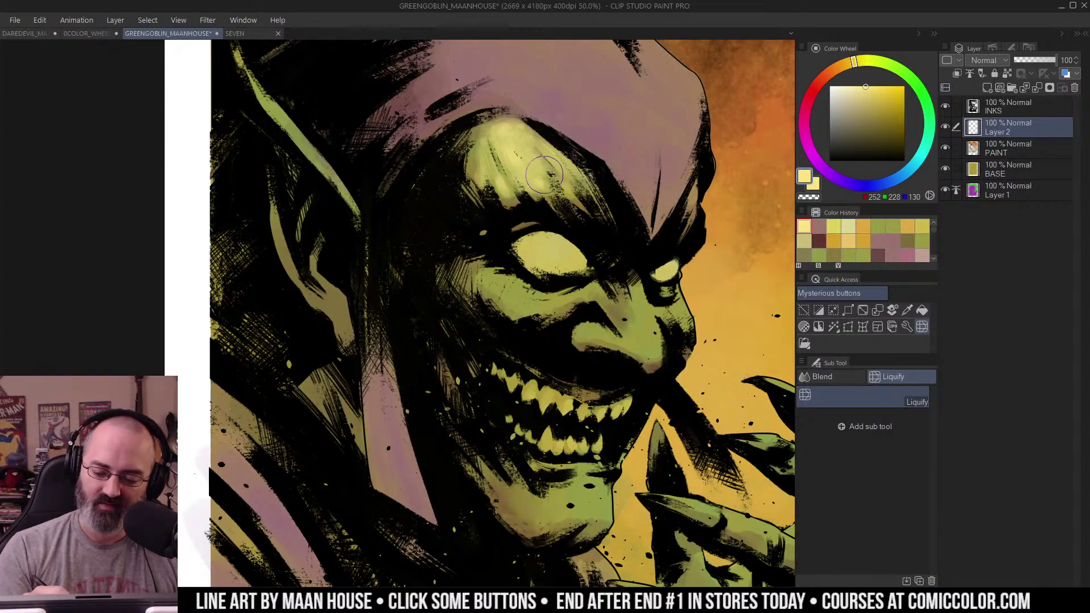
key("b")
key("ctrl+space")
left_click(554, 171, "alt")
left_click(579, 162, "alt")
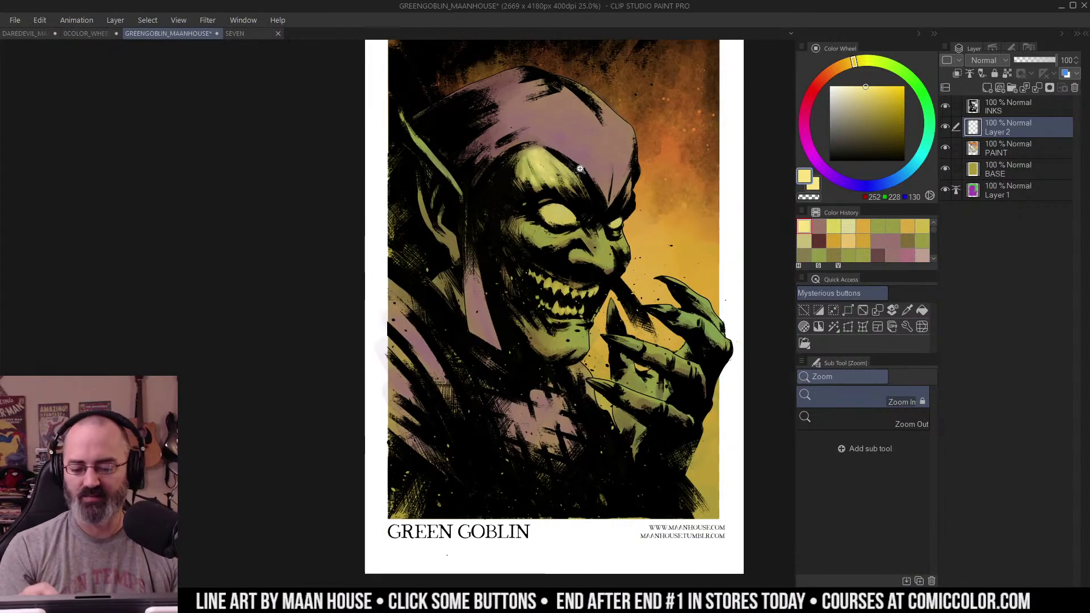
Step: Brush light yellow (252, 228, 130) highlights along the cheek beneath the larger eye with Krupuk Wash 3
left_click(579, 158)
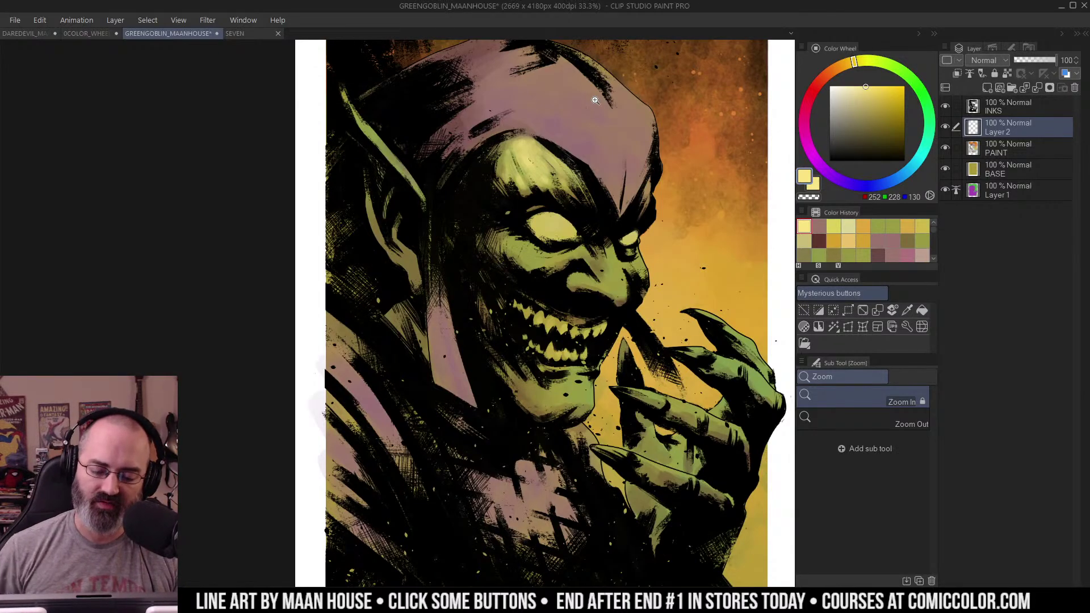
left_click(561, 181)
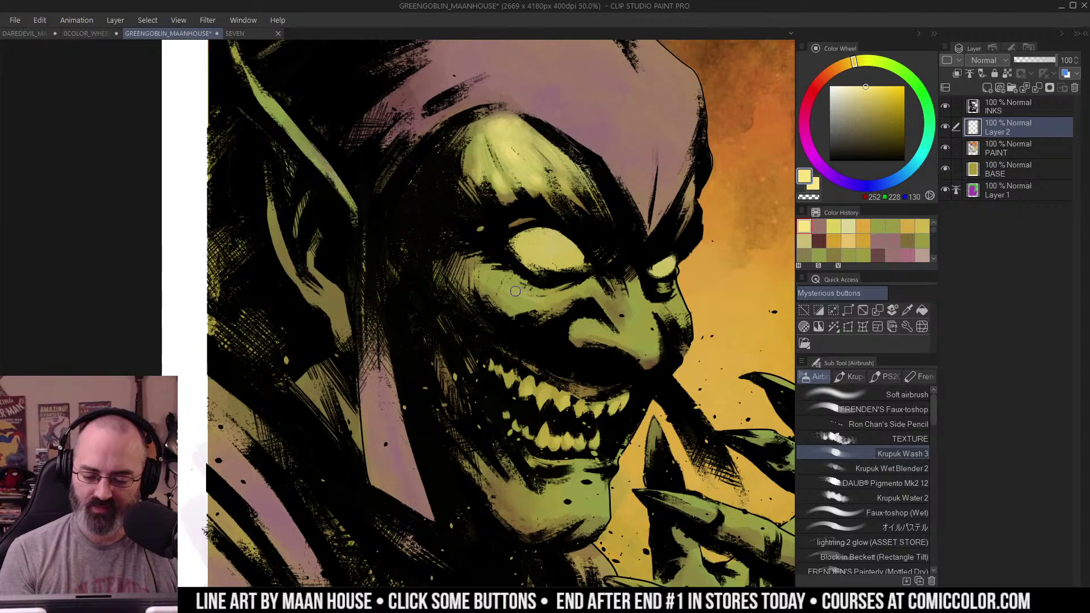
left_click_drag(516, 292, 577, 292)
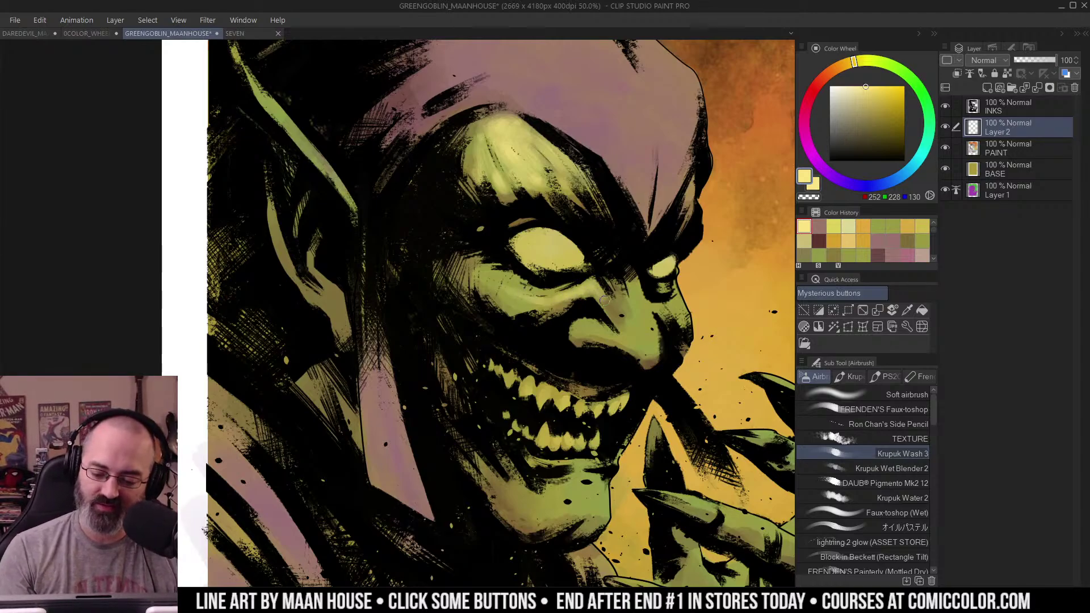
left_click_drag(518, 282, 574, 282)
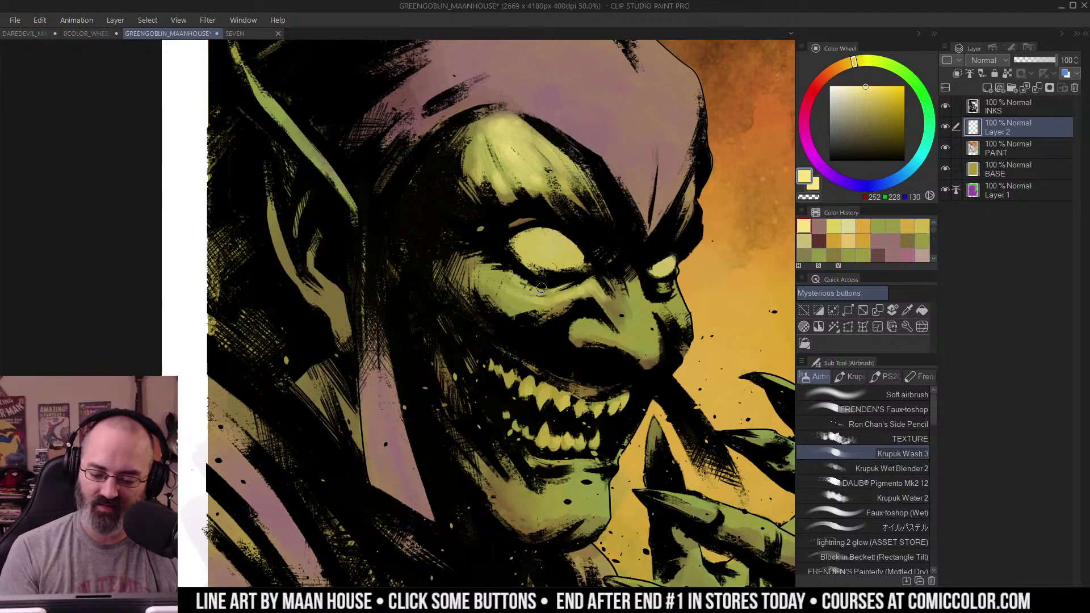
mouse_move(497, 278)
left_mouse_down()
mouse_move(471, 272)
mouse_move(510, 290)
left_mouse_up()
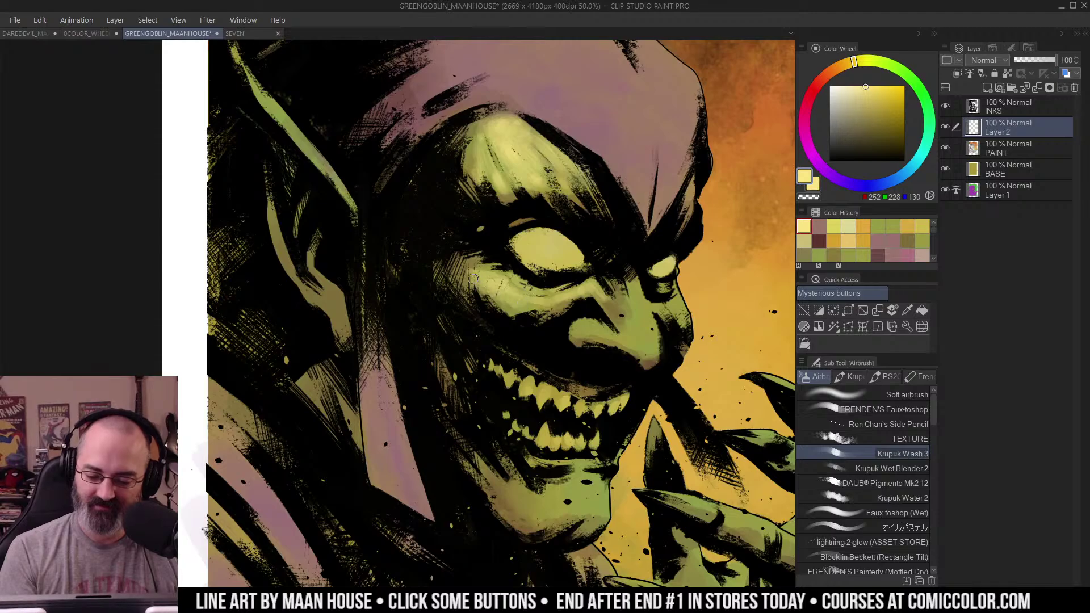
Step: Brush a light yellow highlight along the bridge and tip of the nose and check it in the full painting
left_click_drag(633, 254, 629, 208)
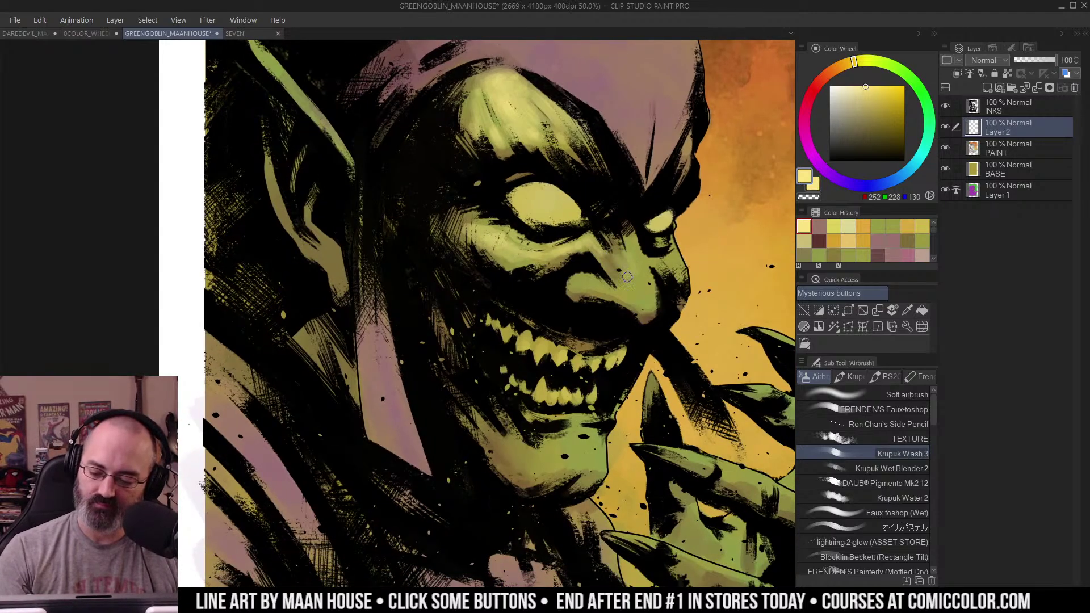
mouse_move(626, 276)
left_mouse_down()
mouse_move(634, 288)
mouse_move(601, 287)
mouse_move(630, 293)
mouse_move(639, 277)
mouse_move(632, 283)
left_mouse_up()
key("ctrl+space")
left_click(659, 246, "ctrl+alt")
left_click(658, 247, "ctrl+alt")
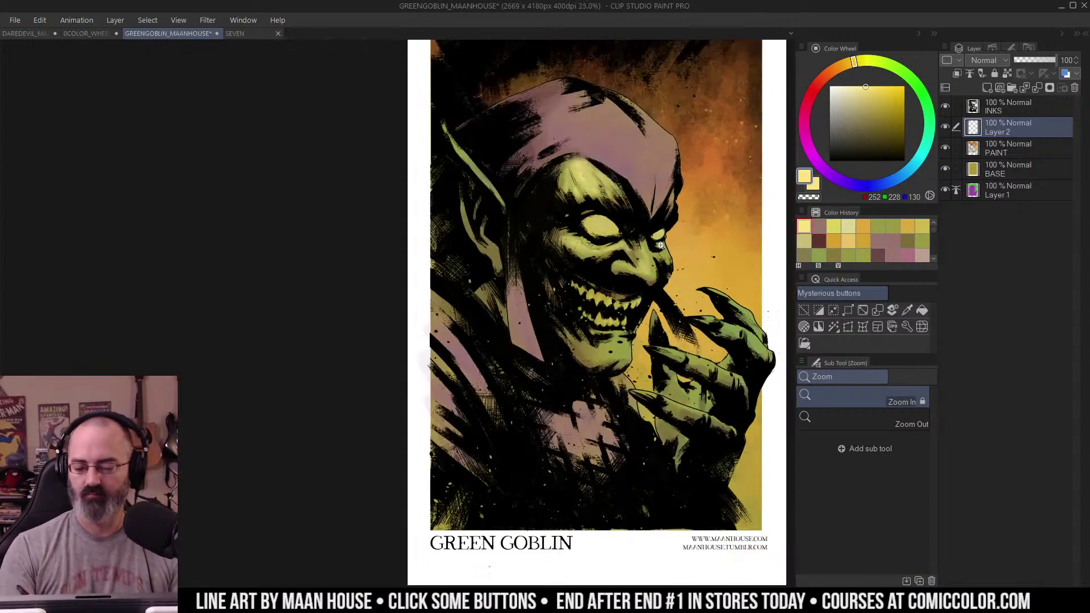
left_click_drag(665, 249, 651, 232)
left_click(650, 231, "ctrl")
Step: Brush light yellow across the chin, undo the stray stroke, and check the face in the full painting
key("b")
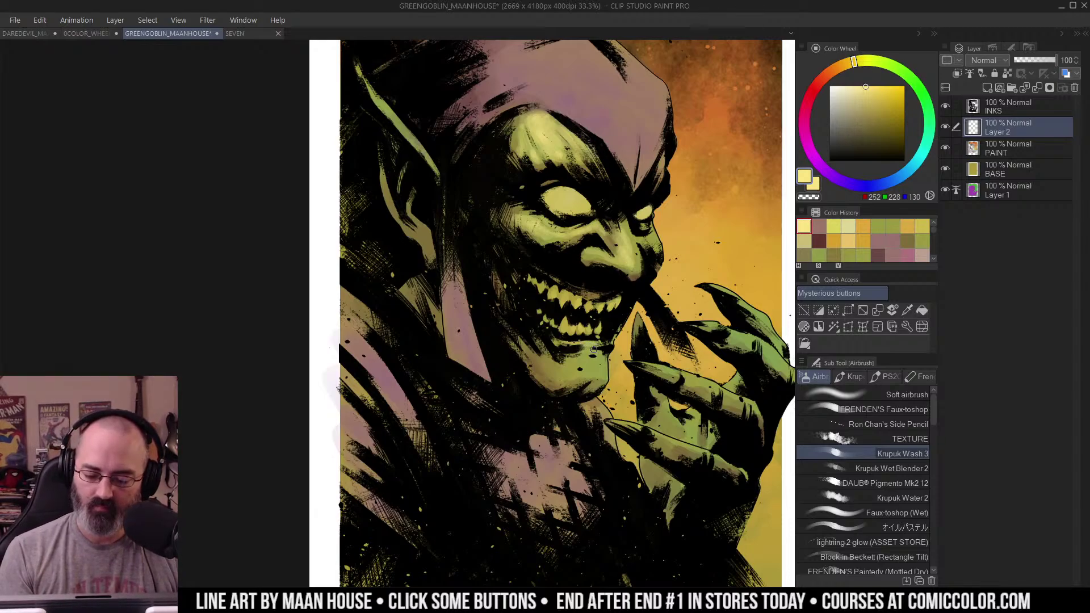
mouse_move(599, 356)
left_mouse_down()
mouse_move(584, 370)
mouse_move(548, 360)
mouse_move(596, 367)
mouse_move(543, 366)
mouse_move(576, 365)
left_mouse_up()
key("ctrl+z")
left_click(619, 330, "alt")
left_click_drag(633, 252, 619, 256)
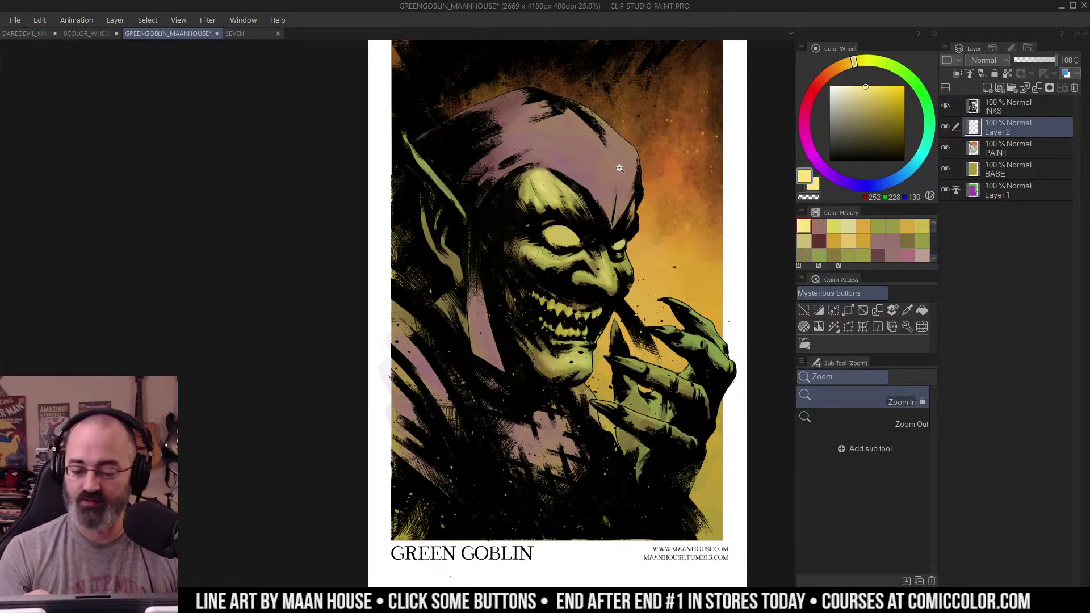
Step: Brush light yellow highlights along the long outer edge of the pointed ear and inside its lower part, and check the overall balance
left_click(486, 140)
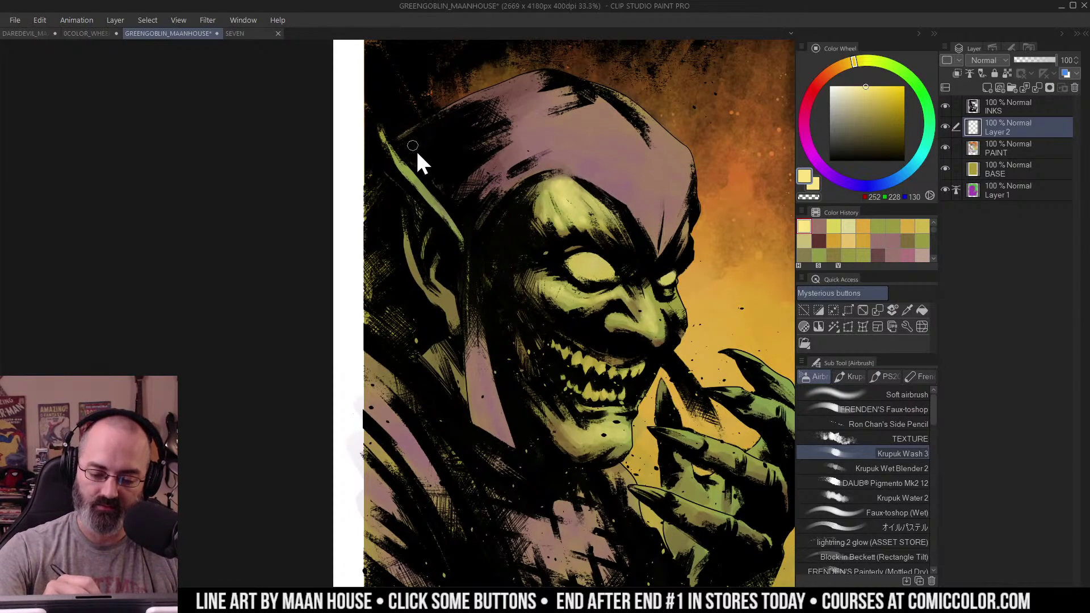
mouse_move(398, 157)
left_mouse_down()
mouse_move(448, 222)
mouse_move(422, 192)
mouse_move(439, 211)
left_mouse_up()
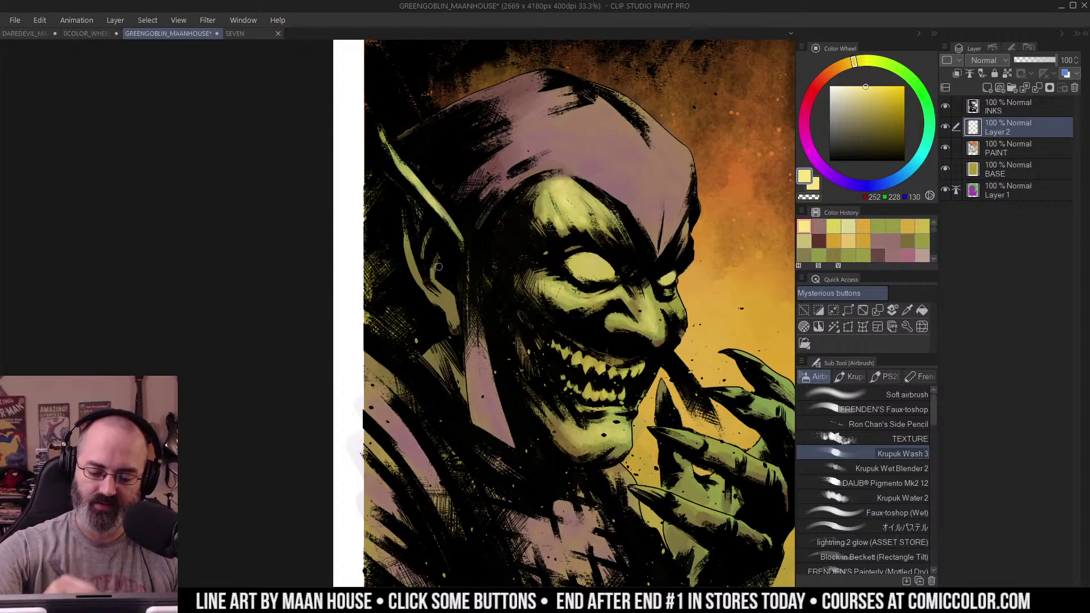
left_click_drag(421, 280, 449, 298)
key("z")
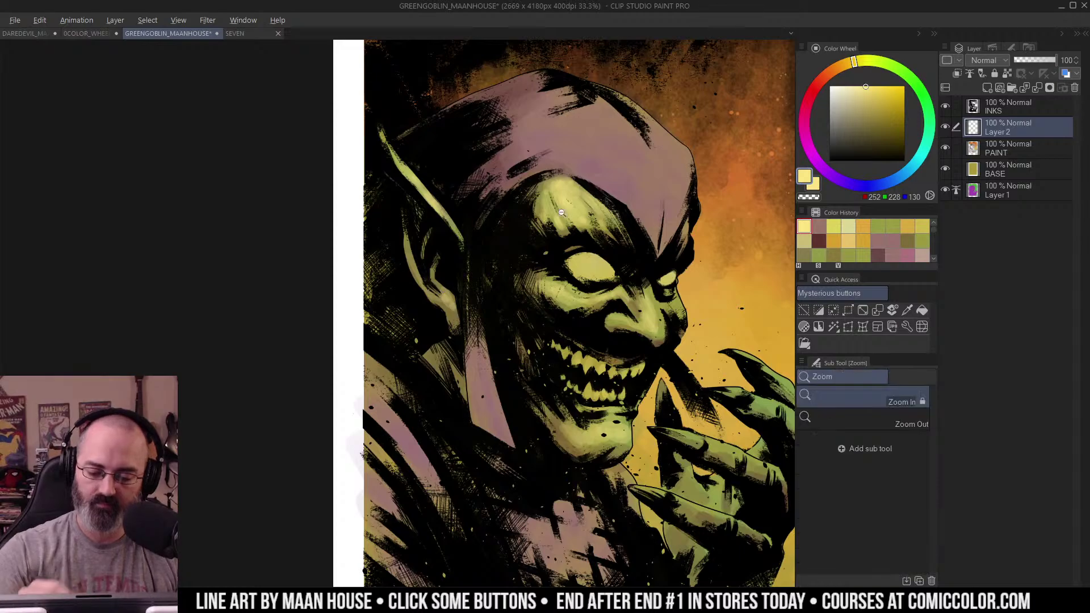
left_click(566, 233, "alt")
left_click(623, 250, "alt")
left_click(641, 230)
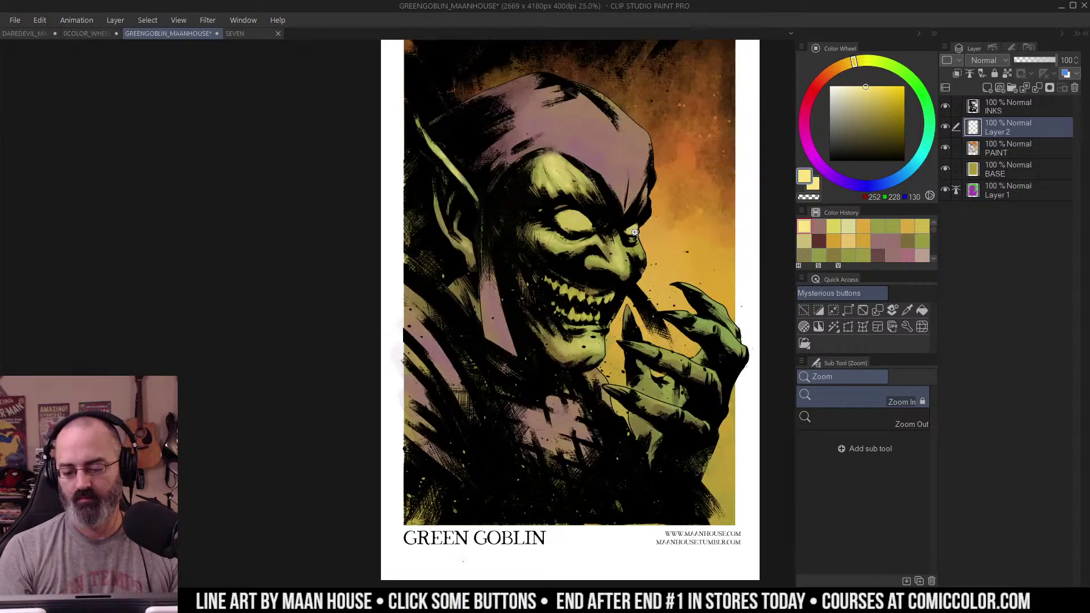
left_click(604, 132)
key("b")
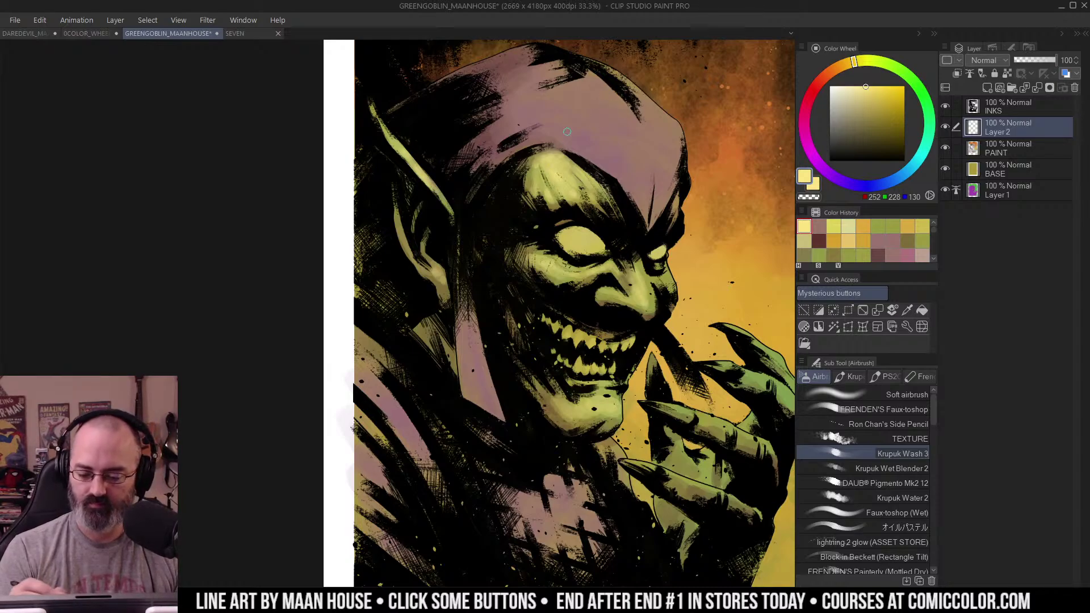
Step: Brush light yellow highlights onto the claws of the two upper fingers of the raised hand
left_click_drag(654, 203, 623, 162)
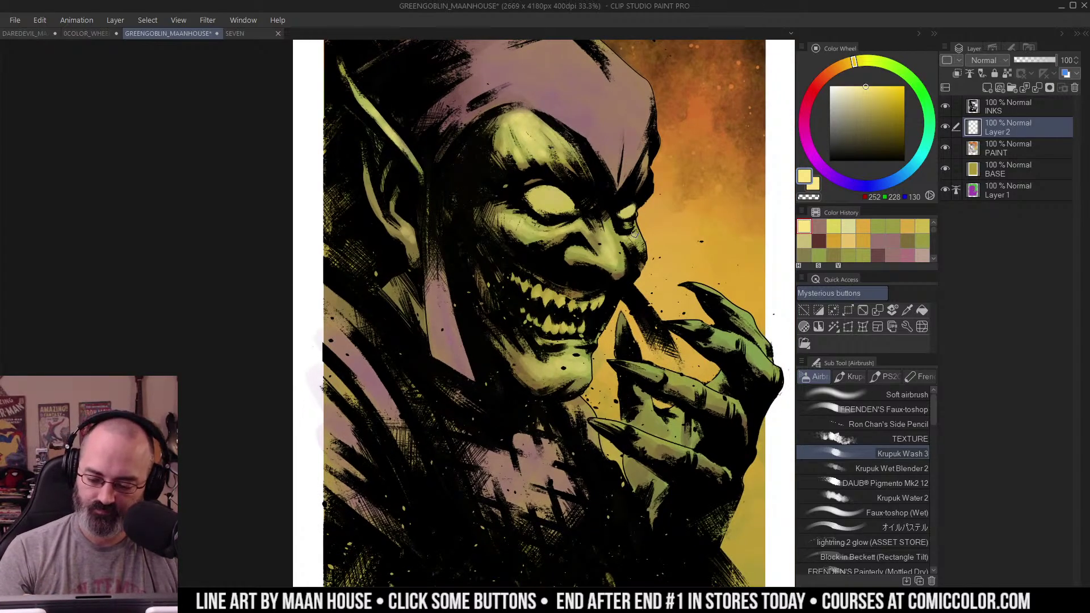
left_click_drag(661, 195, 659, 185)
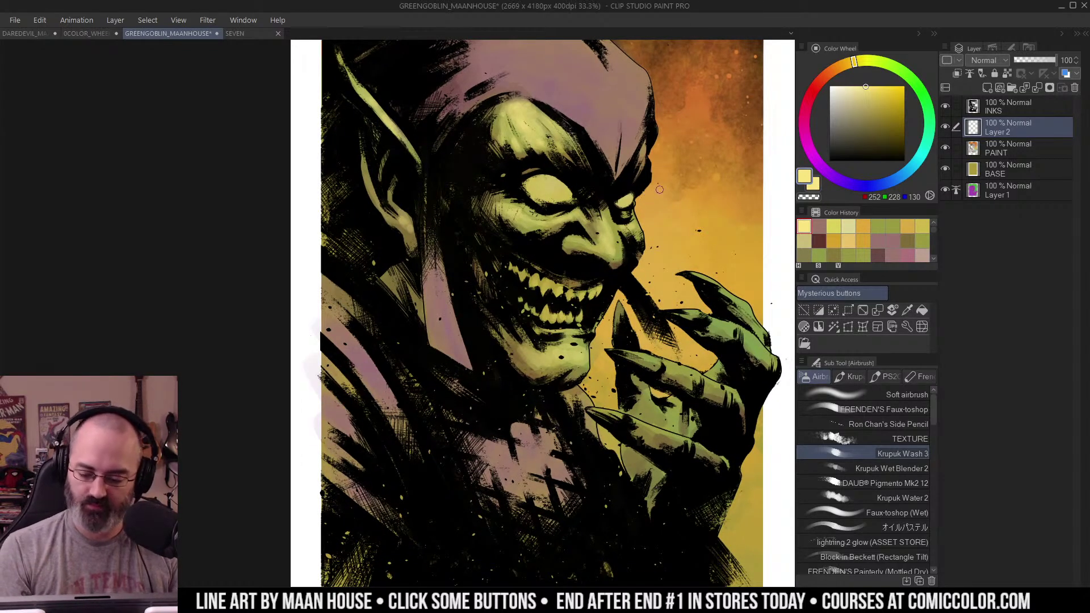
left_click_drag(678, 234, 627, 193)
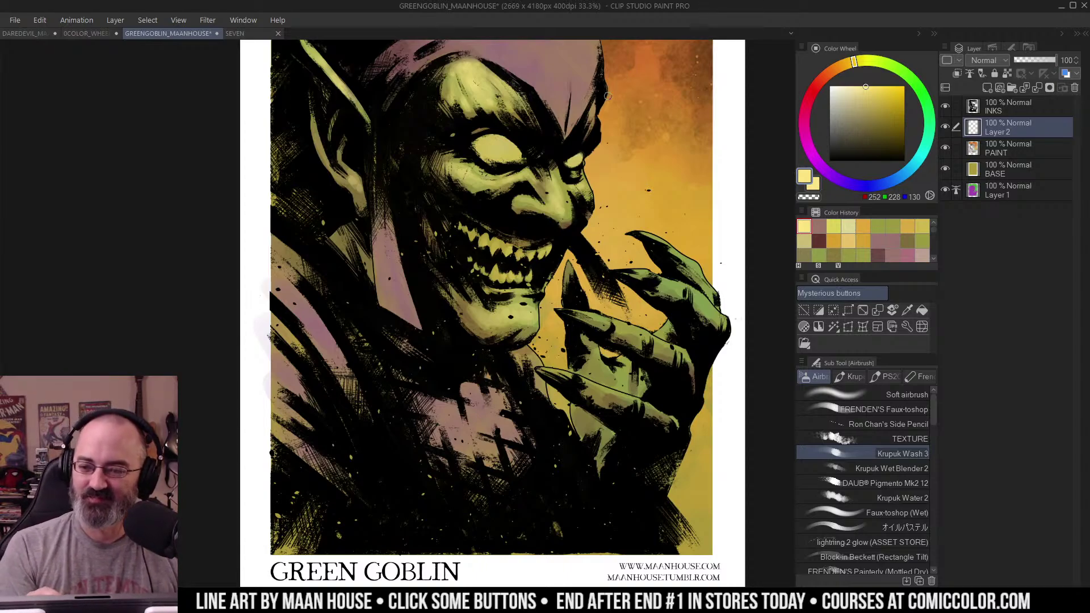
mouse_move(634, 251)
left_mouse_down()
mouse_move(680, 186)
mouse_move(691, 236)
mouse_move(673, 227)
mouse_move(695, 248)
mouse_move(678, 238)
mouse_move(695, 249)
mouse_move(637, 253)
mouse_move(667, 243)
mouse_move(678, 265)
left_mouse_up()
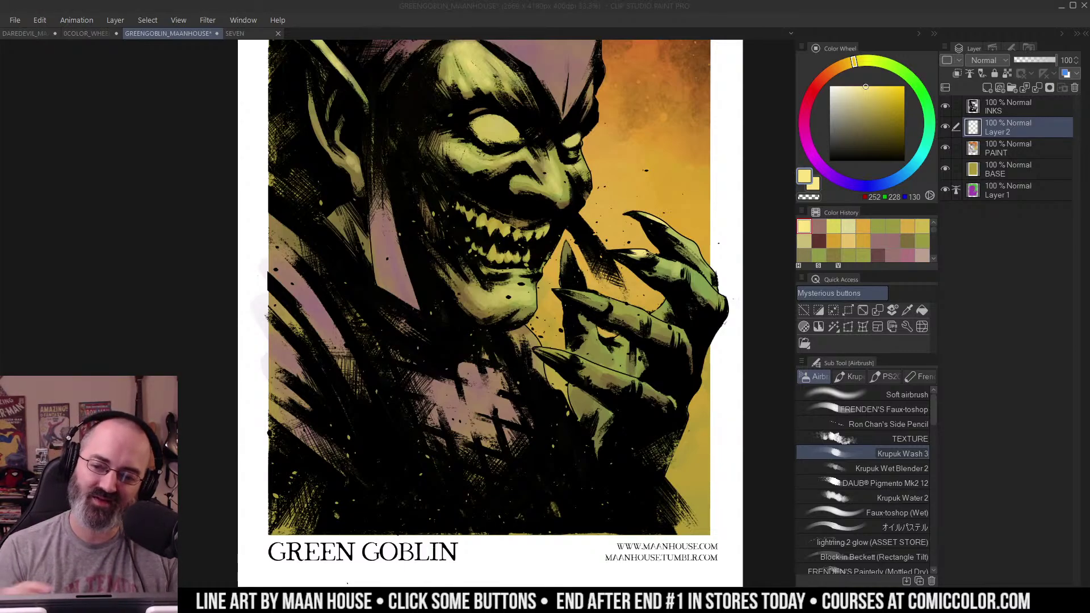
left_click(636, 134)
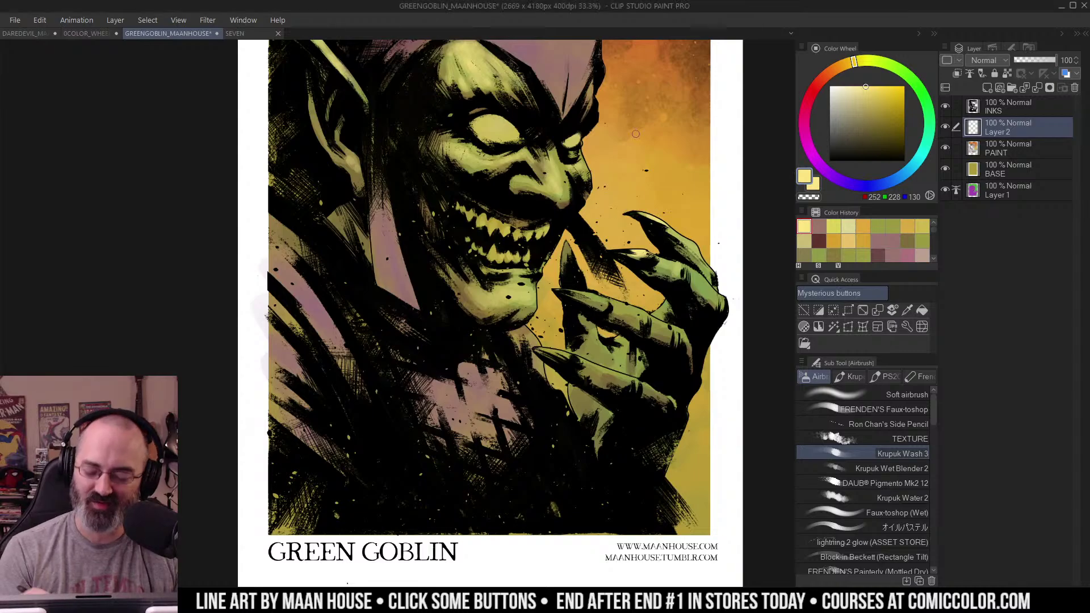
left_click(676, 265, "ctrl")
mouse_move(709, 298)
left_mouse_down()
mouse_move(704, 285)
mouse_move(715, 302)
left_mouse_up()
mouse_move(702, 220)
left_mouse_down()
mouse_move(675, 188)
mouse_move(714, 112)
left_mouse_up()
key("m")
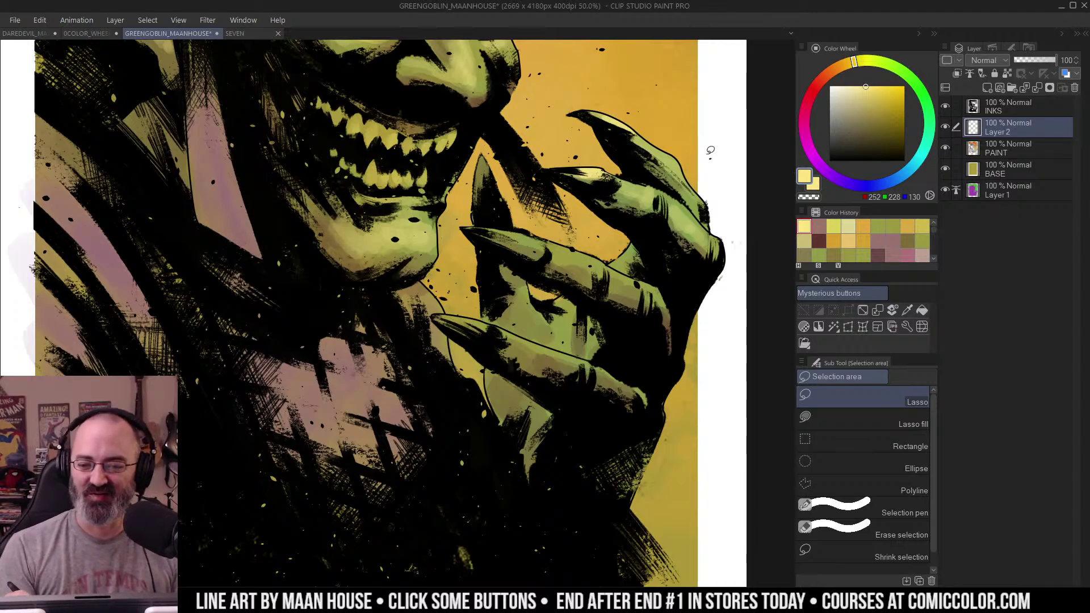
key("w")
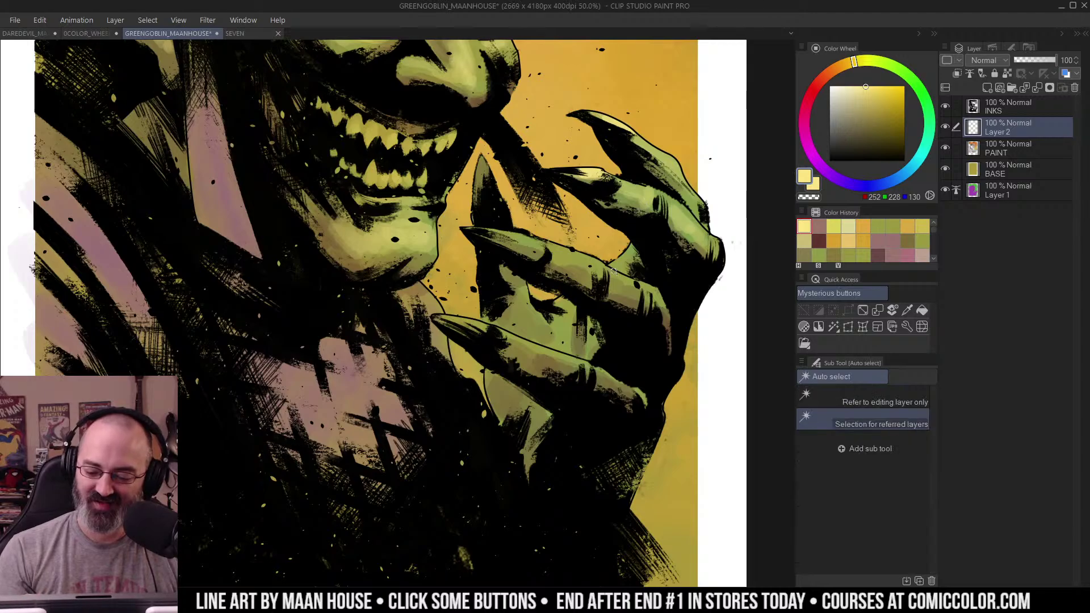
Step: Brush light yellow highlights onto the claws and along the tops of the two lower fingers
key("b")
mouse_move(515, 239)
left_mouse_down()
mouse_move(584, 257)
mouse_move(562, 255)
mouse_move(581, 272)
mouse_move(559, 255)
mouse_move(587, 274)
mouse_move(596, 261)
mouse_move(634, 291)
left_mouse_up()
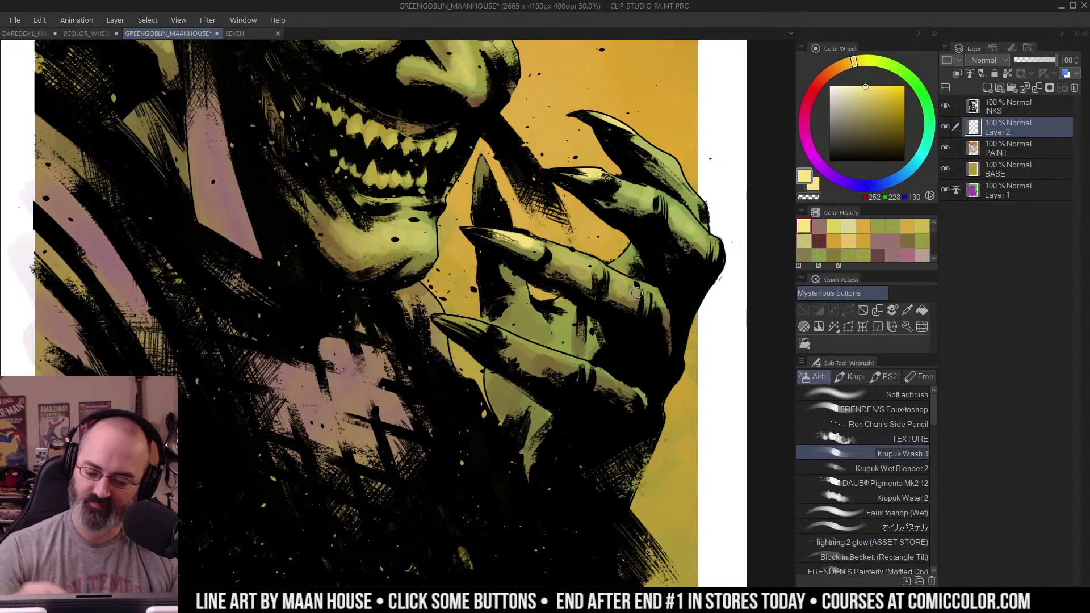
mouse_move(476, 319)
left_mouse_down()
mouse_move(449, 323)
mouse_move(510, 328)
mouse_move(530, 359)
mouse_move(577, 356)
left_mouse_up()
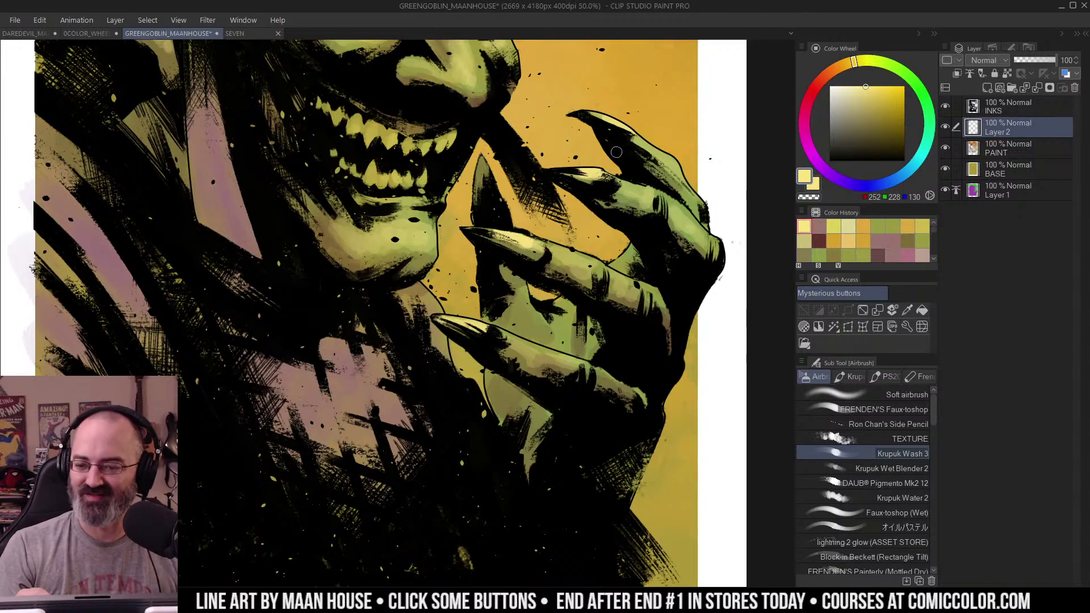
scroll(574, 244, "down", 3)
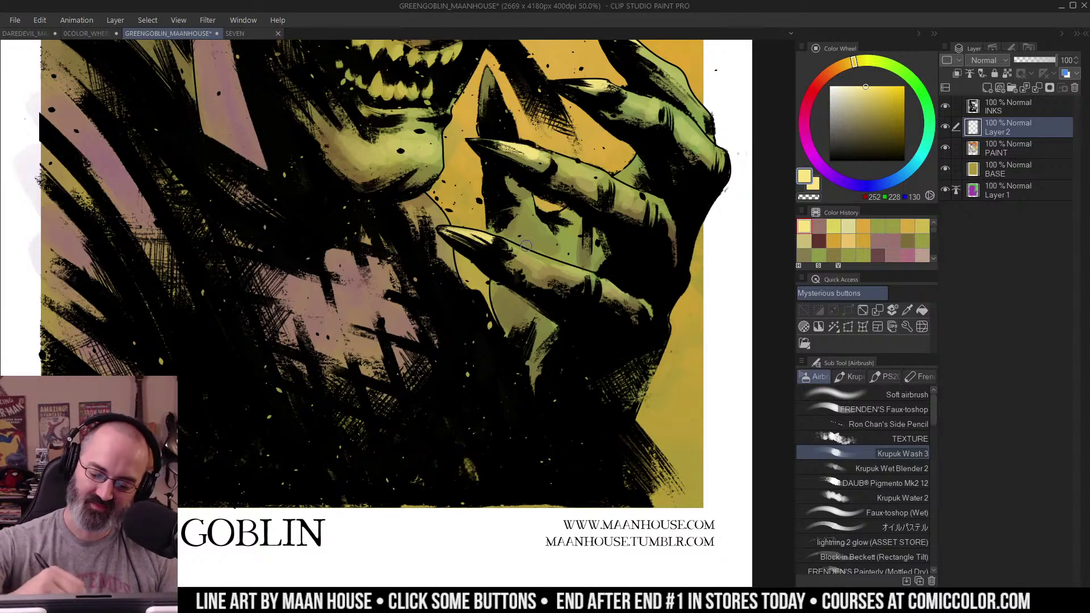
left_click_drag(513, 246, 559, 271)
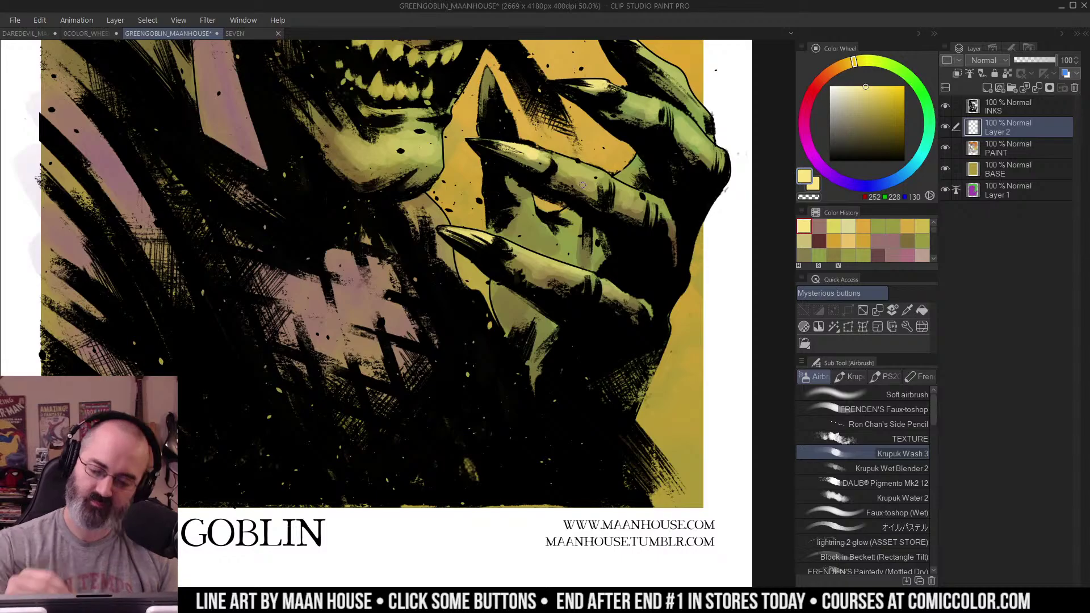
key("ctrl+minus")
left_click_drag(646, 179, 641, 229)
left_click(629, 235, "alt")
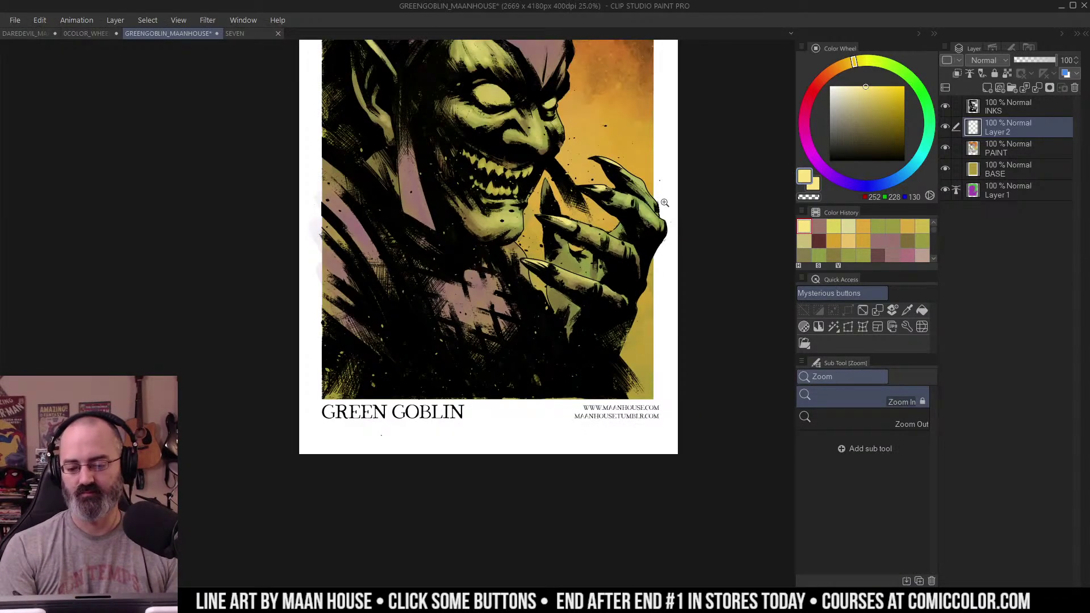
Step: Rotate the canvas and add light yellow highlights to the knuckles and upper edges of the raised hand's fingers
left_click(591, 238)
mouse_move(659, 177)
left_mouse_down()
mouse_move(587, 61)
mouse_move(653, 143)
left_mouse_up()
left_click(579, 219, "ctrl")
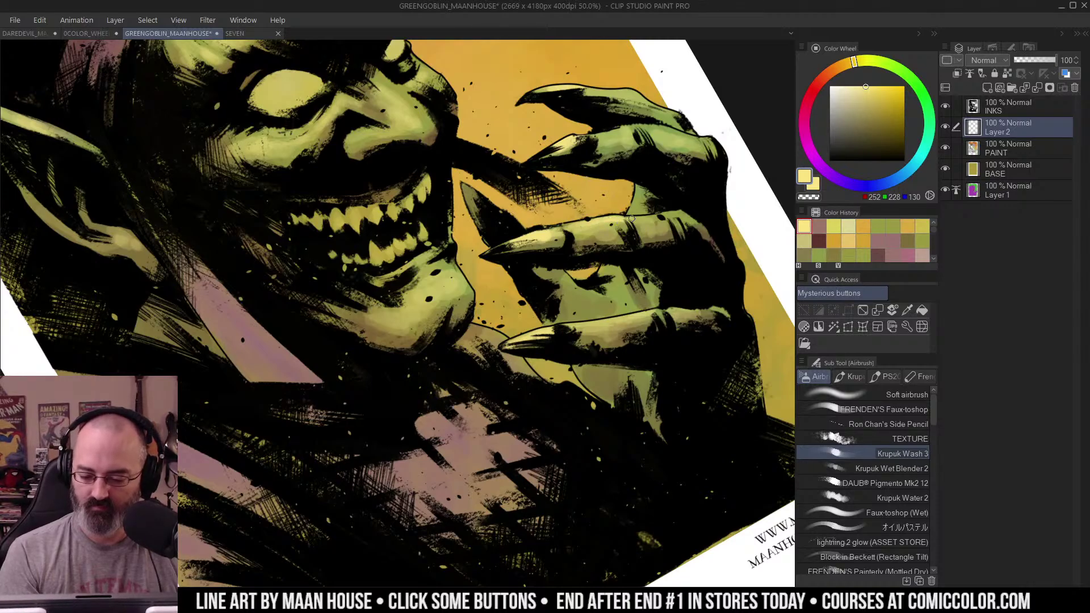
left_click_drag(674, 215, 696, 218)
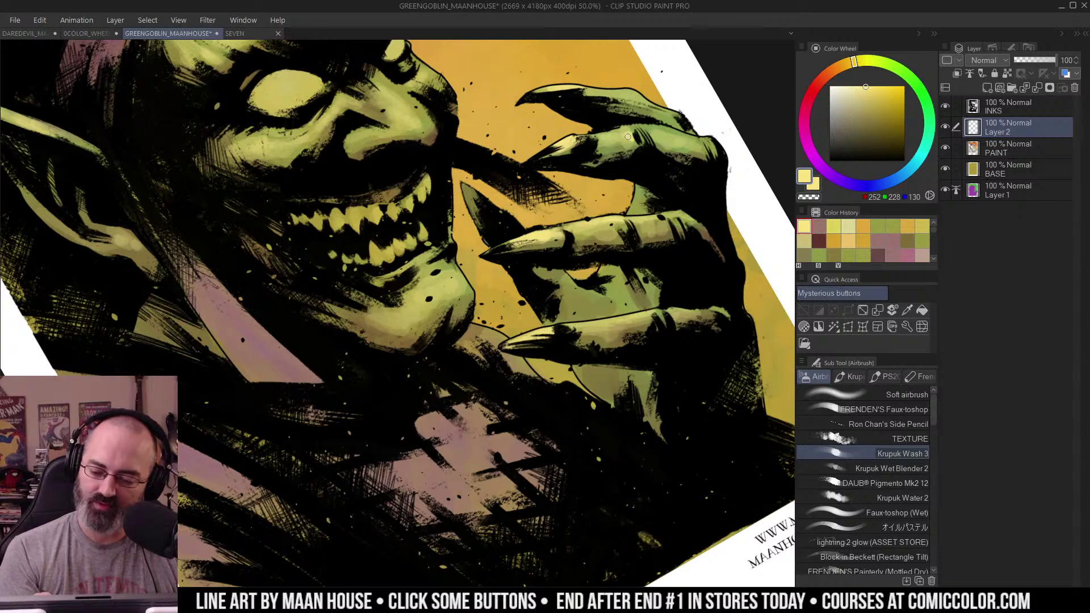
left_click_drag(660, 136, 704, 145)
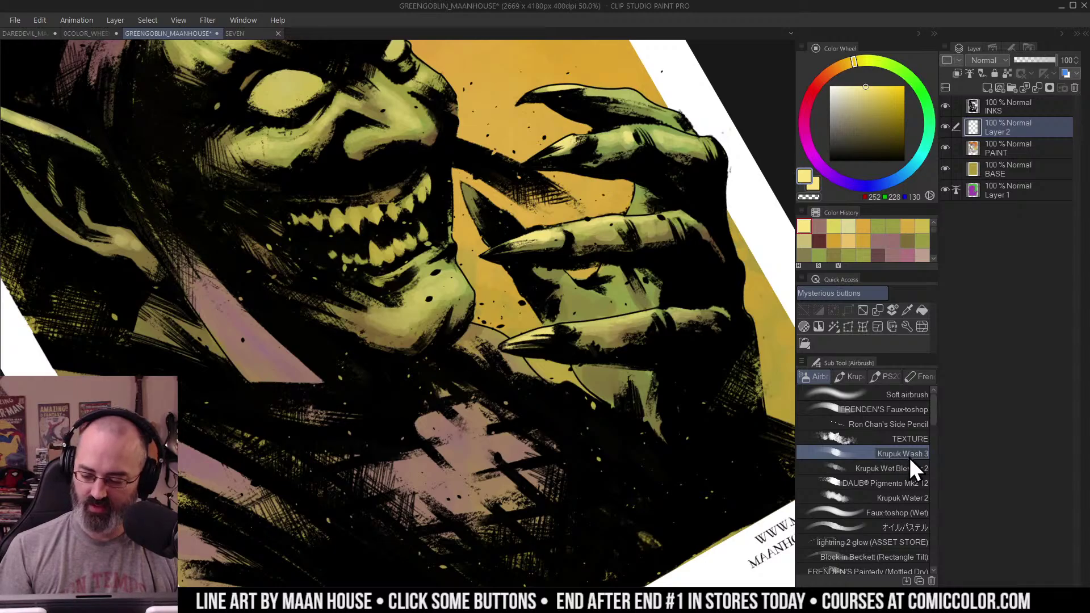
Step: Straighten the canvas view and examine the hand highlights up close and against the face and background
left_click_drag(759, 107, 716, 228)
key("r")
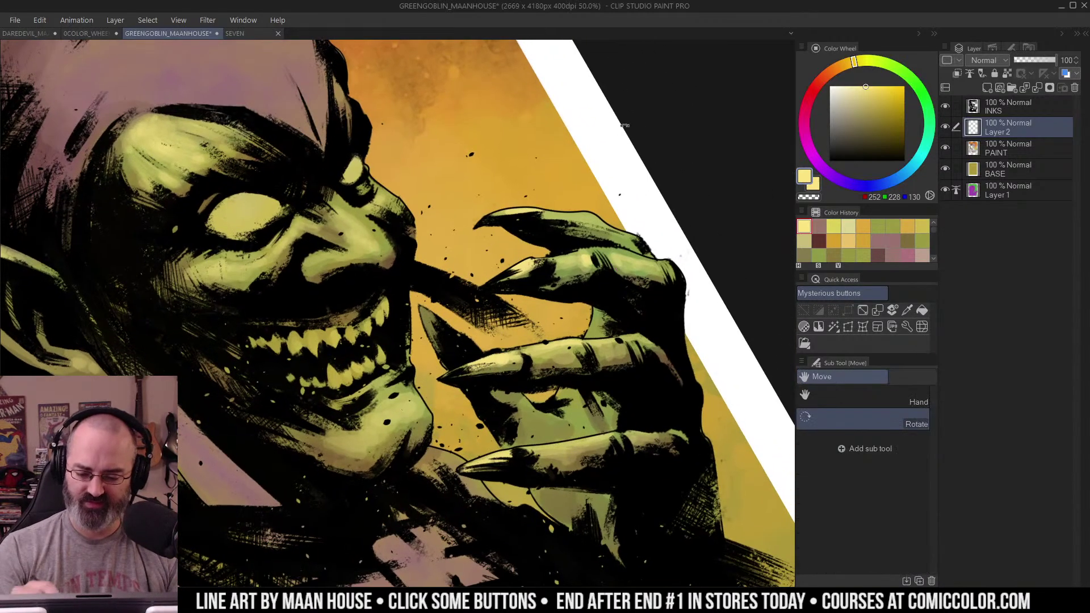
double_click(716, 228)
left_click_drag(677, 274, 649, 185)
key("r")
mouse_move(554, 164)
left_mouse_down()
mouse_move(601, 241)
mouse_move(583, 143)
left_mouse_up()
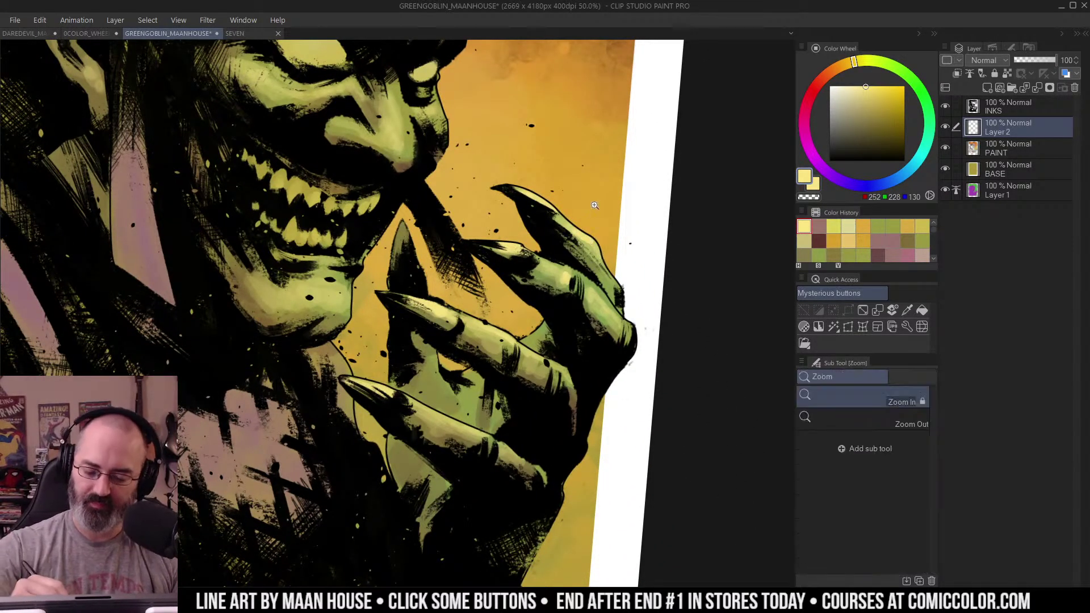
left_click(599, 198, "ctrl+alt")
left_click_drag(616, 213, 642, 207)
left_click(610, 234, "ctrl")
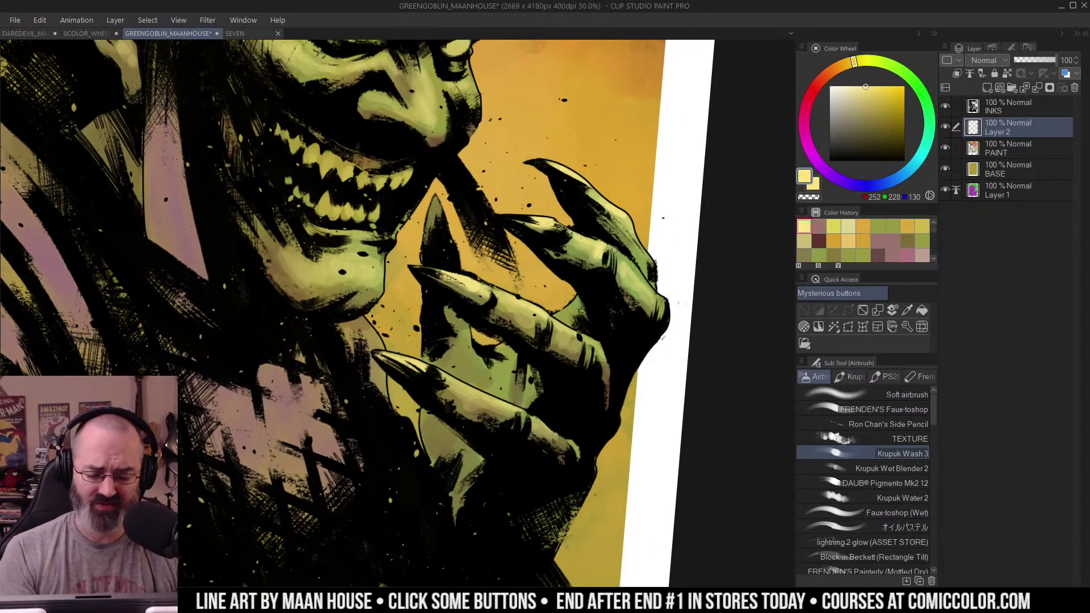
left_click(647, 258, "alt")
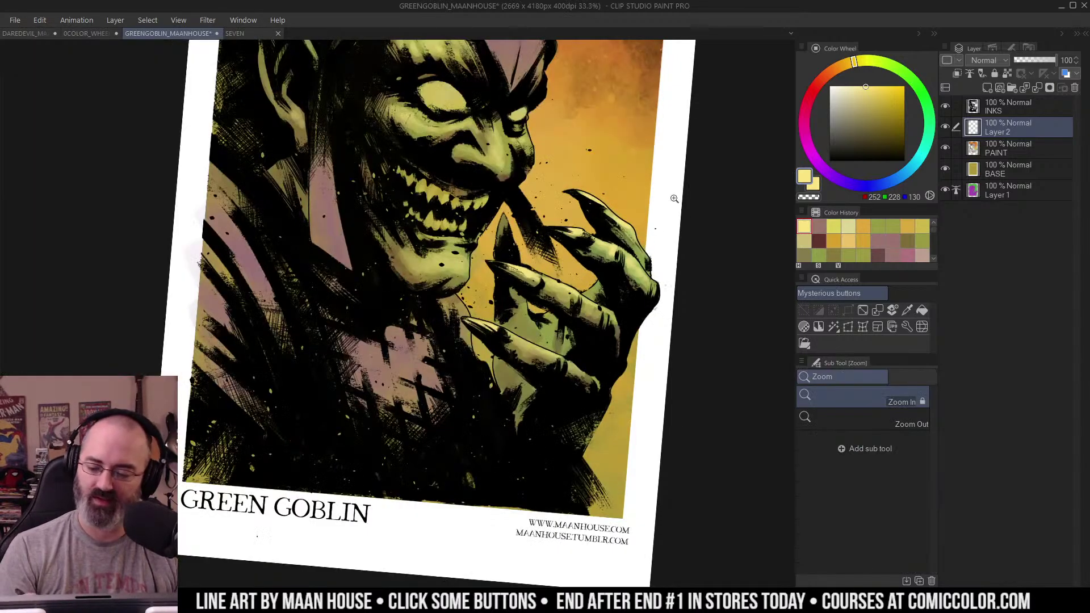
left_click_drag(642, 260, 684, 264)
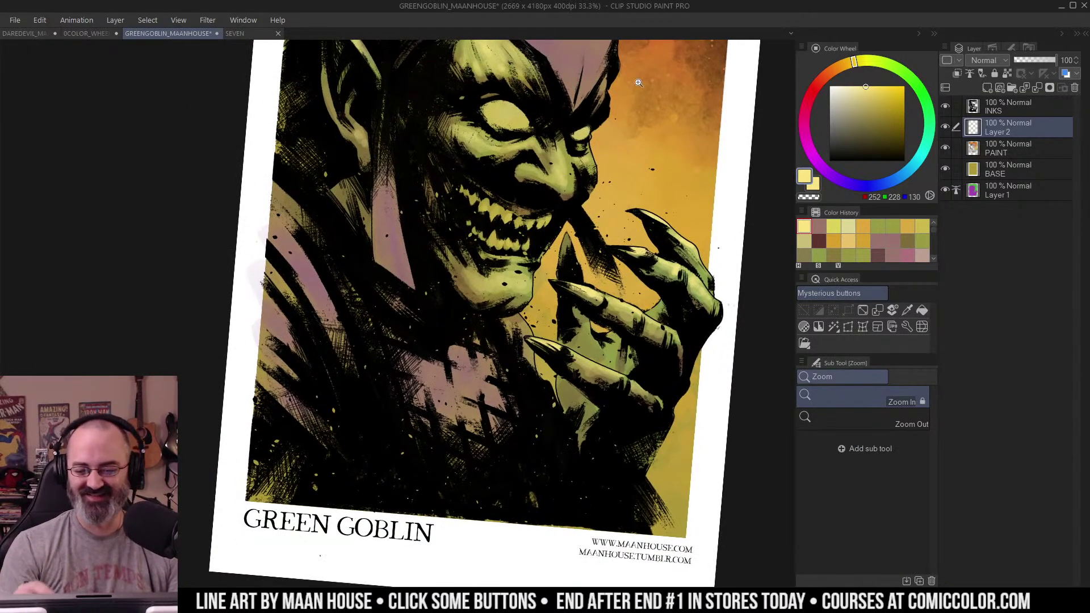
left_click(595, 174, "alt")
mouse_move(625, 164)
left_mouse_down()
mouse_move(602, 252)
mouse_move(632, 159)
left_mouse_up()
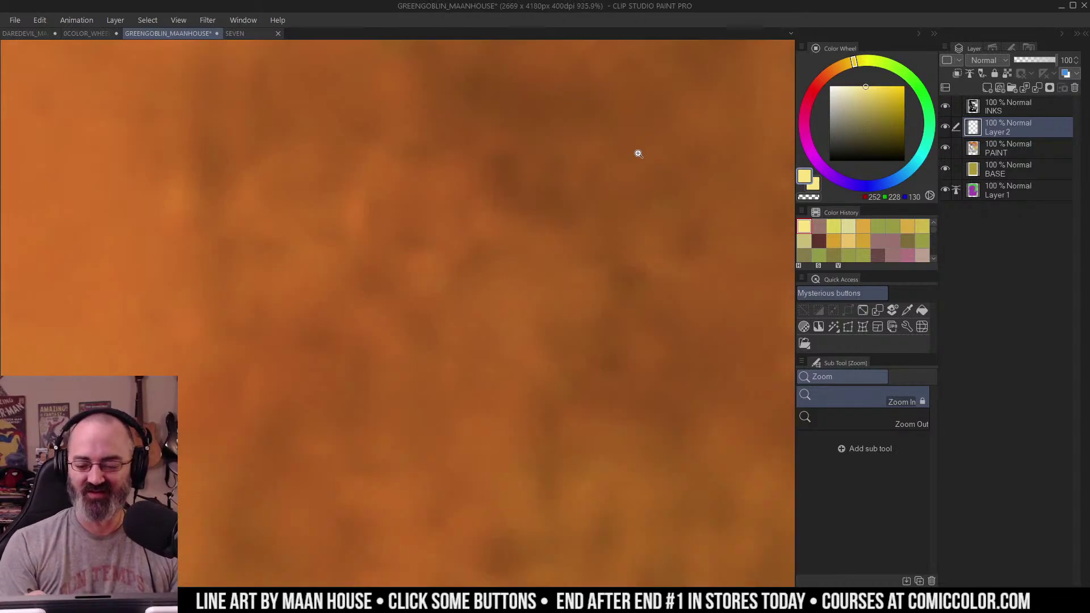
Step: Reset the canvas rotation and examine the highlights on the face and hand, both up close and against the whole page
scroll(634, 165, "down", 11)
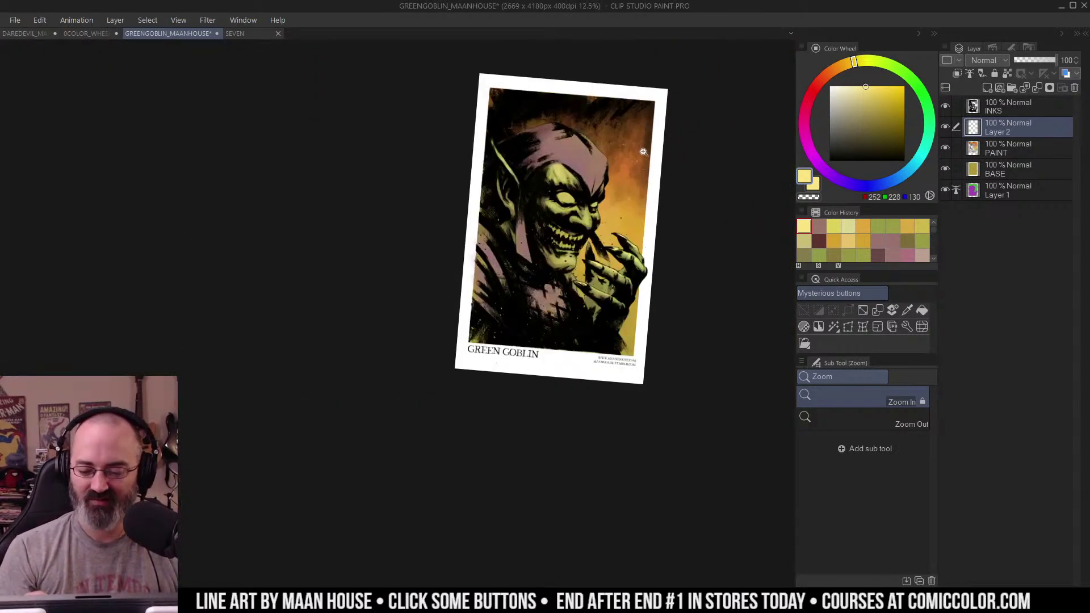
double_click(617, 135, "shift")
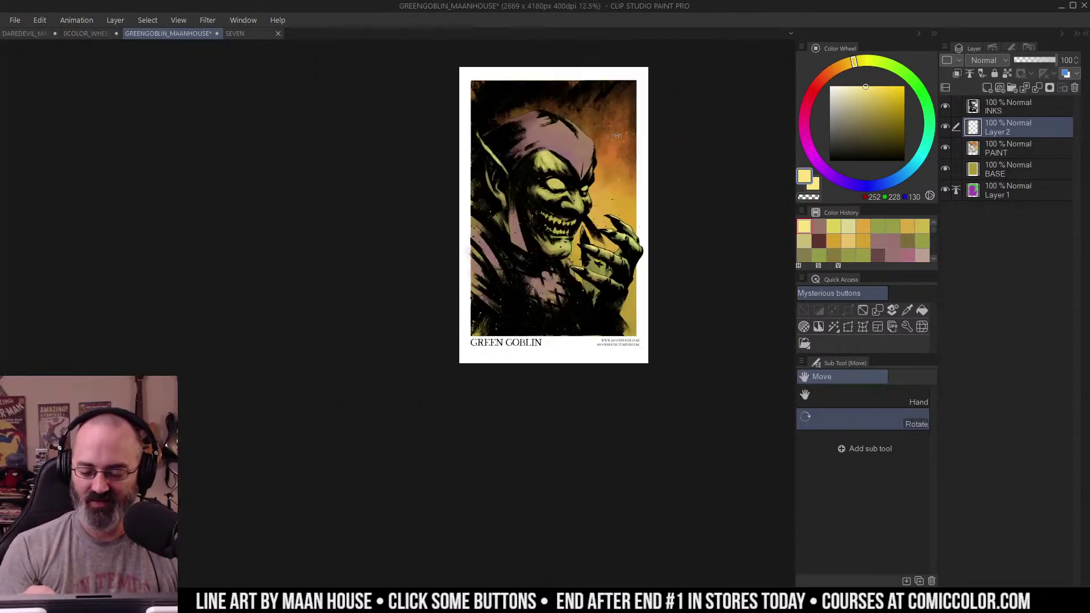
scroll(627, 136, "up", 6)
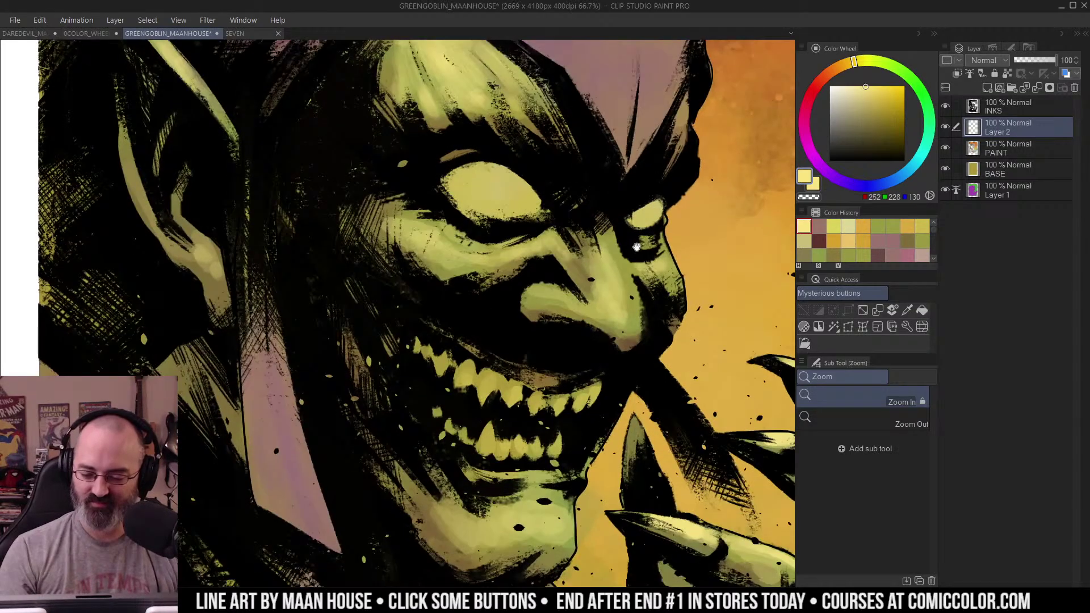
left_click_drag(637, 247, 640, 215)
key("b")
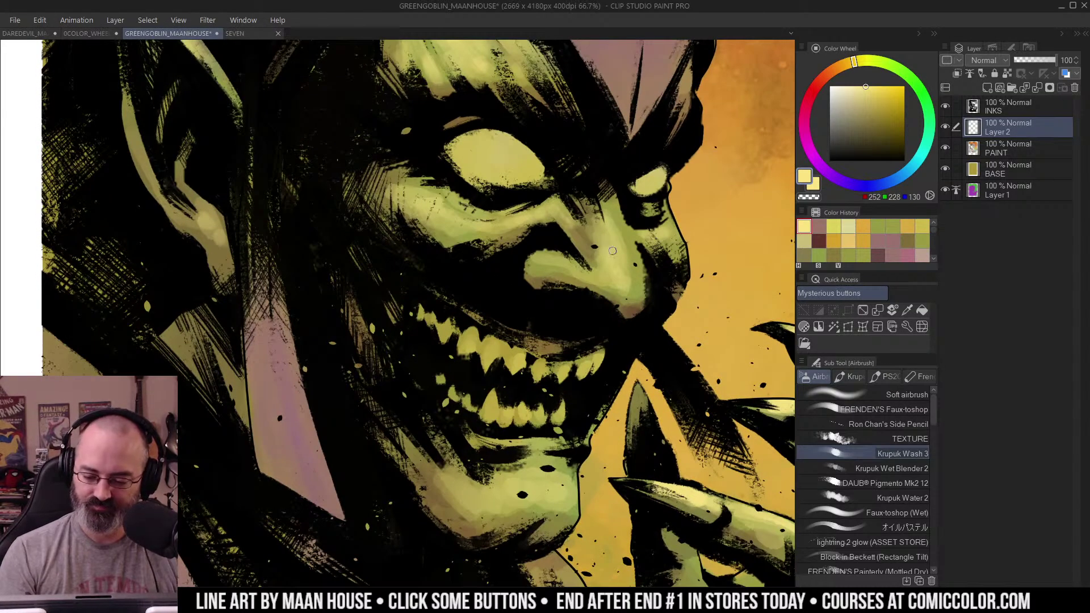
key("/")
scroll(612, 238, "down", 3)
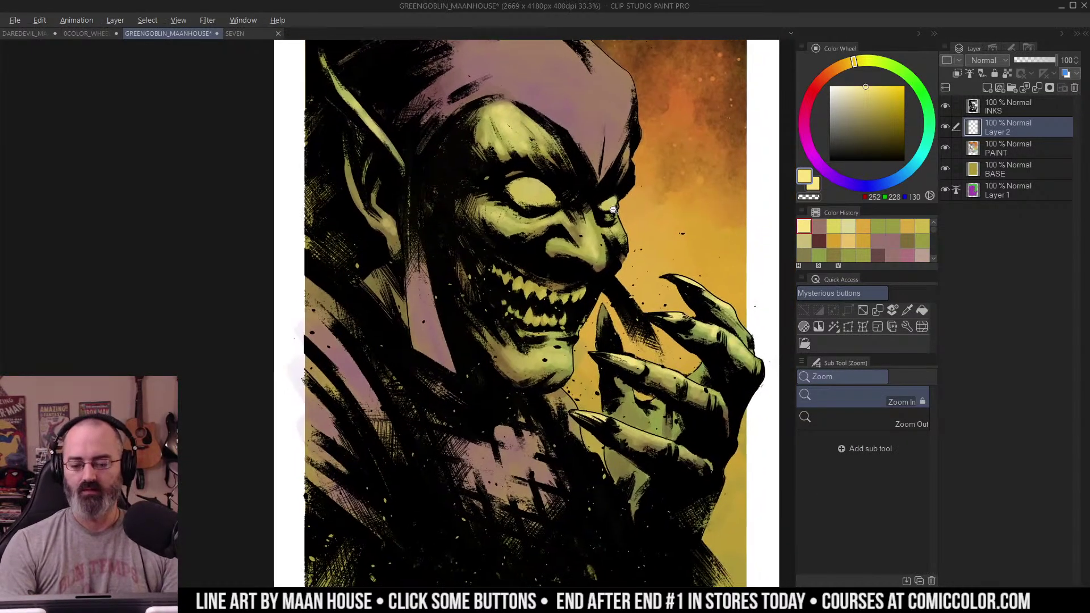
scroll(616, 207, "down", 1)
scroll(653, 176, "down", 1)
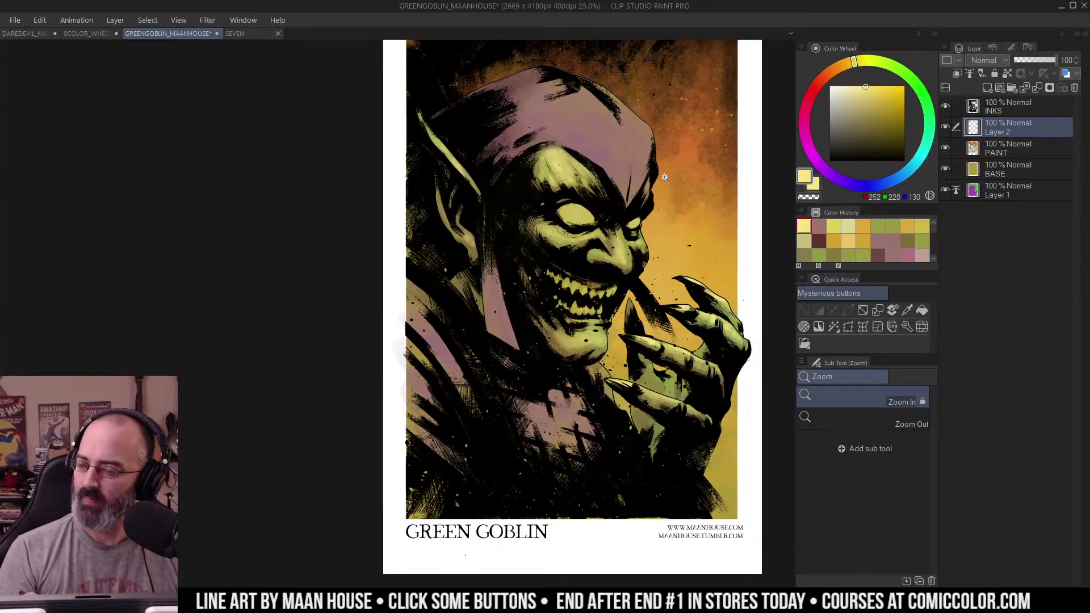
scroll(593, 284, "up", 2)
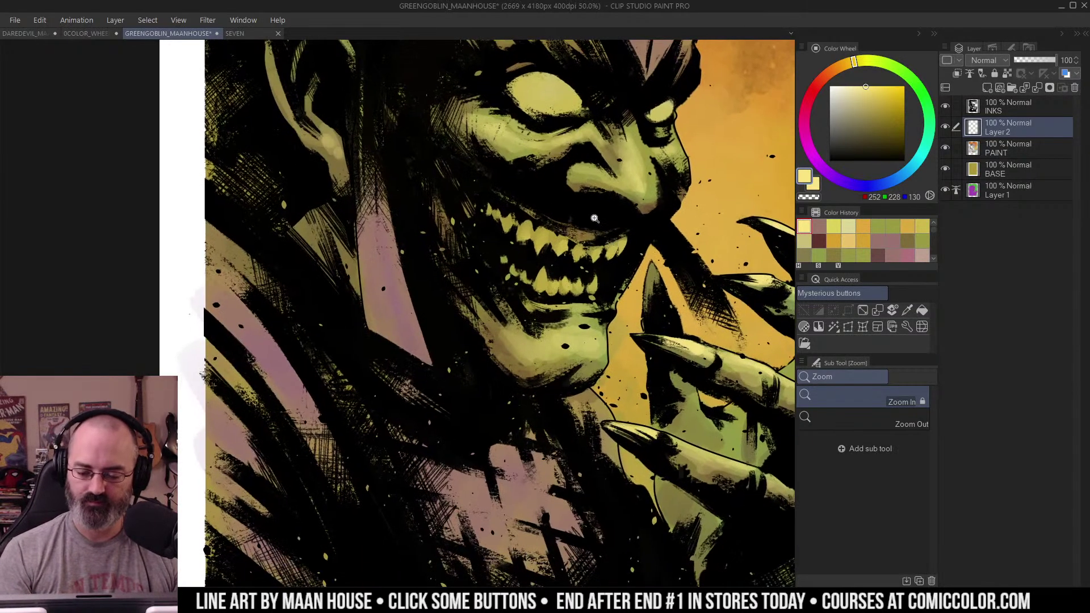
key("b")
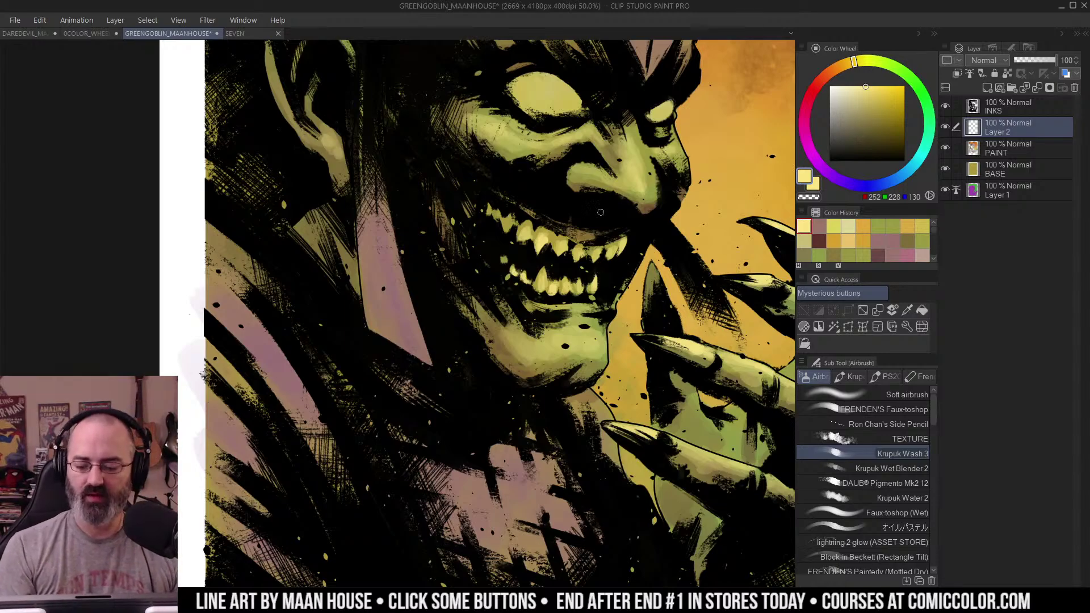
key("ctrl+space")
left_click_drag(599, 256, 562, 273)
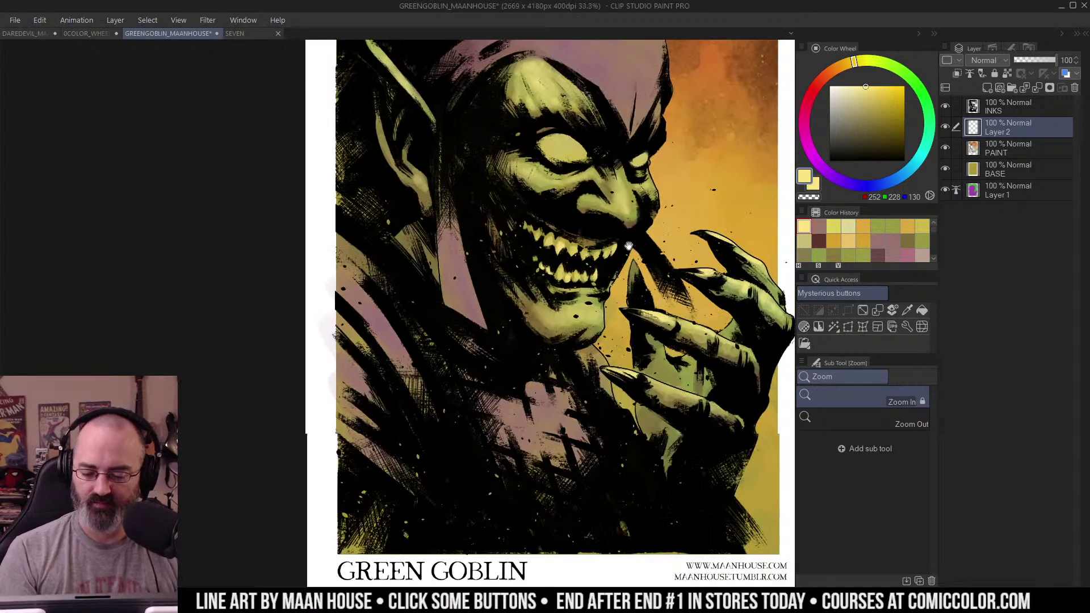
left_click_drag(679, 167, 655, 187)
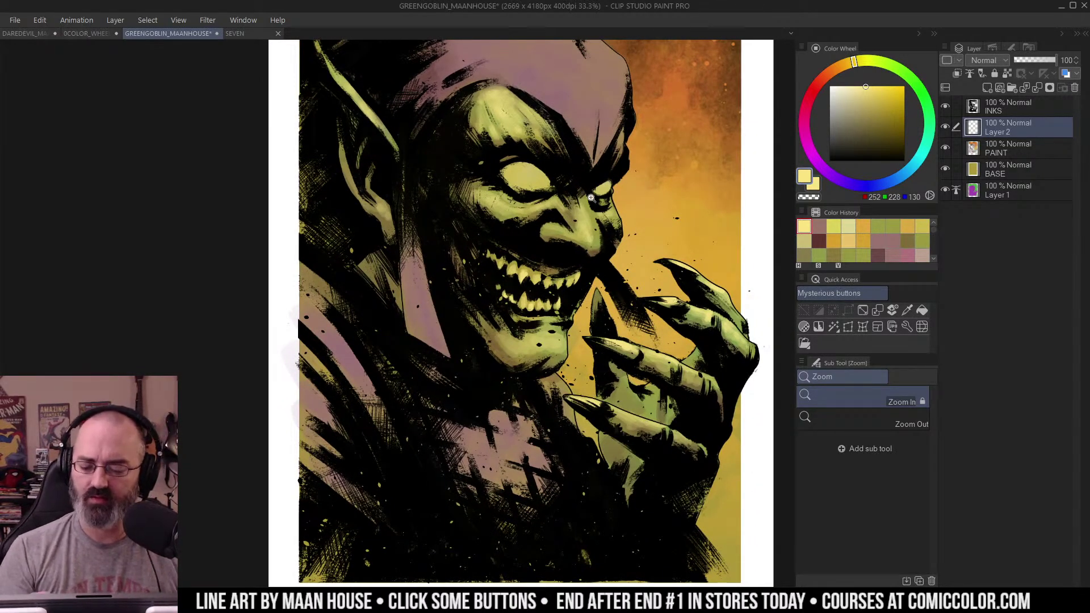
Step: Sample the olive green skin color near the far eye and brush it over the bridge of the nose
left_click(585, 219)
left_click(591, 193, "alt")
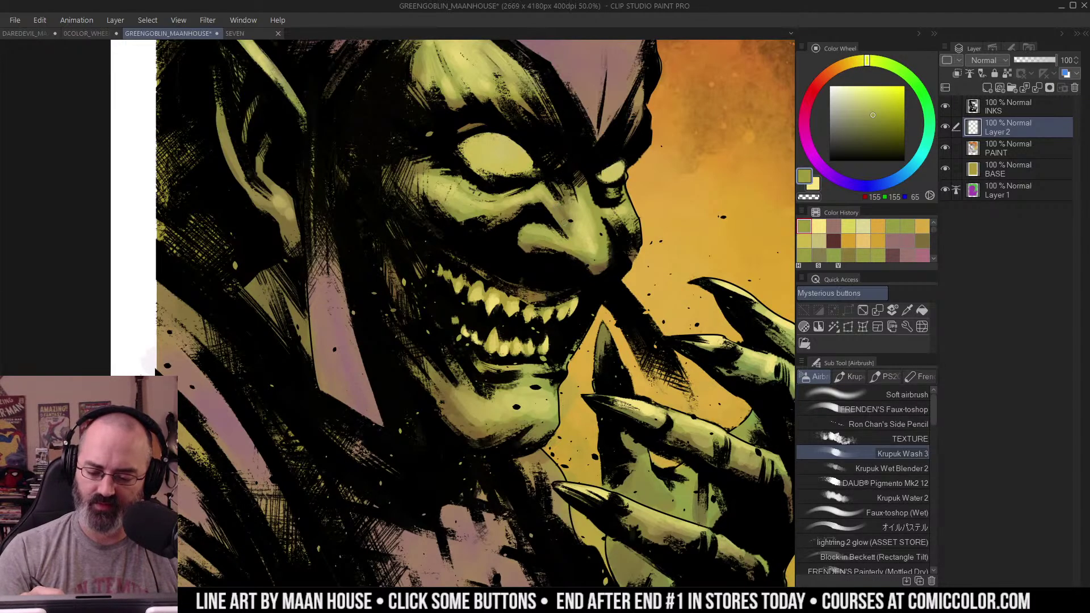
left_click(582, 186, "alt")
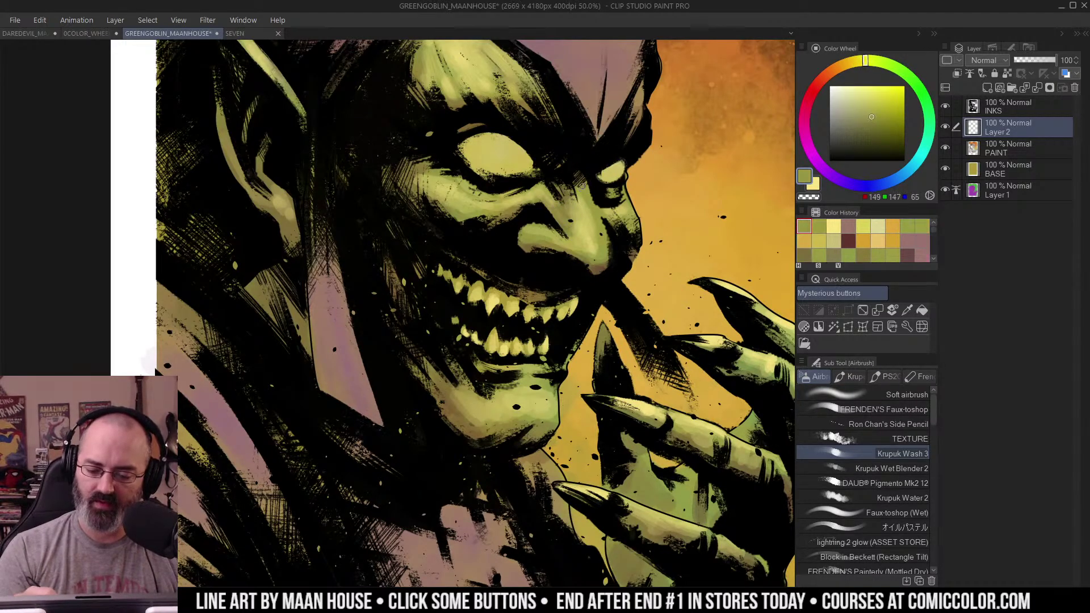
left_click_drag(552, 201, 565, 205)
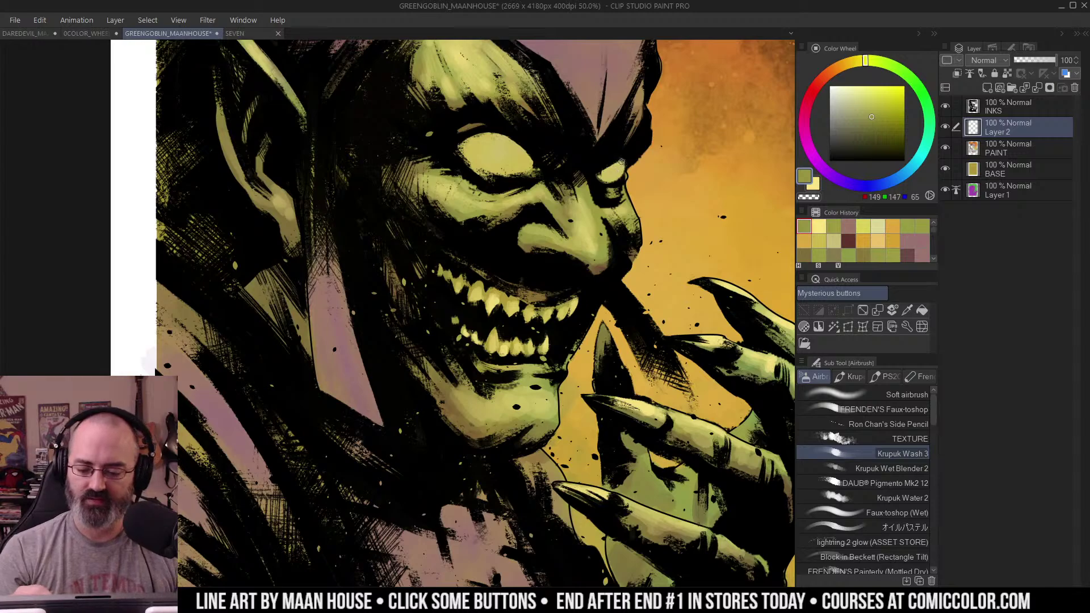
left_click(641, 149, "alt")
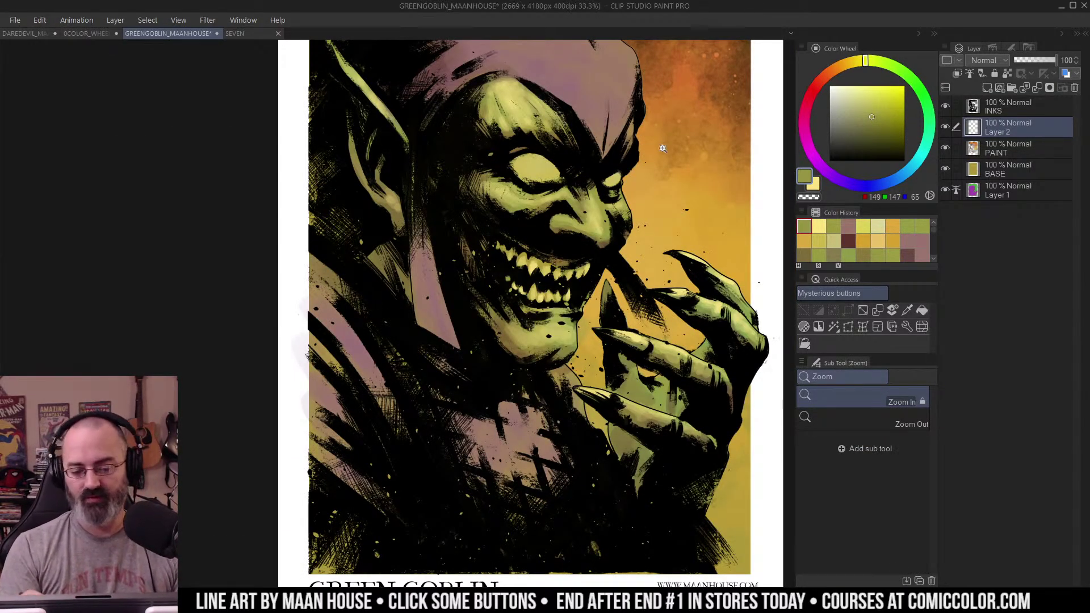
Step: Sample the muted mauve of the cowl and brush it over the cowl flap beside the jaw
left_click(572, 249, "alt")
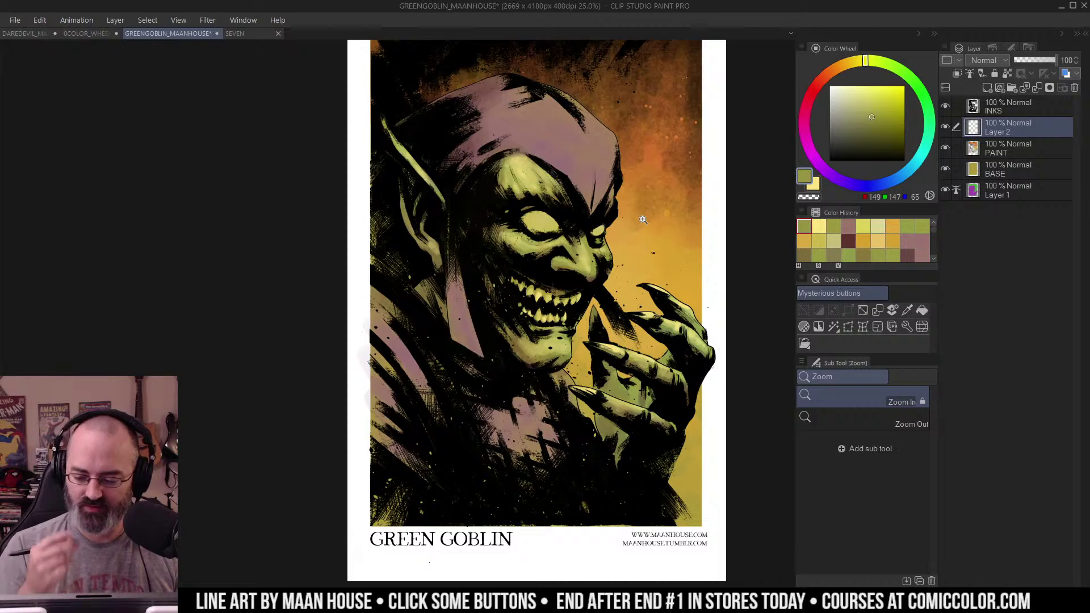
left_click(565, 247)
left_click(610, 284, "alt")
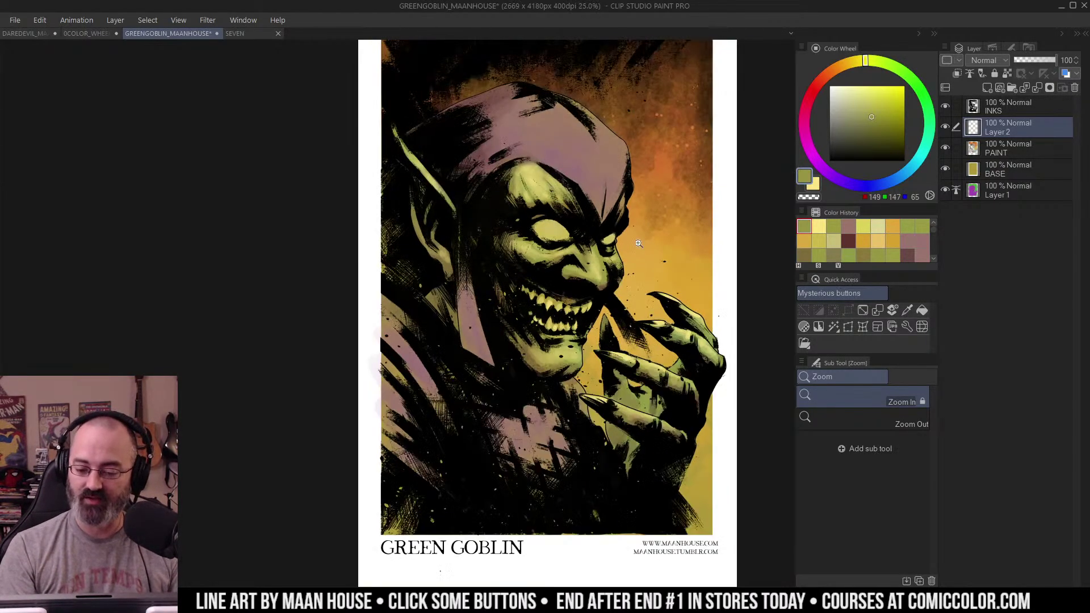
right_click(568, 140)
key("b")
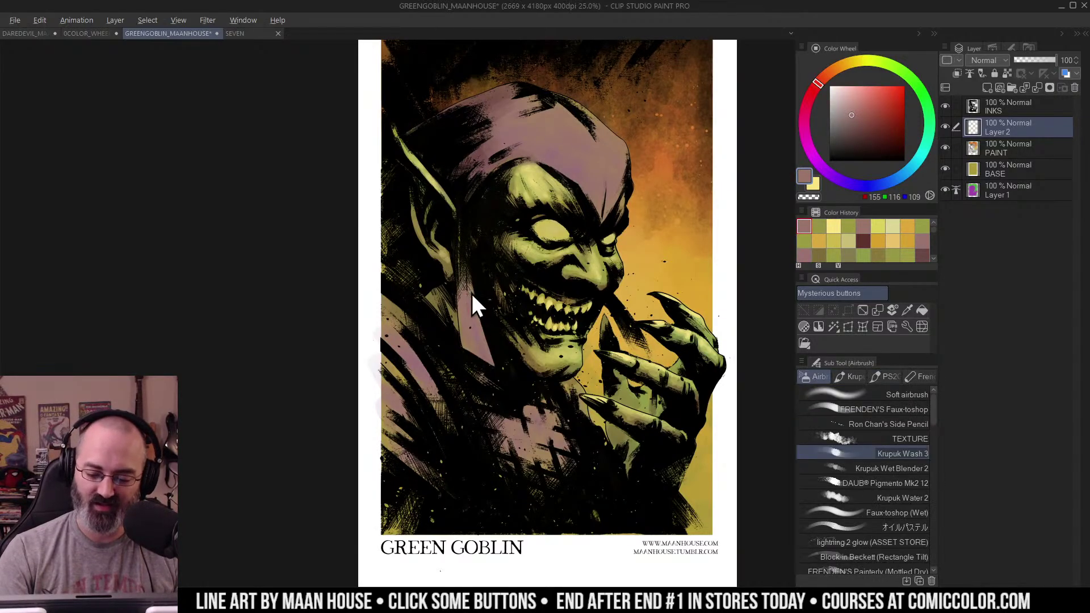
left_click_drag(480, 335, 486, 319)
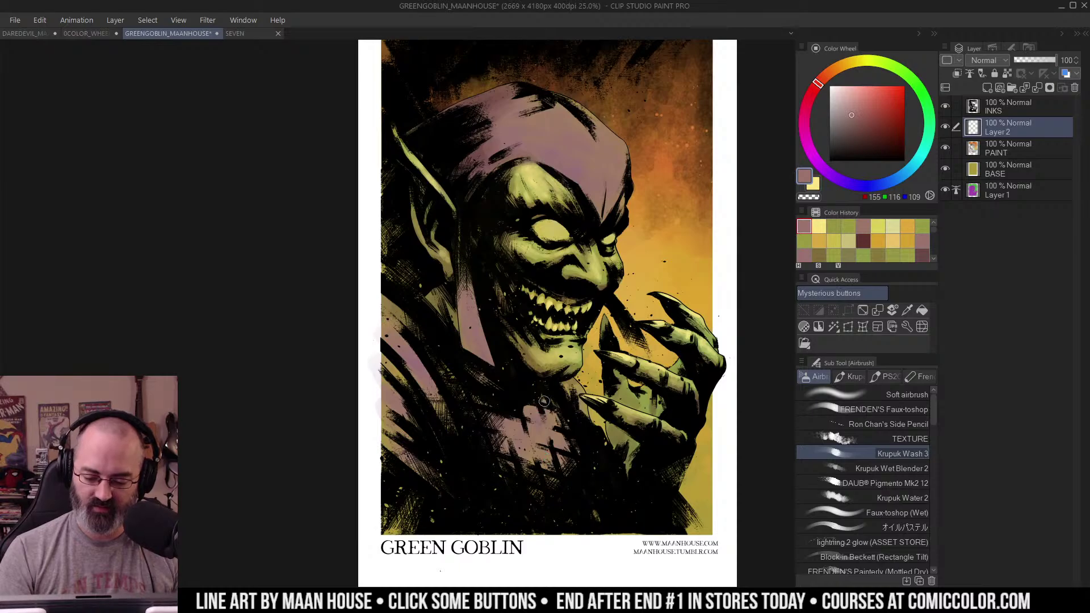
Step: Sample the mauve of the shoulder and brush it along the upper shoulder stripes of the costume
left_click_drag(543, 219, 577, 203)
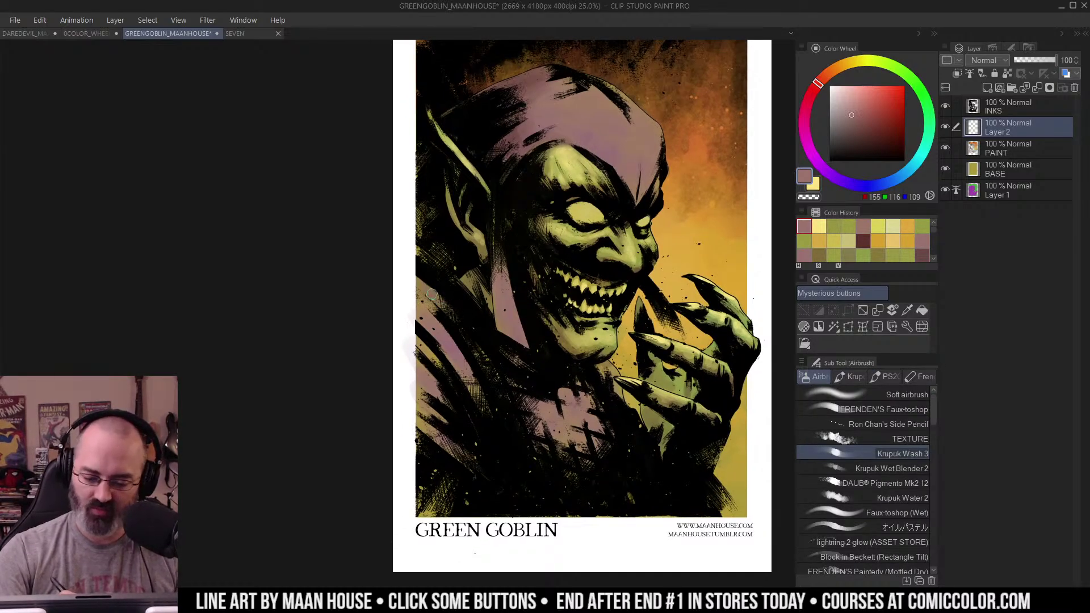
left_click_drag(431, 296, 440, 335)
left_click(440, 335, "alt")
left_click_drag(428, 291, 447, 313)
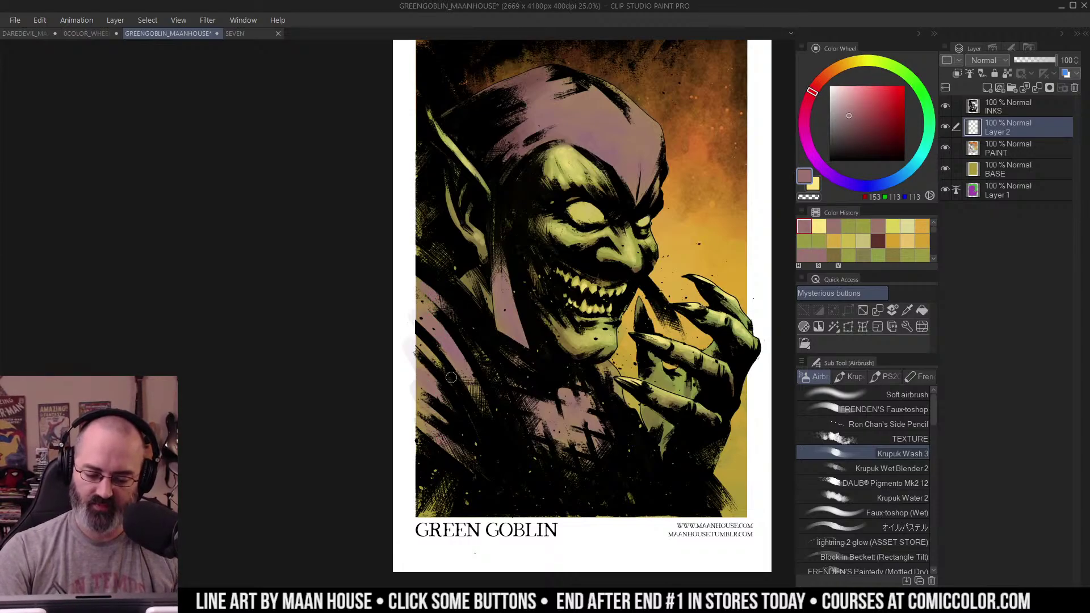
Step: Examine the whole illustration at thumbnail size and at full-page size to judge the color balance
left_click(560, 309, "alt")
left_click_drag(652, 257, 637, 250)
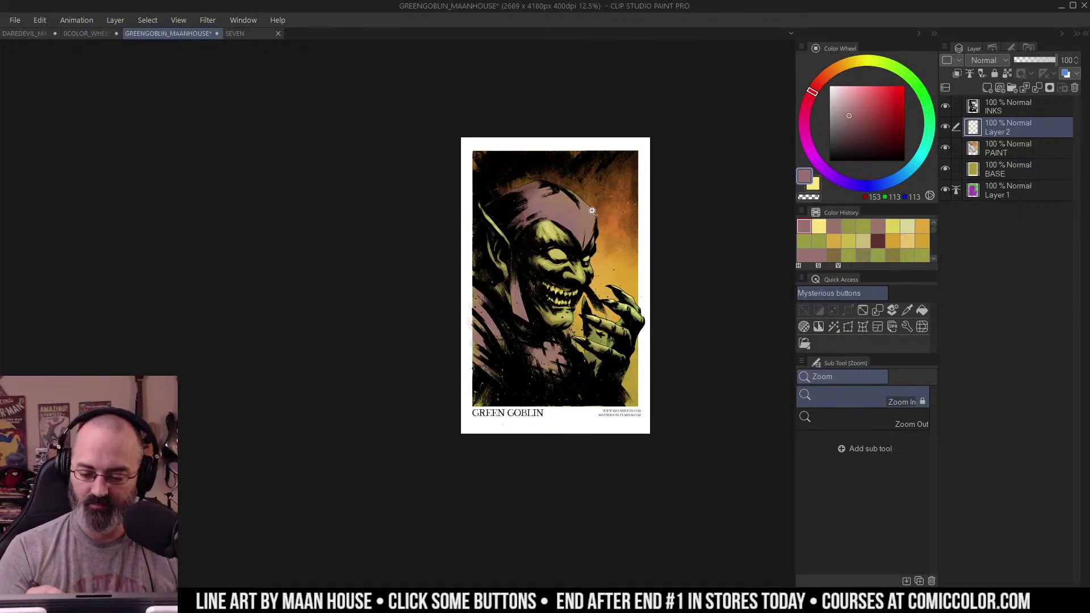
left_click(586, 265)
left_click(576, 232, "alt")
left_click(576, 232, "alt")
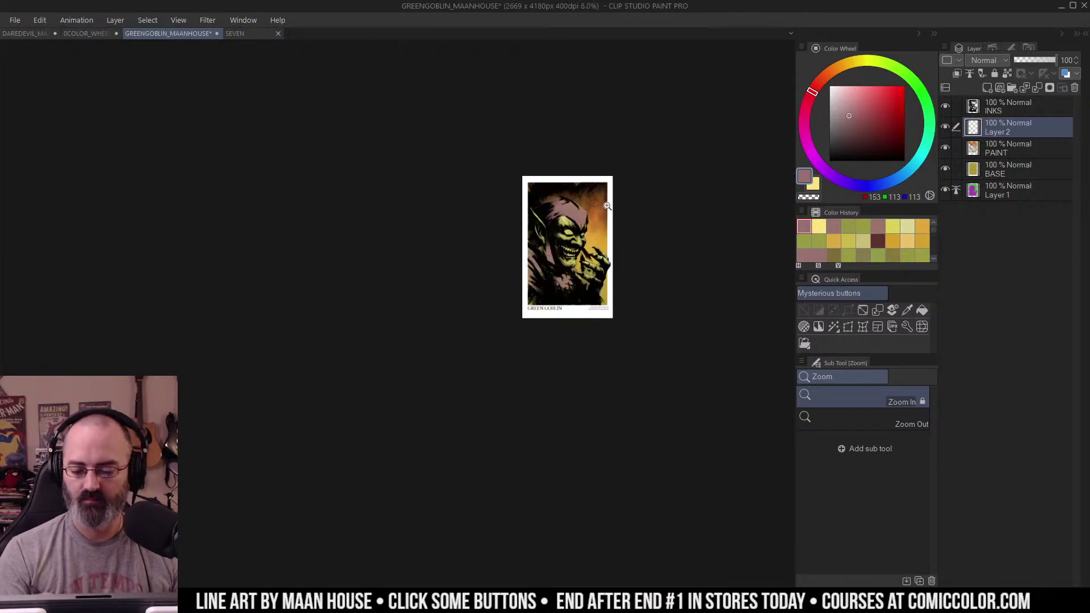
left_click(592, 249)
left_click(608, 232)
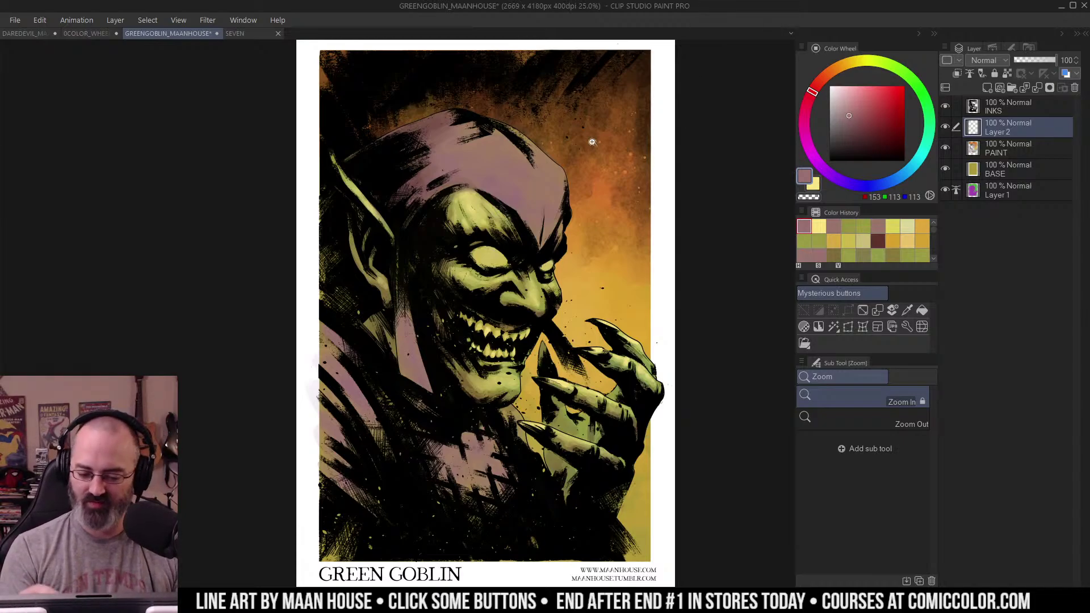
Step: Select the goblin's eyes and brush both with a saturated yellow, RGB 255, 219, 5
left_click(511, 270)
key("w")
key("b")
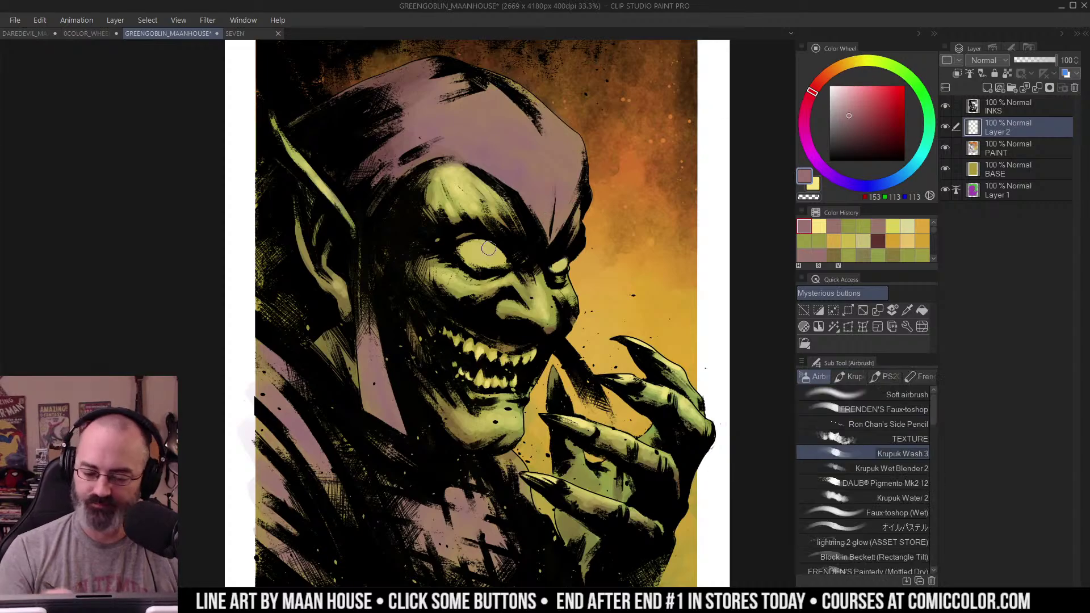
left_click(494, 253, "alt")
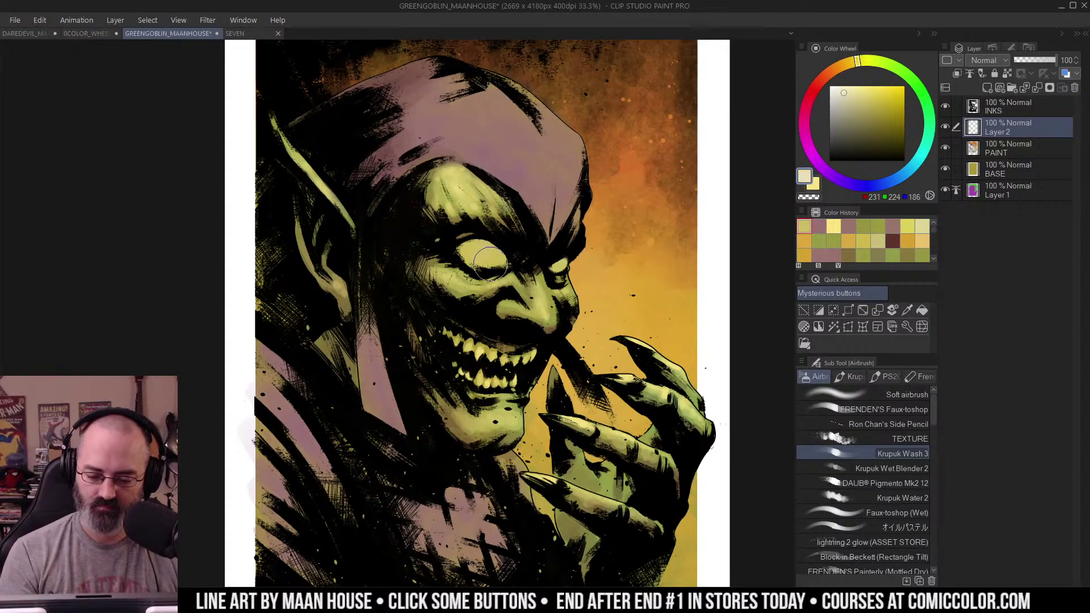
left_click_drag(879, 82, 907, 91)
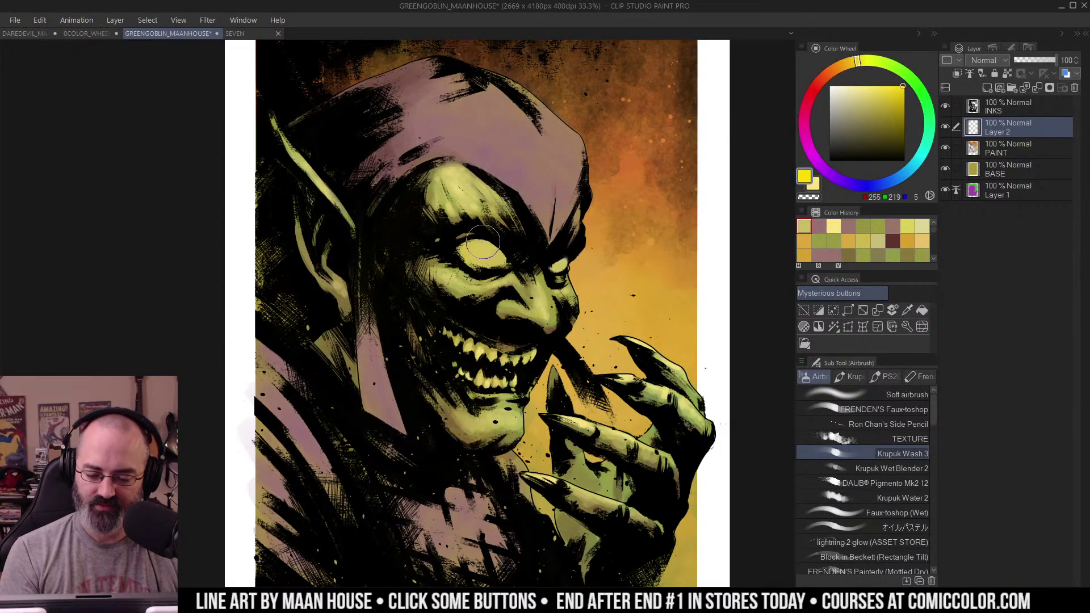
mouse_move(484, 241)
left_mouse_down()
mouse_move(558, 208)
mouse_move(470, 257)
left_mouse_up()
left_click_drag(559, 266, 552, 264)
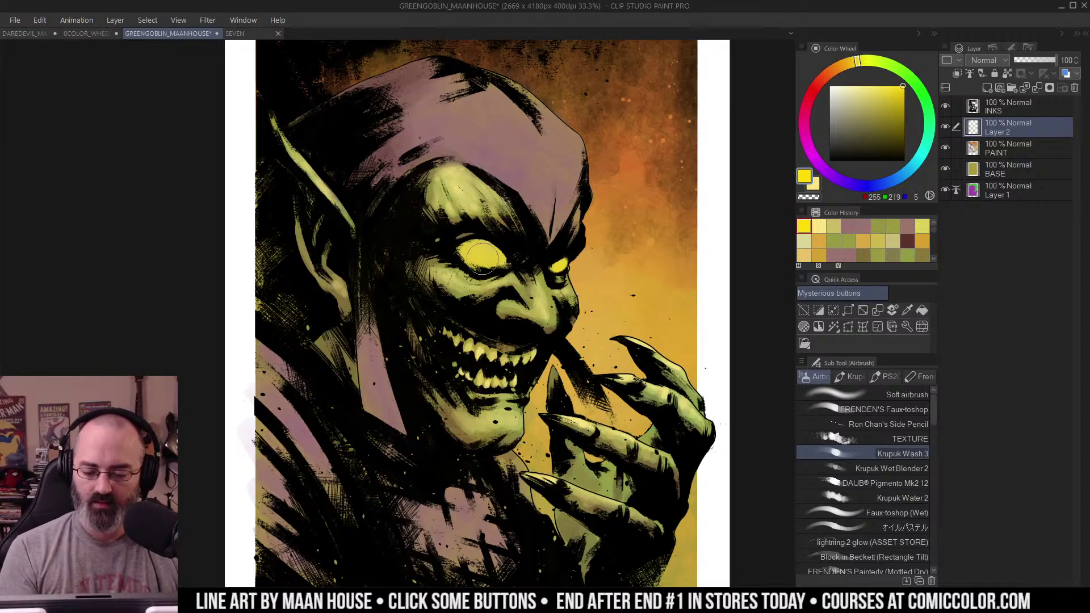
left_click_drag(482, 259, 481, 255)
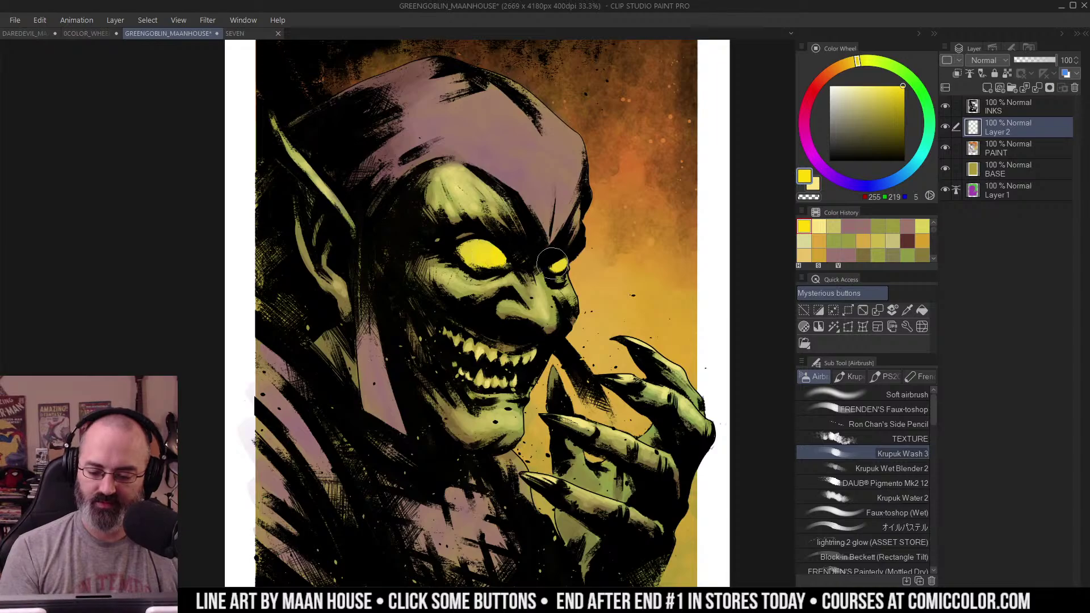
Step: Check the yellow eyes at page size and up close, and clear the selection around them
key("ctrl+space")
scroll(555, 261, "down", 3)
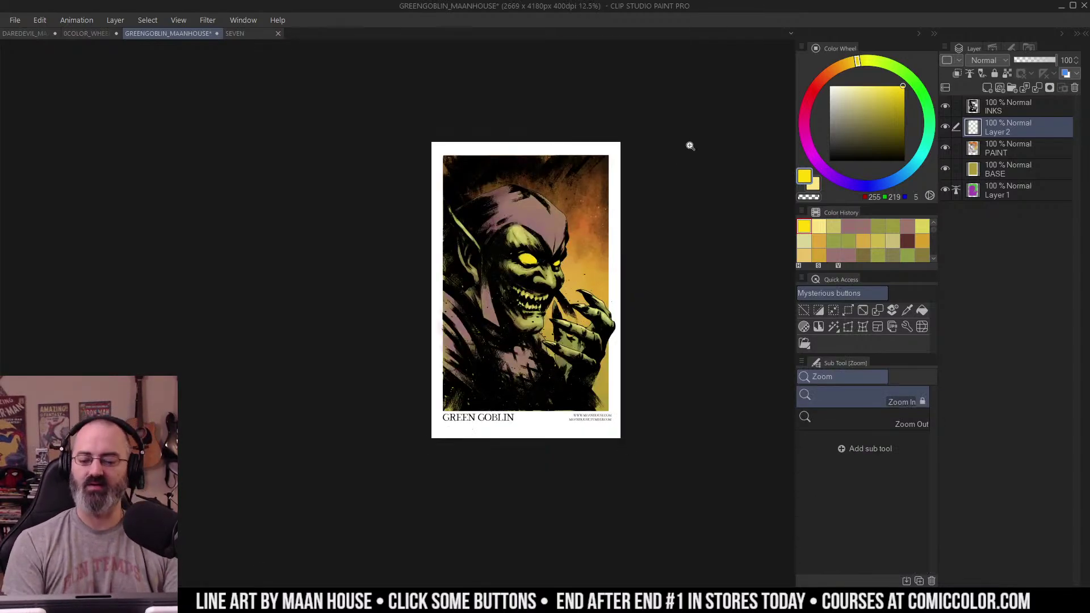
scroll(538, 256, "up", 4)
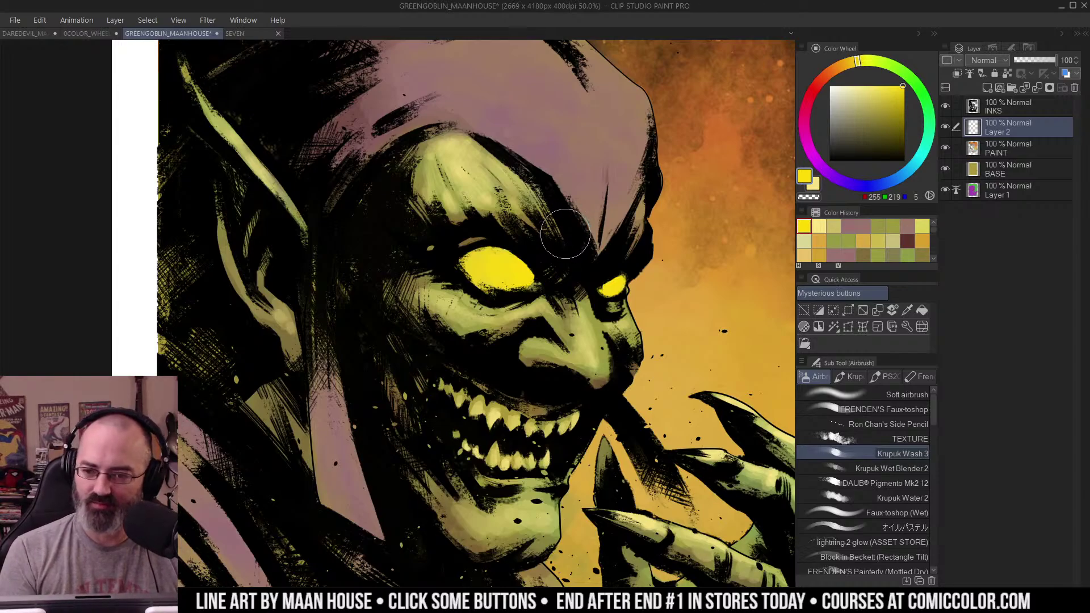
key("m")
key("ctrl+d")
left_click_drag(632, 186, 613, 158)
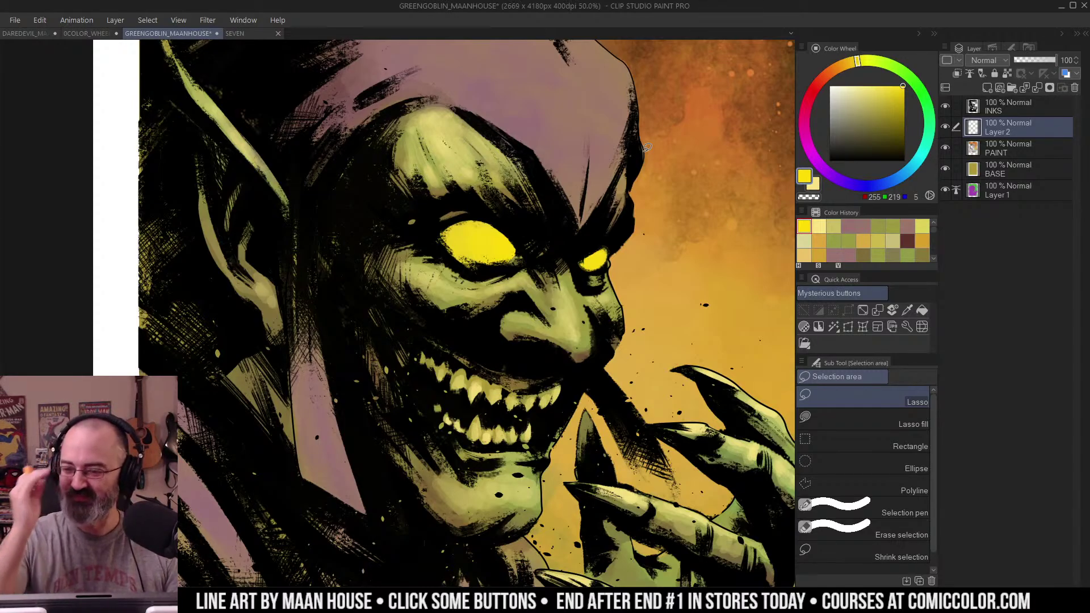
left_click_drag(612, 167, 628, 139)
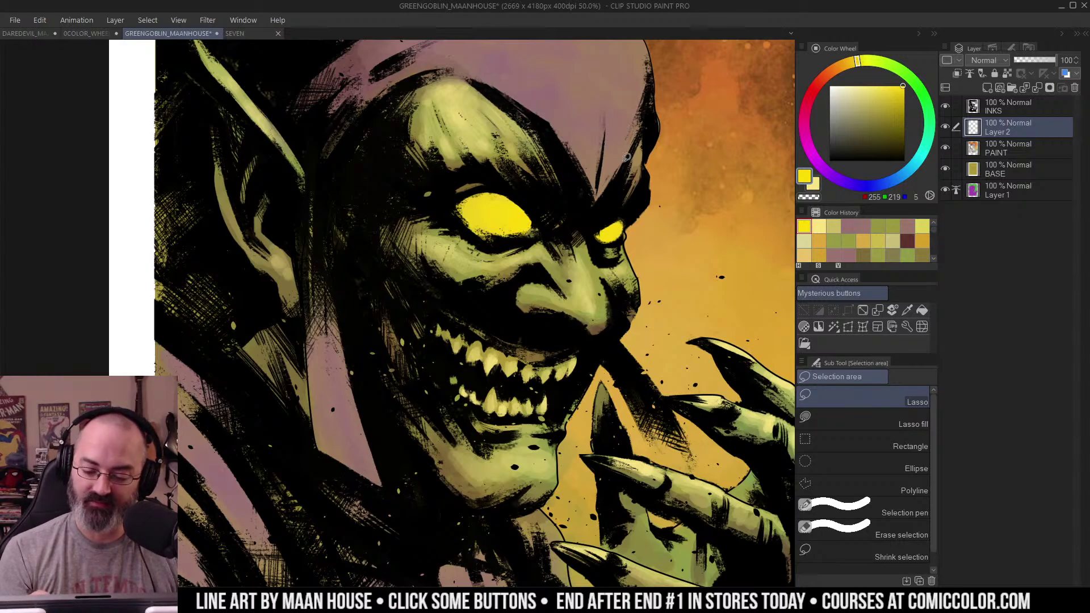
Step: Sample the olive green of the goblin's skin, RGB 150, 155, 68, and brush it on the nose with Krupuk Wash 3
left_click(590, 291, "alt")
key("slash")
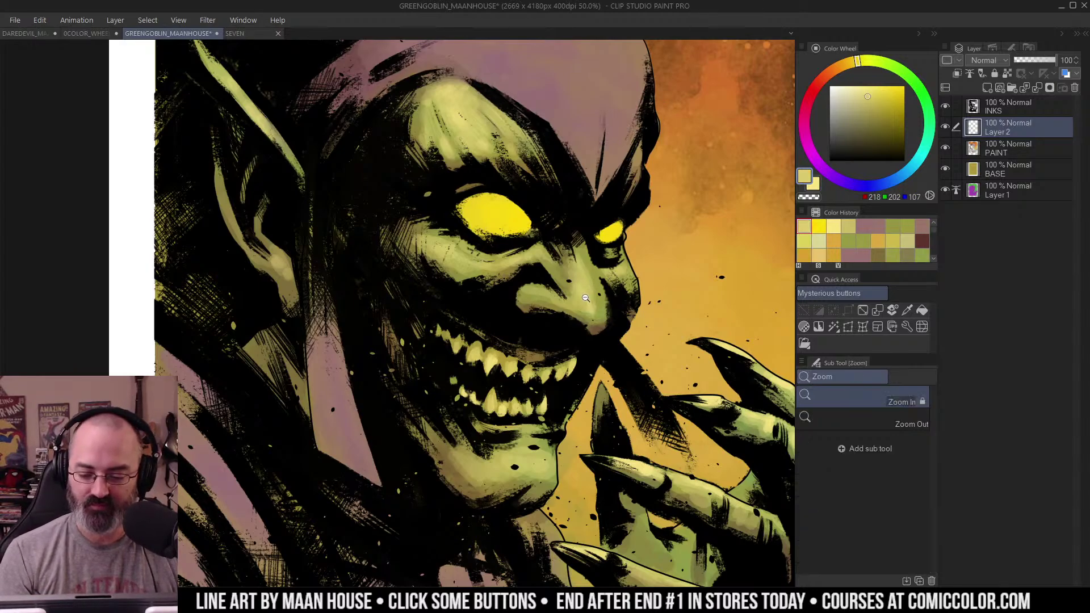
left_click(591, 294, "alt")
left_click(590, 295, "alt")
left_click(587, 298)
left_click(587, 296)
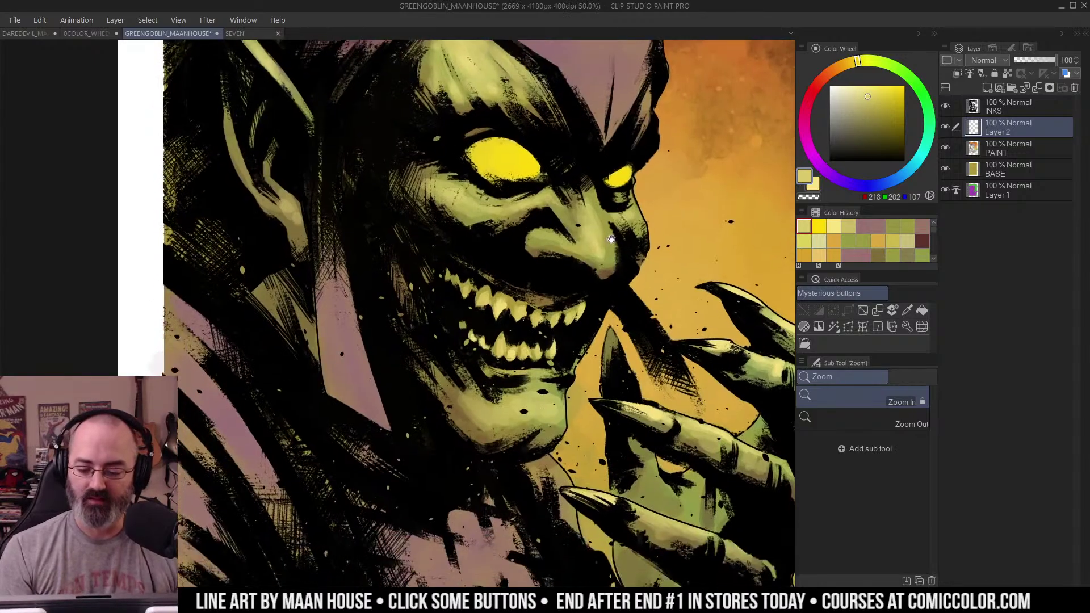
left_click(591, 284)
key("b")
left_click(611, 248, "alt")
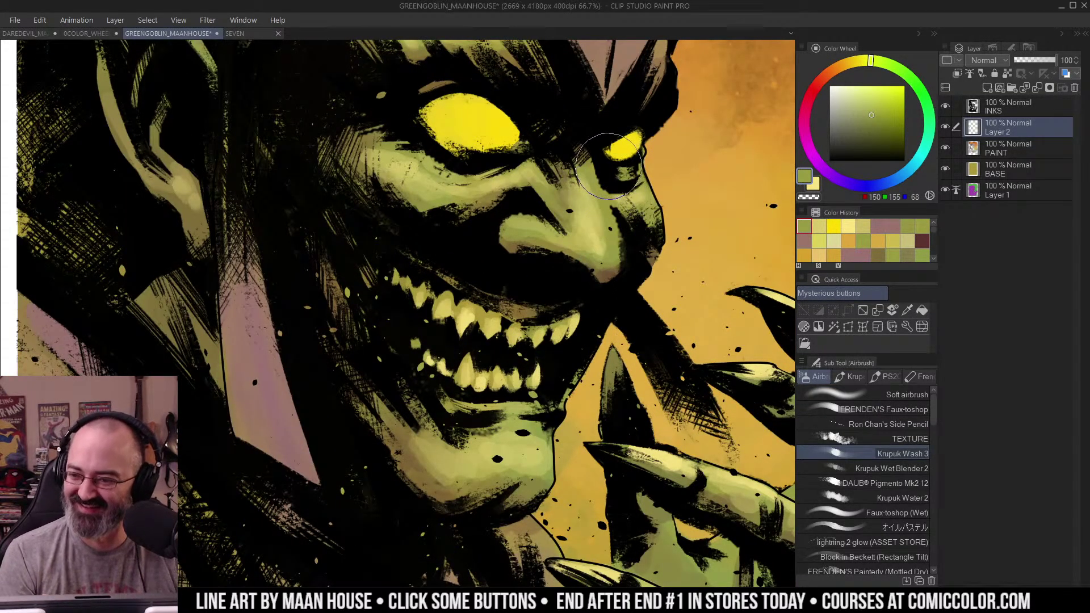
left_click(605, 231, "alt")
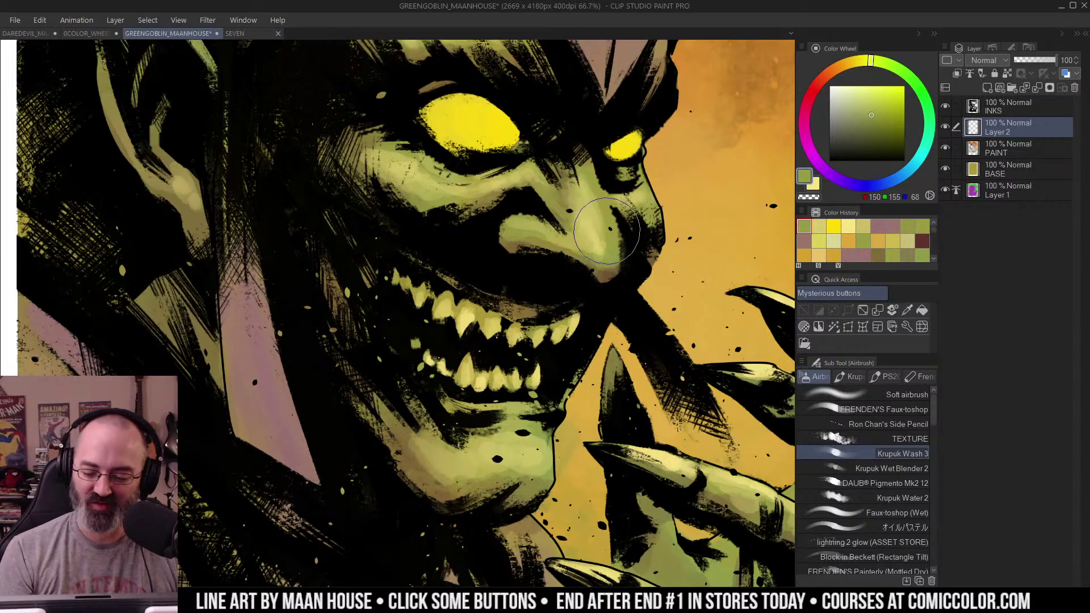
mouse_move(604, 228)
left_mouse_down()
mouse_move(610, 220)
mouse_move(606, 238)
mouse_move(611, 214)
left_mouse_up()
Step: Sample a darker brown, RGB 125, 106, 57, and shade the underside of the nose
left_click(615, 233, "alt")
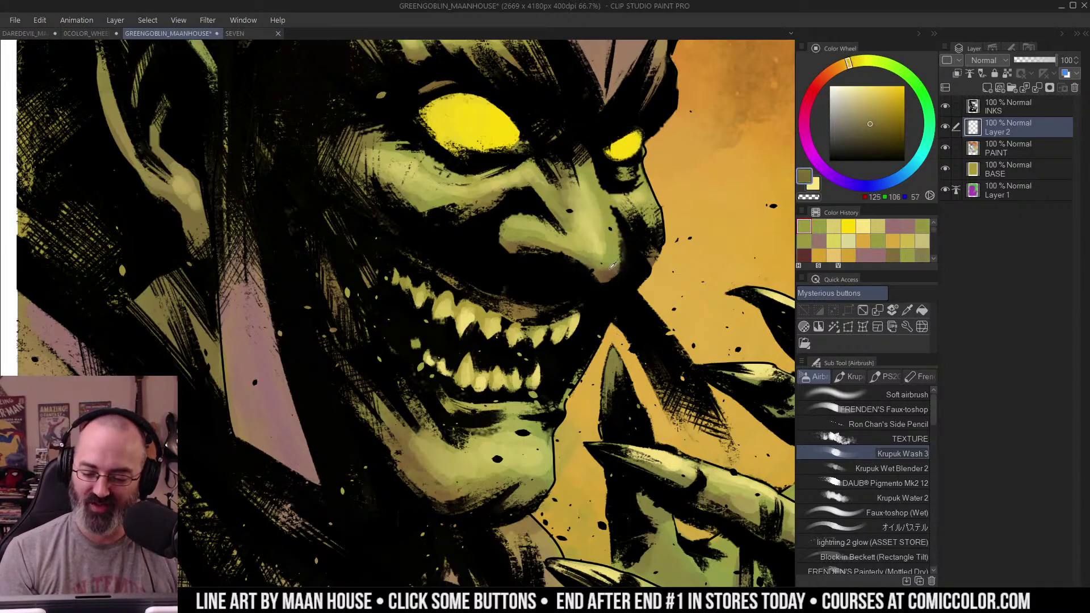
mouse_move(513, 251)
left_mouse_down()
mouse_move(618, 266)
mouse_move(609, 267)
left_mouse_up()
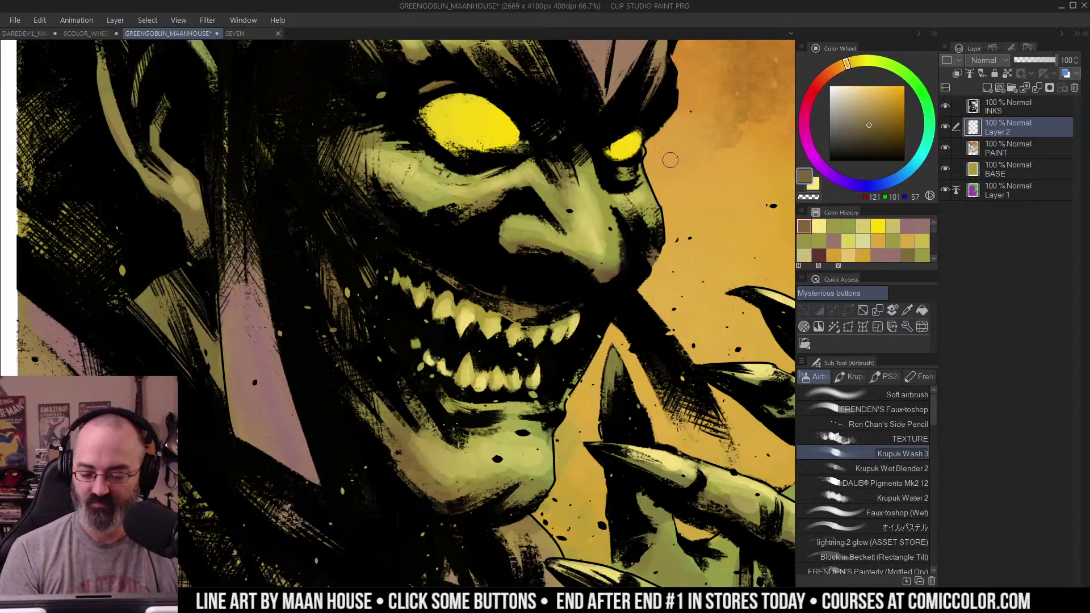
left_click(604, 228, "alt")
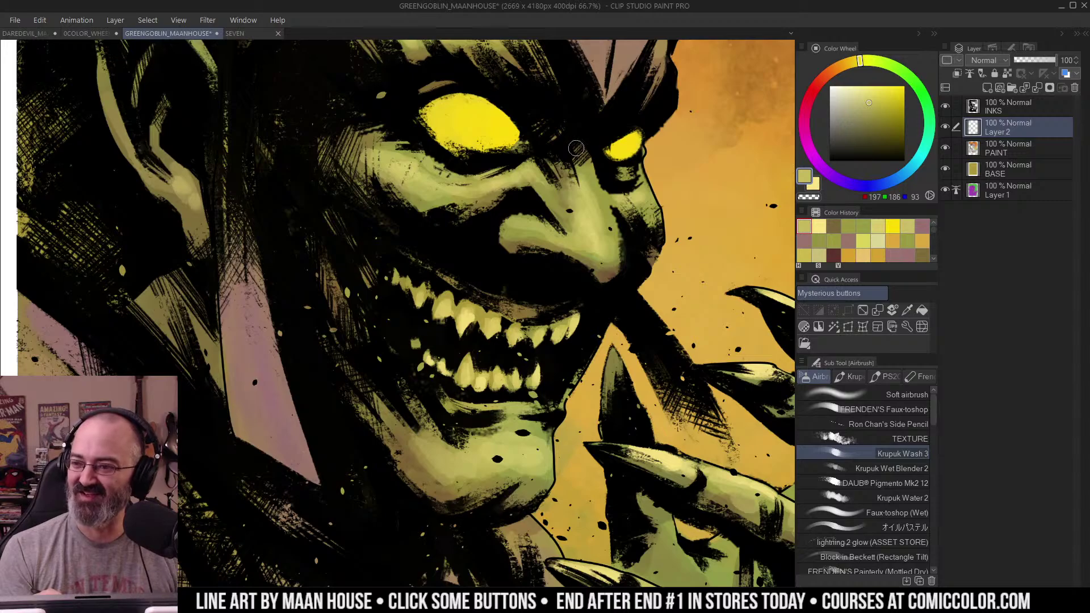
Step: Examine the face up close and the illustration at page size to judge the nose shading and glowing eyes
key("m")
left_click_drag(607, 142, 624, 135)
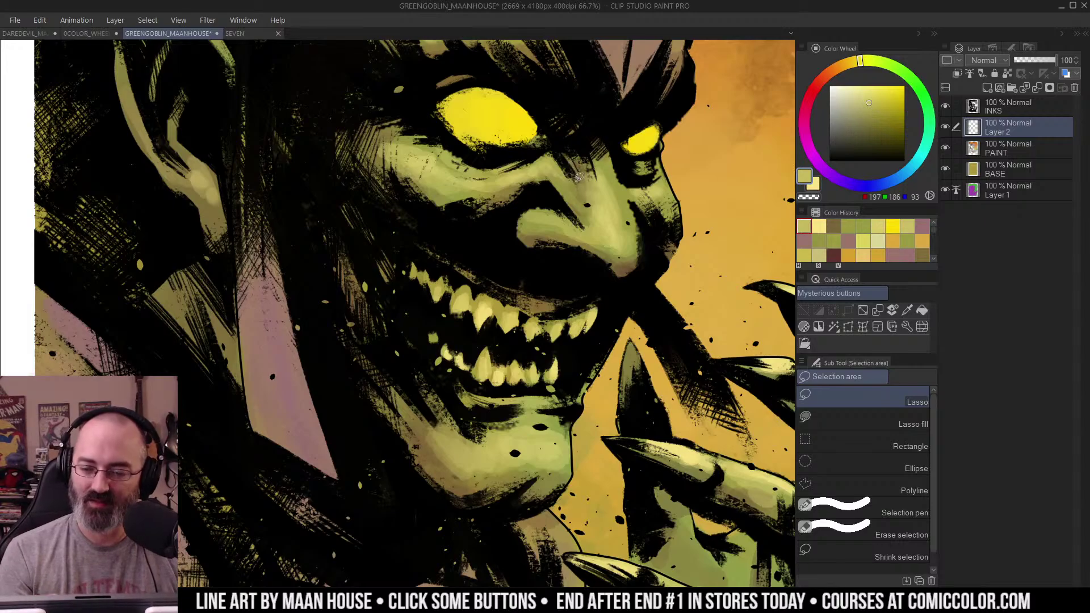
left_click_drag(626, 189, 630, 211)
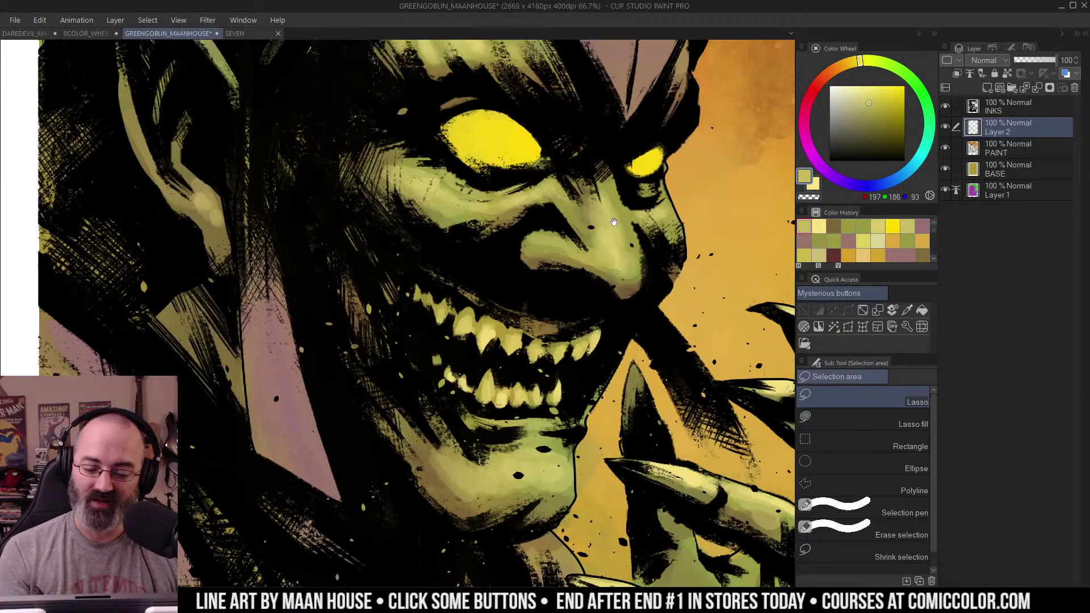
key("slash")
left_click(615, 219, "alt")
left_click(616, 219, "alt")
left_click(639, 223, "alt")
scroll(667, 209, "up", 3)
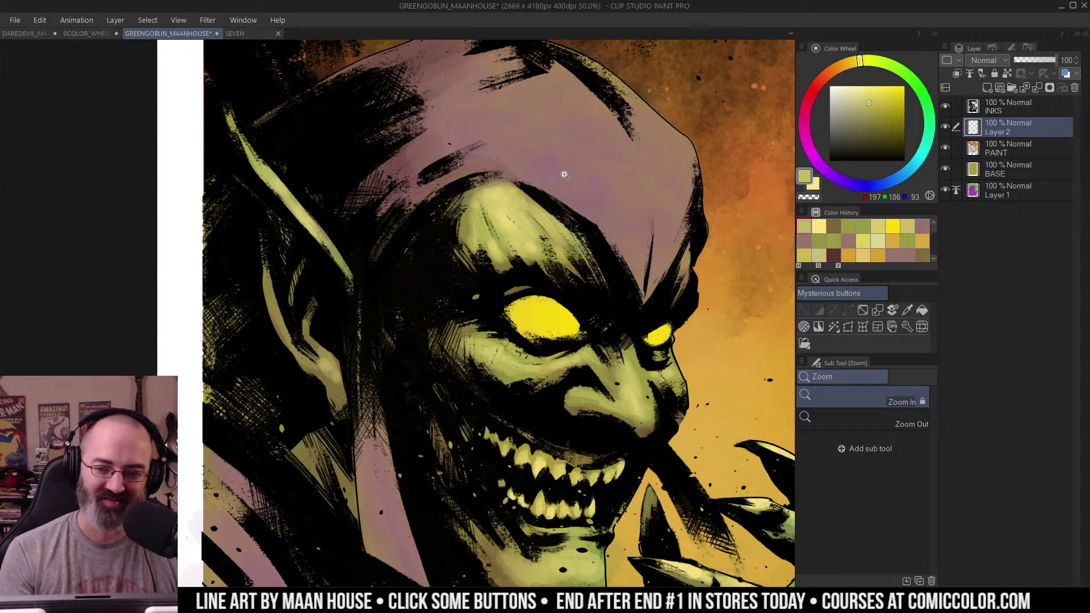
scroll(585, 272, "down", 2)
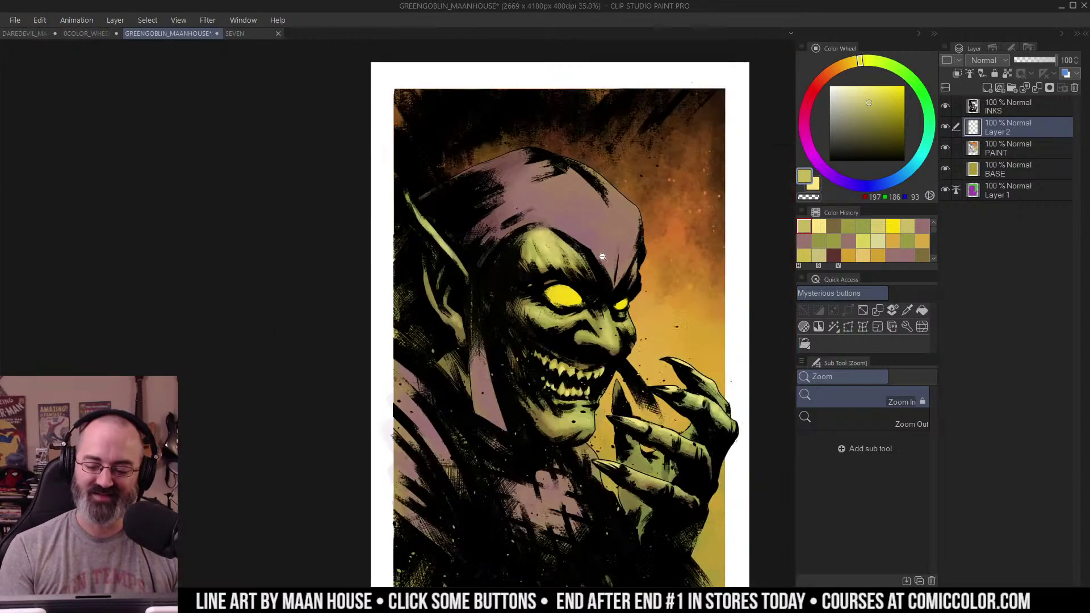
scroll(652, 317, "up", 8)
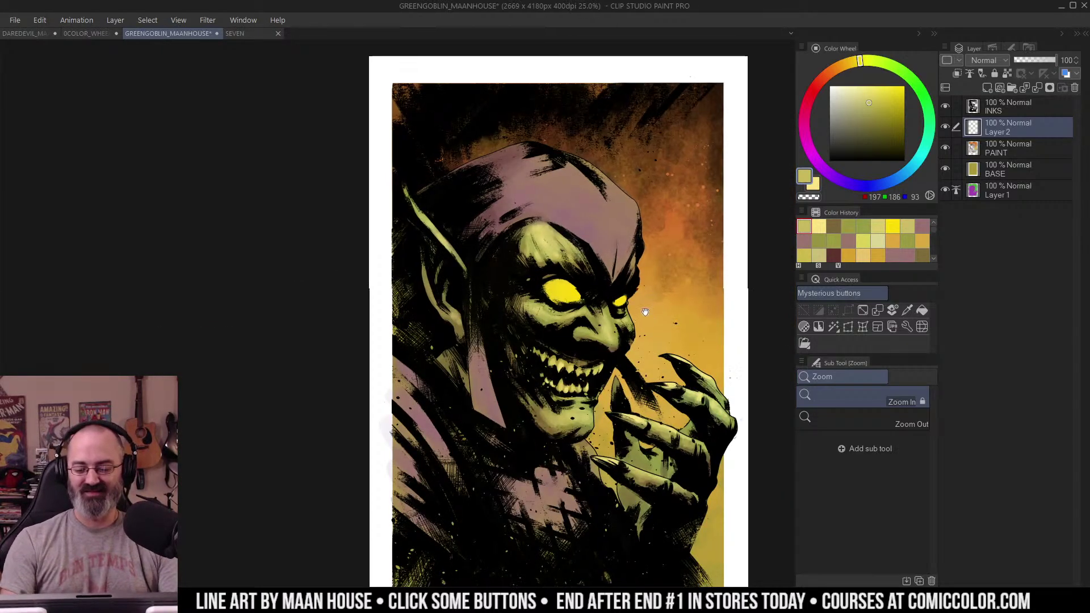
scroll(622, 243, "down", 6)
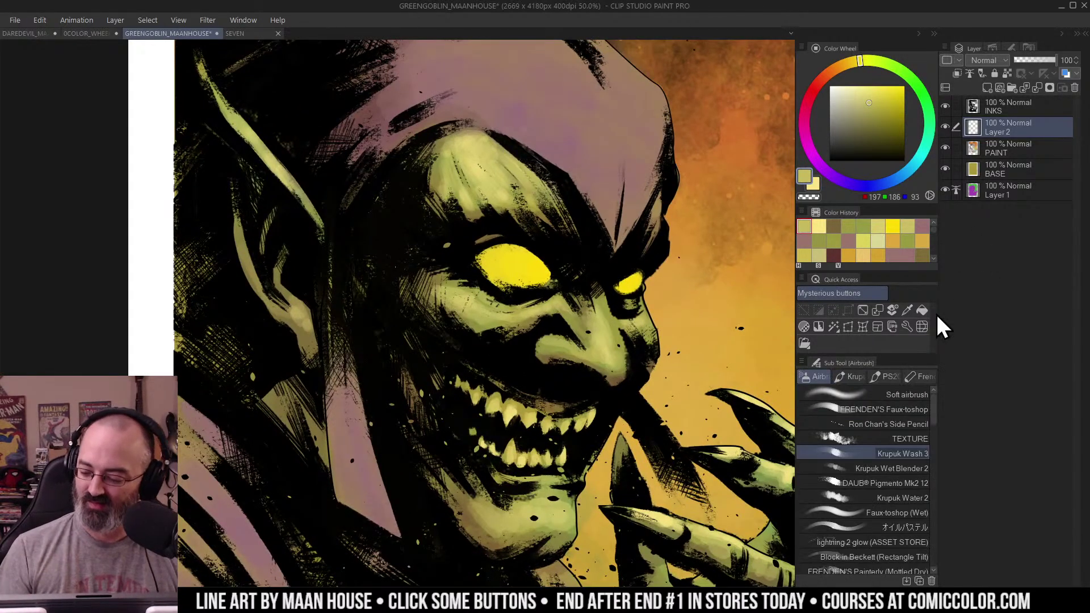
Step: Switch to Ron Chan's Side Pencil, choose a pale yellow, RGB 229, 216, 153, and try highlight strokes on the forehead
left_click(489, 183, "alt")
left_click_drag(490, 181, 485, 193)
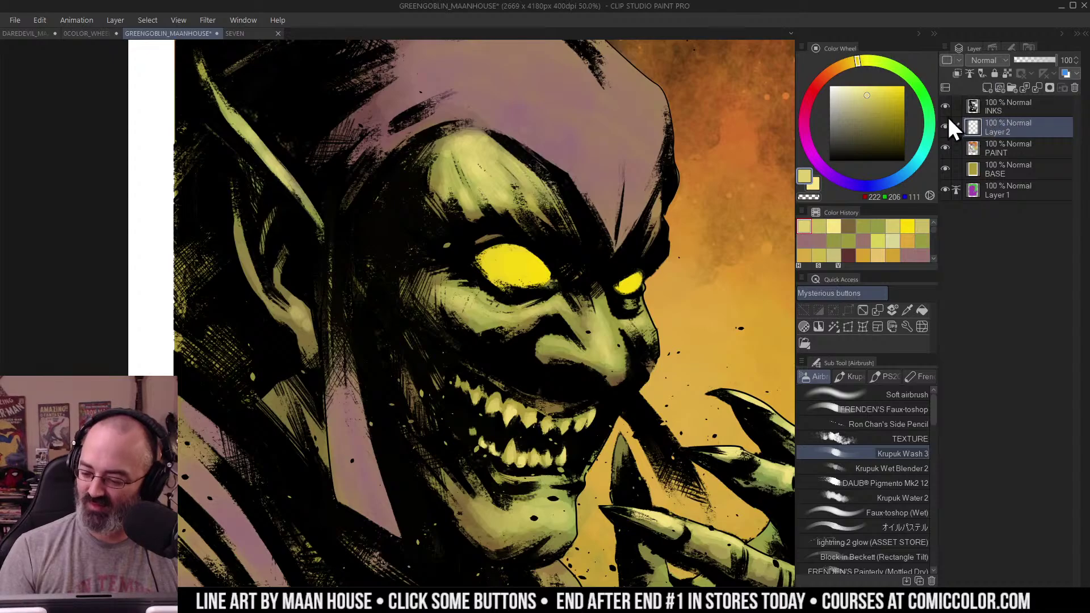
left_click(918, 427)
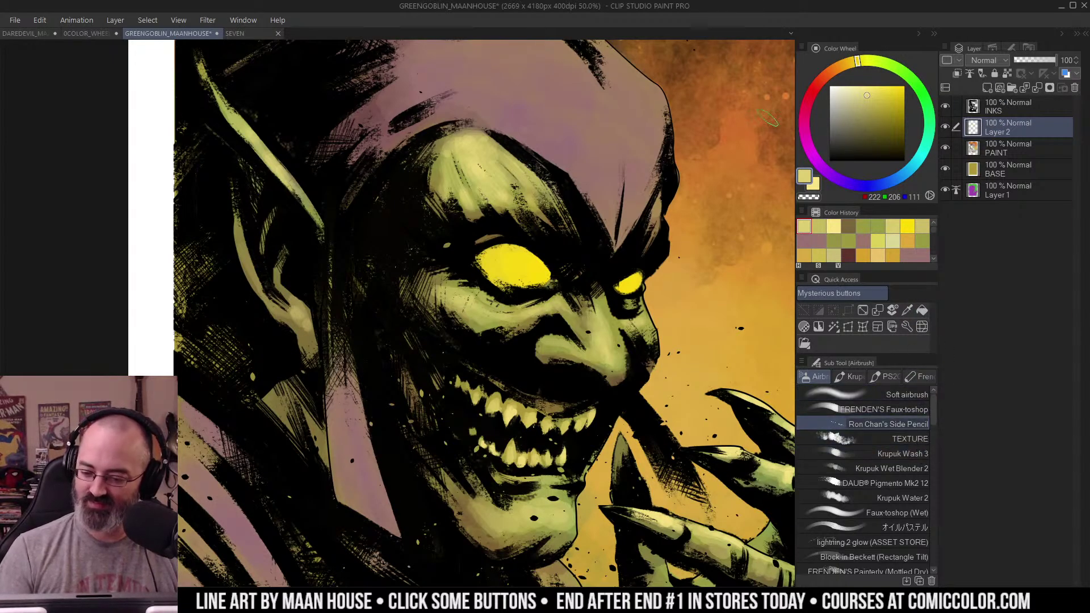
scroll(514, 198, "up", 1)
left_click(480, 179, "alt")
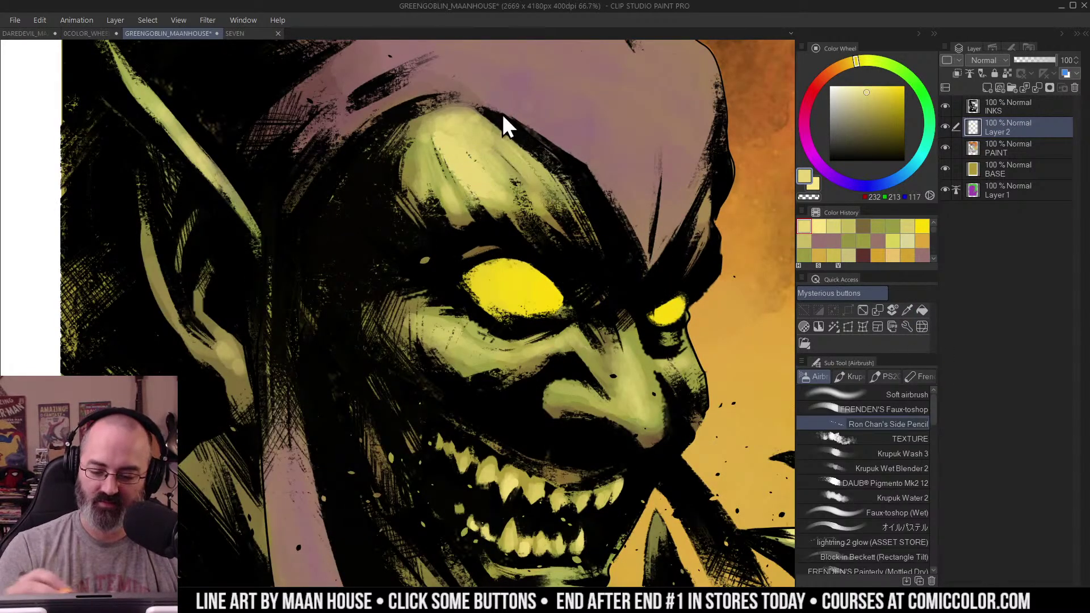
key("ctrl+z")
left_click(854, 93)
left_click_drag(455, 142, 474, 184)
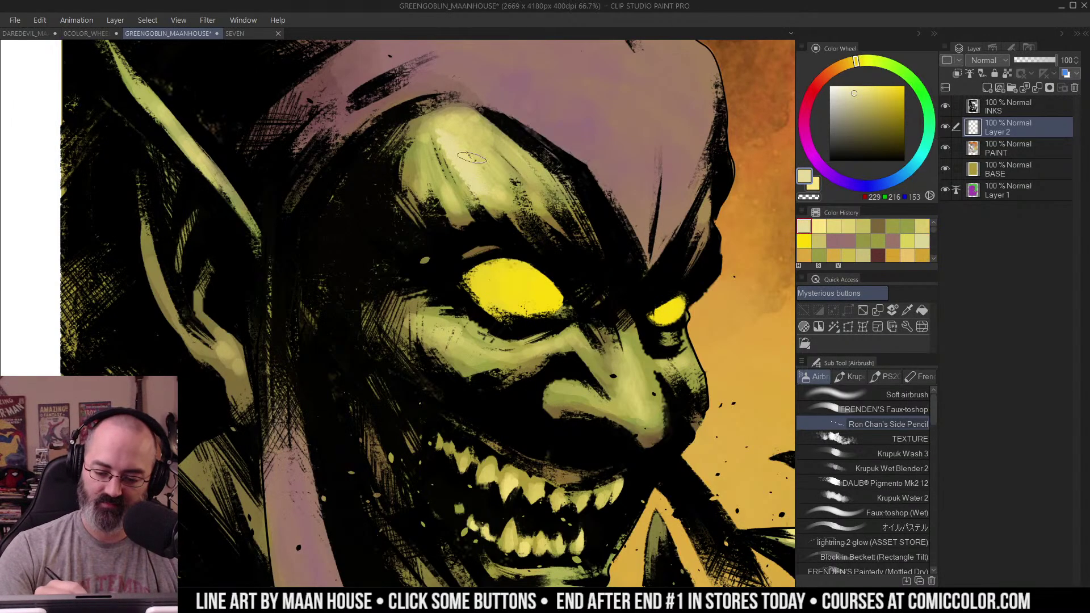
key("ctrl+z")
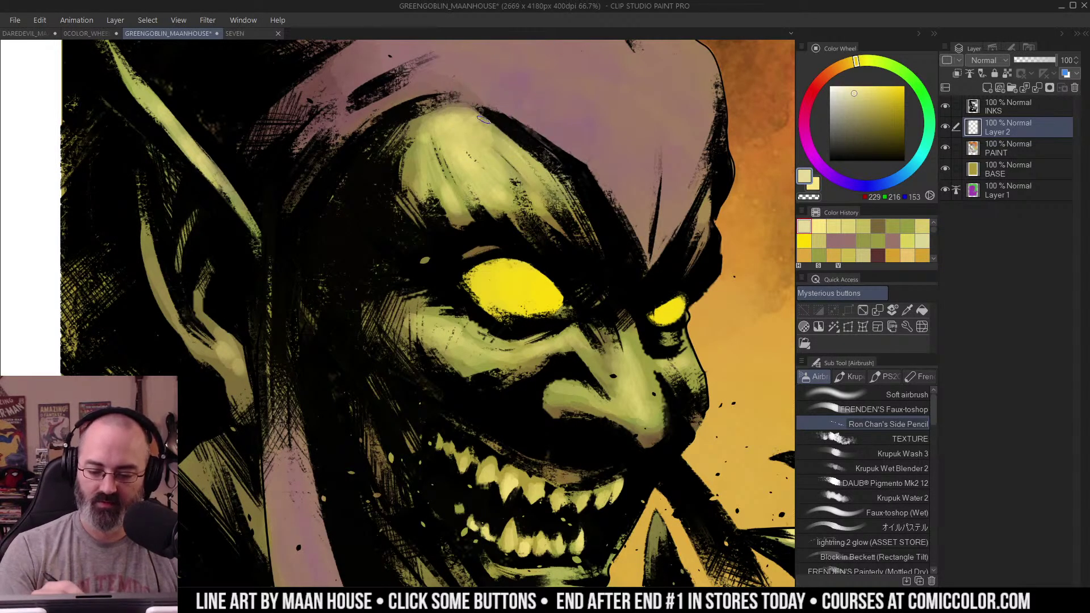
Step: Open a second window of the Green Goblin canvas and dock the two views side by side
left_click(568, 108, "alt")
left_click(584, 113, "alt")
left_click(603, 130, "ctrl")
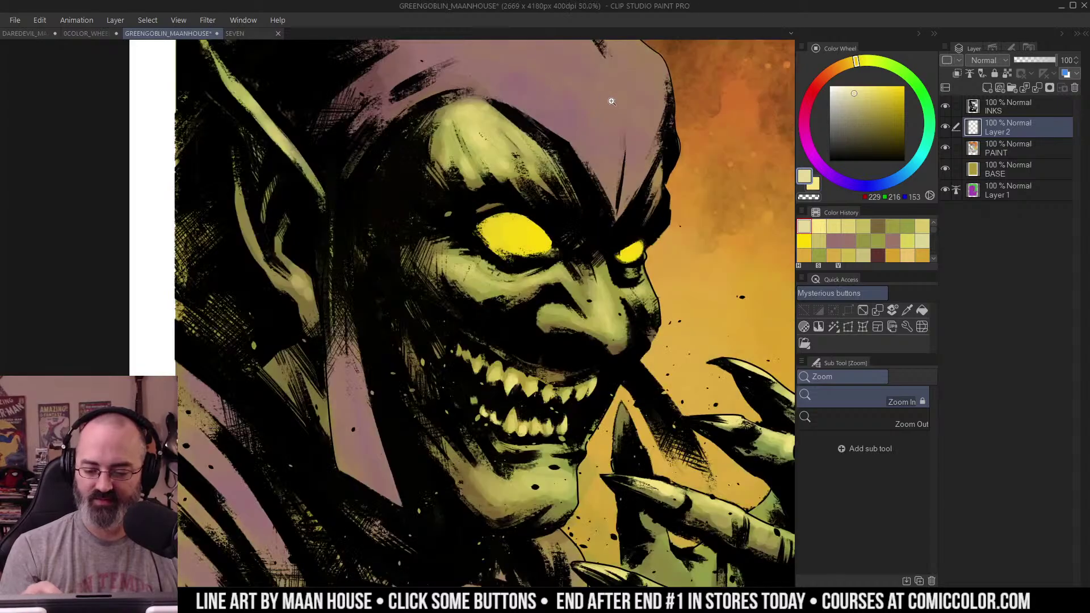
left_click(623, 151, "alt")
left_click(629, 150, "alt")
scroll(659, 159, "down", 1)
scroll(633, 155, "up", 1)
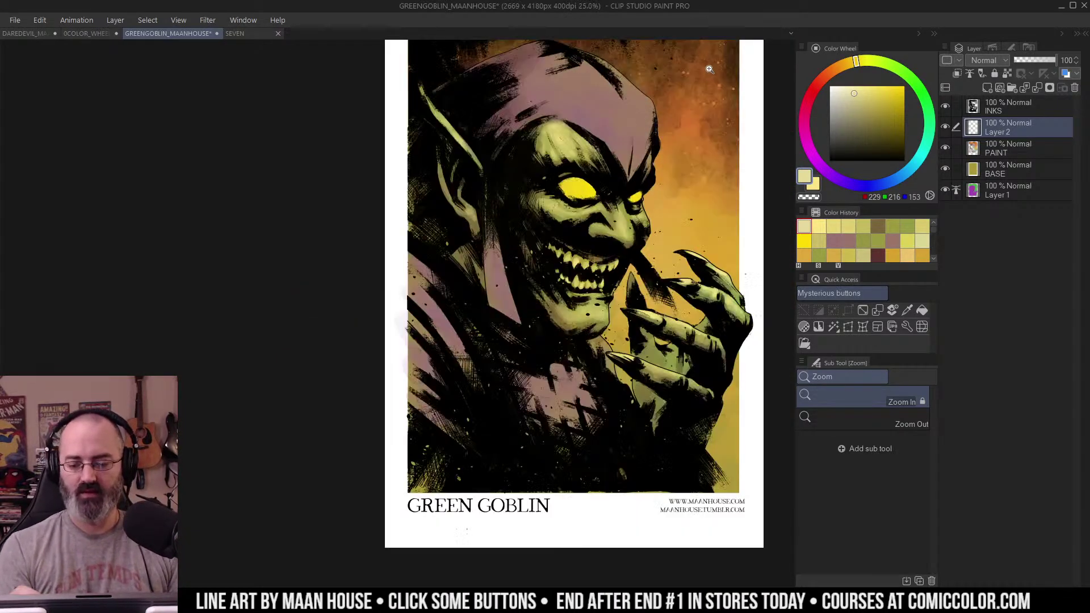
left_click(243, 20)
mouse_move(266, 36)
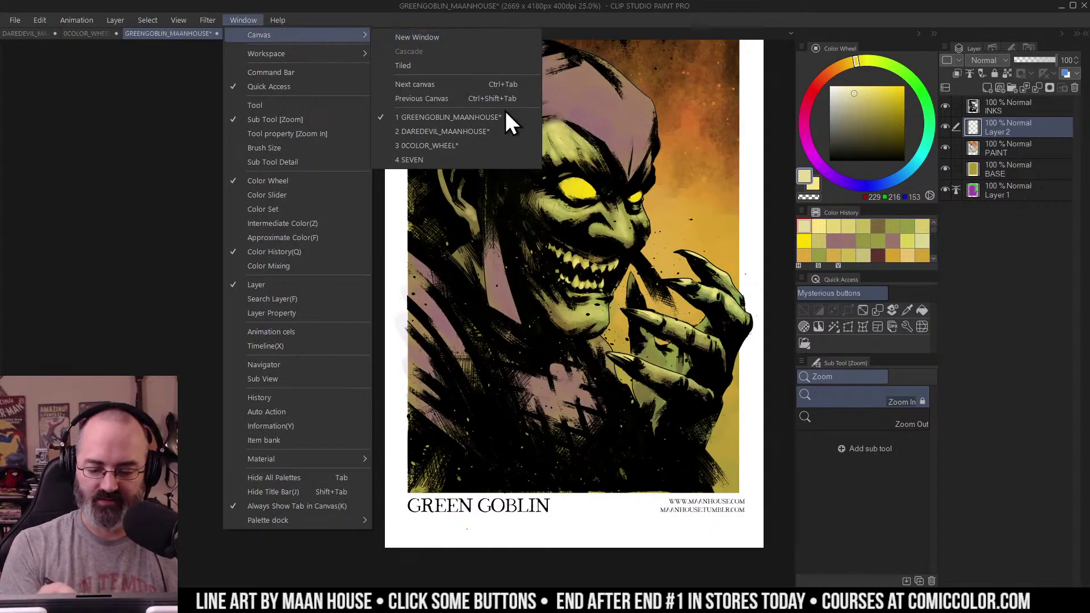
left_click(464, 36)
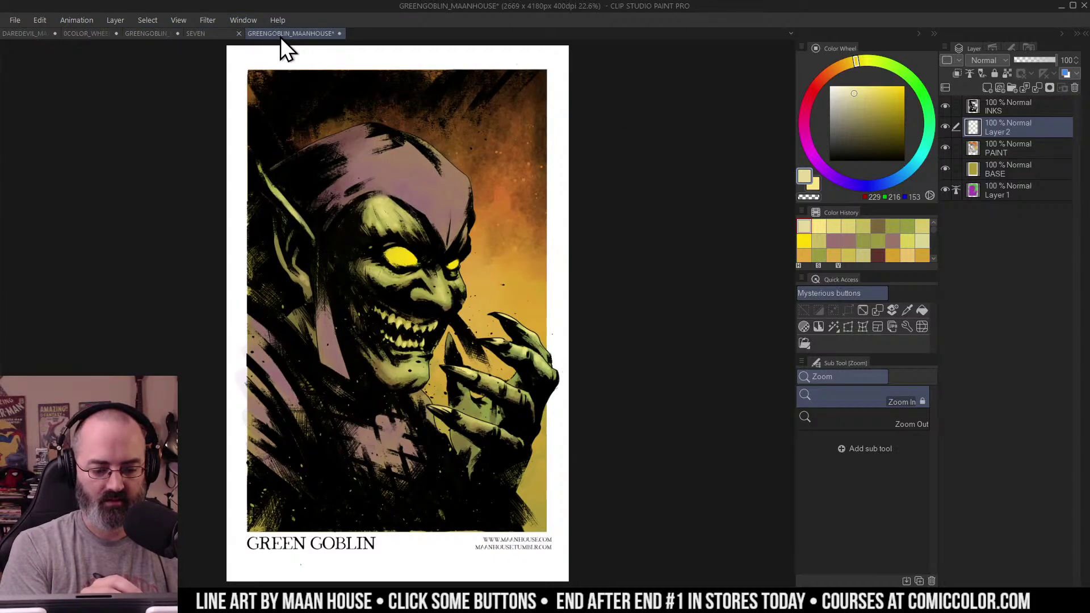
left_click_drag(283, 36, 793, 82)
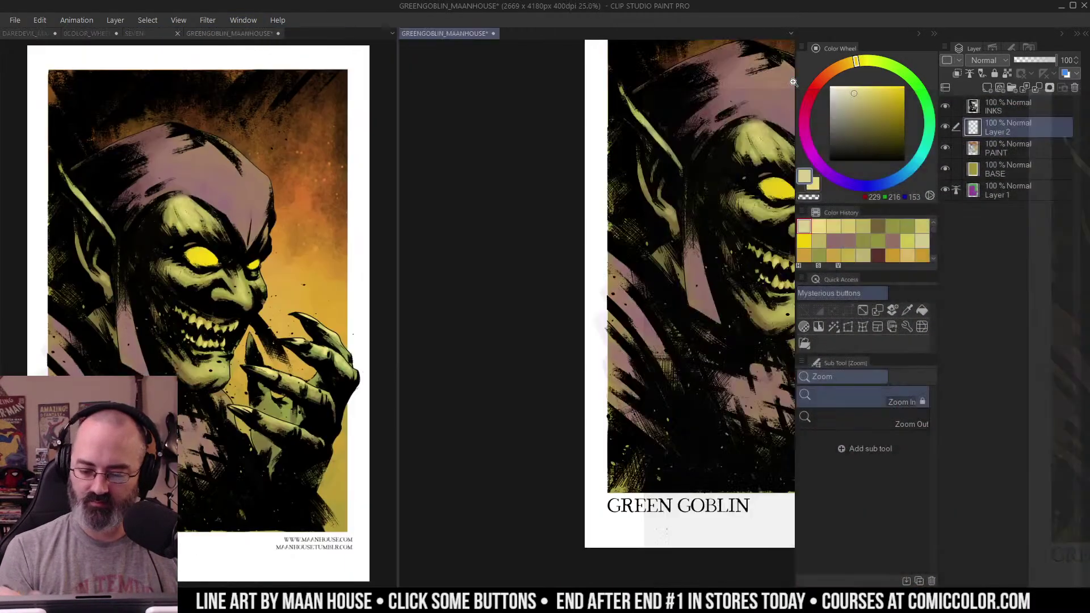
Step: Reduce one view to a narrow reference pane showing the whole page at 12.5%
scroll(287, 198, "down", 1)
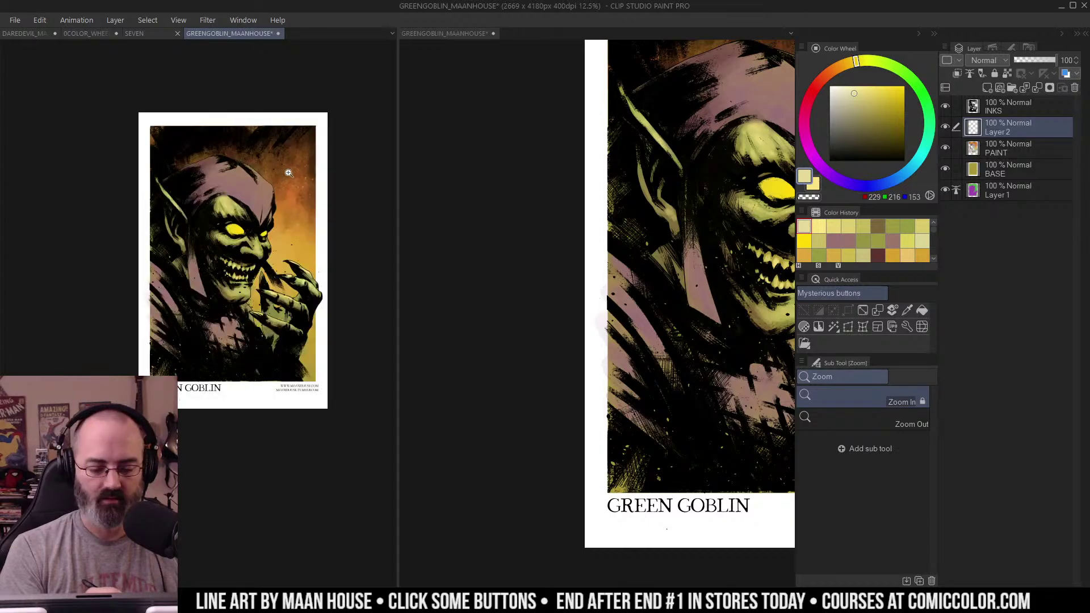
left_click_drag(297, 206, 176, 144)
left_click_drag(398, 61, 211, 85)
left_click_drag(148, 131, 206, 135)
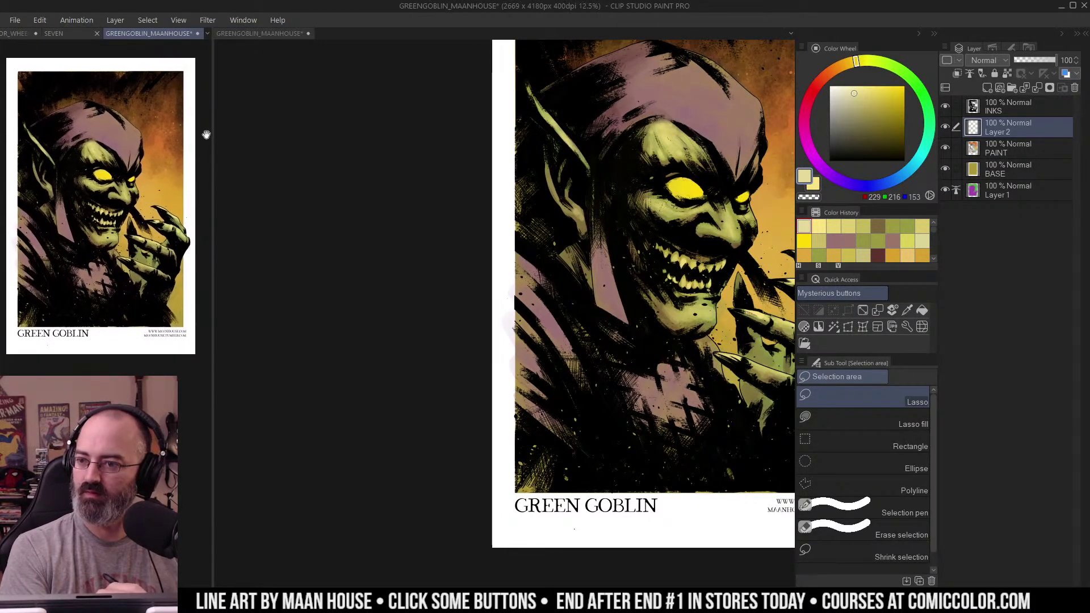
Step: Pencil pale yellow highlight strokes across the goblin's forehead in the larger view
left_click_drag(502, 146, 339, 203)
left_click(532, 206, "ctrl")
left_click_drag(531, 205, 575, 195)
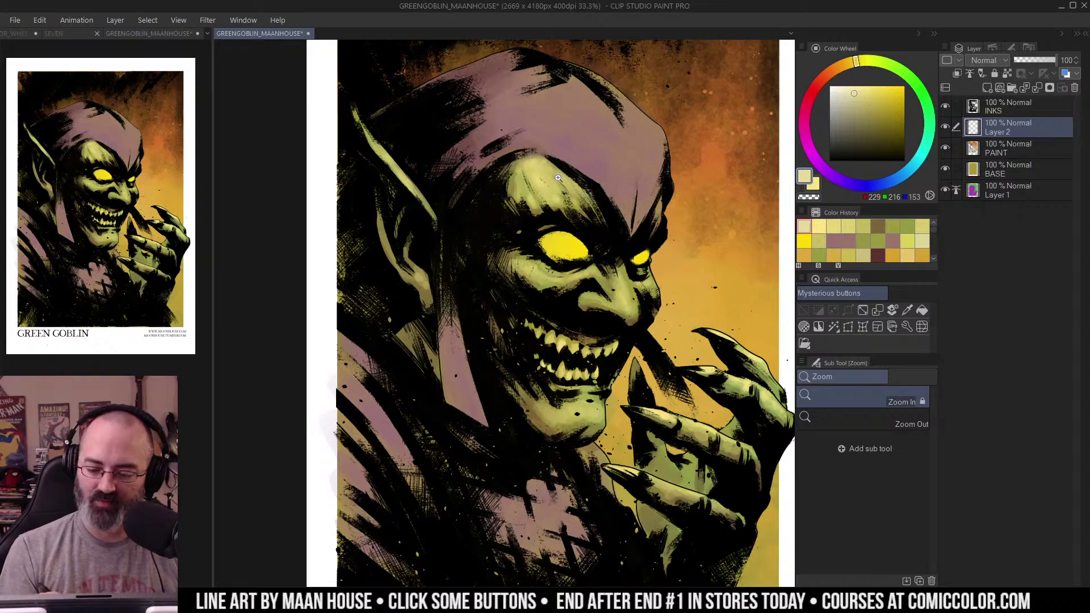
left_click(559, 177)
key("b")
mouse_move(563, 159)
left_mouse_down()
mouse_move(532, 160)
mouse_move(530, 182)
mouse_move(522, 166)
mouse_move(513, 185)
mouse_move(502, 170)
mouse_move(505, 200)
mouse_move(497, 180)
mouse_move(512, 200)
left_mouse_up()
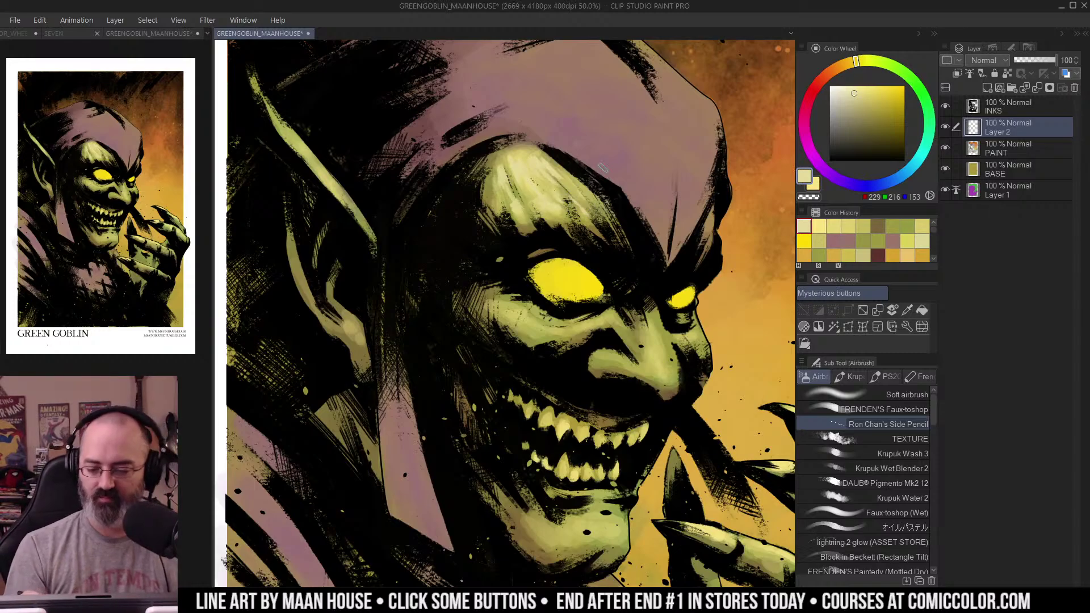
Step: Pencil pale yellow highlights on the cheek beneath the goblin's larger eye
key("z")
left_click(573, 192, "alt")
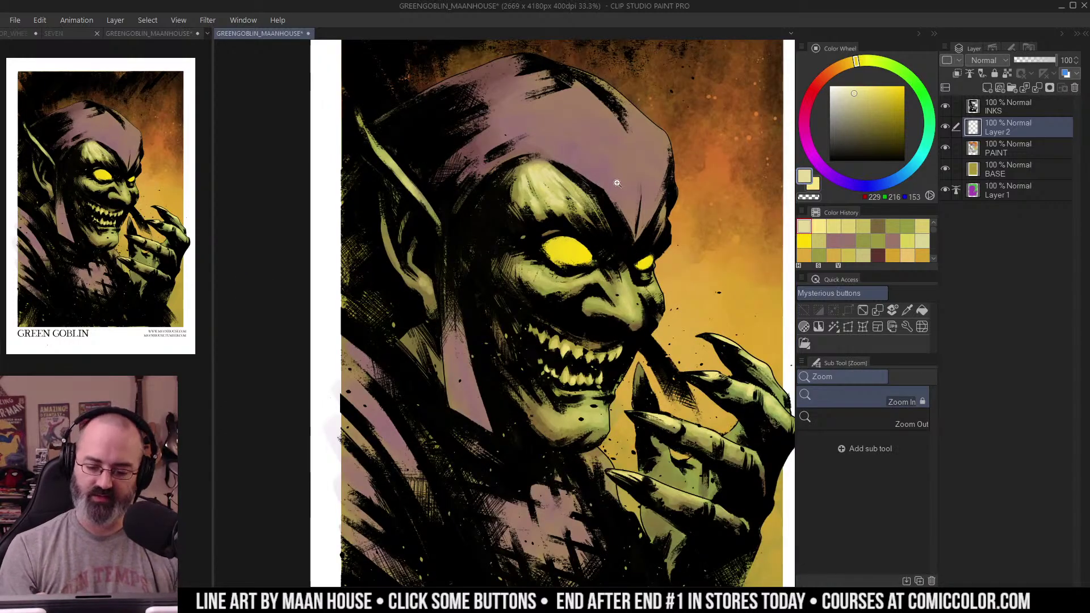
left_click_drag(615, 183, 605, 174)
left_click(578, 223)
left_click_drag(628, 228, 611, 202)
key("b")
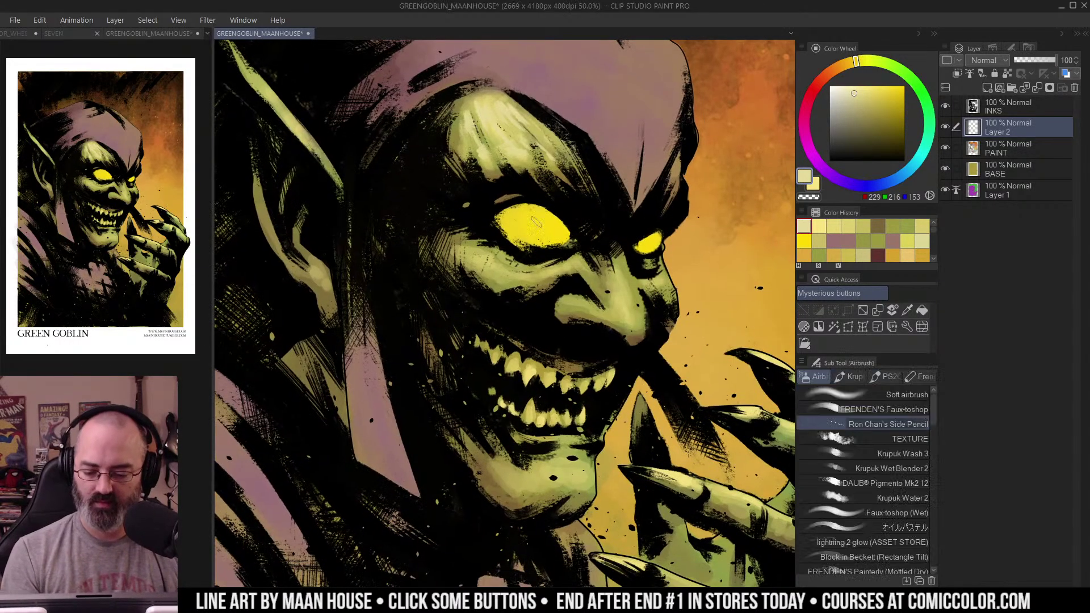
left_click_drag(508, 258, 523, 261)
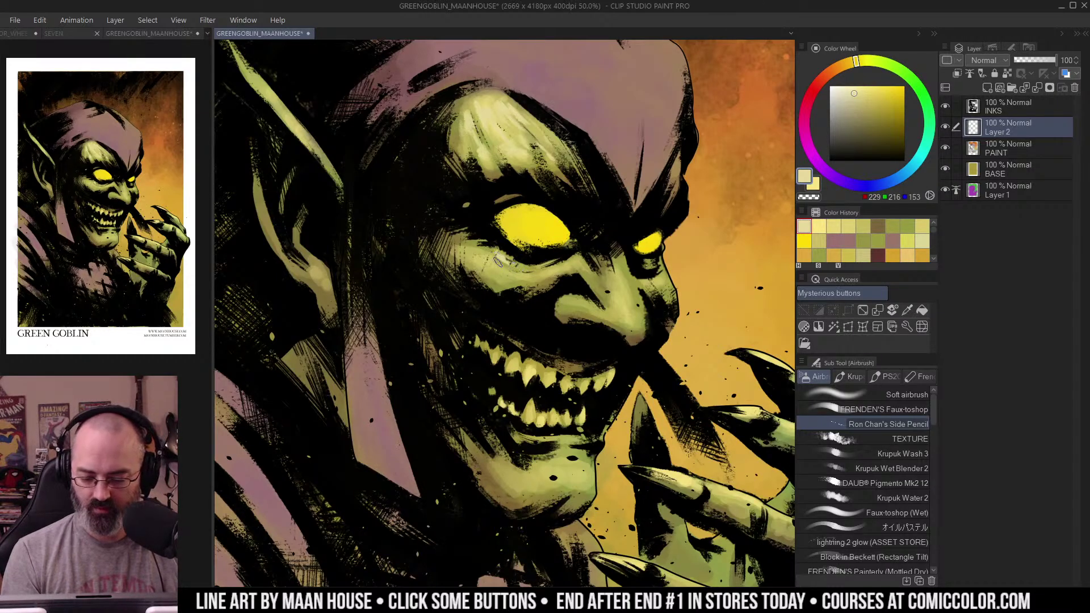
left_click_drag(497, 262, 472, 262)
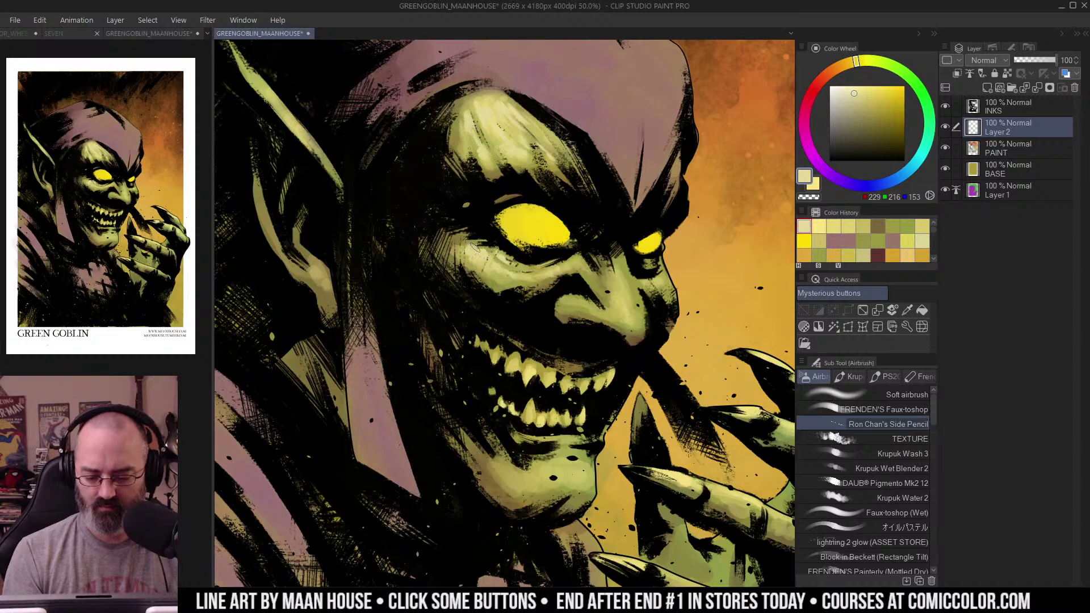
Step: Pencil pale yellow highlights along the bridge and nostril of the nose
left_click(584, 251, "alt")
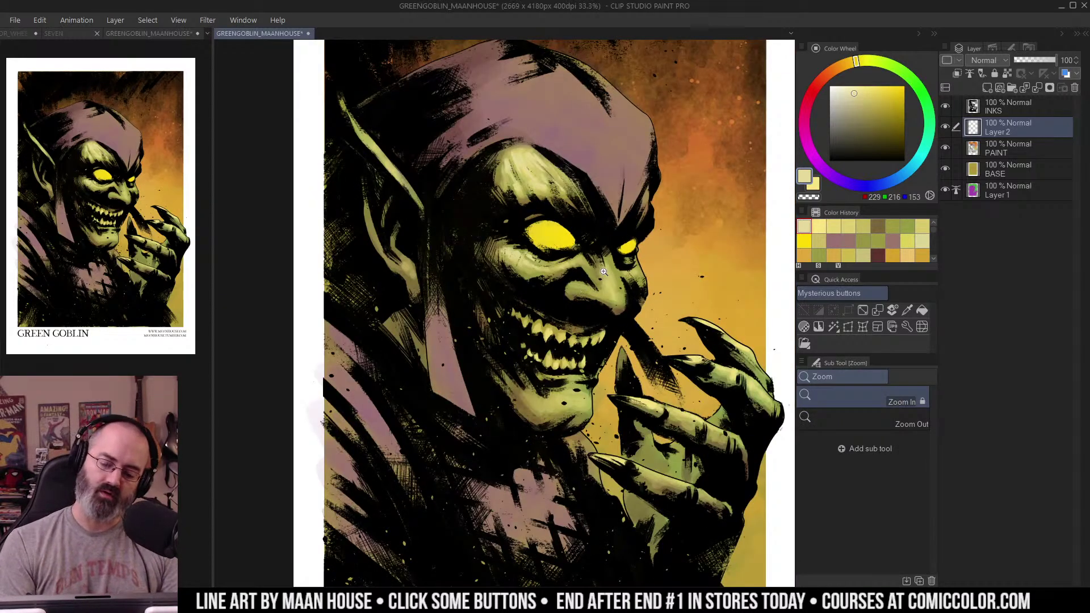
left_click(626, 239)
left_click(627, 239)
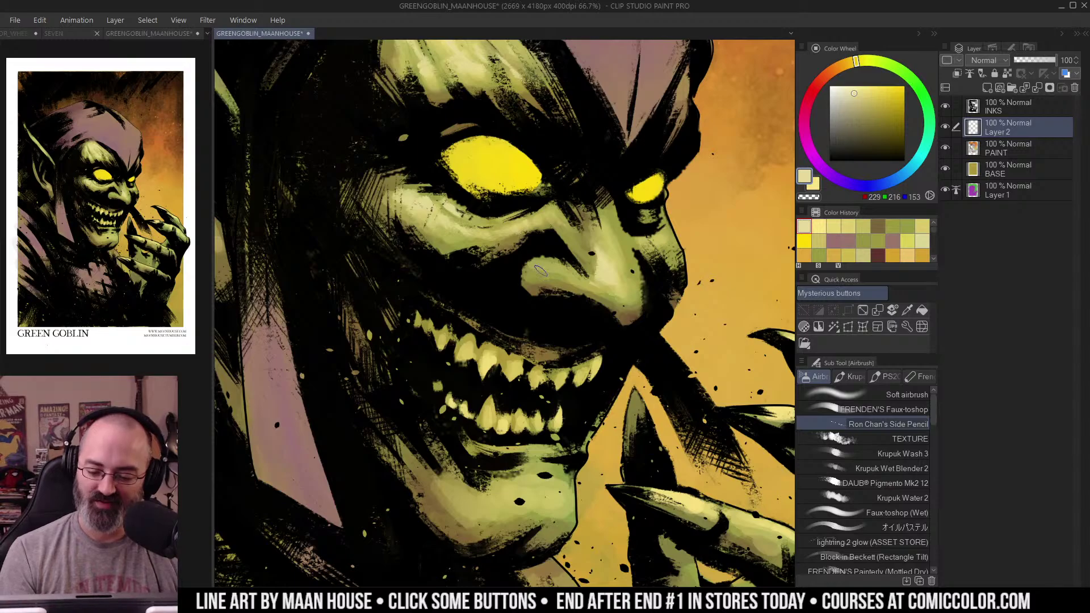
Step: Pencil pale yellow highlights along the goblin's lower lip and across the chin
key("ctrl+space")
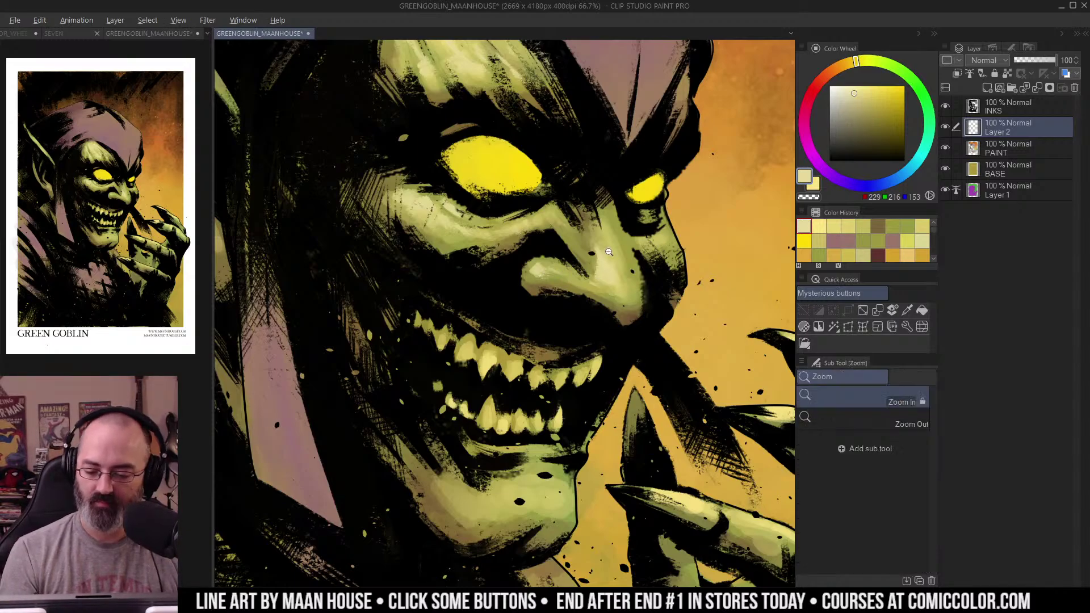
left_click(608, 251, "alt")
left_click(608, 252, "alt")
left_click(607, 279, "ctrl")
left_click_drag(619, 271, 624, 226)
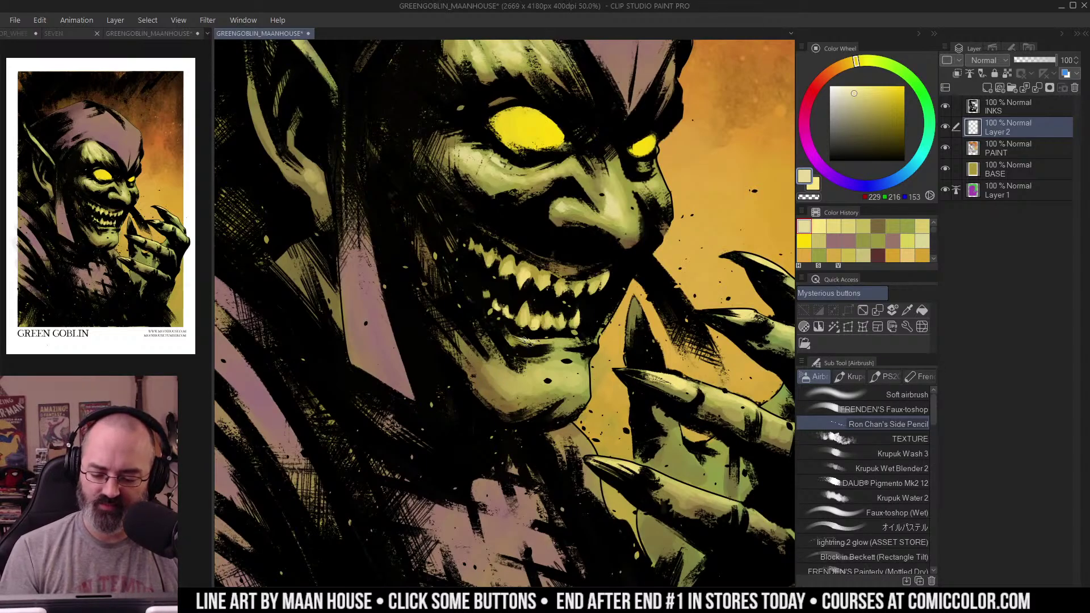
left_click_drag(525, 341, 570, 339)
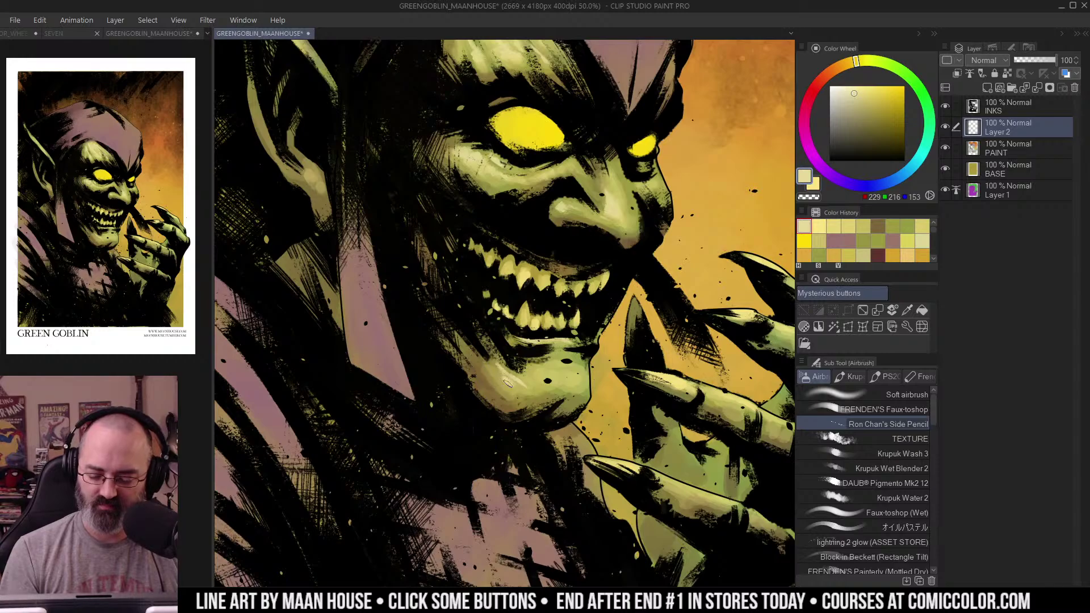
left_click_drag(497, 377, 509, 383)
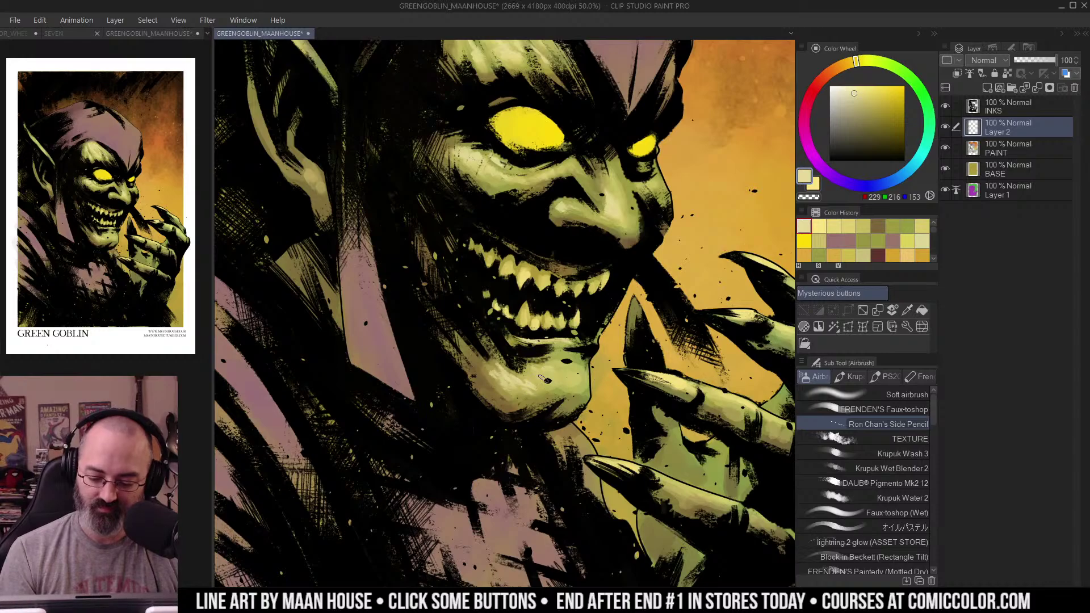
key("/")
left_click(587, 350, "alt")
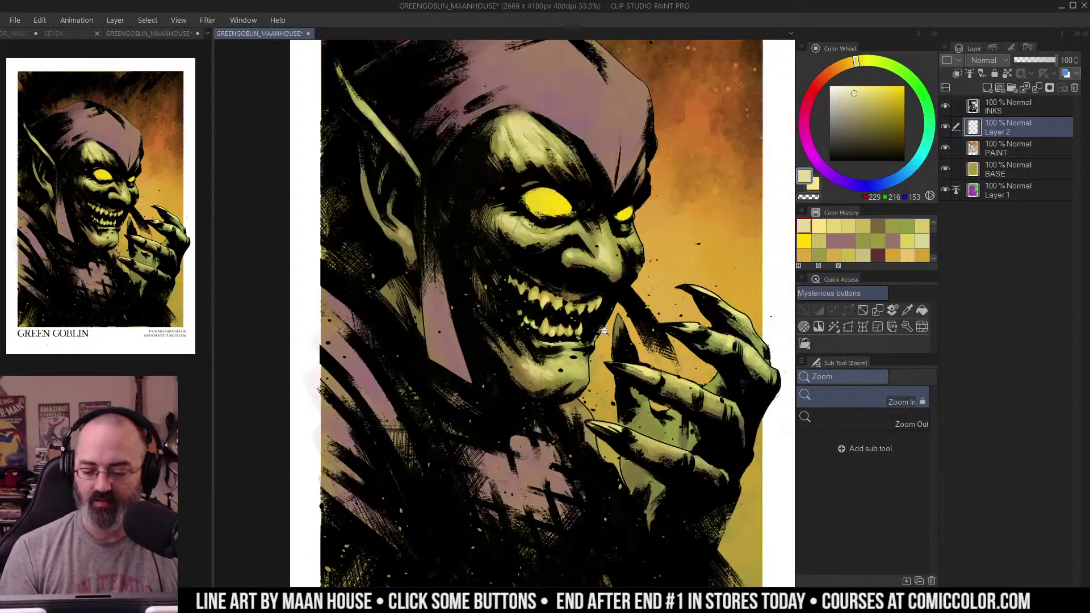
left_click(566, 377, "ctrl")
left_click(567, 378, "ctrl")
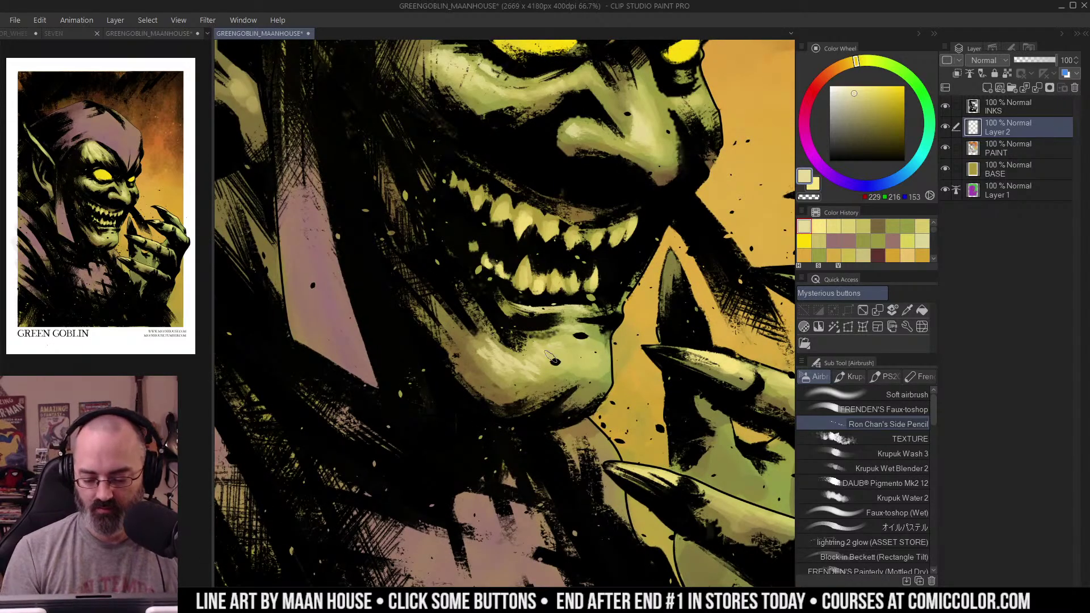
Step: Sample the olive skin tone from the goblin's ear and pencil it over the lower ear and earlobe
left_click(635, 269, "alt")
left_click(634, 269, "alt")
left_click_drag(615, 198, 617, 279)
left_click(618, 279, "ctrl")
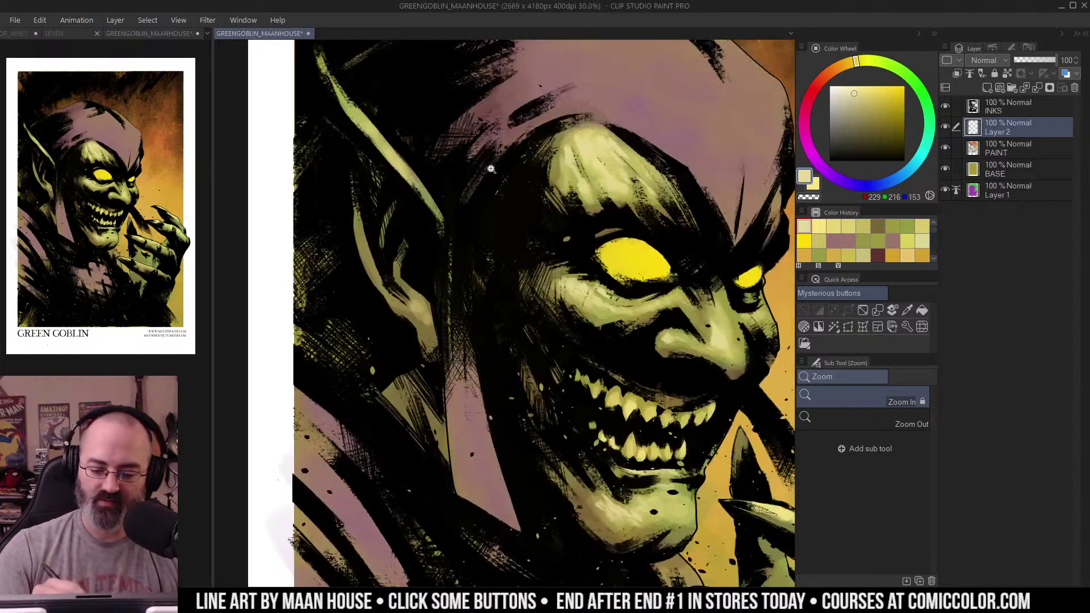
left_click(379, 131, "ctrl")
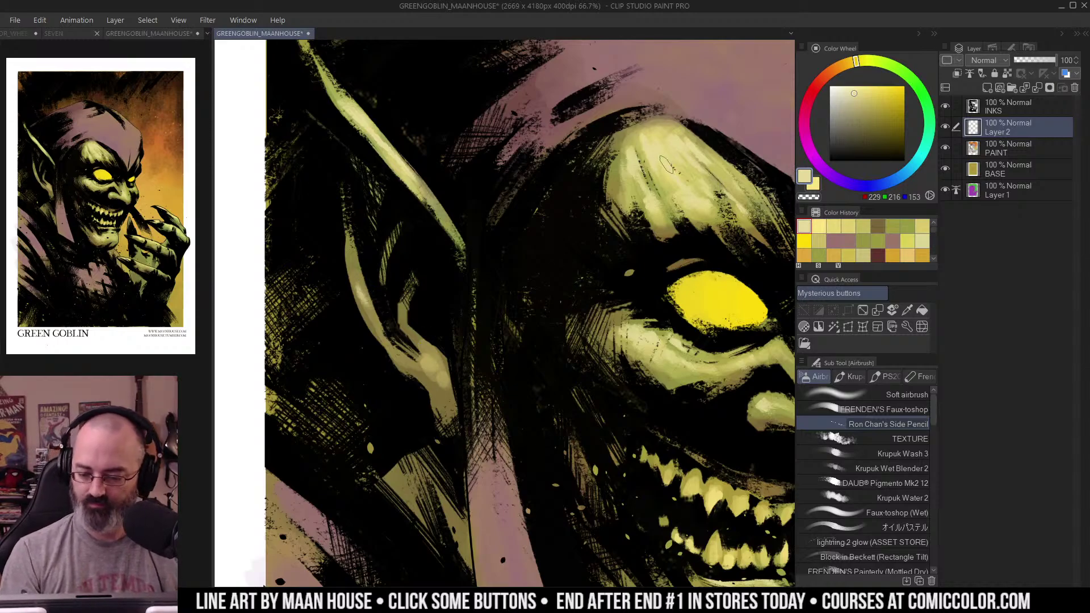
left_click(361, 290, "alt")
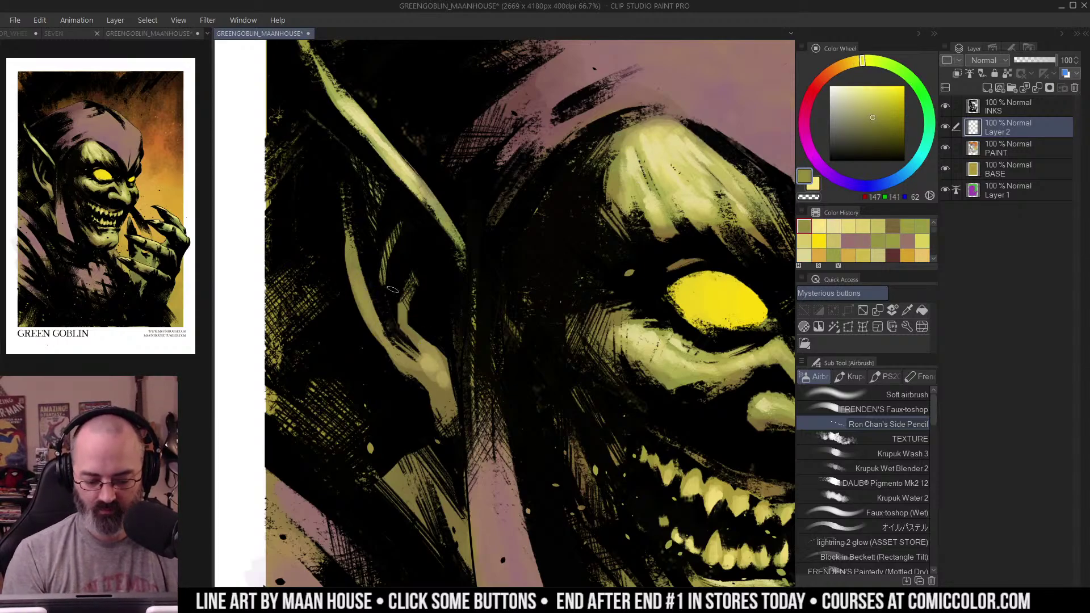
left_click_drag(432, 366, 415, 345)
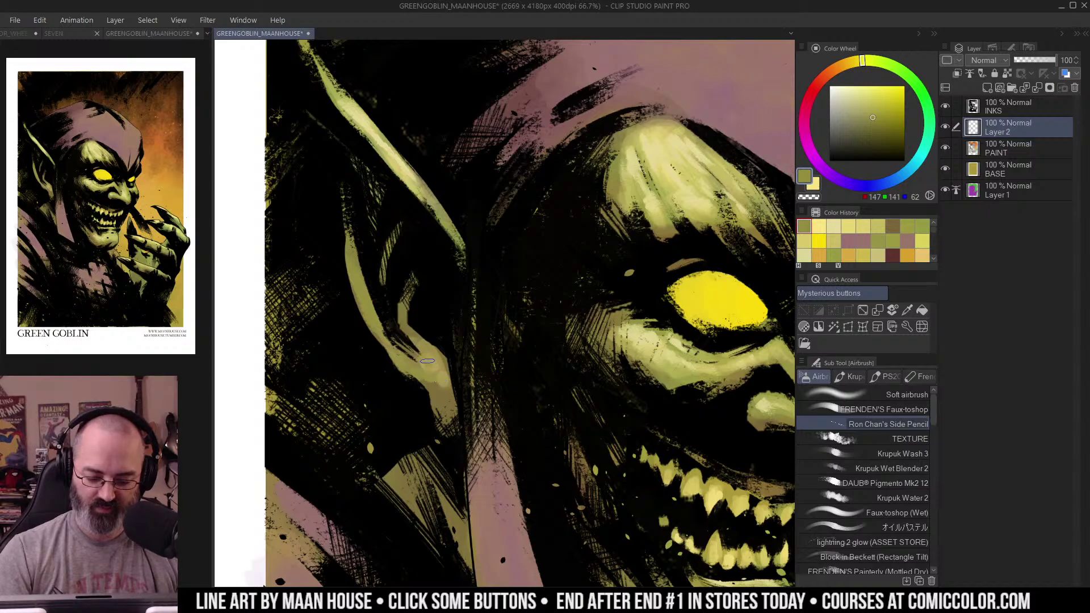
left_click_drag(440, 387, 435, 400)
Step: Examine the coloring of the ear, face and hand across the illustration at reduced magnification
left_click(477, 317, "alt")
left_click(477, 317, "alt")
left_click_drag(601, 259, 555, 218)
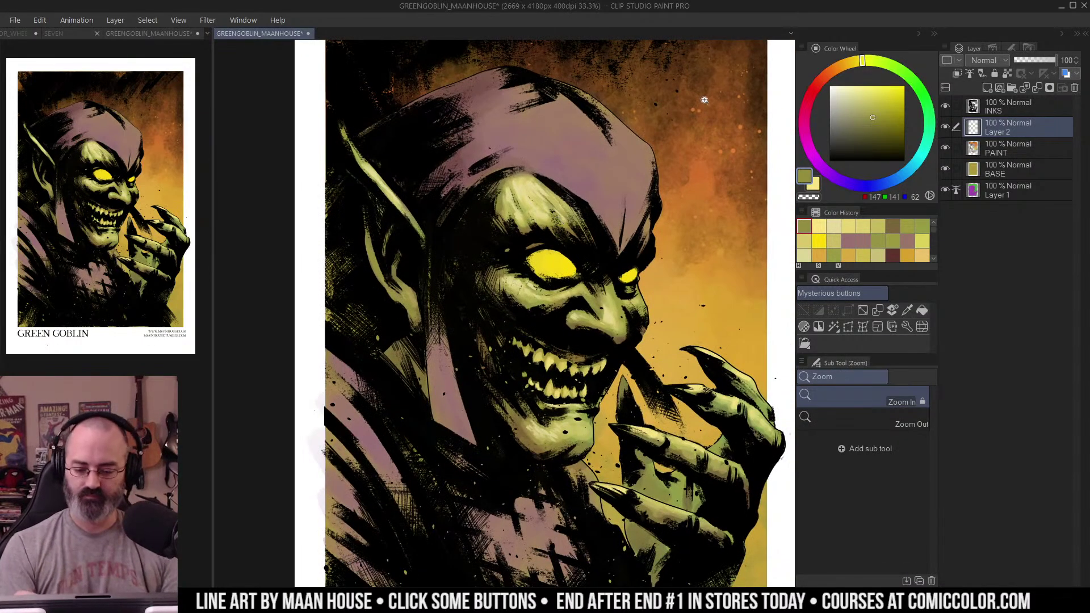
left_click_drag(631, 276, 659, 208)
left_click_drag(648, 139, 641, 121)
key("m")
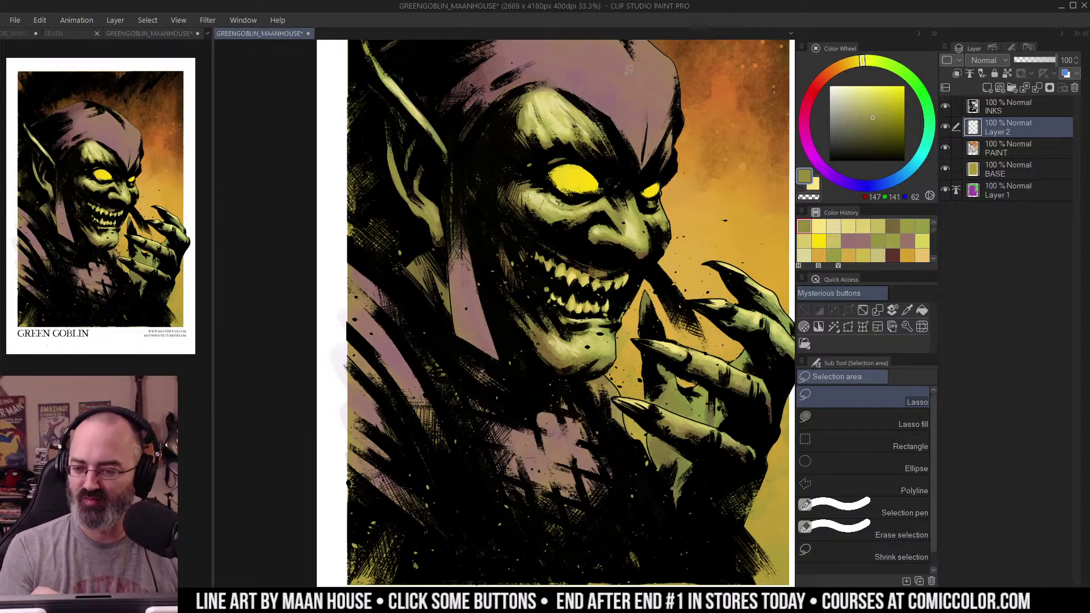
scroll(625, 139, "down", 1)
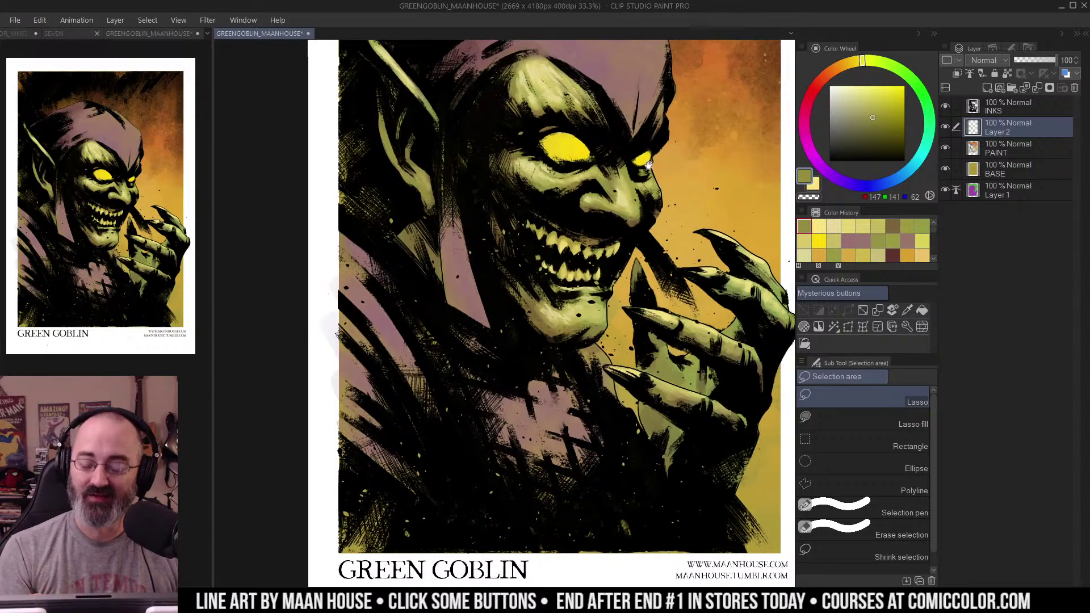
scroll(653, 117, "down", 1)
key("slash")
left_click(623, 185)
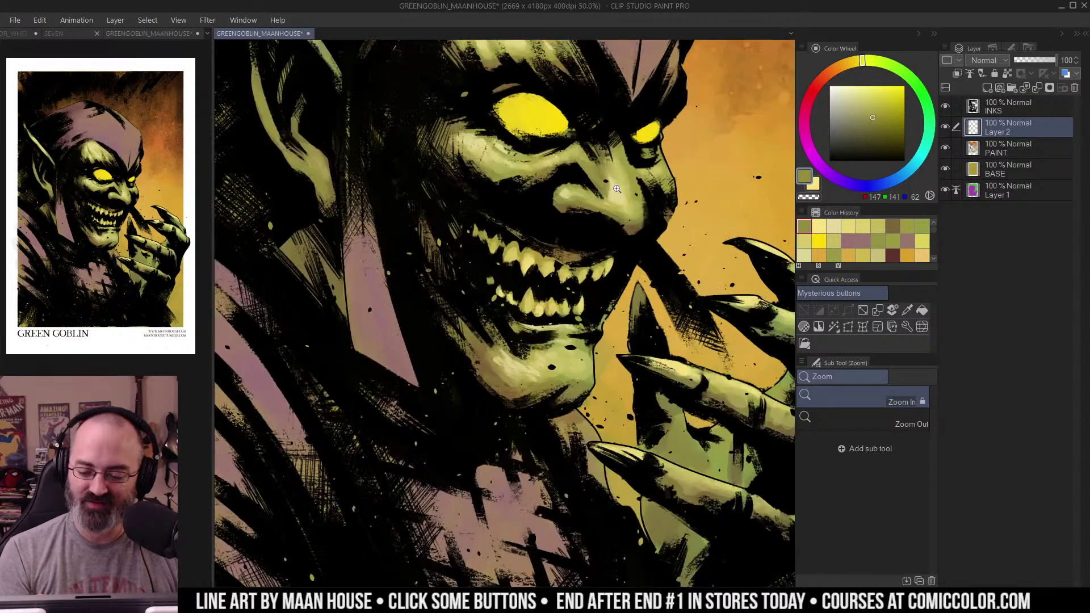
Step: Sample the pale highlight yellow from the bridge of the nose for the side pencil
key("b")
left_click(618, 188, "alt")
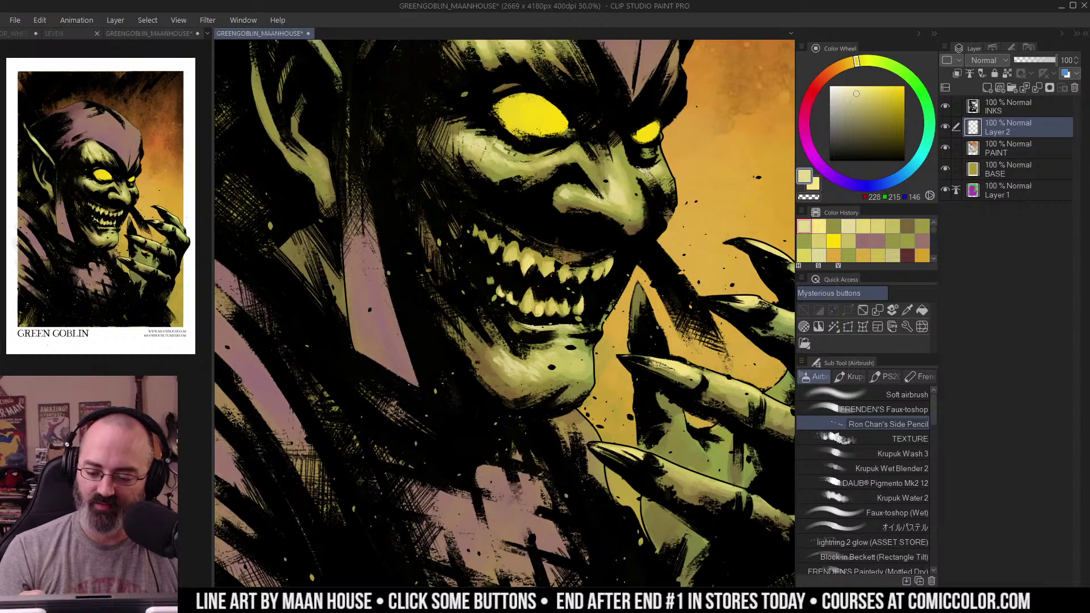
key("ctrl+space")
left_click_drag(655, 162, 606, 152)
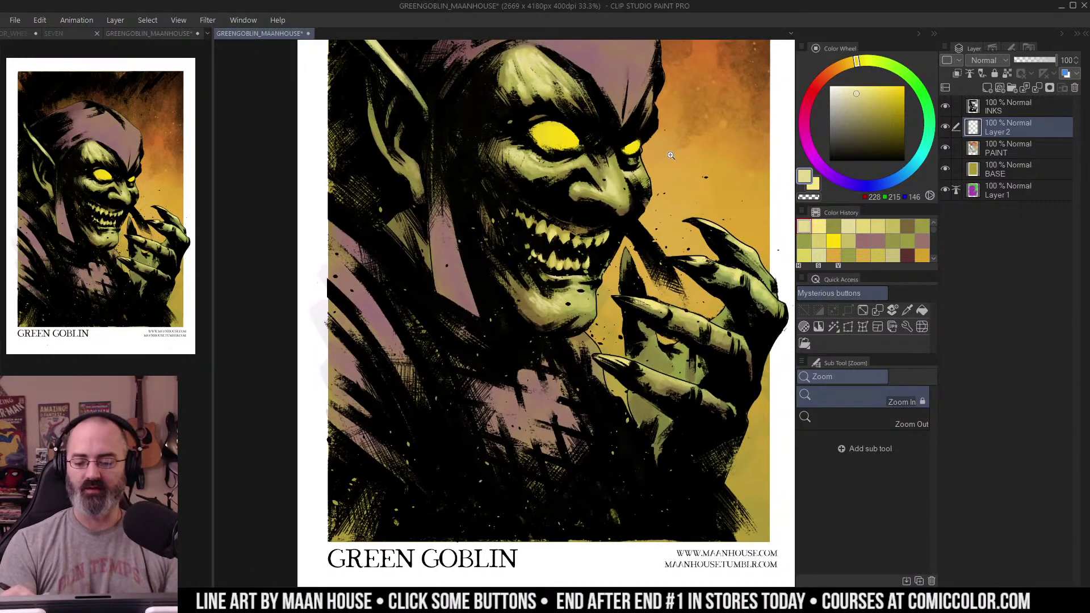
left_click(605, 152, "ctrl")
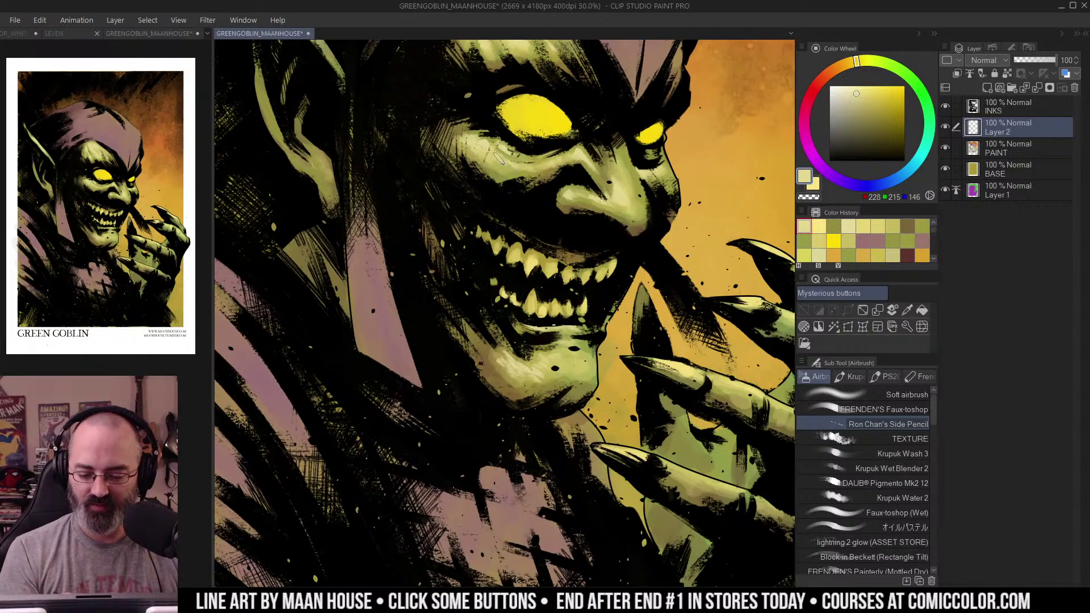
Step: Examine the portrait from the hood down to the title lettering at 33.3% magnification
left_click(610, 168, "ctrl+alt")
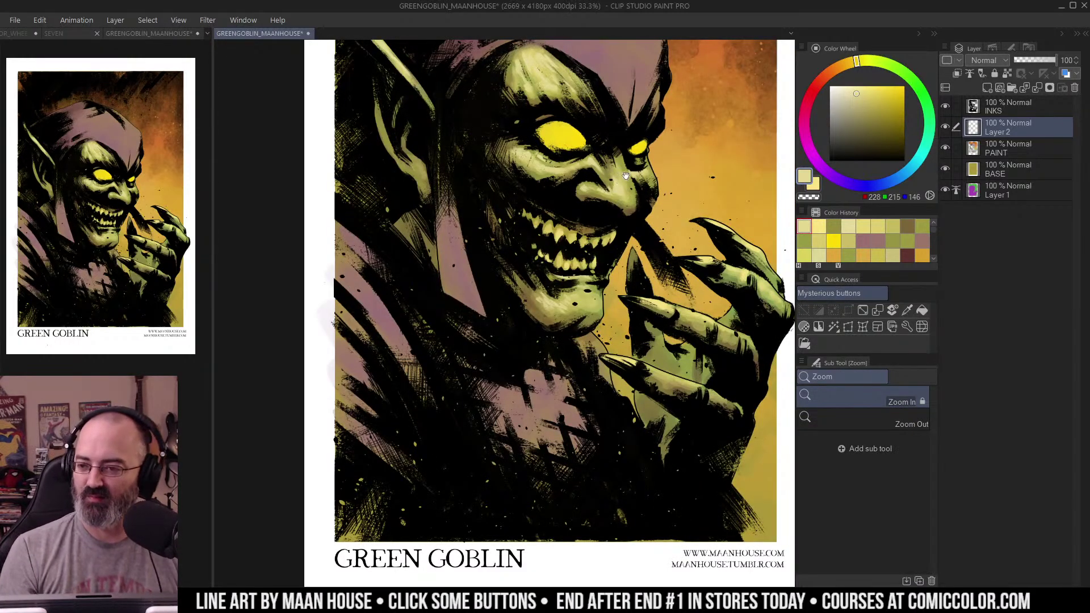
left_click_drag(637, 150, 628, 152)
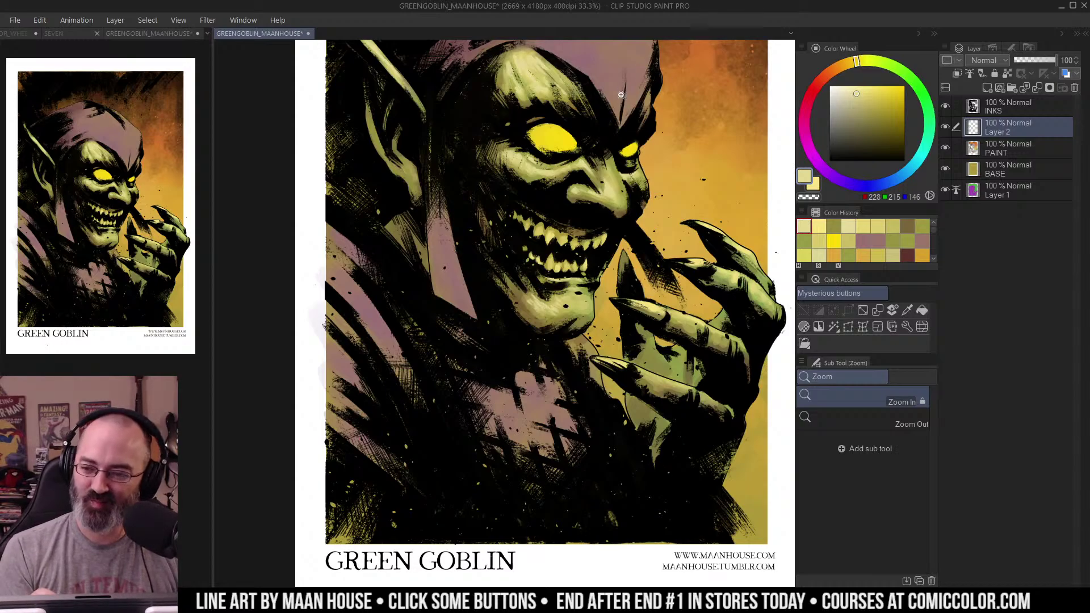
key("m")
scroll(631, 117, "down", 1)
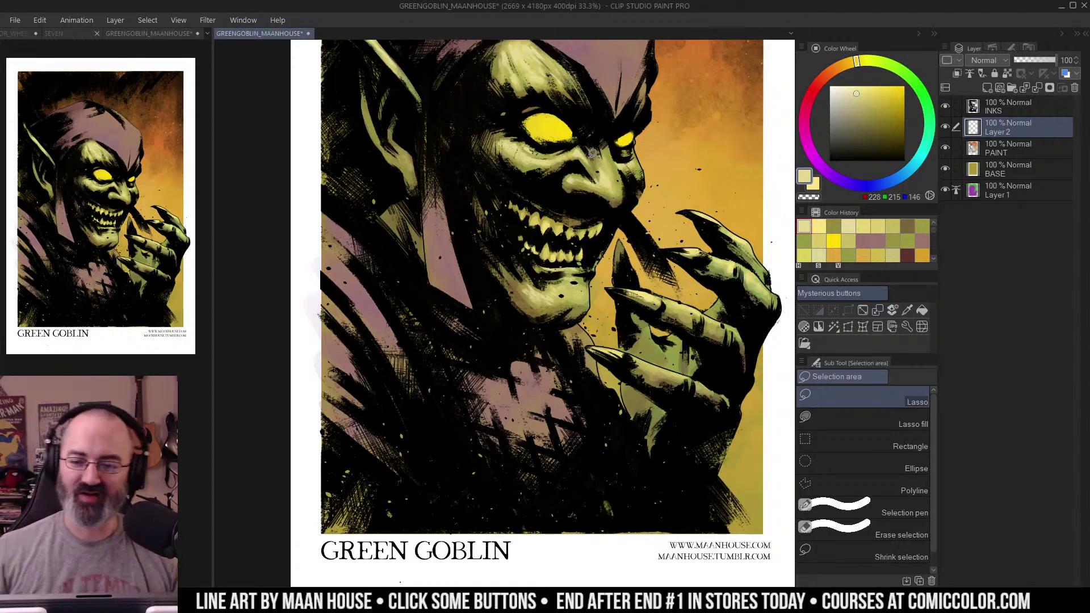
scroll(654, 128, "down", 1)
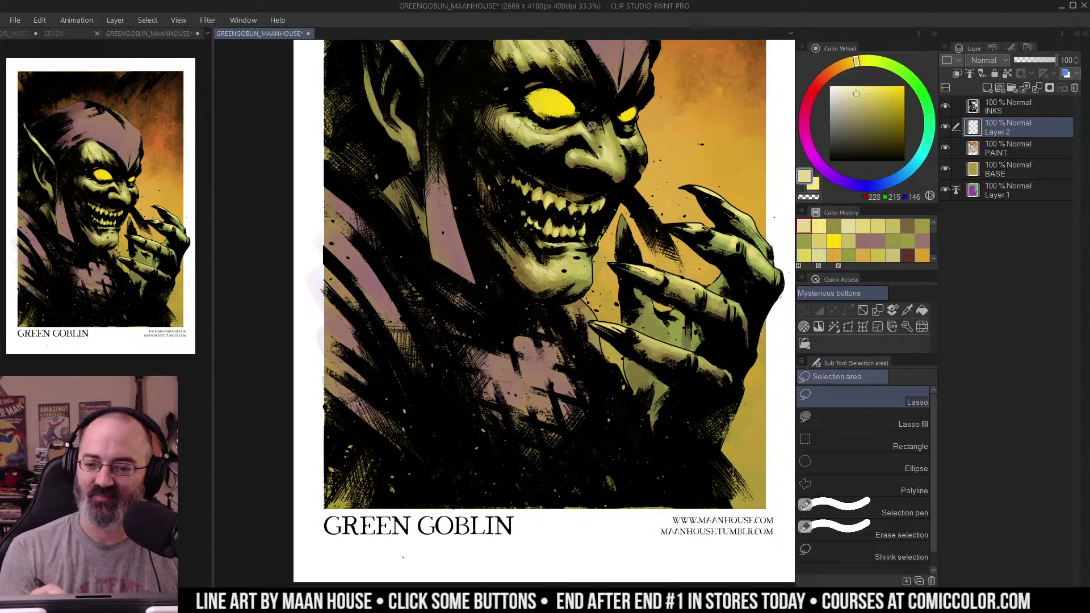
scroll(627, 122, "right", 1)
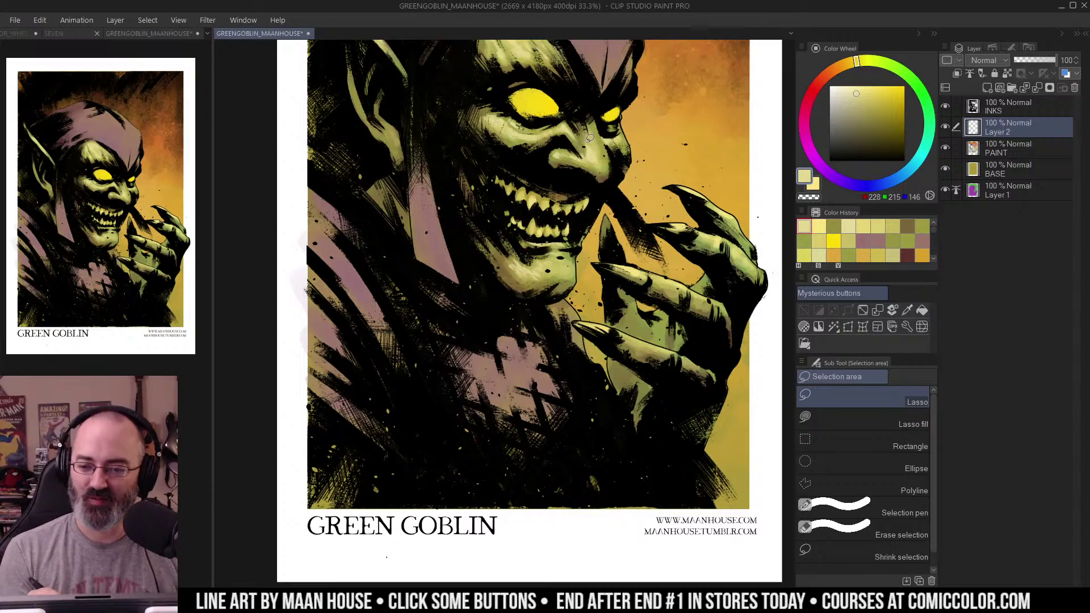
left_click_drag(606, 190, 645, 277)
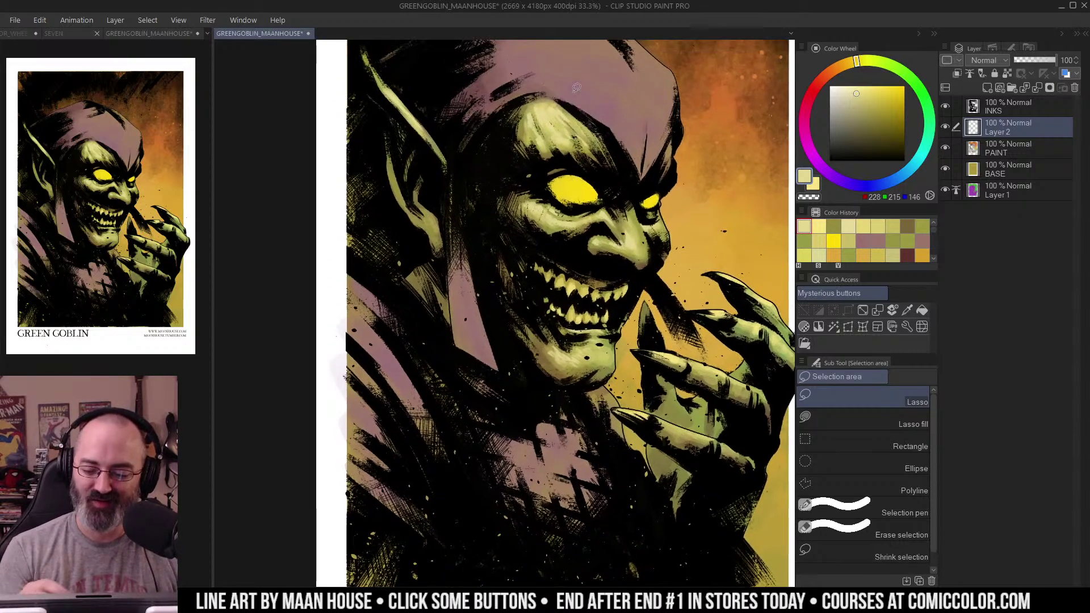
Step: Sample pale yellow from the forehead highlight and pencil it along the ear rim down to the earlobe
key("b")
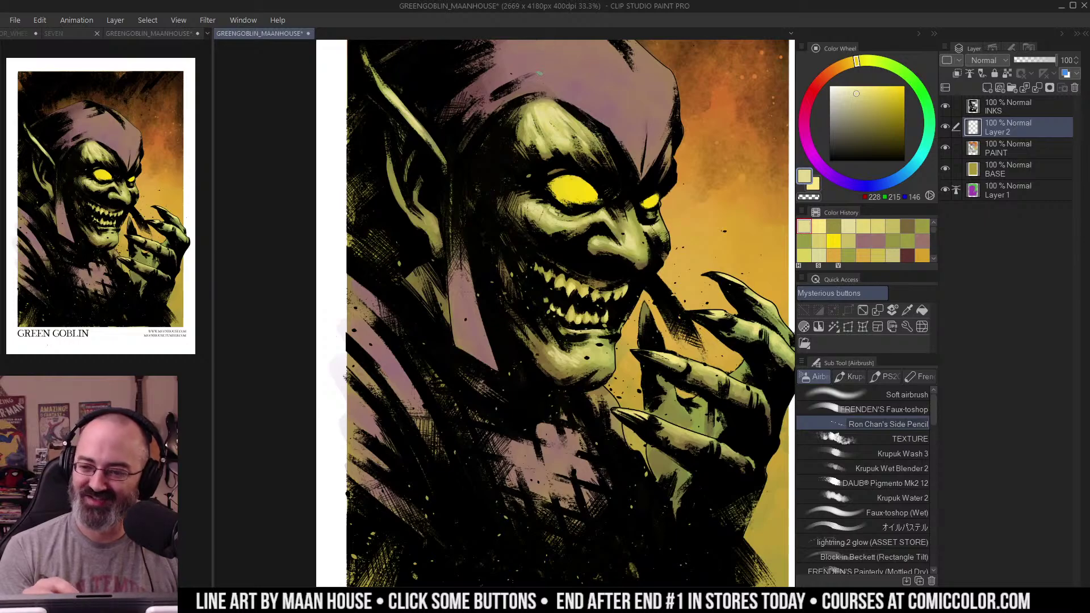
left_click(546, 118, "alt")
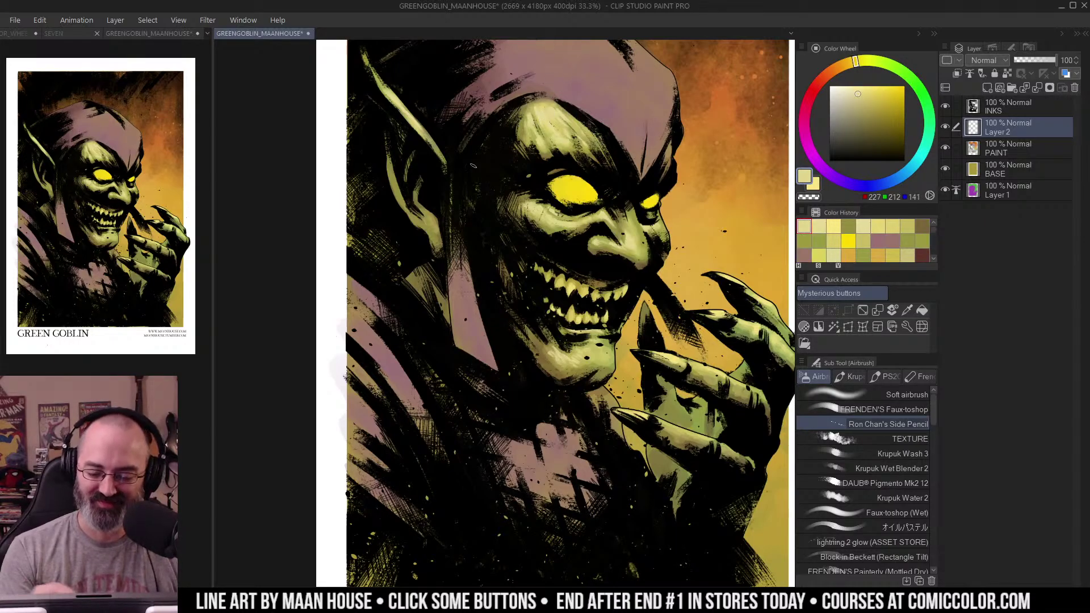
left_click_drag(398, 183, 425, 223)
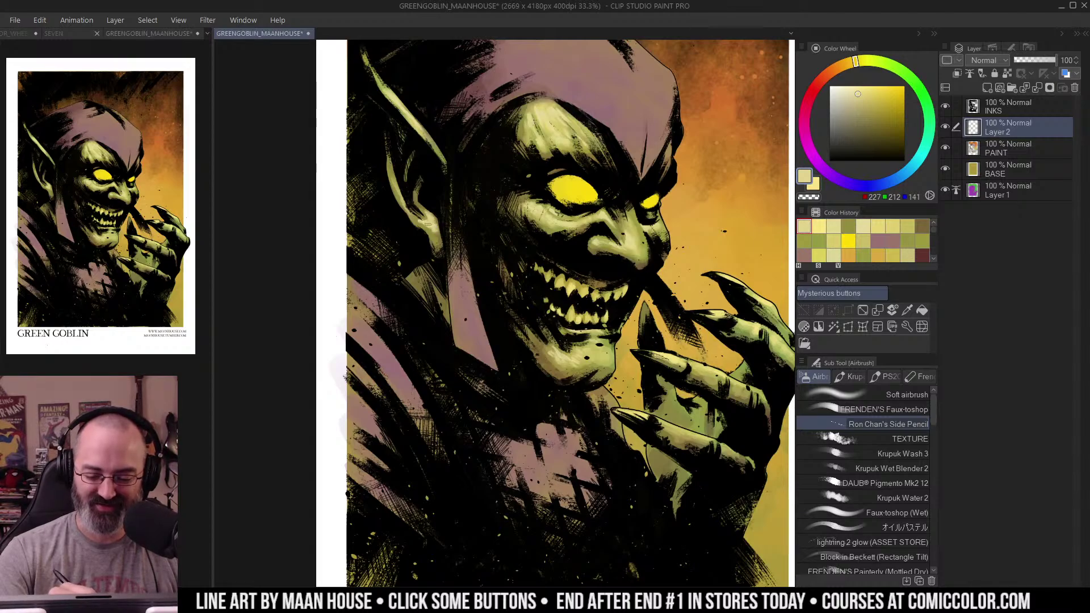
Step: Compare the face and ear highlights close up and in the full-page view
left_click_drag(659, 222, 649, 193)
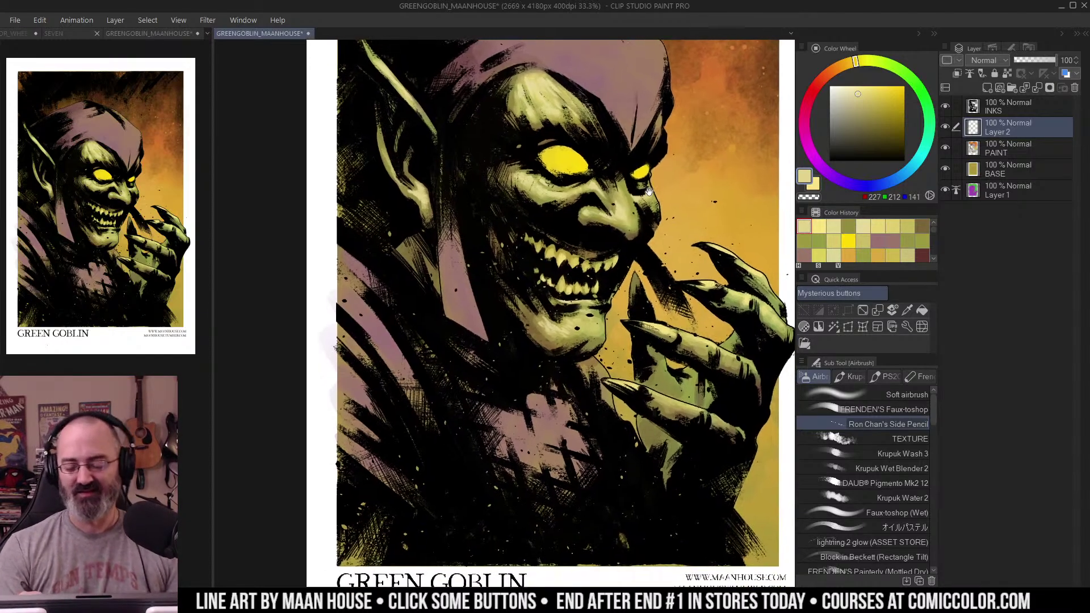
left_click(623, 203, "ctrl")
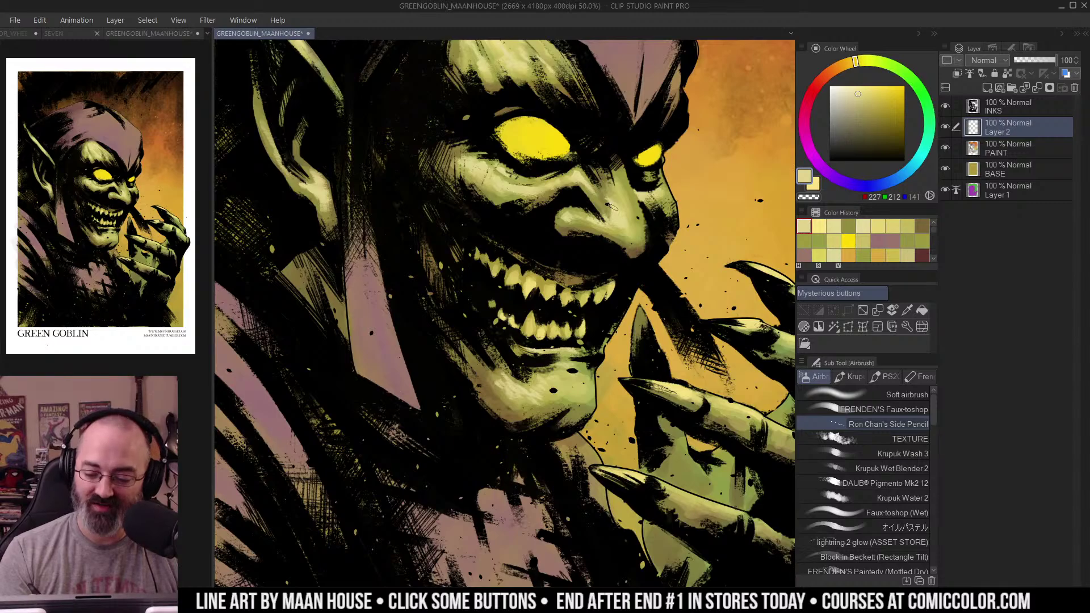
key("ctrl+space")
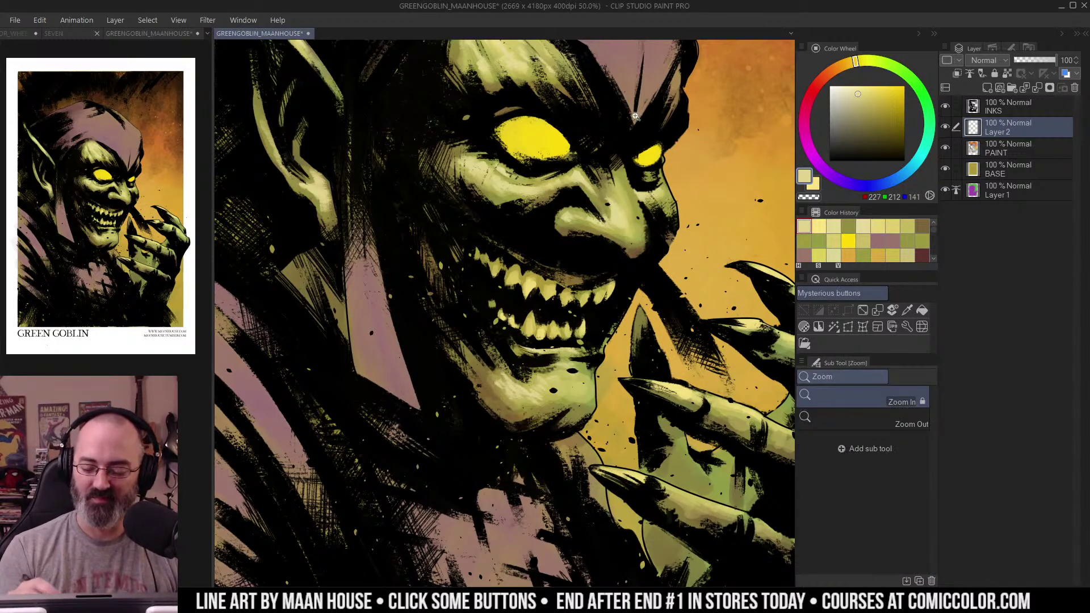
scroll(605, 173, "down", 1)
left_click_drag(632, 157, 615, 211)
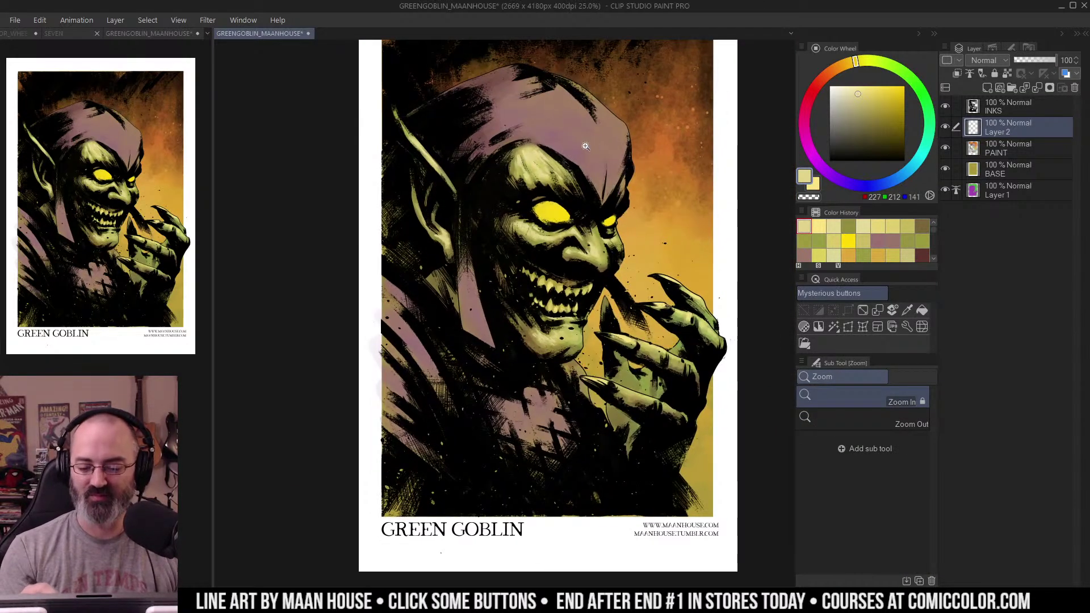
left_click(543, 175)
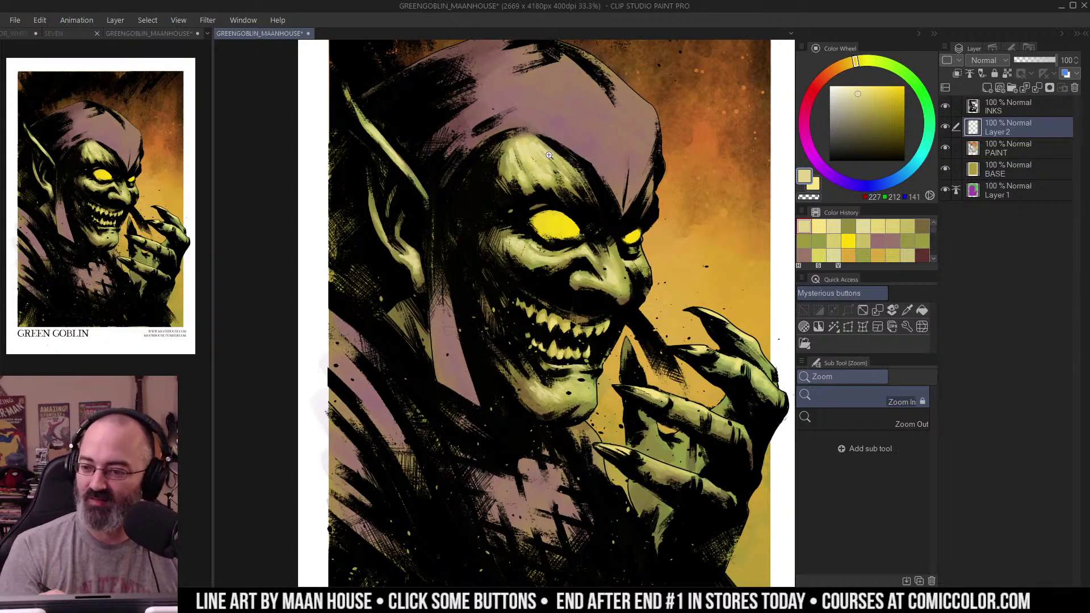
left_click(629, 193)
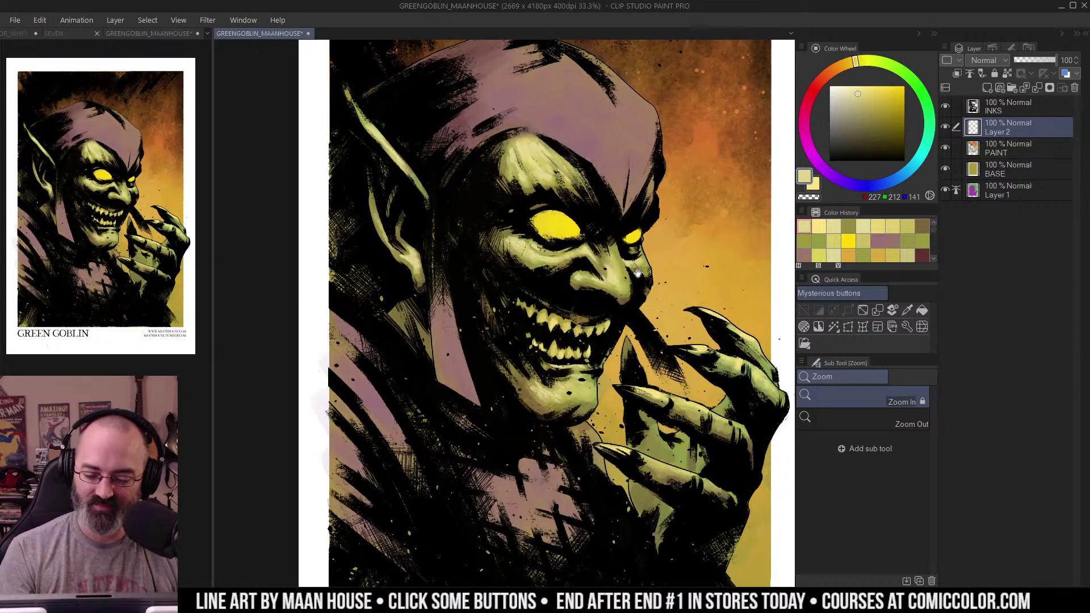
key("b")
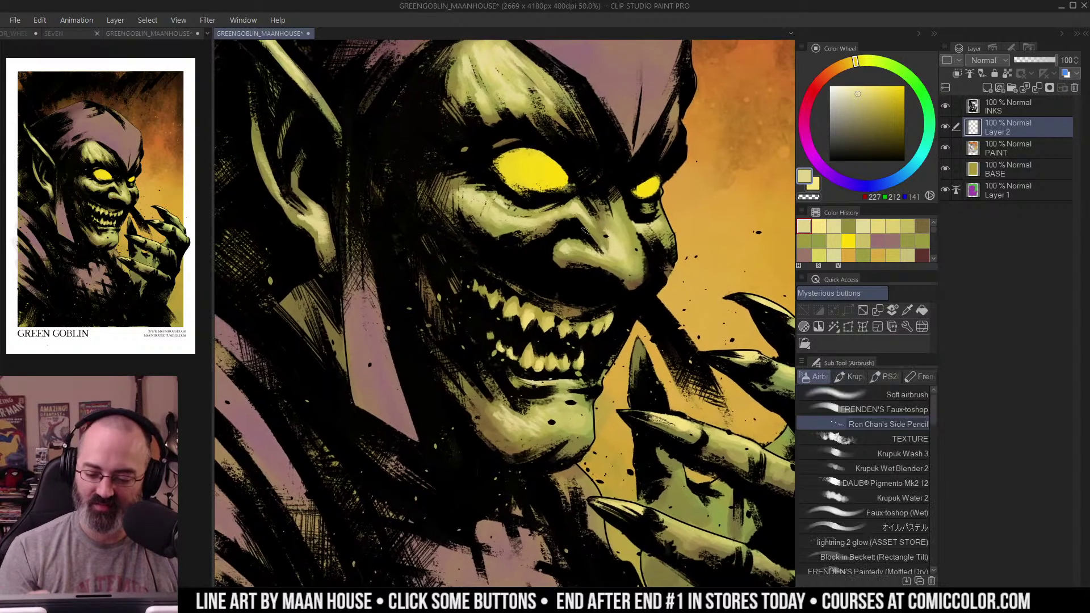
scroll(676, 233, "down", 1)
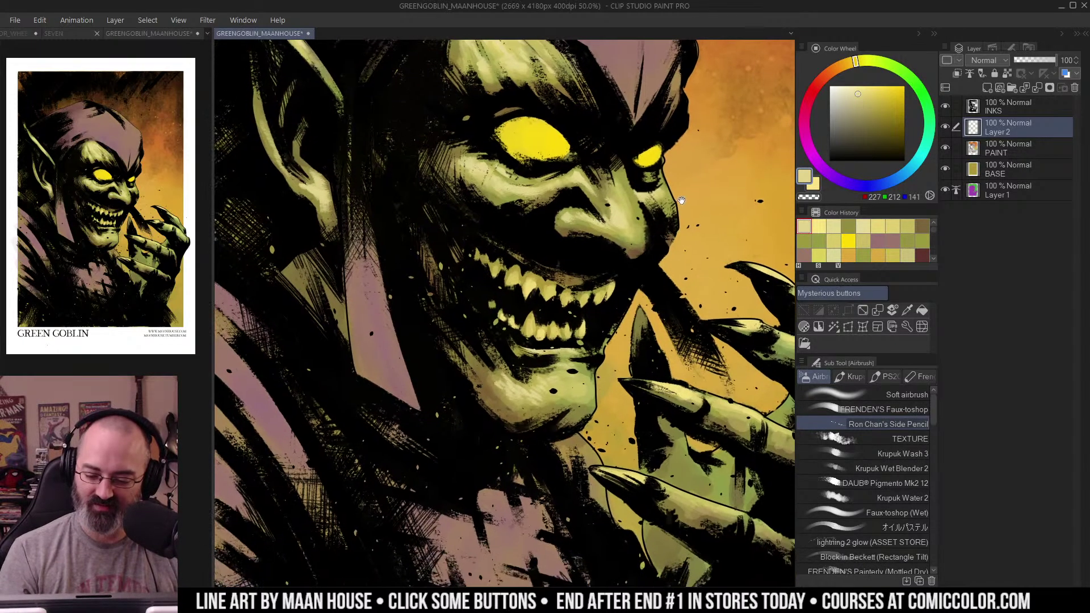
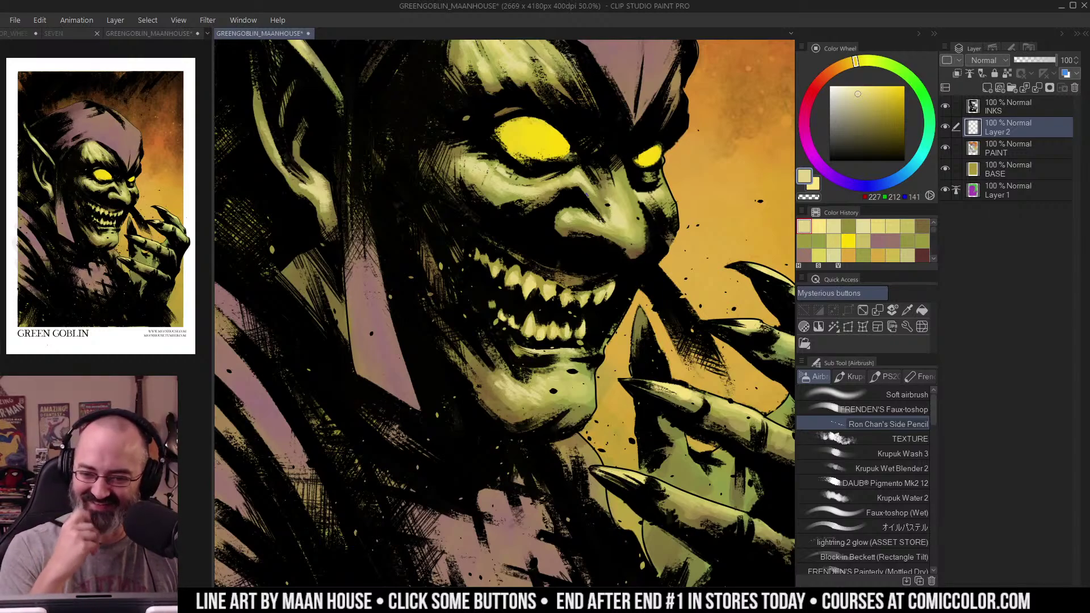
Step: Sample pale yellow from a finger of the raised hand and pencil a highlight along the back of the uppermost finger
left_click_drag(640, 192, 629, 181)
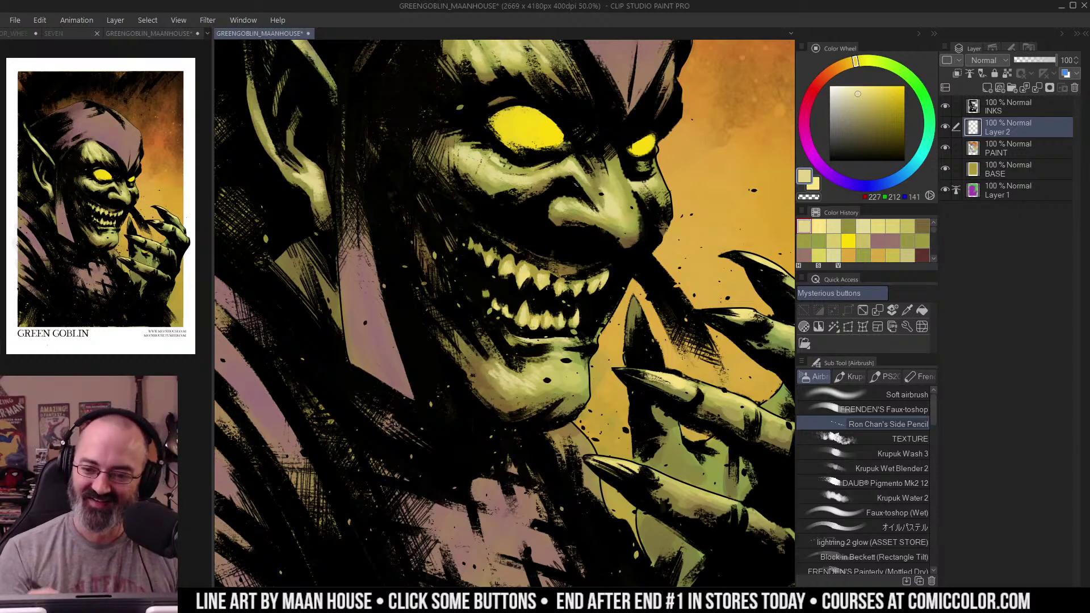
key("/")
left_click(576, 242, "alt")
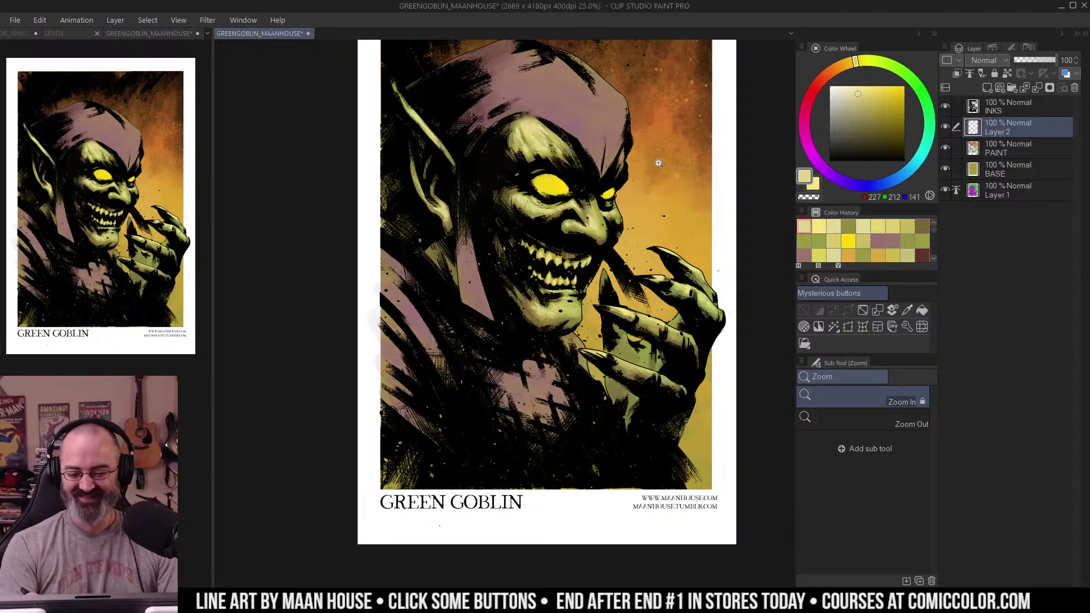
left_click_drag(643, 298, 606, 253)
left_click(607, 252, "ctrl")
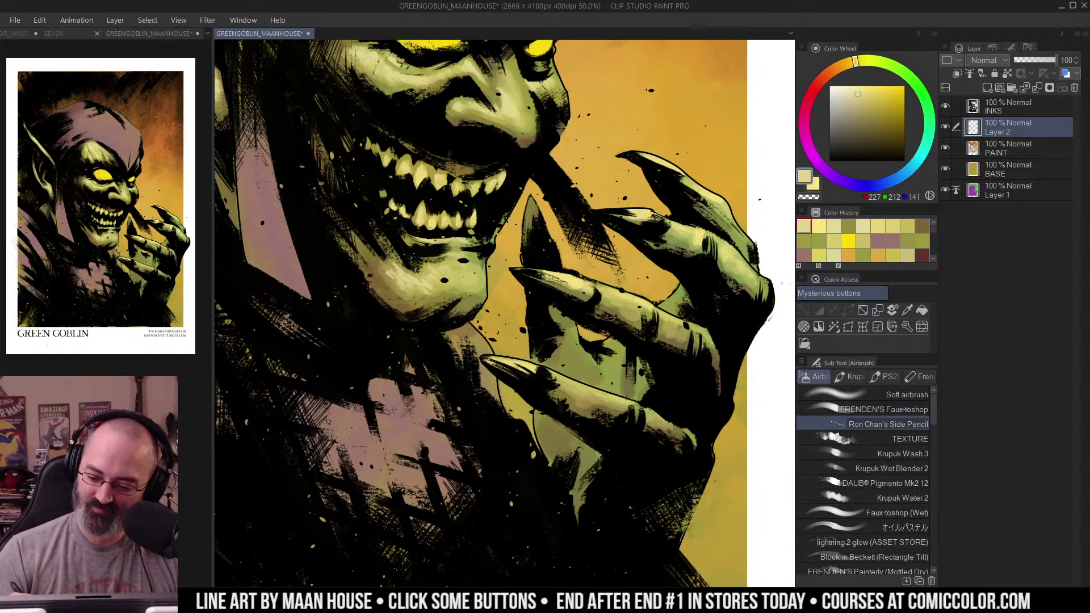
left_click(702, 231, "alt")
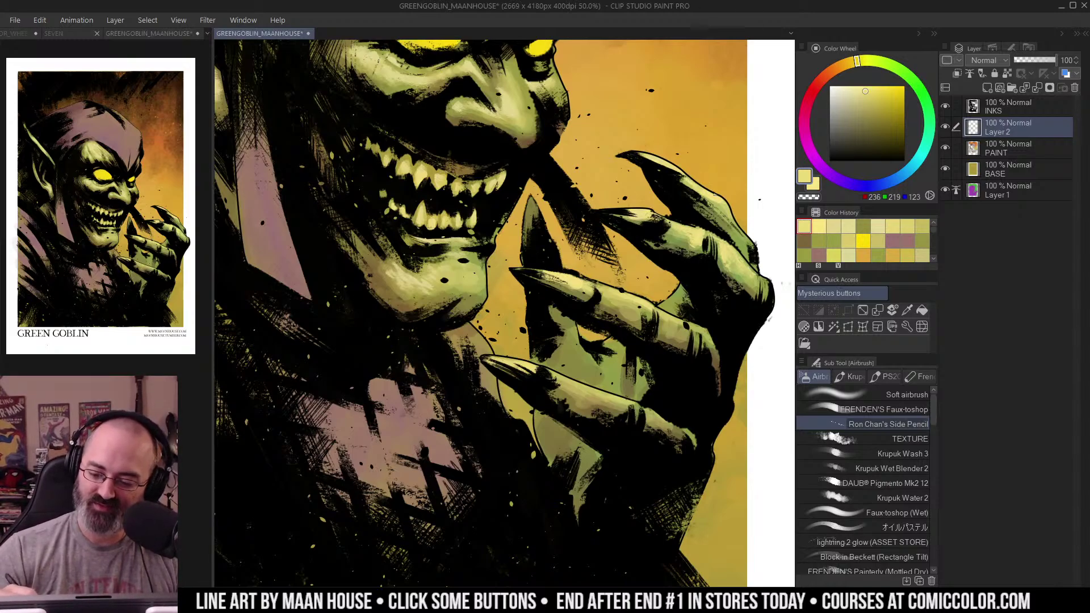
left_click_drag(716, 202, 750, 242)
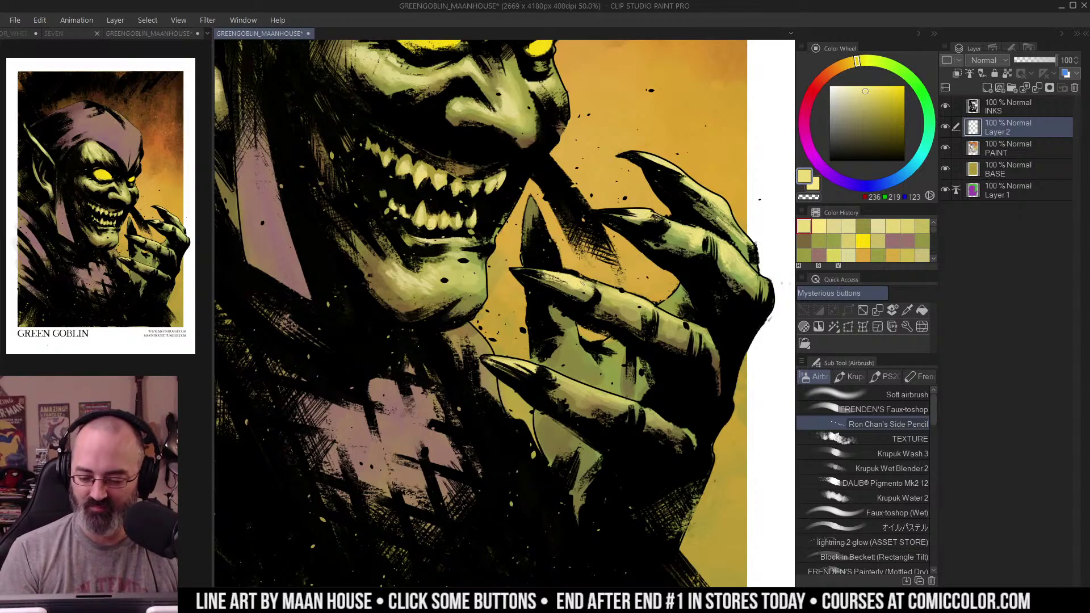
Step: Sample pale yellows from the hand's lit areas and pencil highlights along the long middle finger and the knuckle above it
left_click(585, 287, "alt")
left_click_drag(581, 293, 669, 328)
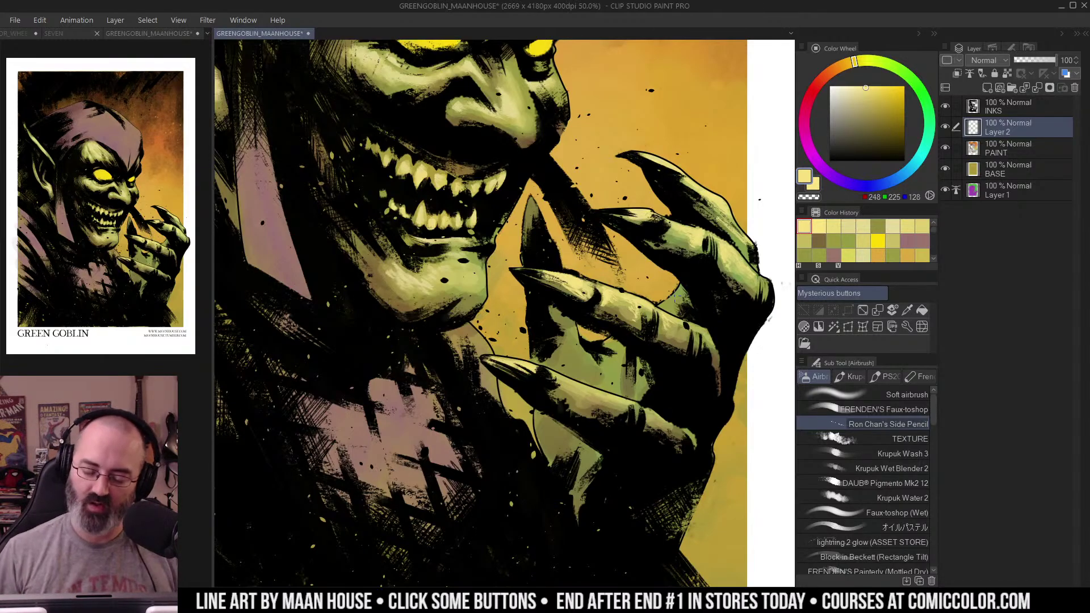
left_click(699, 230, "alt")
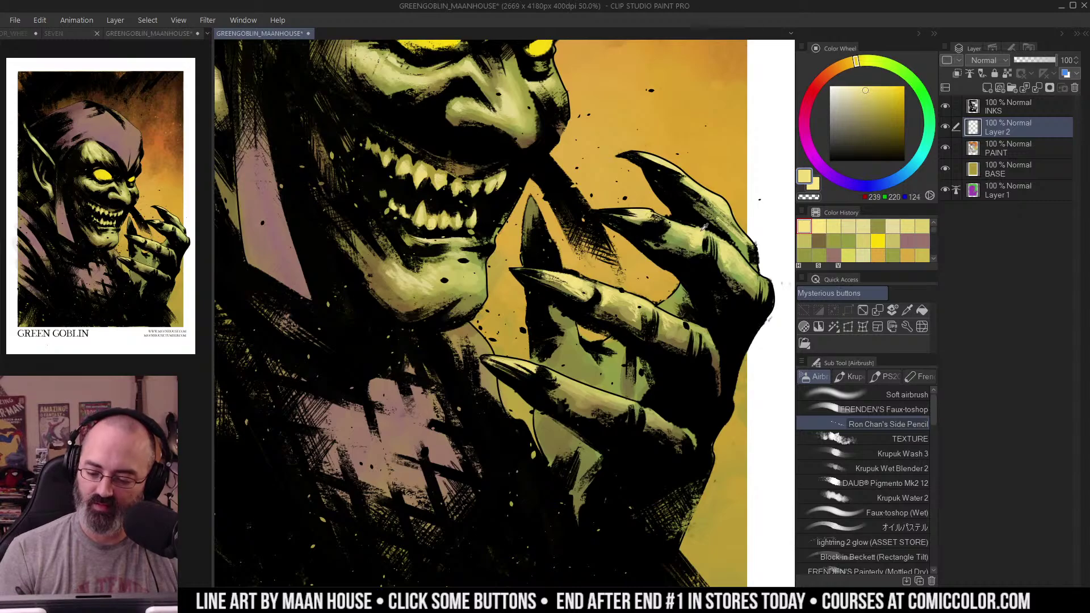
left_click_drag(694, 232, 678, 237)
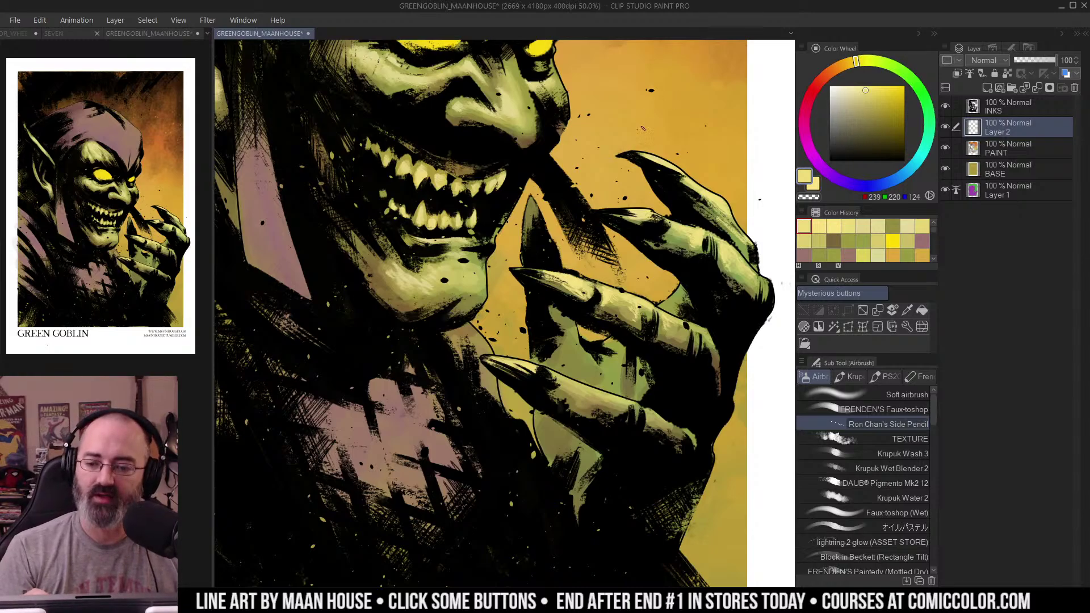
Step: Sample the brown RGB 122, 96, 53 from the jaw shadow and pencil it into the palm beside the thumb
key("ctrl+space")
left_click(631, 265, "alt")
left_click_drag(663, 287, 640, 276)
left_click(640, 276, "alt")
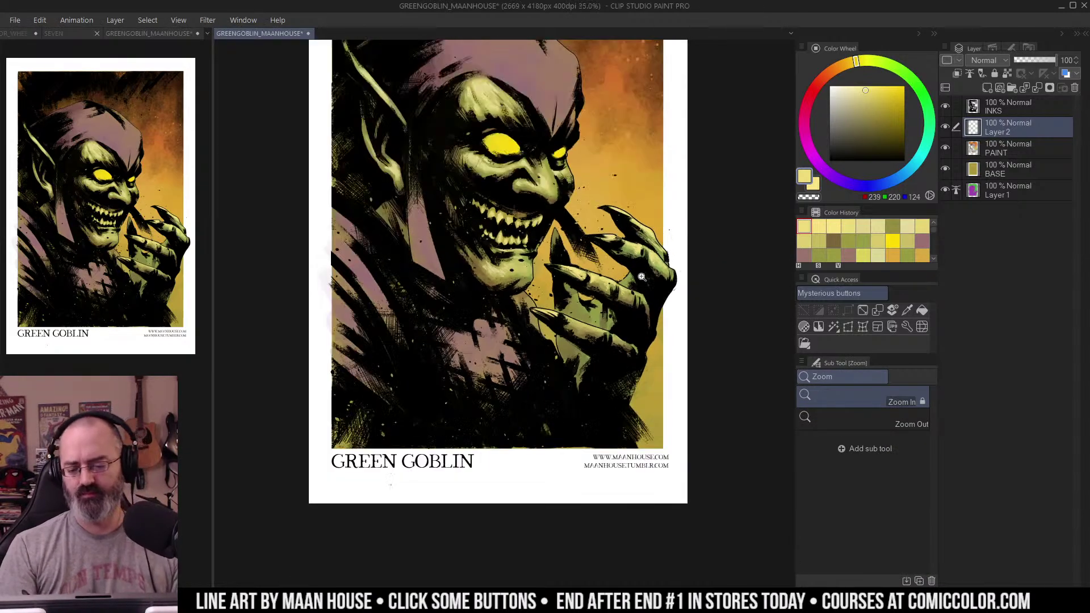
left_click(616, 307)
left_click(632, 268, "alt")
key("m")
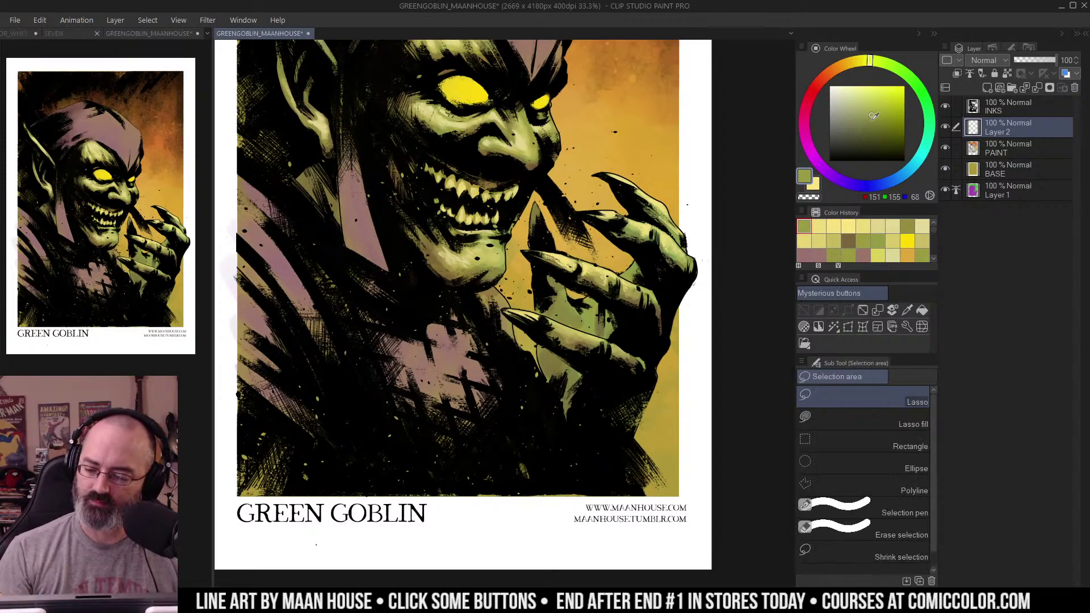
key("b")
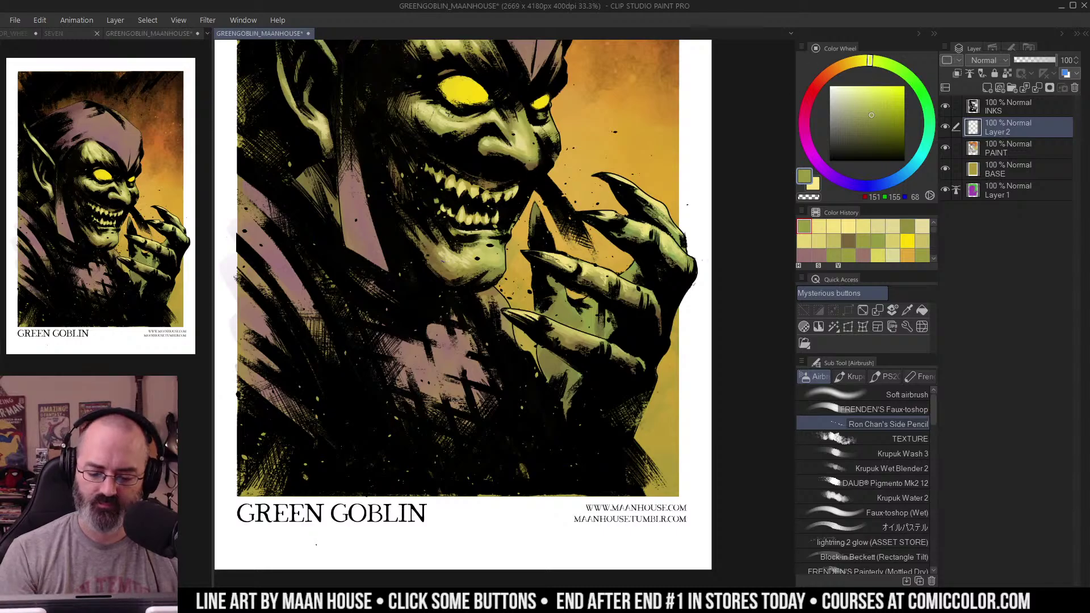
left_click(442, 262, "alt")
left_click(435, 258, "alt")
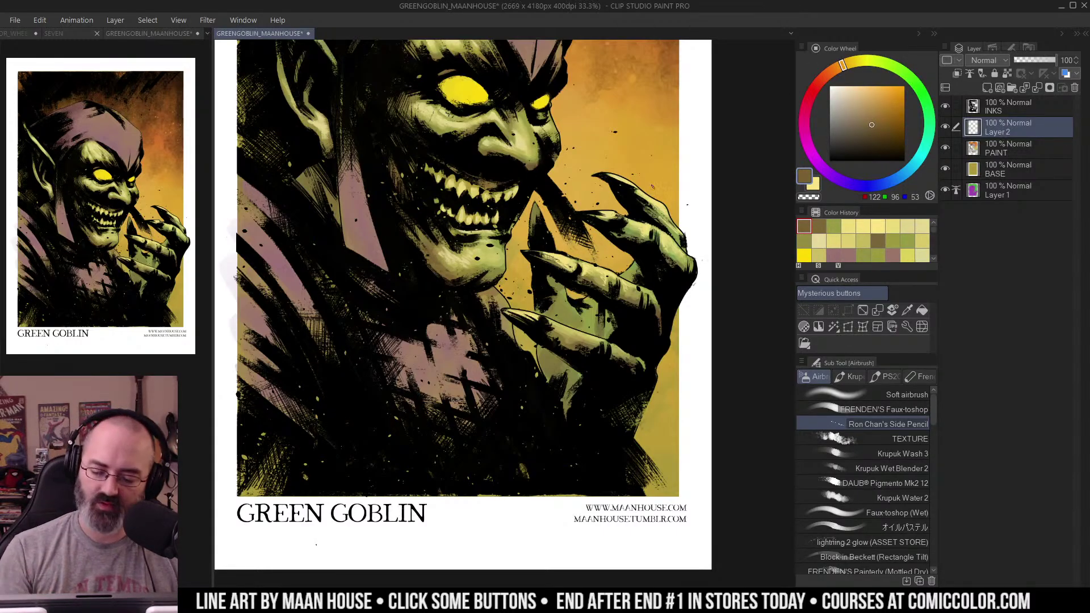
left_click(537, 212, "ctrl")
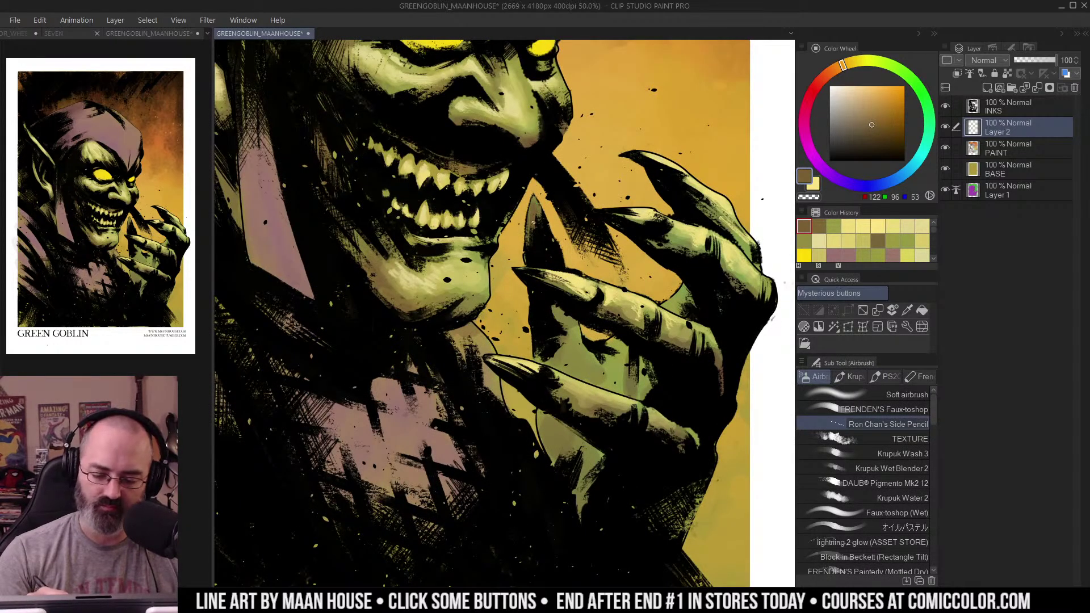
mouse_move(554, 306)
left_mouse_down()
mouse_move(572, 335)
mouse_move(564, 340)
left_mouse_up()
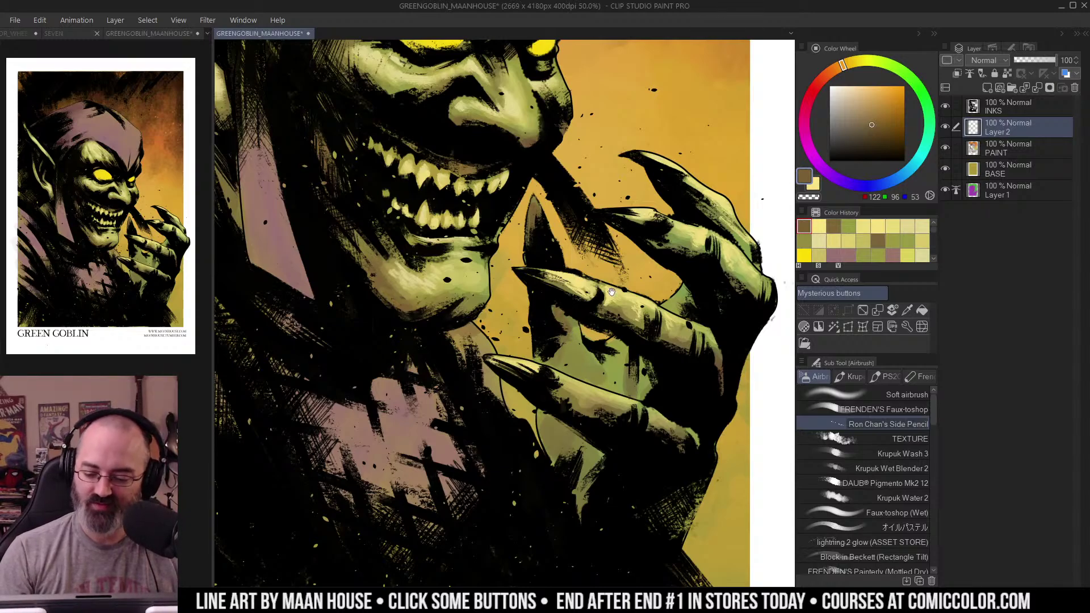
Step: Pencil brown shading into the palm between the two lower fingers and into the gap behind the middle finger
left_click_drag(611, 292, 605, 245)
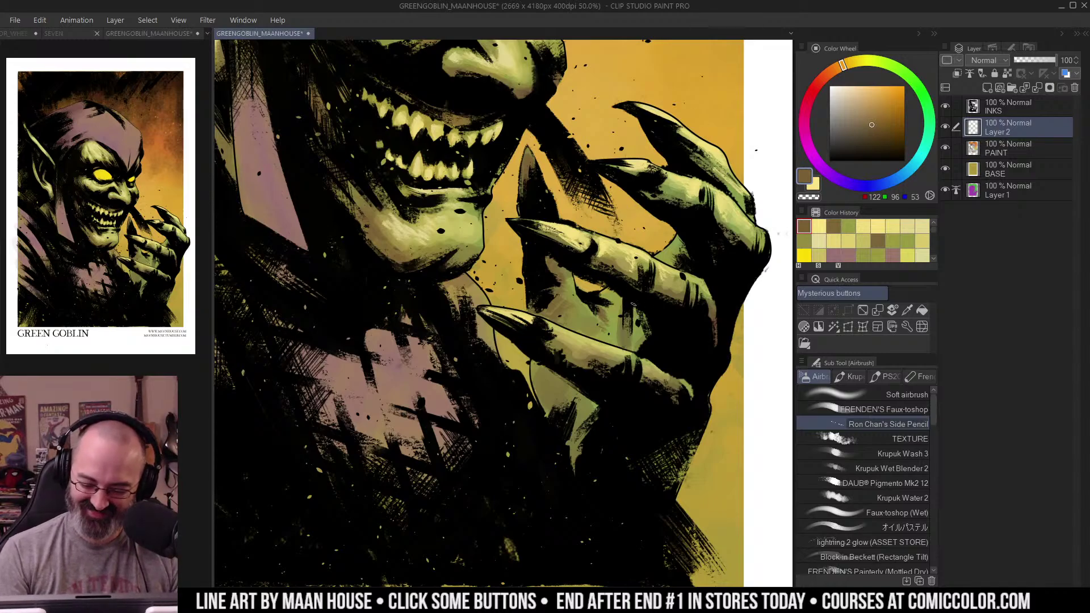
left_click_drag(634, 313, 637, 338)
mouse_move(659, 256)
left_mouse_down()
mouse_move(679, 238)
mouse_move(672, 266)
mouse_move(661, 254)
mouse_move(680, 259)
left_mouse_up()
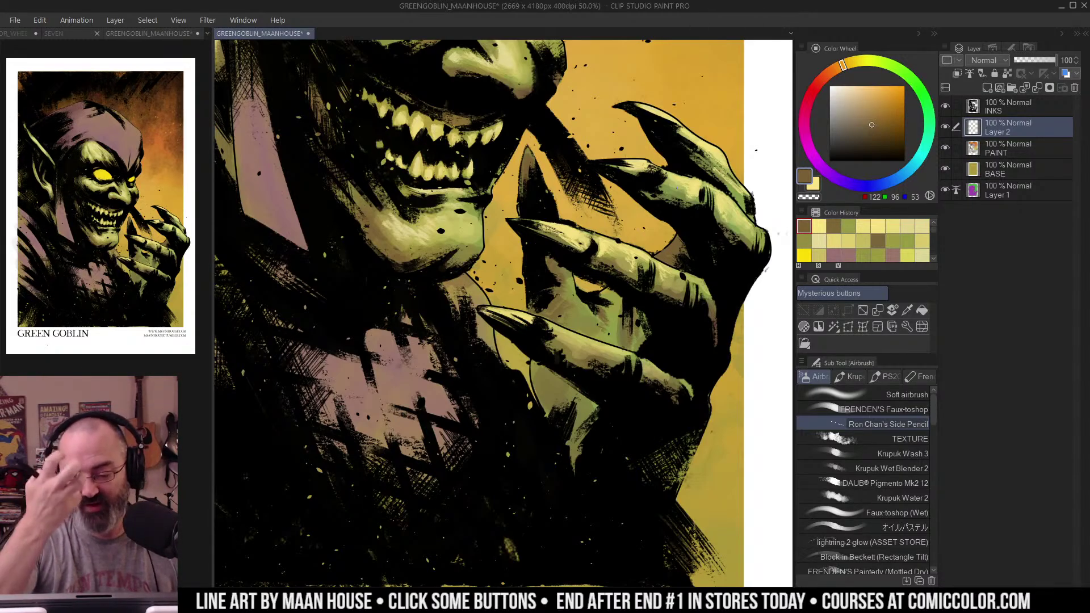
Step: Shade the lower palm below the bottom finger down toward the wrist with the same brown pencil
key("ctrl+space")
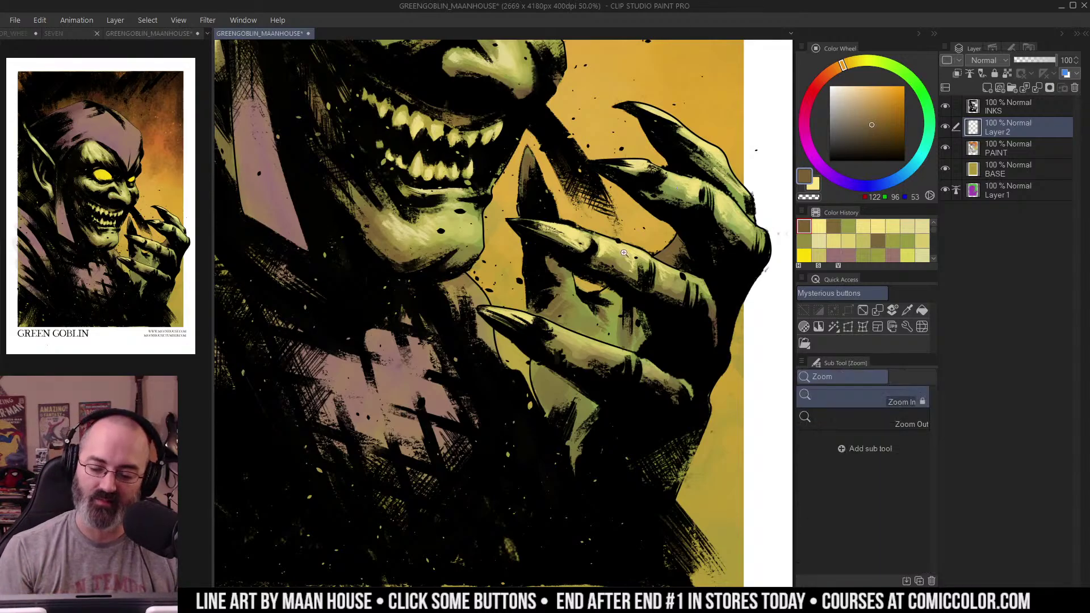
left_click(632, 249, "alt")
left_click(645, 246, "alt")
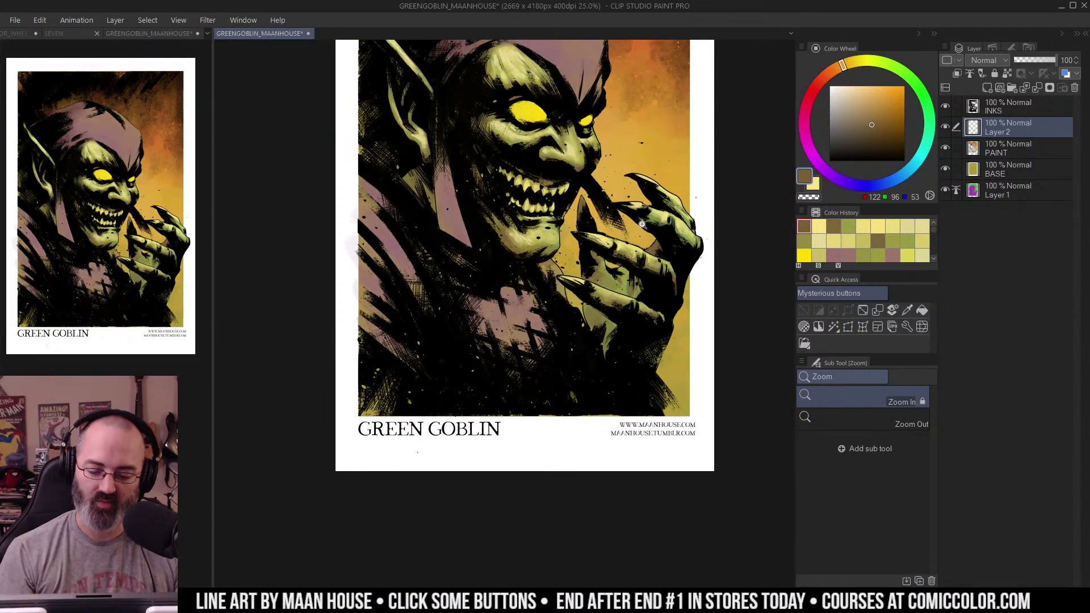
left_click(645, 245)
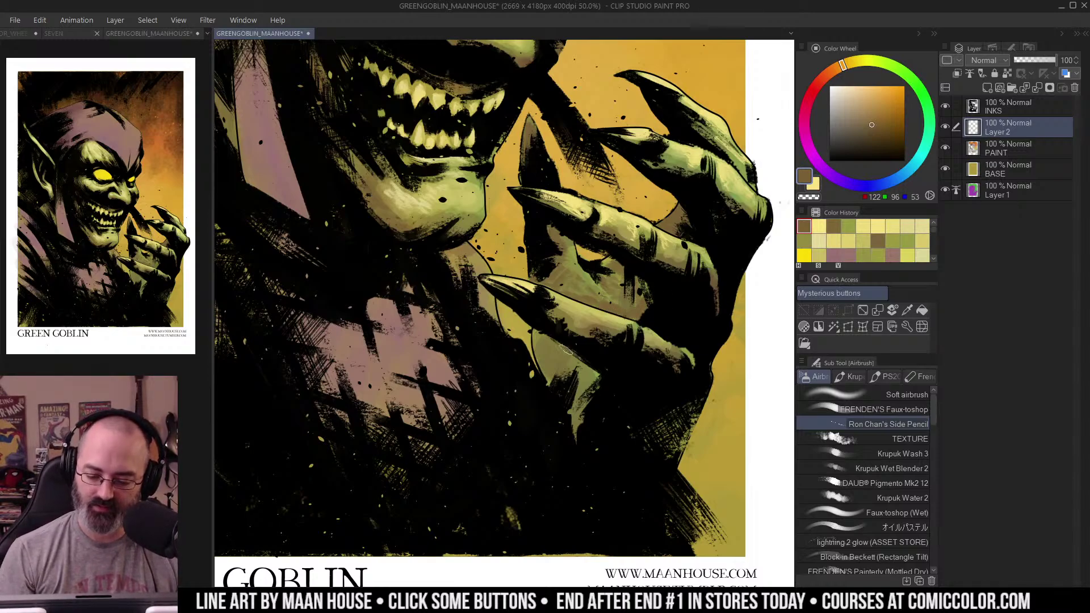
mouse_move(566, 350)
left_mouse_down()
mouse_move(549, 341)
mouse_move(572, 345)
mouse_move(583, 370)
mouse_move(578, 434)
left_mouse_up()
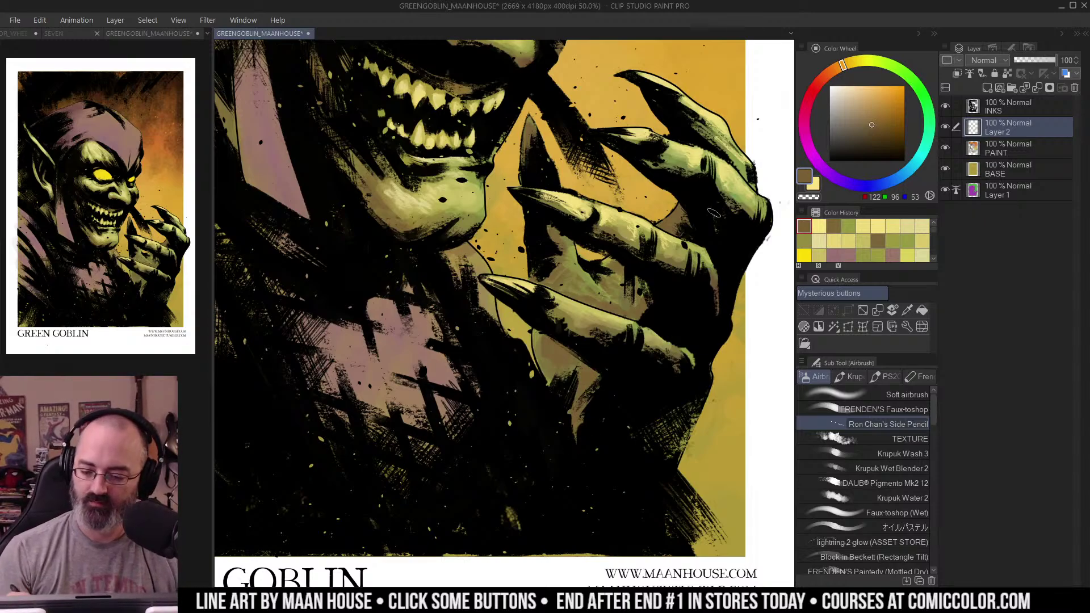
Step: Examine the hand shading and the overall color balance close up and in the full-page view
key("ctrl+space")
left_click(643, 213, "ctrl+alt")
left_click_drag(645, 215, 628, 312)
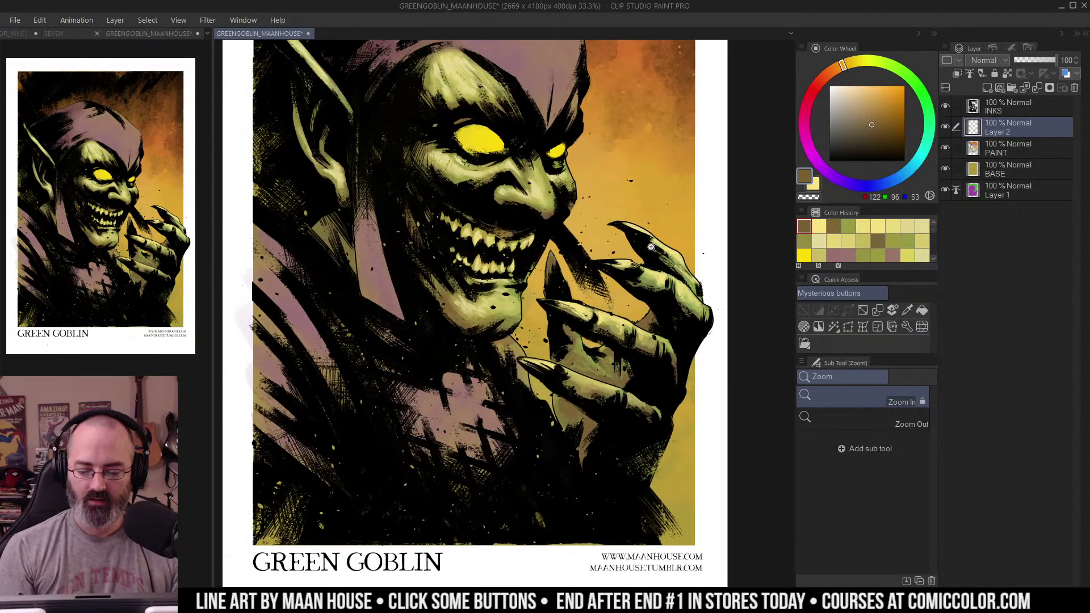
left_click_drag(537, 323, 640, 249)
left_click(640, 249, "ctrl")
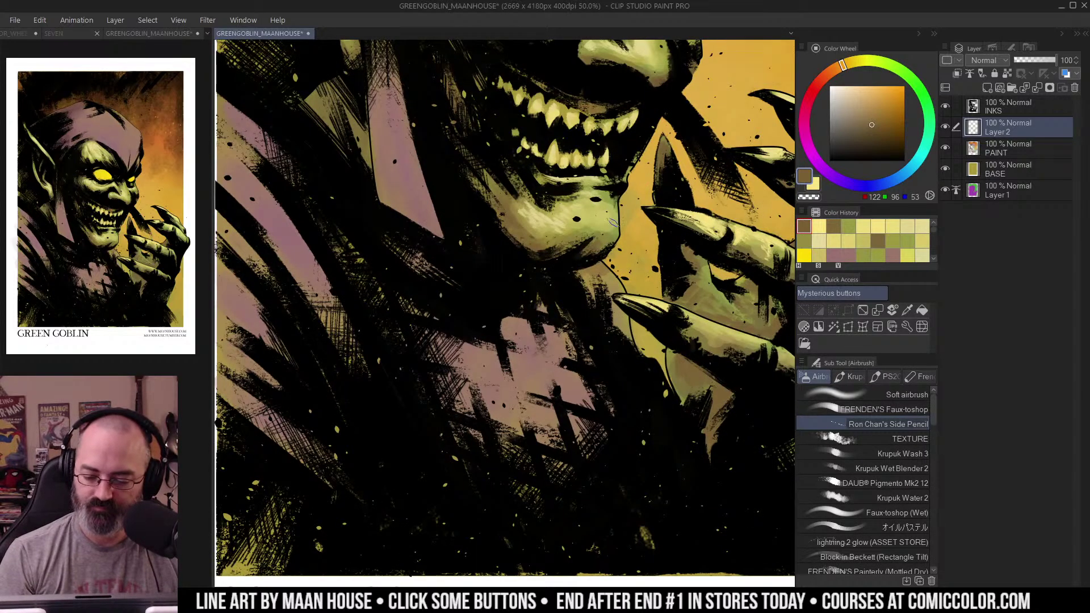
key("ctrl+space")
scroll(639, 165, "down", 3)
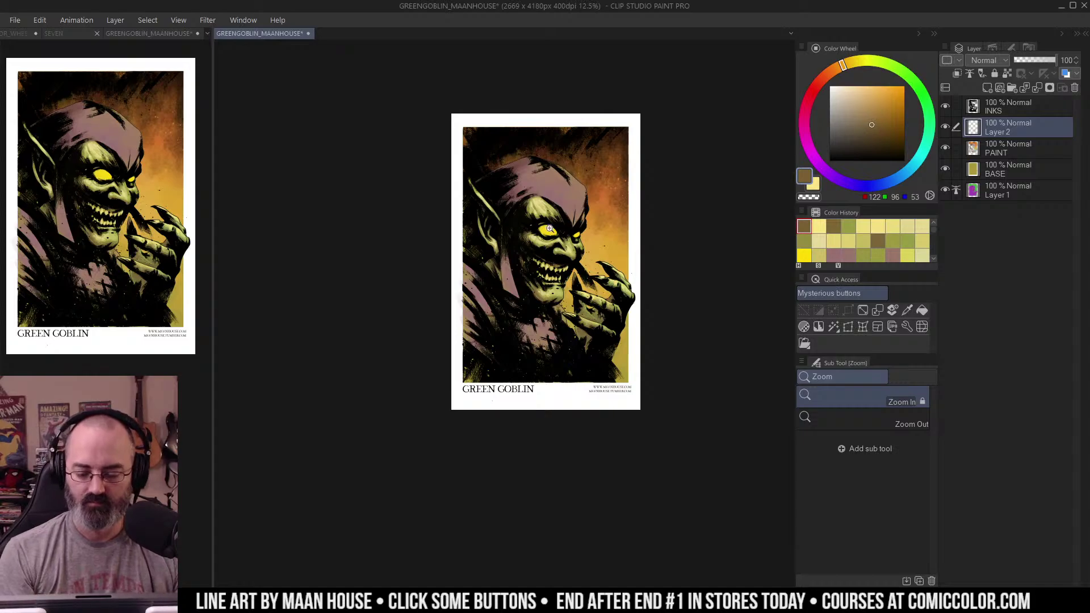
scroll(551, 228, "up", 2)
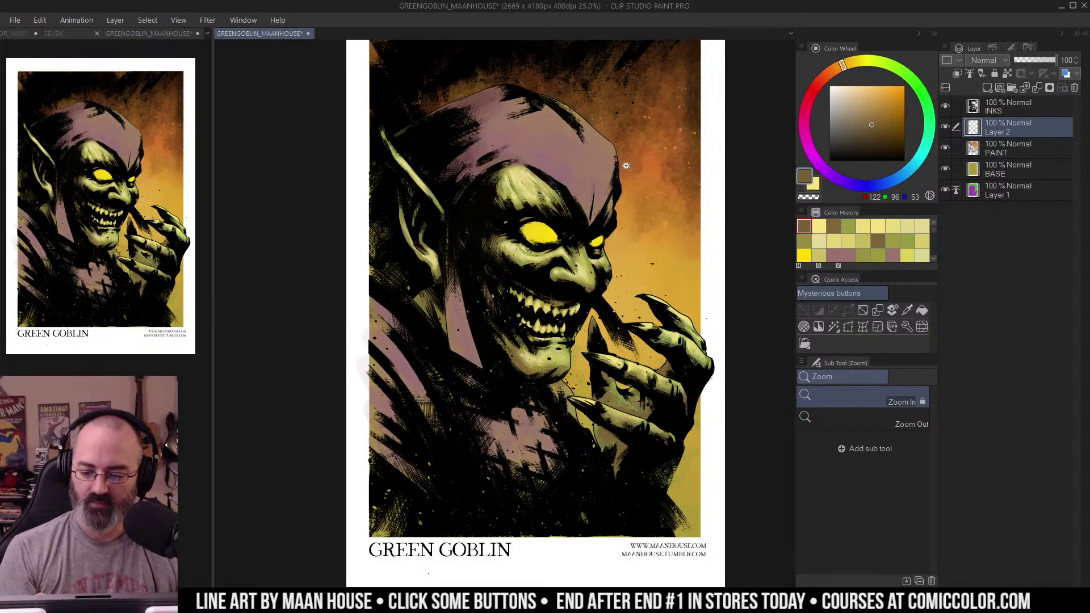
scroll(602, 185, "down", 2)
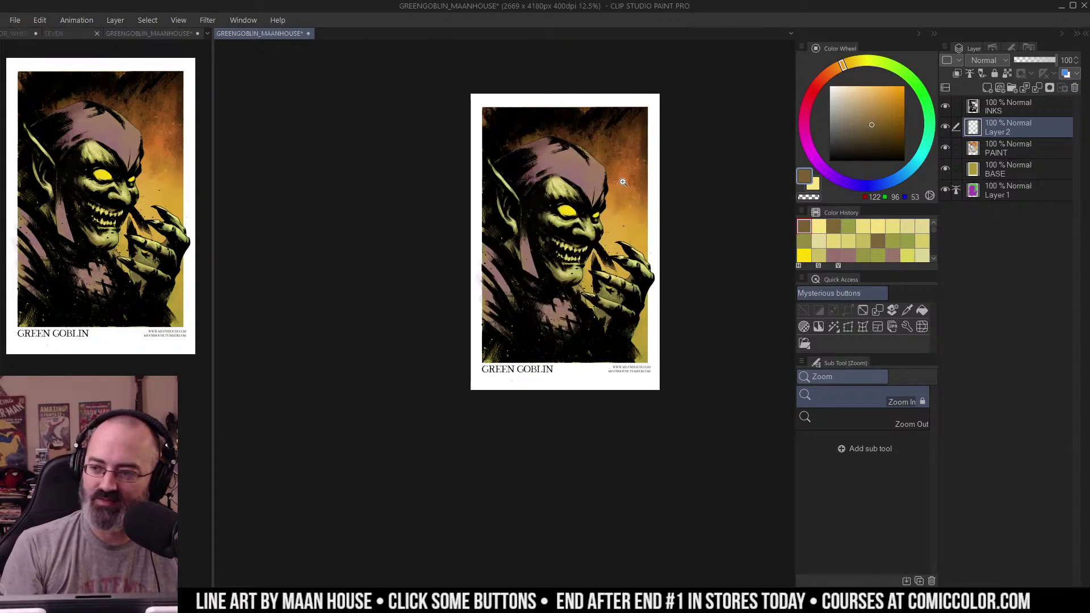
scroll(616, 192, "up", 2)
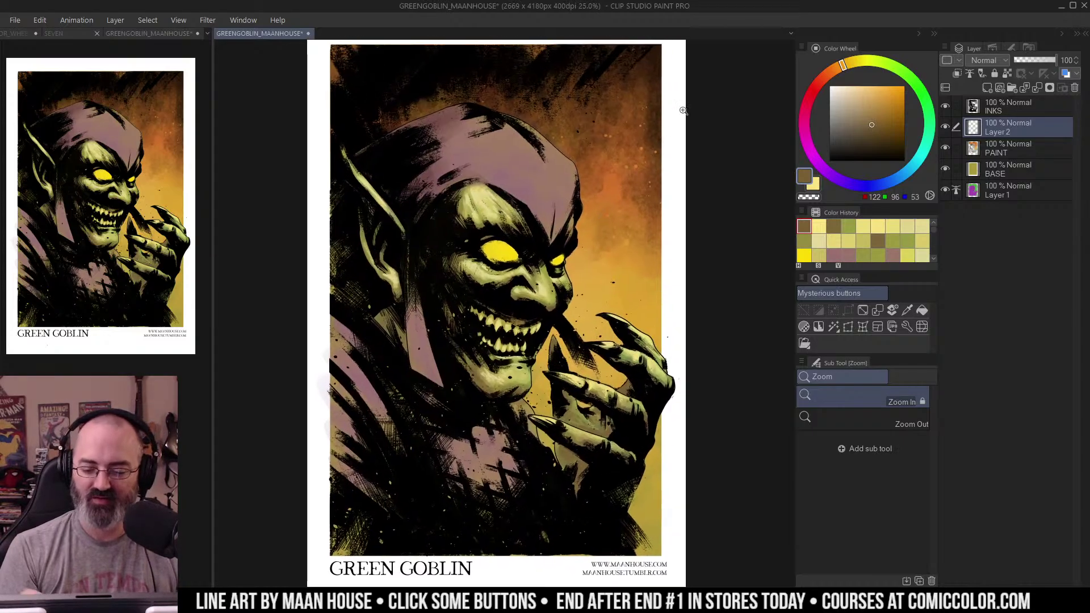
scroll(595, 272, "up", 1)
left_click_drag(595, 272, 616, 260)
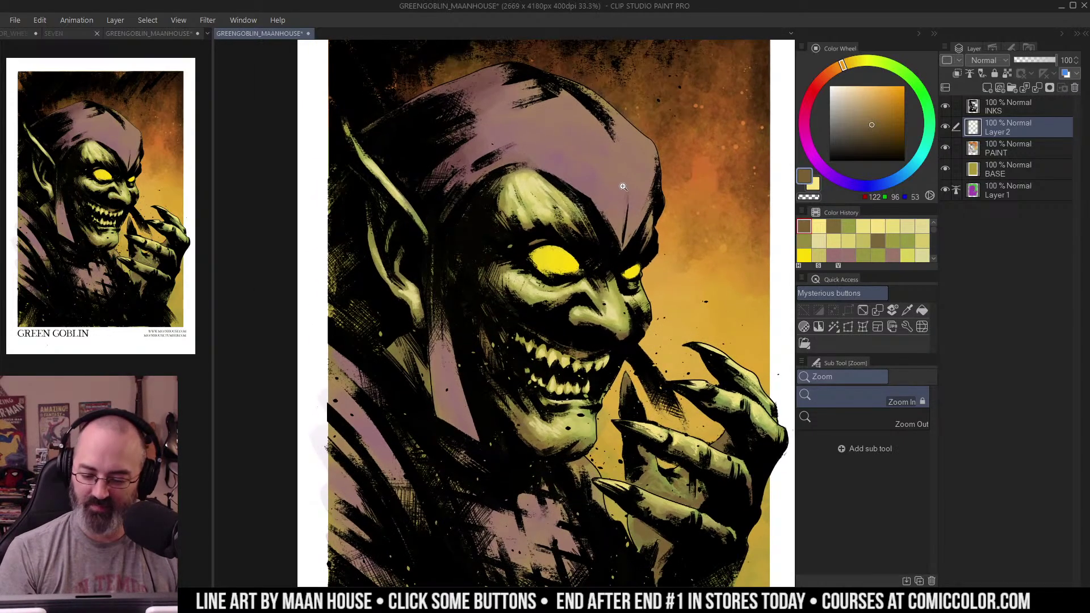
Step: Try a pale pink (RGB 211, 170, 173) pencil highlight across the hood above the brow, then undo it
left_click(565, 165, "alt")
key("b")
left_click(846, 97)
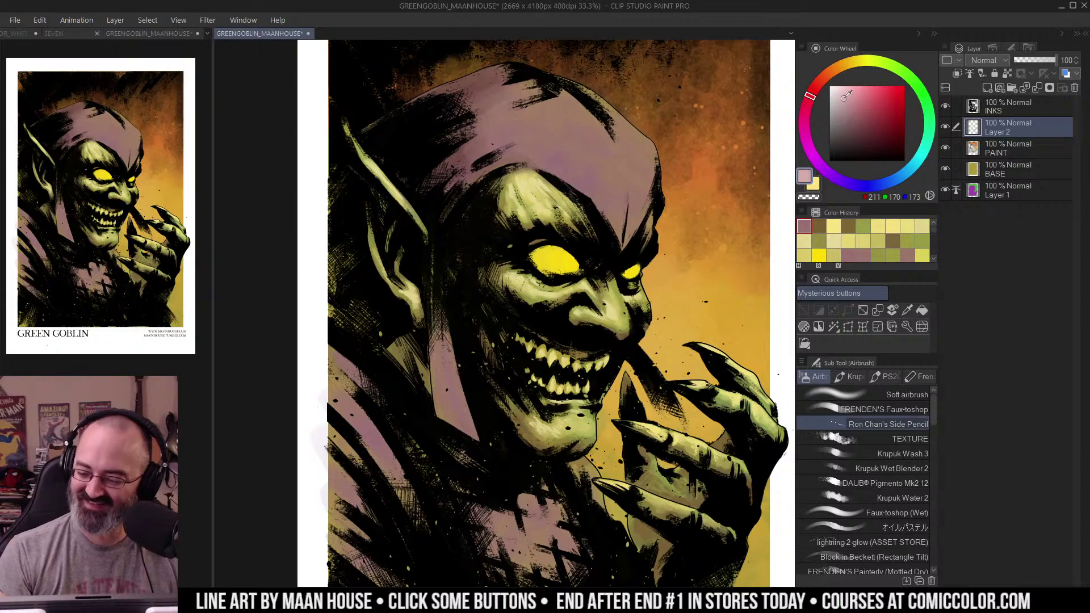
left_click_drag(491, 149, 567, 134)
key("ctrl+z")
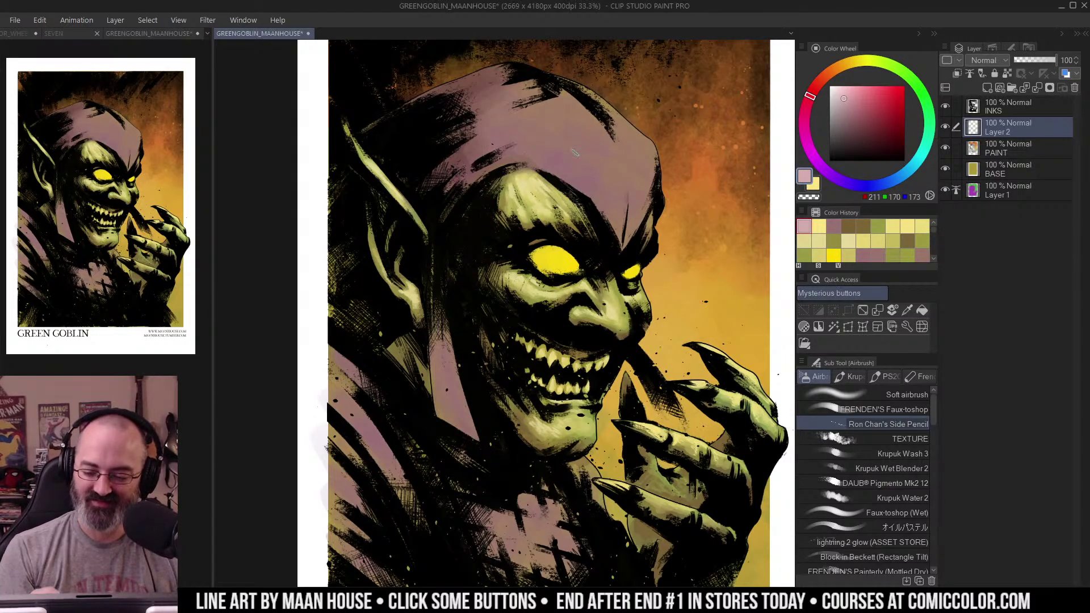
Step: Sample the hood's mauve, desaturate it to RGB 152, 128, 134 and try a pencil stroke across the hood above the brow
left_click(600, 187, "alt")
left_click(561, 153, "alt")
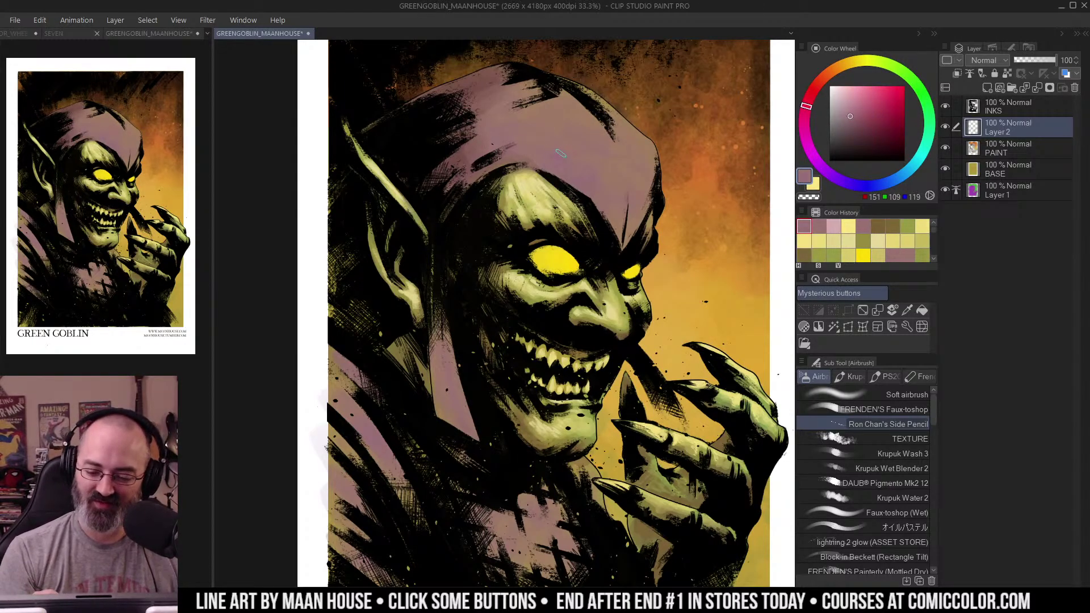
left_click(841, 116)
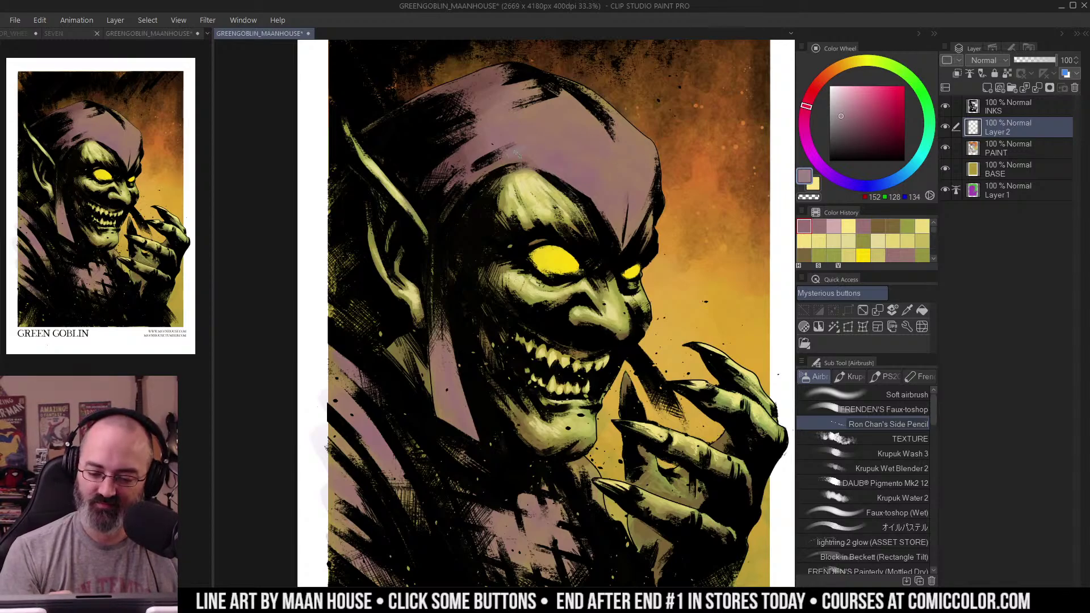
left_click_drag(502, 155, 570, 160)
Step: Test a dusty pink (RGB 179, 146, 144) pencil stroke on the hood, undo it, and switch to the Krupuk Wash 3 brush
left_click(570, 164, "alt")
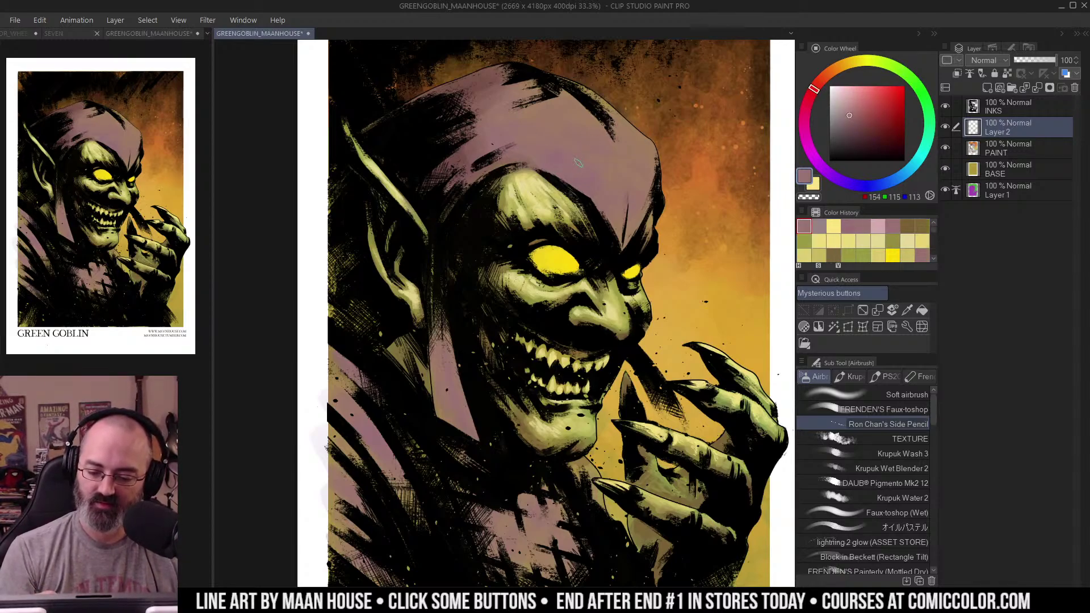
left_click(844, 107)
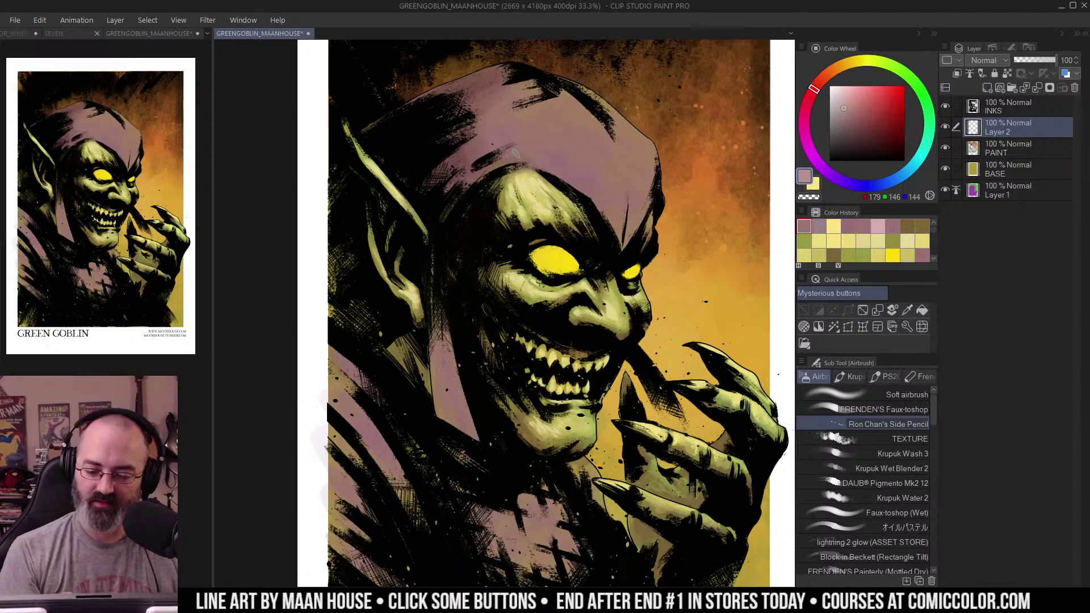
mouse_move(516, 152)
left_mouse_down()
mouse_move(555, 156)
mouse_move(576, 173)
left_mouse_up()
key("ctrl+z")
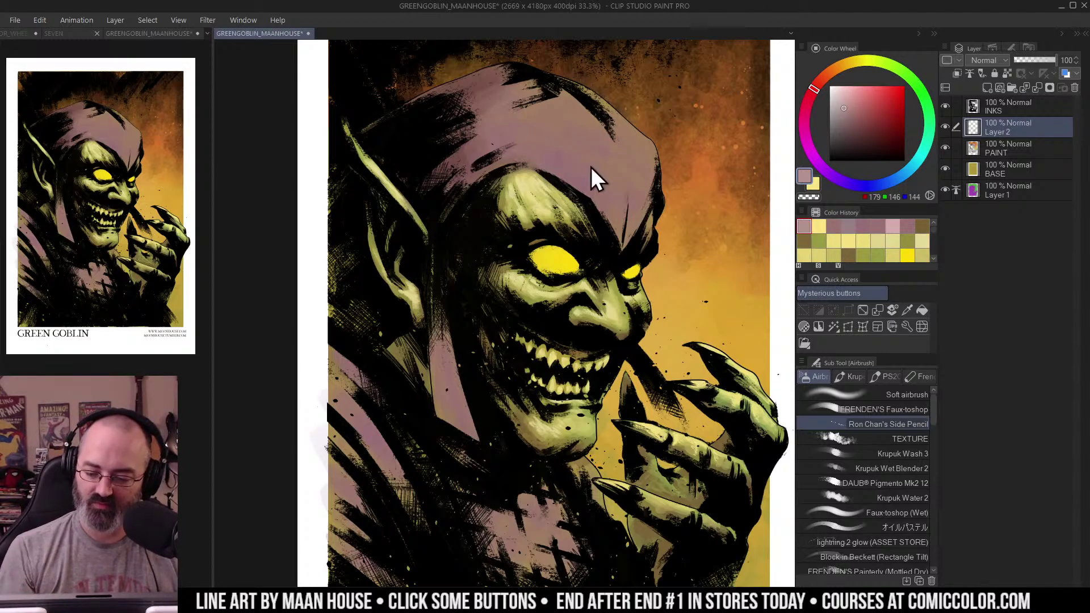
left_click(911, 452)
left_click_drag(645, 166, 634, 139)
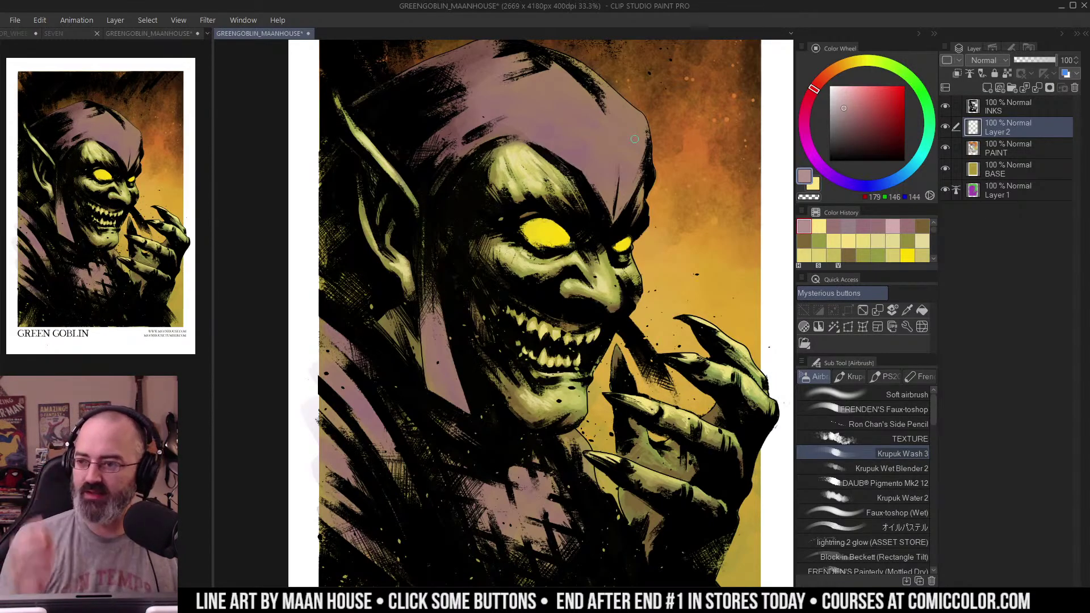
Step: Enlarge the Krupuk Wash 3 brush and glaze the top of the hood with a sampled muted brown (RGB 163, 126, 109)
left_click_drag(531, 124, 527, 145)
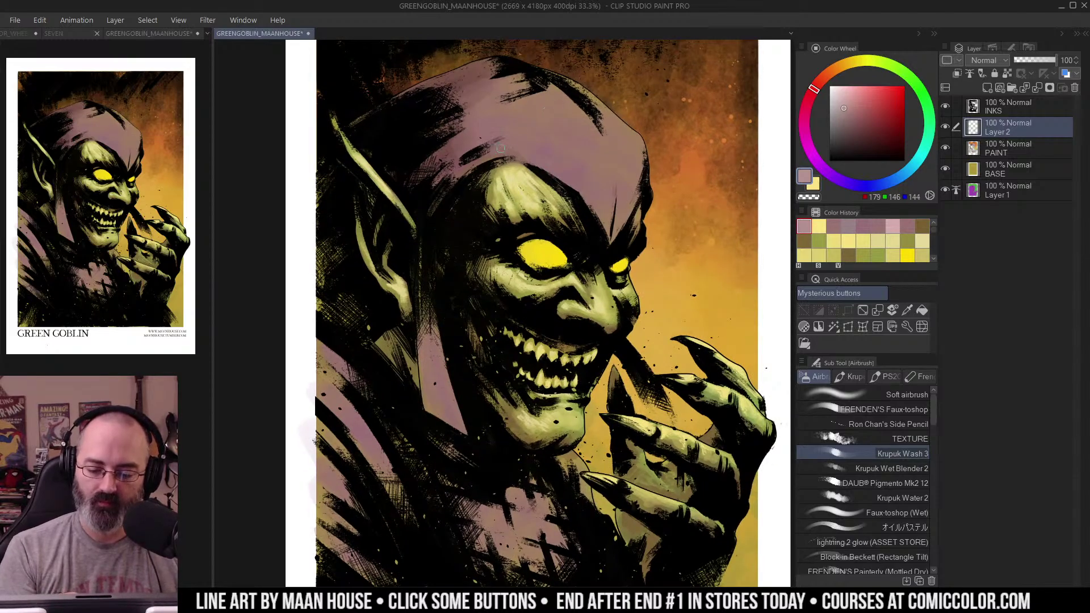
key("]")
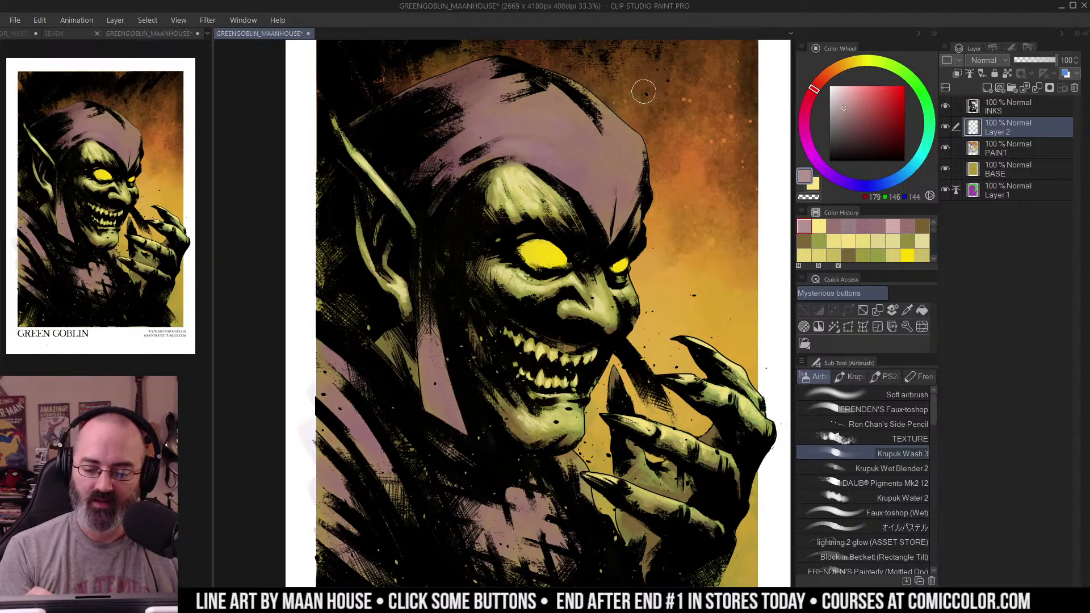
left_click(547, 116, "alt")
left_click_drag(486, 116, 502, 114)
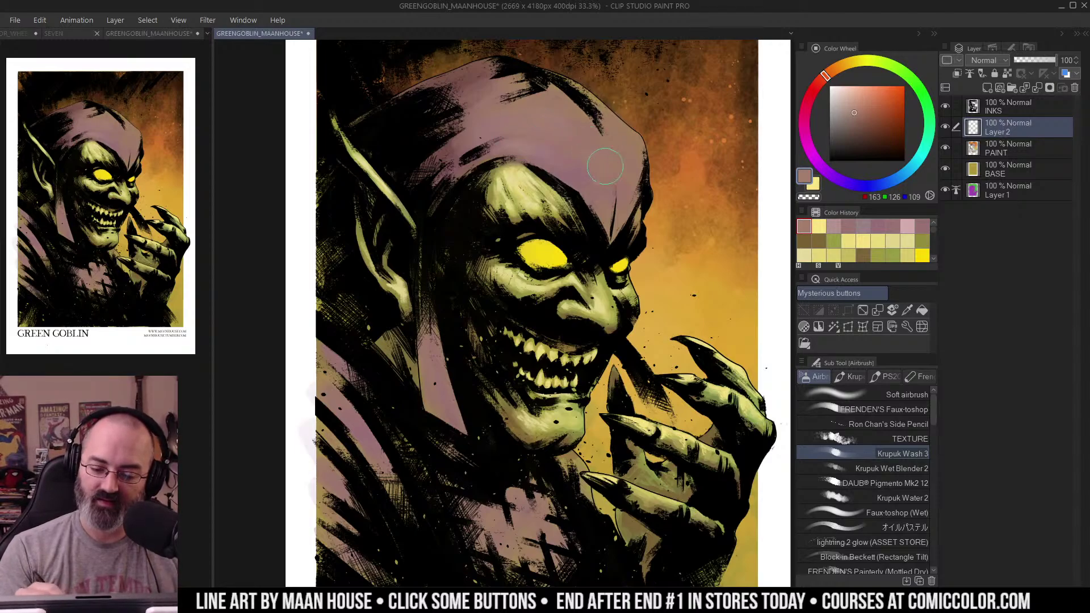
Step: Compare the hood coloring close up and in the full-page view, and sample the hood's mauve (RGB 158, 119, 125)
key("slash")
scroll(600, 146, "down", 3)
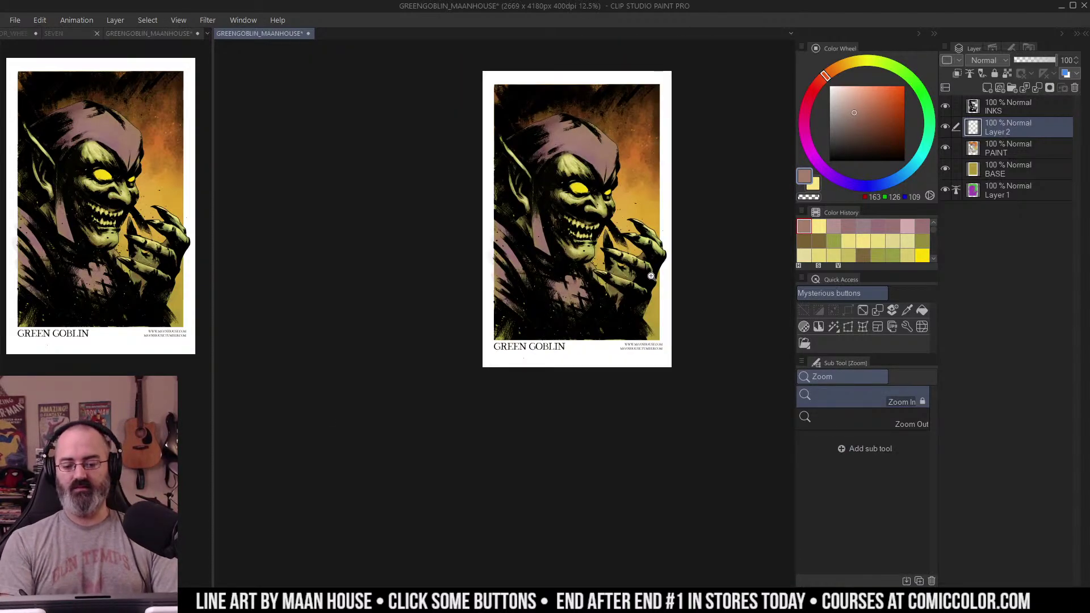
scroll(571, 152, "up", 3)
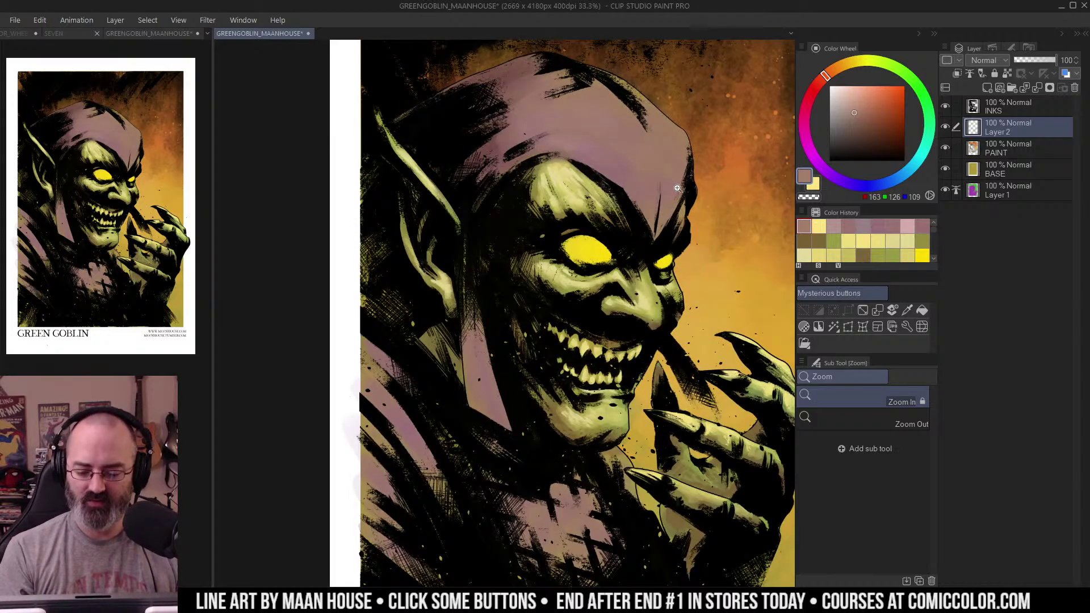
scroll(673, 191, "down", 3)
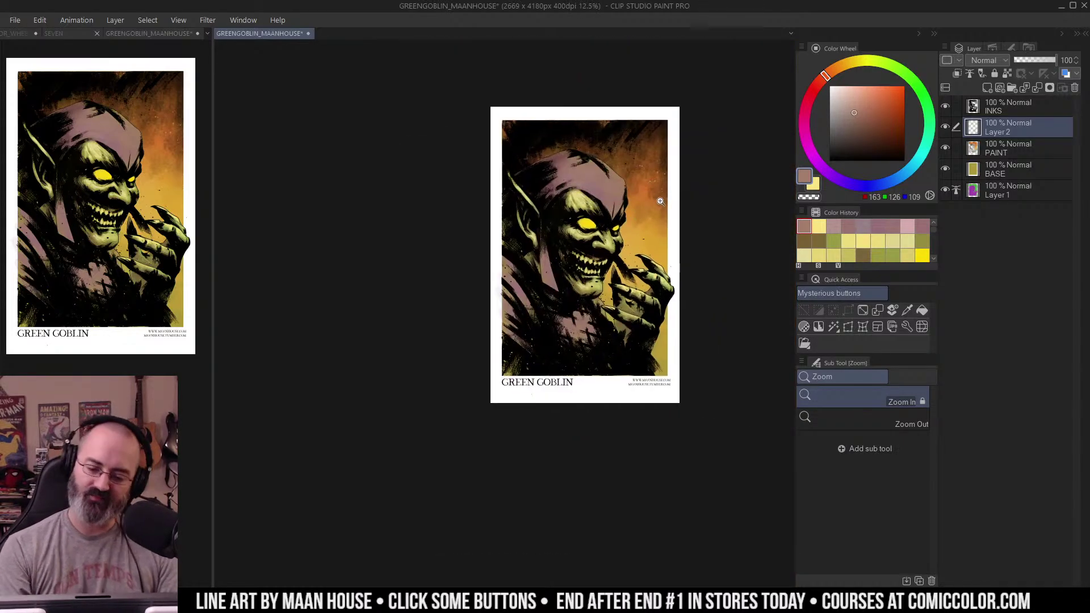
scroll(601, 235, "up", 3)
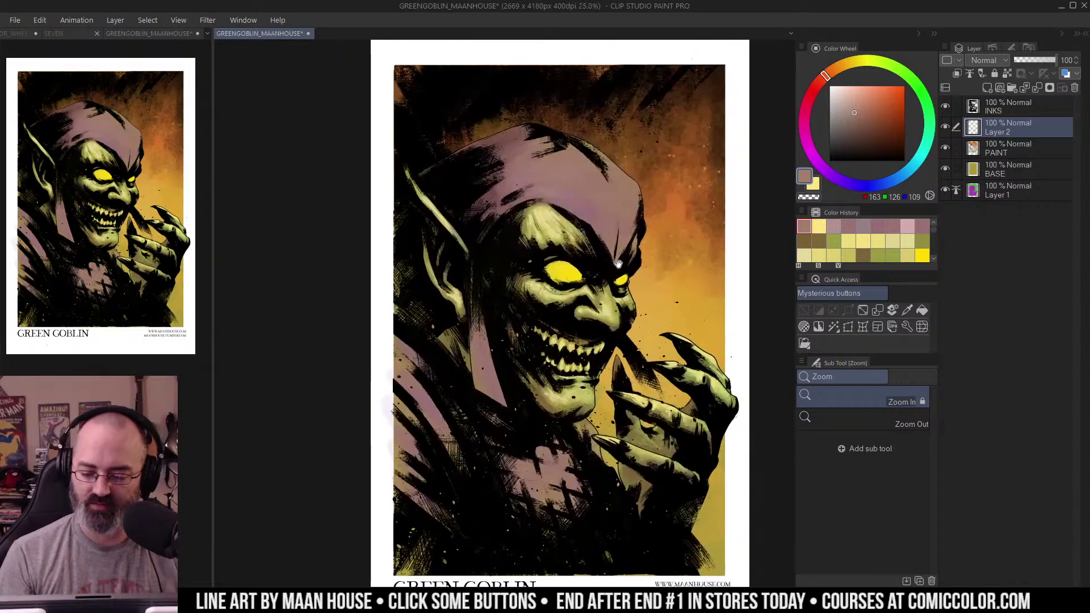
key("m")
left_click(554, 182, "alt")
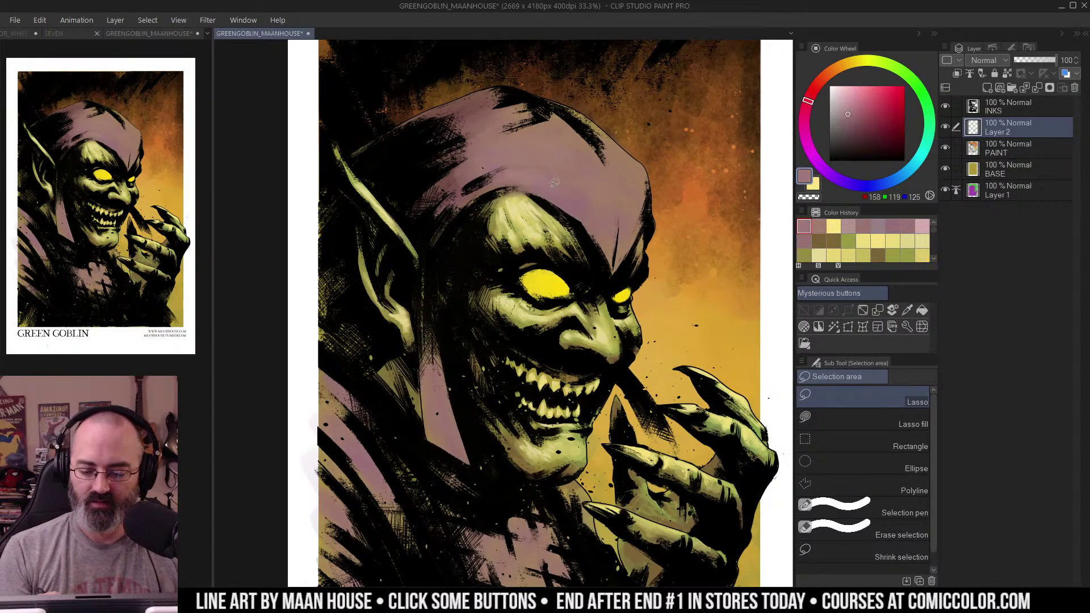
key("b")
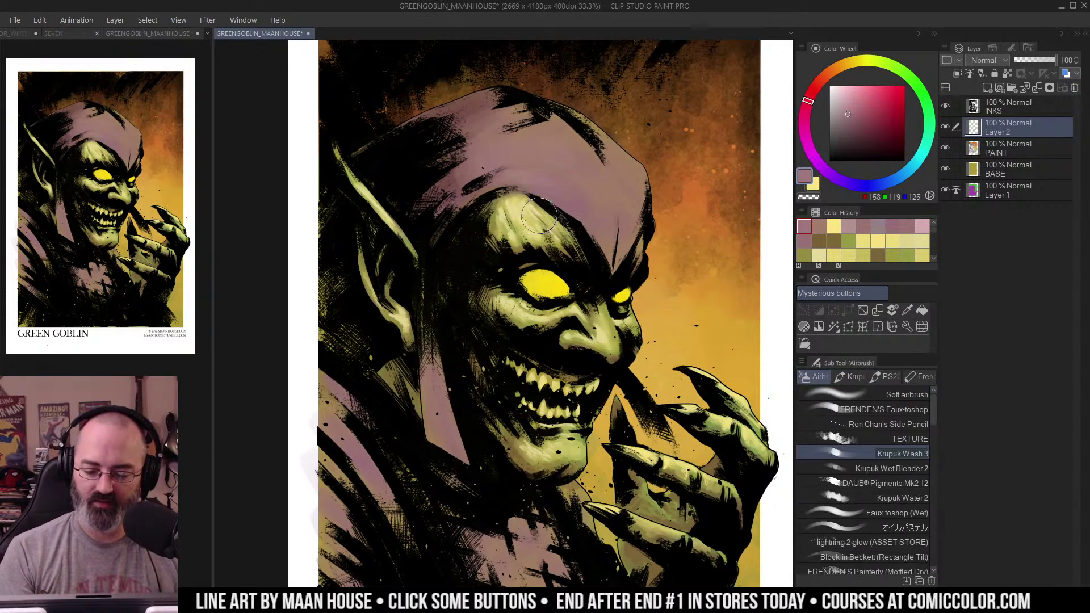
Step: Sample the forehead's yellow (RGB 212, 197, 107) and glaze it over the hood above the brow, undoing the first two strokes
left_click(535, 218, "alt")
left_click_drag(520, 170, 573, 169)
key("ctrl+z")
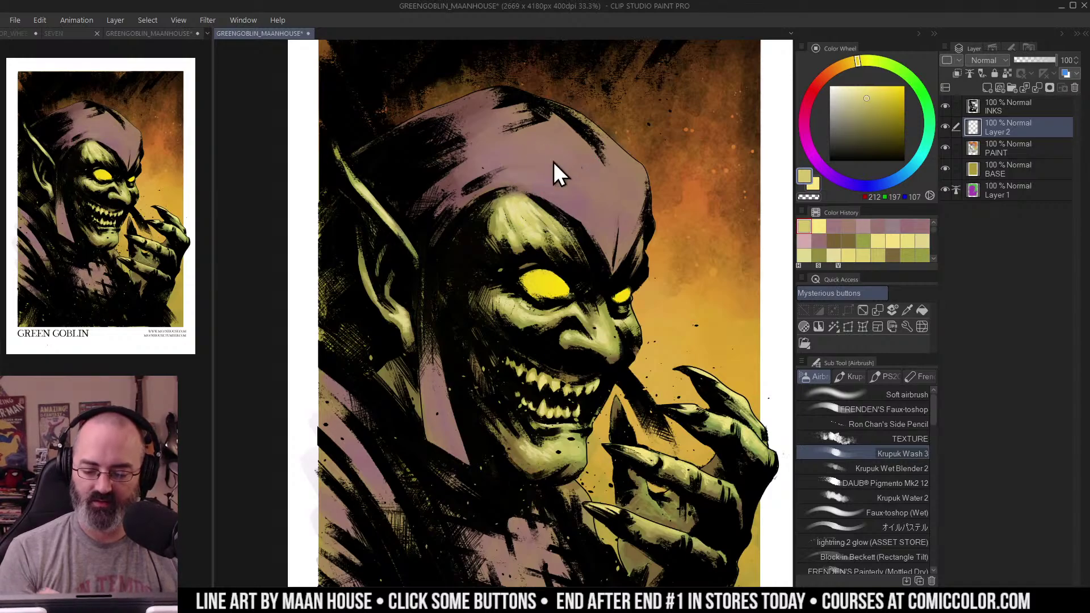
mouse_move(503, 173)
left_mouse_down()
mouse_move(555, 178)
mouse_move(582, 197)
left_mouse_up()
key("ctrl+z")
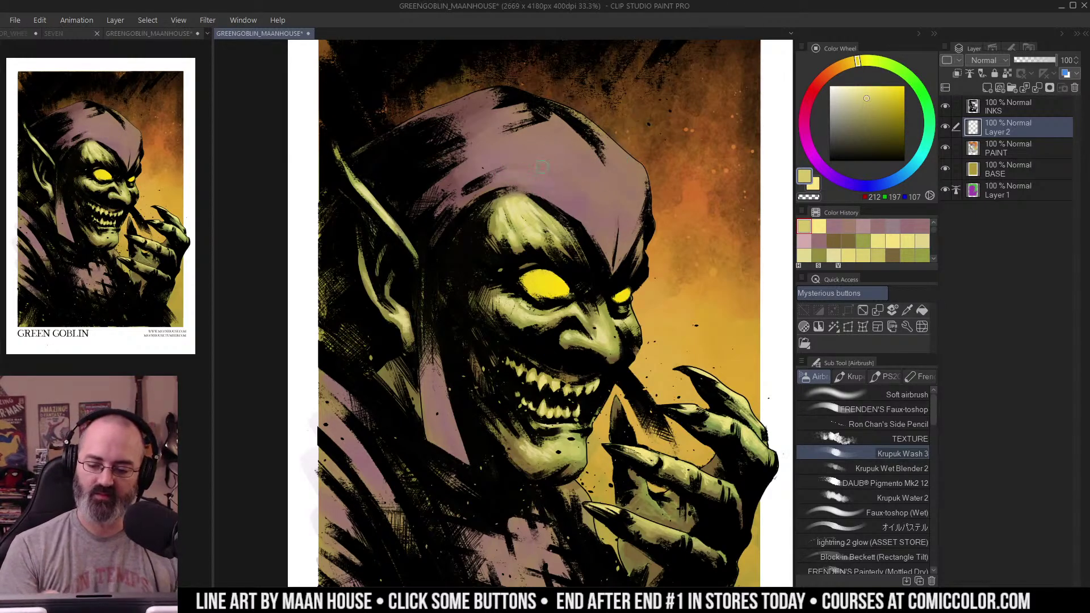
left_click_drag(502, 176, 575, 189)
mouse_move(513, 180)
left_mouse_down()
mouse_move(510, 160)
mouse_move(529, 139)
left_mouse_up()
Step: Glaze the front of the hood with the background's burnt orange (RGB 192, 124, 40), and sample the lighter orange (RGB 226, 166, 58)
key("ctrl+space")
left_click(622, 178, "alt")
left_click(623, 177, "alt")
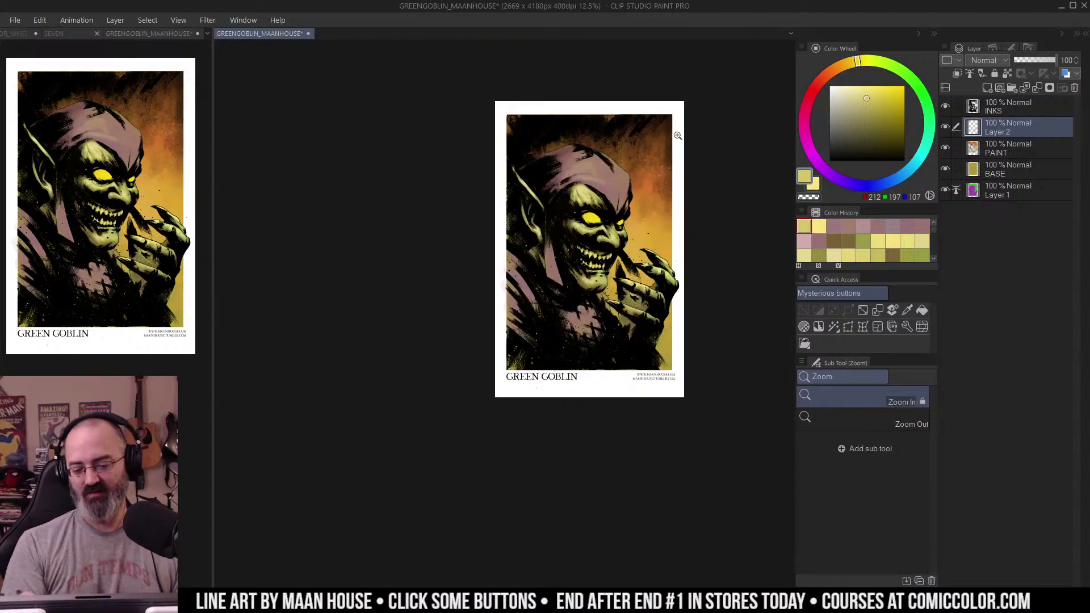
left_click(627, 186)
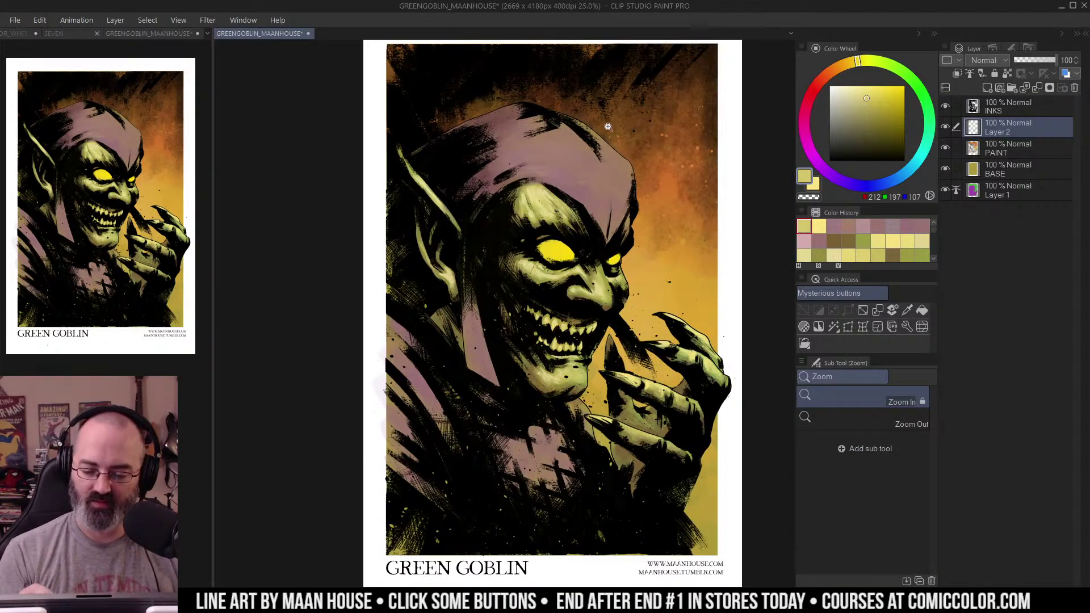
left_click(667, 217, "alt")
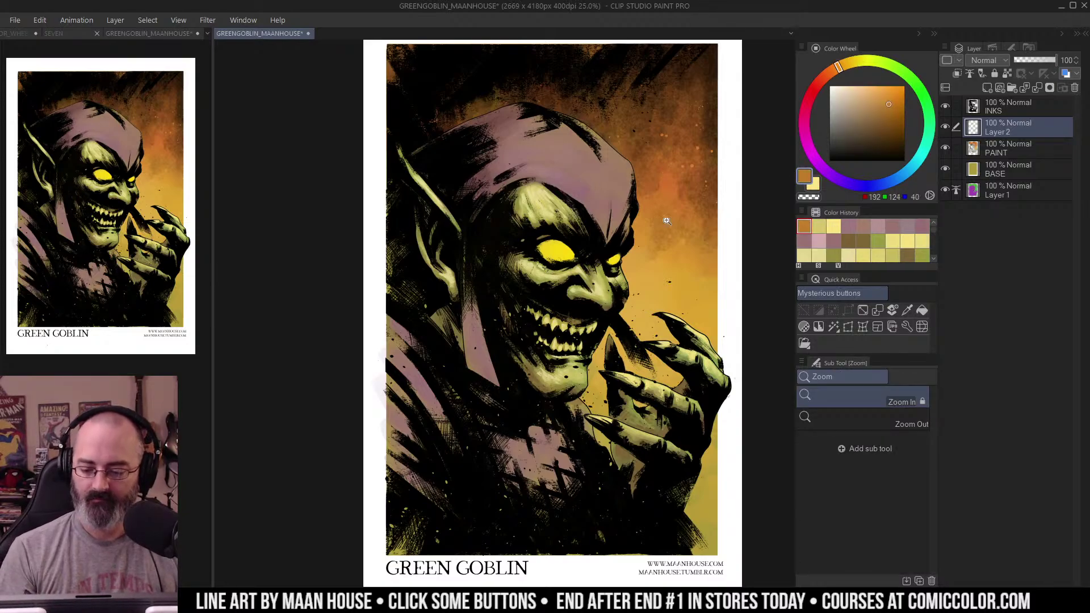
key("b")
mouse_move(545, 149)
left_mouse_down()
mouse_move(569, 178)
mouse_move(623, 165)
left_mouse_up()
left_click(684, 290, "alt")
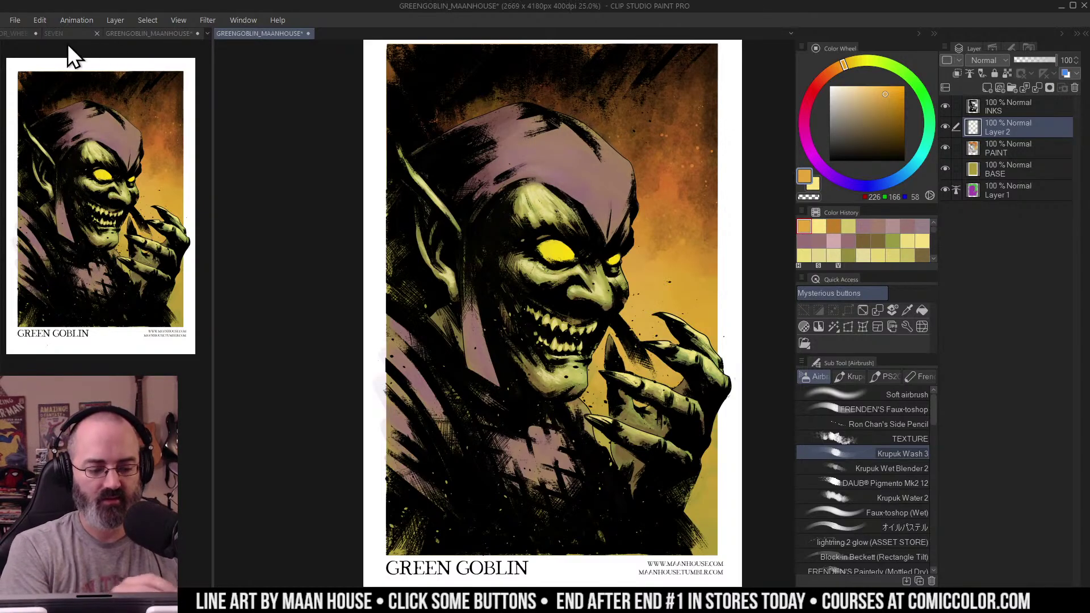
Step: Open the 0COLOR_WHEEL document beside the illustration and widen its view to show more of the wheel
left_click(30, 36)
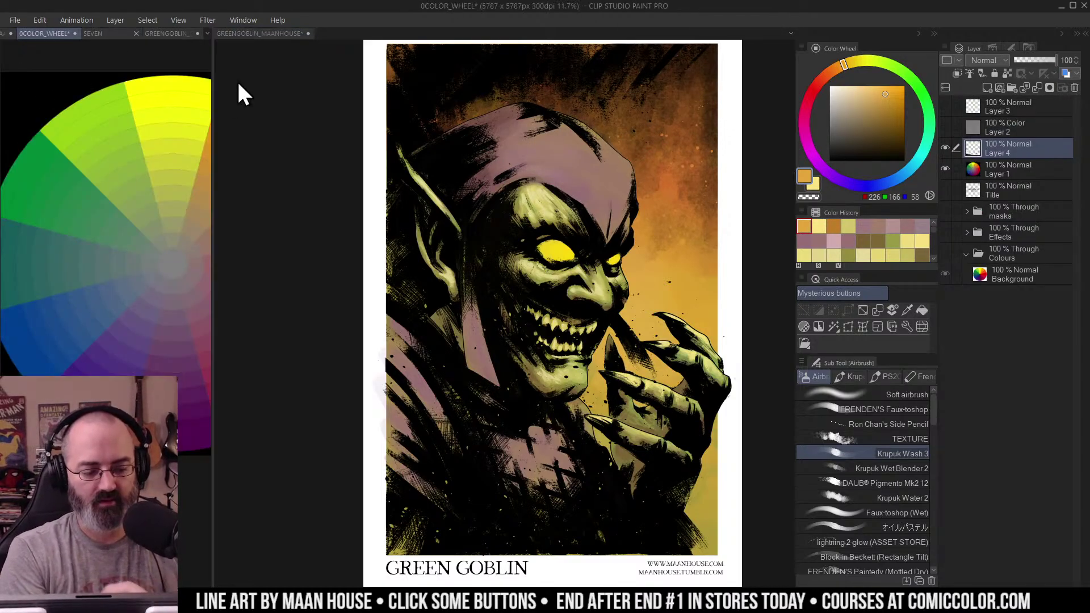
left_click_drag(212, 86, 387, 86)
key("m")
scroll(324, 153, "up", 2)
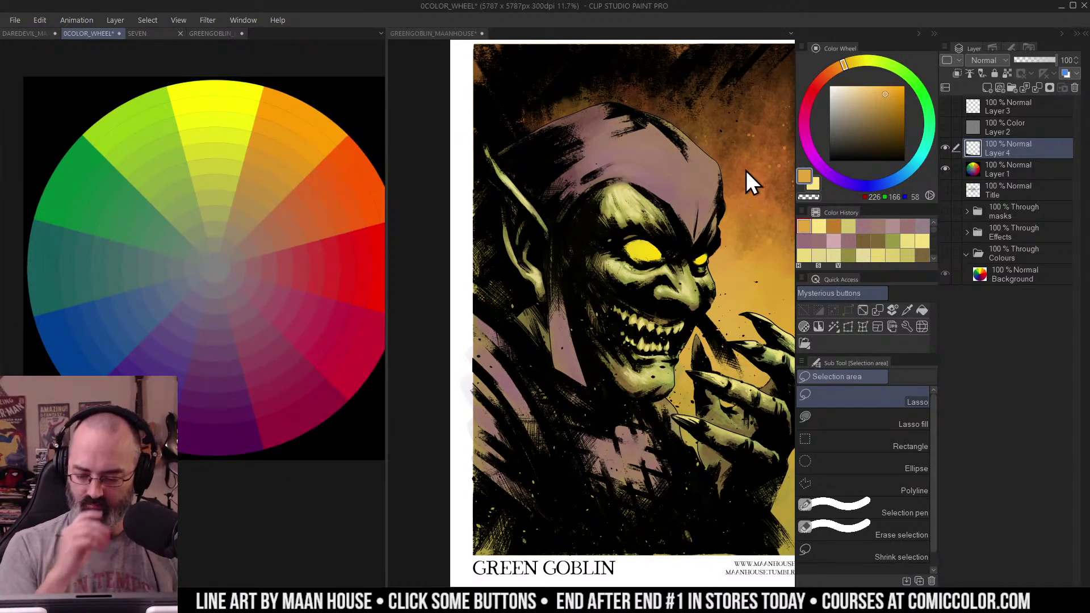
Step: Sample the hood's mauve (RGB 158, 121, 124) and mark its place in the wheel's red segment with a pale pink (RGB 246, 213, 216) dot
left_click(639, 152, "alt")
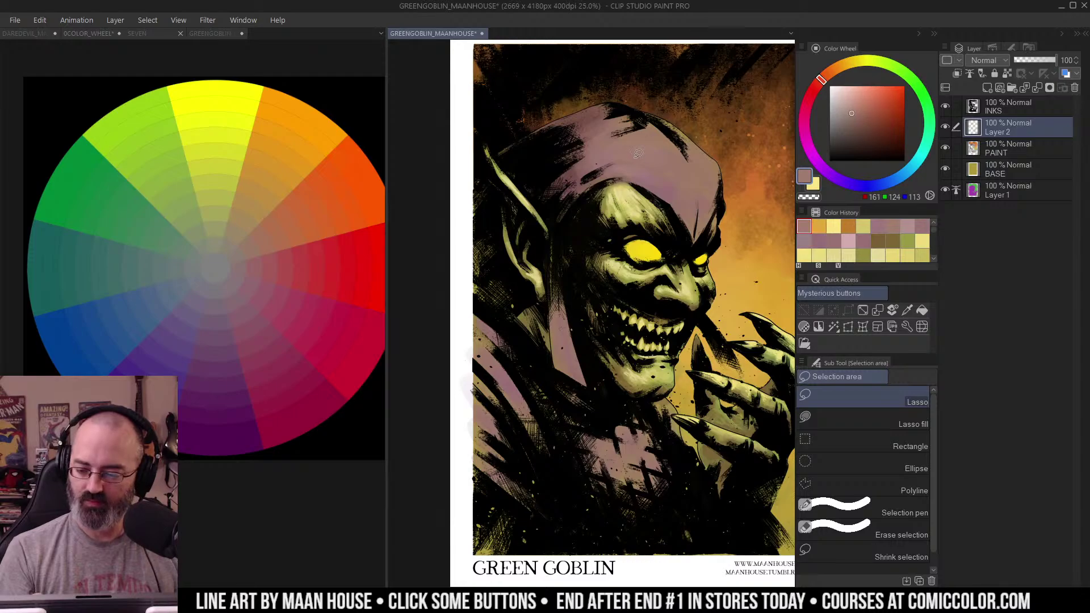
left_click(637, 157, "alt")
left_click(658, 147, "alt")
left_click(641, 174, "alt")
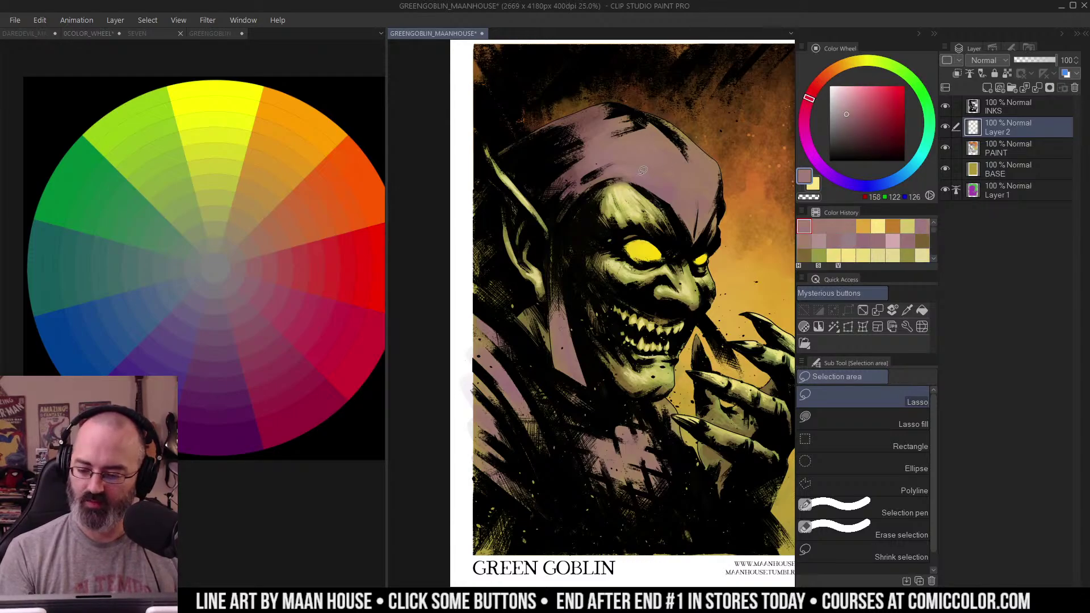
left_click(640, 175, "alt")
left_click(278, 257)
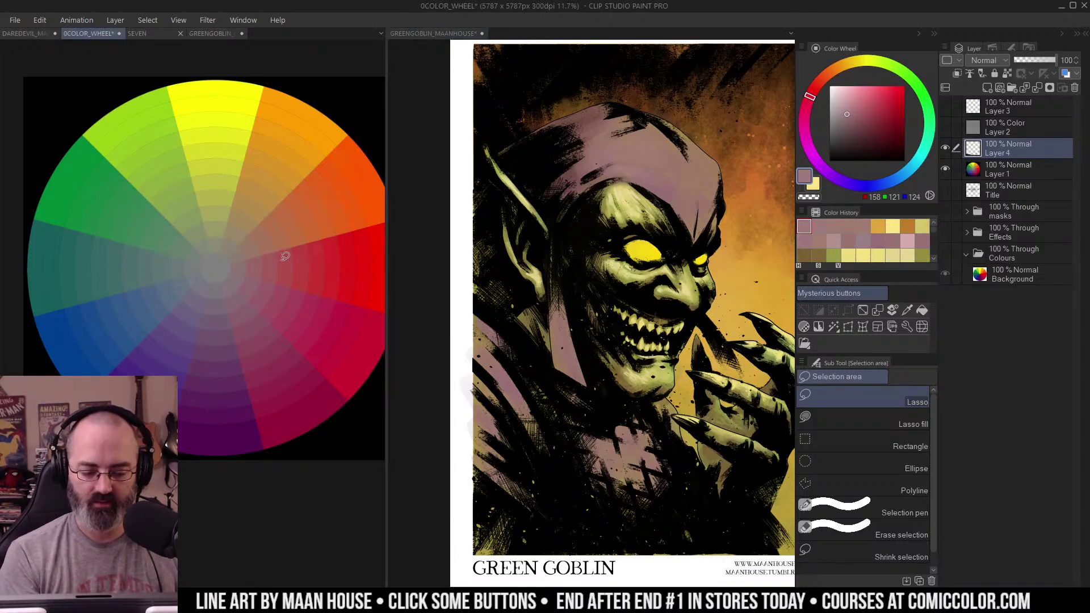
key("b")
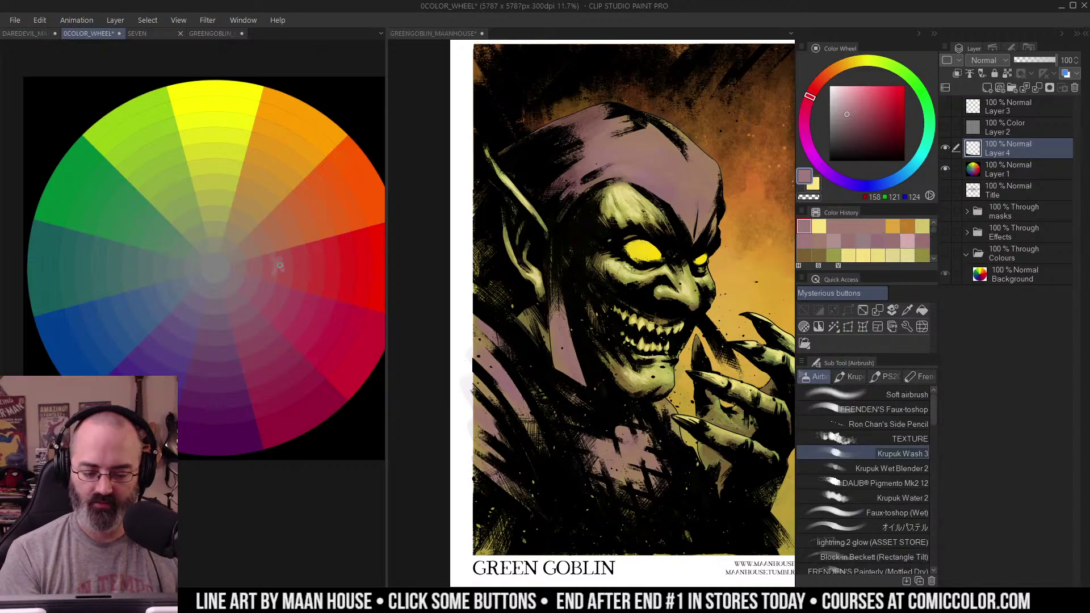
key("m")
left_click(279, 266, "alt")
key("b")
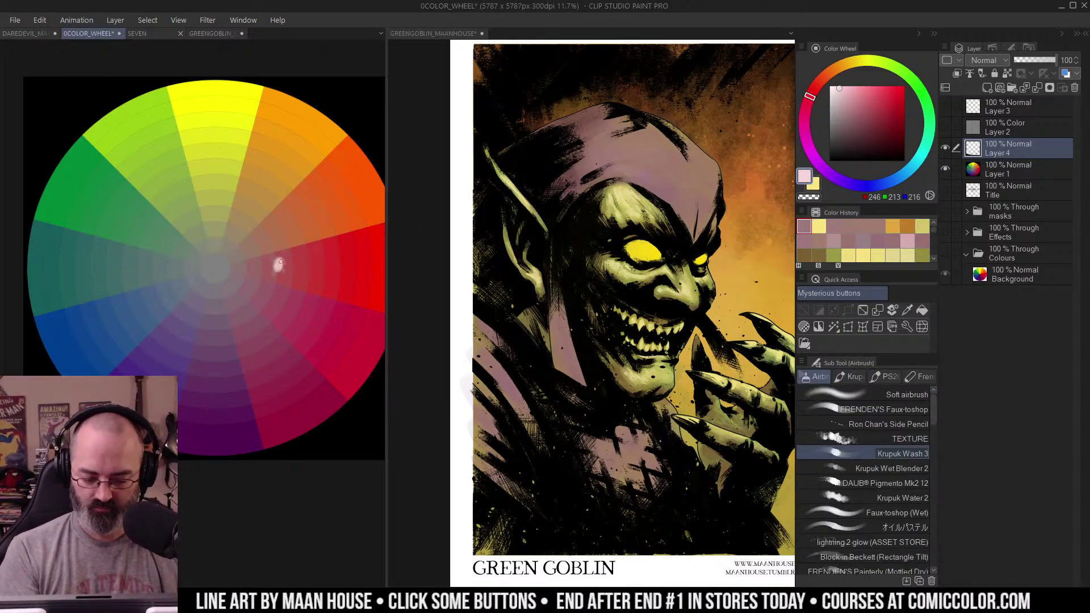
left_click(277, 266)
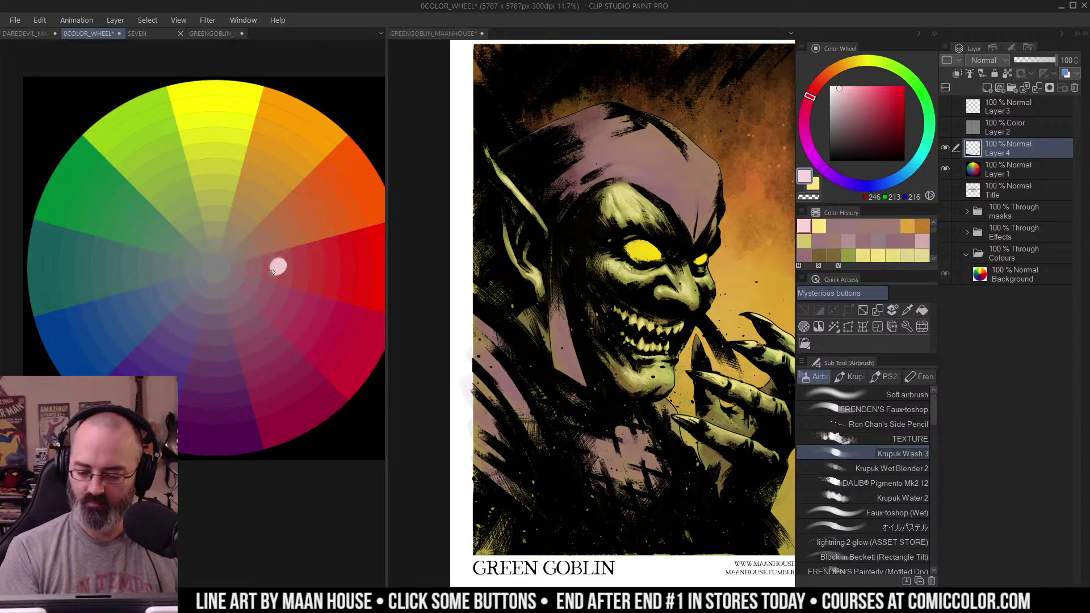
Step: Sample the face's green (RGB 178, 174, 84) and mark its place on the color wheel with a pale green (RGB 219, 217, 170) dot
left_click(702, 175)
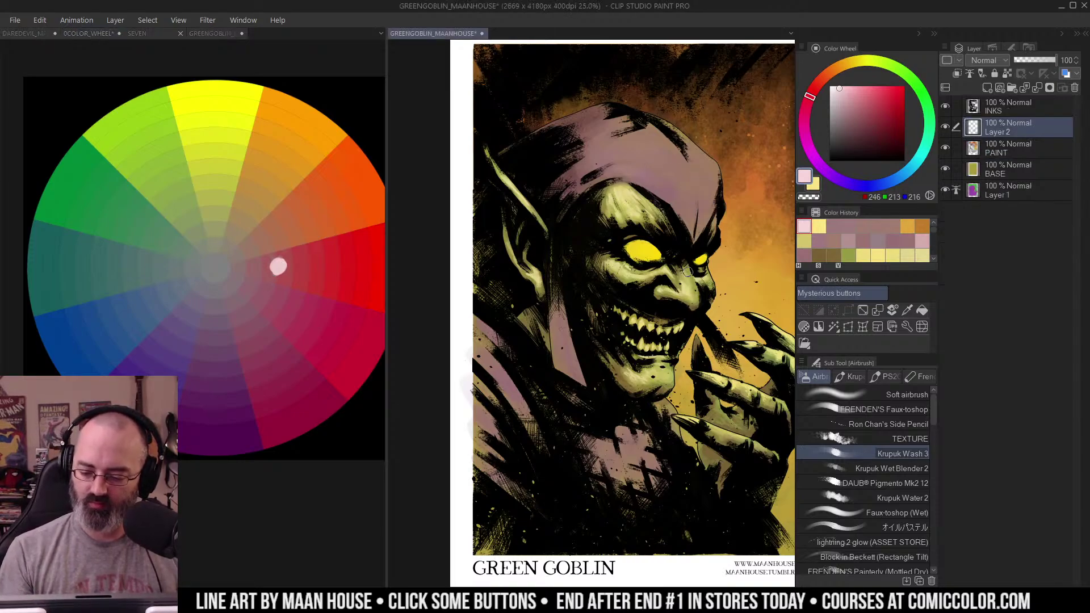
left_click(687, 272, "alt")
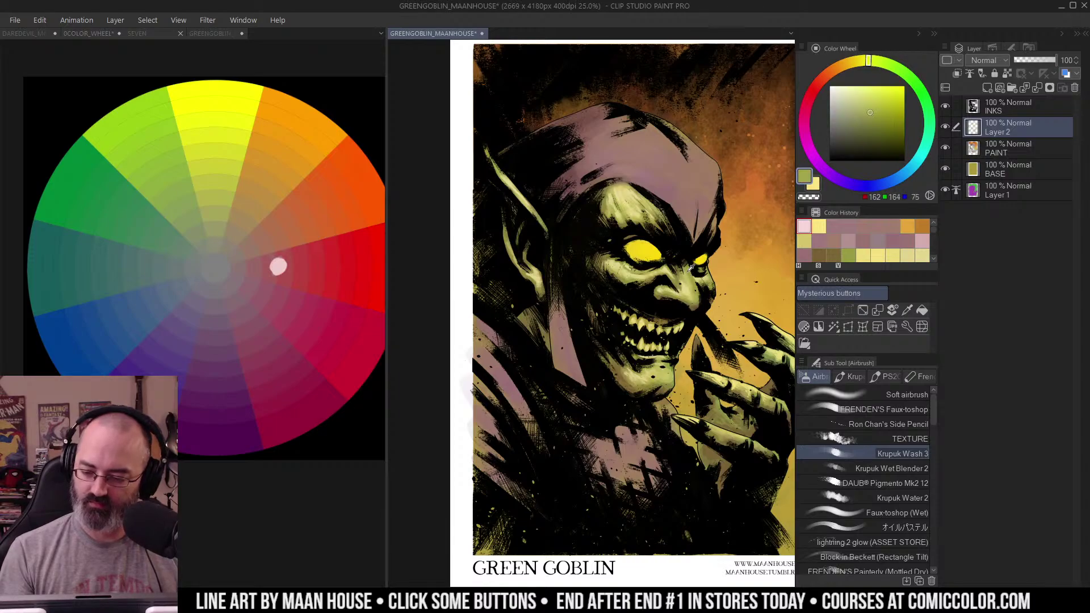
left_click(687, 271, "alt")
left_click(168, 175)
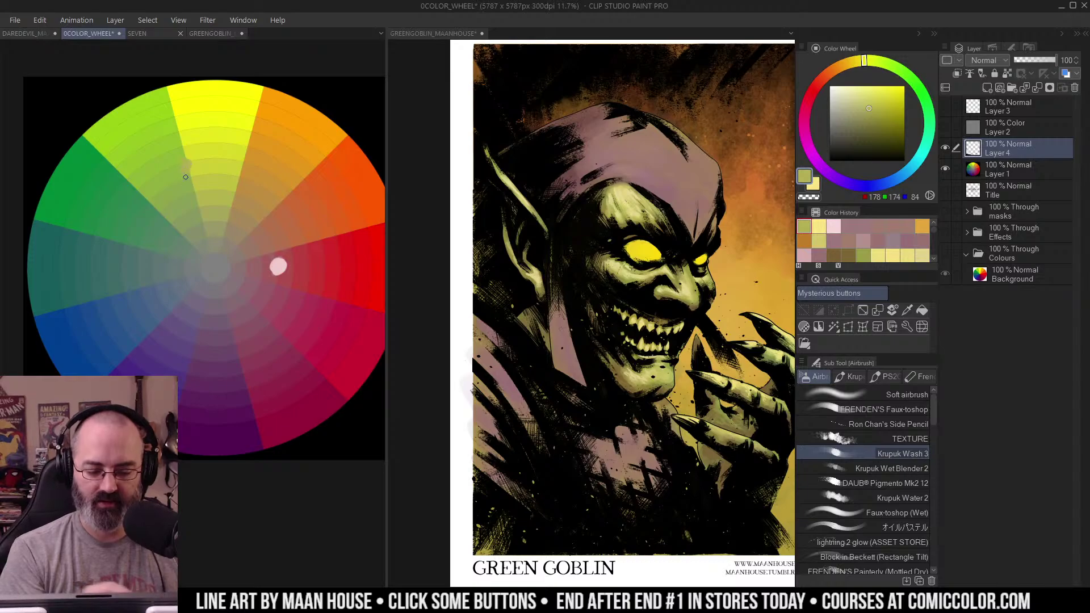
left_click(846, 94)
left_click_drag(187, 161, 190, 171)
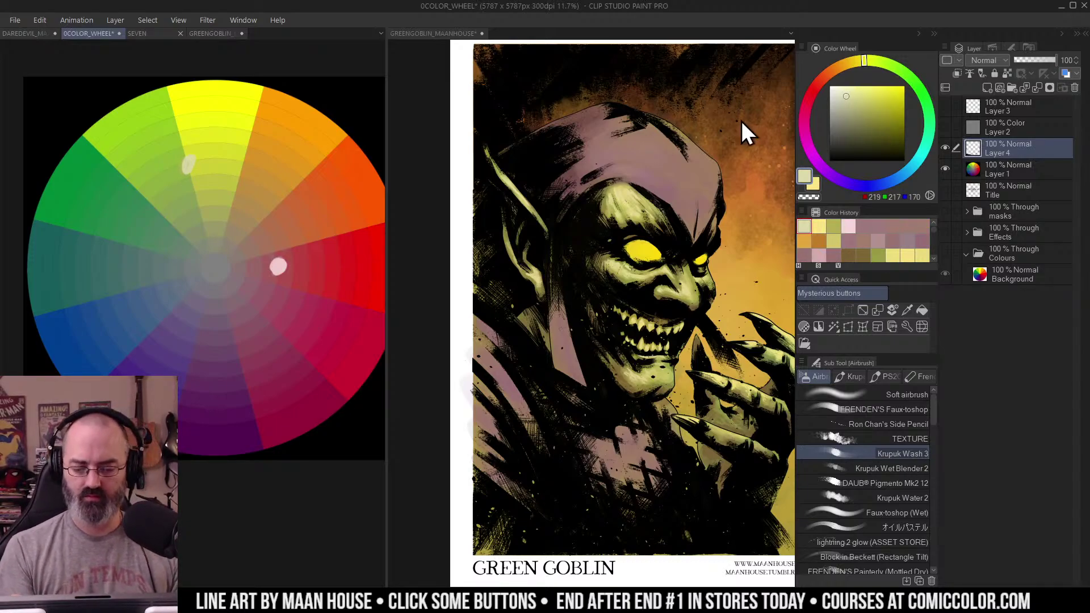
Step: Sample the face's highlight and draw a cream (RGB 255, 250, 225) arrow on the wheel from the green dot to the yellow-orange edge
left_click(683, 279)
left_click(685, 289, "alt")
left_click(685, 290, "alt")
left_click(231, 117)
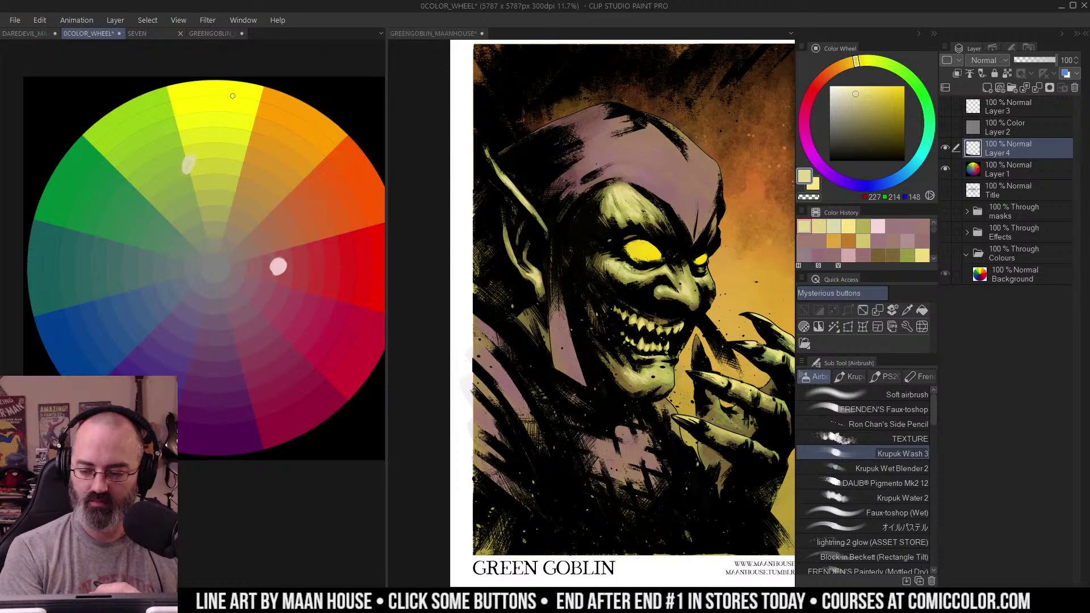
left_click(262, 103)
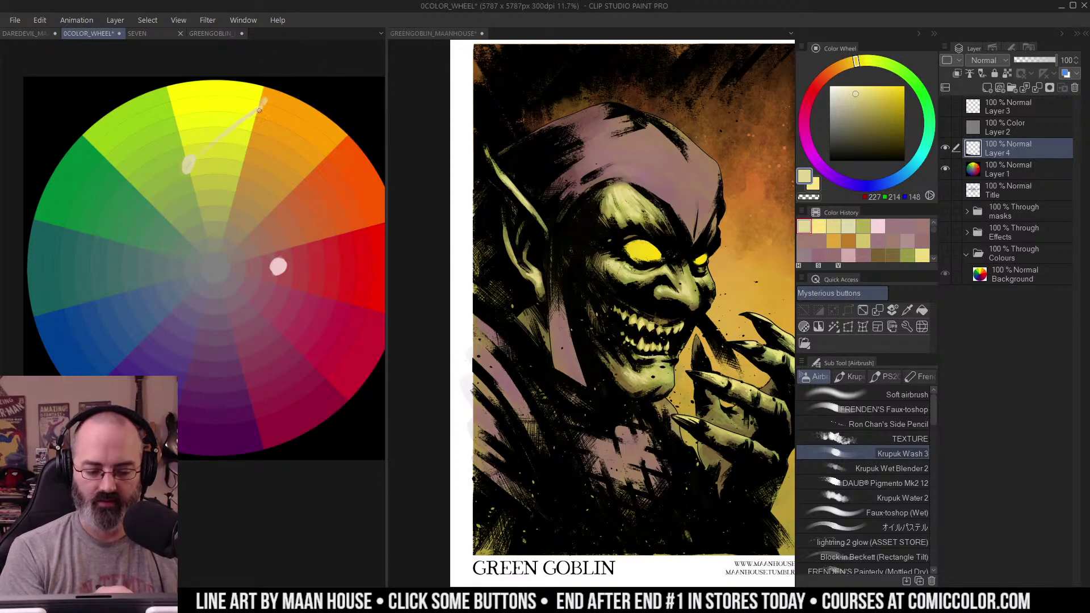
left_click(838, 85)
left_click_drag(190, 161, 257, 128)
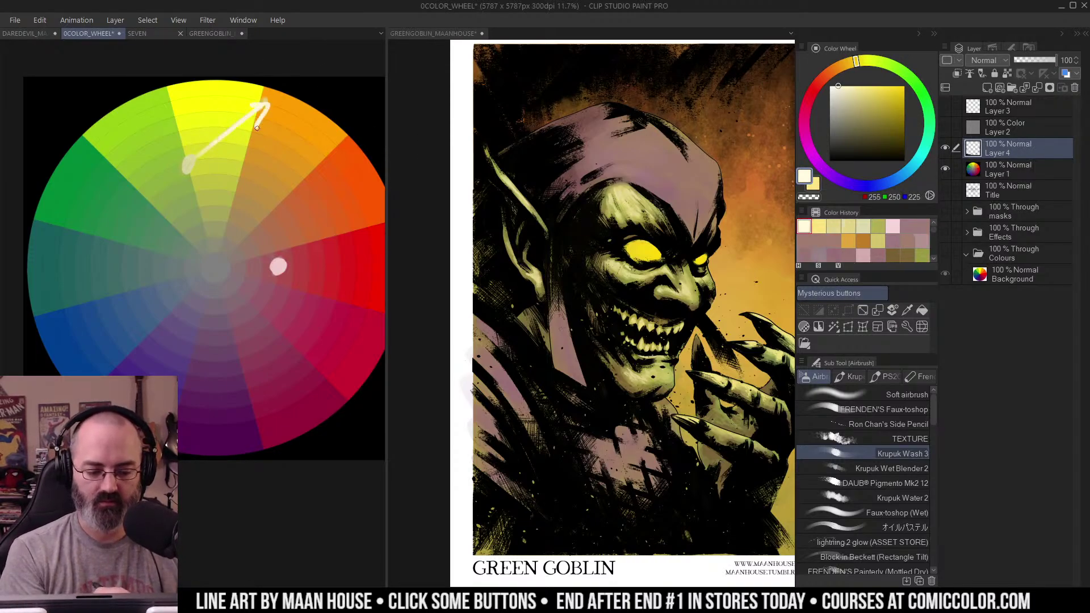
Step: Sample the hood's warm brown (RGB 162, 124, 111) and brush a line on the wheel from the pink dot toward yellow-orange
left_click(645, 147, "alt")
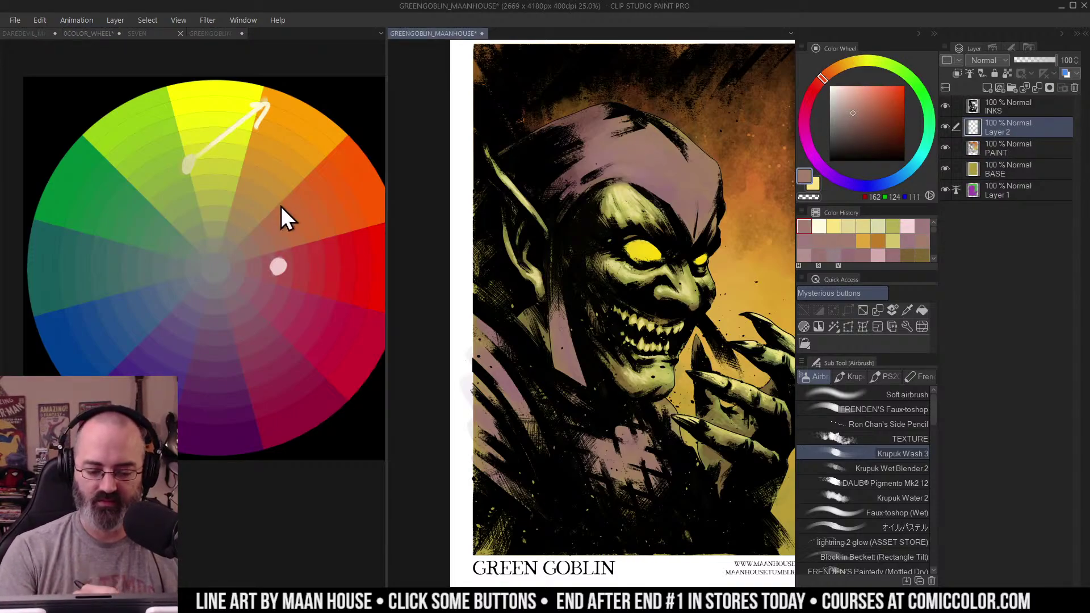
left_click(277, 249)
left_click_drag(270, 169, 268, 125)
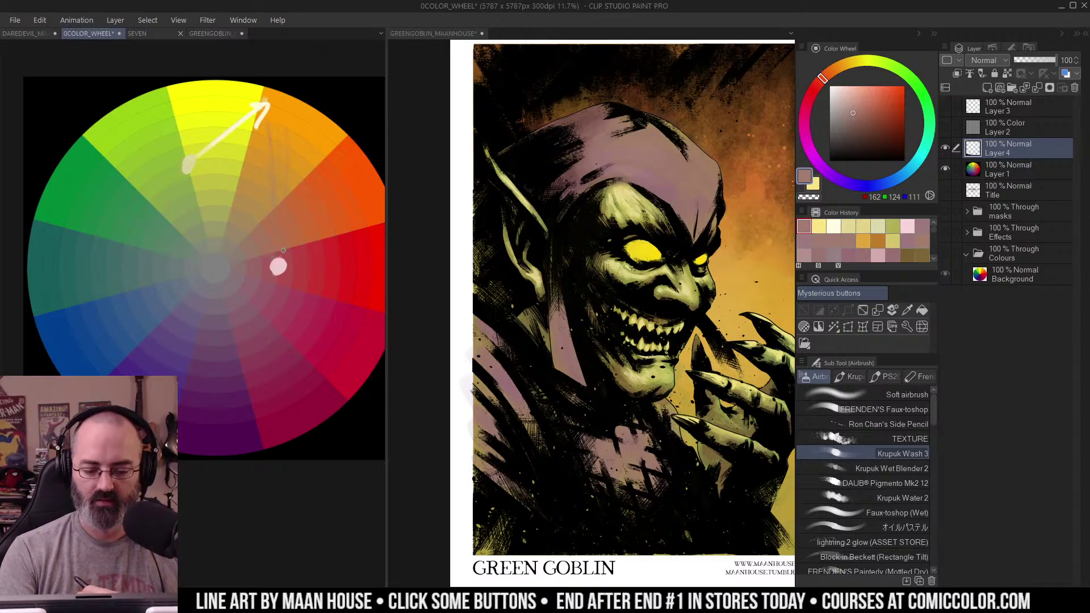
Step: Try a pale peach (RGB 204, 181, 160) wash stroke on the top of the hood, then undo it
left_click(583, 86)
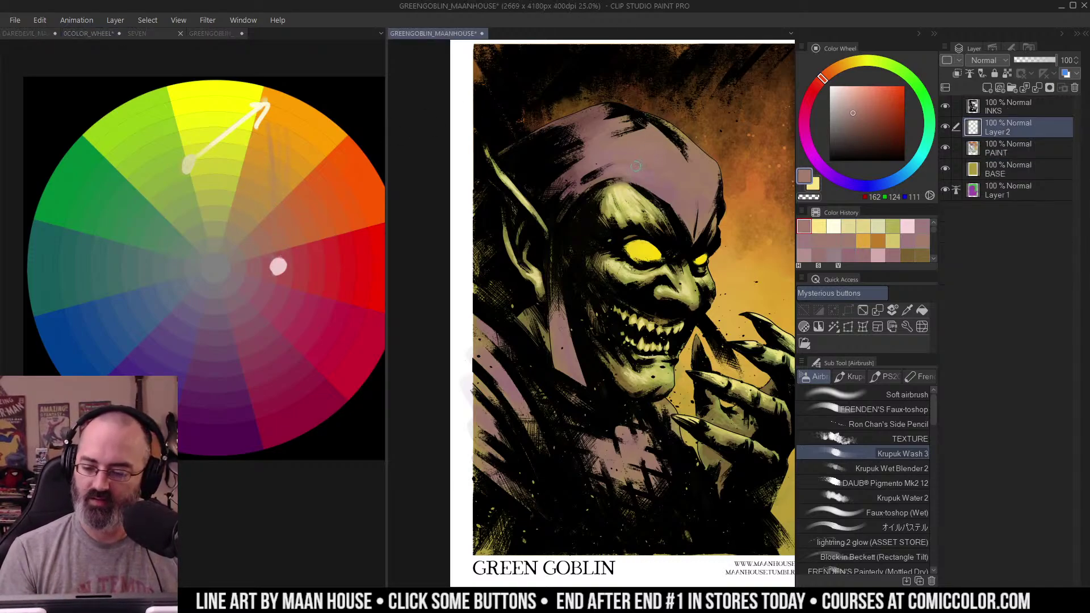
left_click(845, 100)
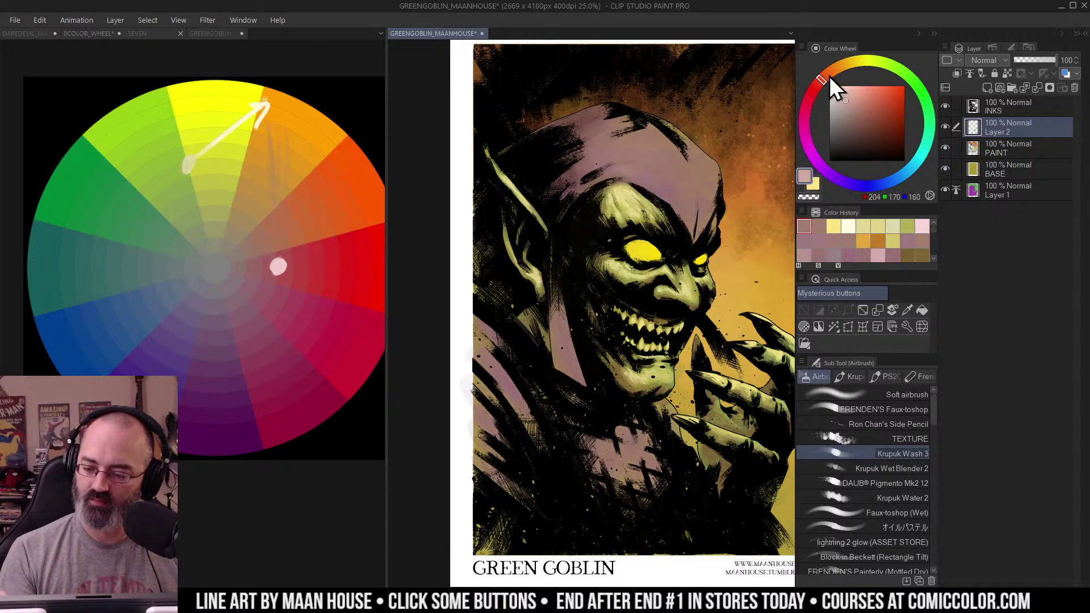
left_click(834, 69)
mouse_move(632, 141)
left_mouse_down()
mouse_move(591, 154)
mouse_move(659, 152)
left_mouse_up()
key("ctrl+z")
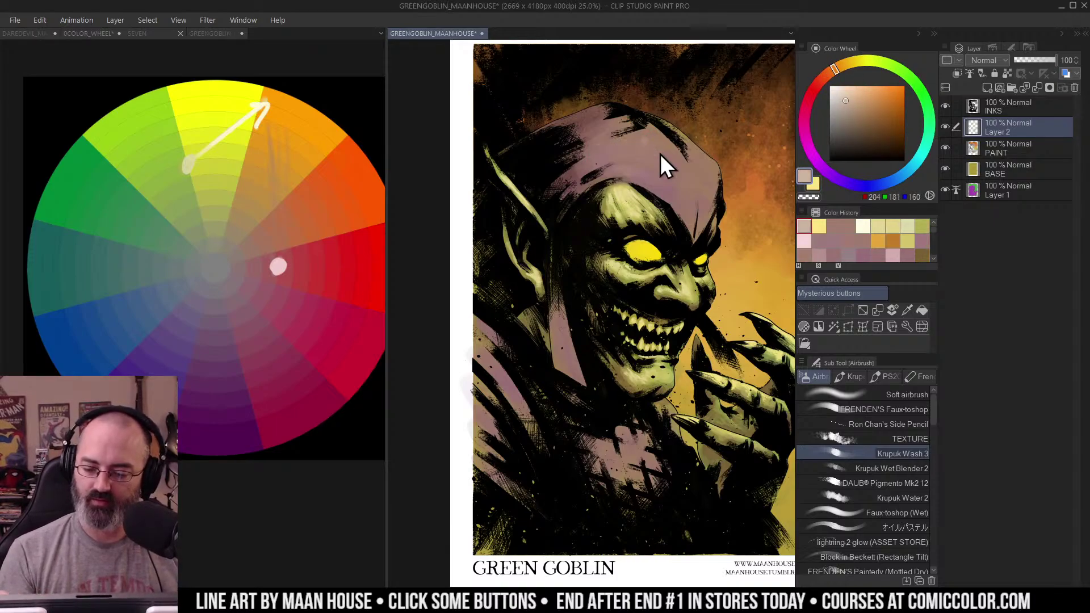
Step: Undo the brown brush line, the cream arrow and the pale green dot on the color wheel
left_click(325, 195)
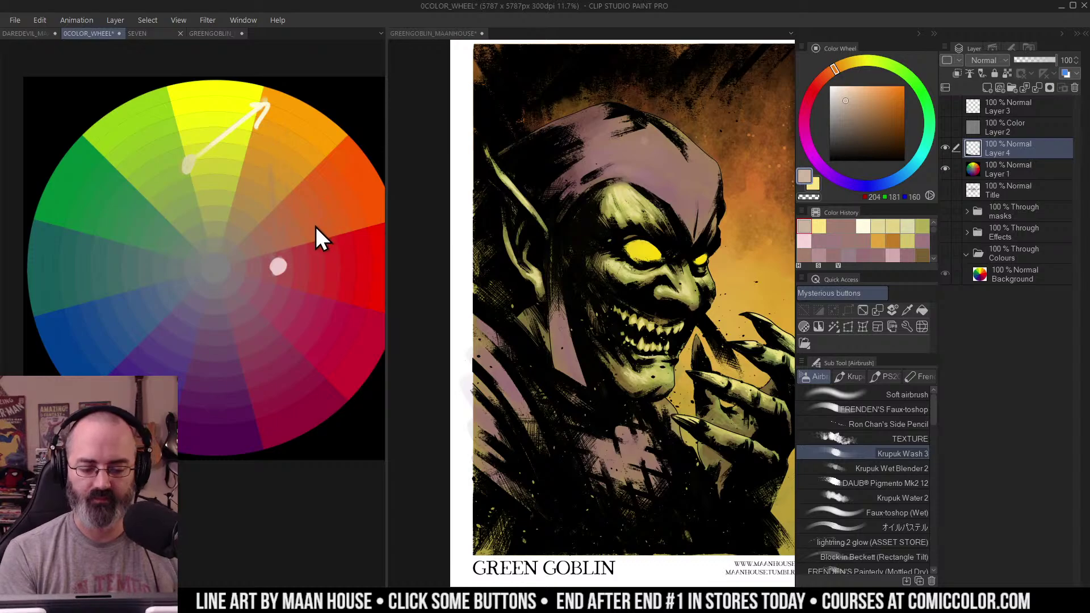
key("ctrl+z")
key("ctrl+z")
key("ctrl+z")
key("ctrl+z")
Step: Show the Green Goblin illustration in the reference pane and narrow that pane to give the working view more room
left_click(211, 33)
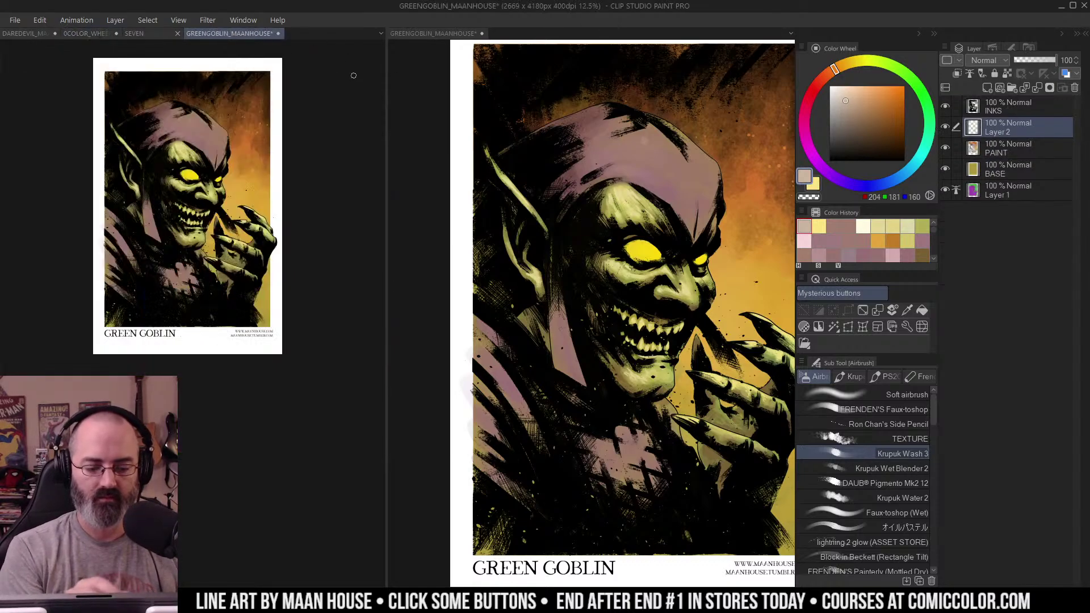
left_click(388, 69)
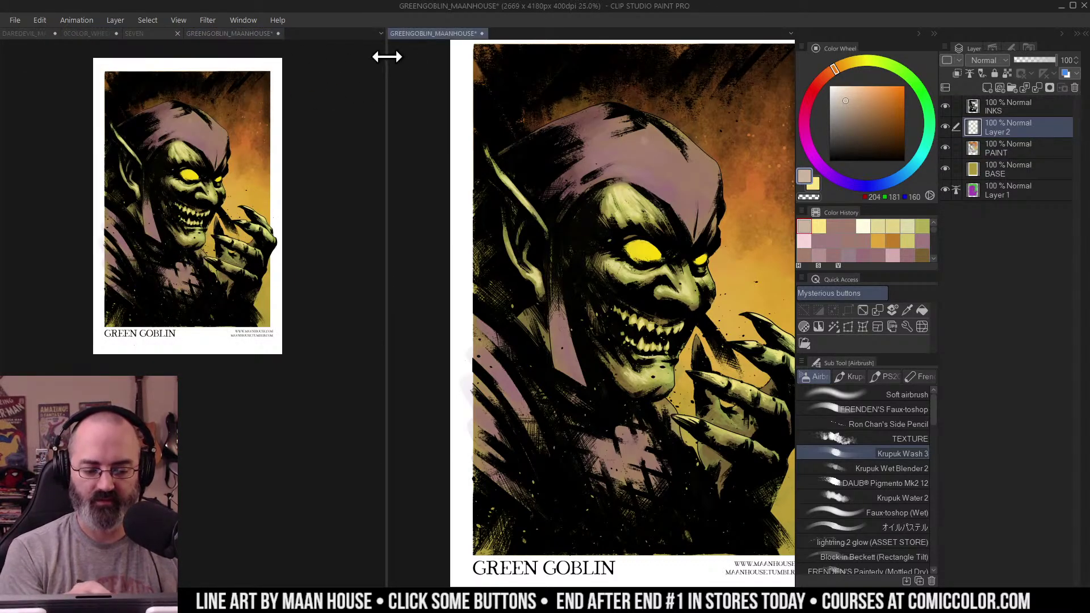
left_click_drag(387, 56, 235, 91)
key("m")
left_click(168, 131)
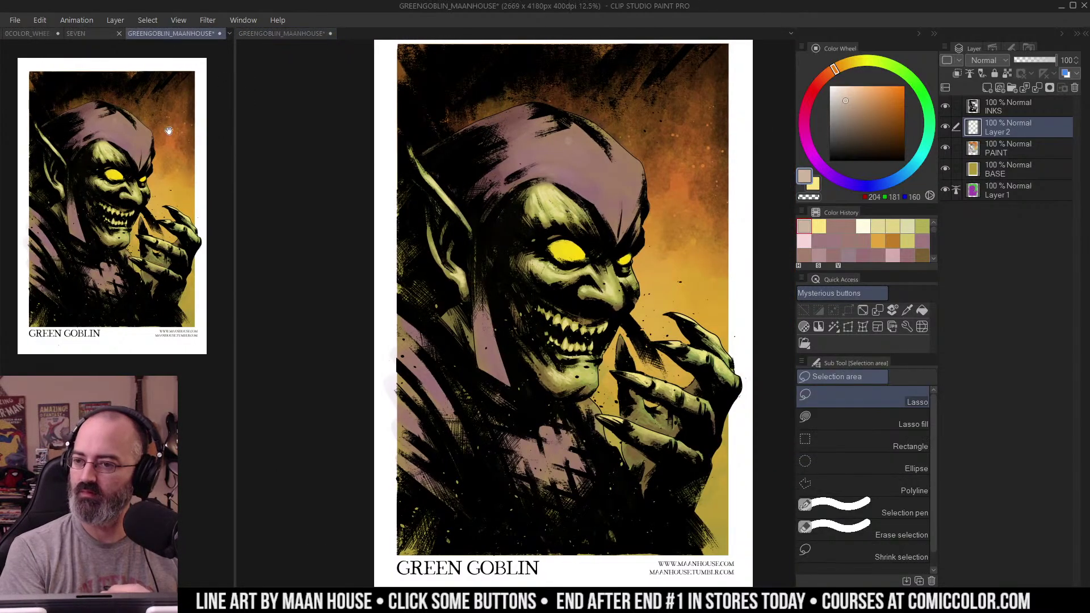
left_click_drag(172, 127, 180, 130)
left_click(573, 155)
Step: Brush a pale peach (RGB 204, 181, 160) highlight across the top of the hood with Krupuk Wash 3
key("z")
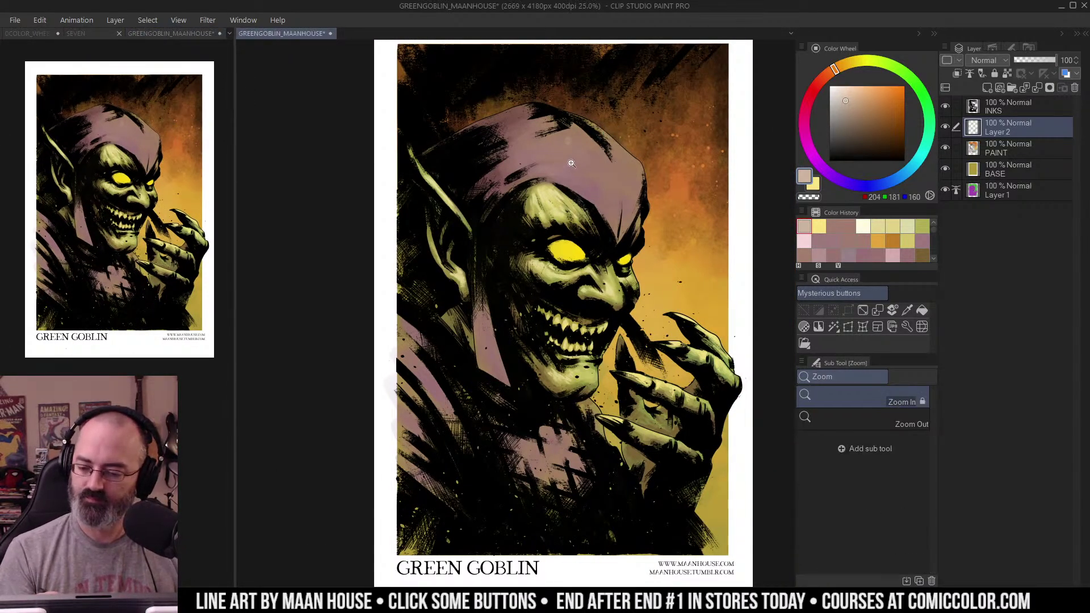
left_click(569, 164)
key("b")
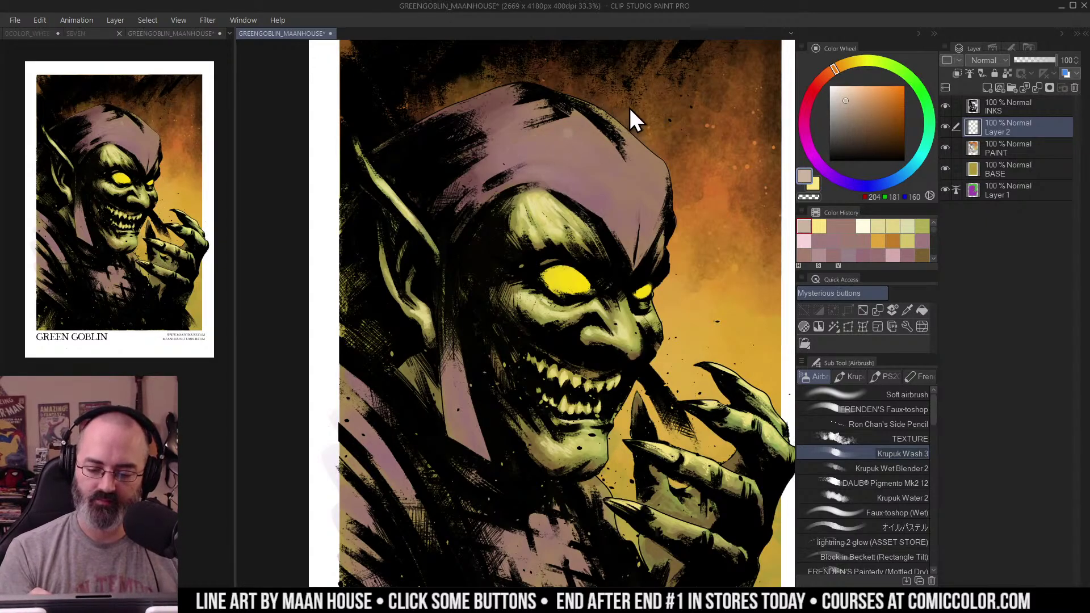
left_click_drag(606, 131, 603, 114)
key("m")
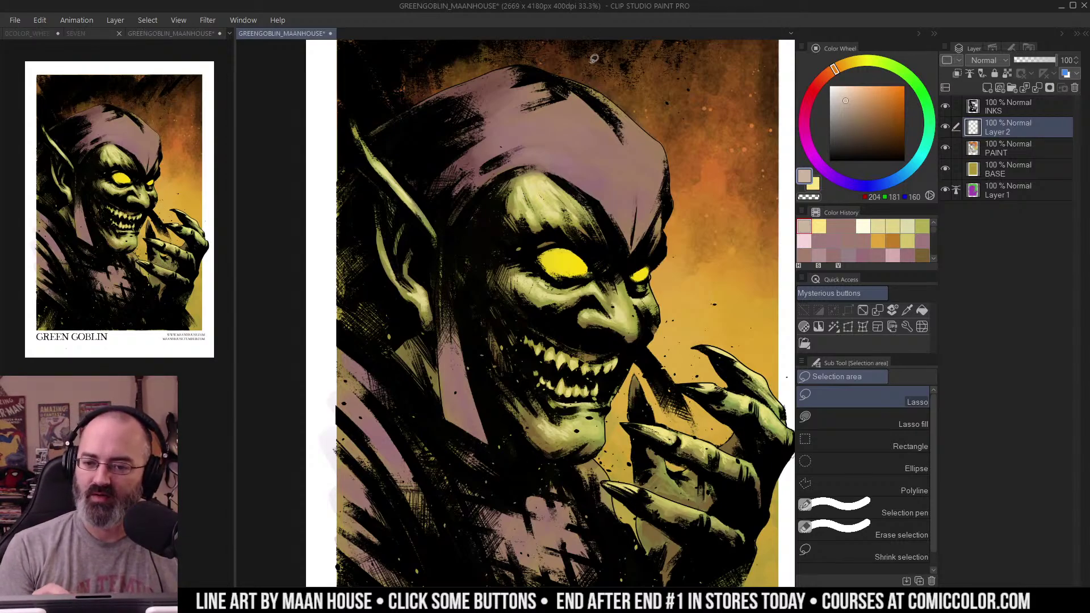
key("b")
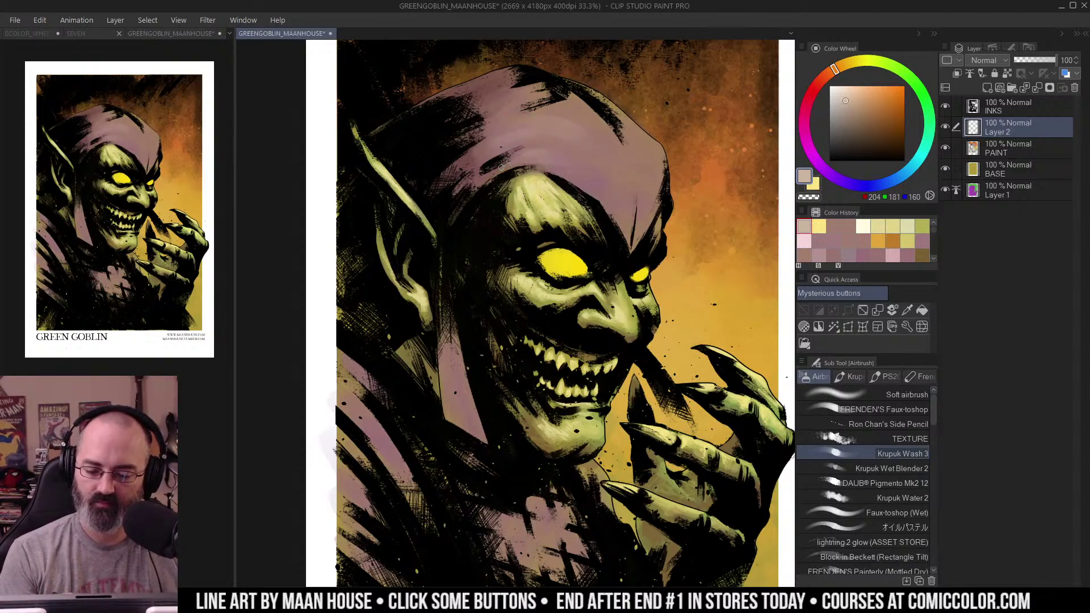
mouse_move(501, 167)
left_mouse_down()
mouse_move(559, 157)
mouse_move(580, 124)
left_mouse_up()
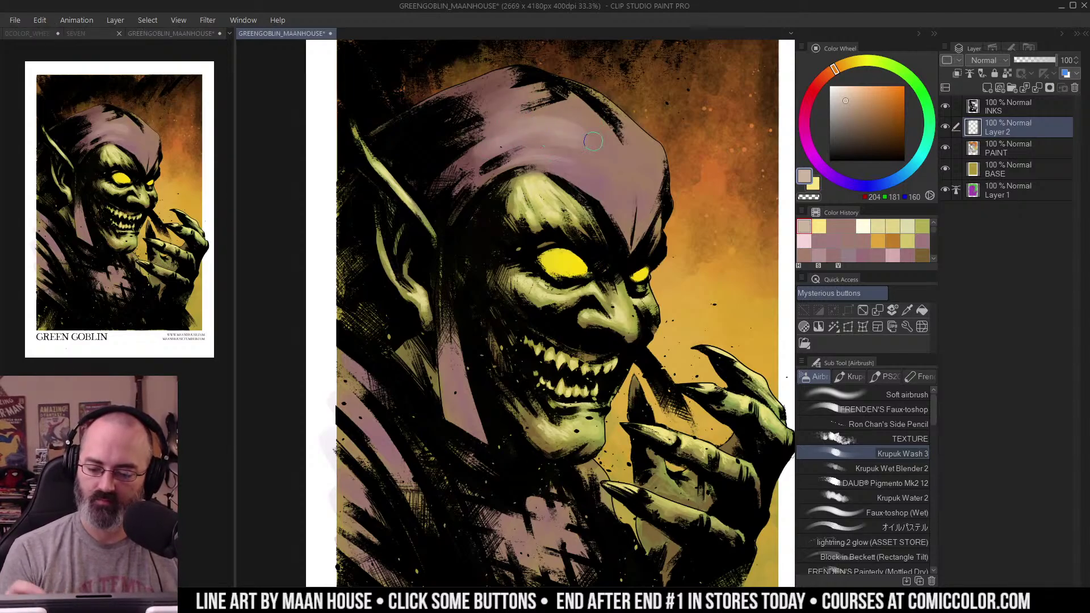
Step: Sample the background's orange (RGB 205, 148, 55) and brush it along the hood's edge next to the bright background
left_click(675, 122, "alt")
mouse_move(639, 126)
left_mouse_down()
mouse_move(656, 161)
mouse_move(647, 150)
mouse_move(652, 205)
mouse_move(641, 178)
left_mouse_up()
left_click(662, 160, "alt")
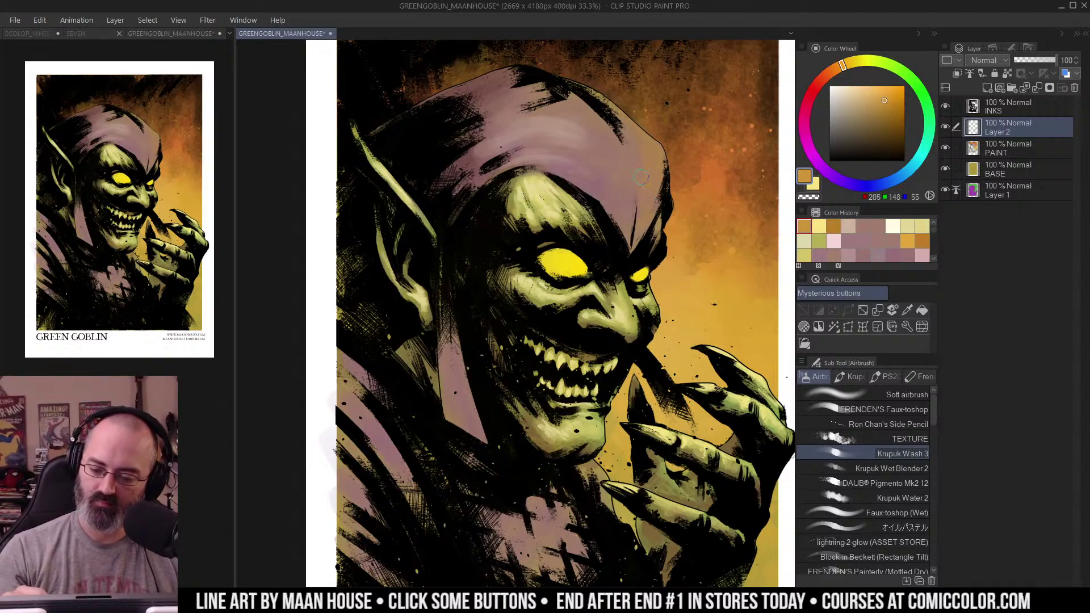
Step: Sample the hood's warm beige (RGB 180, 148, 130) and brush it over the crown and upper part of the hood
left_click(644, 134, "alt")
key("ctrl+space")
mouse_move(655, 183)
left_mouse_down()
mouse_move(669, 177)
mouse_move(574, 76)
left_mouse_up()
left_click(558, 98, "alt")
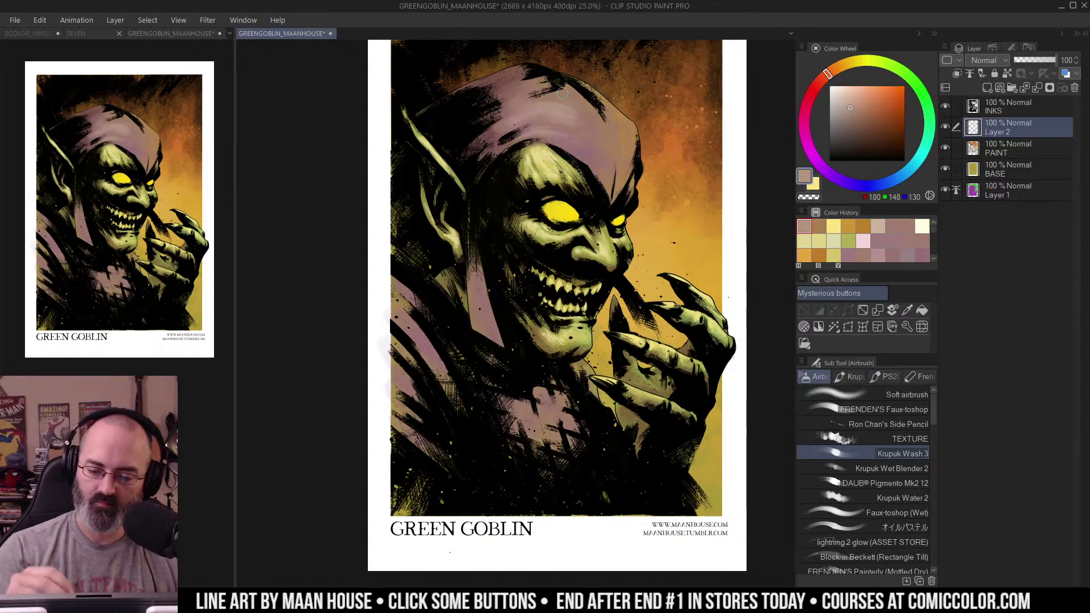
left_click_drag(588, 157, 510, 104)
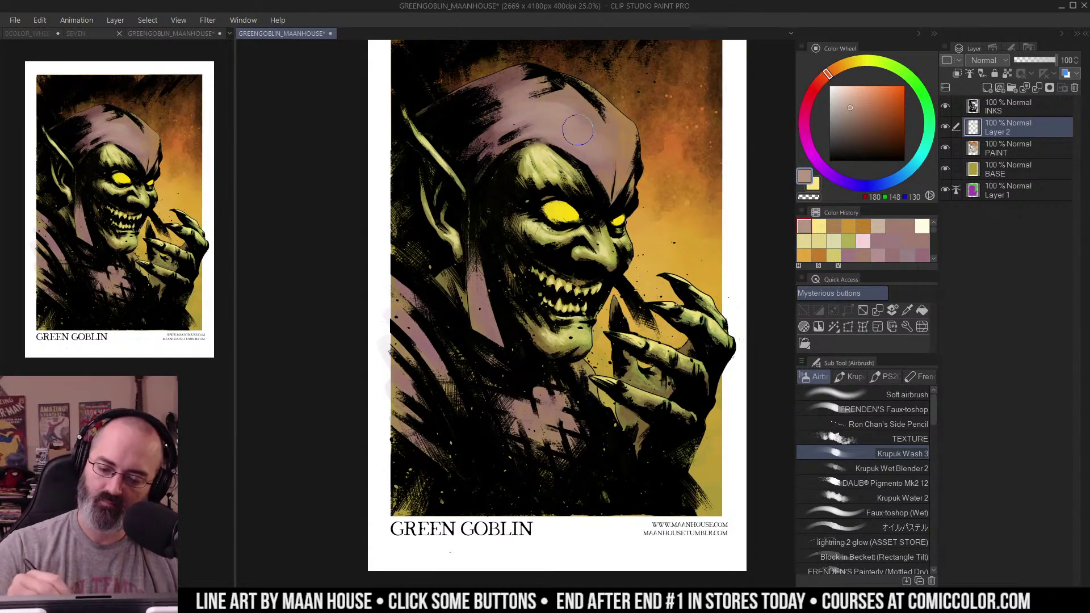
Step: Examine the colors of the face, hood, costume and hand against the background at different magnifications
key("ctrl+space")
left_click(576, 182, "alt")
left_click_drag(540, 226, 553, 226)
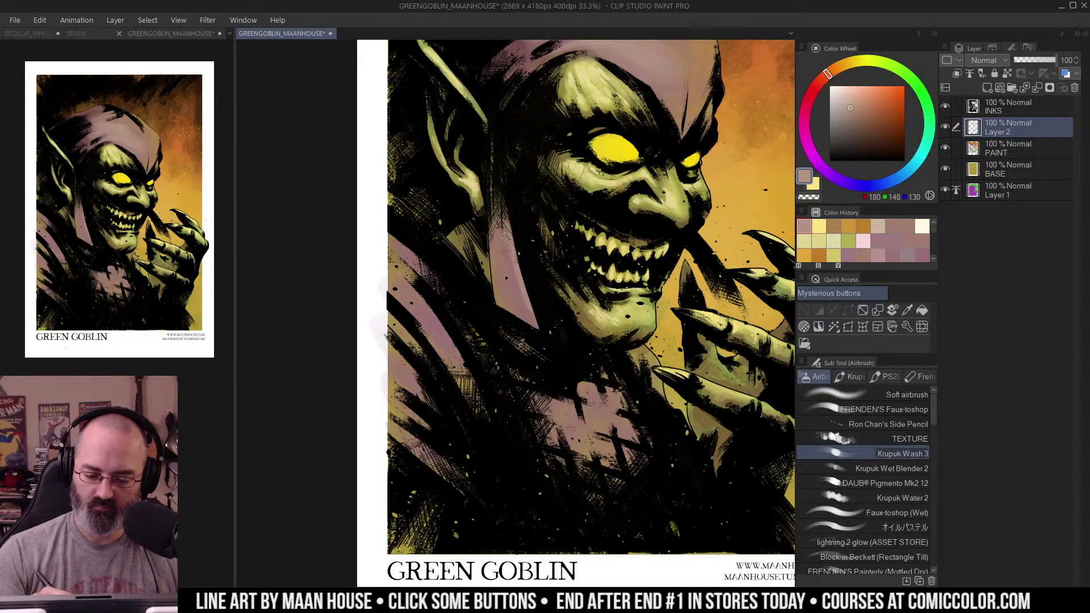
key("m")
left_click_drag(675, 136, 630, 97)
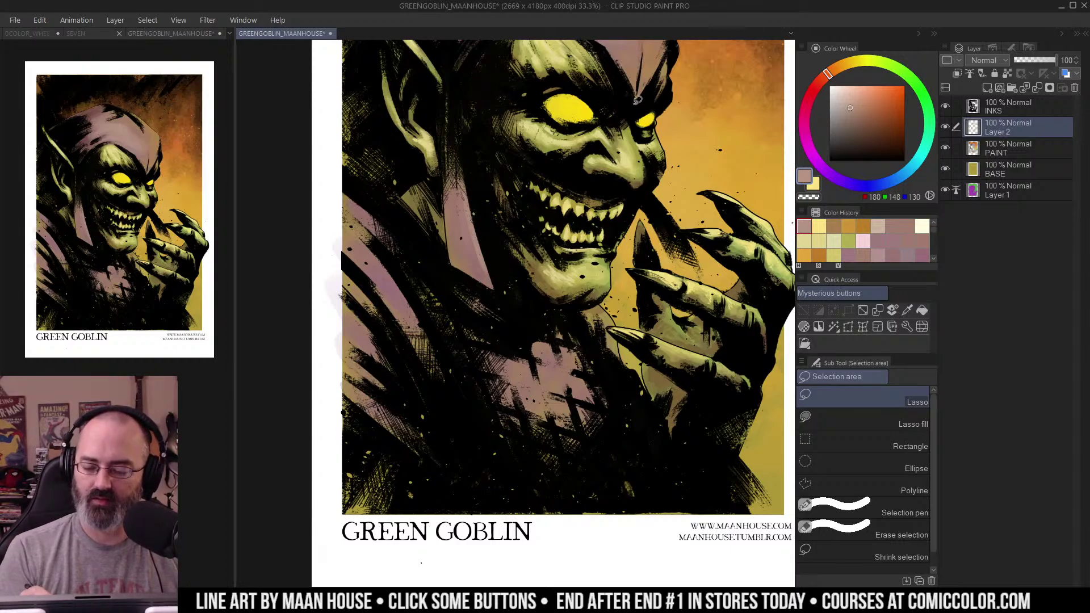
left_click_drag(625, 113, 608, 146)
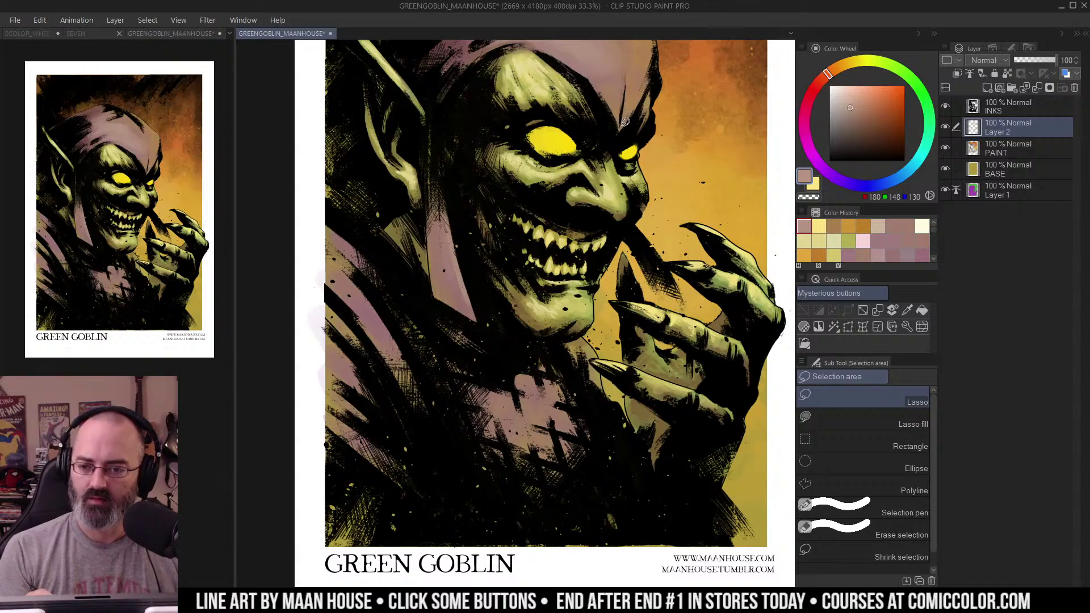
key("slash")
left_click(642, 113, "alt")
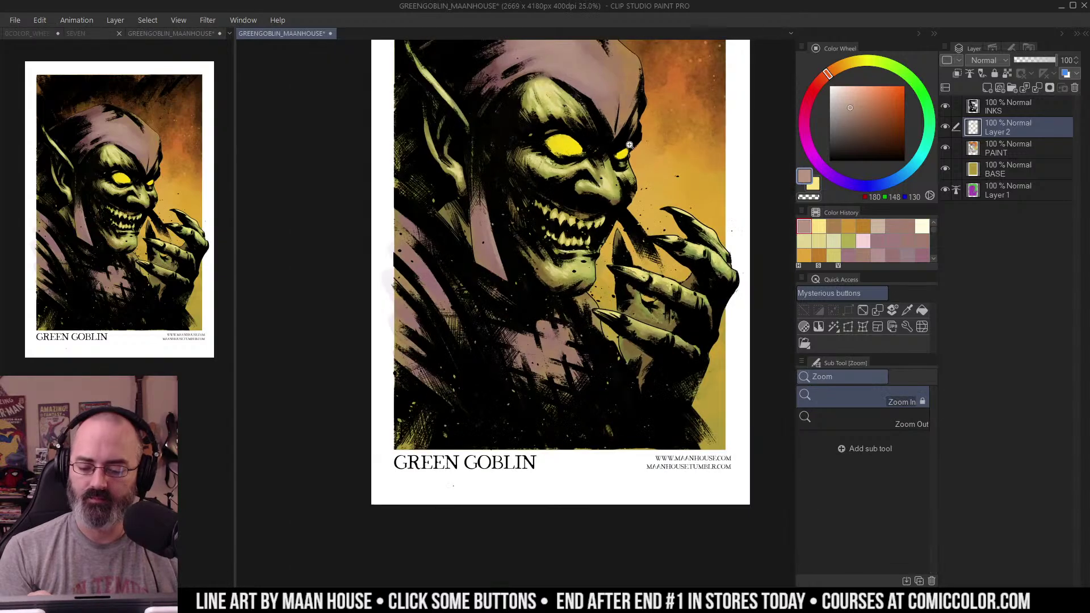
left_click_drag(652, 107, 627, 153)
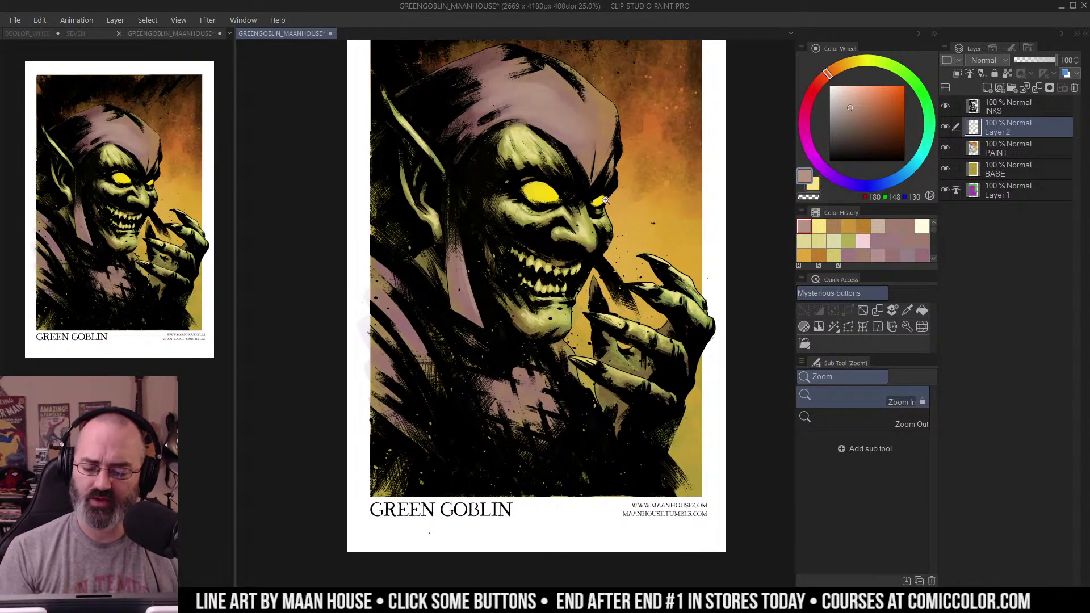
Step: Sample the muted brown (RGB 122, 98, 54) beneath the raised fingers and brush it onto the shadowed pointed ear
left_click(609, 396, "alt")
left_click(609, 396, "alt")
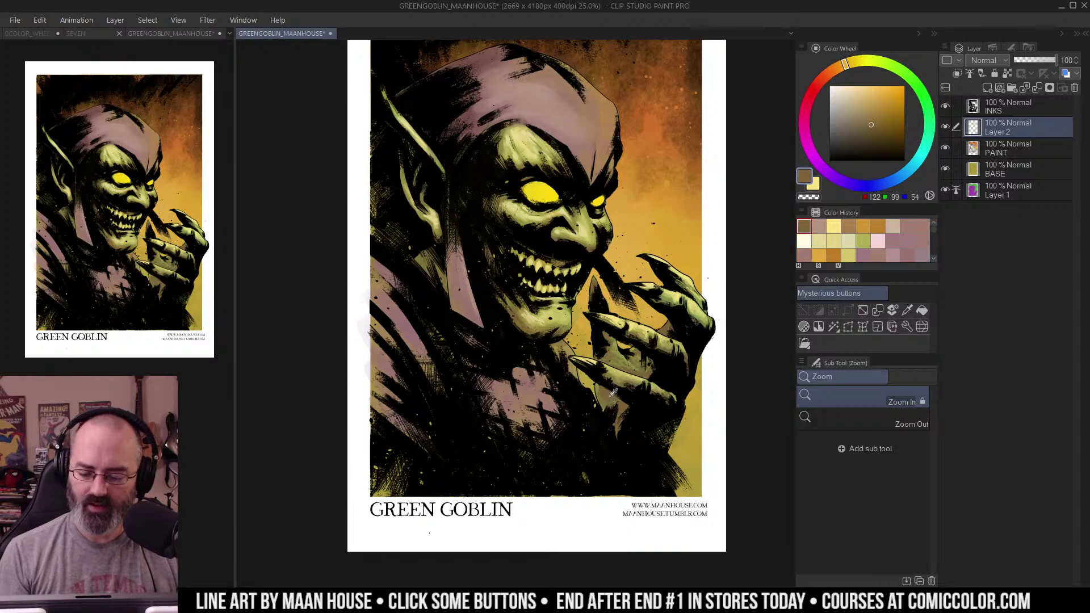
left_click_drag(647, 167, 634, 204)
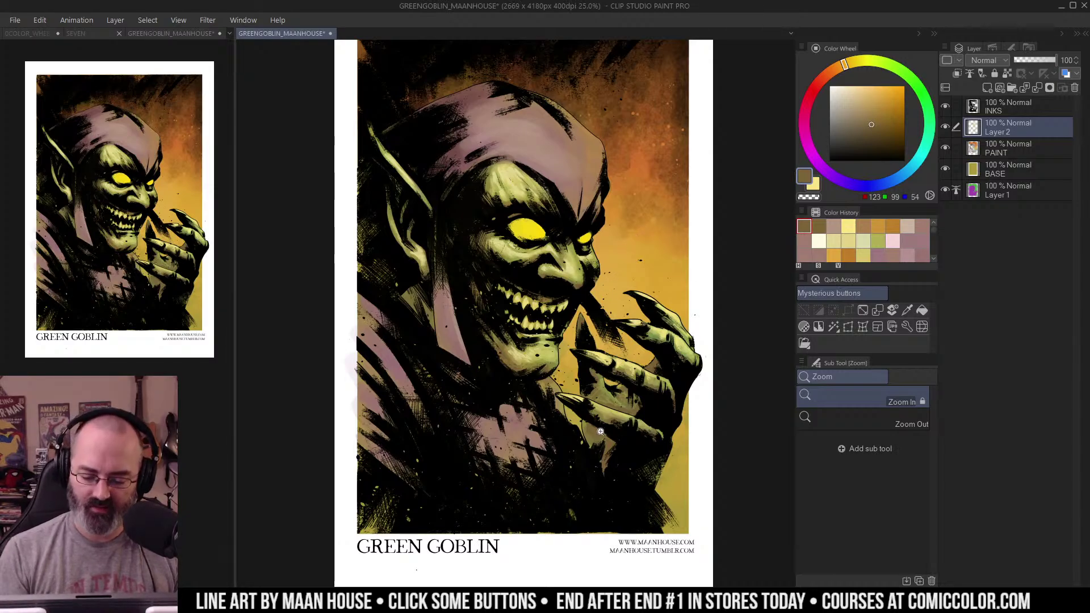
key("b")
key("ctrl+z")
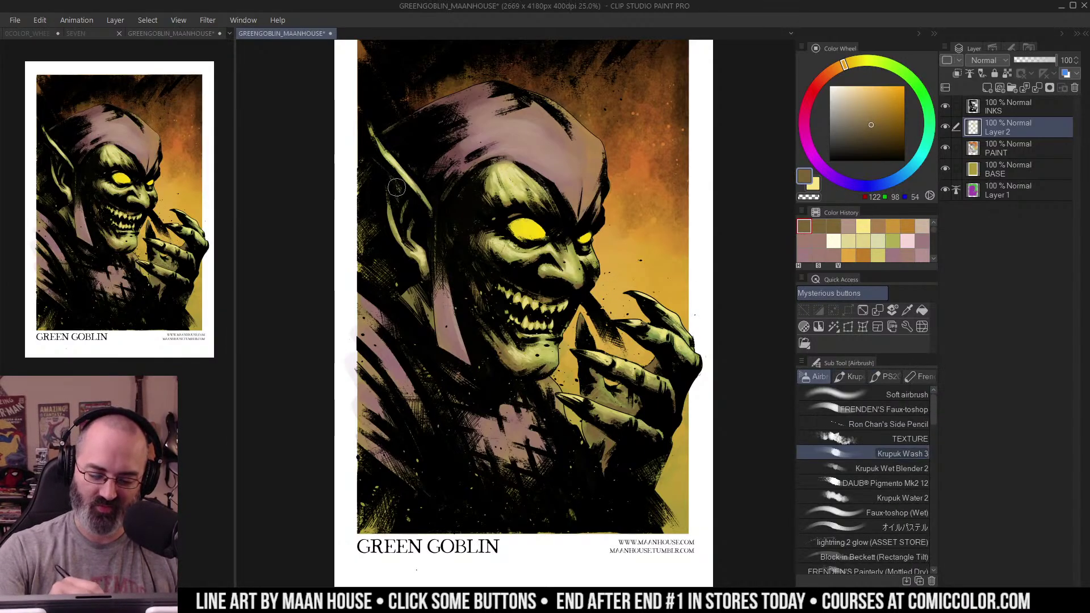
left_click_drag(406, 213, 412, 217)
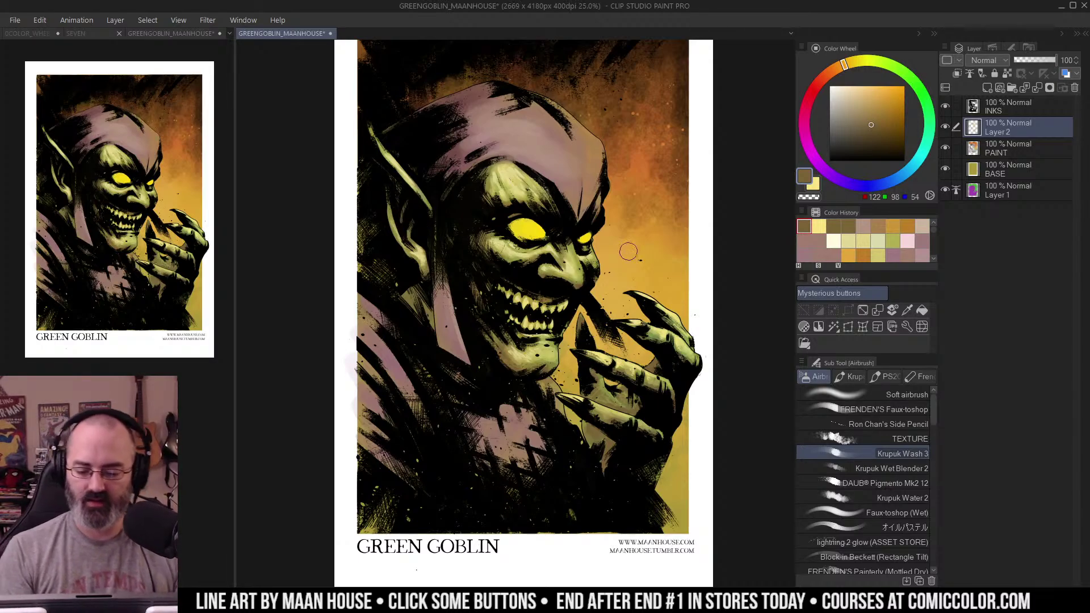
key("w")
left_click(524, 285)
key("b")
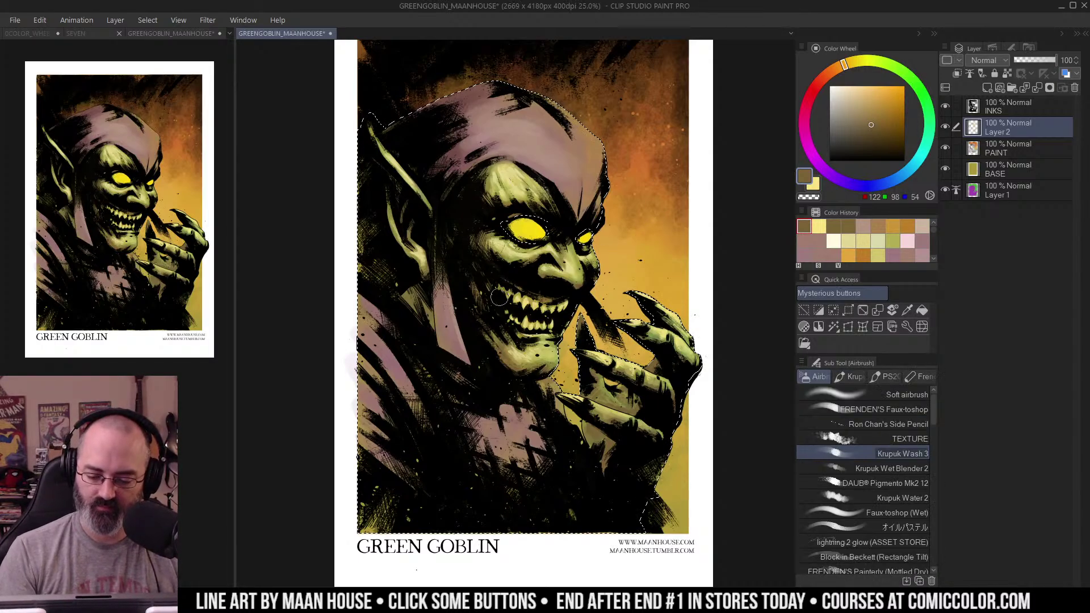
key("m")
key("b")
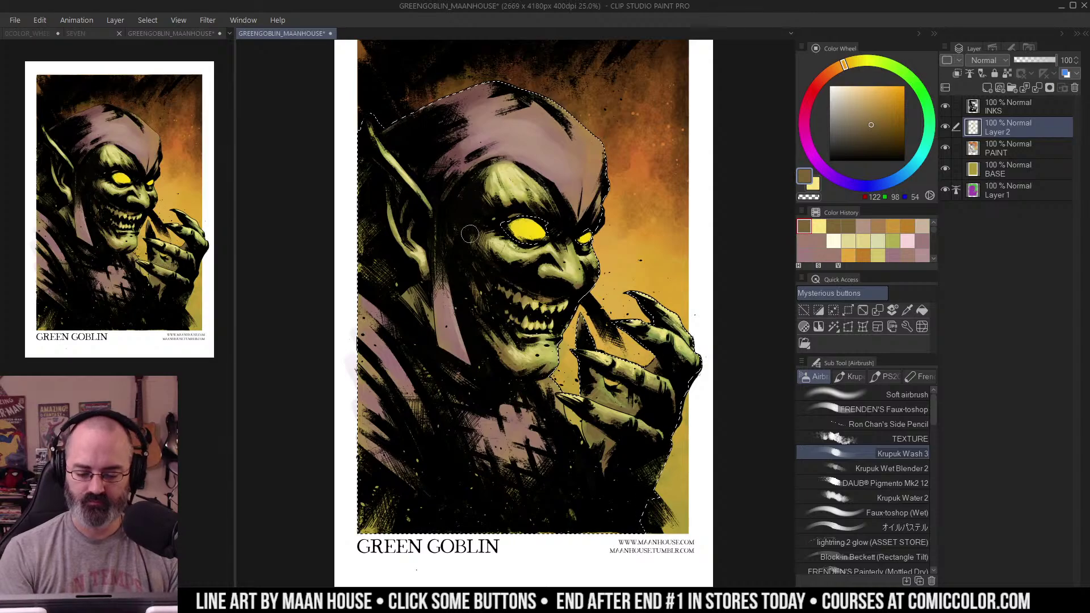
key("ctrl+d")
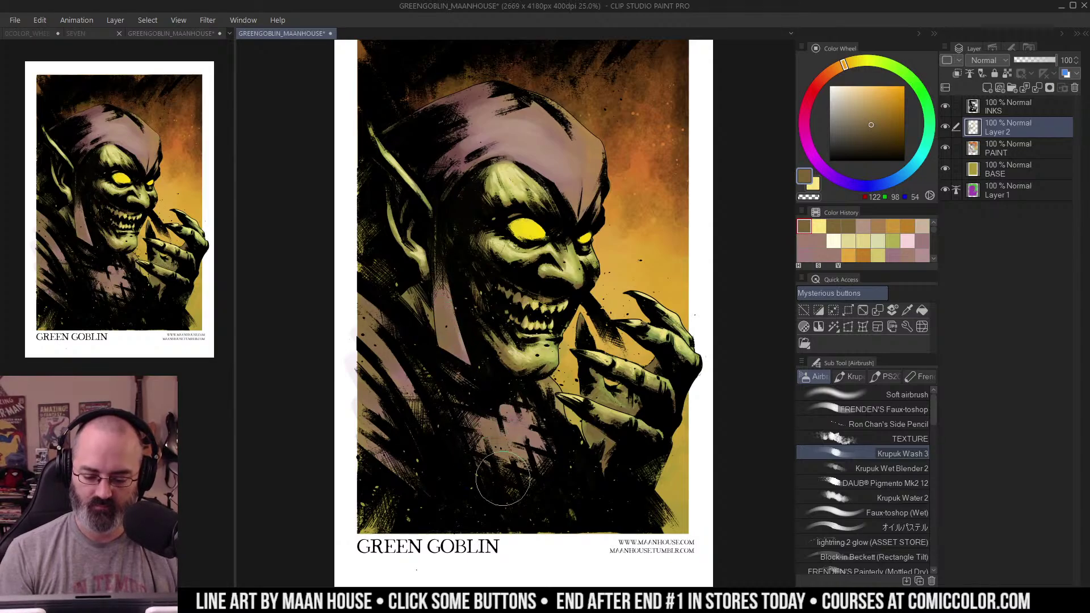
Step: Sample the hood's warm brown (RGB 165, 129, 109) and brush it over the front of the hood above the forehead
left_click(495, 460, "ctrl+alt")
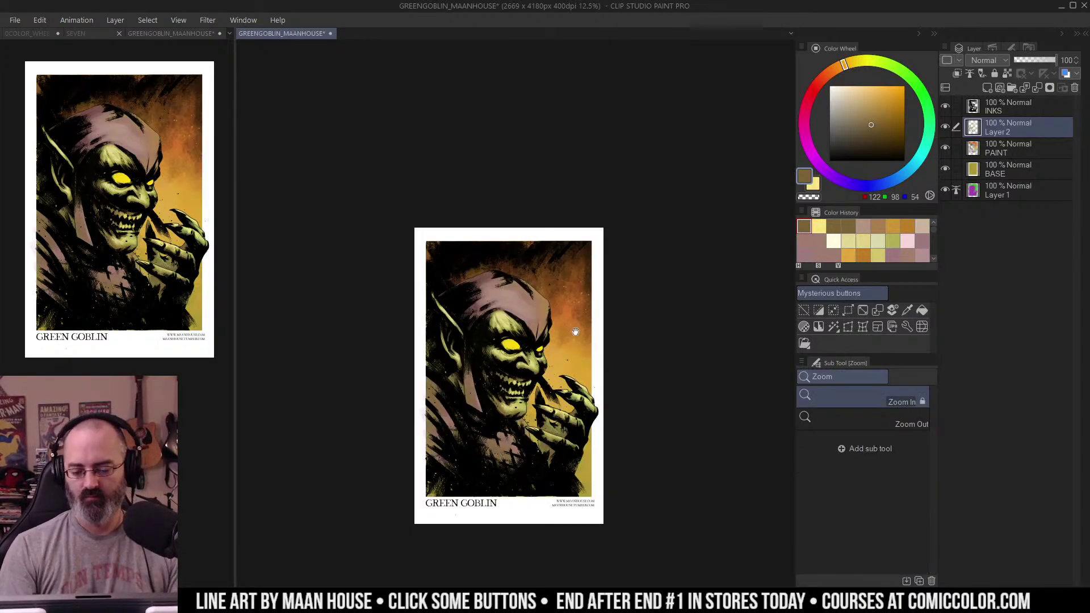
left_click_drag(575, 333, 603, 246)
left_click_drag(589, 305, 608, 281)
left_click(604, 279)
left_click(599, 212, "alt")
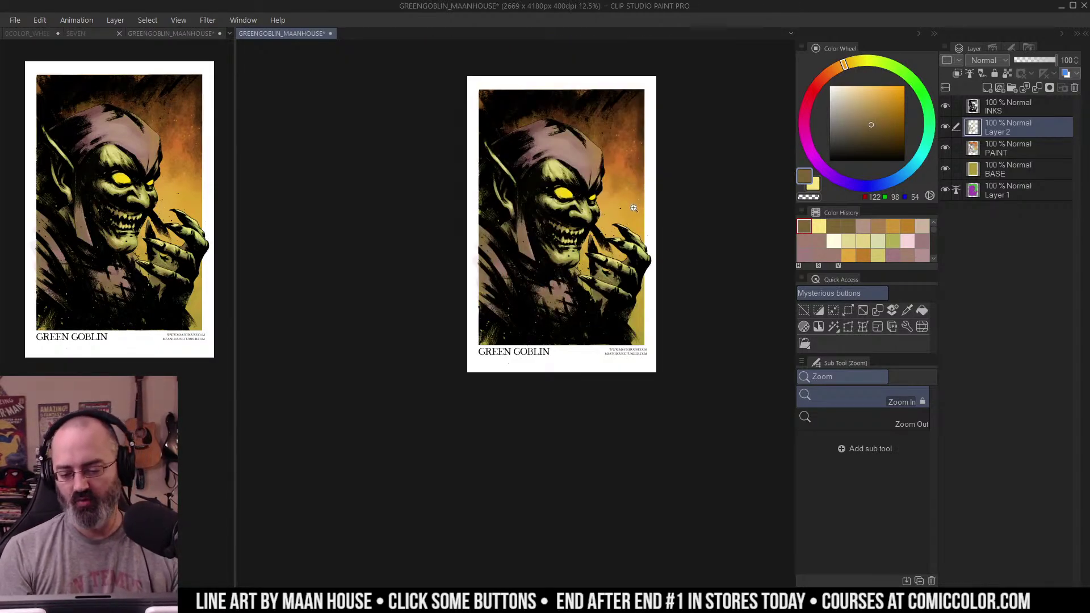
left_click(603, 195)
left_click_drag(609, 188, 617, 235)
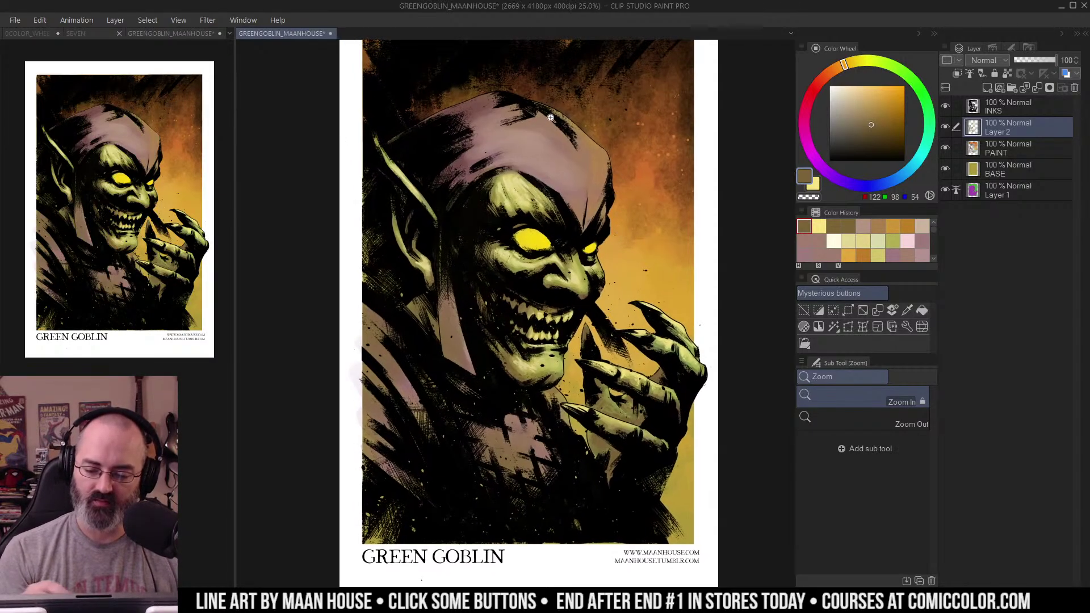
left_click(546, 123, "alt")
mouse_move(517, 131)
left_mouse_down()
mouse_move(541, 141)
mouse_move(531, 153)
left_mouse_up()
left_click(591, 187, "alt")
left_click_drag(646, 186, 637, 204)
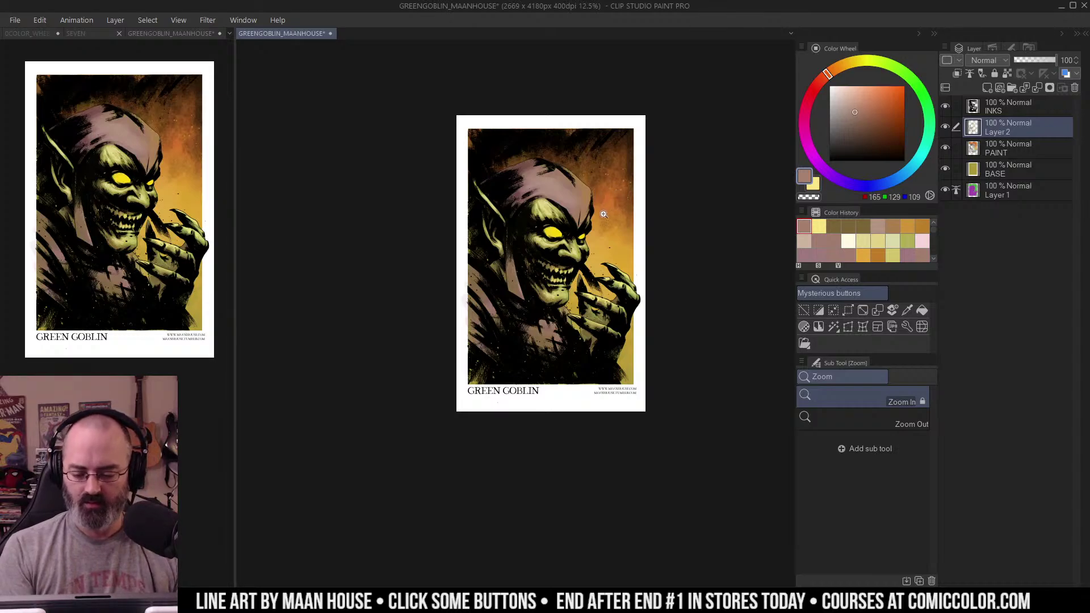
Step: Bring the color wheel document into the reference pane, widening the pane and enlarging the wheel to fit it
key("m")
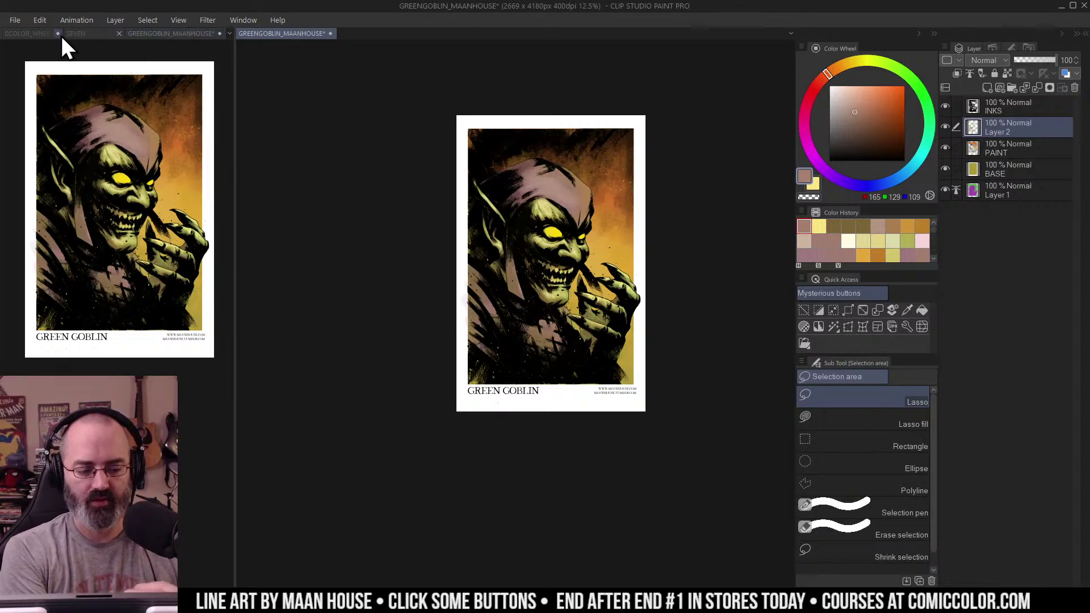
left_click(26, 34)
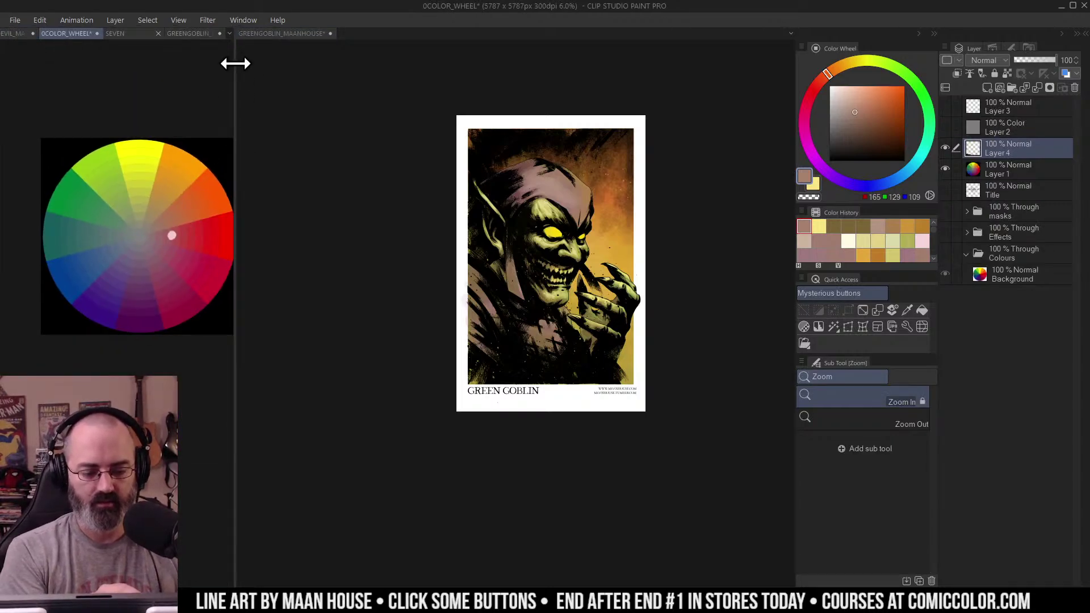
left_click_drag(235, 64, 478, 54)
key("m")
scroll(358, 159, "up", 3)
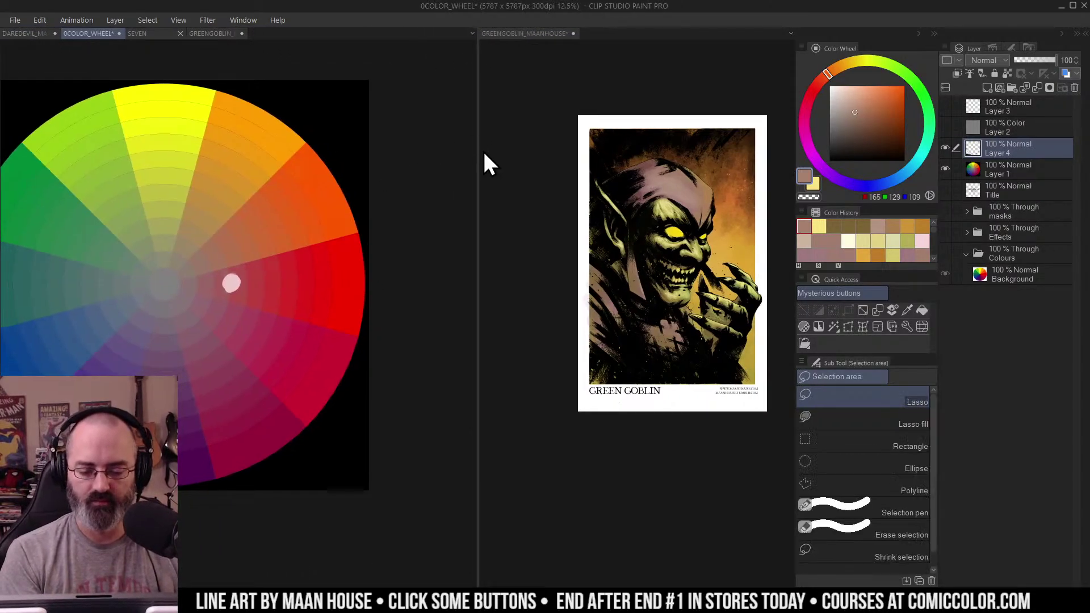
left_click_drag(479, 151, 430, 170)
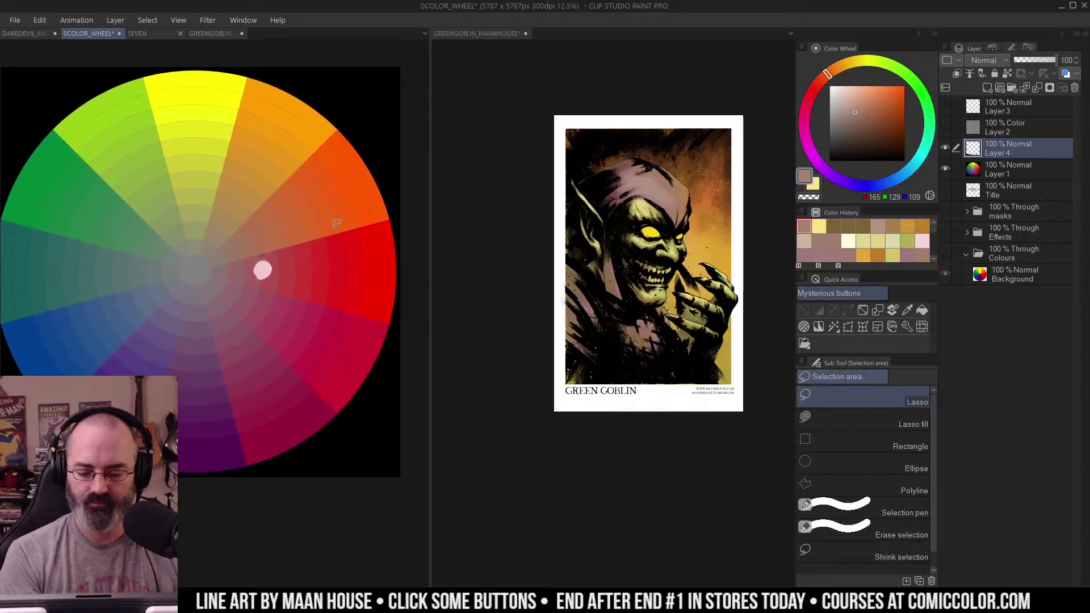
Step: Lasso the pink dot on the color wheel, delete it and clear the selection
left_click_drag(265, 236, 264, 239)
key("Delete")
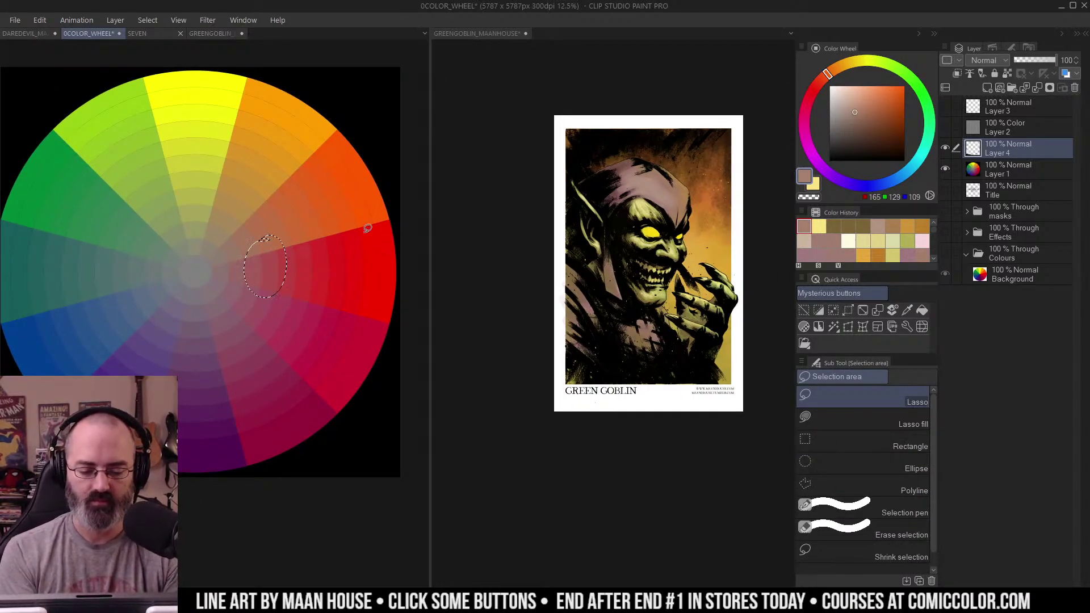
key("ctrl+d")
Step: Pick a pale peach (RGB 234, 212, 200) and circle the muted green area of the wheel with Ron Chan's Side Pencil
key("b")
left_click_drag(850, 99, 840, 92)
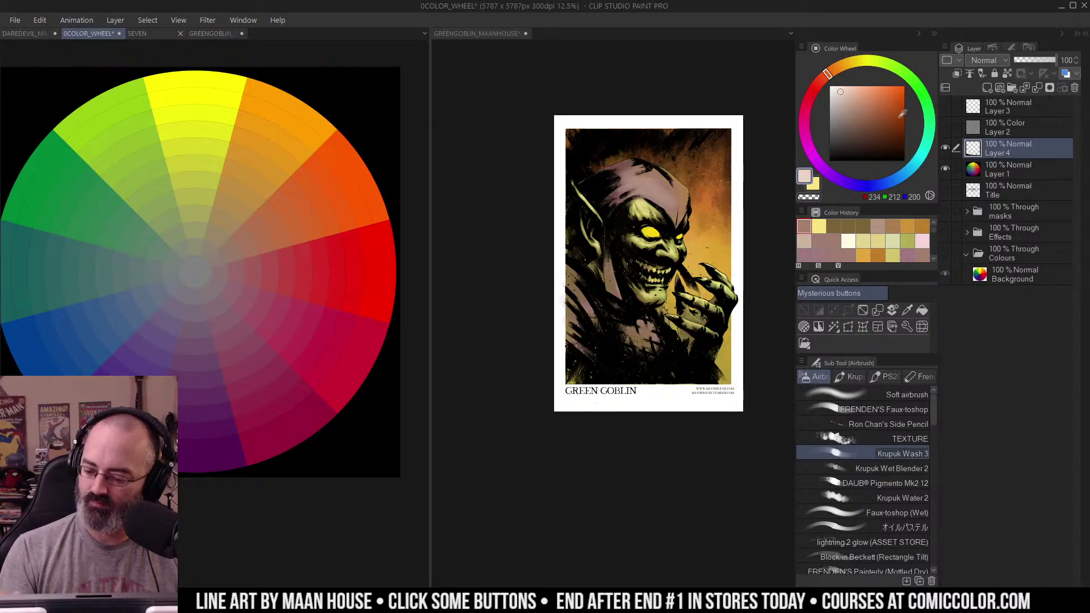
left_click(909, 424)
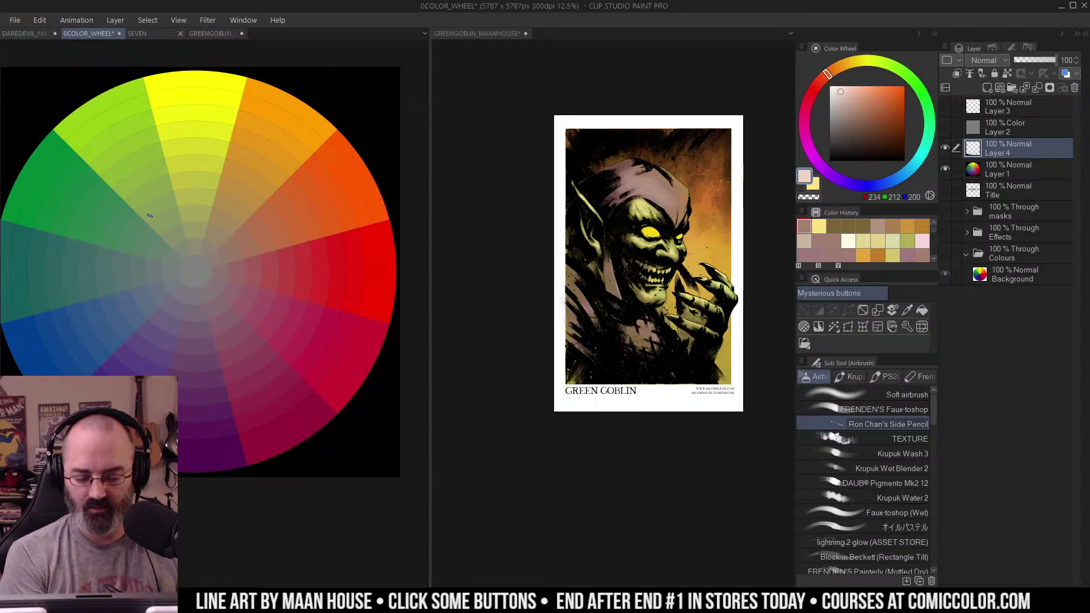
mouse_move(147, 204)
left_mouse_down()
mouse_move(125, 242)
mouse_move(147, 249)
left_mouse_up()
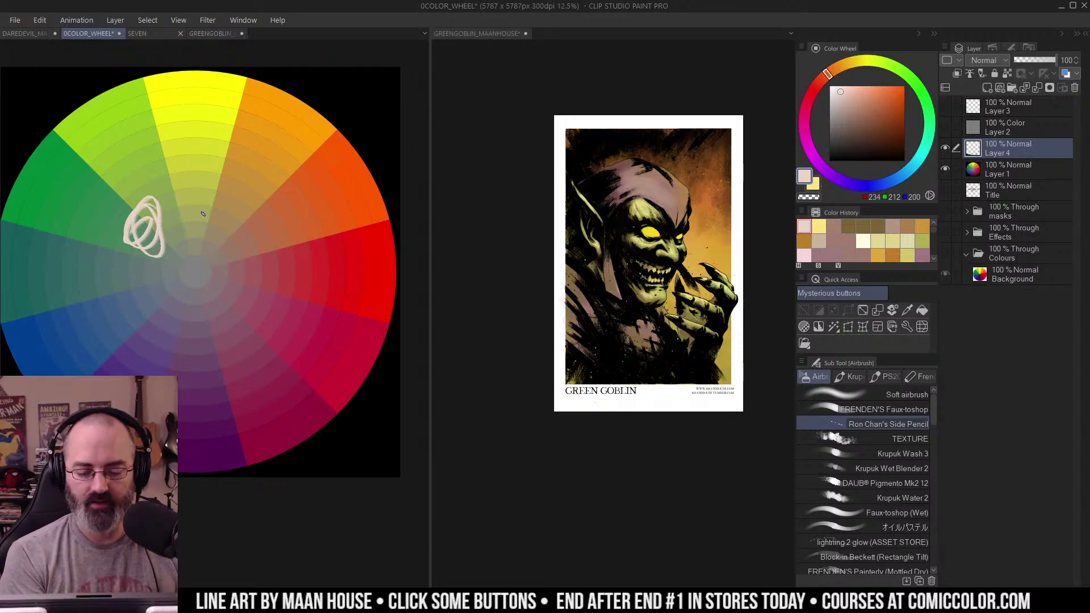
Step: Sketch lines from the circled muted green across the wheel's gray center toward the orange and red wedges
left_click_drag(154, 216, 378, 219)
key("ctrl+z")
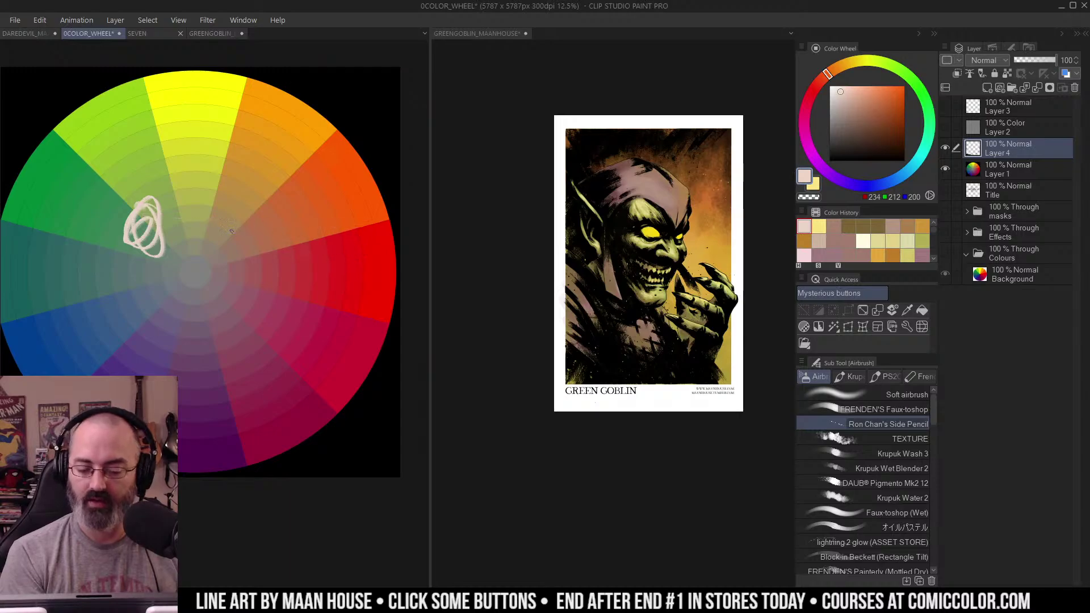
left_click_drag(161, 215, 388, 207)
key("ctrl+z")
left_click_drag(161, 211, 273, 217)
left_click_drag(164, 234, 277, 242)
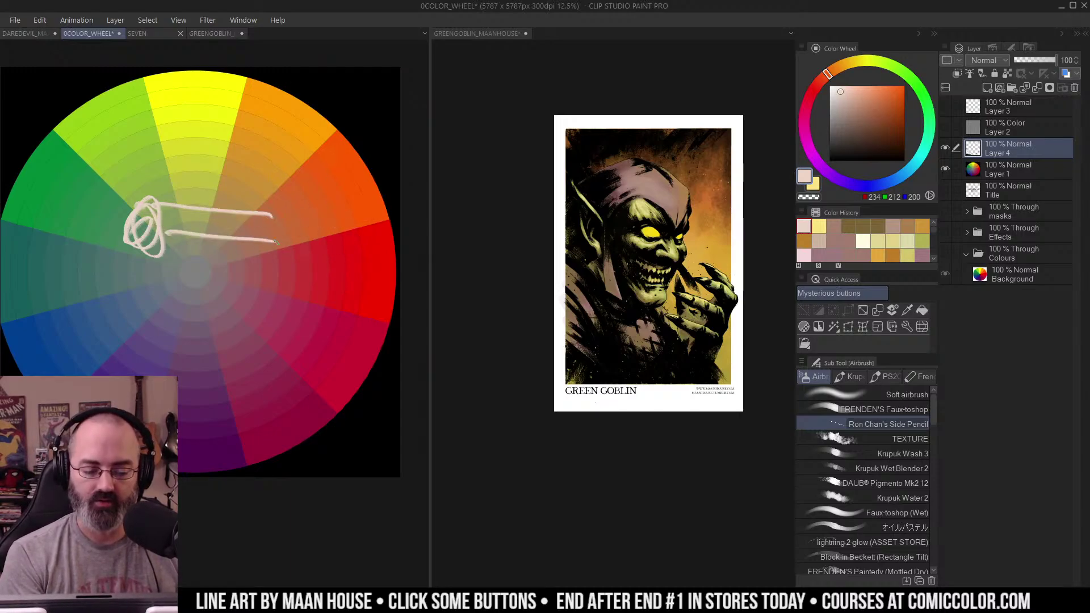
left_click_drag(160, 261, 253, 271)
mouse_move(201, 196)
left_mouse_down()
mouse_move(243, 289)
mouse_move(187, 339)
left_mouse_up()
Step: Undo the connecting lines and the circle around the muted green area
key("ctrl+z")
key("ctrl+z")
key("ctrl+z")
key("ctrl+z")
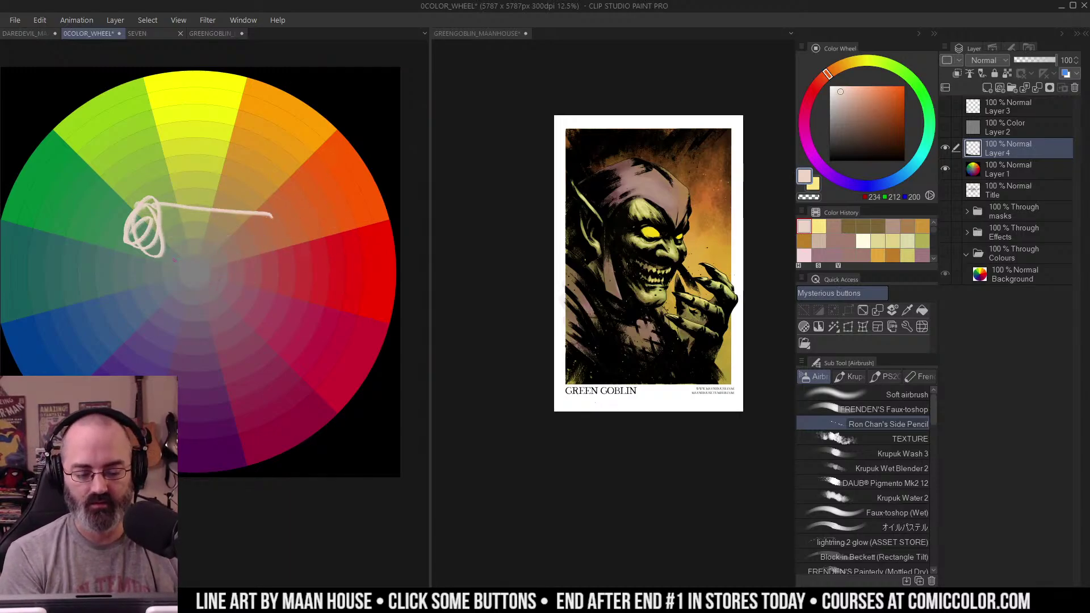
mouse_move(162, 246)
left_mouse_down()
mouse_move(171, 259)
mouse_move(227, 268)
mouse_move(159, 282)
mouse_move(177, 291)
left_mouse_up()
key("ctrl+z")
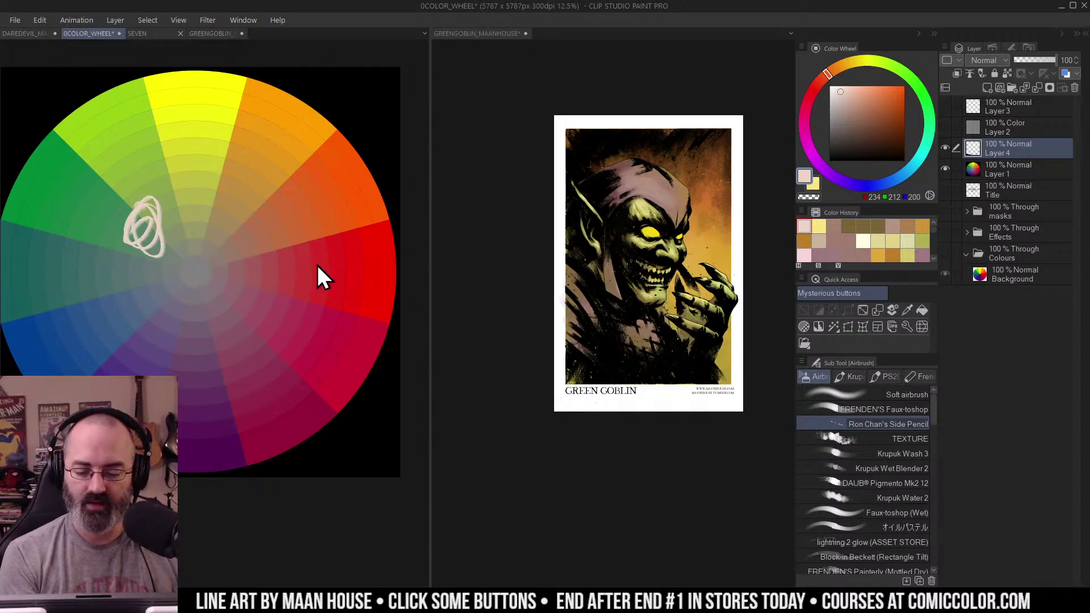
key("ctrl+z")
Step: Sketch a series of slanted strokes from the wheel's blue and purple wedges through the center toward yellow and orange
left_click_drag(139, 324, 230, 217)
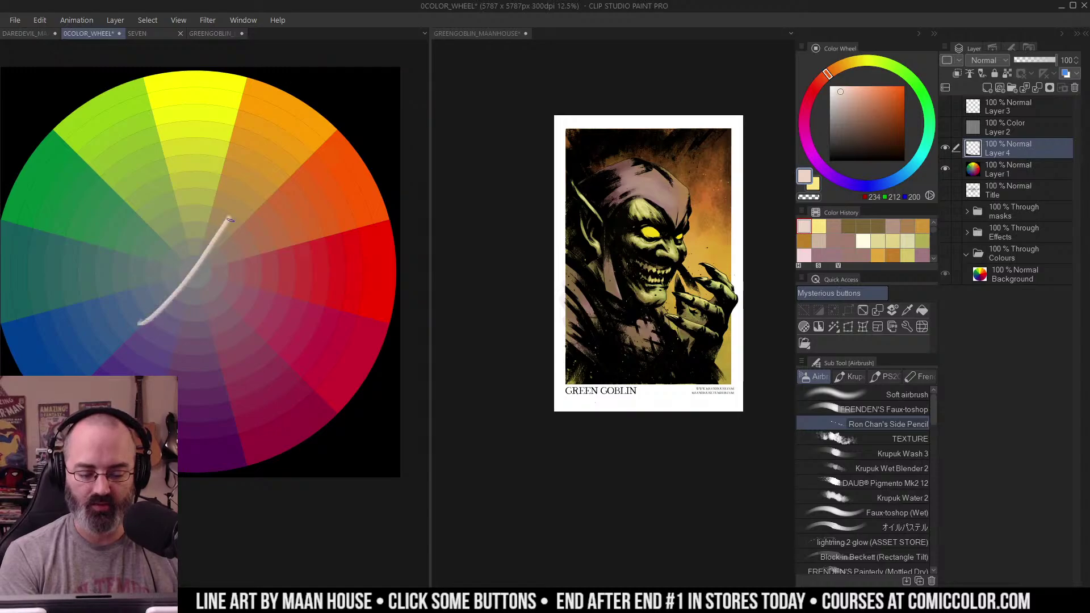
left_click_drag(166, 374, 245, 200)
left_click_drag(201, 401, 248, 199)
left_click_drag(231, 376, 270, 196)
left_click_drag(130, 364, 167, 192)
left_click_drag(117, 365, 206, 174)
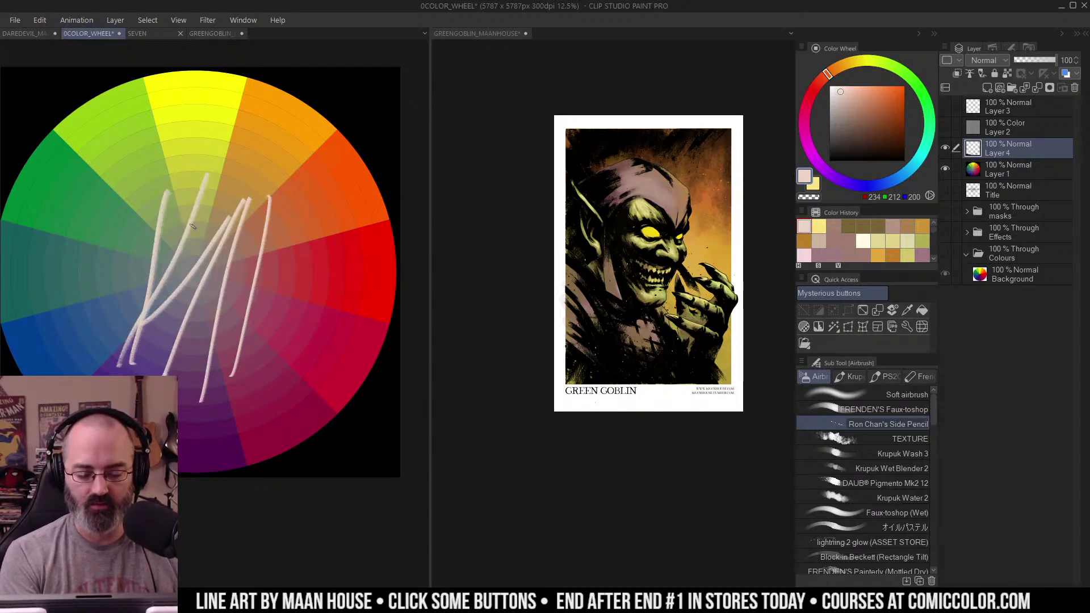
left_click_drag(176, 362, 236, 173)
left_click_drag(244, 365, 278, 157)
left_click_drag(236, 286, 252, 178)
left_click_drag(216, 248, 237, 161)
Step: Undo the slanted strokes between the purple and yellow-orange sides of the wheel
key("ctrl+z")
key("ctrl+z")
key("ctrl+z")
key("ctrl+z")
key("ctrl+z")
key("ctrl+z")
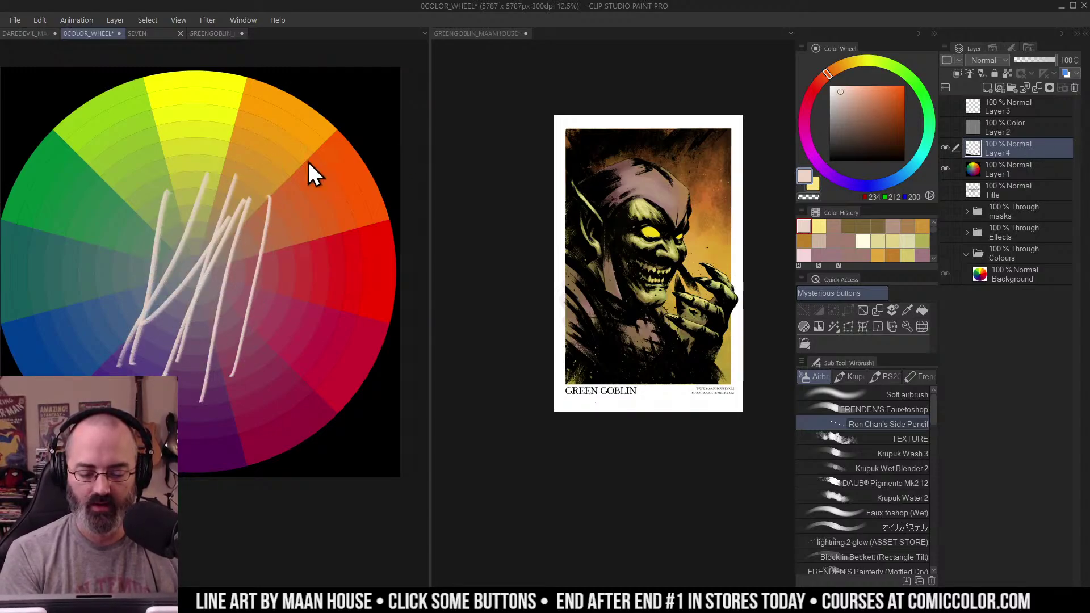
key("ctrl+z")
key("ctrl+z")
key("ctrl+z")
key("ctrl+z")
Step: Try a few more strokes around the wheel's muted center between purple and orange, and undo them
left_click_drag(191, 352, 200, 228)
left_click_drag(239, 191, 242, 234)
mouse_move(170, 315)
left_mouse_down()
mouse_move(224, 225)
mouse_move(233, 341)
left_mouse_up()
mouse_move(221, 226)
left_mouse_down()
mouse_move(226, 321)
mouse_move(248, 338)
left_mouse_up()
key("ctrl+z")
key("ctrl+z")
key("ctrl+z")
key("ctrl+z")
key("ctrl+z")
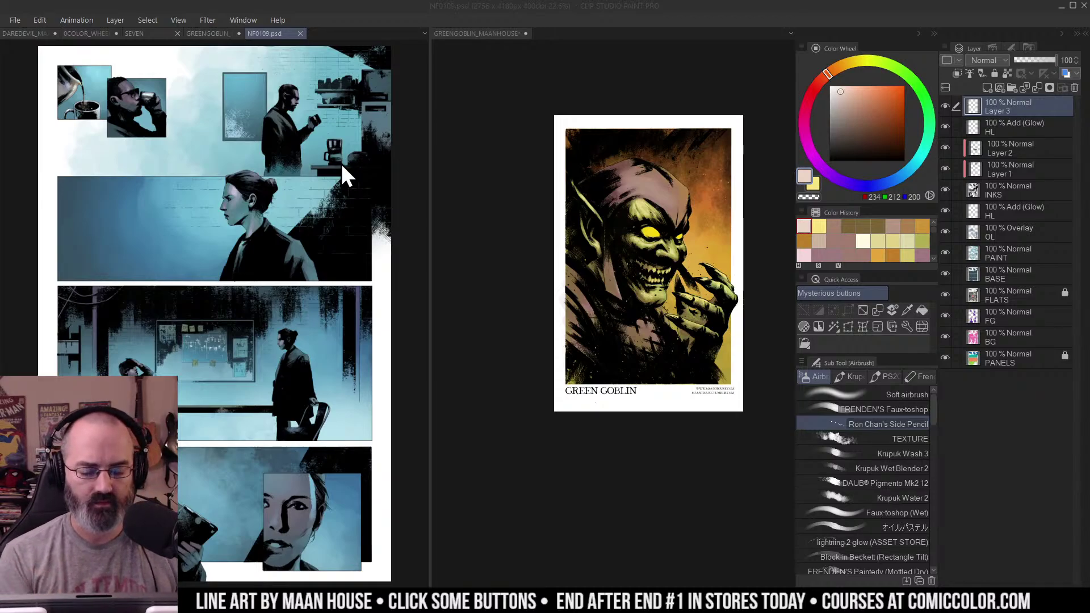
Step: Examine the cool blue coloring on comic page NF0109, from the top panels down to the figures in the lower panels
mouse_move(277, 251)
left_mouse_down()
mouse_move(305, 134)
mouse_move(311, 327)
left_mouse_up()
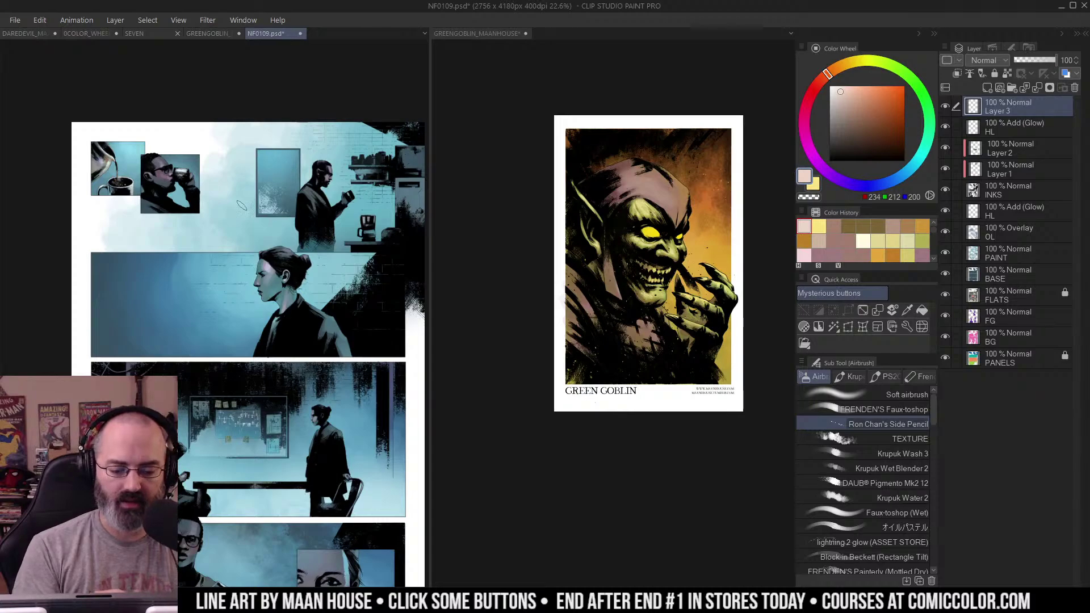
left_click(214, 188, "ctrl")
left_click_drag(237, 210, 258, 215)
left_click(261, 230, "ctrl")
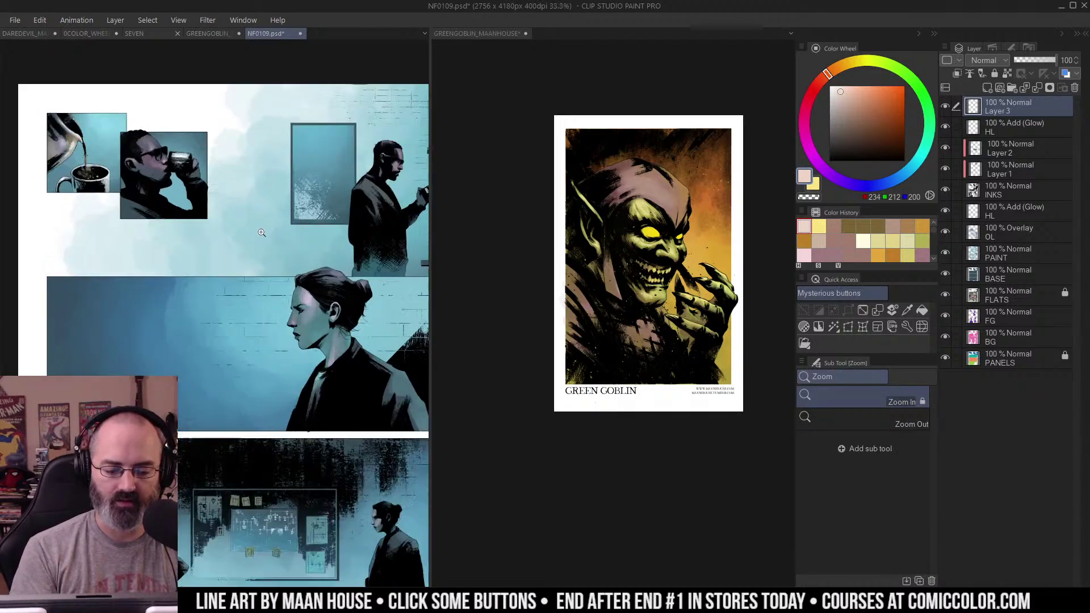
left_click_drag(306, 255, 324, 261)
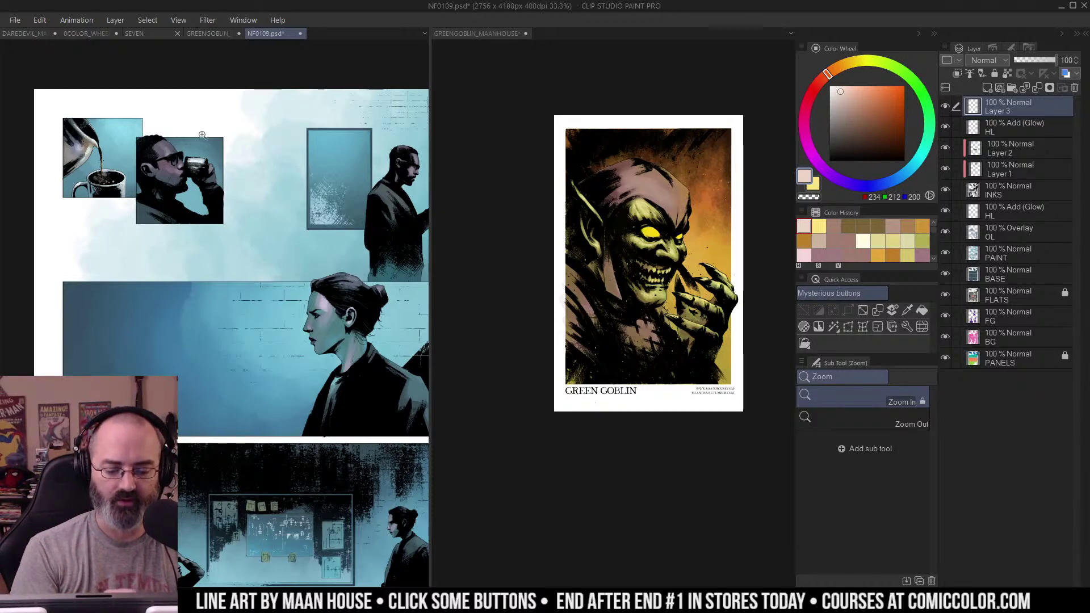
left_click_drag(374, 297, 348, 111)
left_click_drag(275, 298, 319, 183)
left_click(235, 407)
left_click(235, 407)
left_click_drag(254, 398, 319, 287)
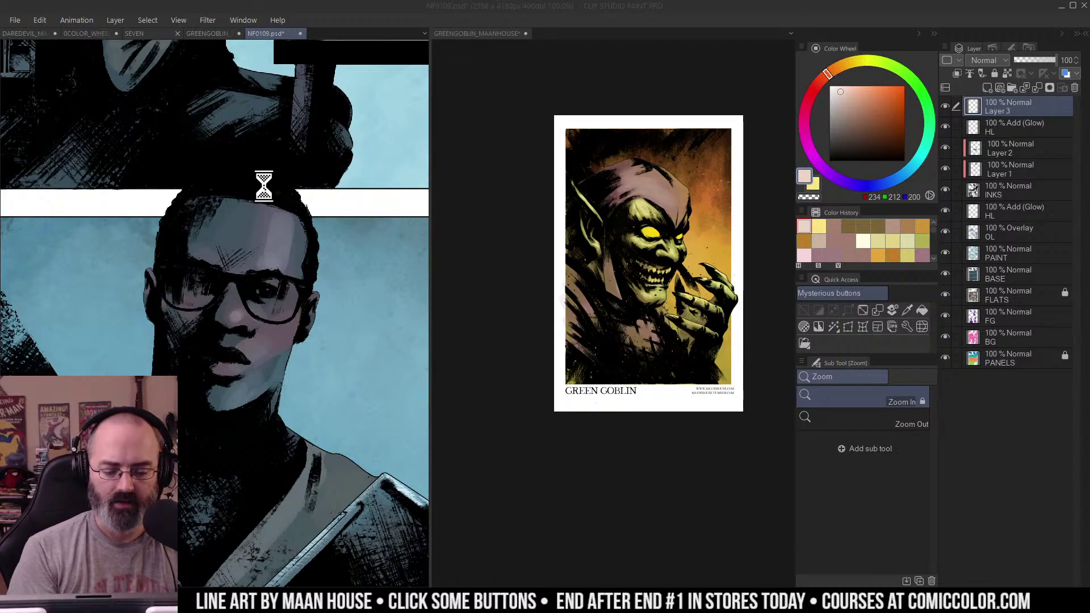
Step: Examine the skin tones against the cyan background on comic page NF0106, in the panel of the man soldering
left_click(242, 322)
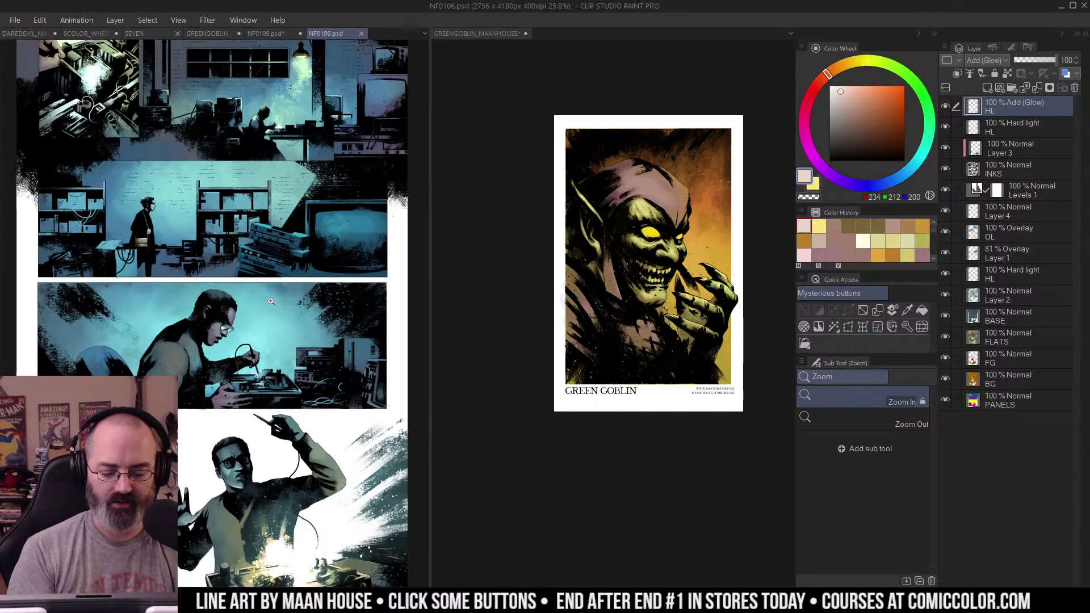
left_click_drag(272, 337, 277, 287)
left_click(290, 256)
left_click(290, 256)
left_click(301, 222)
left_click(287, 253)
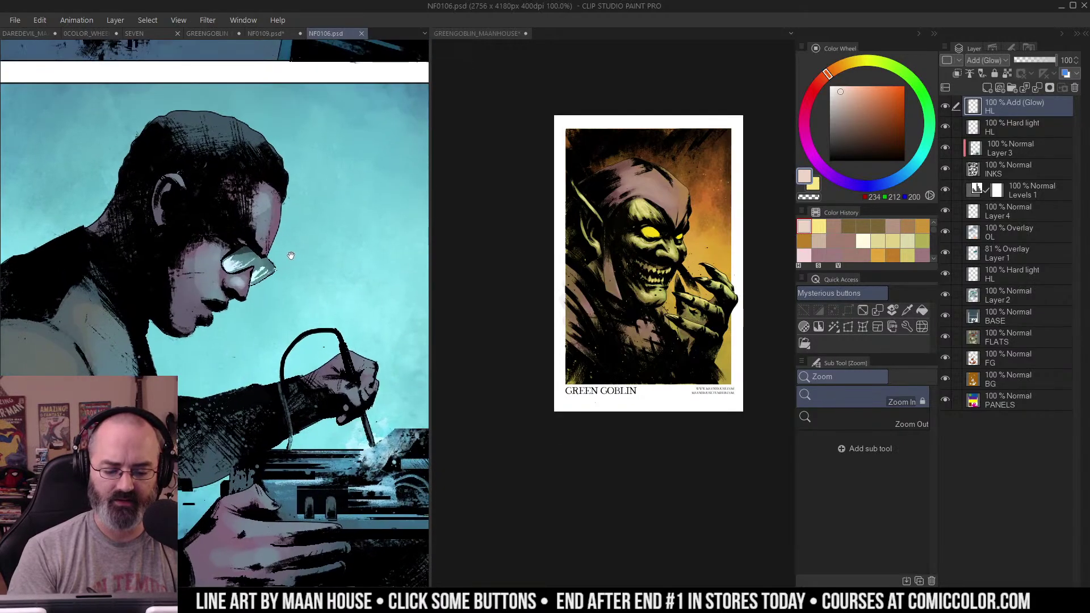
scroll(243, 280, "up", 2)
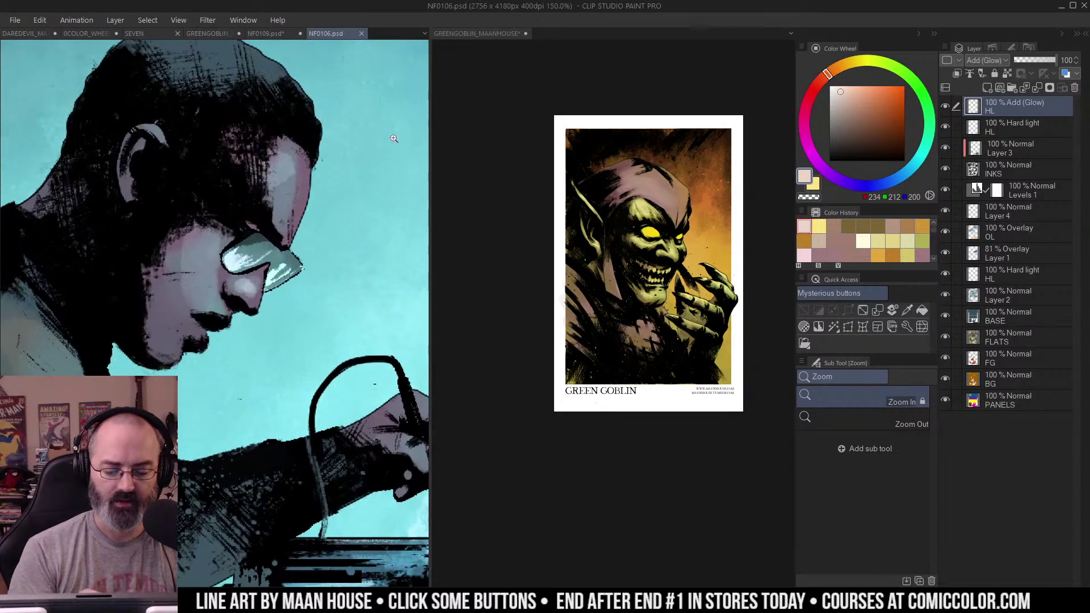
Step: Sample the shadowed skin colour on the man's jaw in the NF0106 page
right_click(160, 329)
right_click(158, 331)
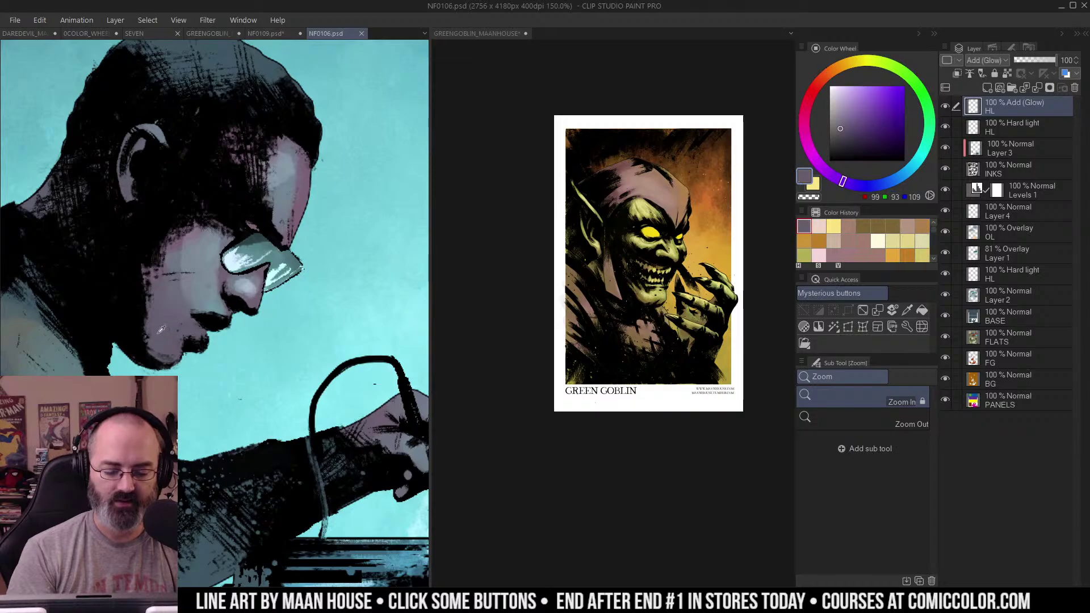
right_click(156, 334)
Step: Place the 0COLOR_WHEEL document in the second canvas area beside the NF0106 page
left_click_drag(79, 36, 286, 302)
key("m")
left_click(171, 295)
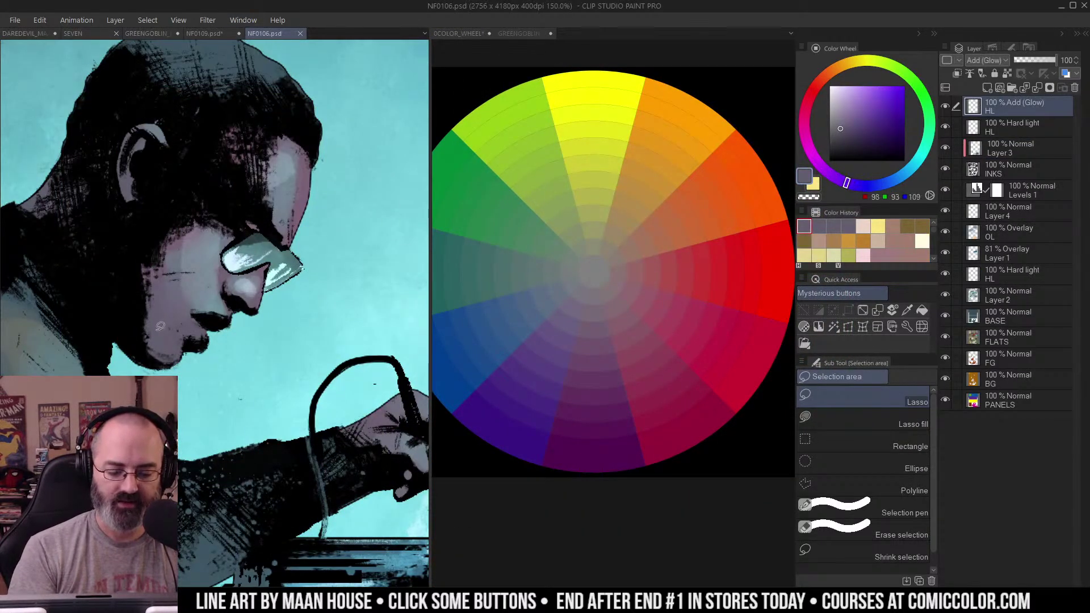
Step: Sample several neighbouring skin shades along the man's jaw to compare them with the color wheel
right_click(160, 328)
right_click(164, 327)
right_click(164, 327)
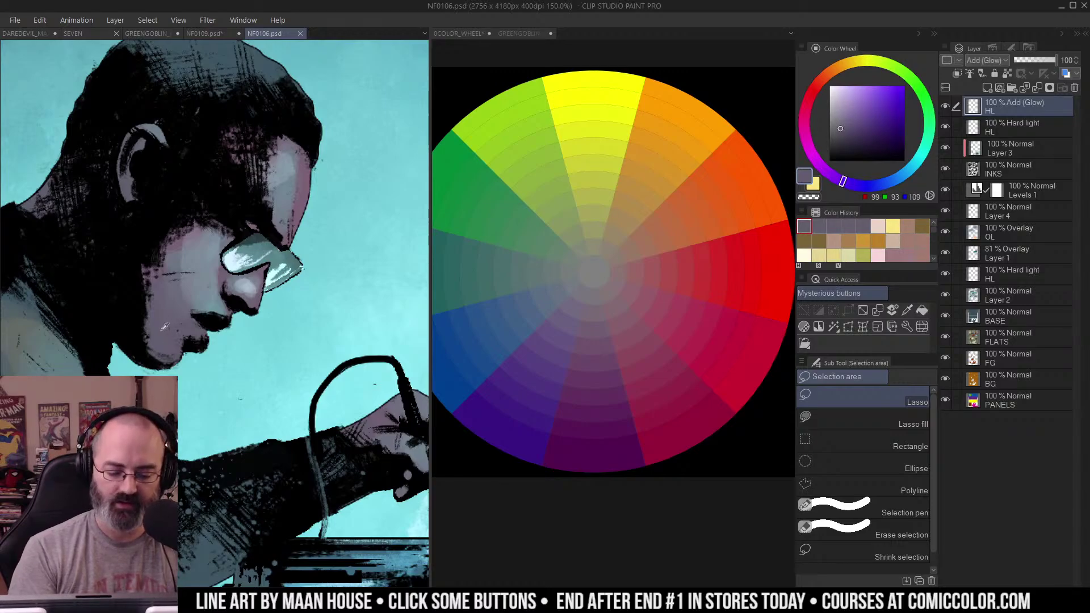
right_click(165, 330)
right_click(165, 332)
Step: Scribble over the color wheel's muted purple area in pale lavender (RGB 225, 215, 240) and draw an arrow towards the grey centre
key("b")
left_click(630, 199)
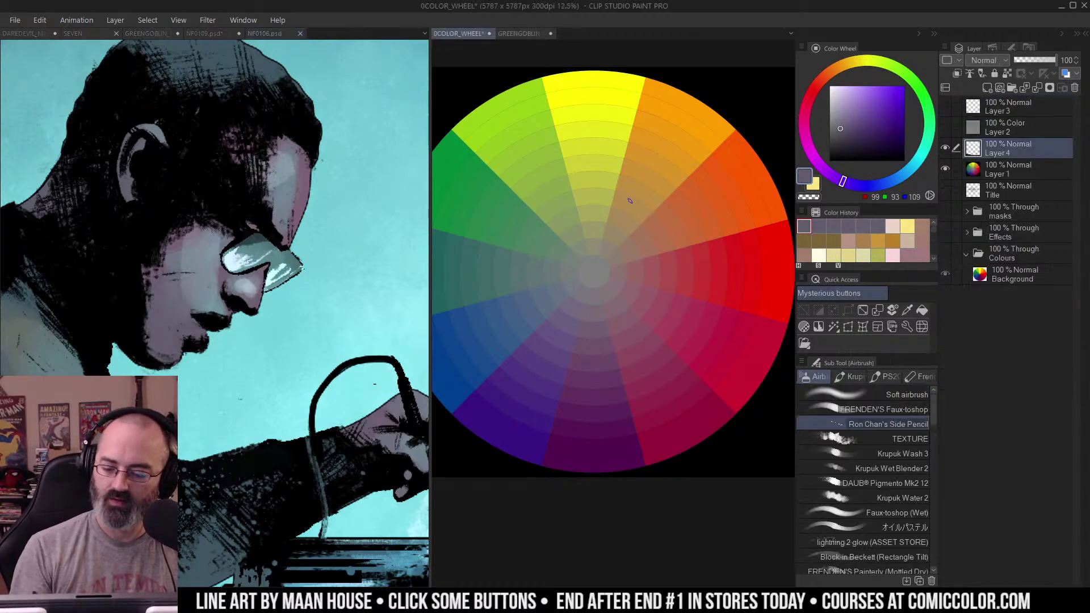
mouse_move(584, 312)
left_mouse_down()
mouse_move(580, 302)
mouse_move(593, 326)
mouse_move(592, 302)
mouse_move(592, 325)
mouse_move(602, 304)
mouse_move(624, 306)
mouse_move(602, 330)
left_mouse_up()
left_click(837, 90)
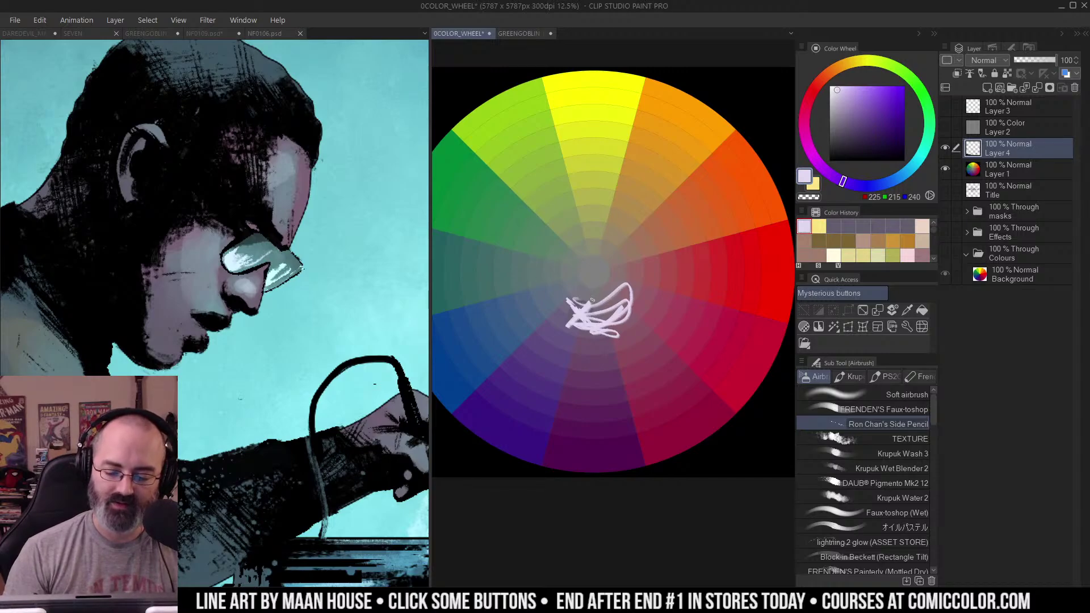
mouse_move(594, 301)
left_mouse_down()
mouse_move(589, 268)
mouse_move(607, 282)
left_mouse_up()
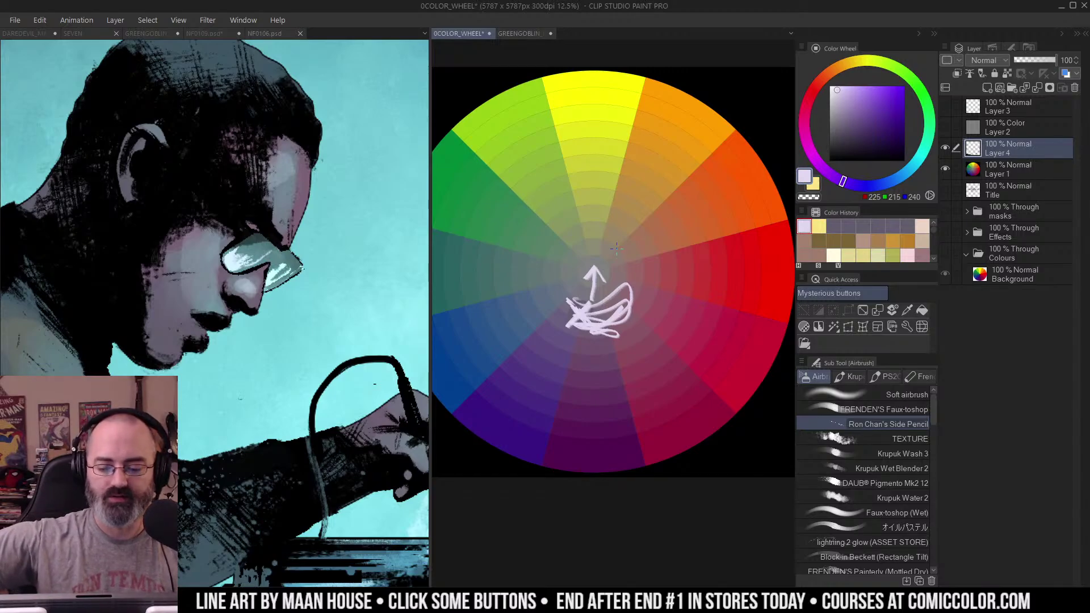
Step: Undo all the lavender marks on the color wheel
left_click(297, 188)
key("m")
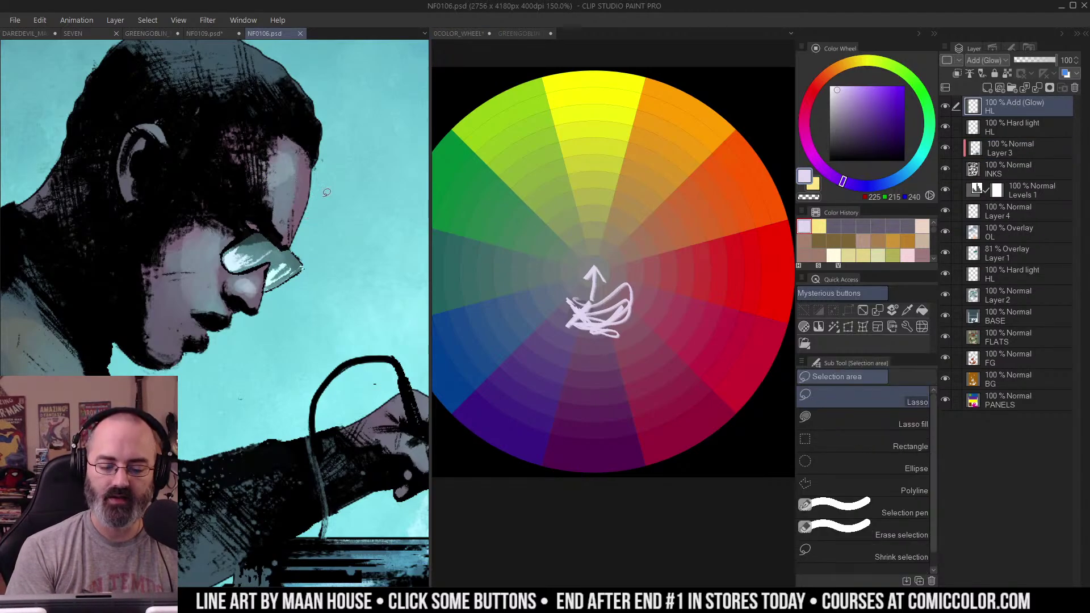
left_click(624, 299)
key("ctrl+z")
key("ctrl+z")
key("ctrl+z")
key("ctrl+z")
key("ctrl+z")
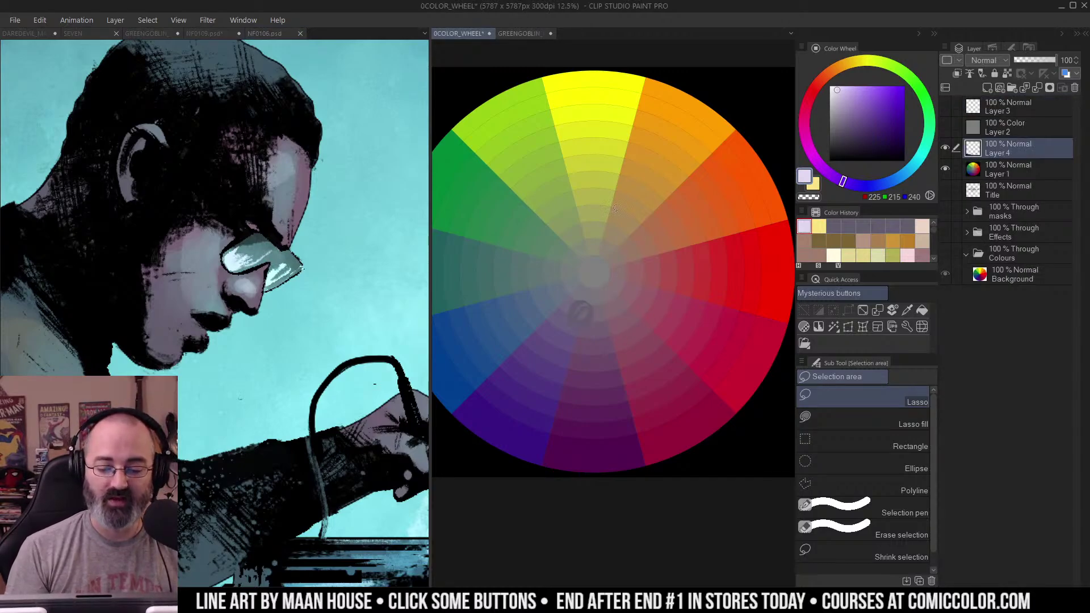
key("ctrl+z")
Step: Examine the colours and lighting across the panels of the NF0106 page
key("ctrl+space")
left_click(288, 219, "alt")
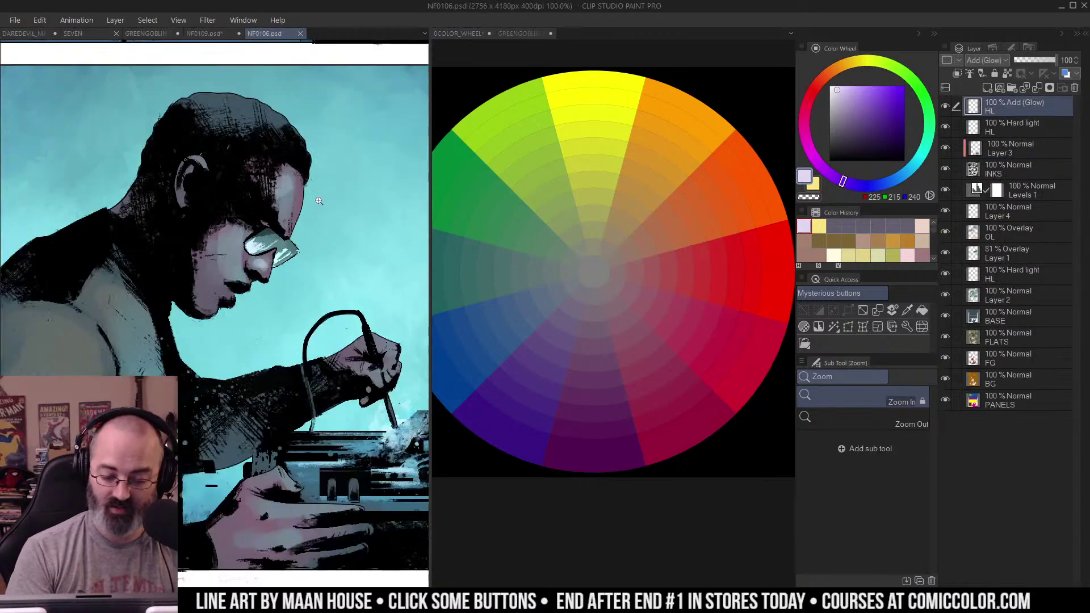
left_click(310, 223, "alt")
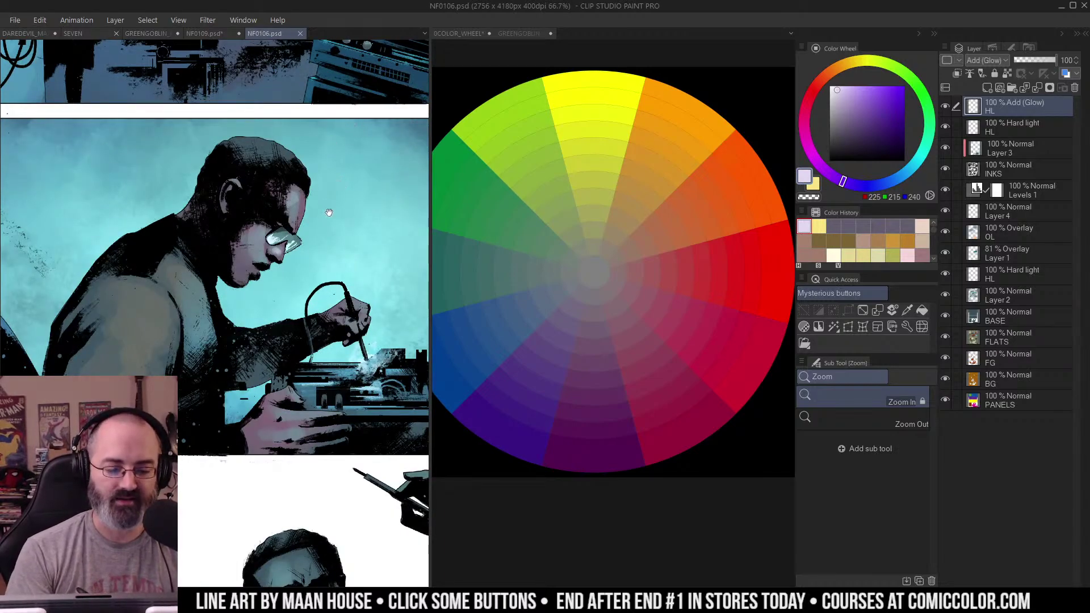
left_click_drag(329, 212, 273, 253)
left_click_drag(301, 291, 308, 138)
left_click_drag(305, 272, 315, 125)
left_click_drag(329, 185, 308, 389)
left_click_drag(391, 307, 178, 292)
left_click_drag(165, 164, 200, 399)
left_click_drag(161, 165, 197, 398)
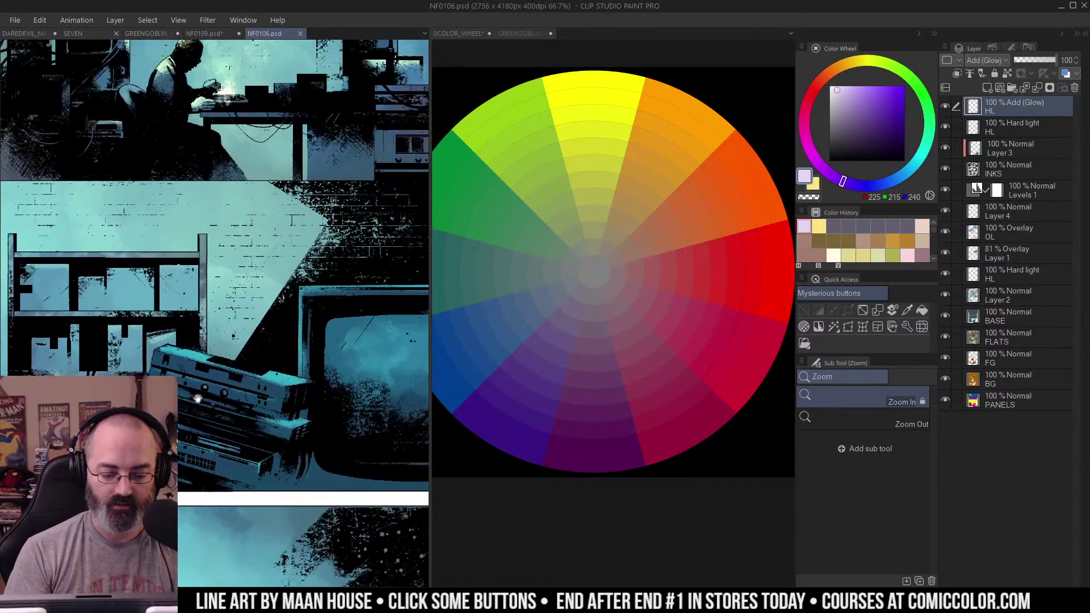
left_click_drag(162, 367, 426, 348)
left_click_drag(358, 205, 223, 451)
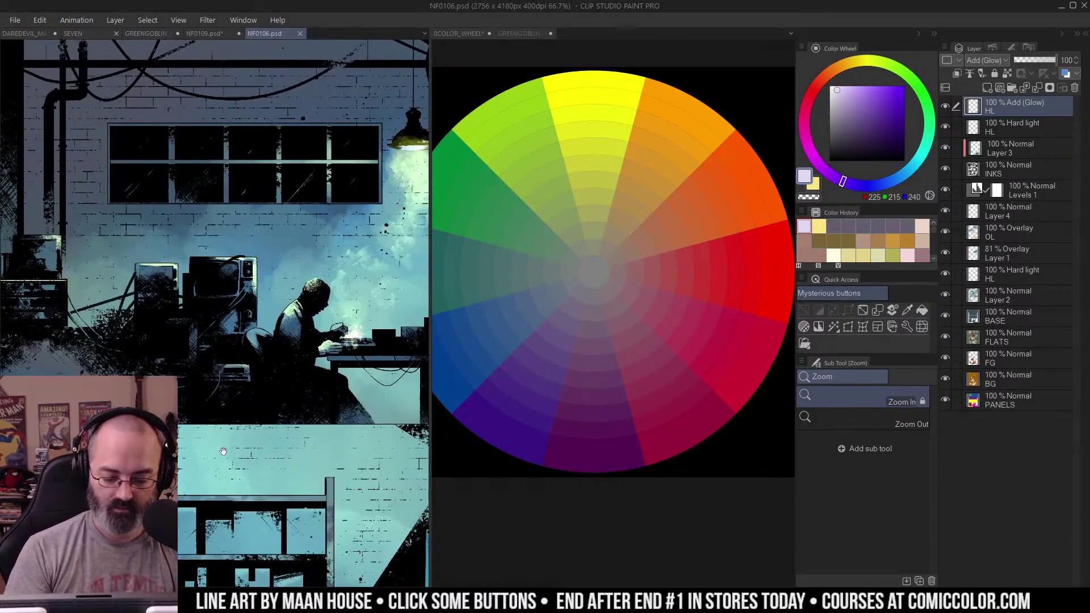
left_click_drag(360, 507, 265, 342)
left_click(266, 342, "alt")
left_click(266, 342, "alt")
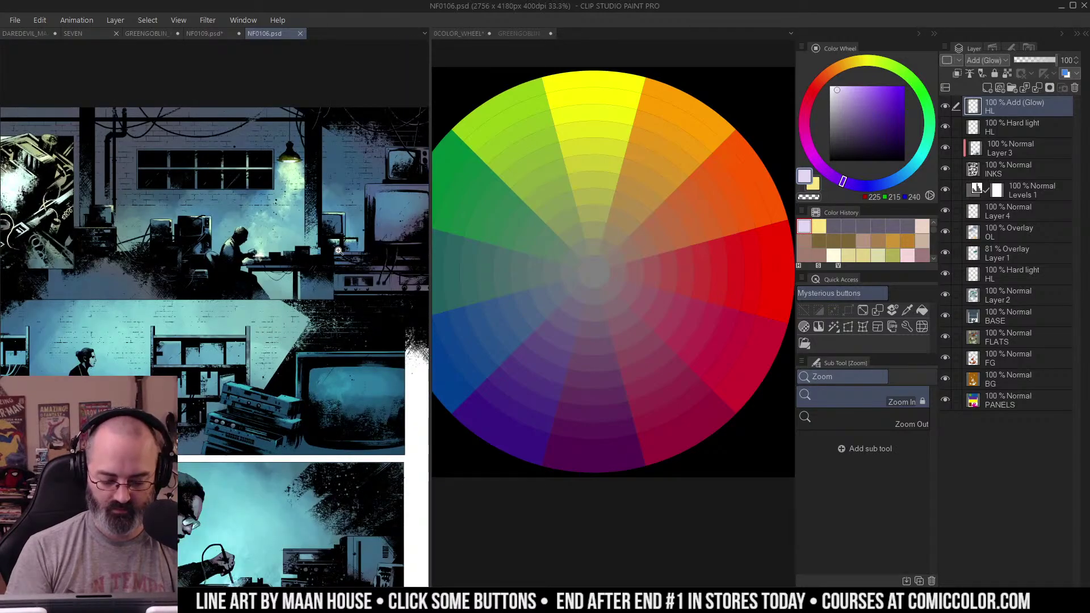
Step: Switch to NF0109.psd and sample the skin tones on the man's forehead and cheek
left_click(215, 35)
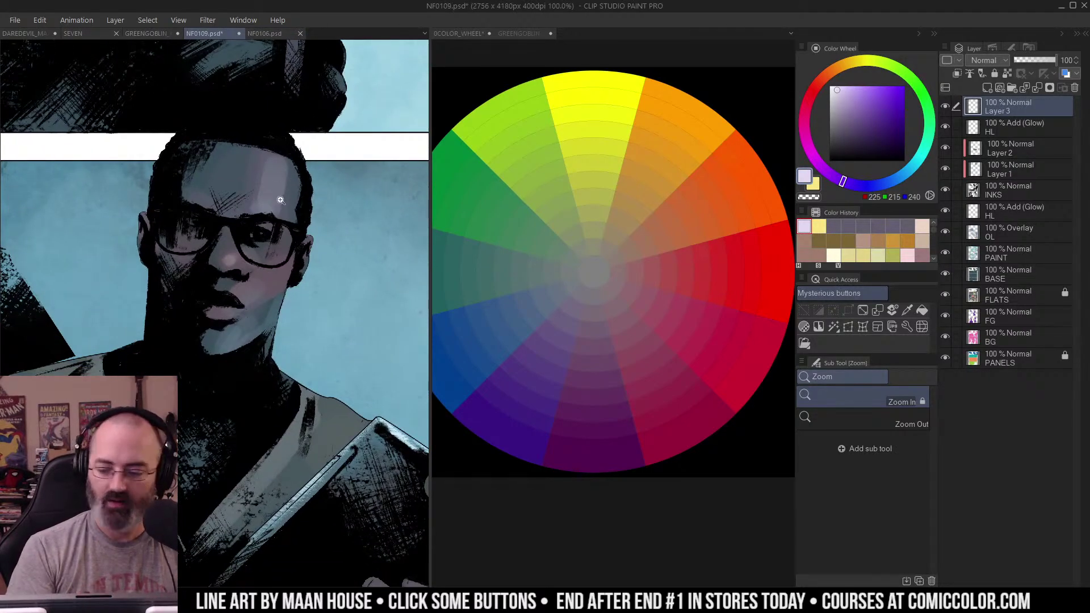
left_click(275, 188, "alt")
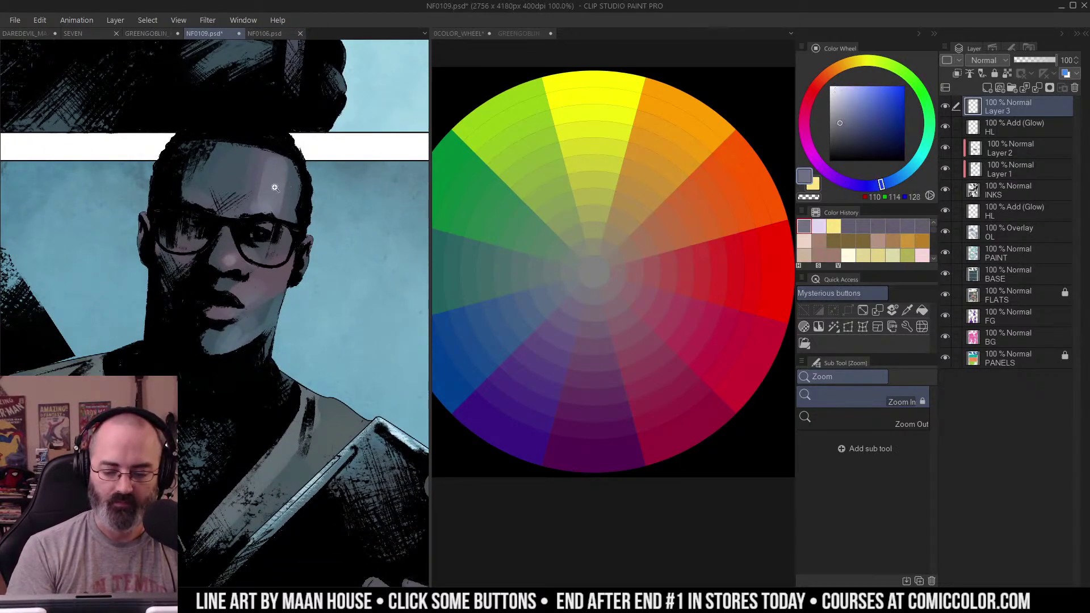
right_click(263, 285)
left_click(265, 285, "alt")
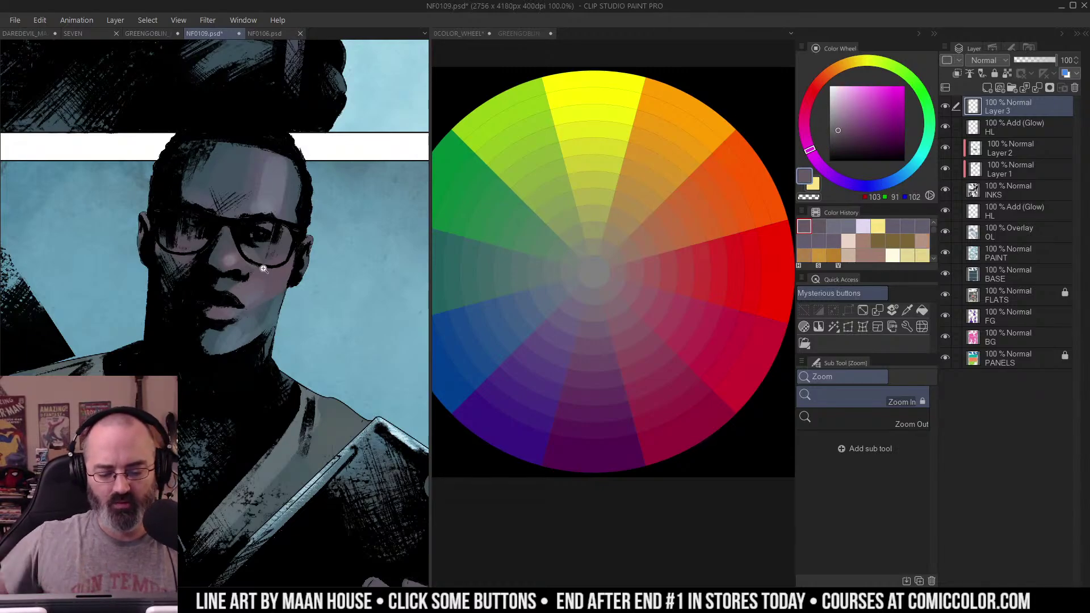
left_click(264, 285, "alt")
left_click(267, 274, "alt")
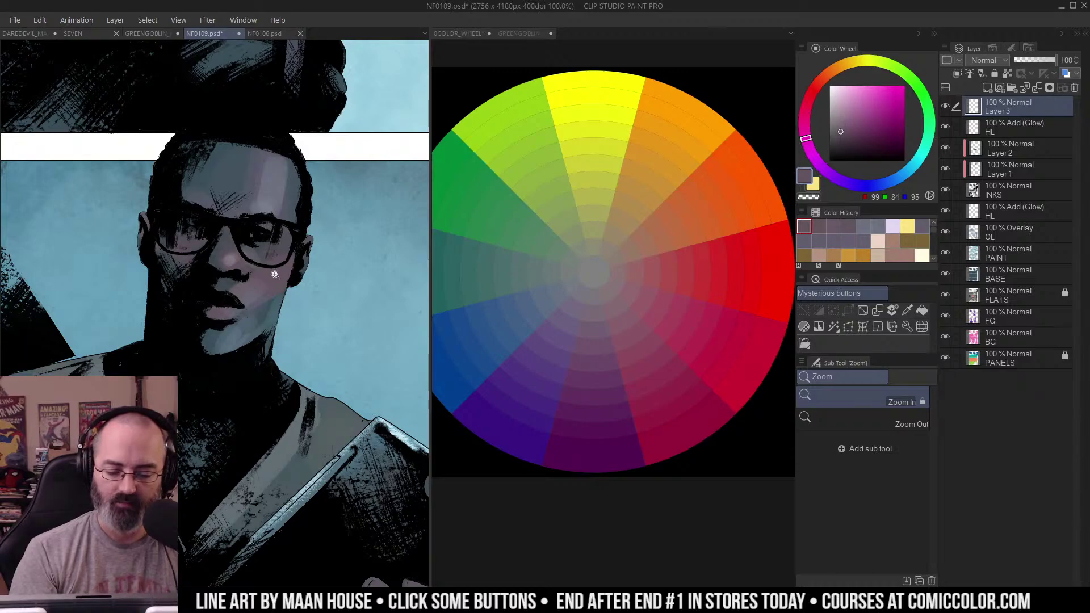
left_click(276, 275, "alt")
left_click(275, 273, "alt")
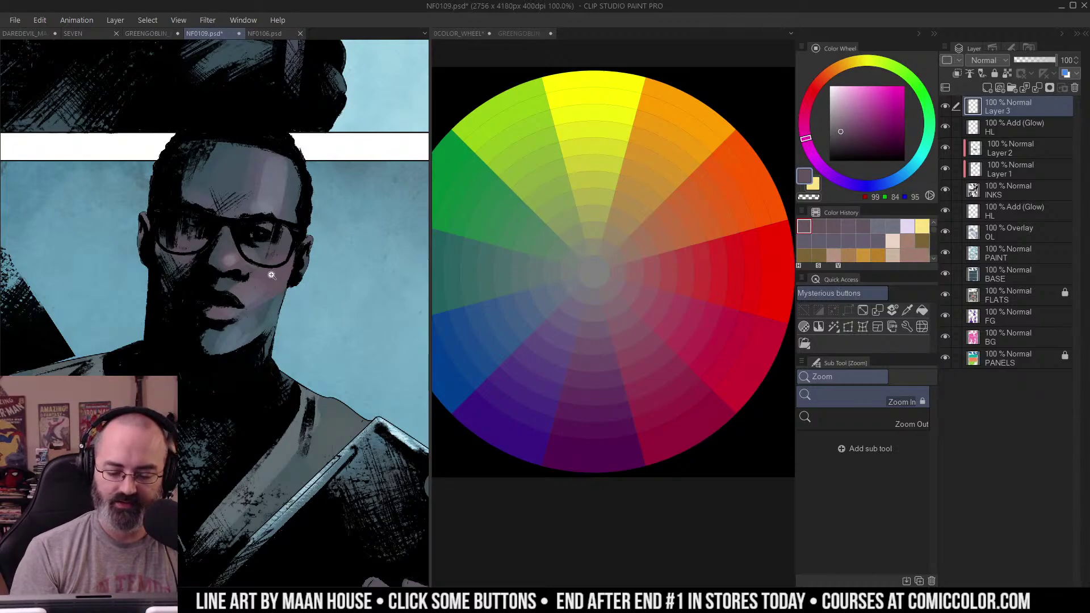
Step: Sample the tone inside the man's glasses and the lighter skin shade on his forehead
left_click(282, 243, "alt")
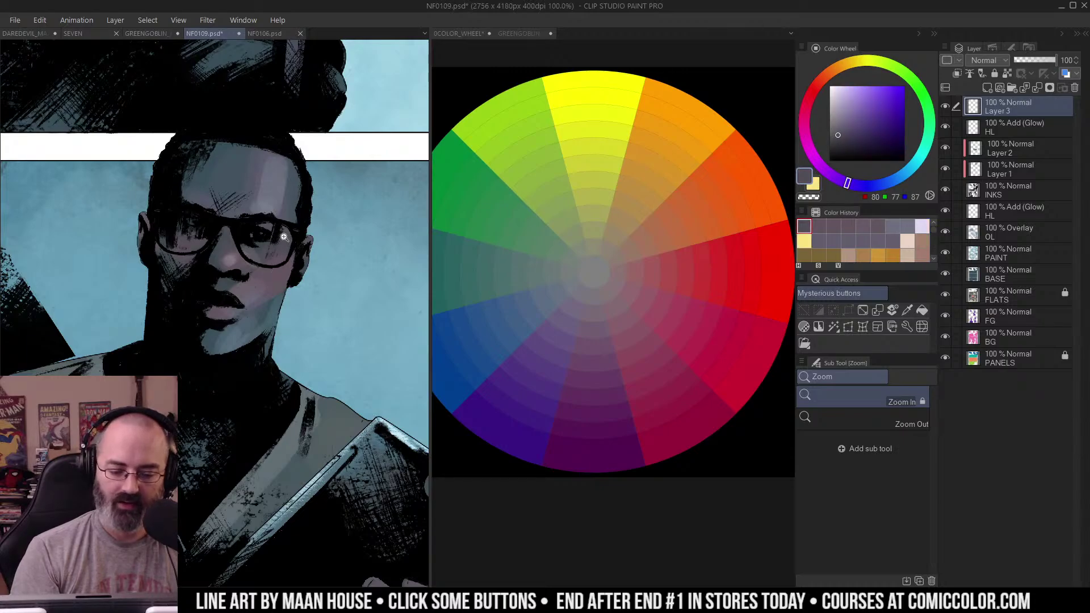
left_click(271, 180, "alt")
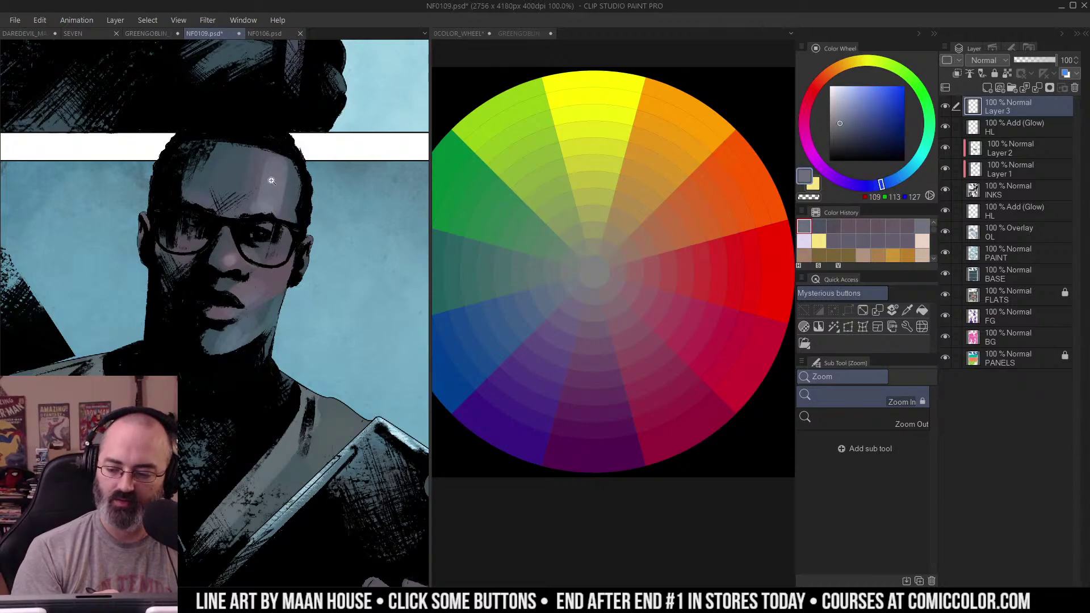
left_click(273, 182, "alt")
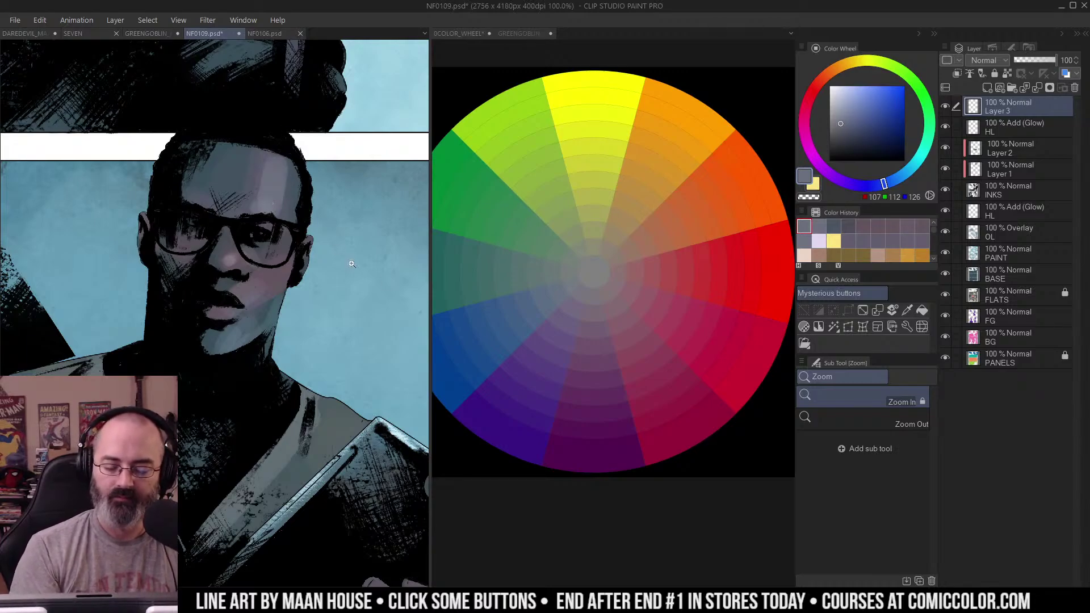
Step: Examine the man's portrait up close and compare it with the panels of the whole NF0109 page
left_click(333, 209)
left_click_drag(334, 208, 301, 196)
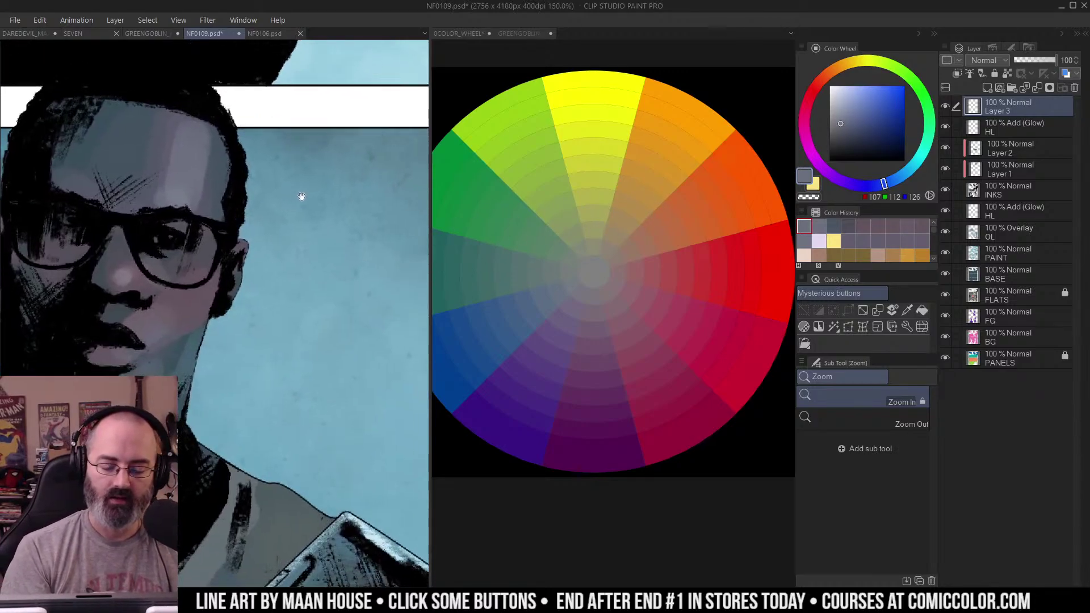
scroll(311, 216, "down", 3)
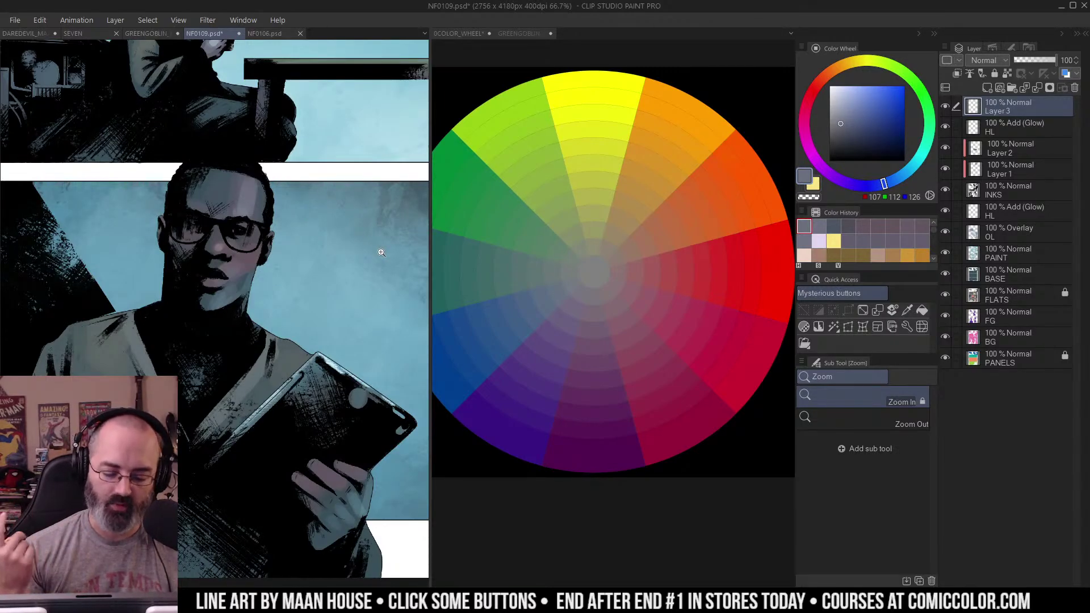
scroll(381, 252, "down", 3)
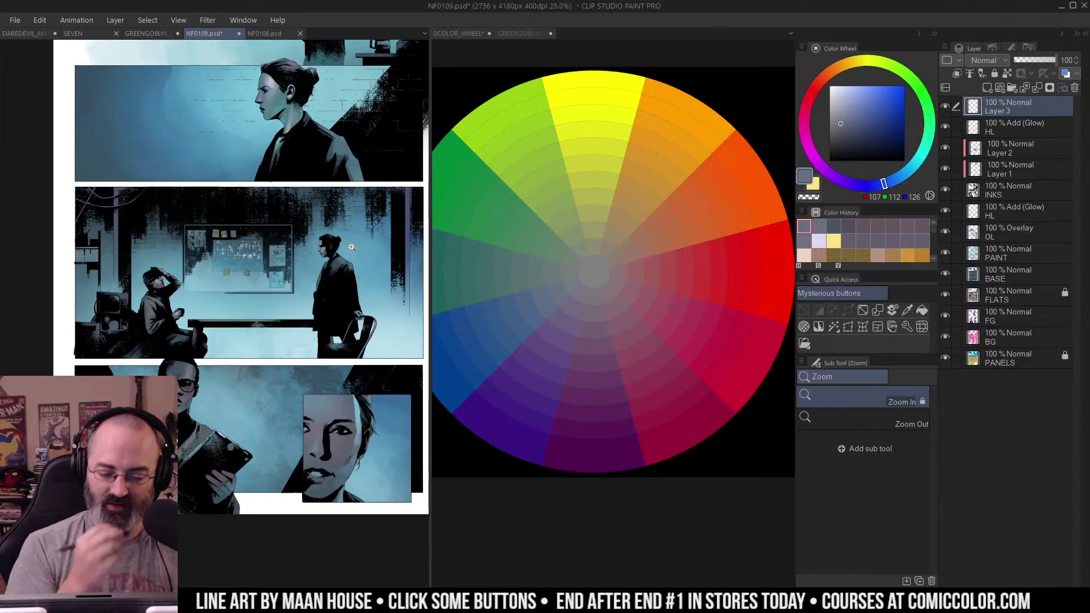
key("m")
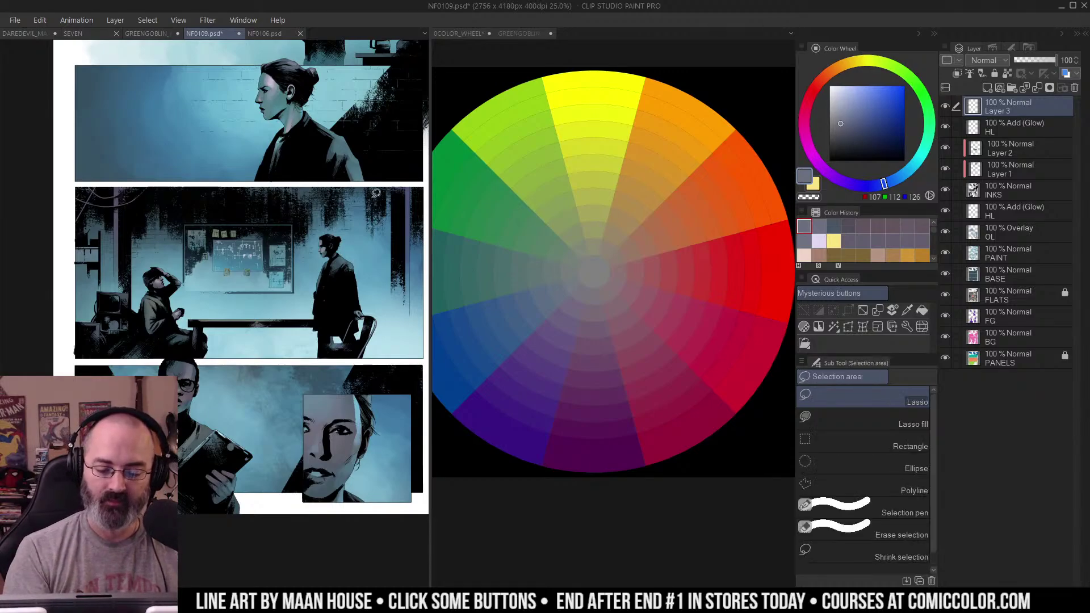
Step: Clear the Side Pencil test strokes and paint a dark grey patch (RGB 56, 58, 63) over the wheel's blue-purple area with FRENDEN's Faux-toshop
left_click(435, 134)
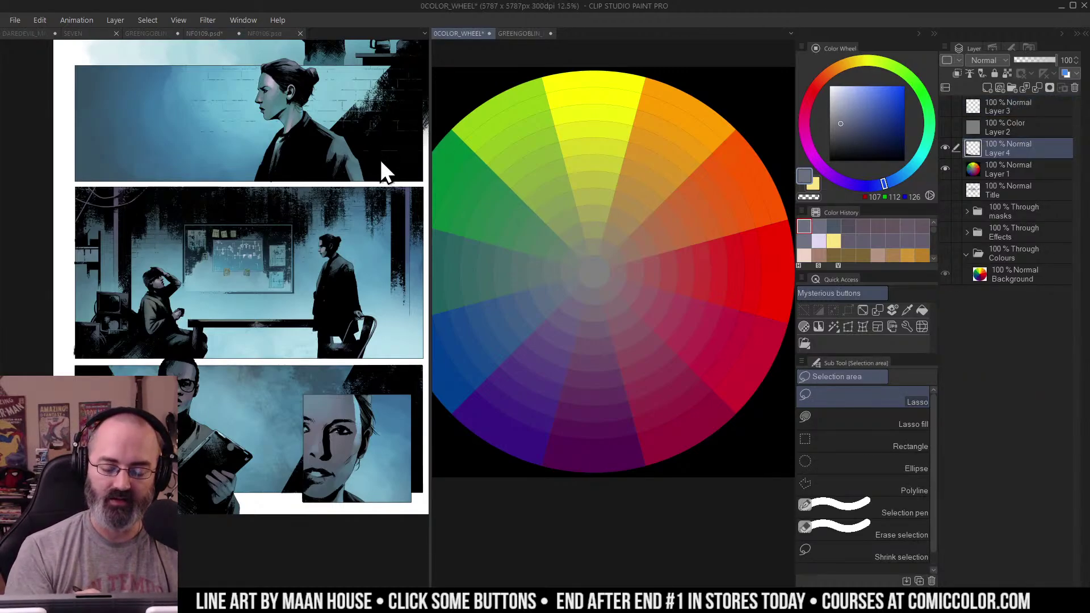
left_click(837, 142)
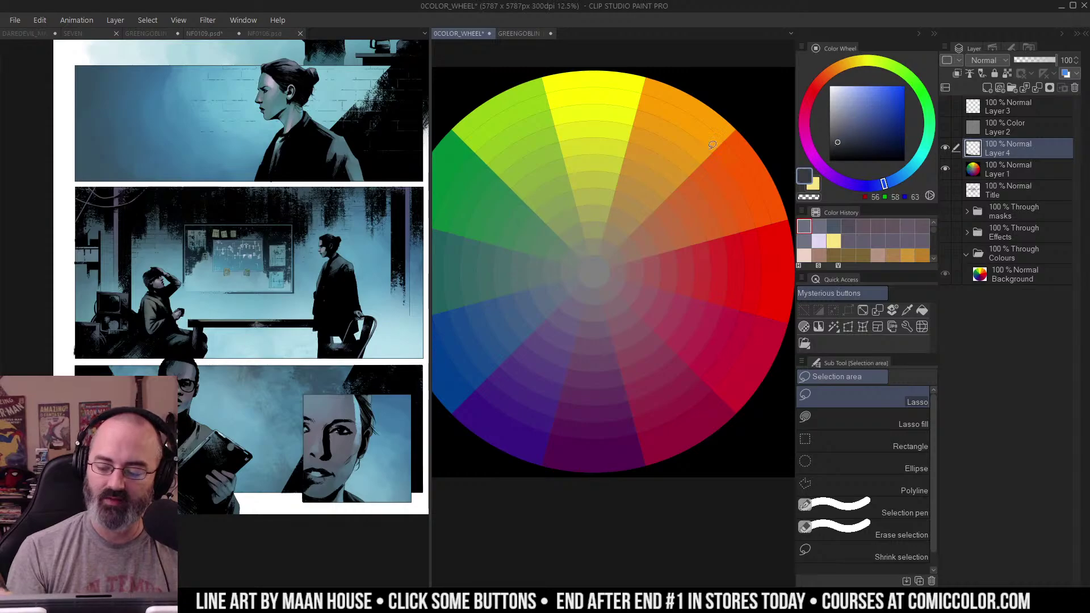
key("b")
left_click_drag(534, 329, 503, 396)
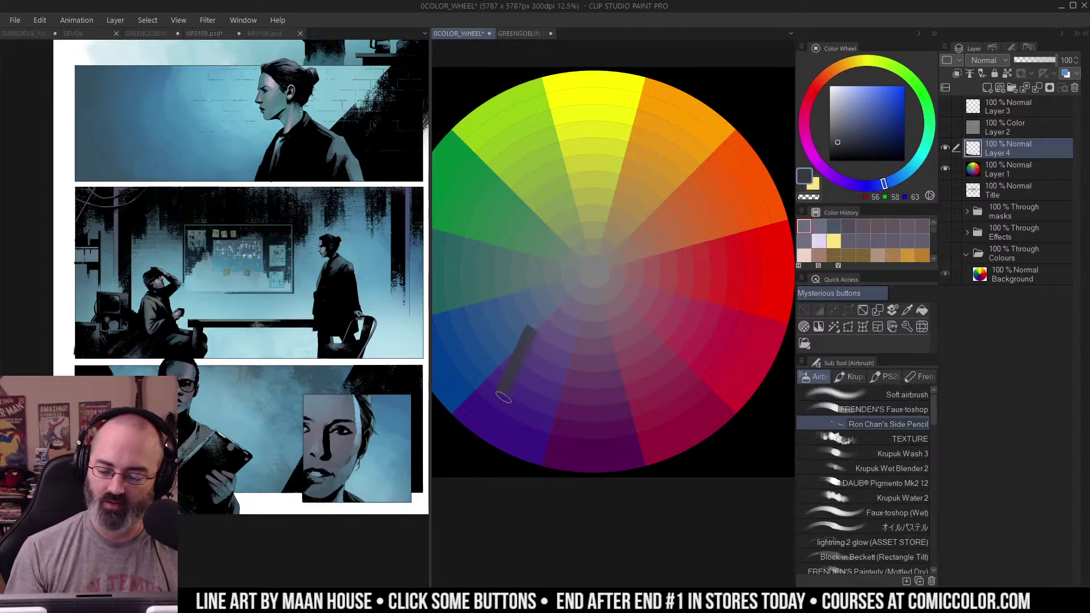
mouse_move(535, 342)
left_mouse_down()
mouse_move(554, 321)
mouse_move(518, 406)
mouse_move(564, 331)
mouse_move(536, 393)
mouse_move(511, 349)
mouse_move(581, 314)
mouse_move(556, 316)
mouse_move(601, 336)
mouse_move(561, 394)
mouse_move(541, 306)
mouse_move(593, 403)
left_mouse_up()
key("Delete")
left_click(903, 409)
Step: Paint lighter blue-grey (RGB 111, 117, 136) inside the dark patch and add a small near-white highlight (RGB 224, 231, 252)
left_click(844, 120)
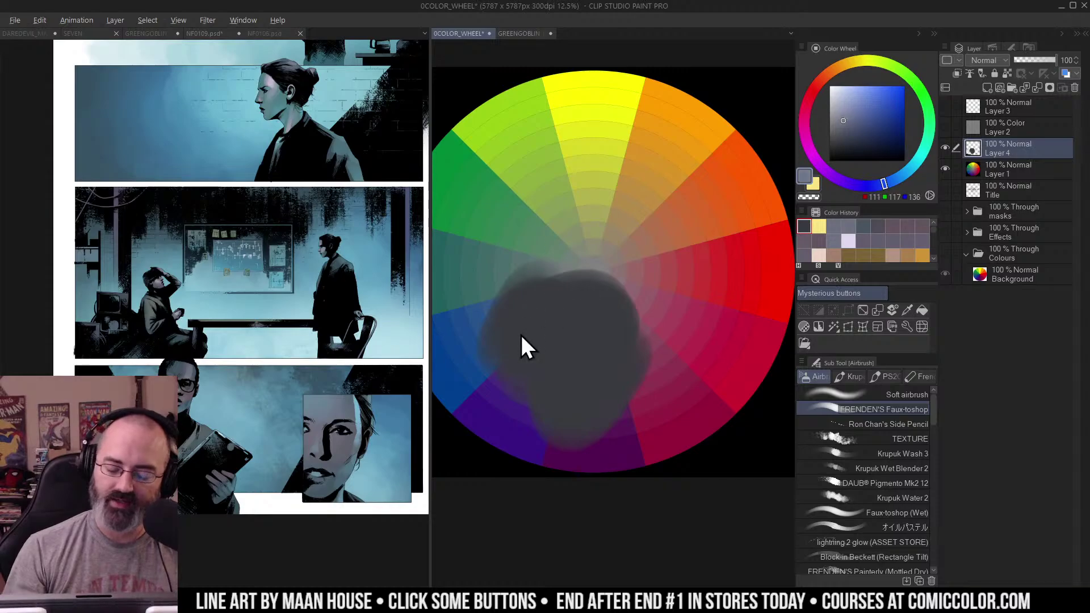
mouse_move(537, 329)
left_mouse_down()
mouse_move(576, 356)
mouse_move(576, 325)
mouse_move(551, 335)
mouse_move(561, 305)
left_mouse_up()
left_click(842, 101)
left_click(838, 87)
key("[")
key("[")
key("[")
key("[")
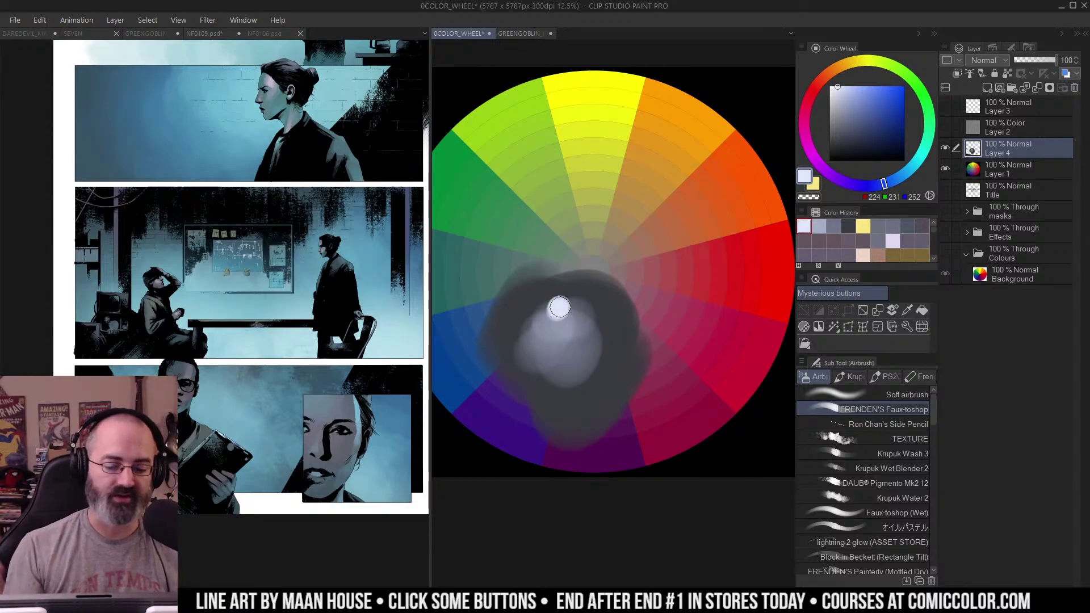
Step: Paint a large saturated blue patch (RGB 41, 69, 148) over the wheel's orange area with FRENDEN's Faux-toshop
key("m")
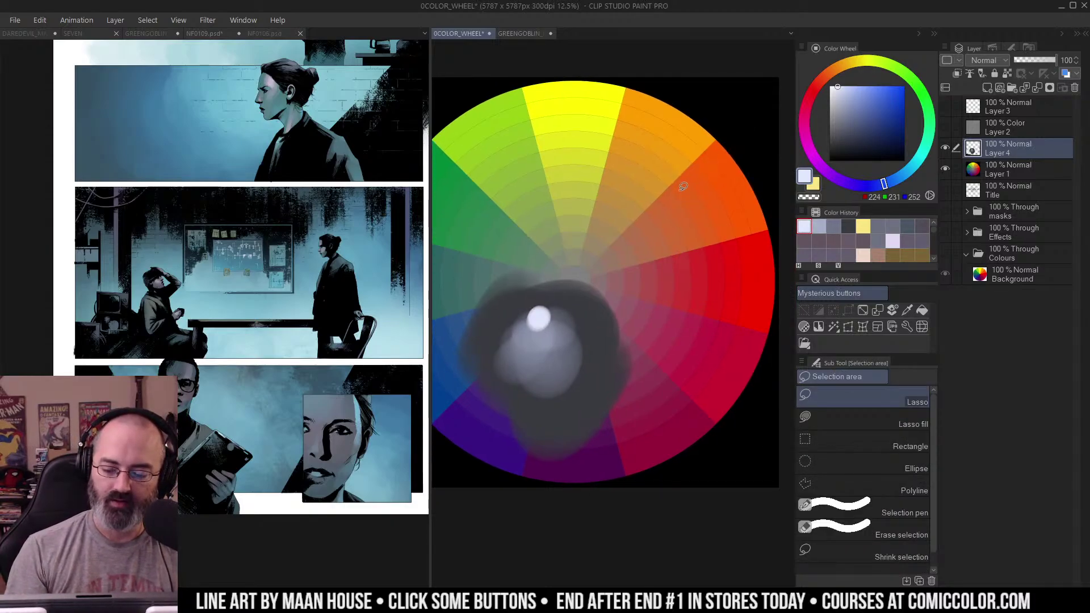
left_click(884, 114)
key("b")
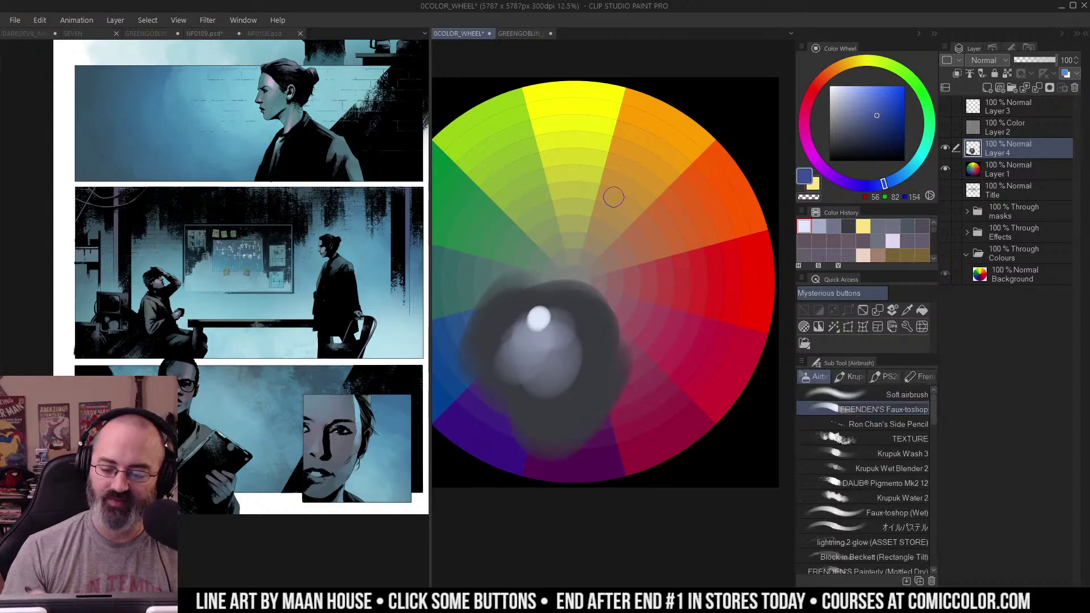
mouse_move(664, 154)
left_mouse_down()
mouse_move(615, 164)
mouse_move(612, 239)
mouse_move(635, 167)
mouse_move(660, 228)
mouse_move(643, 238)
mouse_move(685, 207)
mouse_move(626, 208)
mouse_move(650, 224)
left_mouse_up()
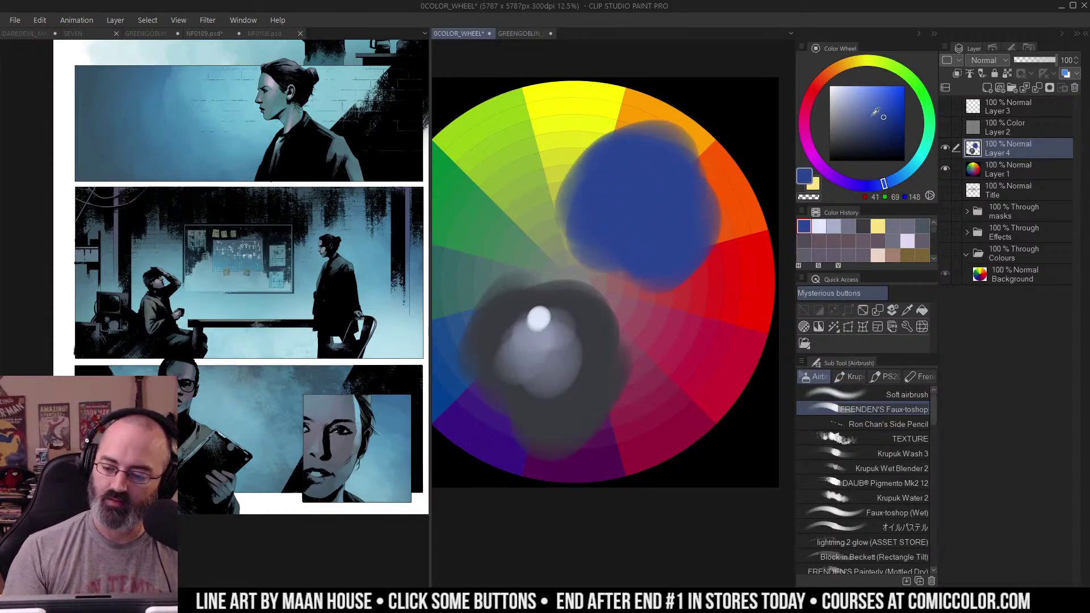
Step: Paint muted grey-blue inside the saturated blue patch and add a small neutral grey spot (RGB 138, 139, 142)
left_click_drag(876, 111, 865, 118)
mouse_move(620, 184)
left_mouse_down()
mouse_move(647, 200)
mouse_move(635, 164)
mouse_move(638, 217)
left_mouse_up()
left_click(846, 119)
left_click_drag(847, 118, 831, 118)
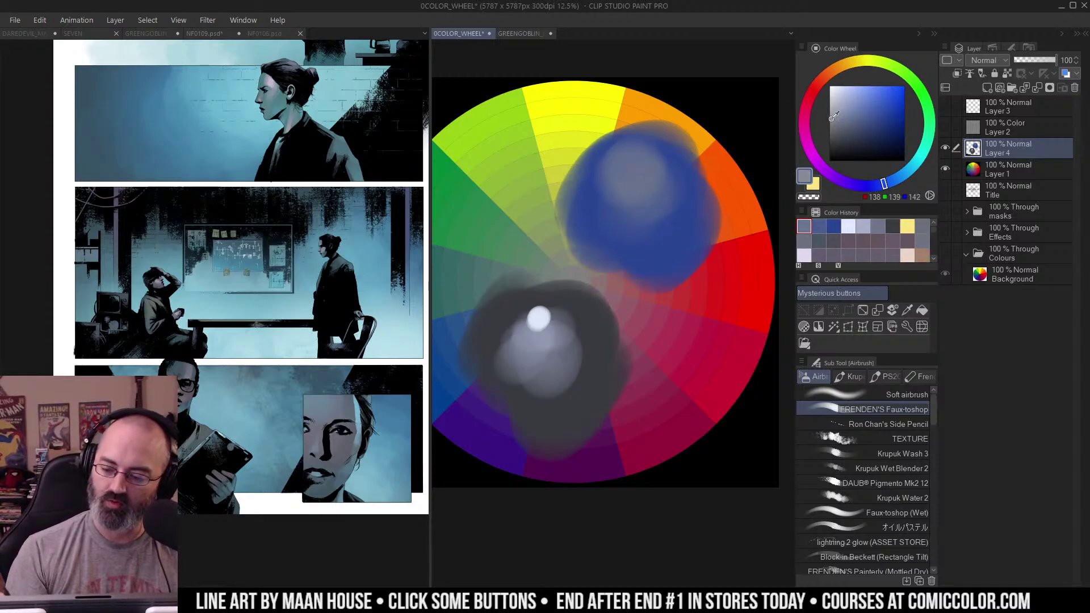
left_click_drag(630, 152, 632, 156)
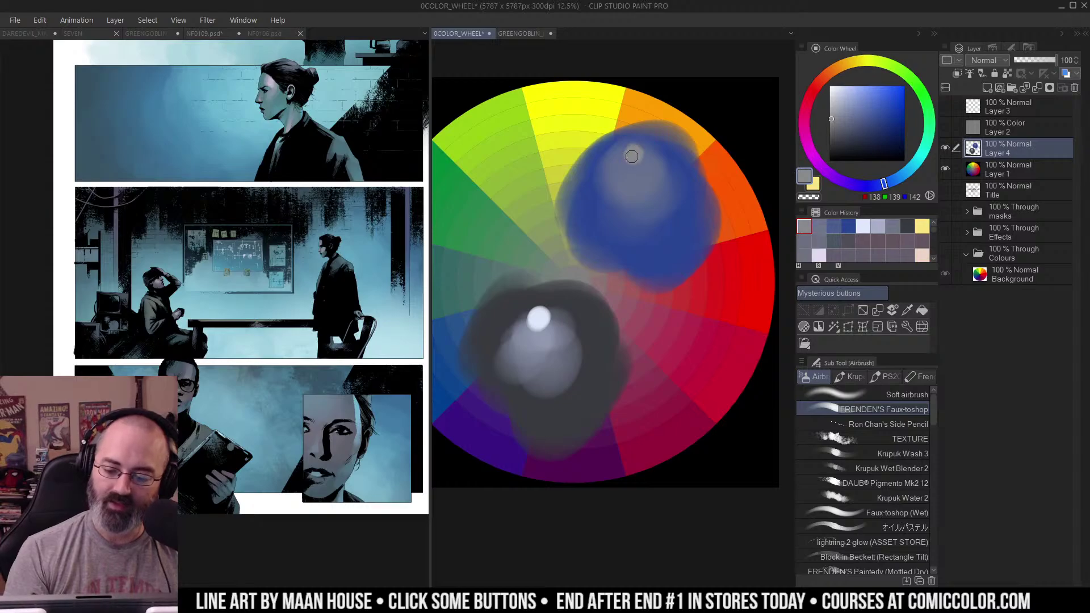
Step: Undo all the dark grey and blue patches painted over the color wheel on Layer 4
key("m")
left_click_drag(702, 172, 672, 216)
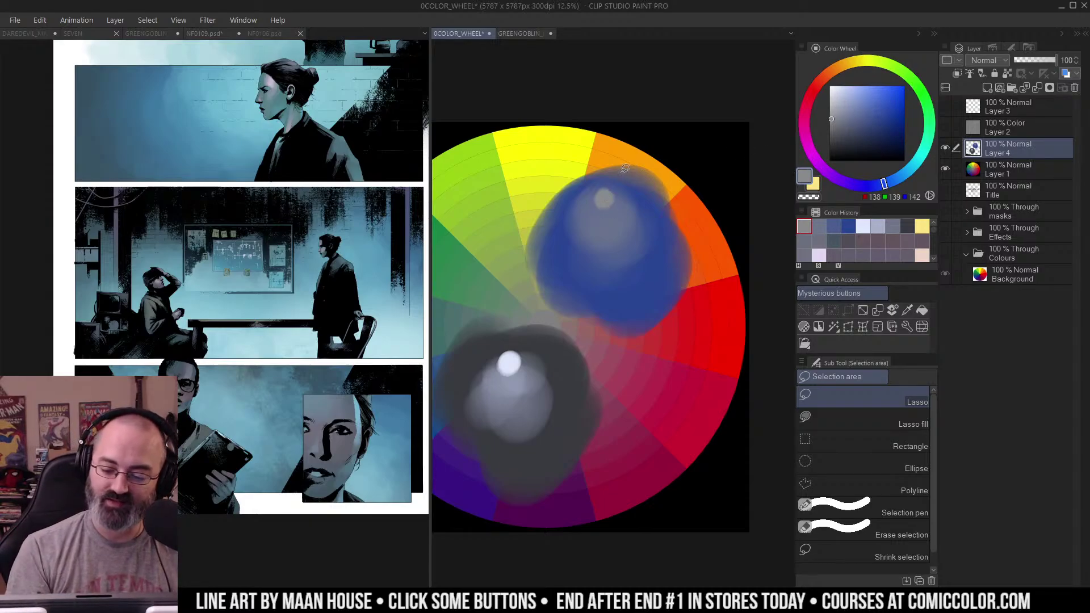
key("b")
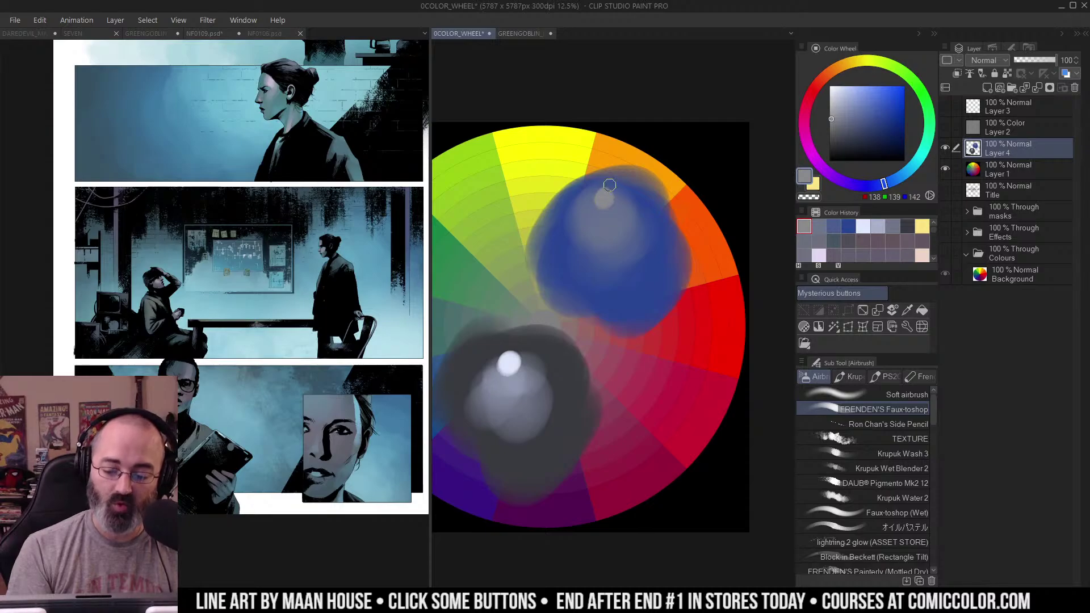
key("m")
mouse_move(628, 181)
left_mouse_down()
mouse_move(636, 287)
mouse_move(667, 177)
left_mouse_up()
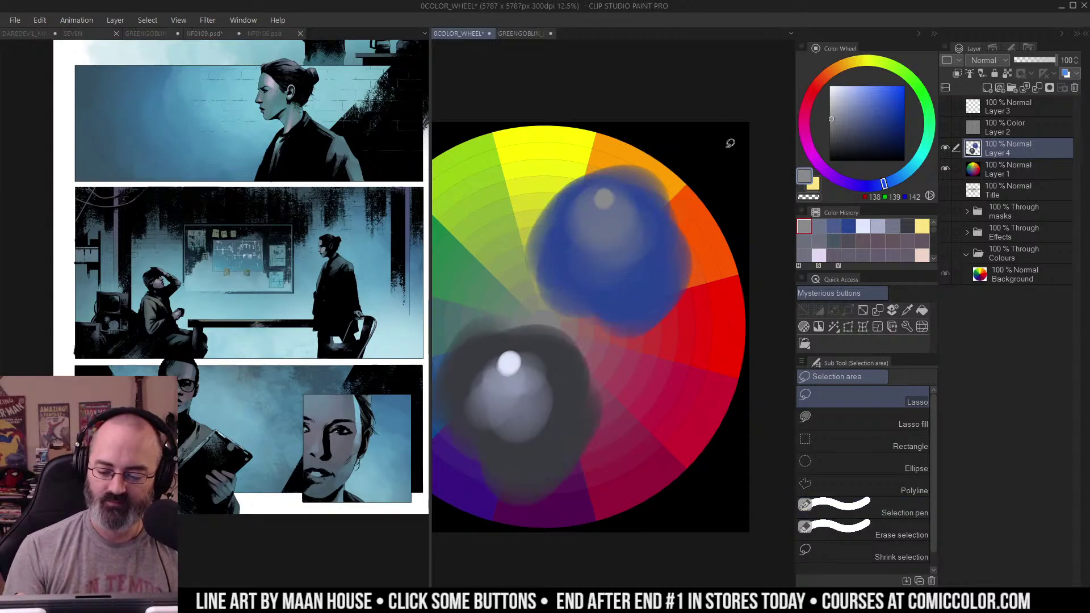
key("ctrl+z")
key("ctrl+z")
key("ctrl+z")
key("ctrl+z")
key("ctrl+z")
key("ctrl+z")
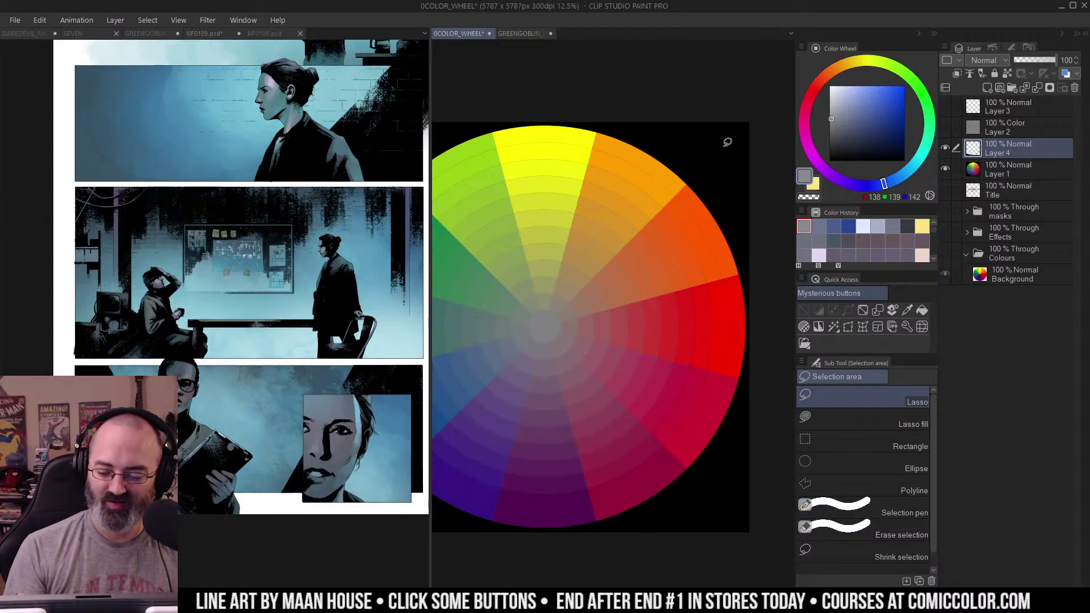
left_click_drag(579, 175, 580, 173)
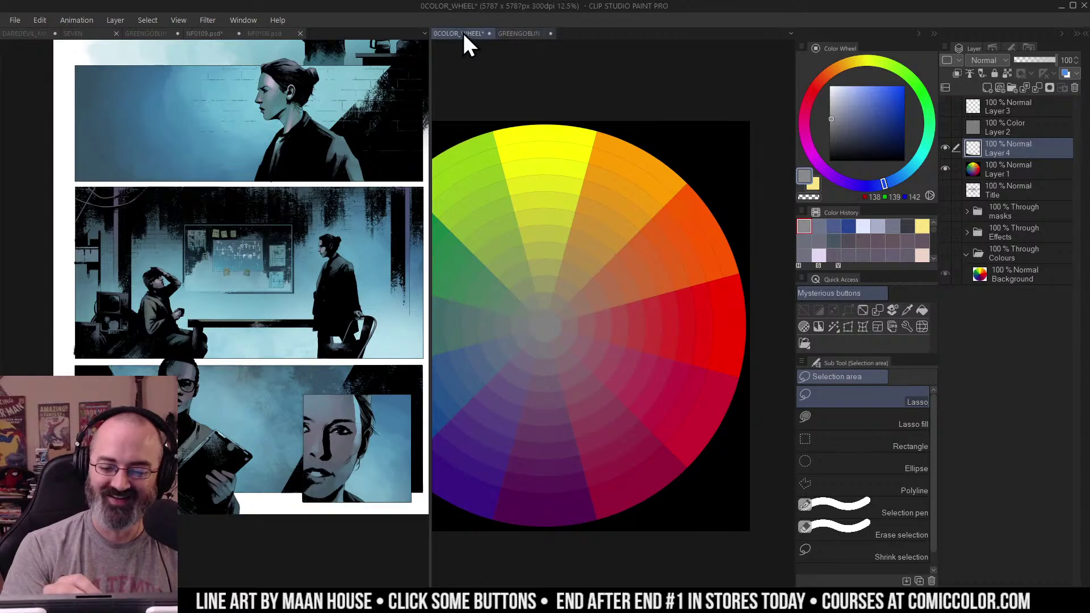
Step: Group the color wheel document with the comic pages, narrow that pane, and show GREENGOBLIN_MAANHOUSE in both panes
left_click_drag(464, 34, 85, 34)
left_click_drag(430, 67, 237, 43)
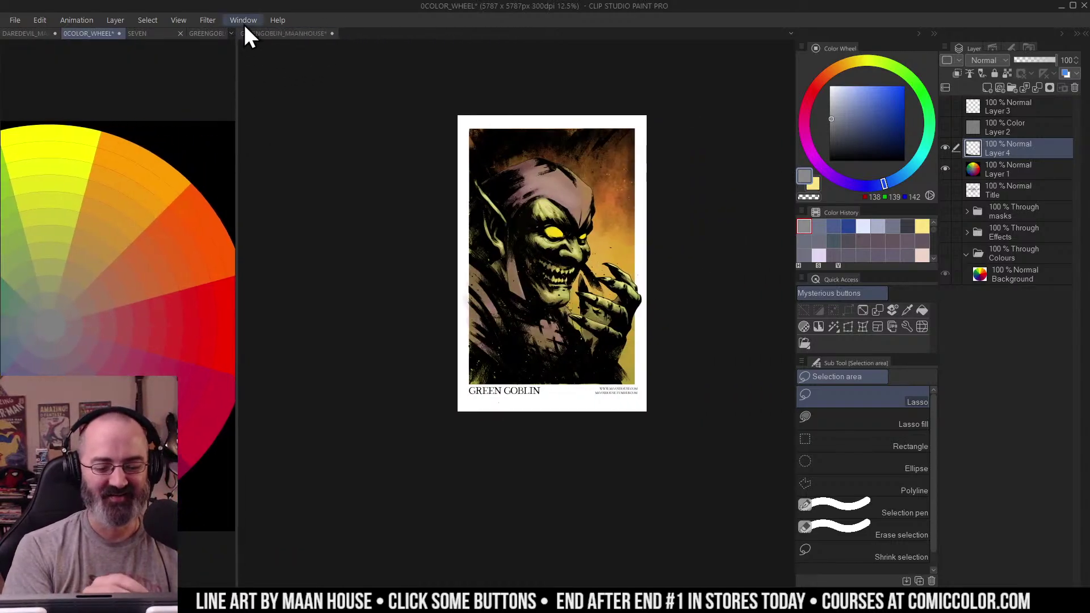
left_click(206, 36)
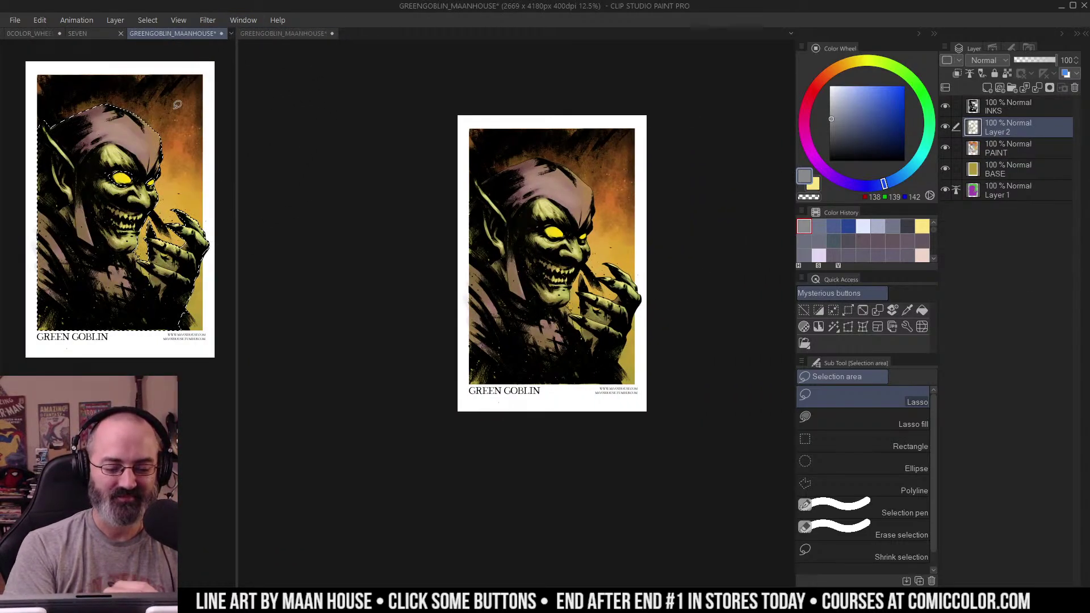
left_click(295, 34)
scroll(577, 154, "up", 2)
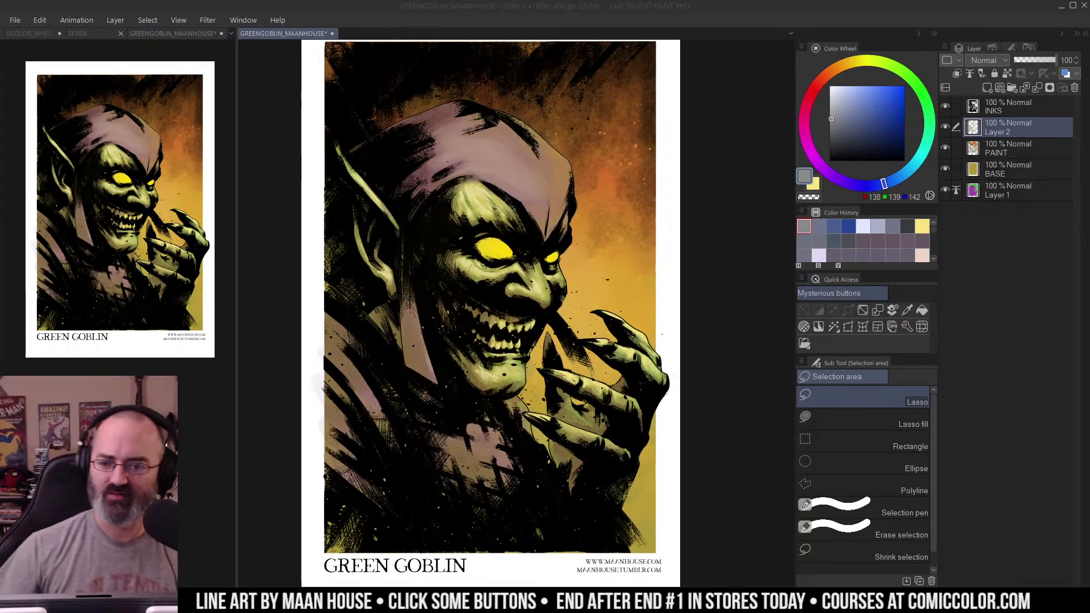
Step: Examine the Green Goblin artwork's background, hood and face both up close and at whole-page size
left_click(602, 180)
left_click_drag(647, 141, 636, 119)
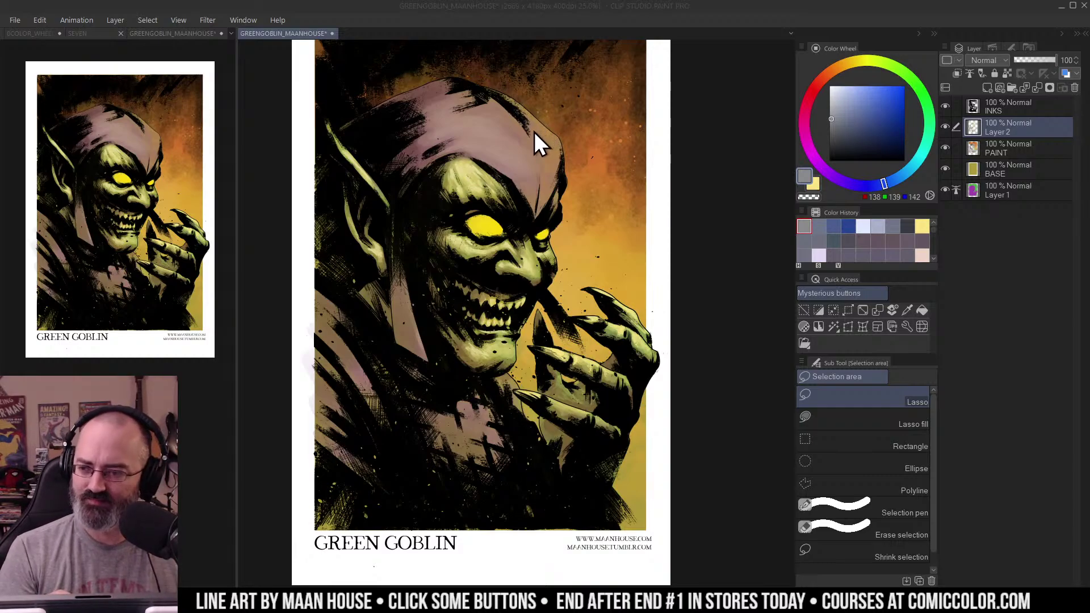
left_click(557, 198)
left_click_drag(547, 160, 605, 139)
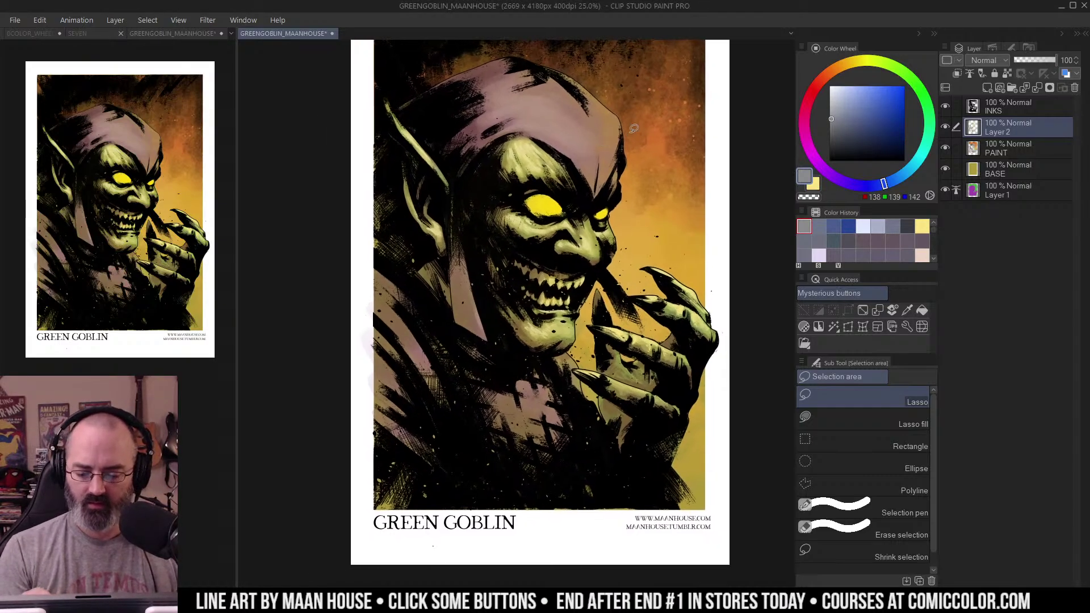
left_click(600, 187, "alt")
left_click(631, 170, "alt")
left_click(642, 170)
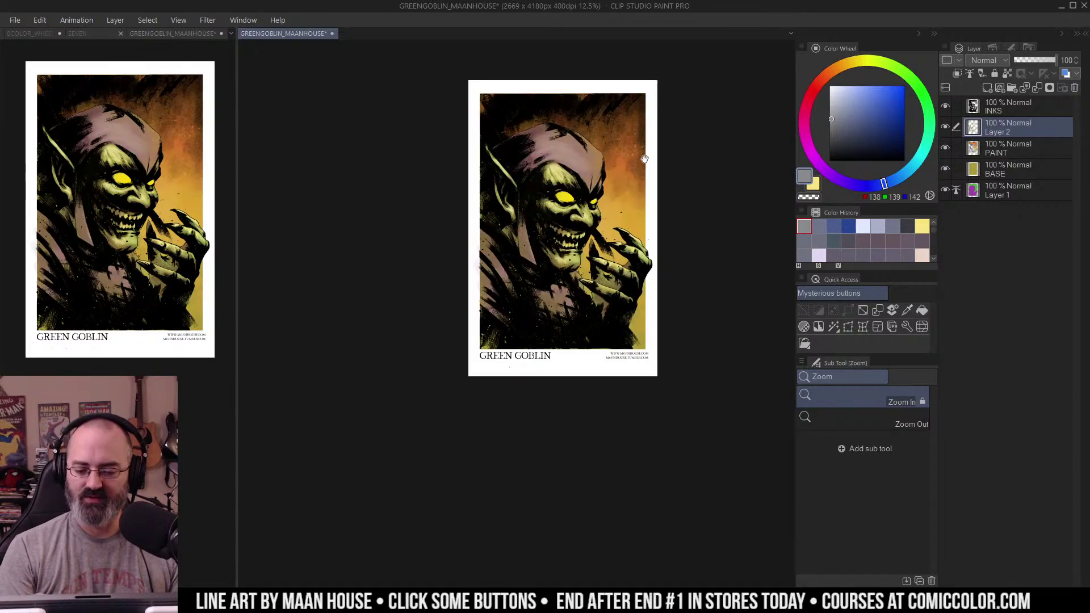
left_click(646, 154)
left_click(588, 232)
left_click_drag(585, 236, 648, 185)
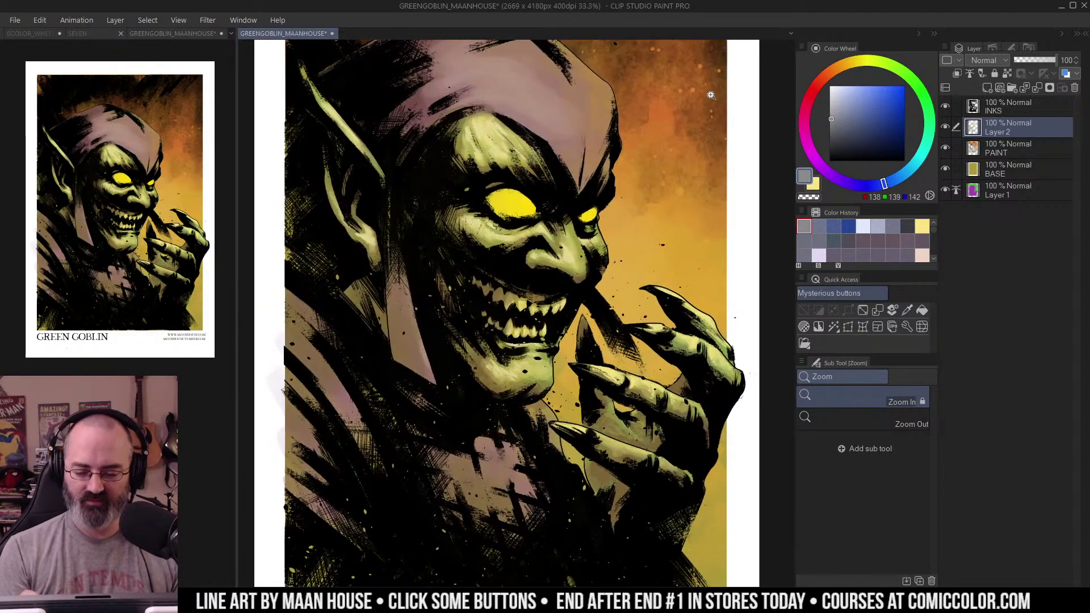
left_click(628, 181, "alt")
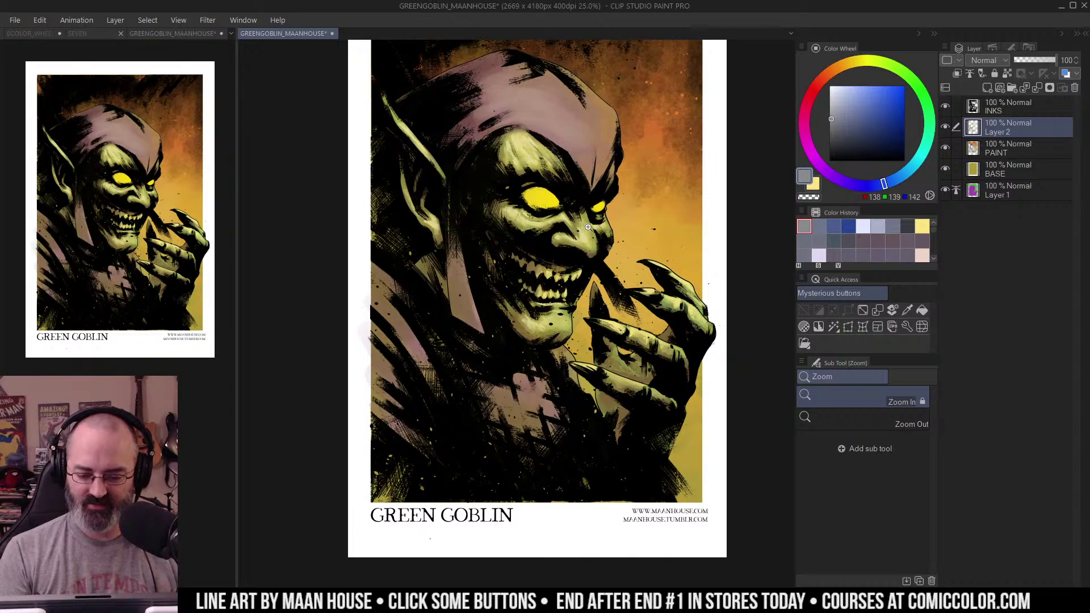
Step: Sample the muted tone of the Goblin's chest patch and brush RGB 169, 140, 126 over it with FRENDEN's Faux-toshop
left_click(607, 269)
left_click_drag(573, 305, 660, 206)
left_click(588, 336, "alt")
left_click(849, 111)
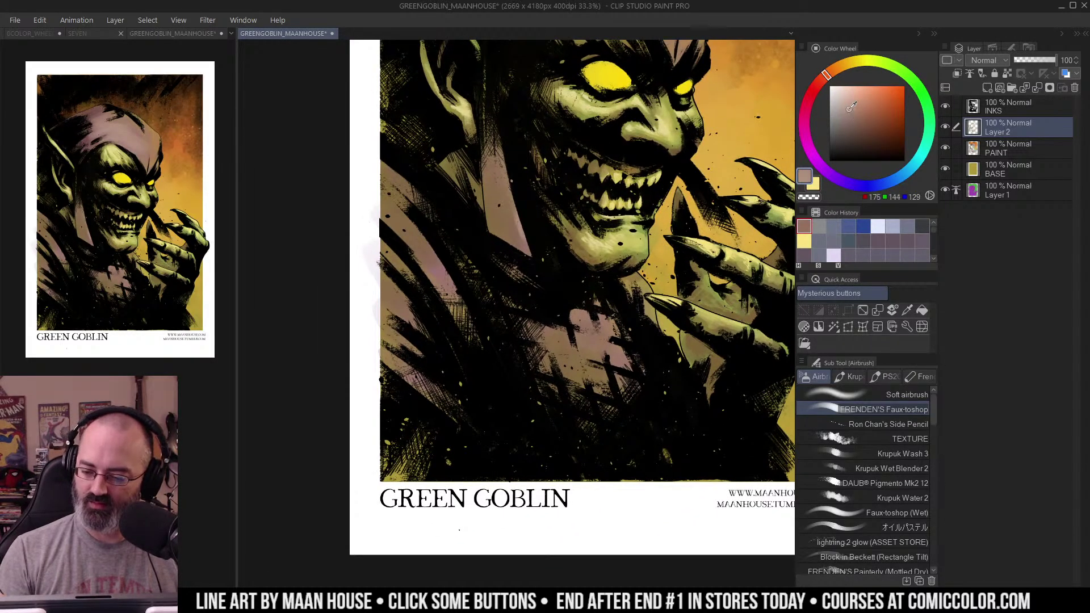
left_click_drag(594, 334, 592, 355)
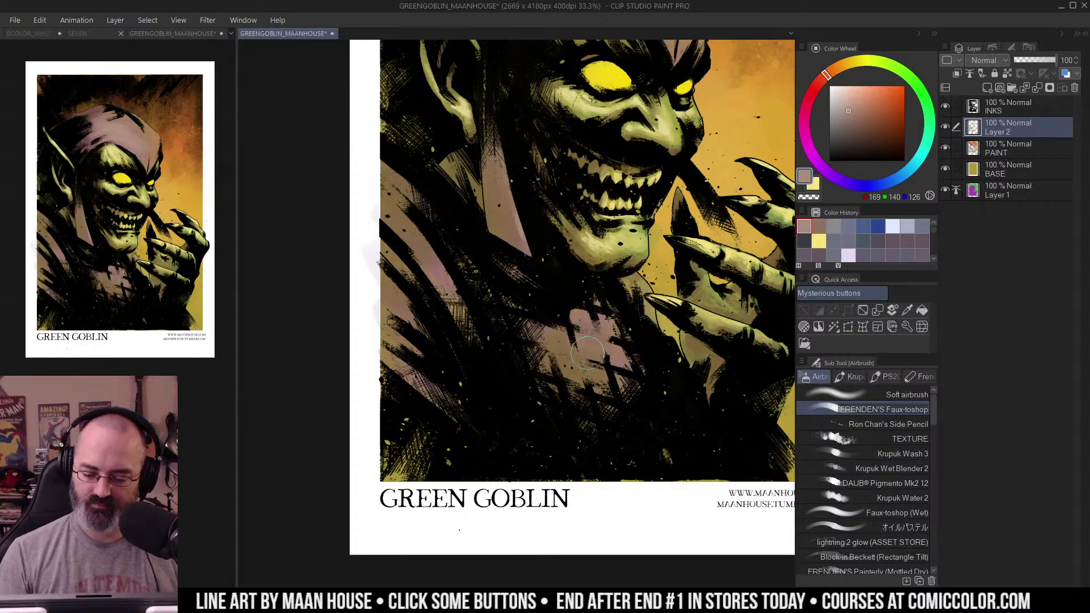
Step: Dab a lighter highlight (RGB 196, 173, 161) onto the upper chest patch with Ron Chan's Side Pencil
left_click(909, 439)
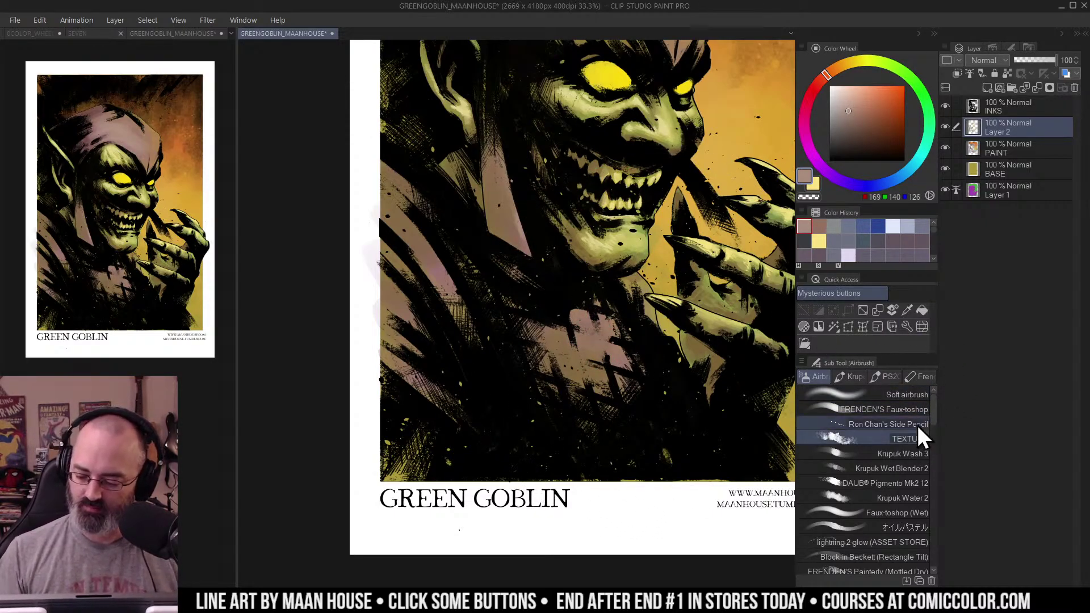
left_click(914, 427)
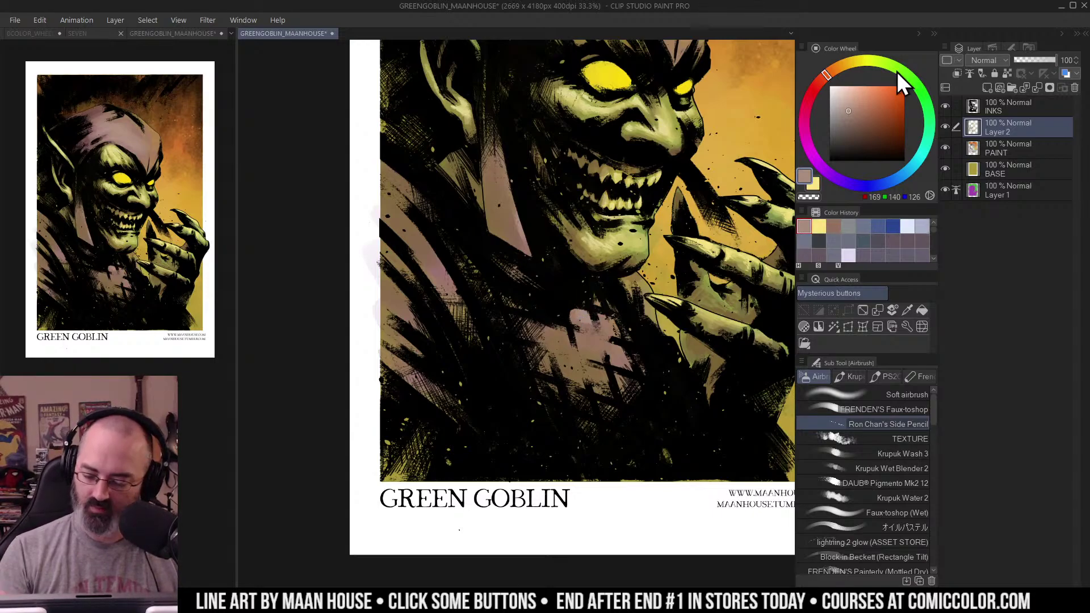
left_click(845, 101)
left_click_drag(589, 323, 582, 321)
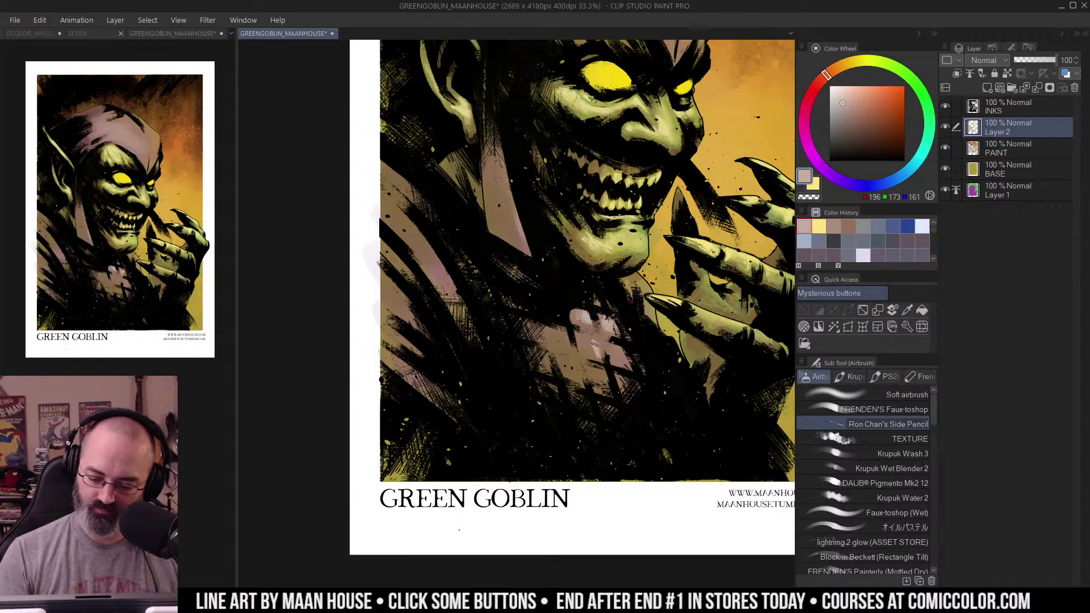
Step: Resample the chest patch colour and paint RGB 165, 135, 126 highlights across the patch between the ink stitches
key("ctrl+space")
left_click(625, 298)
left_click(622, 306, "alt")
left_click(621, 309, "alt")
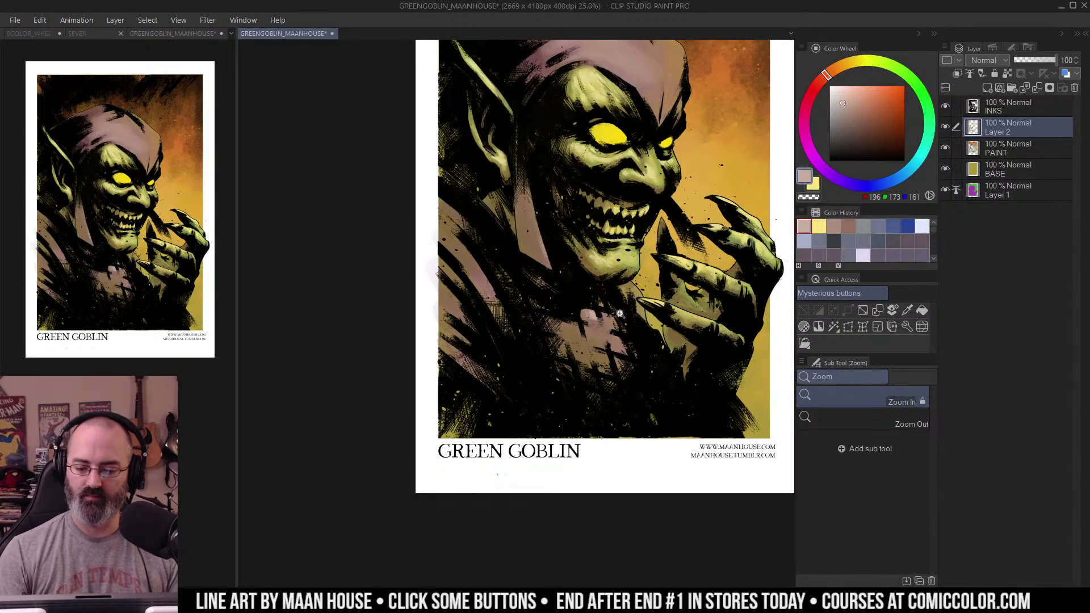
double_click(619, 314)
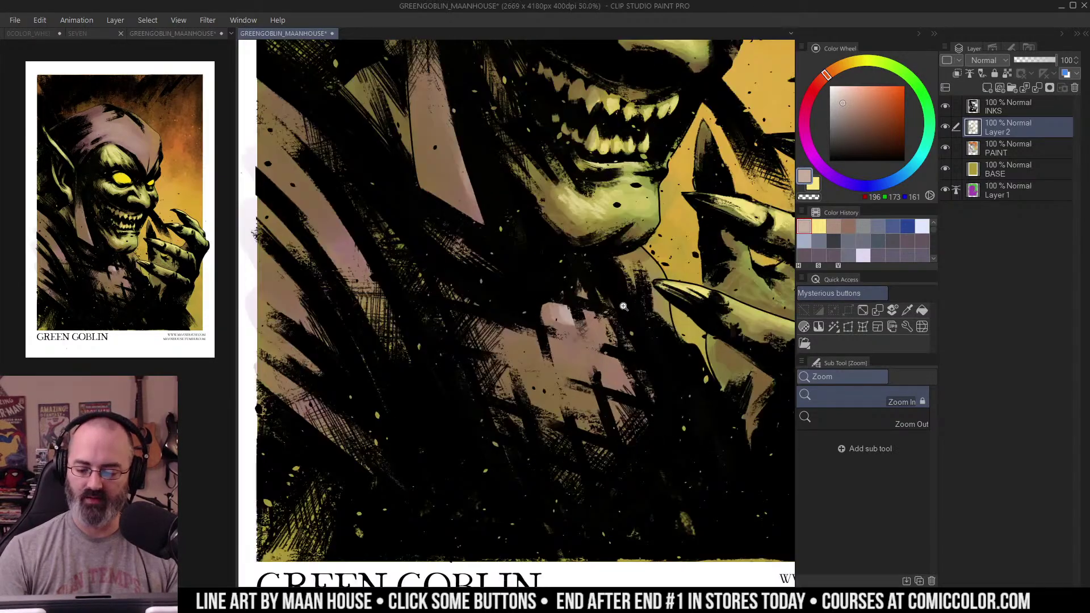
mouse_move(561, 308)
left_mouse_down()
mouse_move(572, 330)
mouse_move(562, 313)
mouse_move(554, 322)
mouse_move(575, 326)
mouse_move(554, 309)
mouse_move(574, 331)
left_mouse_up()
left_click(573, 331, "alt")
left_click(847, 112)
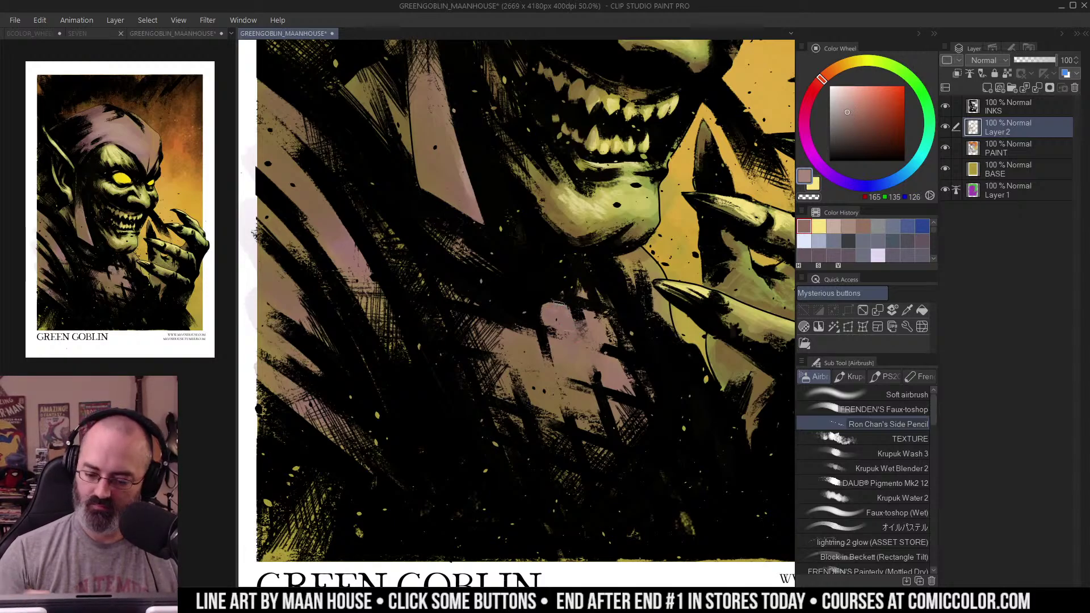
mouse_move(564, 307)
left_mouse_down()
mouse_move(577, 369)
mouse_move(598, 332)
mouse_move(534, 358)
mouse_move(544, 402)
left_mouse_up()
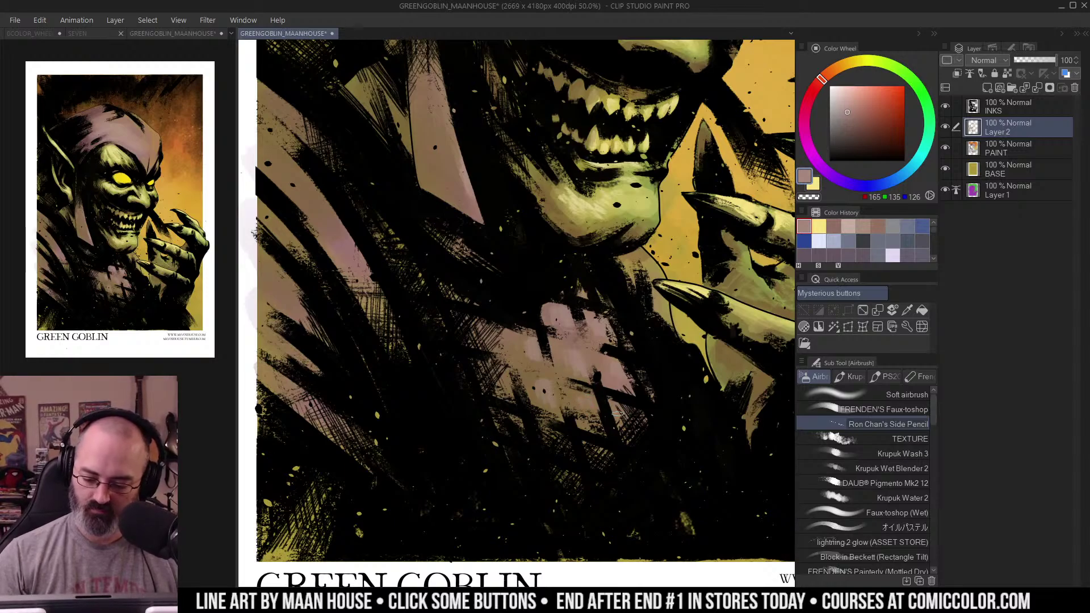
Step: Brush the same muted pinkish highlights (RGB 165, 135, 126) onto the folds of the Goblin's shoulder
left_click_drag(585, 155, 645, 184)
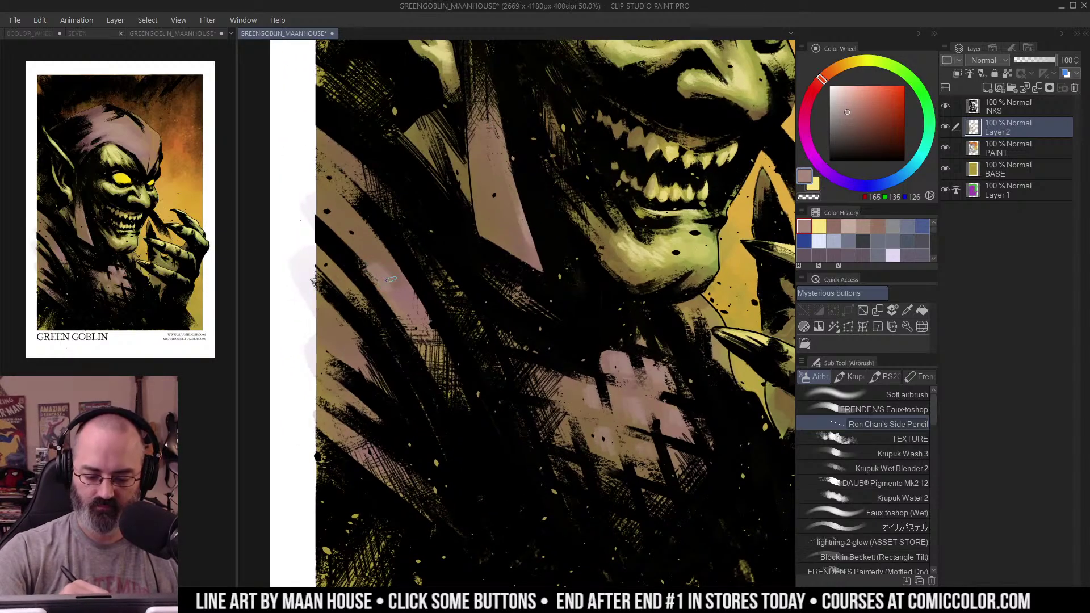
left_click_drag(351, 321, 339, 350)
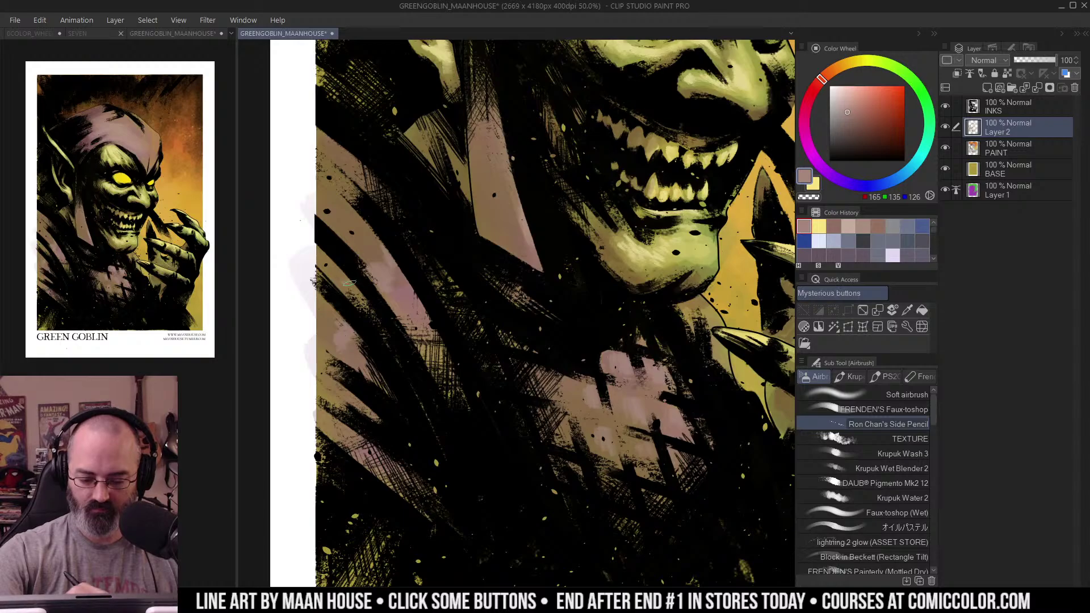
left_click_drag(532, 301, 490, 300)
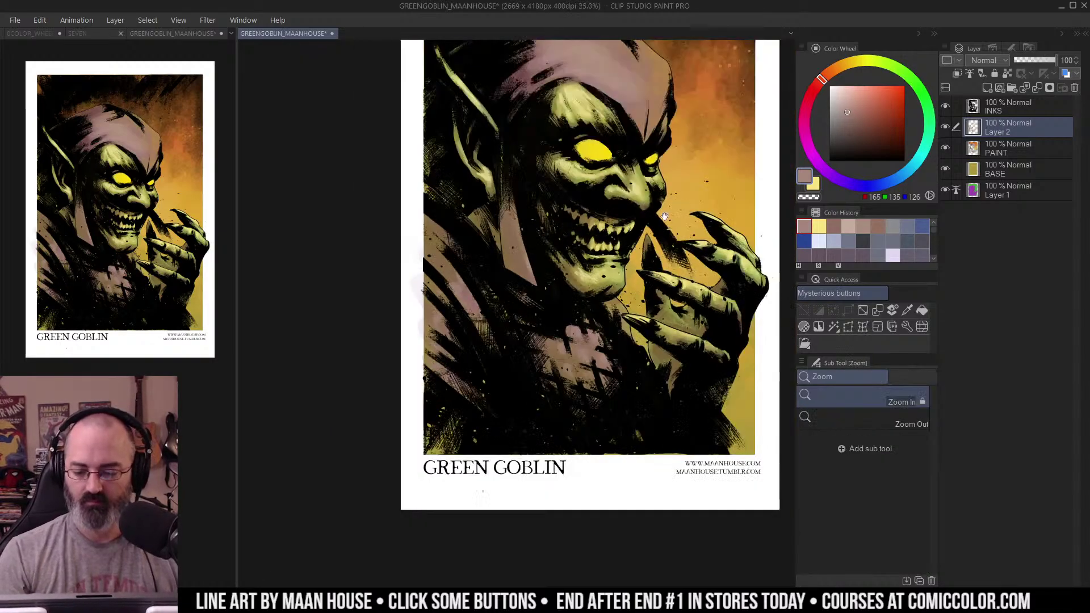
Step: Sample a tone from the Goblin's teeth and set the brush colour to a pale yellow, RGB 223, 208, 159
left_click_drag(658, 225, 594, 257)
left_click(549, 271)
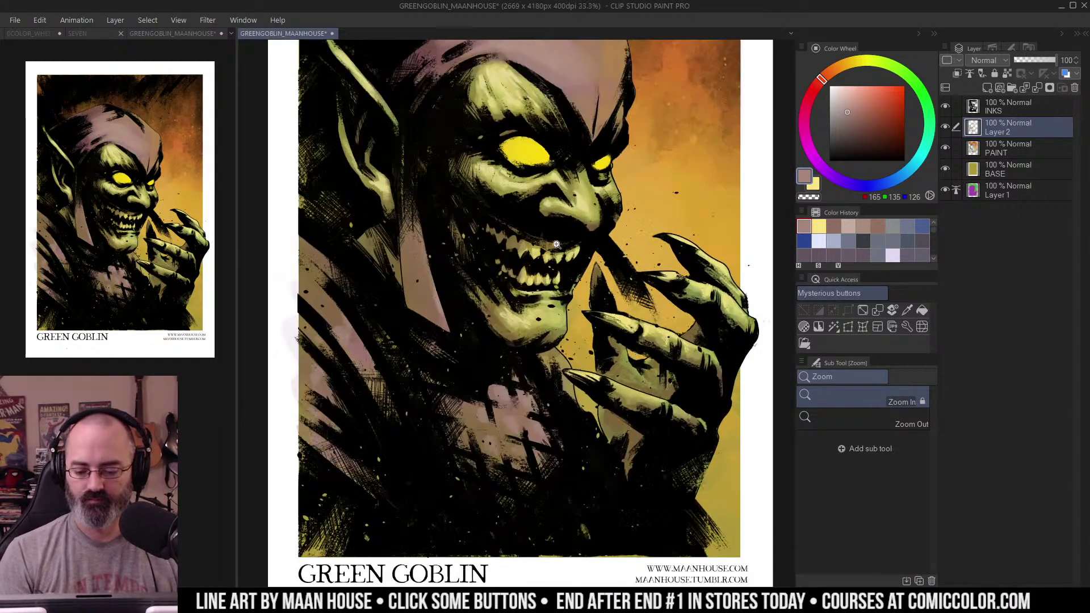
left_click(557, 245)
key("m")
left_click(524, 271, "alt")
key("b")
left_click(851, 95)
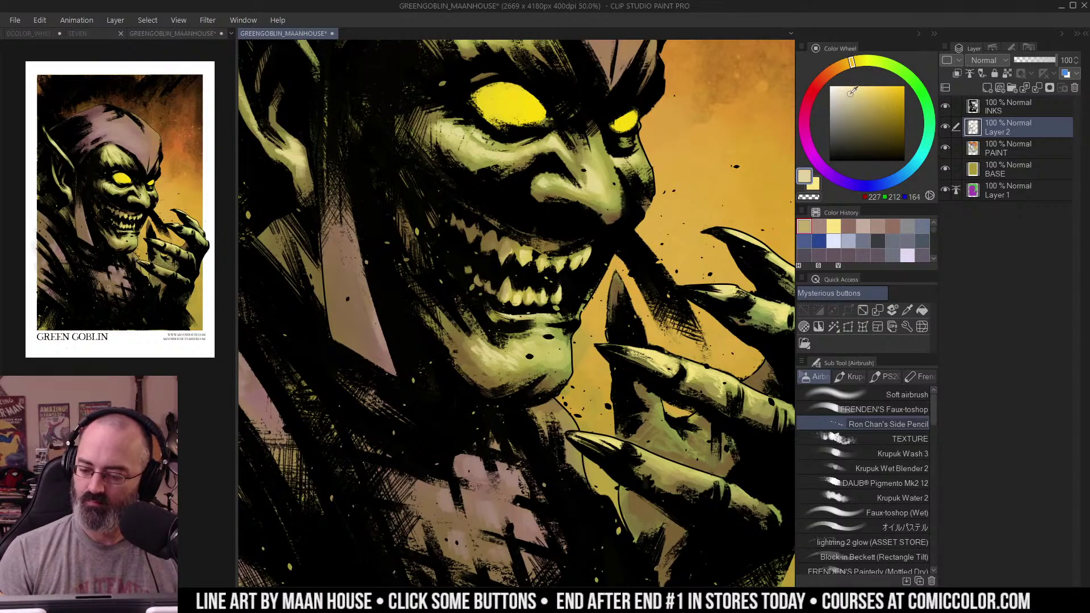
key("m")
left_click_drag(683, 123, 690, 98)
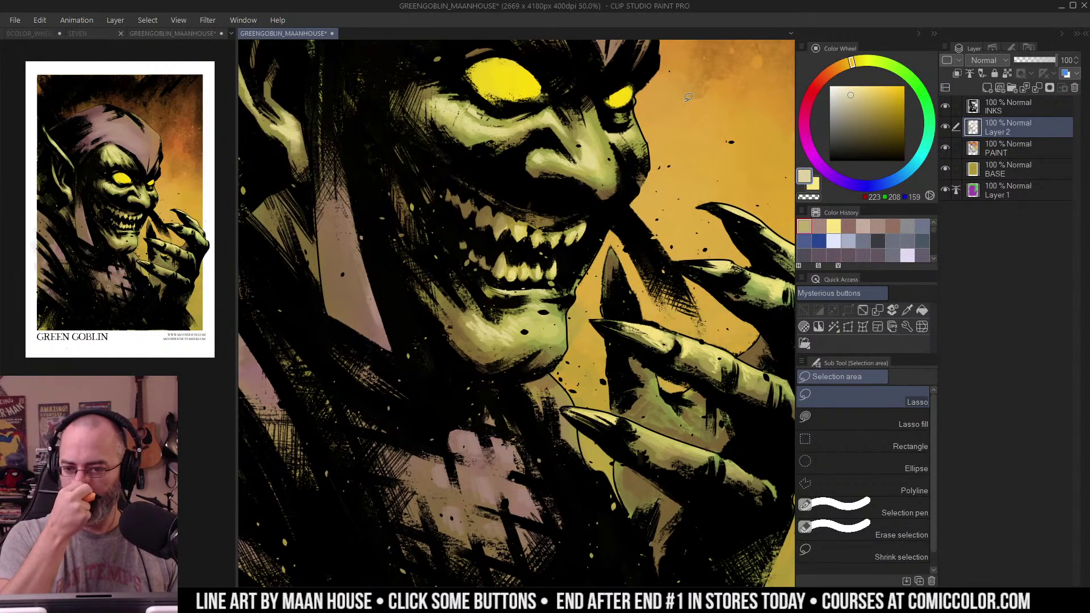
left_click_drag(659, 97, 658, 99)
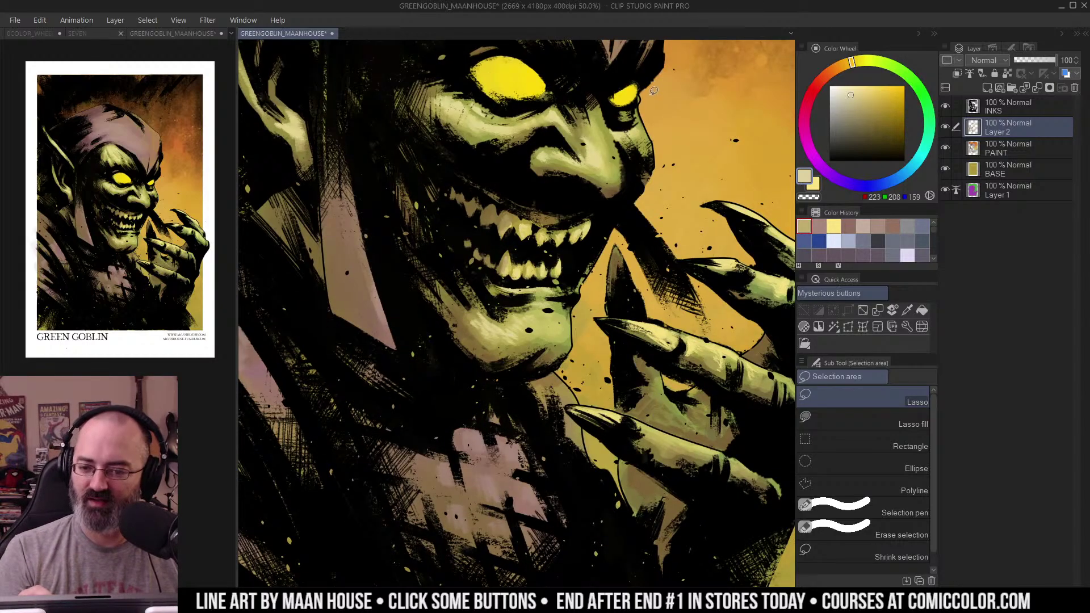
left_click_drag(604, 146, 638, 146)
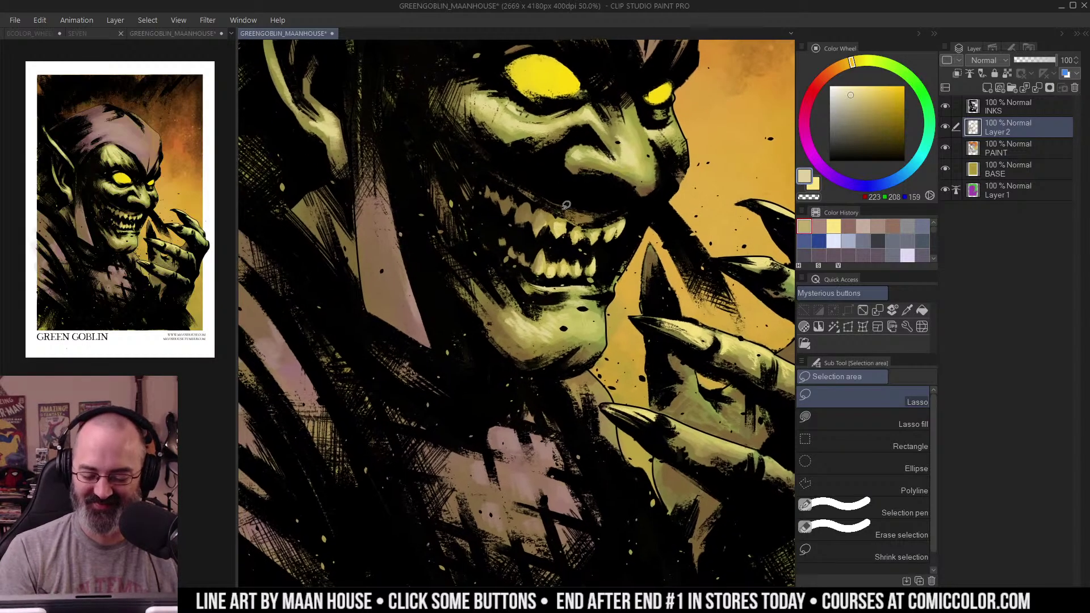
Step: Paint pale yellow highlights on the Goblin's upper teeth with Ron Chan's Side Pencil and review the whole page
left_click(554, 227, "ctrl")
key("b")
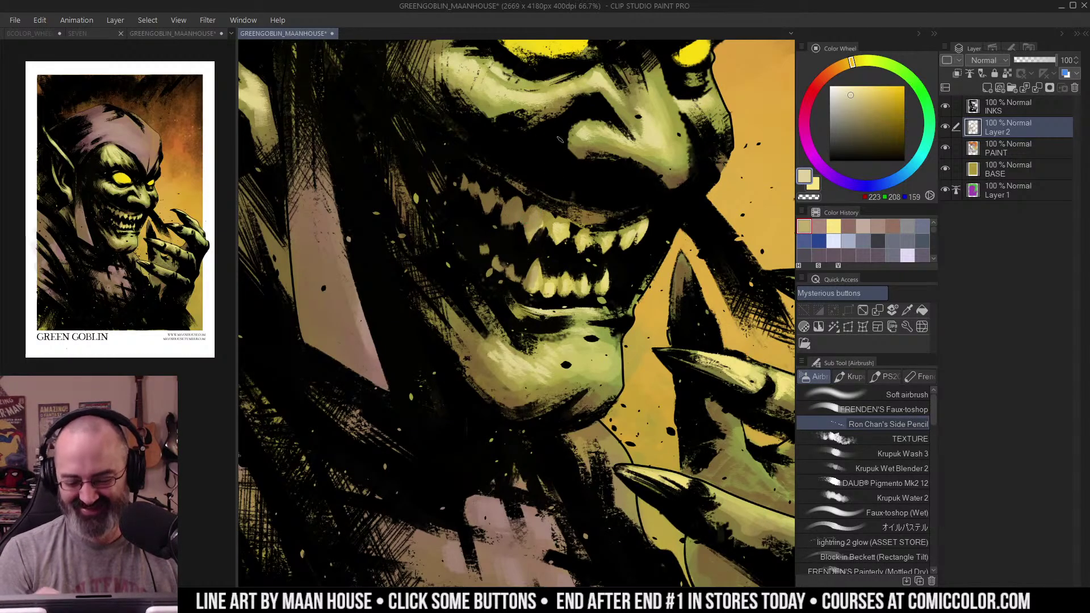
key("m")
key("b")
left_click_drag(537, 218, 537, 233)
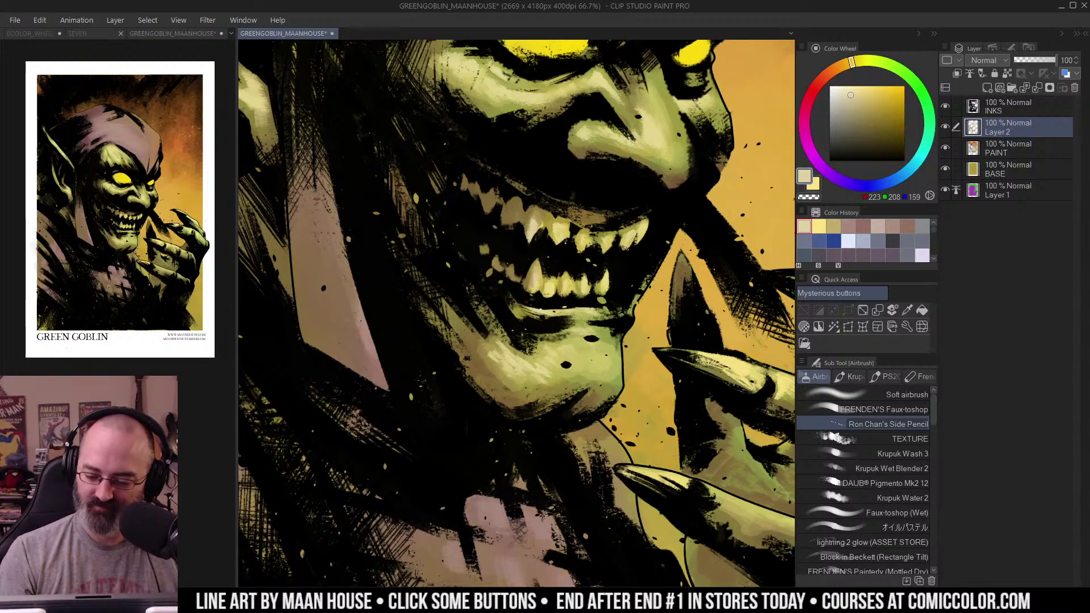
key("ctrl+space")
left_click_drag(615, 249, 559, 272)
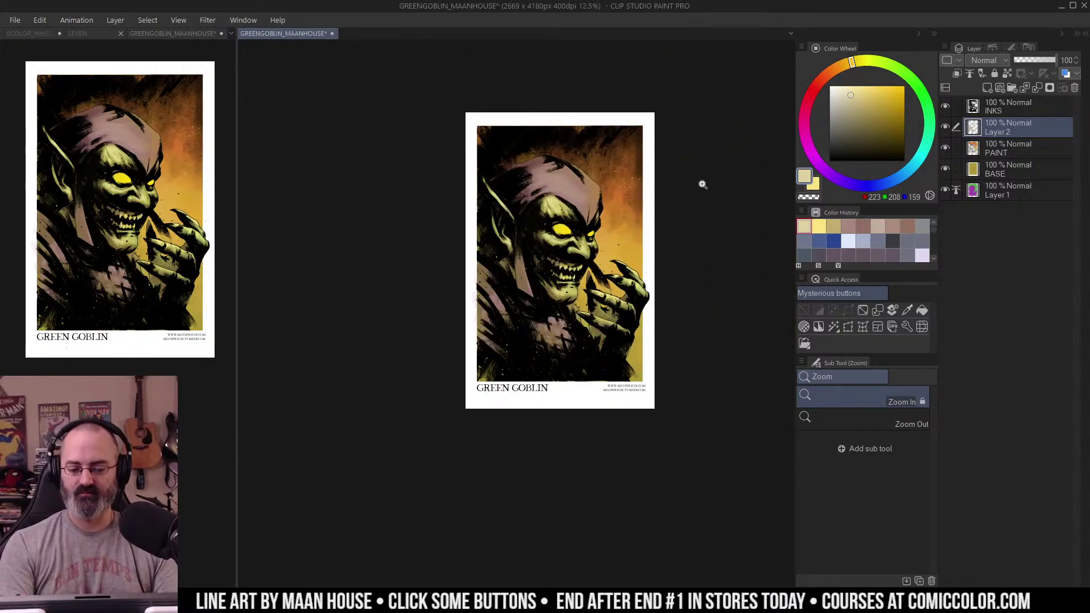
Step: Select the orange background around the Goblin with Auto select, using the selection for referred layers
left_click(629, 255)
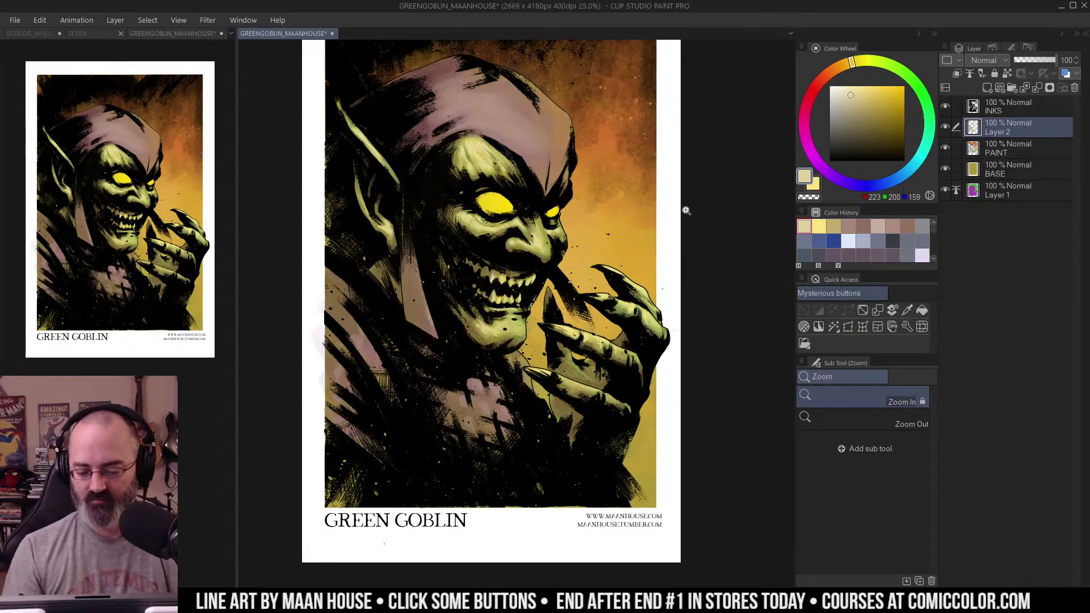
left_click(651, 195, "alt")
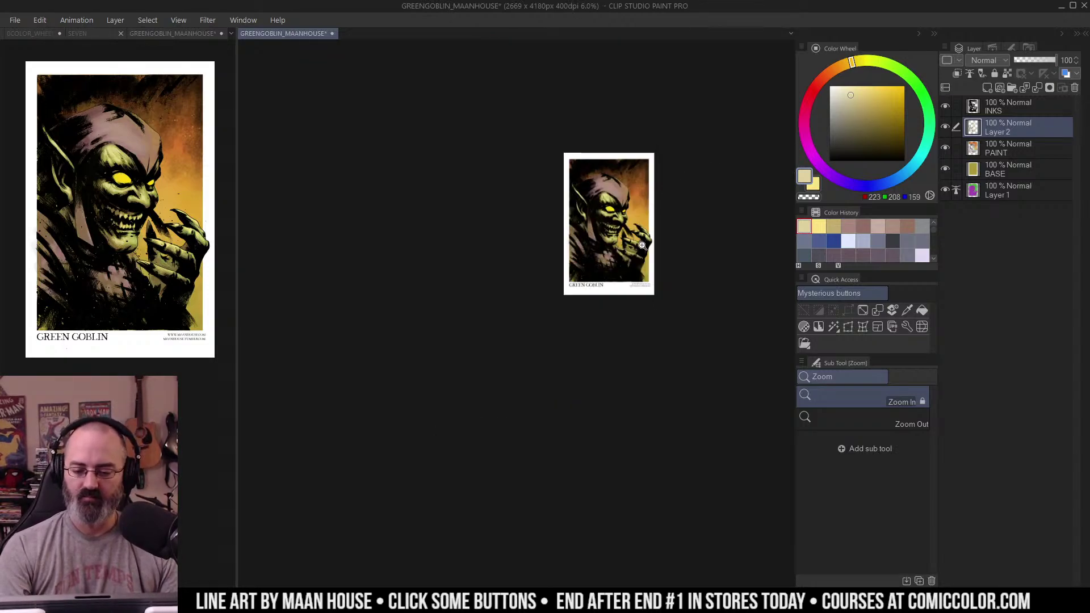
left_click(640, 246)
key("w")
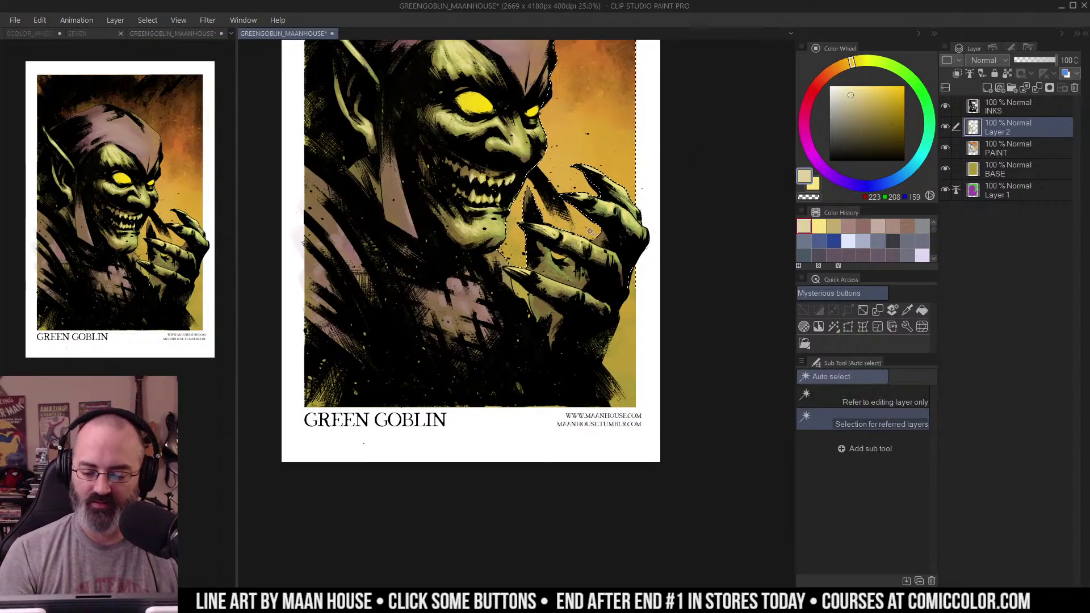
left_click(645, 191)
scroll(608, 294, "up", 1)
key("m")
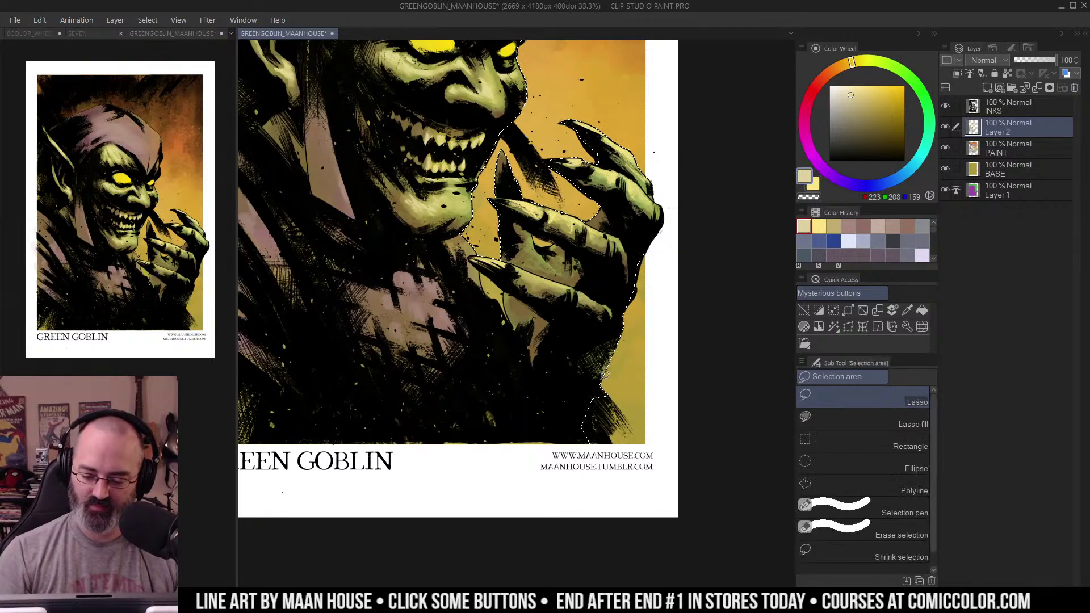
Step: Add the missed background gap between the Goblin's clawed fingers and chest to the selection with the Lasso
scroll(532, 233, "up", 1)
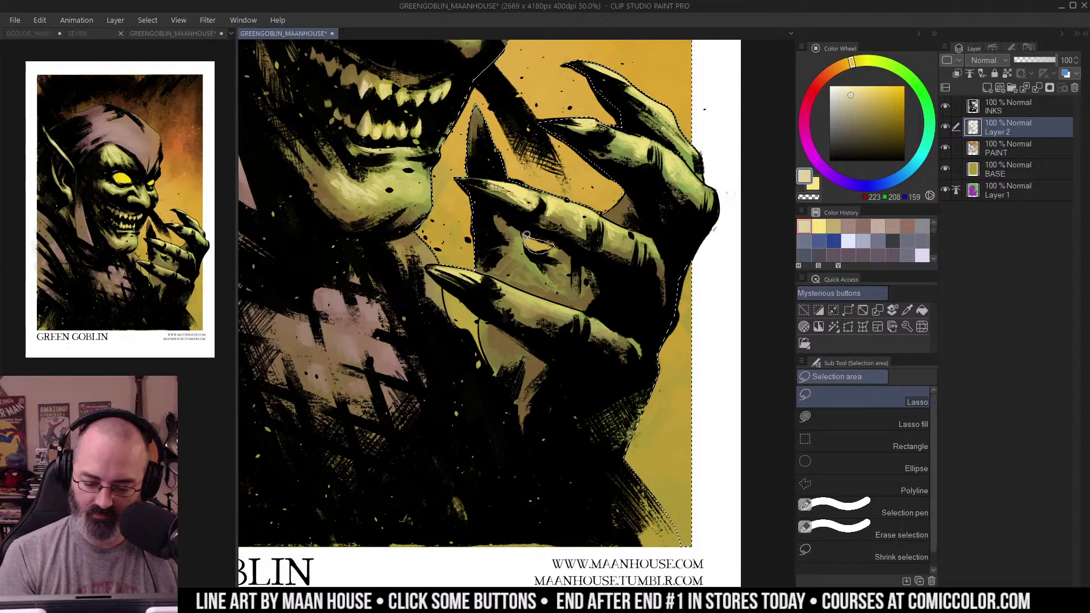
mouse_move(443, 288)
left_mouse_down()
mouse_move(481, 307)
mouse_move(493, 367)
mouse_move(450, 314)
mouse_move(448, 279)
left_mouse_up()
left_click(571, 226, "alt")
left_click(572, 223, "alt")
left_click(599, 209, "alt")
left_click(611, 202, "alt")
left_click_drag(633, 185, 645, 253)
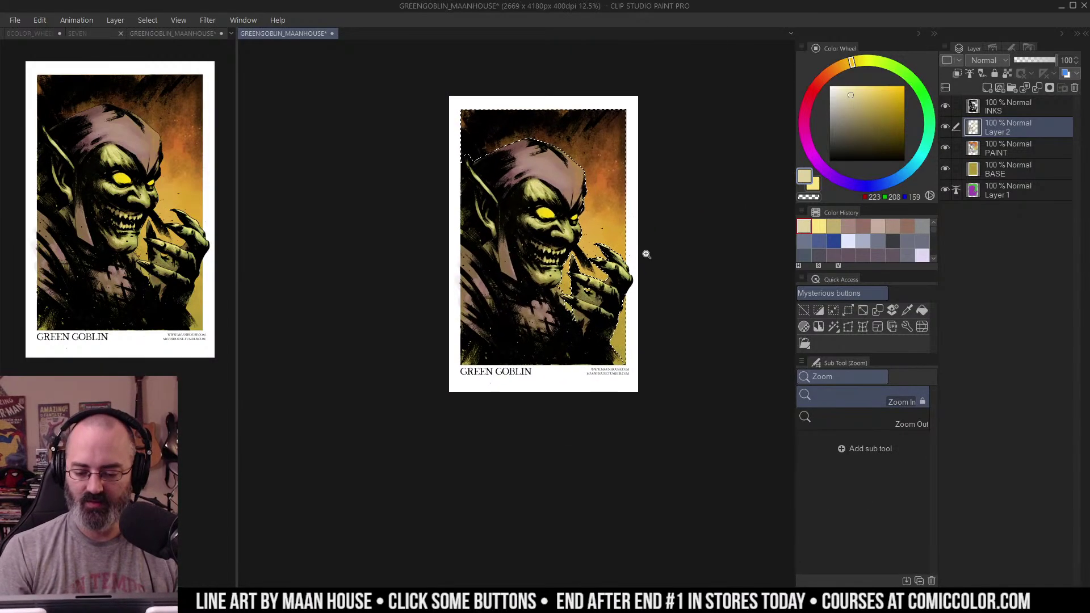
Step: Sample the Goblin's bright yellow eye colour, RGB 248, 215, 17, and choose the Soft airbrush
key("ctrl+d")
key("b")
left_click(548, 211, "alt")
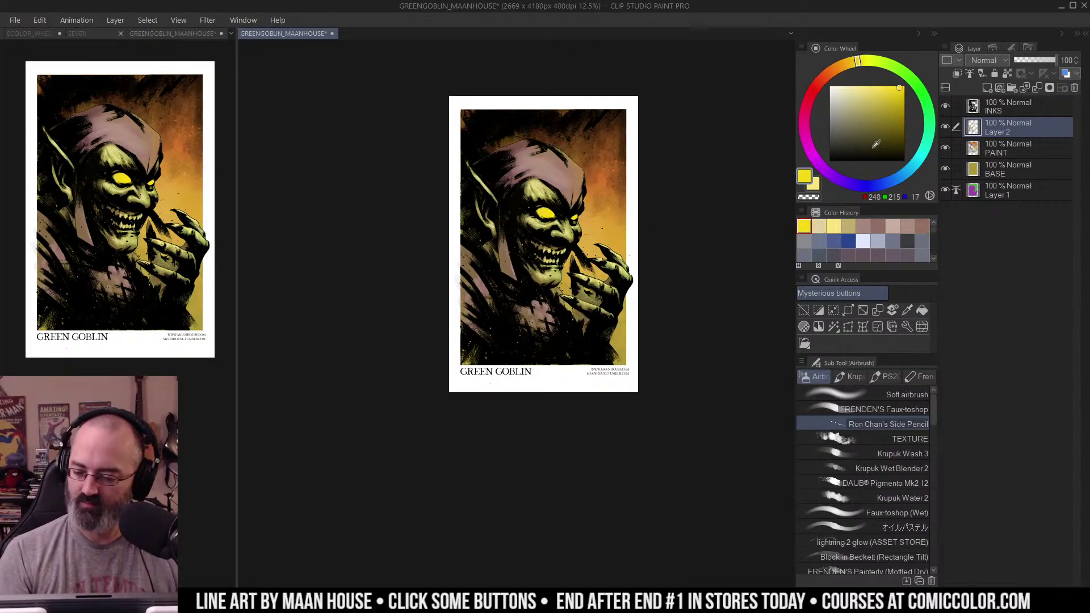
left_click(923, 393)
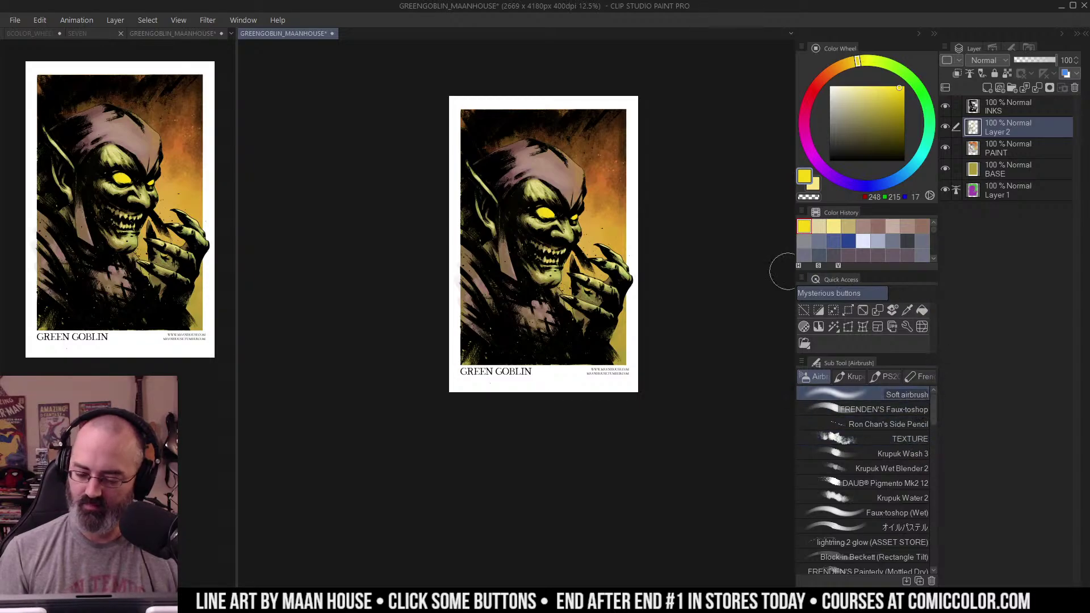
Step: Enlarge the brush, airbrush a bright yellow glow over the lower background around the clawed hand, and clear the selection
key("bracketright")
key("bracketright")
key("bracketright")
key("bracketright")
key("bracketright")
key("bracketright")
mouse_move(566, 319)
left_mouse_down()
mouse_move(614, 335)
mouse_move(618, 352)
left_mouse_up()
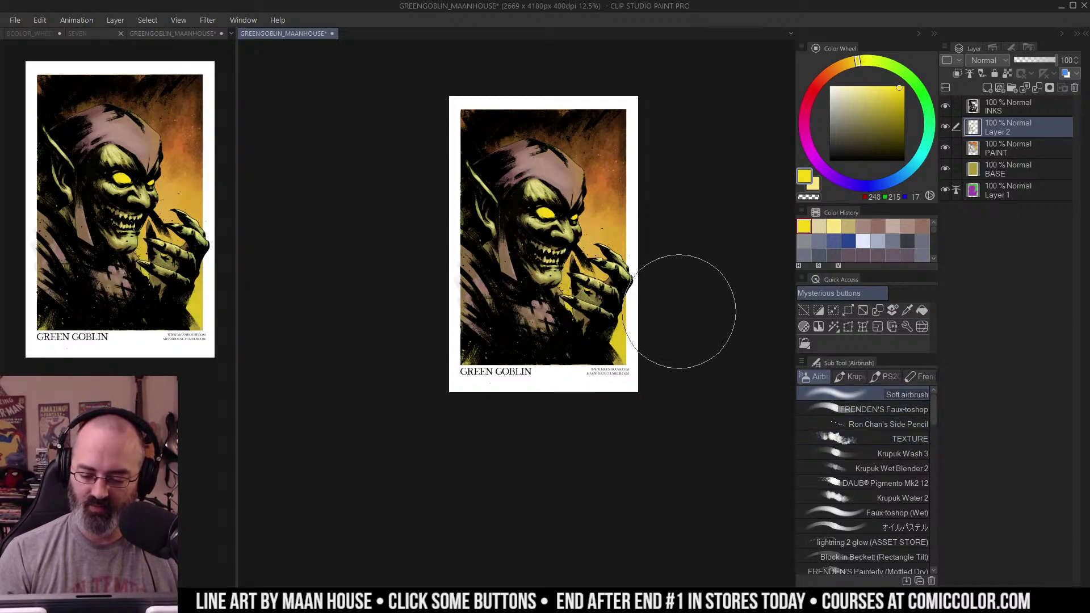
mouse_move(679, 312)
left_mouse_down()
mouse_move(612, 288)
mouse_move(571, 299)
mouse_move(666, 288)
mouse_move(587, 277)
mouse_move(646, 252)
left_mouse_up()
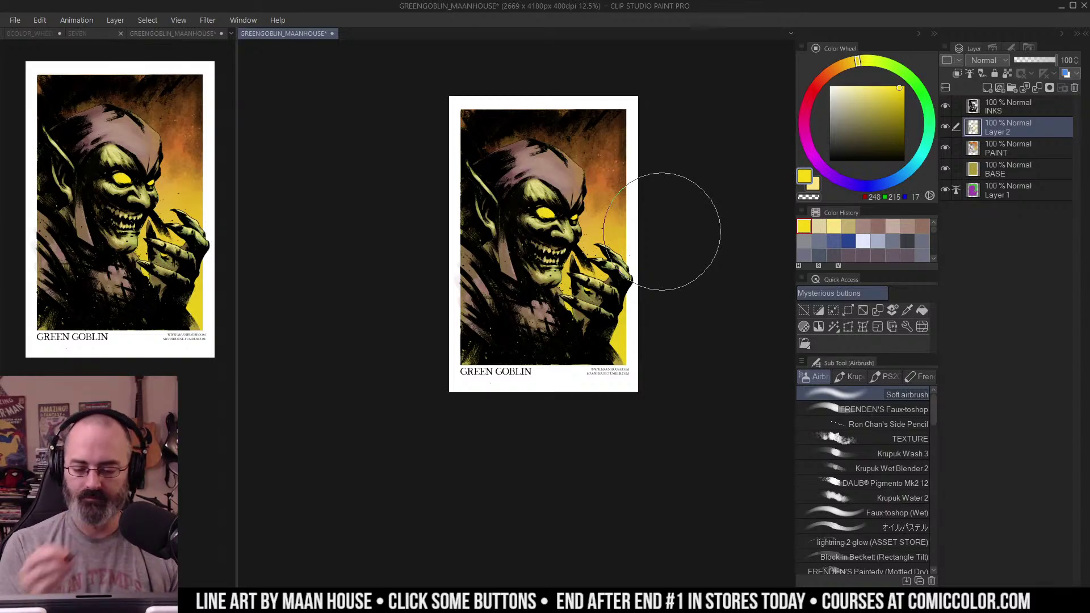
key("m")
key("ctrl+d")
Step: Select the Goblin's yellow eye area with Auto select
left_click(607, 204, "ctrl")
mouse_move(651, 207)
left_mouse_down()
mouse_move(652, 220)
mouse_move(686, 228)
left_mouse_up()
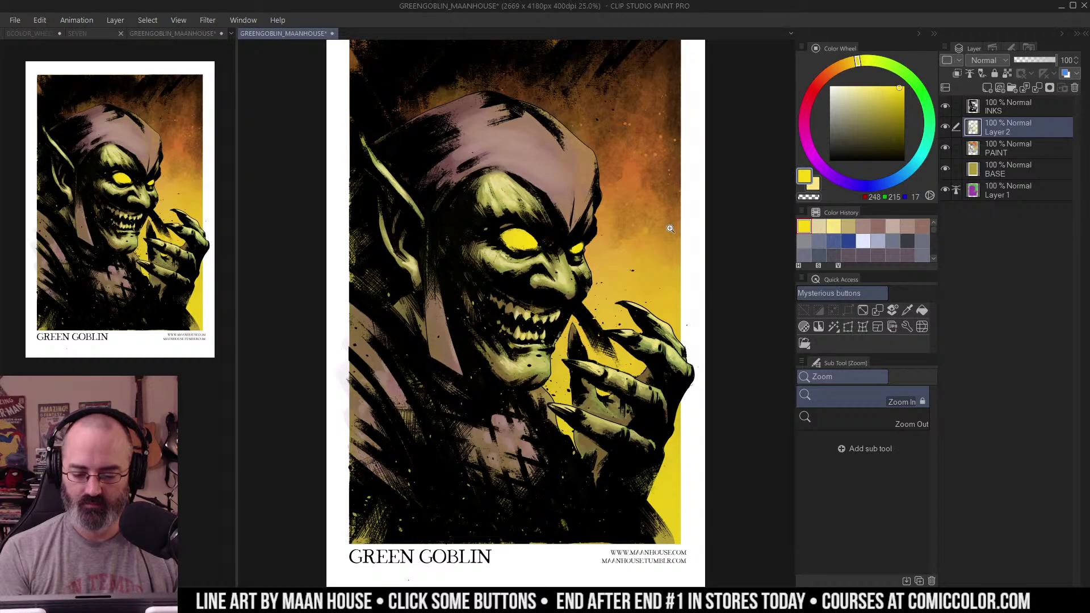
left_click(526, 254)
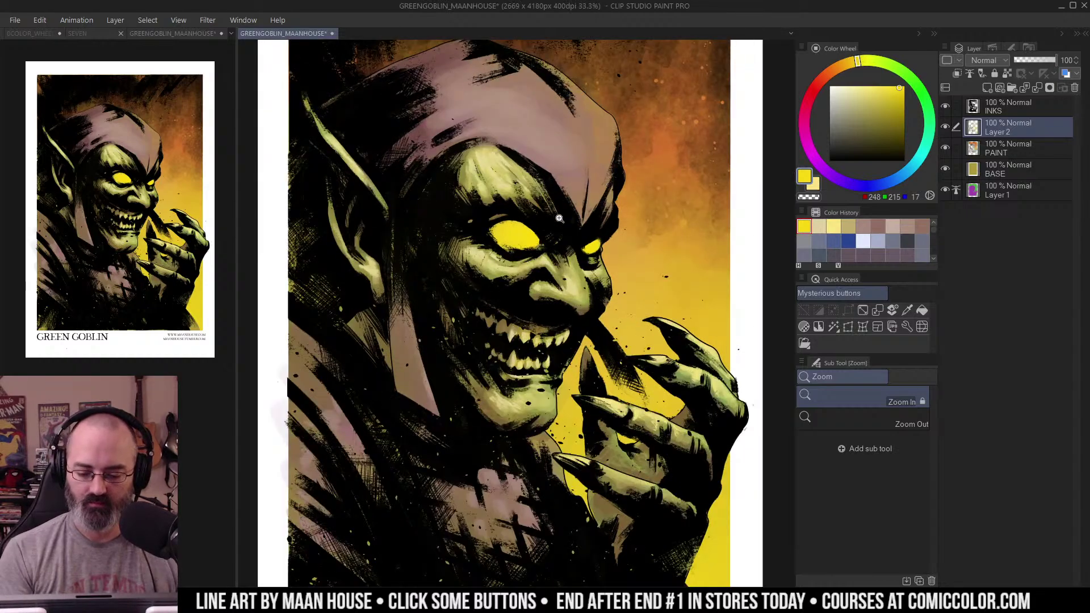
key("w")
left_click(517, 233)
key("ctrl+d")
left_click(543, 262, "ctrl")
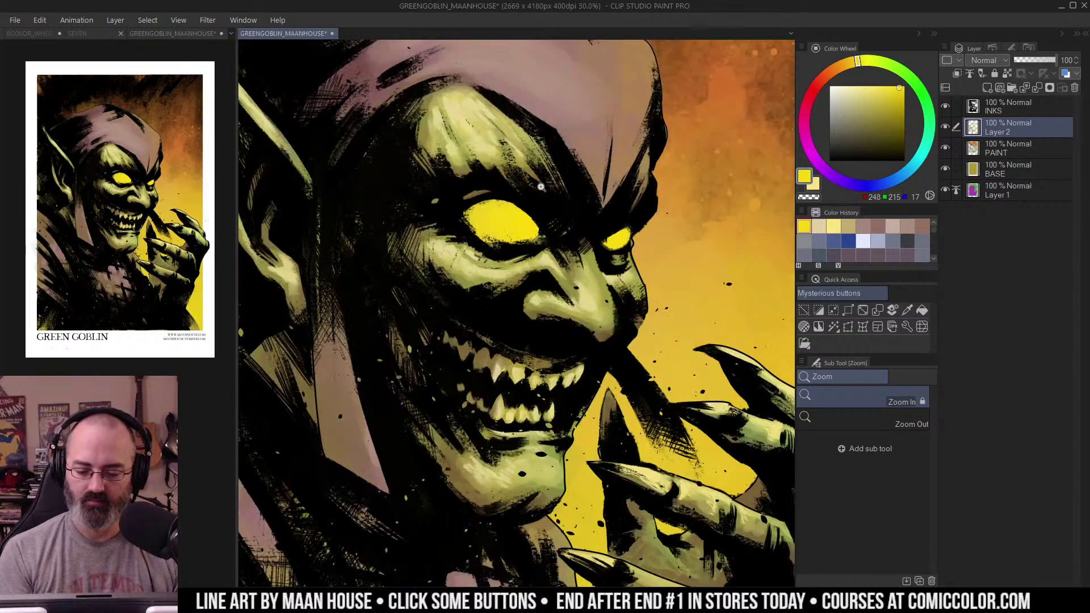
Step: Shade the upper edge of the yellow eye with a darker yellow, RGB 155, 139, 43, using an enlarged Krupuk Wash 3 brush
key("b")
left_click(883, 111)
left_click_drag(884, 112, 884, 115)
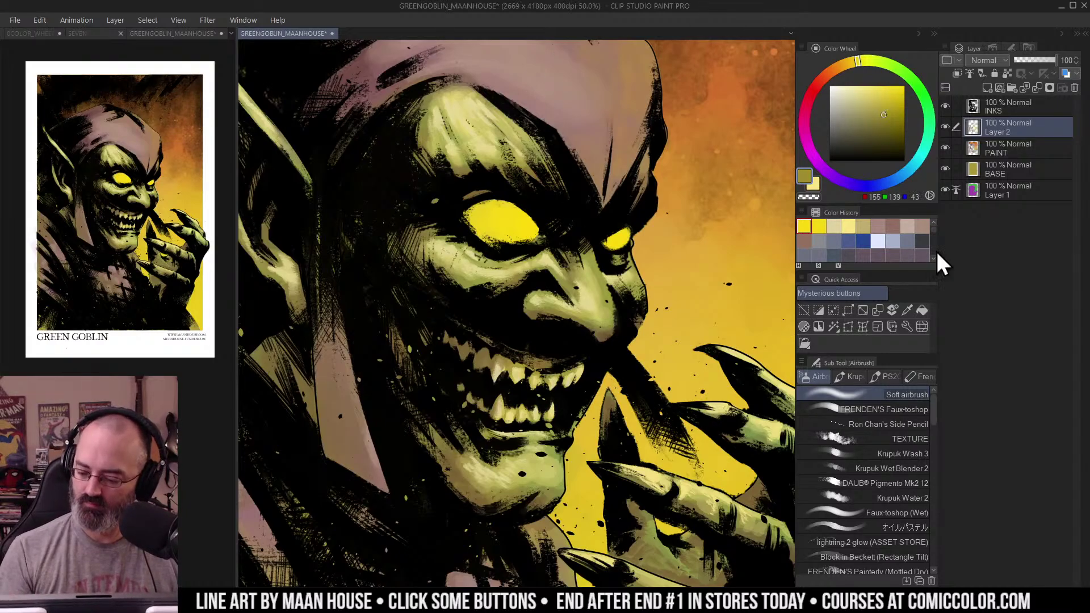
left_click(912, 454)
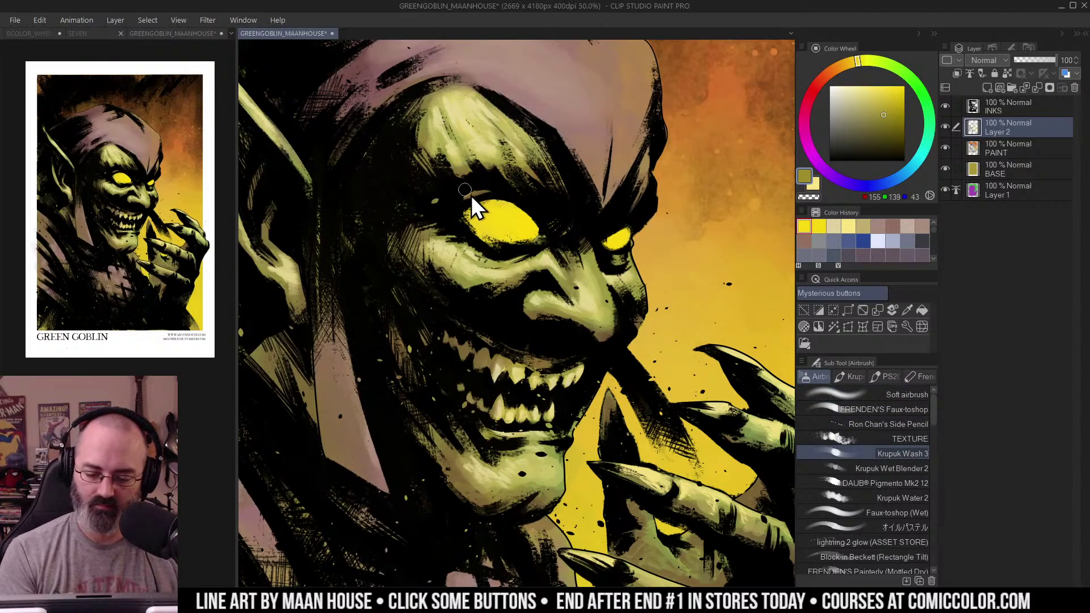
left_click_drag(471, 210, 511, 199)
key("ctrl+z")
key("bracketright")
key("bracketright")
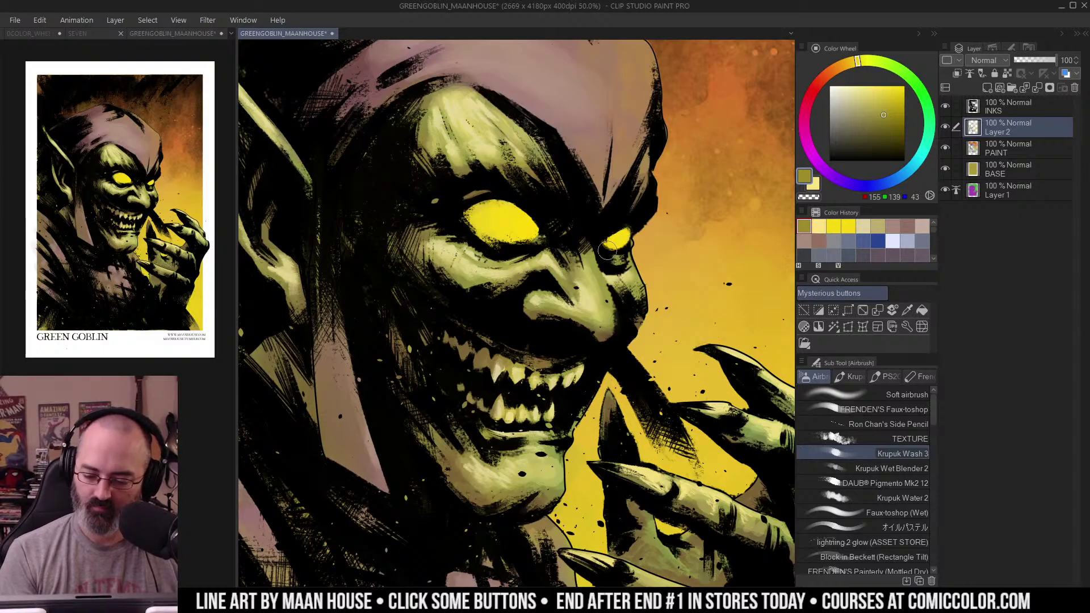
key("slash")
left_click(662, 202)
left_click(662, 202, "alt")
left_click(662, 203, "alt")
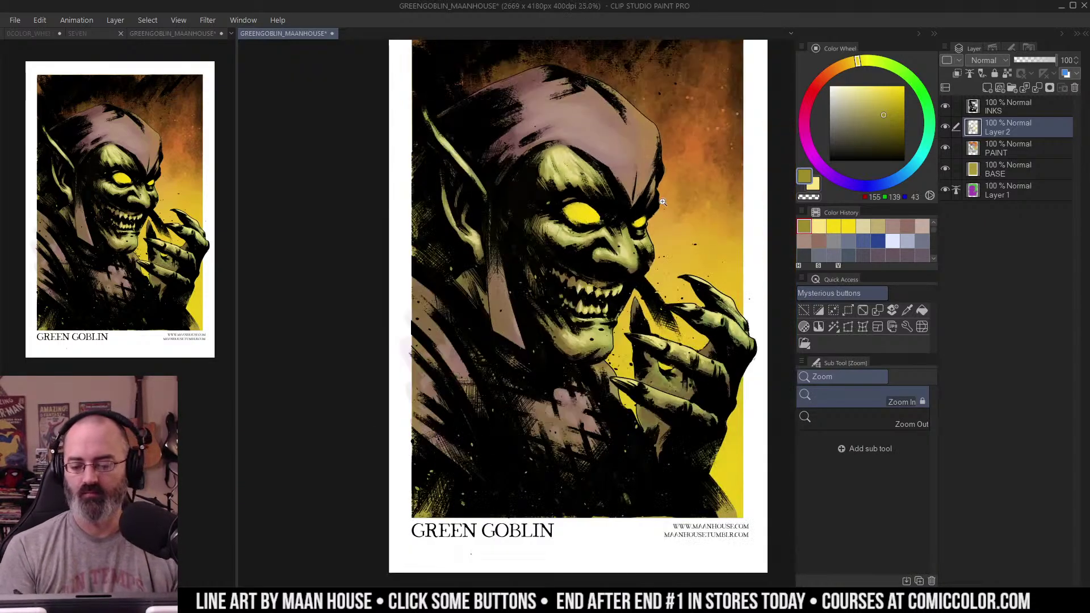
Step: Set the brush colour to a pale cream, RGB 234, 227, 191, and choose Ron Chan's Side Pencil
left_click(614, 232)
left_click(624, 235)
left_click(623, 234)
key("m")
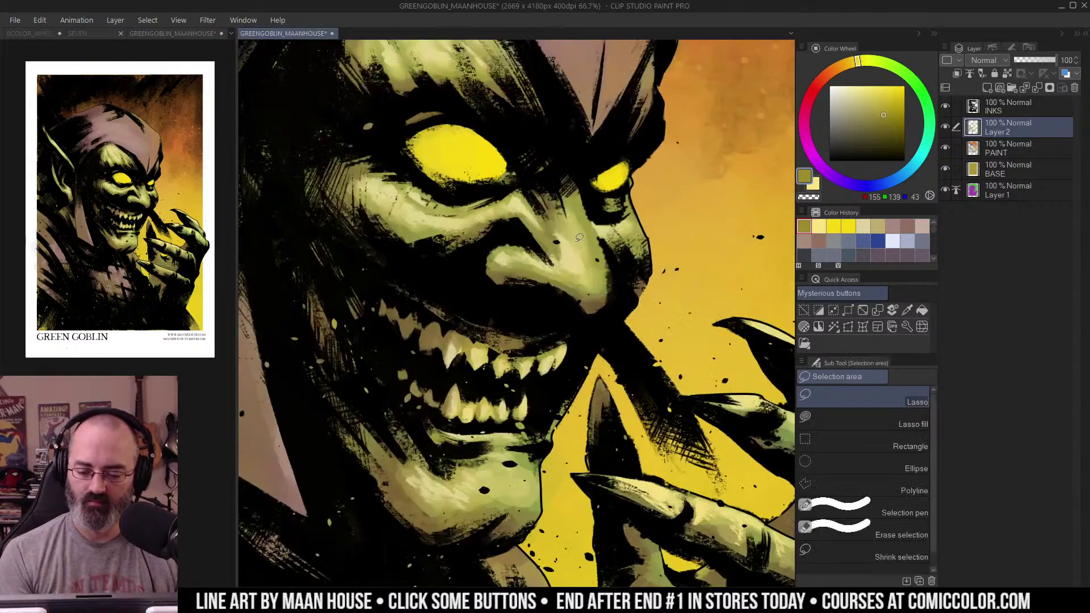
left_click(626, 230, "alt")
key("b")
left_click(844, 91)
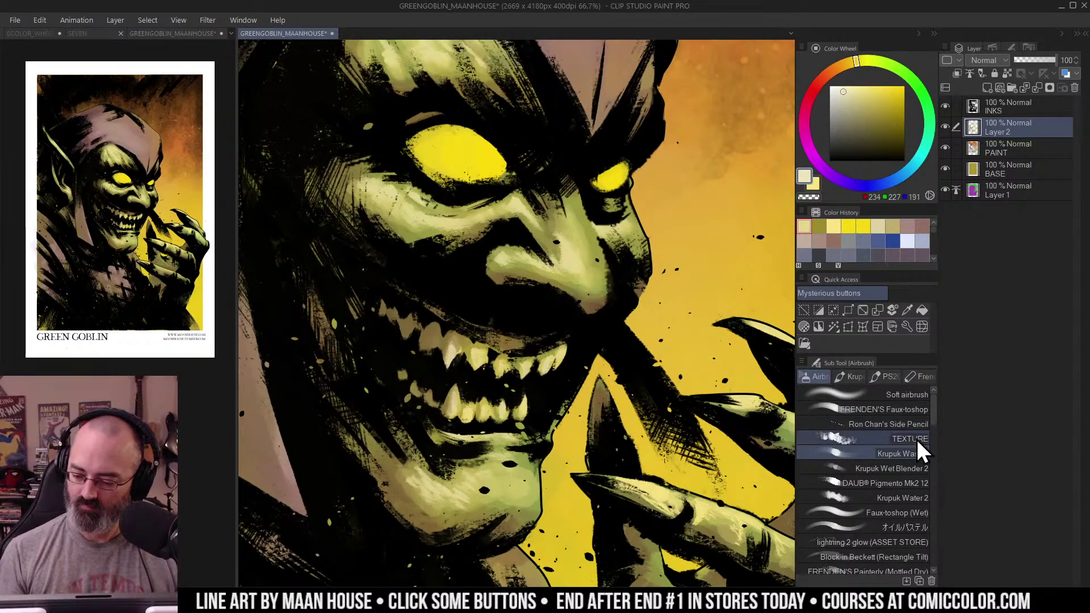
left_click(911, 424)
Step: Clear the eye selection and paint pale cream highlights on the bridge and side of the Goblin's nose
left_click(570, 260)
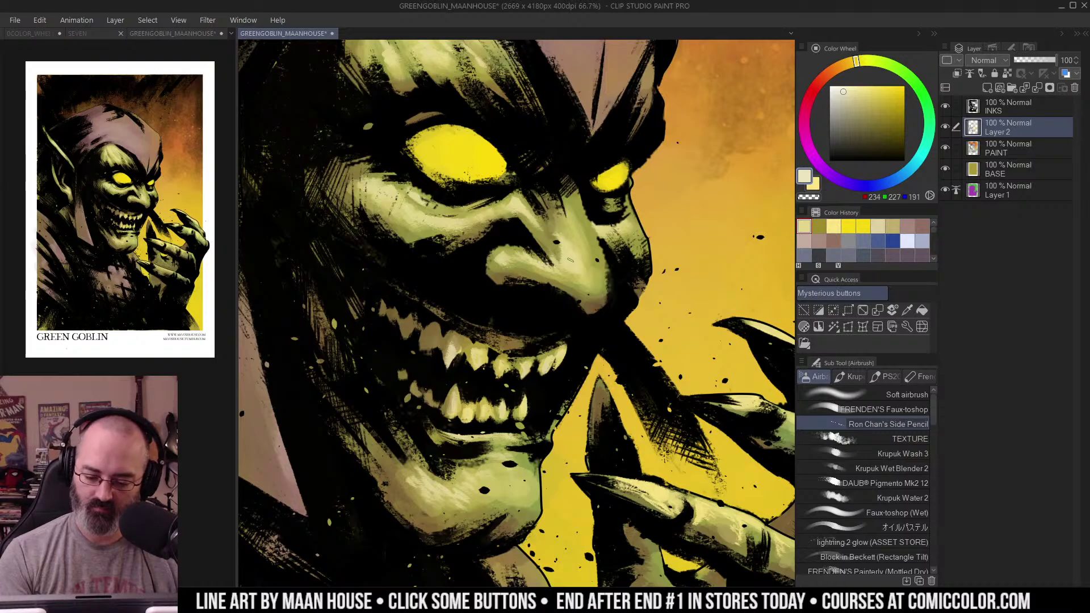
key("m")
left_click(571, 262)
key("b")
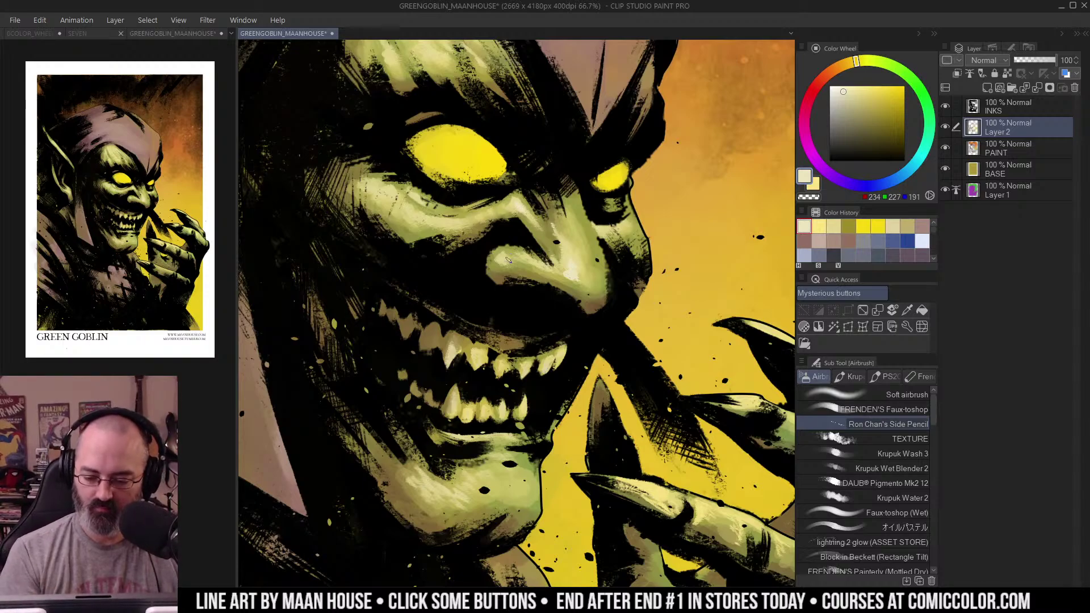
left_click_drag(509, 260, 521, 259)
left_click_drag(657, 206, 695, 213)
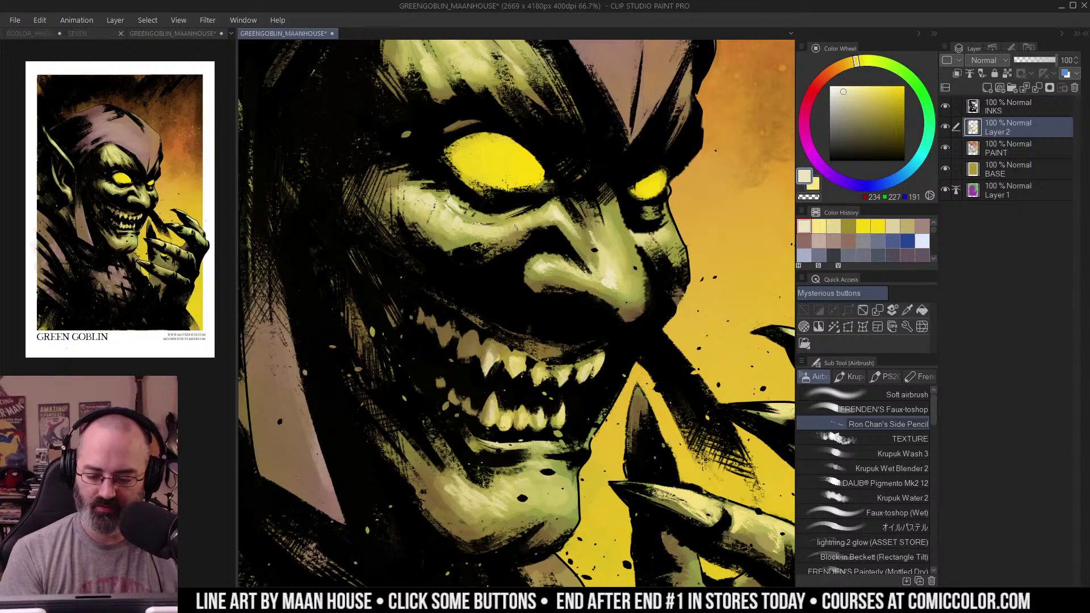
Step: Extend the pale cream highlights over the Goblin's face and brow, and review the whole page
left_click(656, 200, "alt")
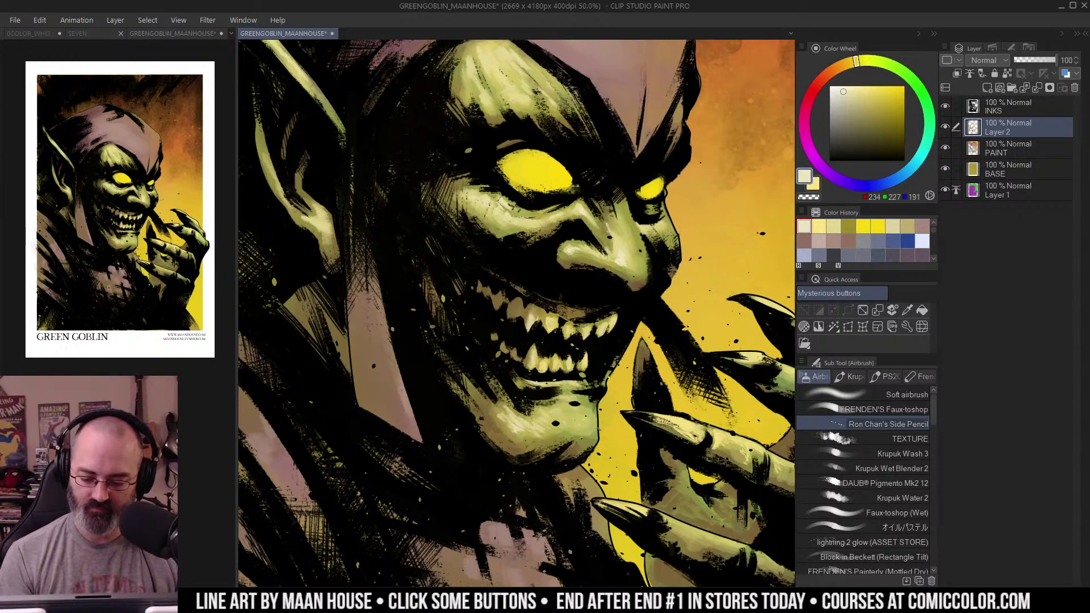
left_click(610, 381, "alt")
left_click(614, 377, "alt")
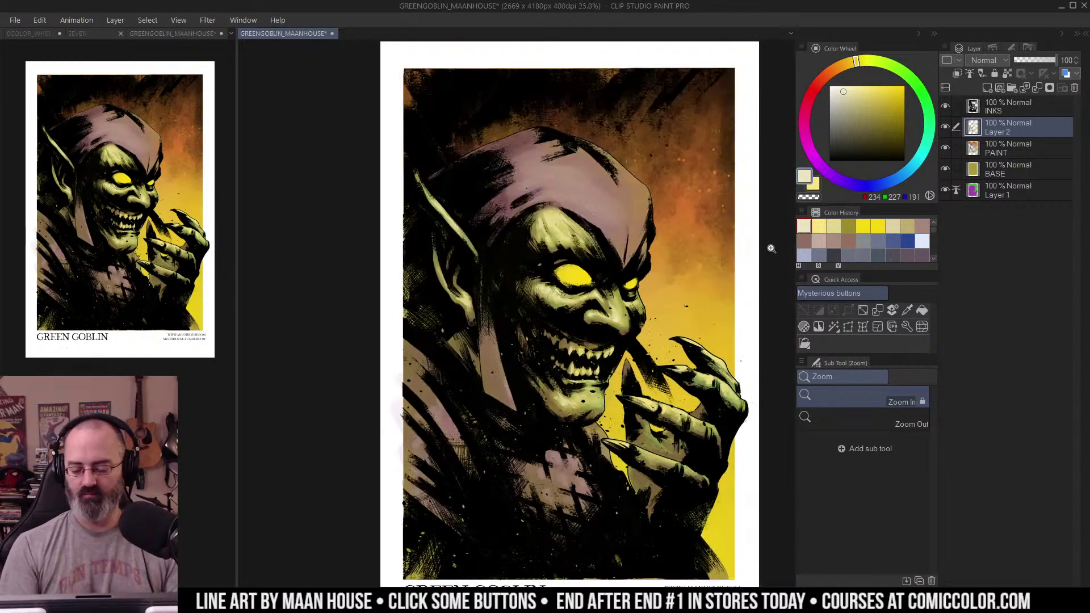
left_click(711, 287, "ctrl")
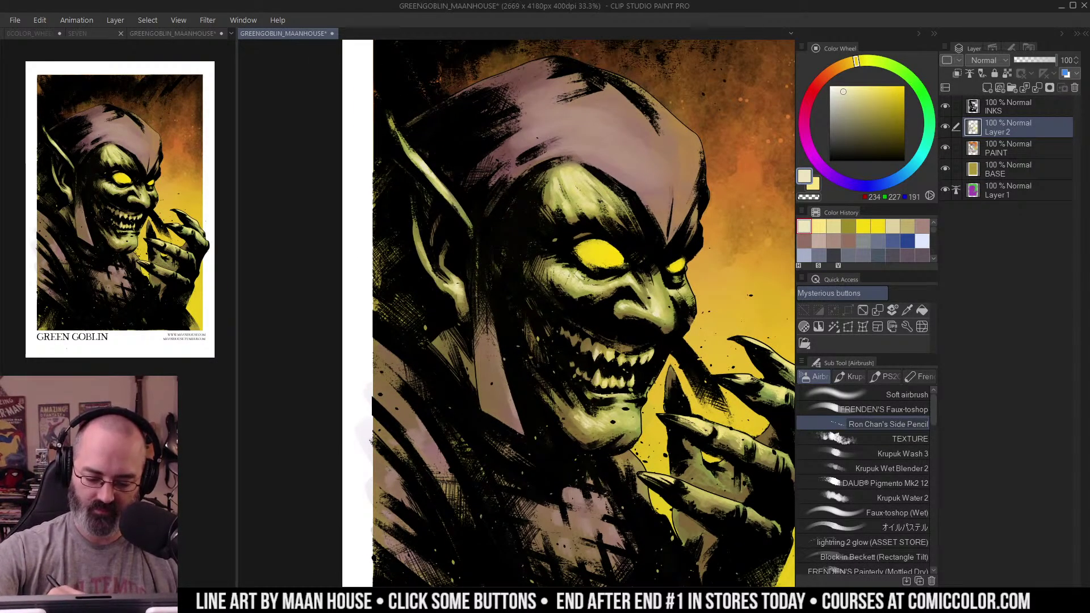
left_click(584, 185, "ctrl")
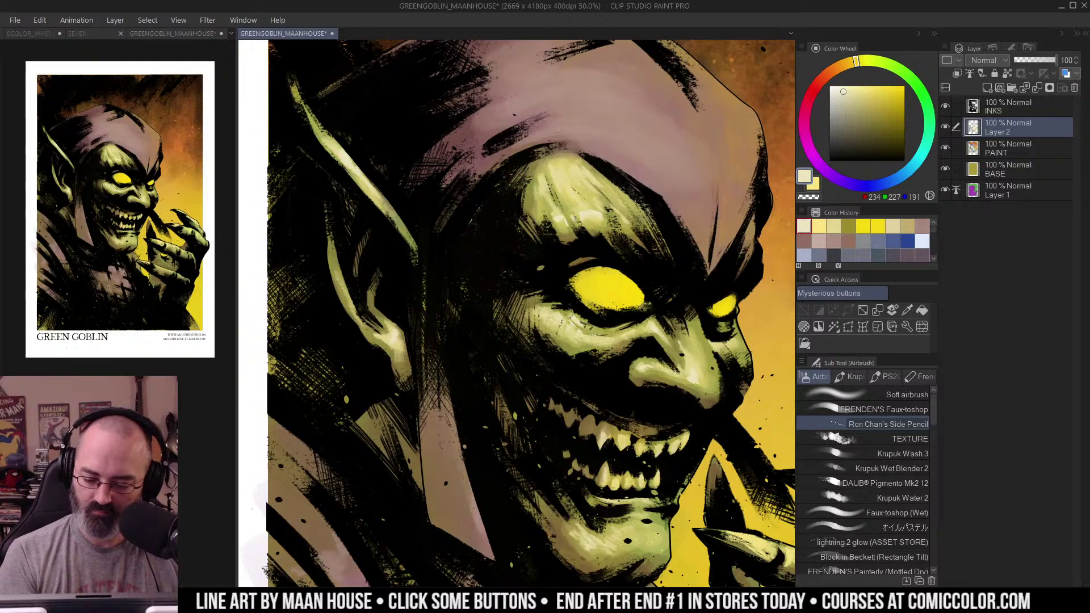
left_click(630, 226, "ctrl+alt")
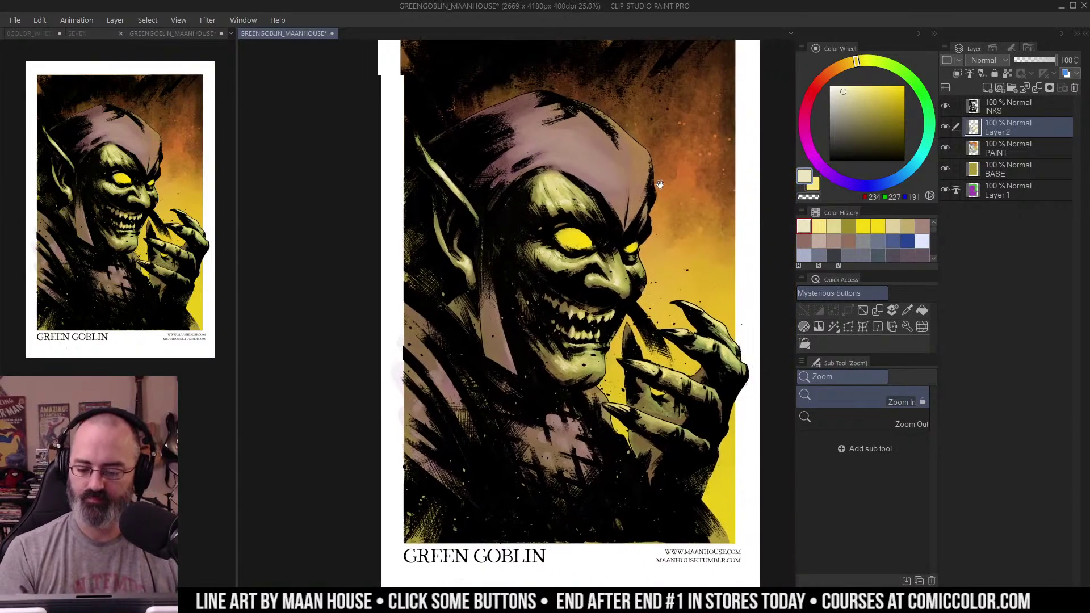
left_click(625, 229, "ctrl+alt")
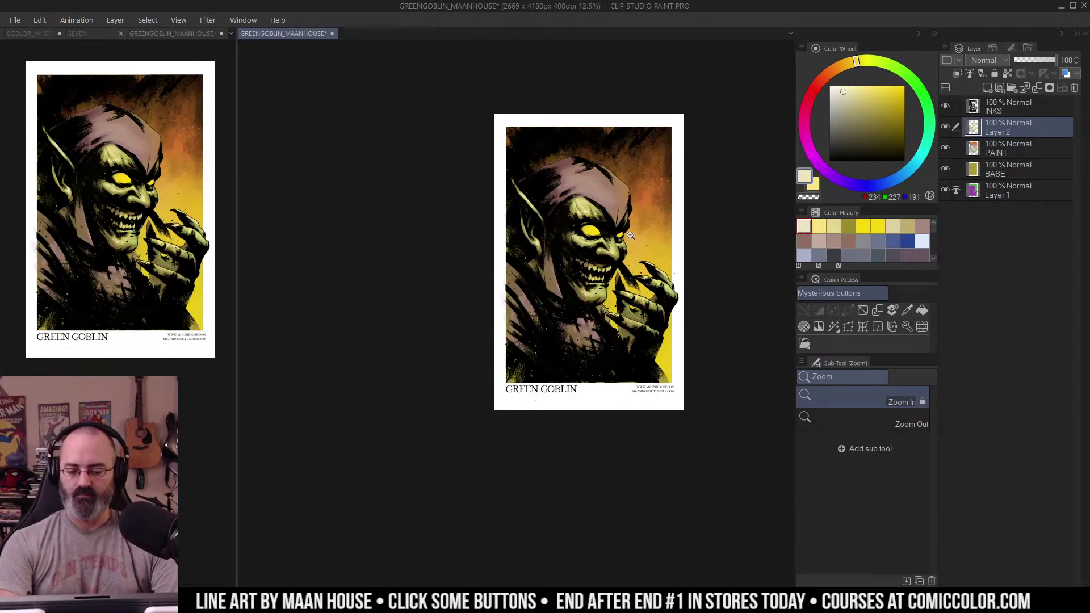
scroll(630, 235, "up", 2)
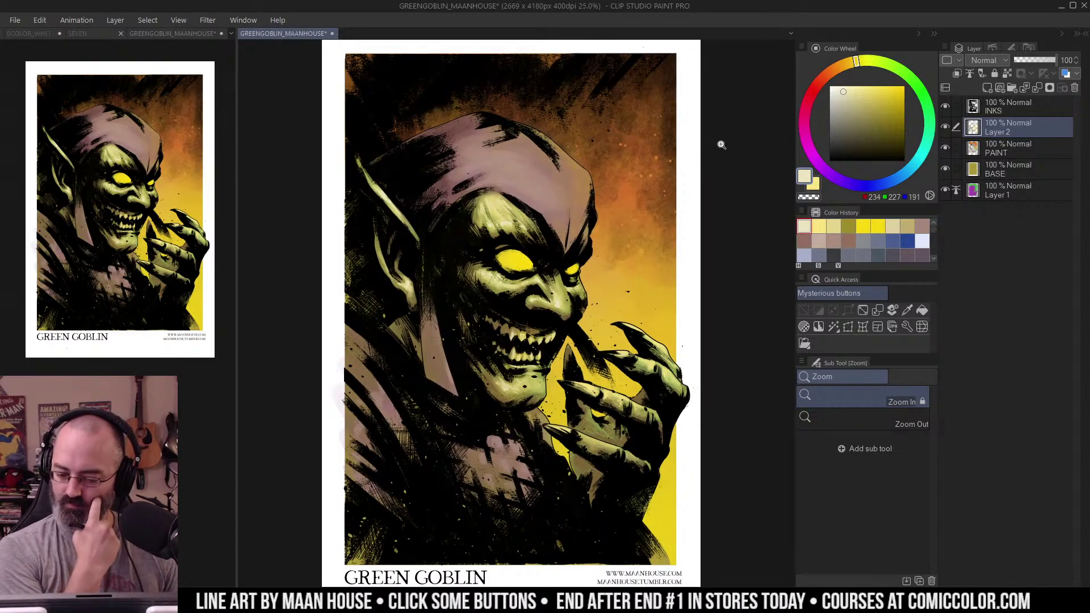
Step: Sample the background's orange, RGB 228, 170, 55, brush it as rim light along the cowl's background-facing edge, and review the whole page
left_click_drag(663, 172, 659, 141)
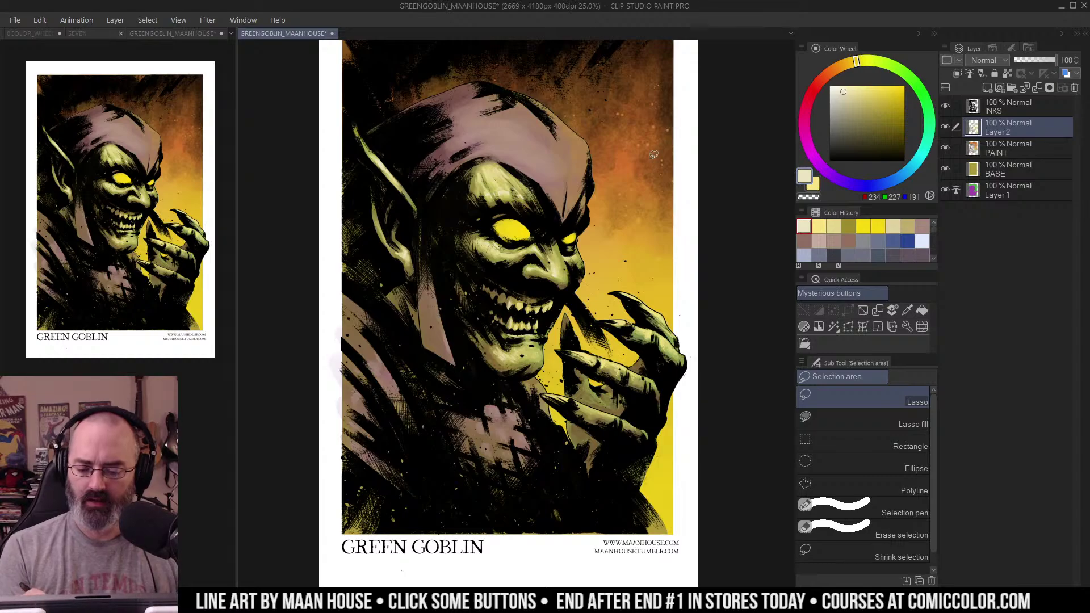
key("z")
left_click(607, 184)
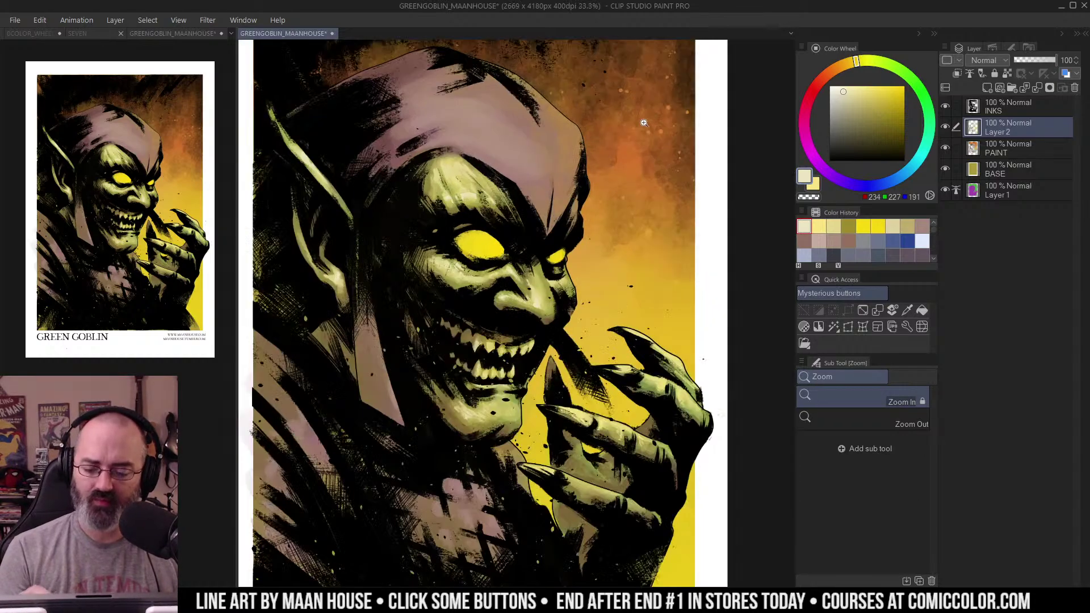
right_click(610, 268)
key("b")
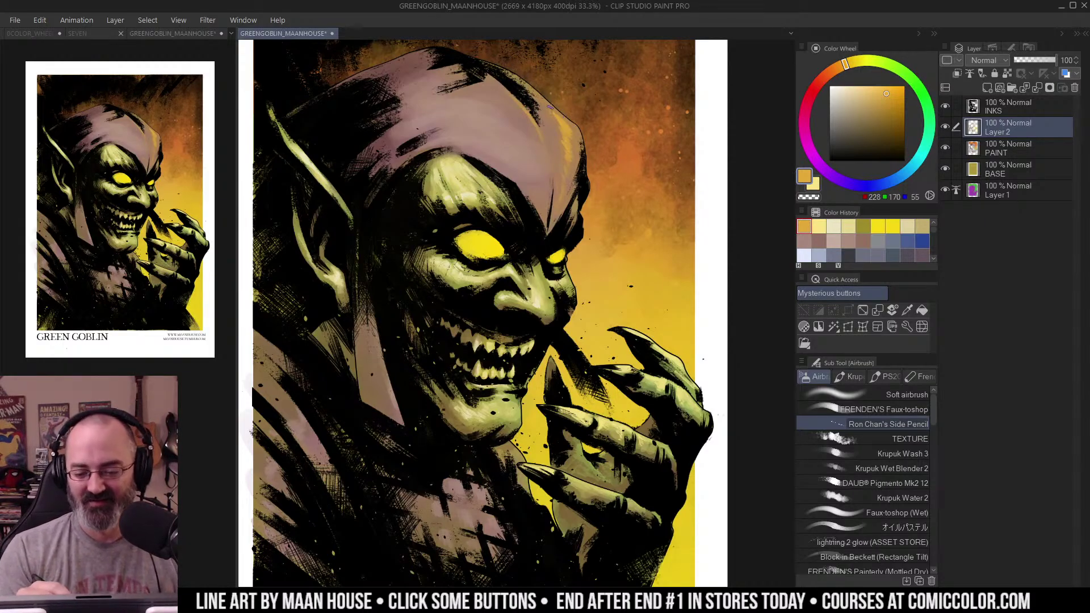
left_click_drag(631, 80, 676, 104)
left_click(647, 161, "alt")
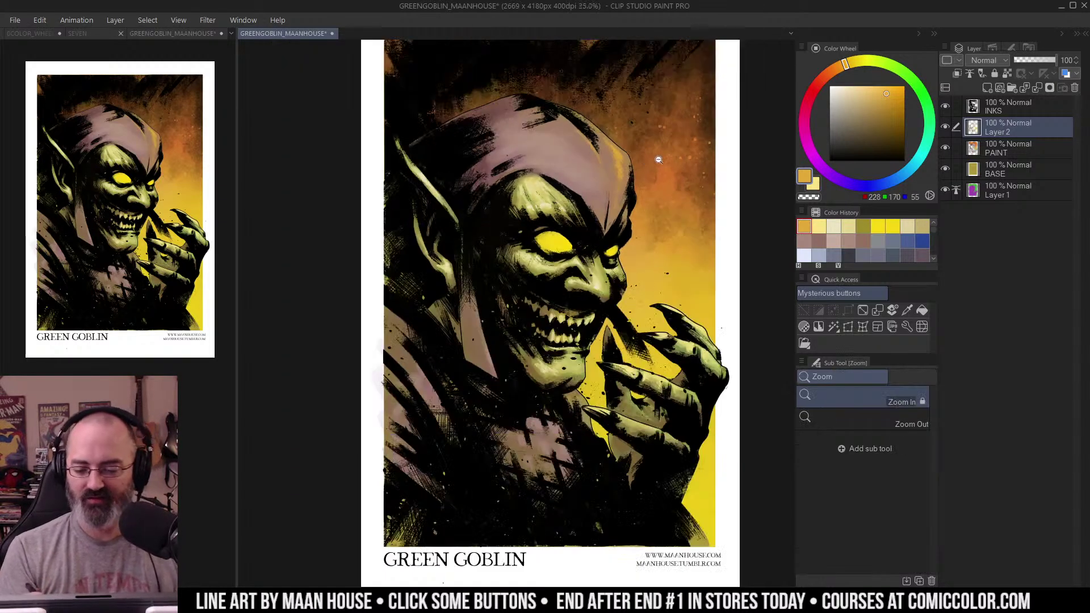
left_click(659, 162, "alt")
left_click(659, 164, "alt")
scroll(638, 189, "up", 2)
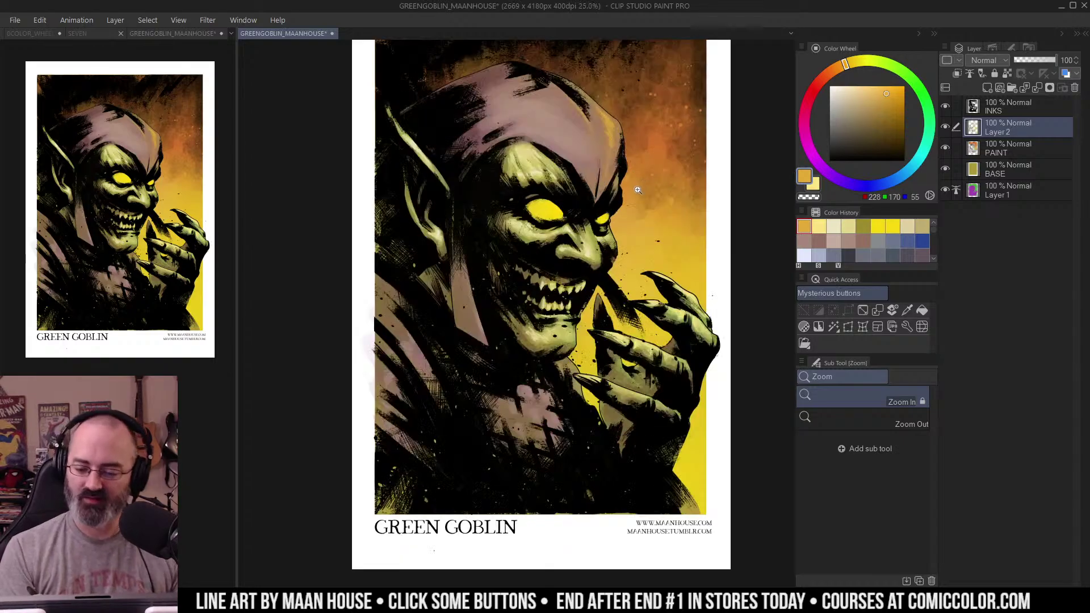
left_click_drag(668, 164, 640, 152)
left_click_drag(629, 258, 617, 219)
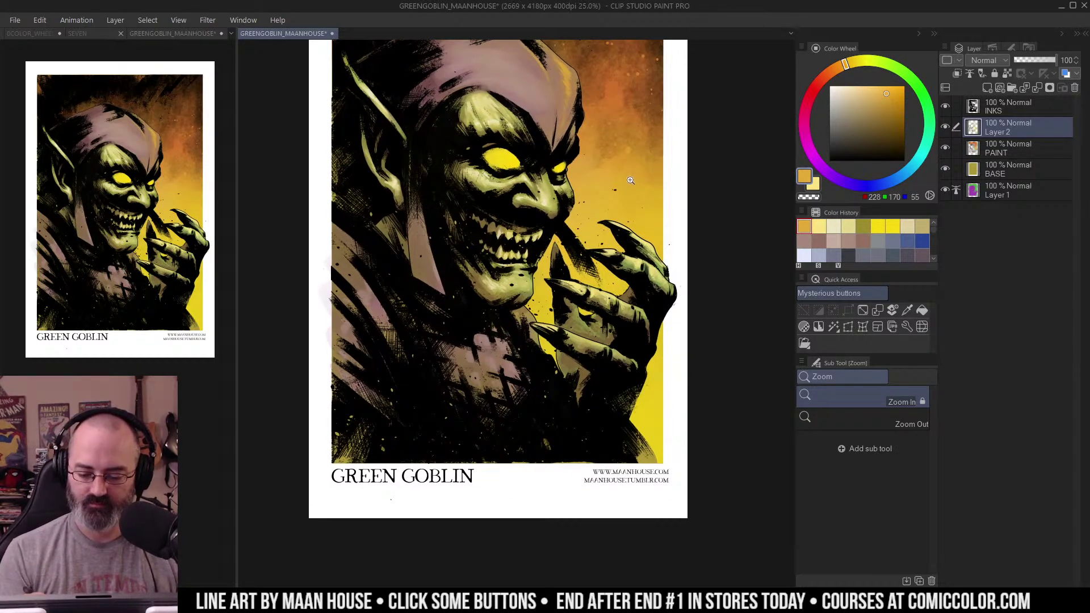
Step: Review the whole page, then lasso the area between the Goblin's chin and his raised hand
scroll(582, 245, "down", 5)
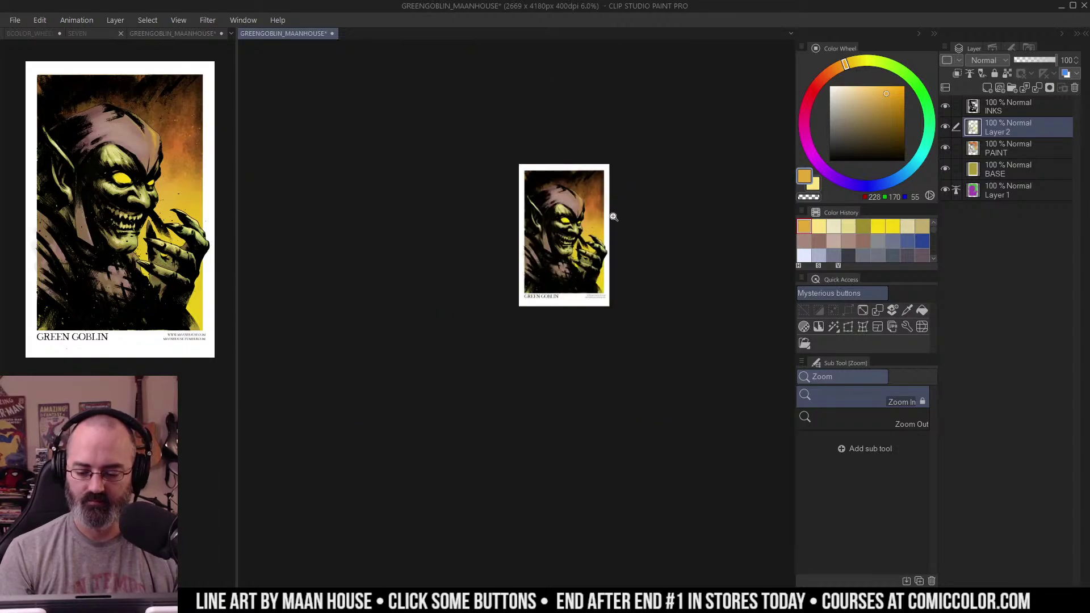
scroll(590, 257, "up", 2)
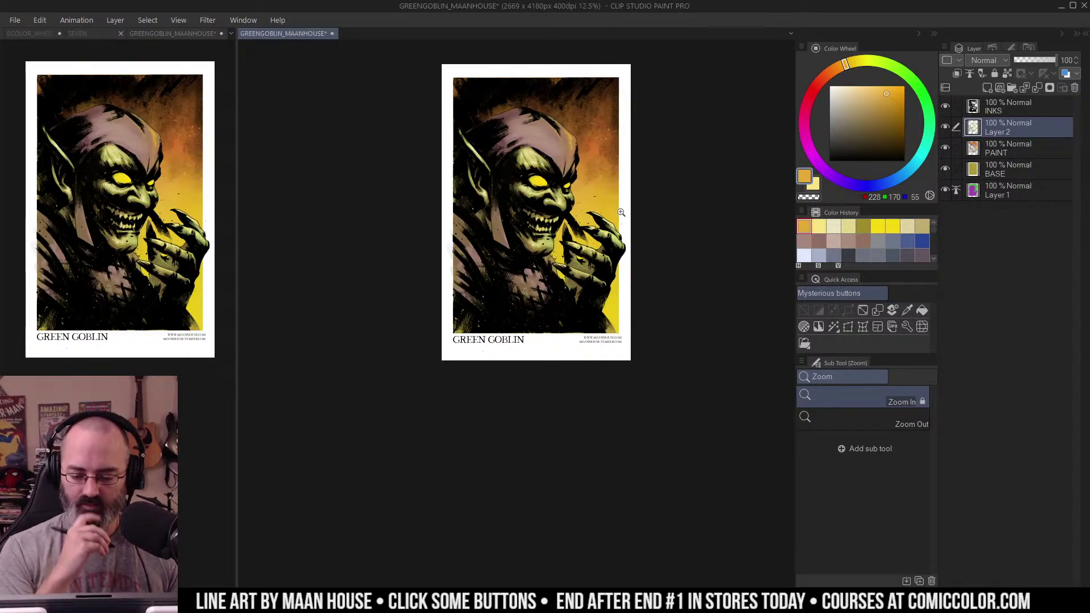
scroll(601, 232, "up", 3)
key("m")
mouse_move(542, 167)
left_mouse_down()
mouse_move(559, 165)
mouse_move(594, 239)
mouse_move(573, 392)
mouse_move(514, 189)
mouse_move(538, 172)
left_mouse_up()
key("z")
scroll(630, 198, "down", 3)
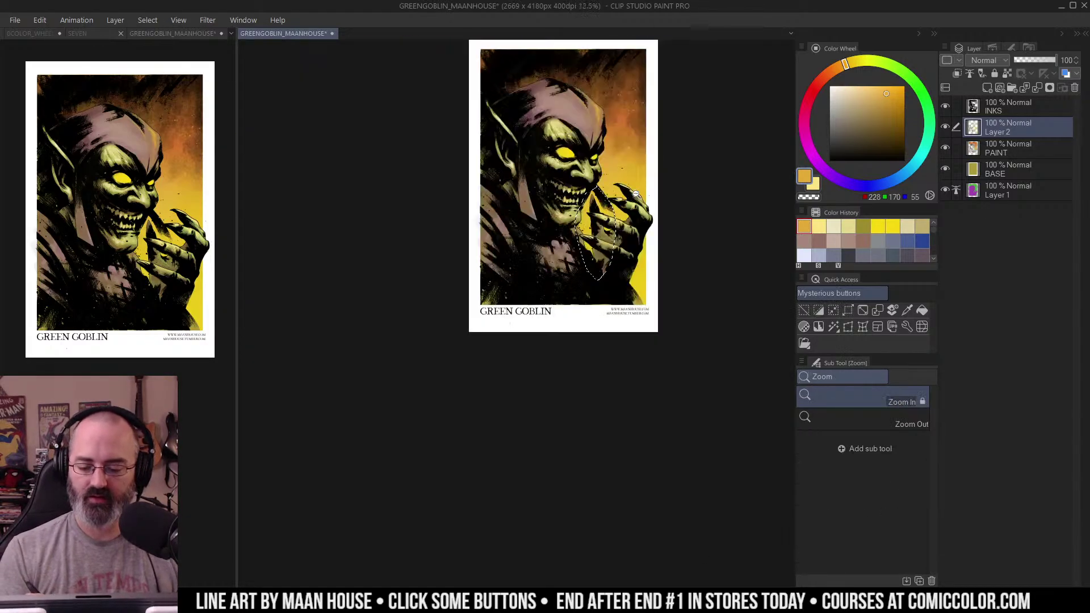
scroll(622, 210, "up", 3)
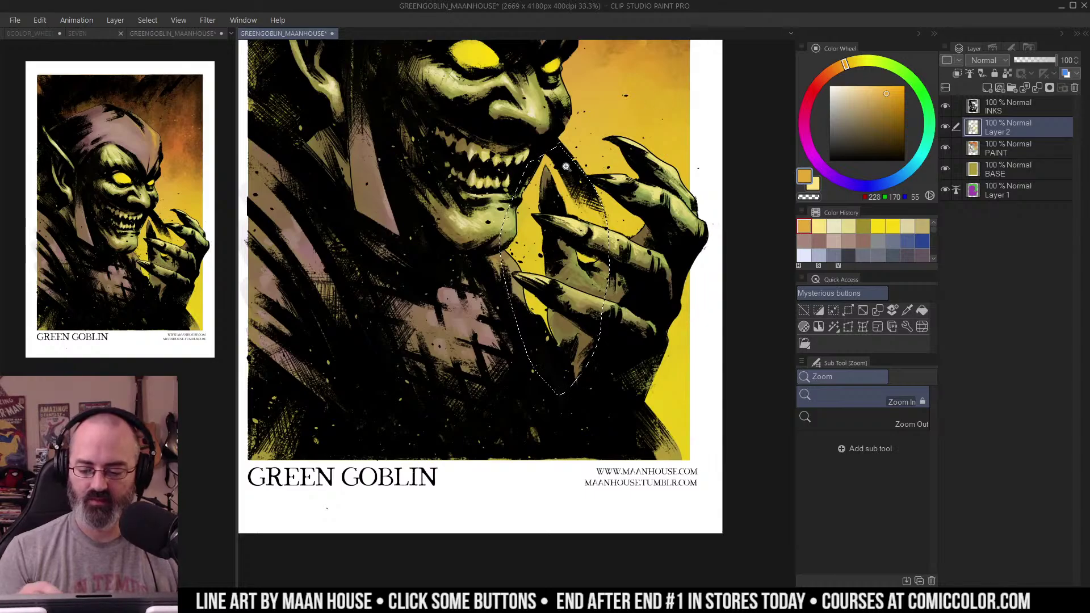
Step: Narrow the selection to the yellow gaps using referred layers, and lasso in the held object's eye and the sliver beneath the lower finger
key("w")
left_click(538, 231)
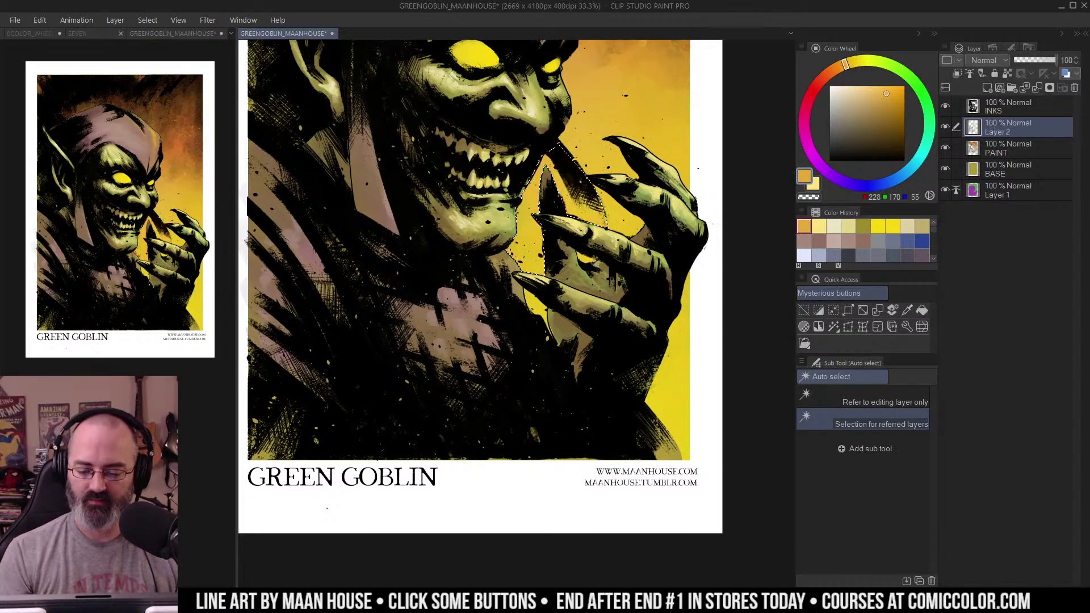
scroll(585, 228, "up", 2)
key("m")
mouse_move(570, 229)
left_mouse_down()
mouse_move(576, 253)
mouse_move(605, 257)
mouse_move(619, 244)
left_mouse_up()
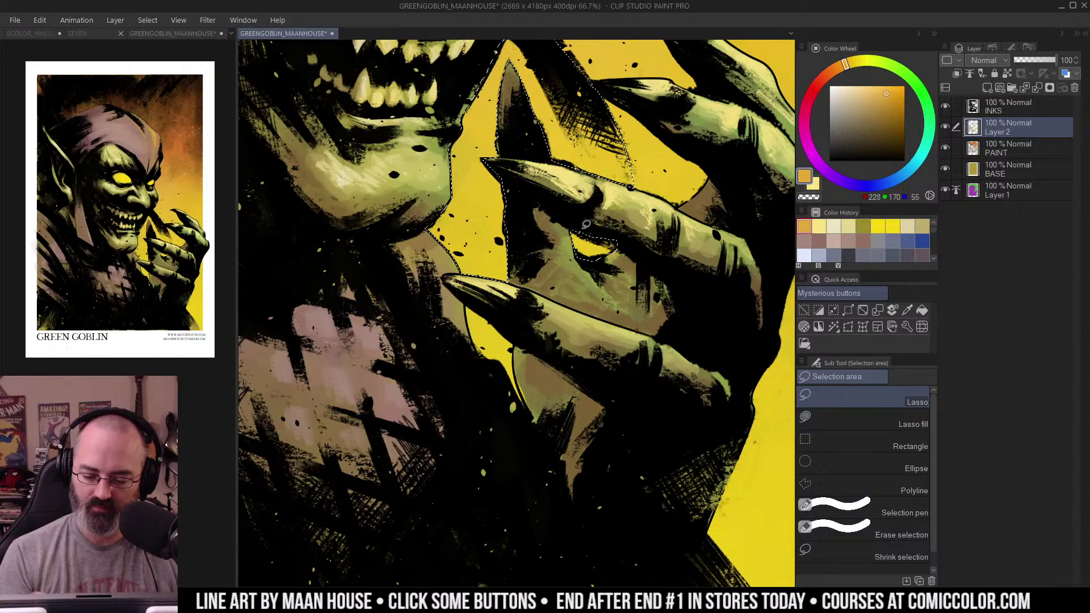
mouse_move(465, 305)
left_mouse_down()
mouse_move(518, 339)
mouse_move(526, 414)
mouse_move(465, 306)
left_mouse_up()
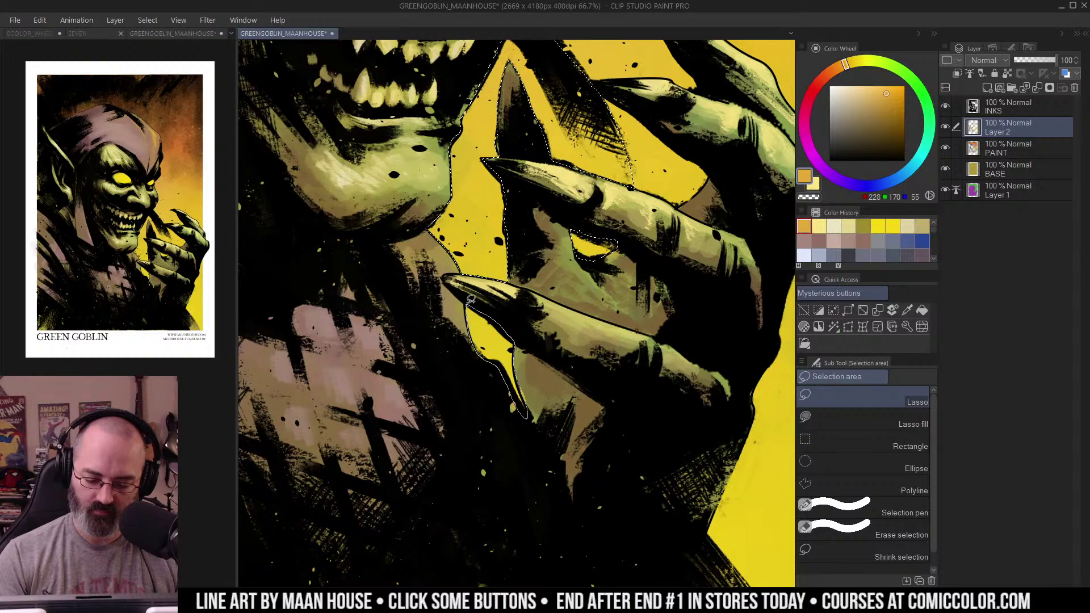
Step: Inspect the selected gaps as a Quick Mask on the whole page, then return to the normal selection
key("ctrl+space")
left_click_drag(531, 267, 494, 267)
key("ctrl+m")
key("ctrl+minus")
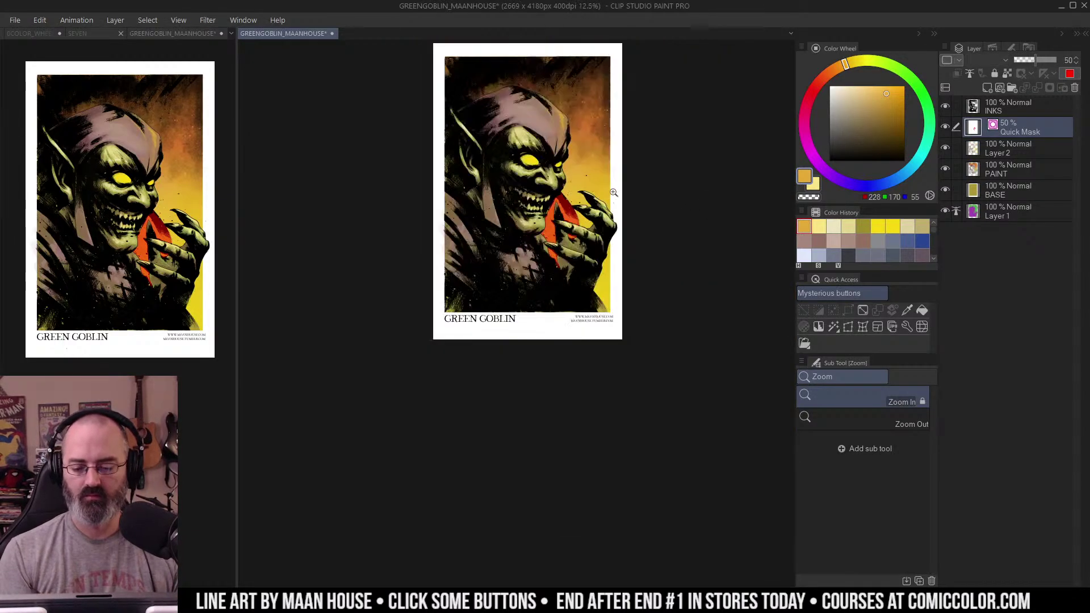
key("ctrl+m")
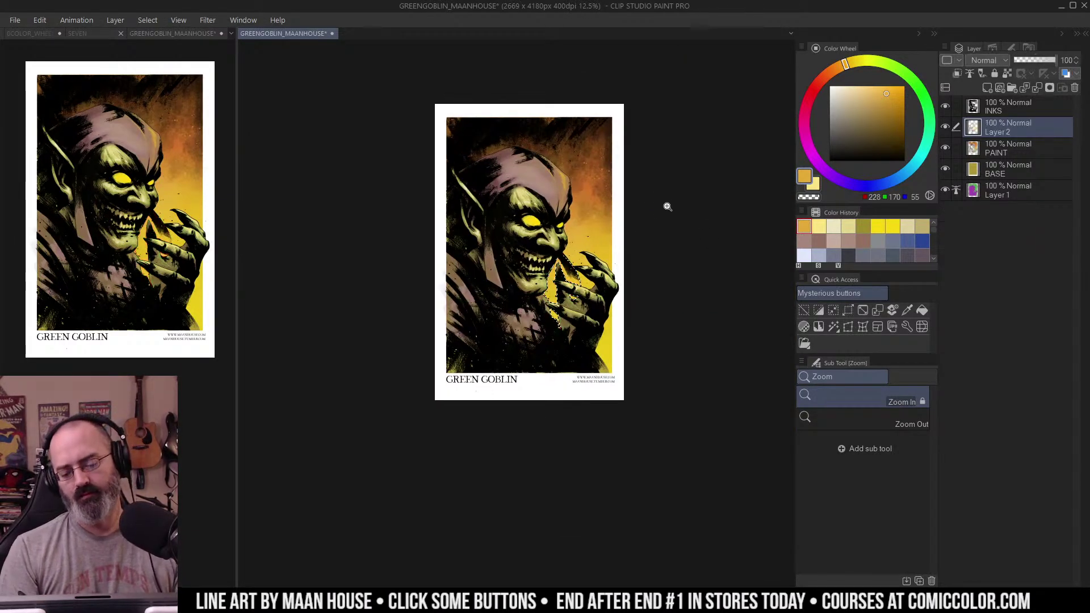
Step: Clear the gap selection and lasso the crosshatched ink streak between the Goblin's nose and fingers
key("m")
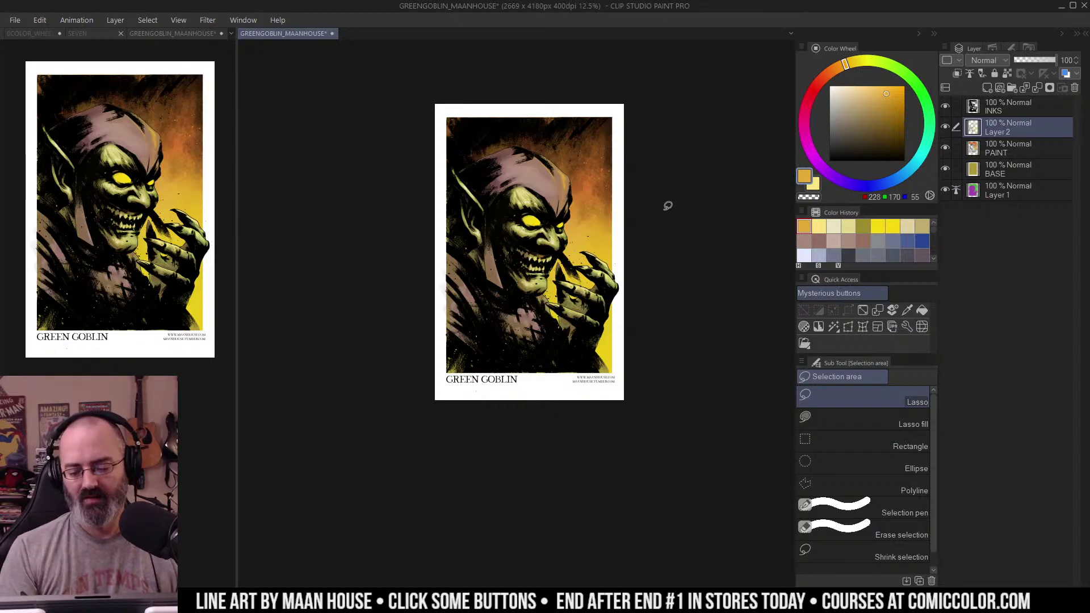
key("ctrl+space")
left_click(576, 266)
left_click_drag(578, 263, 582, 235)
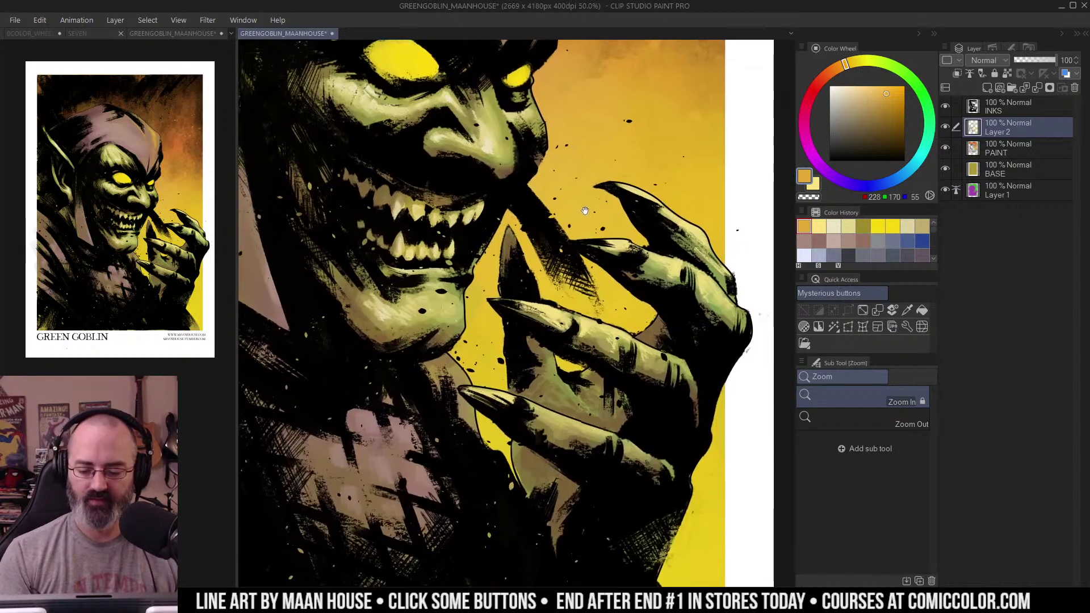
key("ctrl+space")
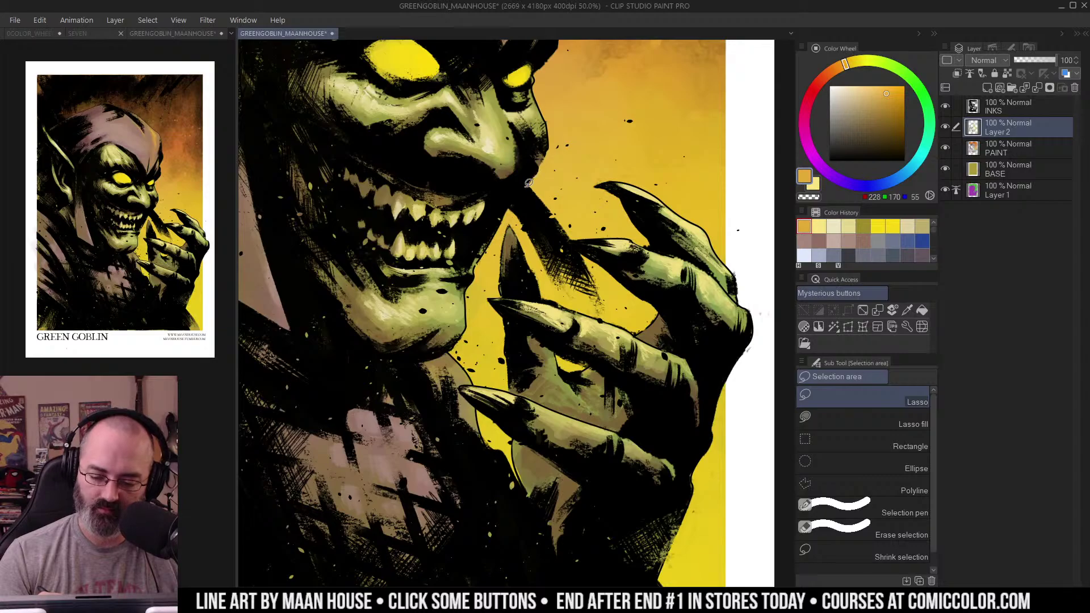
mouse_move(528, 183)
left_mouse_down()
mouse_move(511, 204)
mouse_move(557, 295)
mouse_move(608, 311)
mouse_move(602, 270)
mouse_move(581, 245)
mouse_move(565, 248)
mouse_move(574, 238)
mouse_move(530, 182)
left_mouse_up()
left_click(612, 196, "ctrl+alt")
left_click(612, 195, "ctrl+alt")
left_click_drag(632, 156, 615, 256)
Step: Sample the background's orange, RGB 225, 125, 47, and brush it over the ink streak with Krupuk Wash 3 on a new layer clipped to INKS
key("b")
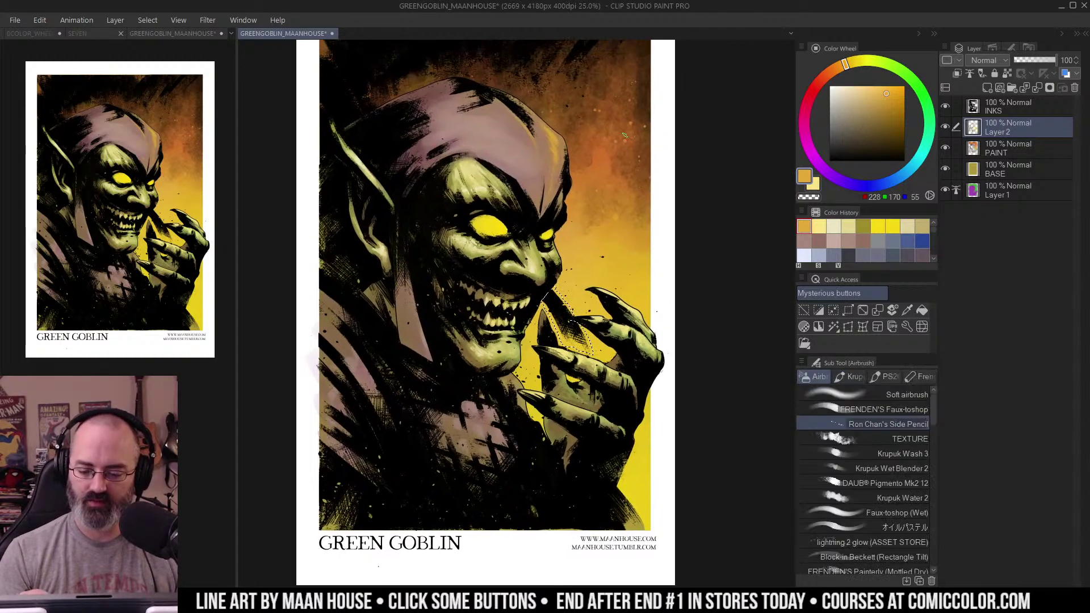
left_click(624, 135, "alt")
left_click(977, 104)
left_click(988, 88)
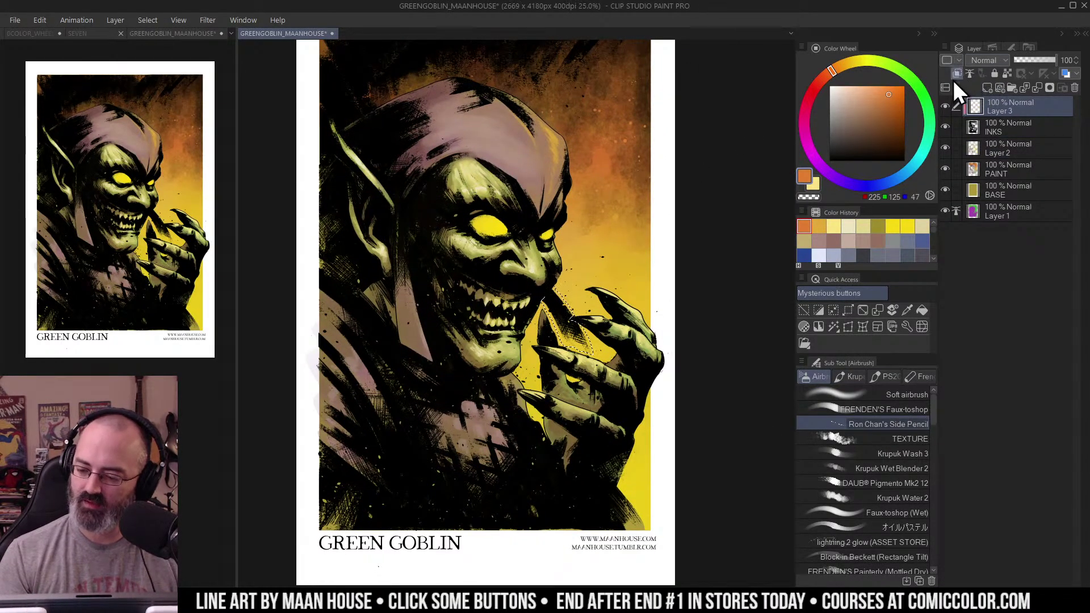
left_click(911, 456)
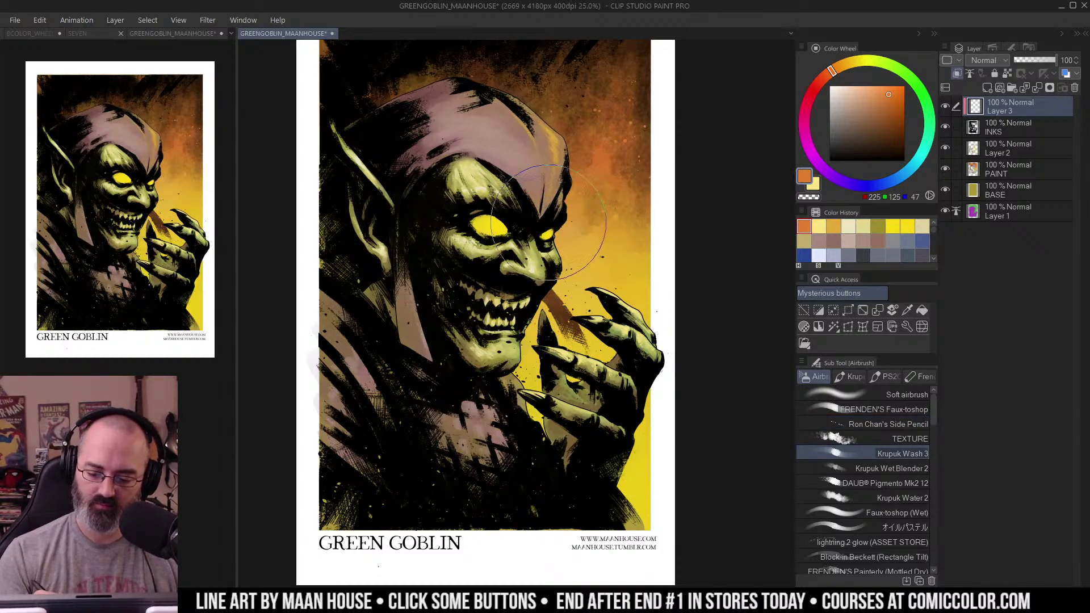
key("ctrl+space")
left_click(577, 226, "alt")
left_click_drag(642, 197, 627, 215)
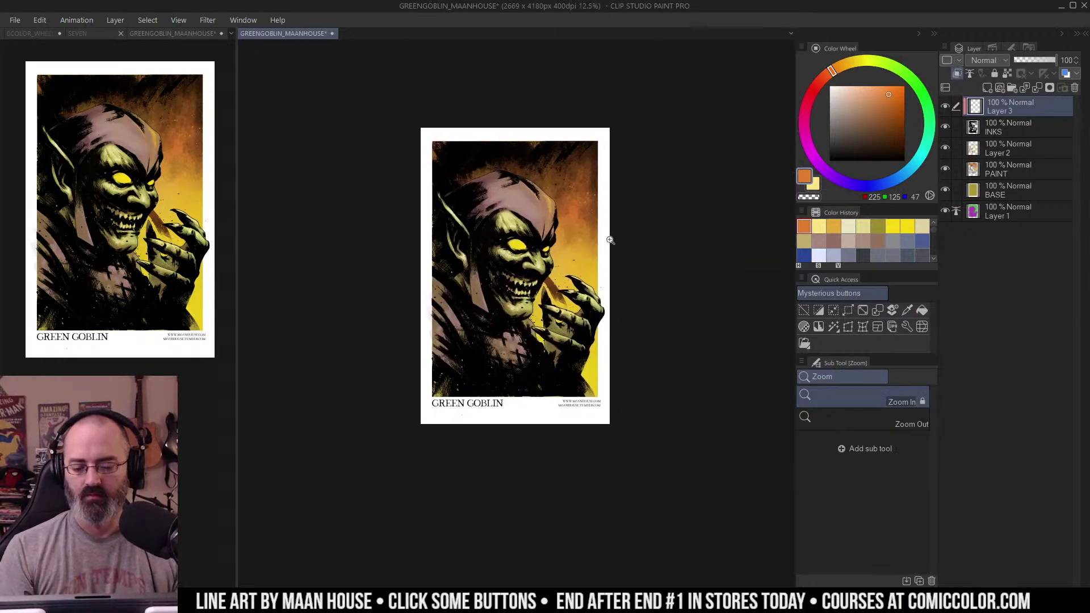
left_click(593, 266)
left_click(546, 243, "ctrl+alt")
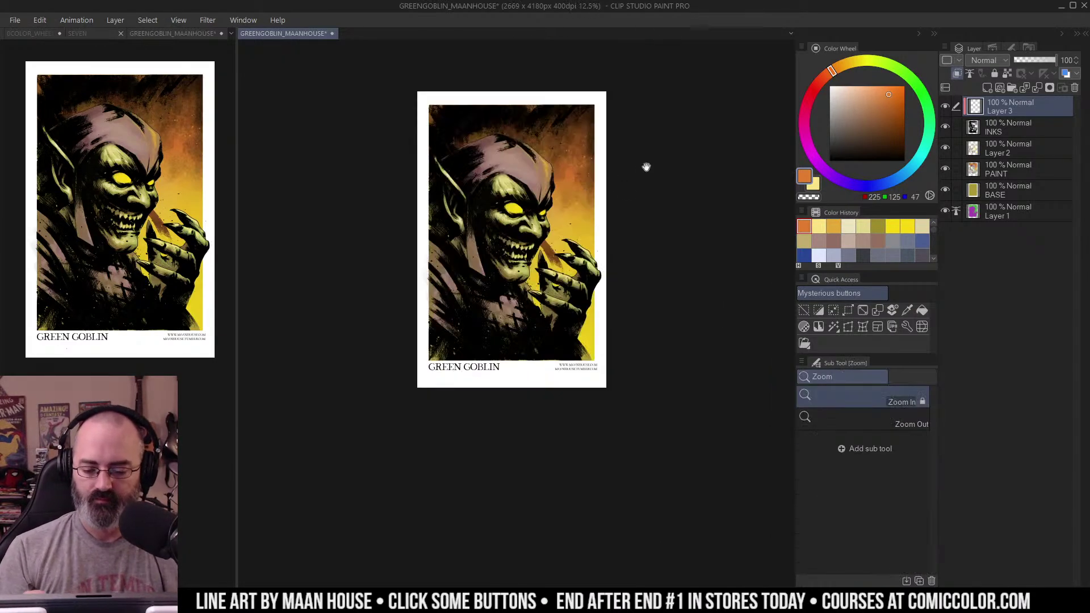
Step: Undo the orange tint on the ink streak and merge the clipped layer into INKS
key("m")
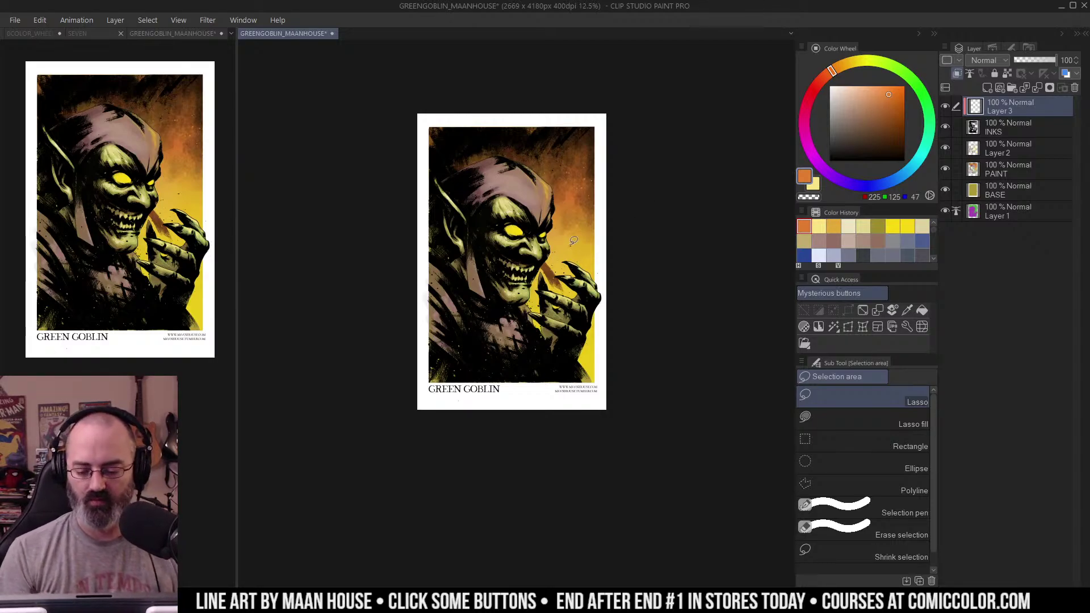
mouse_move(562, 272)
left_mouse_down()
mouse_move(550, 279)
mouse_move(587, 262)
left_mouse_up()
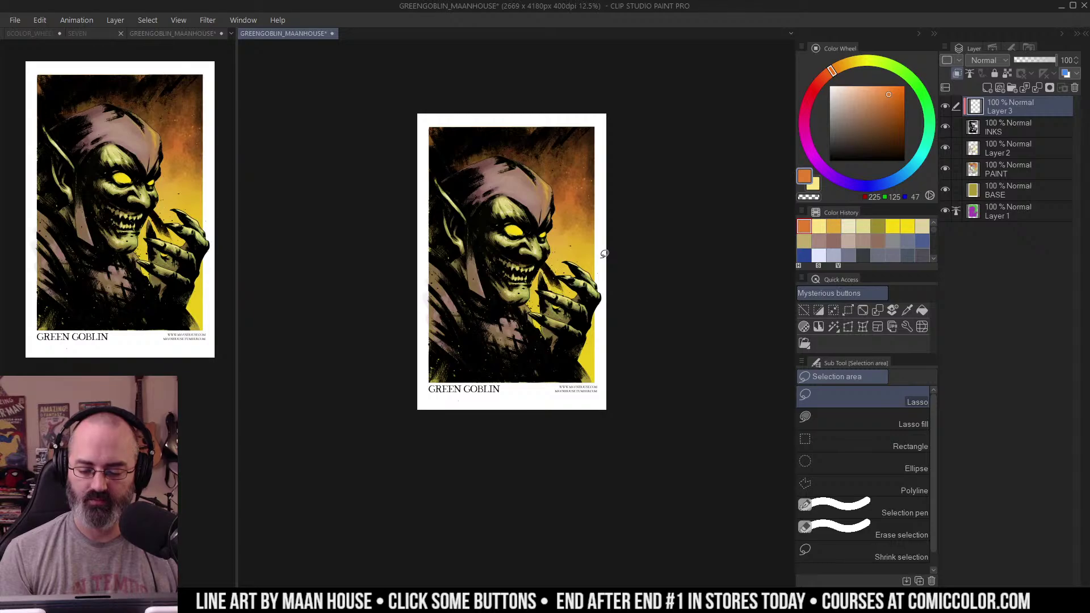
key("ctrl+e")
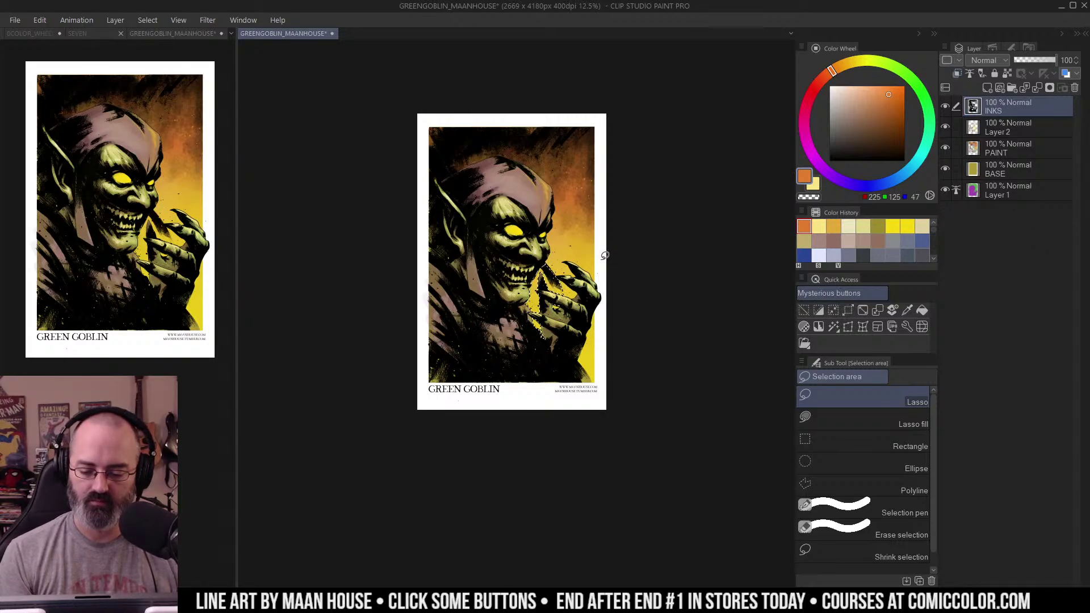
Step: Set the brush colour to a muted brown, RGB 136, 106, 80, and brush it over the ink streak on the INKS layer
key("space")
mouse_move(594, 263)
left_mouse_down()
mouse_move(625, 233)
mouse_move(572, 221)
mouse_move(562, 285)
left_mouse_up()
left_click(593, 263)
key("b")
left_click(423, 241, "alt")
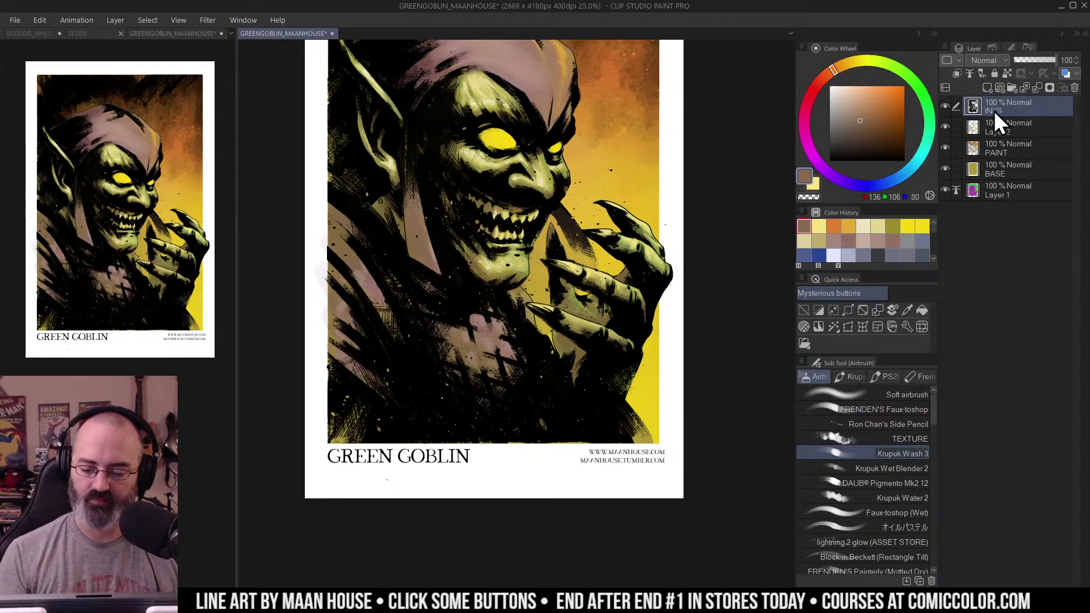
Step: Brush the muted brown into the background gap between chin and hand on Layer 2, and review the whole page
left_click(970, 128)
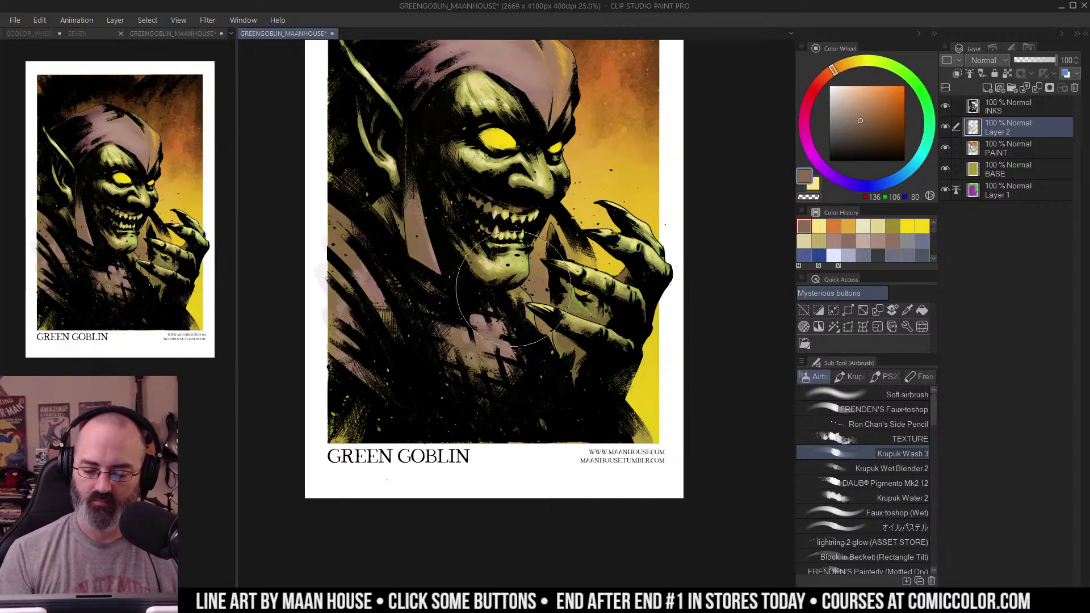
key("ctrl+space")
left_click(558, 240, "alt")
left_click(600, 239, "alt")
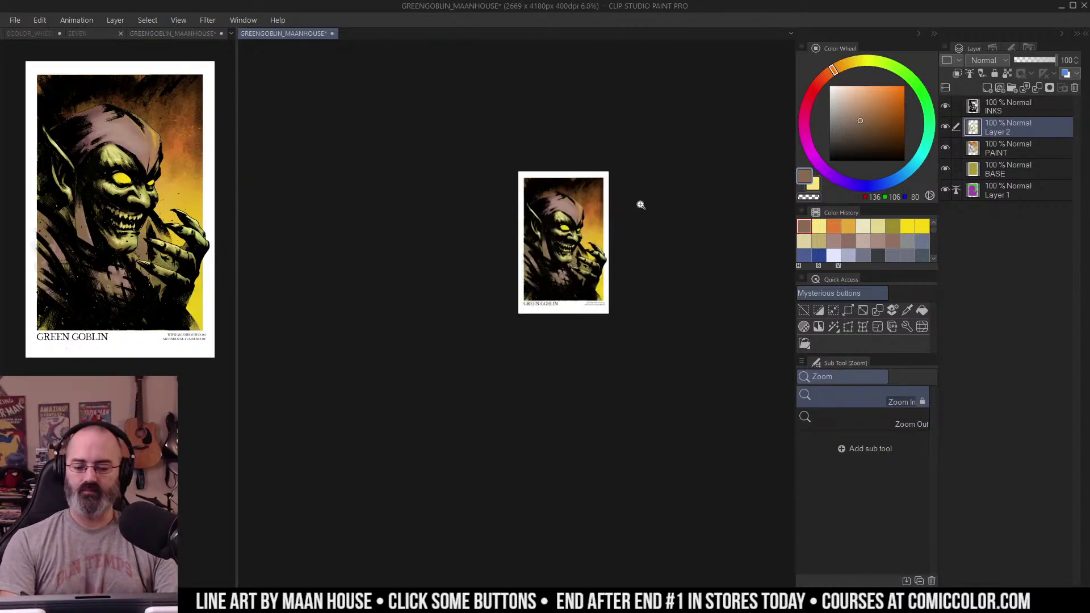
left_click(586, 240)
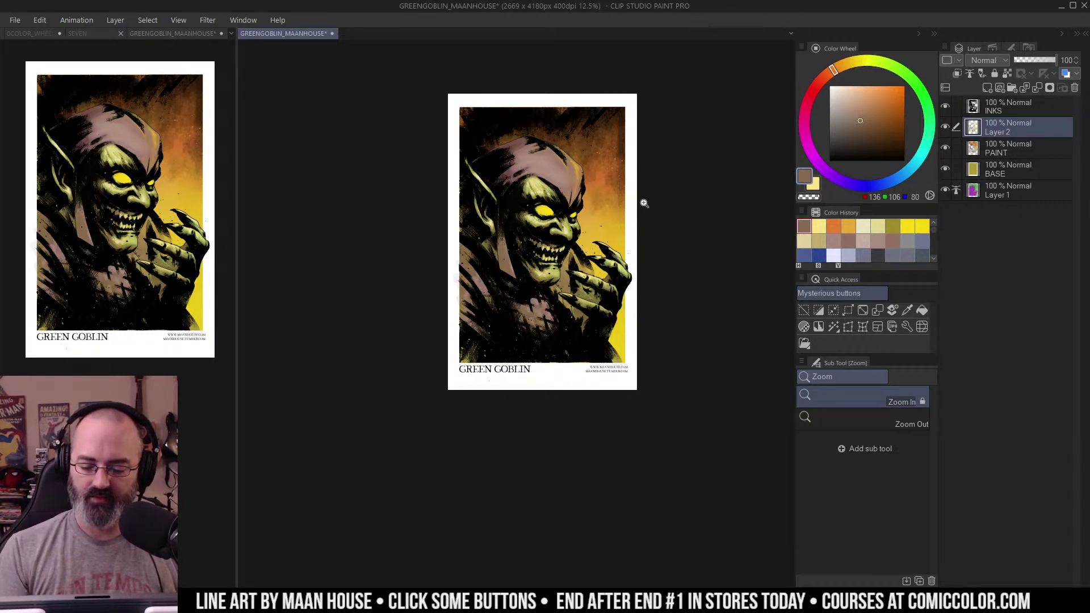
Step: Undo the brown in the background gap, clear the selection and save the artwork
key("m")
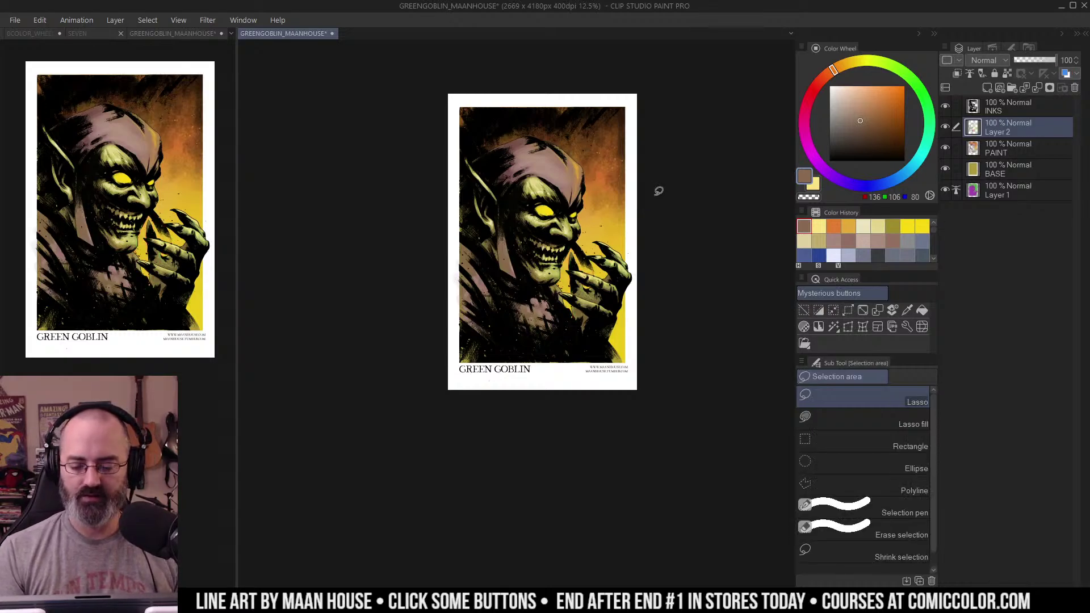
key("ctrl+d")
left_click_drag(604, 168, 540, 182)
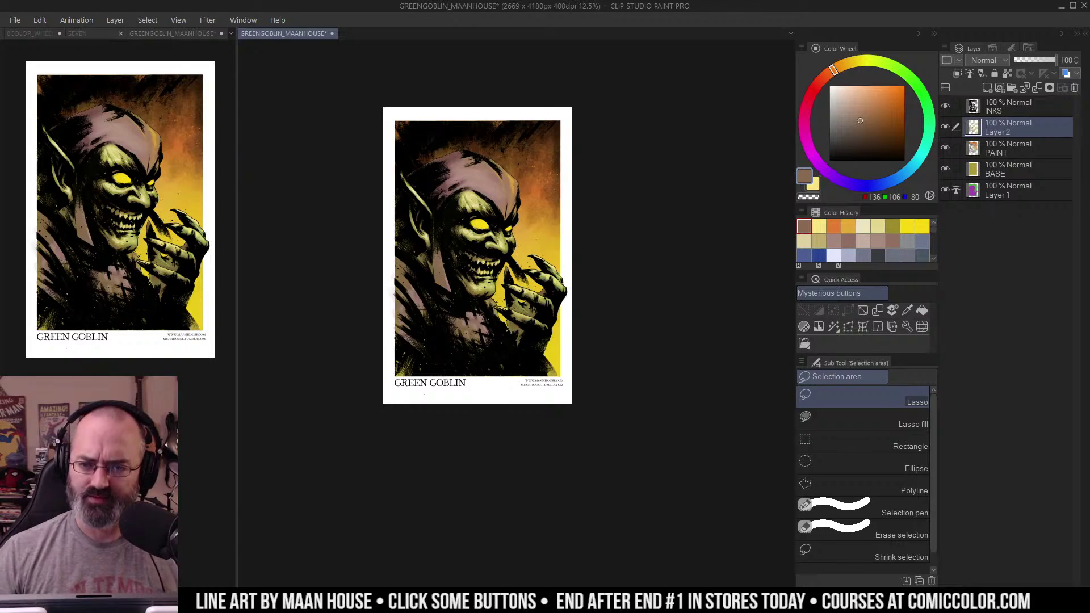
key("ctrl+s")
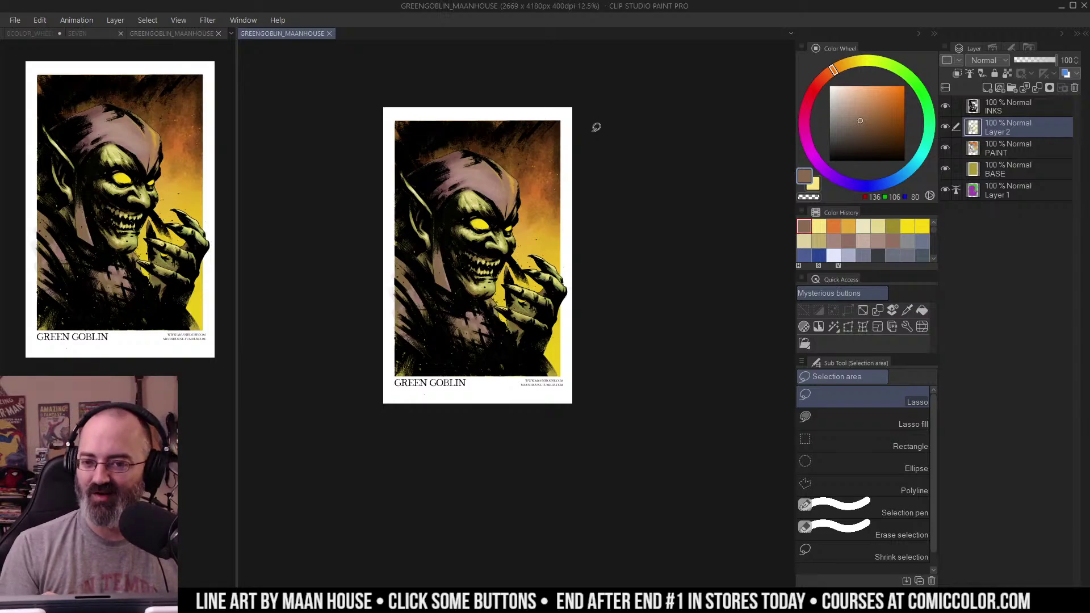
Step: Close the duplicate view of the Green Goblin artwork and review the page in its remaining window
left_click(329, 34)
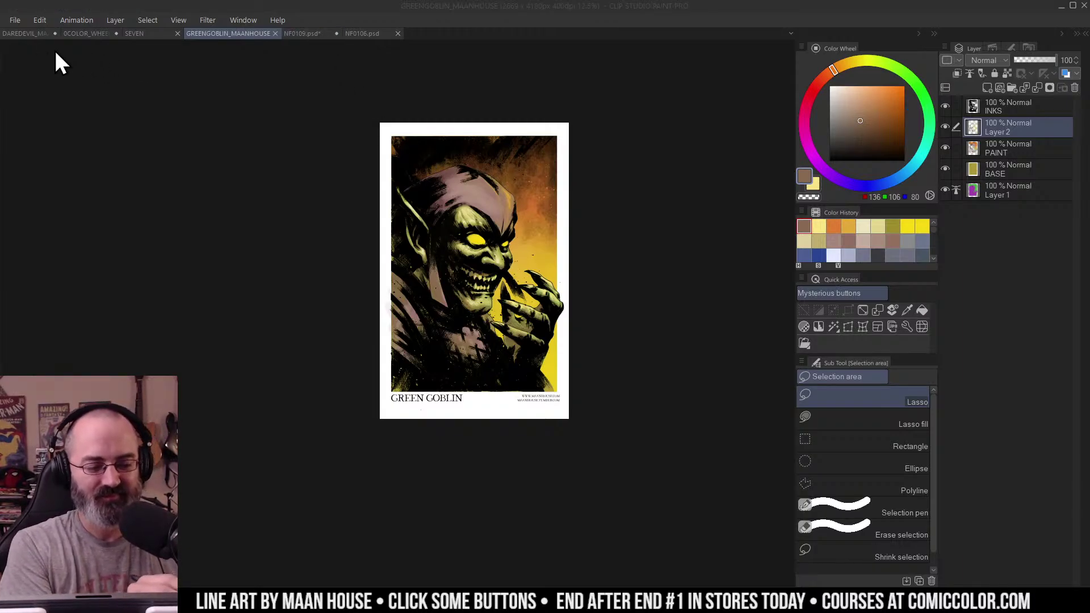
left_click(26, 34)
left_click(248, 37)
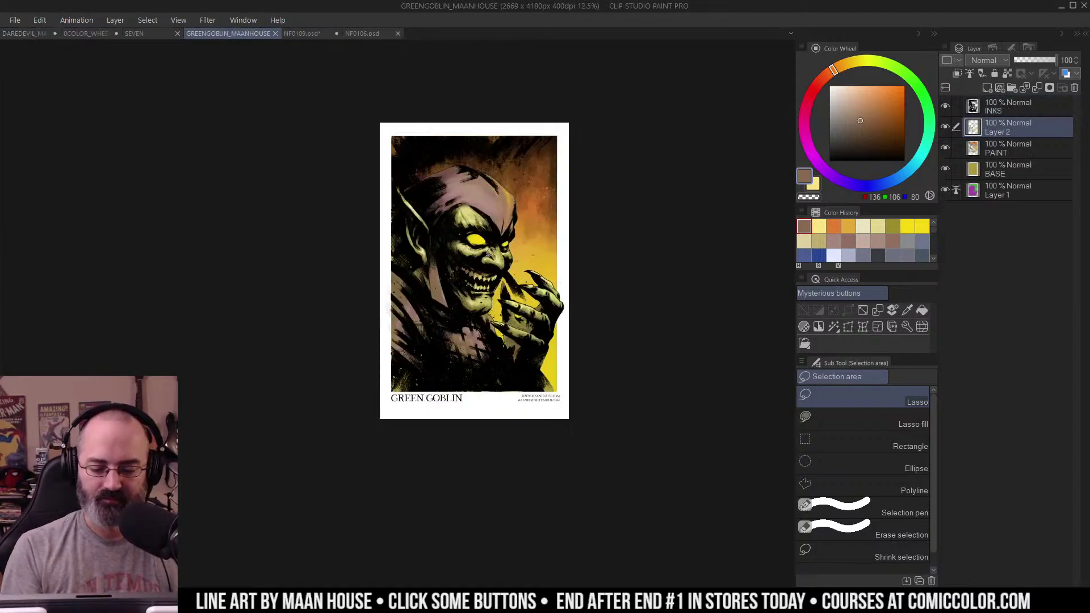
left_click_drag(580, 200, 619, 183)
left_click(584, 213, "ctrl")
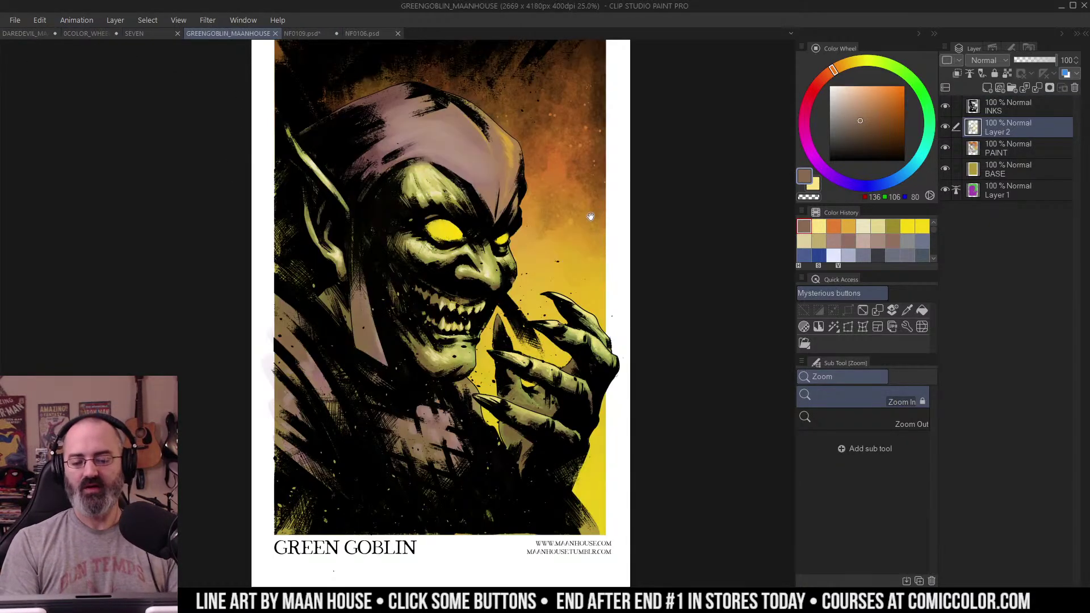
scroll(591, 214, "down", 2)
key("m")
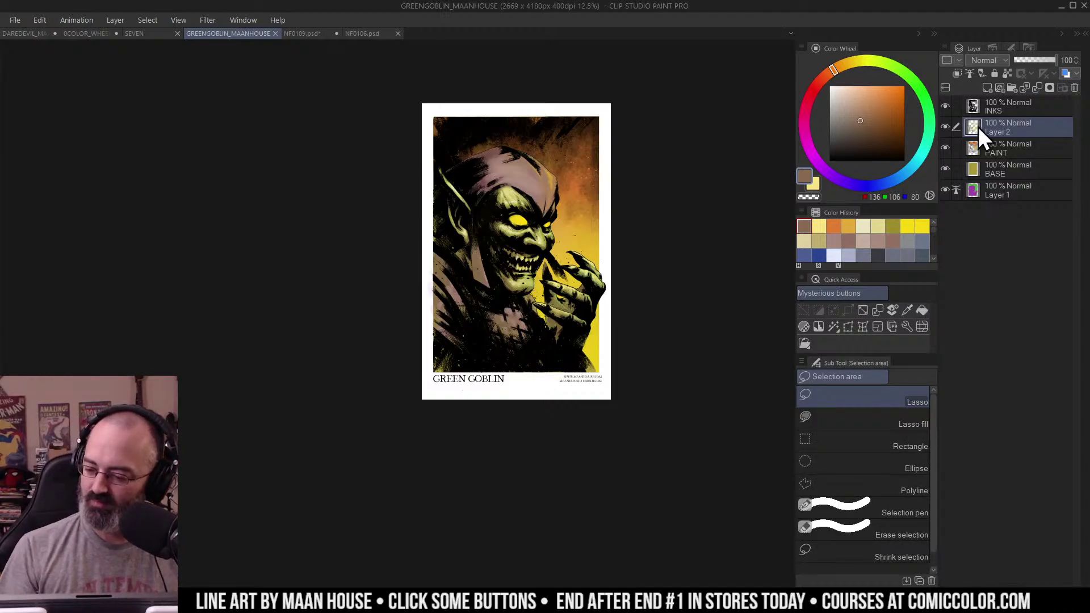
Step: Add a Level Correction layer above Layer 2, moving the RGB white and black input points inward to boost contrast
right_click(1011, 130)
mouse_move(1017, 165)
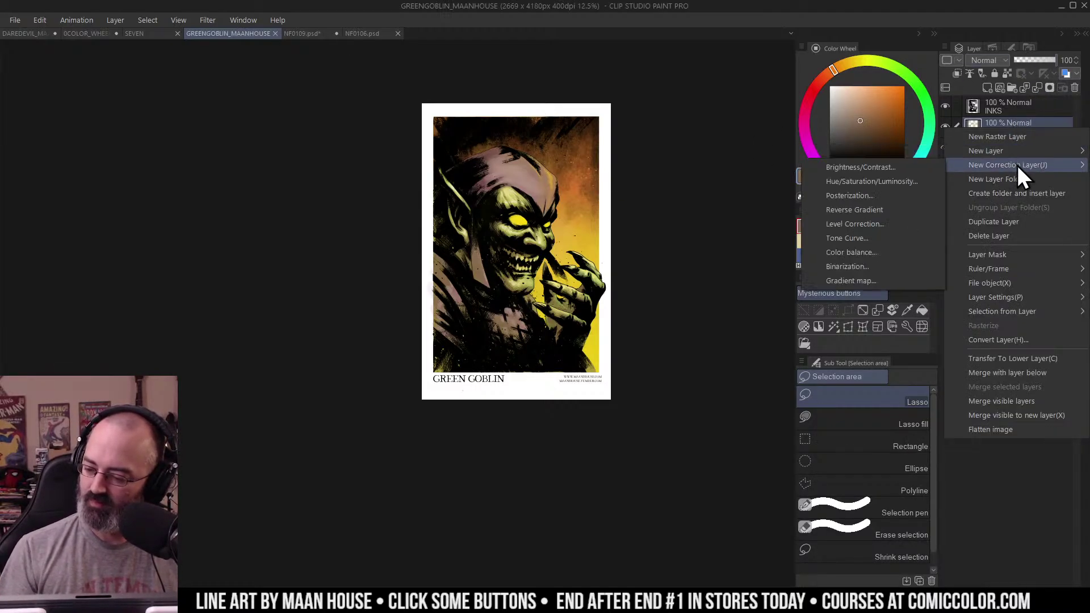
left_click(876, 211)
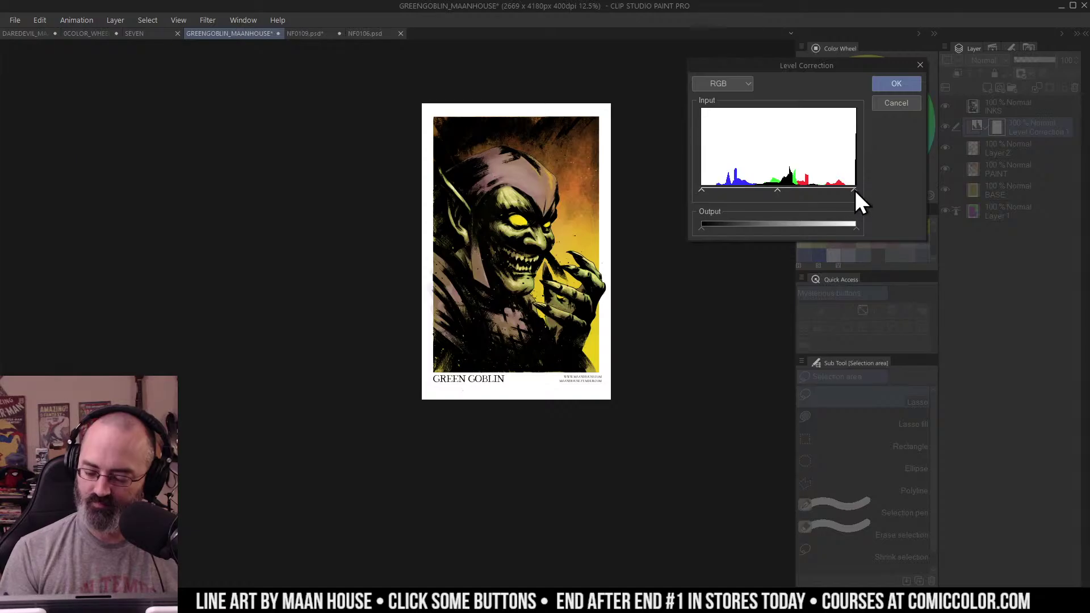
left_click_drag(856, 190, 843, 196)
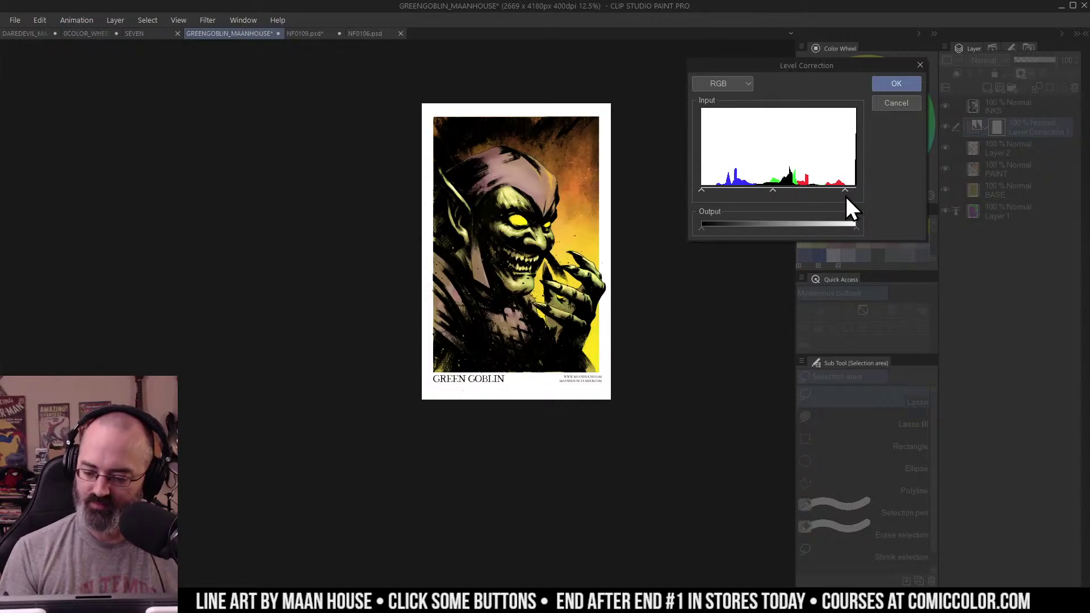
mouse_move(713, 192)
left_mouse_down()
mouse_move(699, 196)
mouse_move(716, 193)
left_mouse_up()
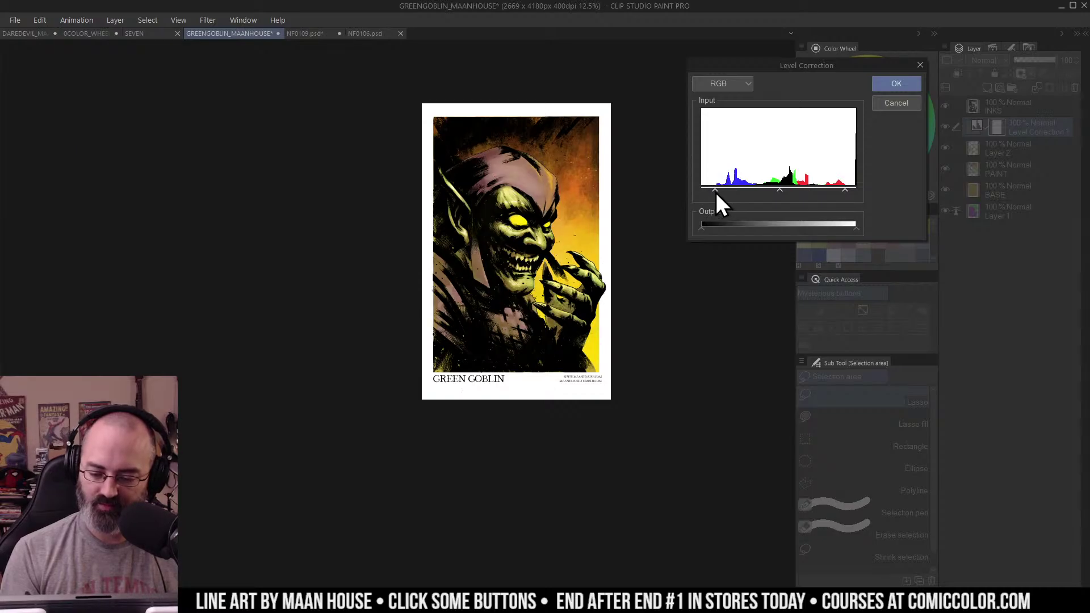
mouse_move(843, 190)
left_mouse_down()
mouse_move(829, 193)
mouse_move(839, 192)
left_mouse_up()
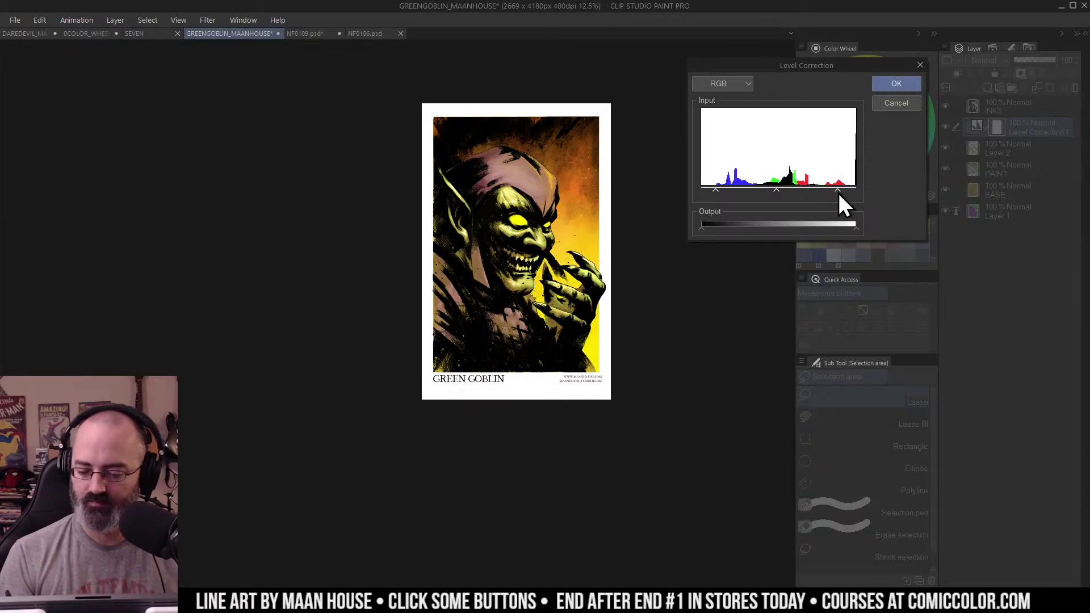
left_click(907, 88)
Step: Review the corrected Green Goblin page at reduced size and compare it with the Daredevil, NF0106 and NF0109 artwork
key("ctrl+space")
left_click(617, 205, "alt")
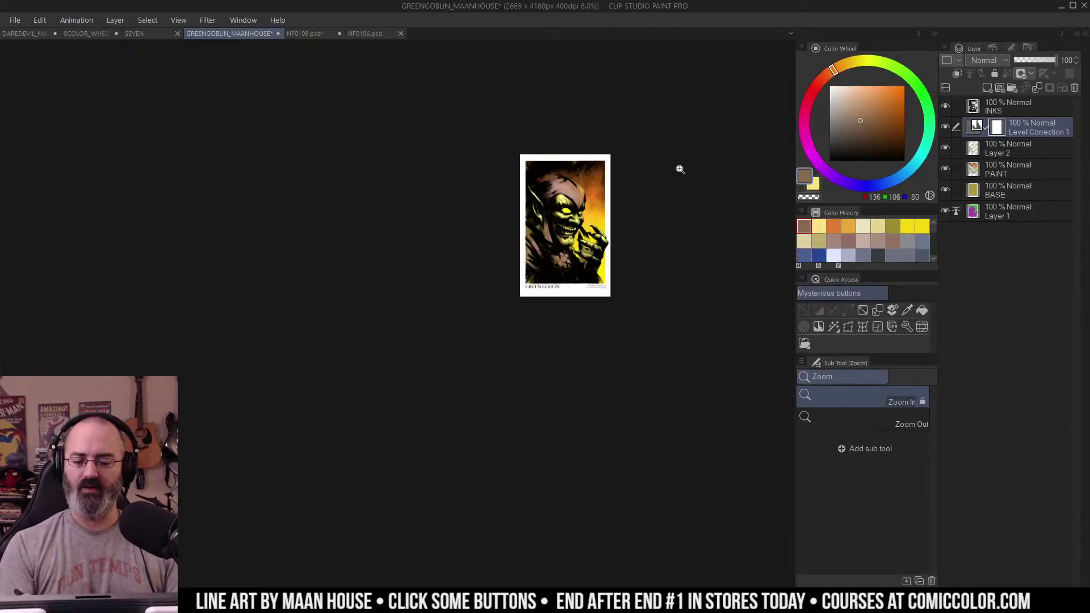
left_click(619, 218)
left_click_drag(661, 191, 603, 251)
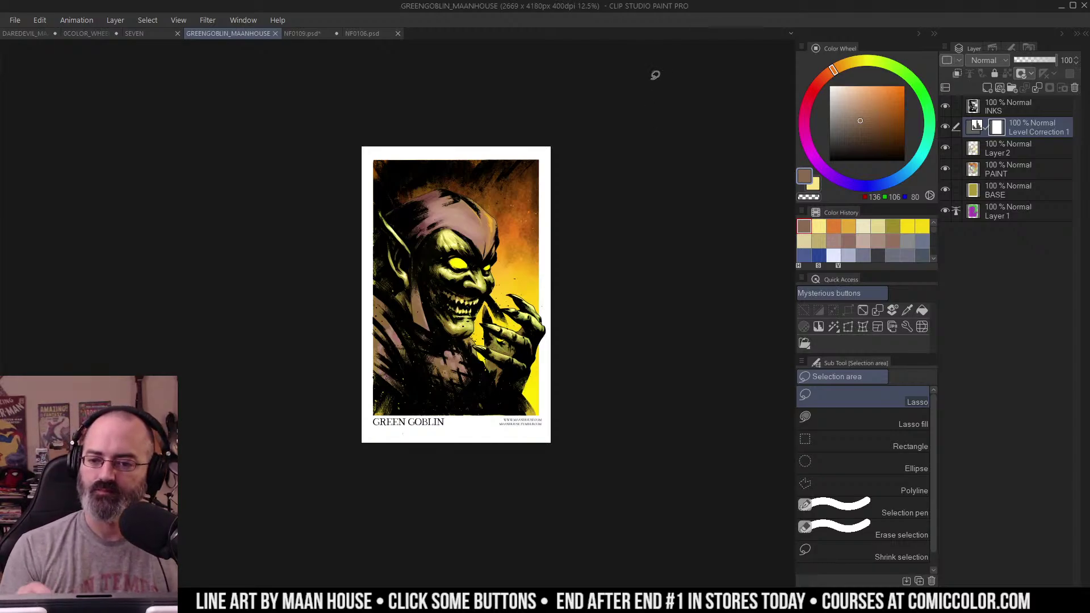
left_click_drag(644, 122, 649, 107)
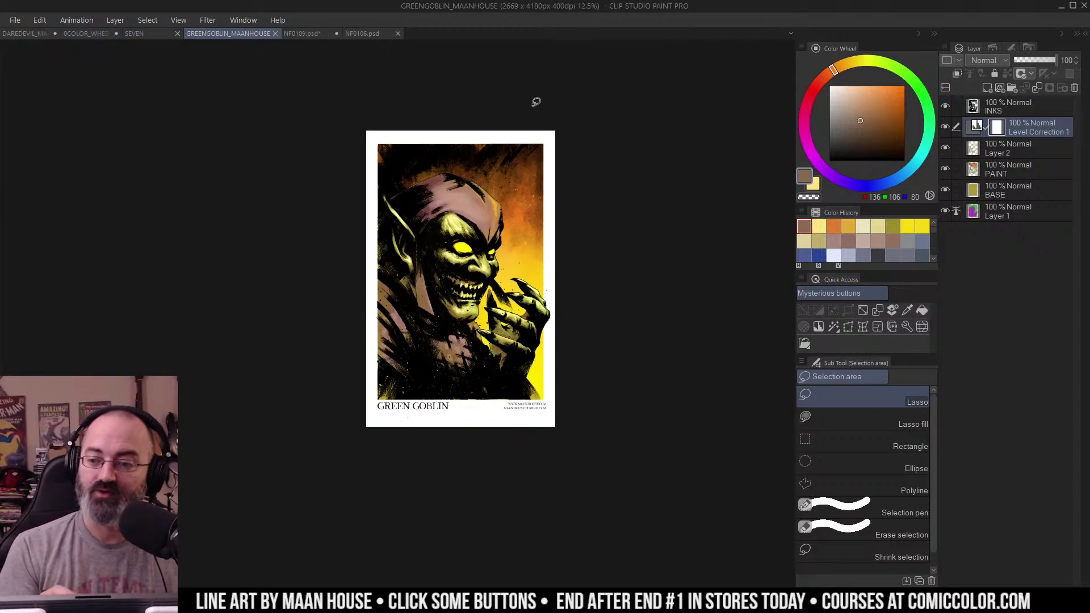
left_click(30, 33)
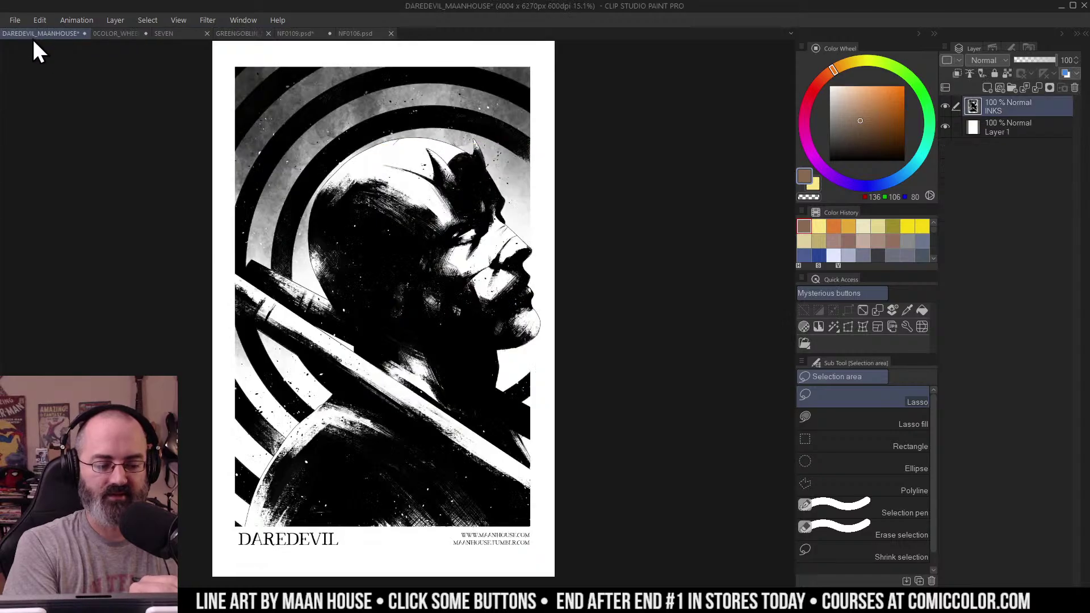
left_click_drag(626, 120, 706, 120)
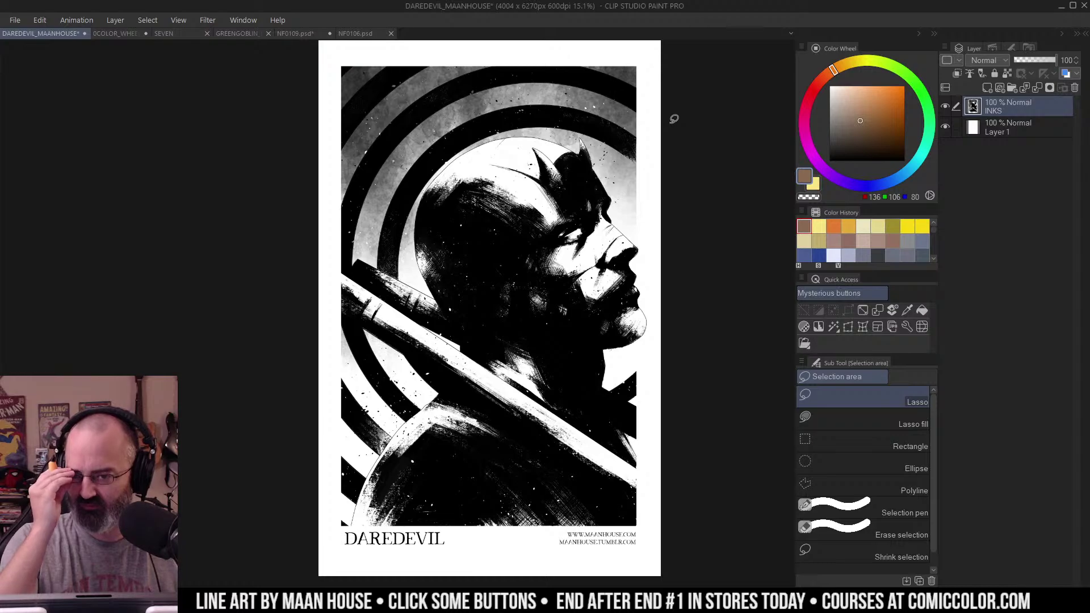
left_click_drag(705, 129, 702, 120)
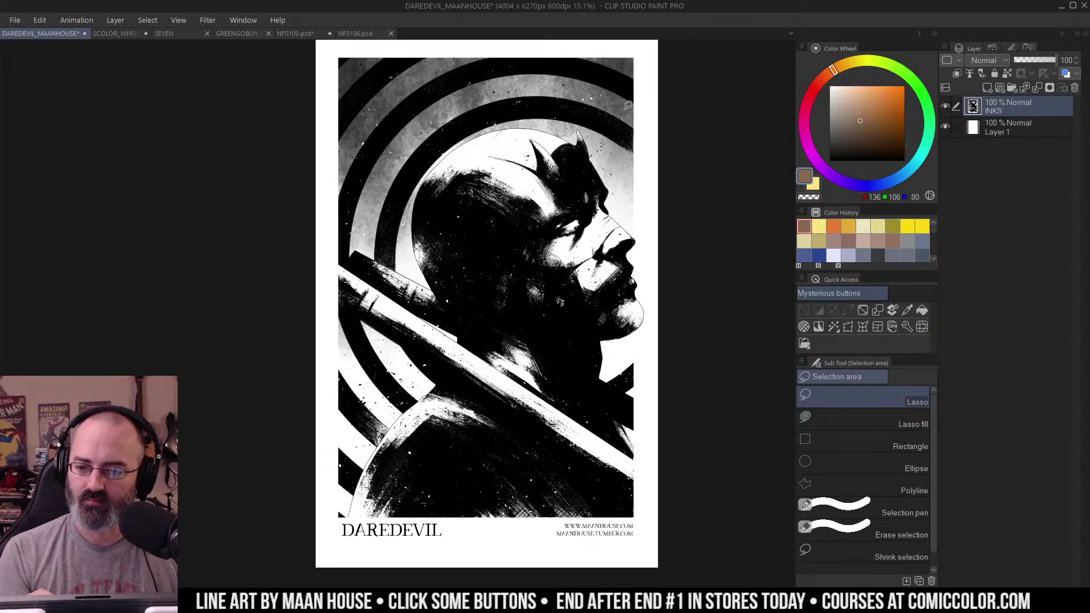
left_click(362, 33)
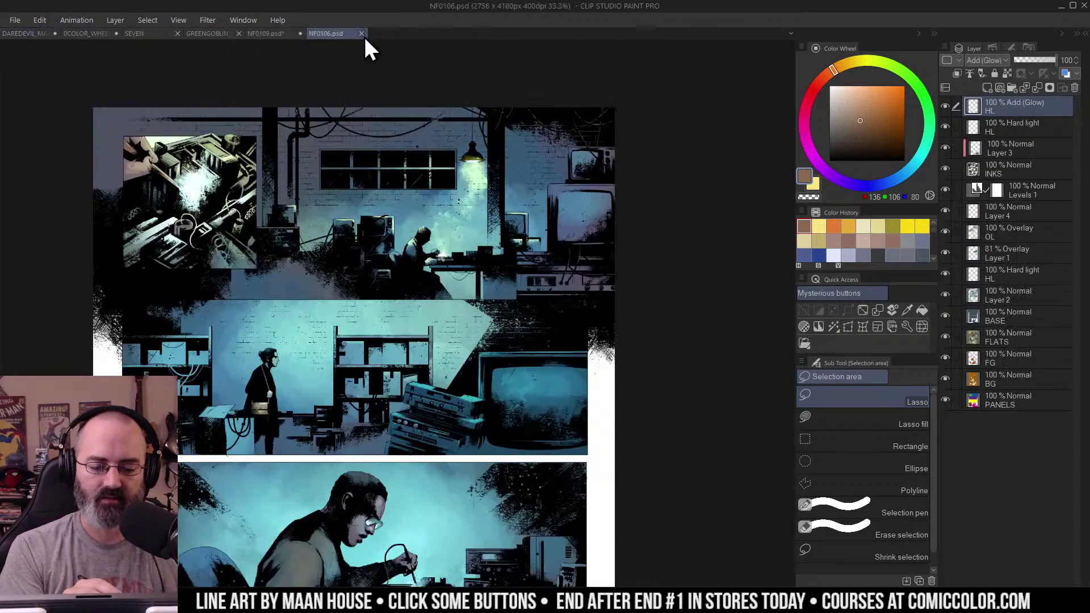
left_click(280, 34)
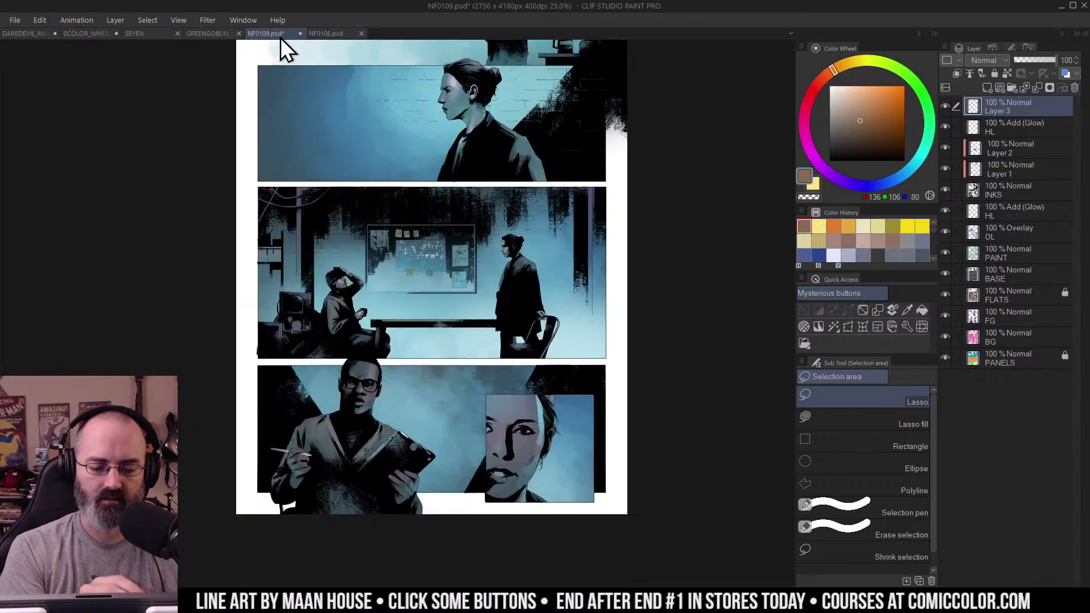
left_click(212, 33)
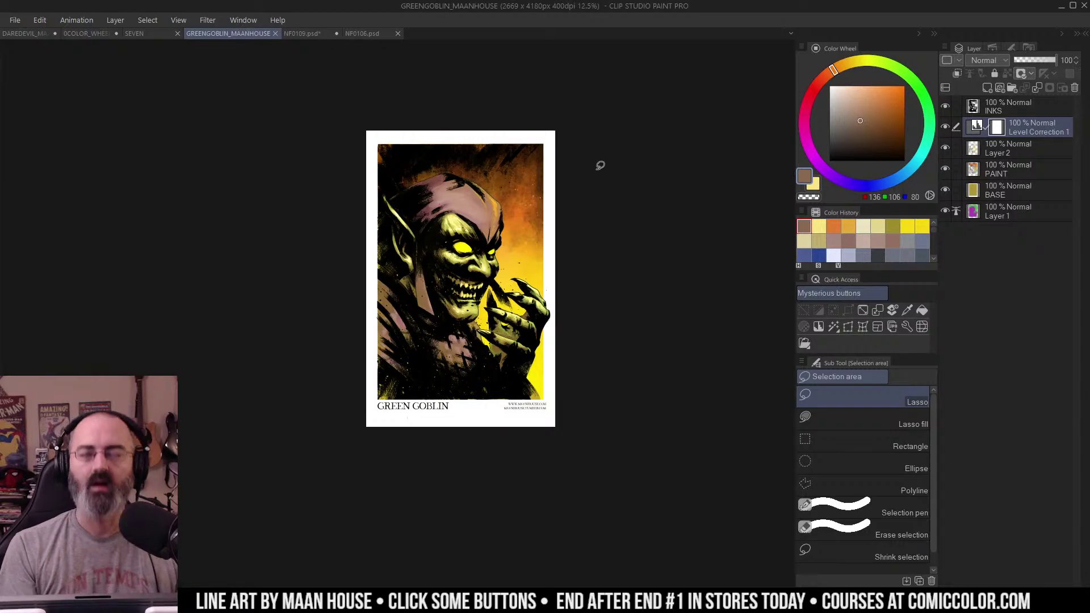
Step: Inspect the Green Goblin's face, cowl and hand up close, then review the upper page with its background glow
key("ctrl+space")
left_click(470, 284)
left_click(471, 283)
left_click(470, 284)
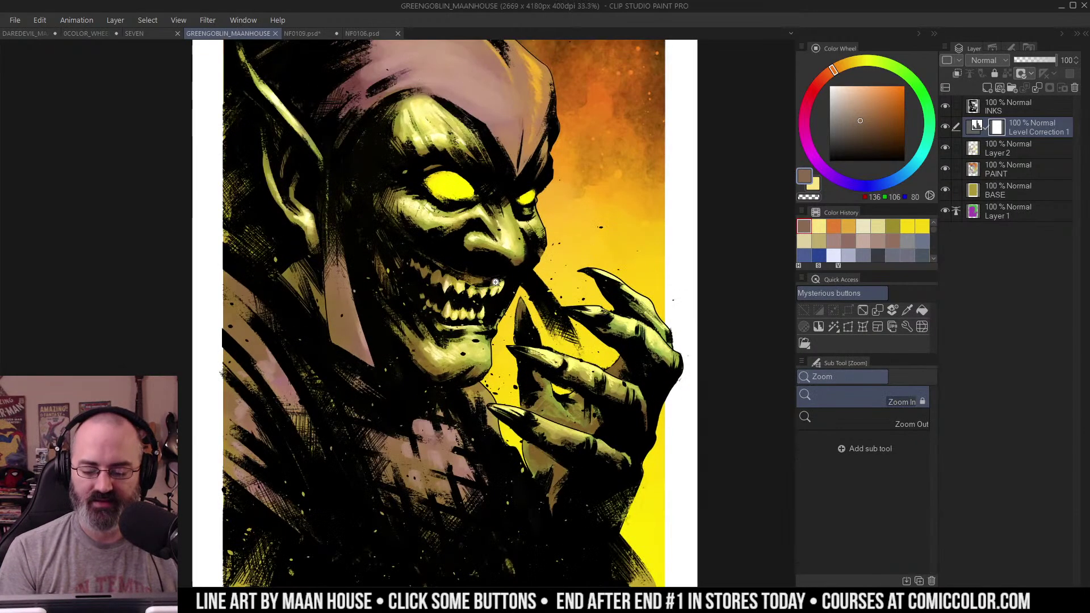
left_click_drag(349, 231, 378, 373)
key("ctrl+d")
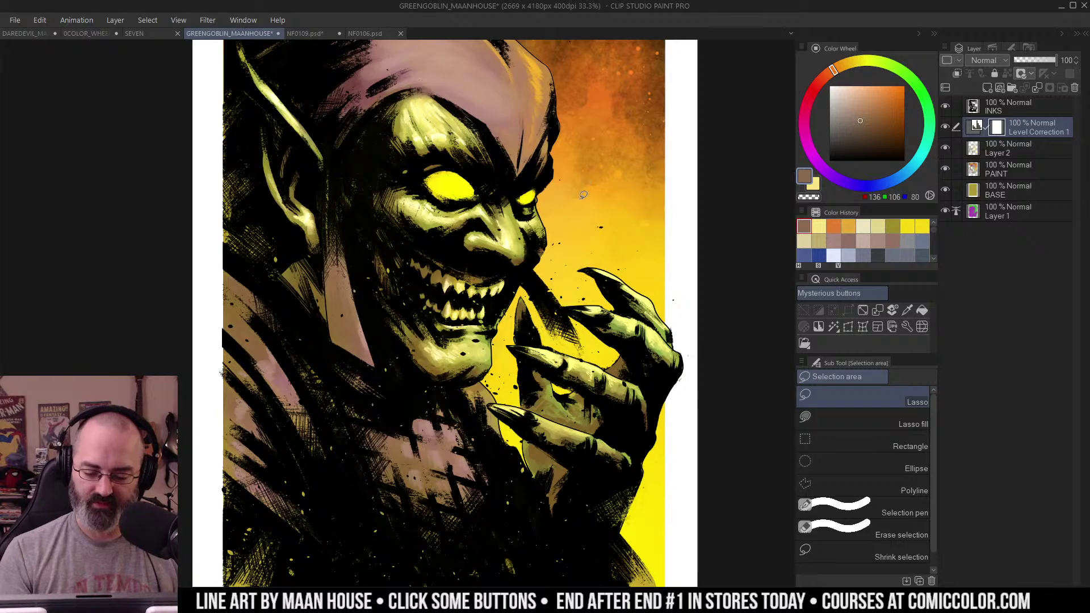
key("ctrl+minus")
key("ctrl+minus")
key("ctrl+minus")
left_click_drag(583, 195, 571, 244)
left_click(583, 228)
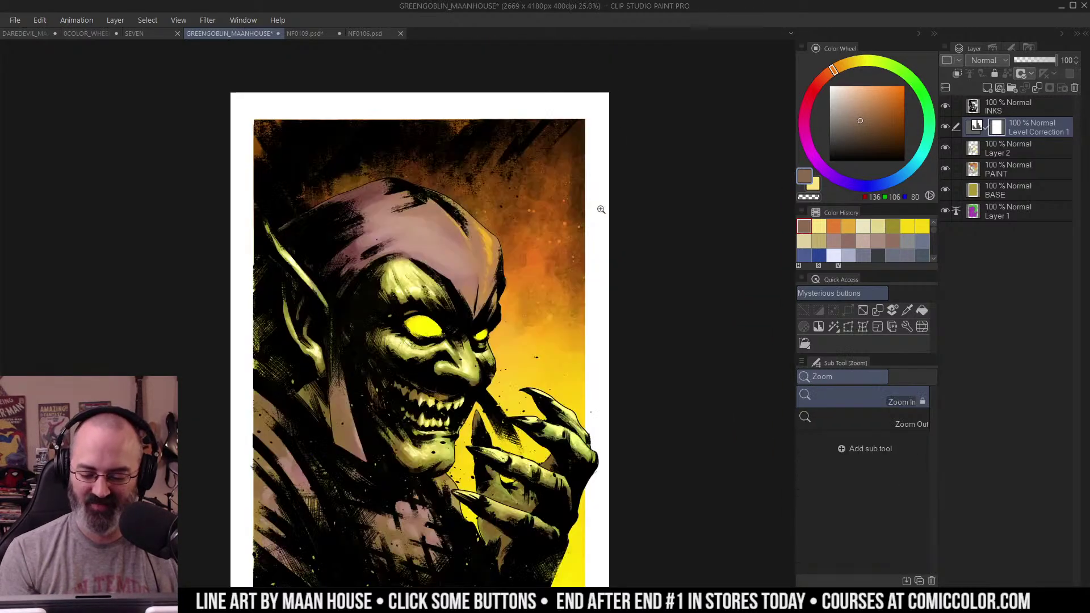
key("m")
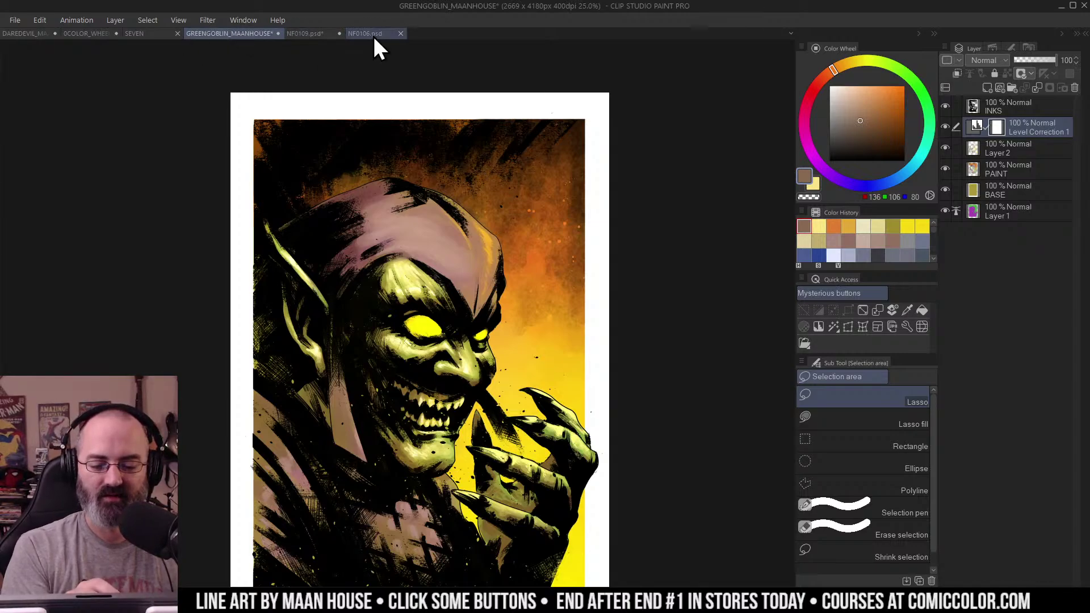
Step: Switch to the Daredevil artwork and review its black-and-white inks
left_click(37, 35)
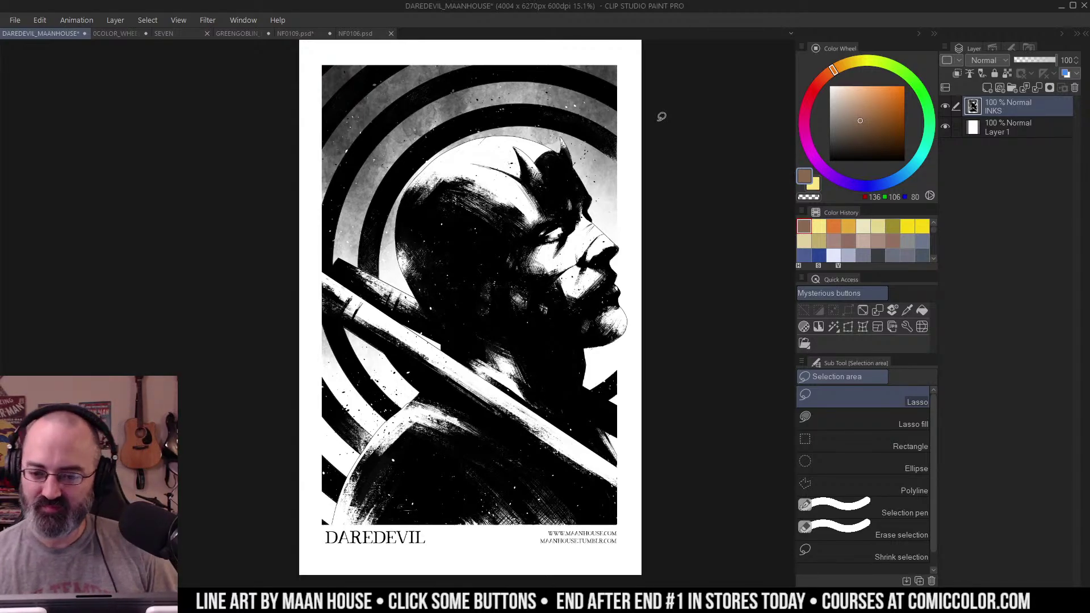
left_click_drag(660, 155, 668, 133)
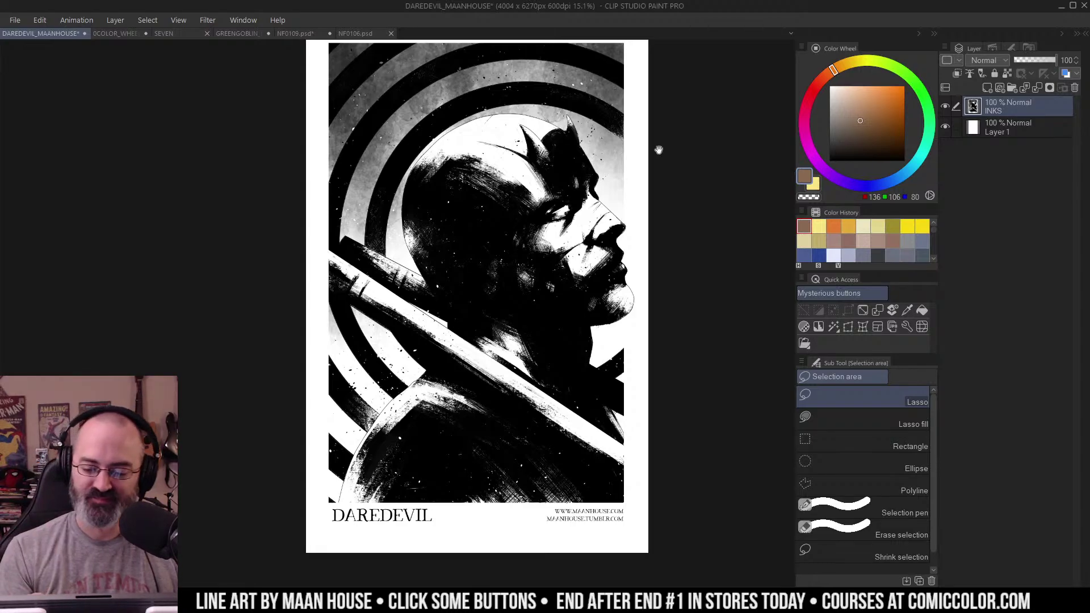
left_click_drag(658, 150, 664, 161)
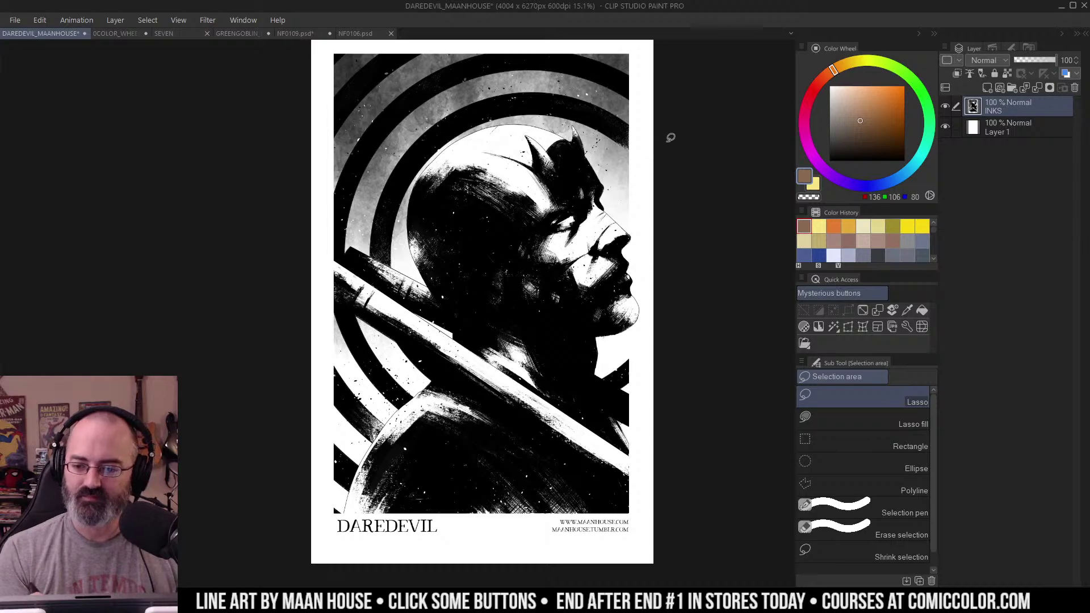
left_click_drag(671, 138, 691, 143)
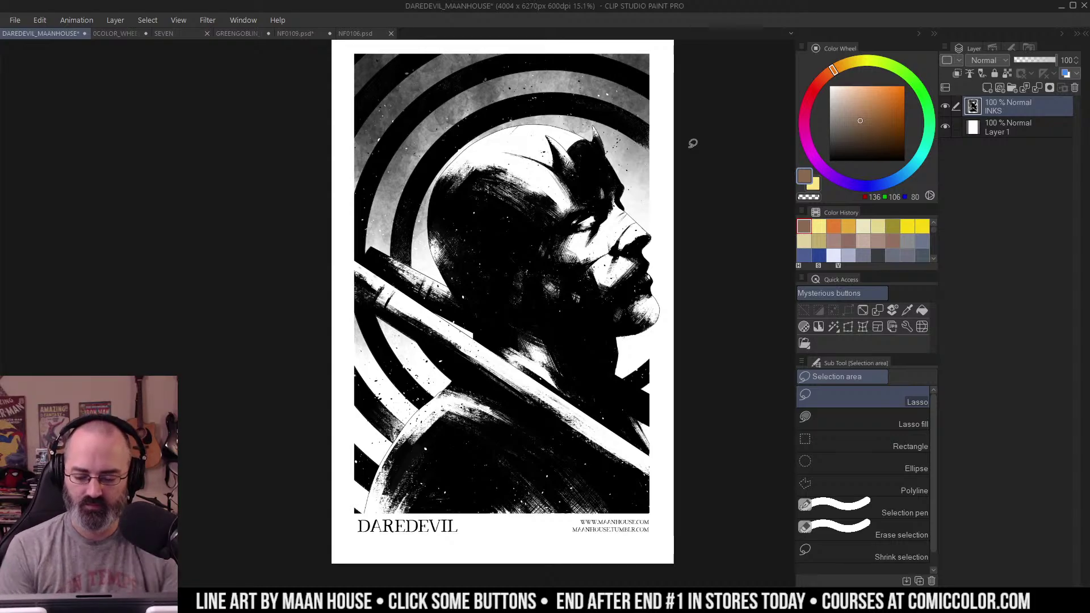
left_click_drag(664, 138, 668, 151)
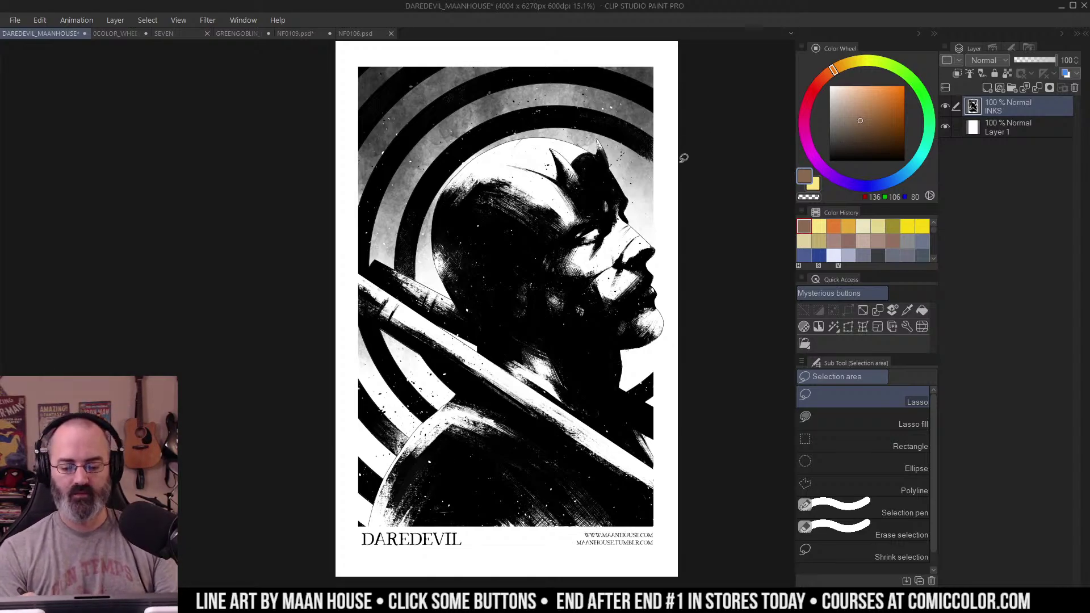
left_click_drag(607, 129, 594, 140)
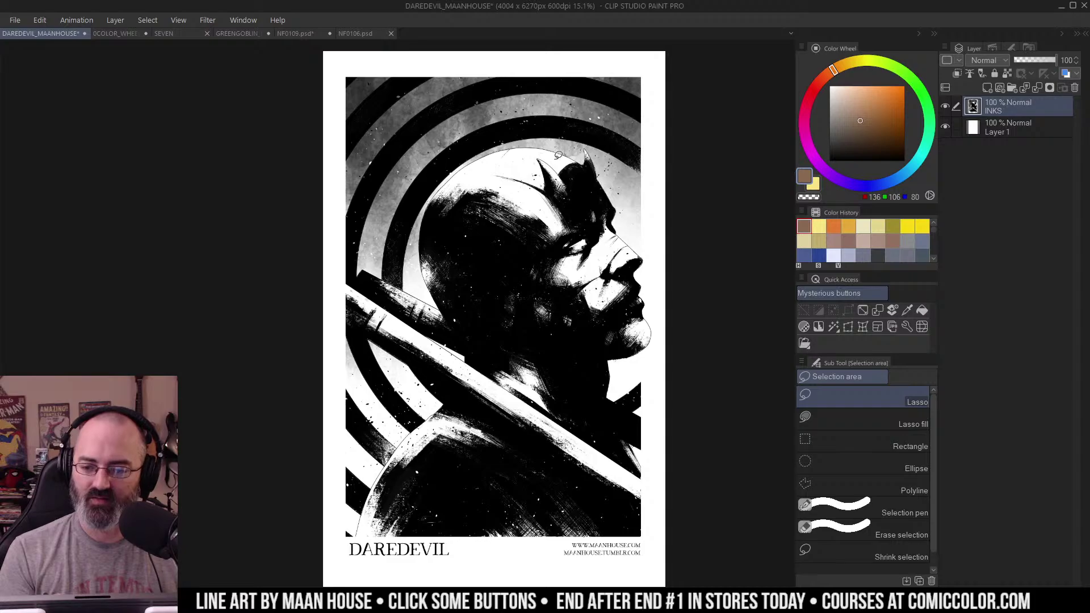
Step: Load the contents of Daredevil's INKS layer as a selection, then clear it
left_click(975, 105, "ctrl")
left_click(602, 223)
key("ctrl+a")
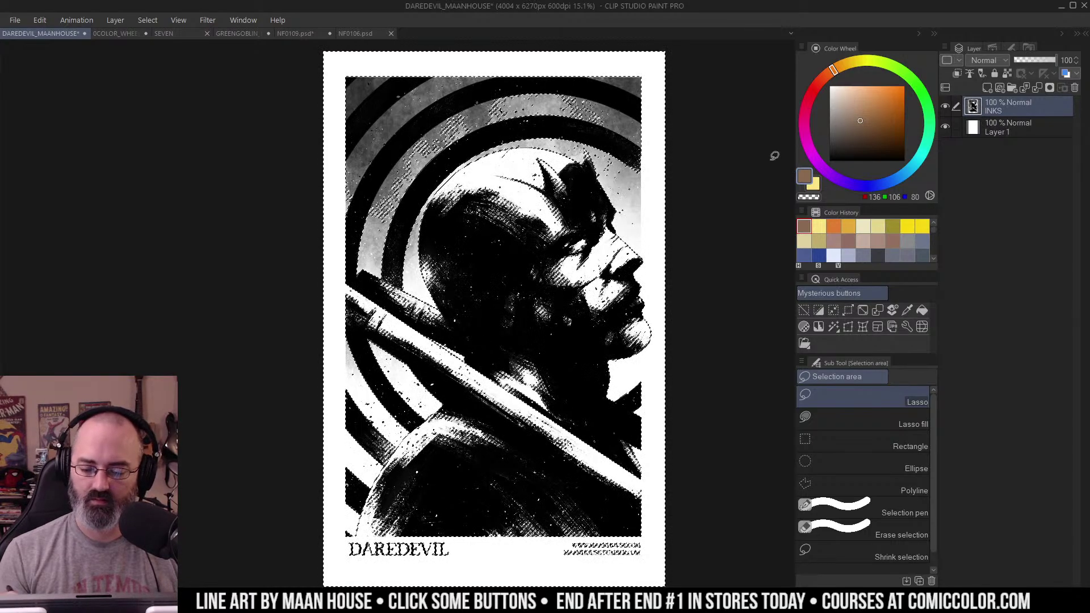
key("ctrl+m")
key("ctrl+m")
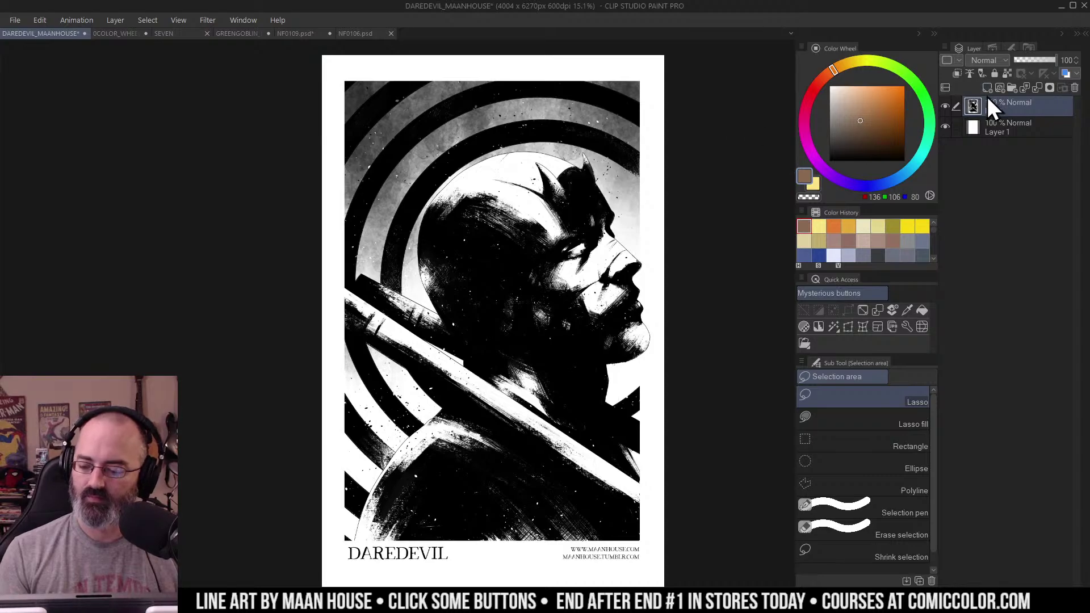
Step: Select the entire Daredevil canvas and preview the selection as a quick mask before returning to the normal view
key("ctrl+a")
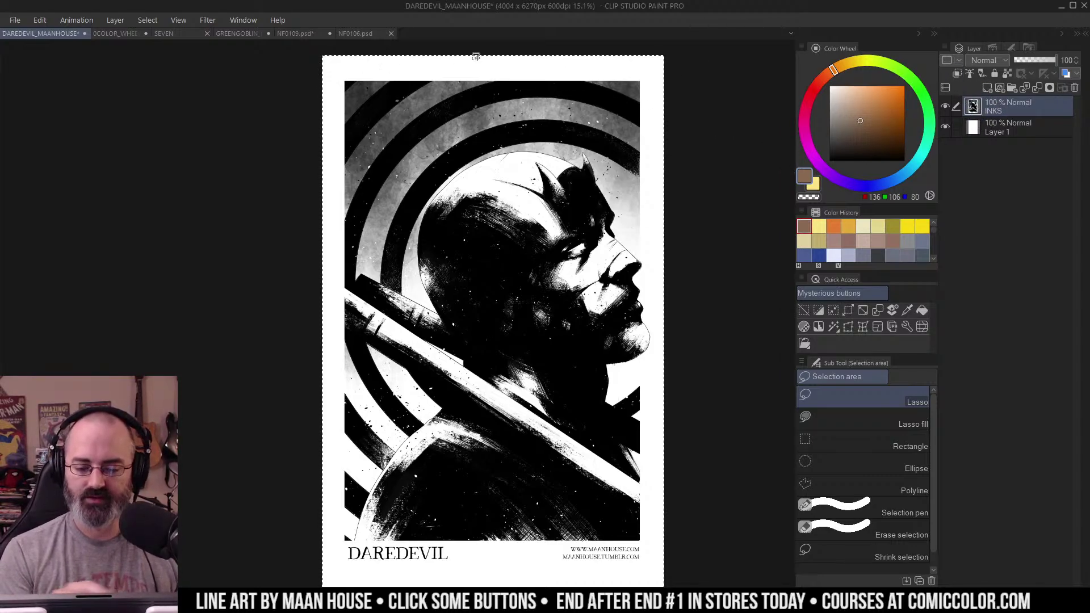
key("q")
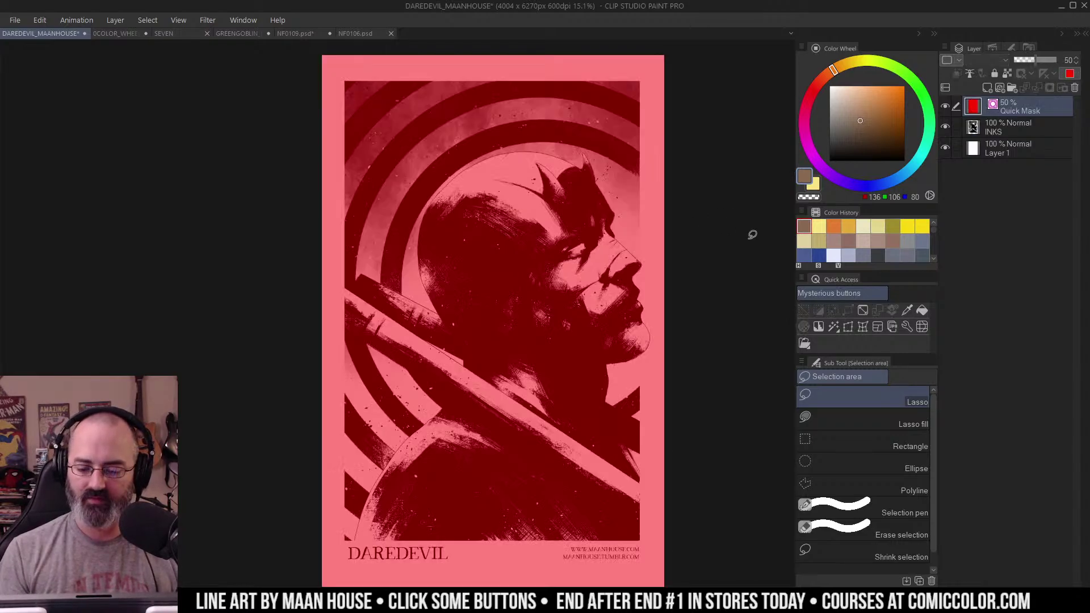
key("q")
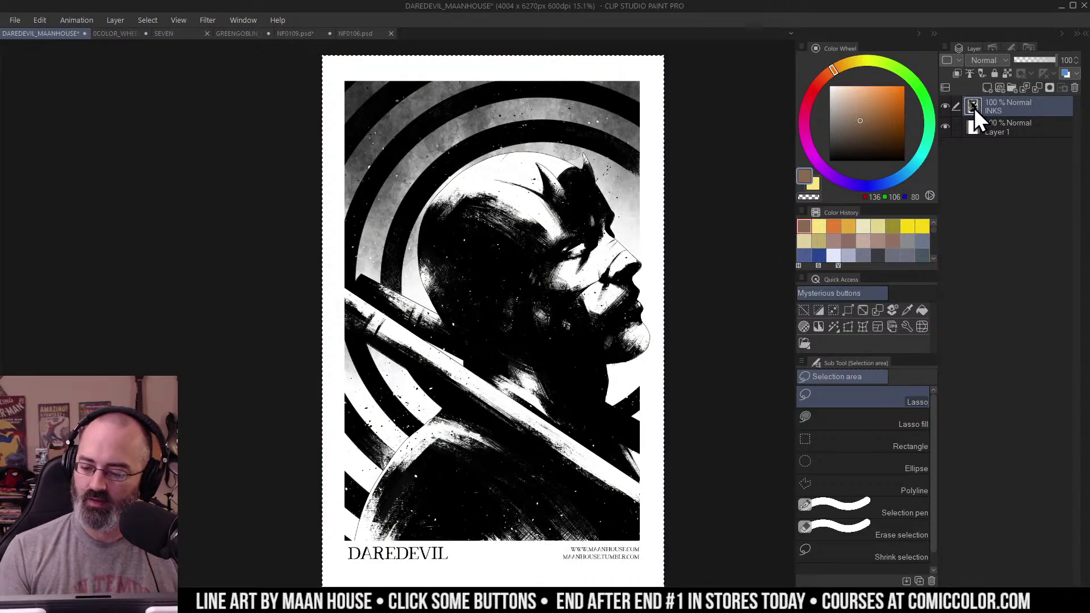
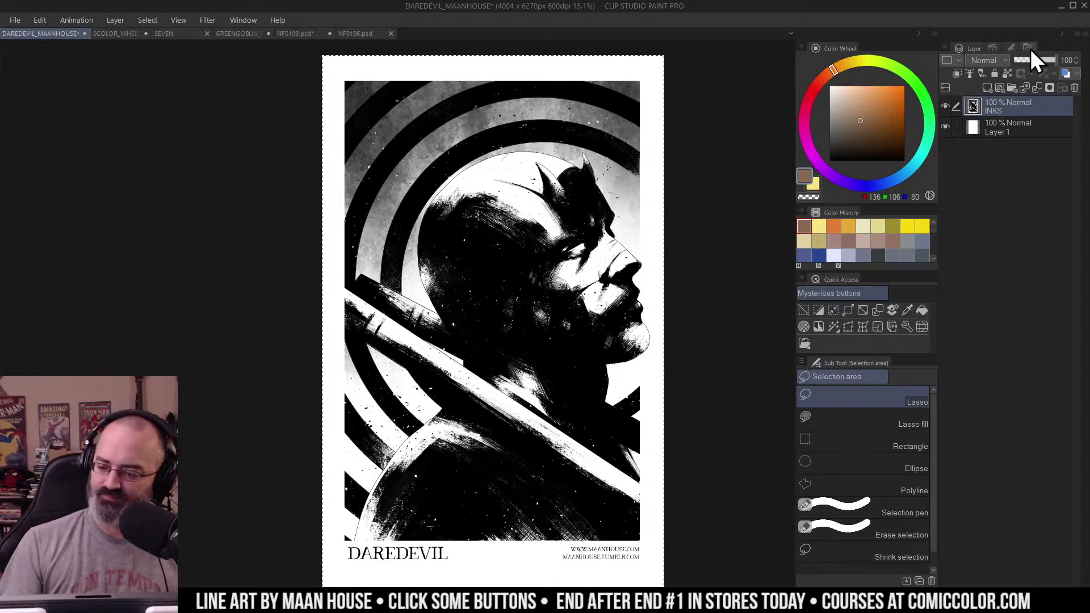
Step: Select the INKS layer's contents, check that layer in isolation, restore the other layer's visibility and clear the selection
left_click(976, 107, "ctrl")
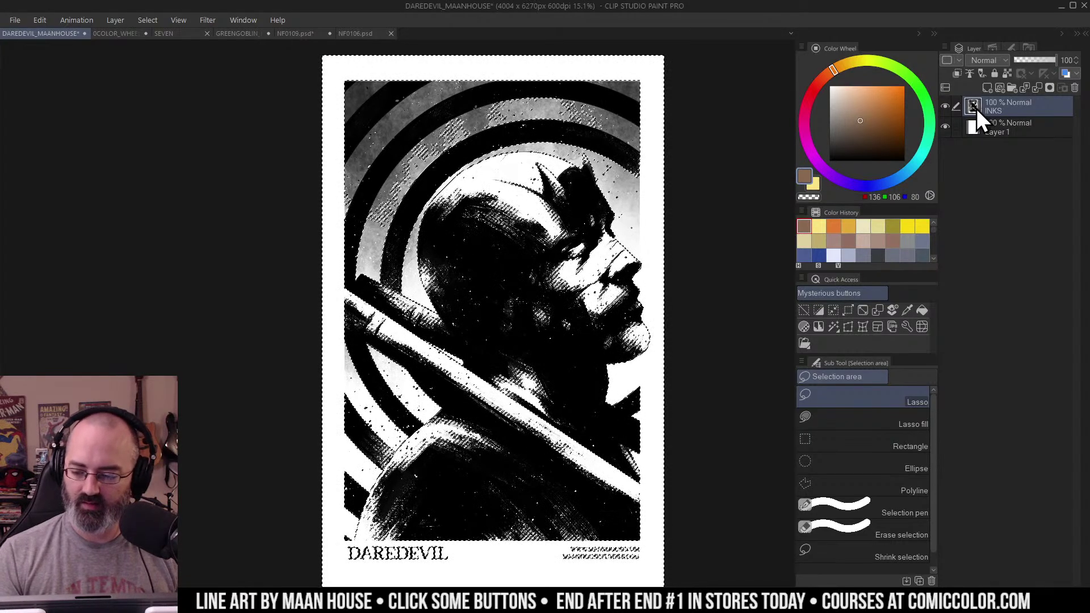
left_click(948, 107, "alt")
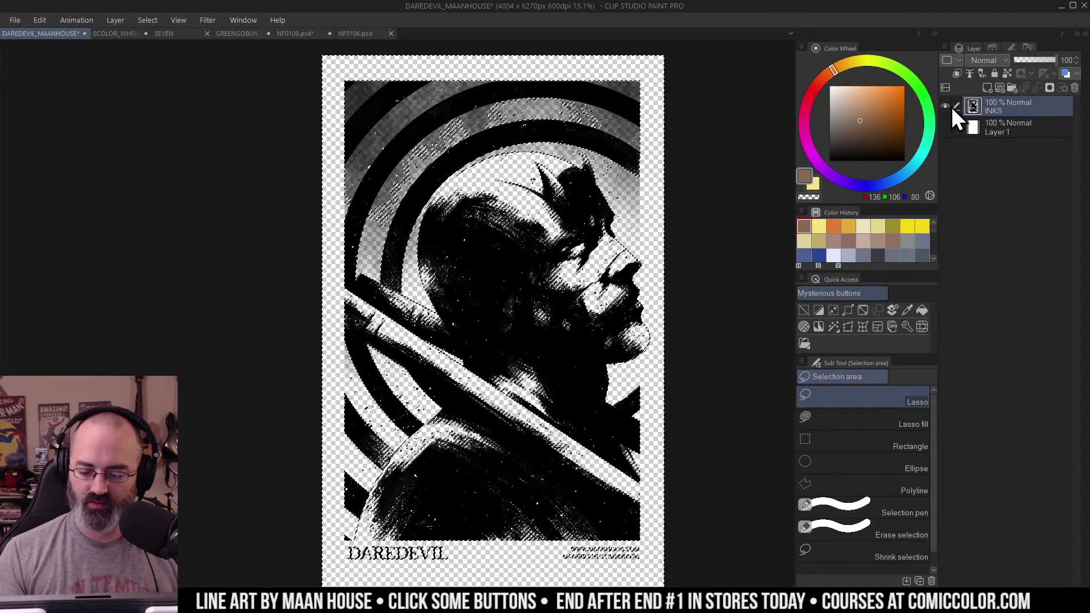
left_click(947, 106, "alt")
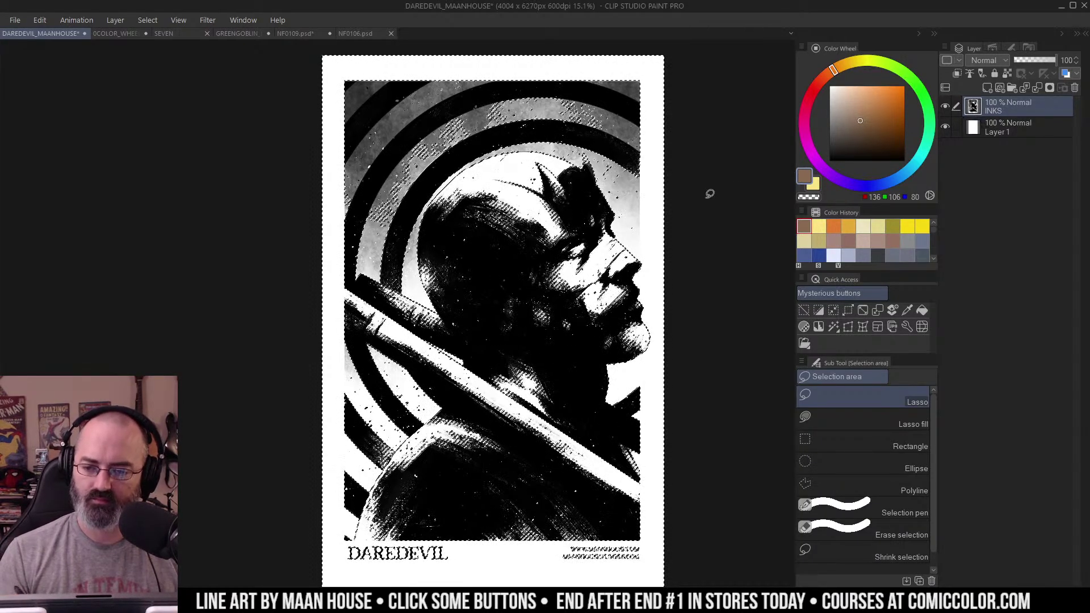
key("ctrl+d")
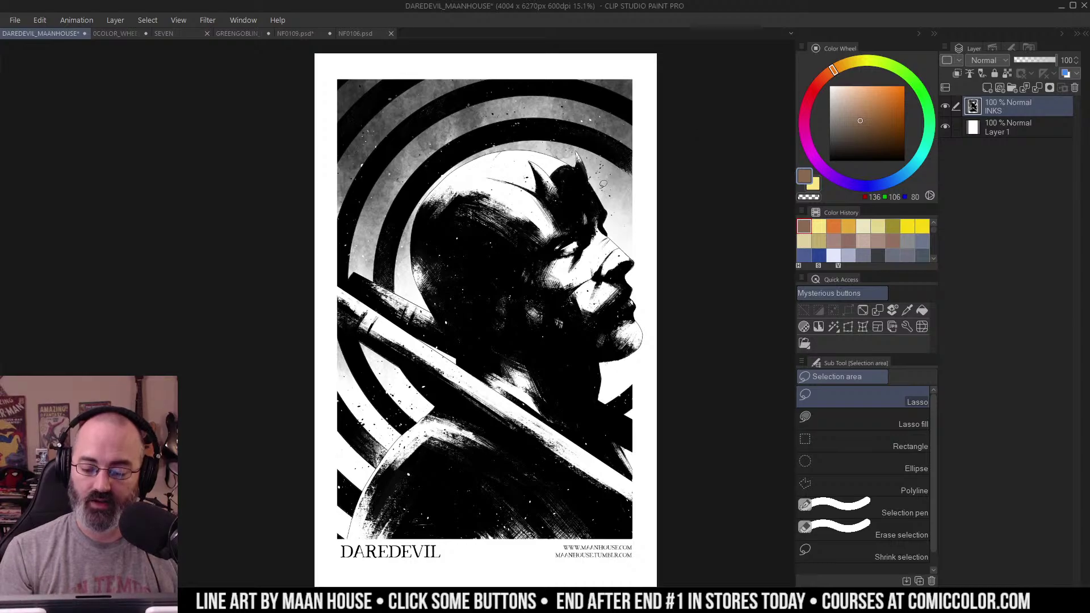
Step: Add a new empty raster layer between Layer 1 and the INKS layer
key("ctrl+space")
left_click(535, 209)
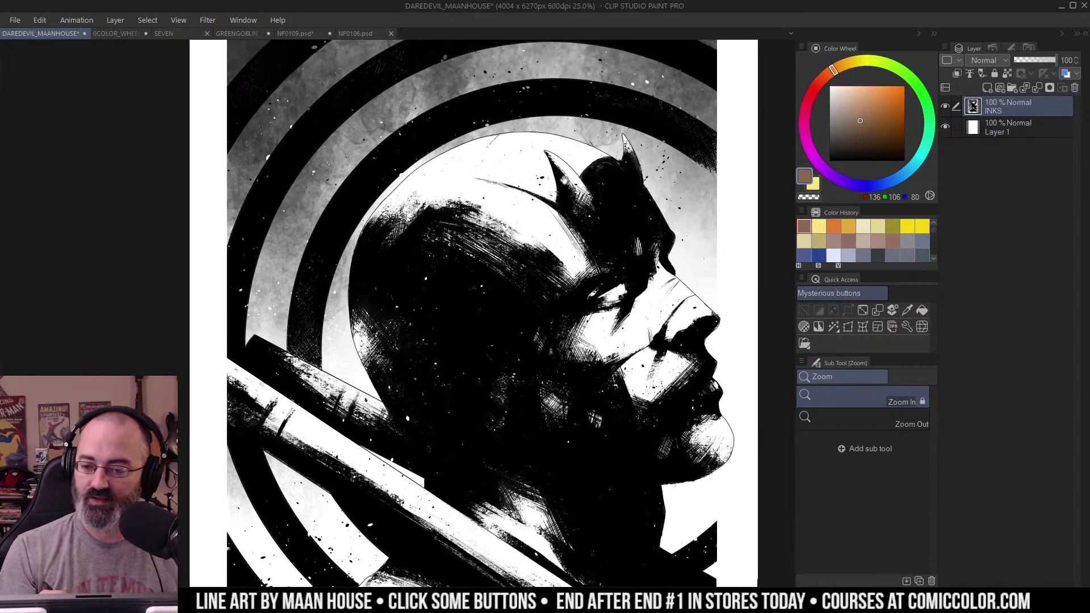
left_click_drag(542, 154, 554, 184)
left_click(985, 124)
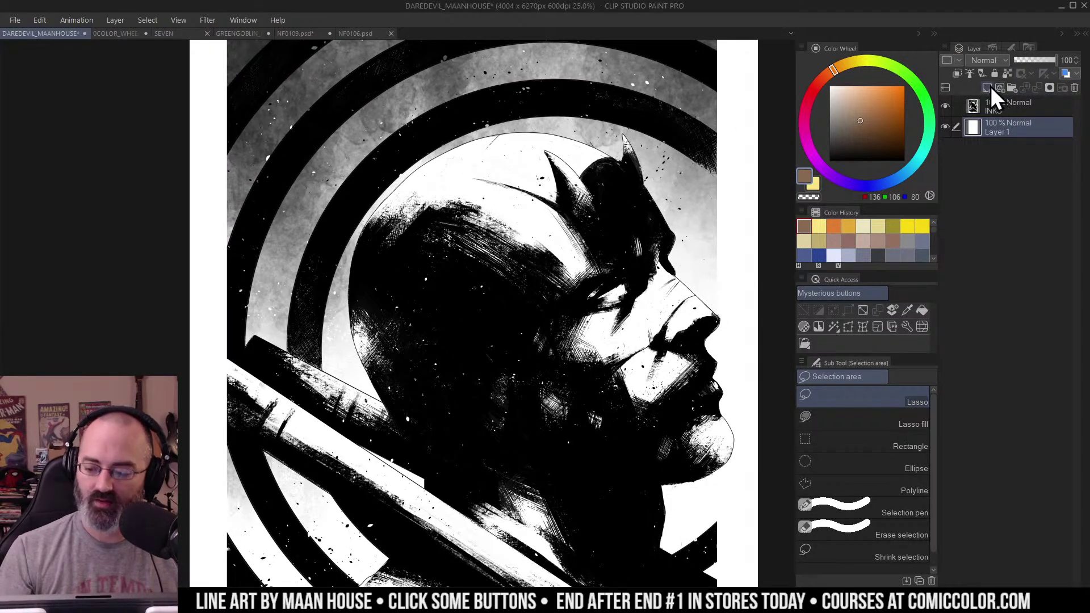
left_click(989, 87)
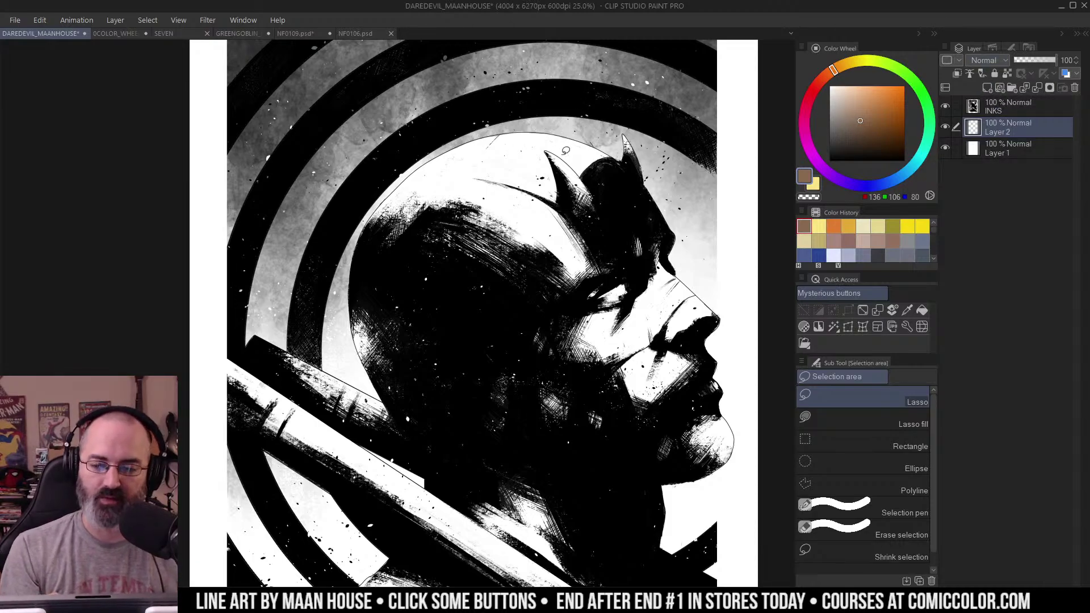
Step: Start a polyline selection on the framed illustration, placing points at its upper-left and upper-right corners
left_click(449, 127, "ctrl")
left_click_drag(450, 127, 483, 312)
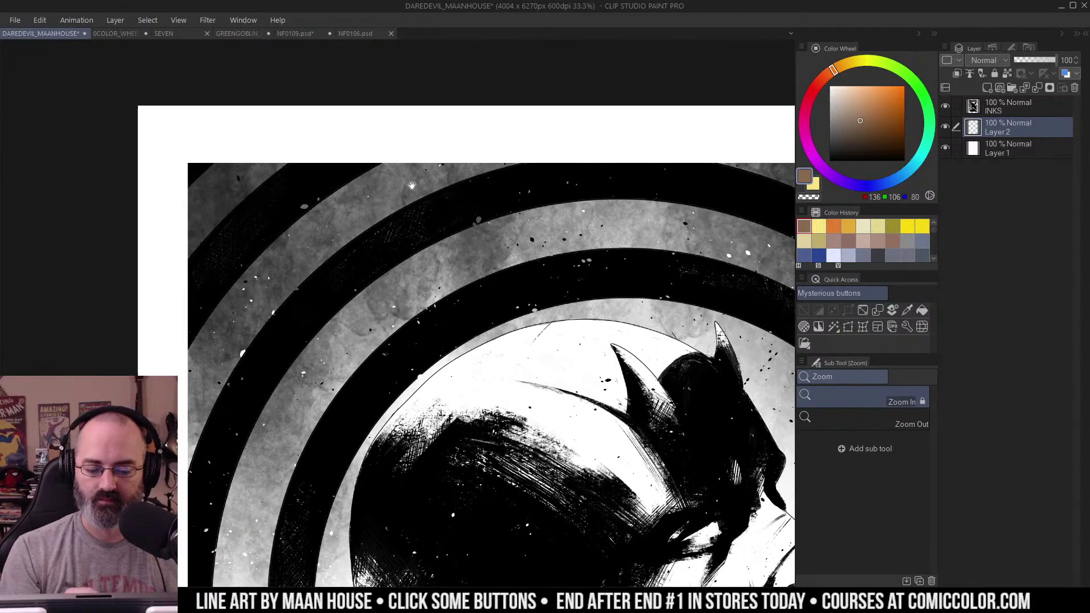
left_click_drag(413, 185, 341, 167)
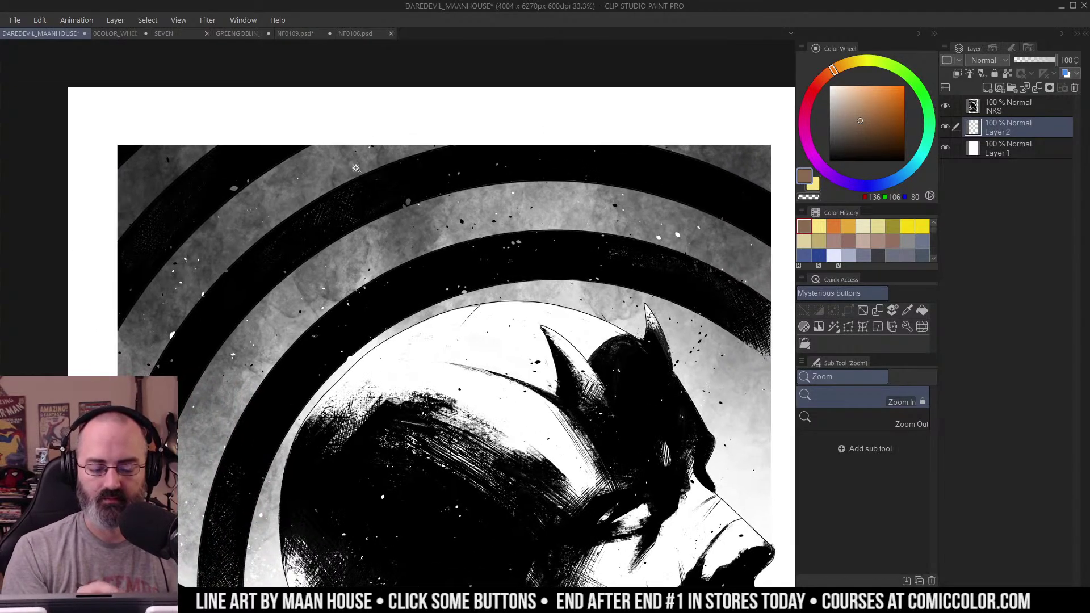
left_click(119, 145)
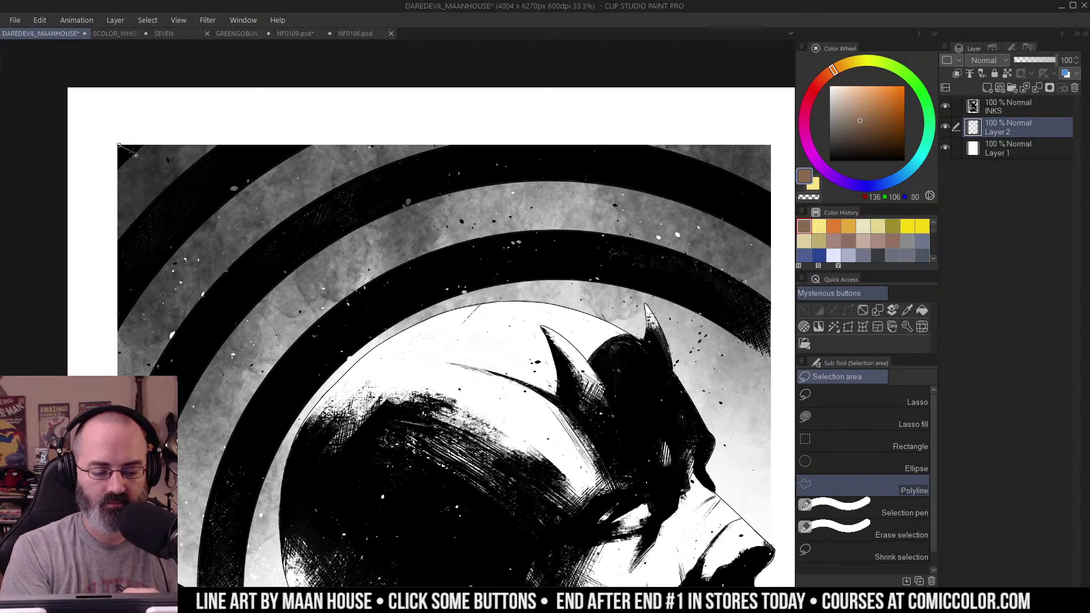
left_click(771, 146)
Step: Continue the polyline around the illustration's two lower corners and close it at the upper-left corner, leaving the white border and title outside
left_click_drag(727, 346, 585, 63)
left_click_drag(666, 366, 691, 172)
scroll(690, 171, "down", 2)
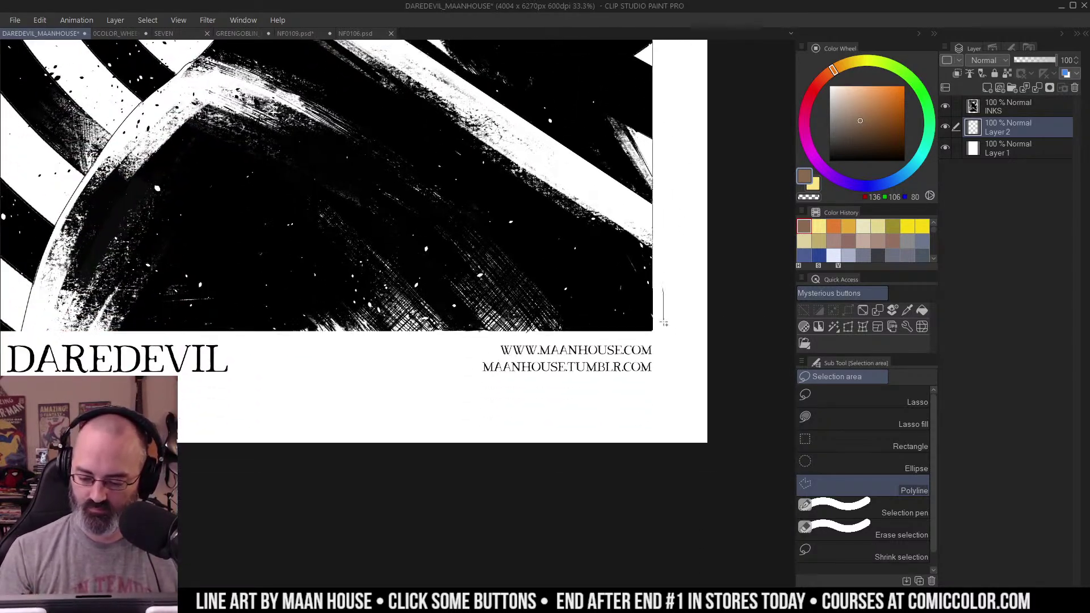
left_click(653, 333)
scroll(653, 334, "left", 8)
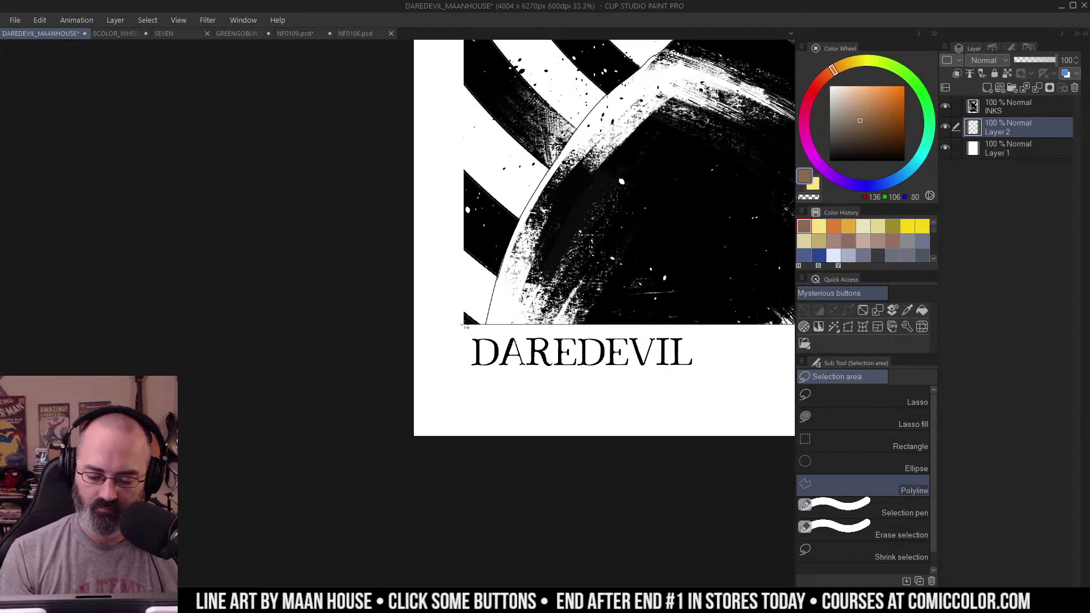
left_click(466, 327)
scroll(465, 327, "up", 10)
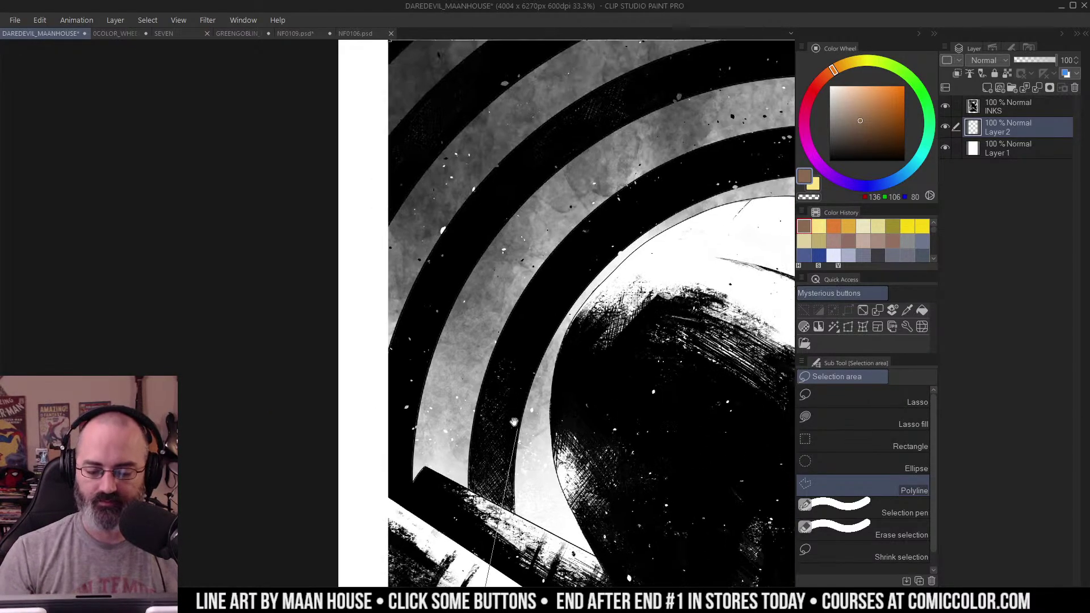
scroll(454, 206, "up", 1)
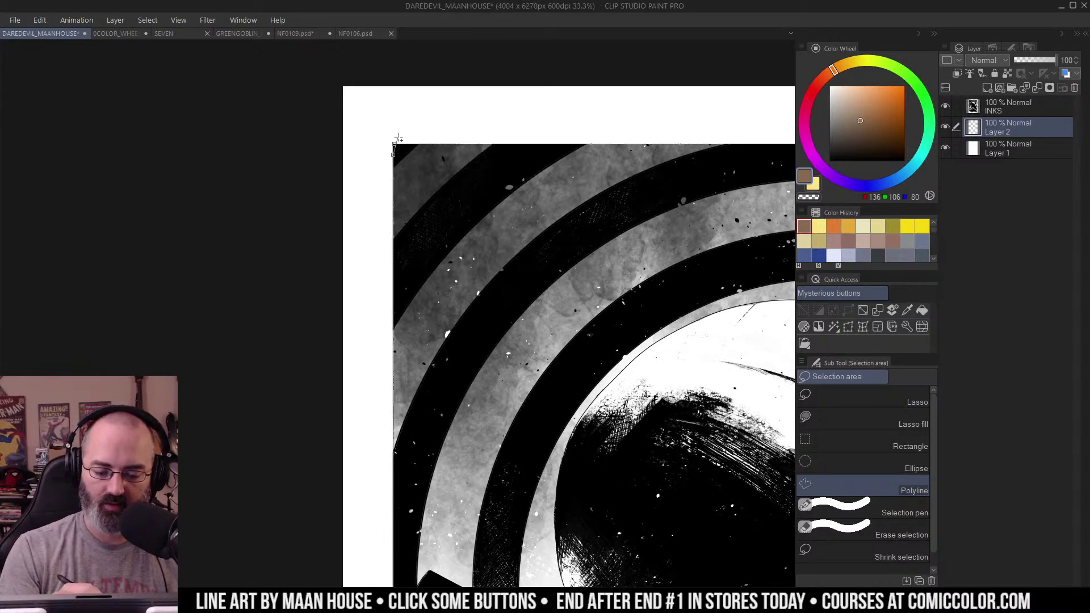
left_click(394, 144)
Step: Fill the selected illustration area on Layer 2 with muted green (RGB 129, 140, 98) and clear the selection
key("ctrl+space")
left_click_drag(559, 237, 488, 216)
left_click_drag(716, 293, 622, 235)
left_click(535, 217)
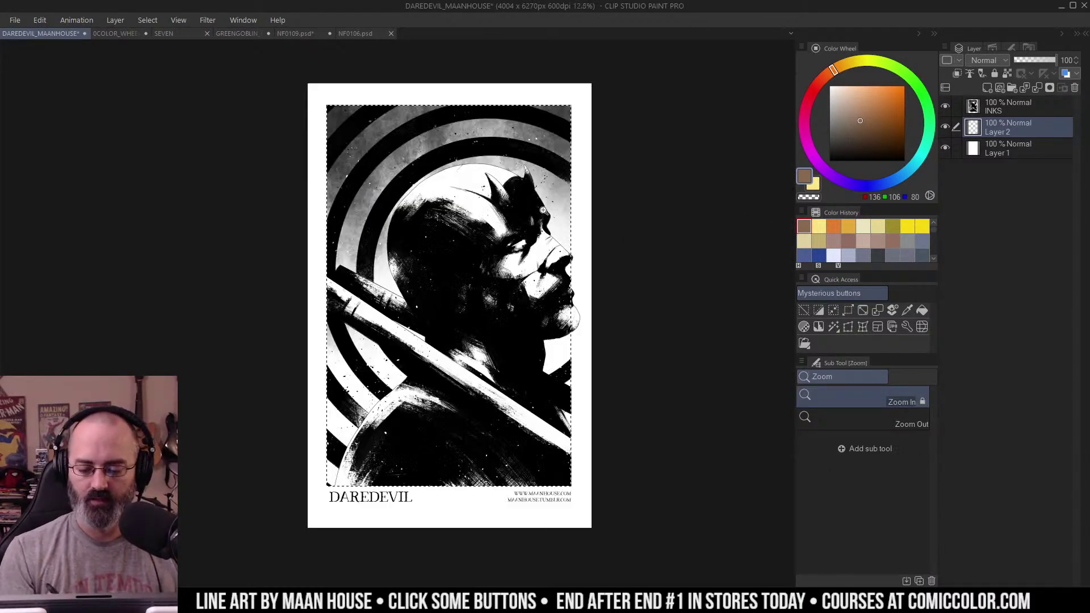
left_click_drag(532, 221, 603, 184)
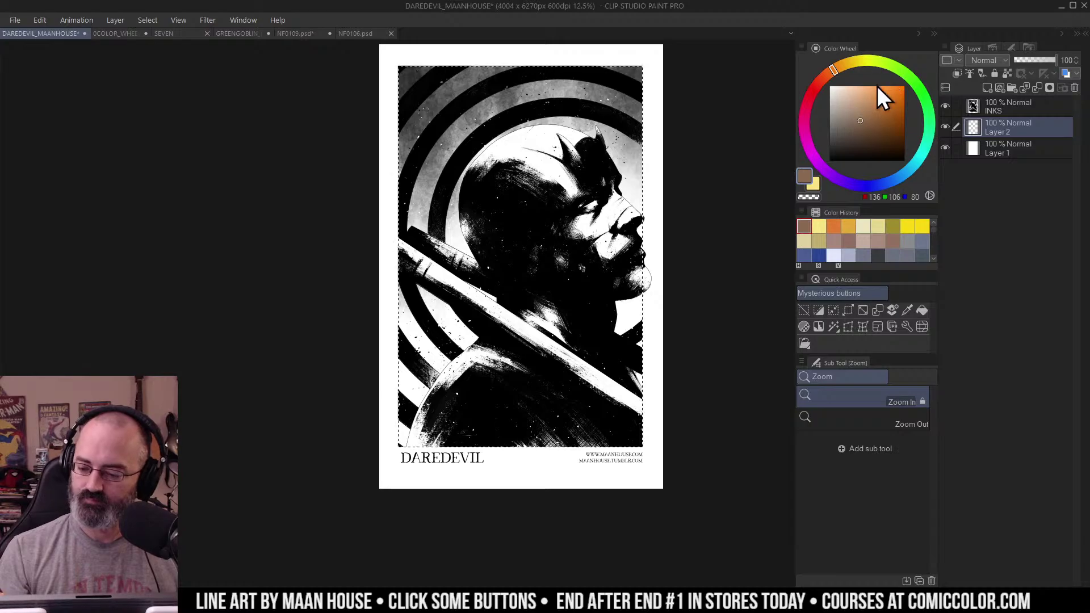
left_click(884, 63)
left_click(851, 119)
key("g")
left_click(640, 172)
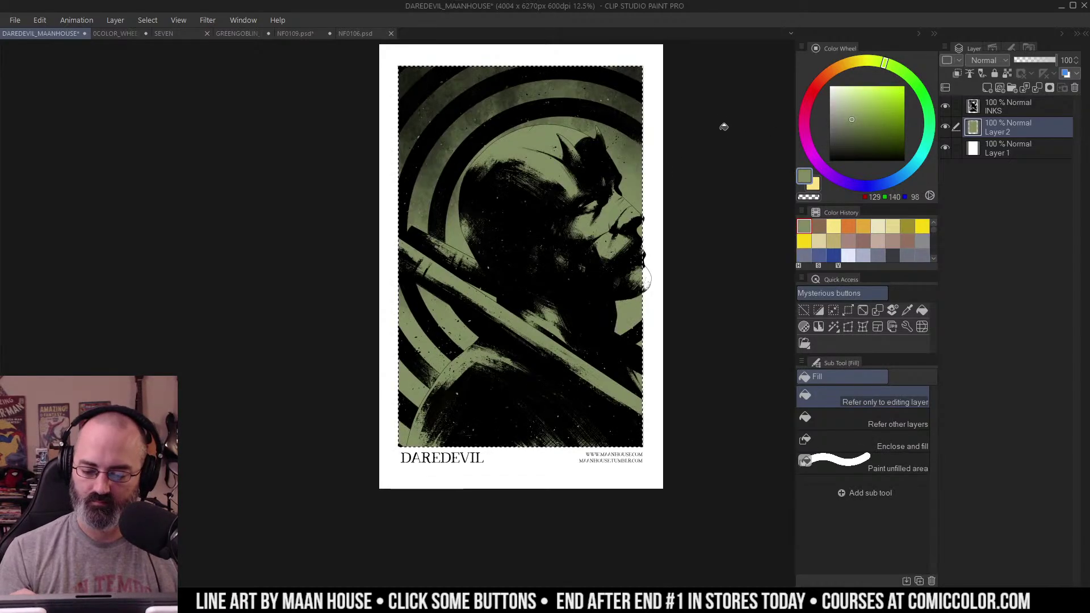
key("ctrl+d")
Step: Lasso the parts of Daredevil's nose and lips that extend past the frame, fill them with the same green and deselect
key("l")
key("ctrl+space")
left_click(657, 231)
left_click(668, 219)
left_click_drag(642, 268, 684, 243)
scroll(605, 149, "up", 2)
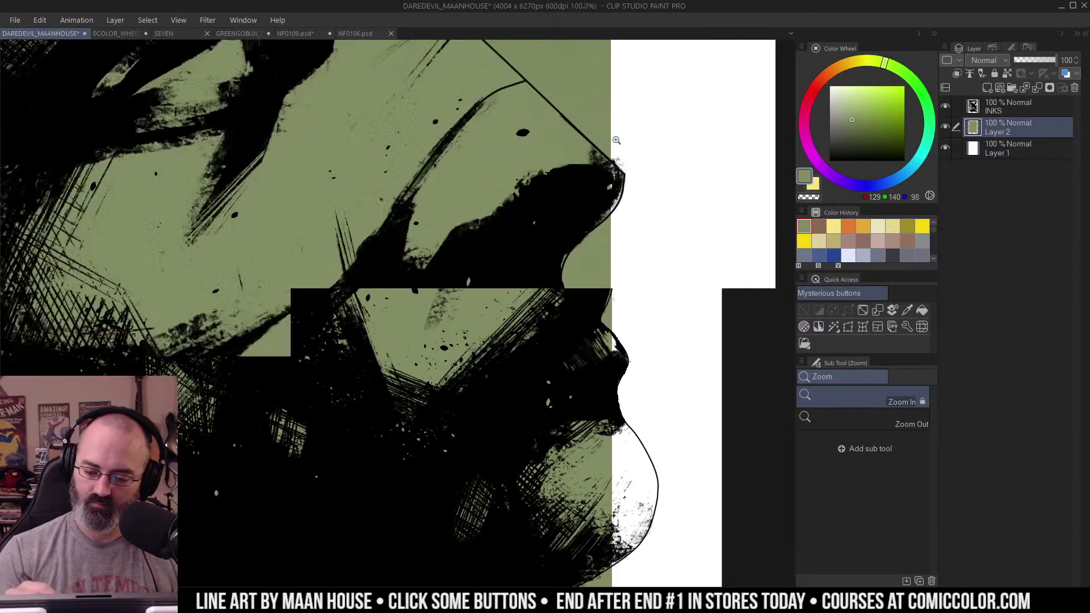
key("m")
mouse_move(626, 177)
left_mouse_down()
mouse_move(621, 199)
mouse_move(575, 233)
mouse_move(574, 182)
left_mouse_up()
left_click_drag(662, 227, 654, 148)
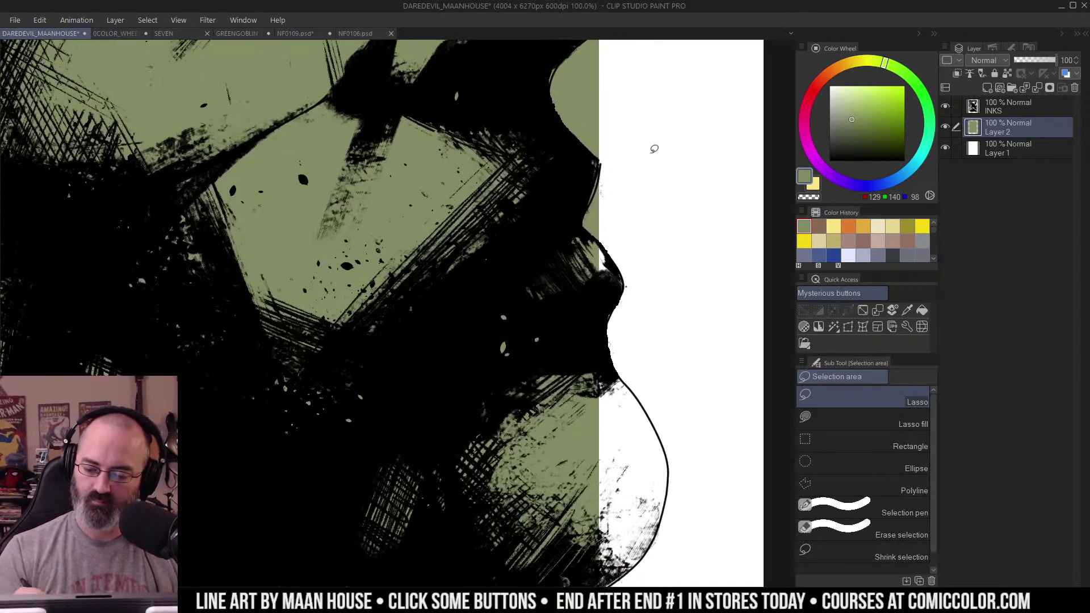
mouse_move(648, 244)
left_mouse_down()
mouse_move(642, 201)
mouse_move(611, 208)
mouse_move(621, 224)
mouse_move(612, 252)
mouse_move(576, 244)
left_mouse_up()
key("g")
left_click(603, 230)
key("ctrl+d")
key("m")
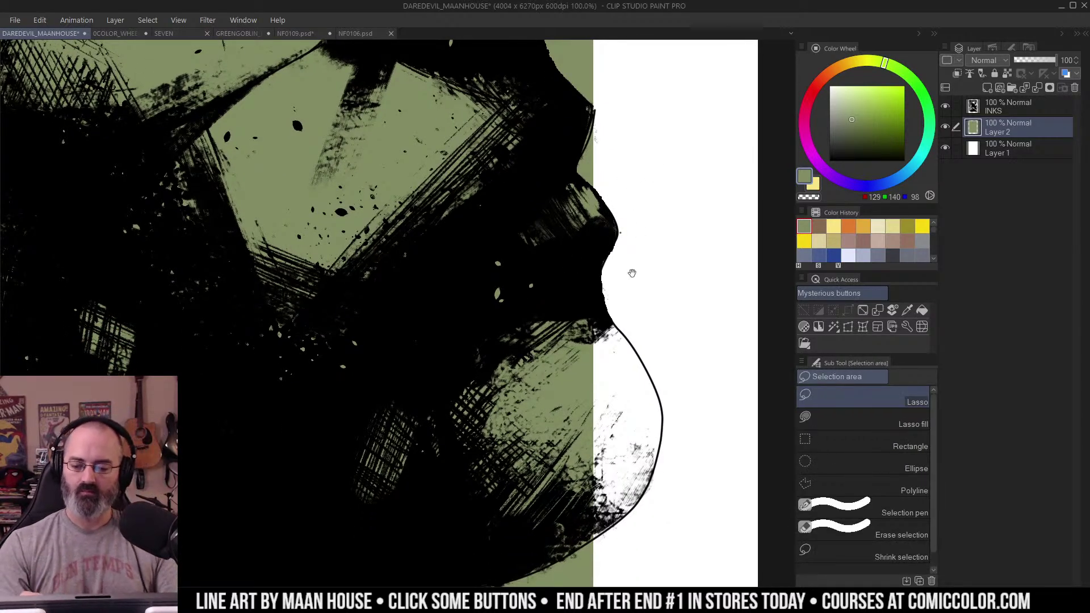
Step: Outline the part of the chin outside the frame with a polyline selection, fill it with the same green and deselect
mouse_move(646, 227)
left_mouse_down()
mouse_move(641, 87)
mouse_move(601, 162)
mouse_move(591, 245)
left_mouse_up()
key("ctrl+space")
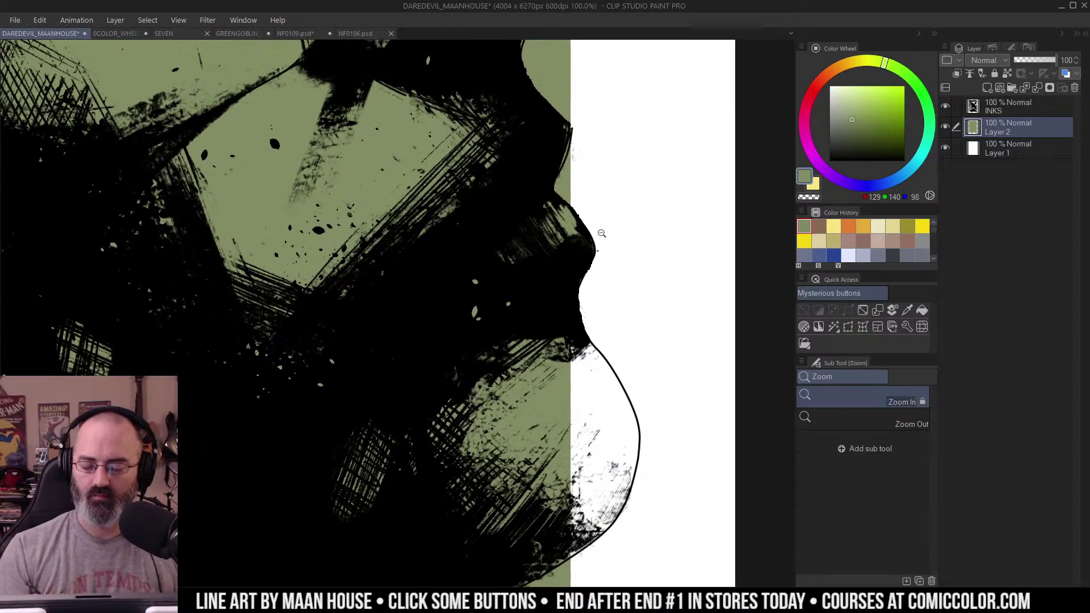
left_click(606, 227, "alt")
left_click(610, 261)
left_click(627, 261)
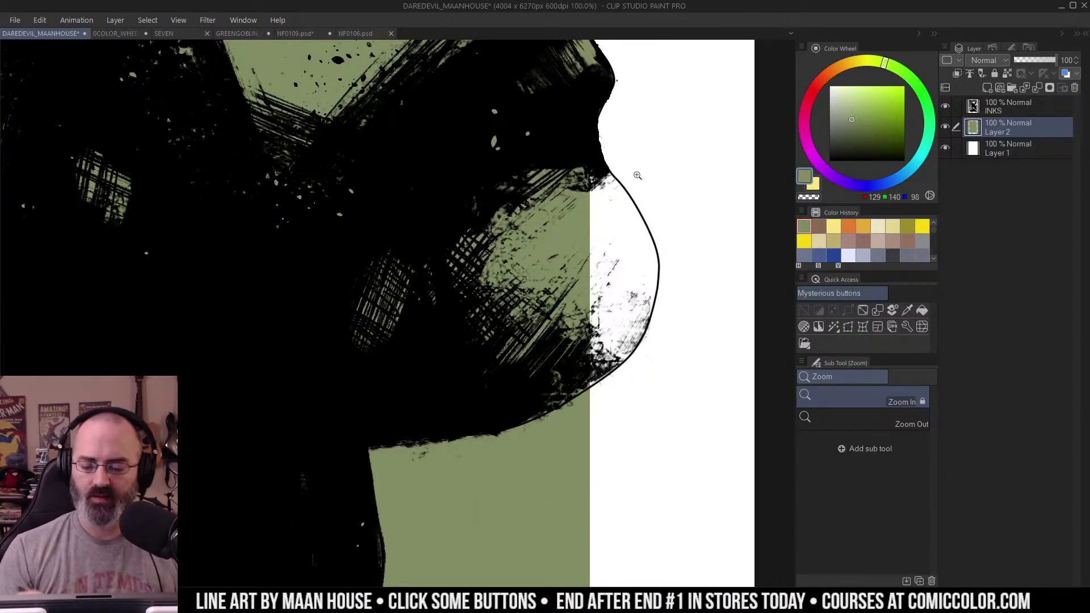
key("m")
left_click(595, 150)
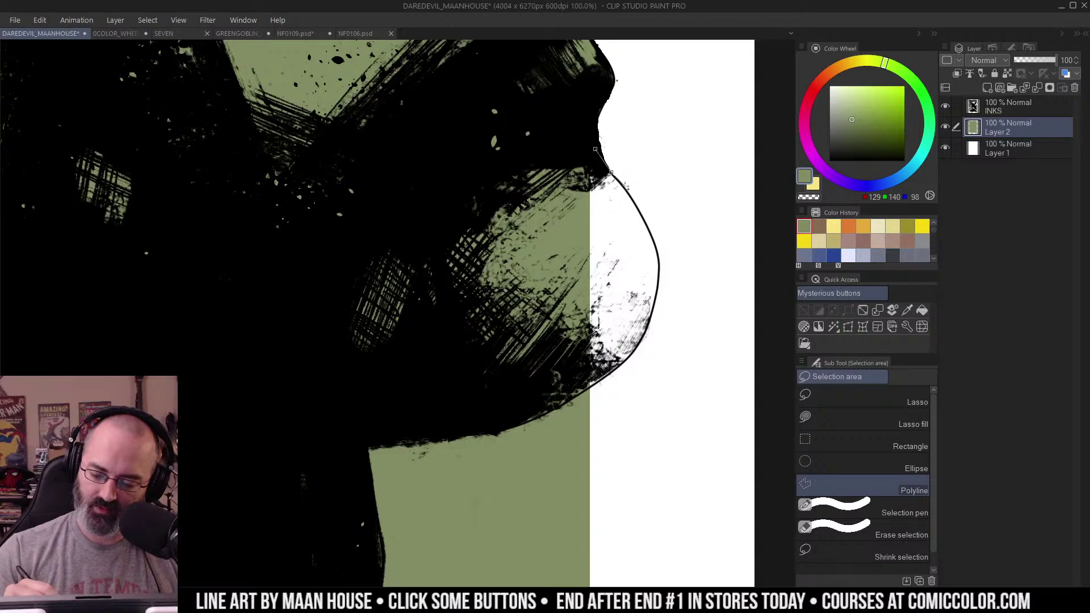
left_click(625, 188)
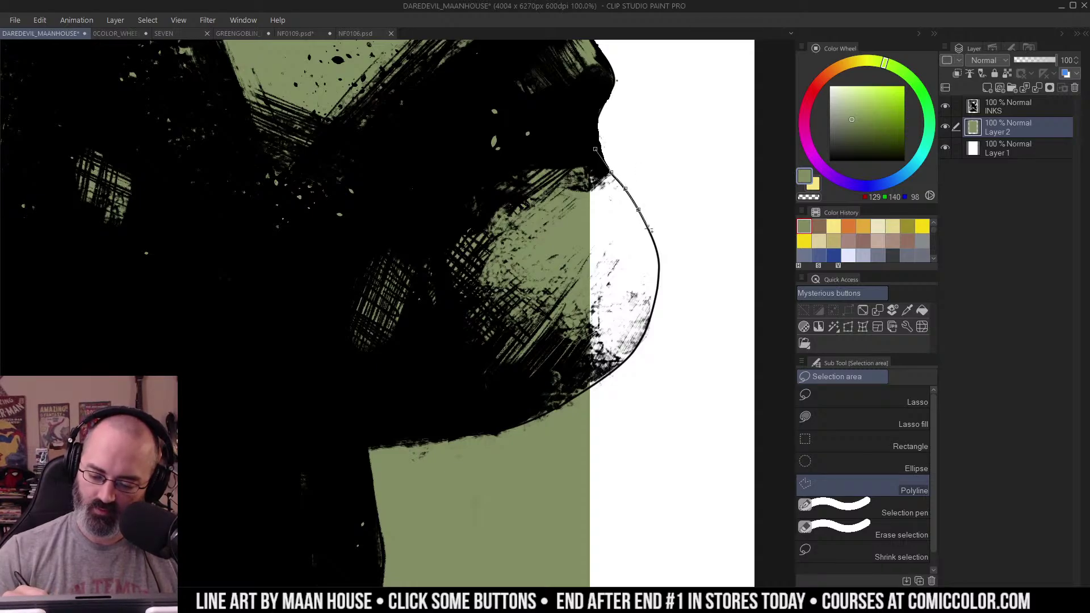
left_click(661, 267)
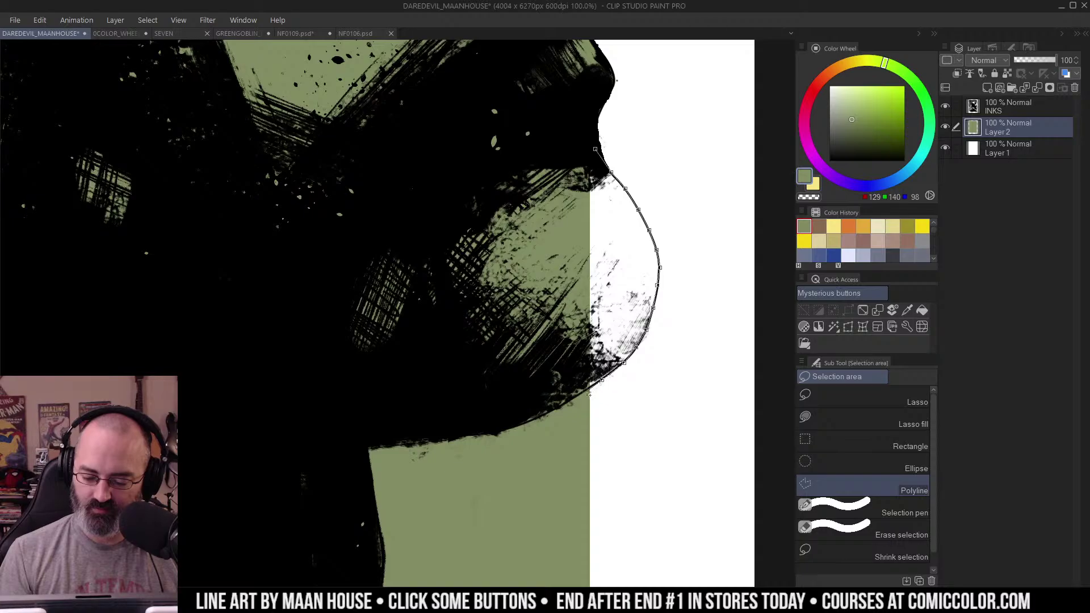
left_click(581, 392)
left_click(546, 249)
left_click(595, 149)
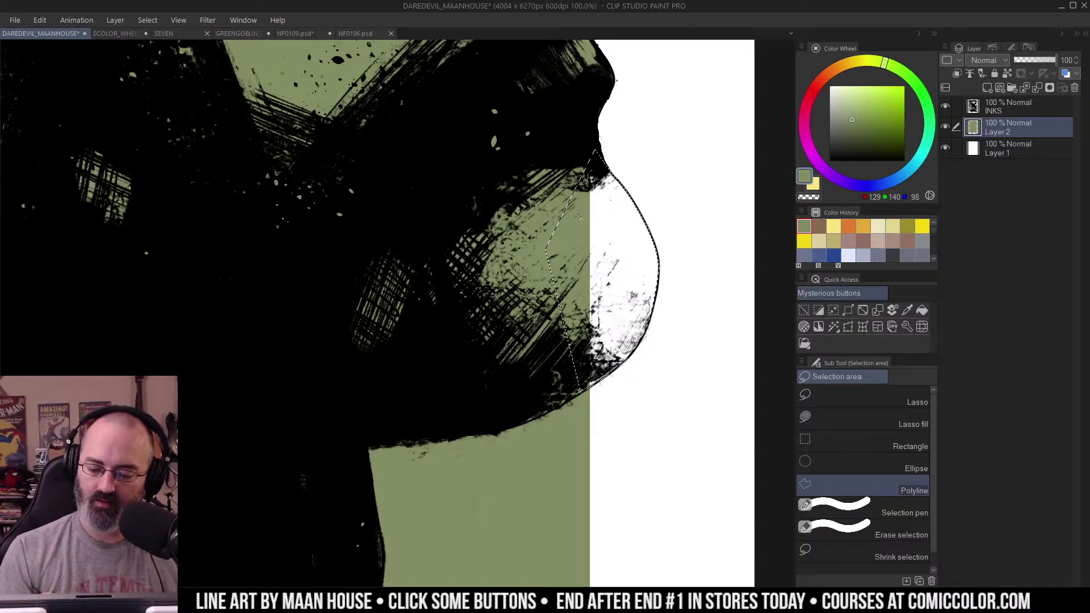
key("g")
left_click(620, 204)
key("ctrl+d")
Step: Start a polyline selection where Daredevil's shoulder outline meets the frame's lower edge above the title, following the line up to the first dark ring
key("m")
left_click(624, 198, "alt")
left_click(637, 197, "alt")
left_click(647, 197, "alt")
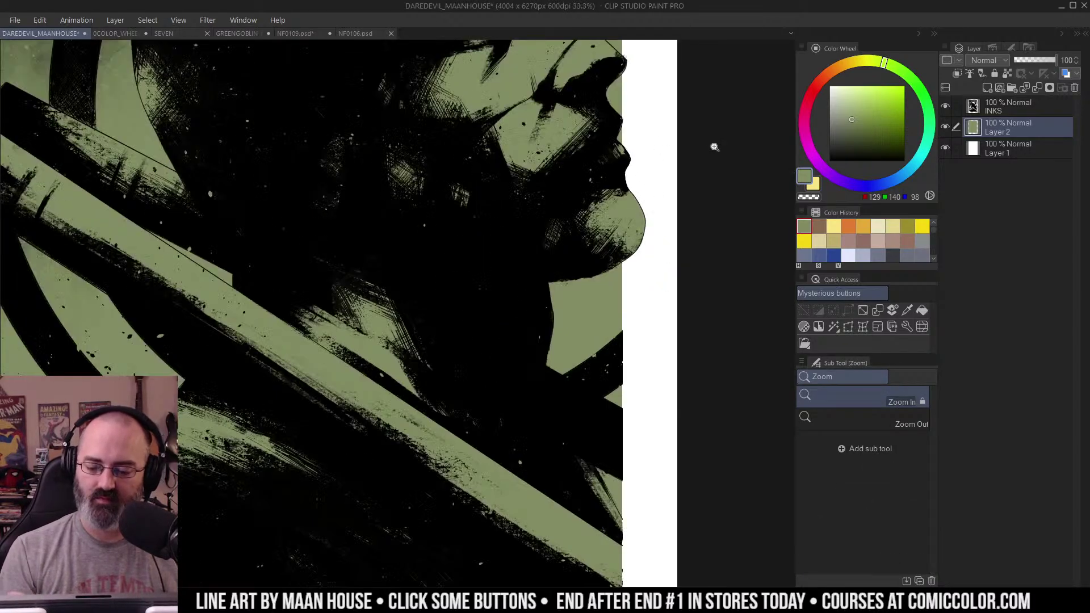
scroll(621, 150, "down", 3)
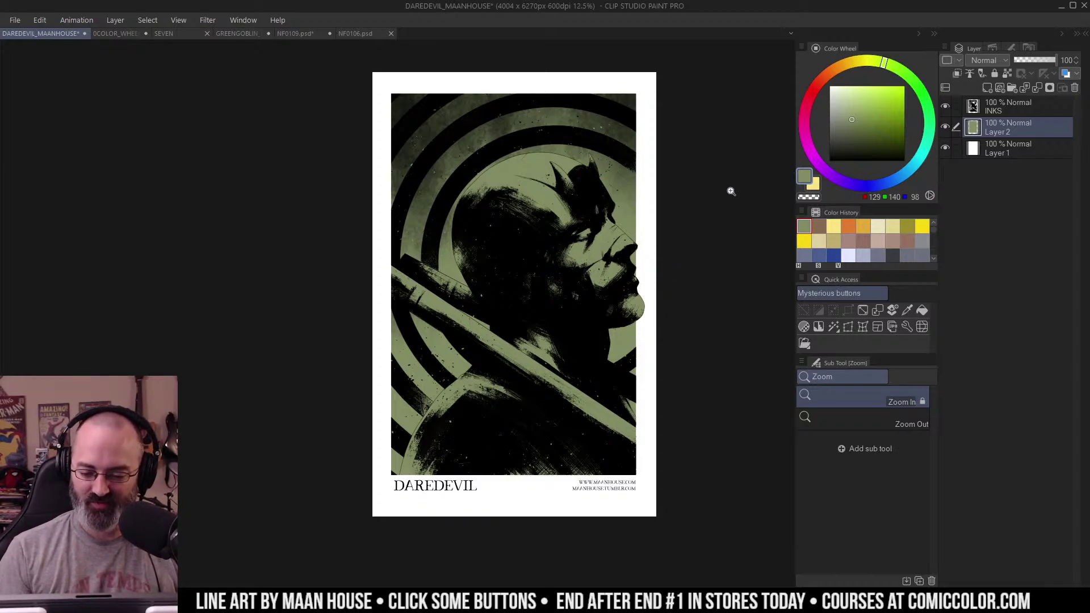
double_click(498, 323)
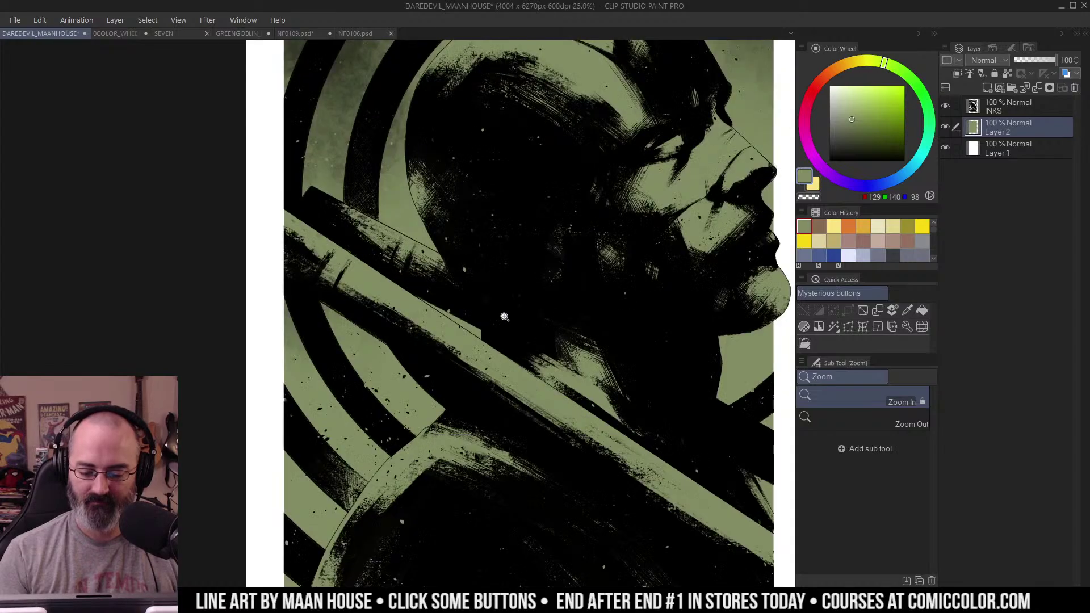
left_click_drag(448, 400, 535, 304)
left_click(537, 305)
left_click_drag(482, 417, 423, 232)
left_click_drag(469, 272, 432, 269)
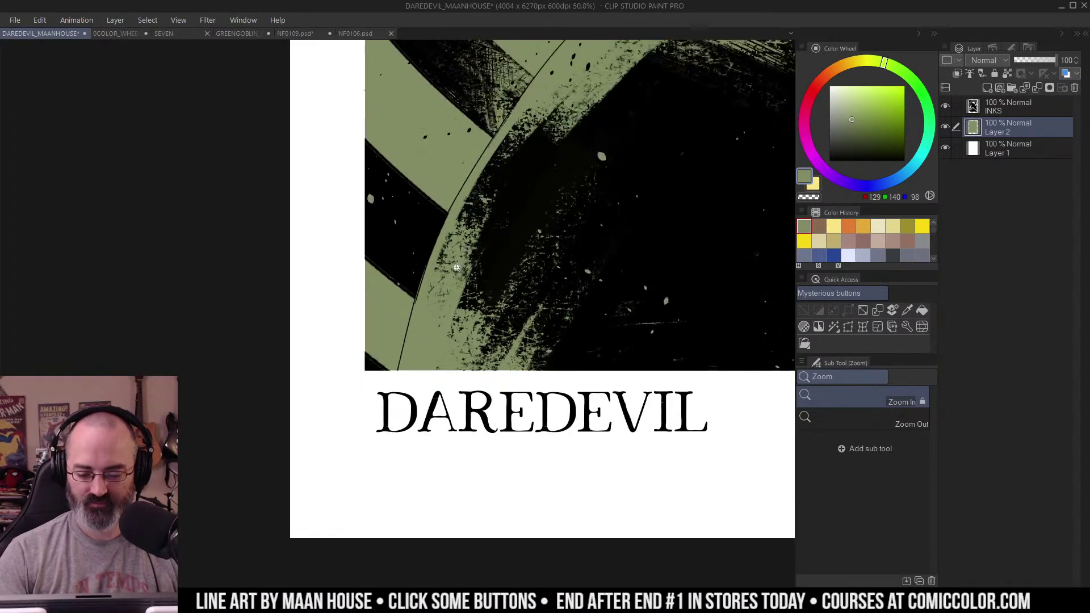
left_click_drag(410, 327, 463, 297)
key("m")
left_click(424, 395)
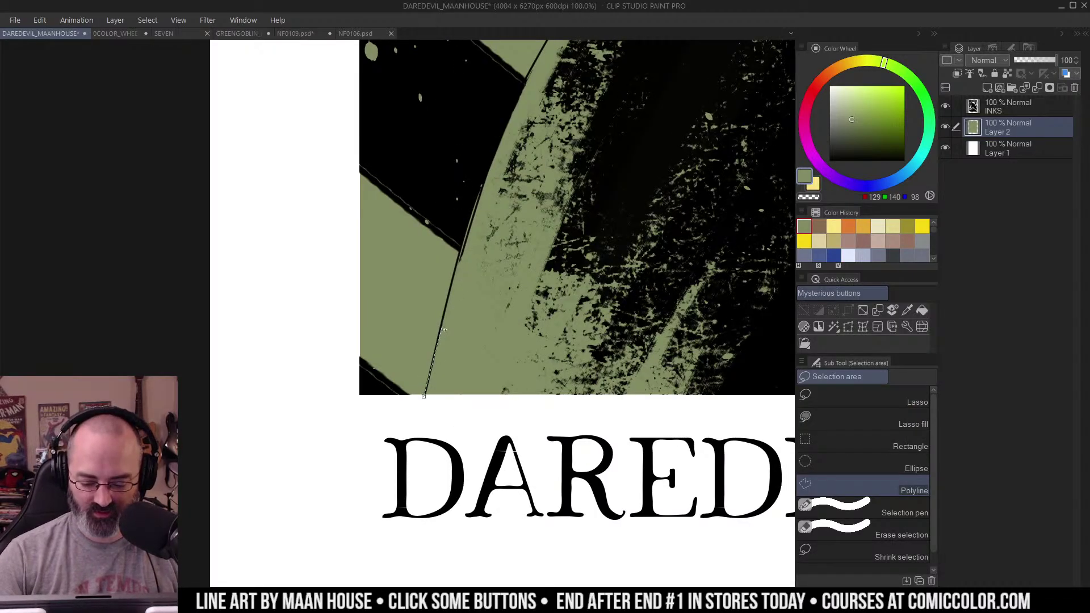
left_click(442, 321)
left_click(455, 277)
Step: Continue the polyline up the shoulder outline past the dark ring and the hatched ring
scroll(503, 173, "up", 3)
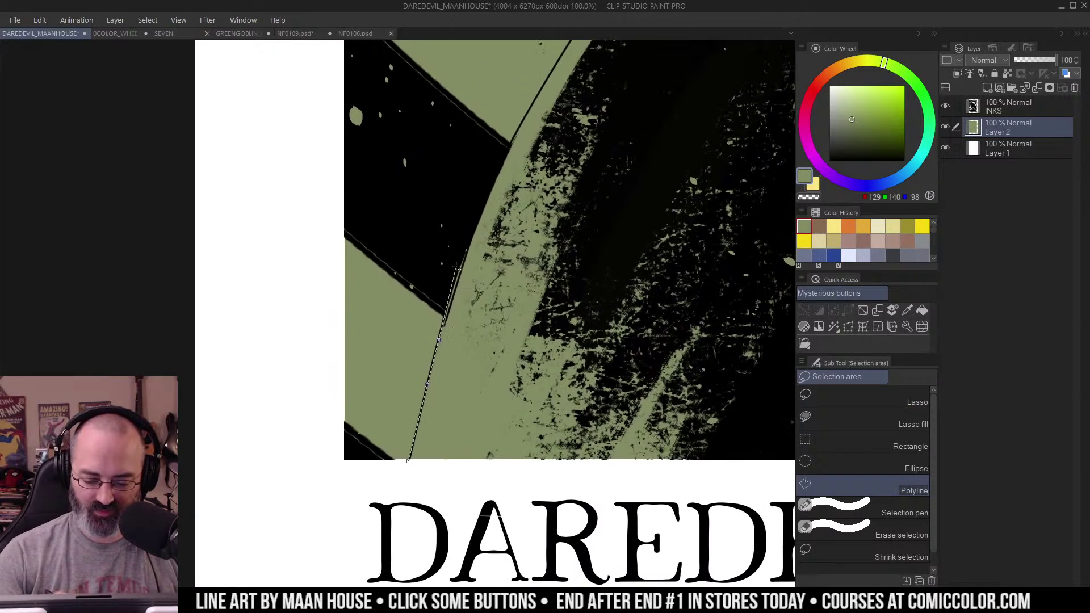
left_click(455, 272)
left_click(481, 213)
left_click(511, 141)
scroll(511, 141, "up", 5)
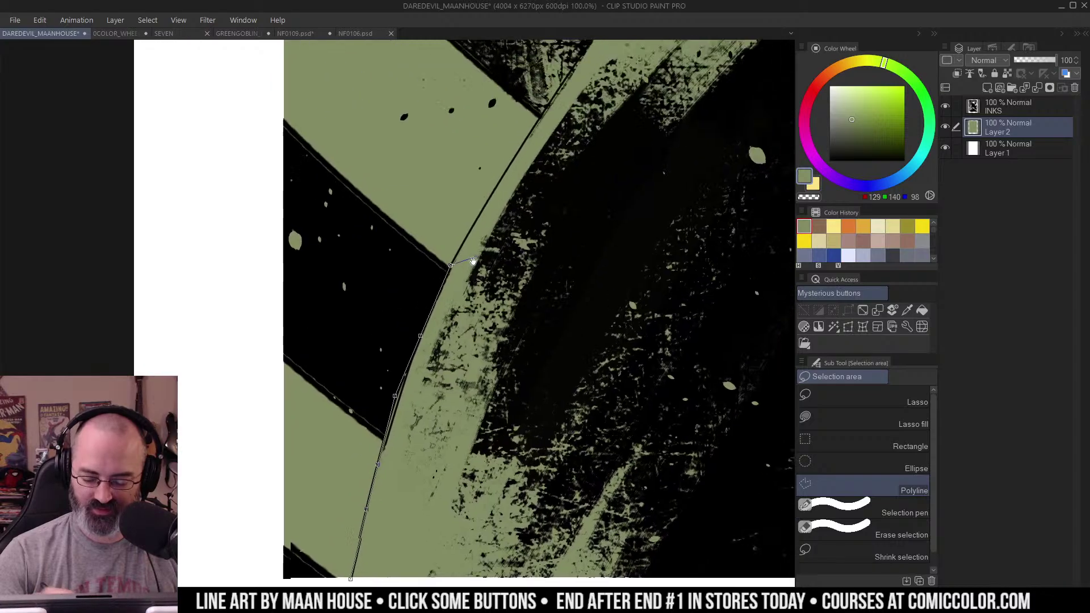
left_click(460, 260)
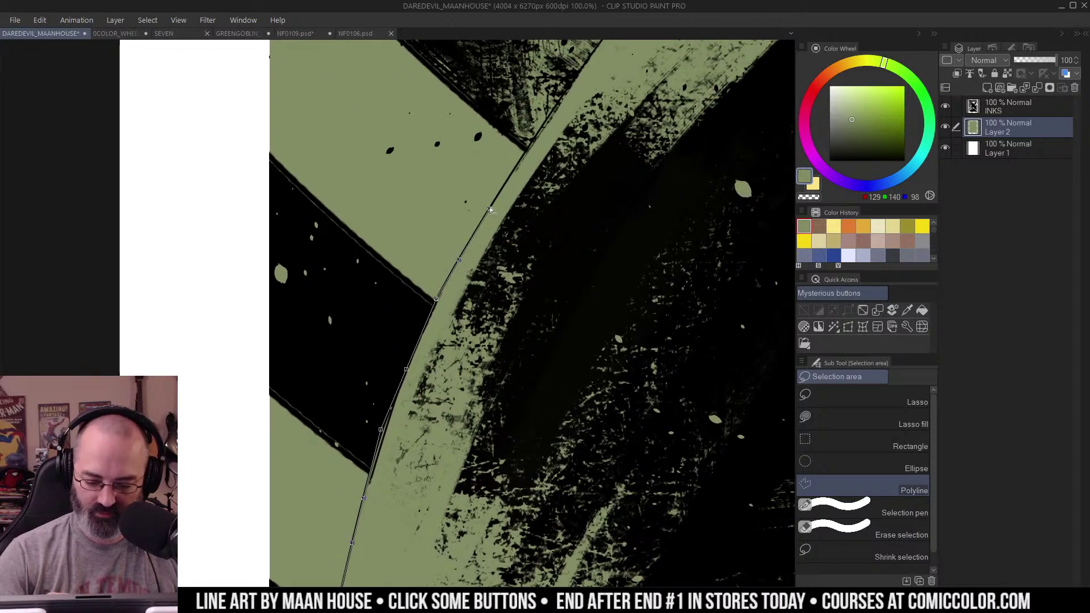
left_click(490, 210)
scroll(490, 211, "up", 5)
left_click(452, 310)
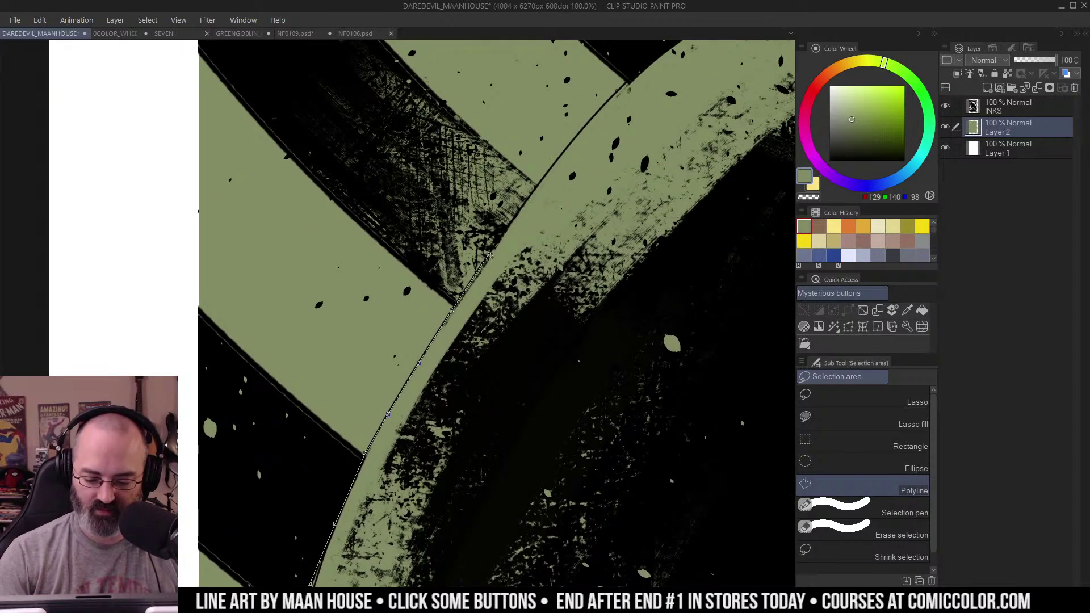
left_click(490, 255)
left_click(527, 199)
left_click(548, 172)
scroll(529, 219, "up", 5)
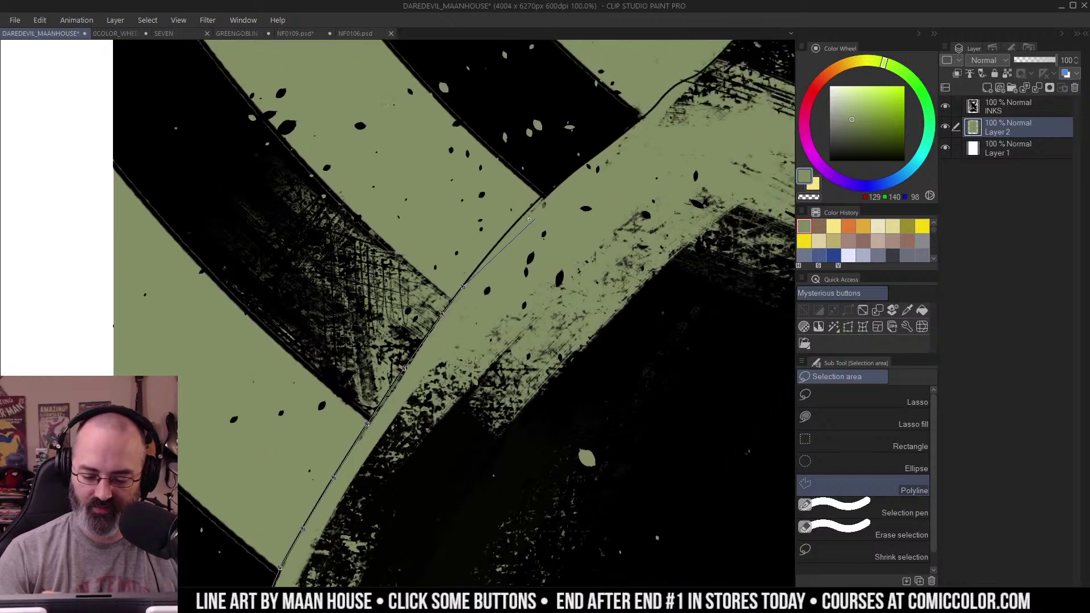
left_click(492, 248)
left_click(521, 217)
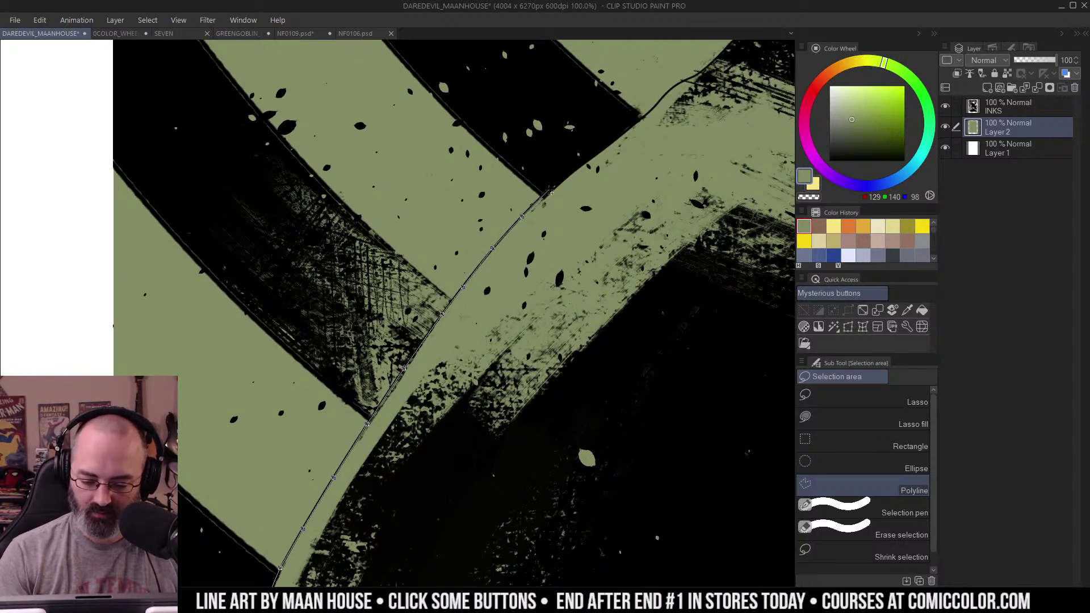
left_click(548, 190)
left_click(626, 126)
left_click(646, 116)
left_click_drag(679, 96, 545, 239)
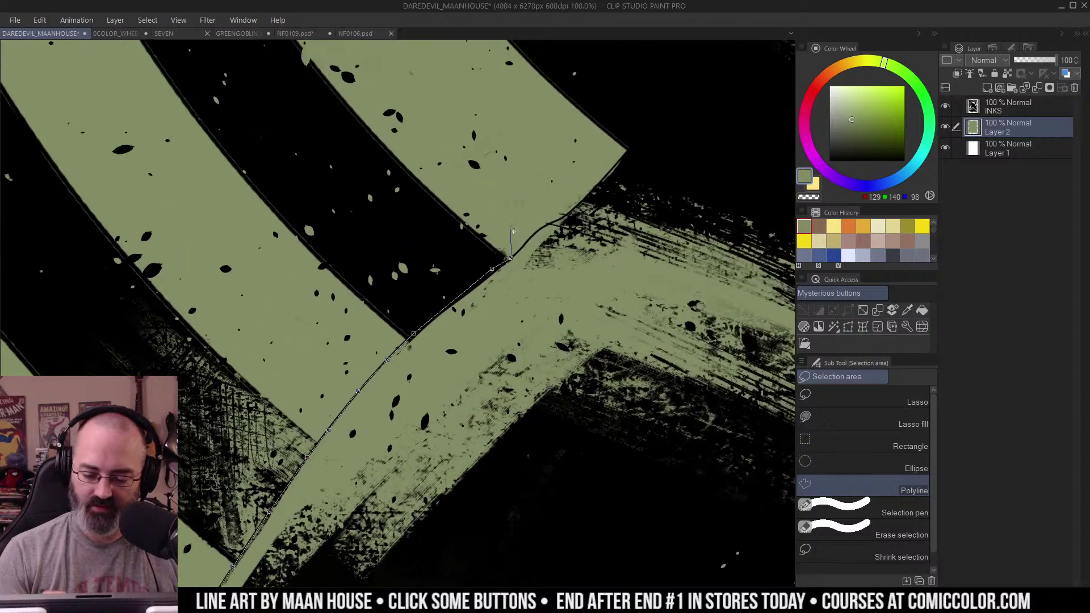
left_click(568, 215)
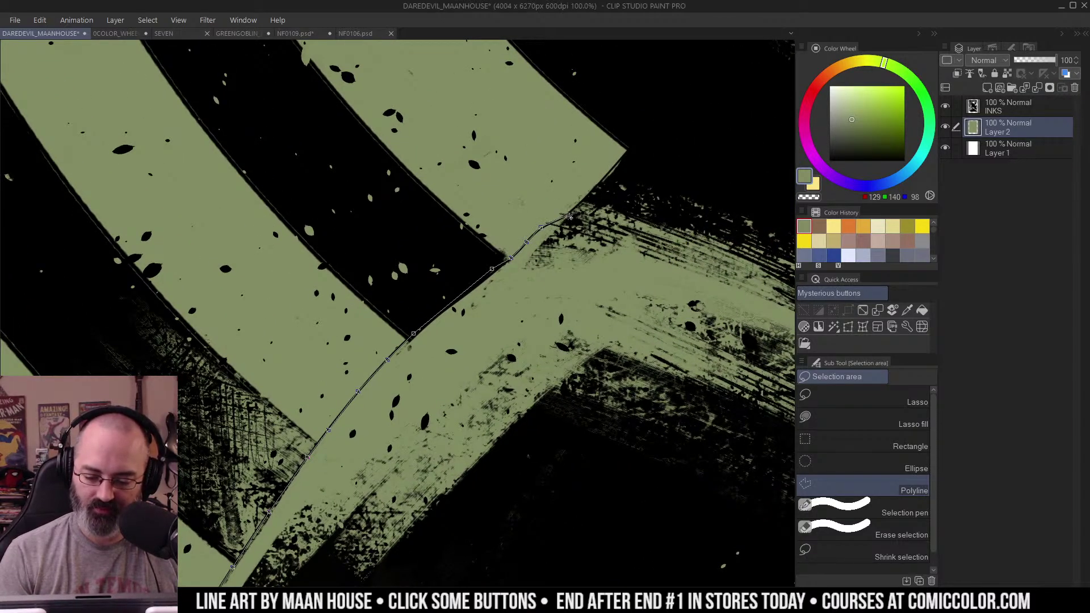
left_click(601, 181)
left_click(627, 154)
left_click_drag(664, 126, 585, 297)
left_click(571, 283)
left_click_drag(523, 158, 599, 370)
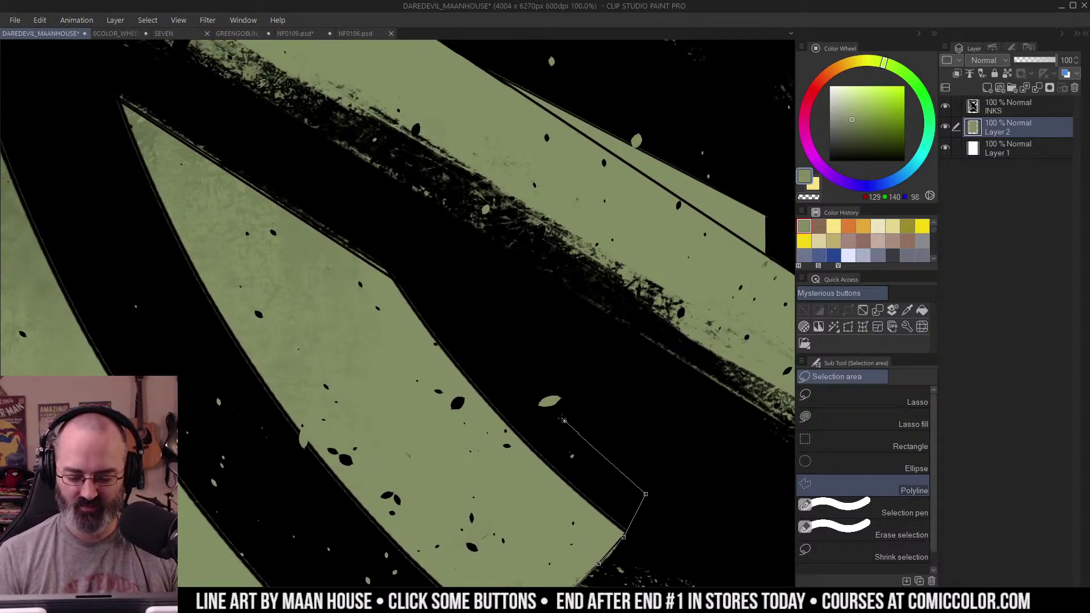
left_click(582, 343)
left_click_drag(465, 254, 726, 460)
left_click_drag(356, 215, 555, 358)
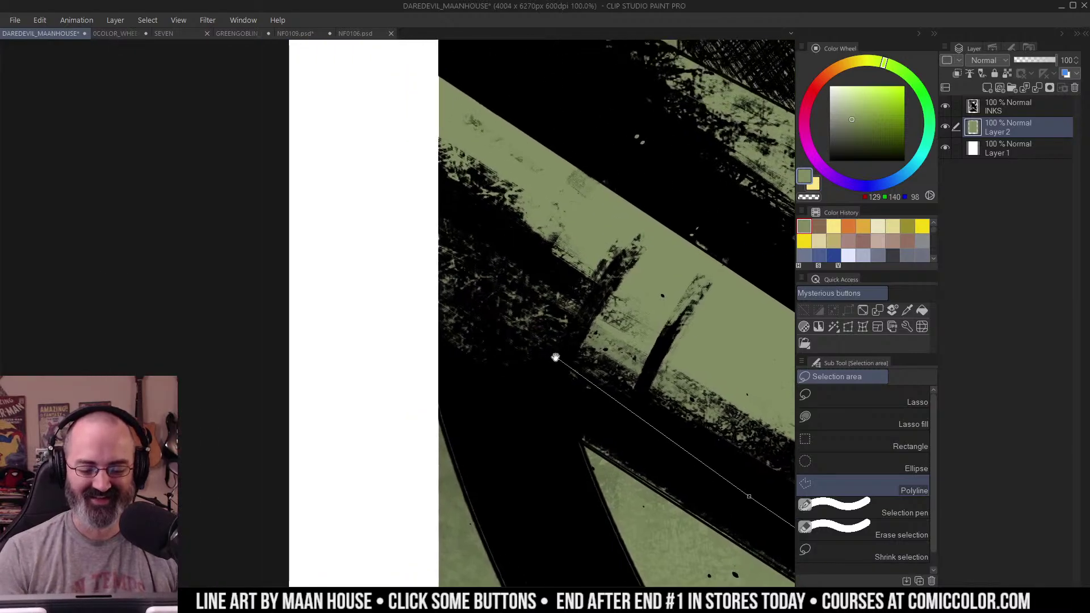
left_click(682, 469)
left_click(397, 346)
left_click_drag(391, 118, 363, 355)
left_click(352, 276)
left_click(451, 310)
left_click(536, 247)
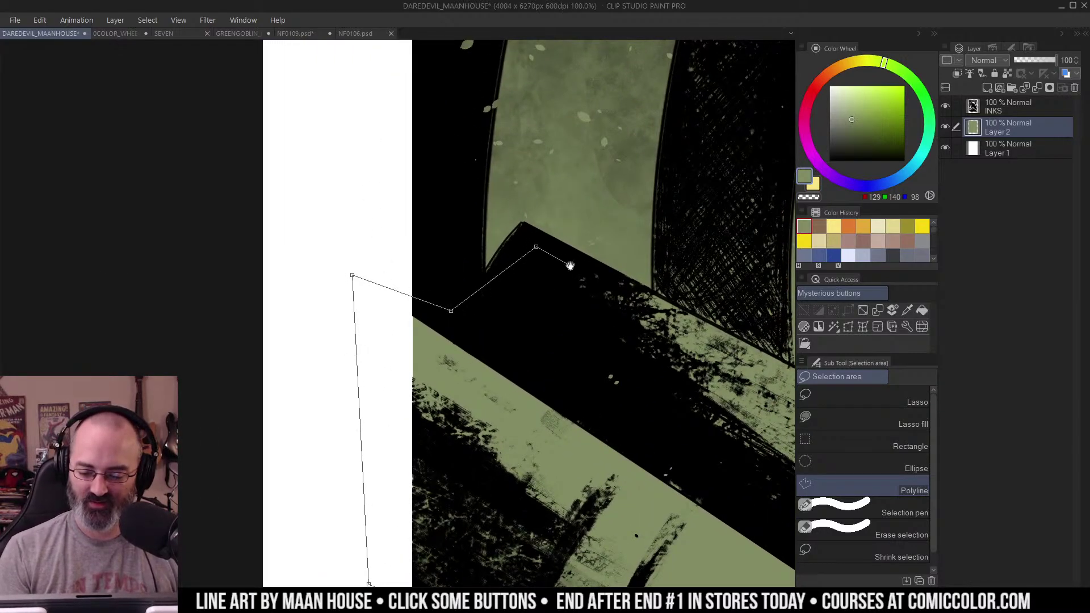
scroll(545, 255, "right", 5)
left_click(417, 270)
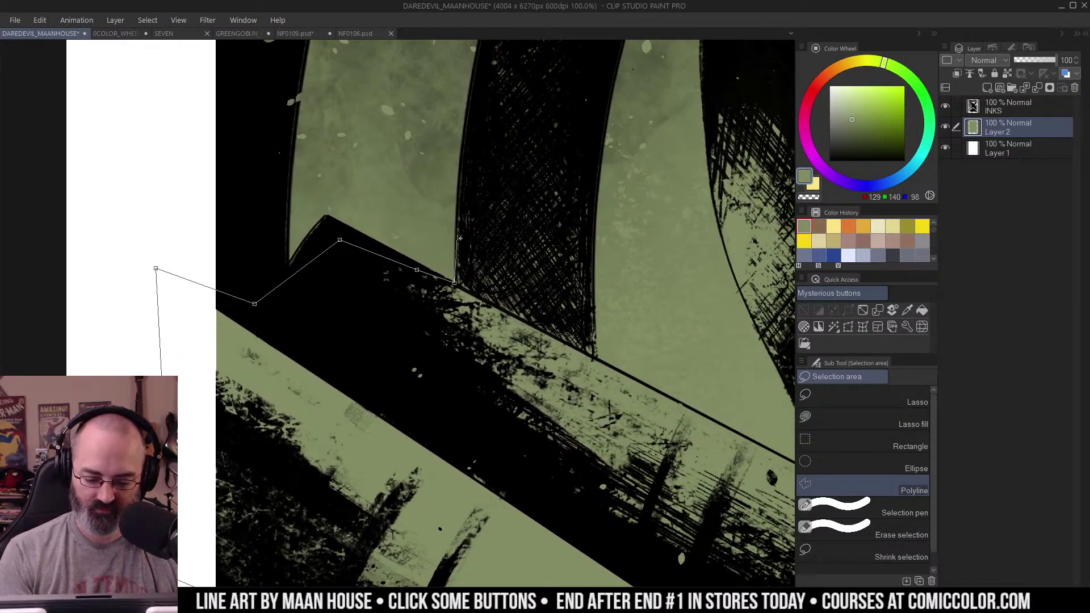
left_click(461, 163)
scroll(443, 113, "up", 3)
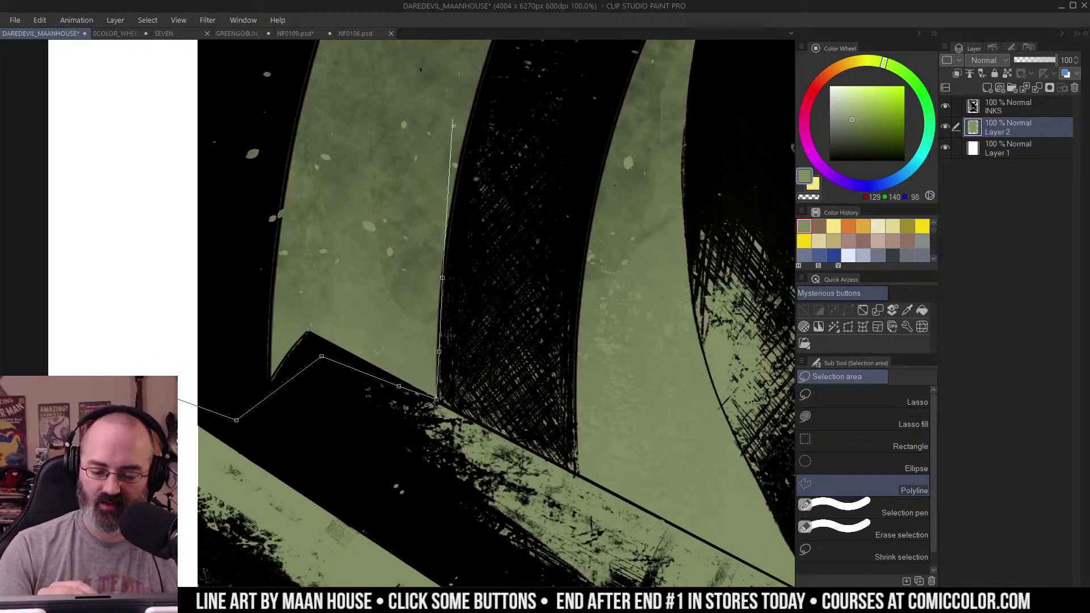
left_click_drag(481, 112, 448, 220)
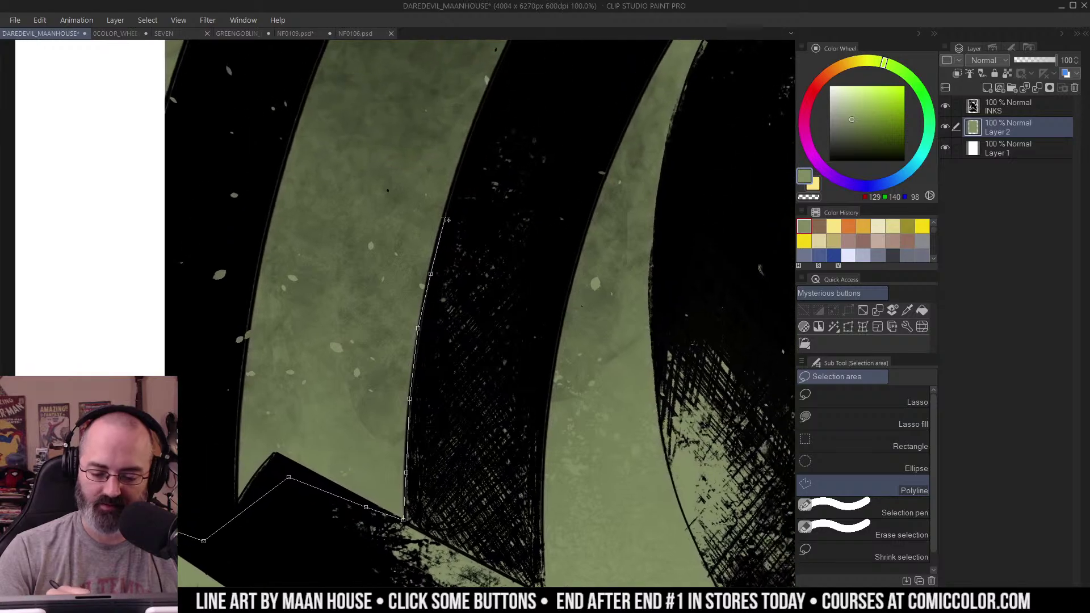
left_click(471, 140)
left_click_drag(471, 139, 435, 245)
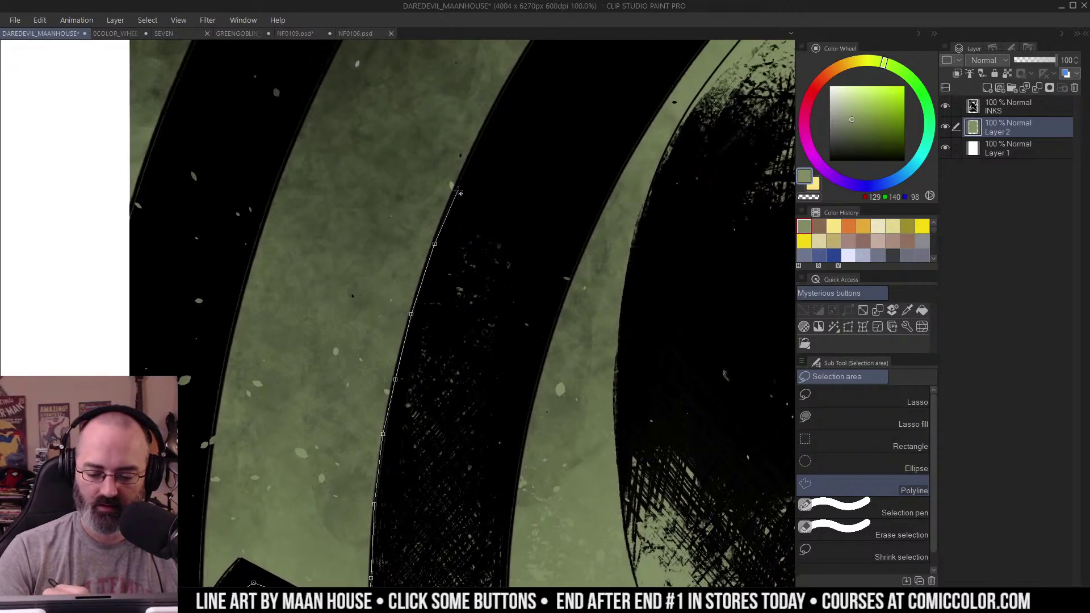
left_click(455, 189)
left_click(488, 120)
left_click_drag(515, 93, 443, 222)
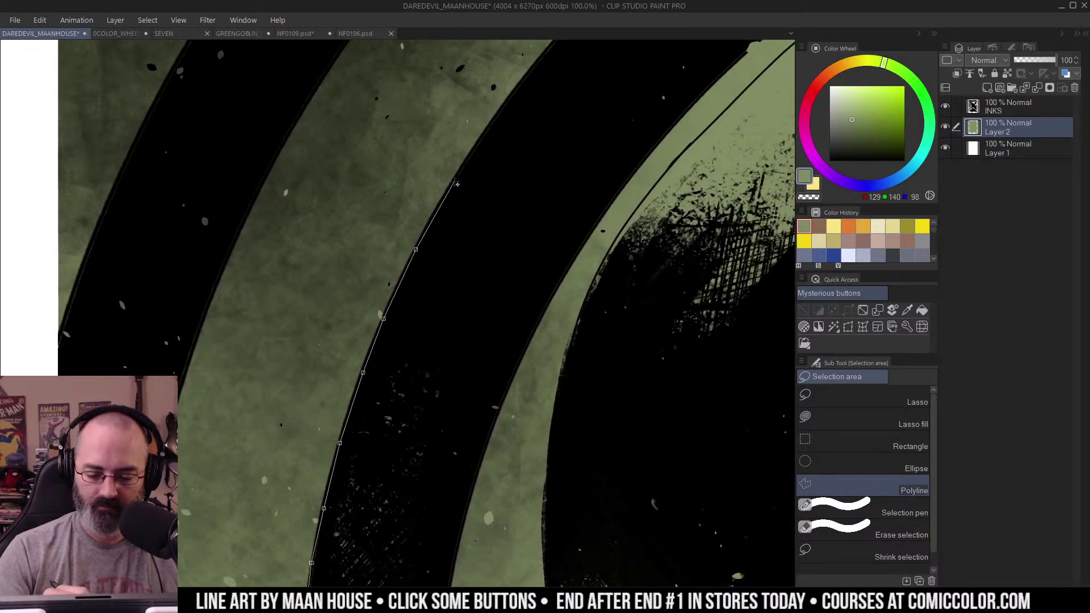
left_click_drag(490, 132, 419, 244)
left_click(459, 193)
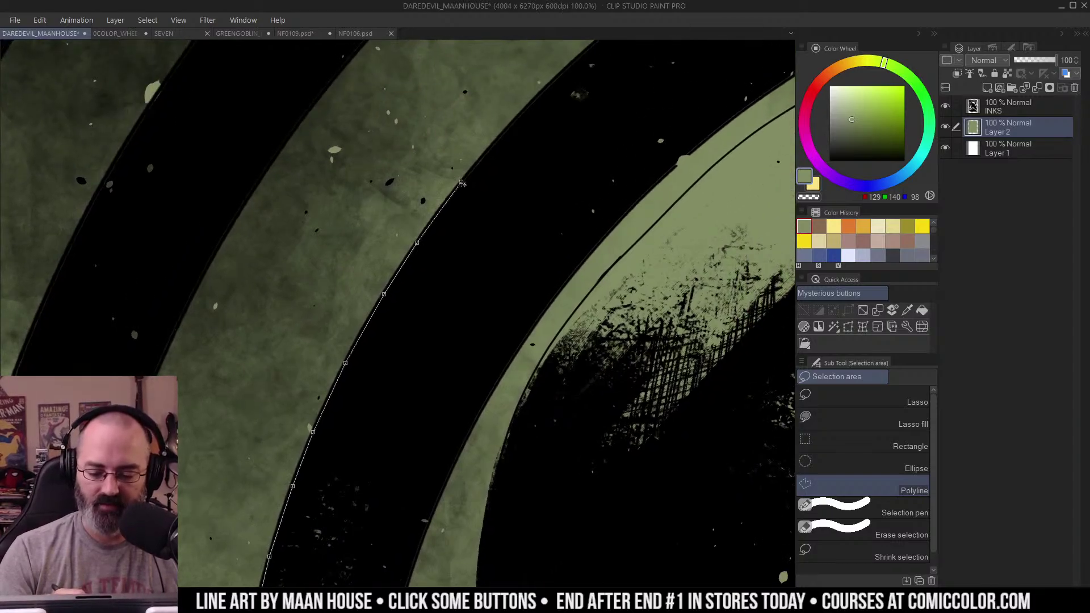
left_click_drag(511, 133, 448, 232)
left_click(432, 240)
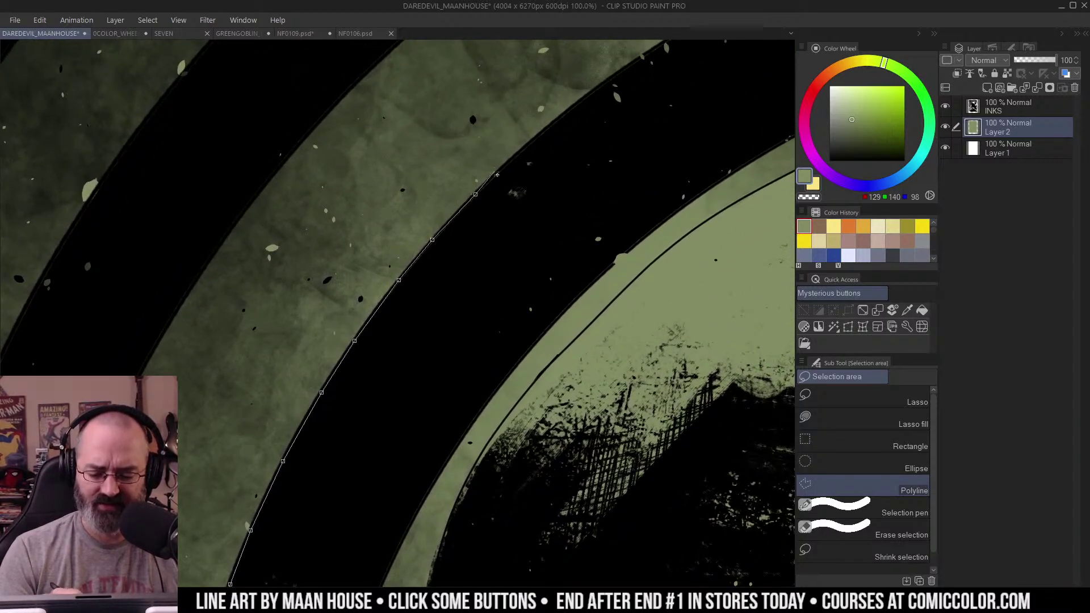
left_click_drag(511, 161, 463, 217)
left_click(519, 167)
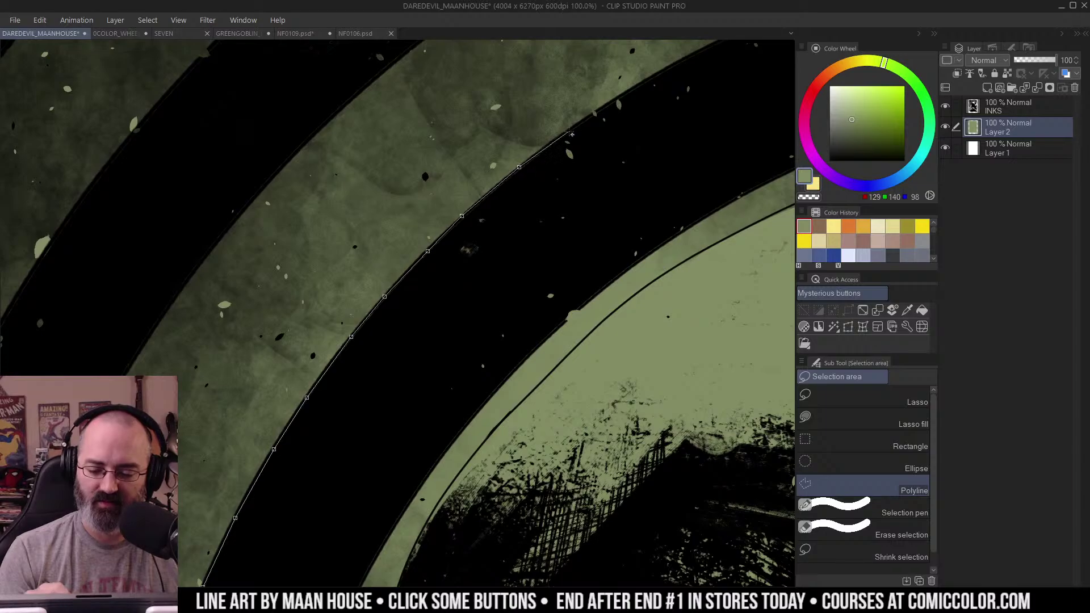
left_click(613, 101)
left_click_drag(614, 101, 450, 234)
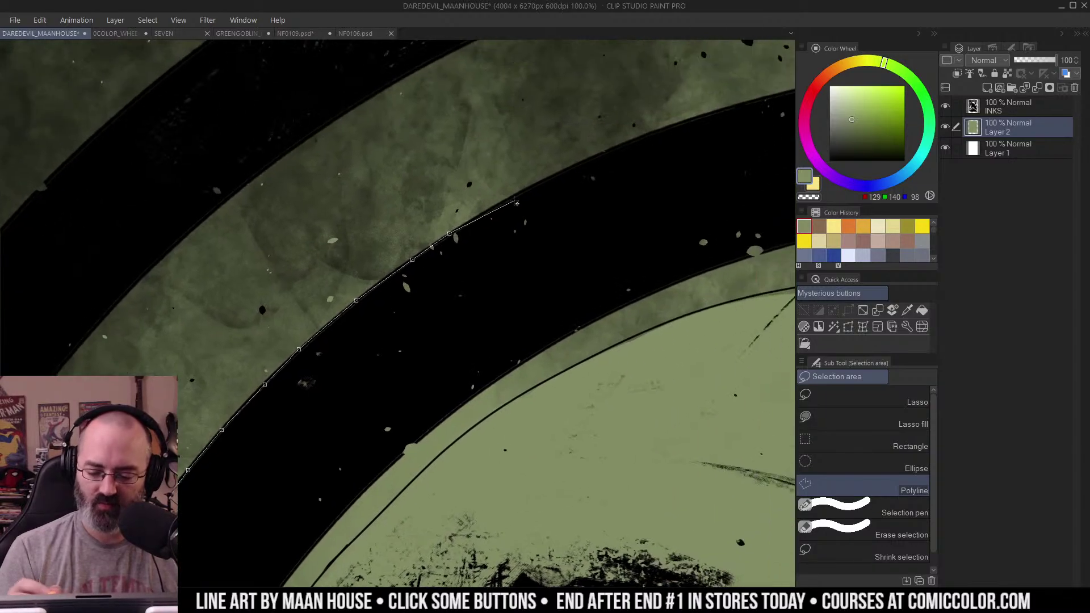
left_click(492, 232)
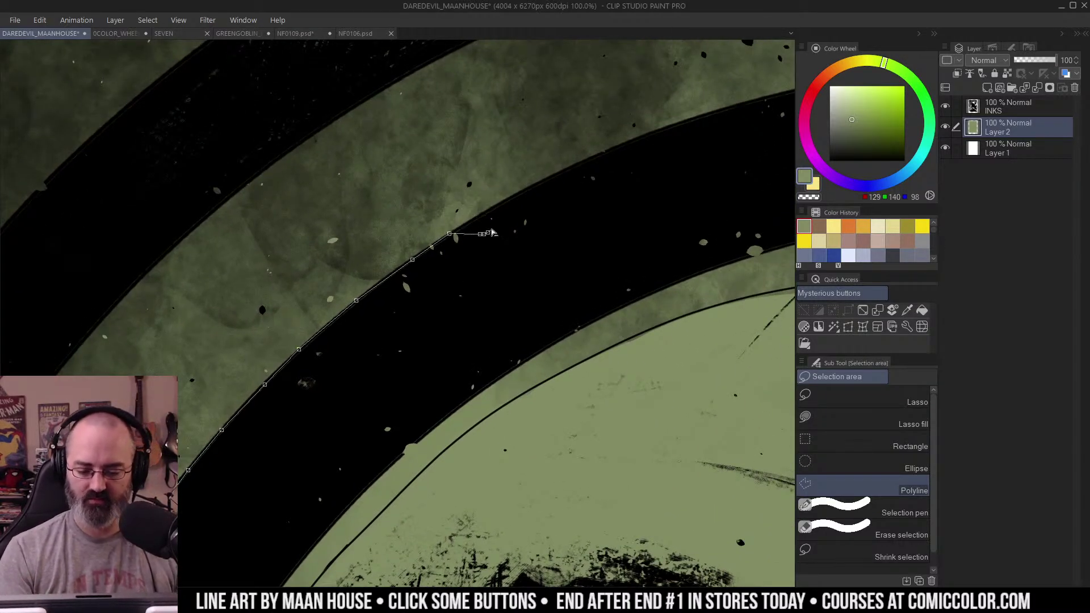
key("Escape")
Step: Restart the polyline selection where the shoulder outline meets the frame's lower edge and follow it up past the first dark ring
key("z")
scroll(502, 265, "down", 3)
left_click_drag(527, 278, 568, 55)
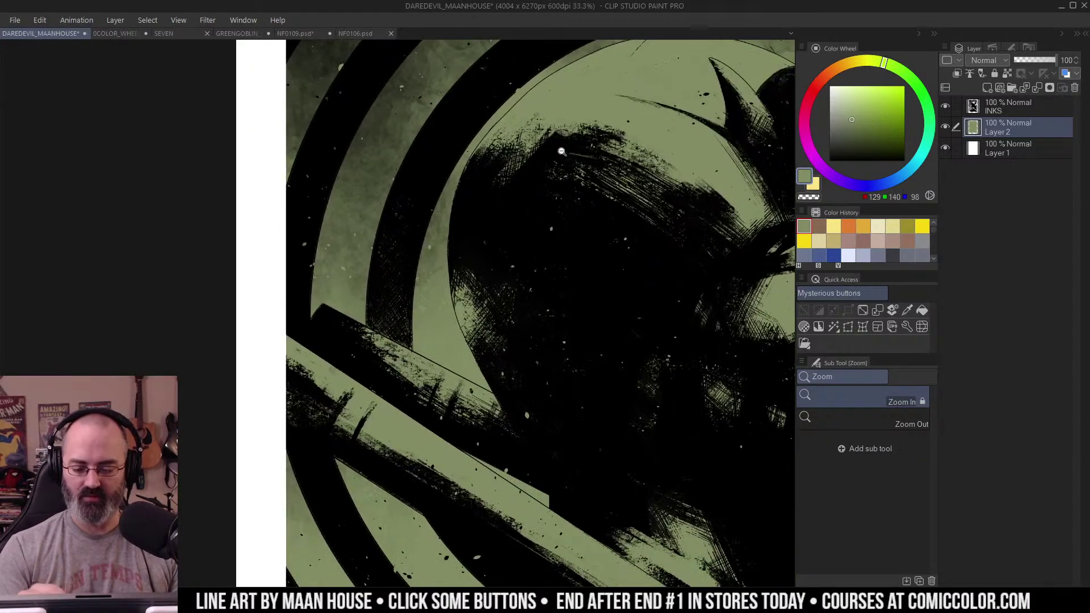
scroll(561, 148, "down", 1)
left_click(503, 266)
left_click_drag(496, 301, 562, 185)
left_click_drag(645, 280, 635, 92)
left_click(530, 321)
left_click_drag(509, 362, 543, 211)
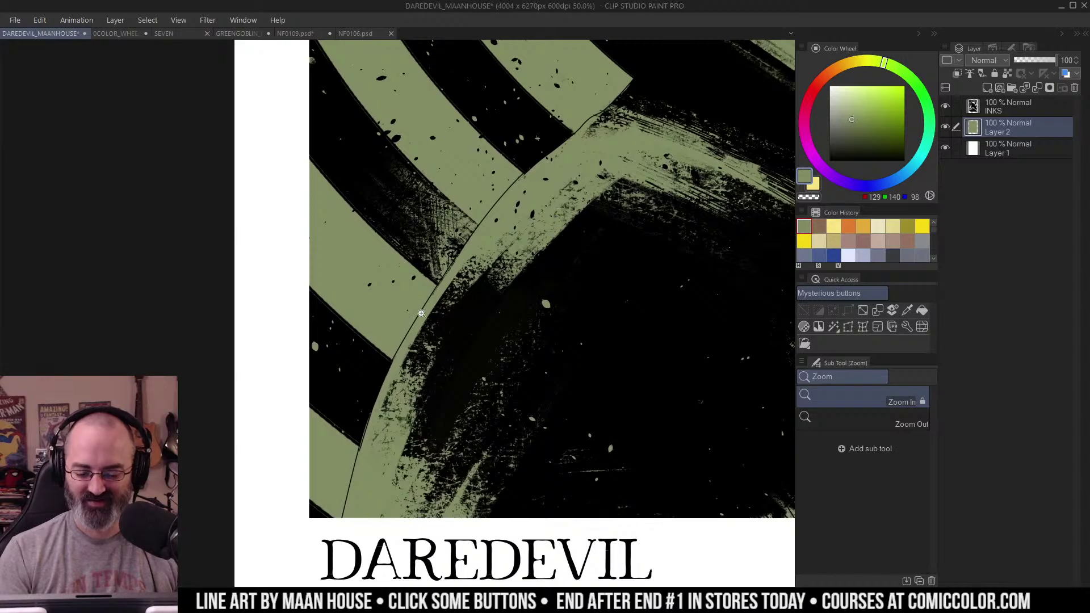
left_click(405, 381)
left_click_drag(418, 377, 467, 226)
key("m")
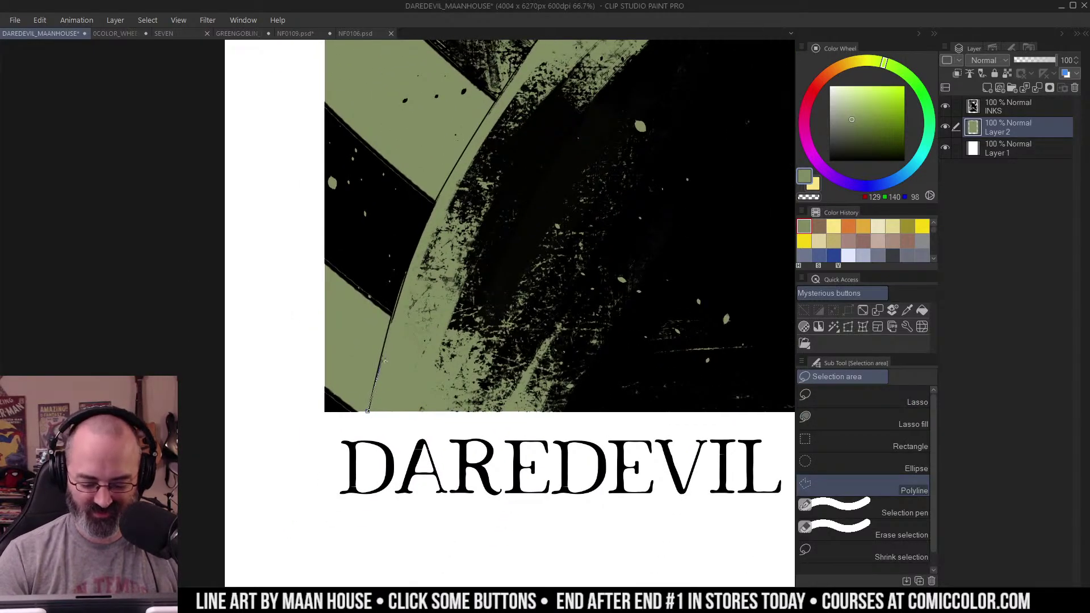
left_click(423, 231)
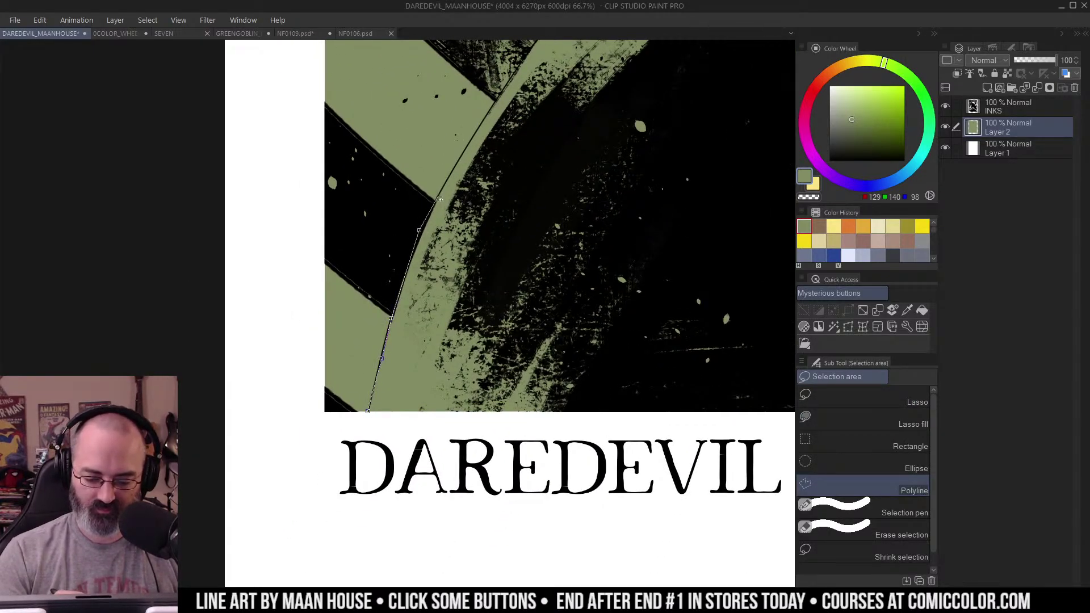
left_click(463, 152)
left_click_drag(496, 109, 437, 238)
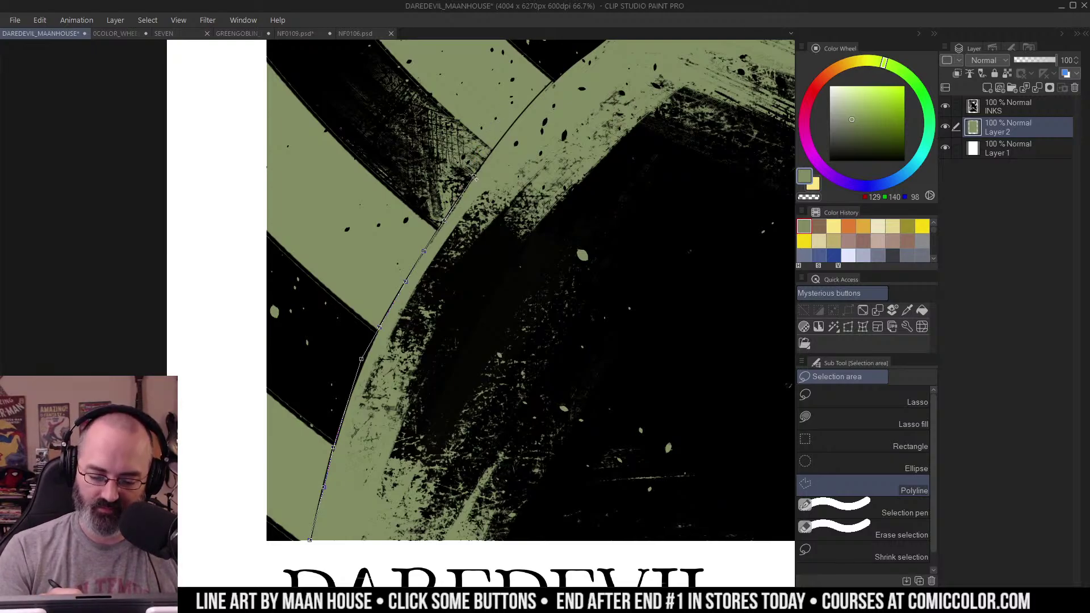
Step: Continue the polyline along the shoulder outline past the hatched and solid black rings to the corner below the diagonal batons
left_click(520, 120)
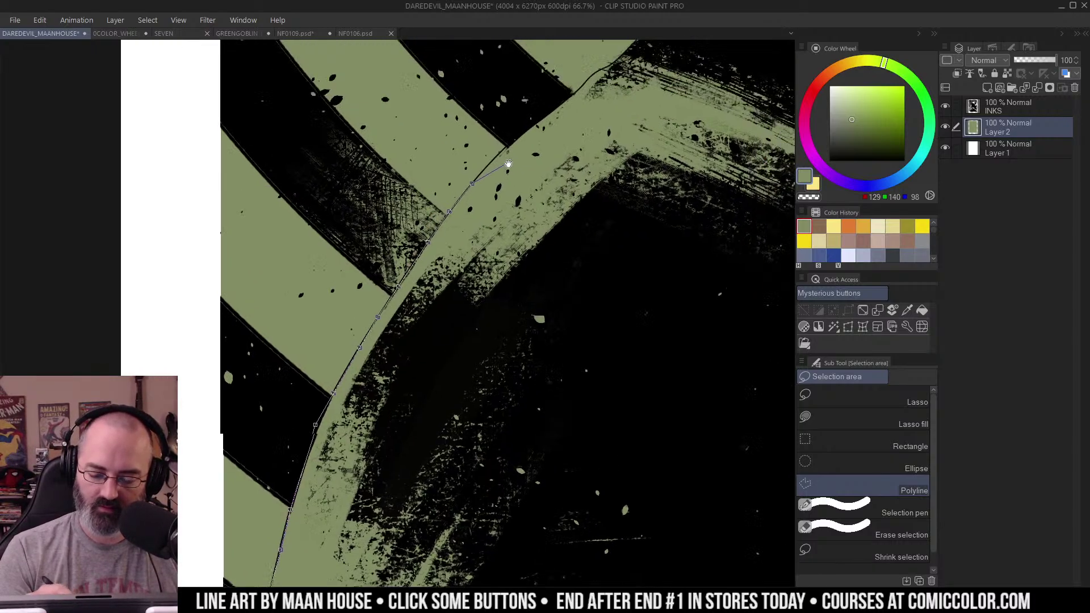
left_click(500, 161)
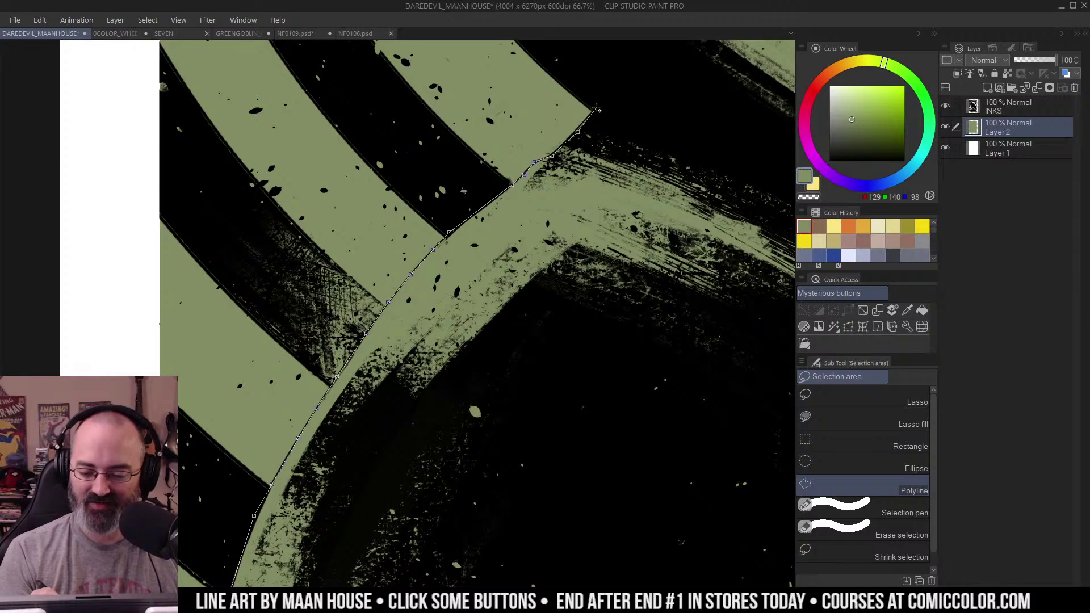
left_click(598, 107)
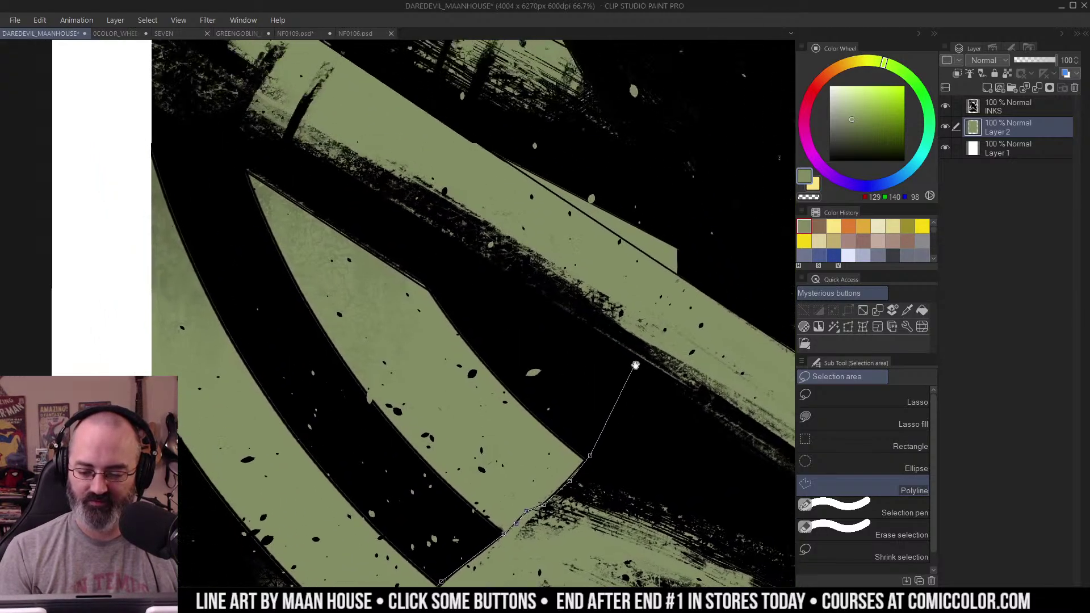
Step: Carry the polyline across both diagonal batons to the point where the upper baton meets the back of Daredevil's head
mouse_move(635, 365)
left_mouse_down()
mouse_move(643, 396)
mouse_move(609, 410)
mouse_move(617, 357)
left_mouse_up()
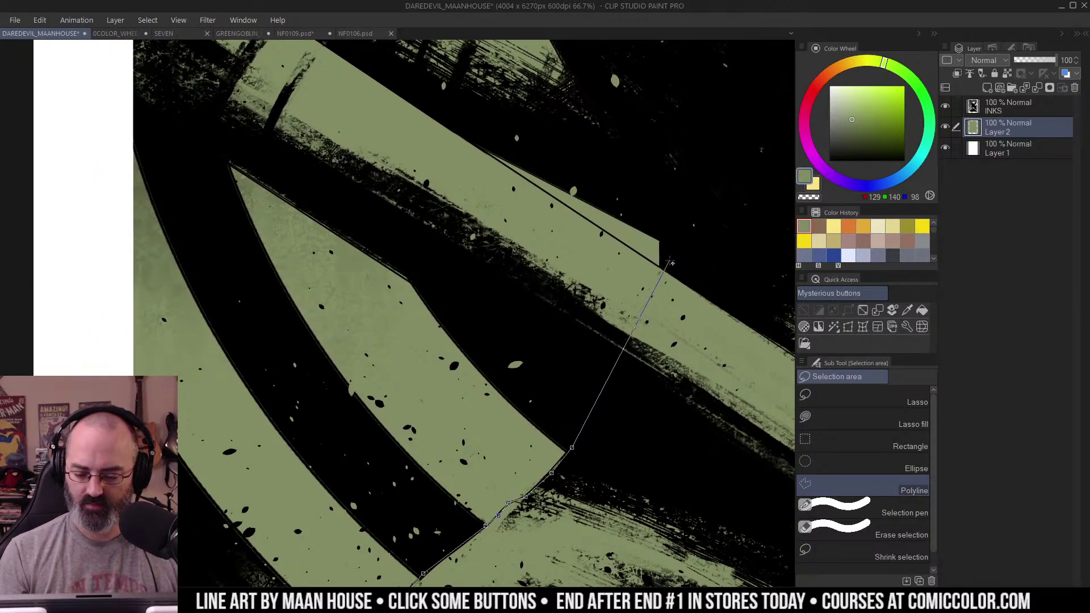
left_click_drag(683, 239, 635, 421)
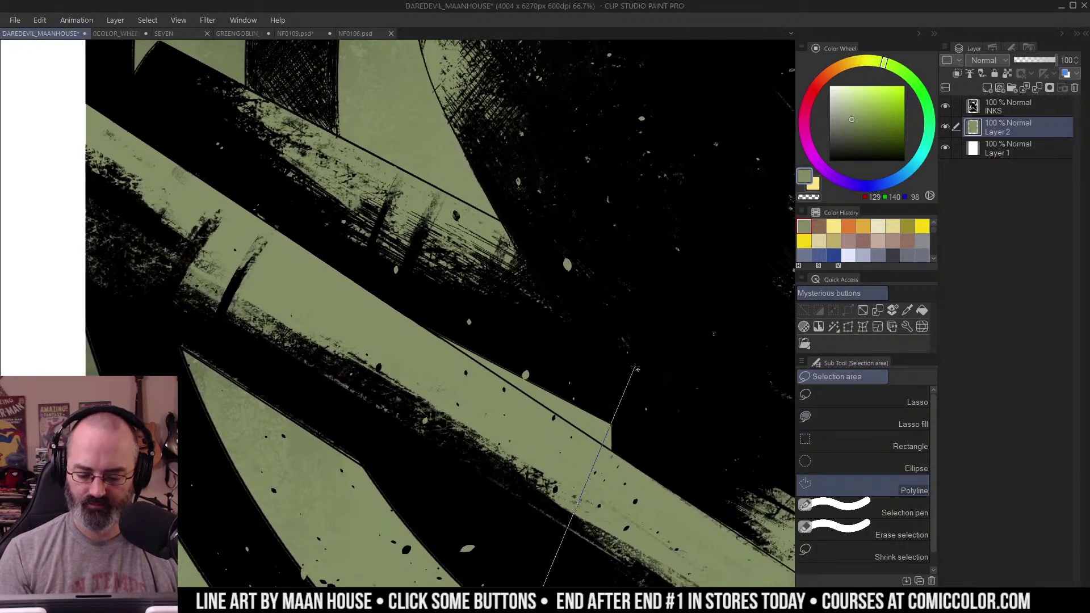
left_click(581, 560)
left_click(631, 444)
left_click(602, 348)
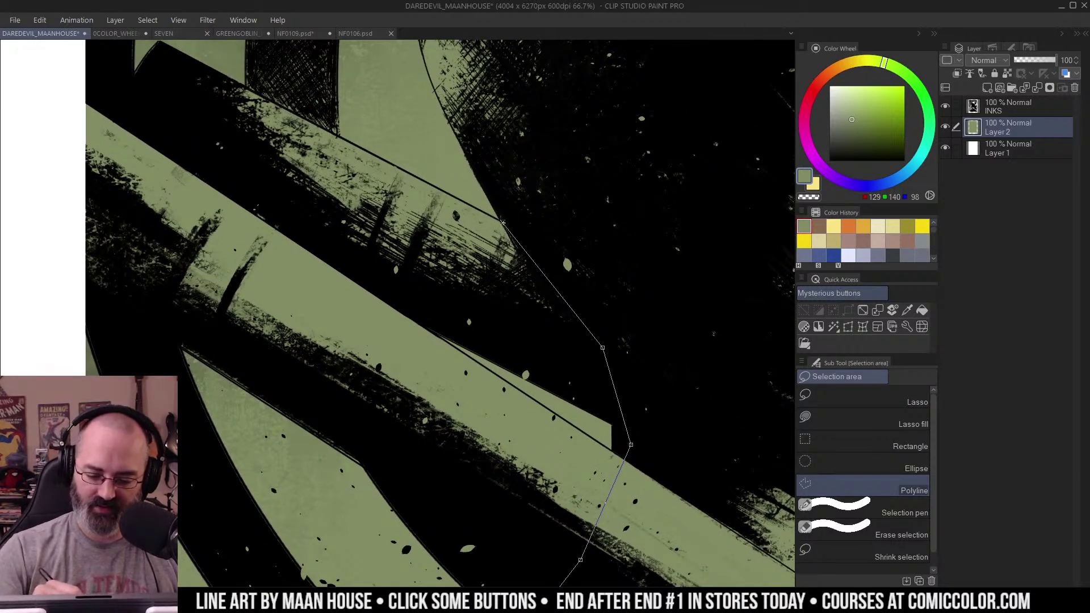
left_click(499, 219)
Step: Trace the polyline up the back of Daredevil's head, past the hatched shading to the upper curve of the cowl
left_click_drag(509, 154, 565, 256)
left_click(528, 267)
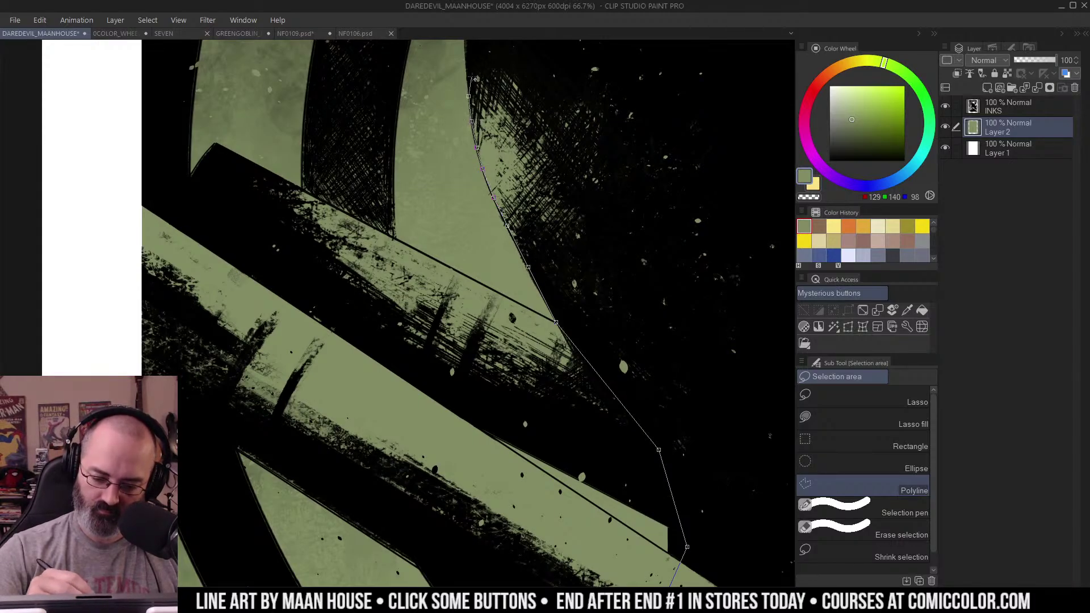
left_click_drag(476, 79, 485, 214)
left_click(496, 125)
left_click_drag(477, 108, 434, 266)
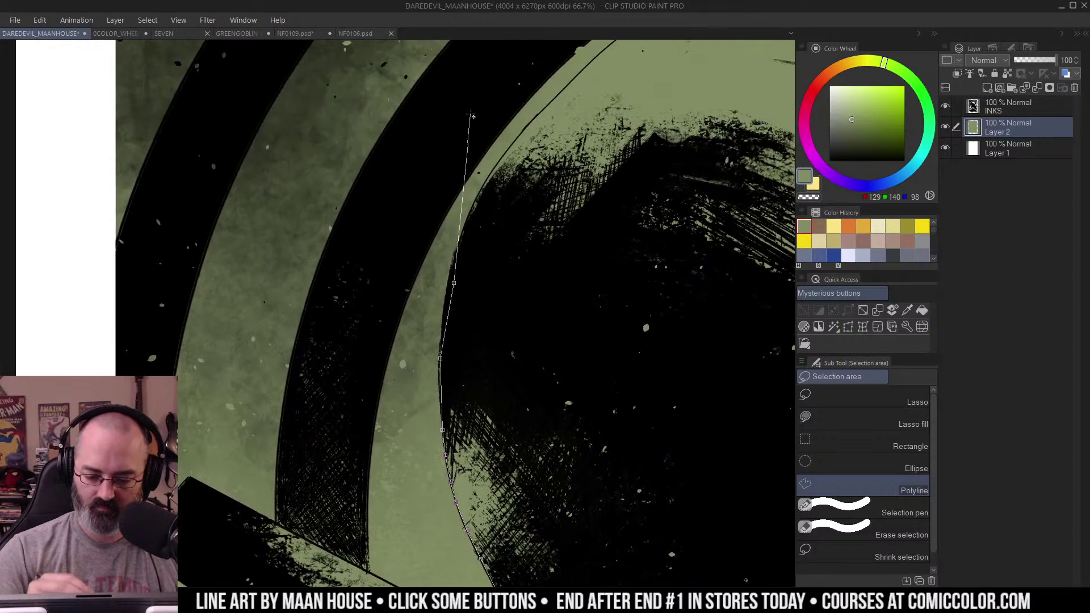
left_click(459, 242)
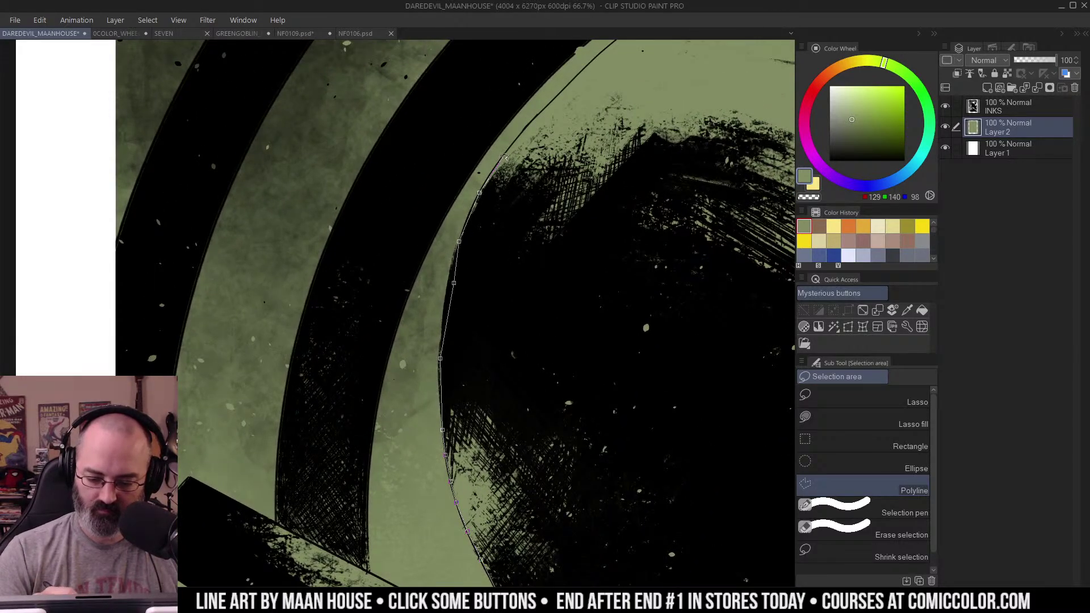
left_click(528, 125)
Step: Continue the polyline up the rounded back of Daredevil's cowl, along the inner dark ring, to the short ink tick near its crown
left_click_drag(569, 103, 474, 238)
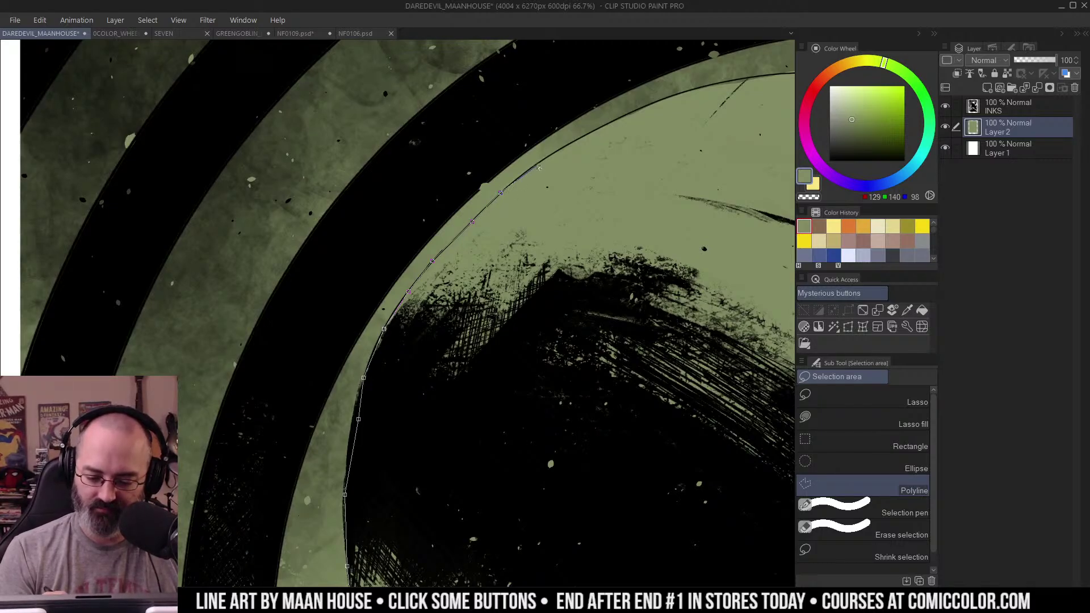
left_click_drag(569, 149, 540, 192)
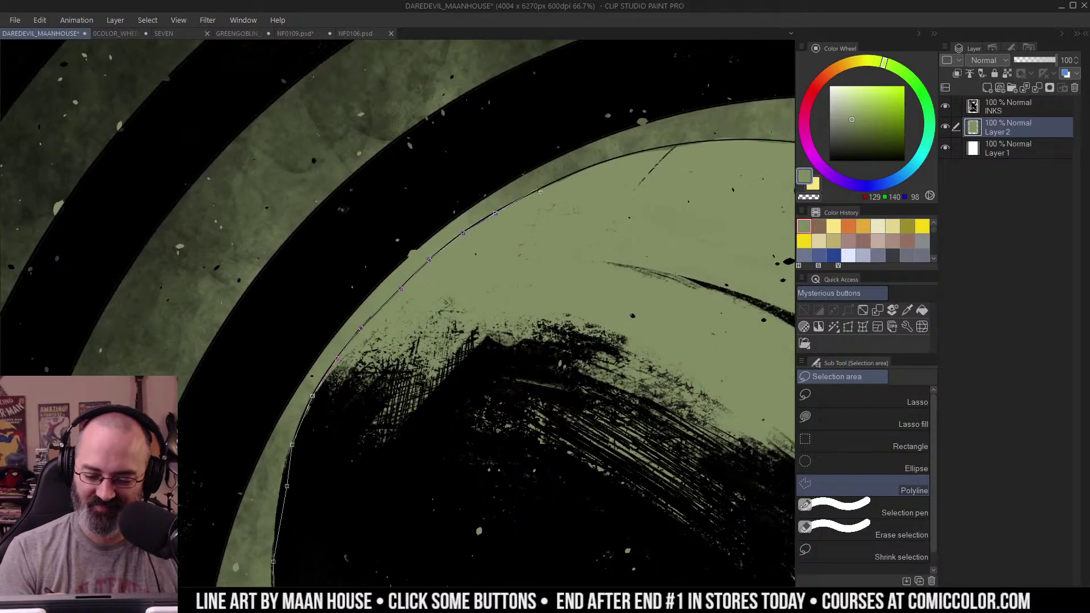
left_click(540, 190)
left_click(583, 169)
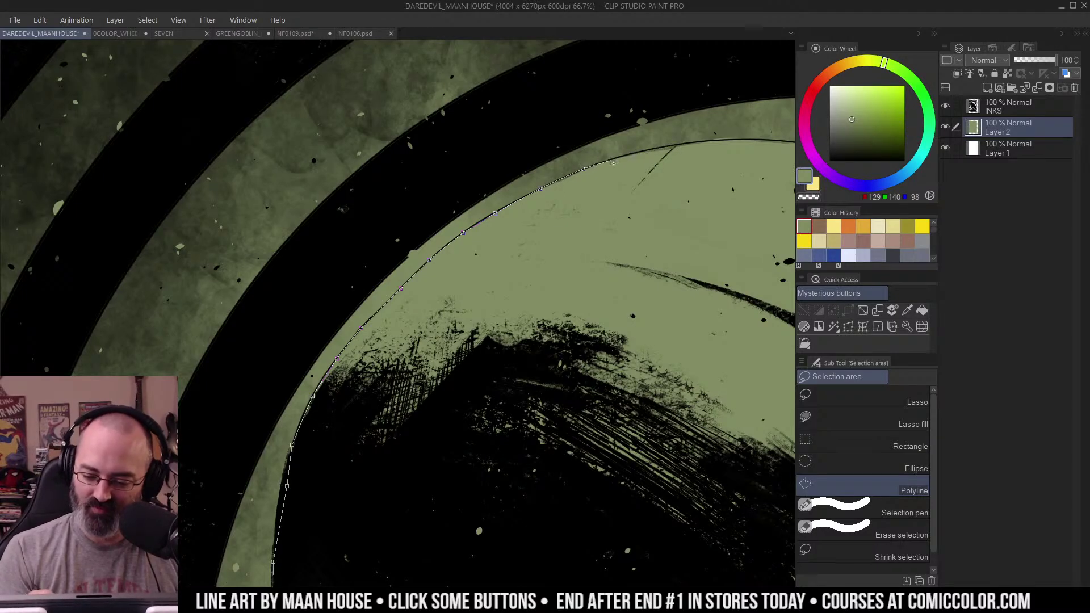
left_click(657, 149)
Step: Carry the polyline over the crown of the cowl and down to the base of the far horn
left_click_drag(719, 146, 557, 173)
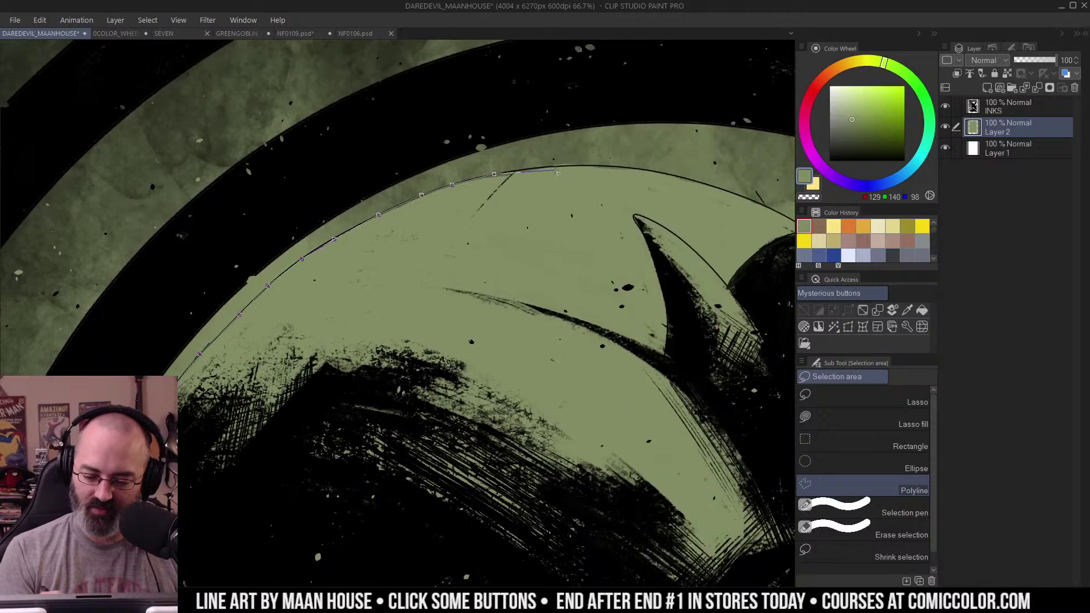
left_click(536, 169)
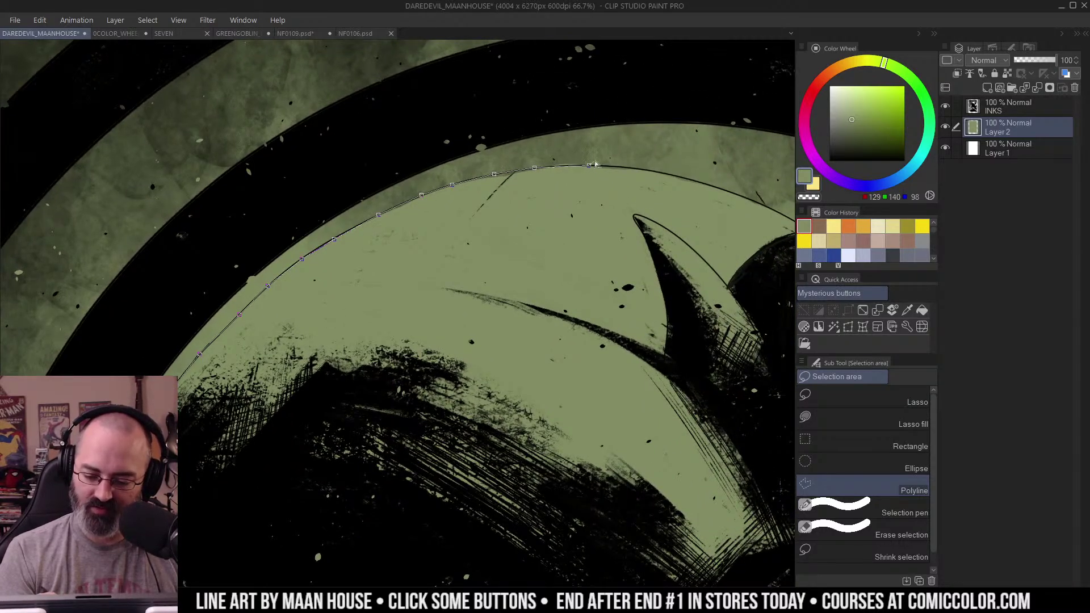
left_click_drag(646, 168, 508, 139)
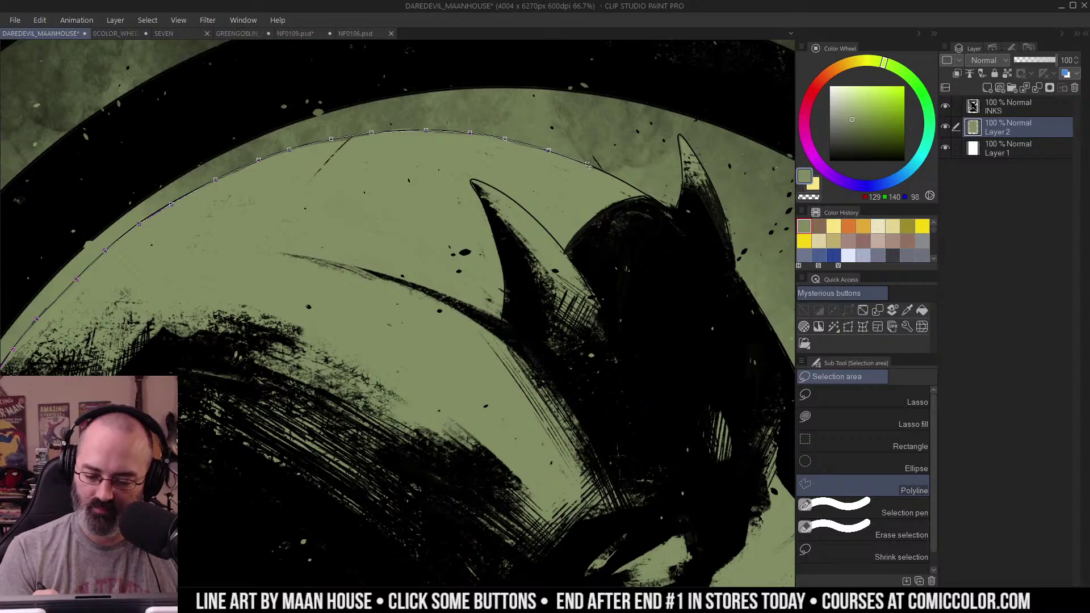
left_click(635, 187)
left_click(673, 214)
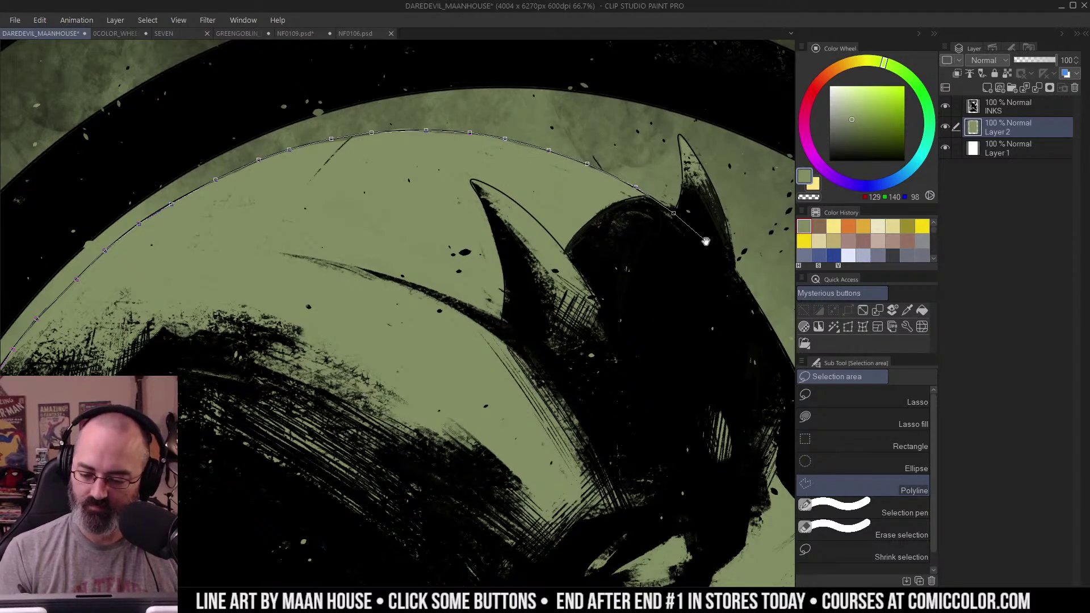
Step: Run the polyline down through the figure's interior and beneath the frame, closing the selection at its starting point by the shoulder
left_click_drag(706, 241, 698, 34)
left_click(653, 273)
left_click_drag(496, 439, 605, 96)
left_click_drag(496, 378, 677, 89)
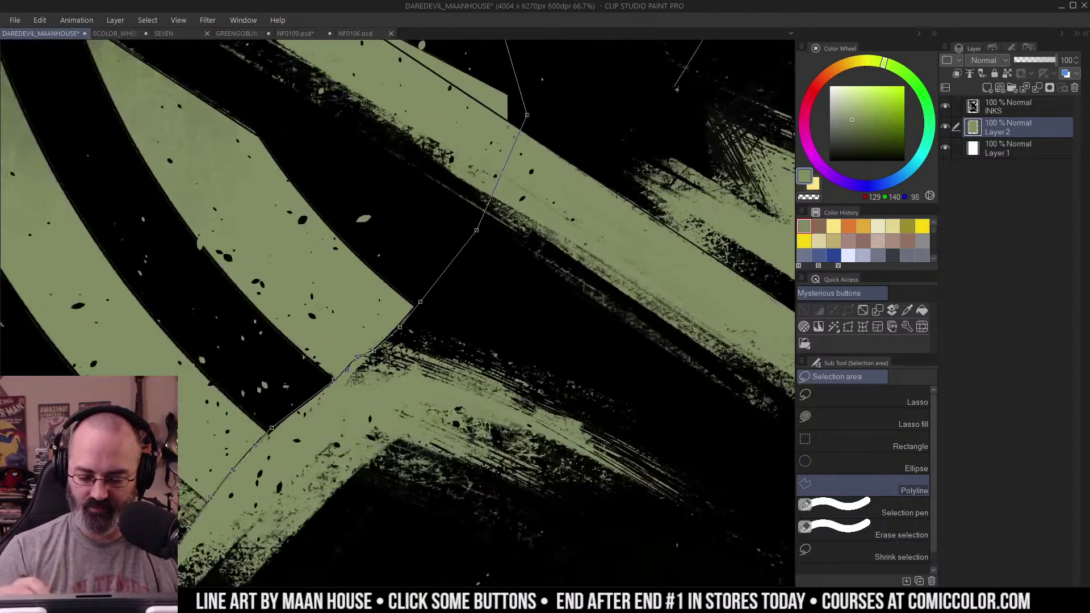
scroll(677, 89, "down", 5)
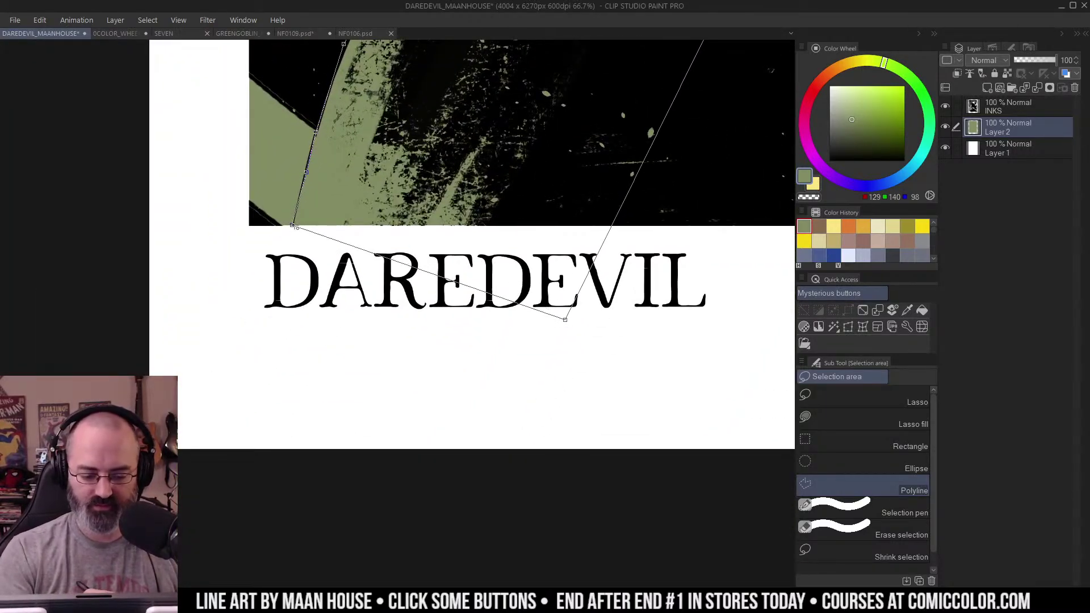
left_click(293, 226)
Step: Add the far horn to the selection with the Lasso, following its outline from tip to base
key("z")
left_click(589, 163, "alt")
left_click_drag(685, 74, 428, 467)
left_click(544, 196, "alt")
left_click_drag(621, 110, 493, 412)
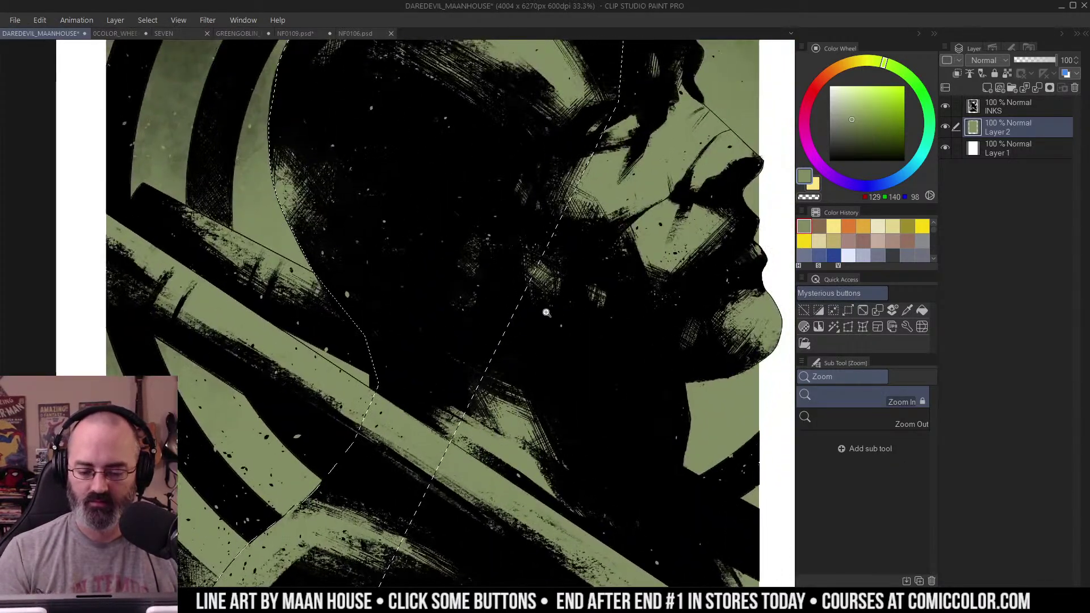
left_click_drag(600, 164, 466, 378)
left_click(551, 135)
left_click(550, 135)
left_click_drag(508, 103, 561, 118)
key("l")
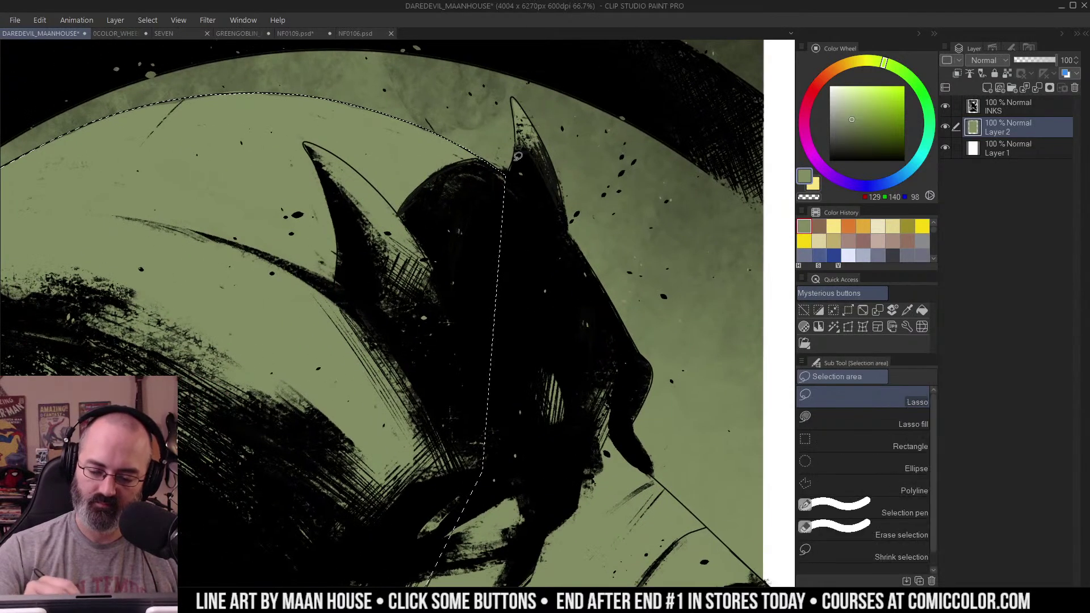
key("z")
left_click(520, 108)
key("l")
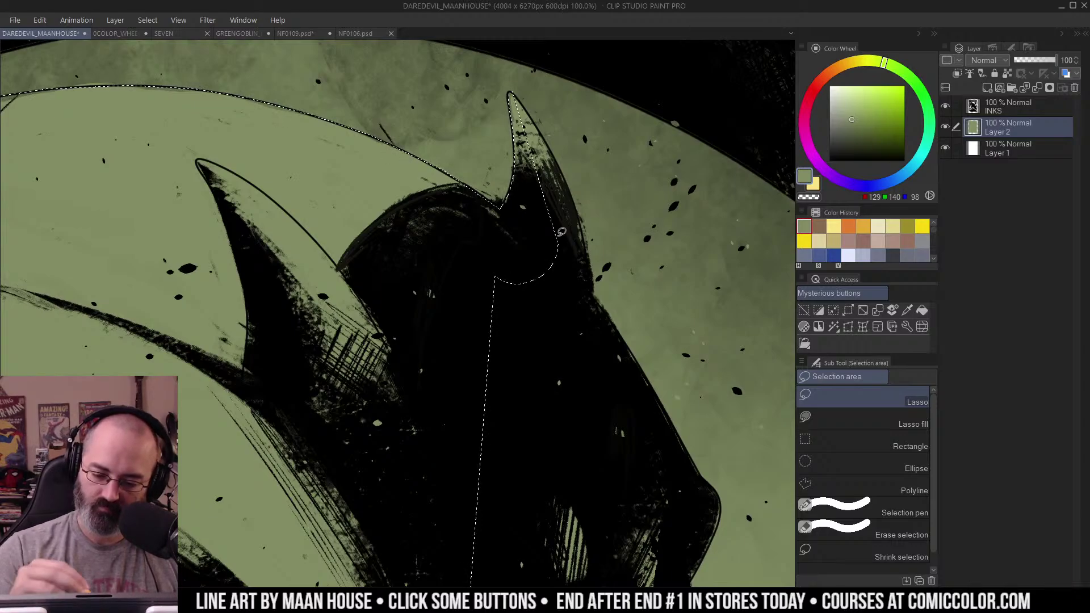
mouse_move(518, 88)
left_mouse_down()
mouse_move(570, 181)
mouse_move(589, 251)
mouse_move(515, 245)
mouse_move(528, 68)
left_mouse_up()
Step: Start an additional polyline selection at the far horn's base and trace the mask's forehead down to the protruding brow
key("l")
left_click(600, 106)
left_click(613, 129)
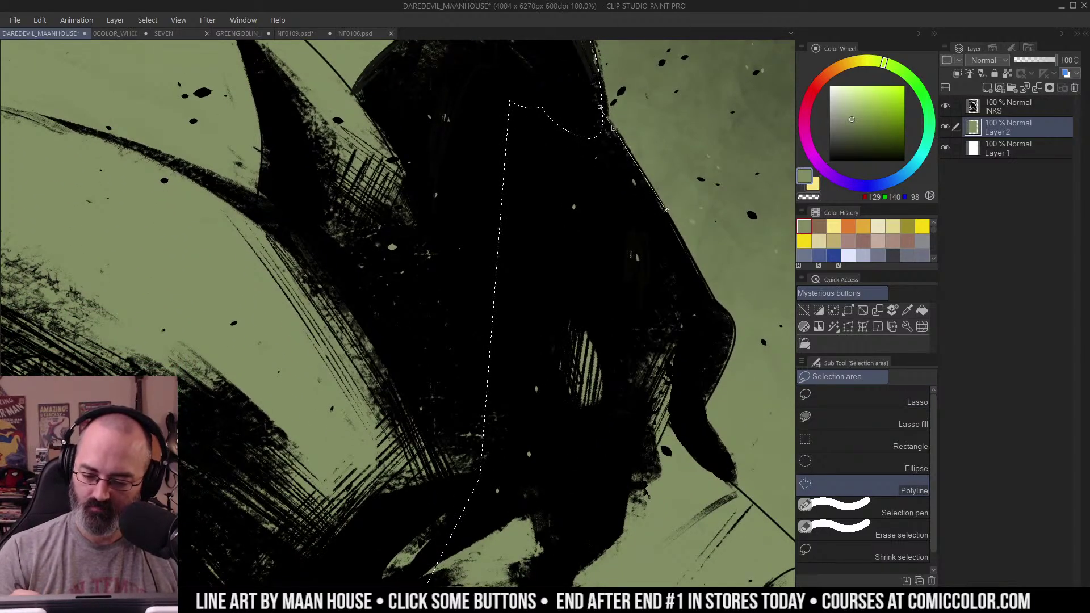
left_click(664, 208)
left_click(712, 296)
left_click(732, 319)
left_click_drag(735, 326, 743, 150)
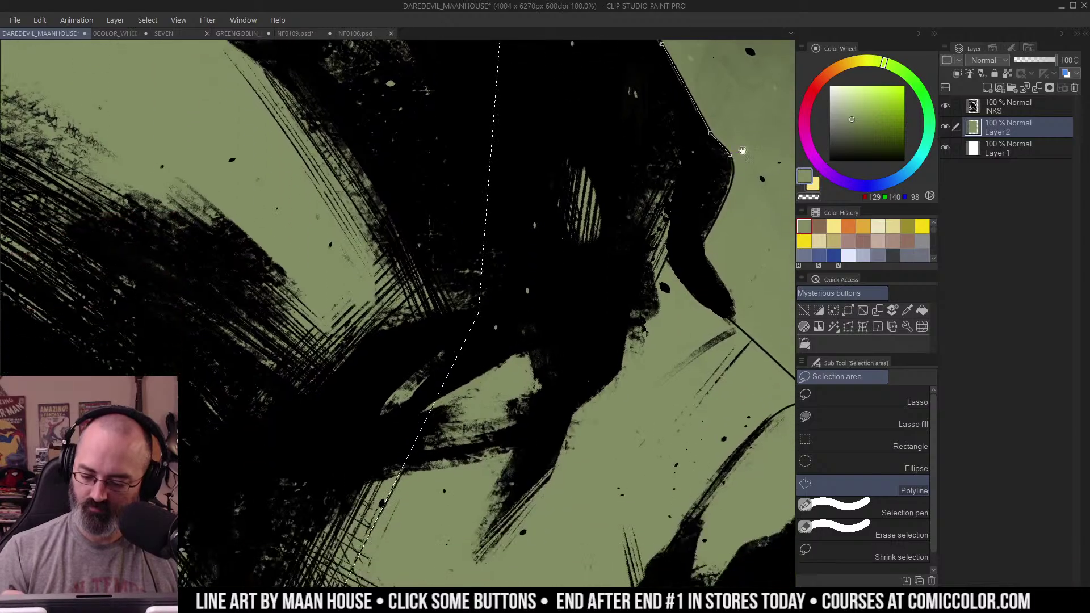
Step: Continue the polyline around the brow and down to the mask's pointed tip at the bridge of the nose
left_click(733, 168)
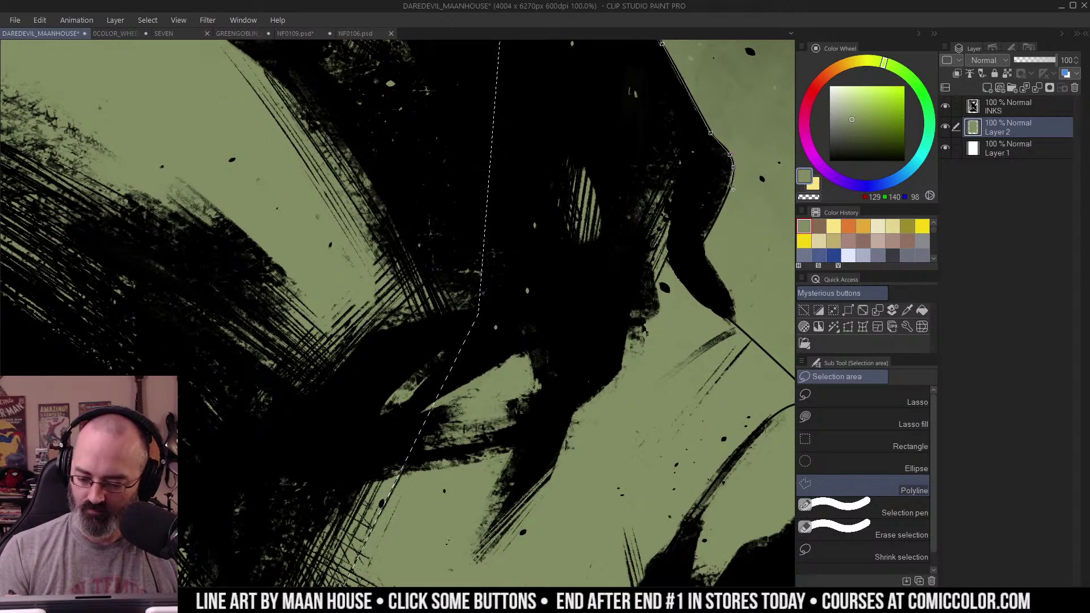
left_click(709, 232)
left_click(701, 242)
left_click_drag(712, 250, 627, 203)
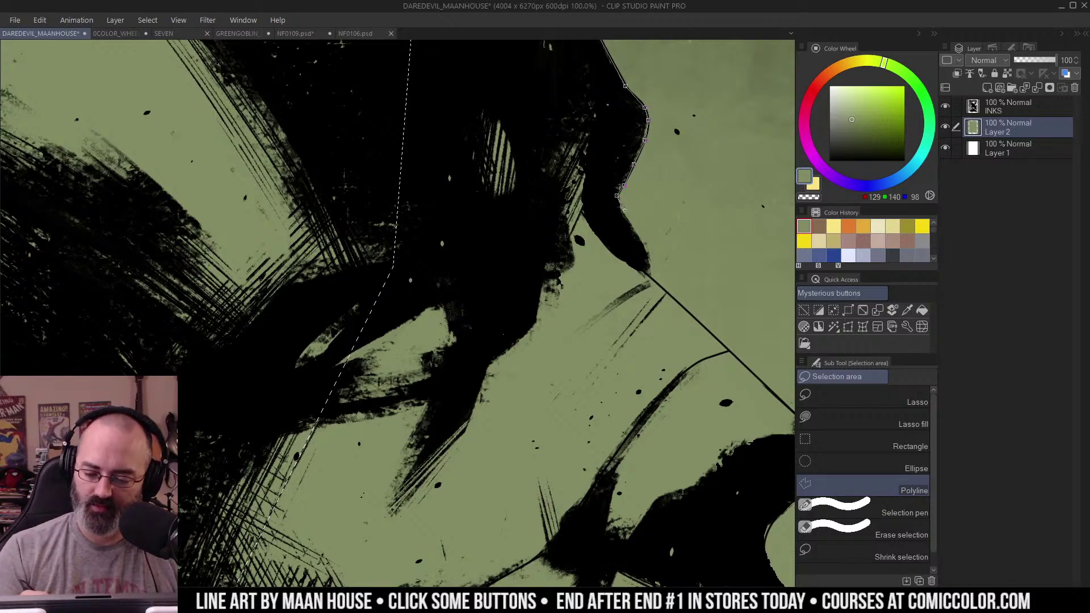
left_click_drag(644, 266, 632, 176)
left_click(635, 184)
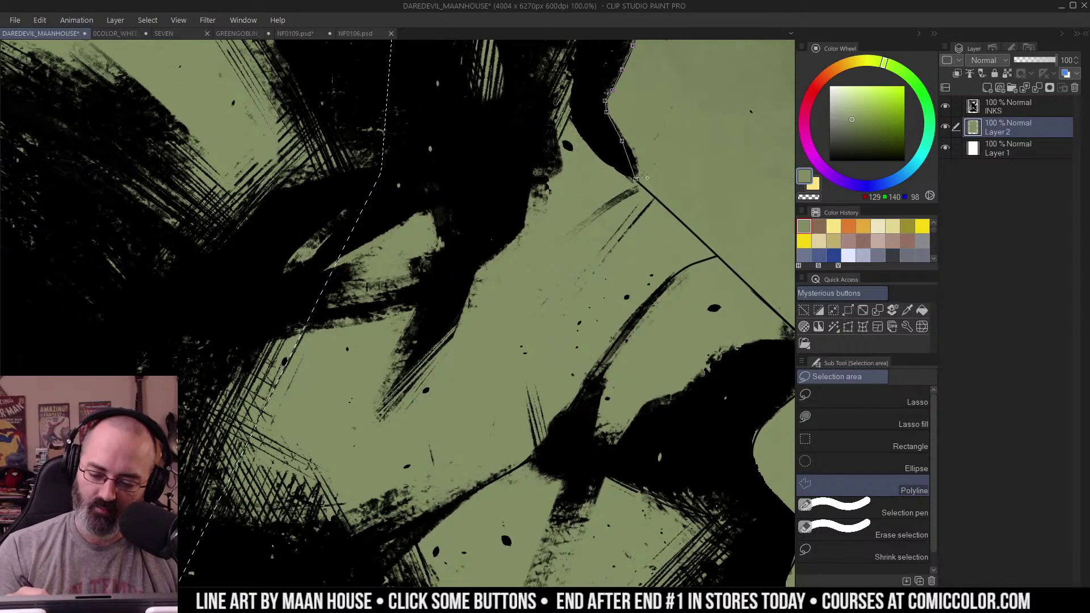
Step: Trace the polyline down the straight bridge of the nose and around its tip beyond the frame's edge
left_click_drag(681, 261, 546, 207)
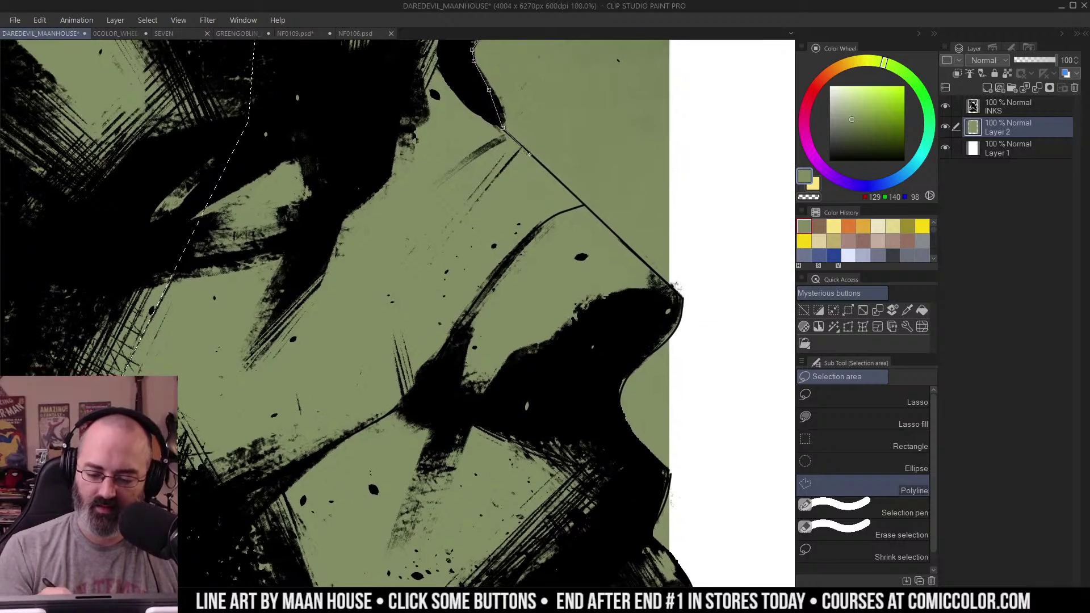
left_click(555, 179)
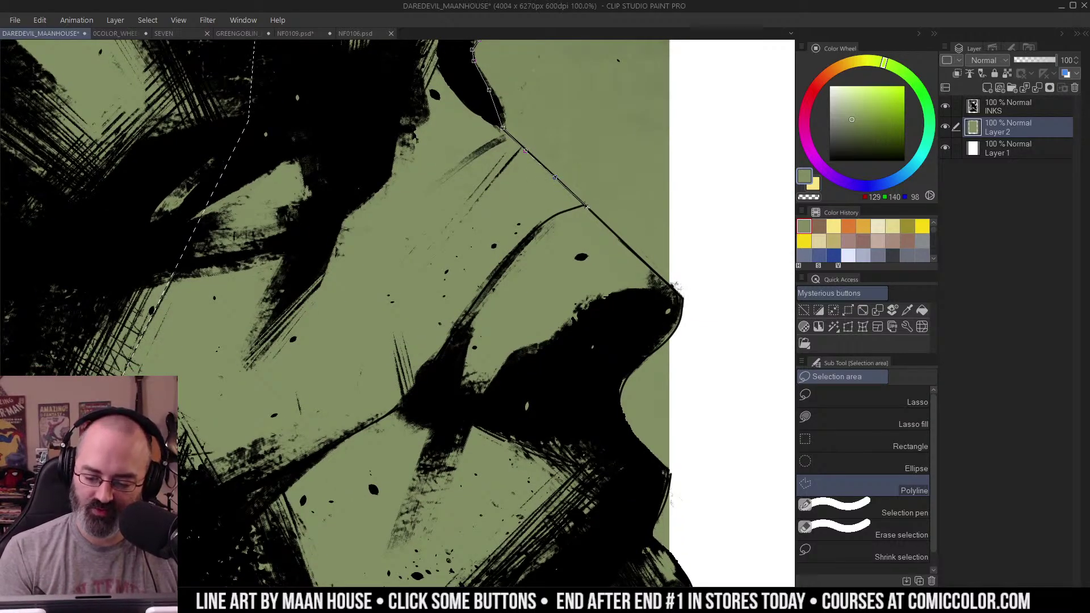
left_click(585, 206)
left_click(612, 231)
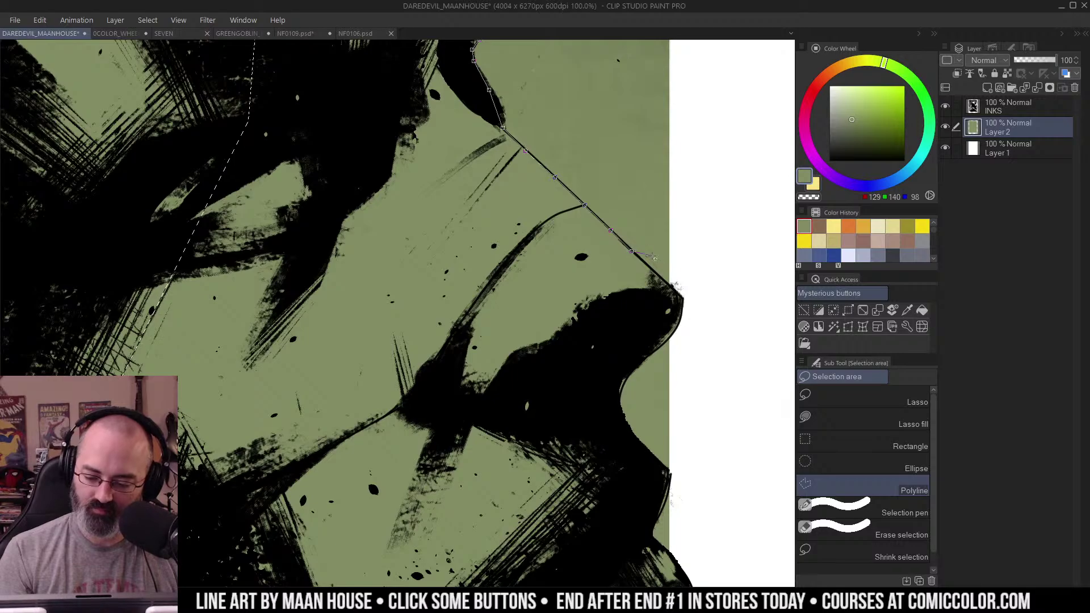
left_click_drag(693, 305, 731, 197)
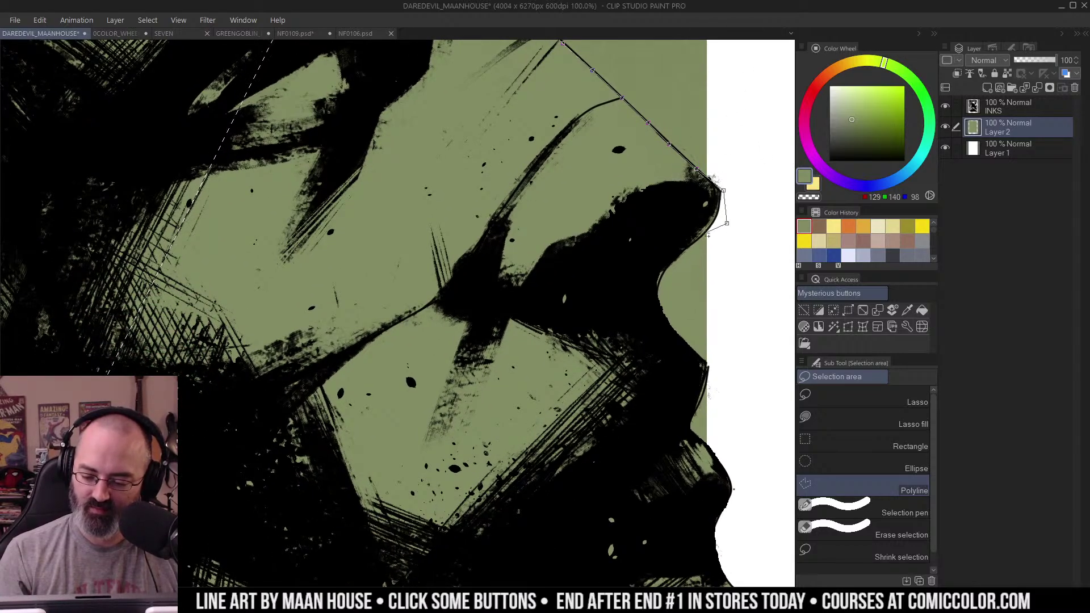
Step: Follow the underside of the nose and the contour of the lips with the polyline
left_click(706, 234)
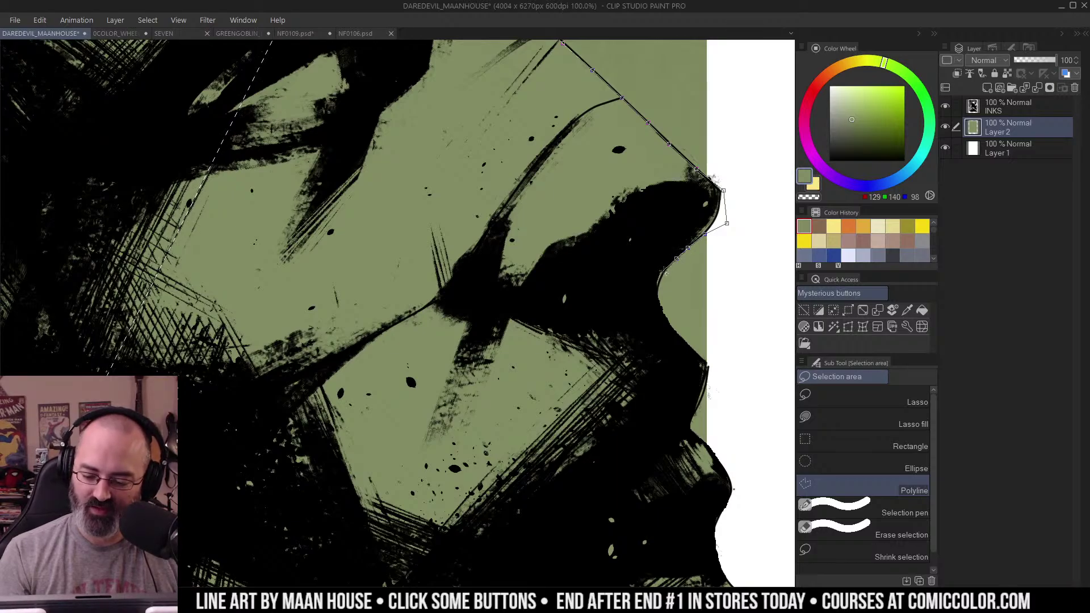
left_click_drag(656, 300, 665, 136)
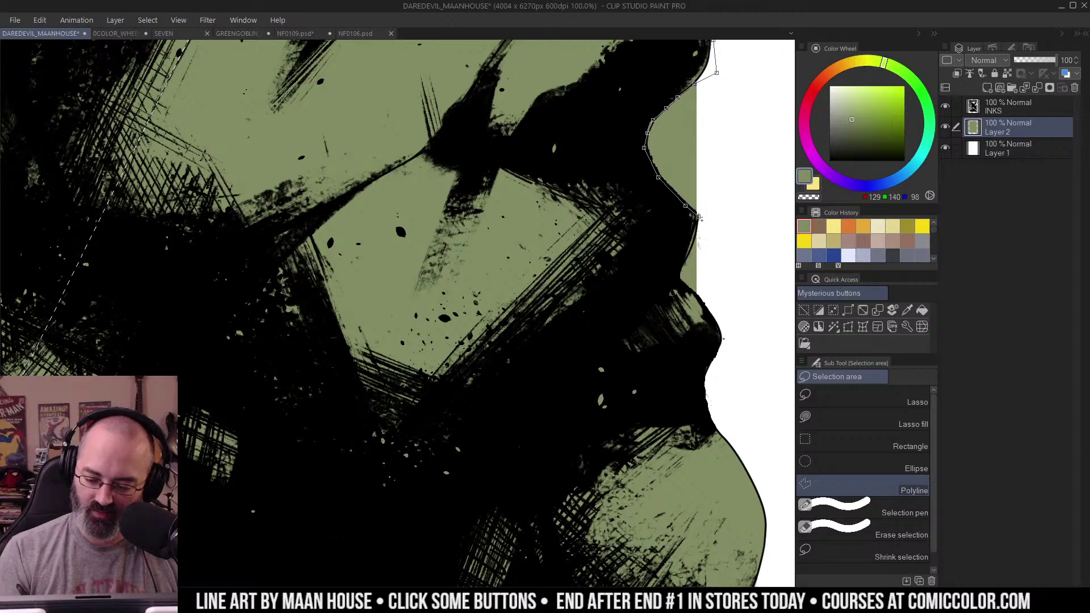
left_click(677, 279)
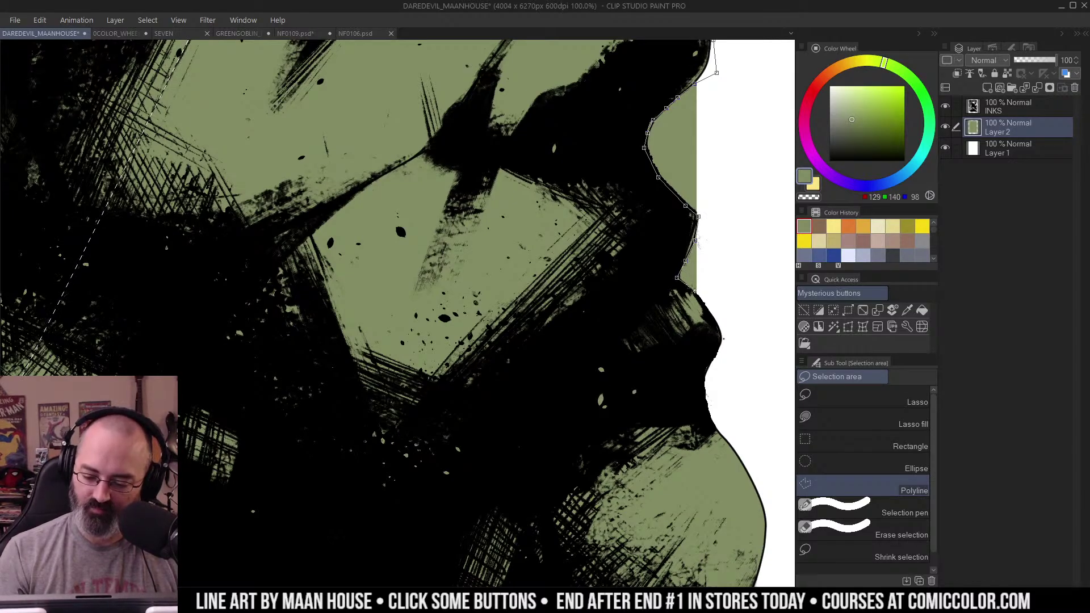
left_click(693, 293)
left_click(714, 339)
left_click_drag(714, 339, 706, 171)
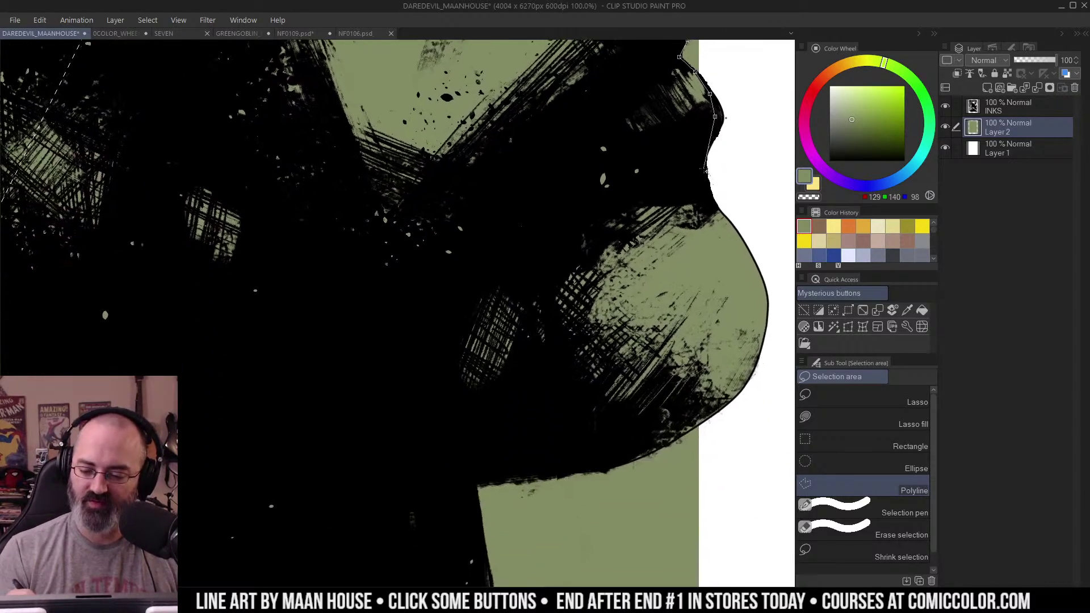
Step: Take the polyline loosely around the chin outside the frame and back along the underside of the jaw into the neck
left_click(748, 206)
left_click(783, 335)
left_click(746, 462)
left_click(700, 425)
left_click_drag(670, 451, 741, 272)
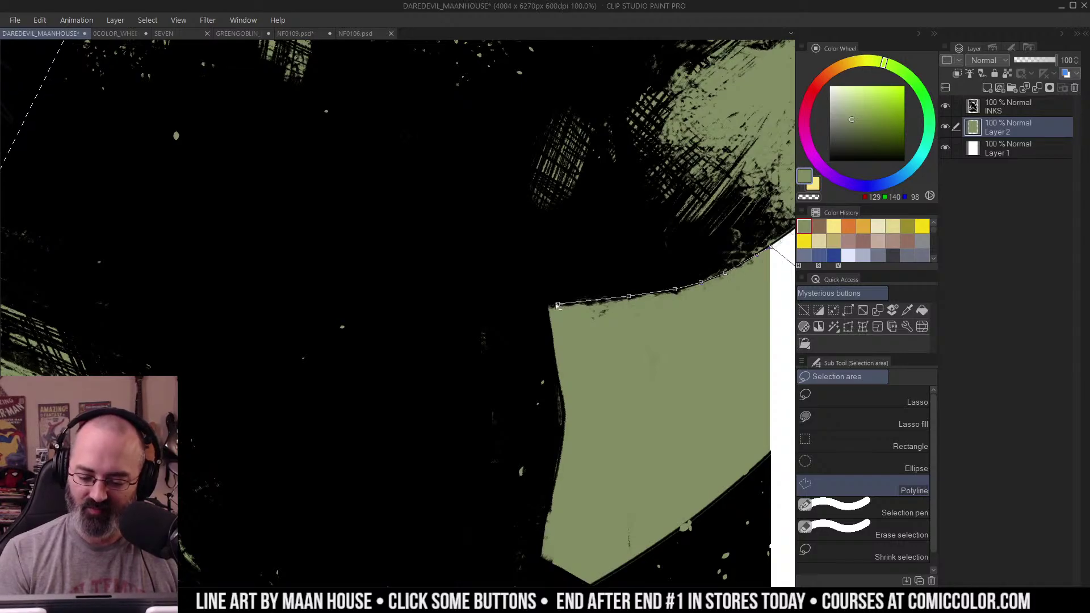
left_click(555, 308)
left_click(466, 311)
Step: Lead the polyline back through the black interior of the head, crossing into the existing selection and rising behind the eye
left_click_drag(429, 211, 727, 373)
left_click(392, 420)
left_click(274, 359)
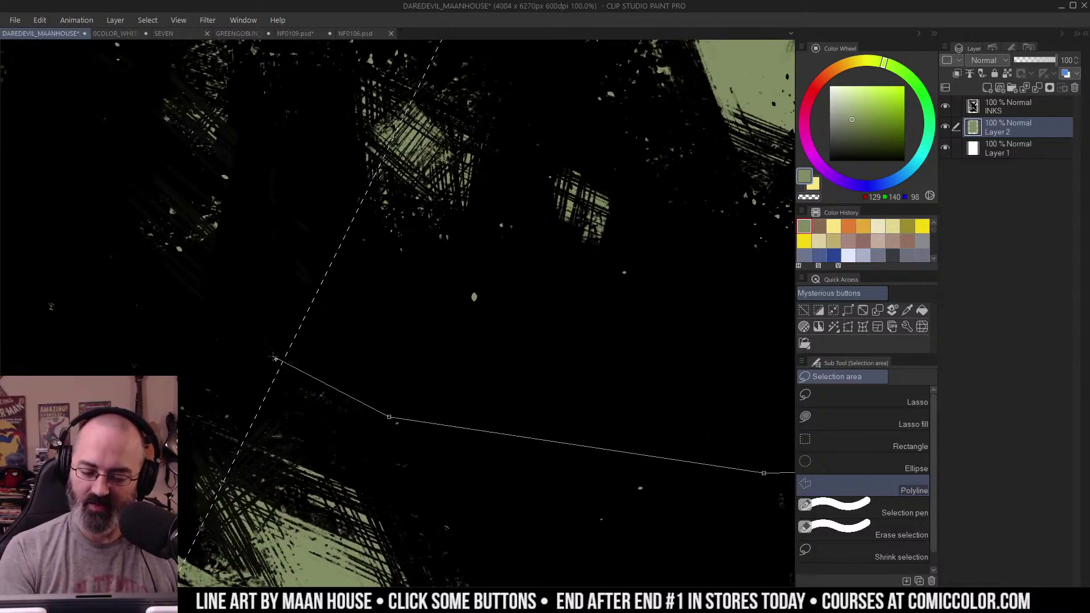
left_click_drag(331, 134, 362, 436)
left_click(382, 332)
left_click_drag(477, 126, 348, 531)
left_click(405, 398)
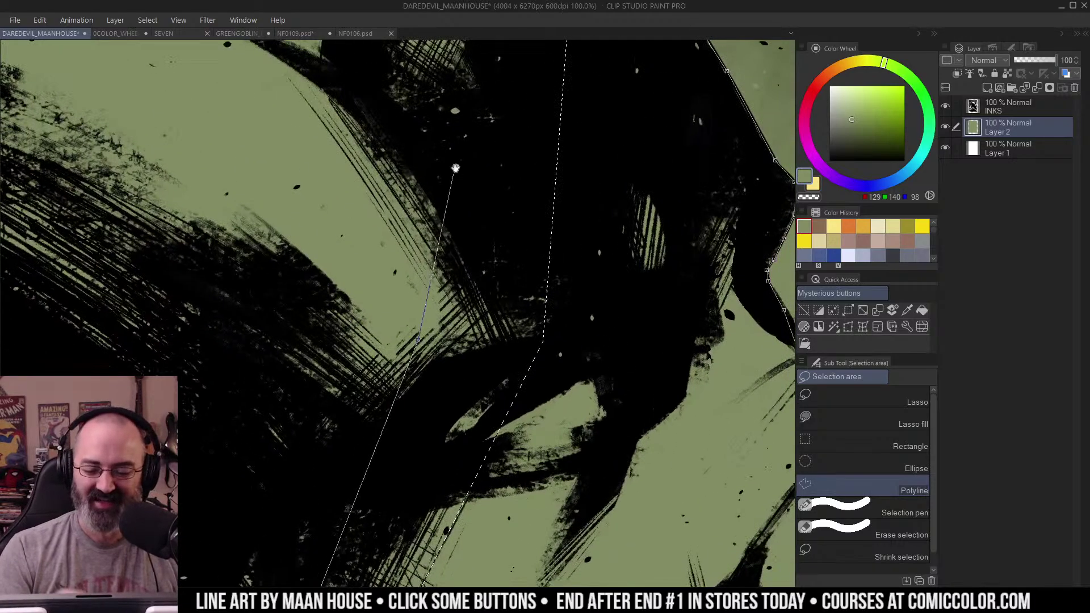
Step: Bring the polyline up through the cowl and close it at the far horn's base, adding the face to the selection
left_click_drag(458, 165, 427, 495)
left_click(466, 323)
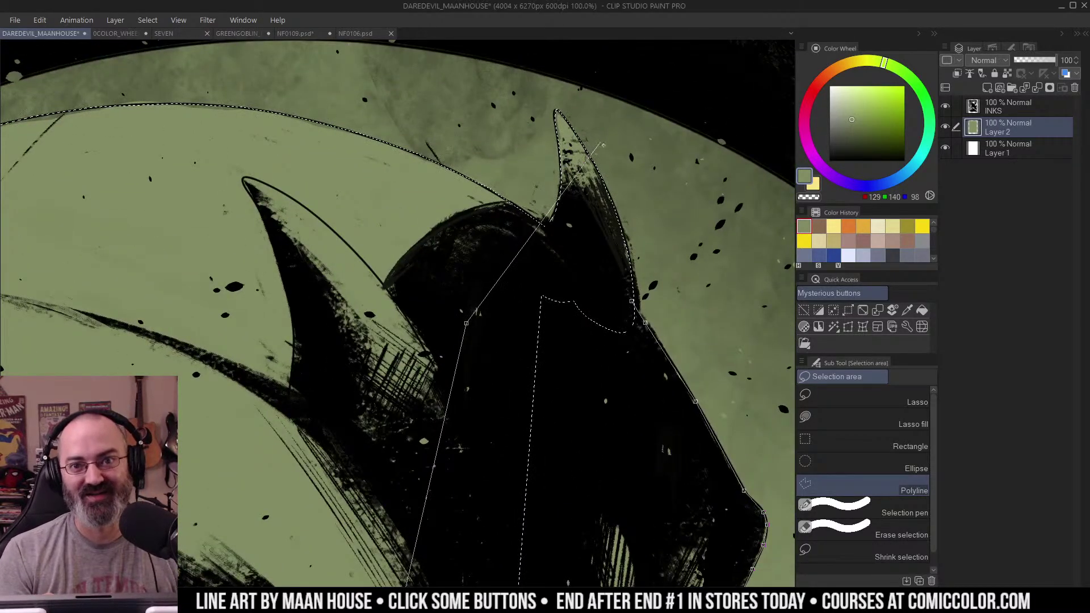
left_click(551, 250)
left_click(609, 285)
left_click(633, 302)
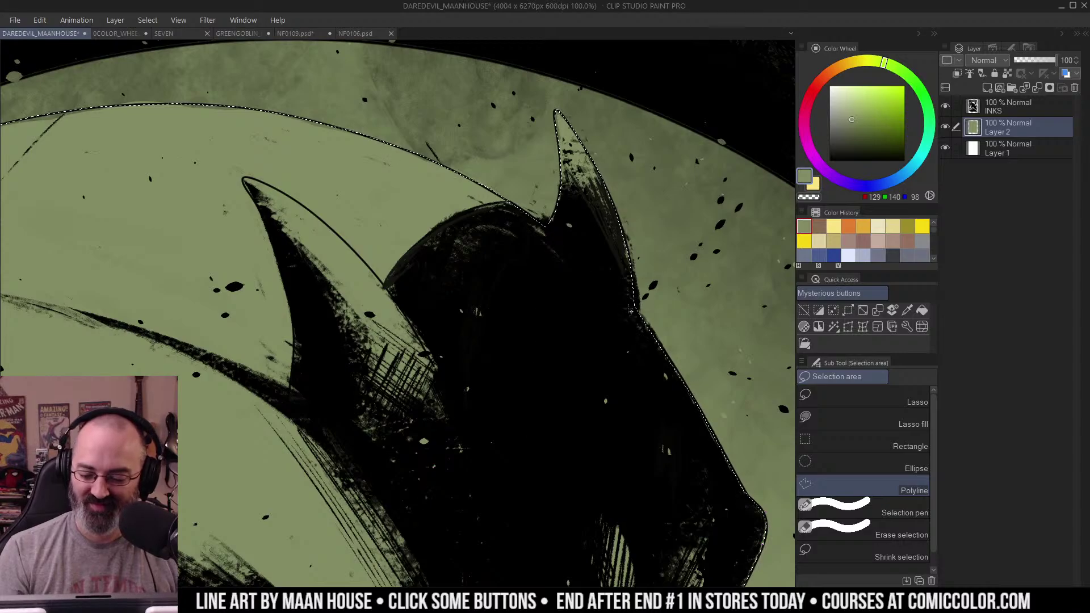
Step: Add the neck to the selection with the Lasso, following its front edge below the jaw and looping back through the batons
left_click(620, 323, "ctrl+alt")
left_click(622, 323, "ctrl+alt")
left_click(633, 316, "ctrl+alt")
left_click_drag(692, 345, 667, 195)
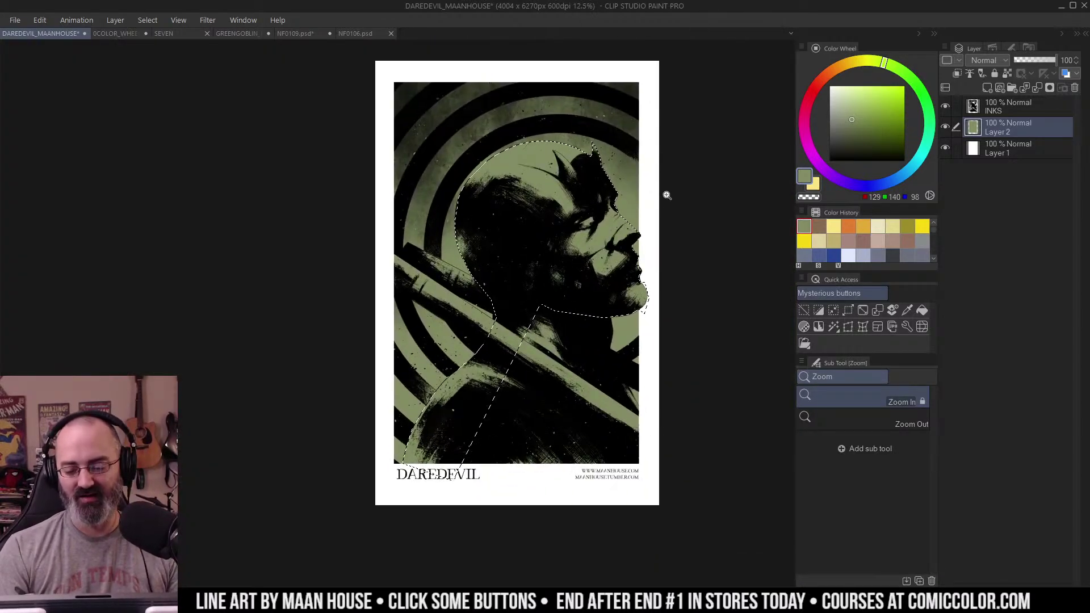
left_click(591, 358, "ctrl")
left_click(592, 358, "ctrl")
left_click(593, 358, "ctrl")
left_click_drag(664, 364, 632, 263)
left_click_drag(613, 142, 615, 161)
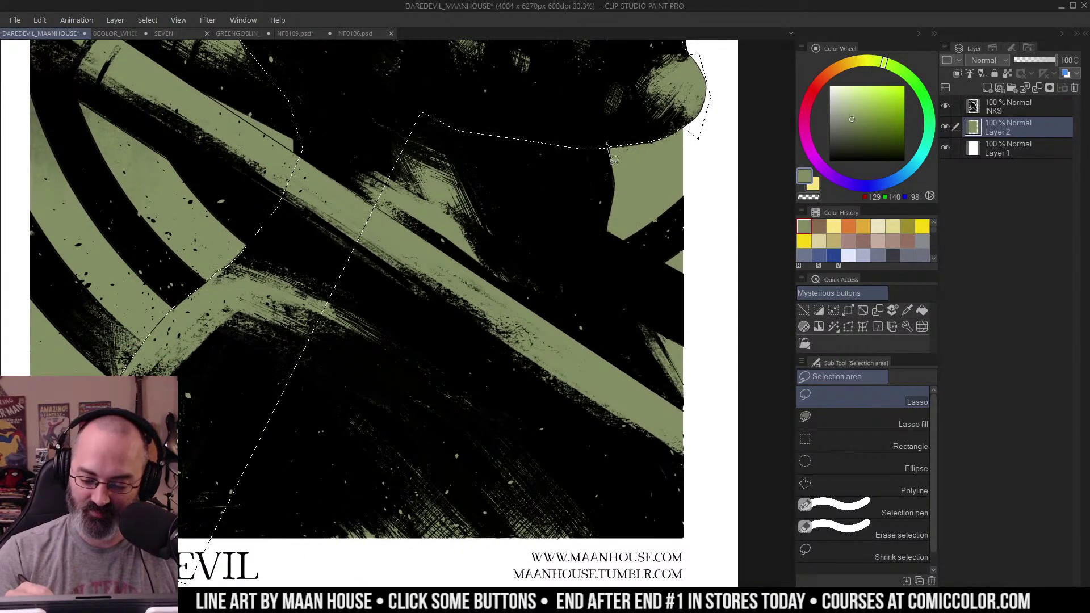
mouse_move(602, 230)
left_mouse_down()
mouse_move(457, 306)
mouse_move(432, 78)
left_mouse_up()
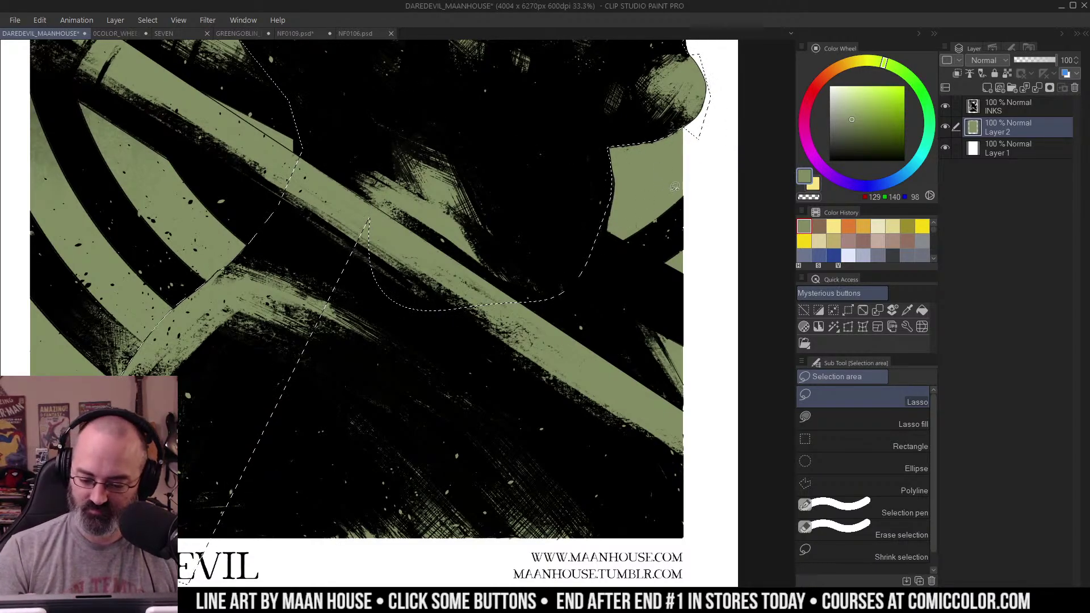
Step: Lasso the front shoulder and remaining torso into the selection, looping outside the frame and below the title
mouse_move(596, 230)
left_mouse_down()
mouse_move(673, 306)
mouse_move(641, 386)
mouse_move(363, 193)
mouse_move(378, 187)
left_mouse_up()
left_click(628, 301, "alt")
mouse_move(642, 290)
left_mouse_down()
mouse_move(674, 216)
mouse_move(713, 246)
mouse_move(327, 454)
left_mouse_up()
Step: Remove the blank margin below the frame from the selection with Auto select referring to the editing layer only, and display it as a Quick Mask
key("w")
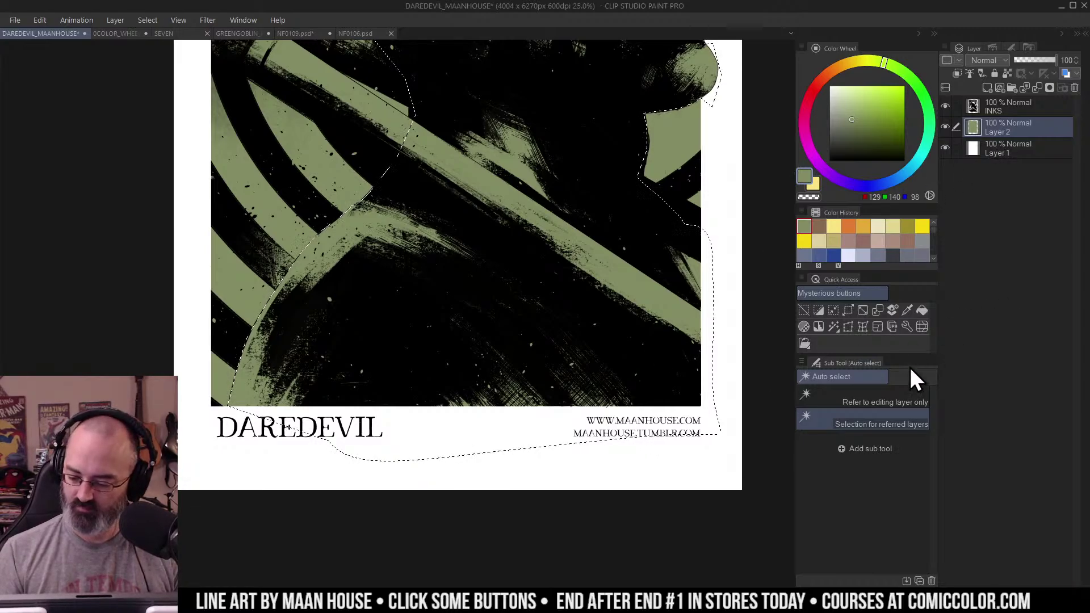
left_click(905, 403)
left_click(679, 435)
key("ctrl+m")
left_click_drag(683, 149, 722, 258)
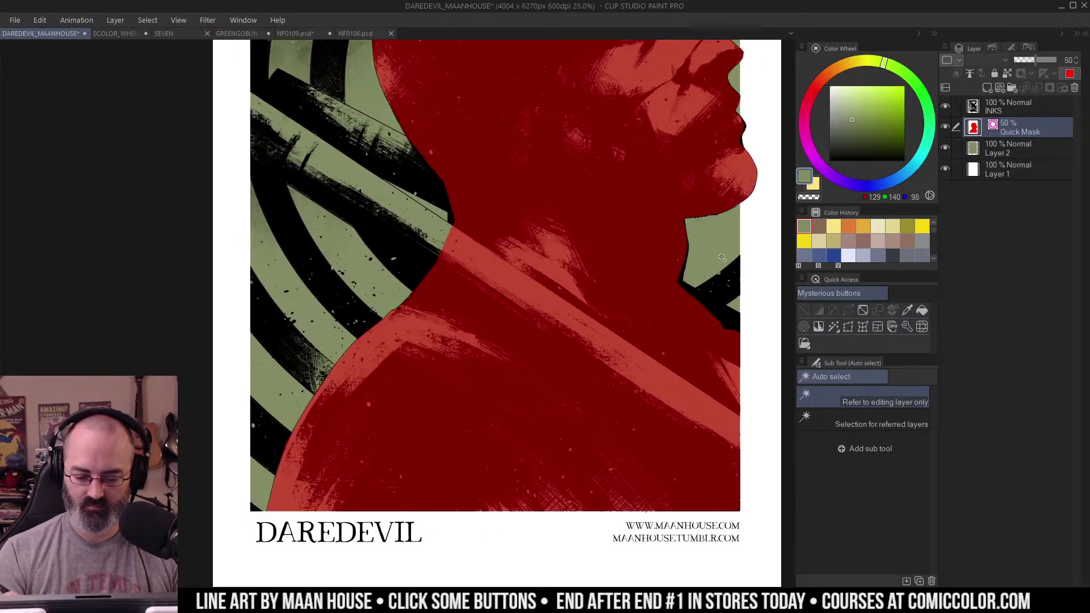
Step: Exit the Quick Mask, fill the figure selection on Layer 1 with bright yellow-green (168, 202, 74), and deselect
left_click_drag(721, 177, 699, 328)
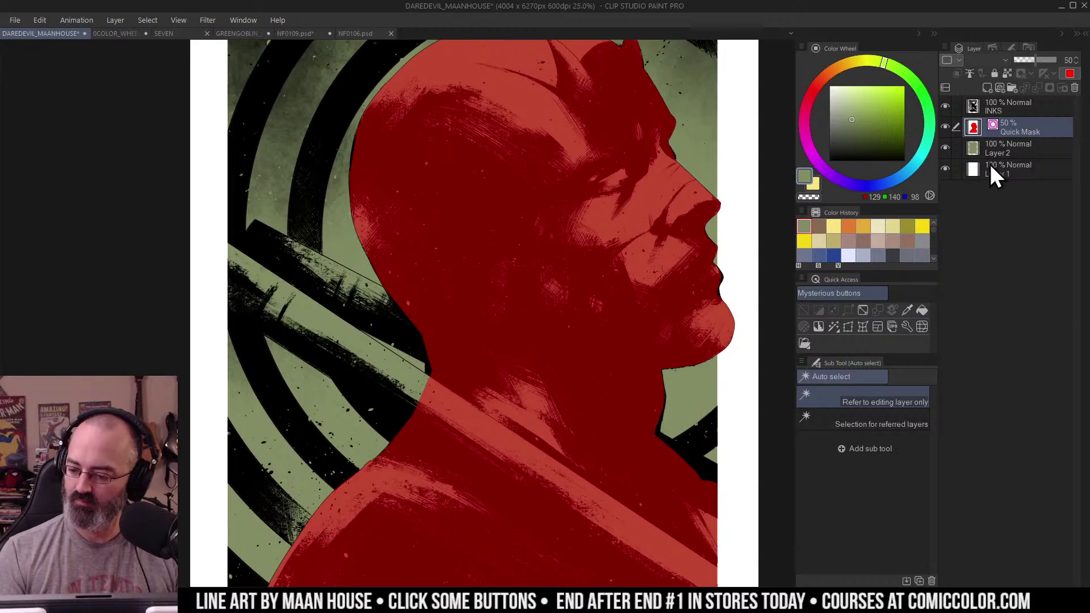
key("ctrl+m")
left_click(973, 150)
left_click(877, 101)
key("g")
left_click(612, 355)
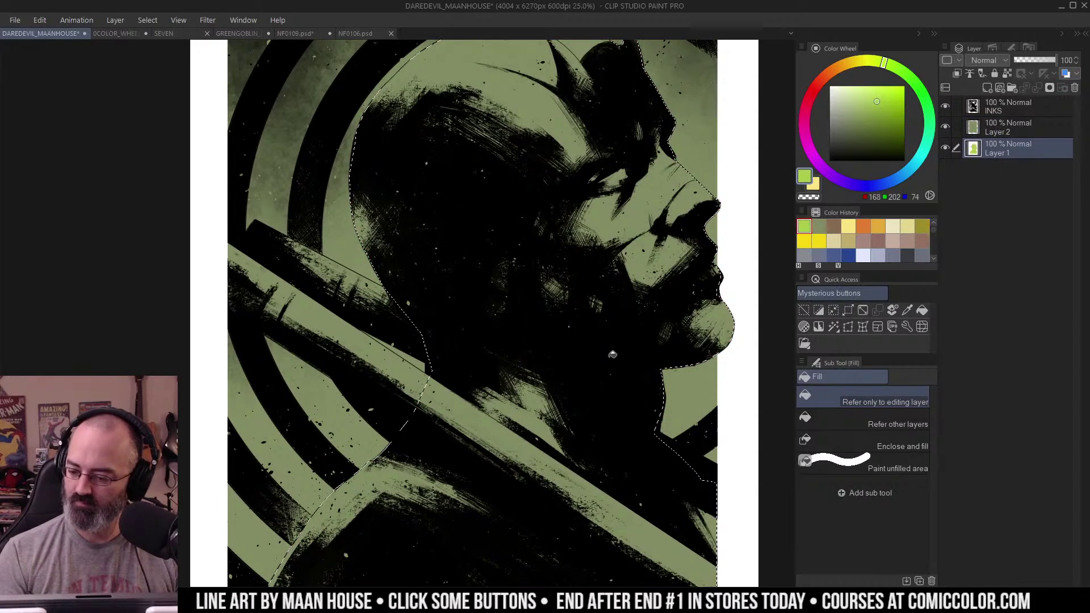
left_click_drag(521, 202, 625, 216)
key("m")
key("ctrl+d")
Step: Start a polyline selection at the far baton's end and follow its upper edge down to the back of the head
key("r")
mouse_move(553, 95)
left_mouse_down()
mouse_move(627, 124)
mouse_move(619, 100)
left_mouse_up()
key("ctrl+space")
left_click(572, 170)
left_click(518, 175)
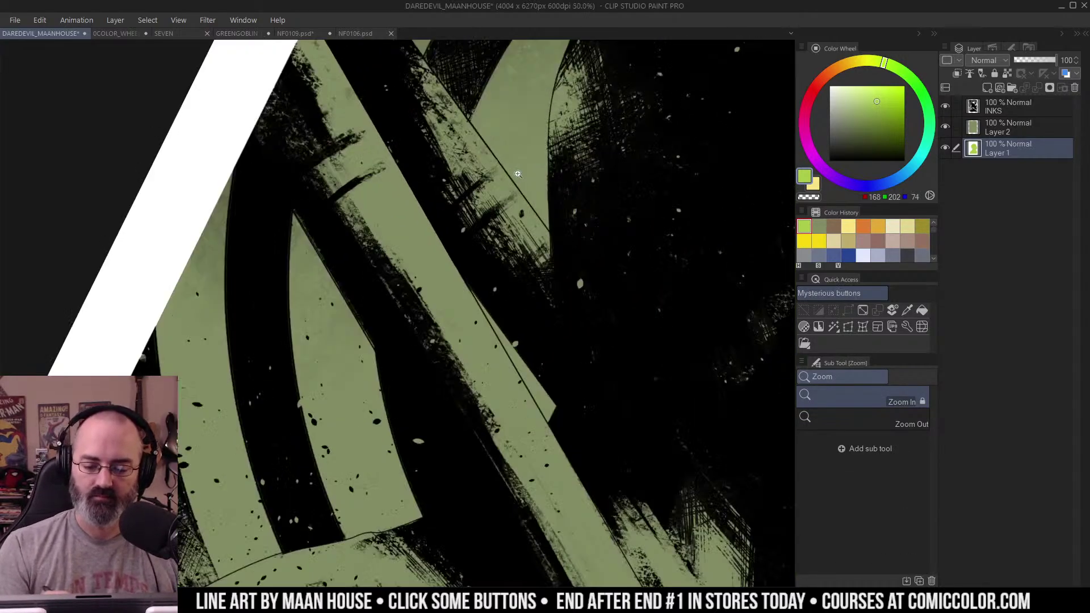
left_click_drag(517, 175, 601, 256)
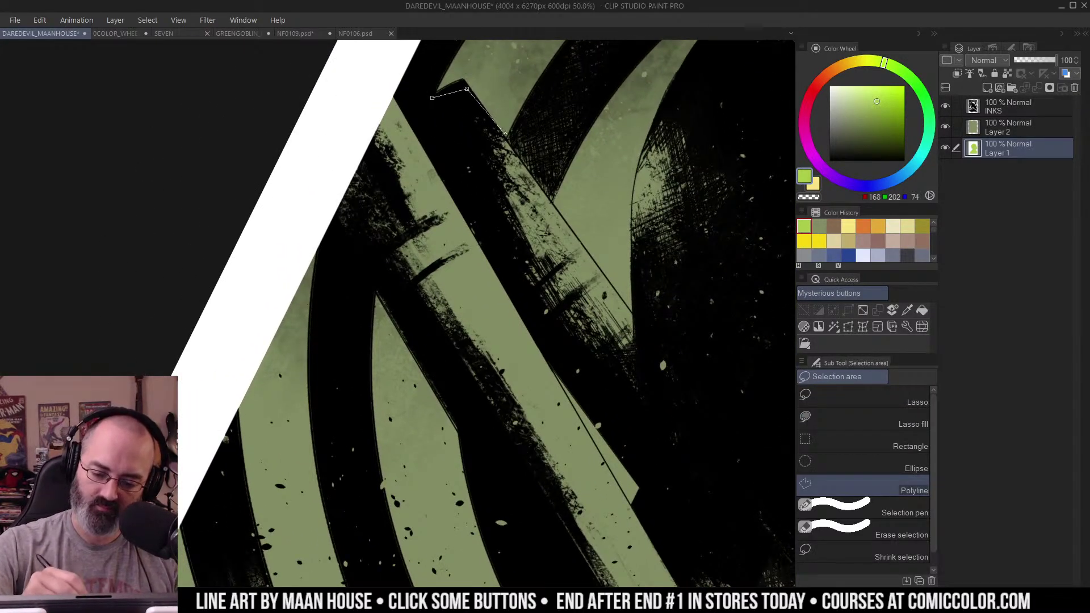
left_click(645, 328)
left_click_drag(660, 427, 640, 221)
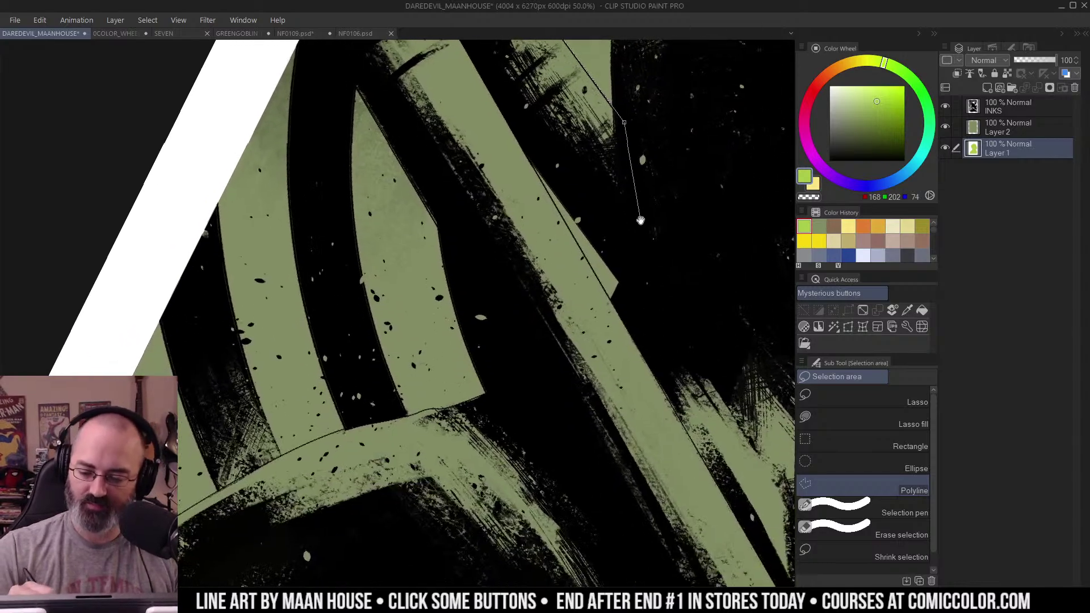
left_click_drag(637, 116, 614, 239)
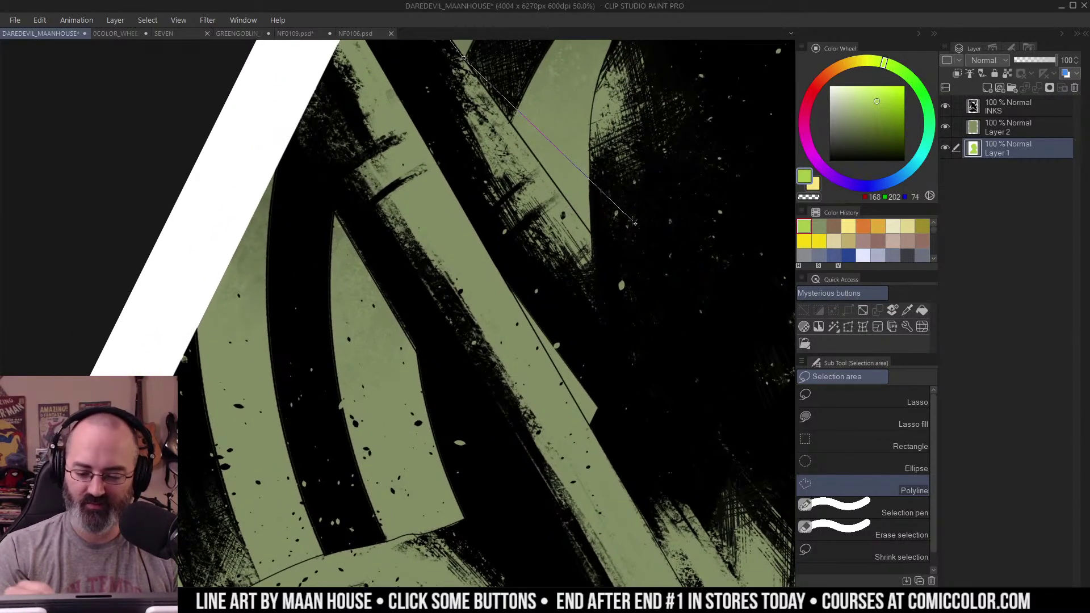
left_click(599, 248)
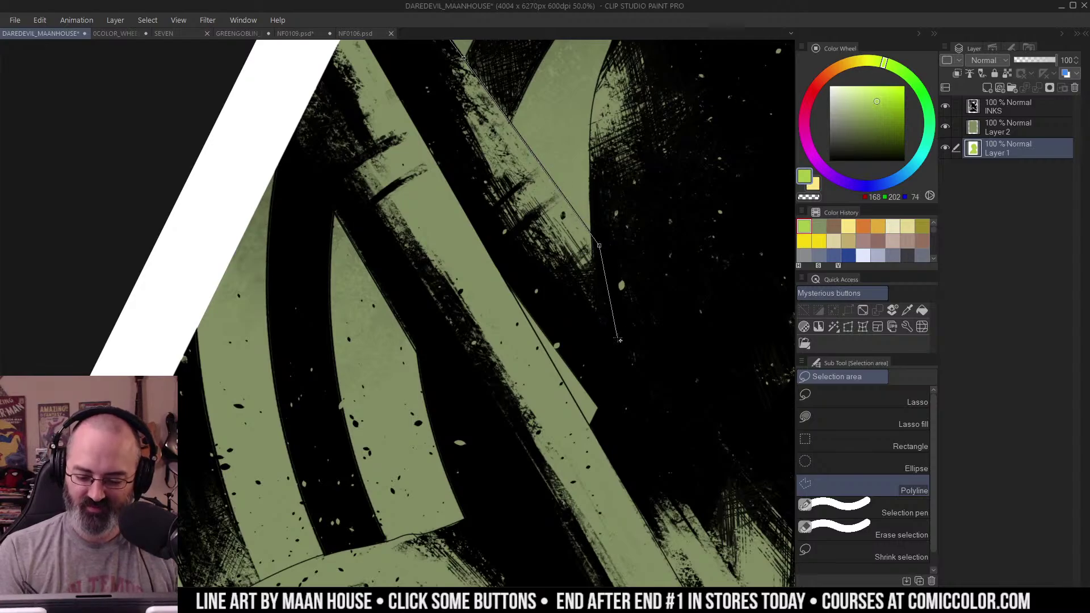
Step: Continue the polyline down behind the neck and around the narrow gap between the two batons
left_click_drag(599, 248, 613, 100)
left_click(615, 263)
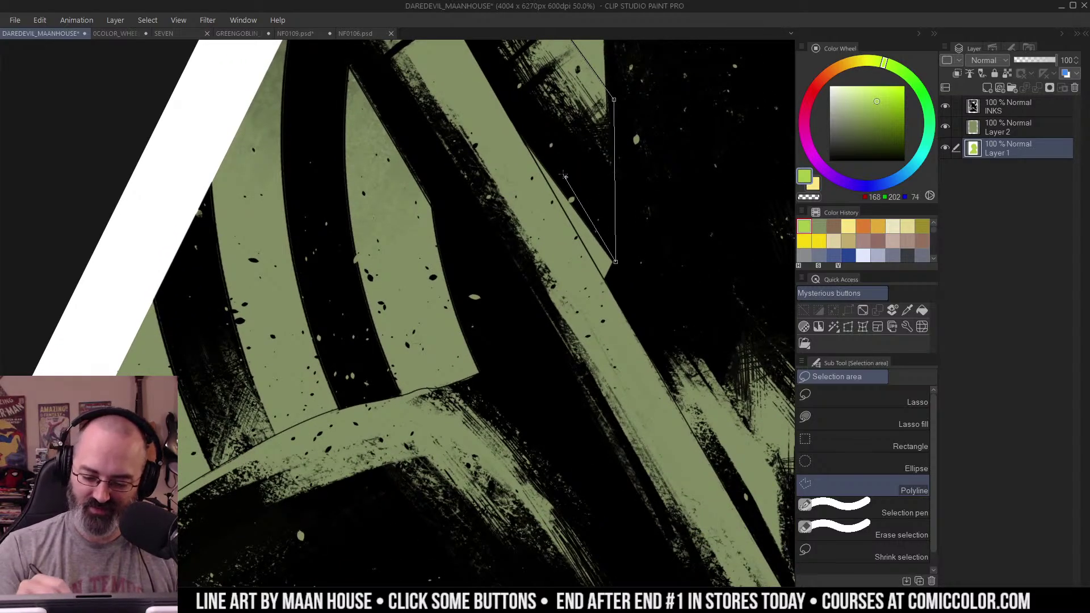
left_click(566, 196)
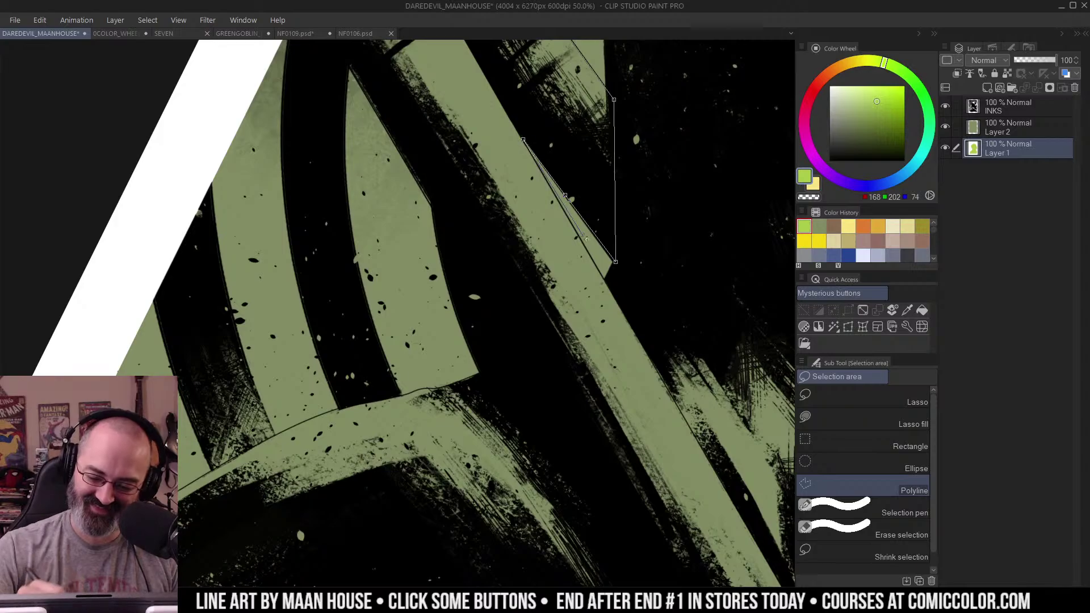
left_click(611, 289)
Step: Carry the polyline through the shoulder's black area and up along the near baton's lower edge
left_click_drag(663, 342, 647, 213)
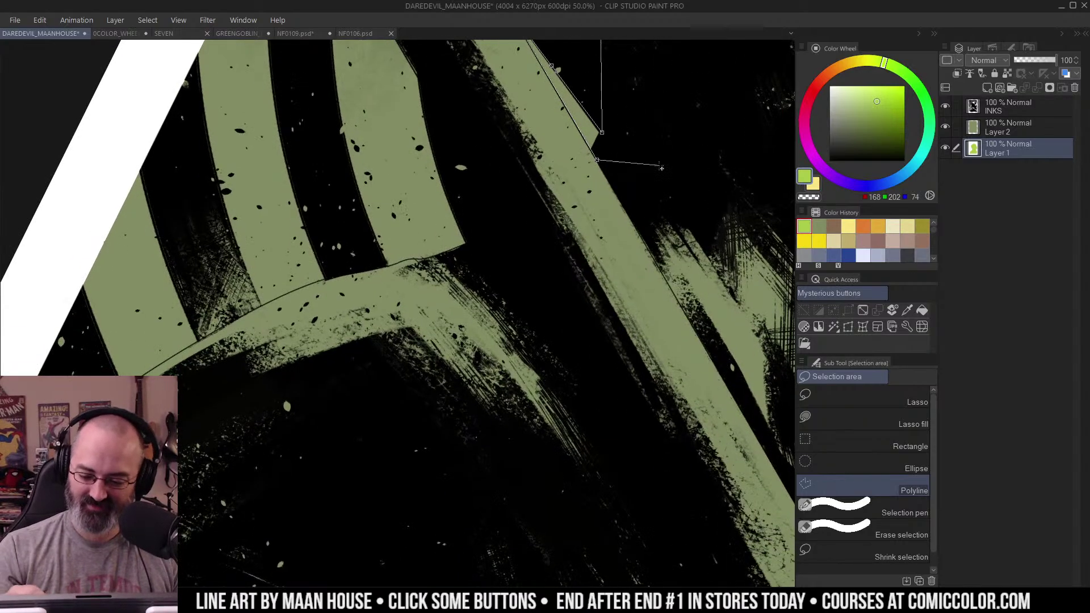
left_click(549, 397)
left_click(454, 146)
left_click_drag(448, 95, 526, 354)
left_click(454, 234)
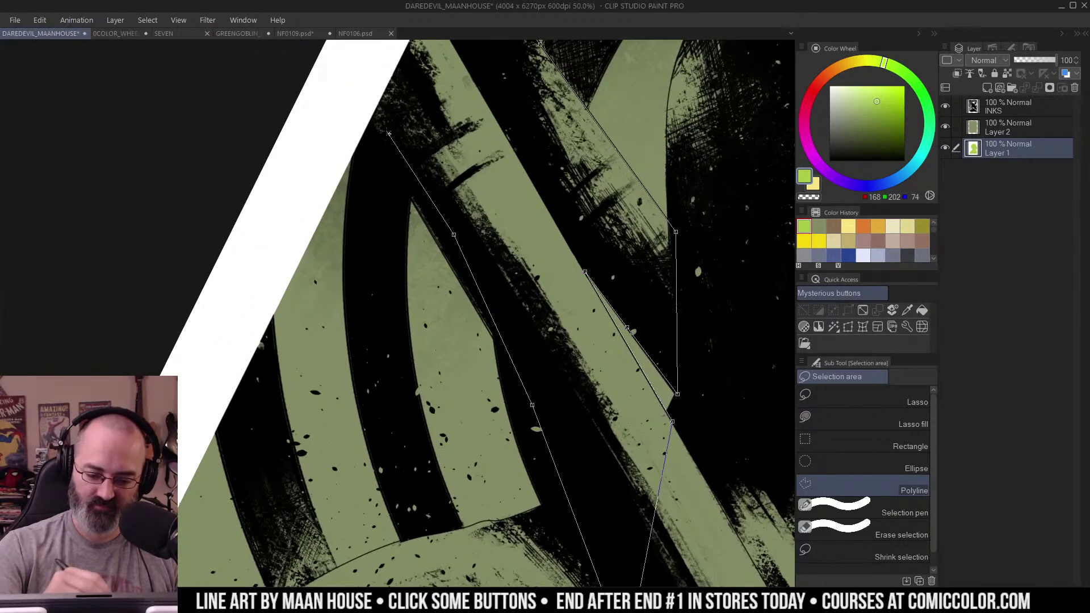
left_click_drag(381, 128, 424, 219)
Step: Take the polyline around the near baton's end outside the frame, down between the batons, and close it at the far baton
left_click(394, 177)
left_click(435, 89)
left_click(461, 67)
left_click(490, 114)
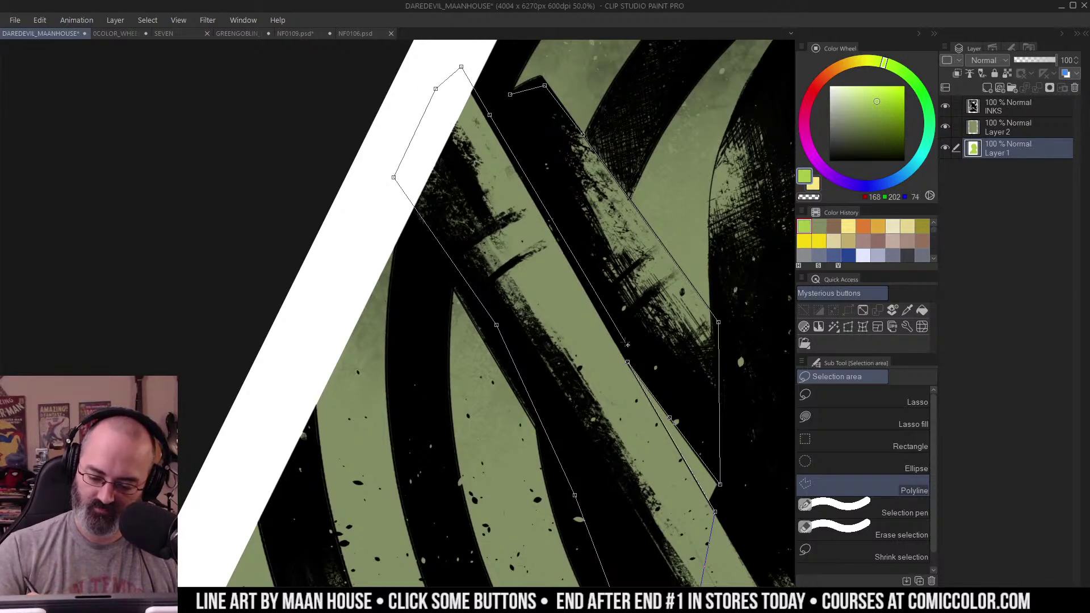
left_click(642, 366)
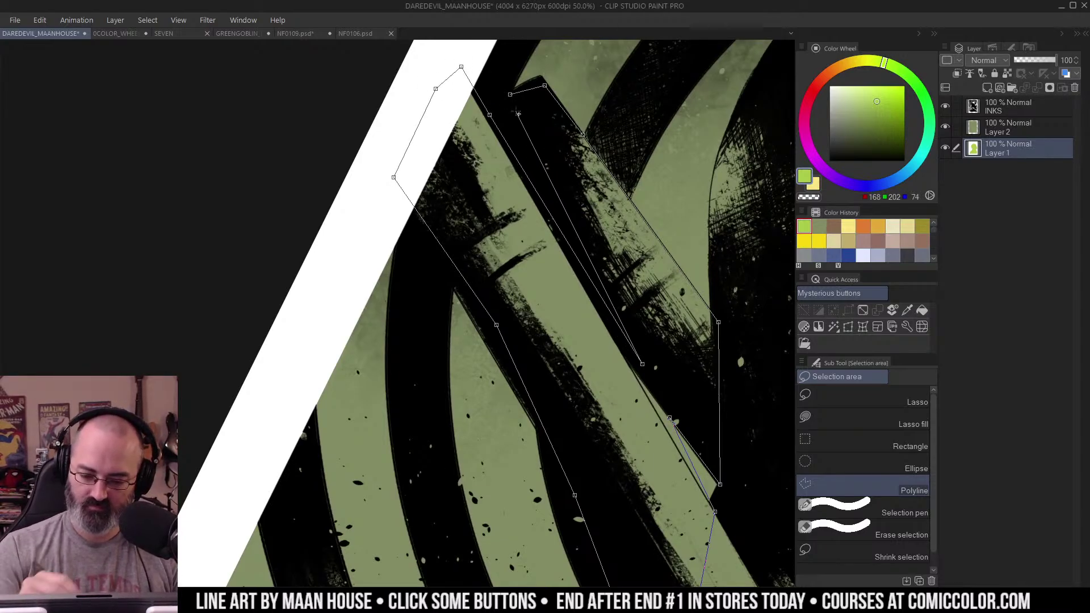
left_click(510, 94)
Step: Fill the baton selection on Layer 1 with the same yellow-green, viewing that layer alone, and deselect
left_click(633, 176, "alt")
left_click_drag(642, 173, 472, 150)
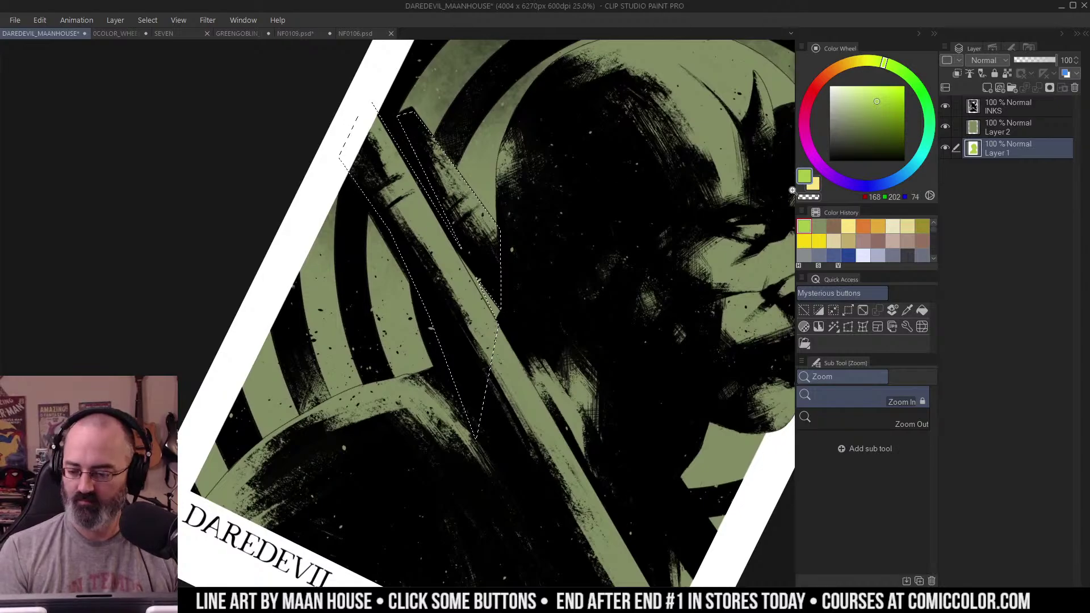
left_click(945, 148, "alt")
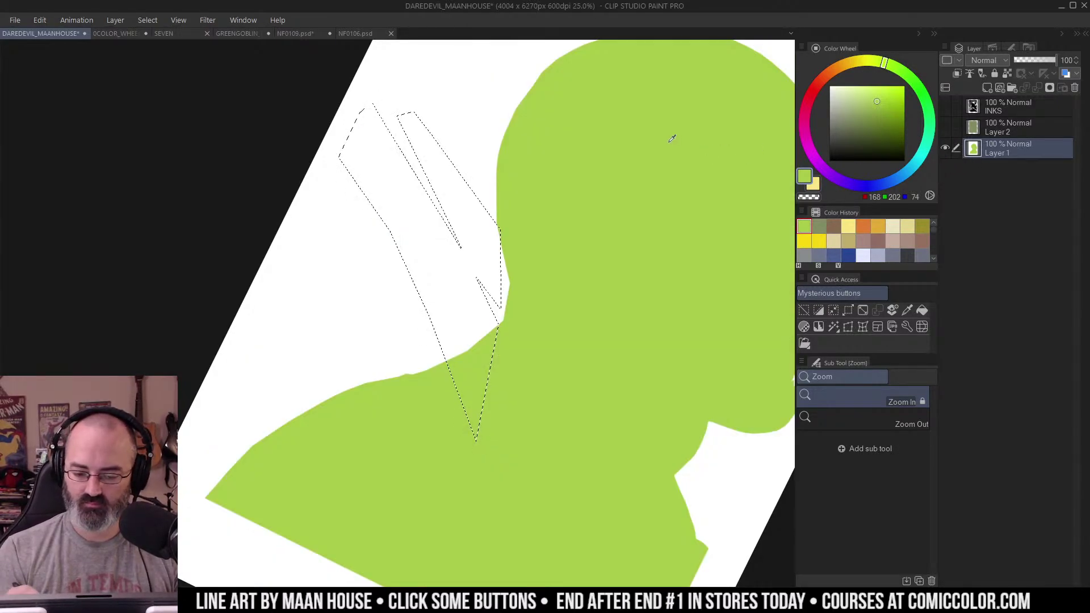
key("m")
key("alt+Delete")
left_click(945, 148, "alt")
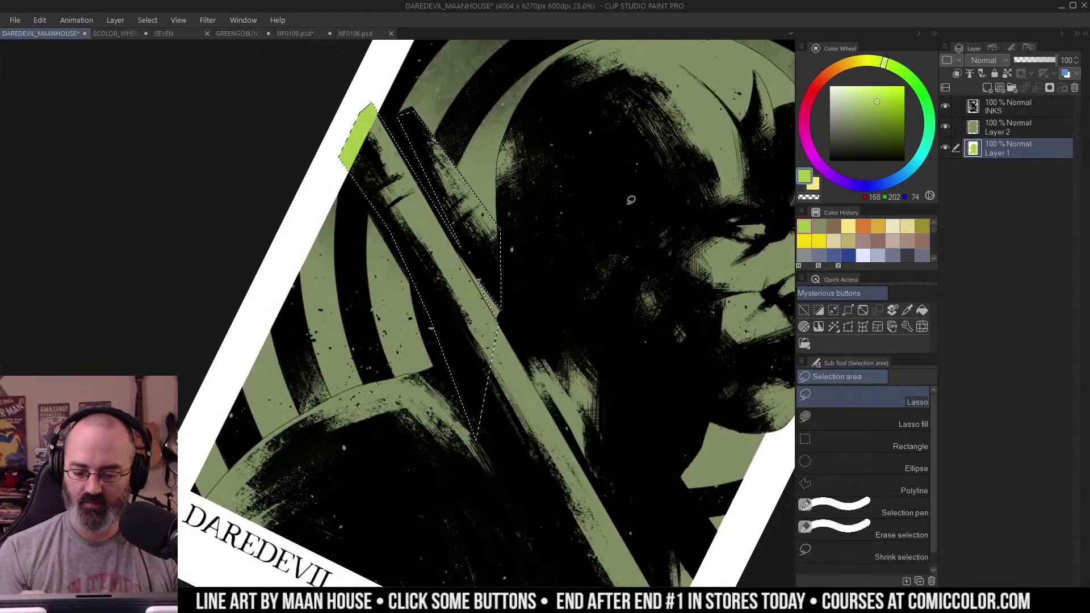
key("ctrl+d")
Step: Hide Layer 2 so the Layer 1 flats show directly beneath the inks around the batons
key("z")
left_click(500, 272)
key("q")
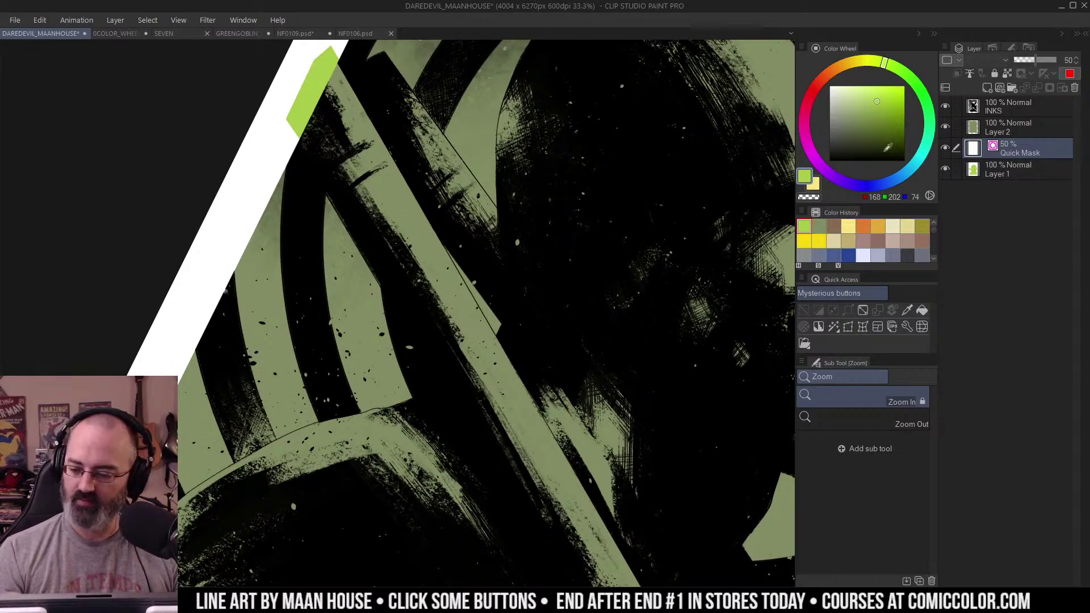
key("q")
left_click(946, 147, "alt")
left_click(947, 147, "alt")
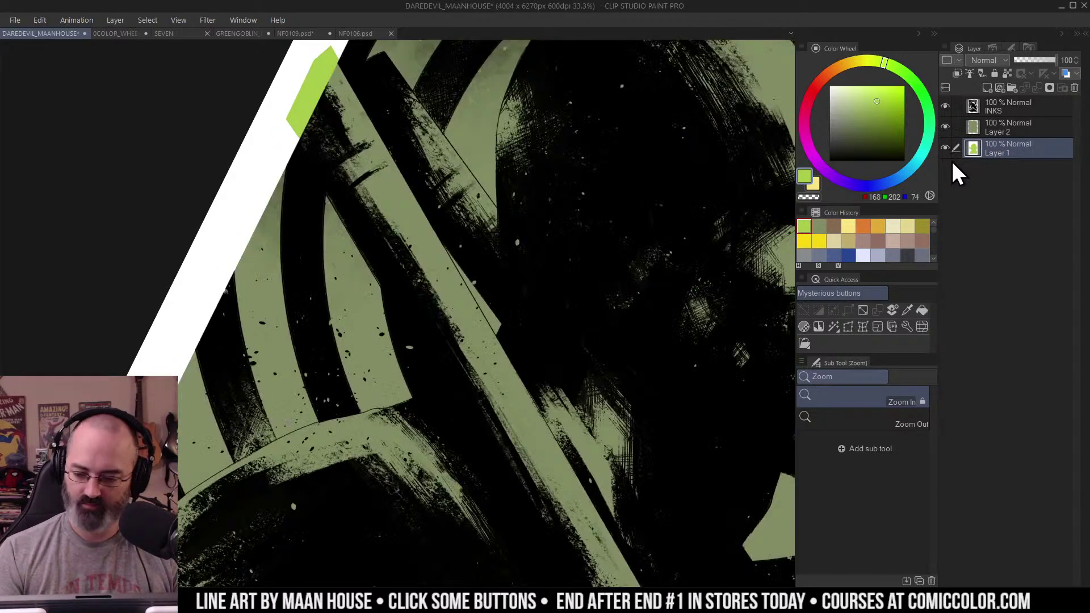
left_click(948, 128)
Step: Outline the thin sliver between the near baton and the back of the neck with a closed polyline selection
double_click(486, 278)
left_click_drag(486, 279, 607, 190)
key("m")
left_click(517, 117)
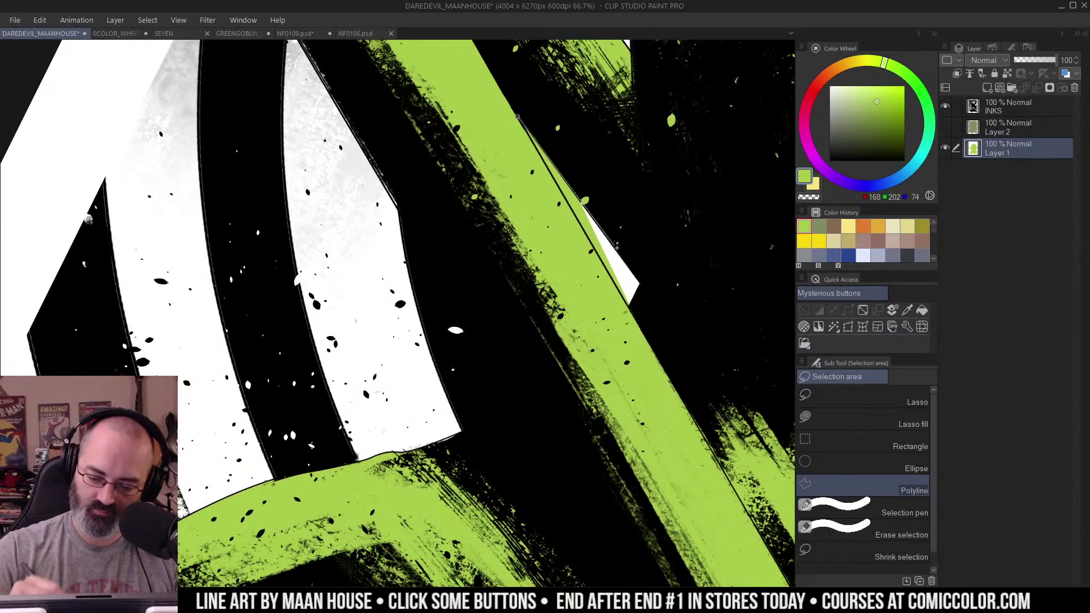
left_click(631, 309)
left_click(640, 281)
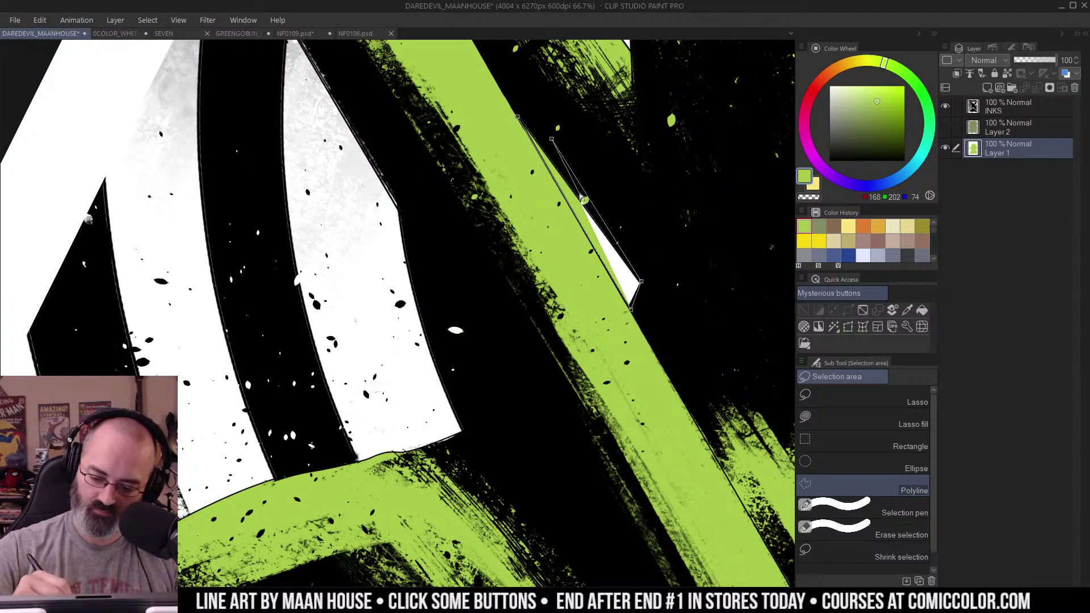
left_click(597, 217)
left_click(517, 117)
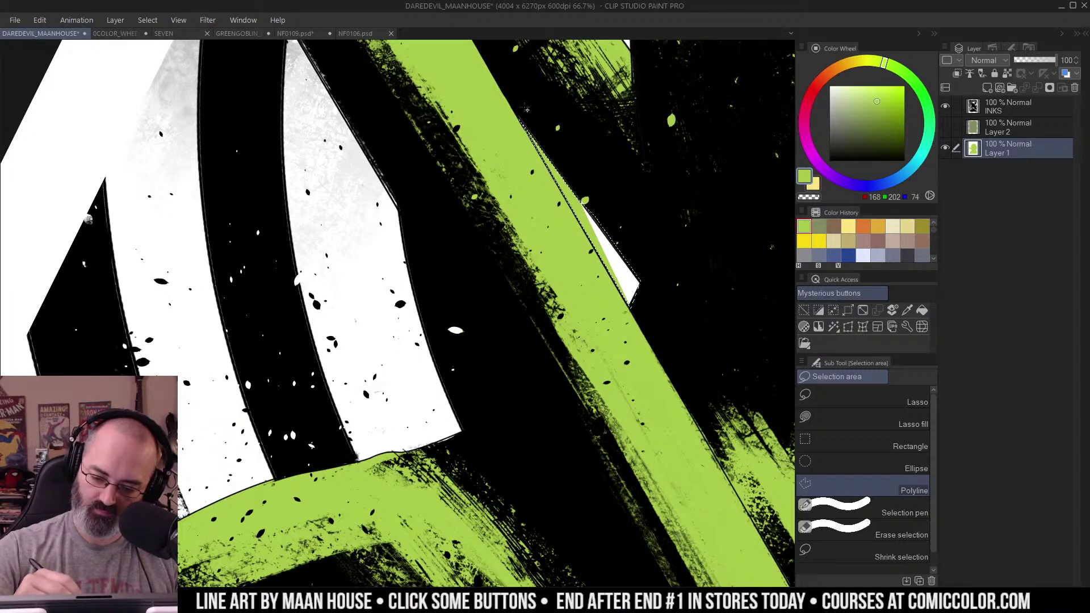
Step: Sample the background white, fill the selected sliver between the batons with it, and deselect
key("b")
left_click(619, 262, "alt")
key("p")
mouse_move(600, 186)
left_mouse_down()
mouse_move(541, 140)
mouse_move(661, 342)
left_mouse_up()
key("ctrl+space")
mouse_move(653, 217)
left_mouse_down()
mouse_move(688, 194)
mouse_move(676, 97)
mouse_move(493, 301)
left_mouse_up()
key("ctrl+d")
key("m")
key("ctrl+space")
key("shift+space")
key("space")
left_click_drag(653, 191, 687, 234)
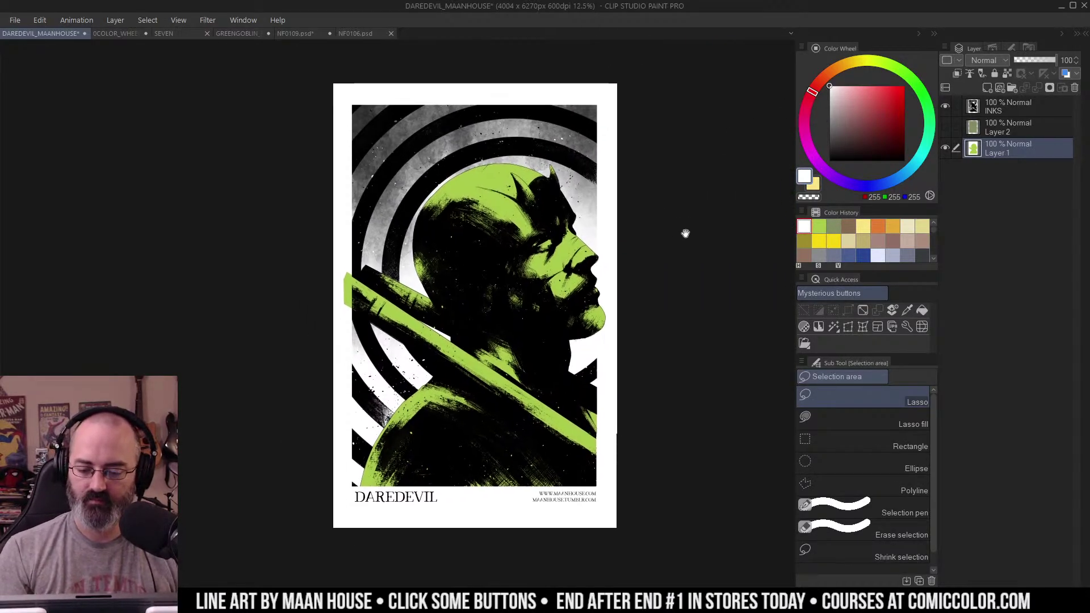
key("w")
left_click(616, 170)
key("ctrl+d")
key("m")
key("space")
left_click_drag(622, 264, 723, 202)
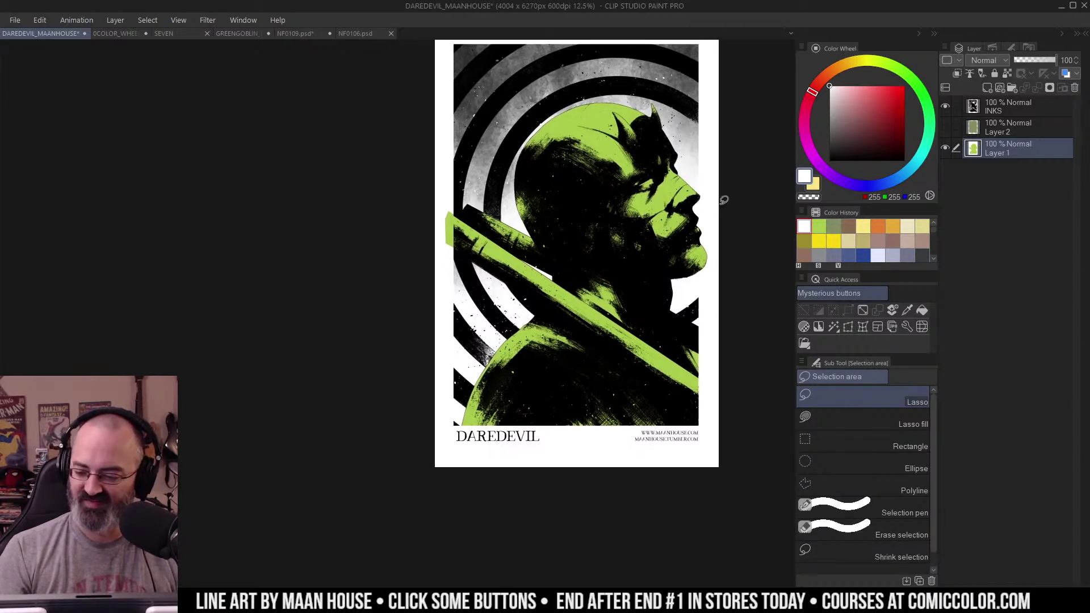
Step: Enclose the green overshoot of the near baton outside the frame with a polyline selection along the frame edge
key("ctrl+space")
left_click(541, 198)
left_click(541, 199)
left_click(541, 199)
key("space")
left_click_drag(488, 252, 651, 177)
key("m")
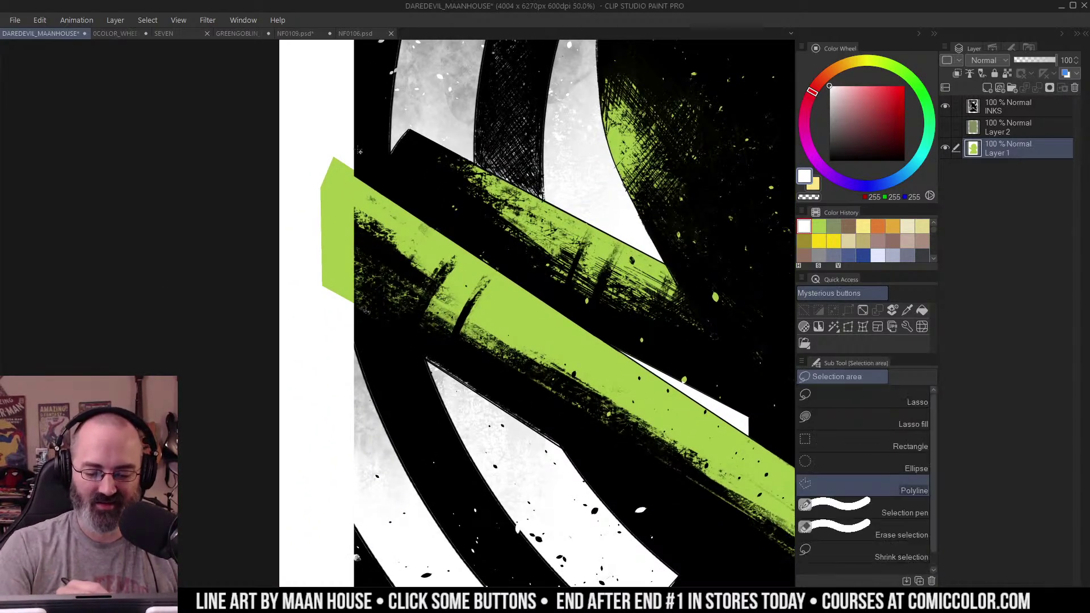
left_click(353, 155)
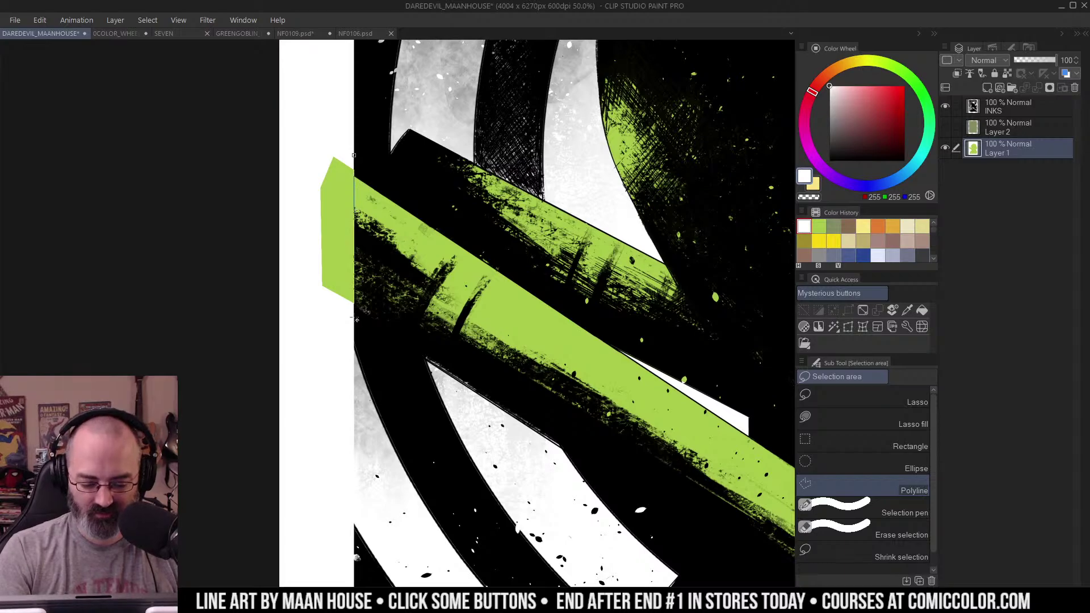
left_click(354, 318)
left_click(319, 326)
left_click(295, 216)
double_click(338, 117)
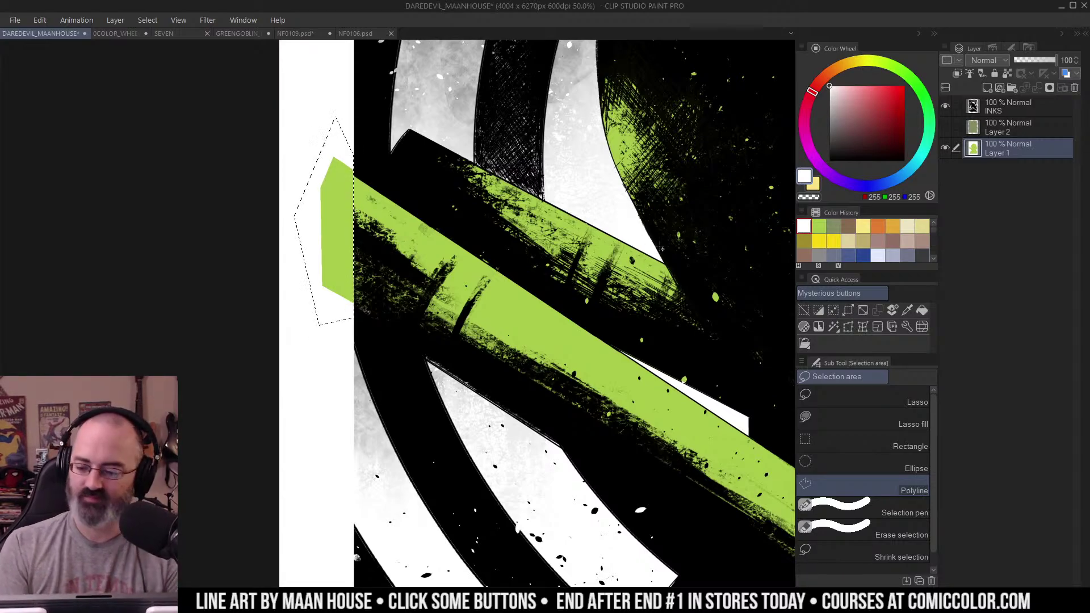
Step: Clear the green overshoot from Layer 1, fill the selected margin area with white, and deselect
key("Delete")
left_click(632, 211)
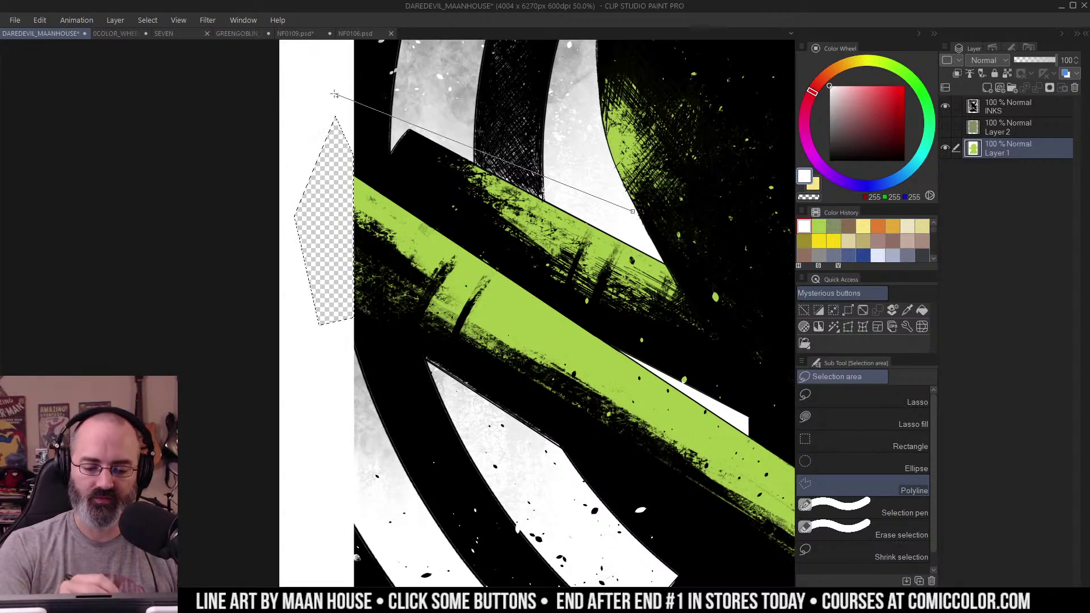
key("b")
key("g")
left_click(342, 162)
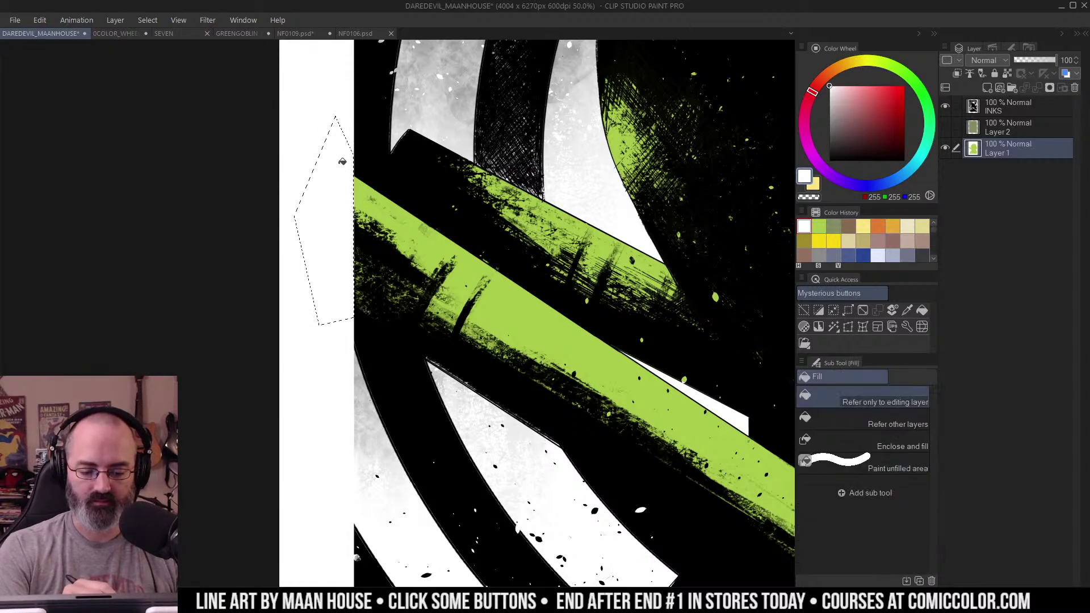
key("m")
key("ctrl+d")
Step: Turn Layer 2 back on over the flats and view the whole page
left_click(582, 191, "alt")
left_click(595, 184, "alt")
left_click_drag(650, 152, 708, 182)
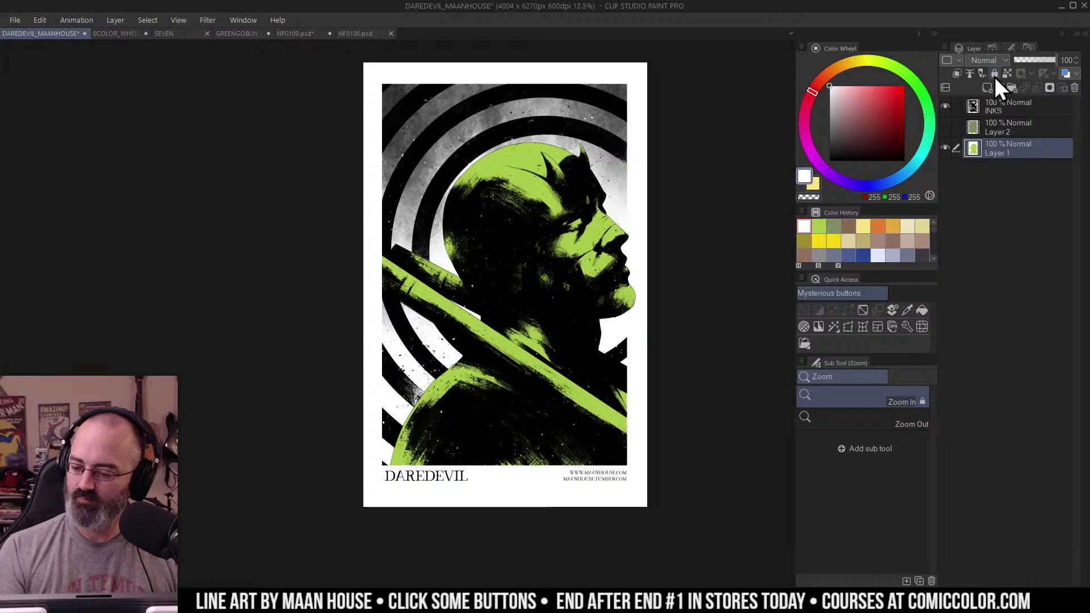
left_click(945, 126)
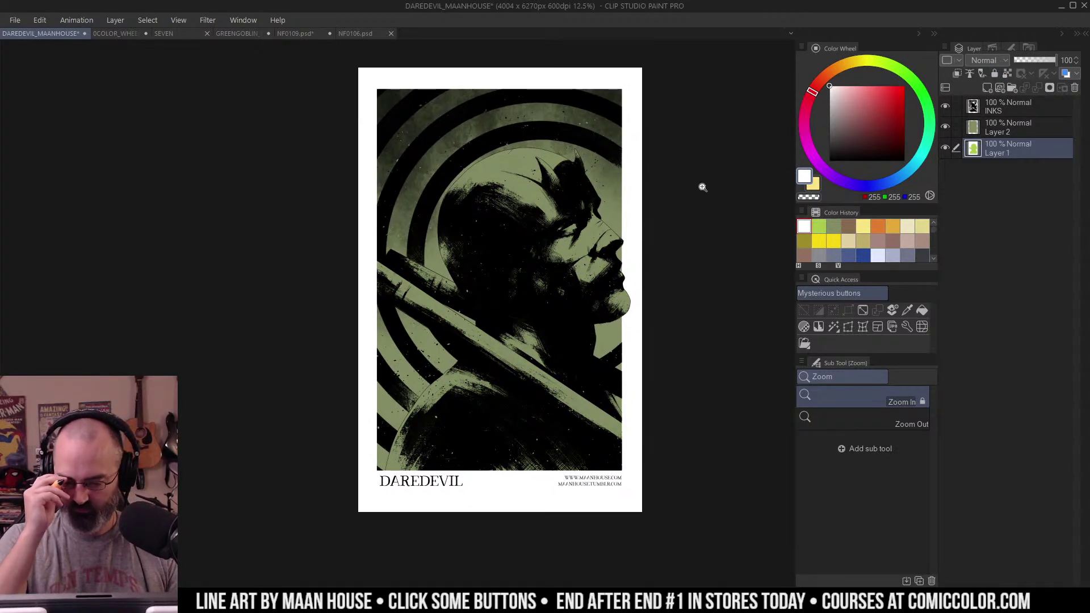
key("m")
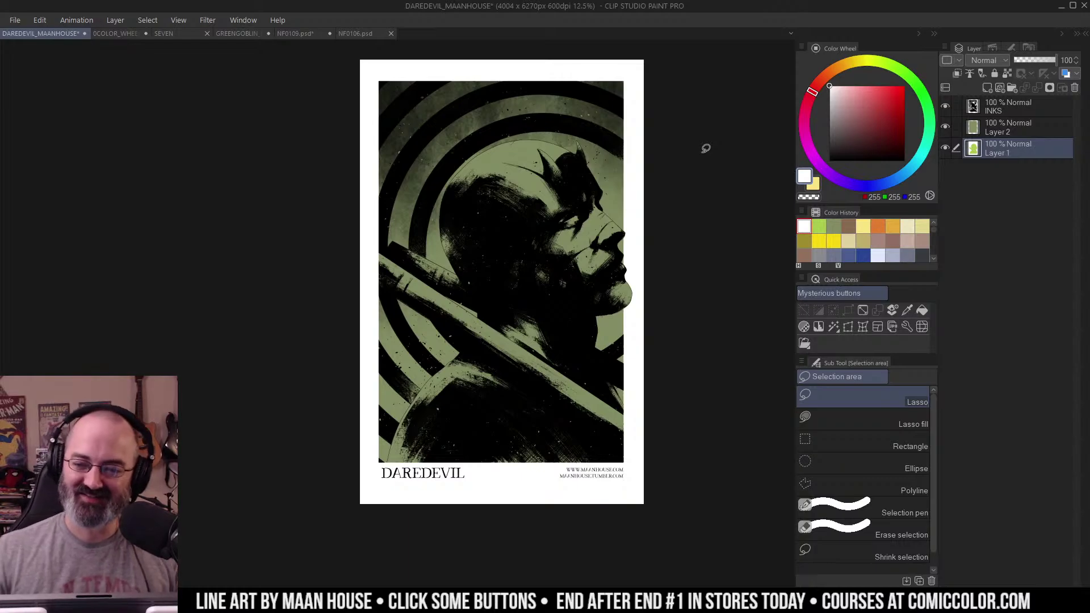
left_click_drag(586, 200, 596, 207)
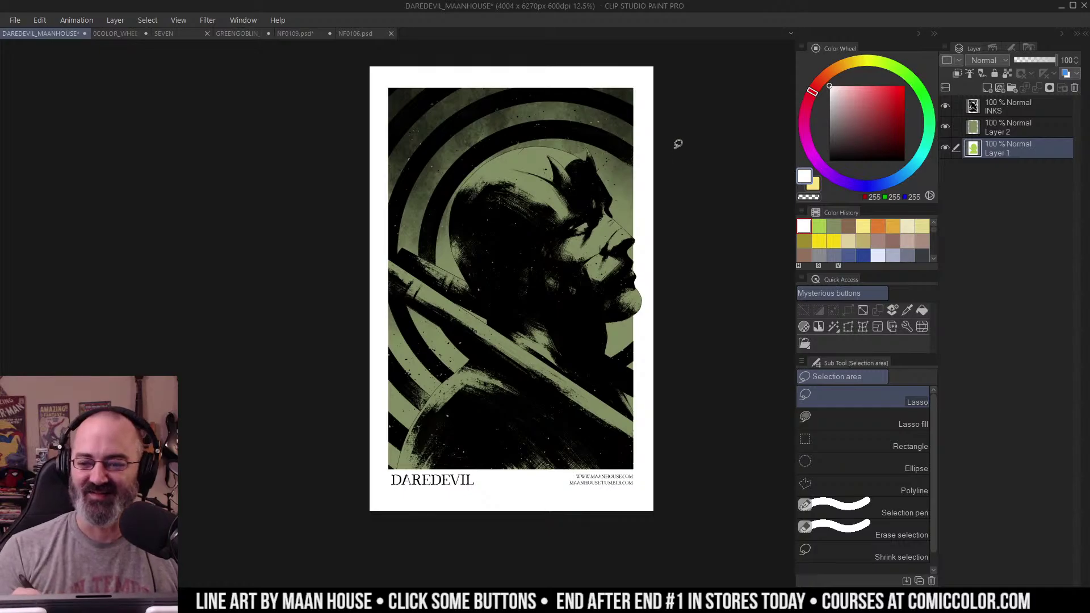
left_click_drag(679, 144, 686, 107)
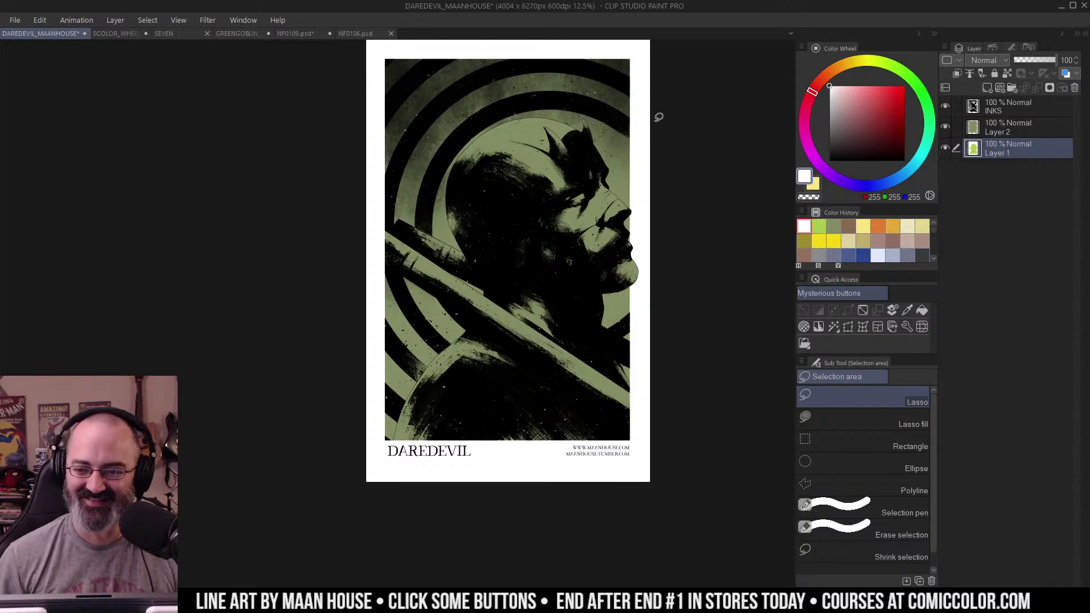
left_click_drag(683, 136, 667, 162)
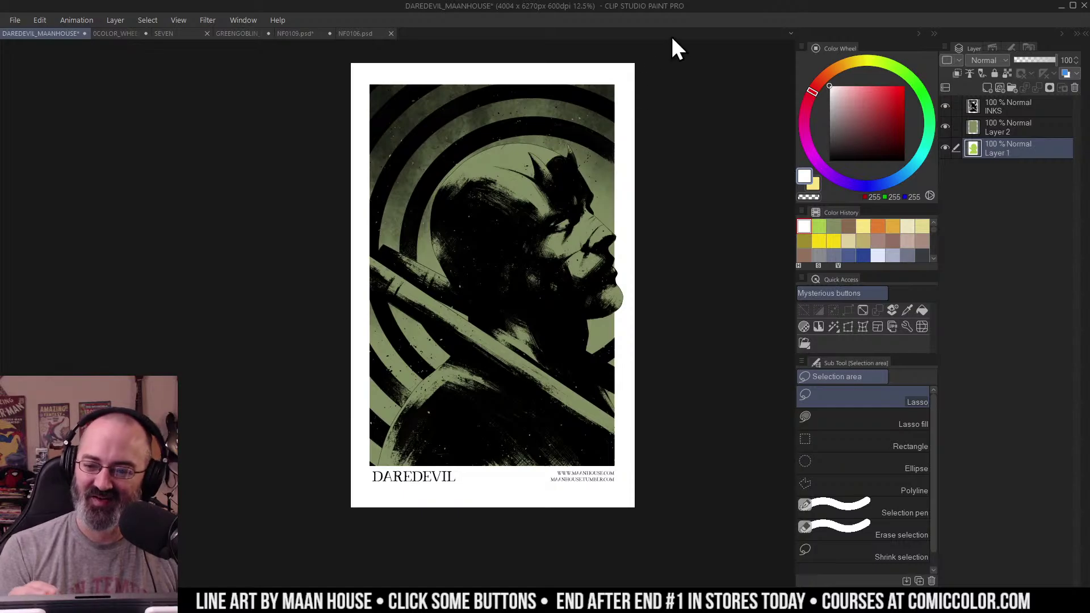
left_click_drag(665, 127, 673, 113)
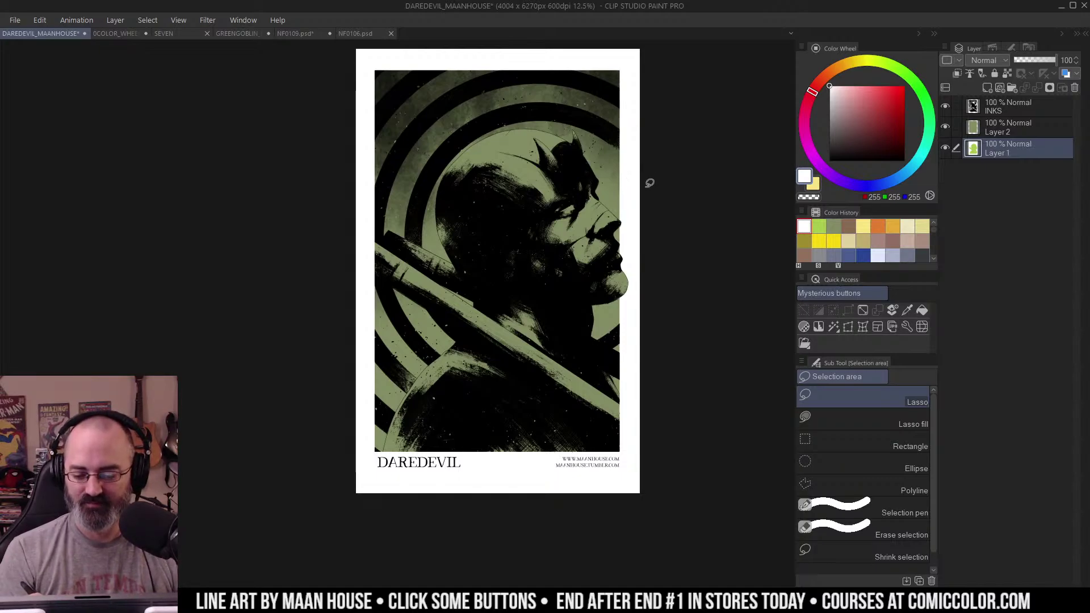
Step: Auto-select the white area around the figure on Layer 1, switch to Layer 2, and remove the page margin from the selection
key("w")
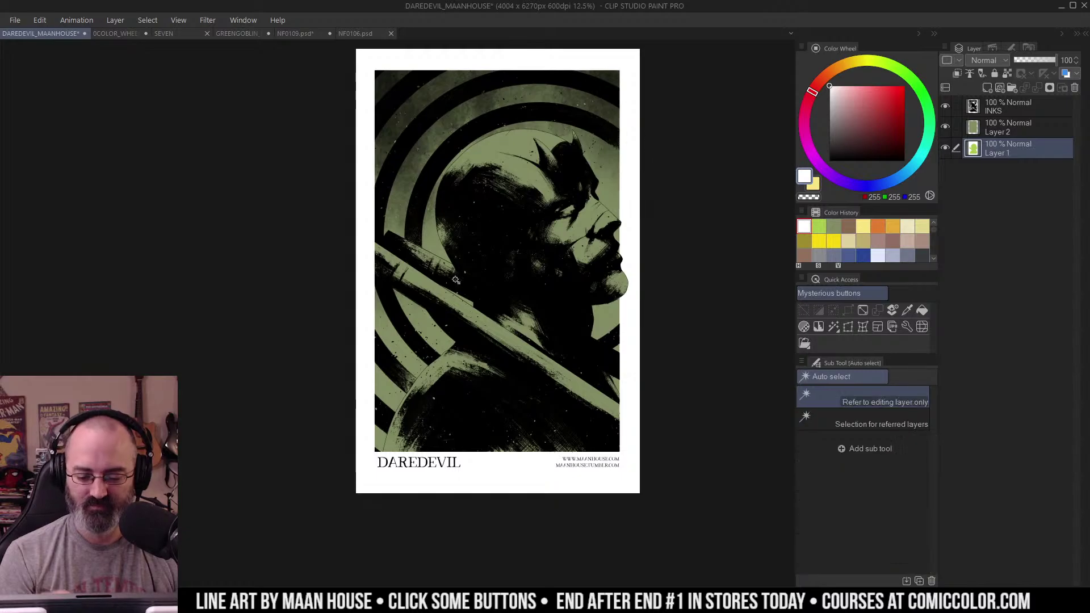
left_click(456, 280)
key("q")
key("q")
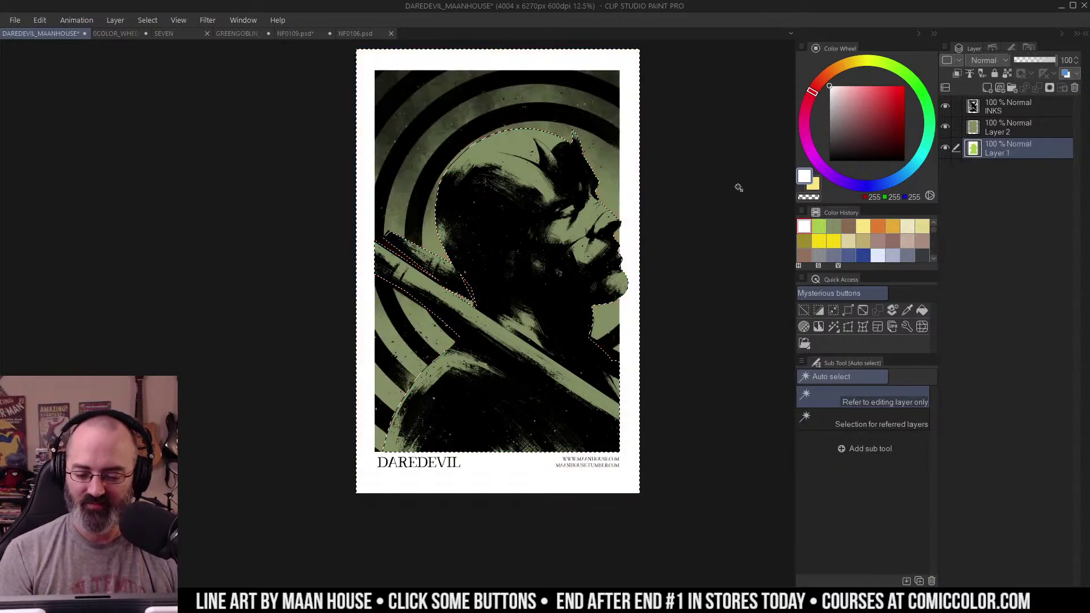
key("q")
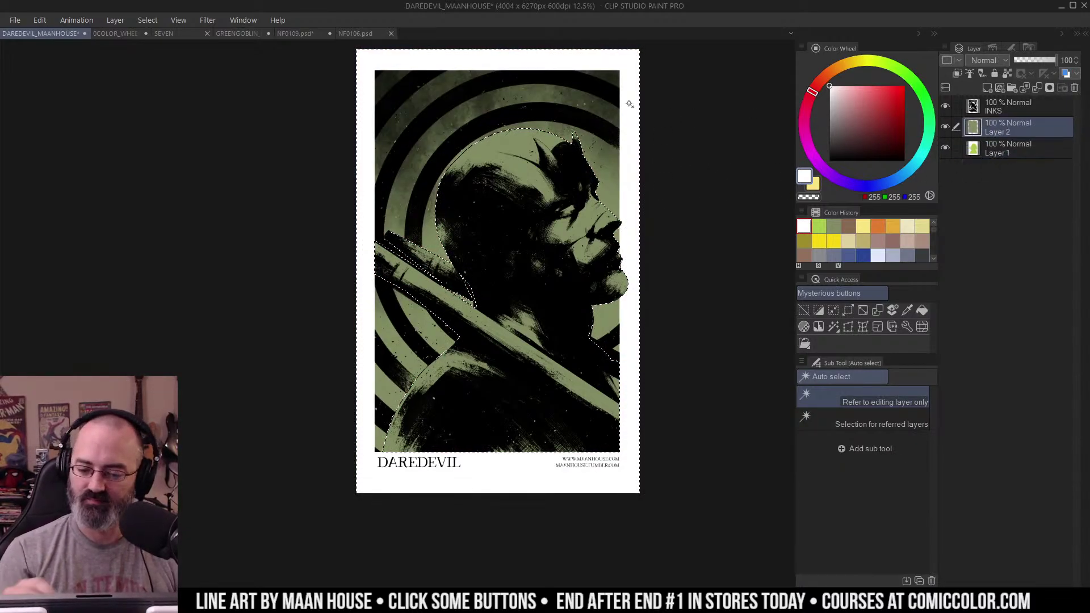
key("q")
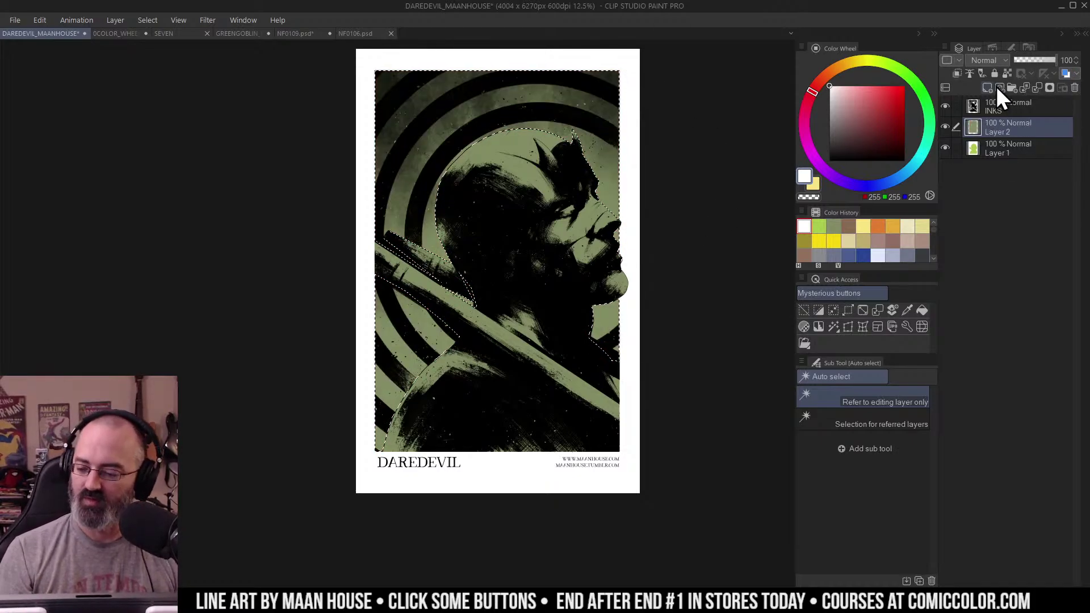
Step: Fill the selected background on Layer 2 with muted red (173, 64, 64) and deselect
left_click(879, 108)
key("g")
left_click(537, 109)
key("ctrl+d")
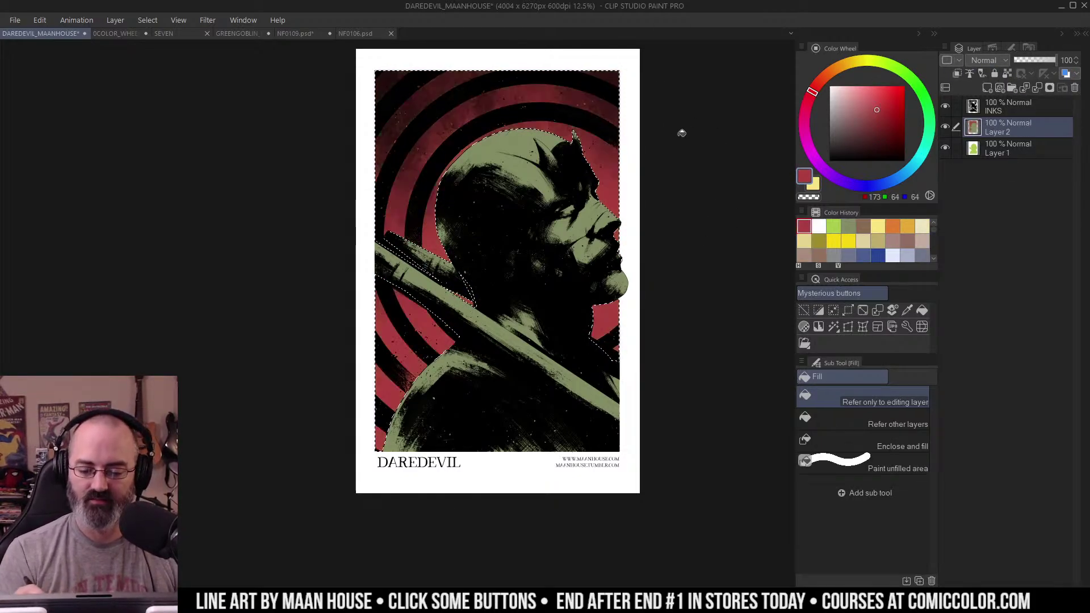
key("m")
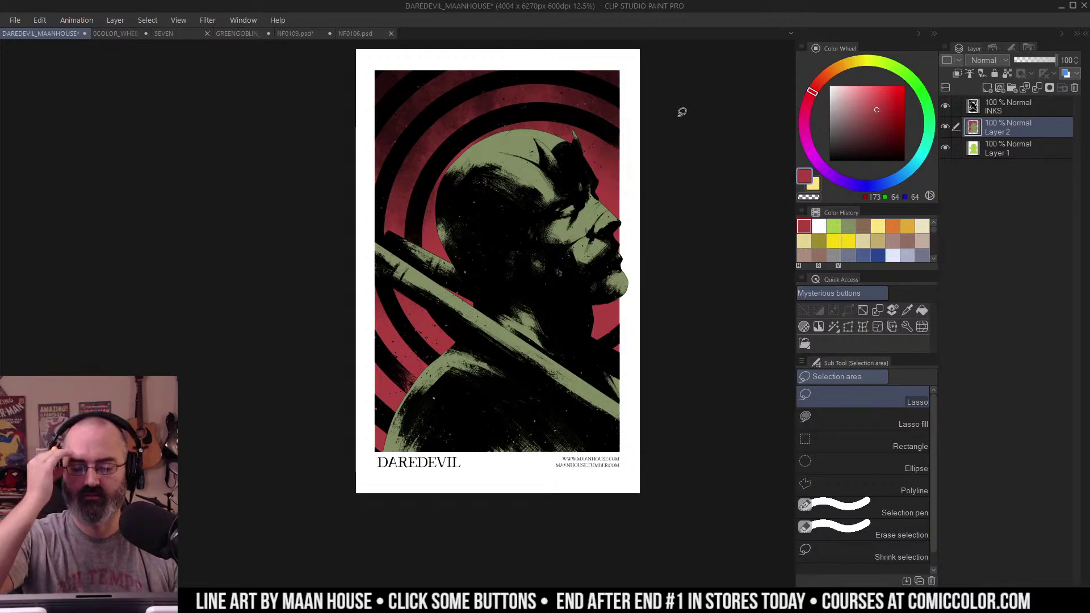
Step: Try a Krupuk Wash 3 brush stroke in red (163, 59, 59) over the figure's cowl on Layer 2
key("z")
left_click(588, 199, "alt")
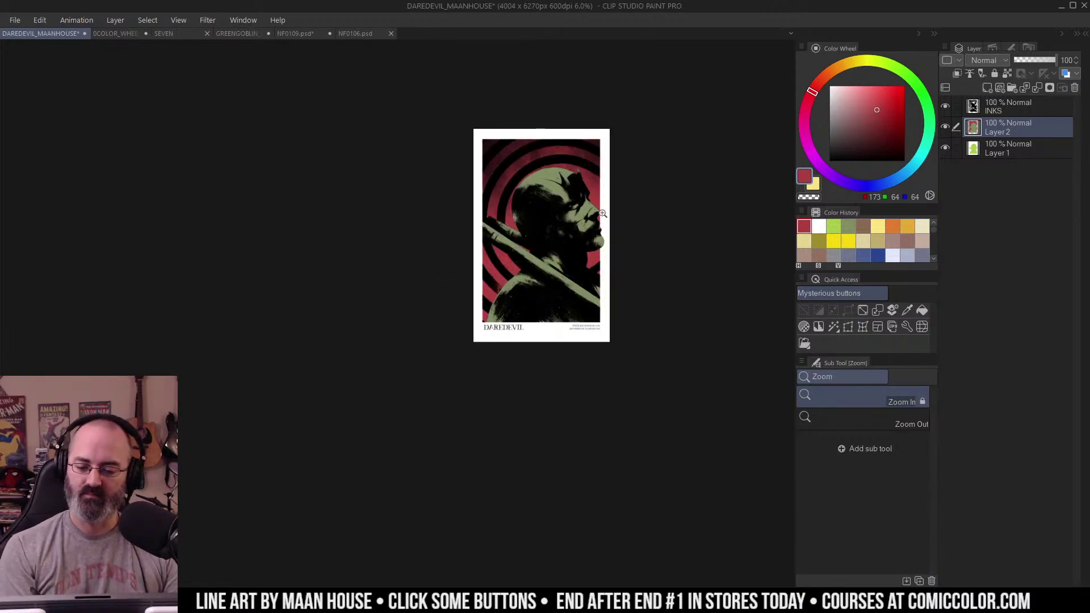
left_click(586, 214)
left_click_drag(637, 185, 626, 225)
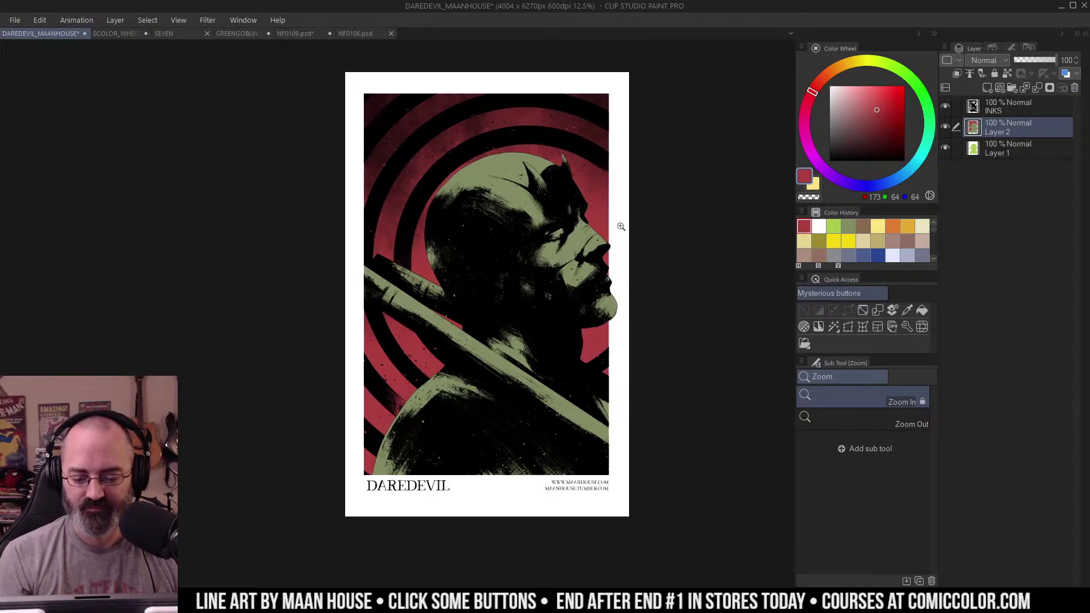
right_click(596, 208)
left_click(573, 216)
key("b")
left_click_drag(719, 257, 789, 199)
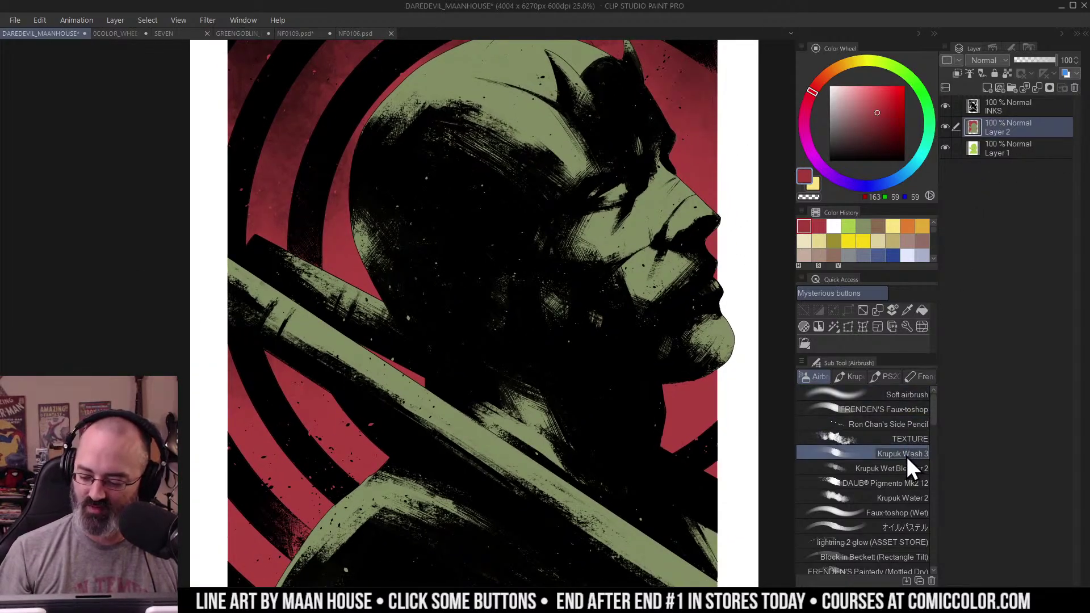
mouse_move(571, 134)
left_mouse_down()
mouse_move(570, 173)
mouse_move(576, 141)
mouse_move(482, 107)
mouse_move(481, 156)
mouse_move(704, 207)
mouse_move(667, 230)
mouse_move(545, 205)
left_mouse_up()
Step: Reduce the brush size and try red wash strokes across the baton and along the shoulder
key("[")
key("[")
key("[")
key("[")
key("ctrl+space")
left_click(680, 168)
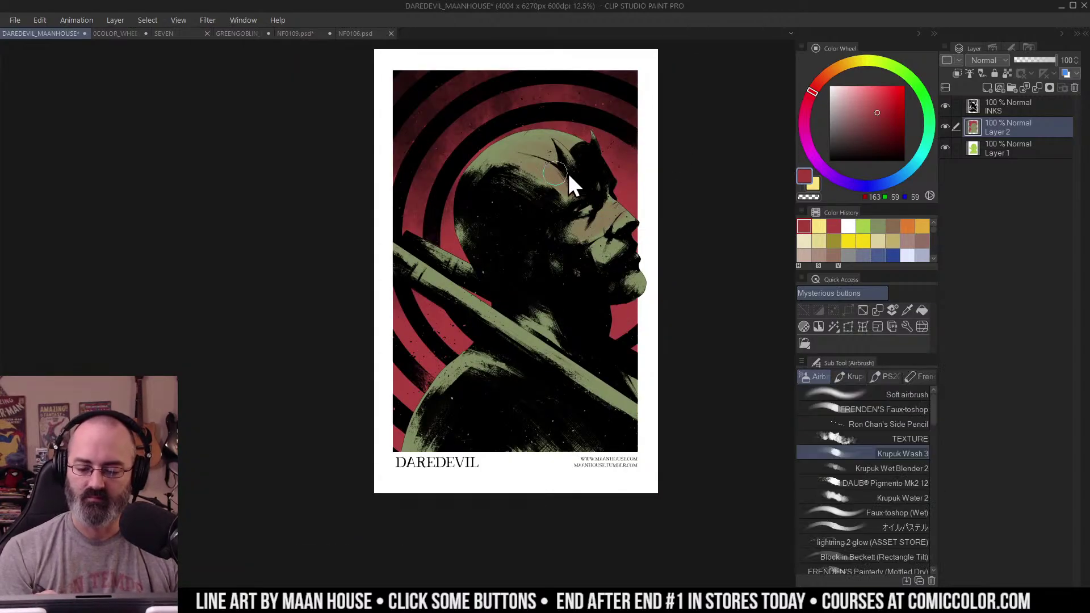
left_click_drag(426, 272, 679, 412)
left_click_drag(475, 358, 414, 456)
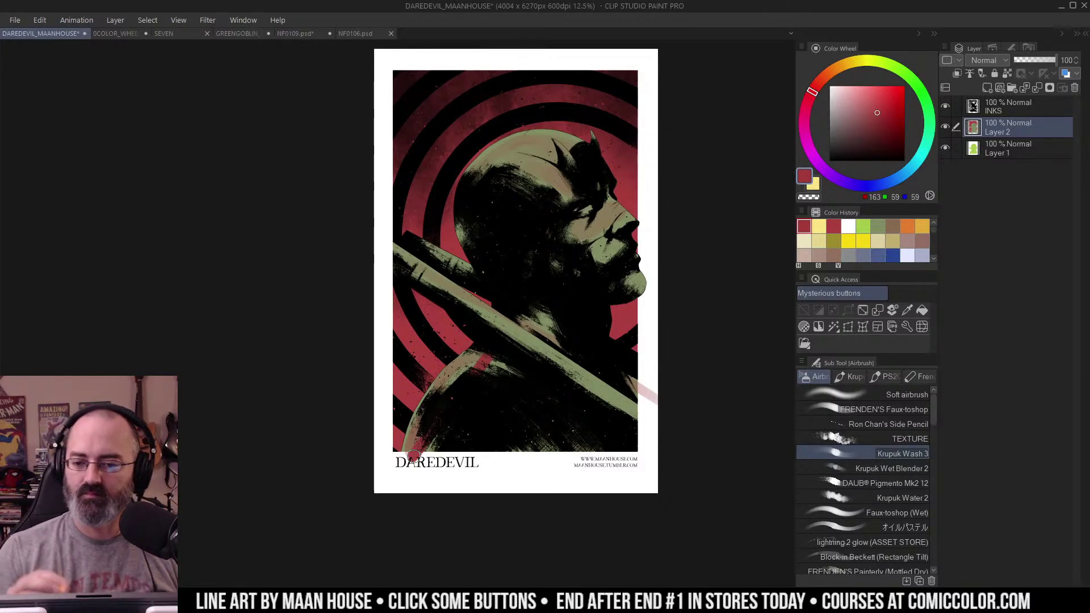
left_click_drag(604, 125, 609, 118)
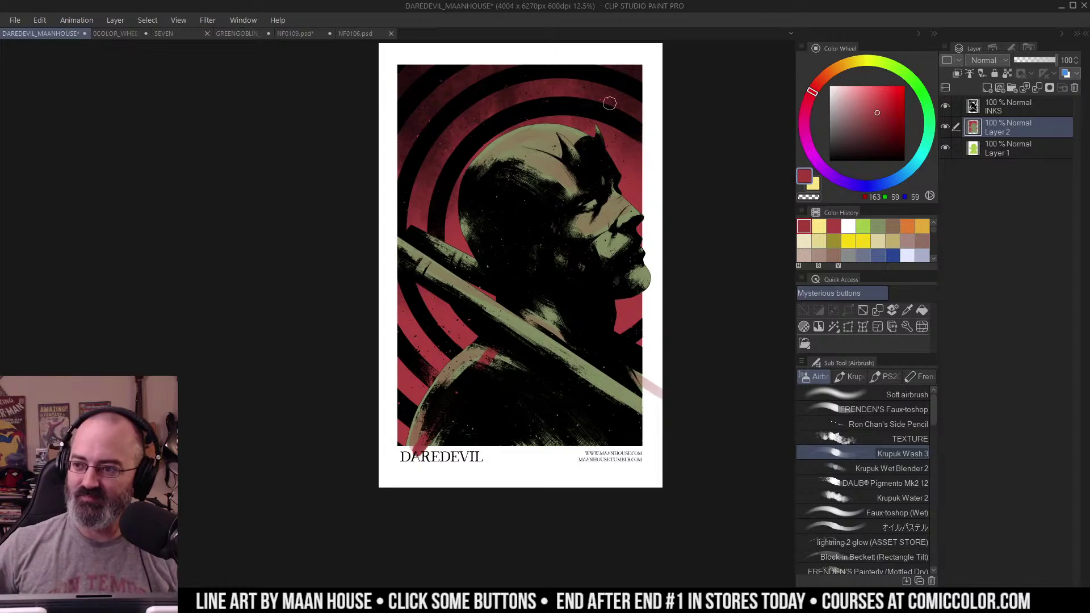
Step: Undo the trial red wash strokes on the figure
key("ctrl+z")
key("ctrl+z")
key("ctrl+z")
key("ctrl+z")
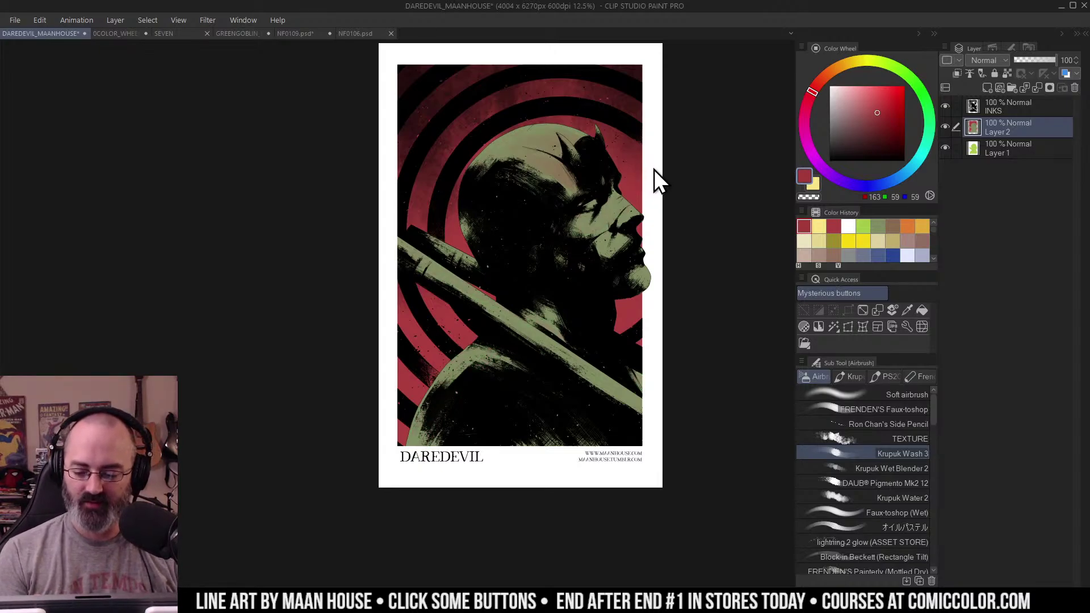
key("ctrl+z")
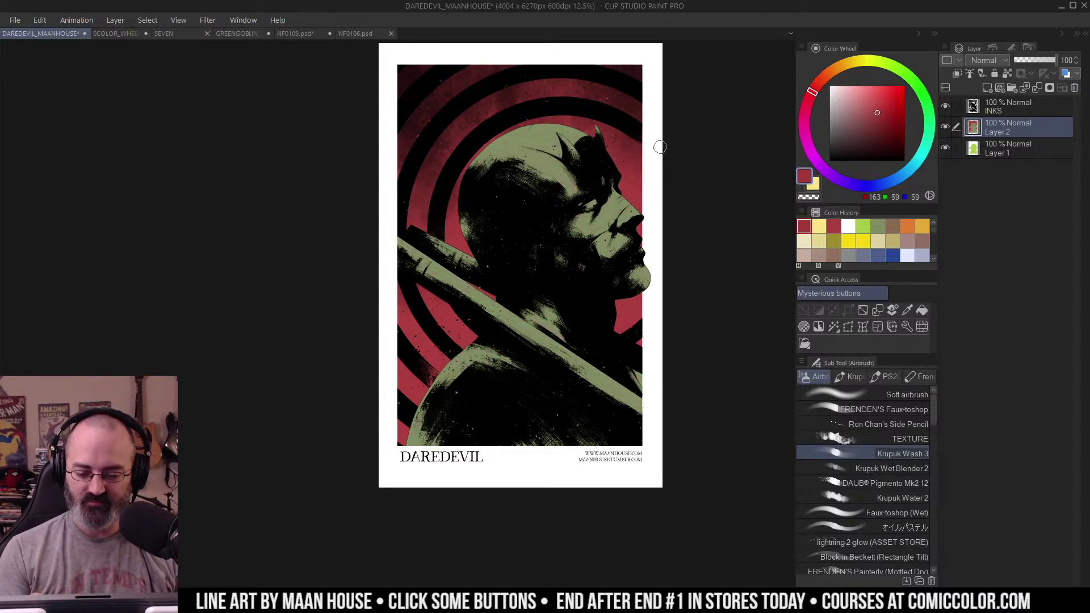
Step: Auto-select the green figure area on Layer 2, view the whole page, and deselect
key("ctrl+space")
left_click(585, 194)
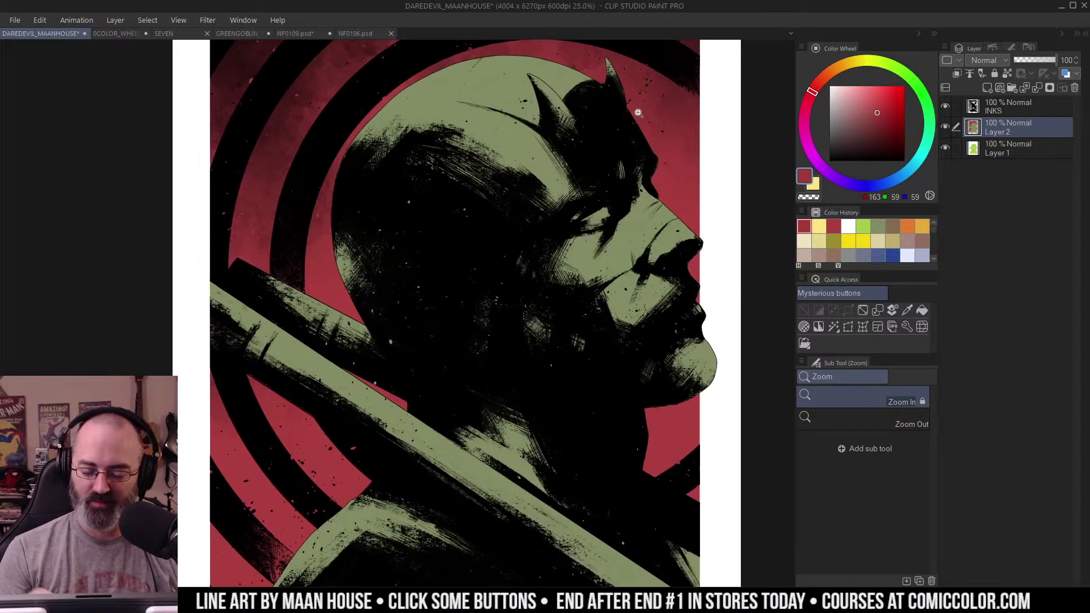
key("w")
left_click(522, 140)
key("ctrl+alt+space")
left_click(618, 182)
left_click_drag(670, 166, 655, 185)
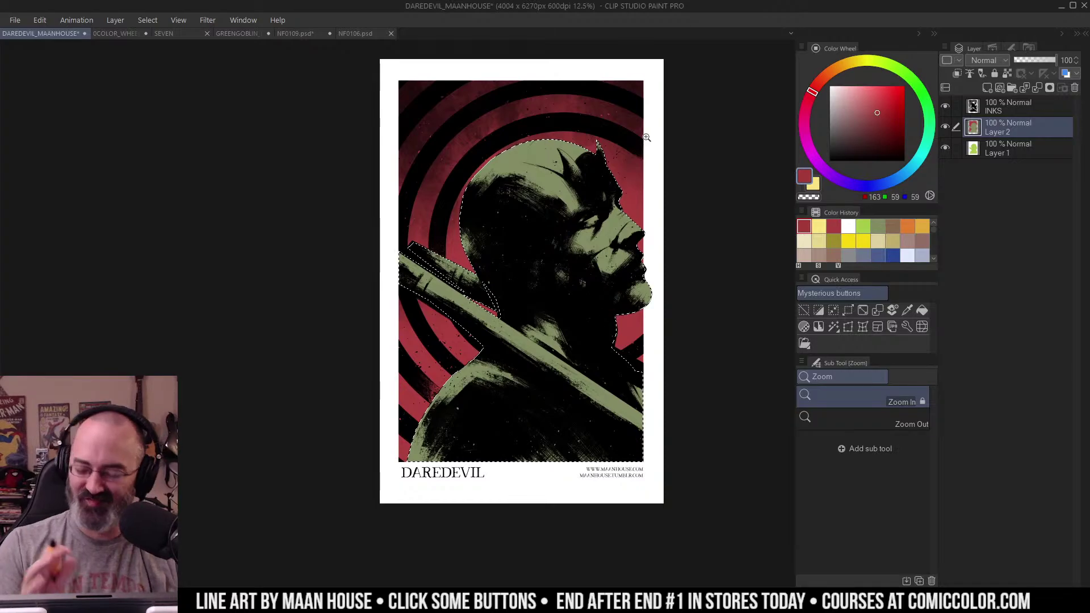
key("m")
key("ctrl+d")
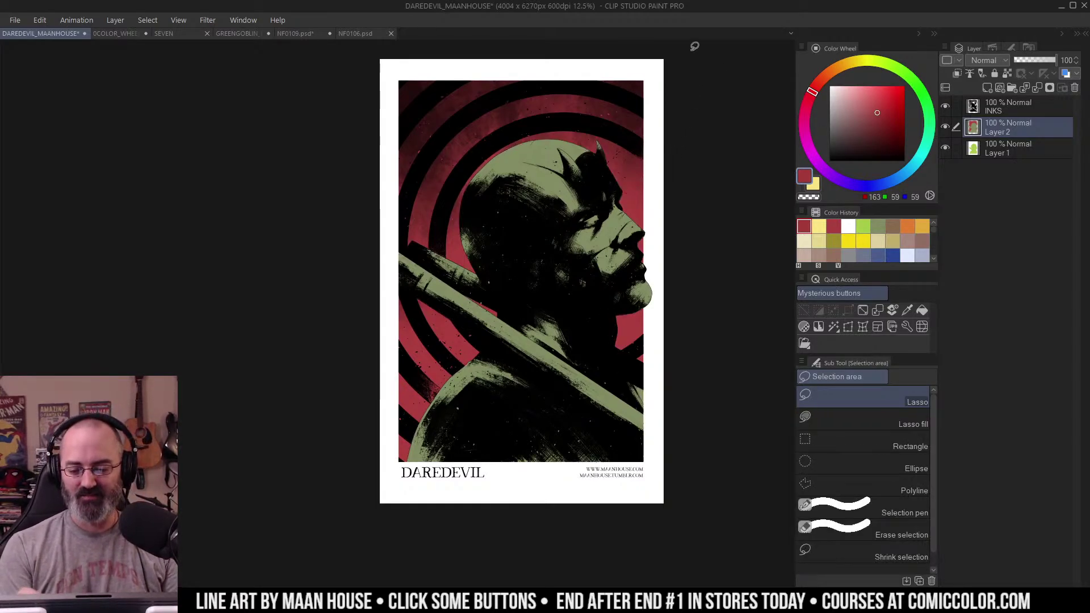
Step: Add a new raster layer between Layer 2 and the INKS layer
key("w")
key("b")
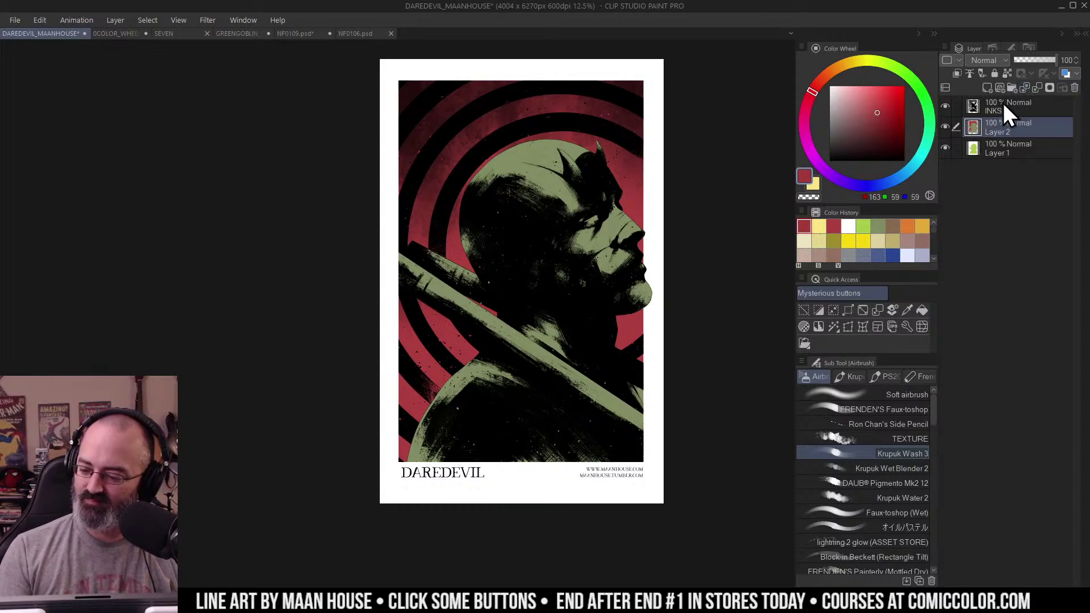
left_click(988, 88)
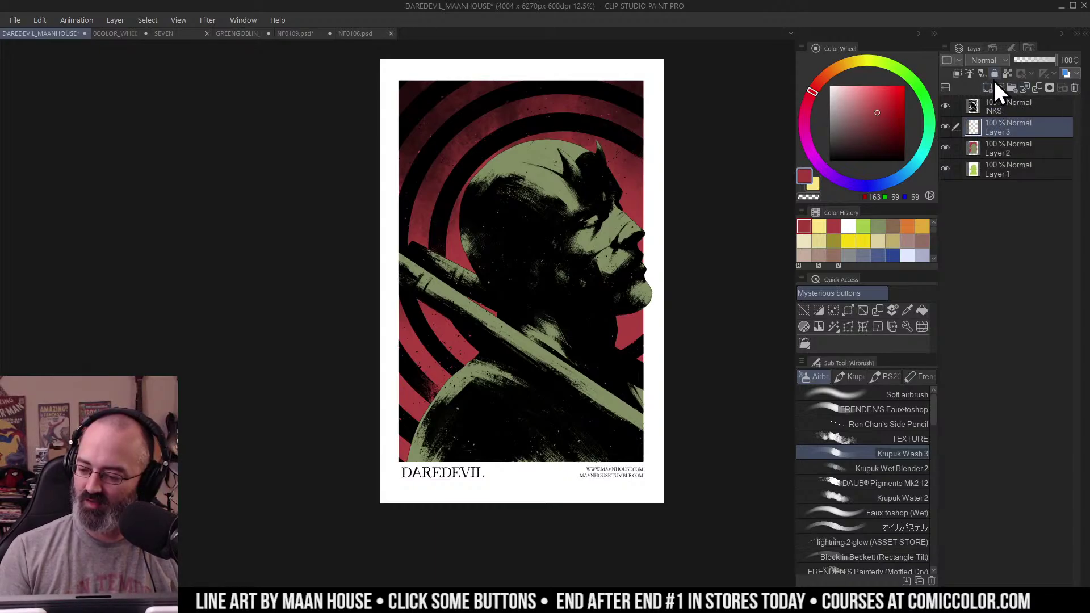
Step: Paint a soft orange (167, 90, 55) glow over the red rings around the head on Layer 3 with the Soft airbrush
left_click(918, 396)
left_click(863, 98)
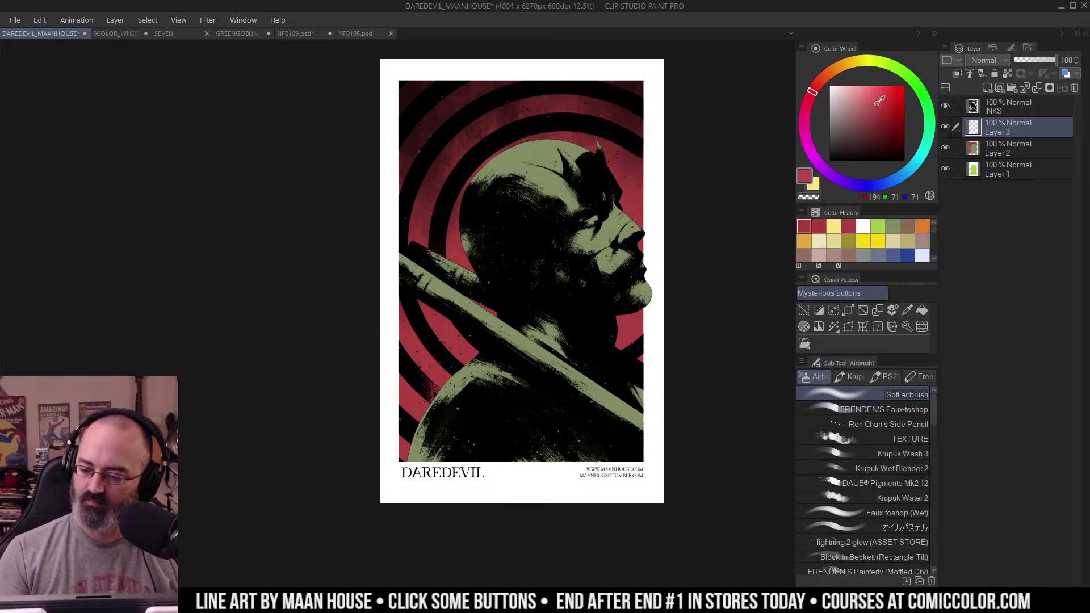
left_click(825, 75)
left_click(880, 108)
left_click_drag(523, 267, 594, 229)
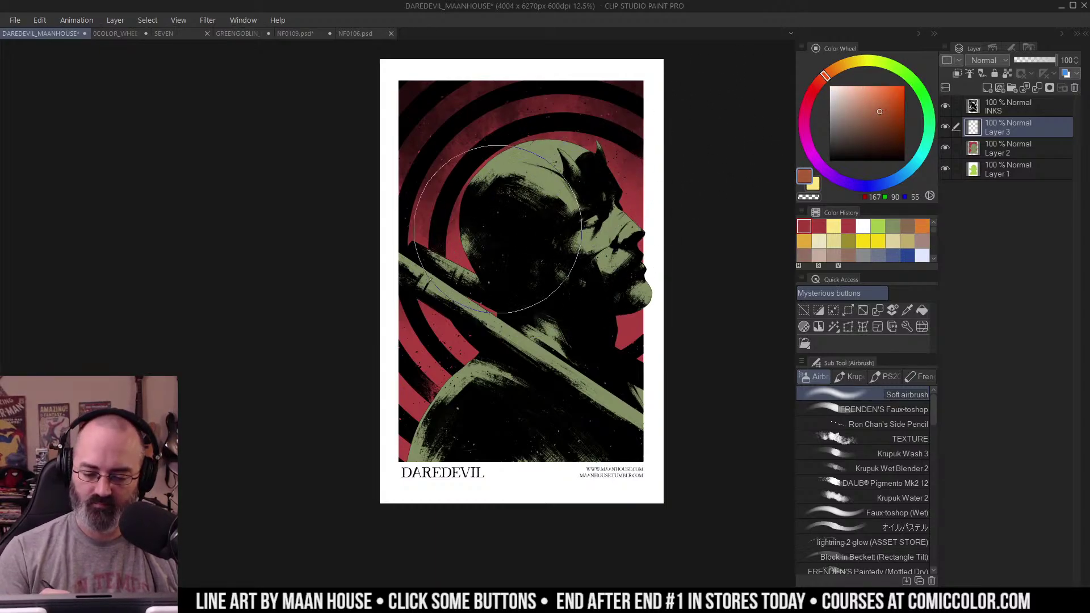
left_click_drag(498, 225, 535, 219)
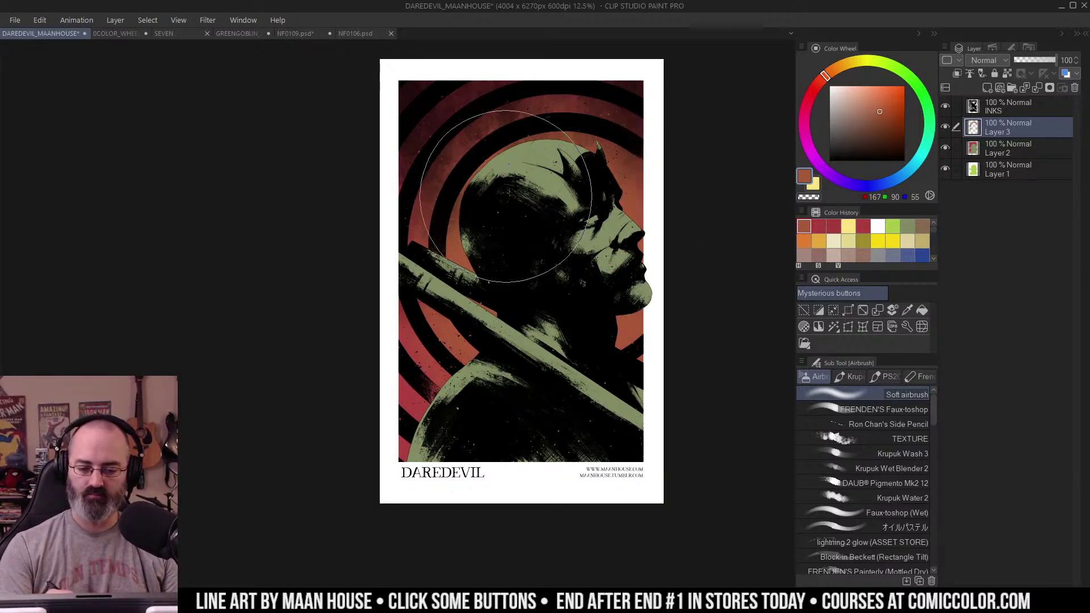
left_click(582, 237, "alt")
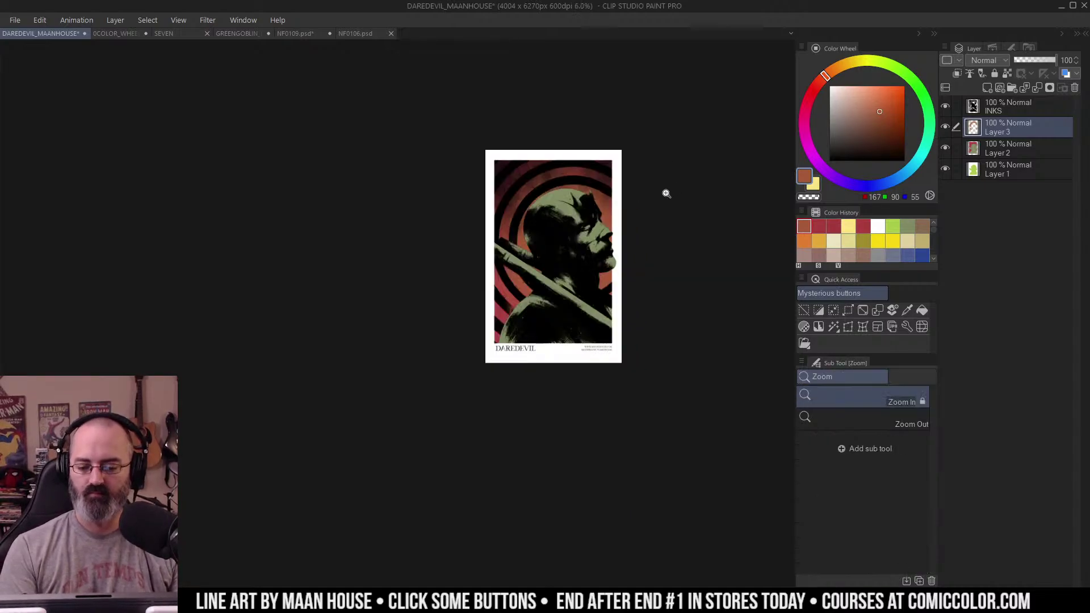
Step: Shift the selected background on Layer 3 by hue 96 and saturation -30, and deselect it
left_click(593, 263, "ctrl")
left_click(586, 269, "alt")
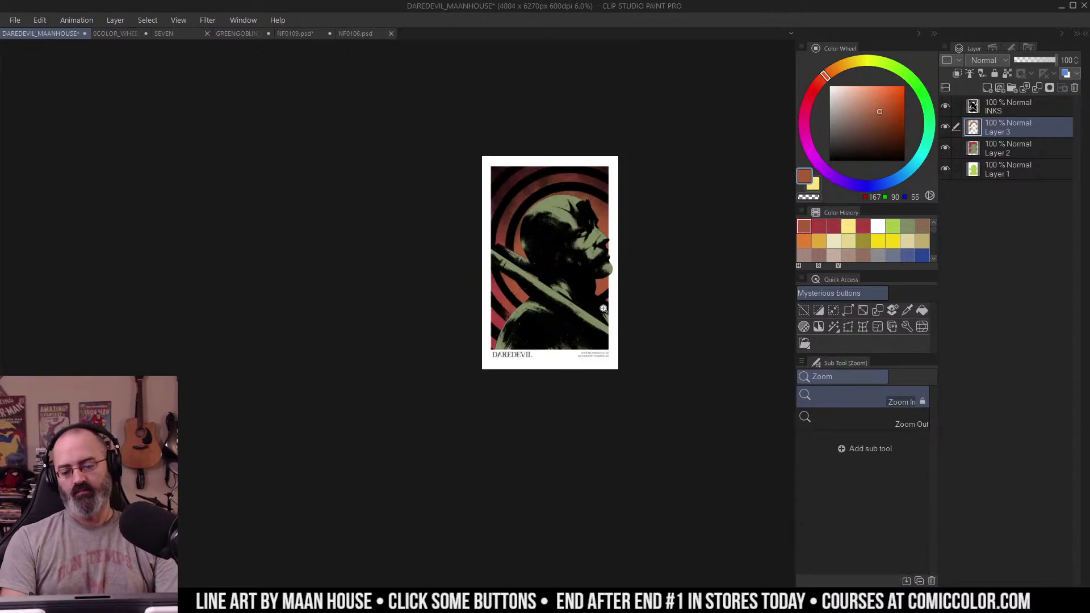
key("ctrl+u")
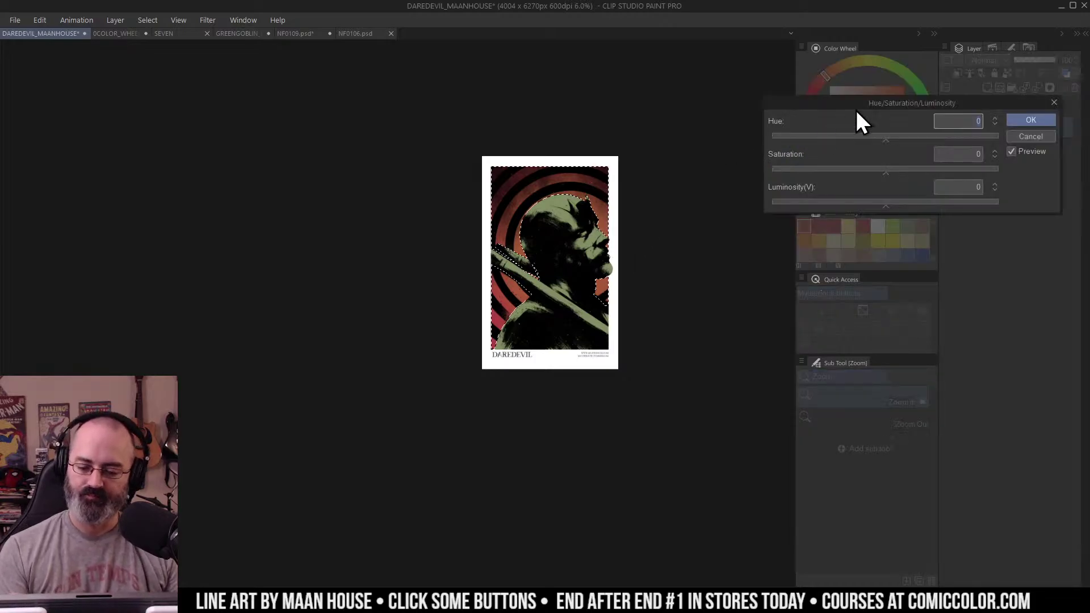
left_click(897, 136)
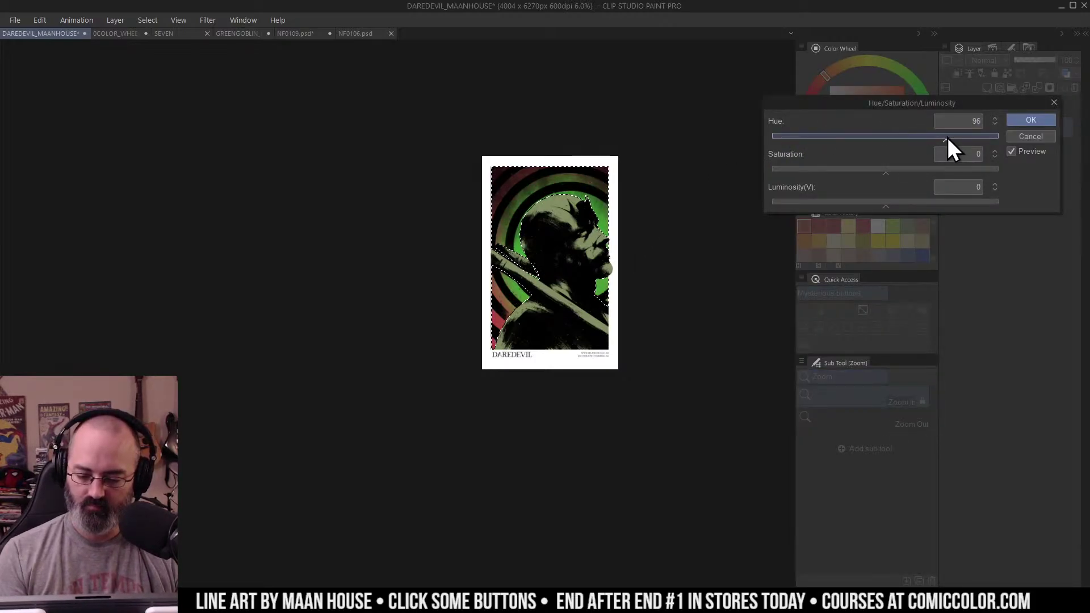
left_click(852, 170)
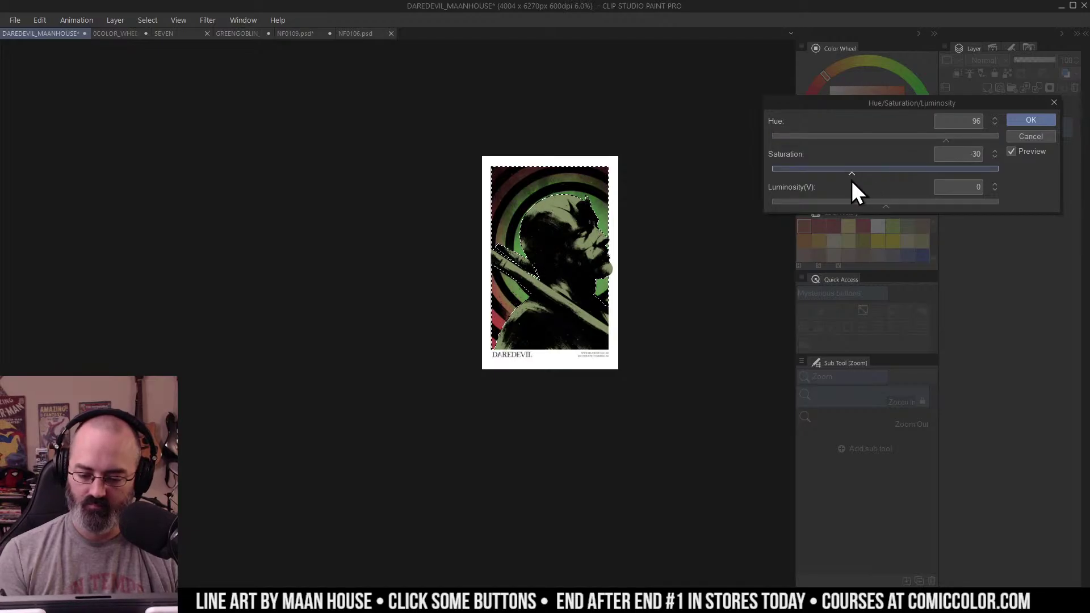
left_click(1017, 122)
key("ctrl+d")
Step: Auto-select the area outside the green rings on Layer 3 and check the selection as a quick mask
key("ctrl+space")
left_click(600, 230)
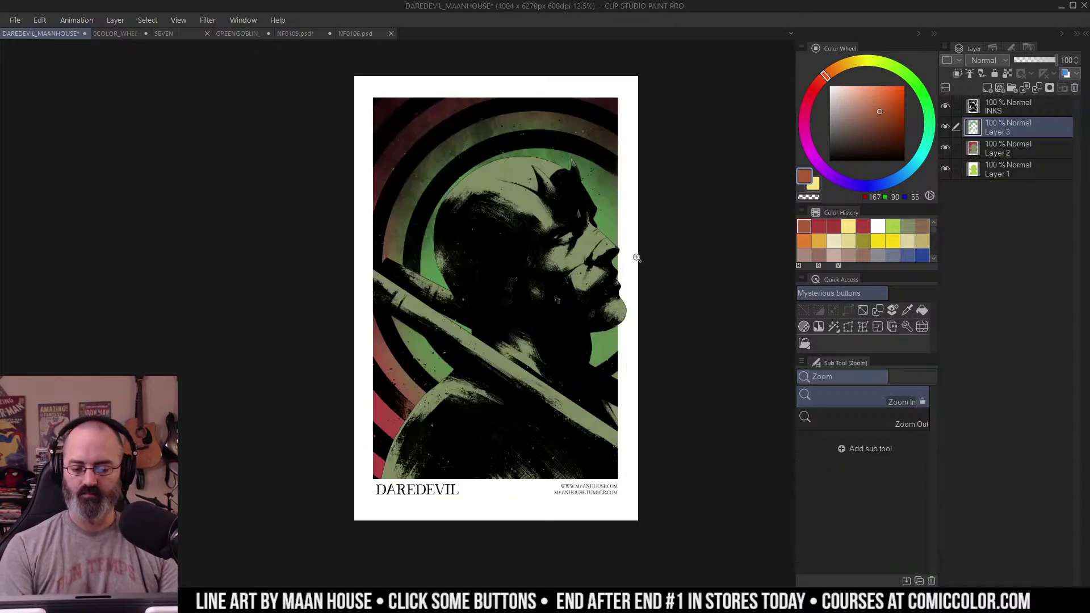
key("w")
left_click(620, 165)
key("q")
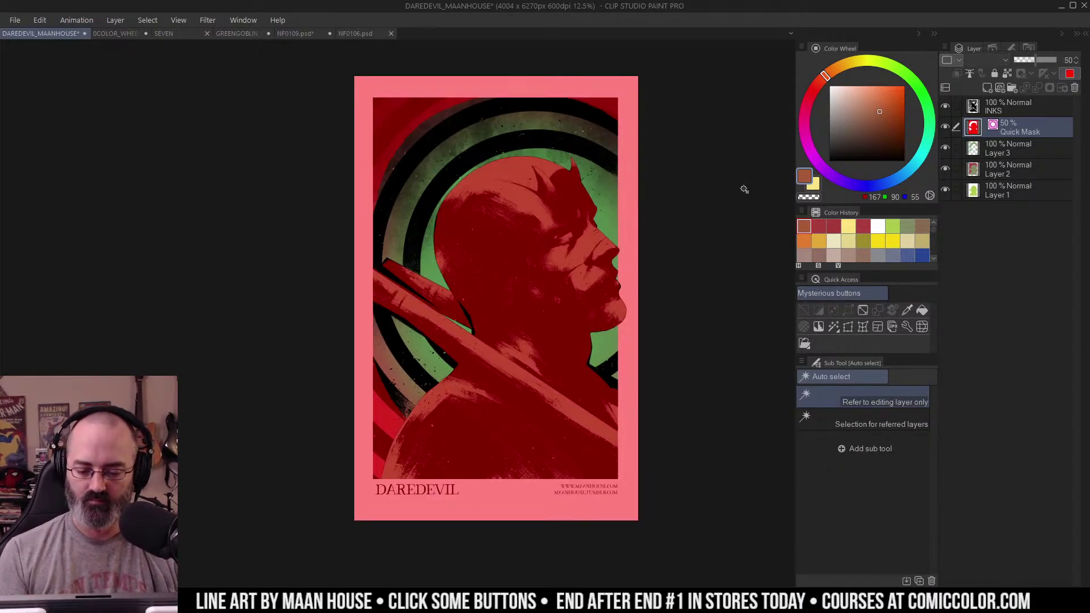
key("ctrl+m")
key("m")
Step: Auto-select the figure area on Layer 2, check it as a quick mask, and deselect
left_click(1005, 147)
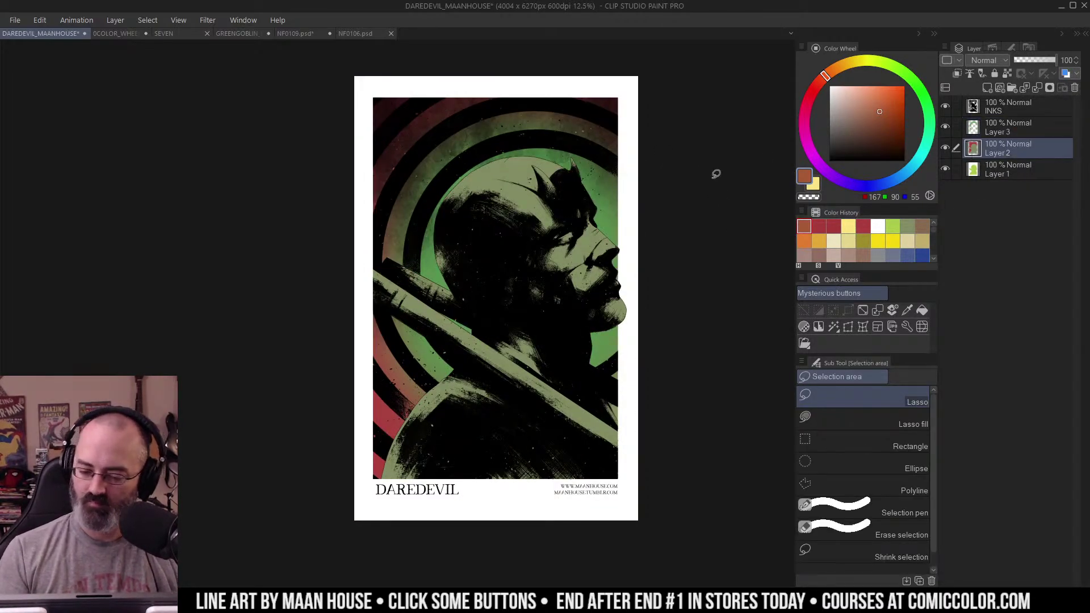
key("w")
left_click(603, 201)
key("ctrl+m")
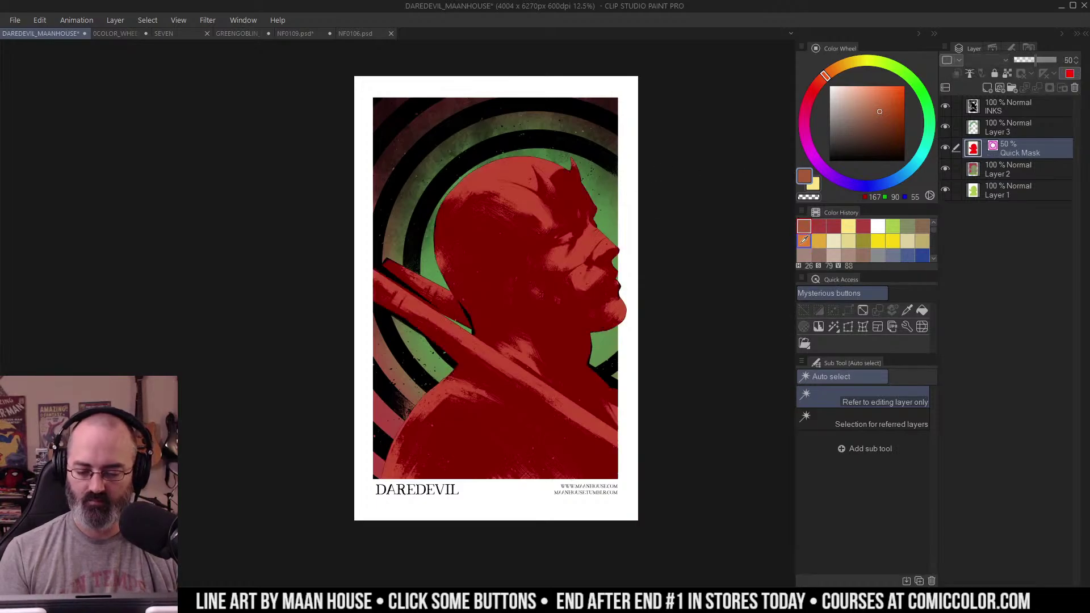
key("ctrl+m")
key("ctrl+d")
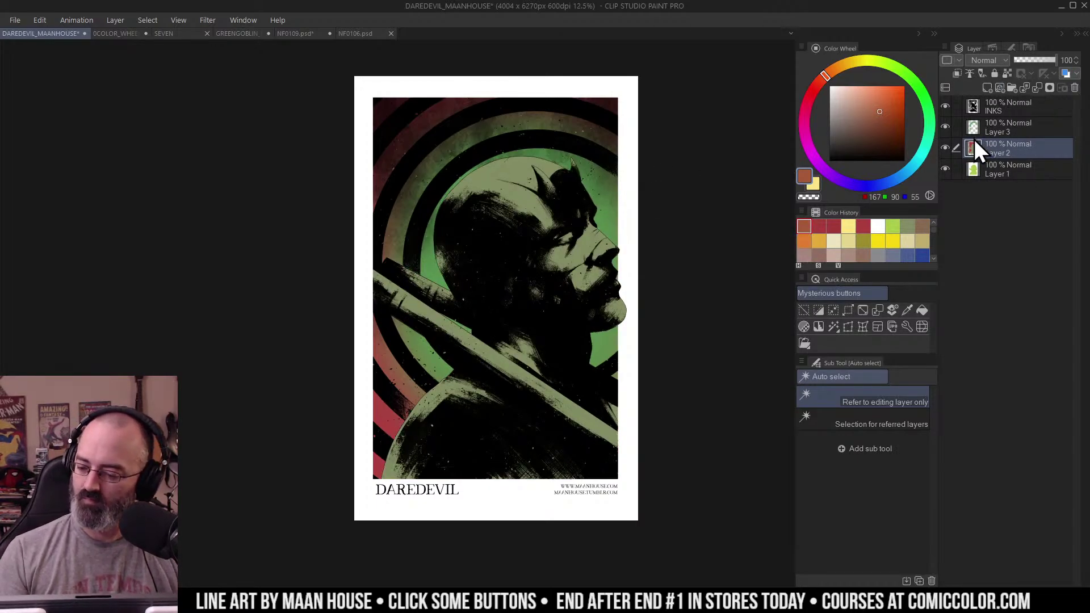
Step: Fill the figure area on Layer 2 with the red sampled from the lower background rings
right_click(399, 418)
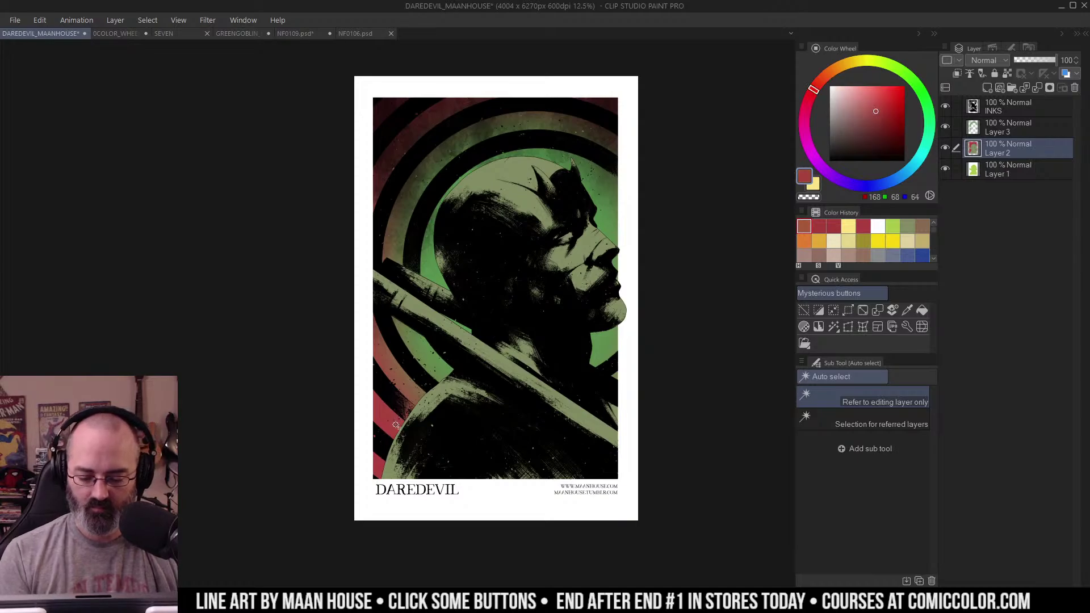
key("g")
left_click(603, 209)
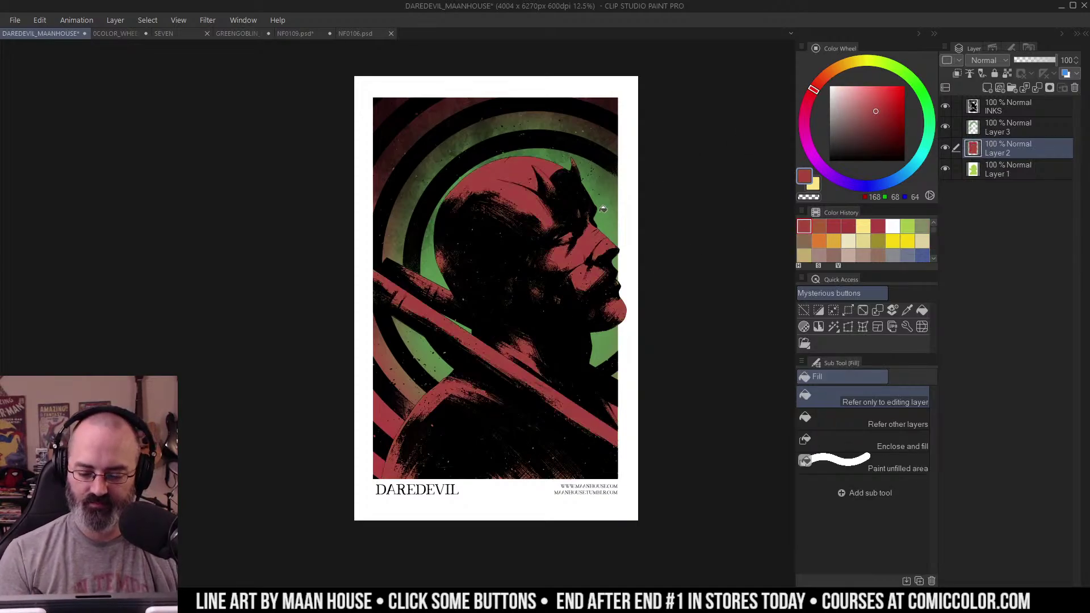
key("ctrl+space")
mouse_move(623, 202)
left_mouse_down()
mouse_move(602, 222)
mouse_move(625, 209)
left_mouse_up()
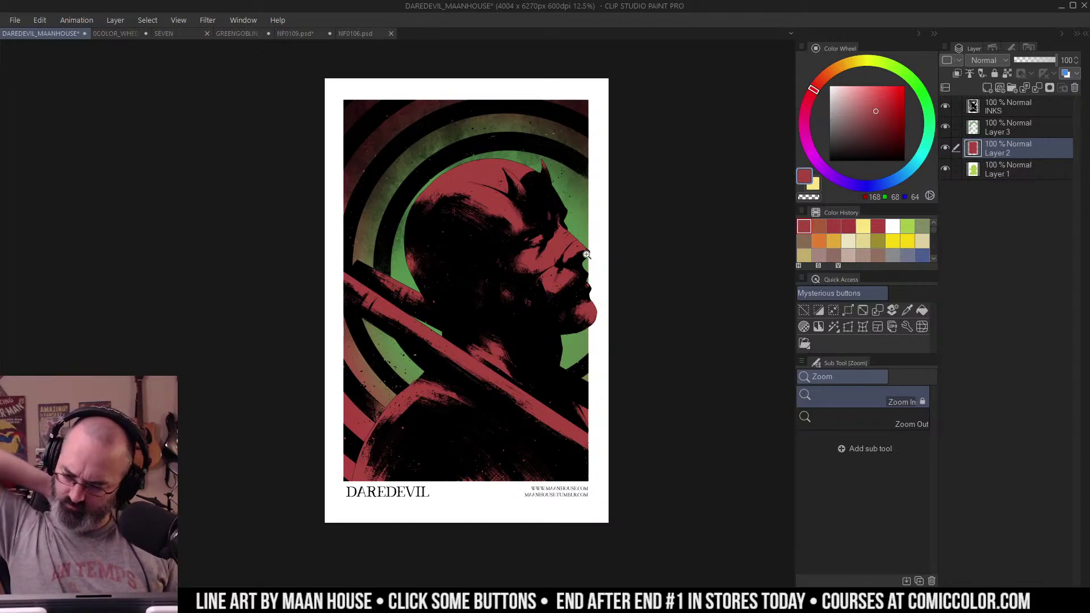
Step: Make Layer 3 active and undo the red fill on the figure
left_click(991, 126)
key("b")
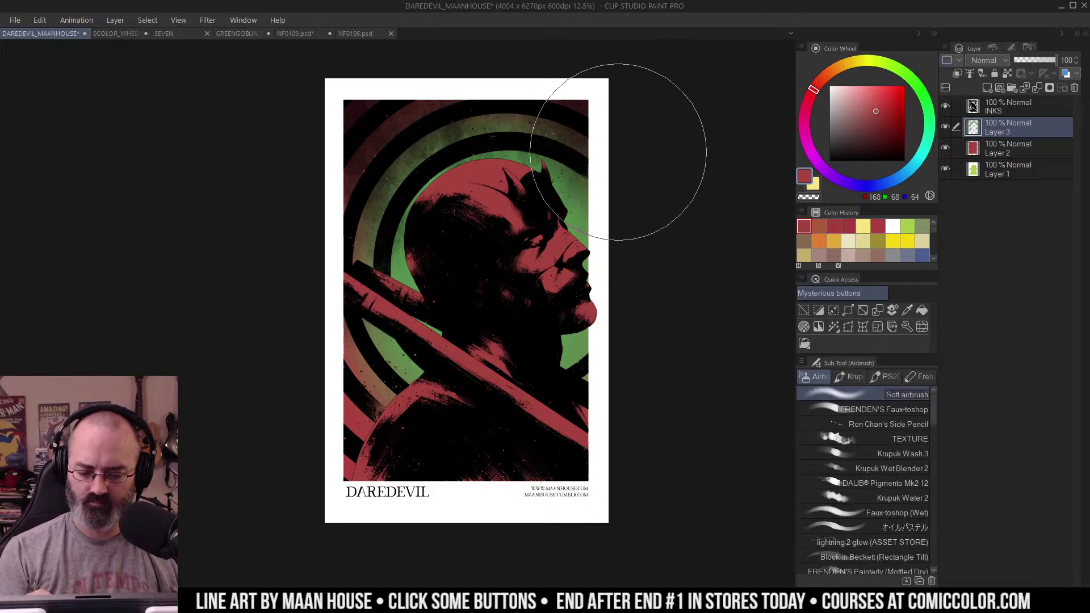
key("ctrl+z")
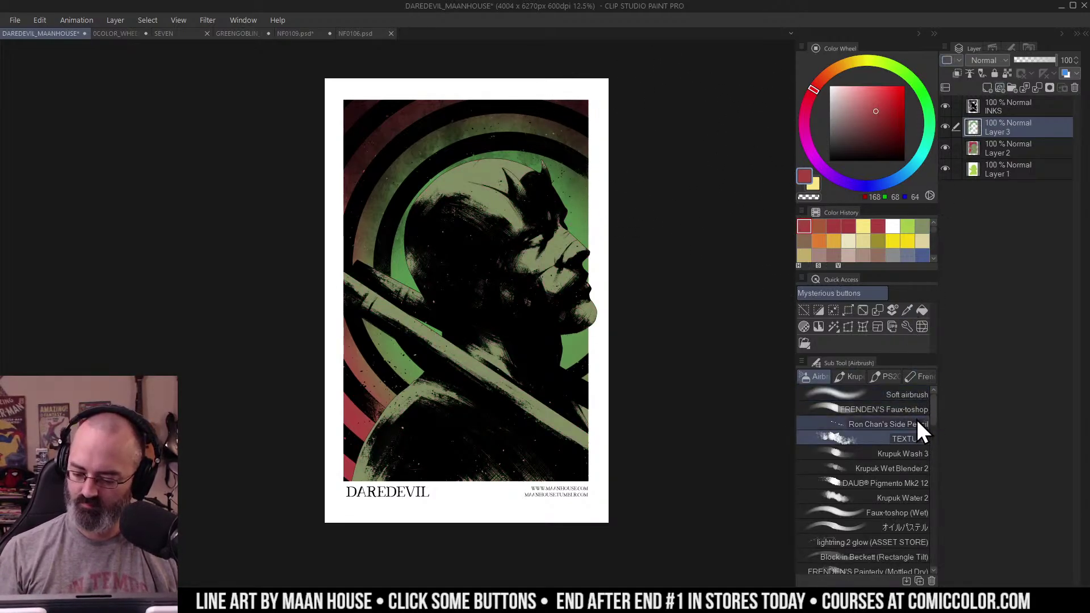
Step: Paint red texture over the figure's face, staff and shoulder on Layer 3 with the TEXTURE brush
left_click(916, 454)
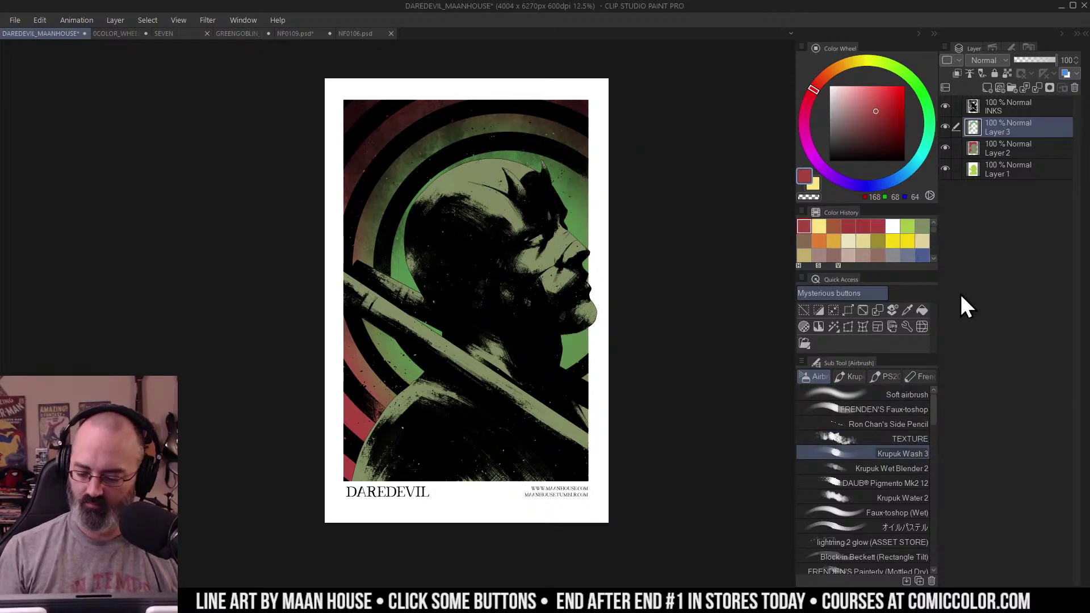
left_click(912, 440)
mouse_move(568, 218)
left_mouse_down()
mouse_move(505, 227)
mouse_move(482, 198)
mouse_move(511, 233)
mouse_move(551, 222)
mouse_move(483, 335)
mouse_move(319, 524)
left_mouse_up()
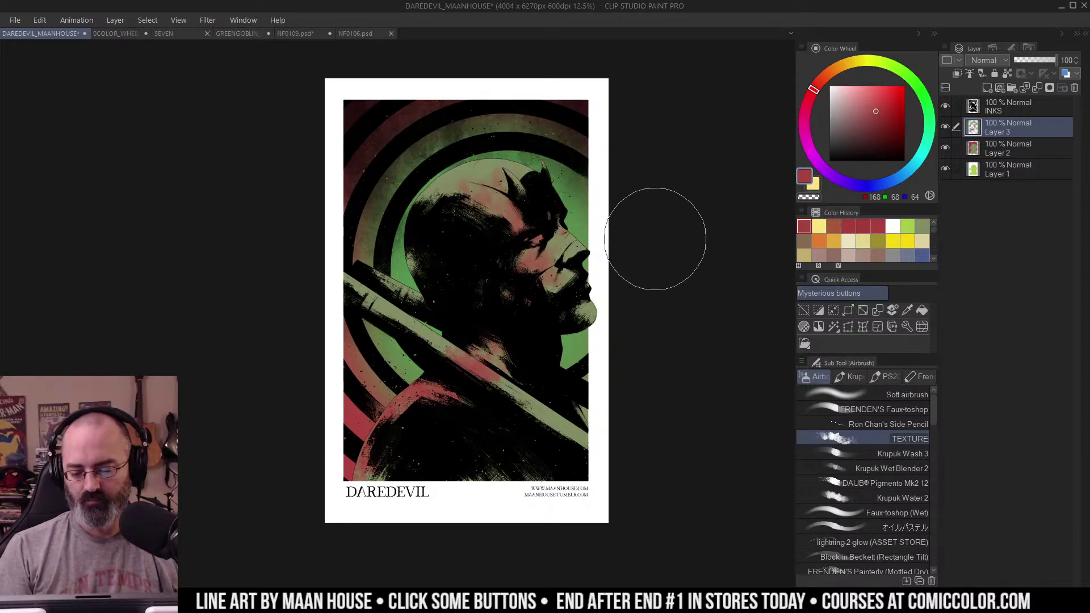
key("ctrl+space")
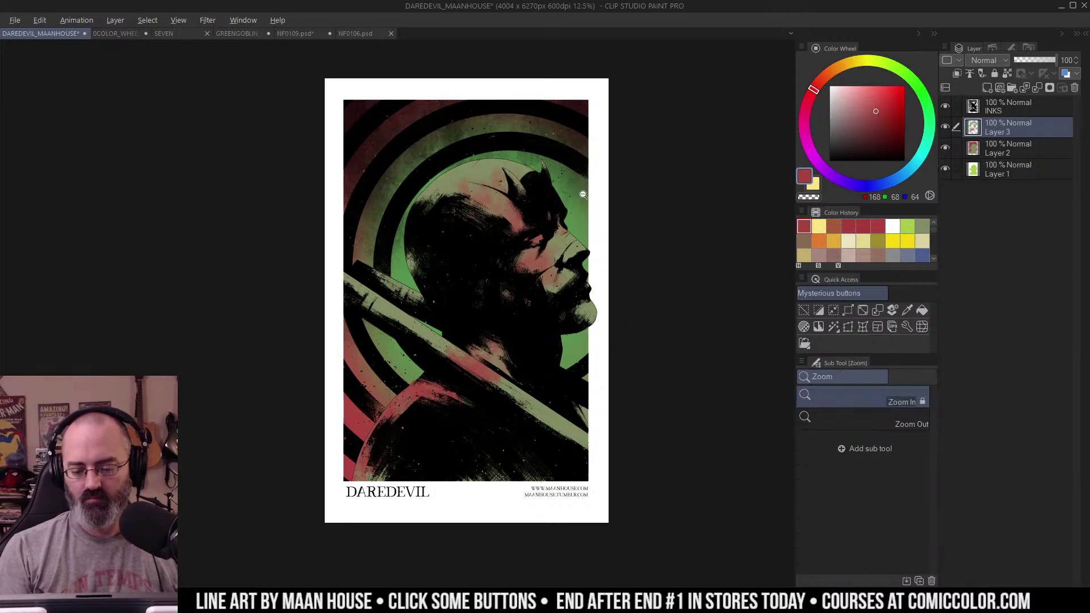
left_click_drag(584, 196, 540, 196)
Step: Undo the red texture strokes and go back to the earlier quick mask above Layer 3
key("ctrl+z")
key("ctrl+z")
key("ctrl+z")
key("ctrl+z")
key("ctrl+z")
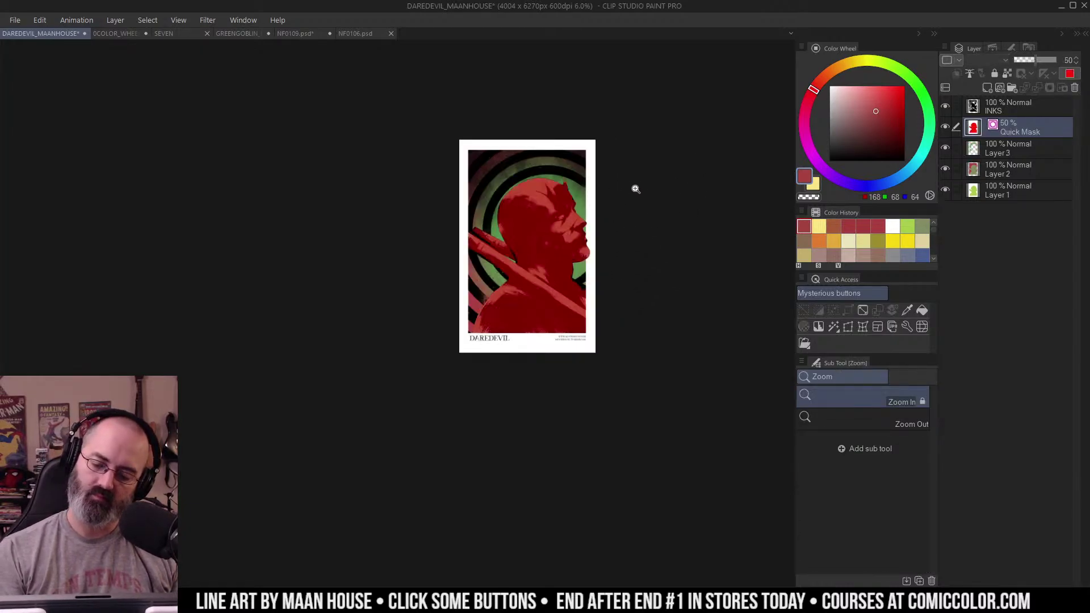
key("ctrl+z")
key("ctrl+z")
key("ctrl+z")
key("ctrl+z")
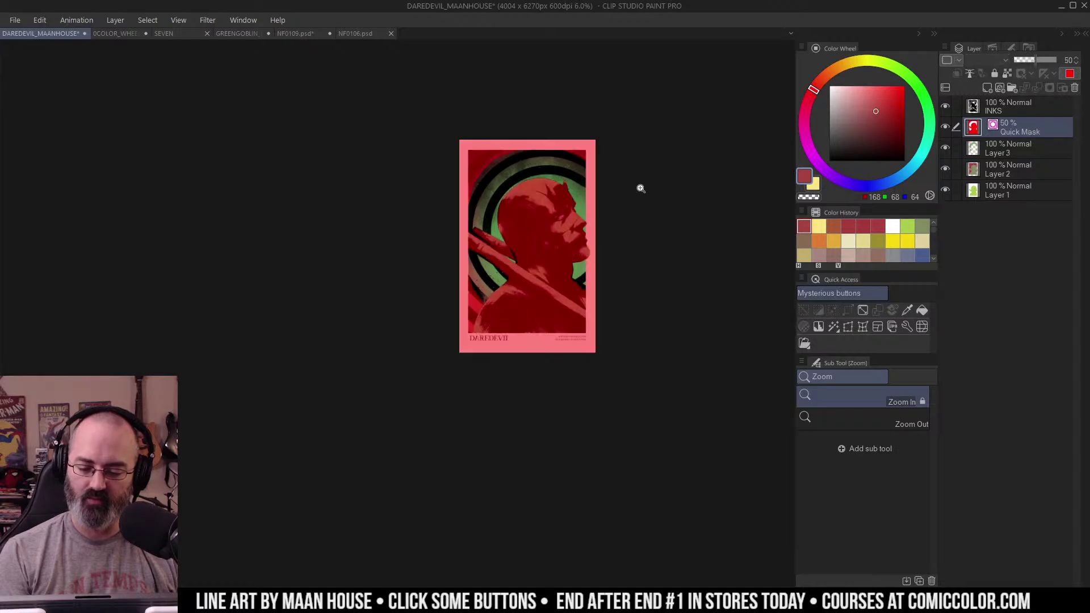
Step: Try an auto selection on the emptied quick mask and undo back to Layer 3
key("ctrl+m")
left_click(636, 191)
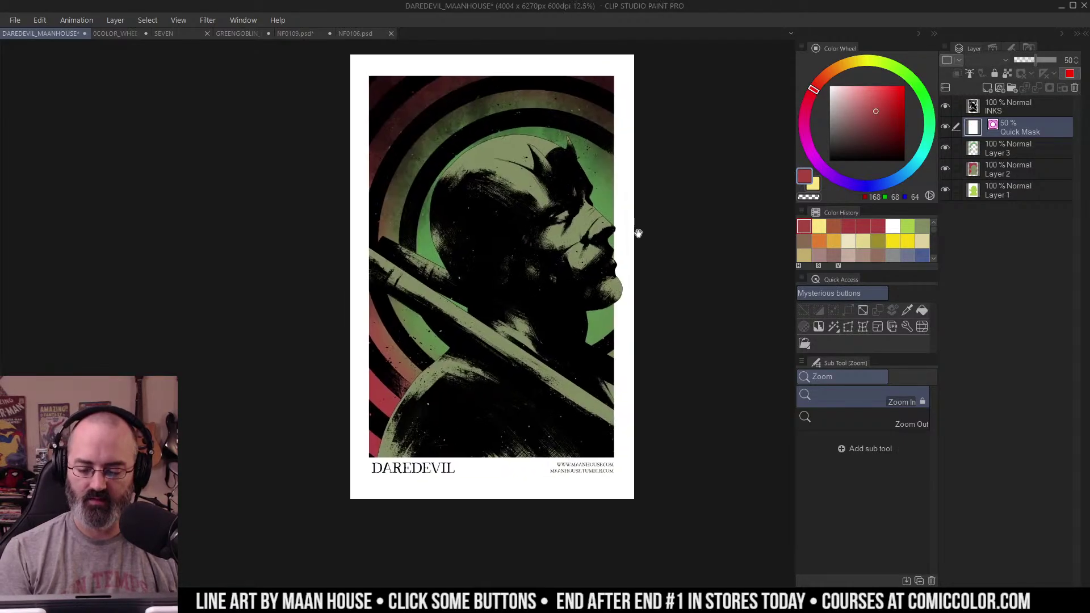
key("m")
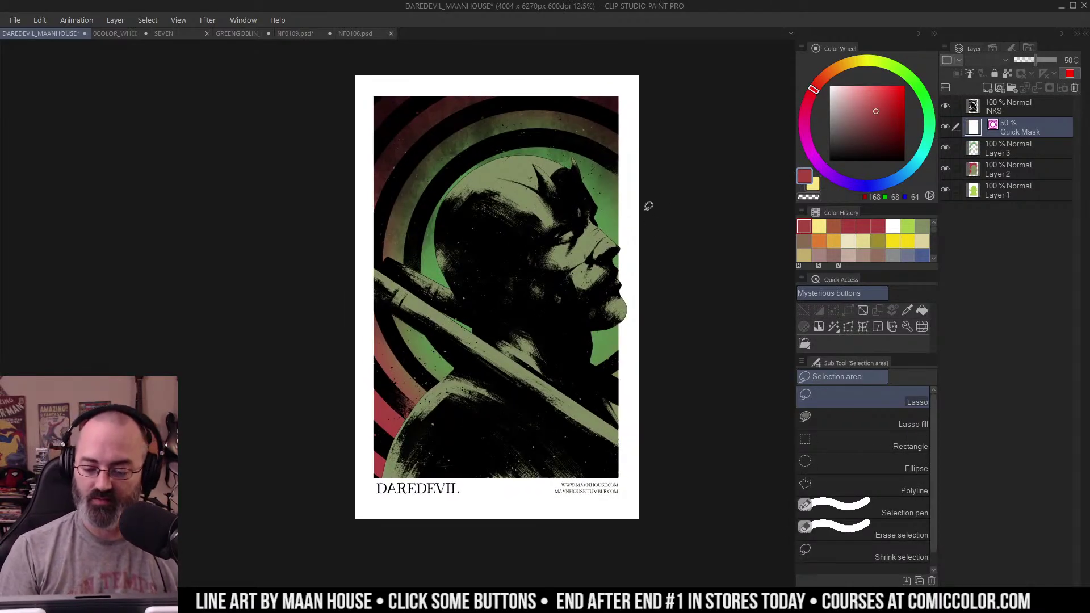
key("w")
left_click(551, 174)
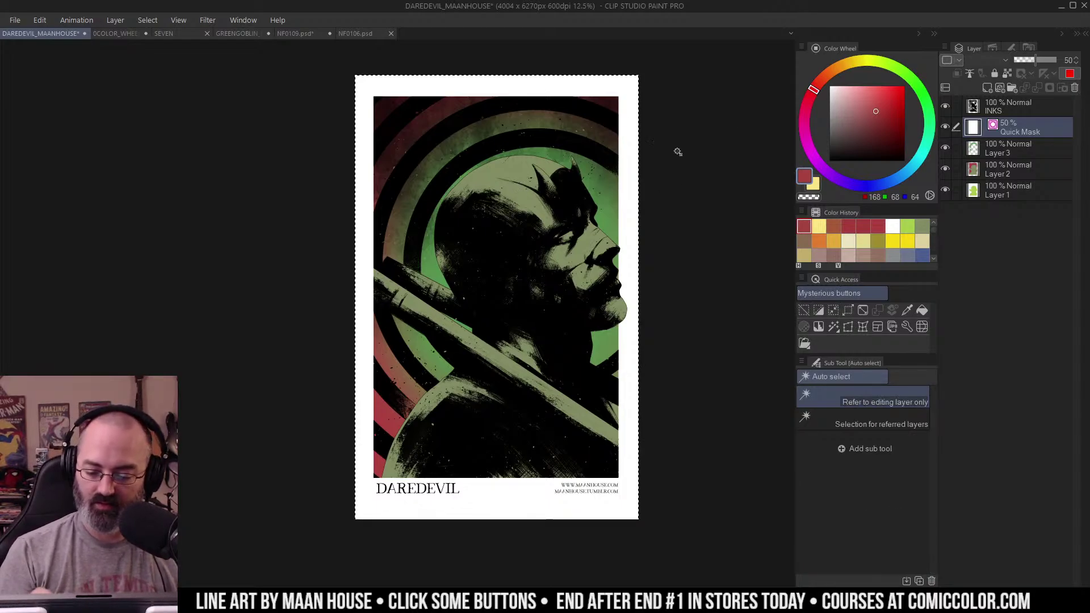
key("ctrl+z")
key("ctrl+z")
key("m")
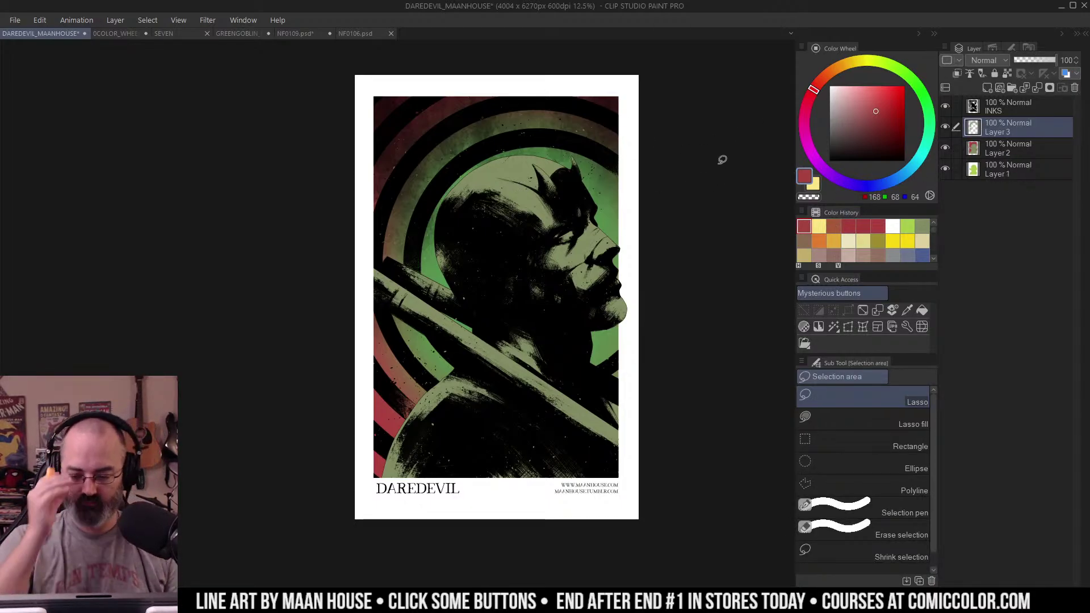
Step: Try to auto-select around the figure with reference to Layer 3 only, and deselect
key("z")
left_click(552, 233)
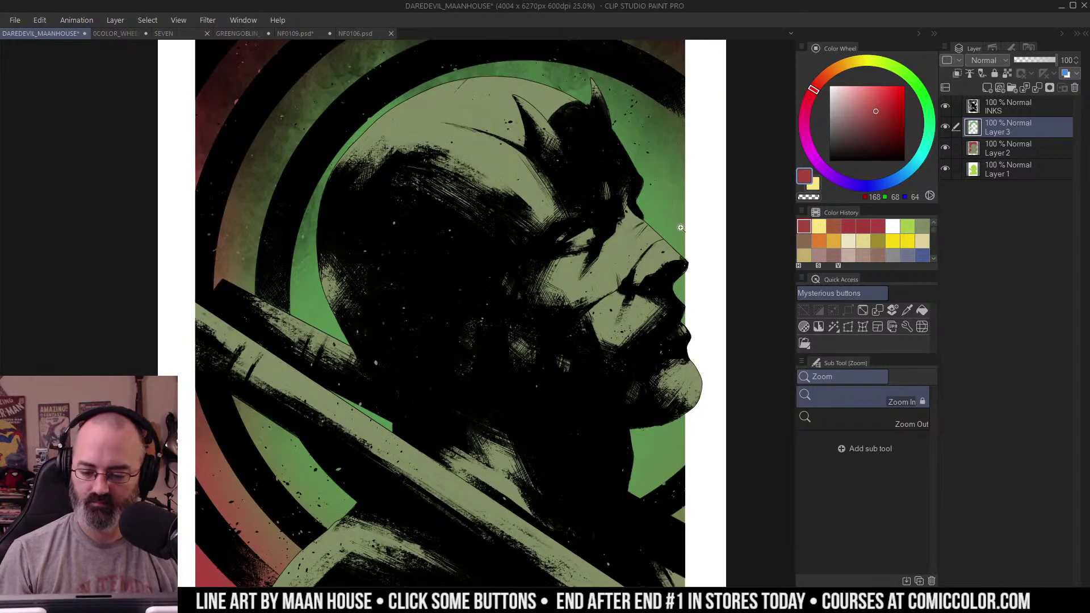
key("b")
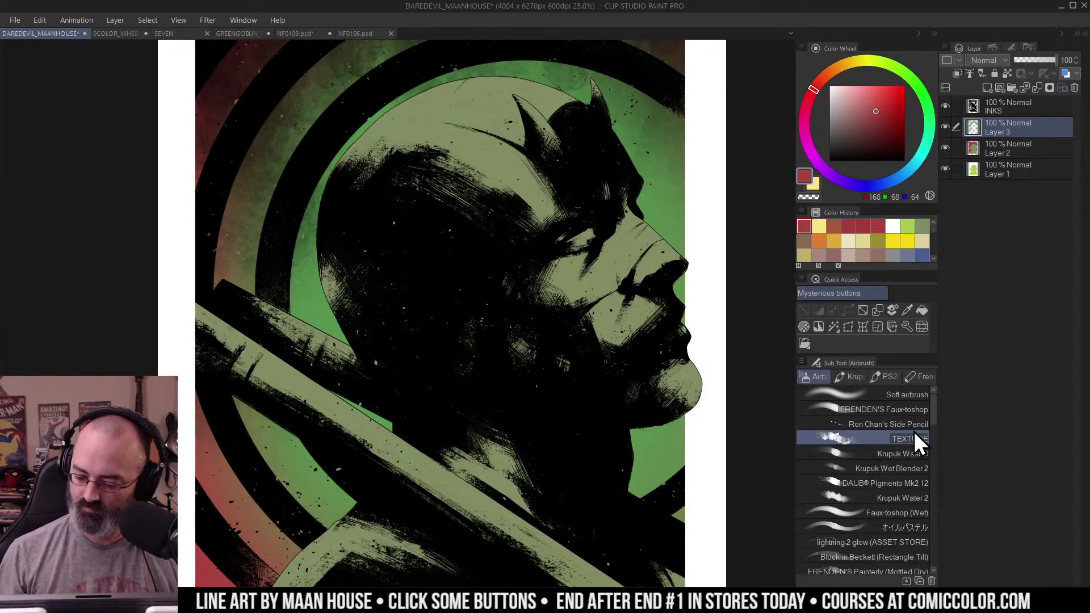
key("w")
left_click(663, 145)
left_click(821, 311)
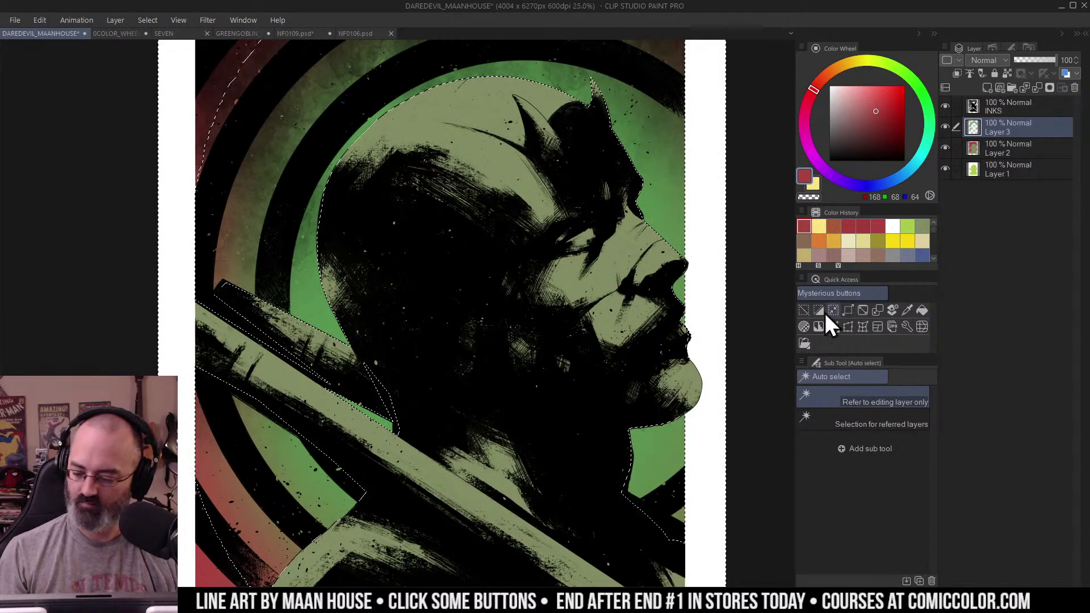
Step: Switch Auto select to referred layers and set Layer 2 as the reference layer, keeping Layer 3 active
left_click(875, 421)
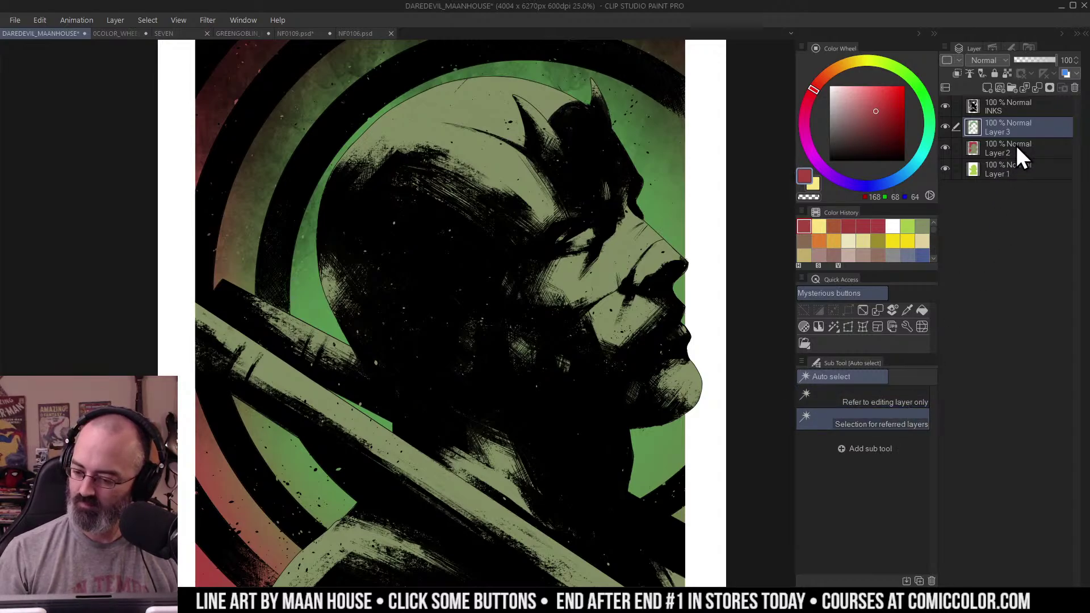
left_click(996, 150)
left_click(1003, 132)
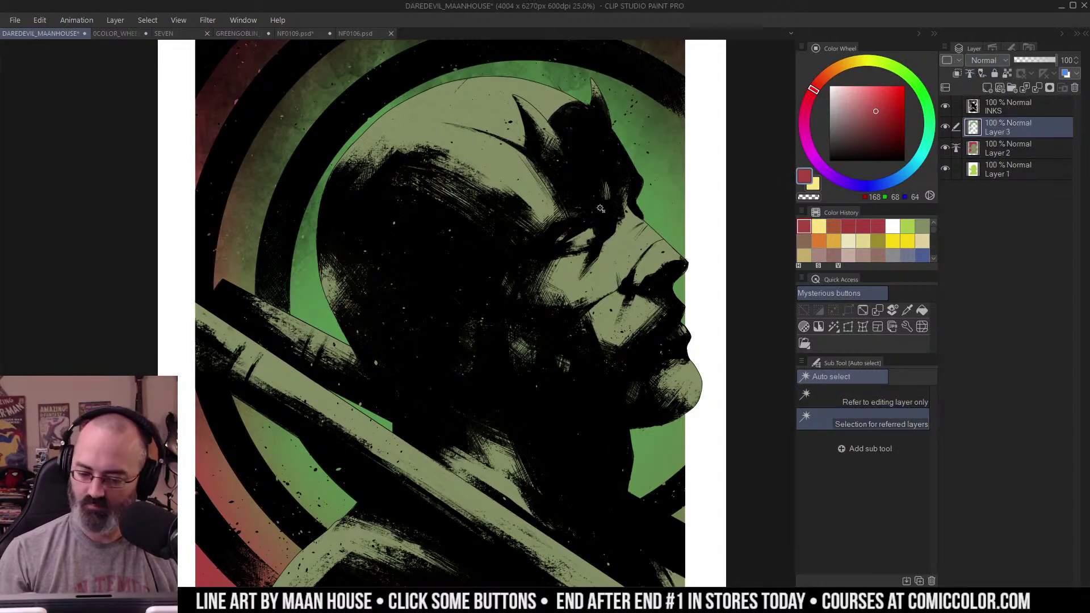
Step: Auto-select the figure from the Layer 2 reference while working on Layer 3
left_click(570, 219)
left_click(576, 225, "ctrl+alt")
left_click(654, 240, "ctrl+alt")
key("q")
key("ctrl+m")
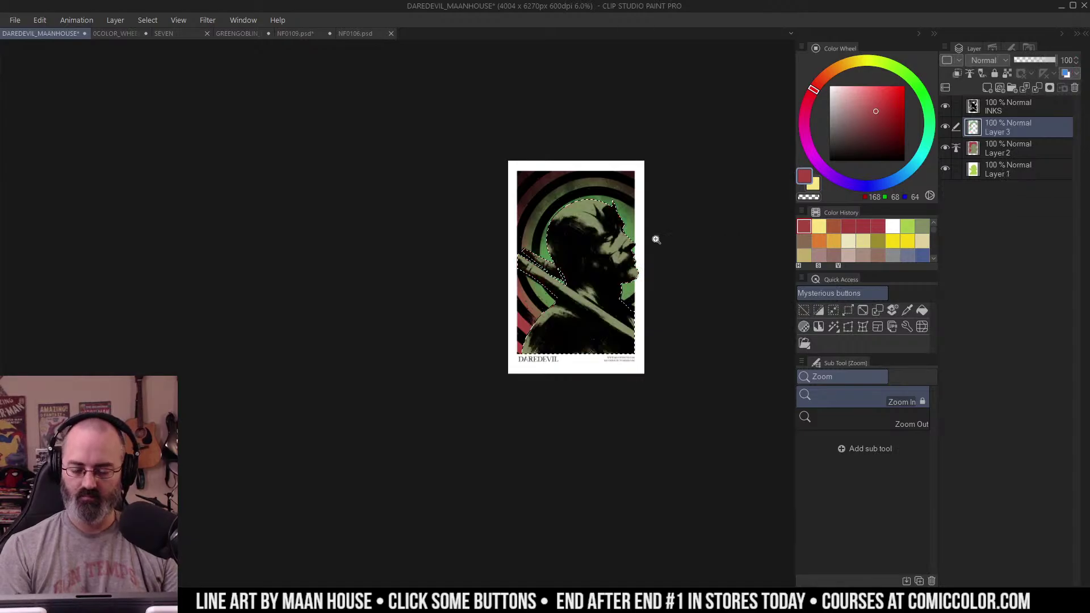
Step: Look over the selected figure with the Krupuk Wash 3 brush active, and clear the selection
scroll(652, 236, "up", 4)
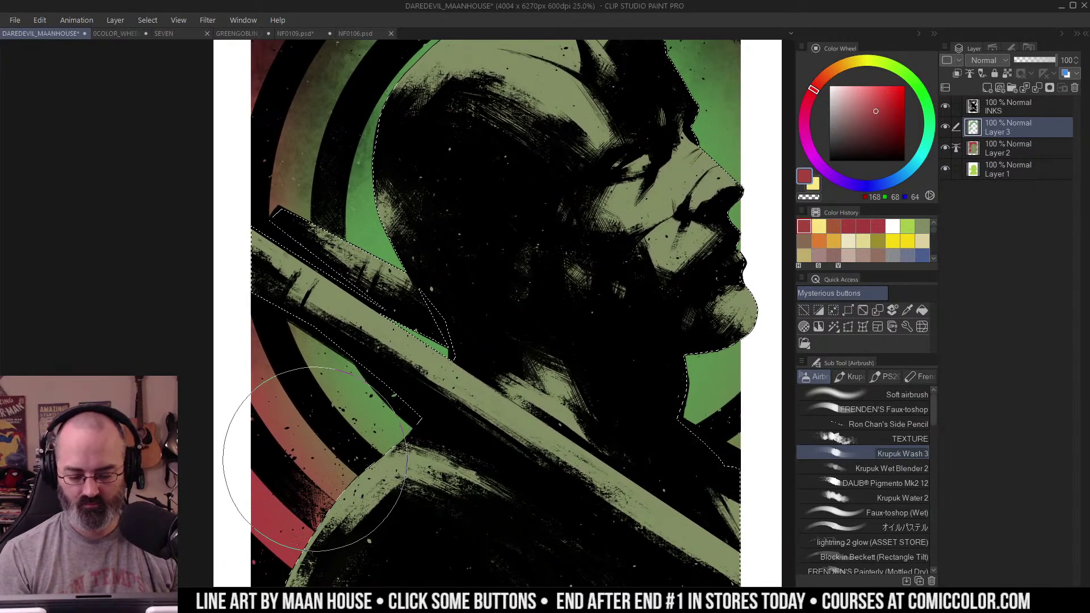
left_click_drag(570, 199, 545, 283)
key("ctrl+d")
left_click_drag(604, 154, 581, 145)
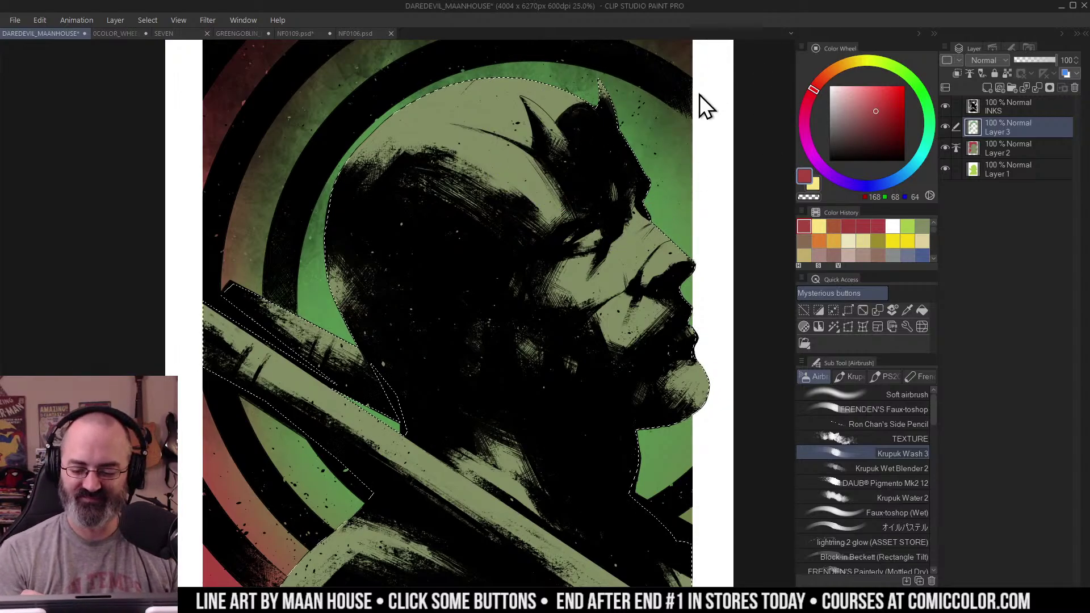
key("/")
left_click(591, 176, "alt")
left_click_drag(585, 191, 570, 214)
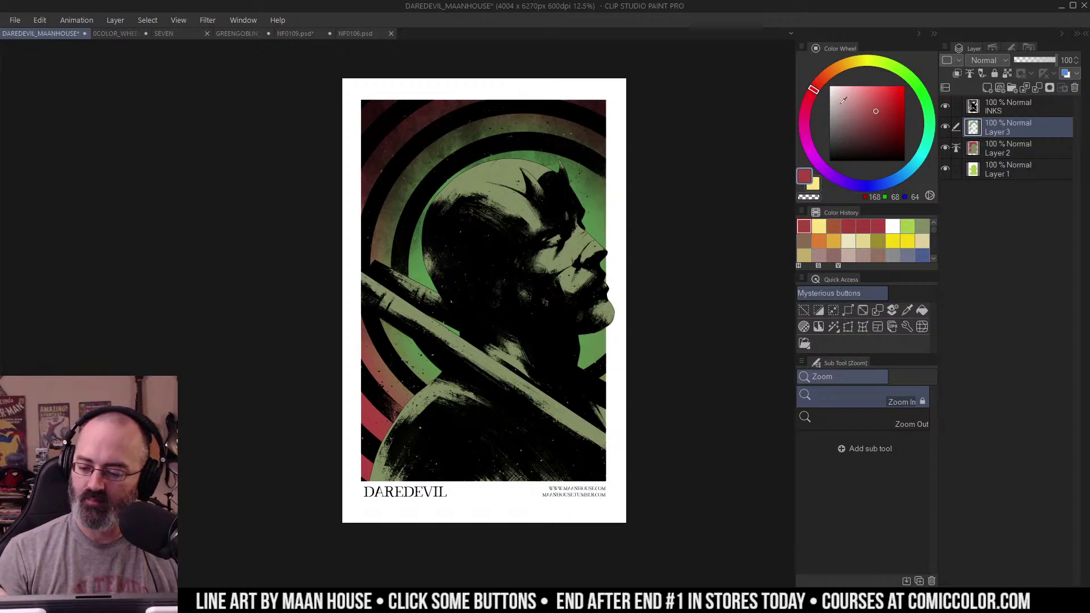
Step: Fill the figure on Layer 3 with a magenta of RGB 192, 92, 187
left_click(811, 152)
left_click(869, 104)
key("g")
left_click(588, 260)
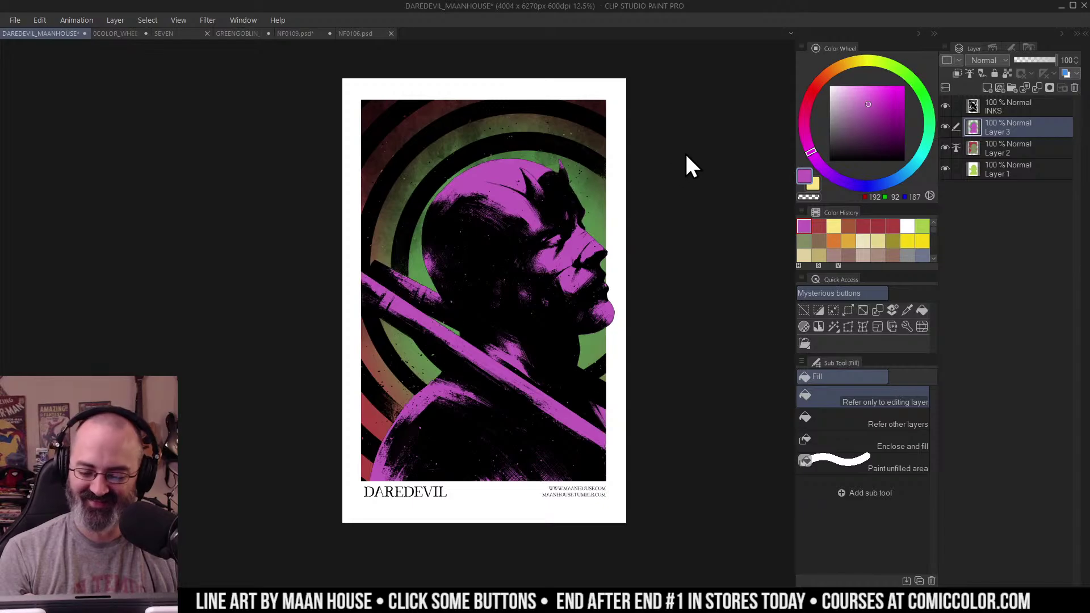
Step: Try a Hue/Saturation/Luminosity shift on the figure with hue 53, saturation -24 and luminosity -35
key("ctrl+u")
left_click_drag(909, 139, 990, 138)
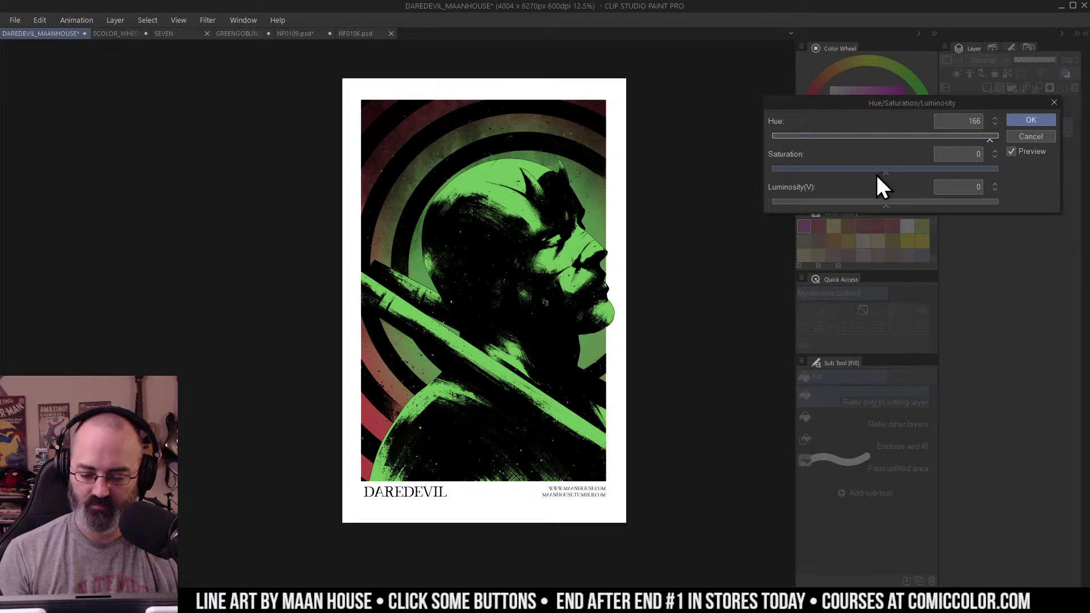
left_click_drag(874, 207, 846, 208)
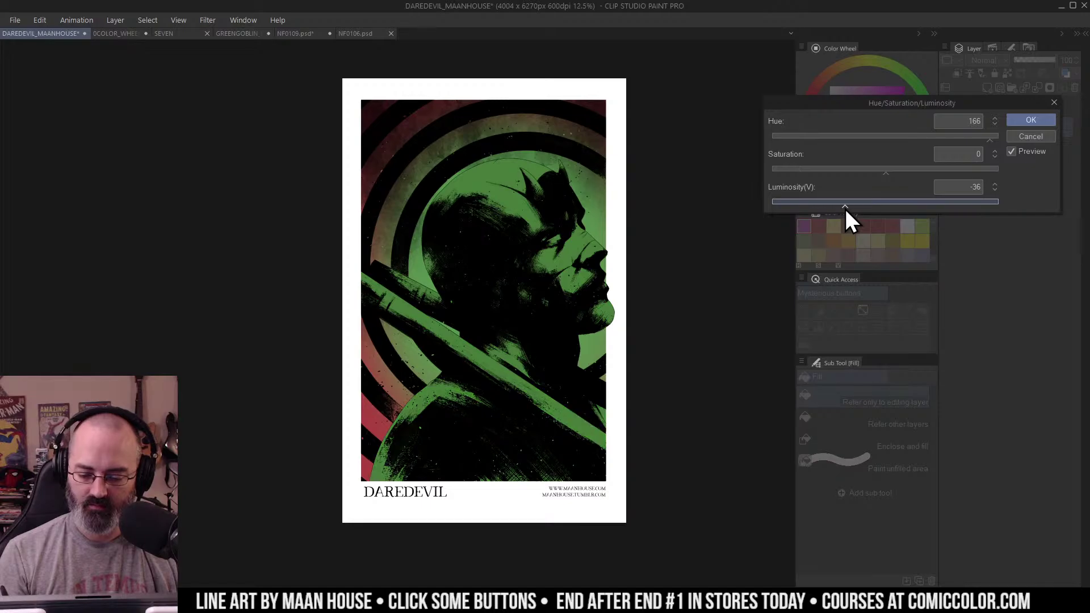
mouse_move(921, 138)
left_mouse_down()
mouse_move(903, 141)
mouse_move(920, 142)
left_mouse_up()
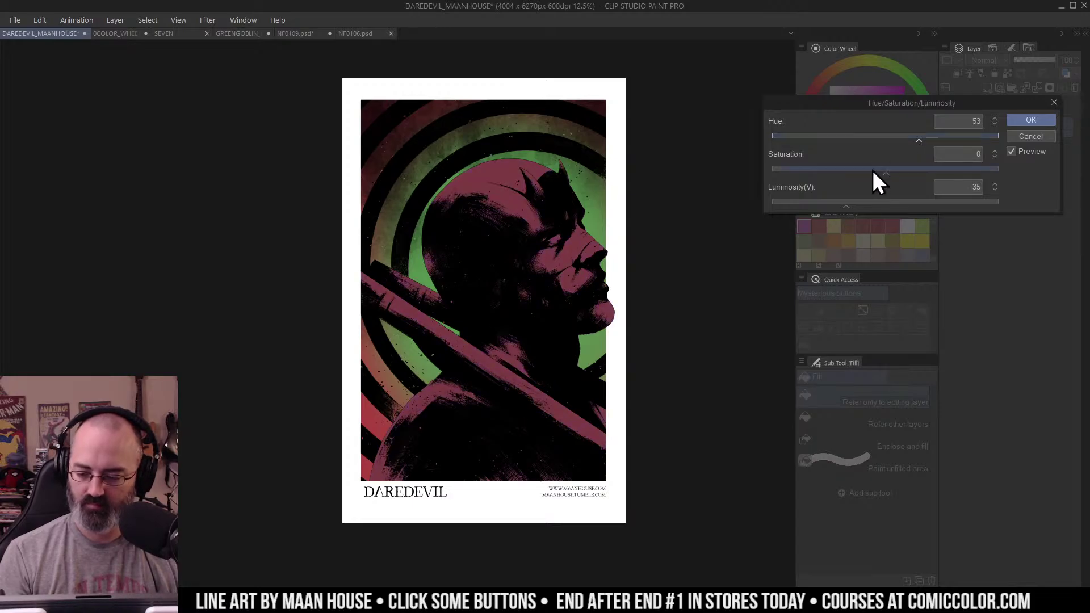
left_click_drag(874, 169, 864, 169)
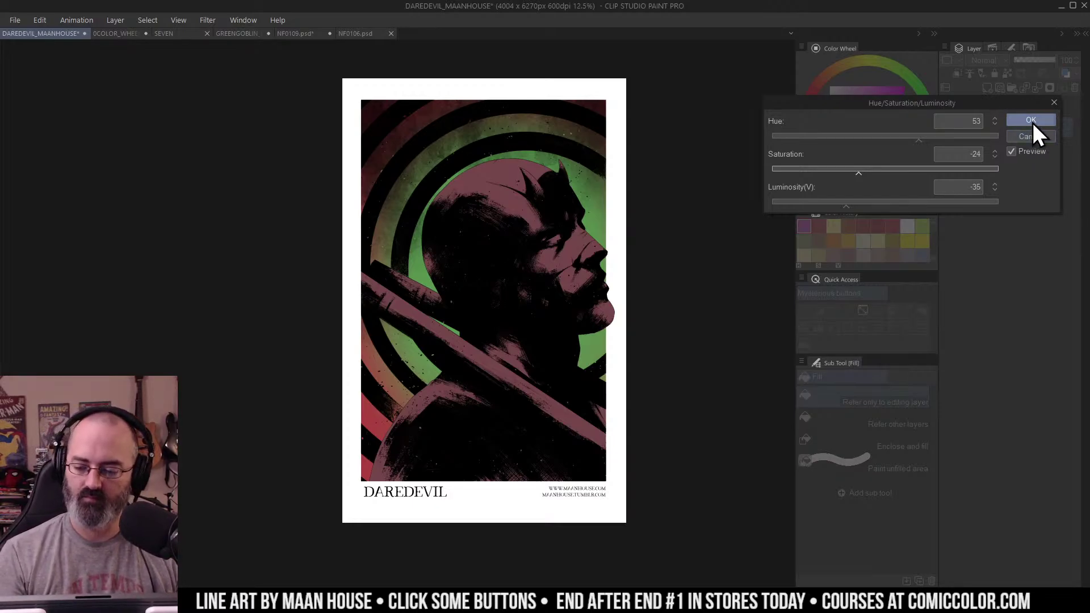
left_click(1031, 137)
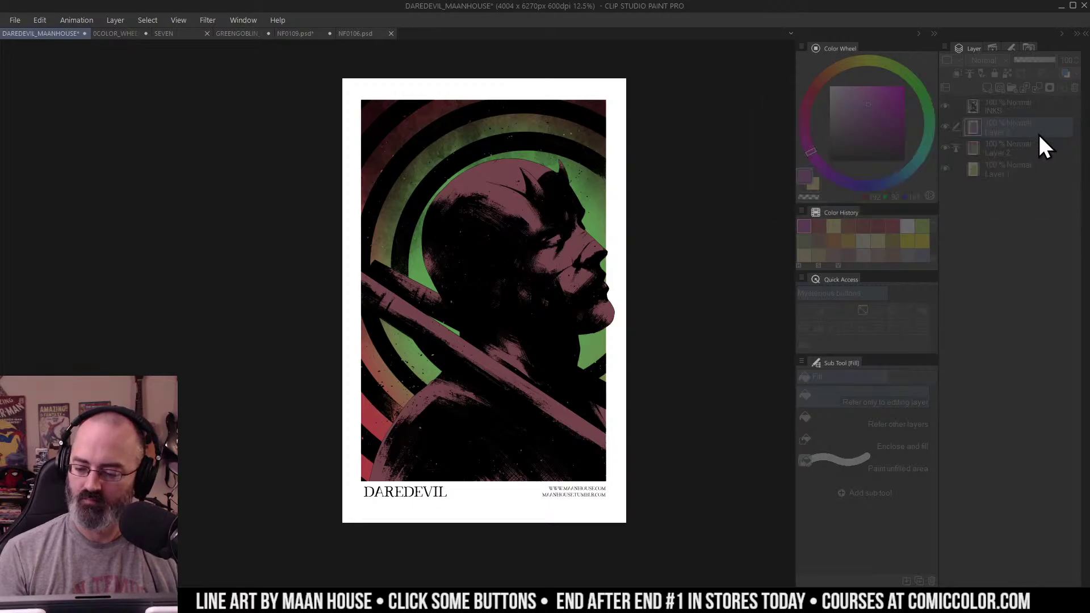
scroll(642, 227, "down", 2)
key("ctrl+m")
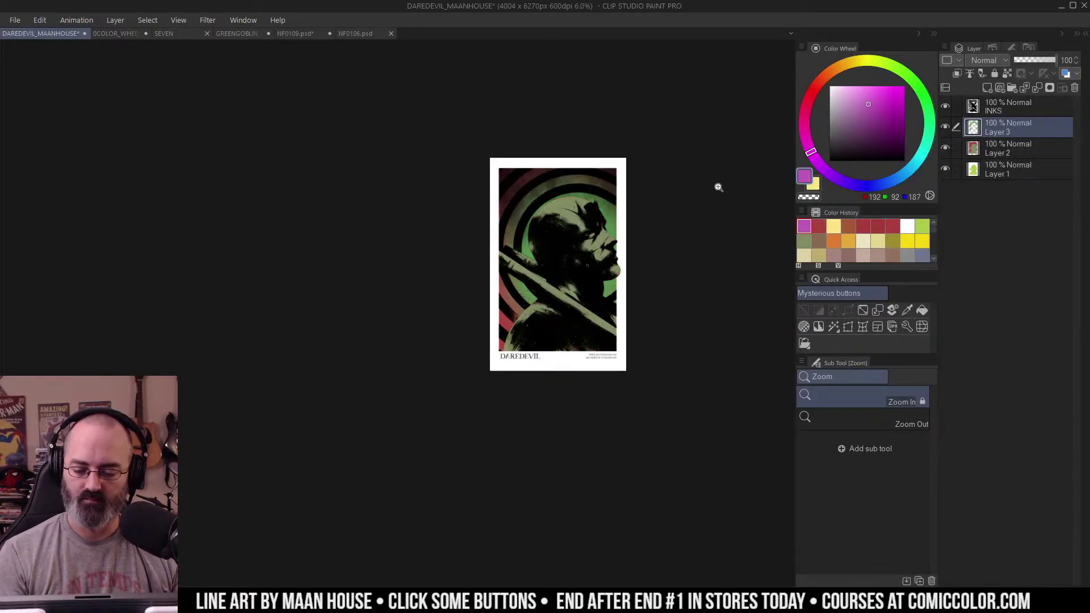
key("ctrl+m")
scroll(659, 219, "up", 2)
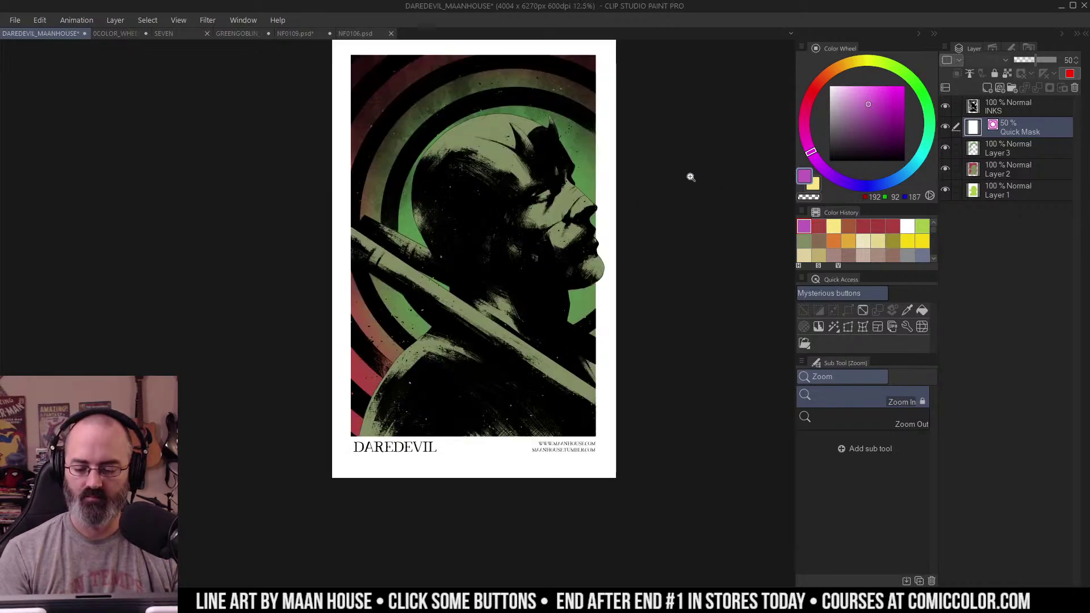
key("w")
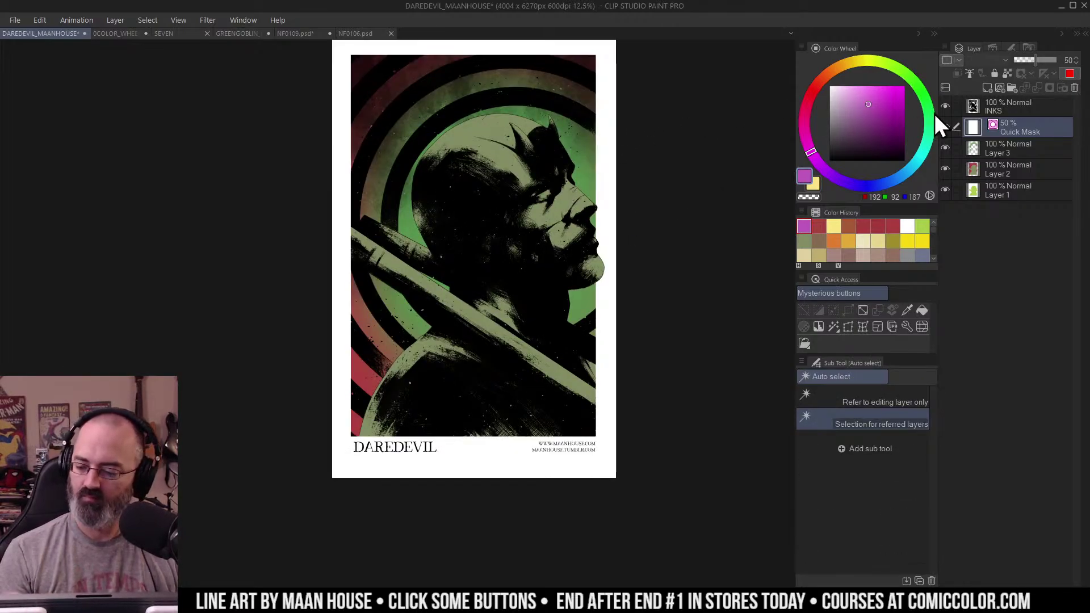
key("ctrl+m")
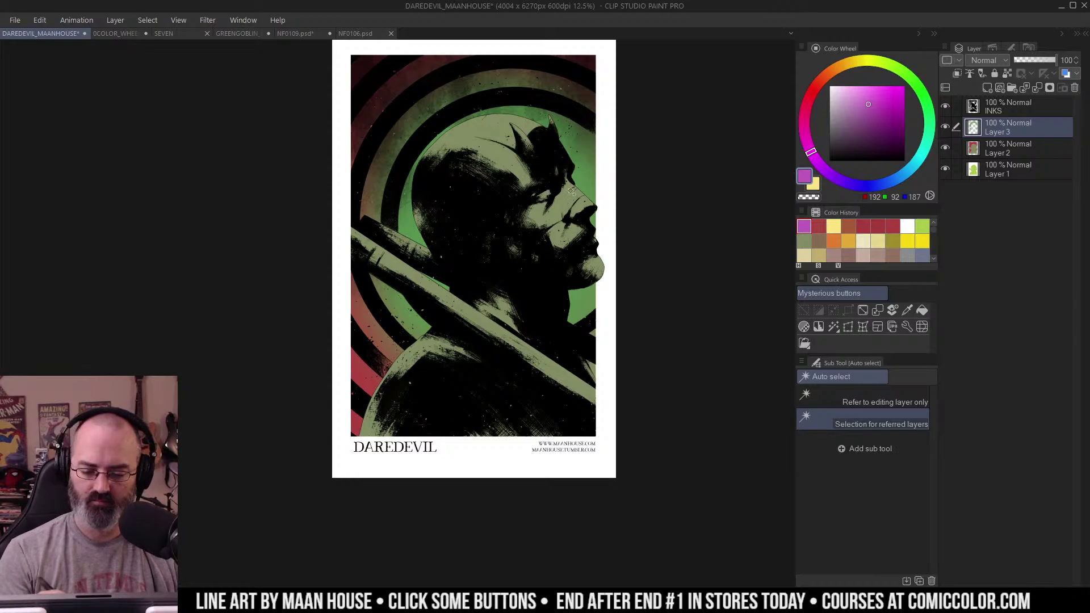
Step: Set Layer 2 as the reference layer, test an auto-selection of the figure with Layer 3 active, and clear the selection
key("m")
key("w")
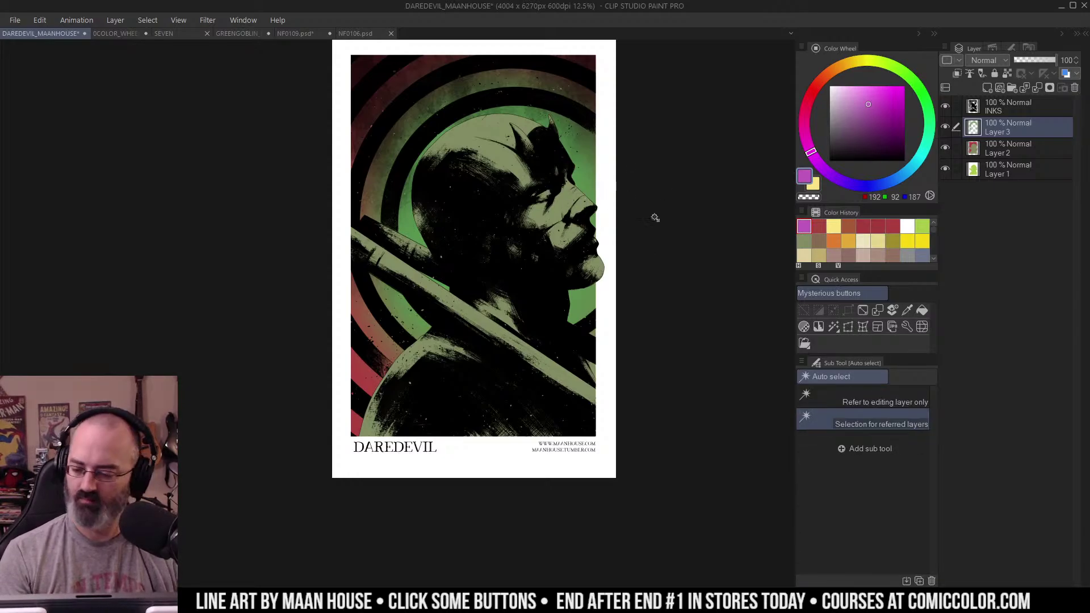
left_click(1017, 149)
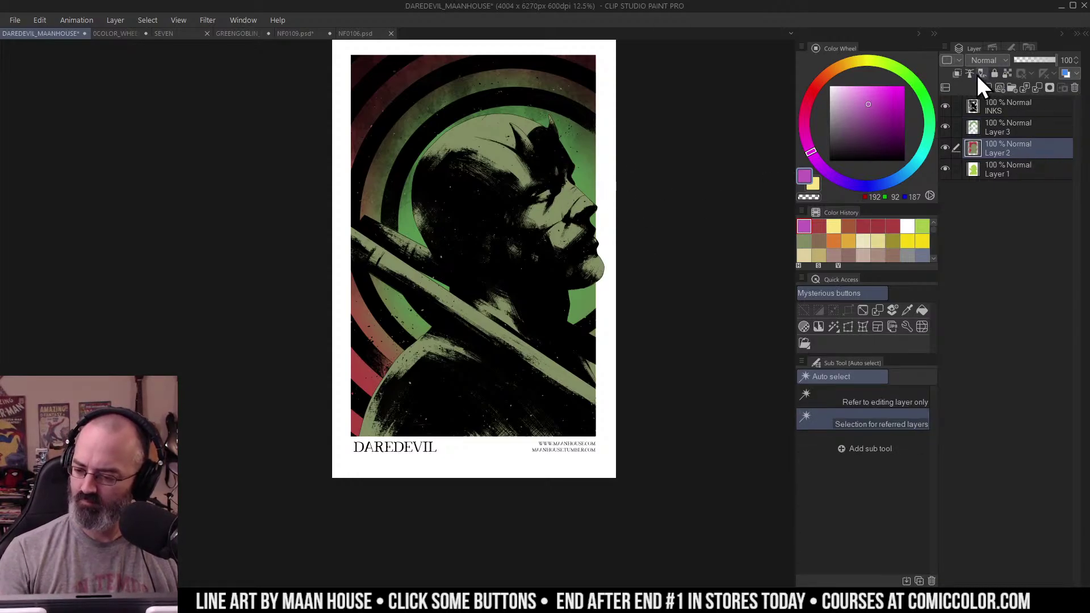
left_click(1000, 128)
left_click(557, 203)
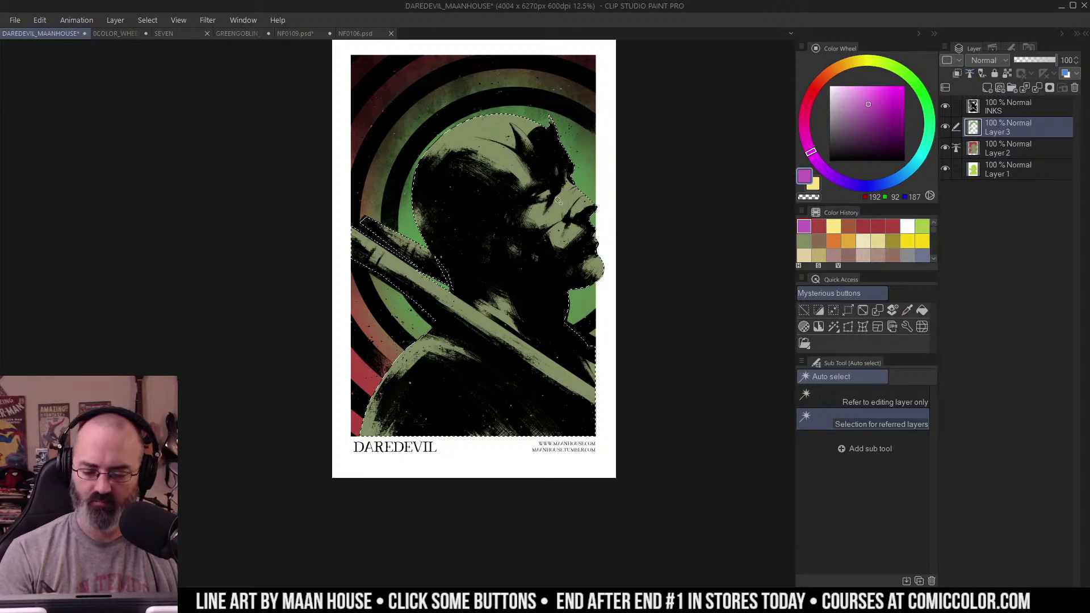
key("q")
key("q")
key("ctrl+d")
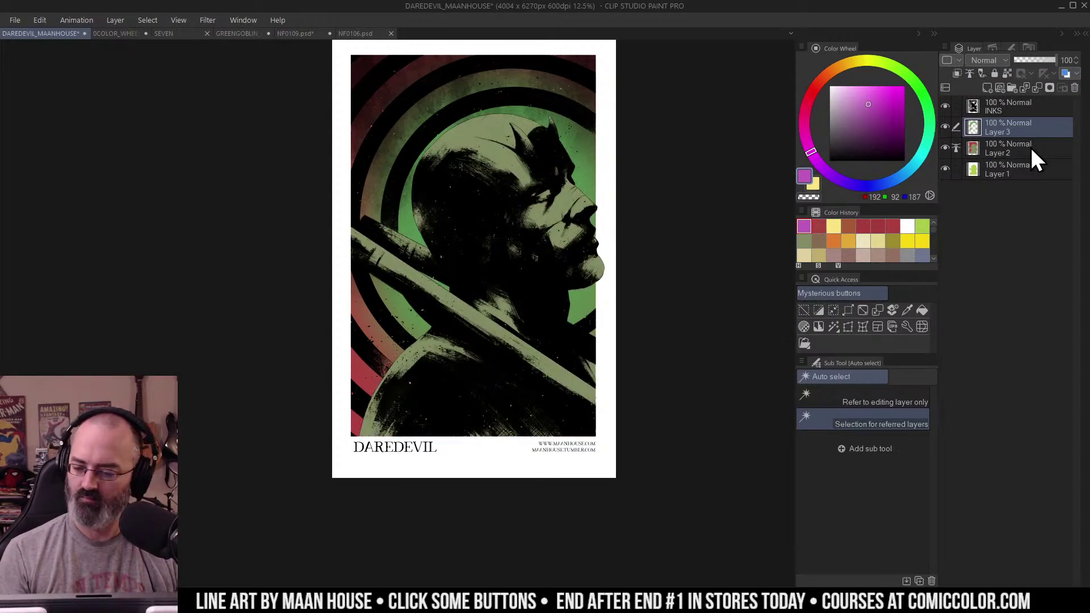
Step: Fill the figure on Layer 3 with a muted red of RGB 152, 65, 50
left_click(817, 85)
left_click(883, 113)
key("g")
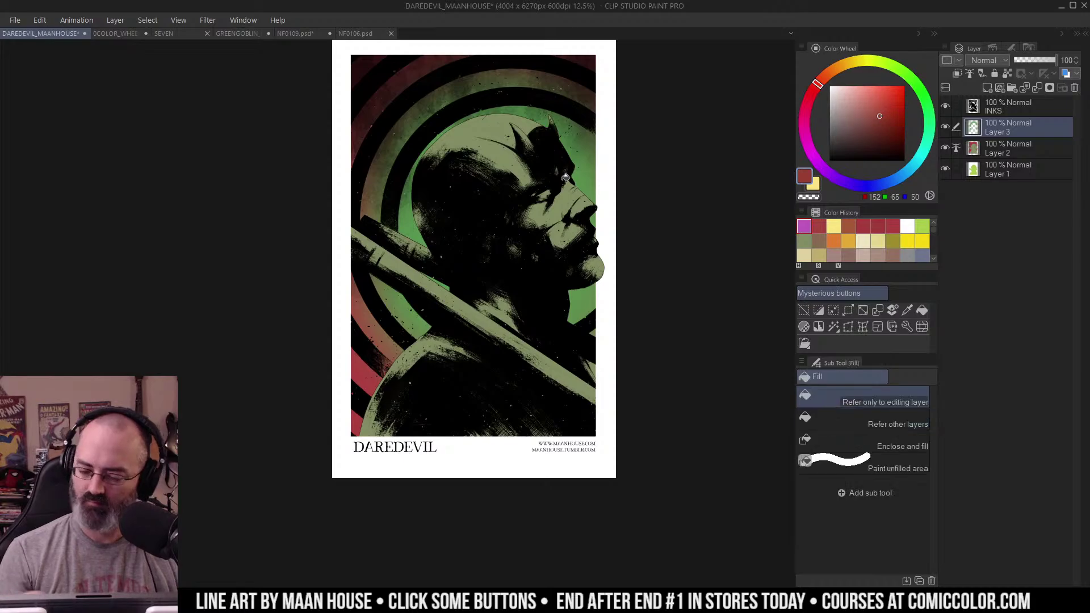
left_click(569, 165)
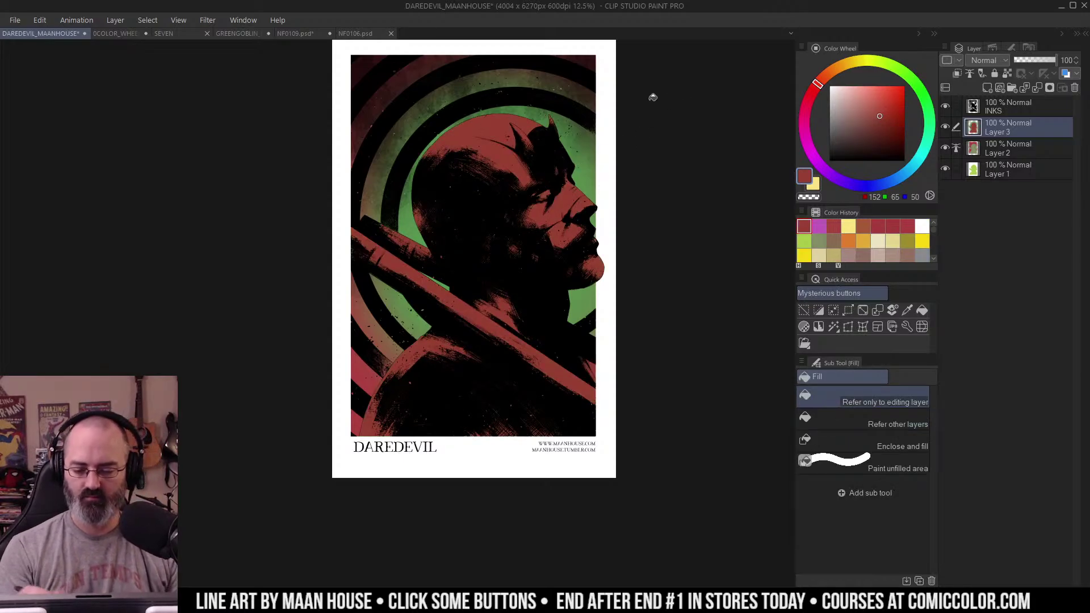
Step: Sample the background green of RGB 80, 130, 70 beside the head and choose the Krupuk Wash 3 brush
key("z")
left_click(519, 176)
left_click_drag(542, 175, 557, 197)
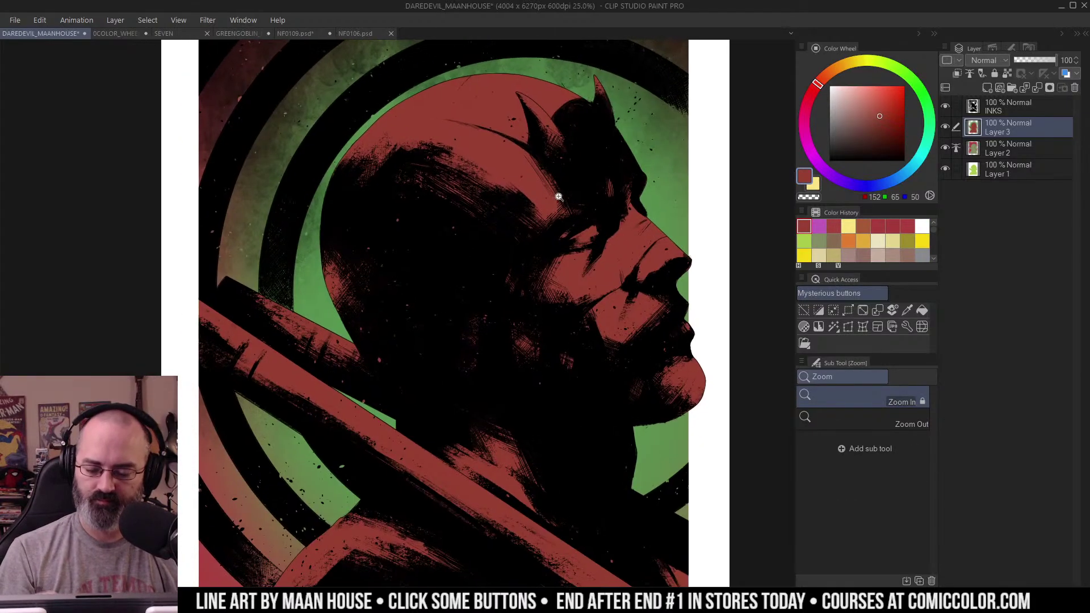
key("l")
key("b")
left_click(533, 180, "alt")
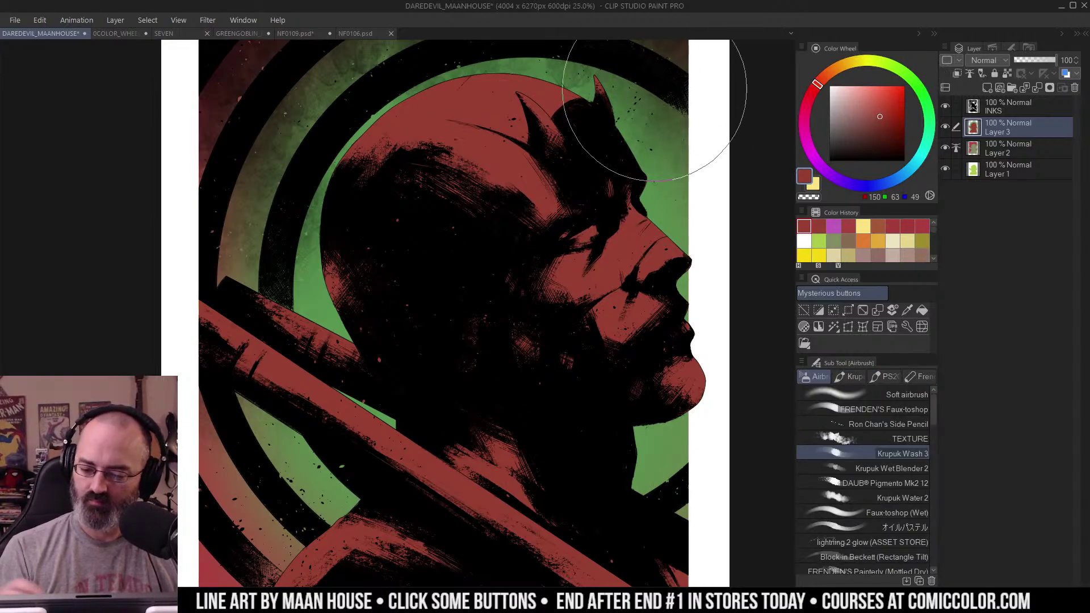
left_click(651, 161, "alt")
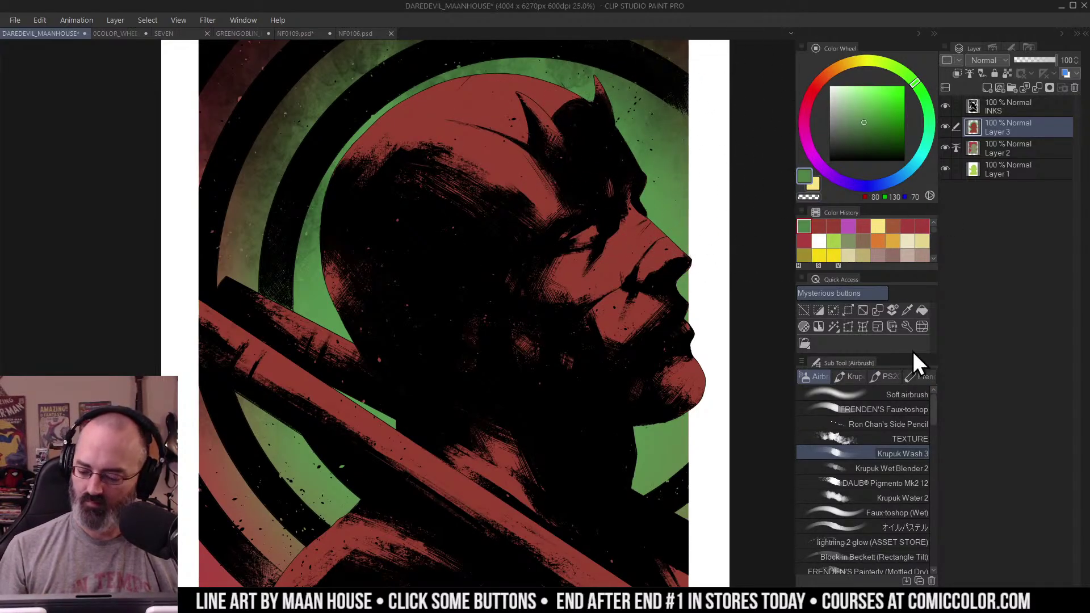
left_click(911, 426)
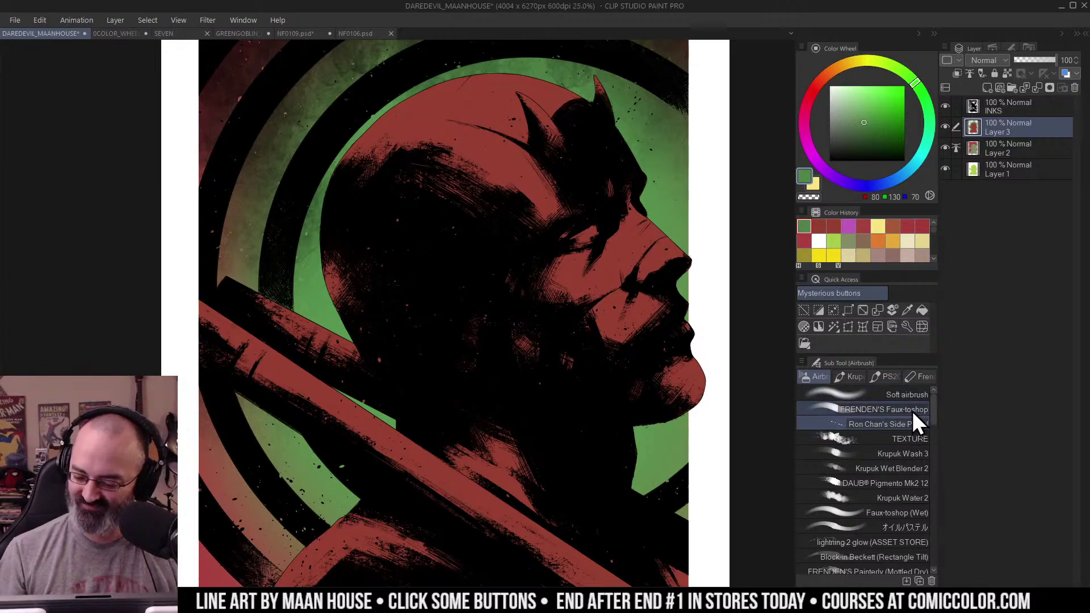
left_click(911, 452)
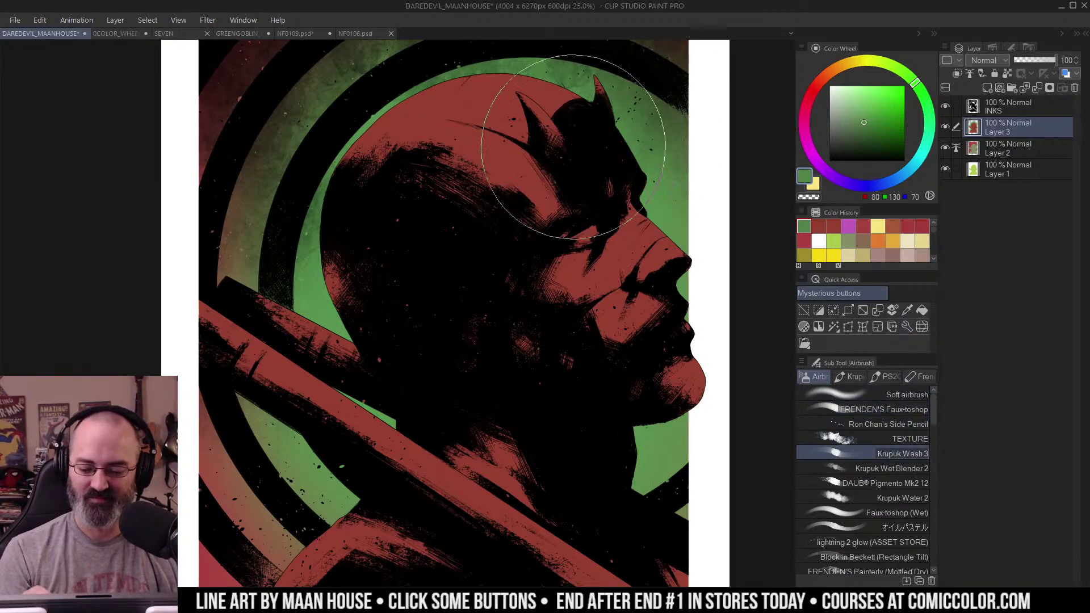
Step: Try auto-selecting the whole red figure, and drop the selection
key("w")
left_click(598, 126)
key("m")
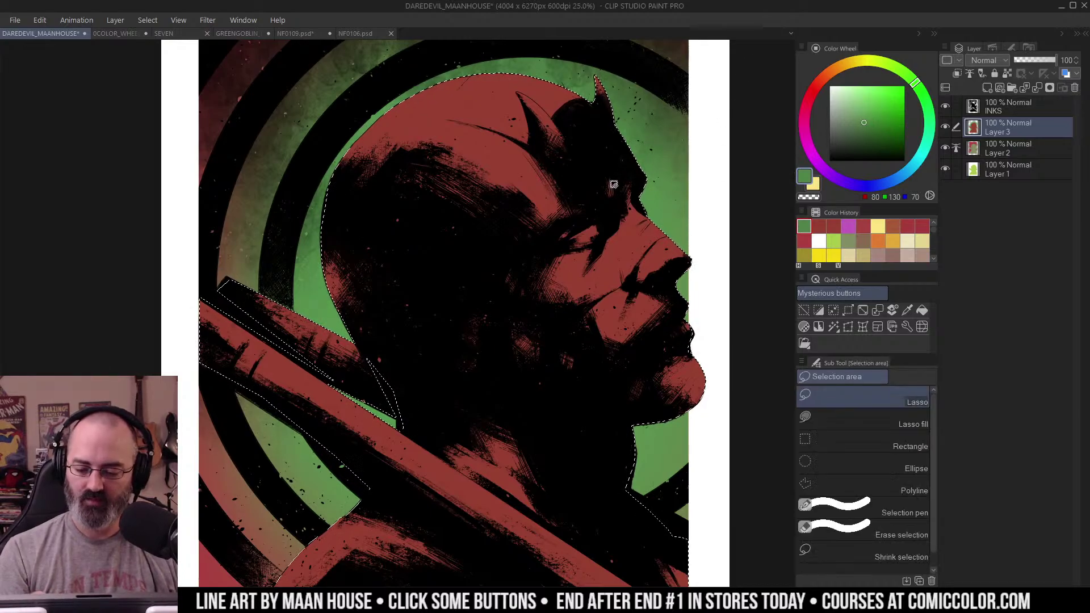
key("ctrl+d")
Step: Lasso the figure's eye on Layer 3
key("ctrl+space")
left_click_drag(598, 242, 680, 160)
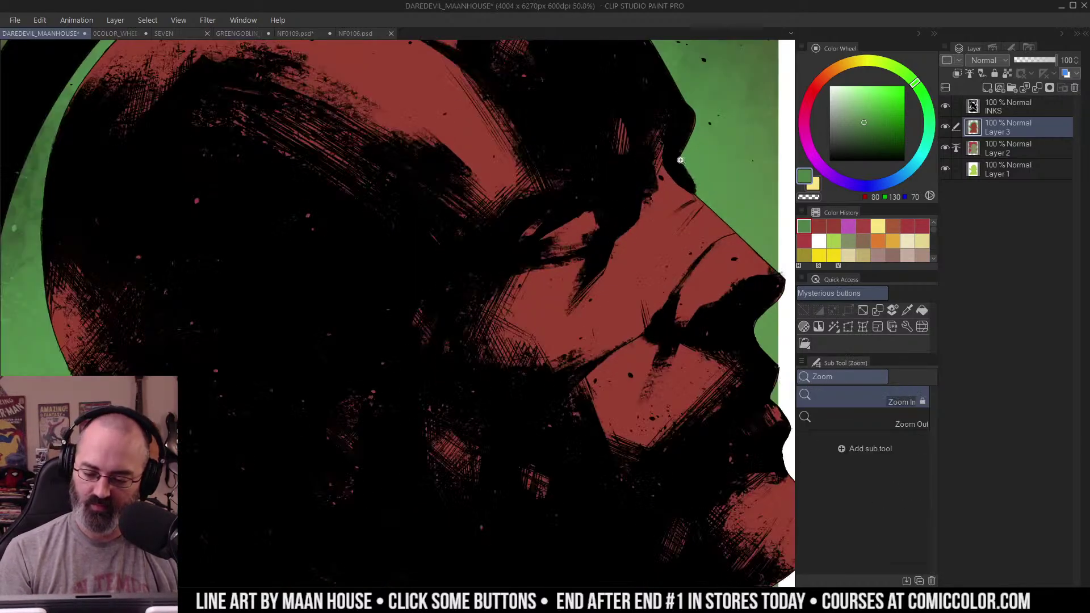
key("m")
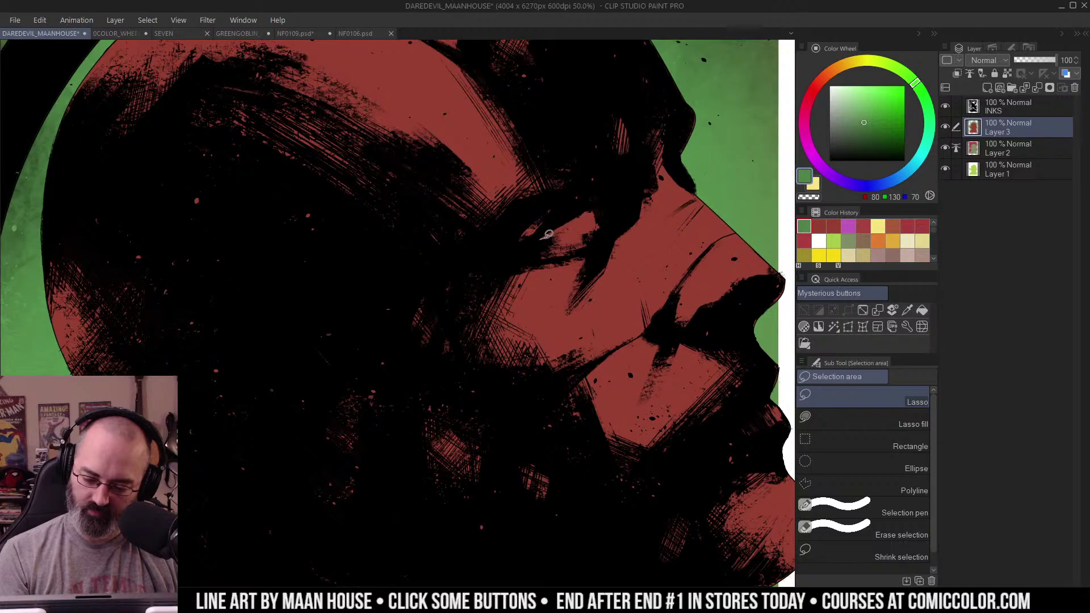
mouse_move(540, 238)
left_mouse_down()
mouse_move(602, 230)
mouse_move(599, 211)
mouse_move(578, 208)
mouse_move(538, 239)
left_mouse_up()
key("/")
left_click(579, 236, "alt")
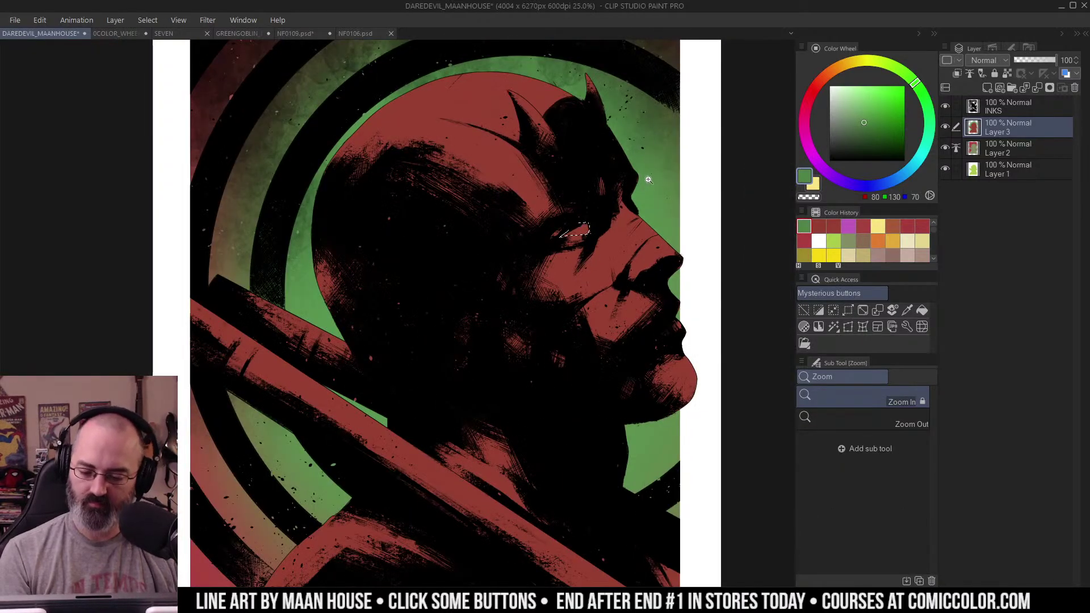
left_click(607, 232, "alt")
left_click(601, 240)
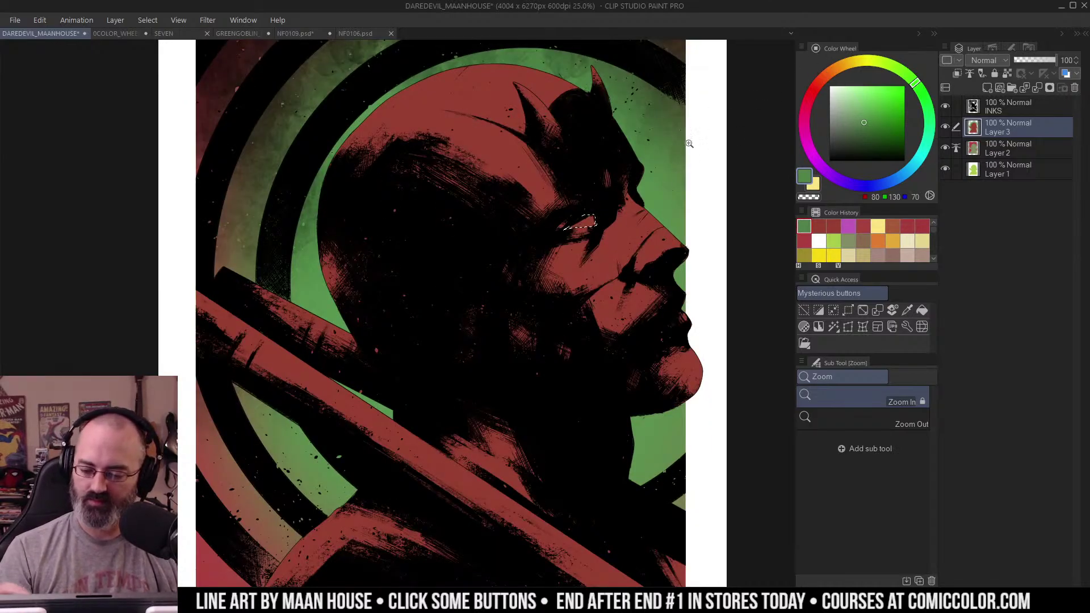
Step: Sample the background green of RGB 85, 135, 74 and paint the selected eye with the Krupuk Wash 3 brush
right_click(664, 186)
key("b")
key("ctrl+d")
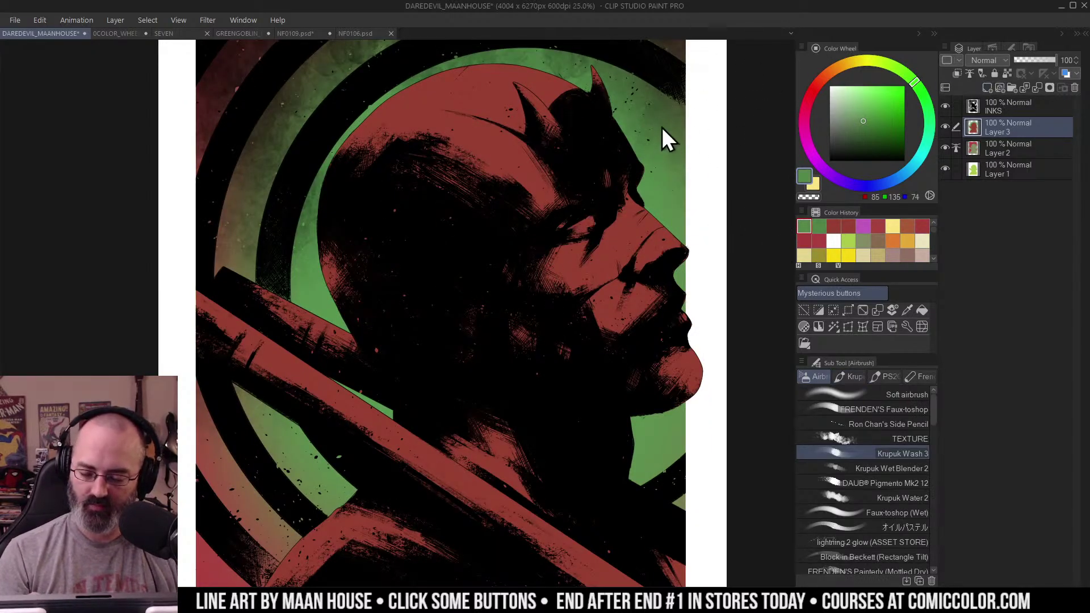
mouse_move(597, 201)
left_mouse_down()
mouse_move(566, 242)
mouse_move(607, 189)
mouse_move(591, 216)
mouse_move(609, 200)
left_mouse_up()
key("/")
left_click(646, 196, "alt")
left_click(646, 197, "alt")
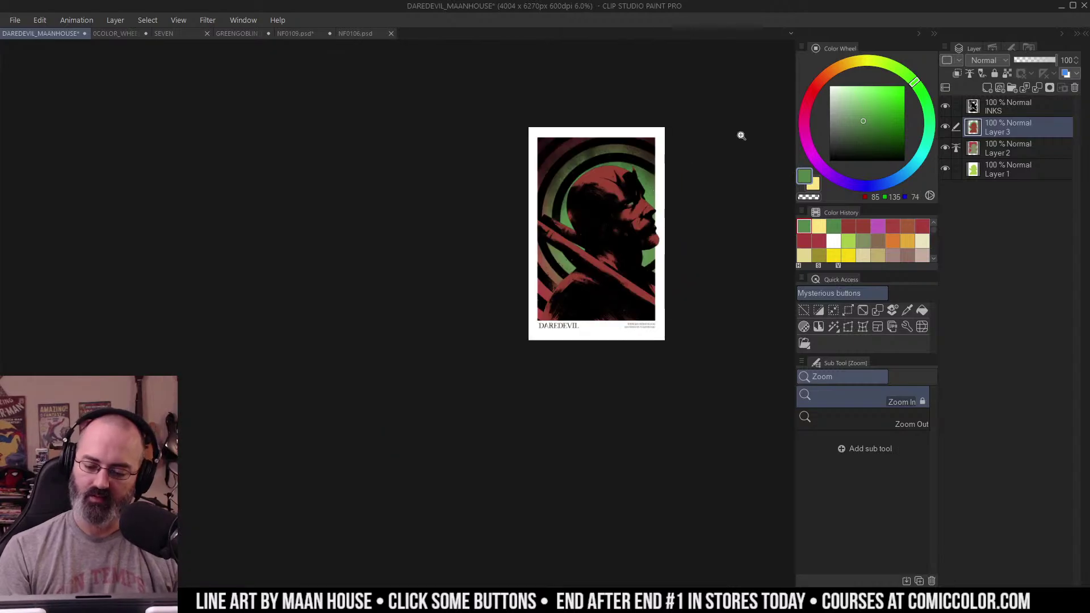
double_click(653, 206)
Step: Try painting the eye in a yellow-green of RGB 187, 202, 105, and undo the eye's recoloring
key("b")
left_click(877, 61)
left_click(866, 101)
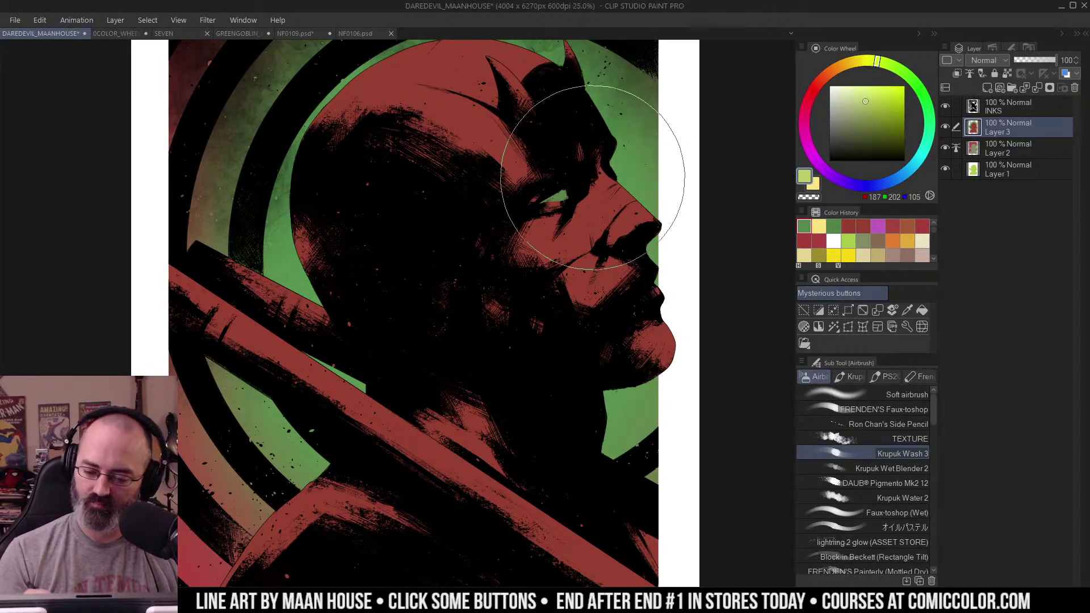
key("/")
left_click(675, 147, "alt")
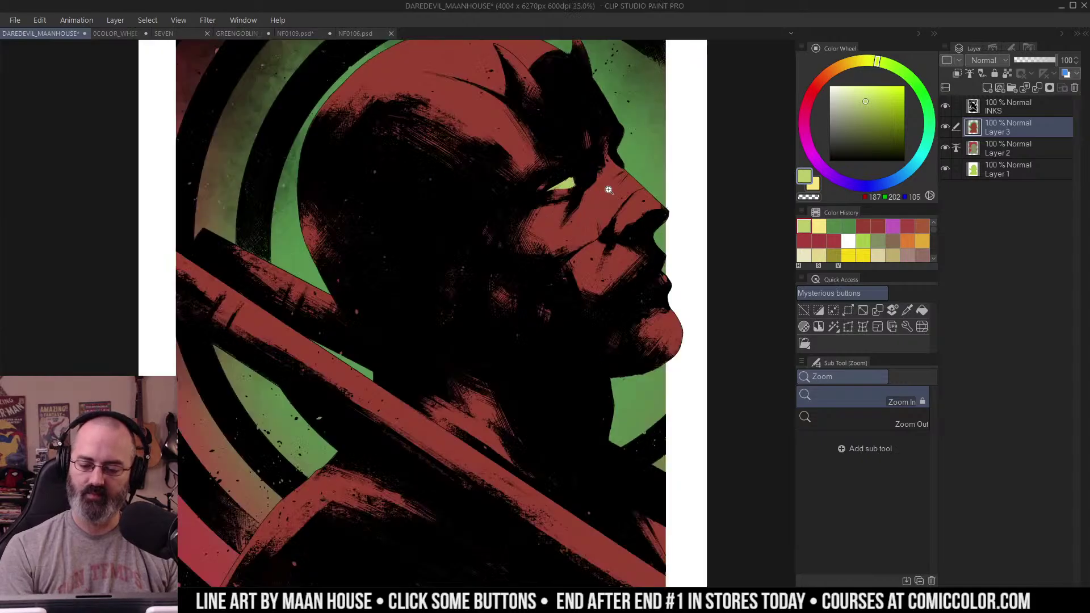
left_click(605, 190)
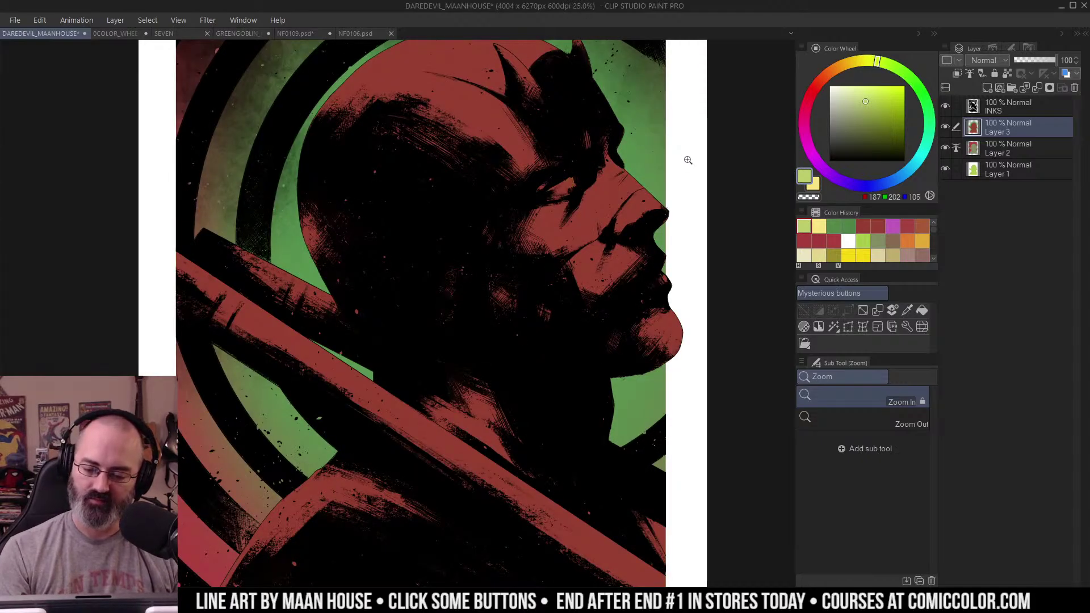
Step: Examine the red figure against the green background rings, up close and across the whole poster
left_click(601, 179, "alt")
left_click(603, 181)
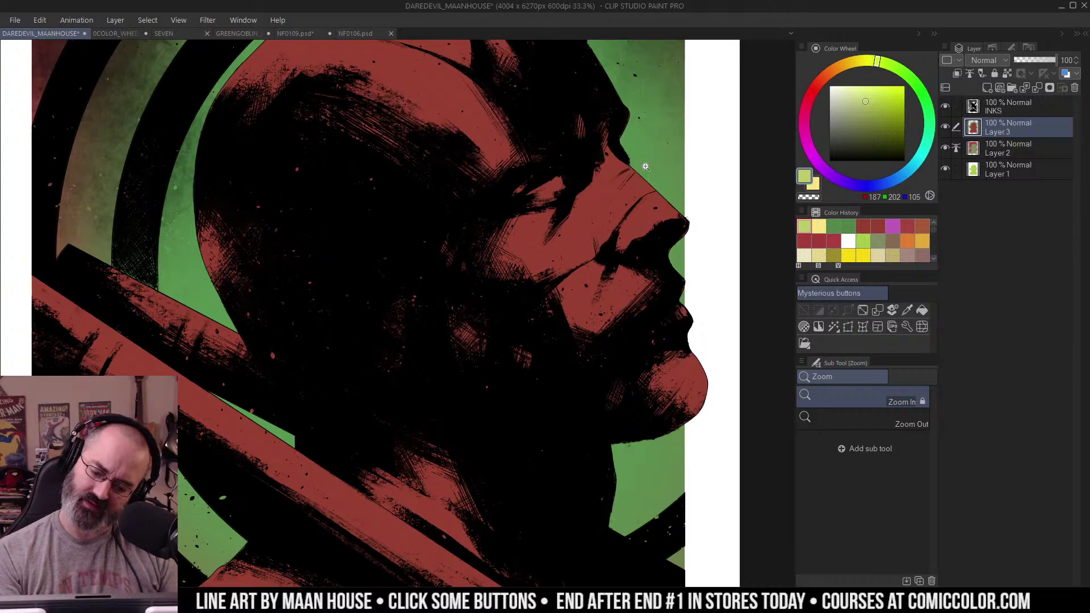
left_click(600, 189, "alt")
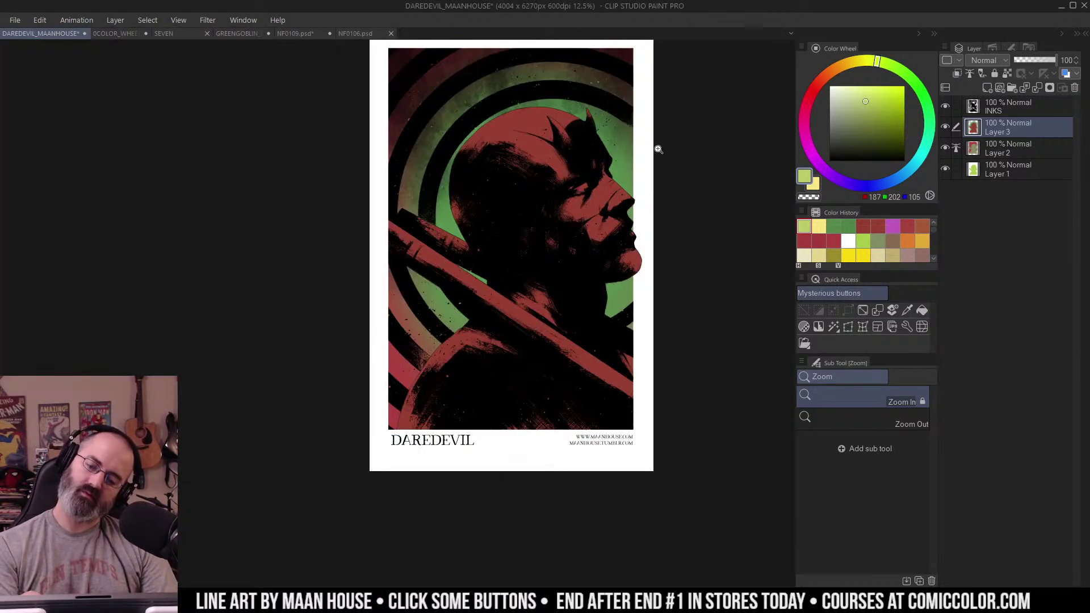
left_click(638, 167)
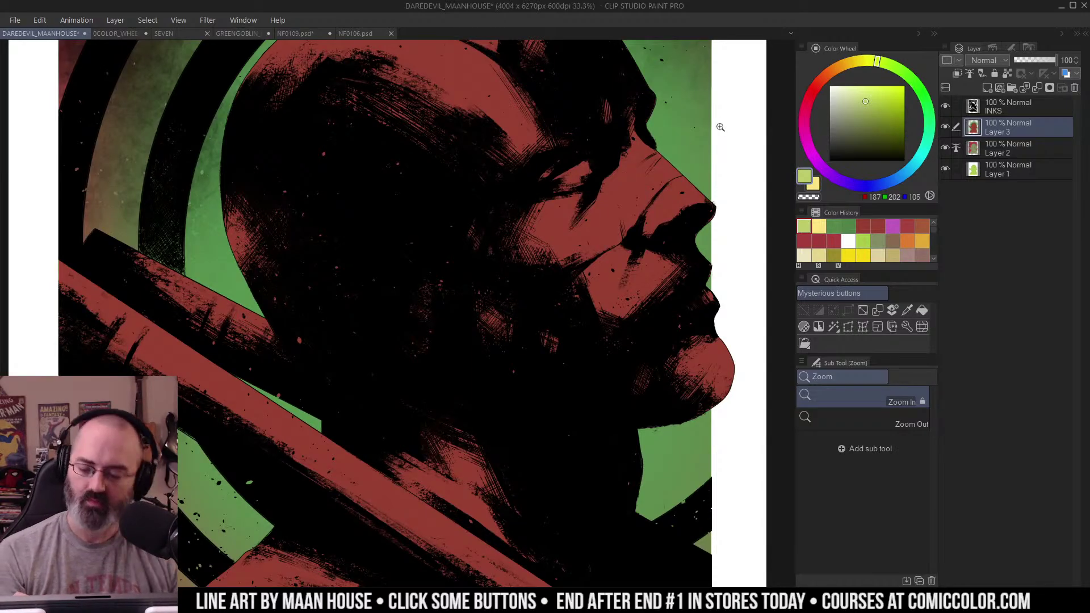
scroll(601, 222, "down", 2)
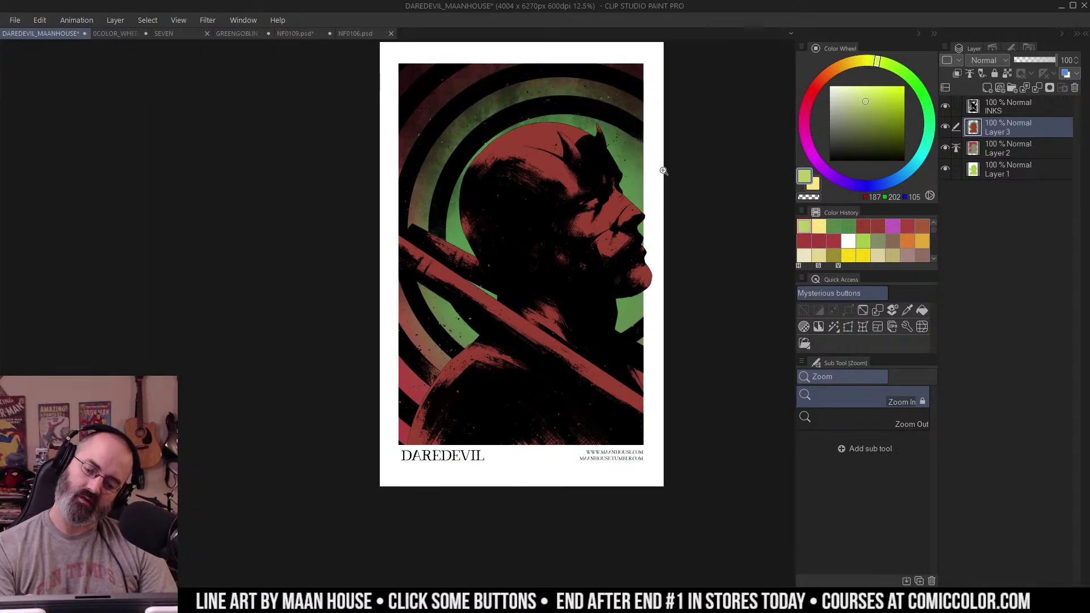
scroll(626, 205, "up", 3)
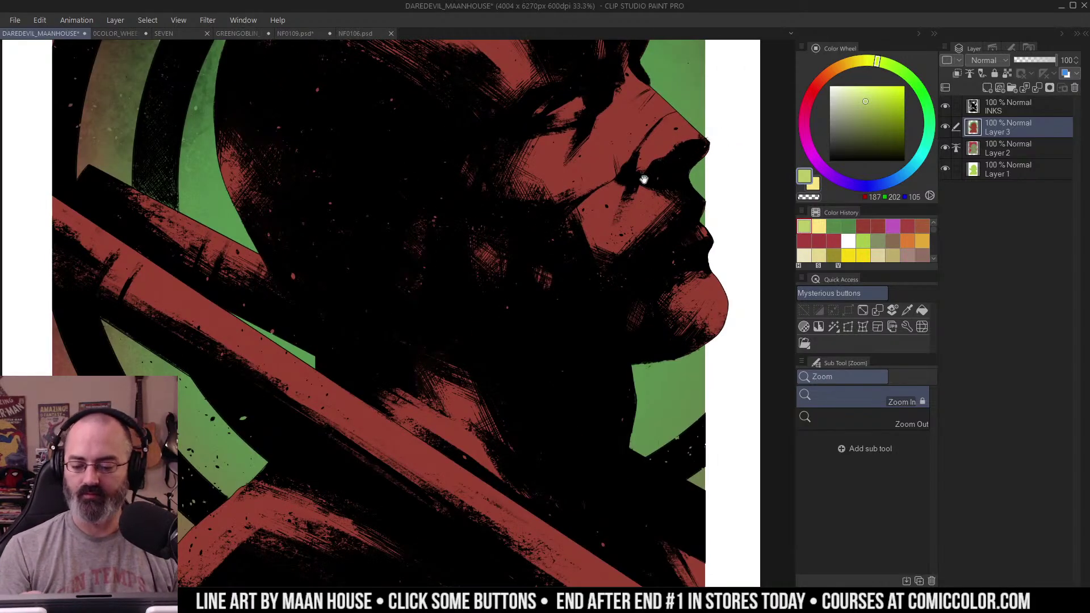
Step: Auto-select the whole figure from the referred layers and add a new layer above Layer 3
left_click_drag(644, 180, 615, 308)
left_click_drag(641, 142, 671, 126)
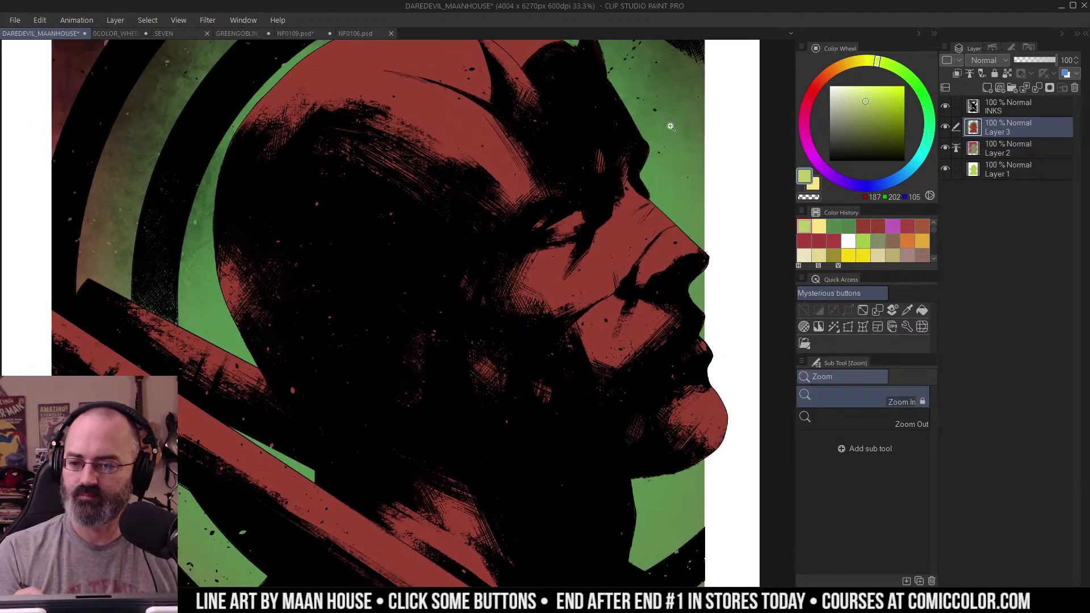
scroll(664, 140, "down", 1)
key("m")
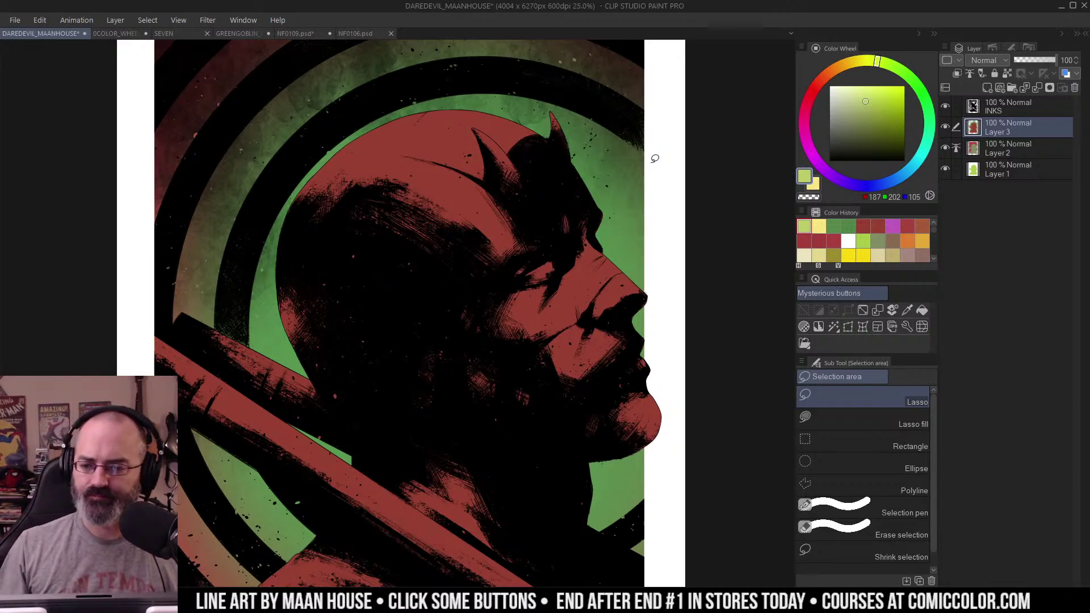
left_click_drag(728, 209, 736, 161)
left_click_drag(679, 129, 686, 149)
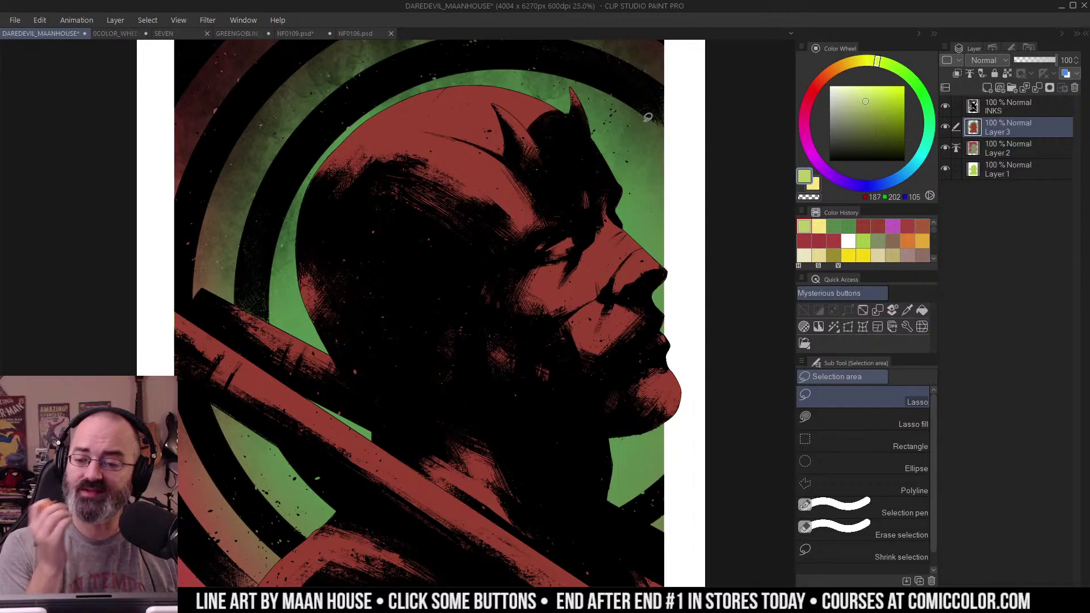
key("w")
left_click(499, 186)
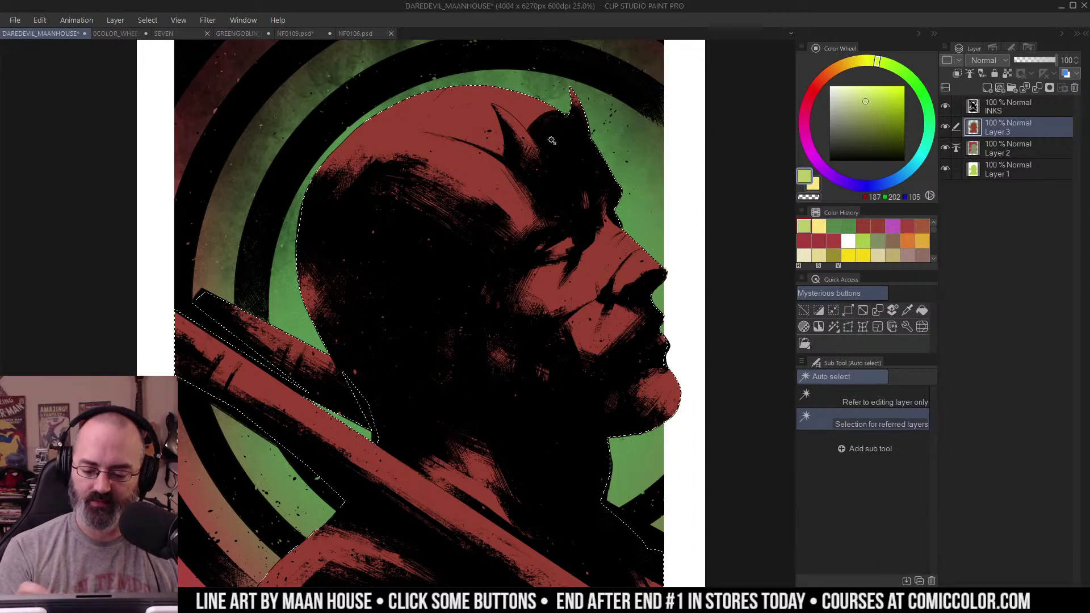
key("b")
left_click(988, 88)
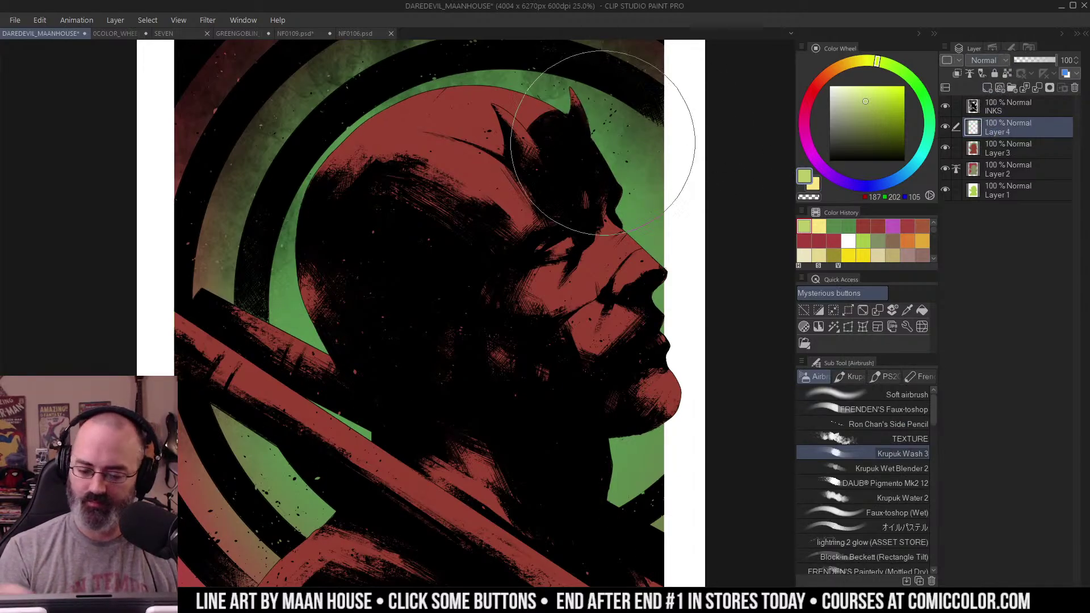
Step: Mix a muted green of RGB 107, 142, 99 from the background and brush soft highlights onto the crown with Krupuk Wash 3
left_click(483, 165, "alt")
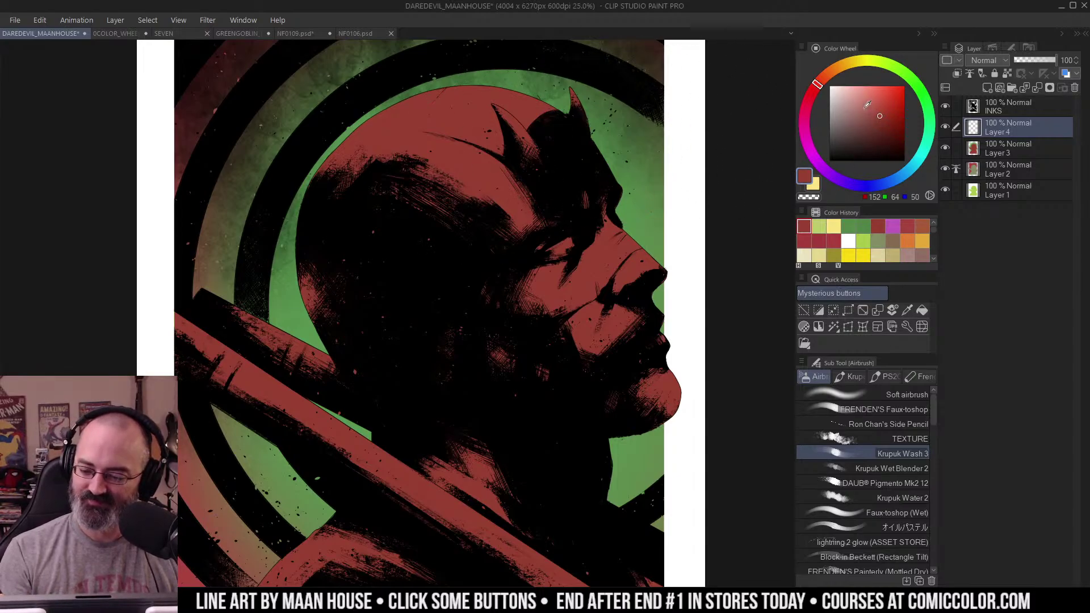
left_click_drag(867, 104, 863, 108)
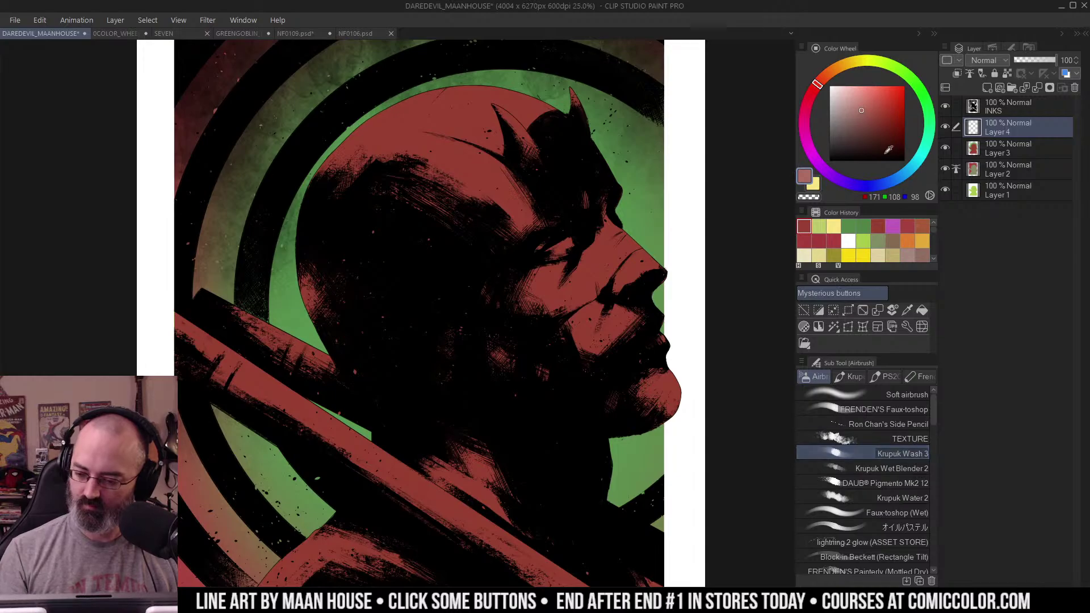
left_click(630, 176, "alt")
left_click(852, 118)
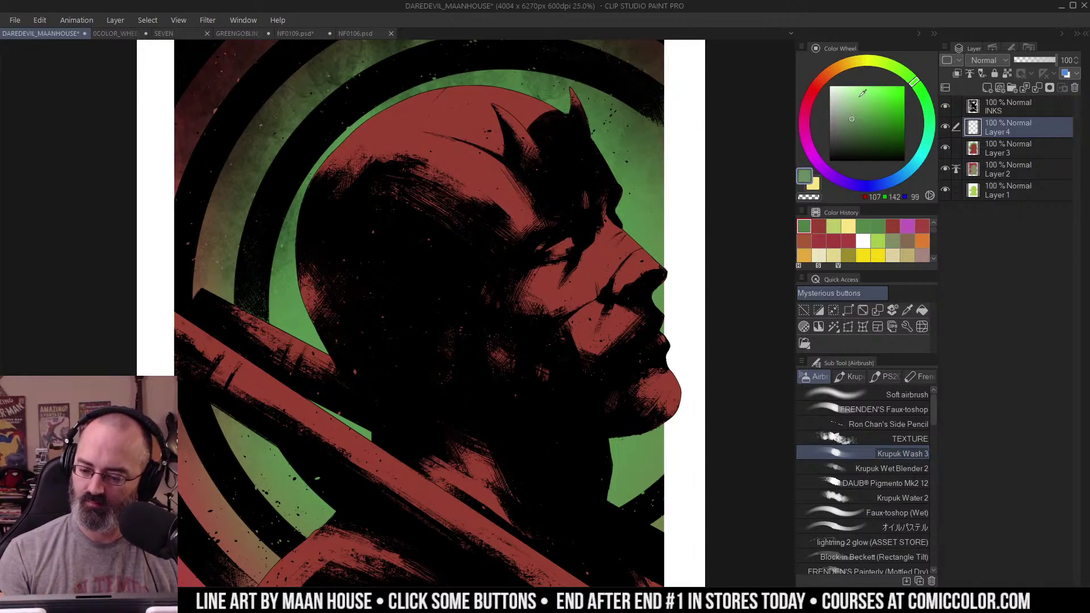
mouse_move(462, 160)
left_mouse_down()
mouse_move(591, 142)
mouse_move(638, 88)
mouse_move(461, 158)
left_mouse_up()
key("ctrl+z")
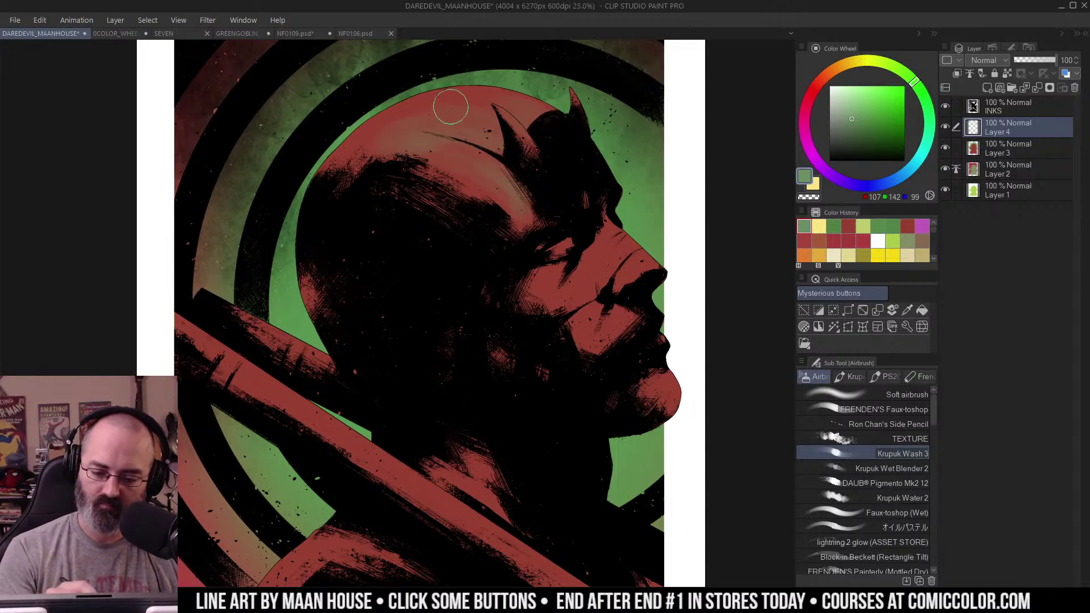
Step: Paint muted green highlights across the figure's cheek, nose and jaw on Layer 4
left_click(574, 206, "ctrl+alt")
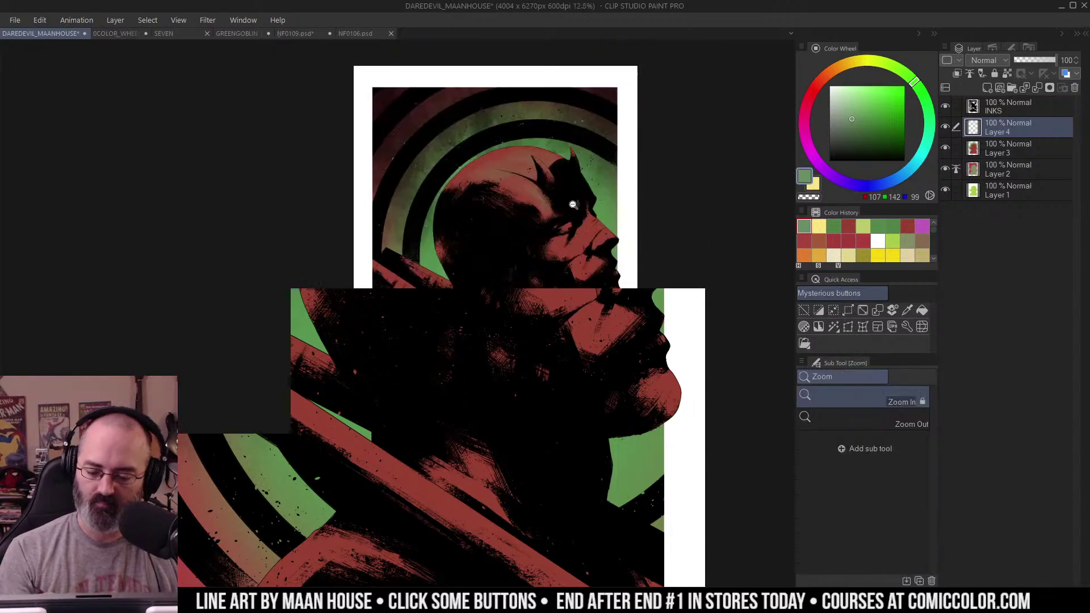
left_click(589, 202, "ctrl+alt")
left_click(591, 219, "ctrl")
left_click(591, 219, "ctrl")
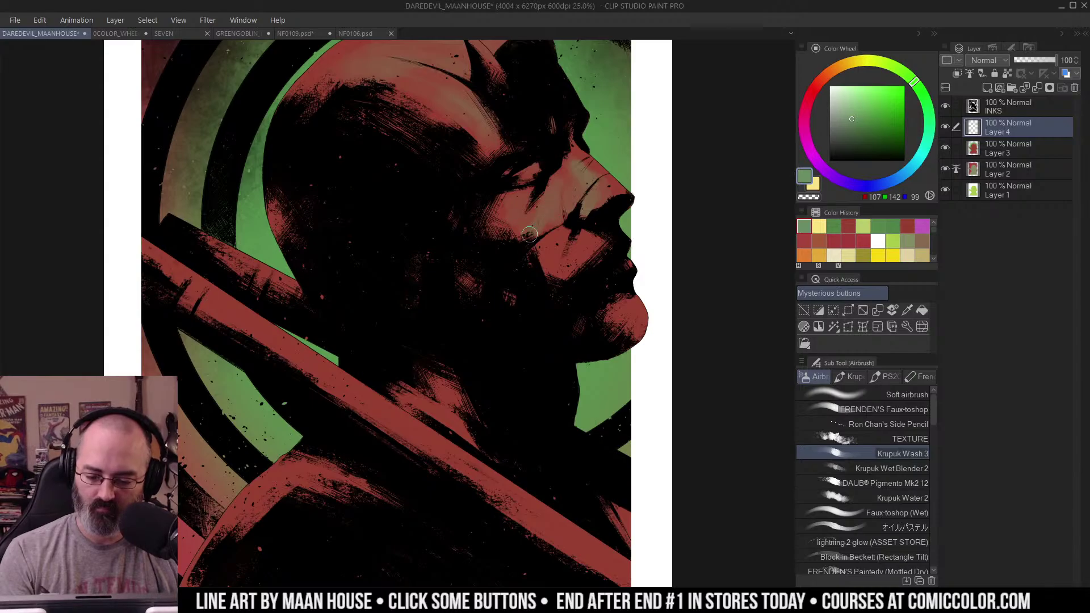
mouse_move(563, 232)
left_mouse_down()
mouse_move(549, 251)
mouse_move(566, 232)
mouse_move(584, 234)
mouse_move(581, 259)
left_mouse_up()
mouse_move(624, 297)
left_mouse_down()
mouse_move(617, 308)
mouse_move(631, 327)
left_mouse_up()
left_click(616, 242, "alt")
left_click_drag(620, 186, 642, 167)
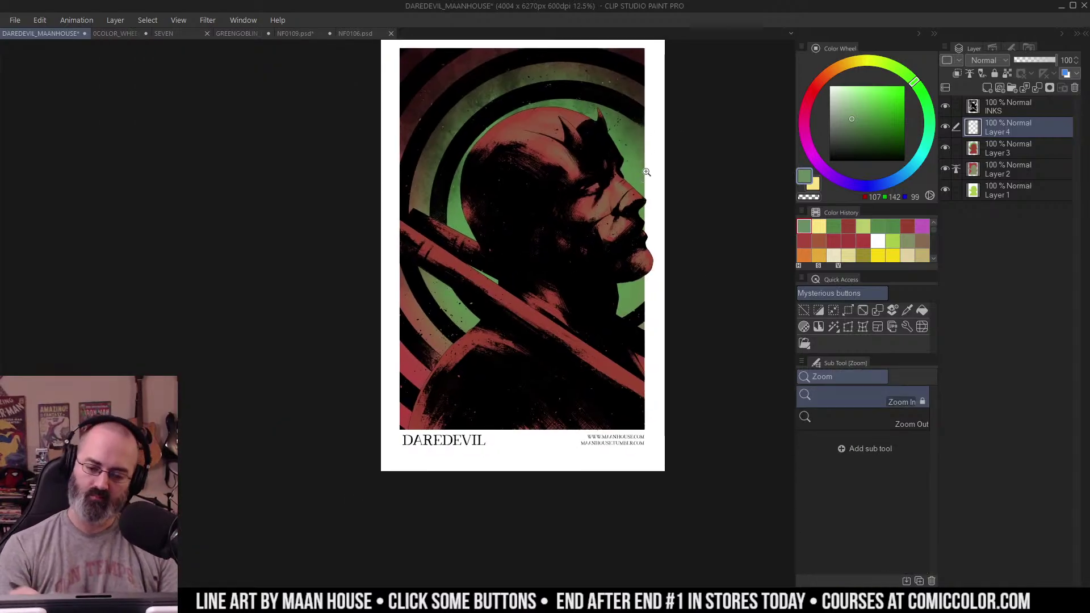
Step: Build up the green highlight on the crown and forehead, undoing the stray stroke at the back of the head and reducing the brush size
key("b")
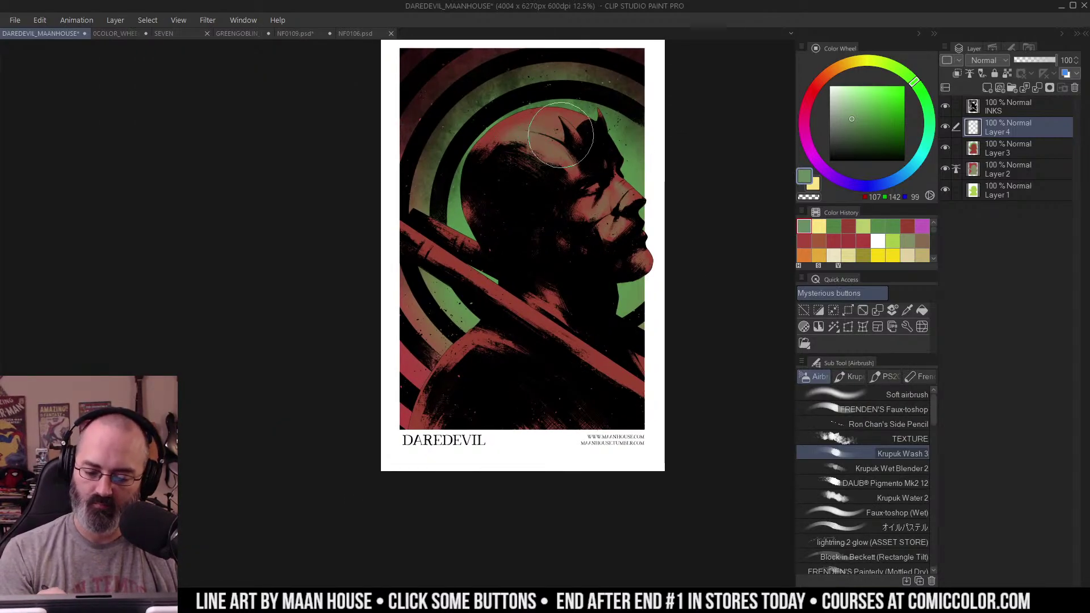
left_click_drag(489, 175, 492, 165)
left_click(567, 149, "ctrl")
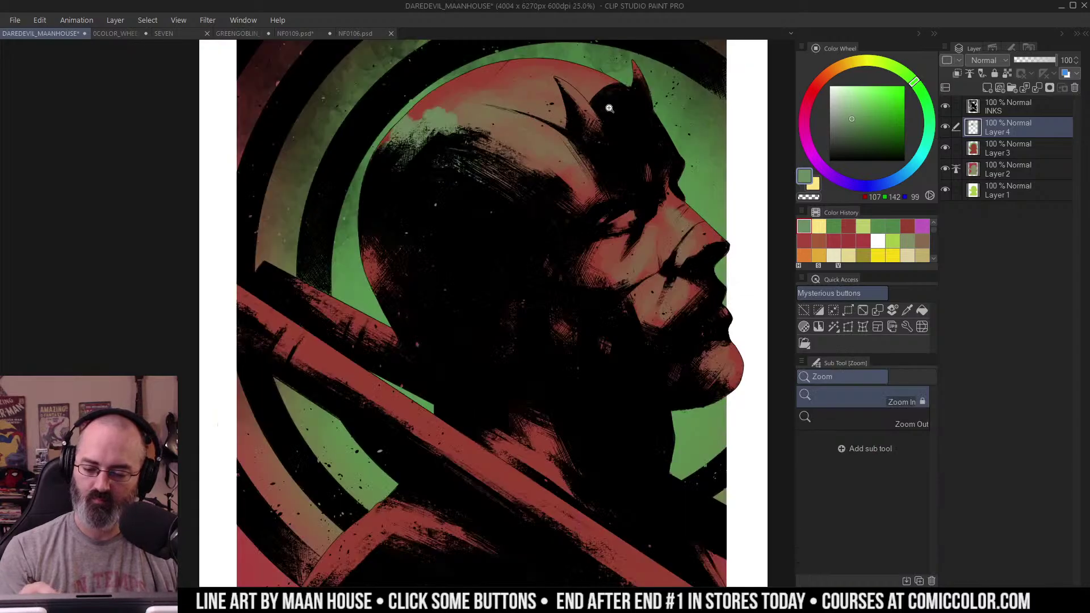
left_click_drag(593, 104, 597, 150)
key("ctrl+z")
key("b")
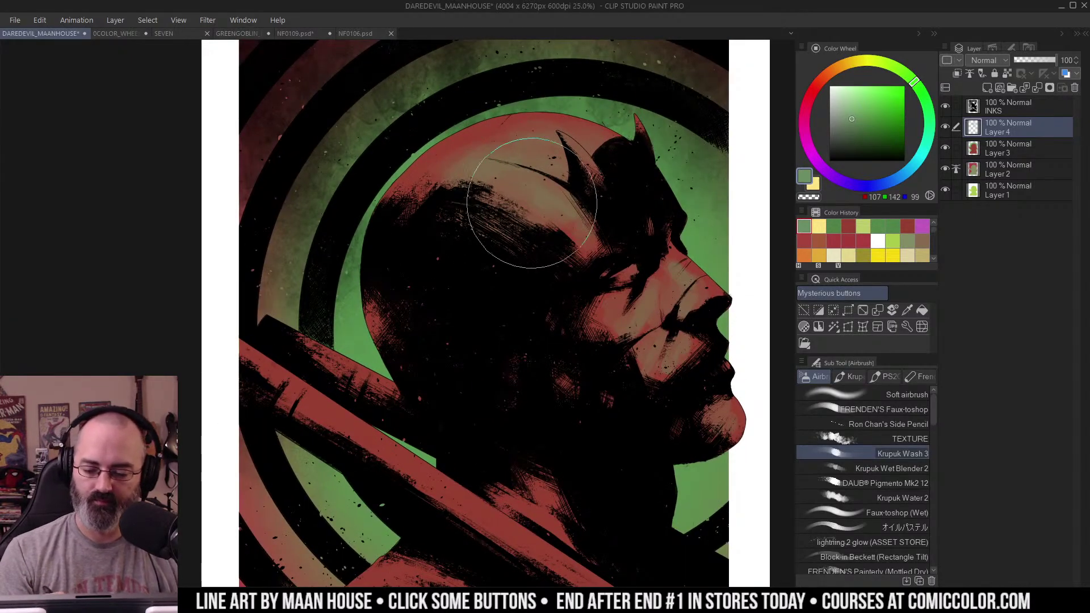
key("bracketleft")
key("bracketleft")
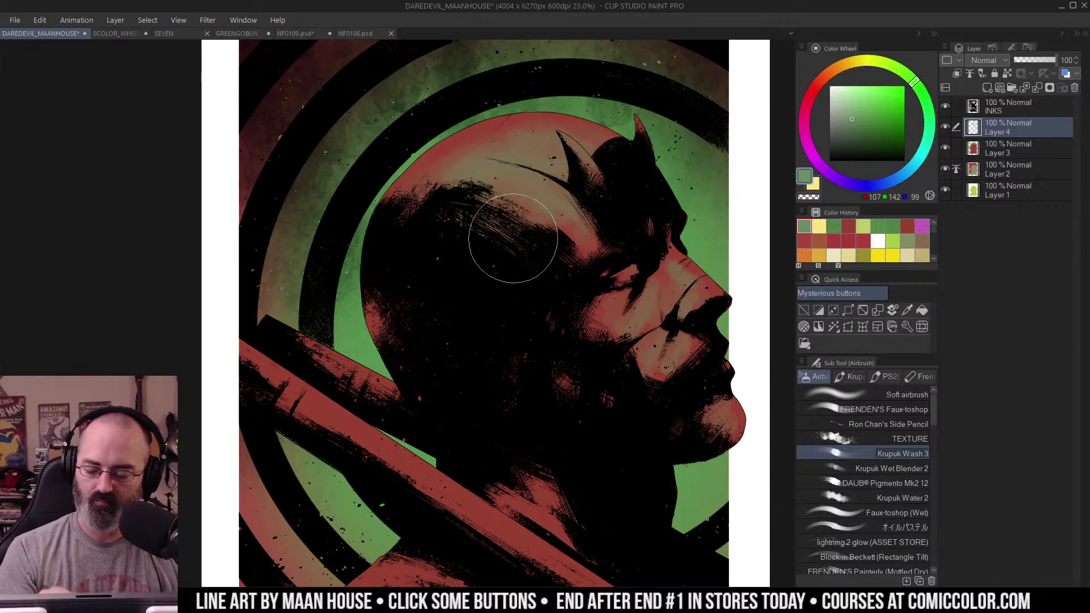
Step: Soften the highlights on the head and face with the Krupuk Wet Blender 2 brush and check the whole poster
left_click(903, 469)
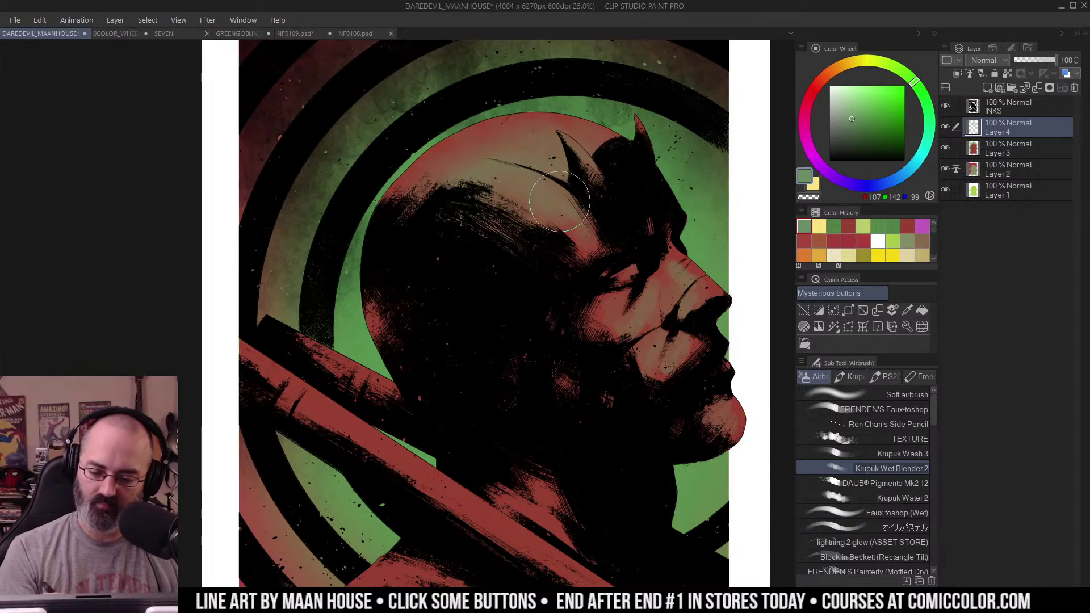
key("z")
left_click(605, 204, "alt")
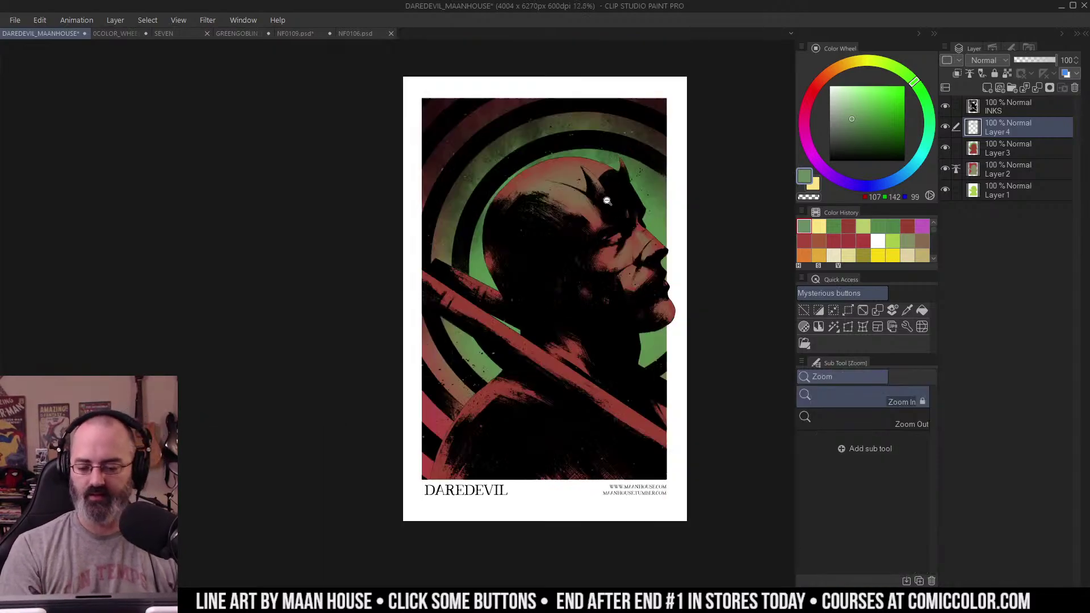
left_click(640, 225, "ctrl")
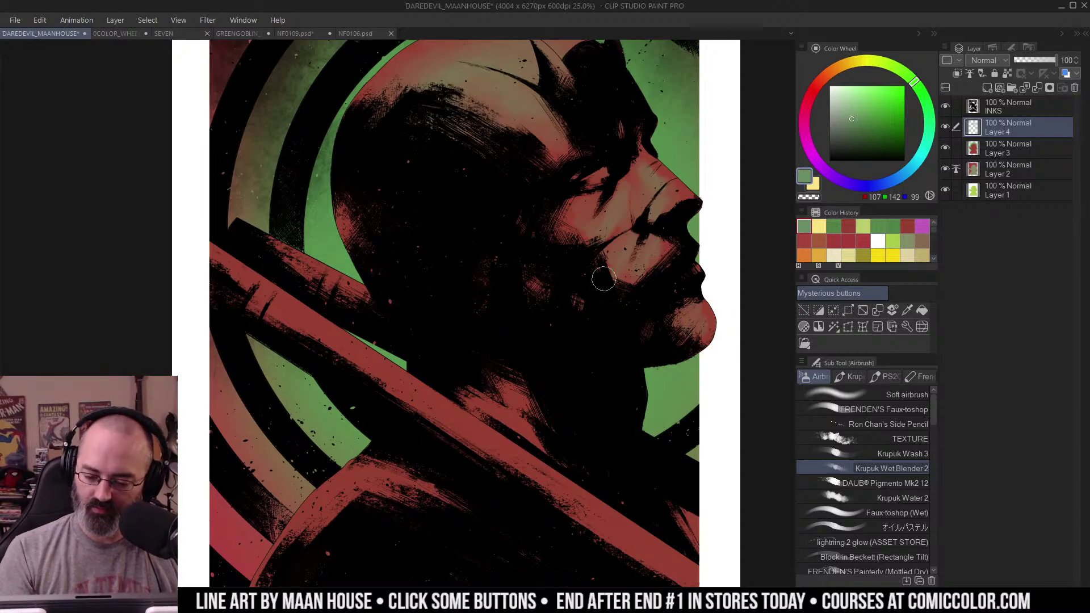
left_click(573, 196, "ctrl+alt")
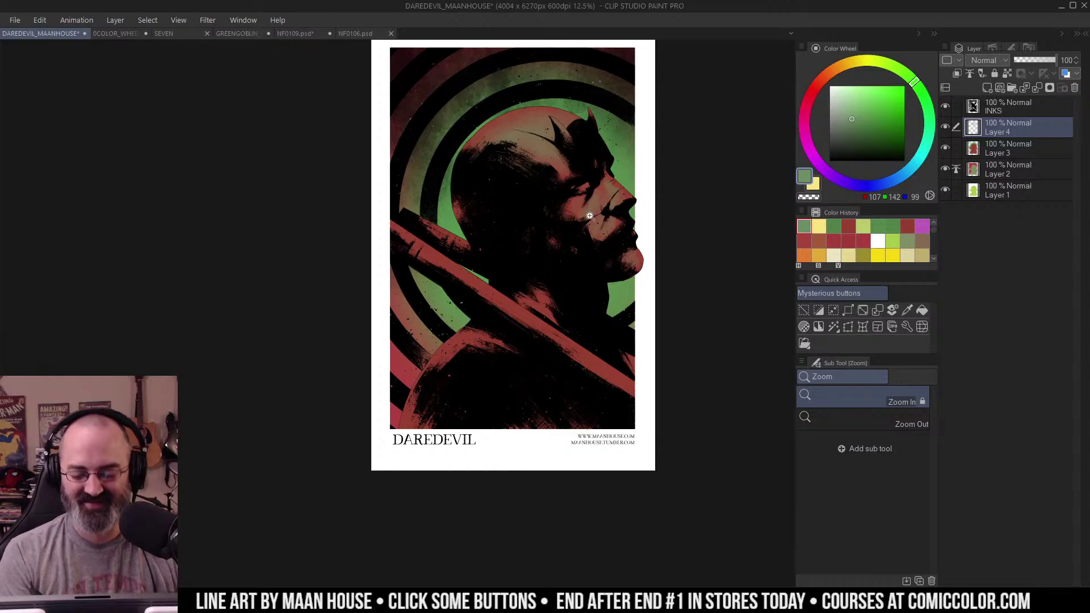
left_click(587, 241, "ctrl")
left_click(551, 287, "ctrl+alt")
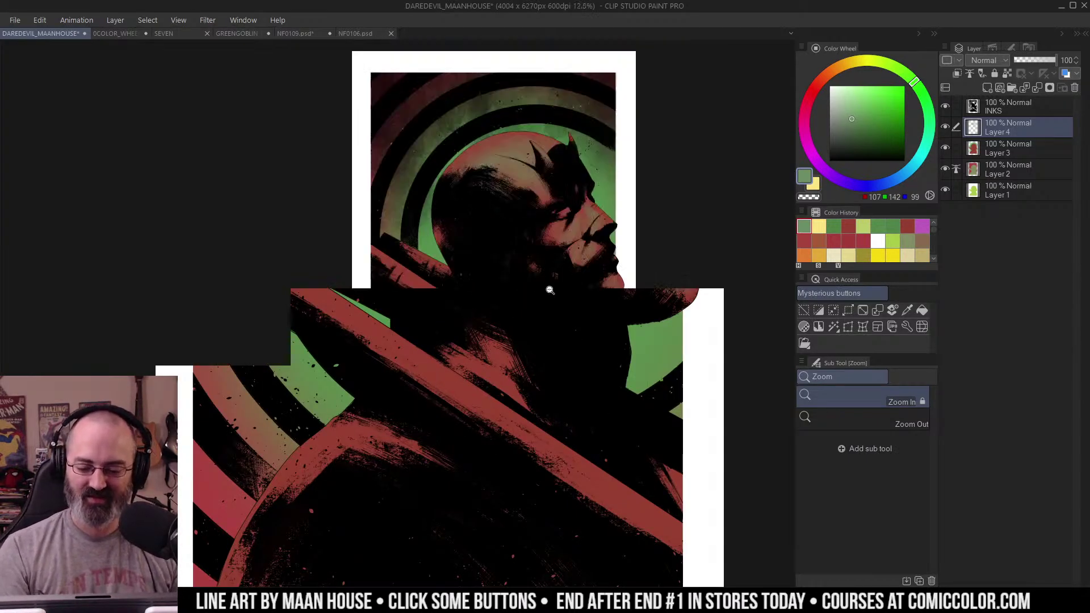
left_click(575, 241, "ctrl")
left_click_drag(586, 254, 599, 220)
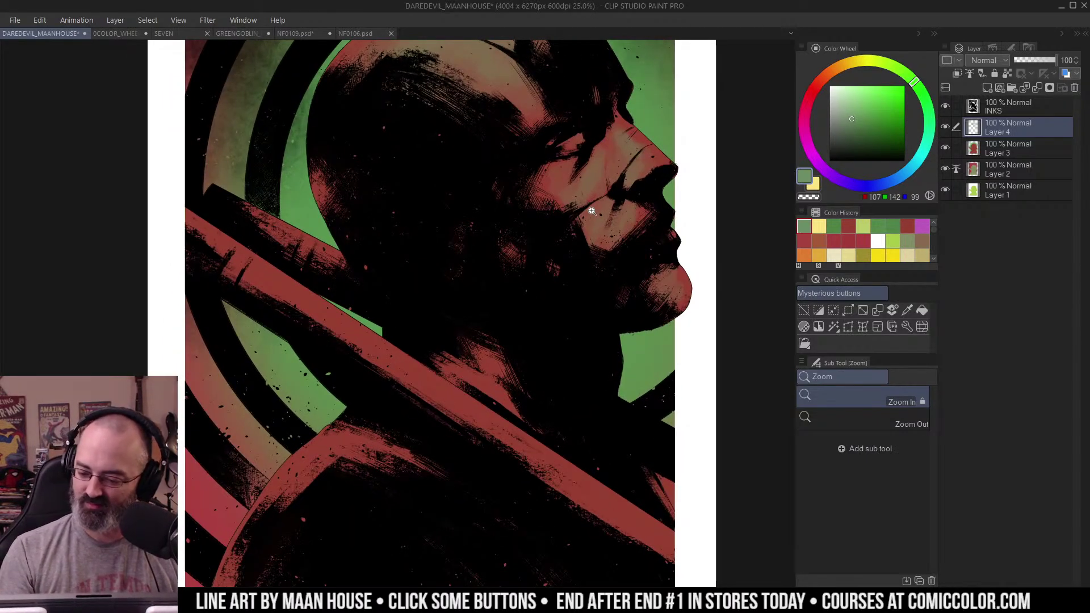
left_click_drag(528, 307, 569, 243)
Step: Deselect the figure while keeping Krupuk Wet Blender 2 as the active brush
key("b")
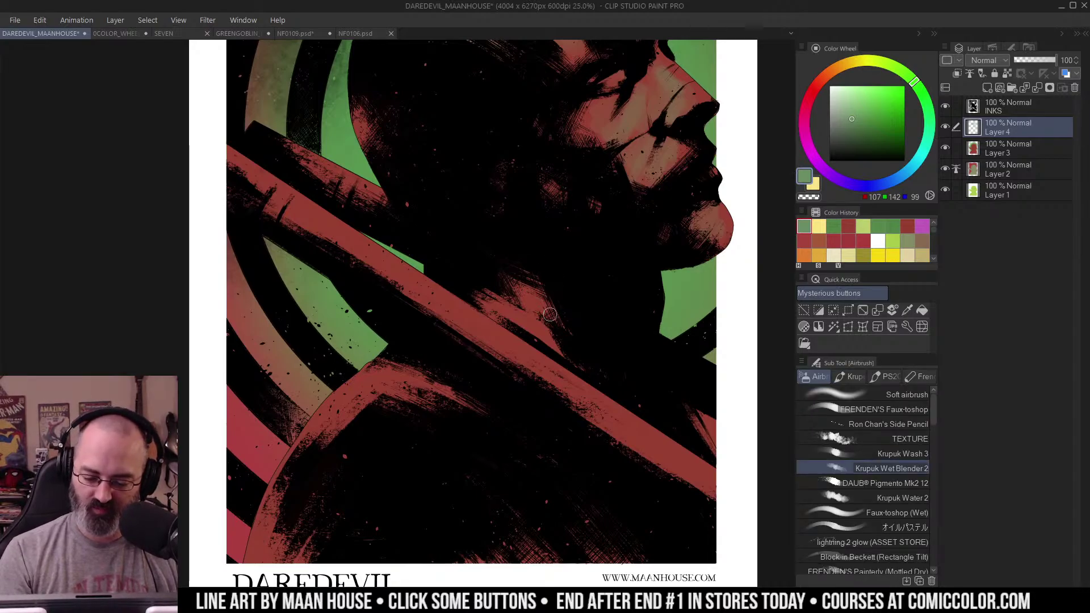
key("m")
key("b")
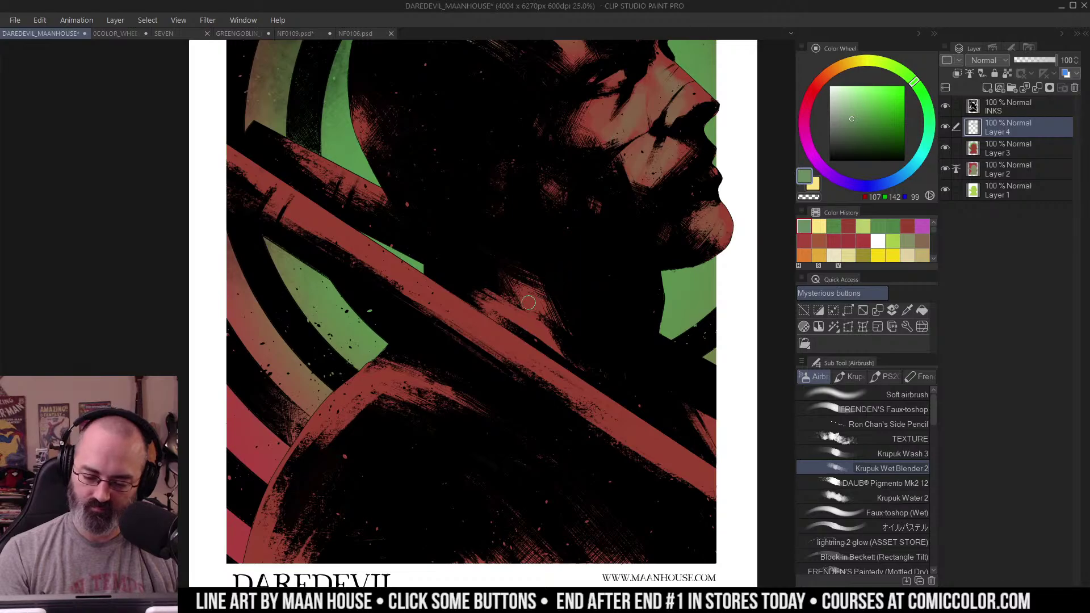
key("m")
key("ctrl+d")
key("b")
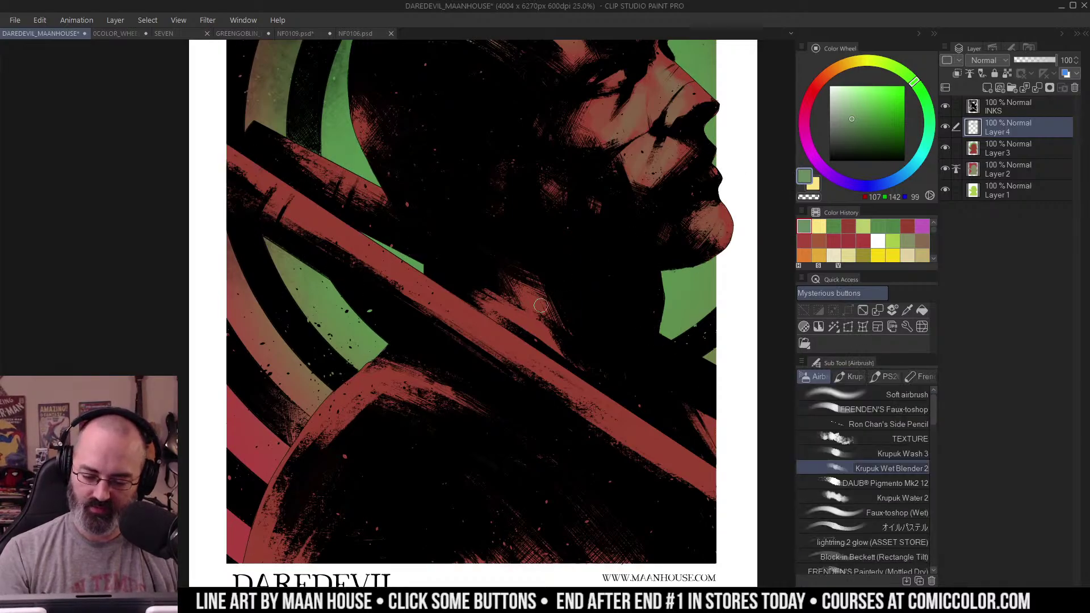
Step: Try a Krupuk Wet Blender 2 stroke in transparent color below the neck, and undo it
key("m")
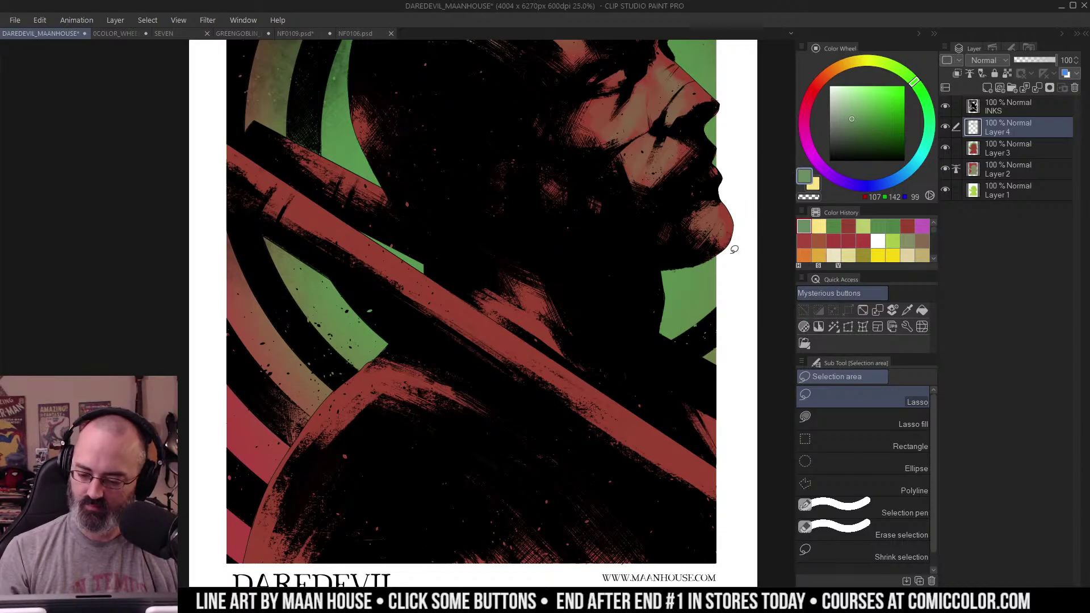
key("b")
key("c")
left_click_drag(483, 365, 498, 350)
key("c")
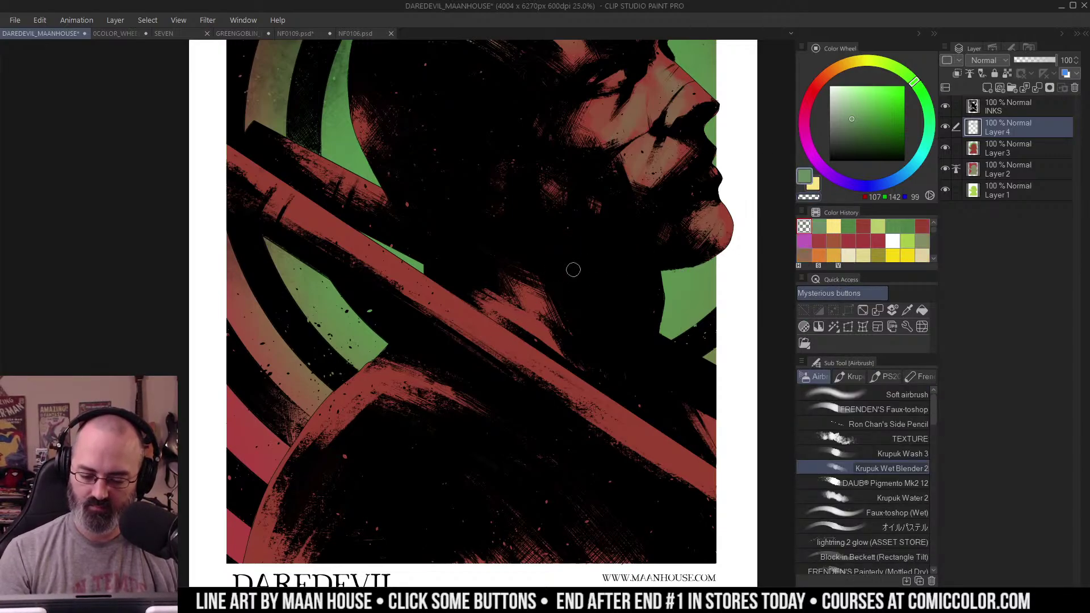
key("ctrl+z")
key("alt+space")
left_click(544, 309, "alt")
Step: Brush muted green highlights onto the neck with Krupuk Wash 3
key("m")
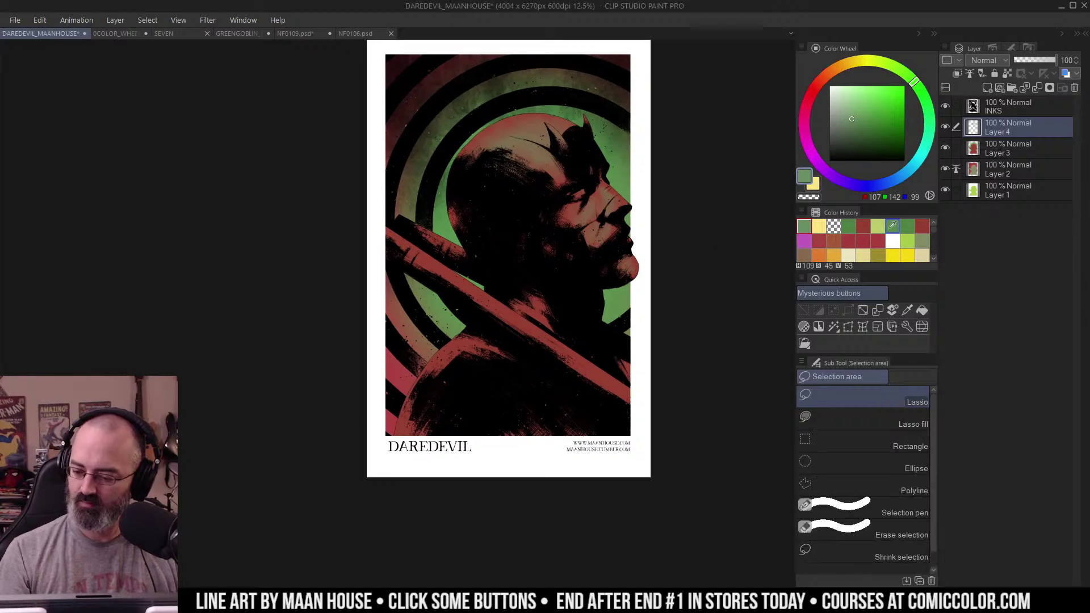
key("b")
left_click(908, 454)
key("ctrl+plus")
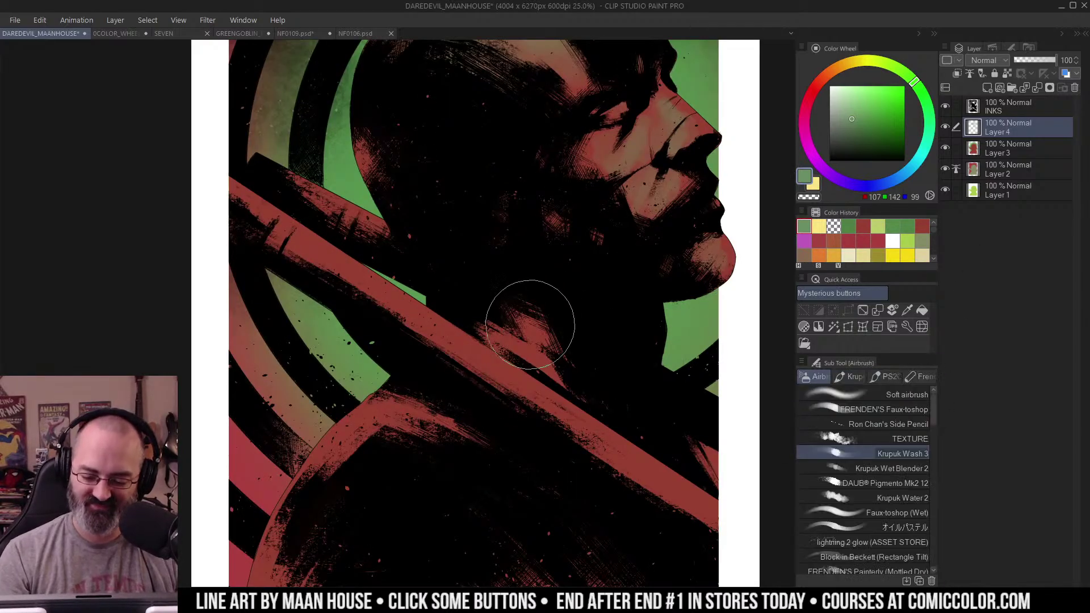
mouse_move(550, 325)
left_mouse_down()
mouse_move(522, 335)
mouse_move(554, 345)
mouse_move(559, 373)
left_mouse_up()
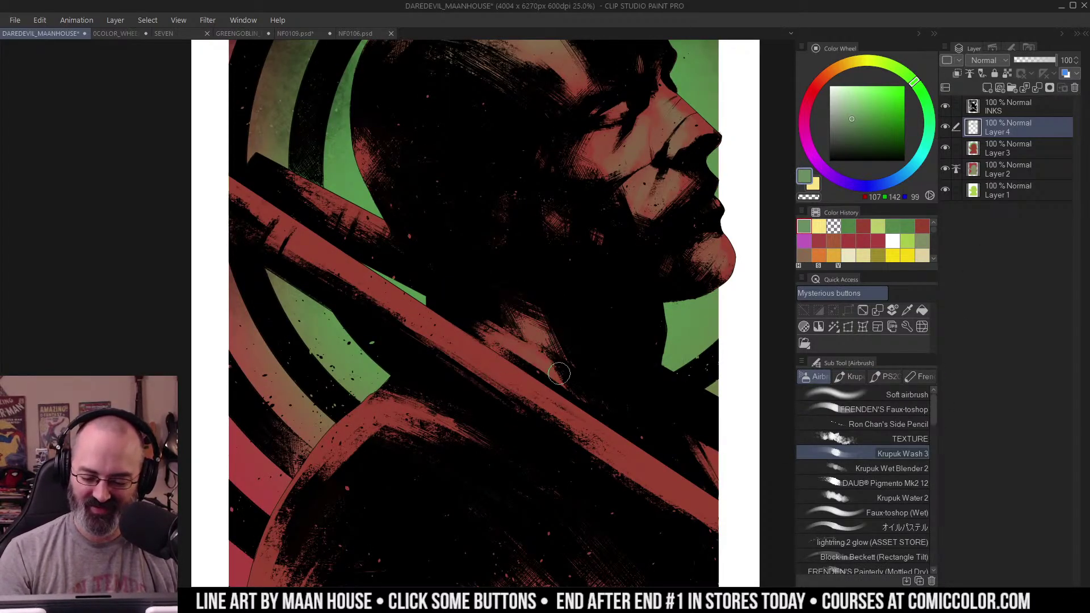
left_click(577, 342, "alt")
left_click_drag(654, 202, 646, 162)
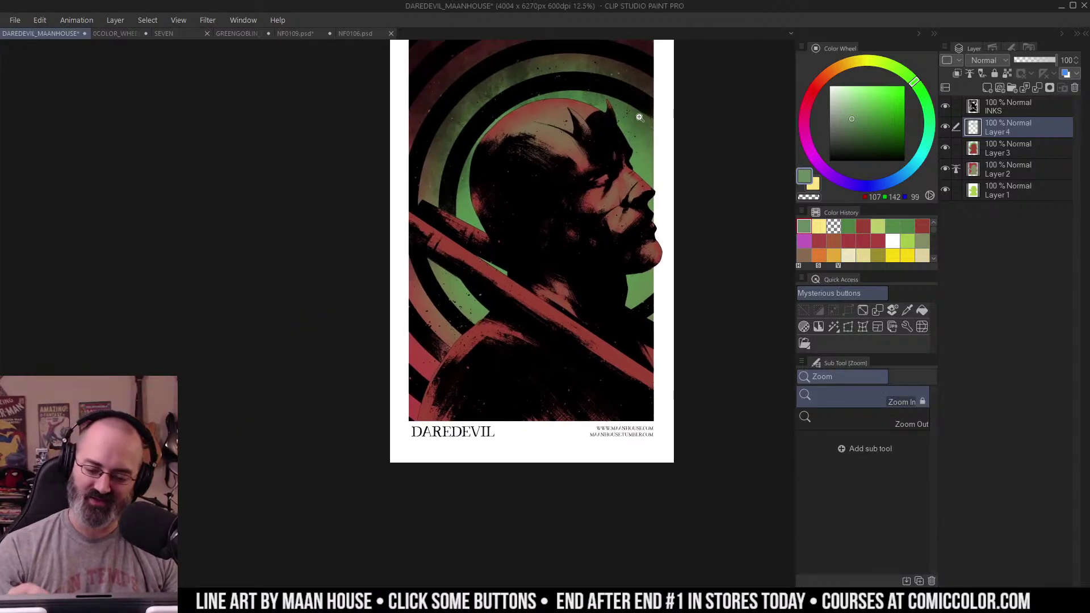
Step: Select the figure with Auto select and brush muted green highlights along the length of the staff with Krupuk Wash 3
key("r")
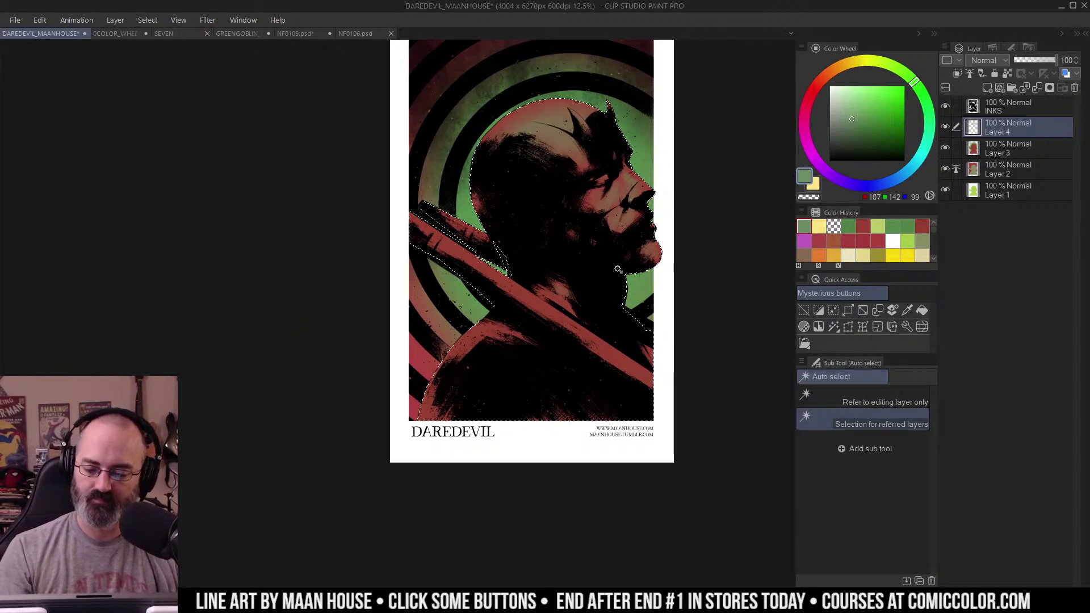
mouse_move(620, 273)
left_mouse_down()
mouse_move(672, 117)
mouse_move(480, 200)
mouse_move(531, 225)
left_mouse_up()
key("ctrl+d")
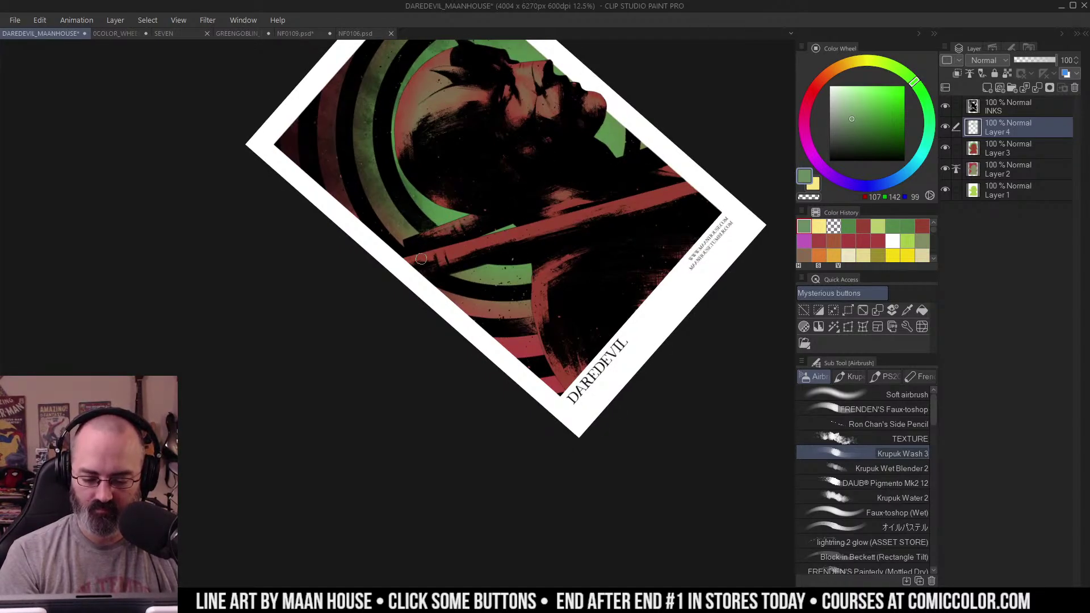
left_click_drag(433, 257, 720, 180)
key("ctrl+z")
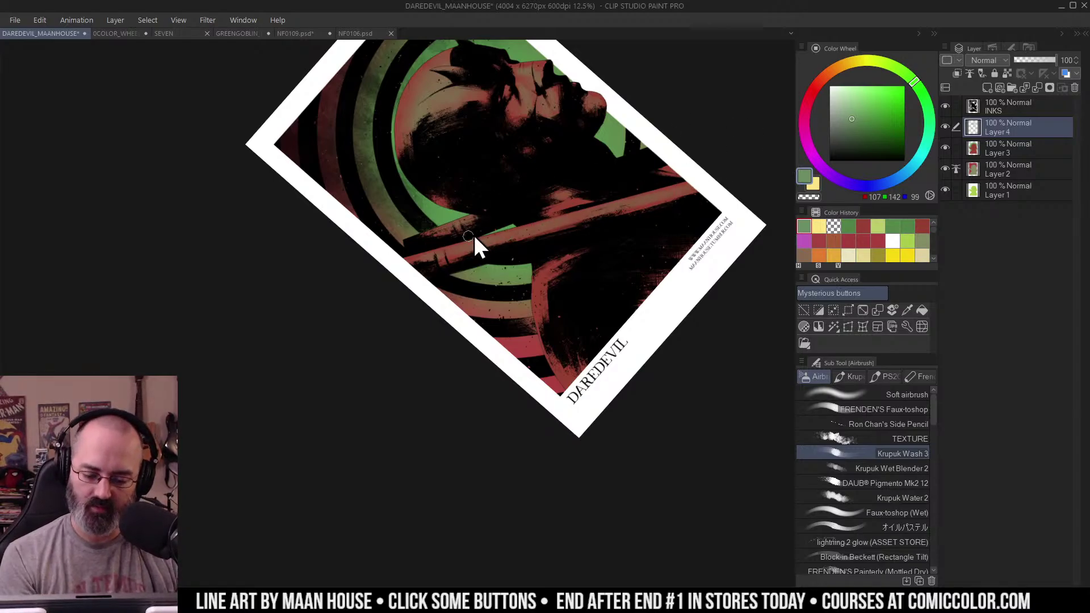
scroll(469, 236, "up", 3)
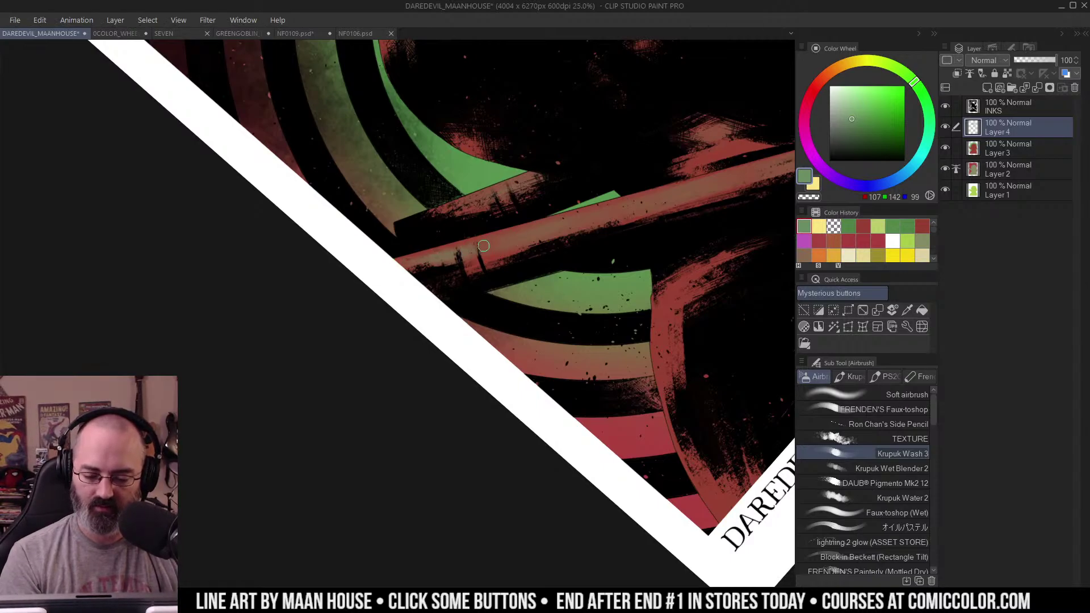
scroll(483, 246, "down", 3)
left_click_drag(411, 258, 652, 192)
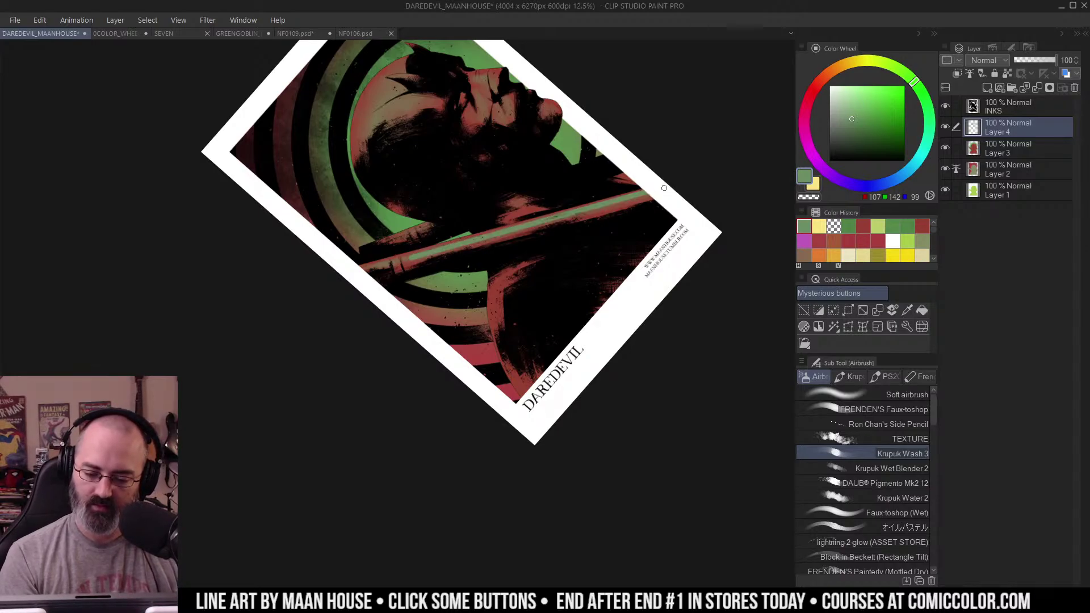
Step: Return the canvas to upright and soften the staff's green highlight with Krupuk Wet Blender 2
key("shift+space")
left_click_drag(625, 83, 721, 224)
key("space")
left_click_drag(575, 281, 640, 196)
key("ctrl+space")
left_click(640, 196)
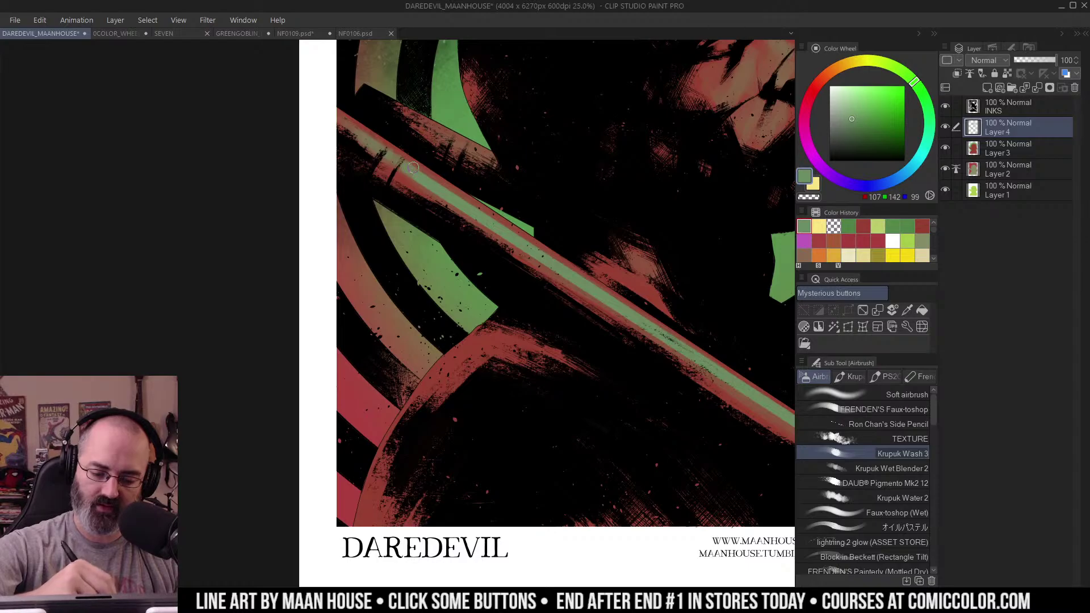
key("j")
key("b")
left_click(905, 468)
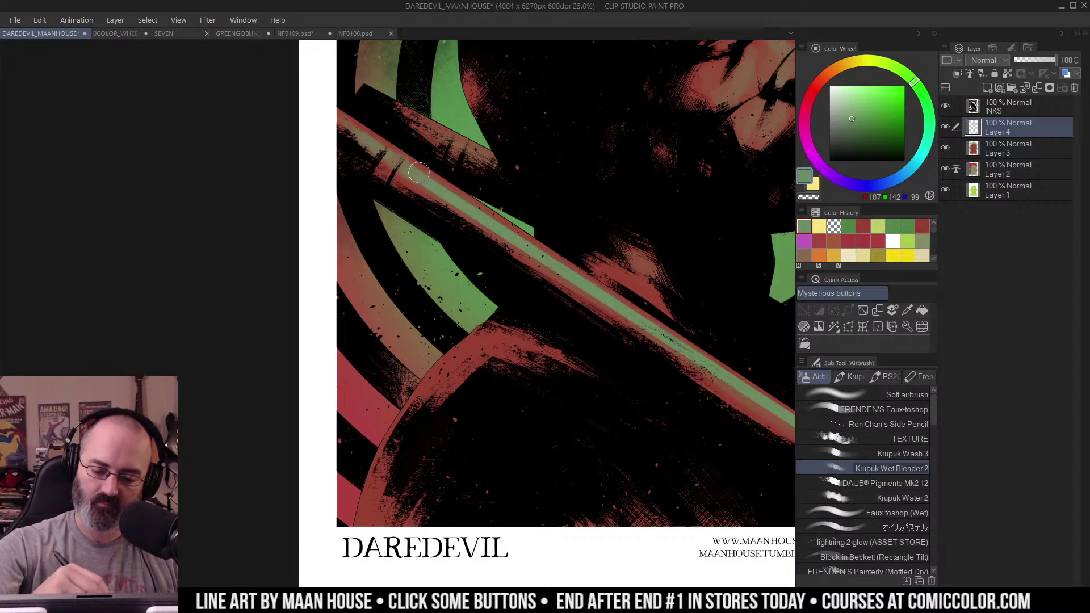
mouse_move(462, 202)
left_mouse_down()
mouse_move(429, 183)
mouse_move(537, 261)
mouse_move(665, 331)
left_mouse_up()
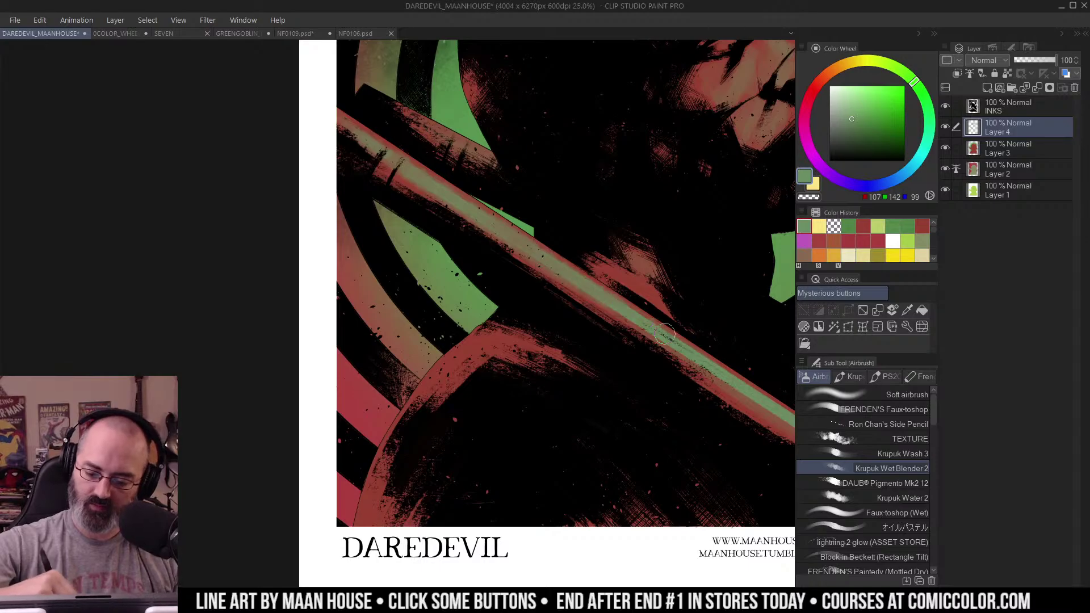
left_click_drag(652, 294, 568, 238)
left_click_drag(624, 315, 730, 377)
Step: Select the shoulder area with the selection border hidden and brush muted green highlights along its upper edge with Krupuk Wash 3
key("ctrl+space")
key("ctrl+minus")
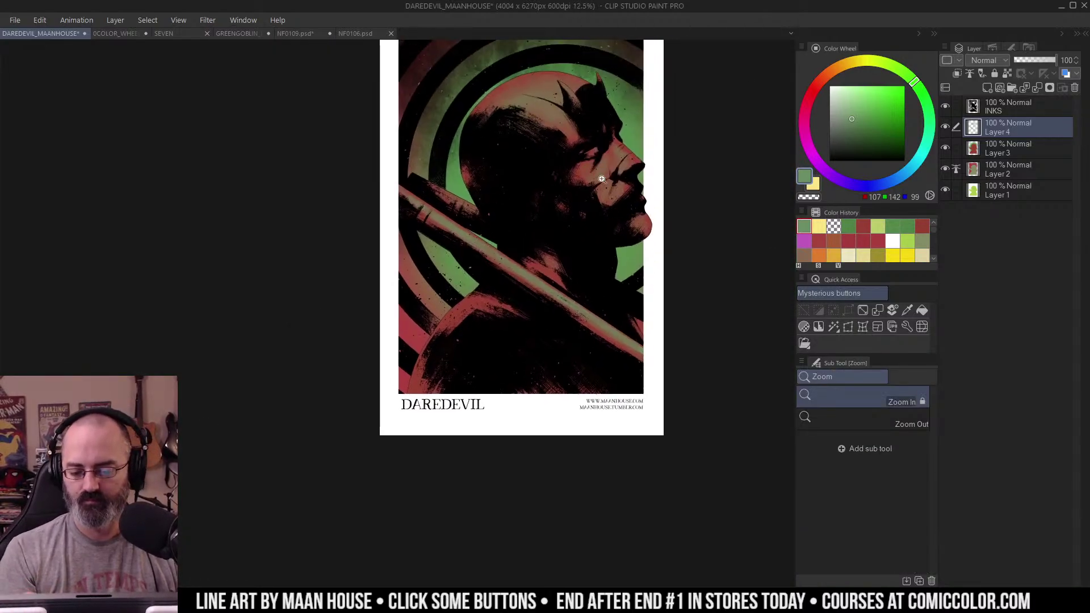
left_click_drag(565, 230, 597, 193)
key("b")
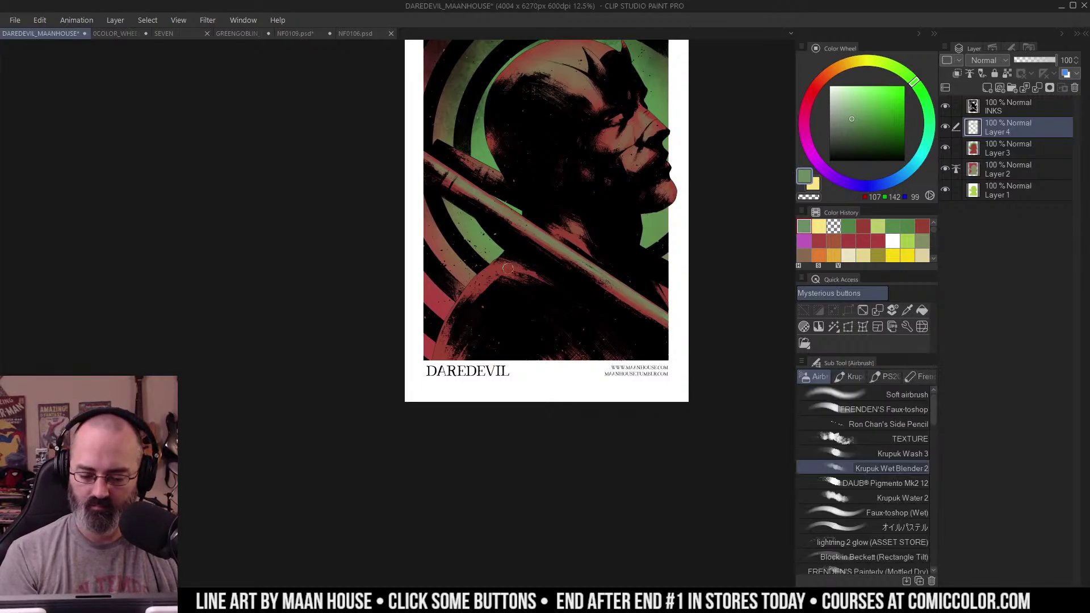
key("w")
left_click(504, 273)
key("ctrl+h")
key("b")
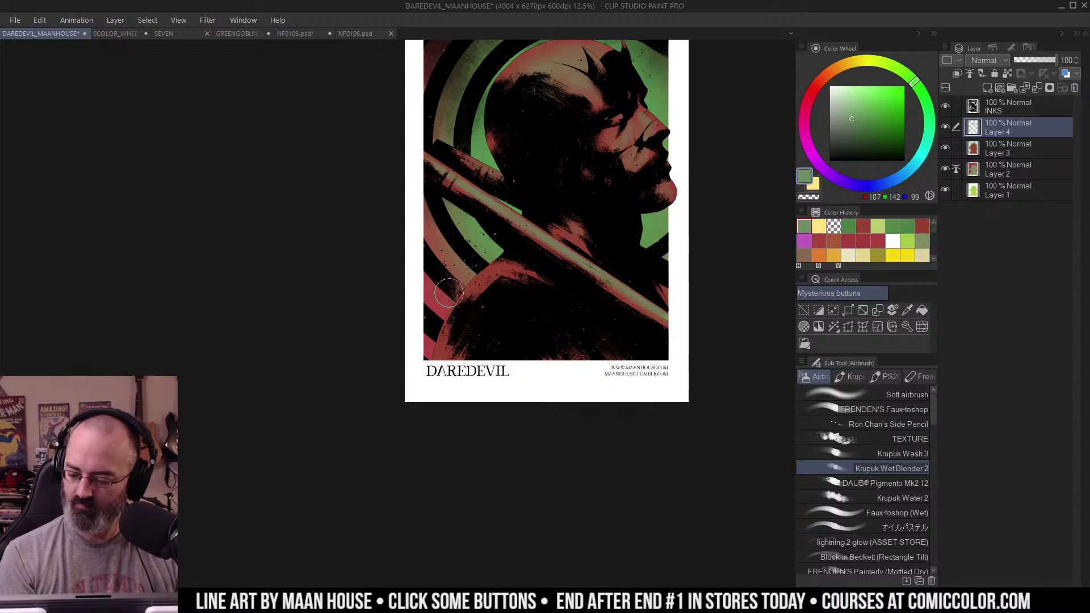
left_click(904, 453)
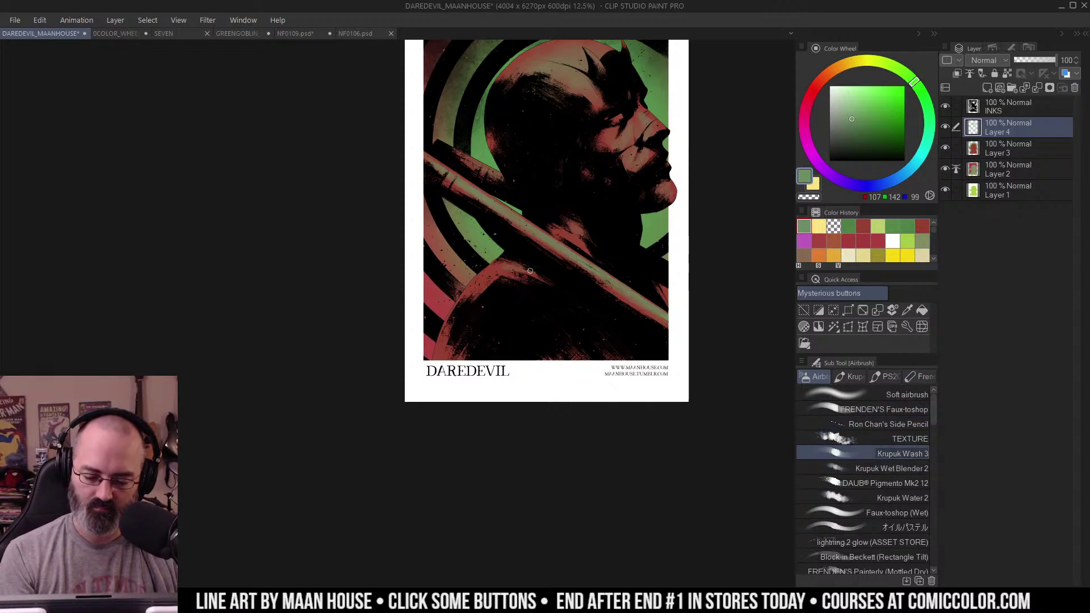
mouse_move(531, 270)
left_mouse_down()
mouse_move(506, 267)
mouse_move(485, 281)
mouse_move(443, 348)
mouse_move(475, 285)
mouse_move(494, 278)
left_mouse_up()
key("ctrl+space")
left_click_drag(630, 211, 605, 237)
left_click(556, 231)
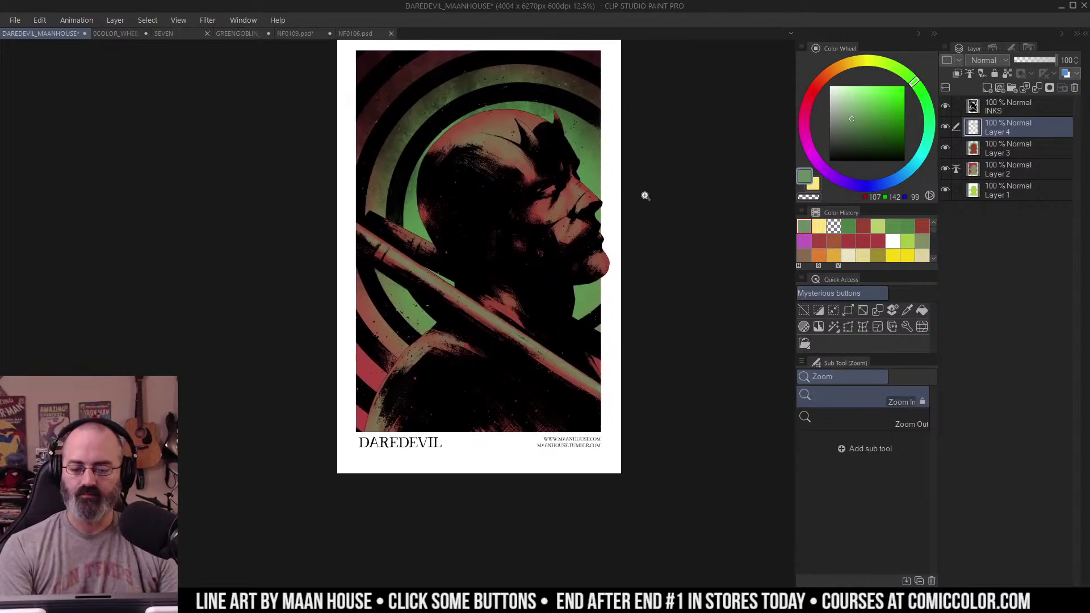
key("m")
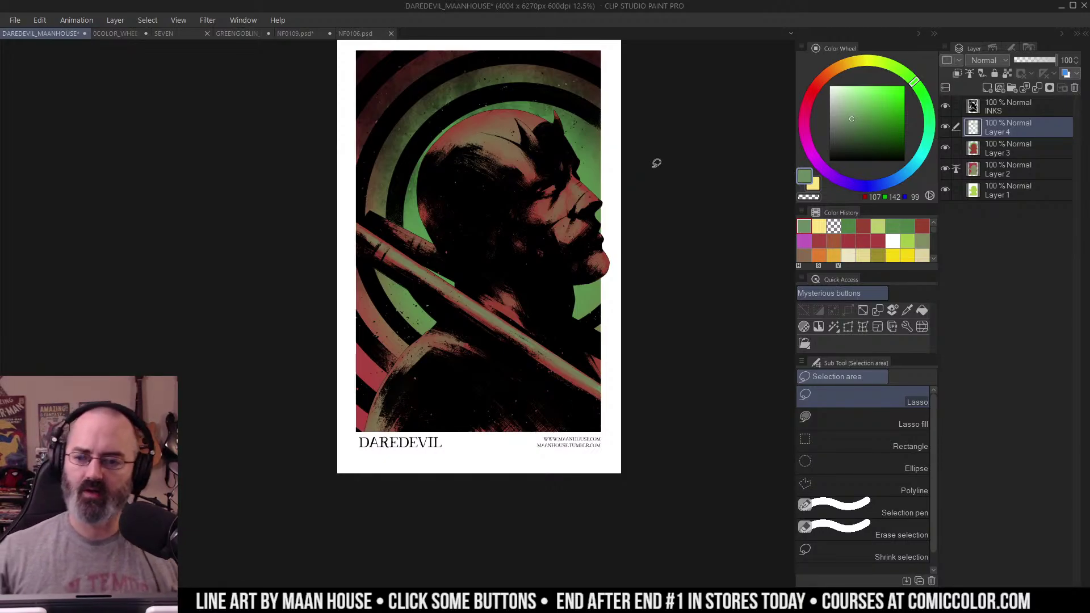
left_click_drag(649, 146, 658, 142)
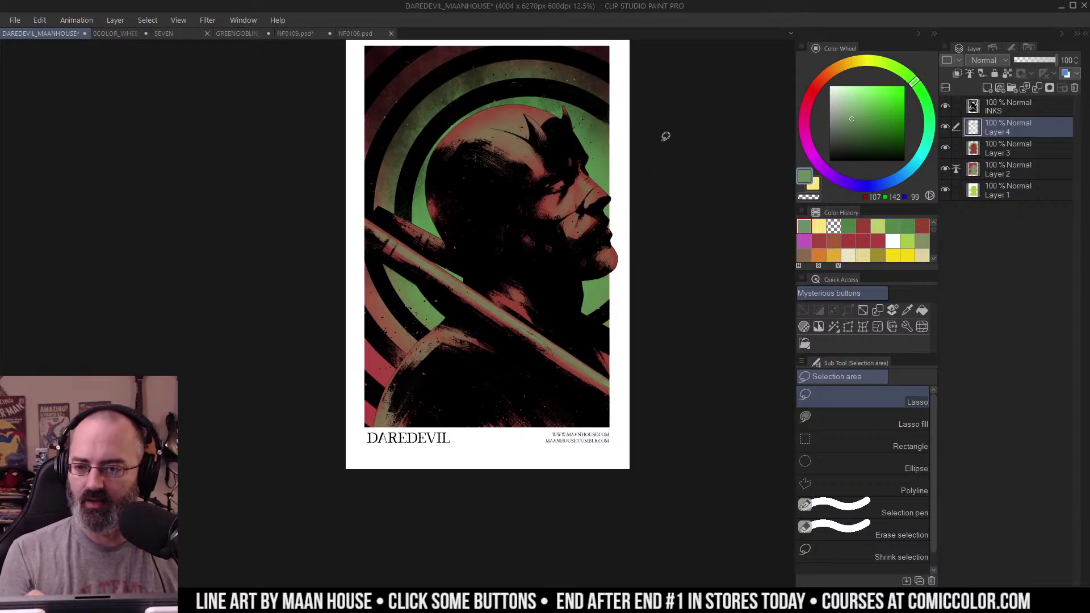
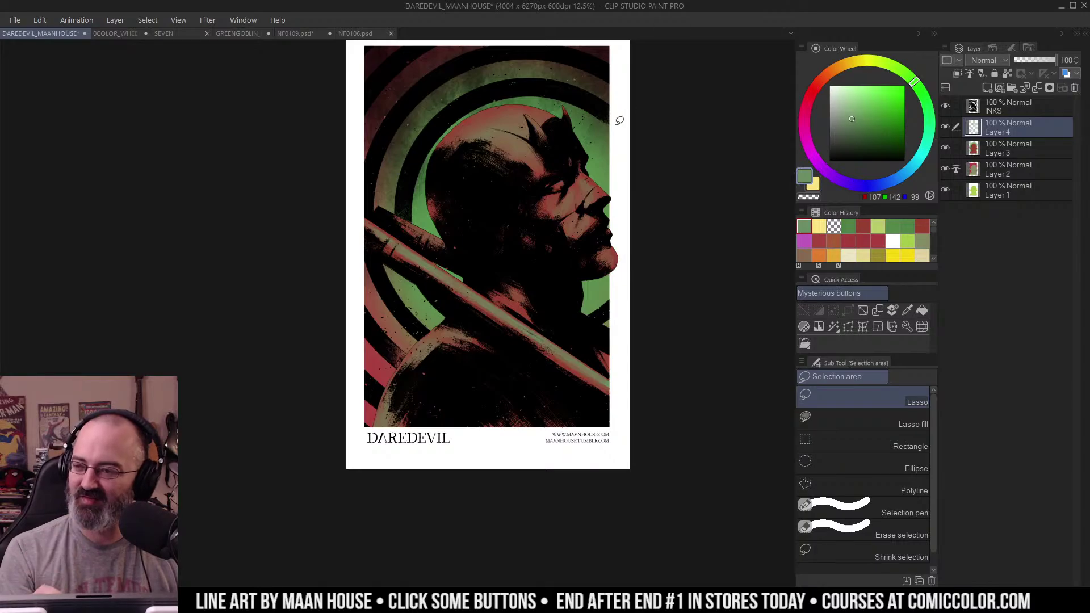
Step: Brush a muted green highlight onto the cheek just below the eye with Krupuk Wash 3
key("ctrl+space")
left_click(565, 197)
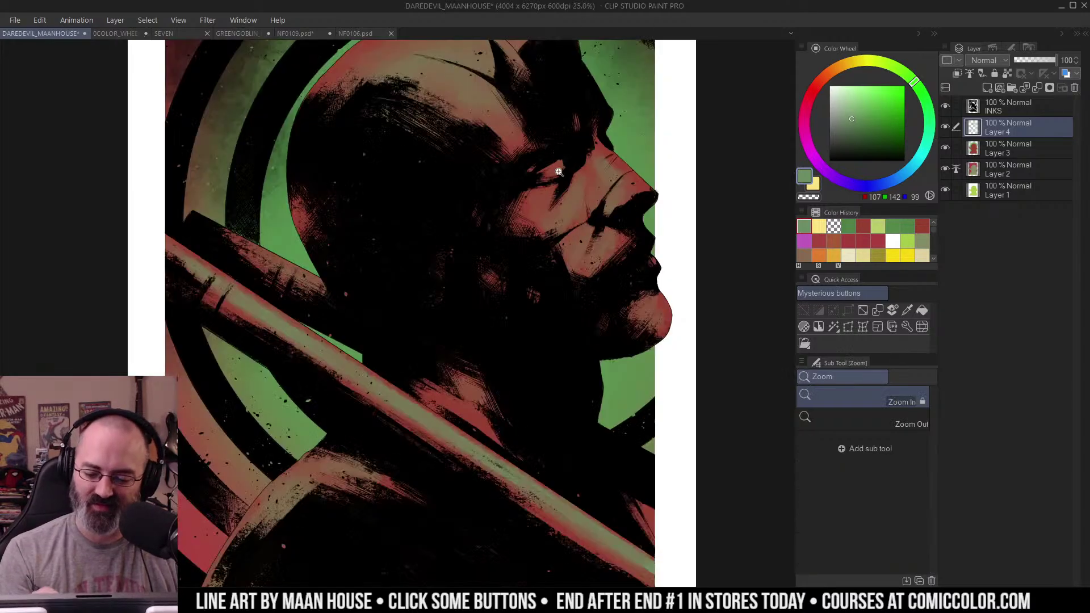
key("b")
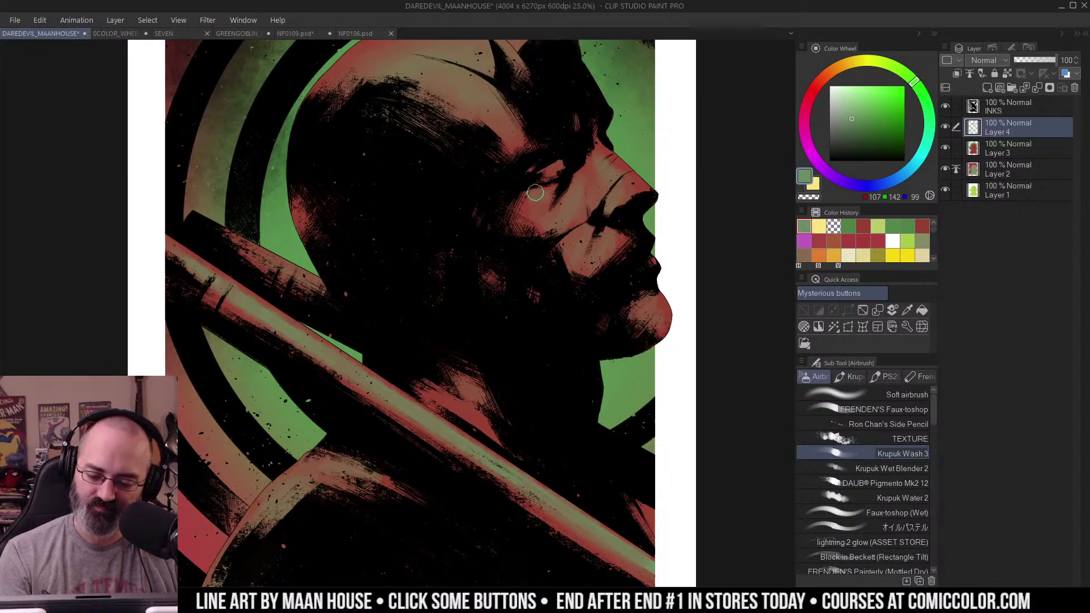
mouse_move(531, 195)
left_mouse_down()
mouse_move(546, 210)
mouse_move(527, 212)
mouse_move(548, 217)
mouse_move(572, 197)
left_mouse_up()
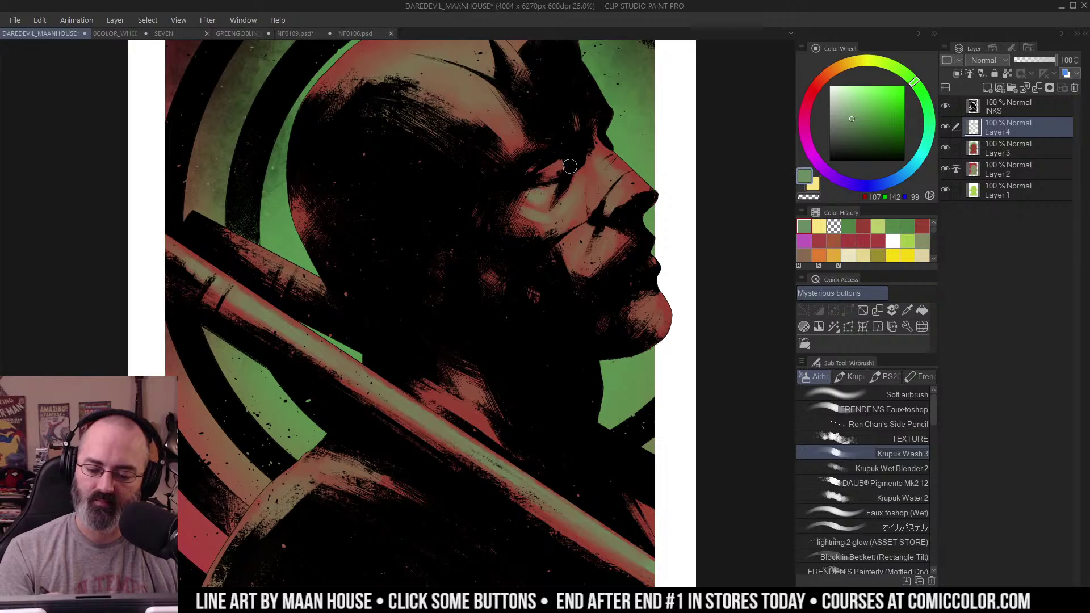
Step: Soften the cheek highlight below the eye with Krupuk Wet Blender 2
key("m")
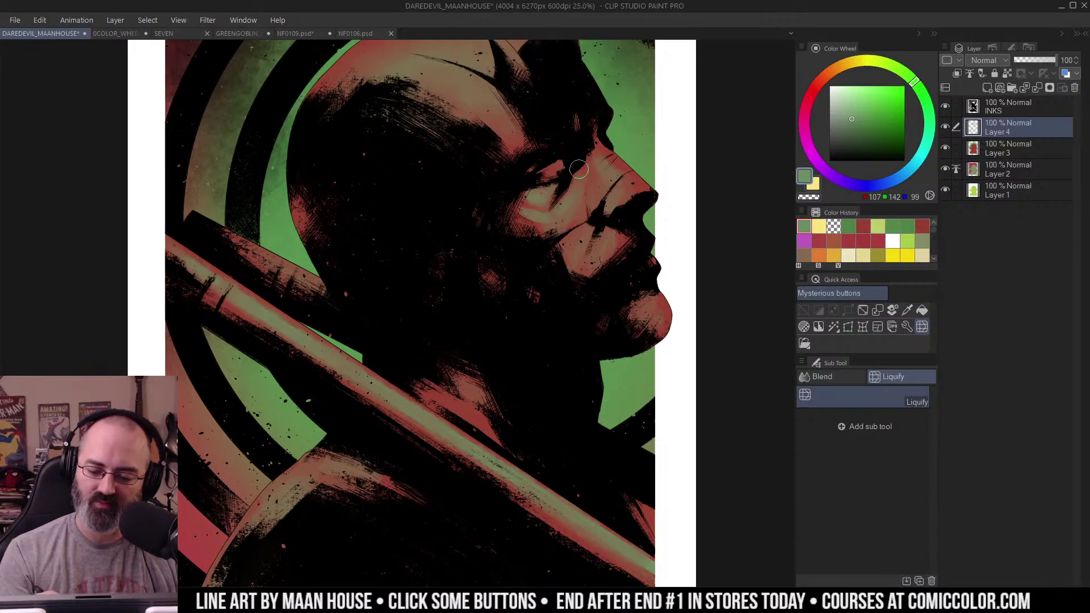
key("b")
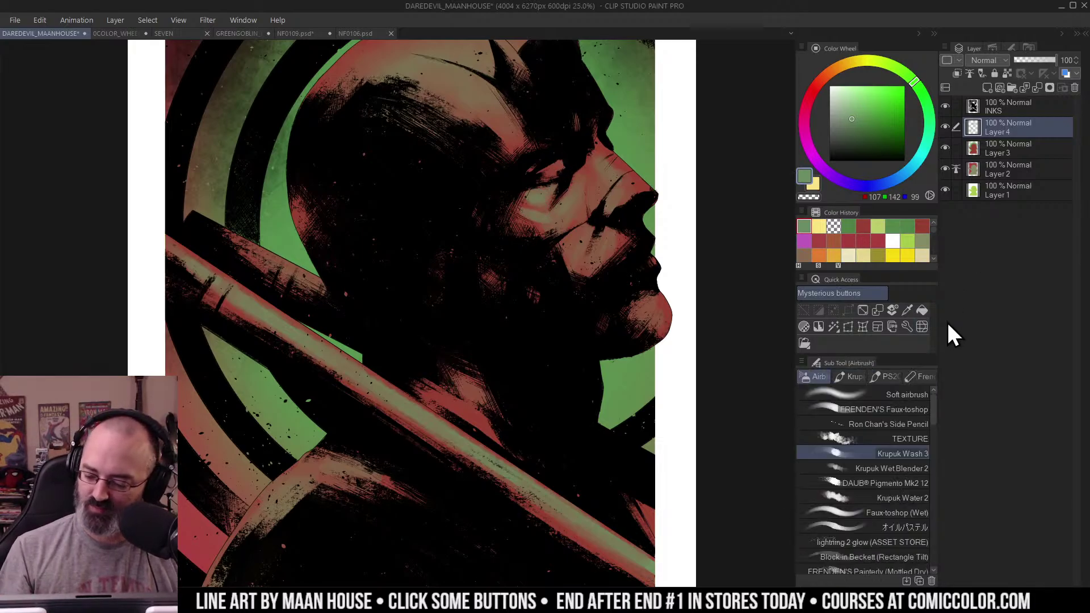
mouse_move(525, 217)
left_mouse_down()
mouse_move(547, 182)
mouse_move(553, 203)
mouse_move(603, 147)
mouse_move(531, 225)
left_mouse_up()
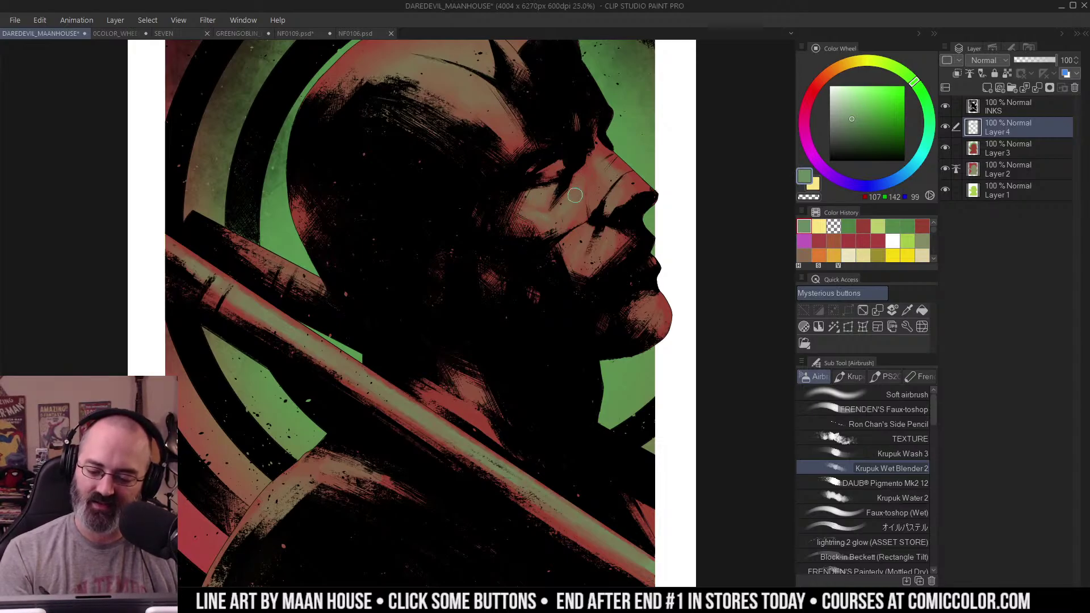
key("ctrl+space")
left_click(600, 169, "alt")
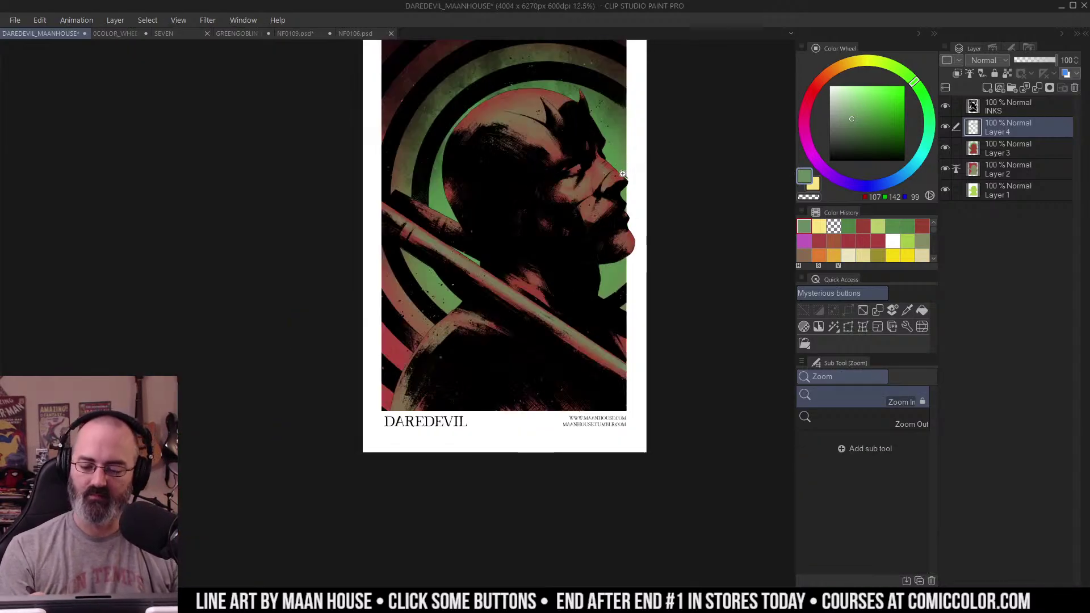
Step: Paint finer muted green highlights on the bridge of the nose and the upper cheek with Krupuk Wash 3
left_click(603, 189)
key("b")
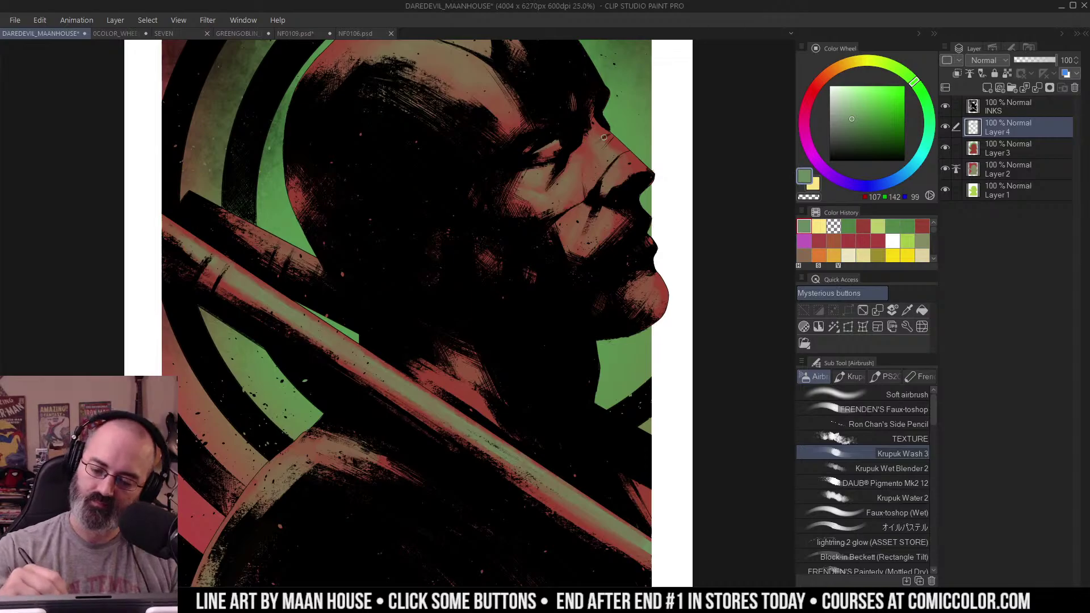
key("ctrl+space")
left_click(604, 137)
left_click(603, 131)
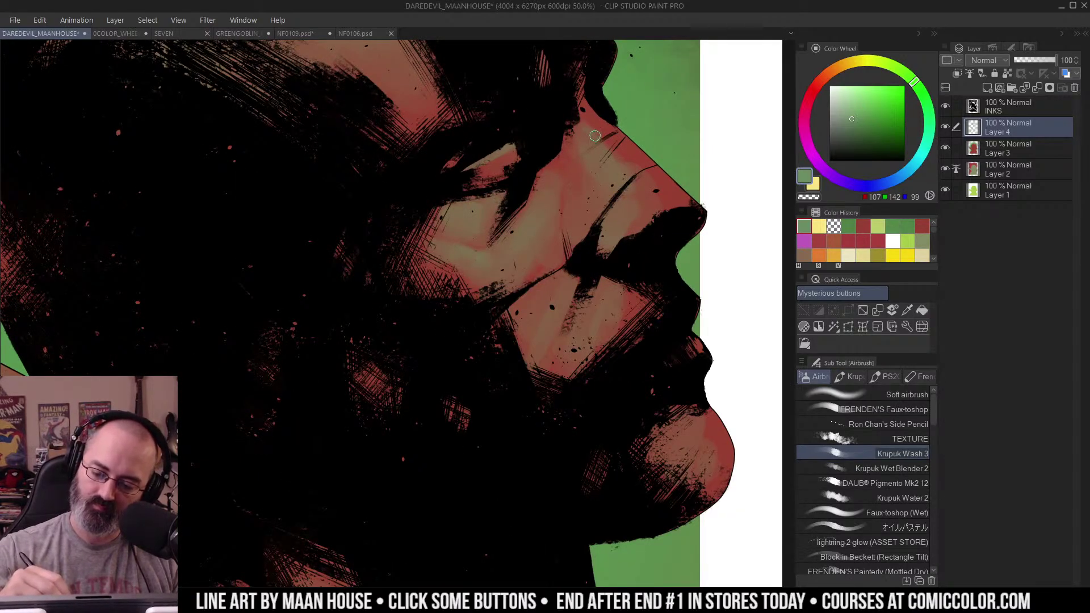
mouse_move(595, 136)
left_mouse_down()
mouse_move(584, 126)
mouse_move(608, 146)
left_mouse_up()
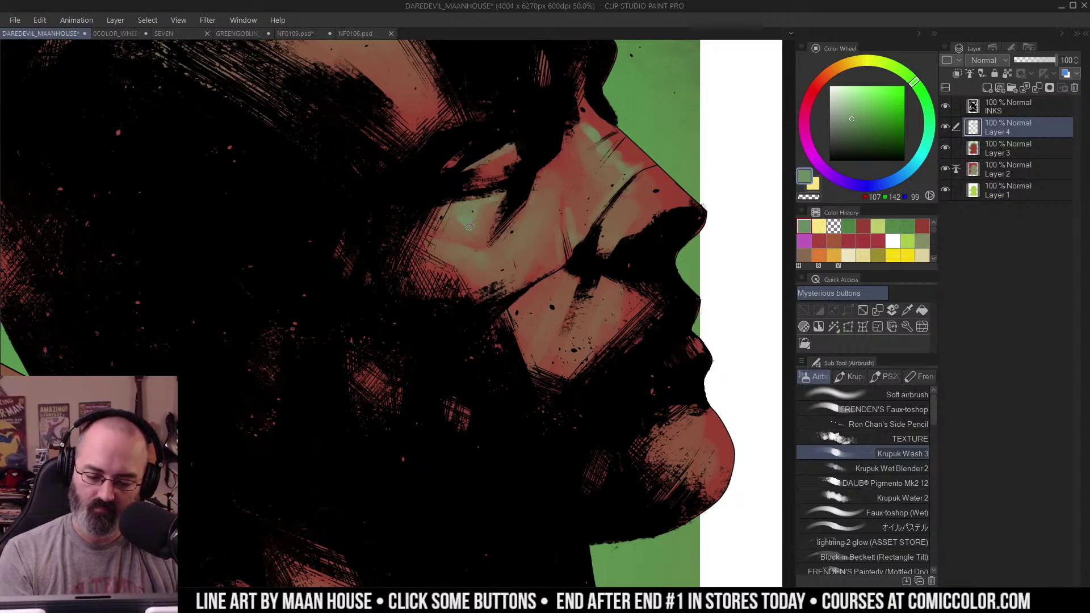
mouse_move(464, 246)
left_mouse_down()
mouse_move(451, 248)
mouse_move(506, 242)
left_mouse_up()
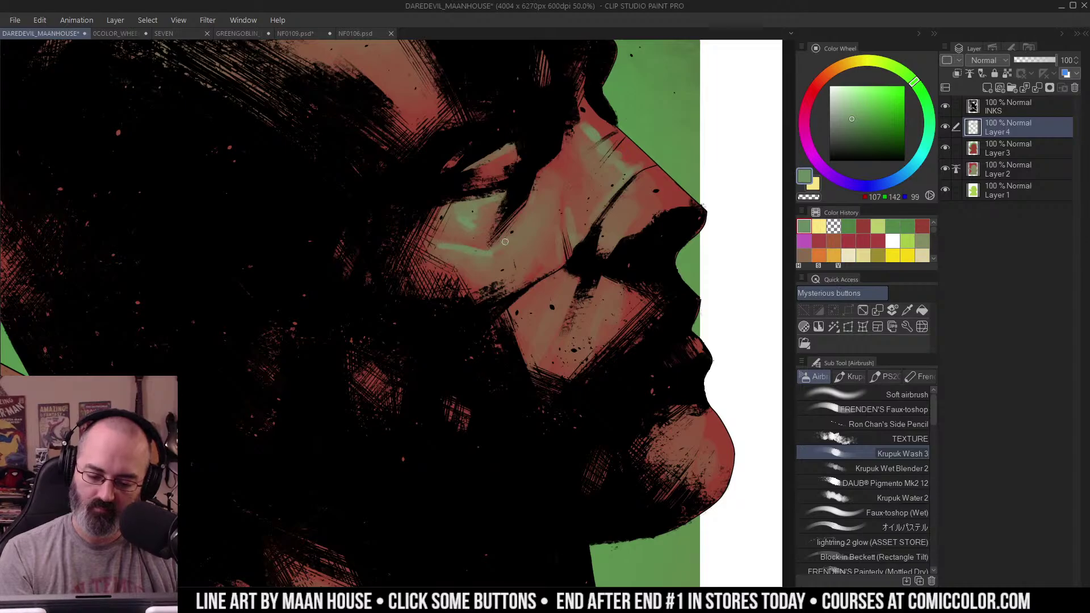
Step: Check the face highlights against the whole poster and again up close
key("ctrl+space")
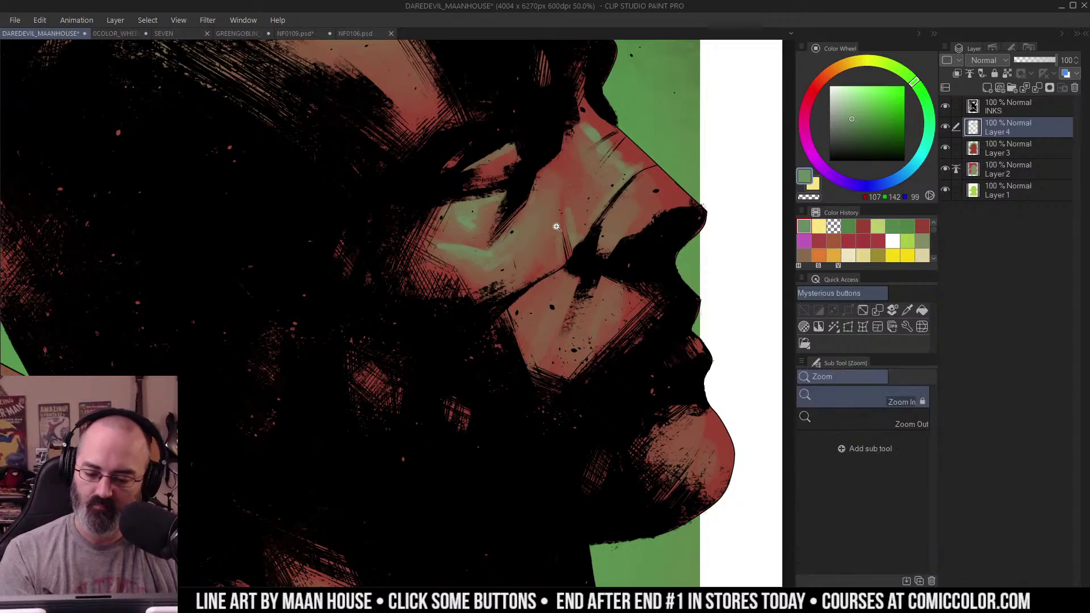
left_click(571, 214, "alt")
left_click(571, 214, "alt")
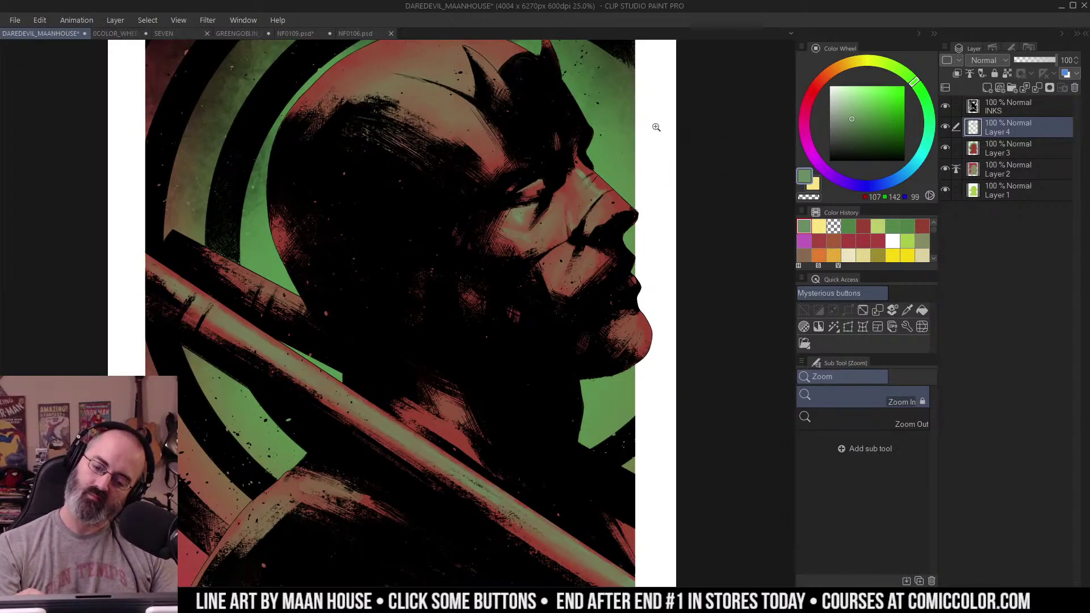
left_click(554, 216)
key("b")
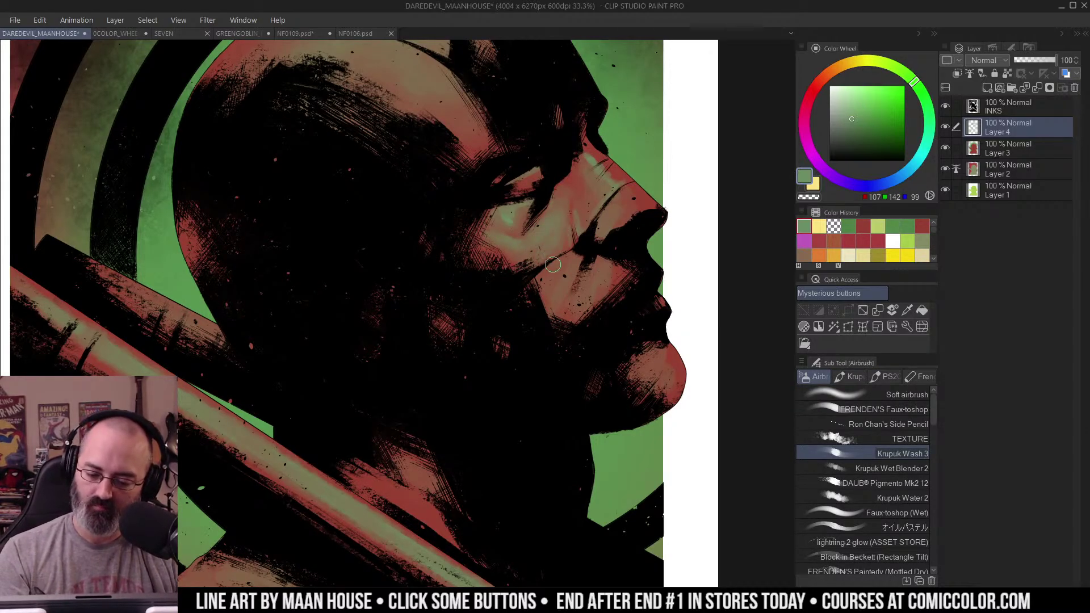
key("z")
left_click_drag(623, 198, 573, 227)
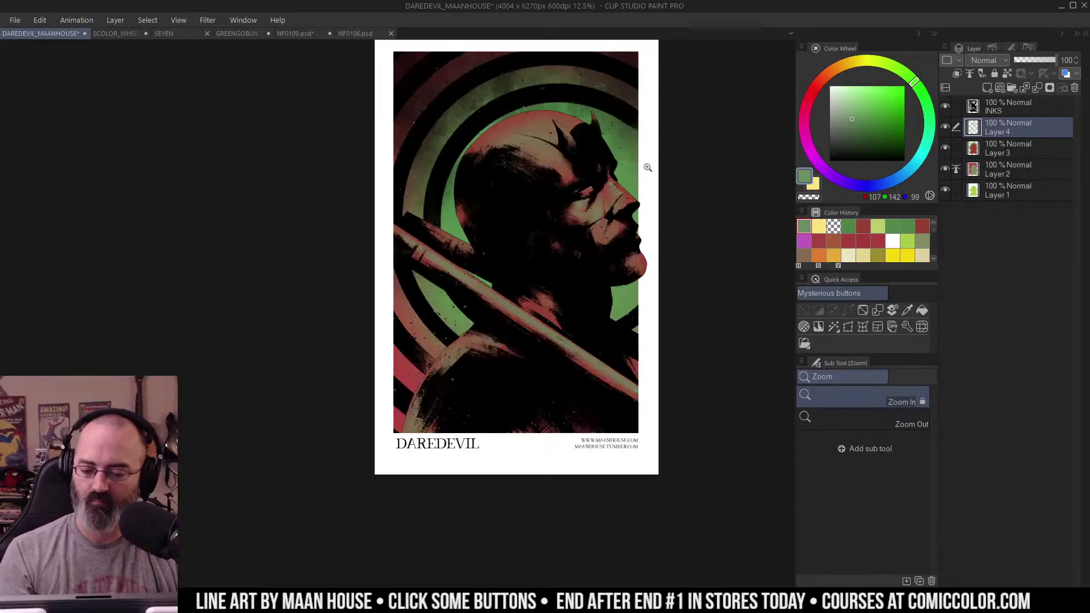
left_click_drag(657, 136, 645, 147)
left_click_drag(603, 228, 644, 115)
left_click(587, 185)
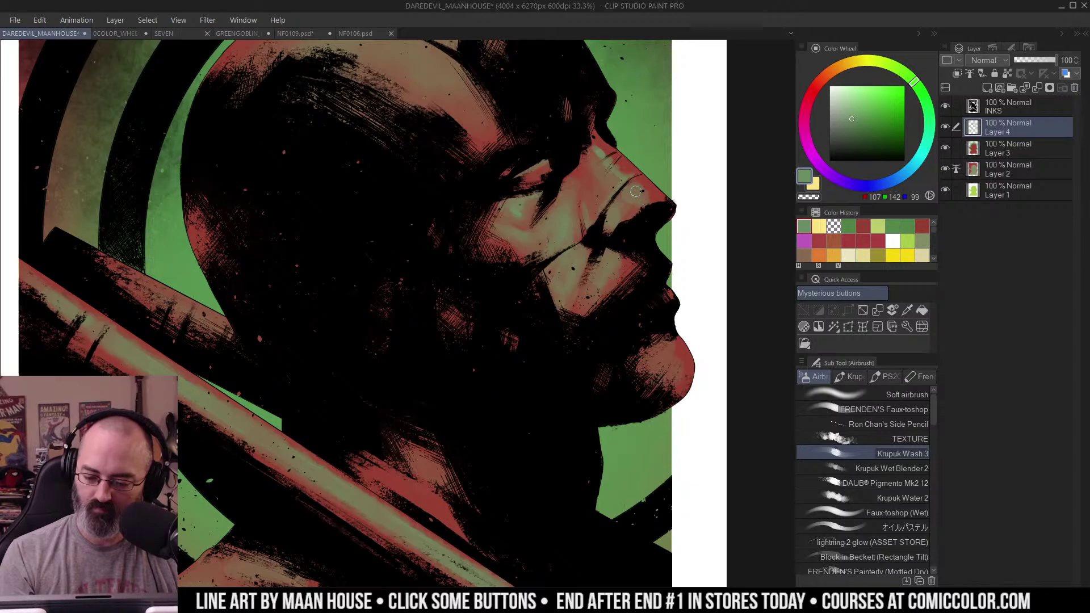
Step: Brush a muted green highlight onto the chin with Krupuk Wash 3
left_click(641, 201, "alt")
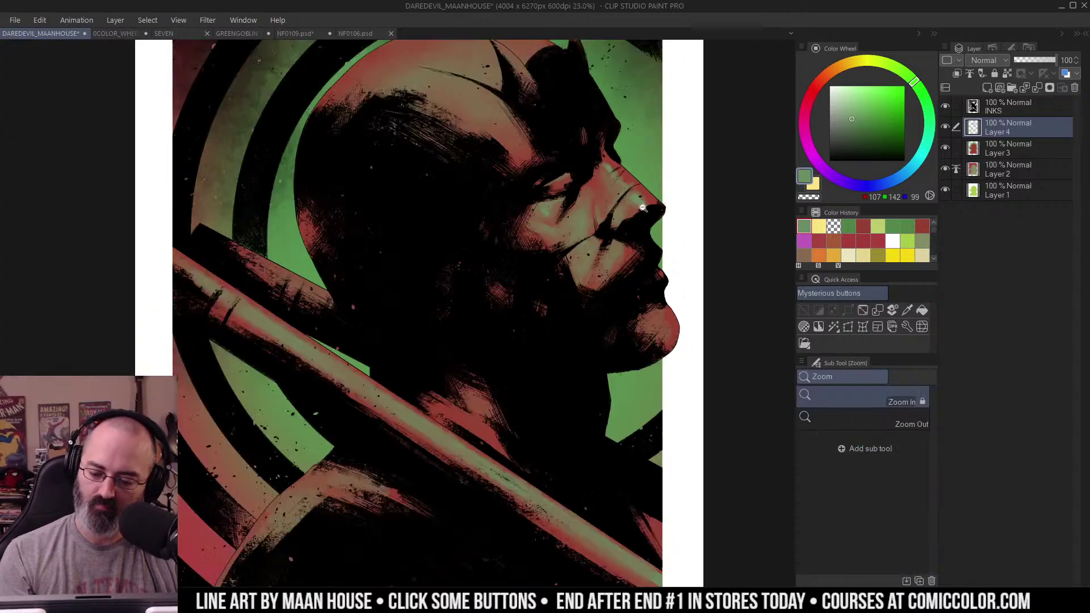
left_click(641, 203, "alt")
left_click_drag(679, 162, 666, 155)
left_click(633, 249, "ctrl")
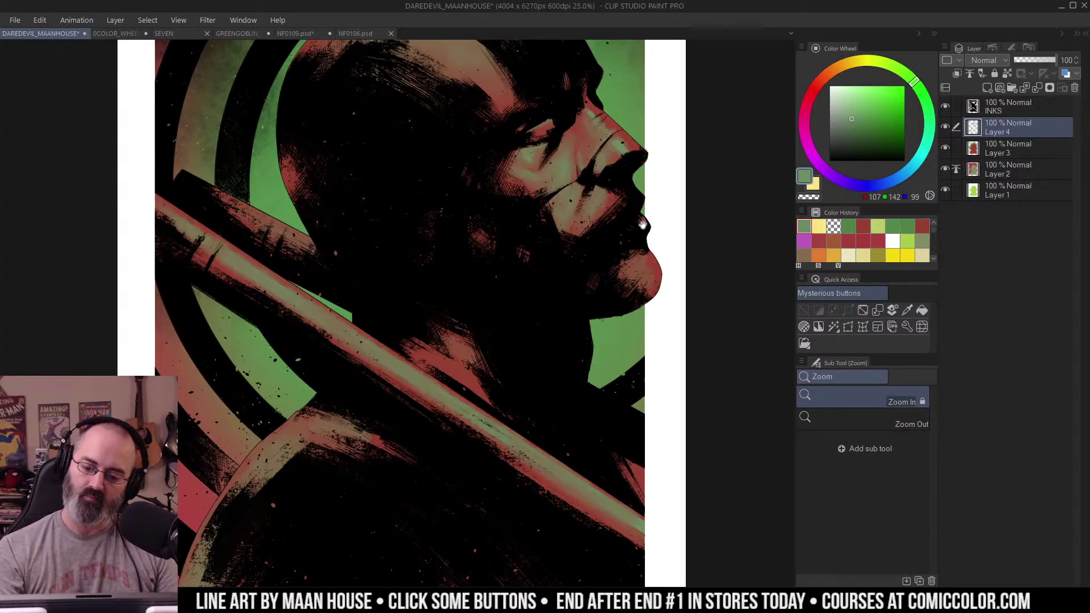
left_click_drag(642, 224, 623, 213)
left_click(631, 244, "ctrl")
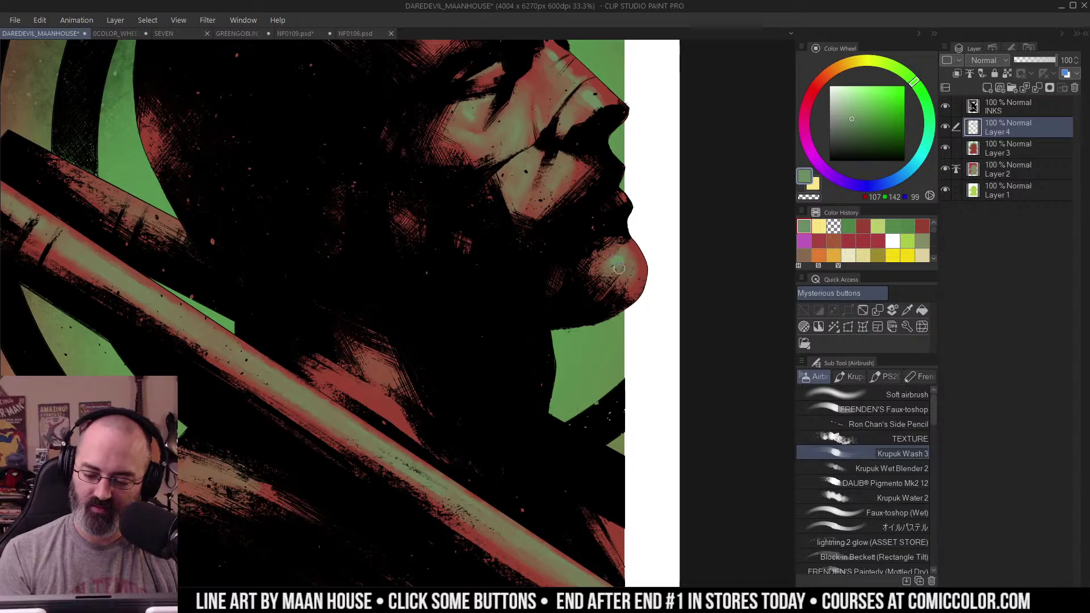
Step: Brush a muted green highlight along the near horn of the cowl with Krupuk Wash 3
key("ctrl+space")
left_click(638, 261, "alt")
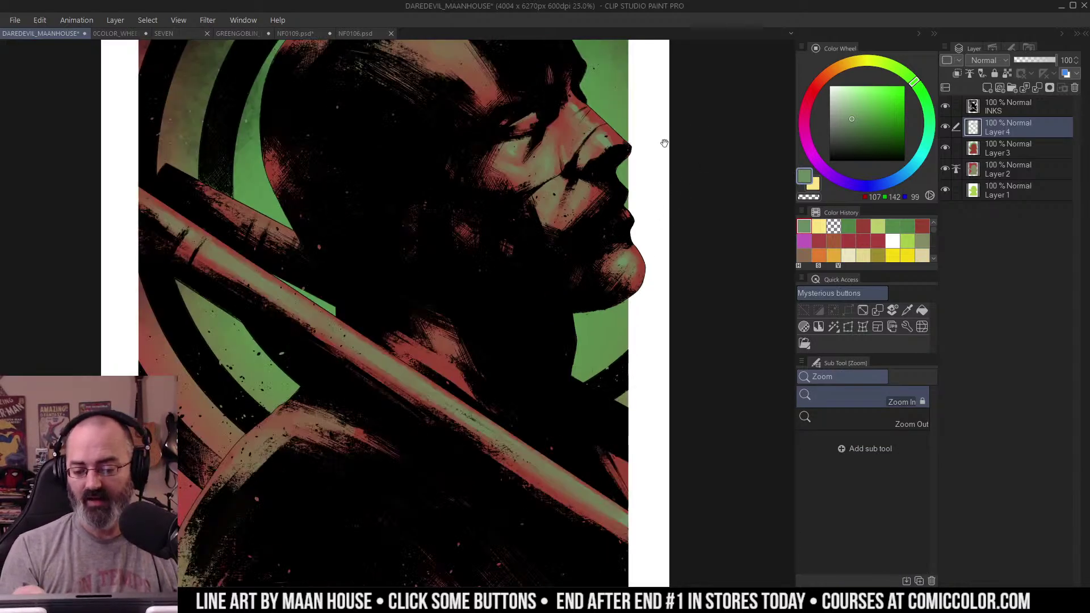
left_click_drag(664, 143, 672, 223)
left_click_drag(606, 149, 643, 170)
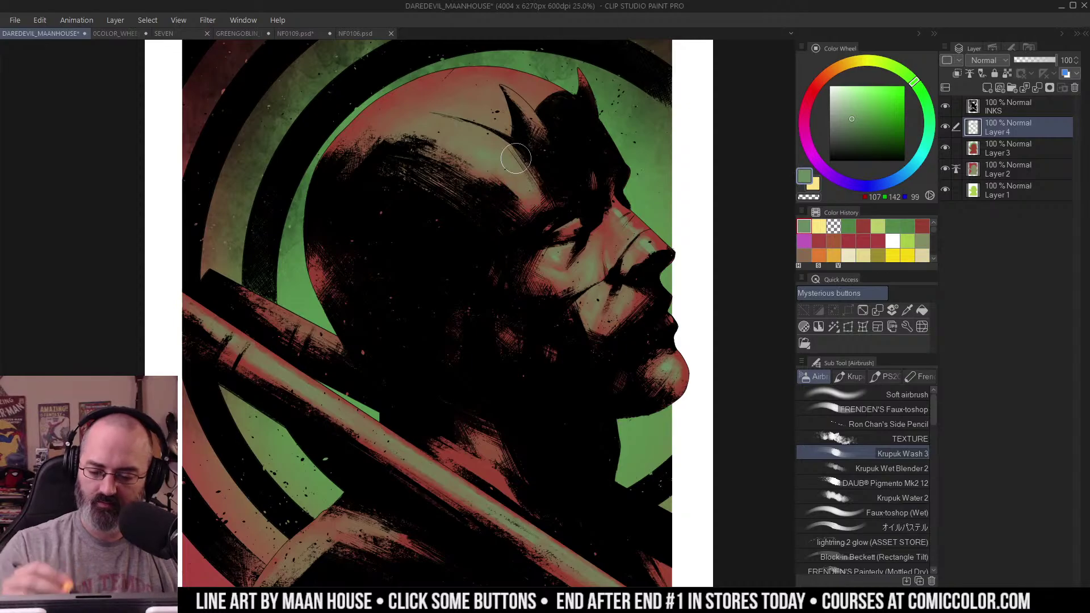
left_click(586, 153, "ctrl+alt")
left_click(571, 149, "ctrl")
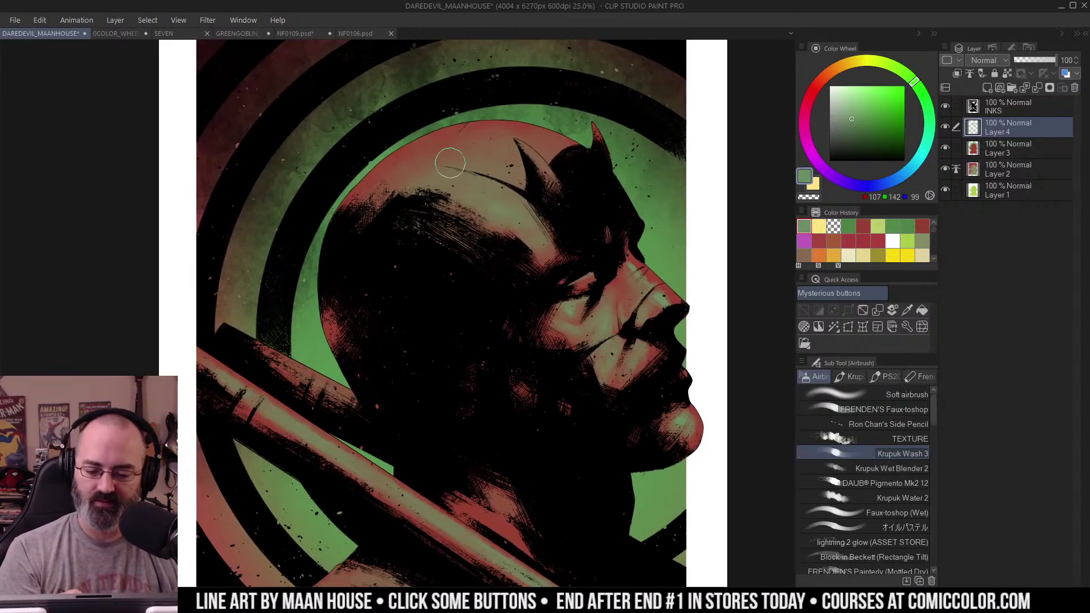
left_click(531, 164, "ctrl")
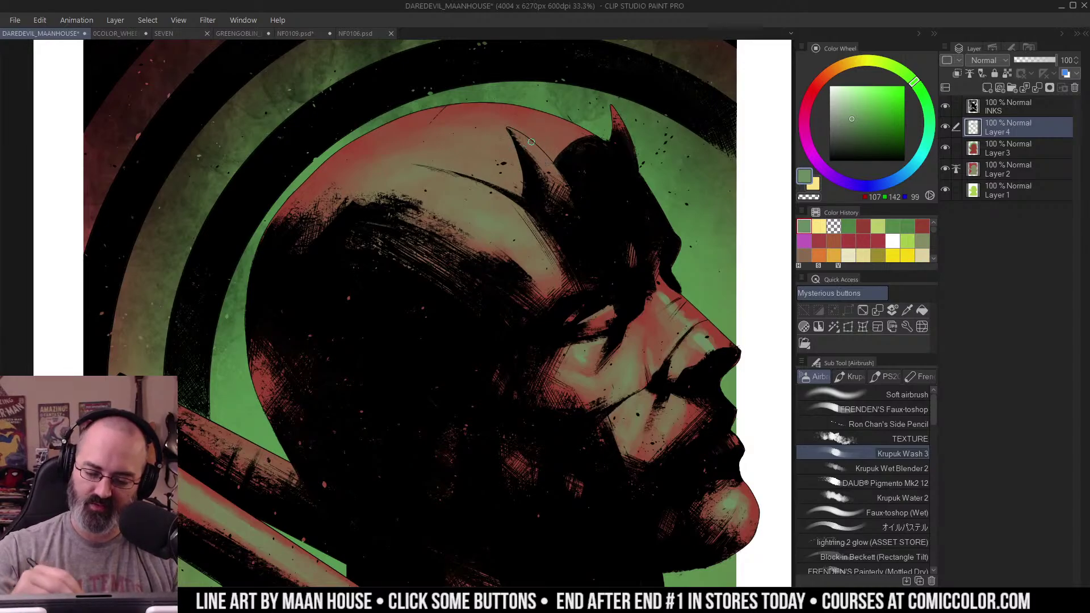
left_click_drag(525, 141, 550, 168)
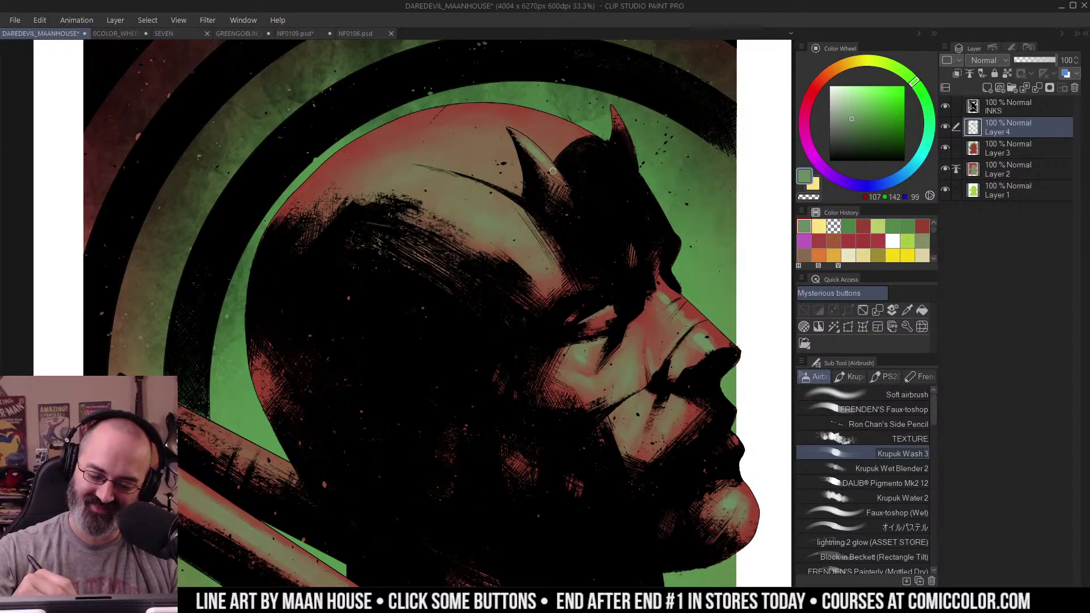
Step: Refine the near horn's highlight by brushing sampled red and brown tones from its tip along its edges
left_click(534, 115, "alt")
left_click(540, 149, "ctrl")
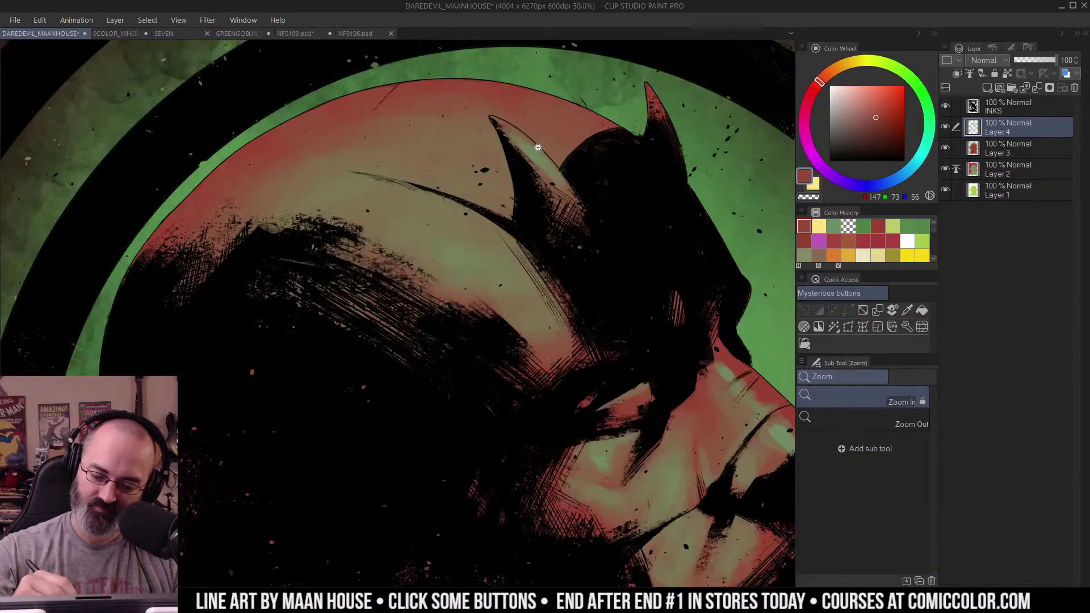
left_click(502, 88, "alt")
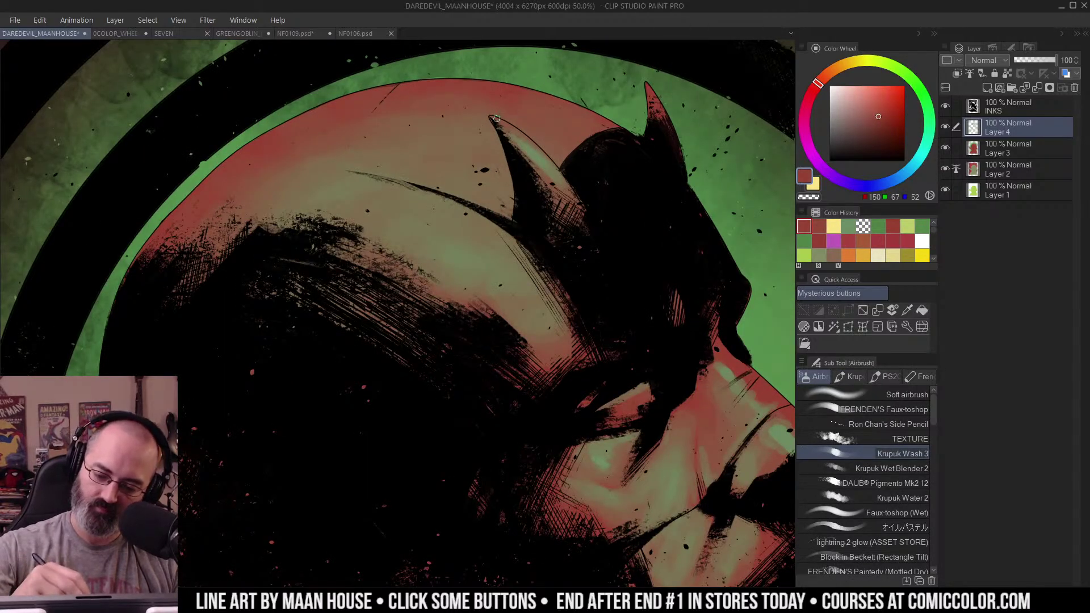
mouse_move(504, 123)
left_mouse_down()
mouse_move(542, 153)
mouse_move(506, 124)
mouse_move(528, 165)
left_mouse_up()
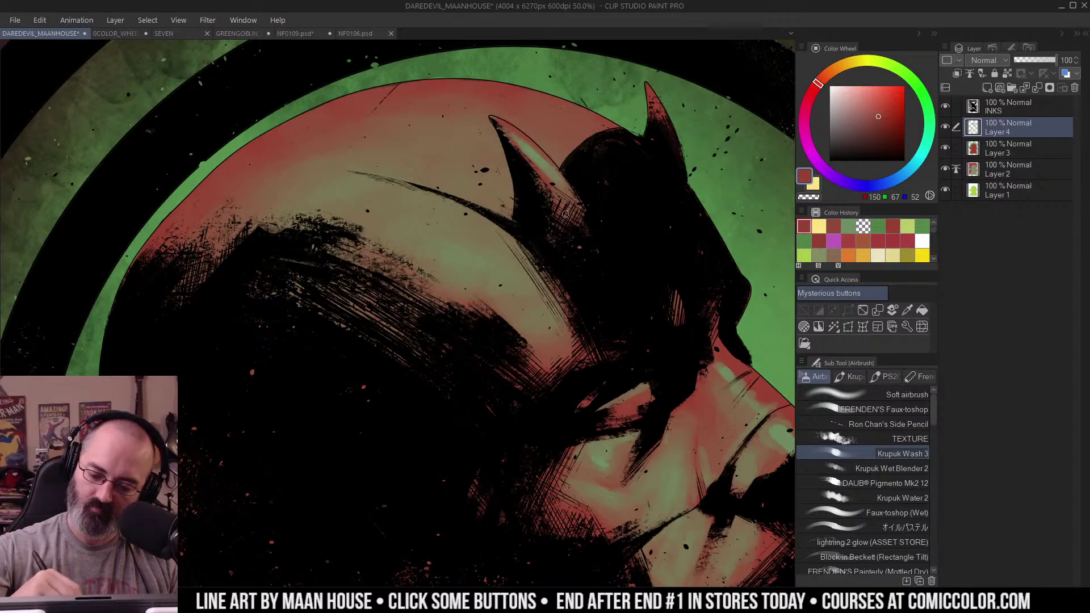
left_click(524, 123, "alt")
left_click_drag(495, 118, 527, 148)
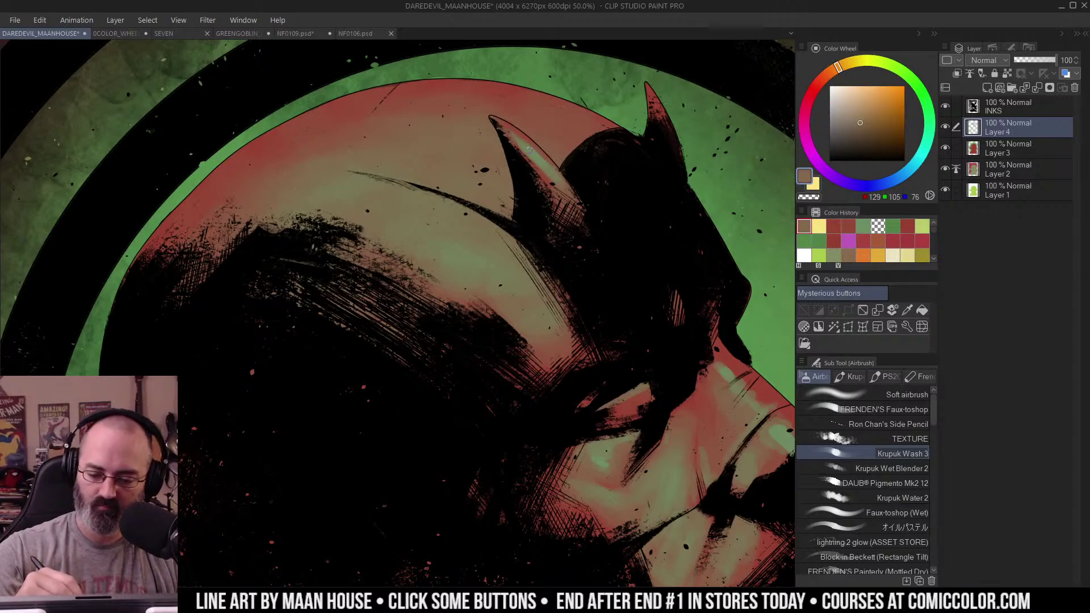
left_click(565, 137, "alt")
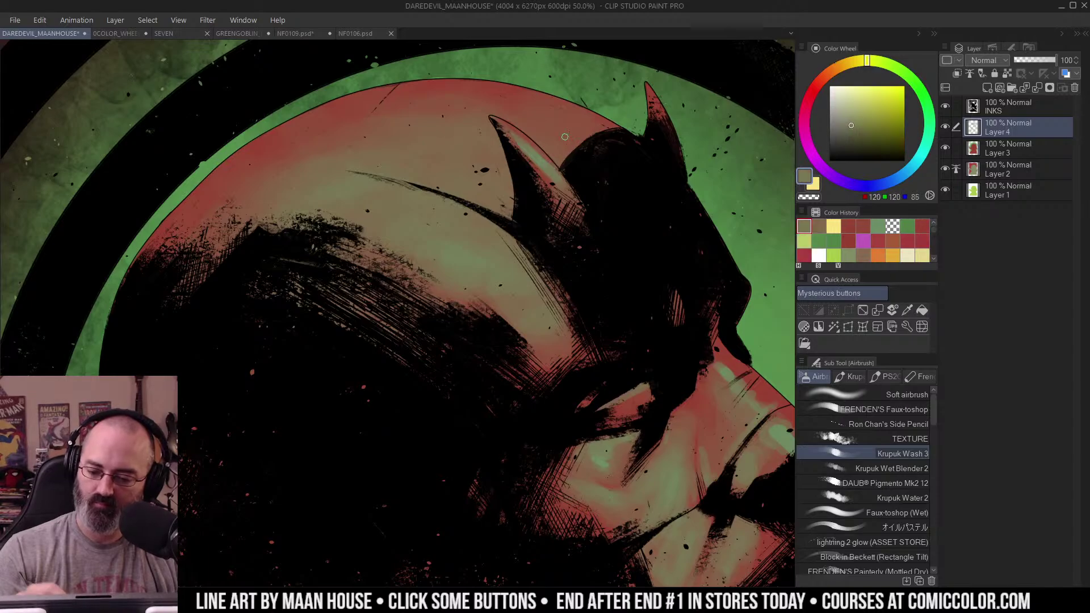
Step: Brush a sampled muted green into the forehead and brow shading with Krupuk Wash 3
key("slash")
left_click(575, 177, "alt")
left_click(575, 177, "alt")
left_click(589, 180, "alt")
left_click(590, 180, "alt")
left_click_drag(651, 218, 643, 181)
left_click(584, 237)
key("b")
left_click(519, 85, "alt")
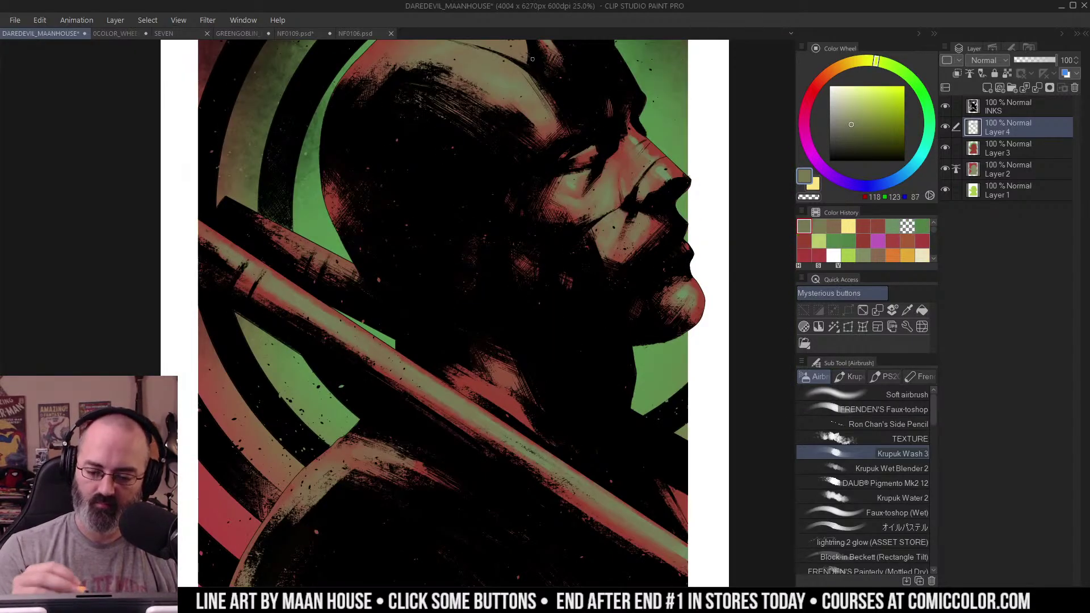
left_click_drag(526, 82, 507, 103)
left_click_drag(572, 114, 544, 134)
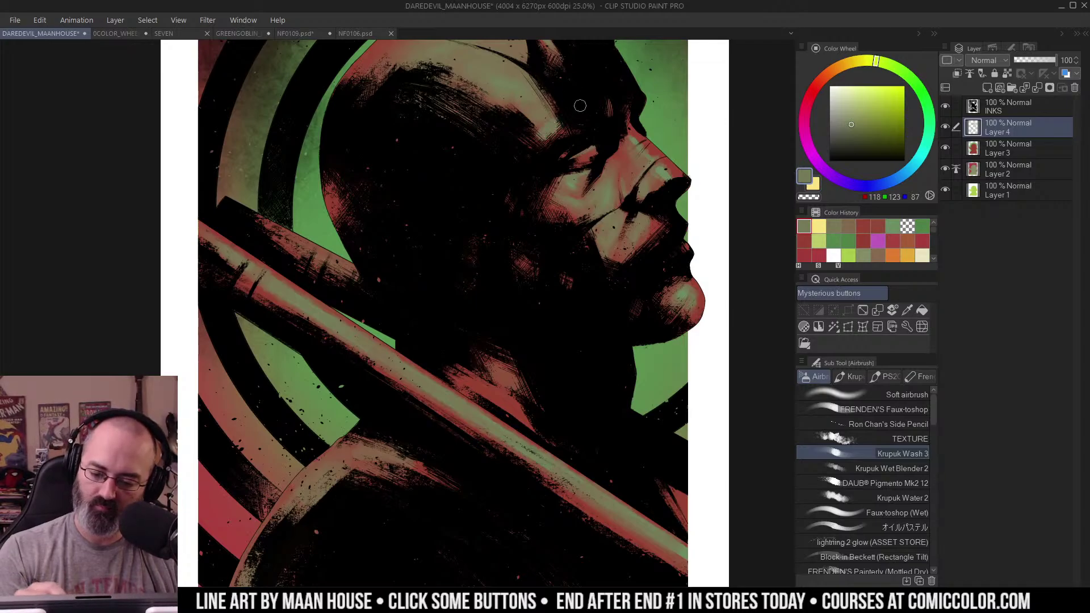
Step: Brush the muted green into the neck highlight just above the staff
key("slash")
left_click(583, 111, "alt")
left_click_drag(666, 82, 632, 129)
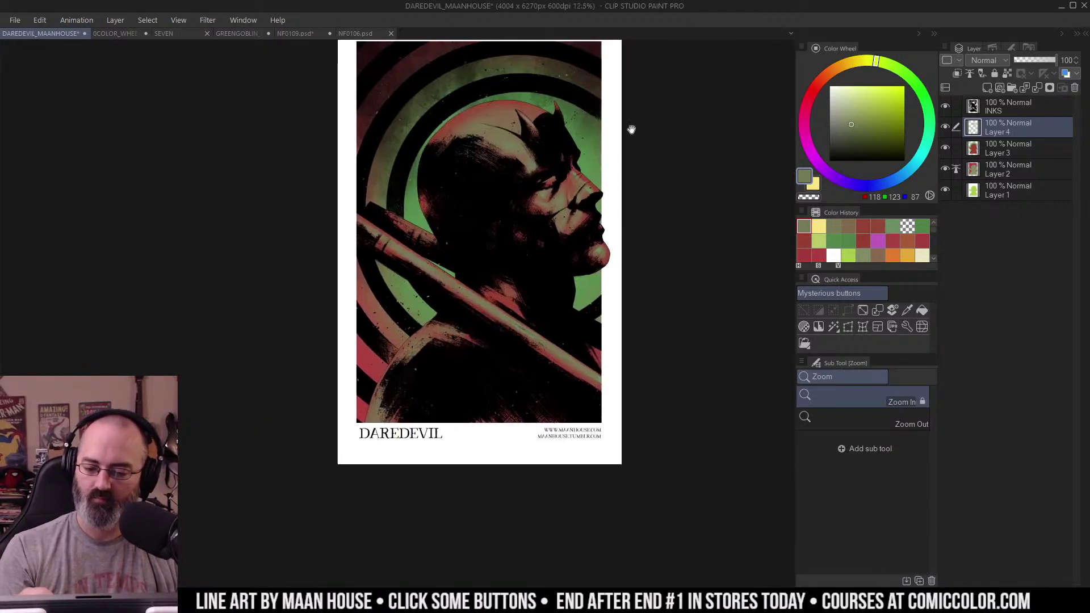
left_click(533, 281)
key("b")
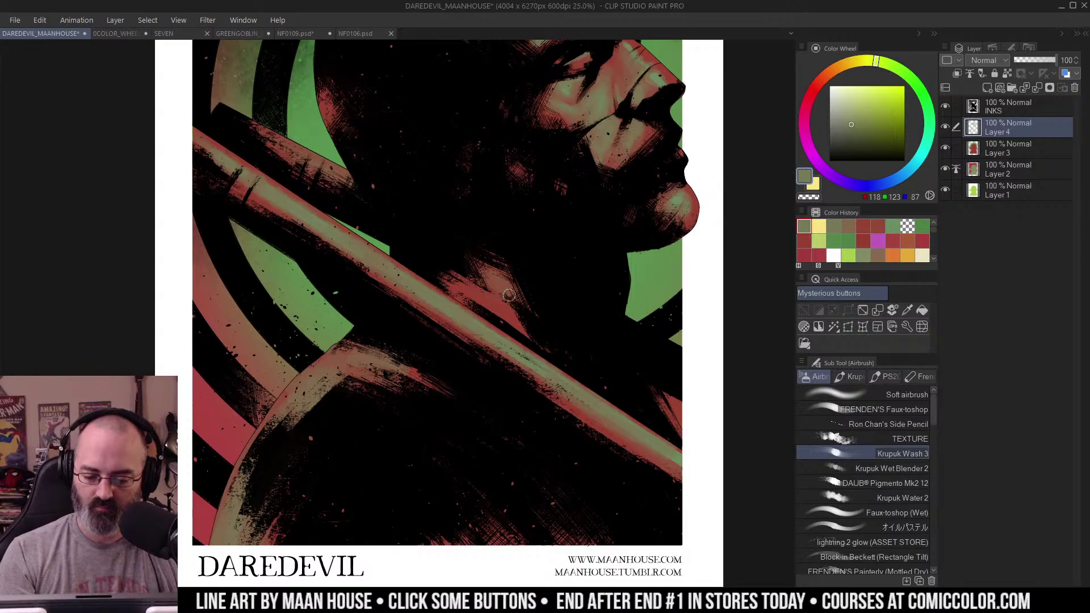
mouse_move(508, 307)
left_mouse_down()
mouse_move(512, 325)
mouse_move(479, 294)
mouse_move(590, 247)
left_mouse_up()
Step: Check the color balance of the whole poster at a reduced size
key("slash")
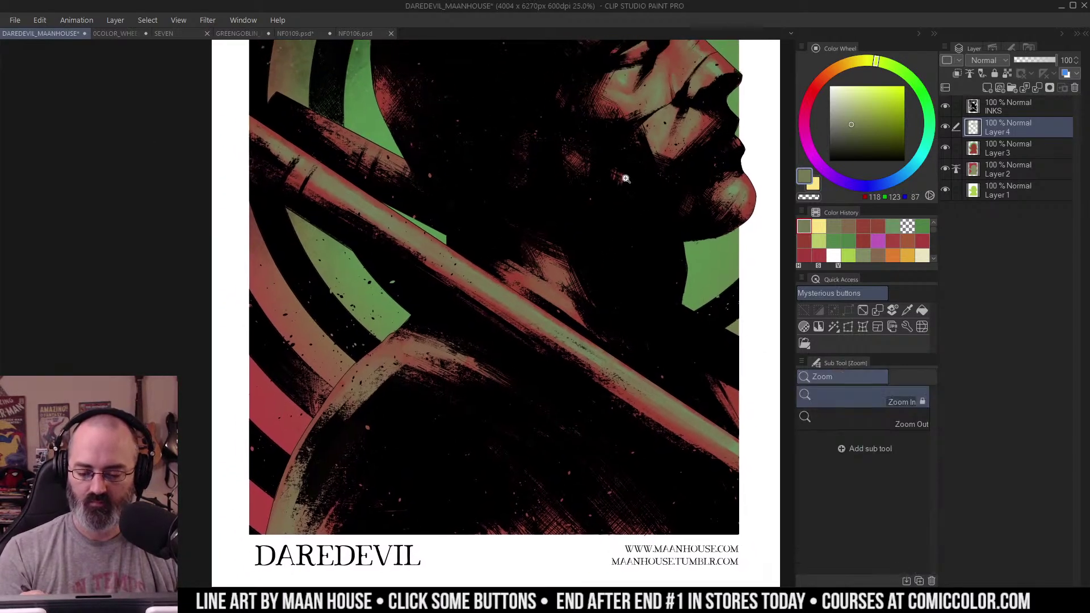
left_click(625, 178, "alt")
left_click_drag(668, 185, 566, 269)
left_click(582, 256, "alt")
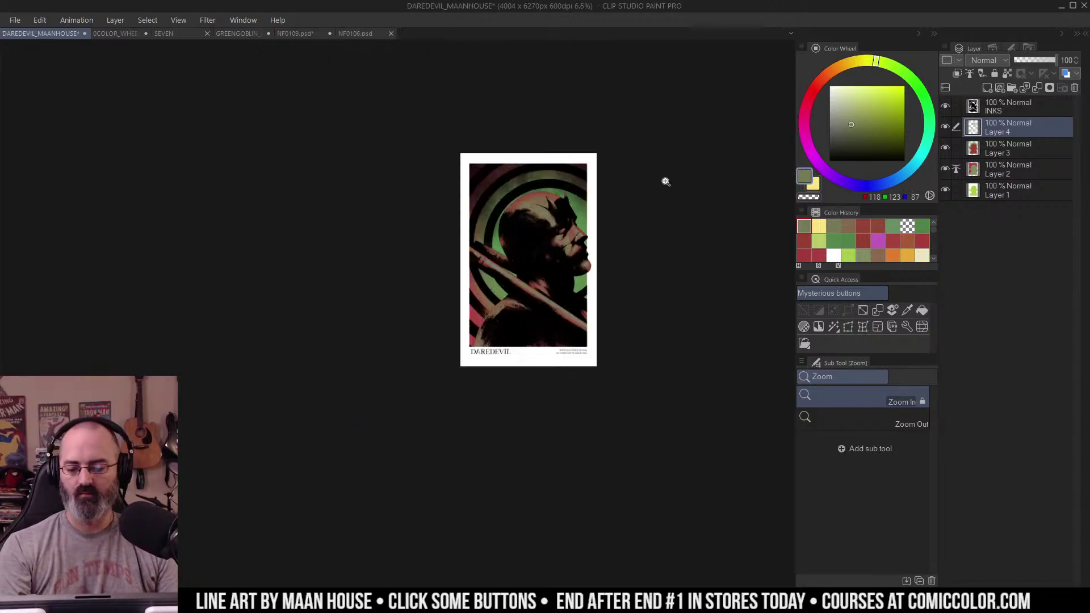
left_click(685, 166)
key("m")
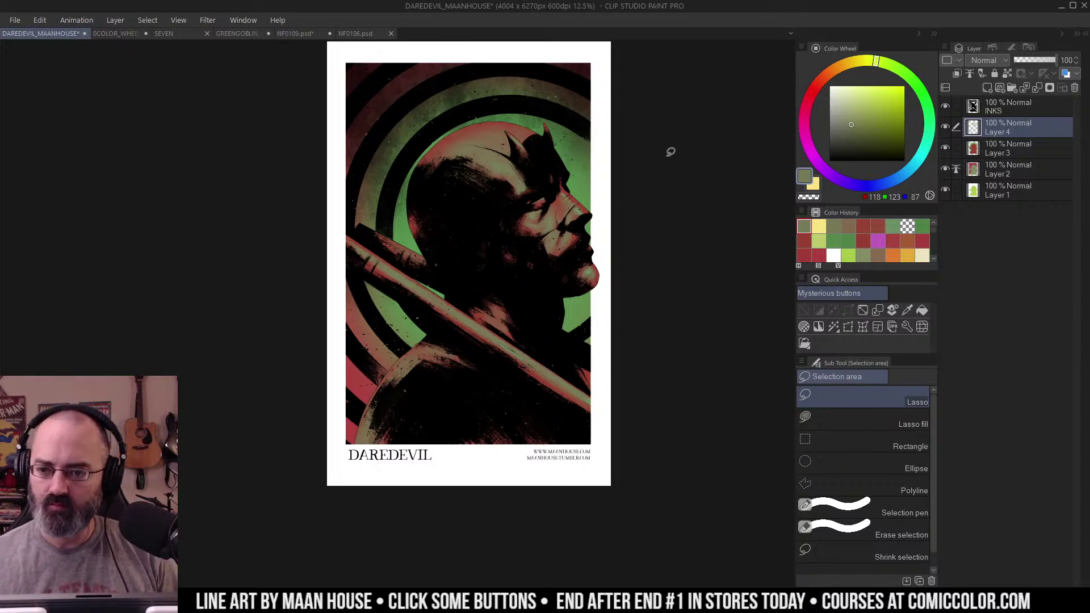
mouse_move(657, 136)
left_mouse_down()
mouse_move(655, 151)
mouse_move(664, 138)
left_mouse_up()
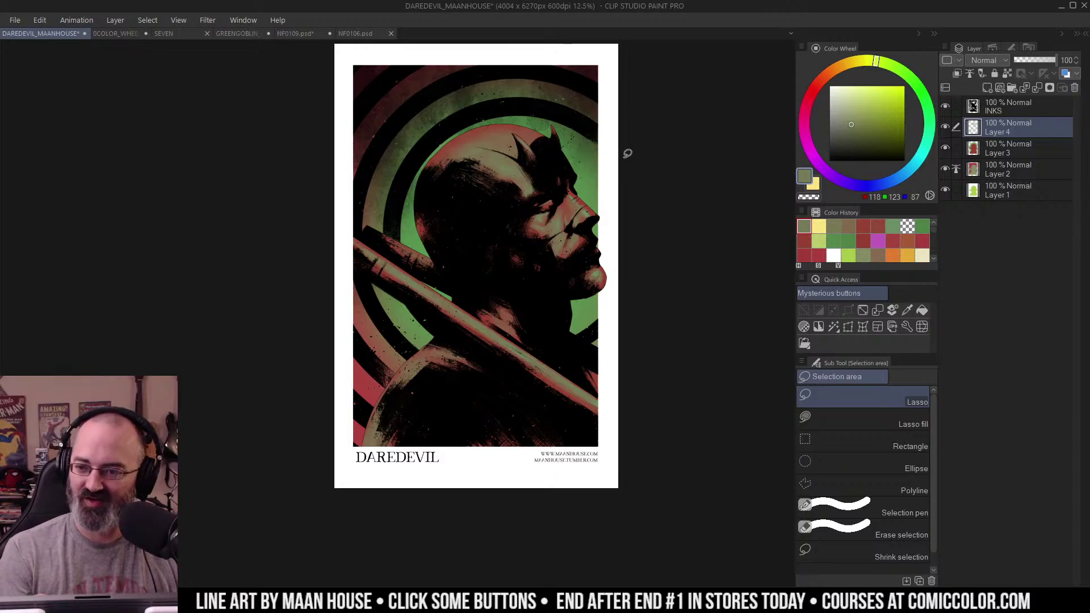
Step: Sample muted olive mid-tones on the cheek and brush them into the cheek highlight with Krupuk Wash 3
key("ctrl+space")
left_click(523, 330)
left_click_drag(571, 239, 559, 380)
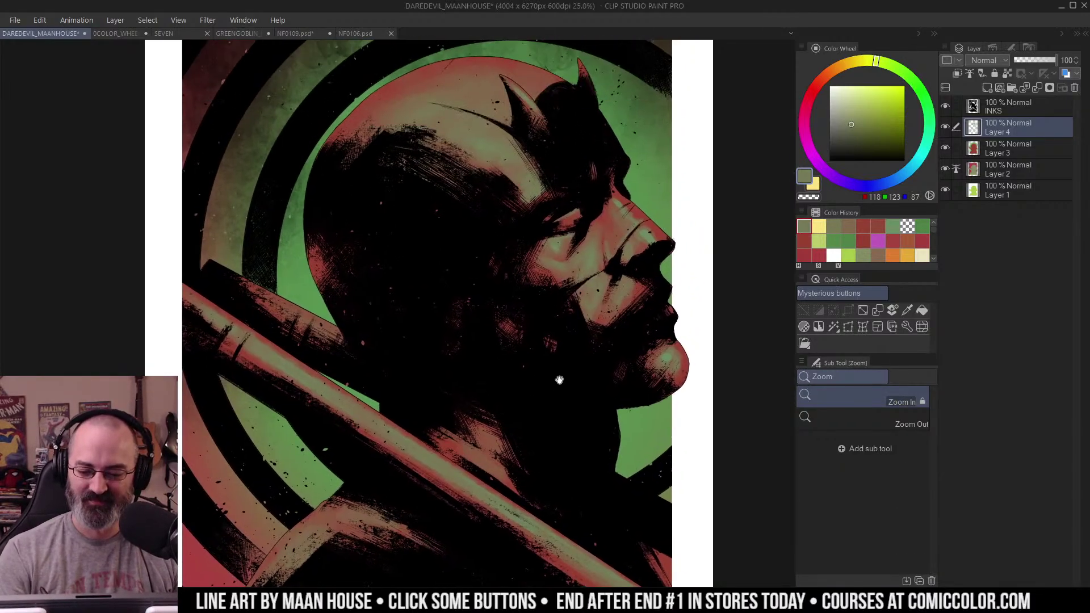
key("b")
left_click(589, 250, "alt")
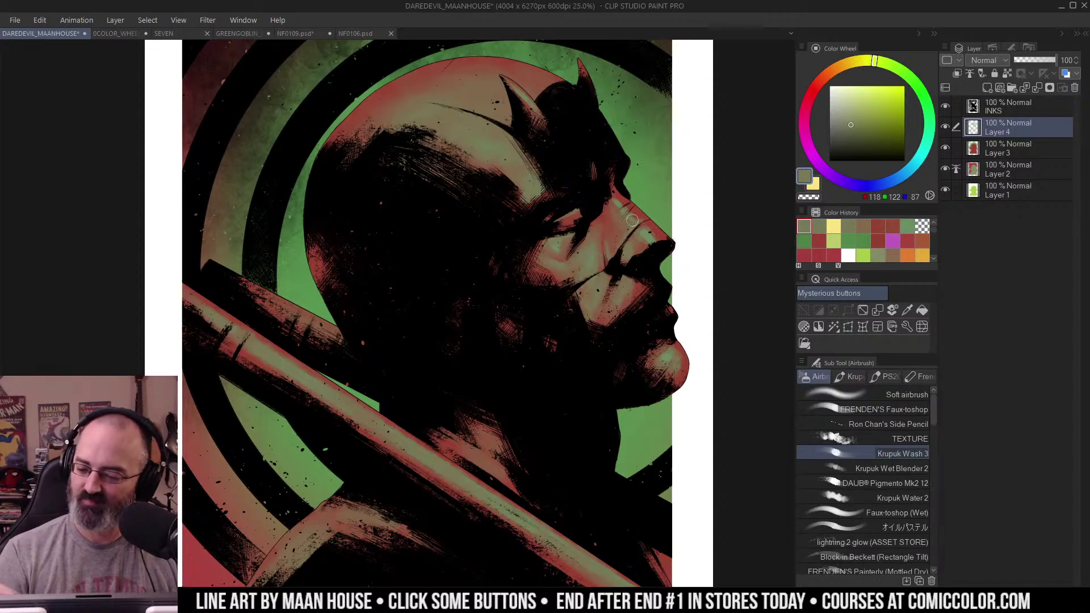
left_click(853, 102)
left_click(590, 245, "alt")
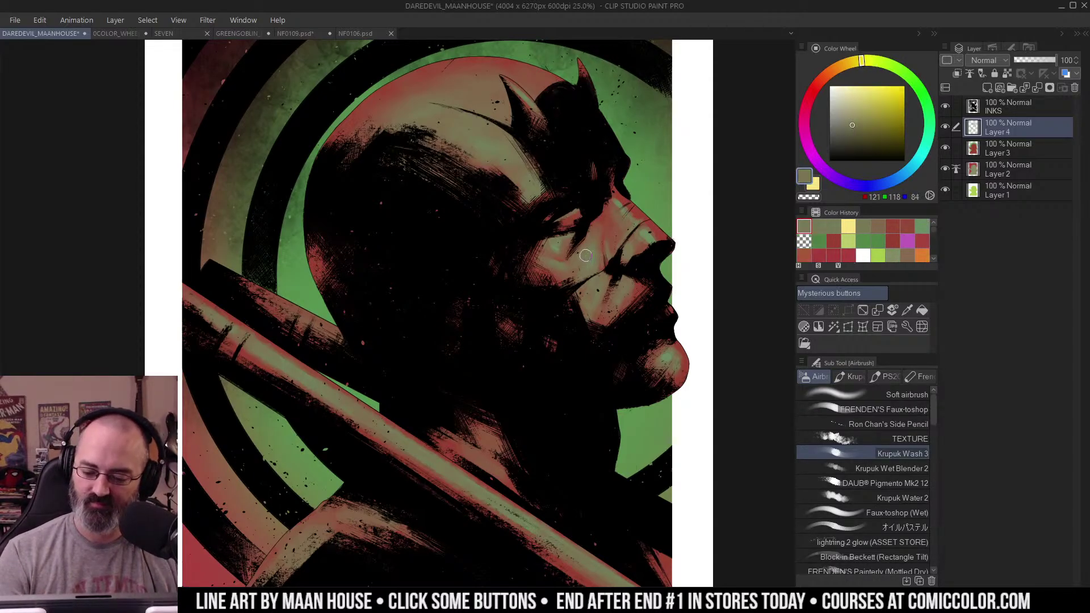
left_click(586, 255, "alt")
left_click(590, 247, "alt")
left_click(595, 244, "alt")
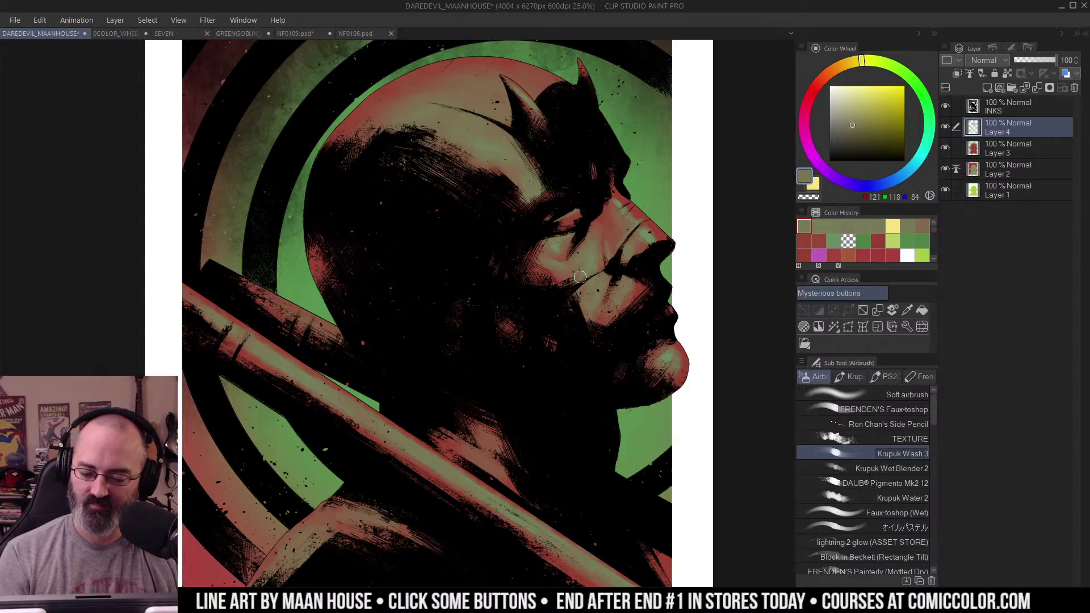
left_click(594, 251, "alt")
left_click_drag(581, 278, 592, 250)
Step: Sample the cowl's red, the background green and the blended cheek tones to compare their hues
left_click(542, 68, "alt")
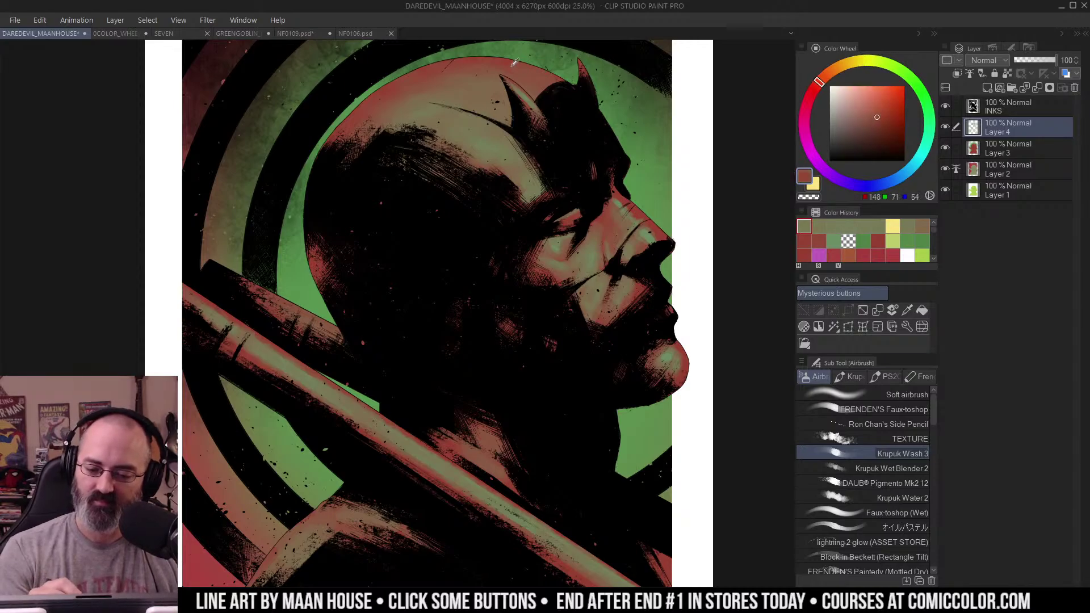
left_click(640, 414, "alt")
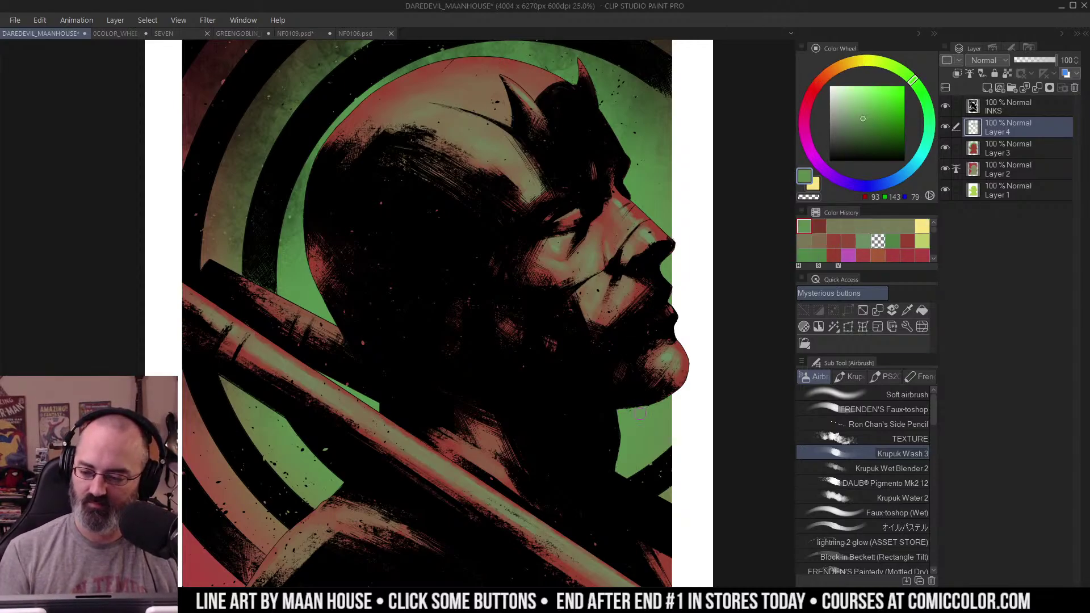
left_click(589, 255, "alt")
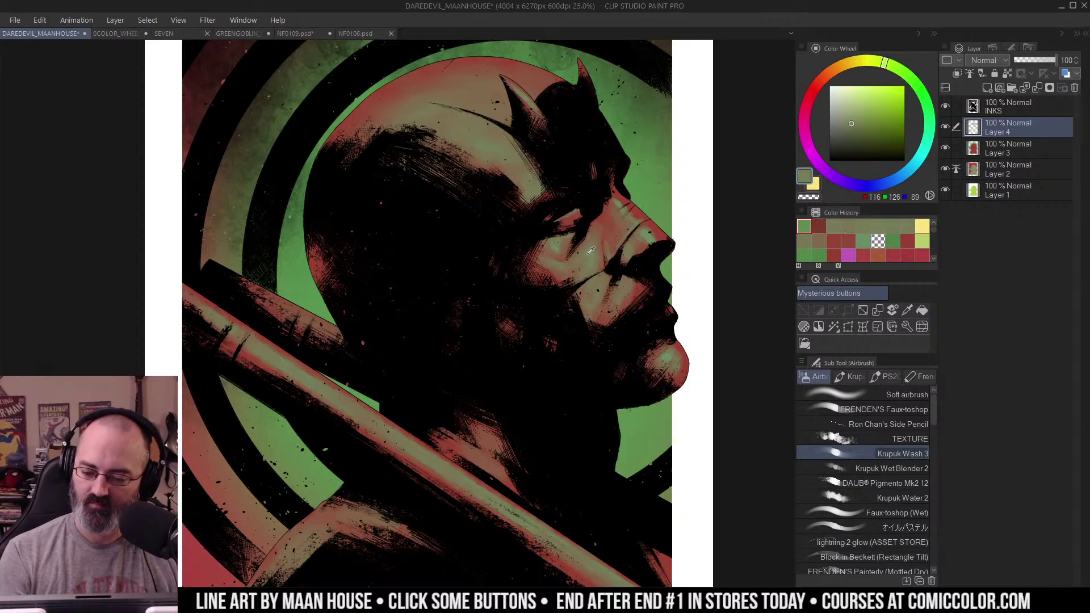
left_click(594, 239, "alt")
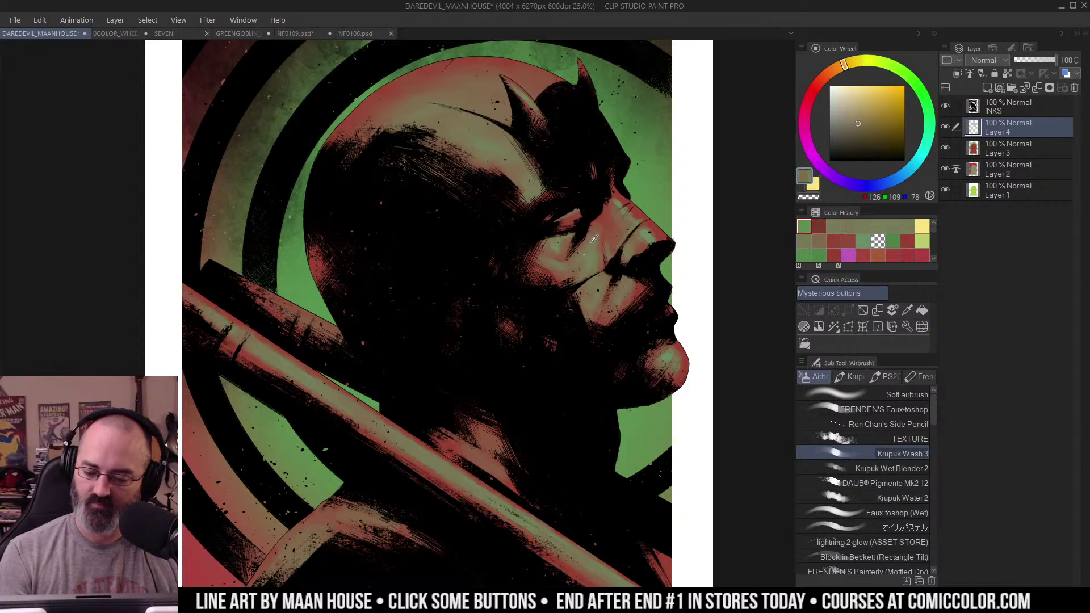
left_click(585, 249, "alt")
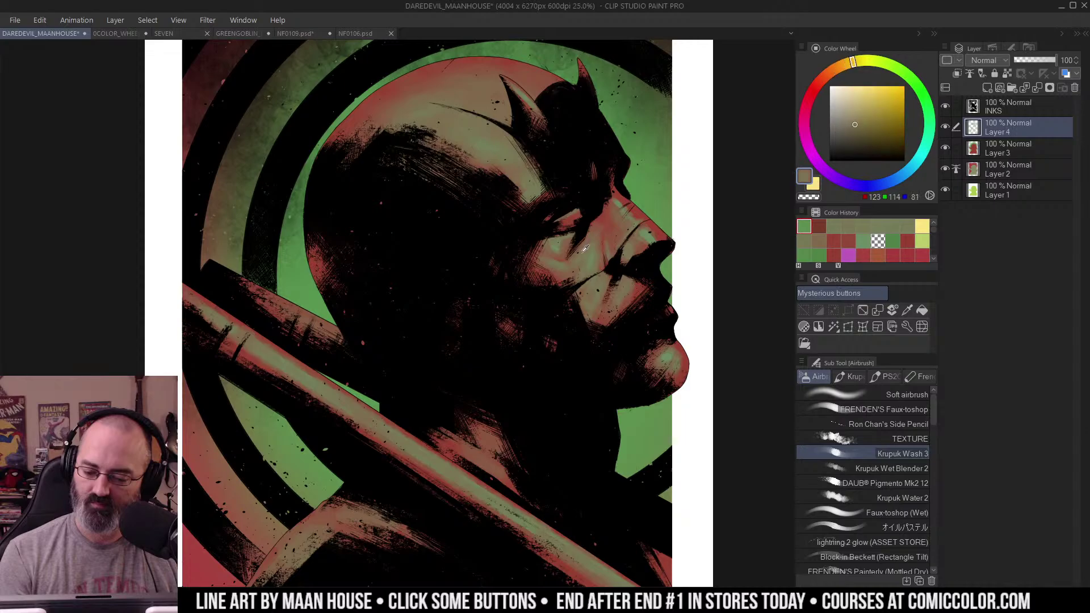
left_click(585, 248, "alt")
Step: Brush sampled brown and olive mid-tones into the transition between the cheek and the nose
left_click_drag(591, 238, 600, 222)
left_click(595, 236, "alt")
left_click(579, 259, "alt")
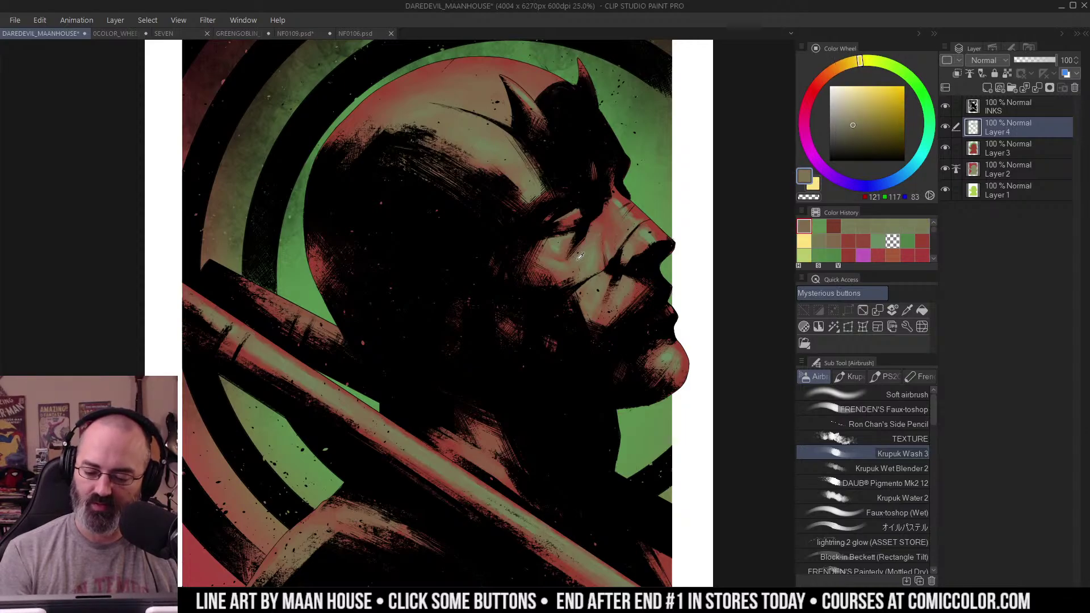
left_click(575, 260, "alt")
left_click(568, 266, "alt")
left_click(595, 235, "alt")
mouse_move(598, 234)
left_mouse_down()
mouse_move(633, 164)
mouse_move(639, 181)
left_mouse_up()
Step: Blend the highlights on the nose bridge and above the nostril using sampled red, green and brown tones
key("ctrl+space")
left_click(607, 218, "ctrl")
left_click(615, 225, "ctrl")
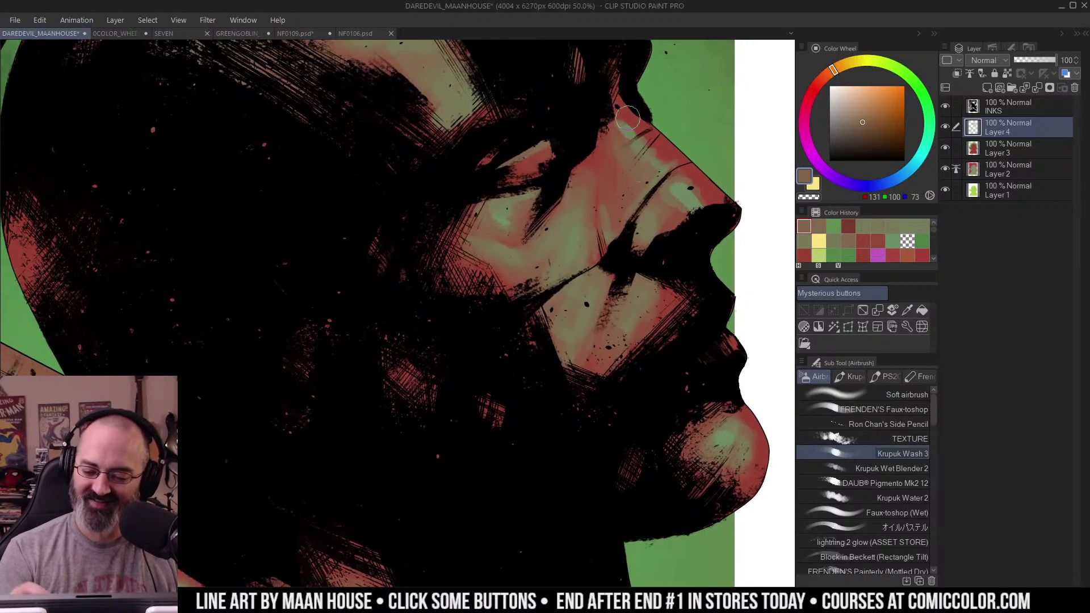
left_click(622, 135, "alt")
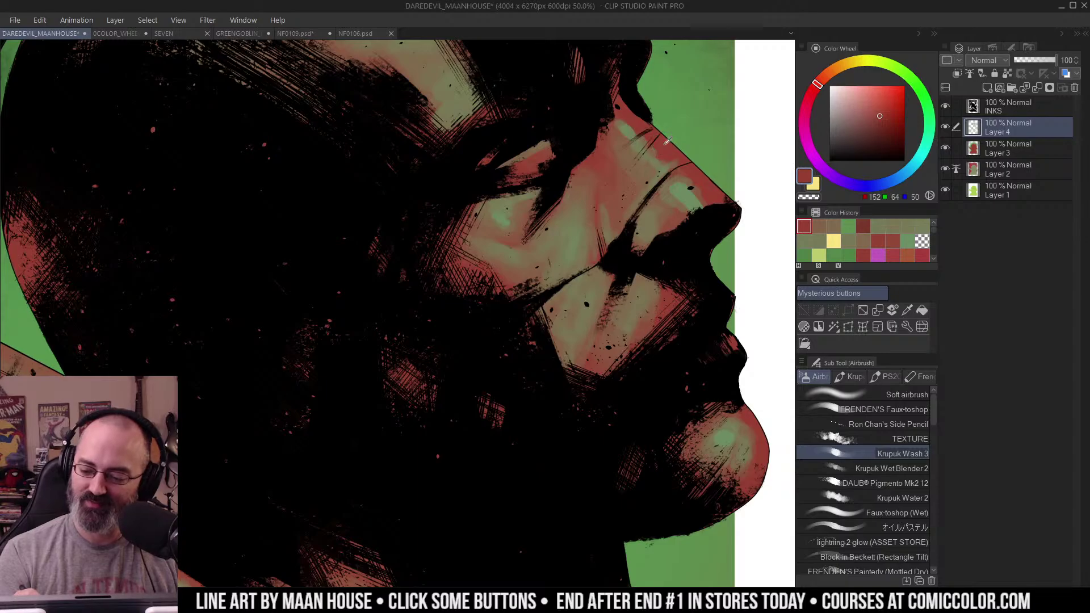
left_click(631, 130, "alt")
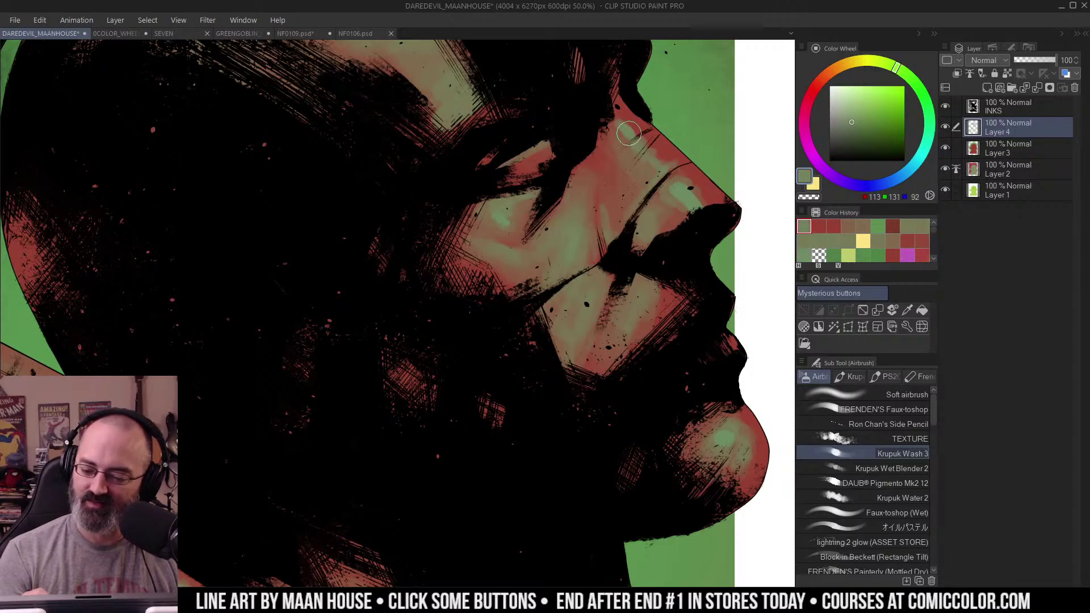
left_click(629, 133, "alt")
left_click(627, 137, "alt")
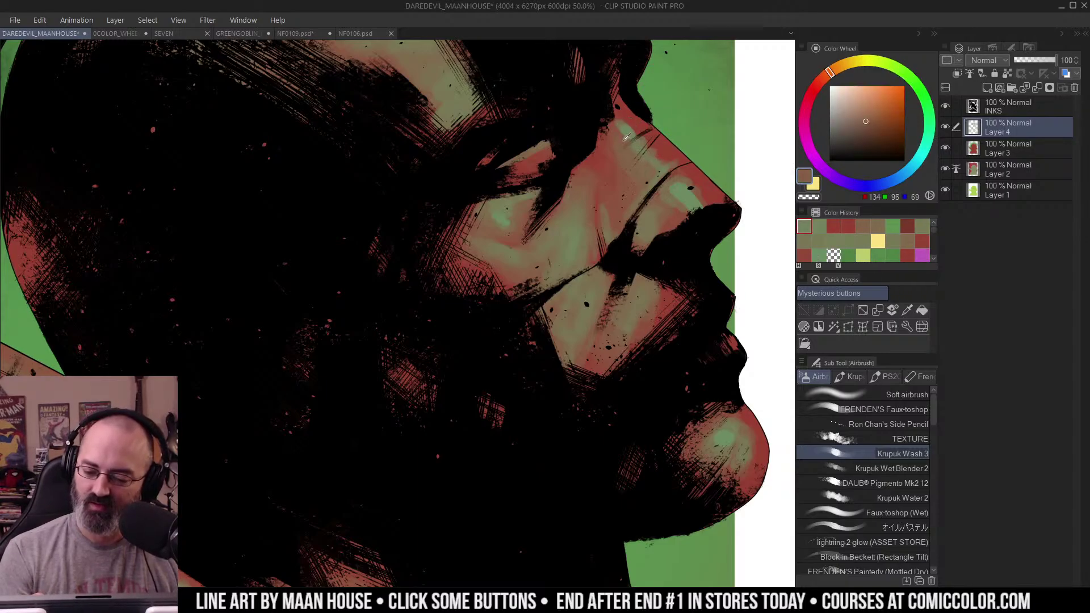
left_click(614, 145, "alt")
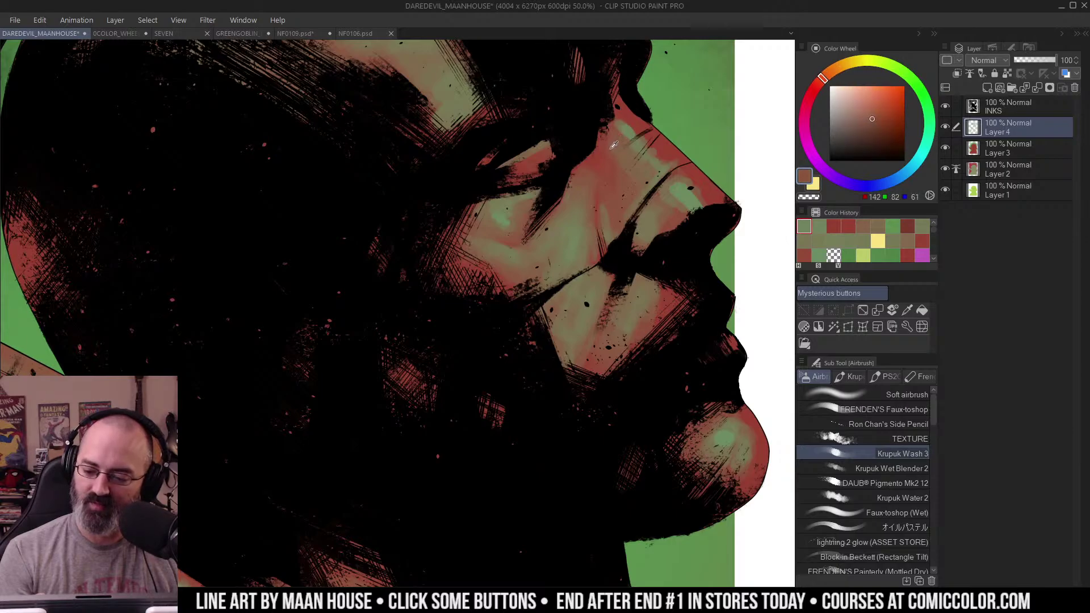
mouse_move(615, 160)
left_mouse_down()
mouse_move(644, 174)
mouse_move(555, 229)
mouse_move(682, 184)
left_mouse_up()
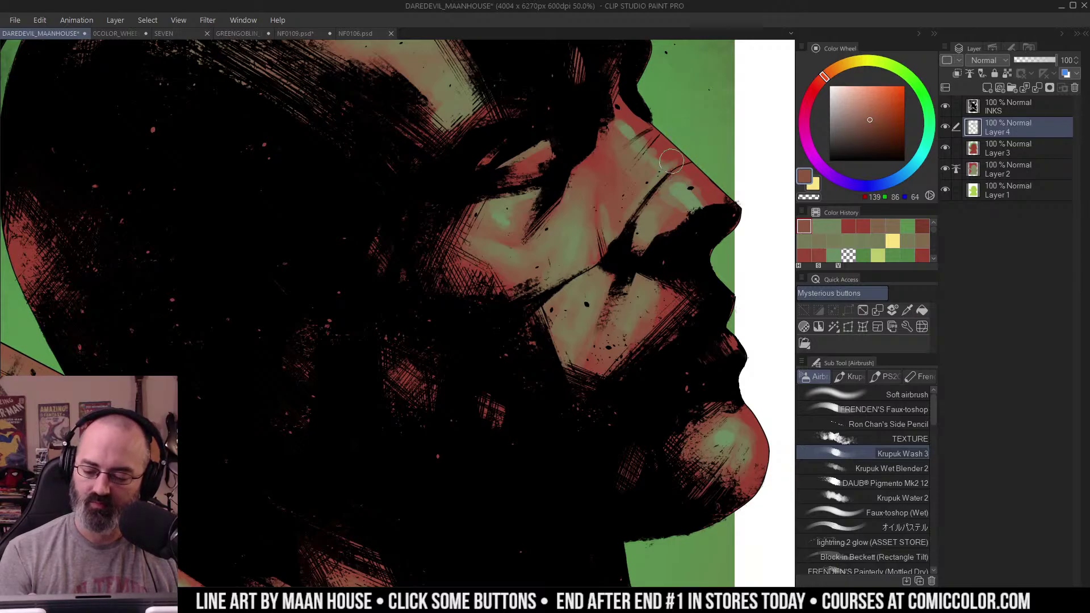
left_click(681, 186, "alt")
left_click(664, 200, "alt")
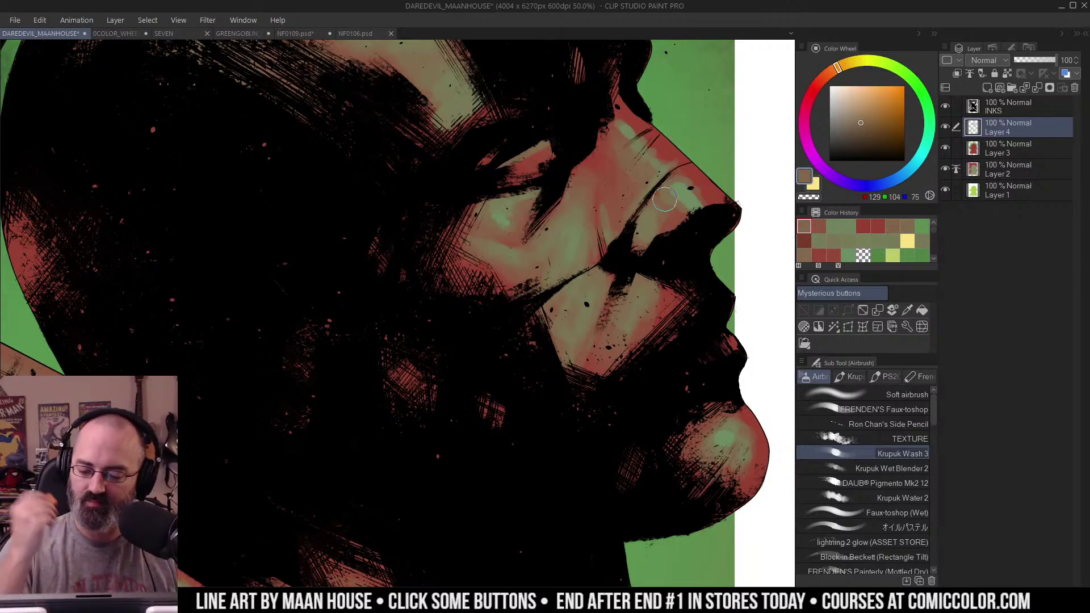
Step: Sample the red and muted brown tones around the nose to compare how the blended hues relate
left_click(684, 202, "alt")
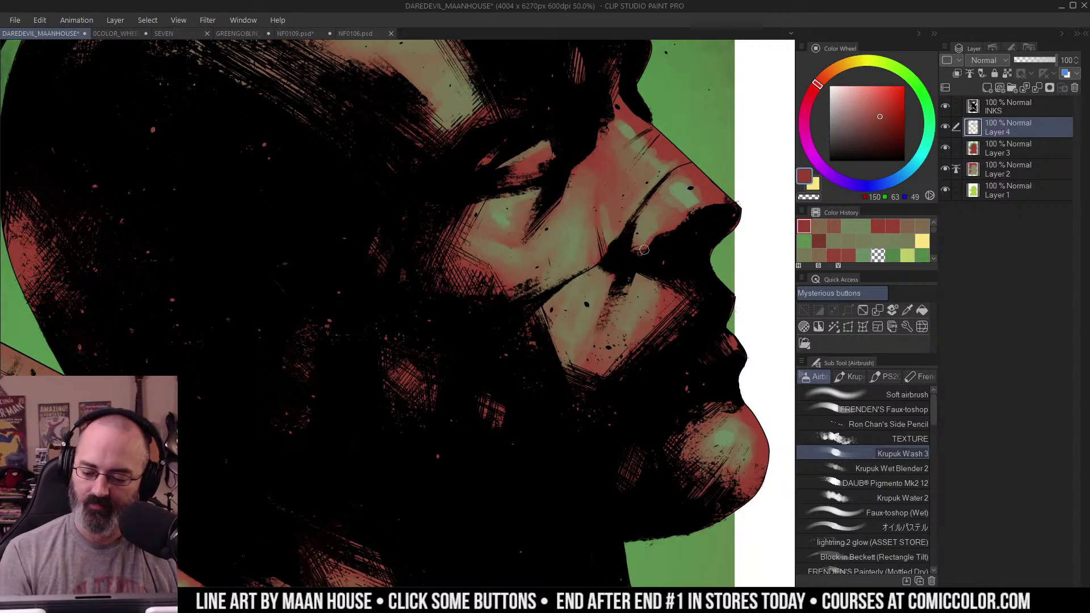
key("x")
key("x")
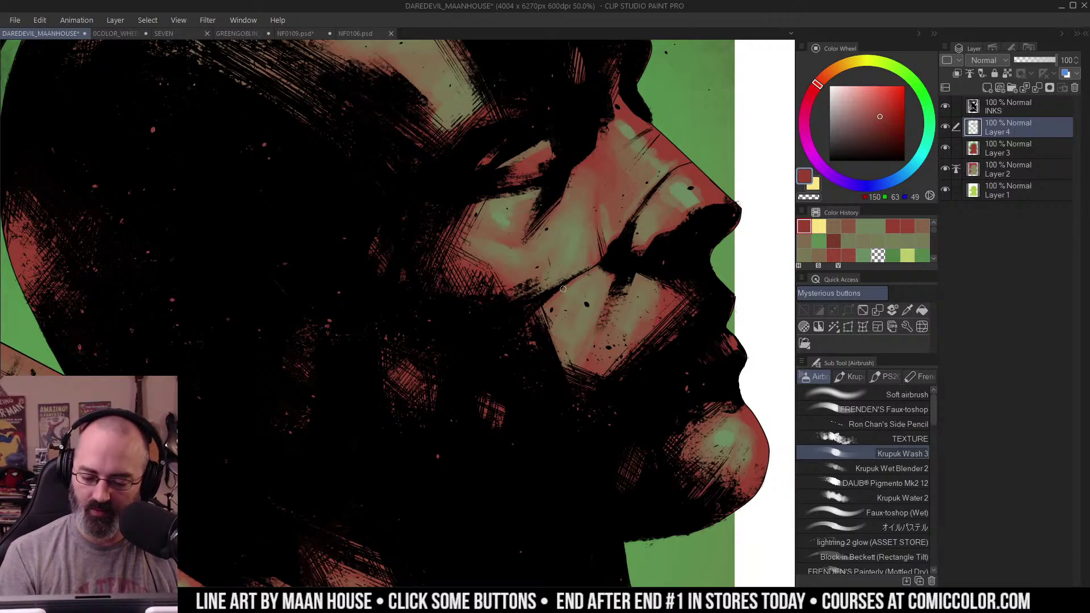
left_click(677, 190, "alt")
left_click(668, 208, "ctrl")
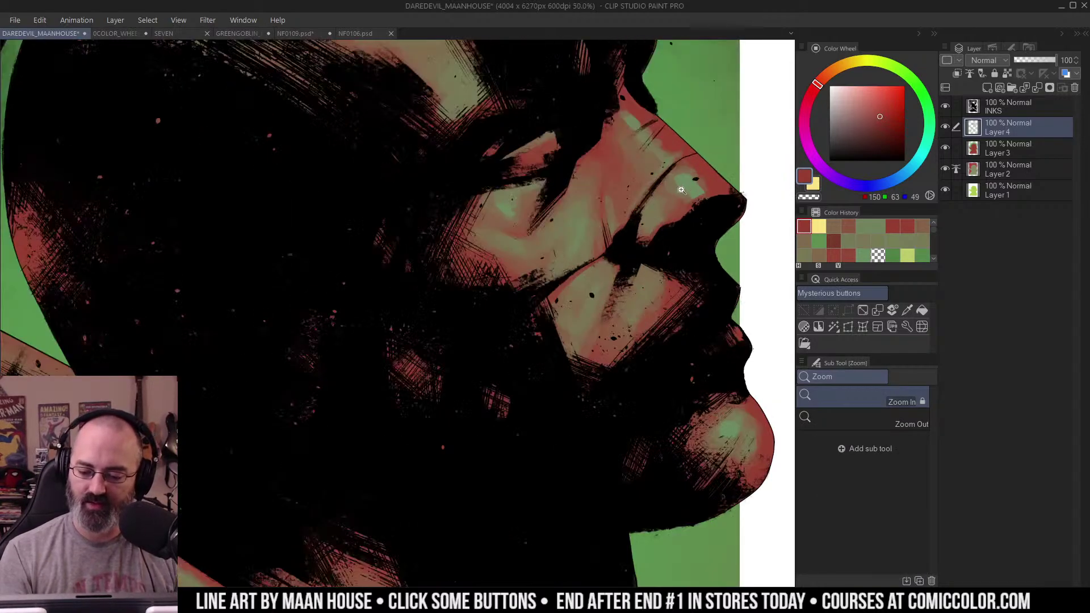
left_click(680, 137, "alt")
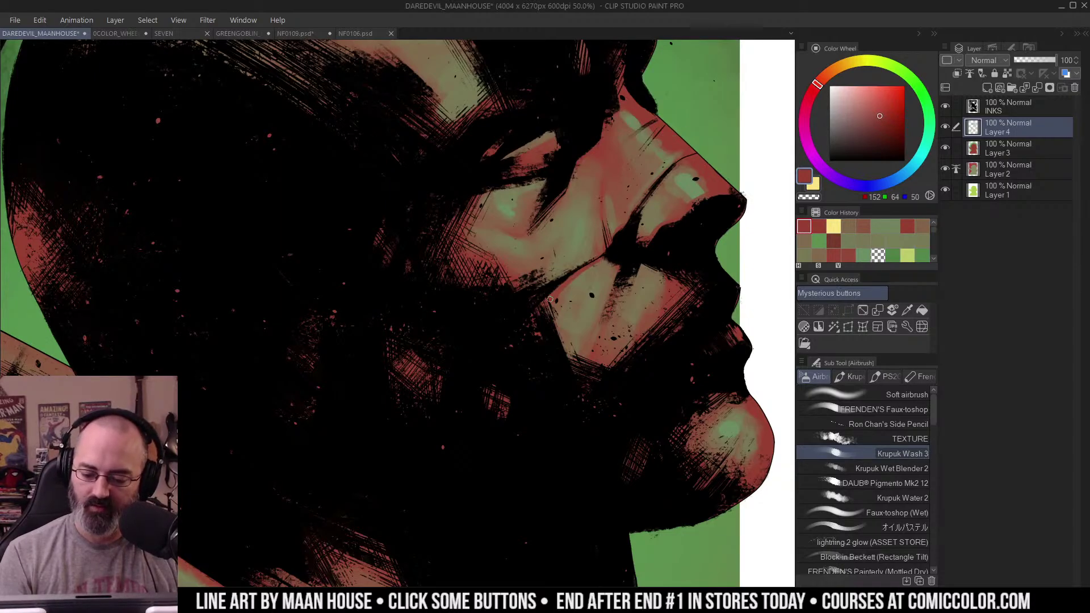
left_click_drag(550, 300, 555, 295)
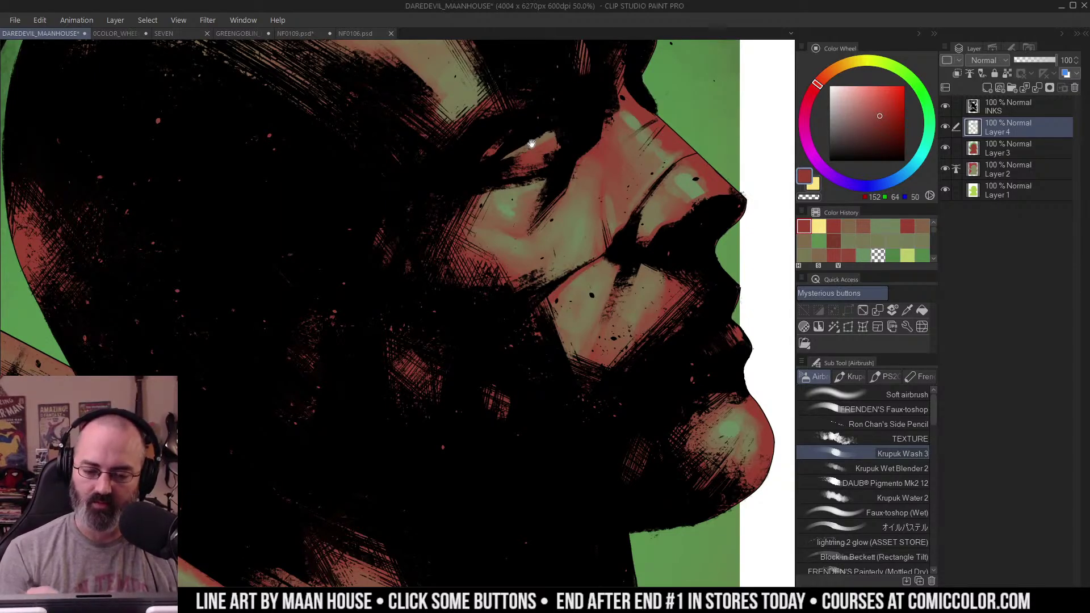
left_click_drag(531, 144, 576, 174)
left_click(688, 186, "alt")
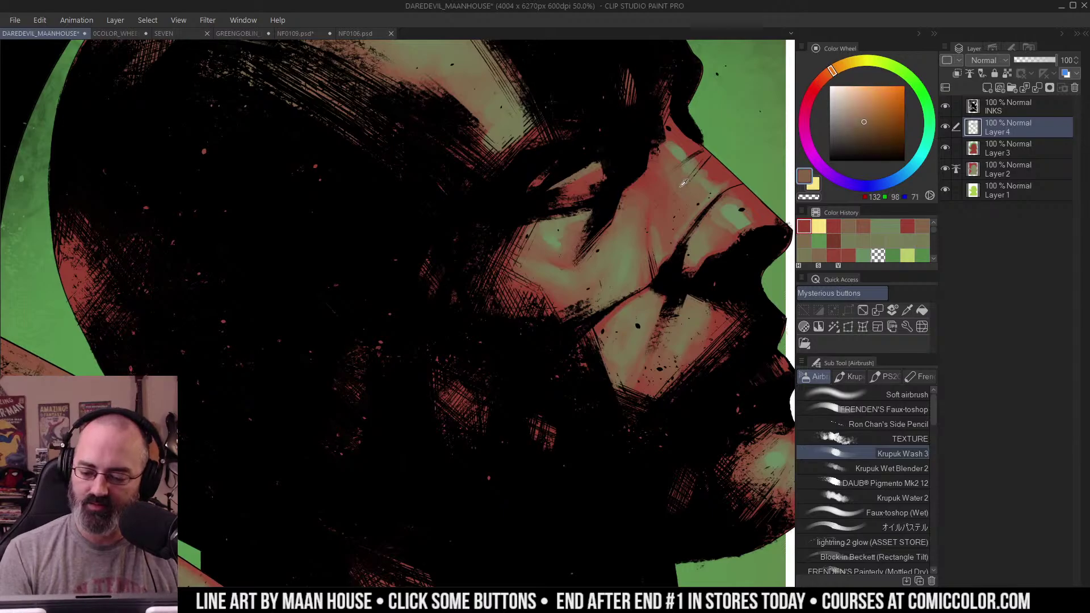
Step: Switch to the colour wheel document and sample its muted green and its red
left_click(116, 33)
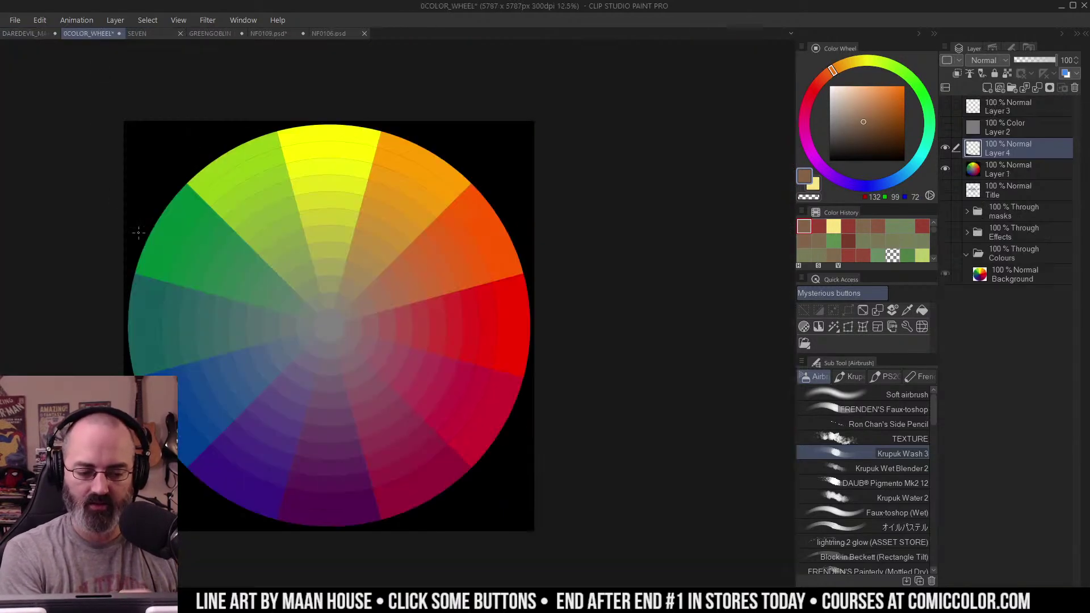
left_click(537, 207)
left_click(544, 202, "alt")
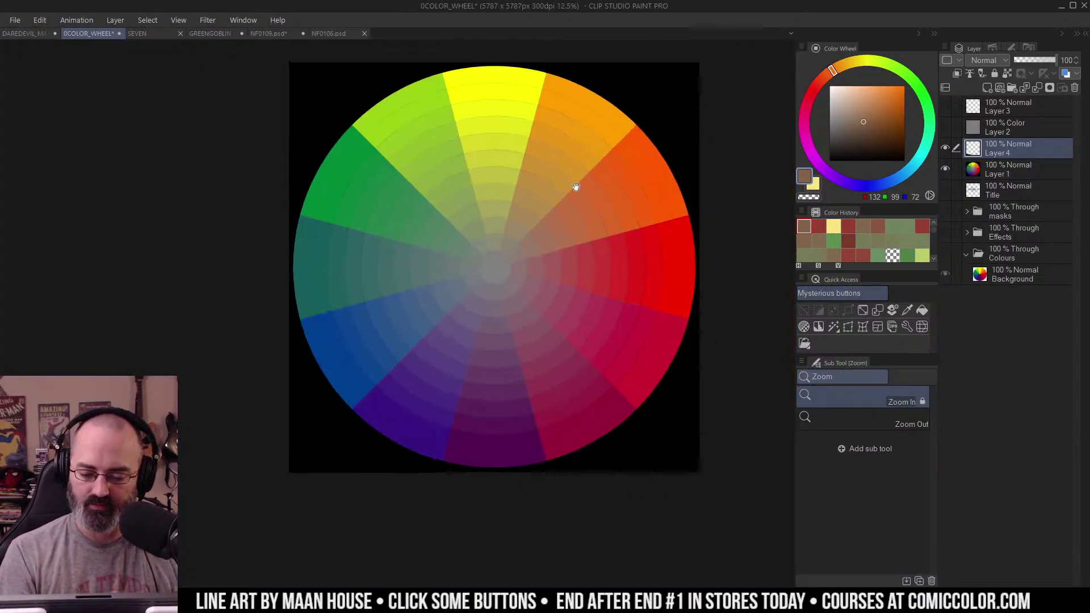
key("b")
left_click(406, 195, "alt")
left_click_drag(404, 198, 369, 219)
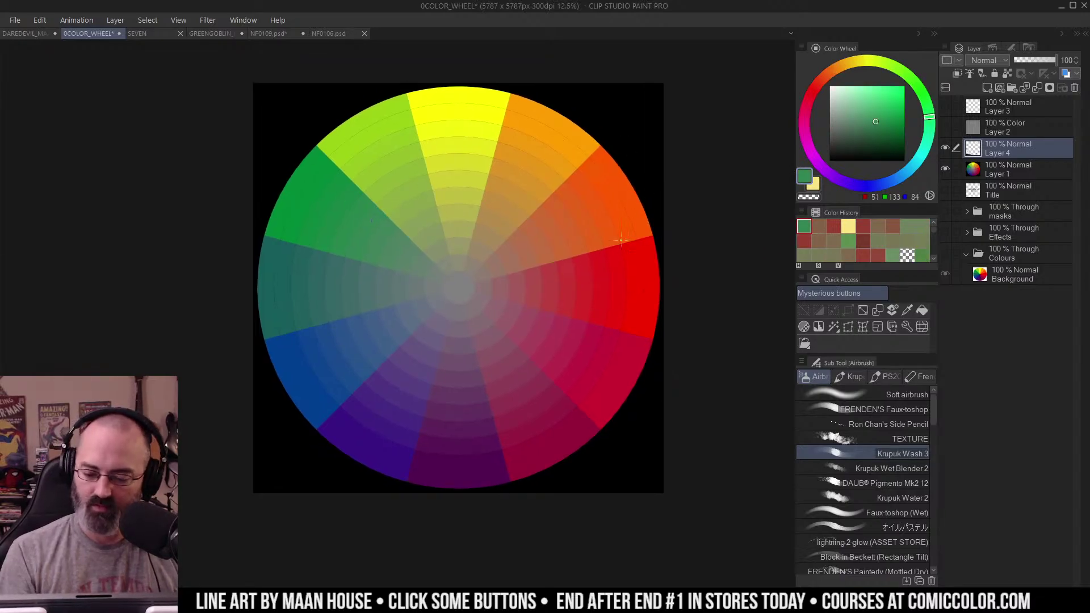
left_click(590, 265, "alt")
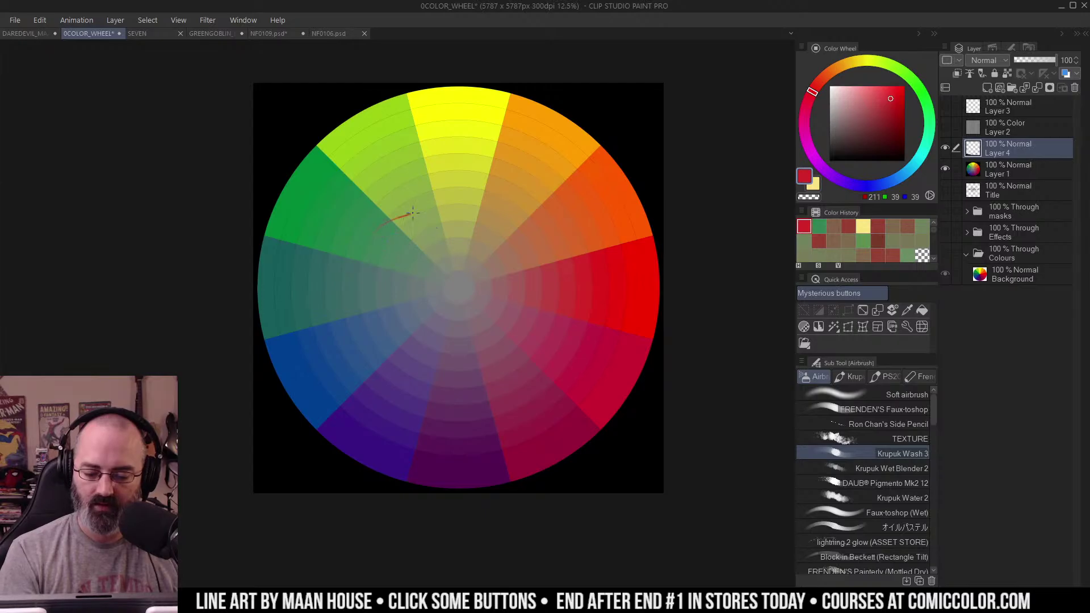
Step: Try red arcs across the colour wheel from the muted greens through yellow and orange to red, undoing each attempt
left_click_drag(413, 213, 571, 255)
key("ctrl+z")
mouse_move(405, 233)
left_mouse_down()
mouse_move(471, 227)
mouse_move(524, 247)
left_mouse_up()
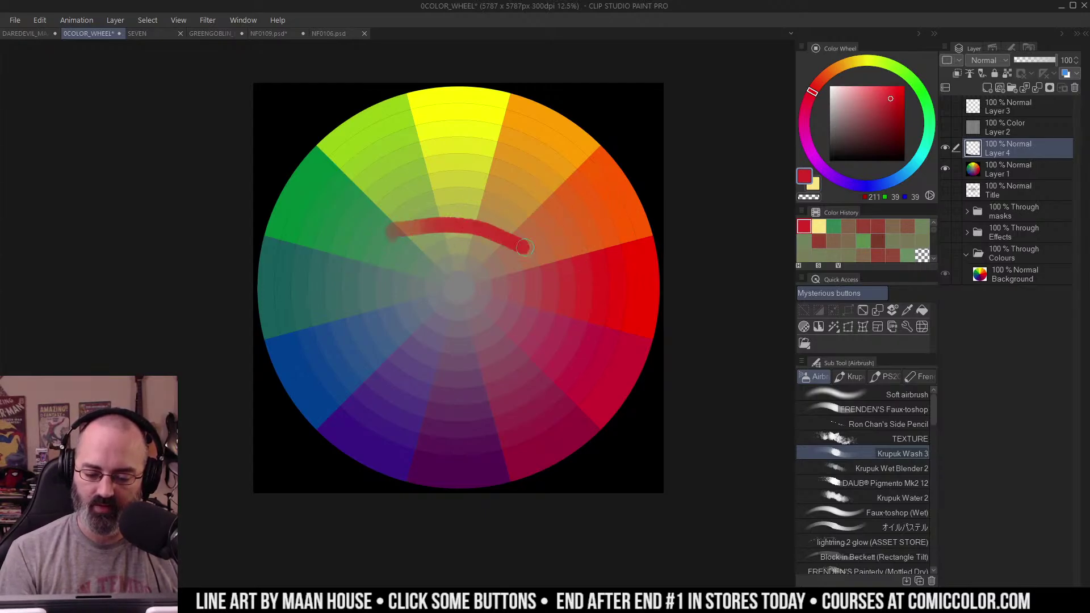
key("ctrl+z")
mouse_move(382, 243)
left_mouse_down()
mouse_move(424, 228)
mouse_move(505, 233)
mouse_move(551, 261)
left_mouse_up()
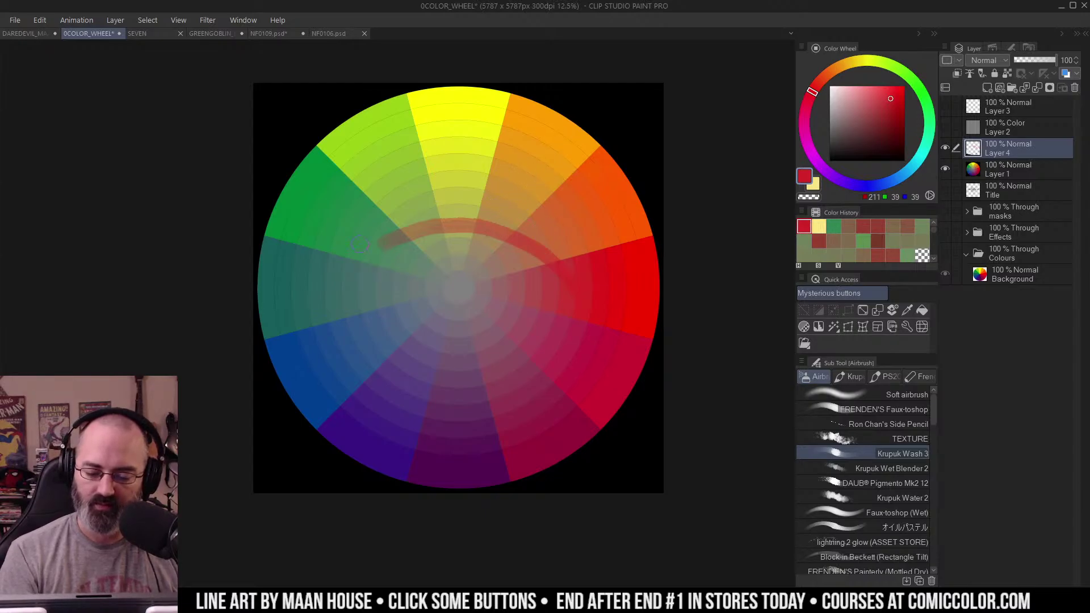
key("ctrl+z")
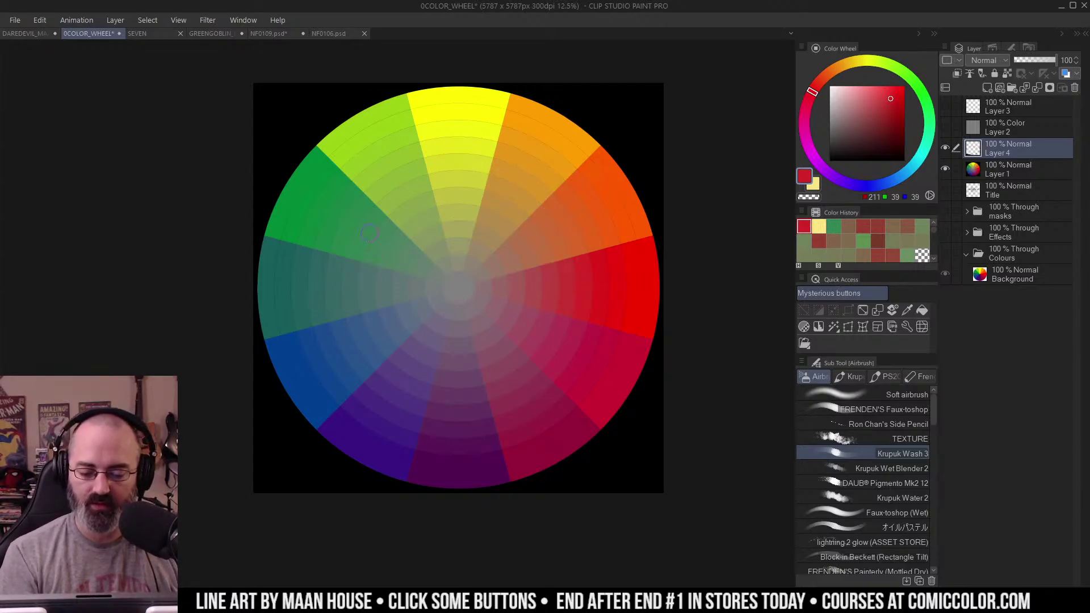
mouse_move(369, 232)
left_mouse_down()
mouse_move(373, 288)
mouse_move(404, 339)
mouse_move(462, 362)
mouse_move(525, 337)
mouse_move(578, 294)
mouse_move(417, 222)
mouse_move(491, 213)
mouse_move(559, 257)
left_mouse_up()
key("ctrl+z")
key("ctrl+z")
mouse_move(393, 235)
left_mouse_down()
mouse_move(403, 223)
mouse_move(521, 233)
mouse_move(565, 275)
left_mouse_up()
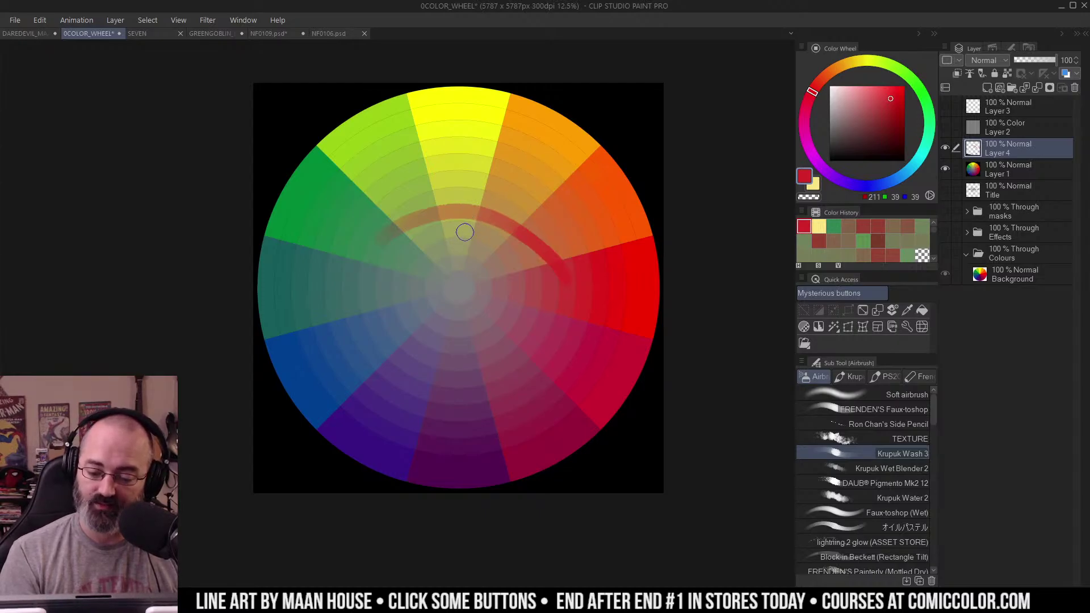
left_click(480, 228)
key("ctrl+z")
key("ctrl+z")
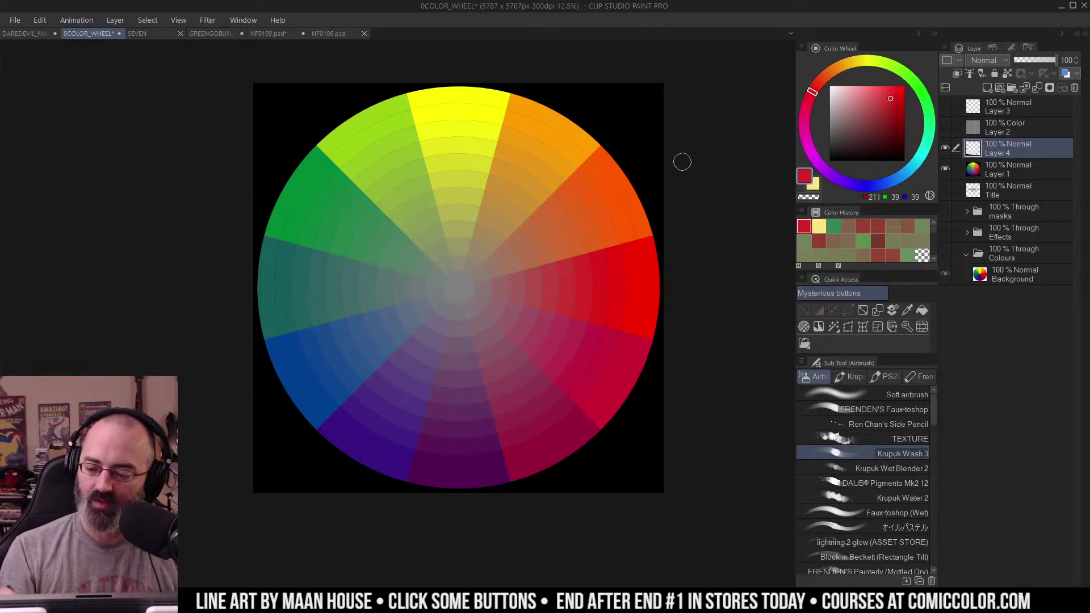
Step: Mark separate hues around the colour wheel with red circles and dabs, and undo all the marks
mouse_move(472, 110)
left_mouse_down()
mouse_move(462, 94)
mouse_move(494, 99)
left_mouse_up()
left_click_drag(584, 152, 561, 160)
left_click_drag(616, 338, 594, 358)
left_click_drag(410, 438, 400, 457)
left_click_drag(308, 314, 306, 322)
left_click_drag(303, 222, 299, 230)
left_click_drag(358, 161, 357, 168)
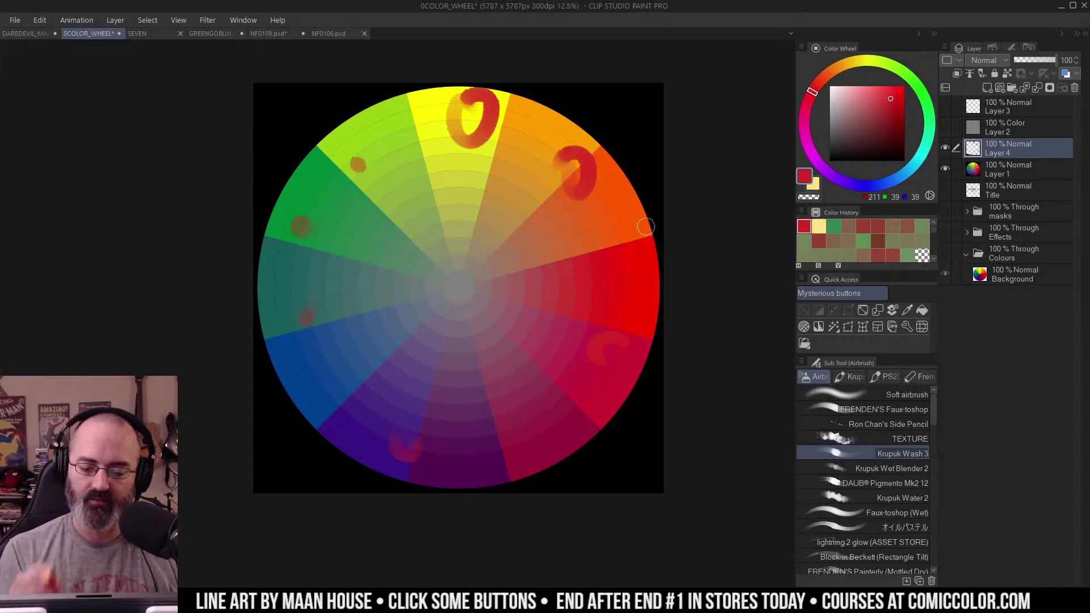
key("ctrl+z")
key("ctrl+z")
key("ctrl+z")
key("ctrl+z")
key("ctrl+z")
key("ctrl+z")
key("ctrl+z")
key("ctrl+z")
key("ctrl+z")
Step: Return to the Daredevil poster and view the whole composition
key("m")
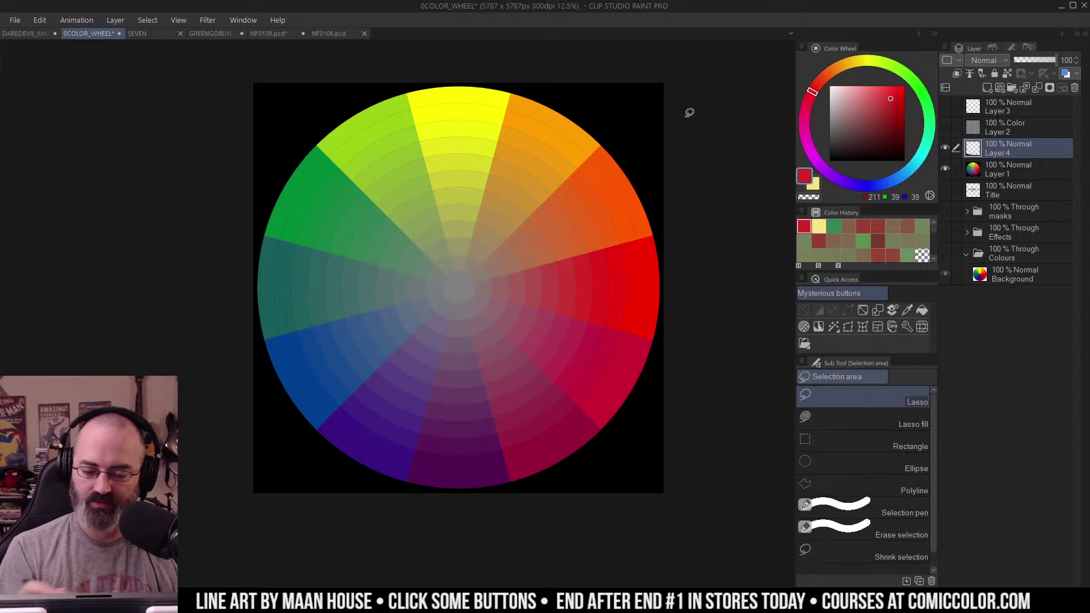
left_click(27, 33)
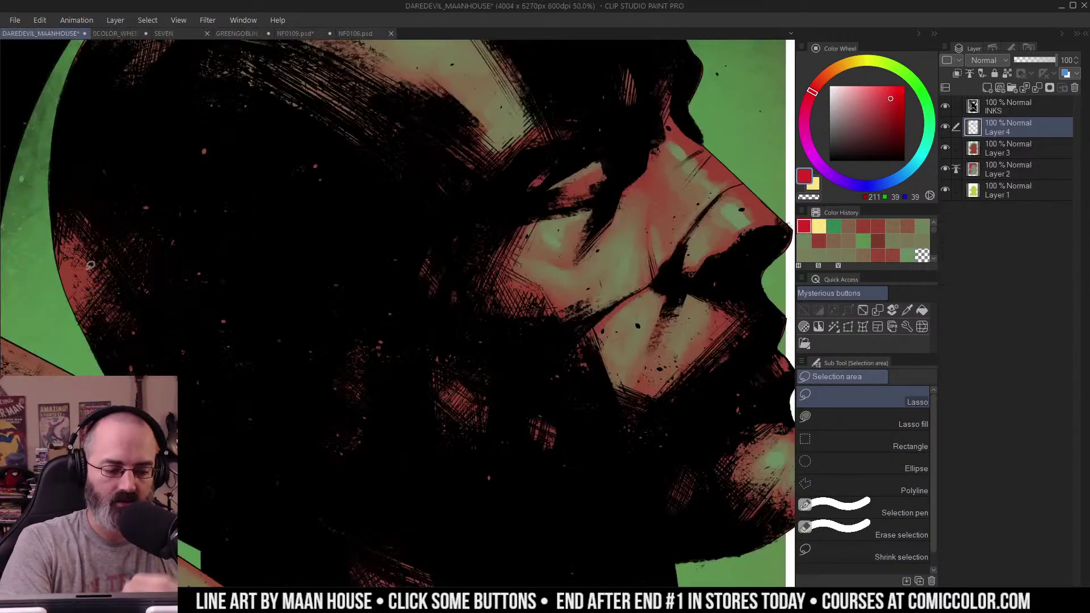
left_click(593, 214, "alt")
left_click(595, 214, "alt")
left_click(640, 203, "alt")
left_click(642, 203, "alt")
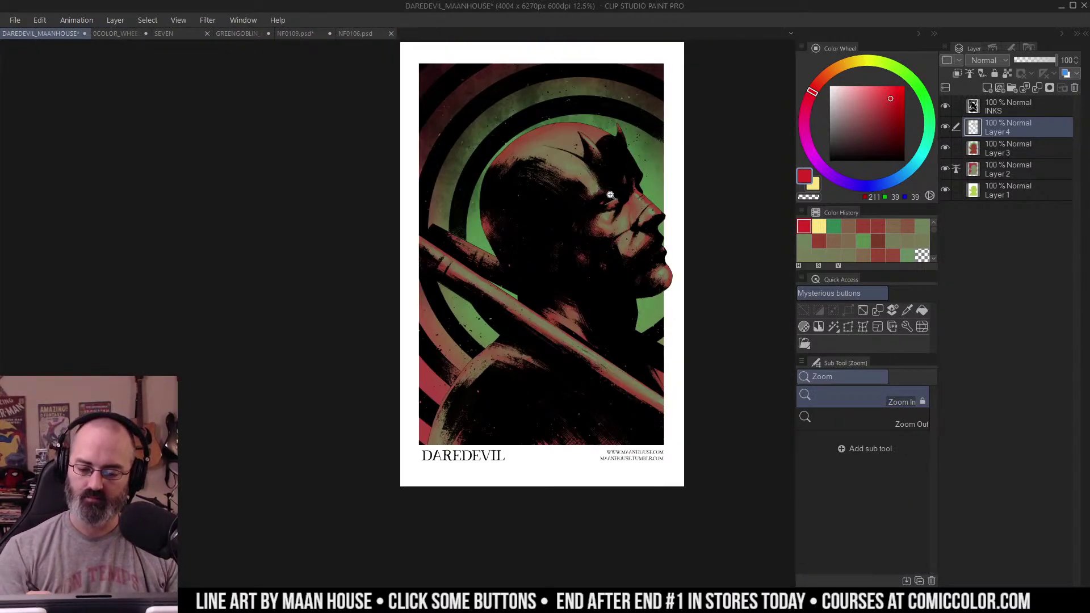
left_click_drag(611, 195, 582, 224)
Step: Select the background around the figure with Auto select, and clear the selection
key("w")
left_click(624, 213)
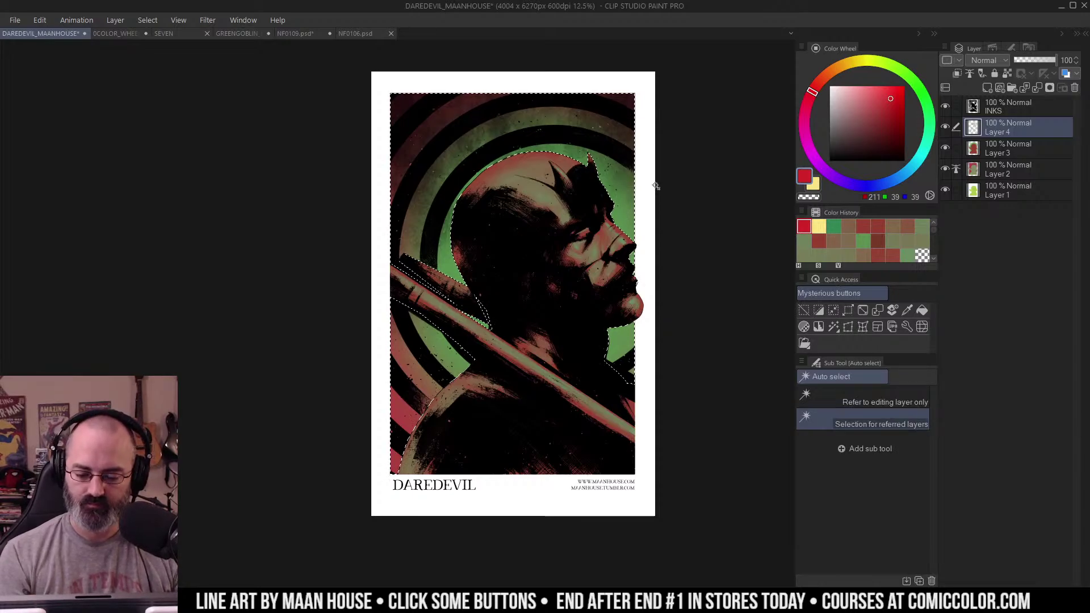
left_click(586, 245, "ctrl")
key("m")
left_click_drag(613, 225, 598, 249)
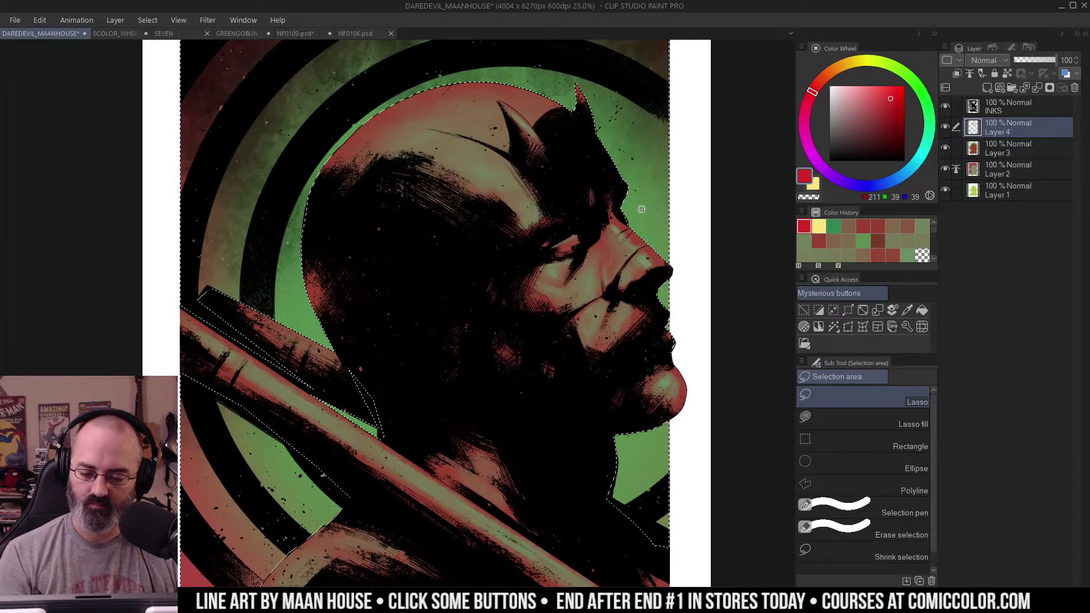
key("ctrl+d")
Step: Sample the muted olive on the head, lighten it to RGB 182, 182, 136, and add a new layer beneath the inks
key("ctrl+space")
left_click(605, 225)
right_click(471, 152)
key("b")
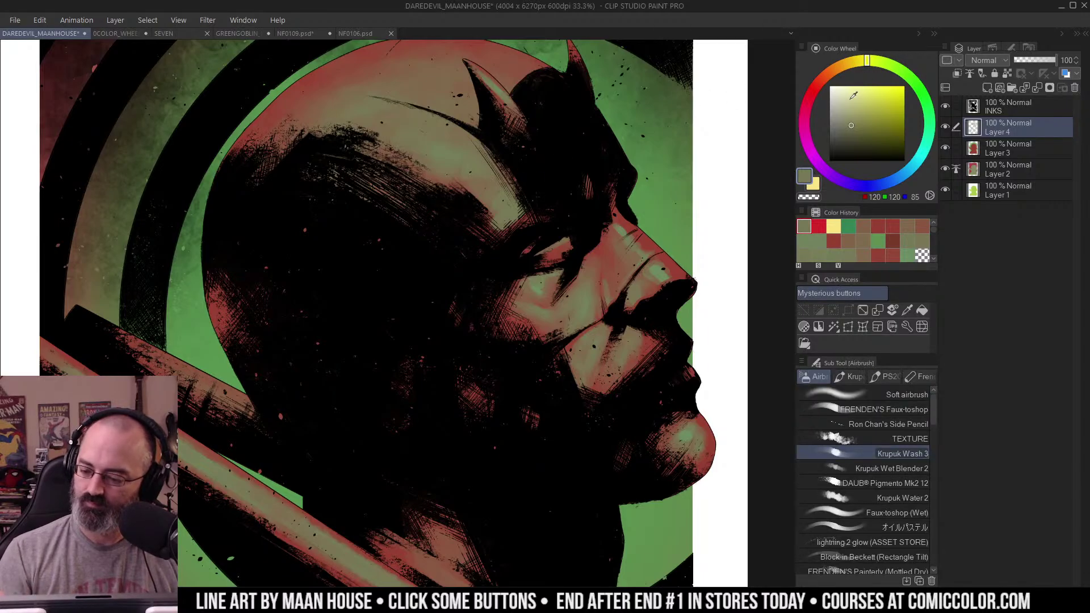
left_click(850, 105)
left_click(988, 89)
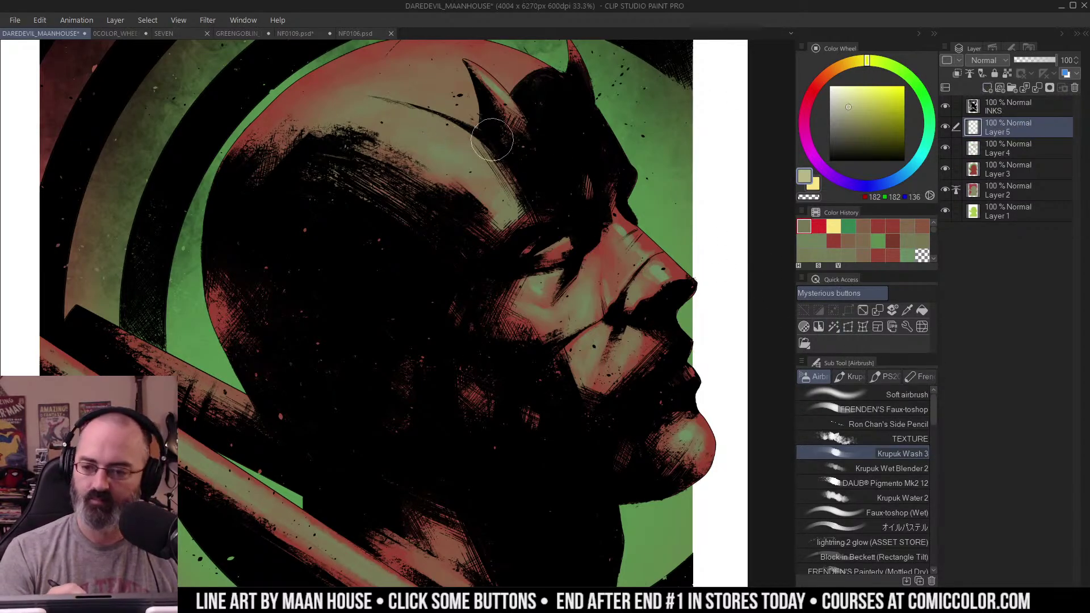
left_click_drag(498, 138, 492, 133)
Step: Examine the face's blended colours against the background rings, both close up and at full-poster size
key("m")
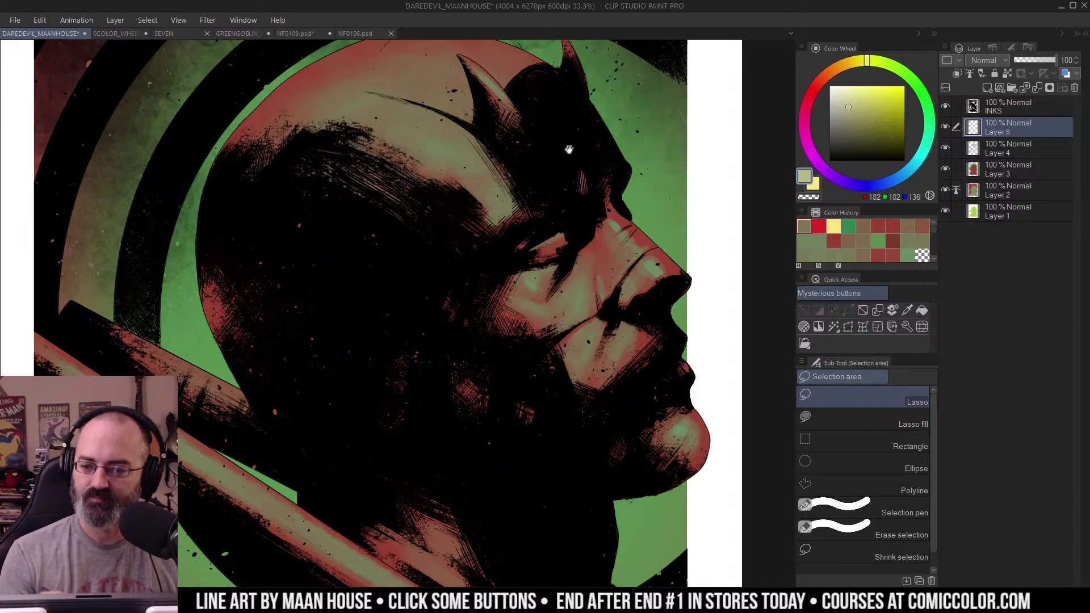
scroll(569, 150, "down", 1)
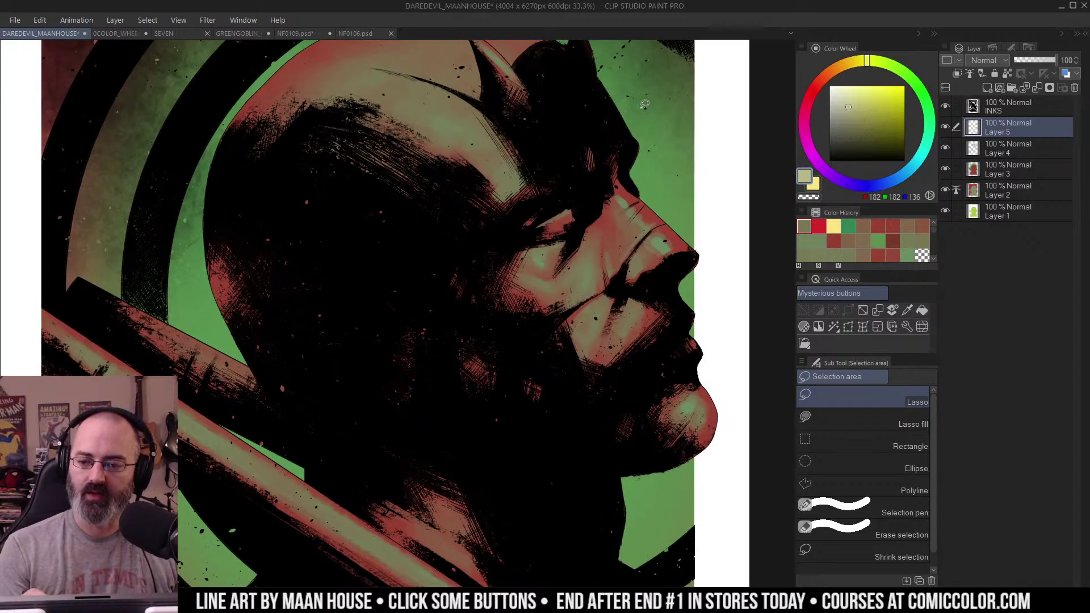
key("ctrl+space")
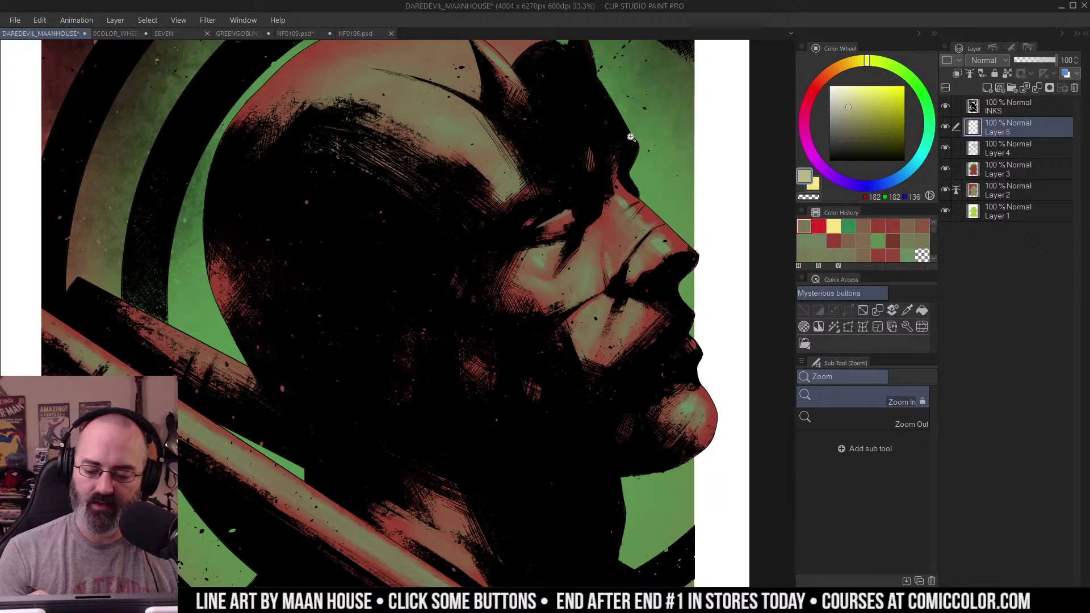
left_click(585, 194, "alt")
left_click(590, 187, "alt")
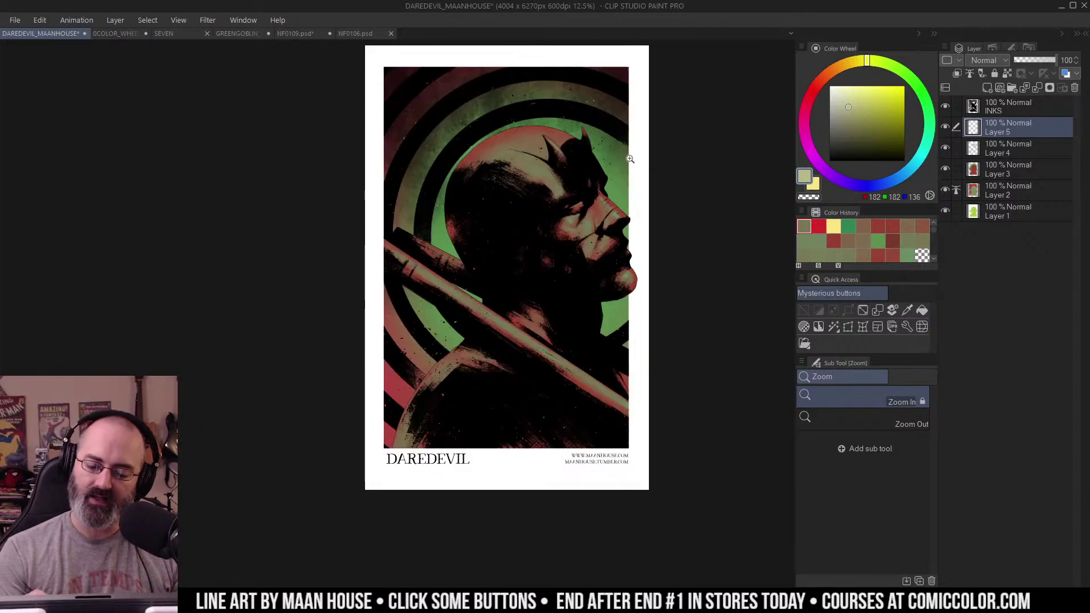
left_click(602, 198)
left_click(603, 197)
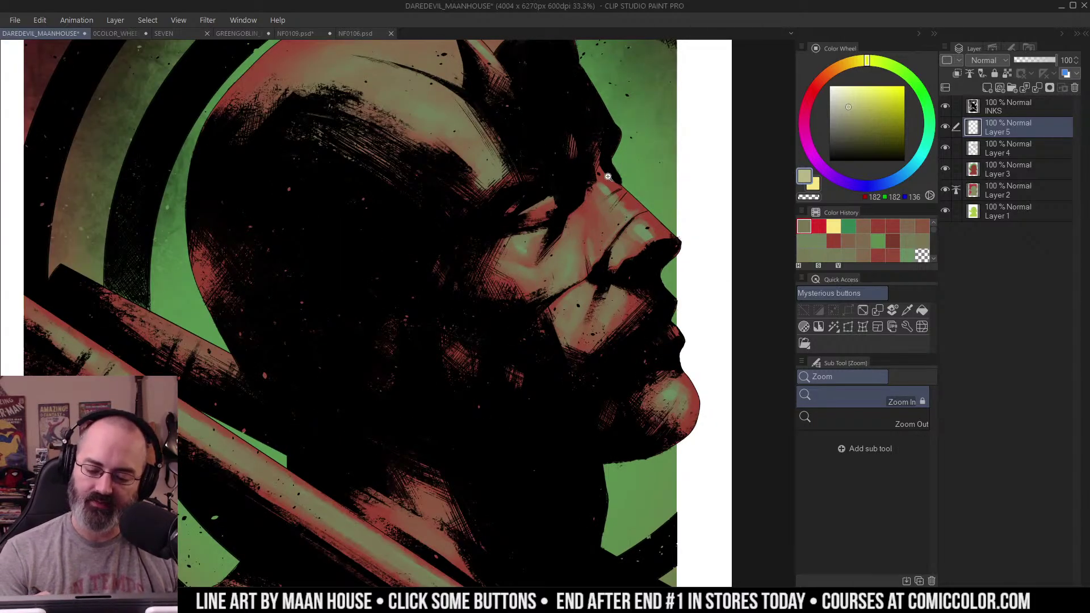
left_click(596, 201, "alt")
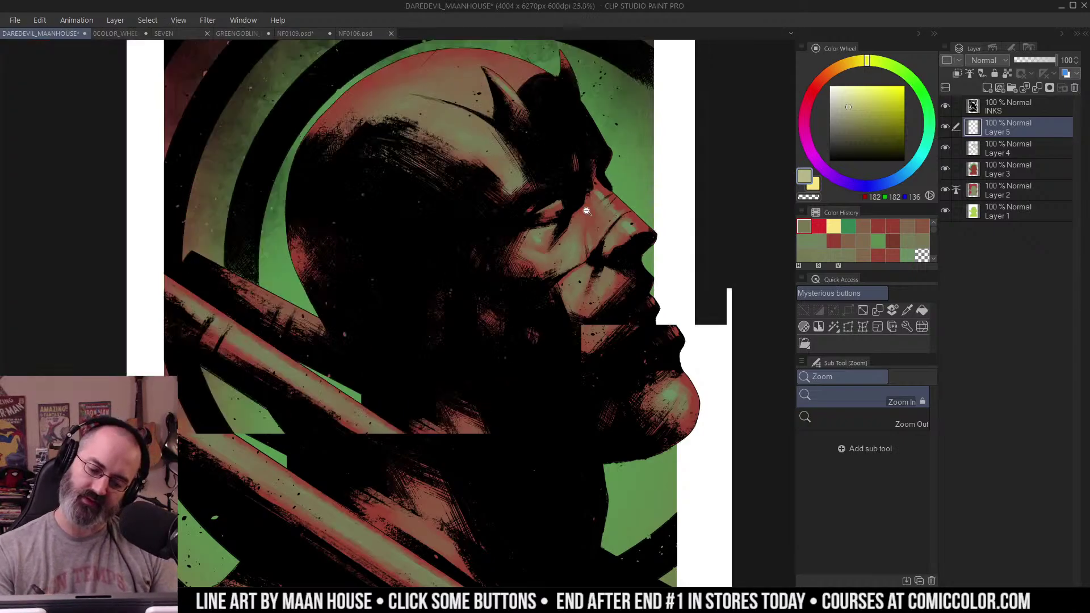
key("ctrl+0")
left_click(647, 149)
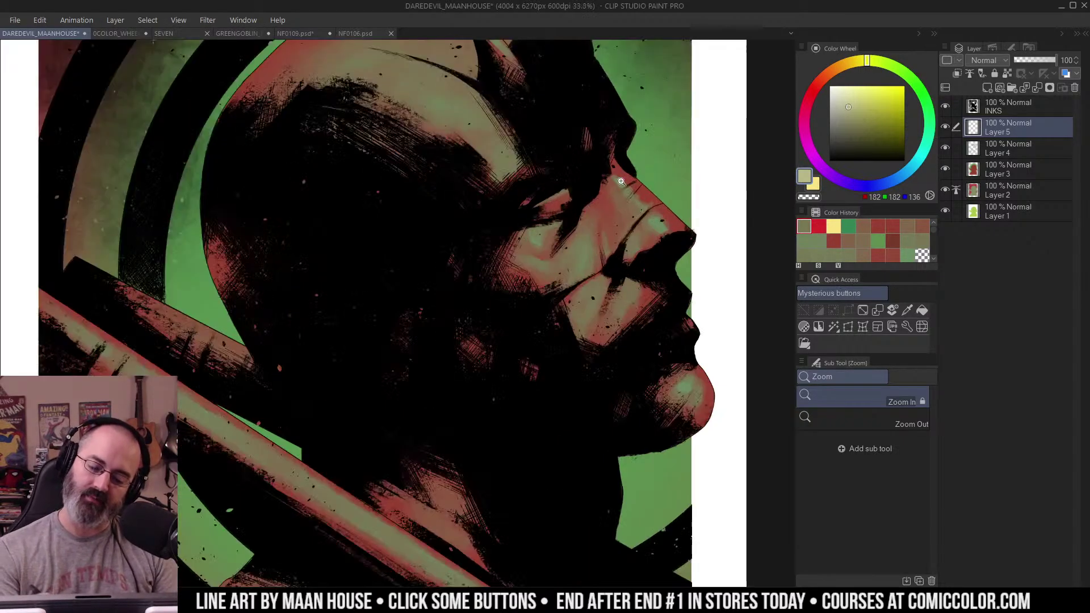
key("ctrl+0")
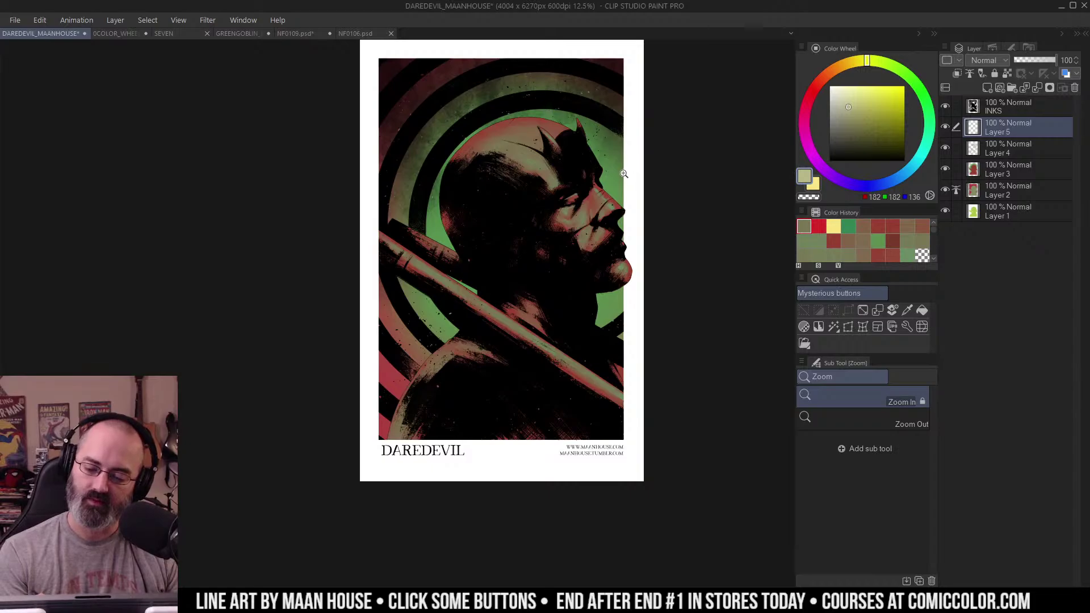
left_click(579, 210)
left_click(601, 199)
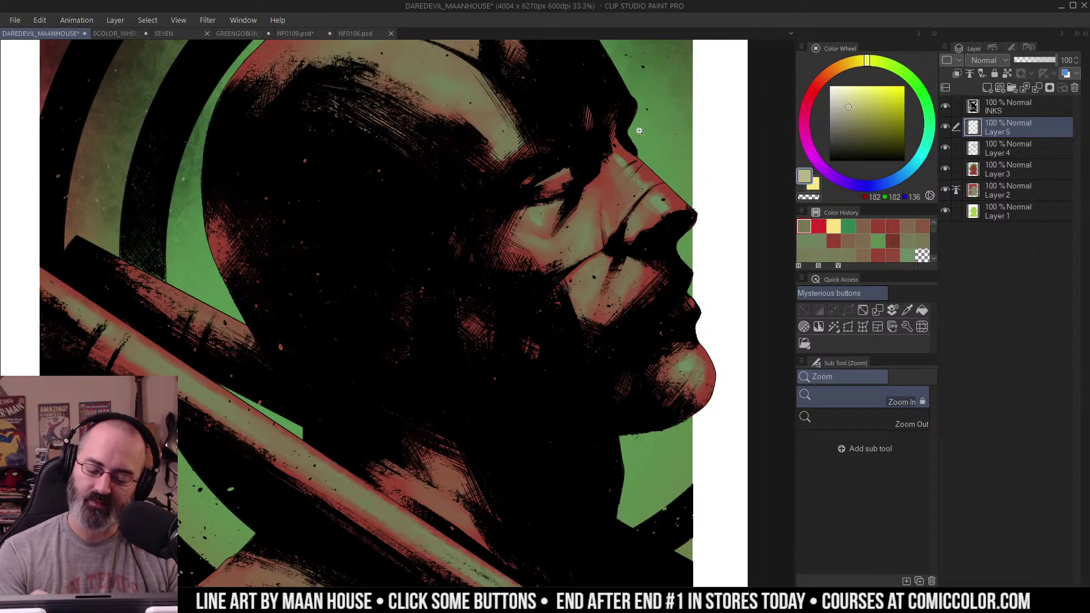
key("ctrl+0")
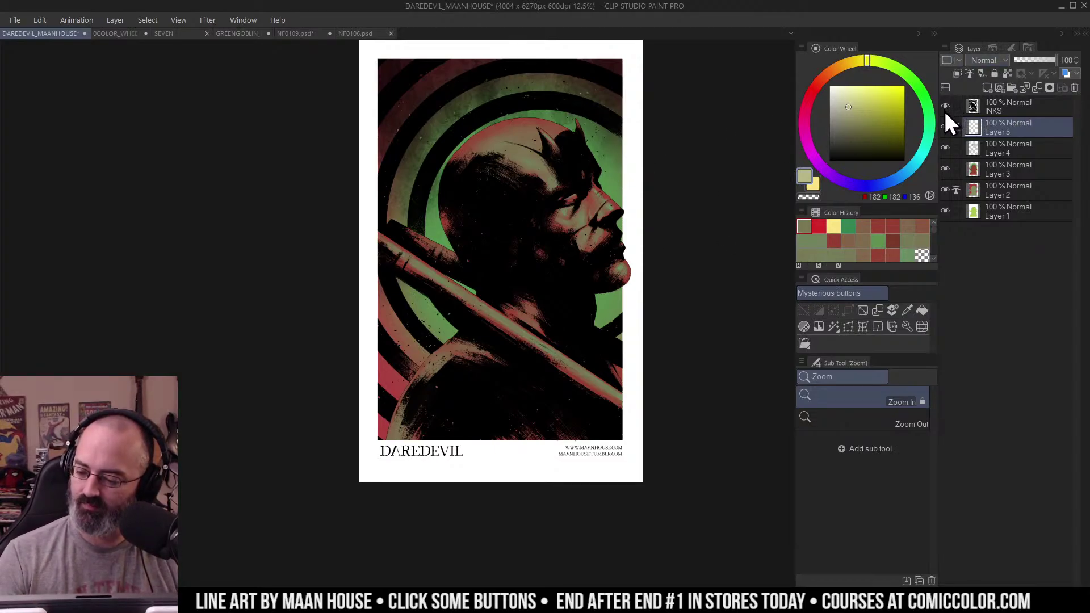
Step: Add another layer beneath the inks and fill it entirely with the pale olive RGB 182, 182, 136
left_click(987, 88)
key("g")
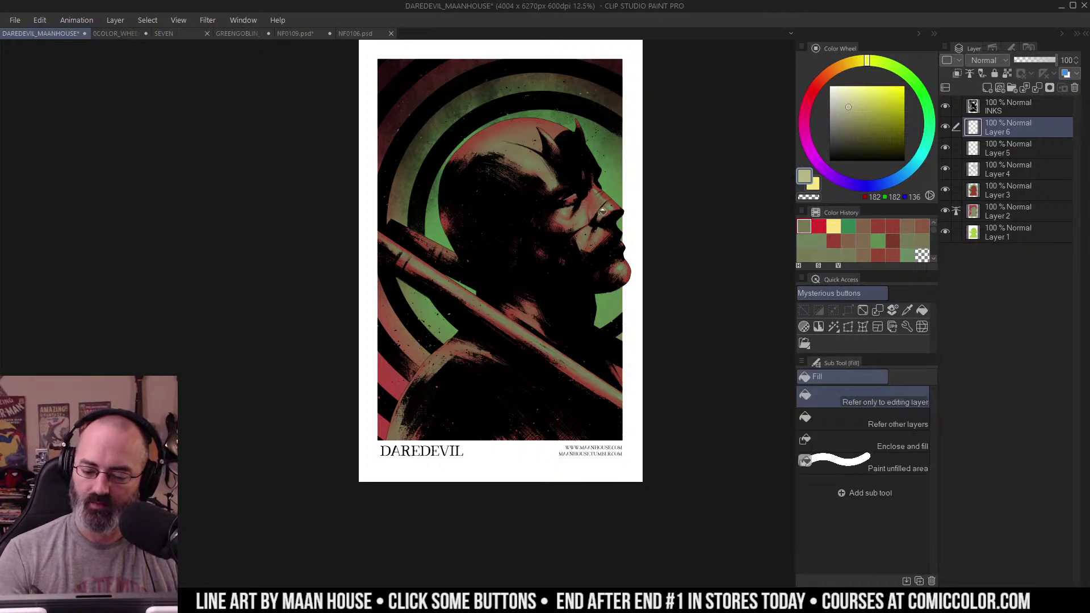
left_click(603, 212)
key("m")
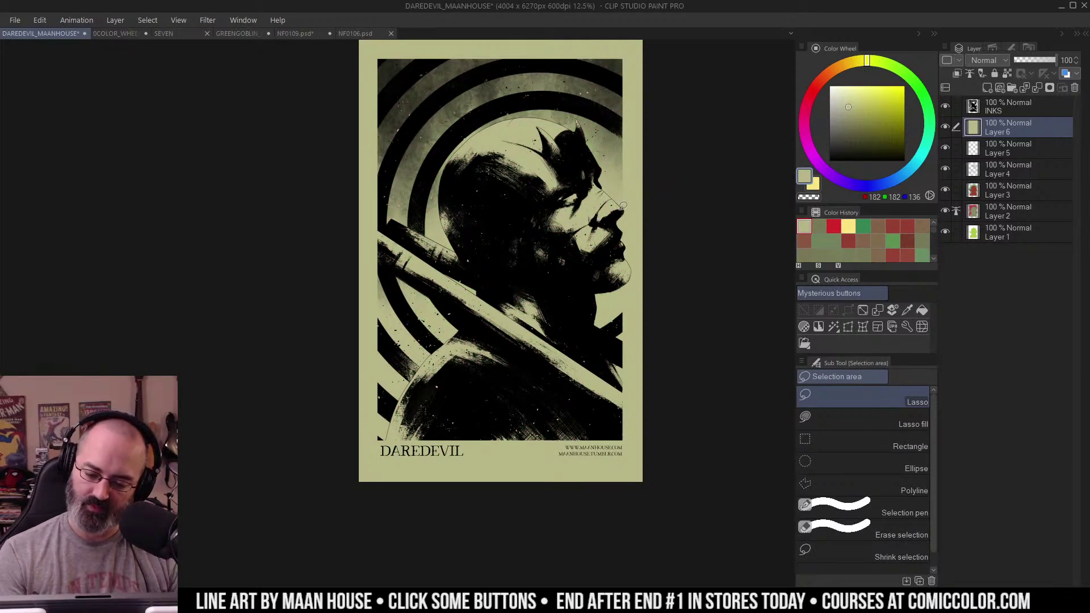
Step: Choose the bright yellow RGB 240, 240, 83 and add a new layer above the inks
key("z")
left_click_drag(592, 209, 654, 169)
key("m")
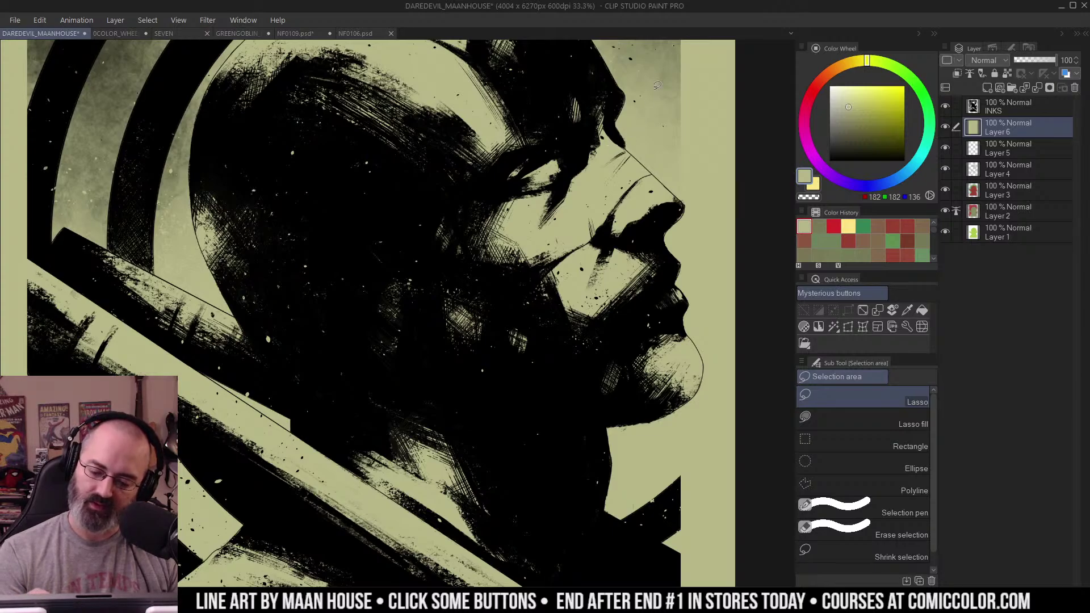
key("z")
left_click(879, 89)
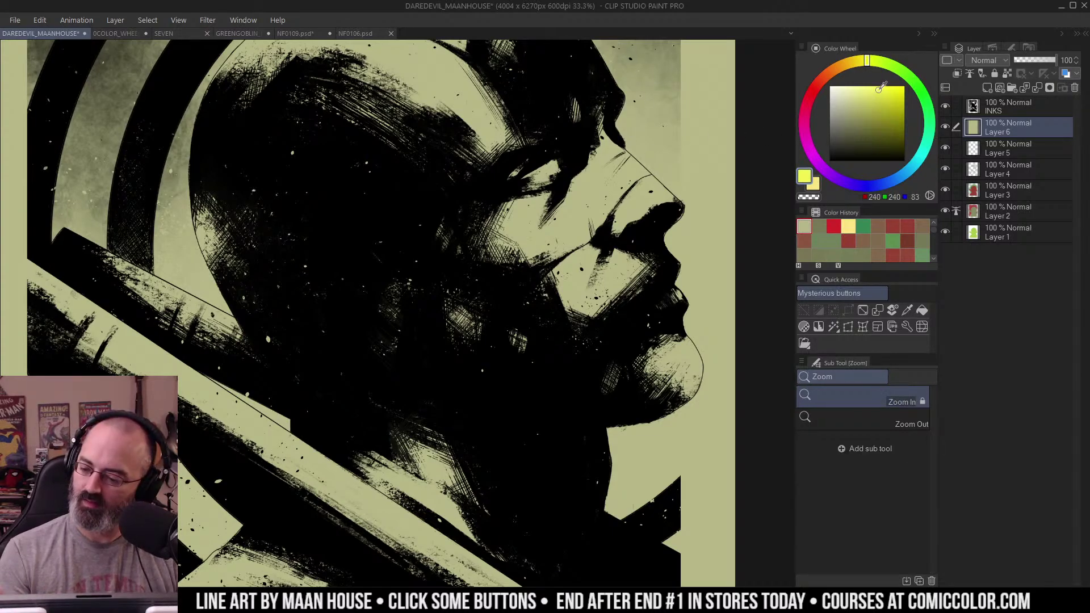
left_click(989, 89)
left_click_drag(992, 124, 1006, 98)
Step: Paint the figure's eye bright yellow on the top layer and check it against the olive at full-poster size
key("b")
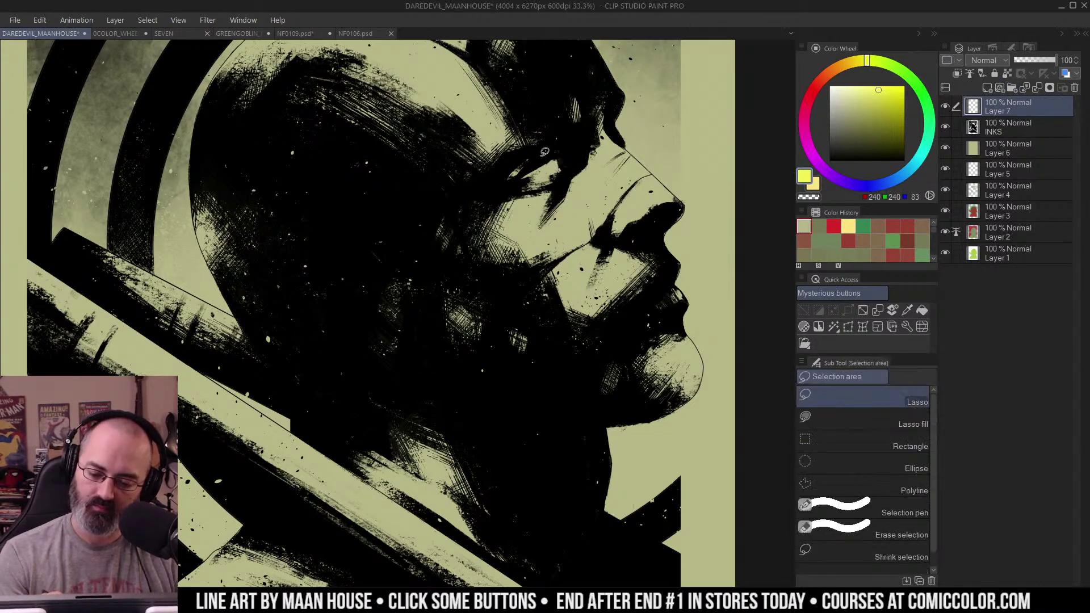
mouse_move(521, 173)
left_mouse_down()
mouse_move(549, 157)
mouse_move(528, 169)
left_mouse_up()
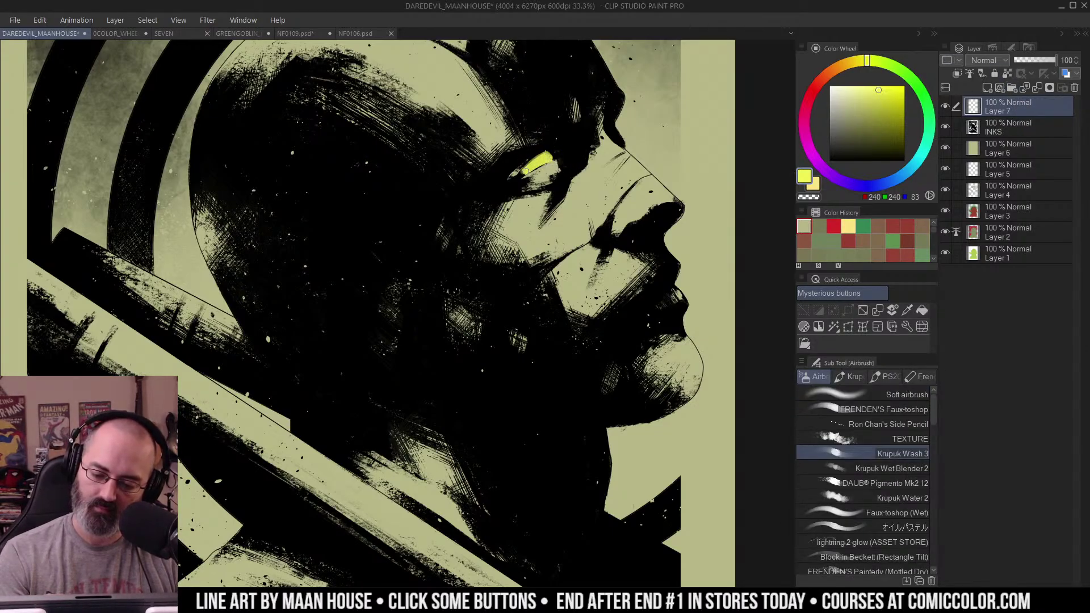
key("ctrl+space")
left_click(614, 139)
left_click(619, 135, "alt")
left_click(619, 135, "ctrl+alt")
left_click(663, 159, "ctrl+alt")
left_click(664, 159, "ctrl+alt")
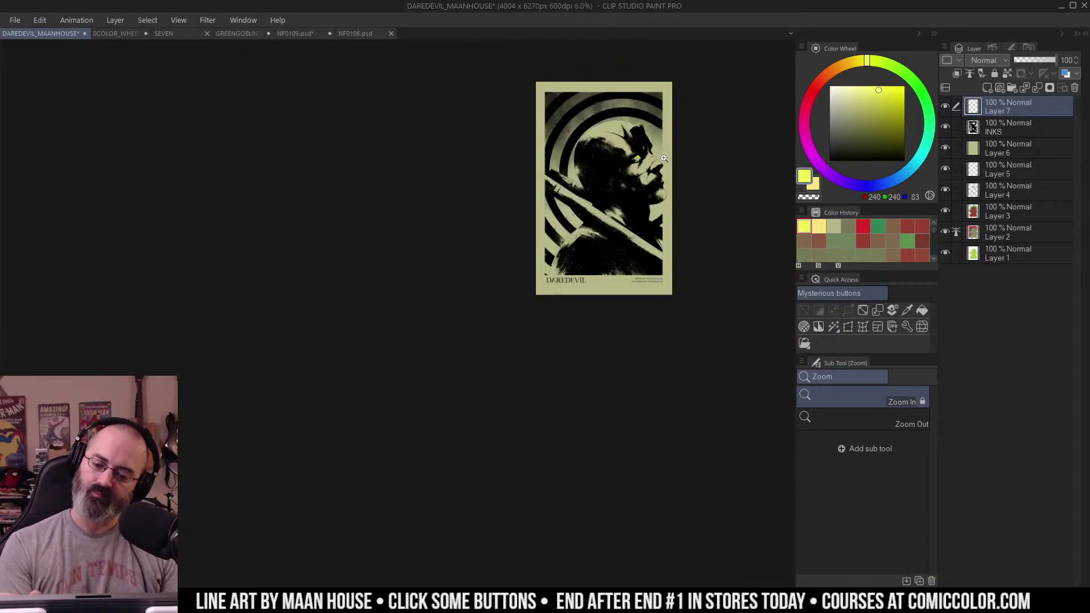
key("ctrl+space")
left_click(685, 137, "ctrl")
left_click(700, 145, "ctrl")
left_click_drag(685, 155, 638, 182)
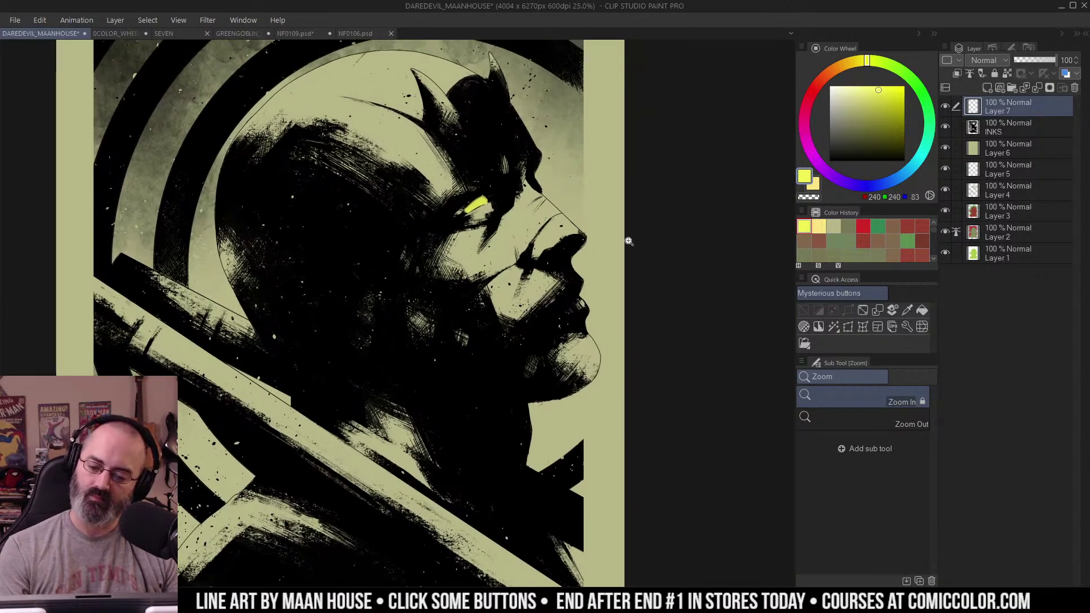
Step: Try shifting the painted eye's hue to 105 with Hue/Saturation/Luminosity, and remove the yellow patch from the eye
key("ctrl+u")
left_click(952, 135)
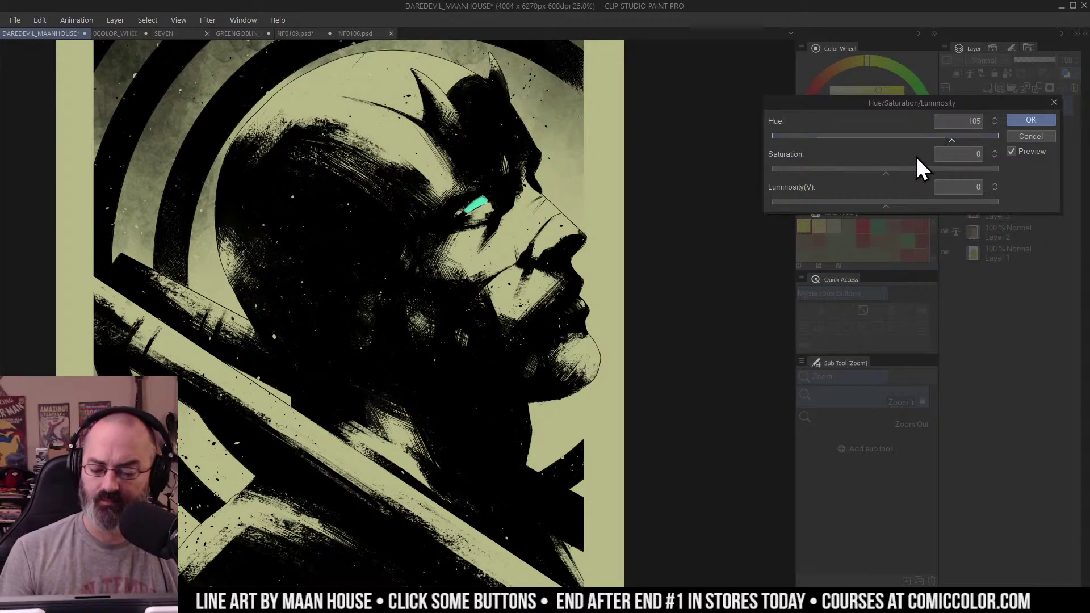
left_click(1029, 137)
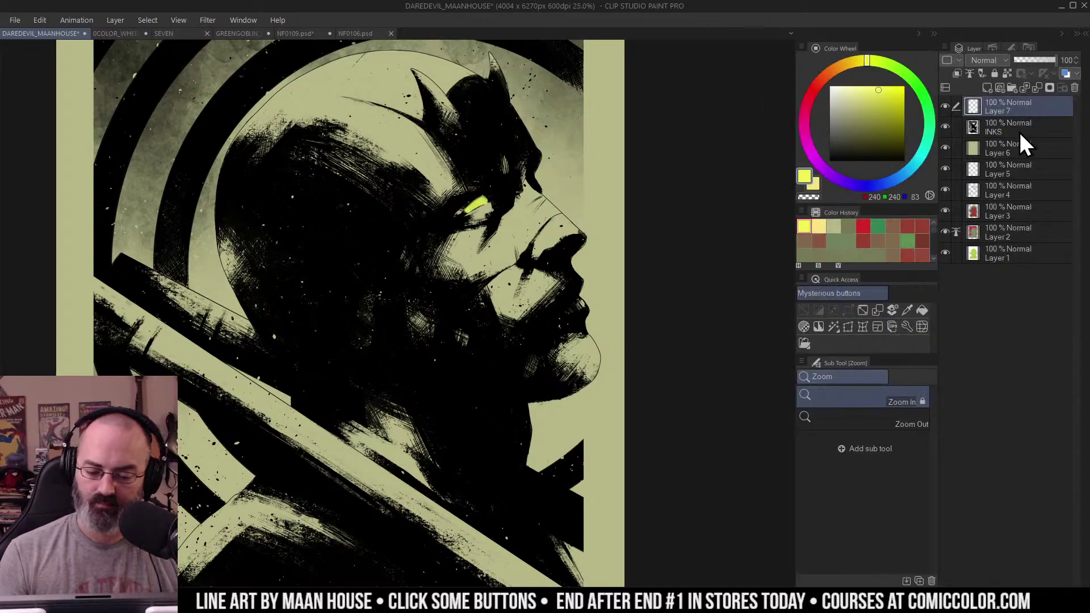
key("m")
key("ctrl+space")
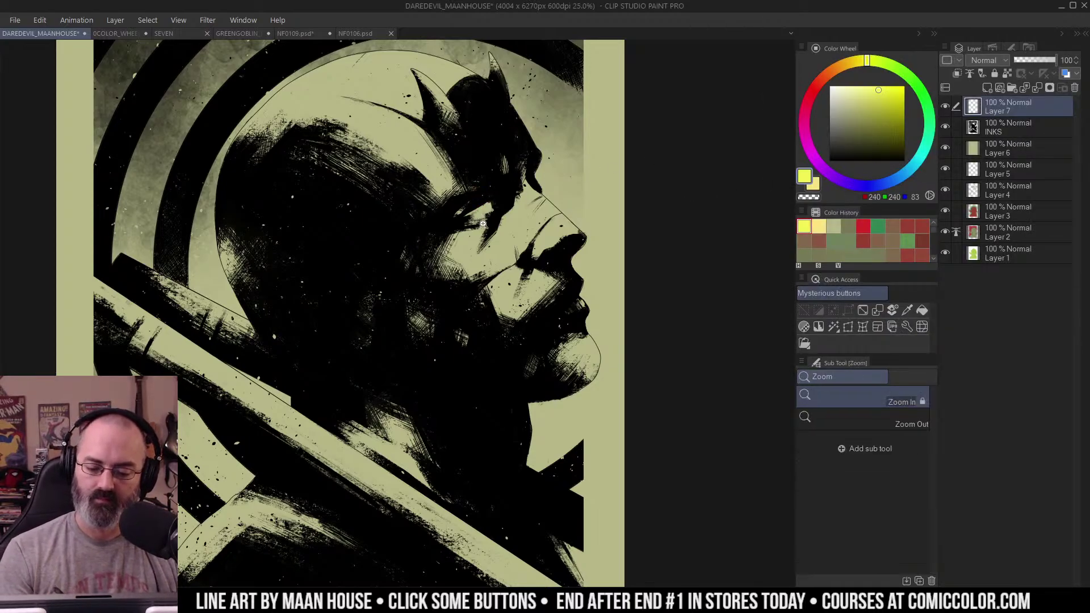
Step: Sketch the eye socket outline, round eyeball and eyelid contours over the eye in yellow RGB 233, 233, 36
left_click(487, 210, "ctrl")
left_click(512, 213, "ctrl")
key("b")
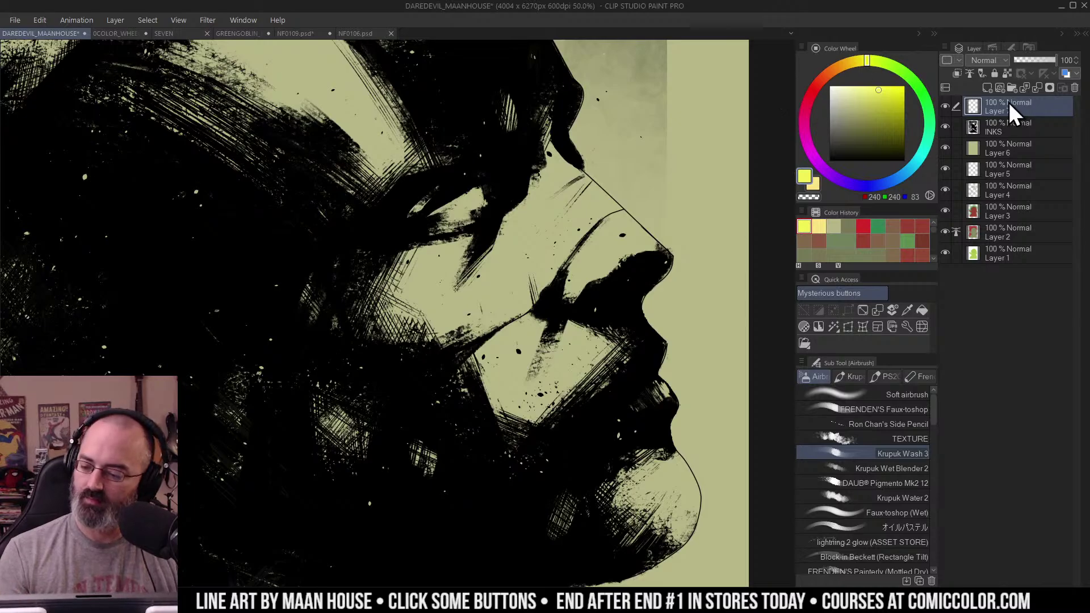
left_click(894, 89)
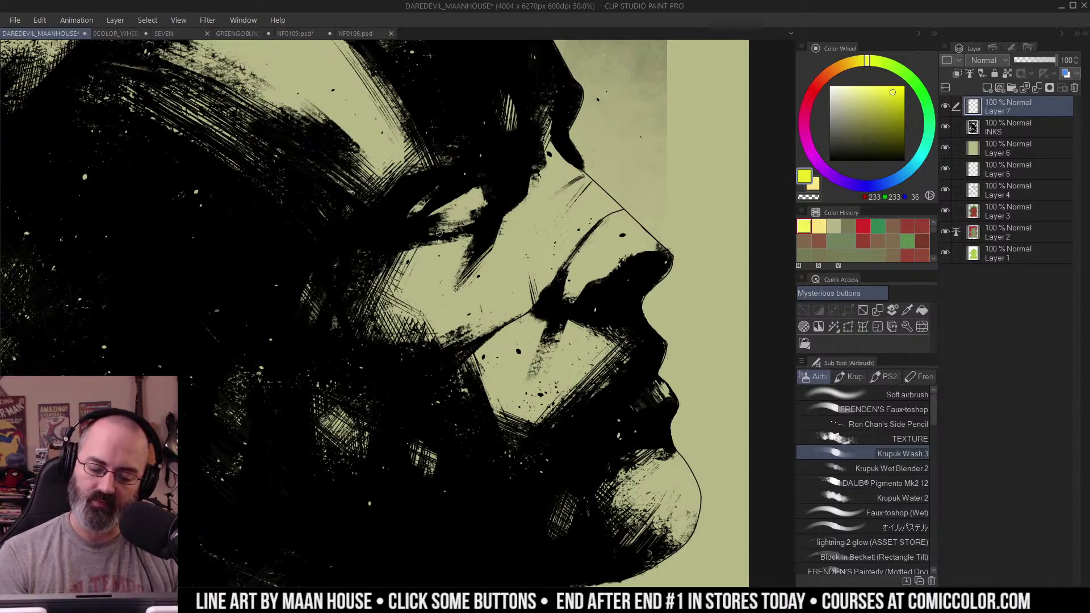
mouse_move(381, 235)
left_mouse_down()
mouse_move(413, 172)
mouse_move(522, 132)
mouse_move(531, 196)
mouse_move(408, 246)
mouse_move(484, 230)
mouse_move(529, 200)
left_mouse_up()
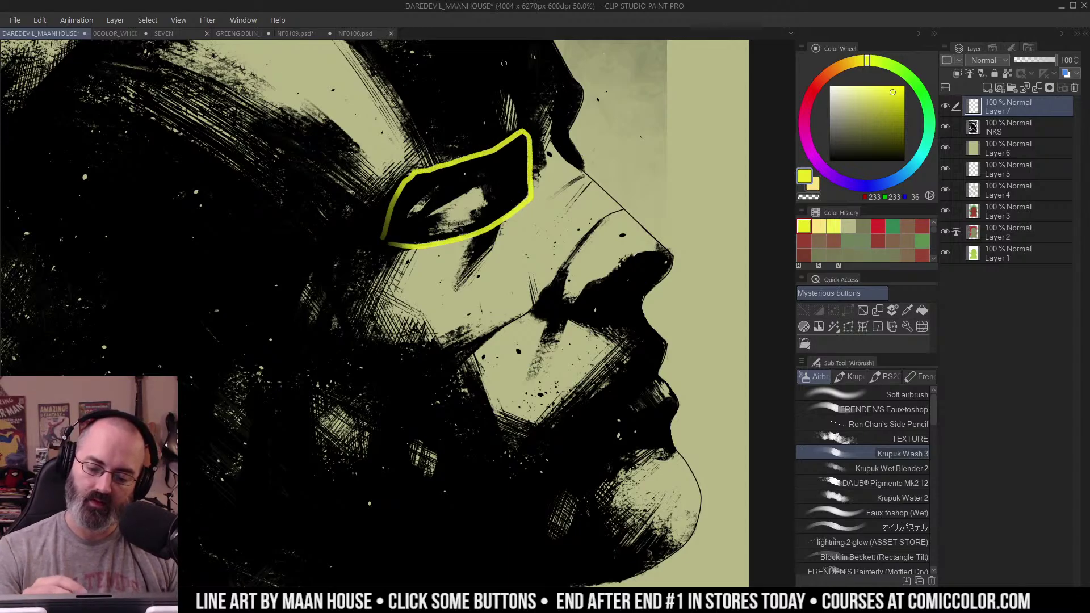
mouse_move(475, 175)
left_mouse_down()
mouse_move(431, 151)
mouse_move(468, 164)
mouse_move(482, 230)
mouse_move(455, 246)
mouse_move(404, 238)
mouse_move(390, 211)
mouse_move(403, 146)
left_mouse_up()
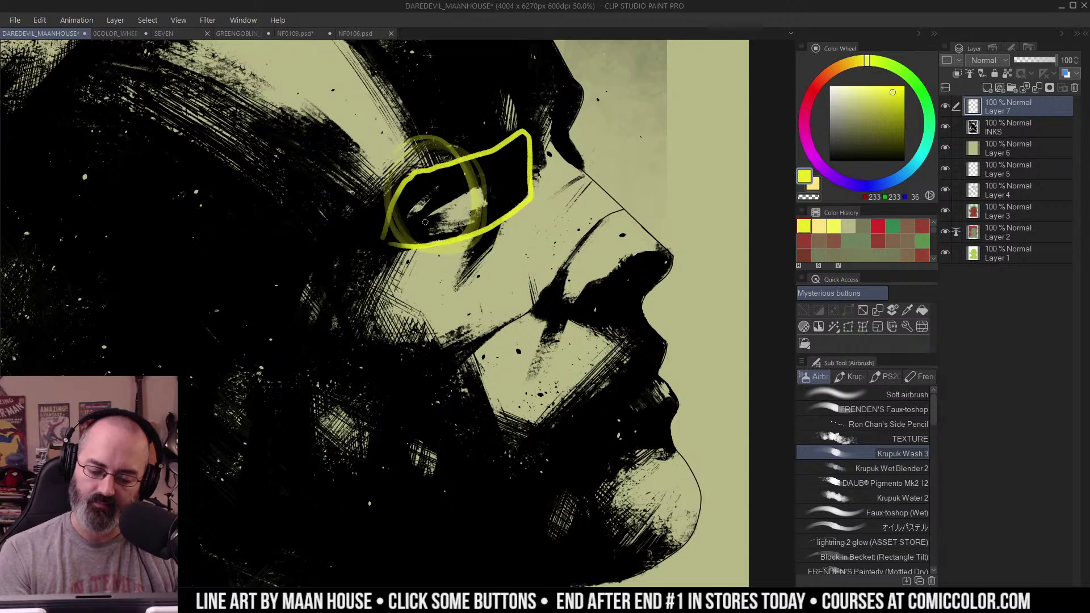
mouse_move(425, 222)
left_mouse_down()
mouse_move(485, 185)
mouse_move(486, 223)
left_mouse_up()
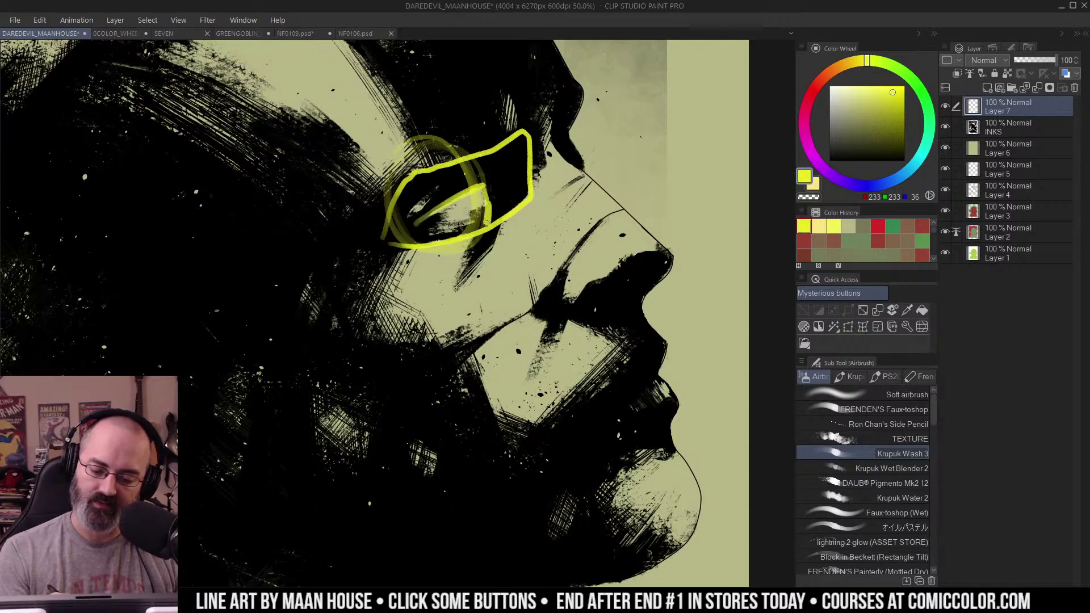
mouse_move(410, 224)
left_mouse_down()
mouse_move(475, 169)
mouse_move(470, 150)
left_mouse_up()
left_click_drag(404, 205, 411, 222)
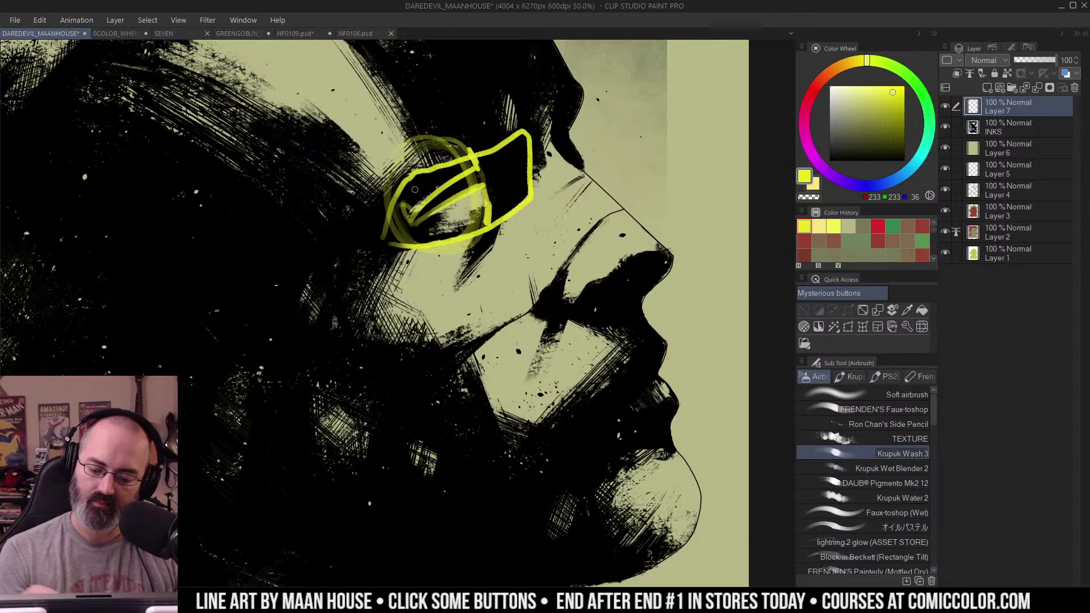
Step: View the yellow construction lines at full-poster size and undo all of them
key("ctrl+space")
left_click_drag(548, 169, 482, 176)
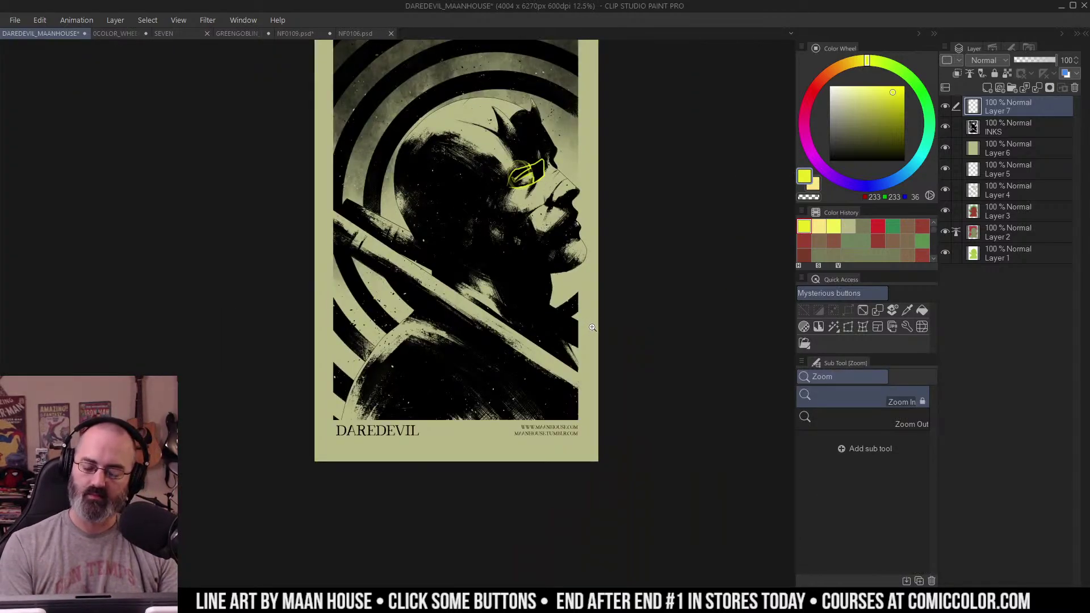
left_click(541, 150)
key("ctrl+z")
key("ctrl+z")
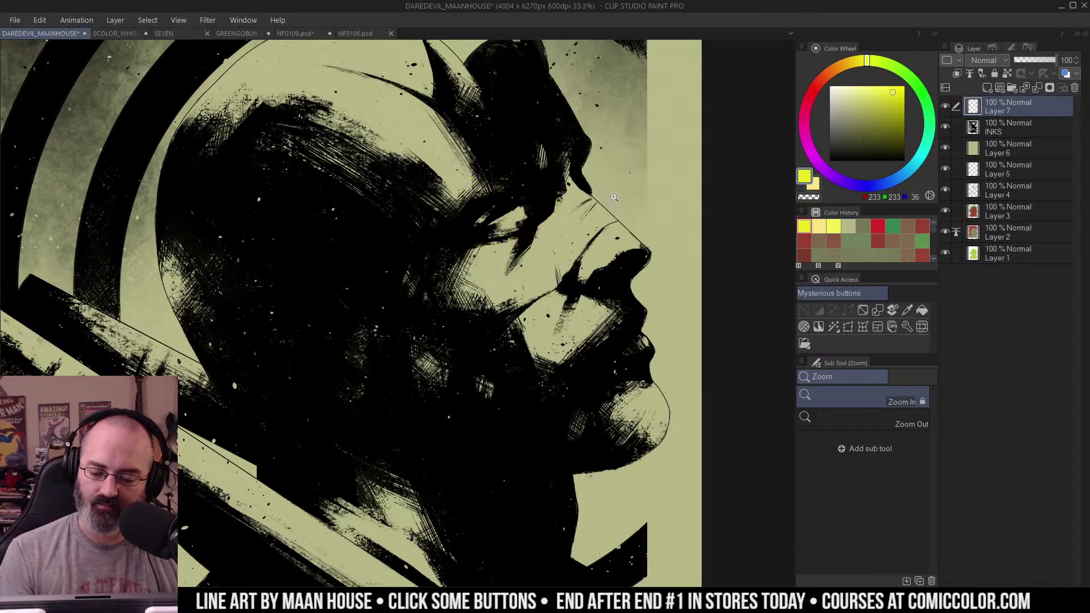
Step: Hide the empty Layer 7 above the inks and delete the pale olive fill layer, Layer 6
mouse_move(625, 190)
left_mouse_down()
mouse_move(648, 188)
mouse_move(613, 161)
mouse_move(643, 168)
left_mouse_up()
key("m")
key("slash")
left_click(613, 161, "alt")
left_click(644, 168, "alt")
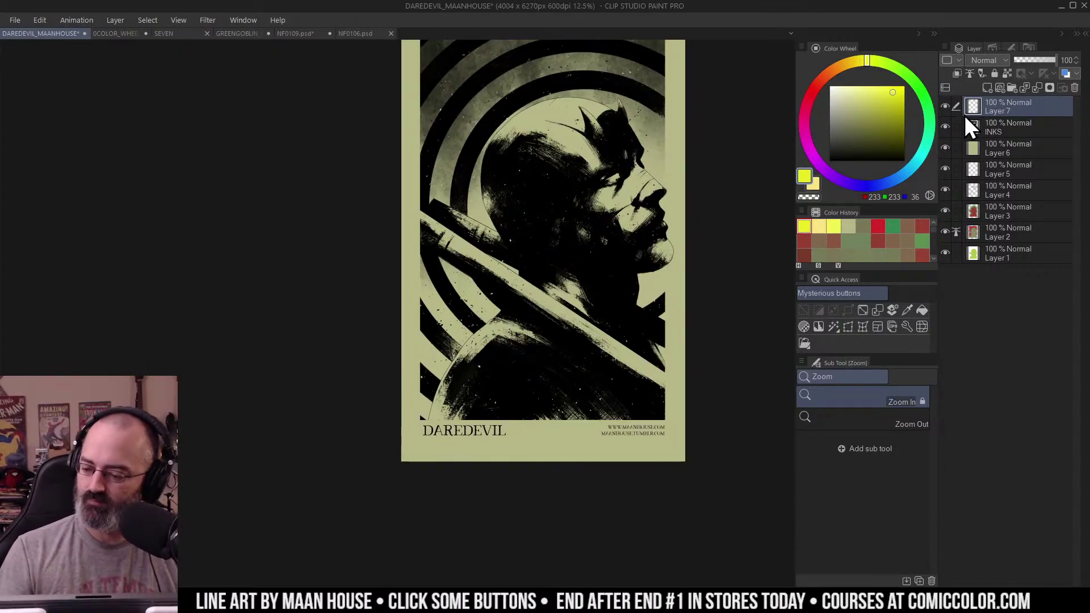
left_click(946, 107)
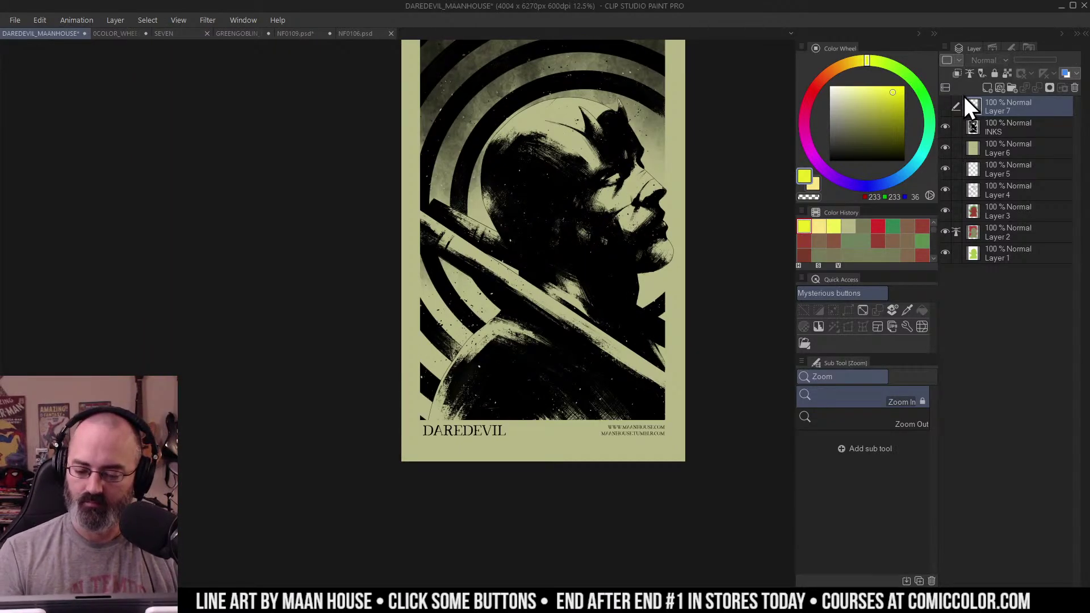
left_click(946, 147)
left_click(1007, 147)
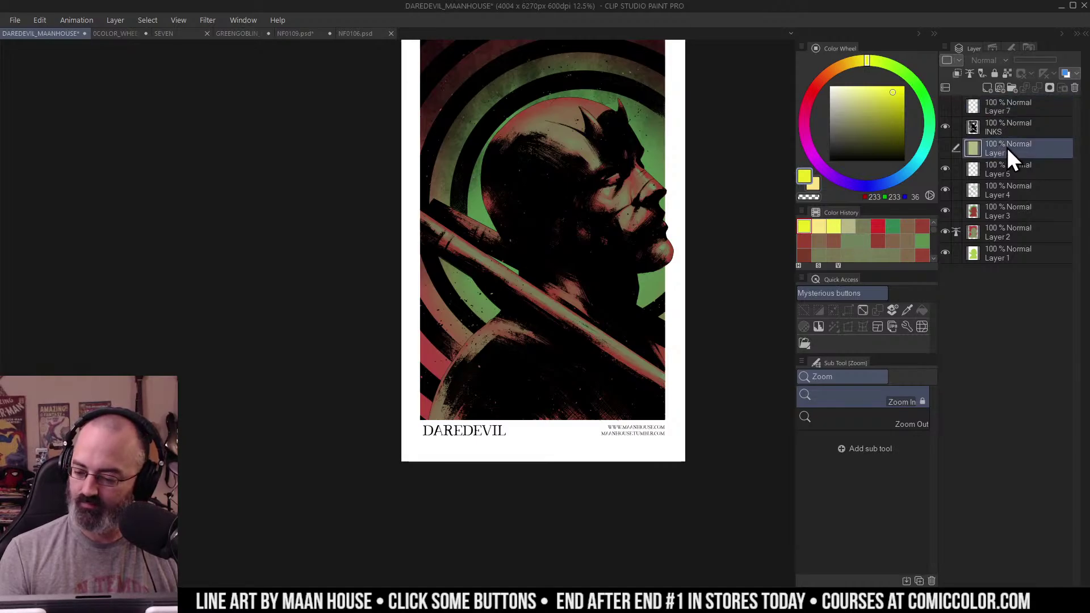
right_click(1013, 148)
left_click(998, 253)
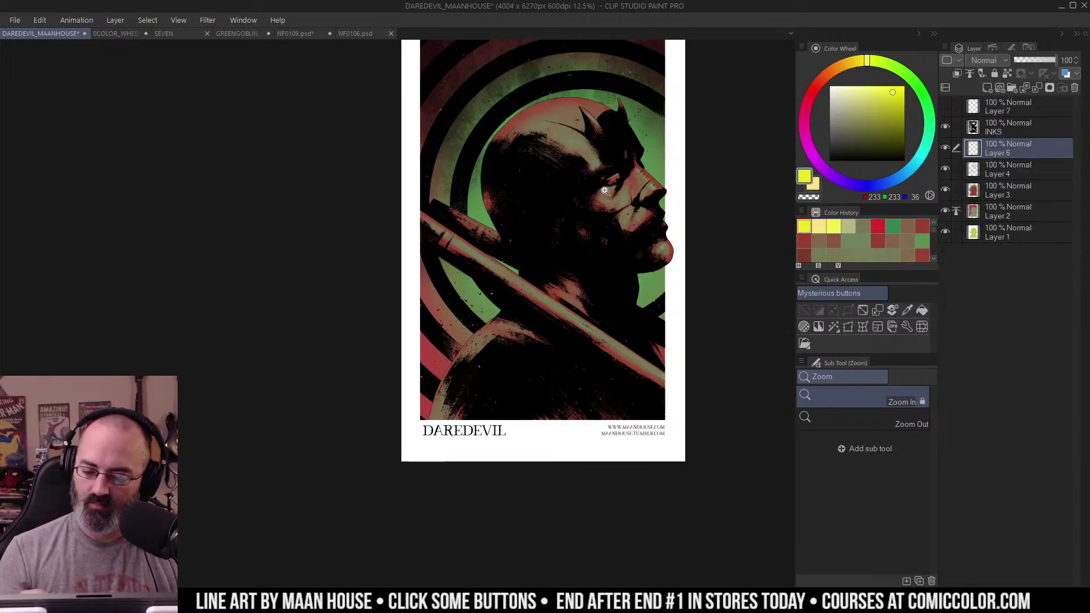
Step: Sample the red-brown RGB 145, 76, 58 from the face and make Layer 5 the active painting layer
left_click(664, 155)
right_click(653, 130)
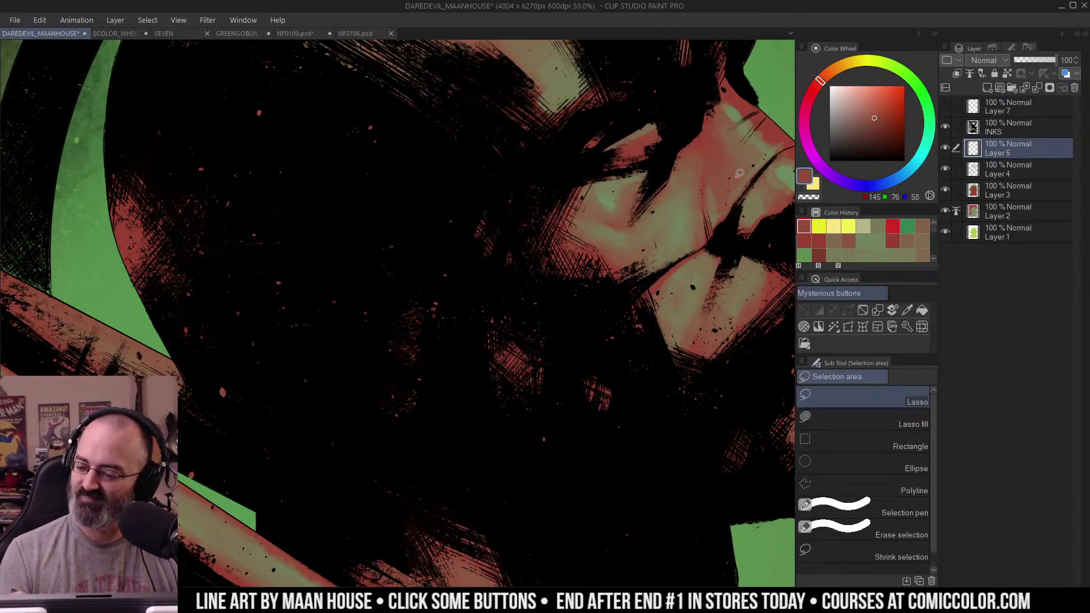
key("b")
left_click(969, 189)
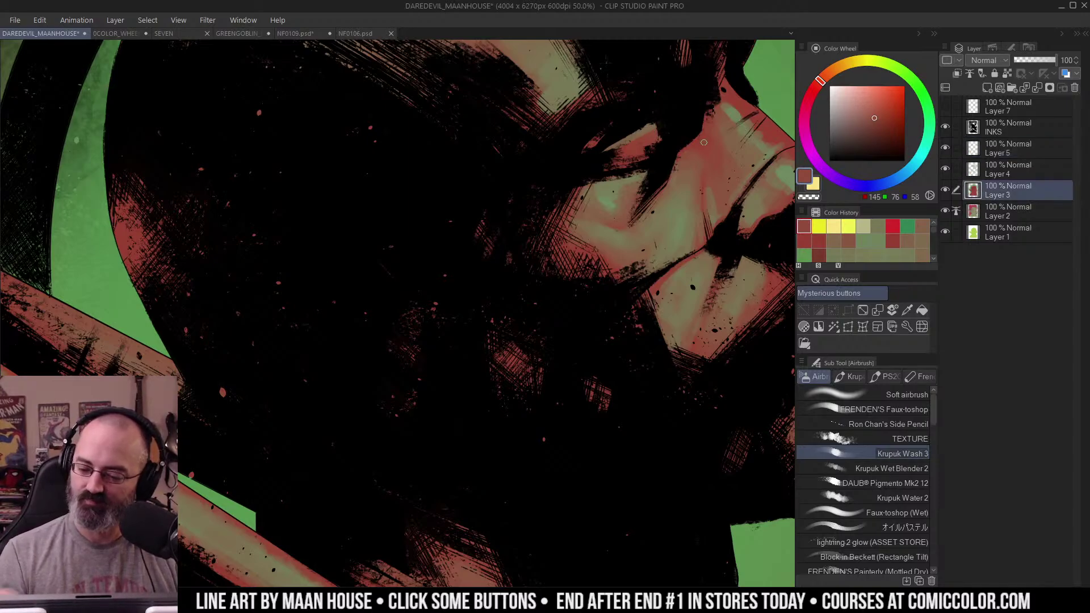
left_click(993, 149)
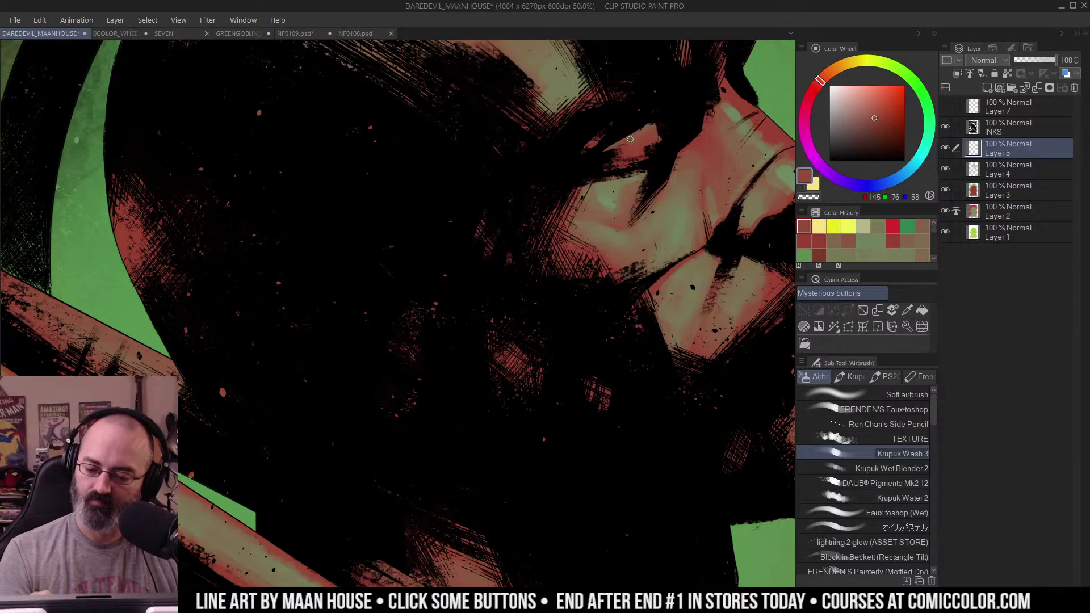
key("ctrl+space")
left_click(681, 121, "alt")
left_click(681, 122, "alt")
left_click(701, 151)
left_click(676, 110)
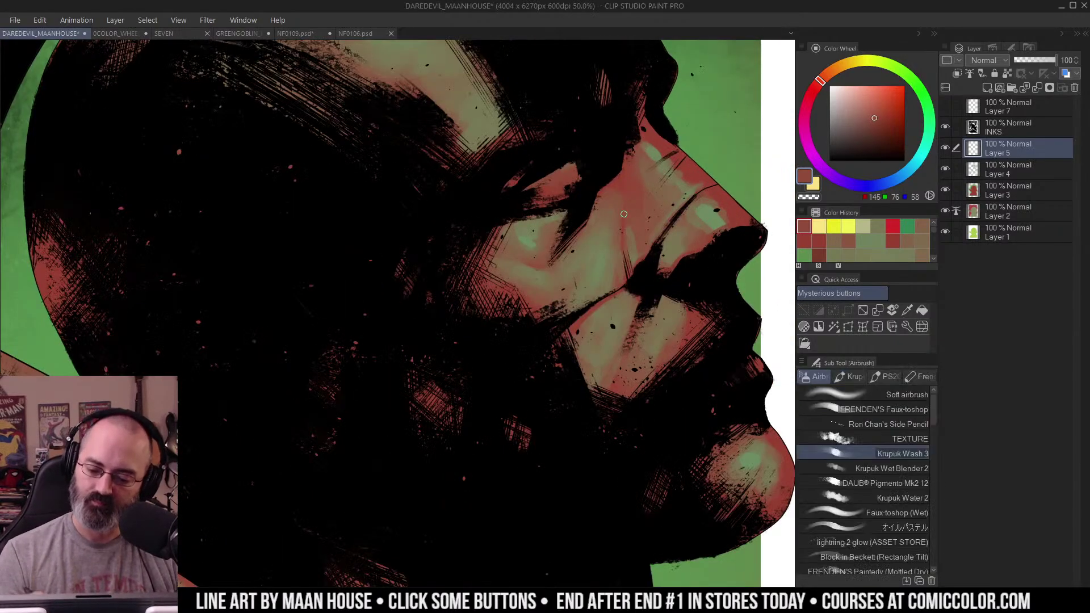
Step: Paint the eye on Layer 5 with muted tones sampled from the face, RGB 113, 132, 93 and 124, 113, 81
left_click(624, 214, "alt")
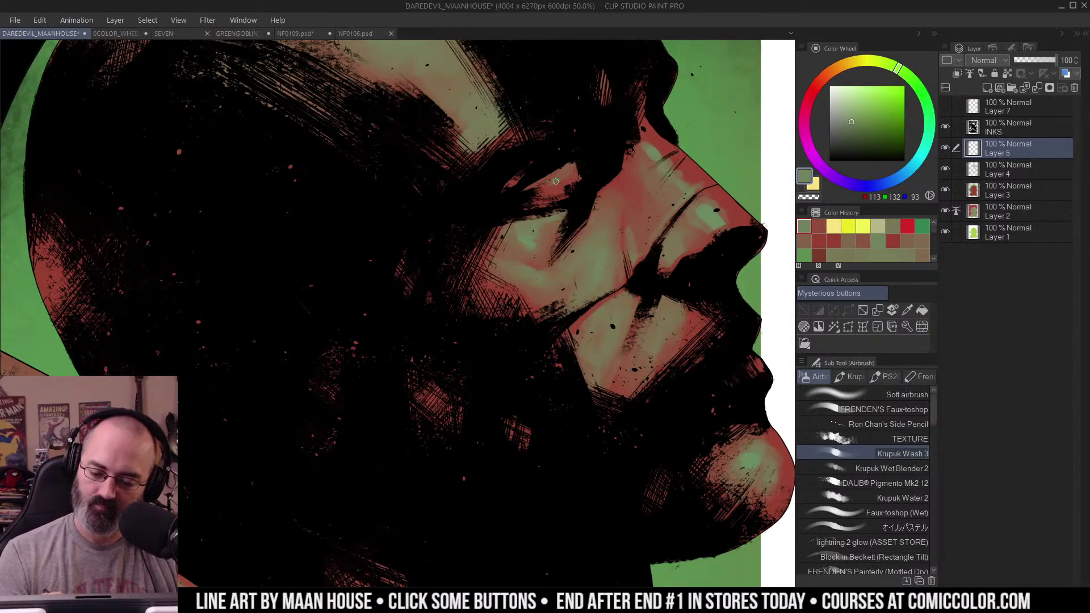
left_click_drag(565, 180, 562, 175)
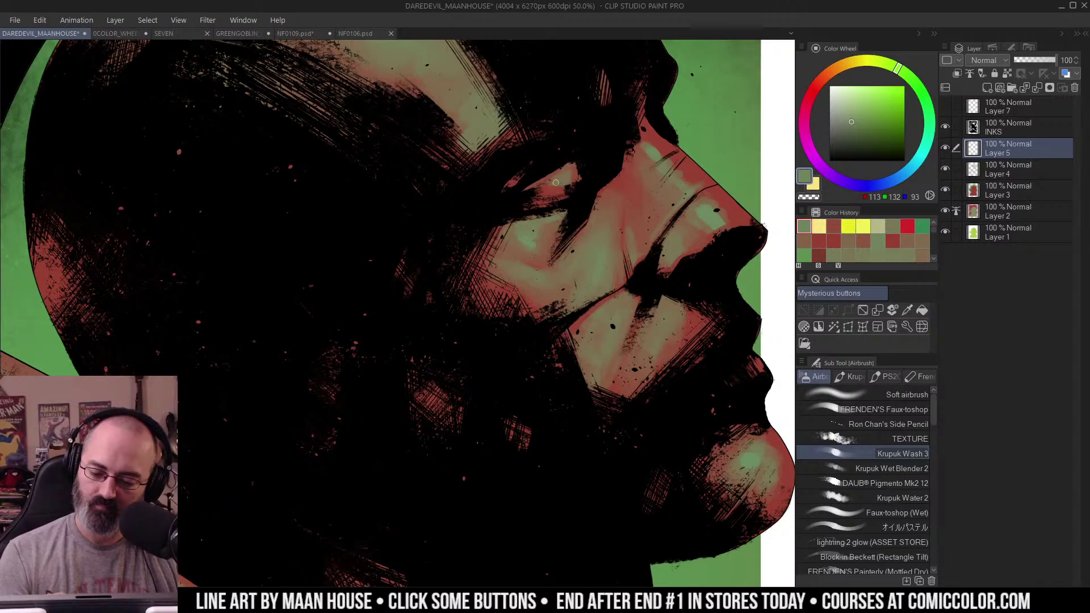
left_click(571, 169, "alt")
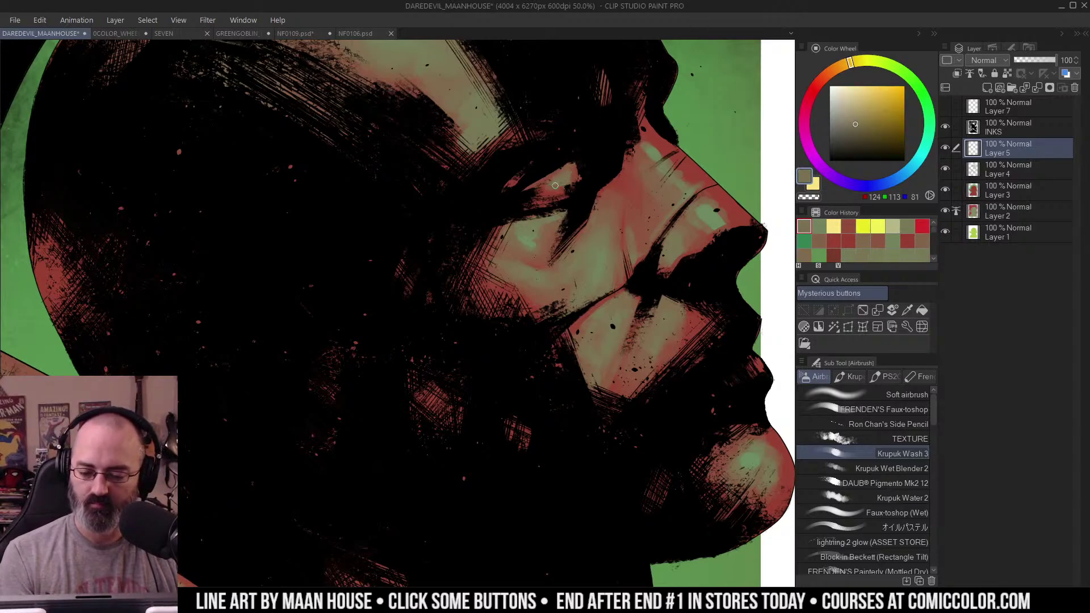
mouse_move(555, 185)
left_mouse_down()
mouse_move(566, 186)
mouse_move(555, 193)
left_mouse_up()
left_click(560, 185, "alt")
left_click(587, 191, "ctrl+alt")
left_click(588, 196, "ctrl+alt")
left_click(616, 220, "ctrl+alt")
left_click(633, 209, "ctrl")
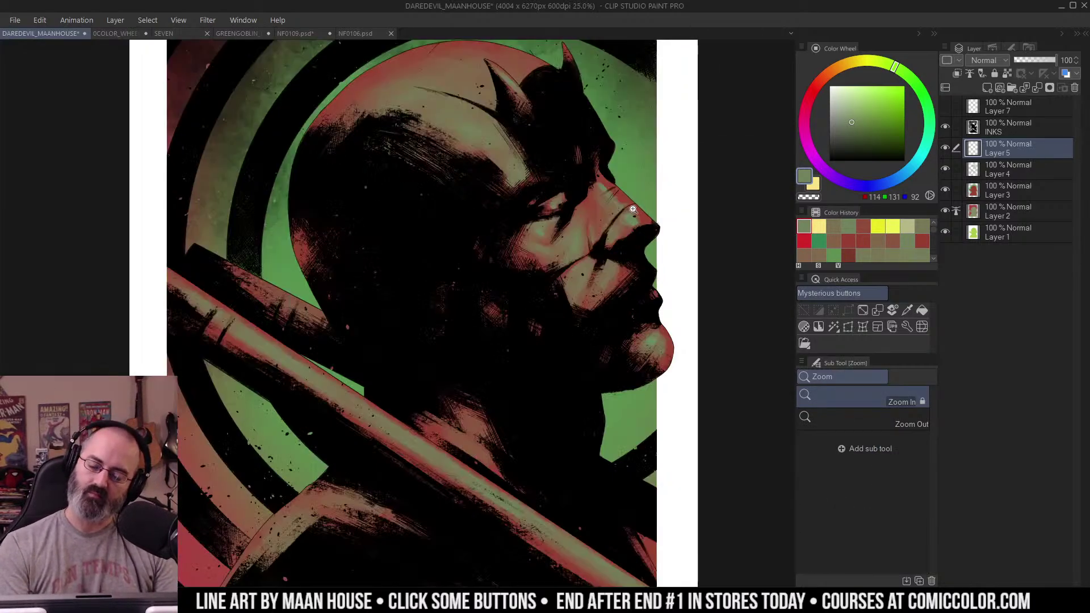
Step: Examine the repainted eye close up and at full-poster size, and choose the Krupuk Wet Blender 2 brush
scroll(633, 209, "up", 1)
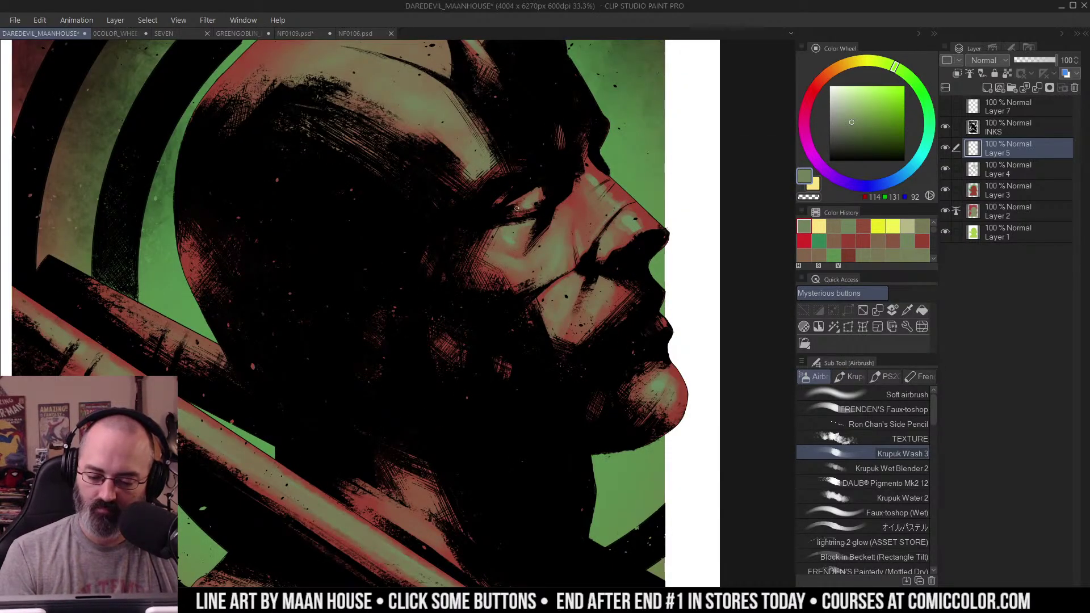
scroll(561, 182, "down", 1)
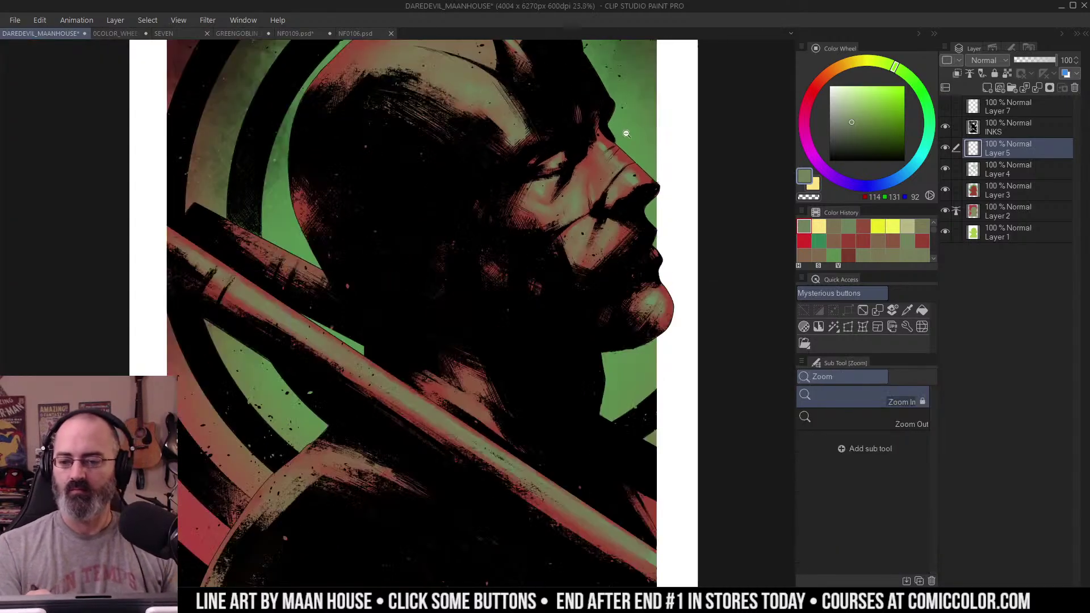
key("m")
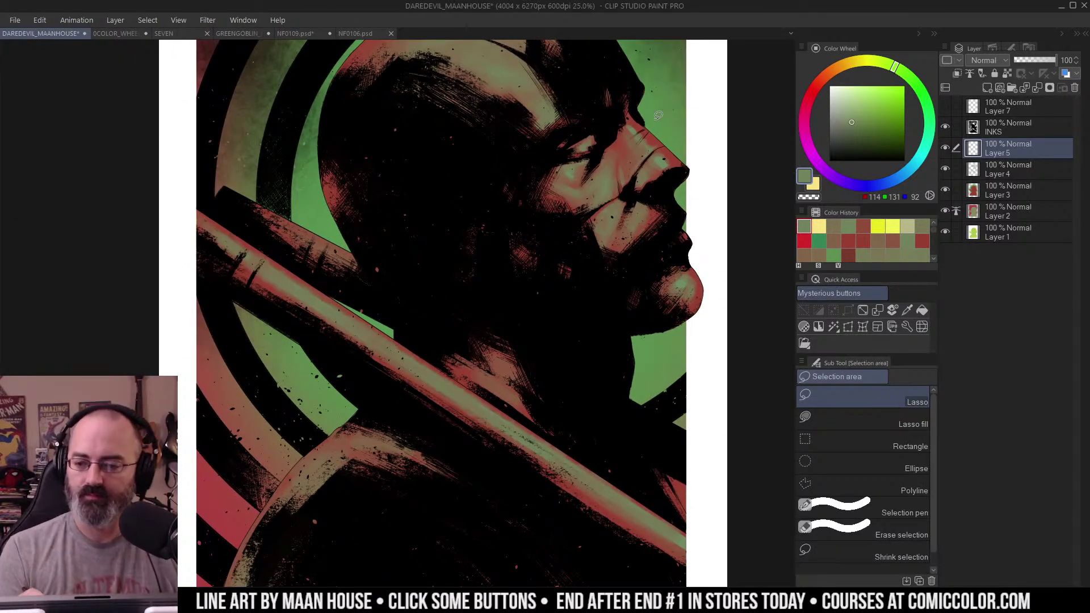
key("b")
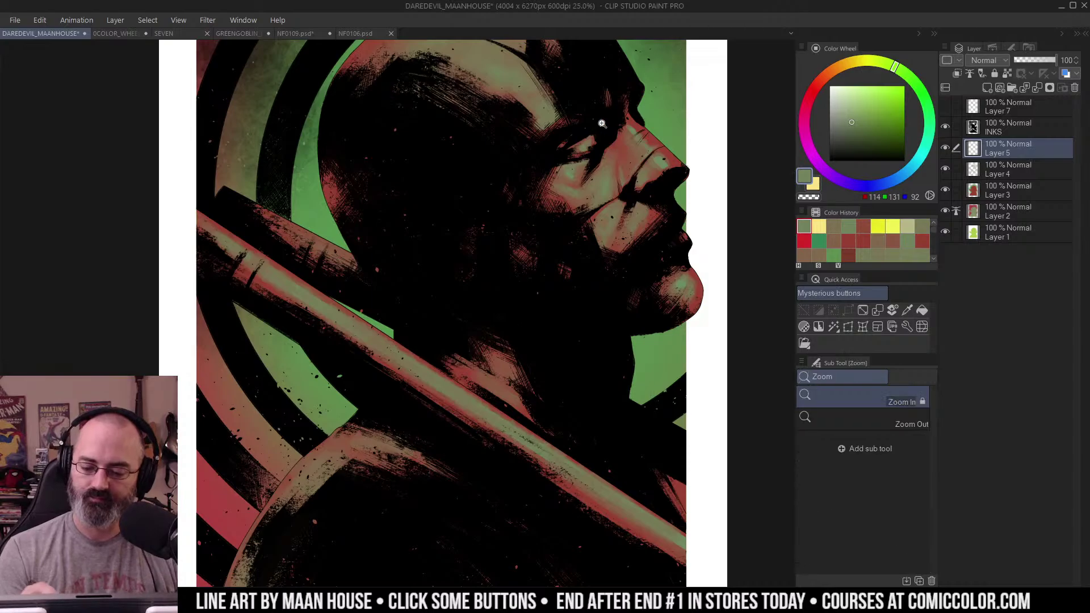
left_click(908, 469)
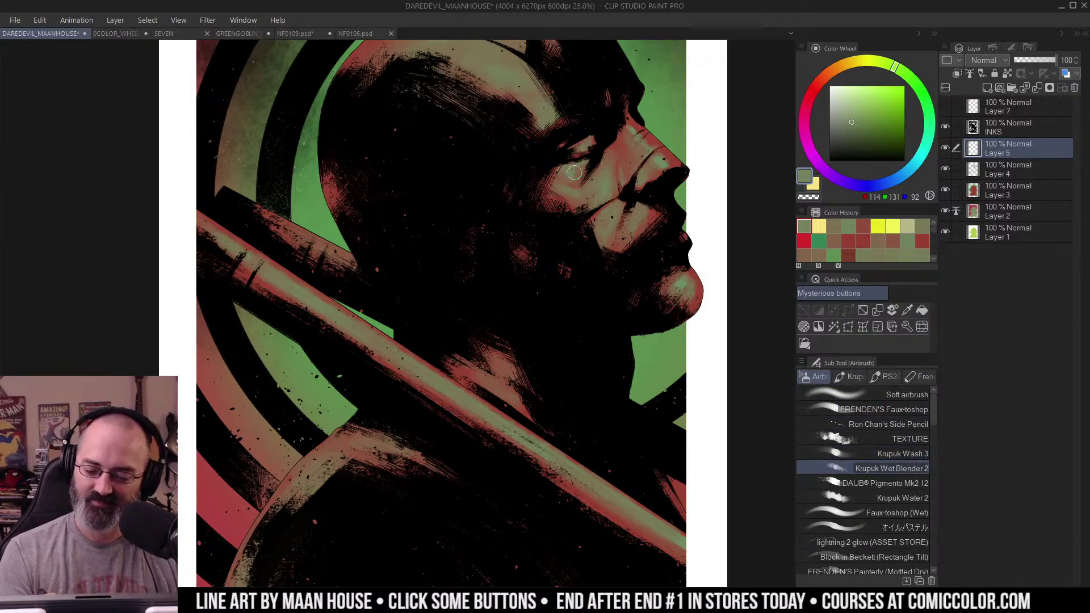
key("z")
left_click(609, 161, "alt")
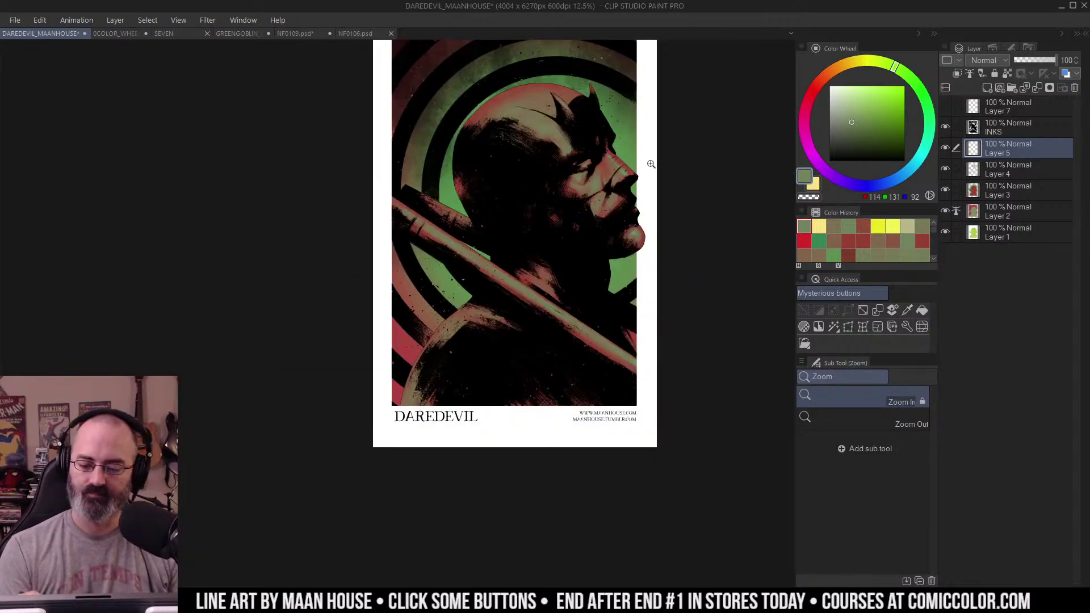
Step: Sample the muted olive tones across the cheek, including RGB 115, 129, 90, and compare them on the colour wheel
left_click_drag(683, 135, 649, 172)
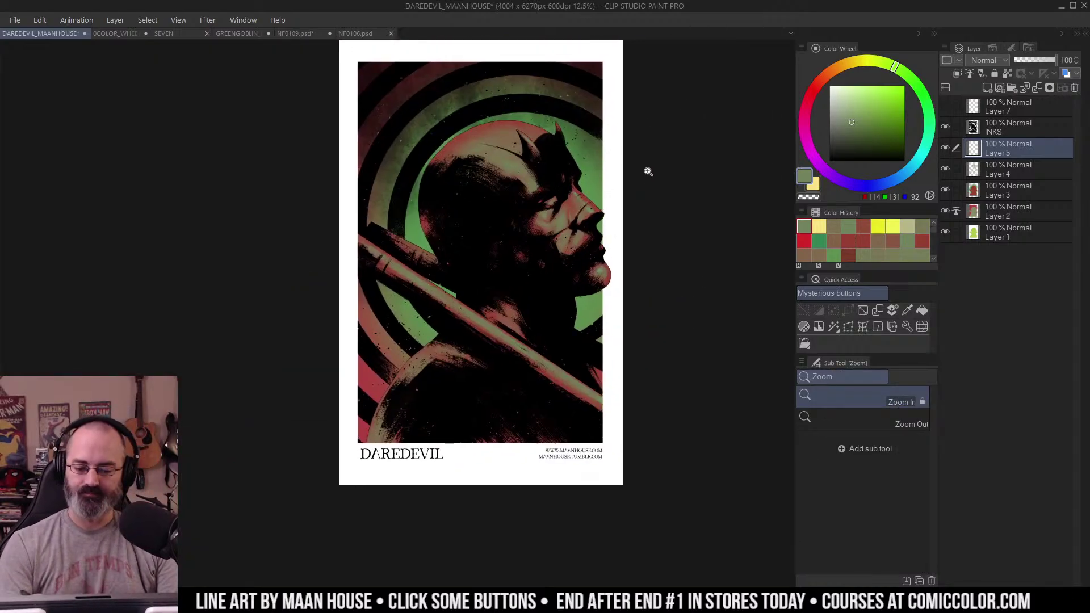
left_click(589, 220)
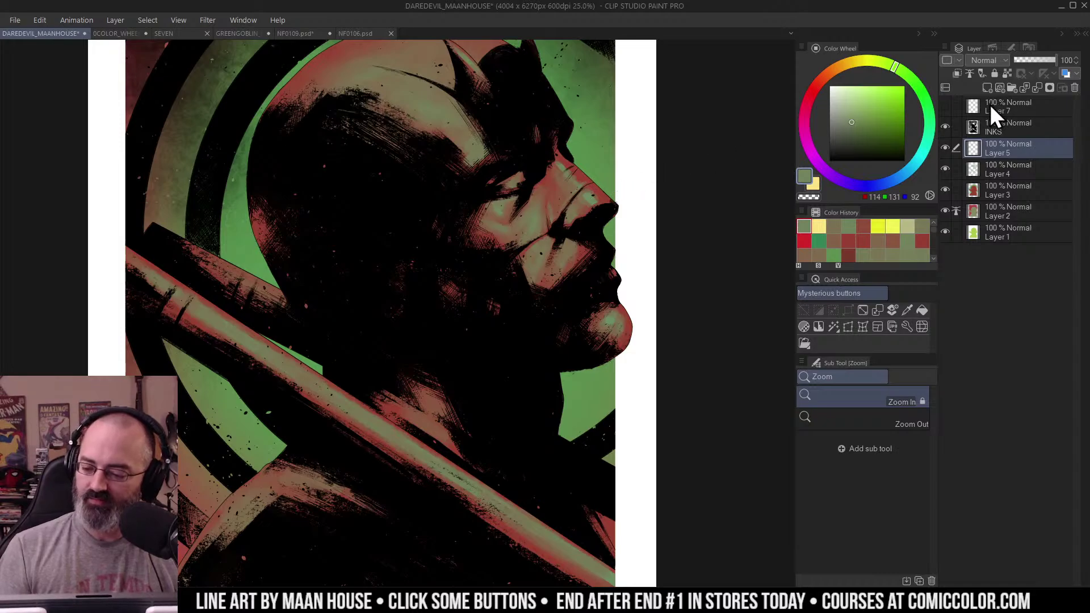
right_click(1008, 148)
left_click(1022, 392)
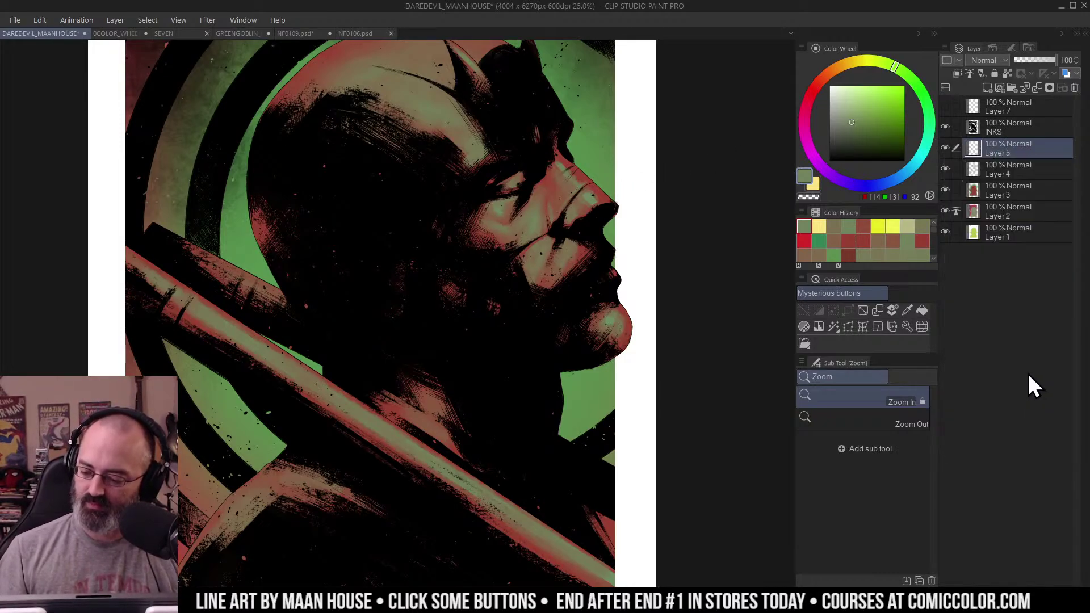
left_click(987, 87)
left_click(558, 165)
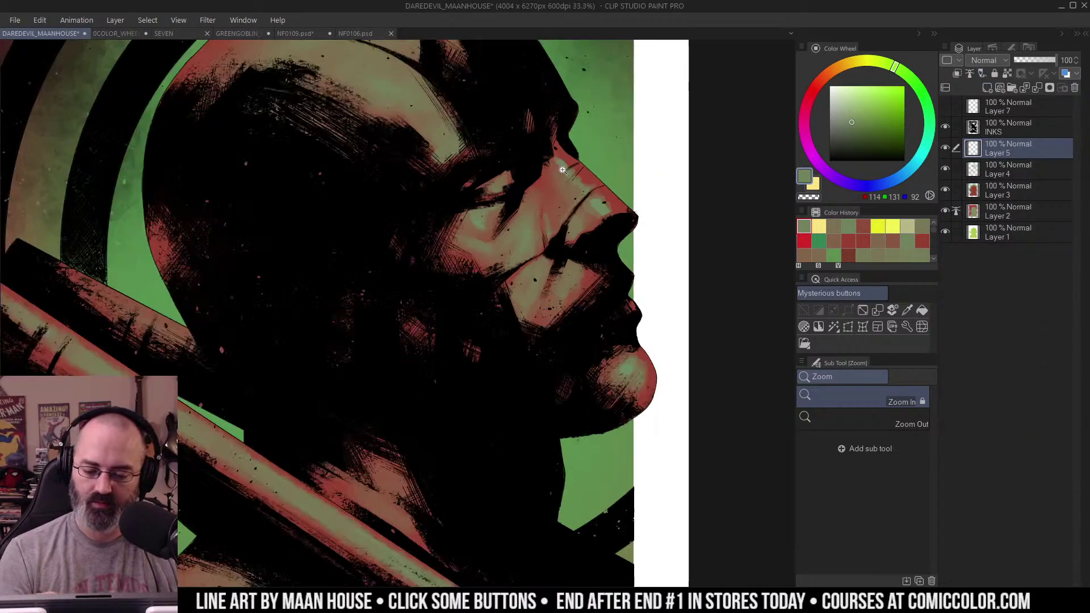
left_click(530, 232, "alt")
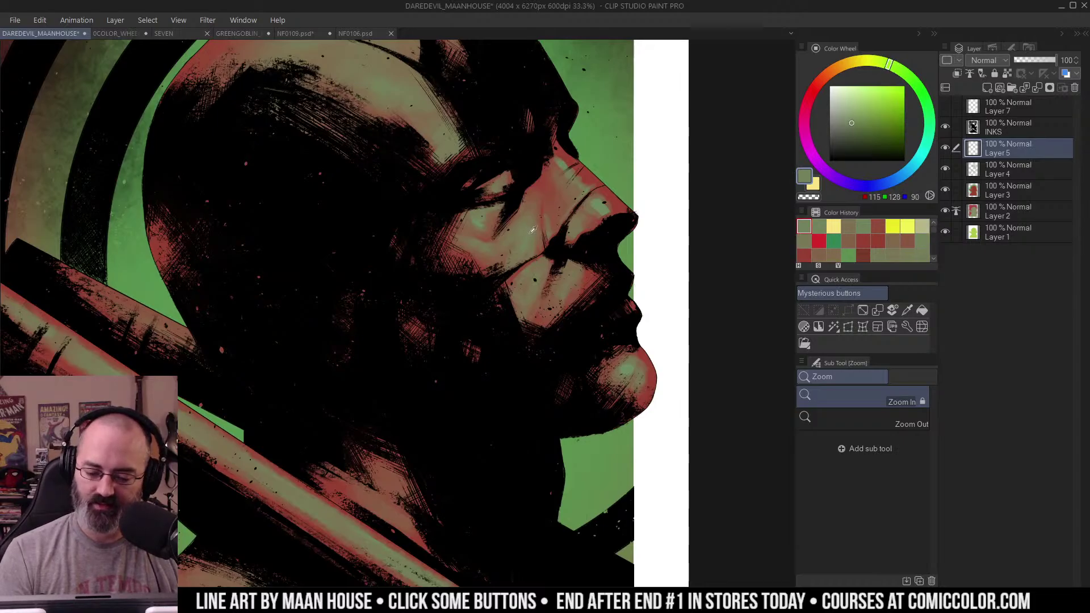
scroll(532, 221, "down", 3)
left_click_drag(489, 259, 530, 258)
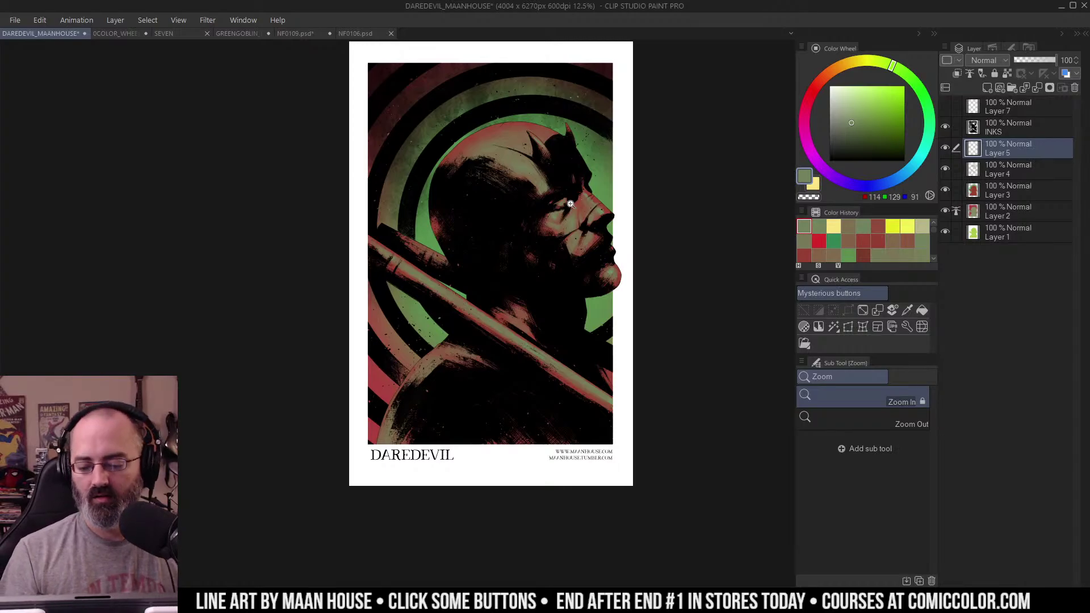
Step: Sample the olive RGB 118, 123, 87 from the forehead and lighten it to RGB 169, 175, 133
scroll(583, 169, "up", 2)
left_click(484, 143, "alt")
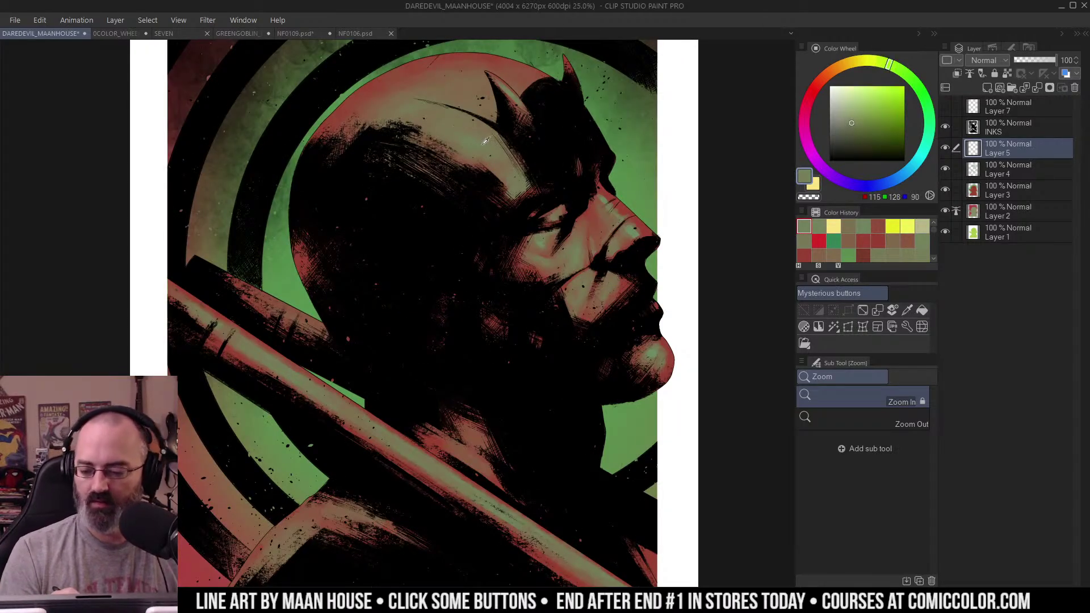
left_click(479, 142, "alt")
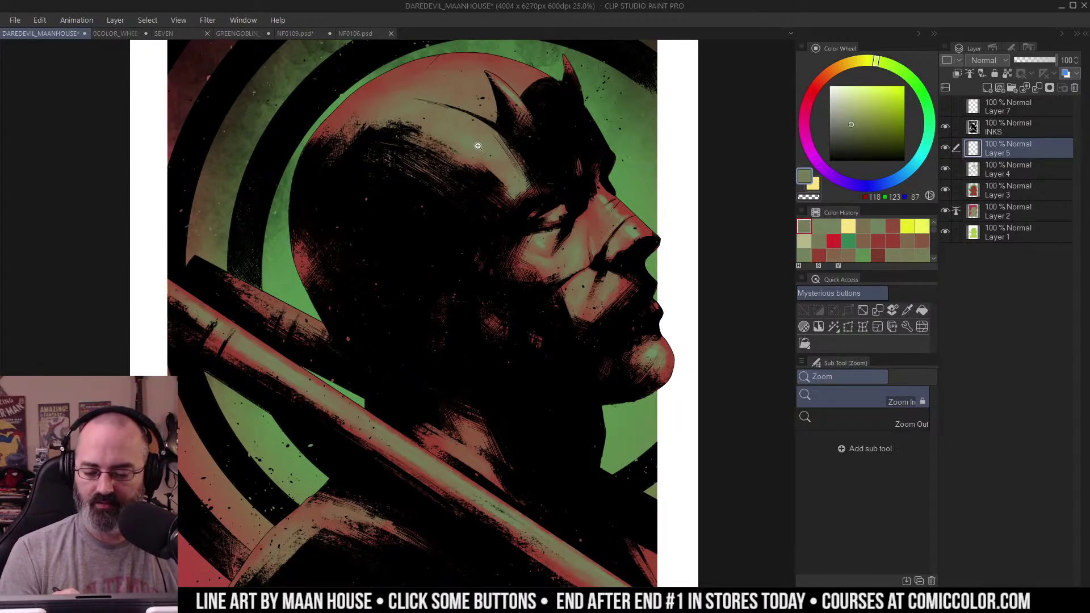
left_click(848, 109)
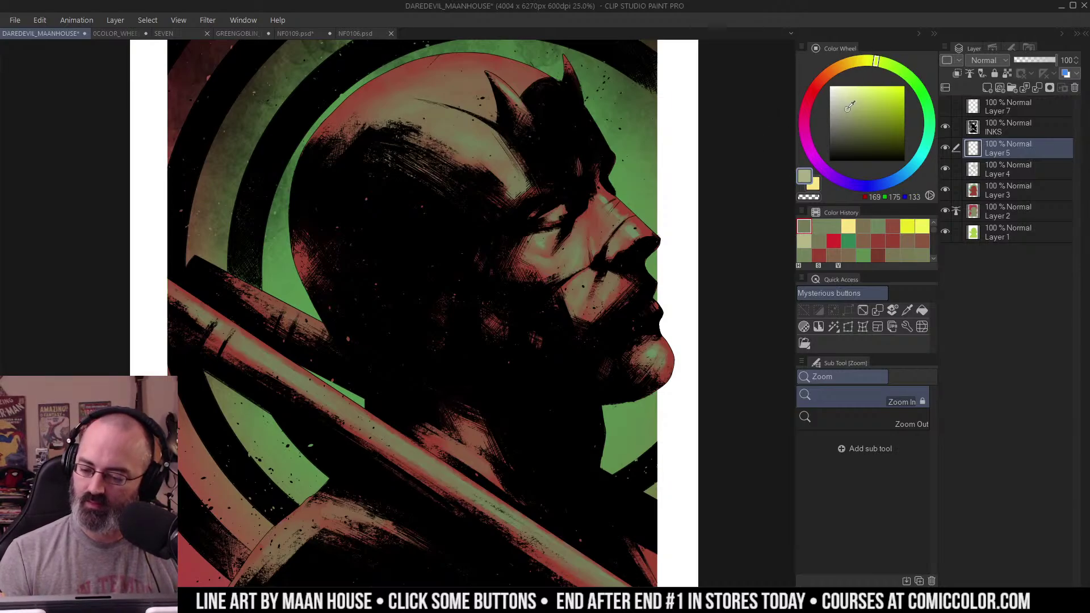
Step: Try painting a light olive highlight around the eye and upper cheek with the Krupuk Wash 3 brush, and undo it
key("b")
left_click_drag(542, 237, 570, 220)
key("m")
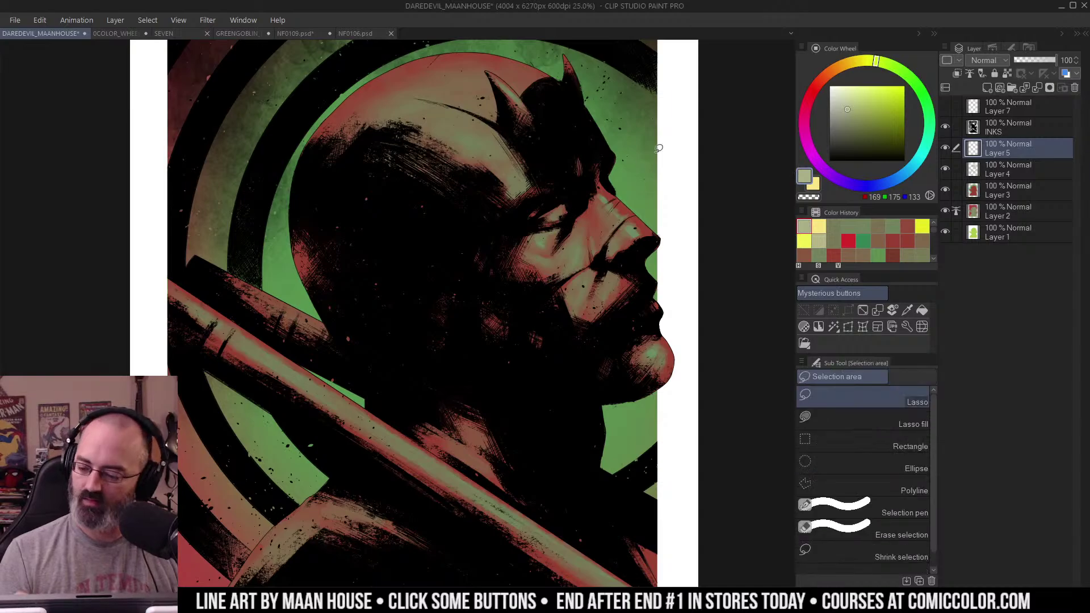
key("ctrl+space")
left_click(583, 229)
key("b")
key("m")
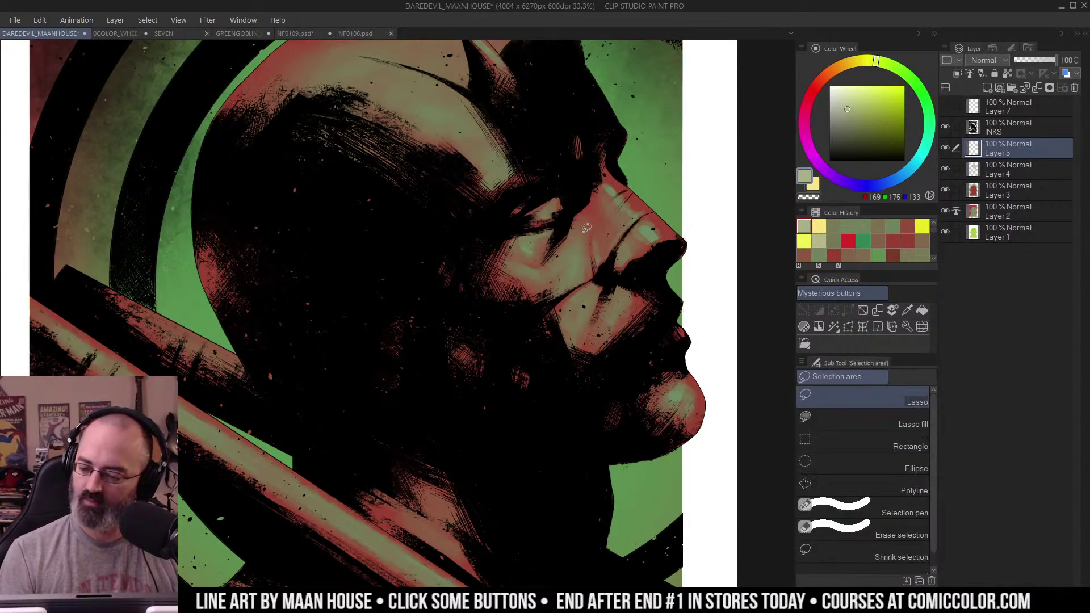
key("b")
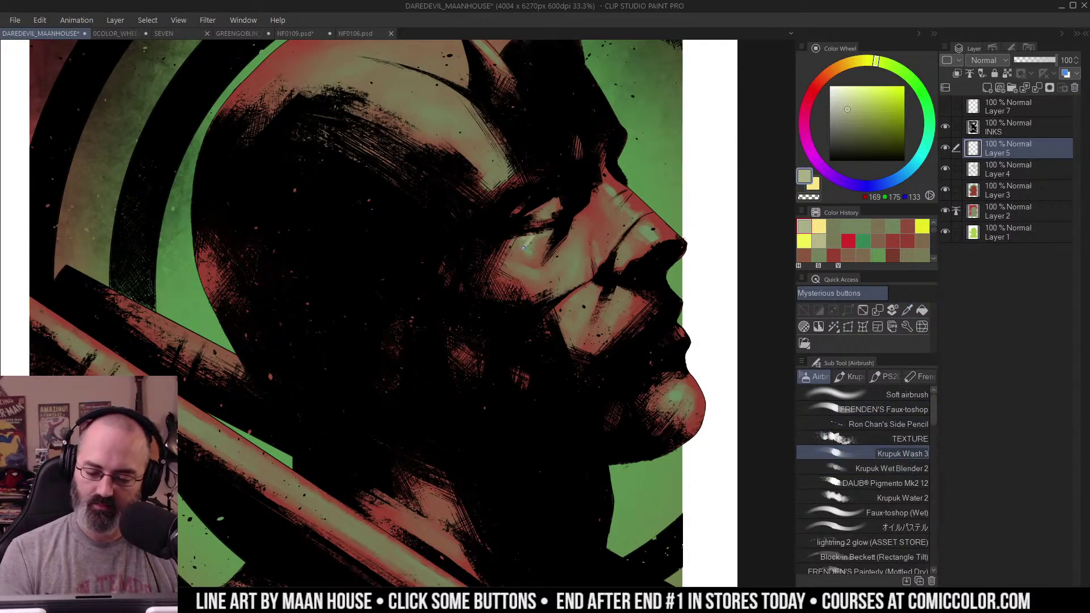
mouse_move(523, 249)
left_mouse_down()
mouse_move(548, 230)
mouse_move(545, 272)
left_mouse_up()
key("ctrl+z")
Step: Set the painting colour to a brighter, more saturated yellow-green, RGB 180, 190, 114
key("alt+space")
left_click(566, 244)
left_click(859, 104)
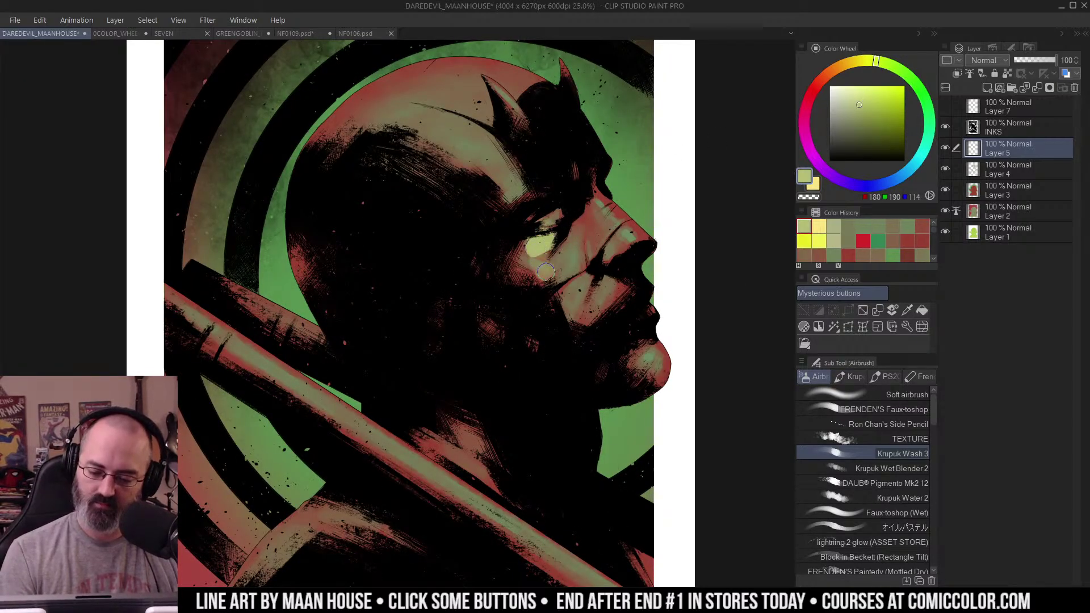
Step: Try broad yellow-green highlight patches on the forehead, nose and cheek, and remove them
scroll(545, 272, "down", 1)
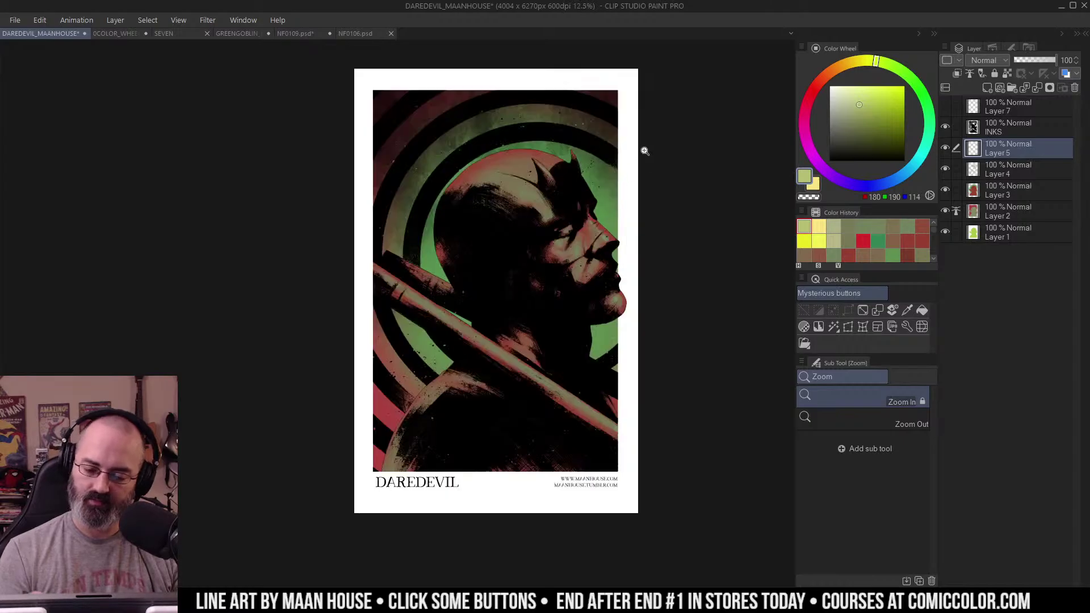
mouse_move(530, 181)
left_mouse_down()
mouse_move(494, 177)
mouse_move(517, 171)
mouse_move(537, 189)
left_mouse_up()
mouse_move(598, 233)
left_mouse_down()
mouse_move(586, 265)
mouse_move(576, 243)
mouse_move(580, 276)
mouse_move(609, 301)
left_mouse_up()
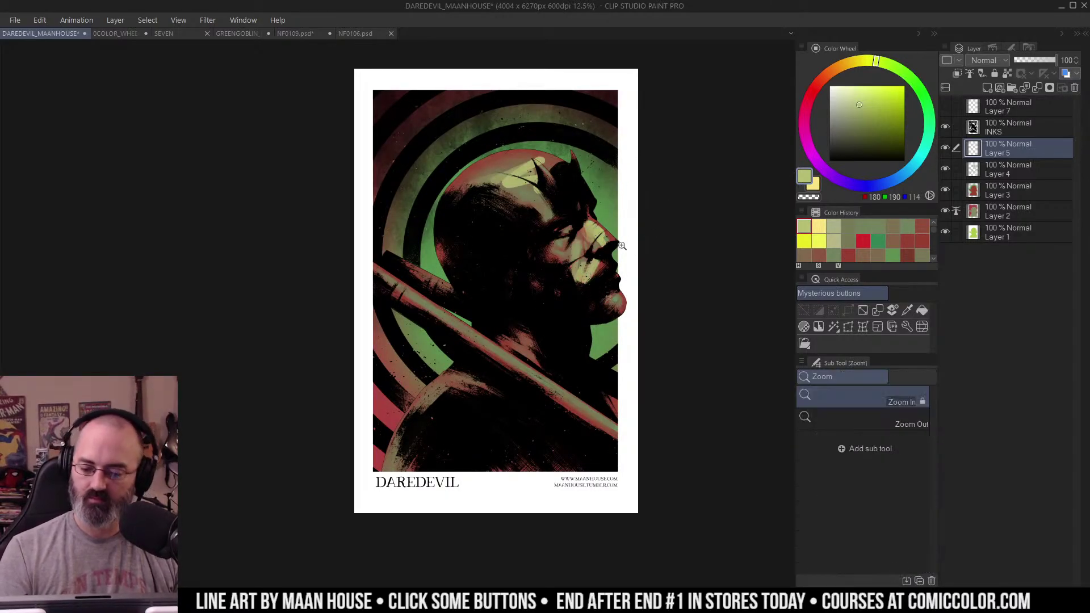
scroll(669, 194, "down", 1)
scroll(637, 241, "up", 1)
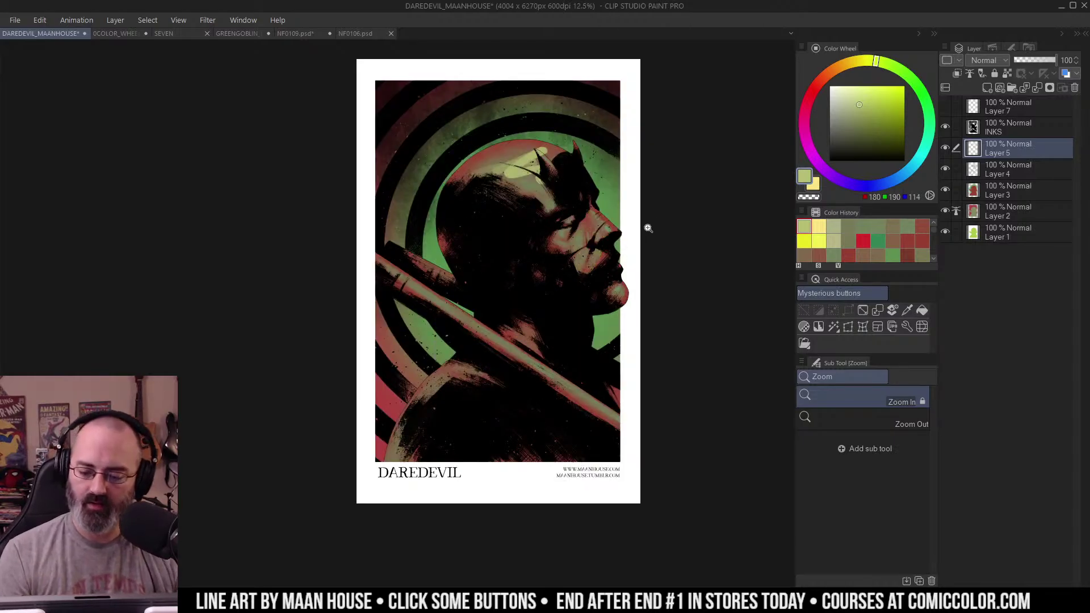
scroll(644, 230, "up", 2)
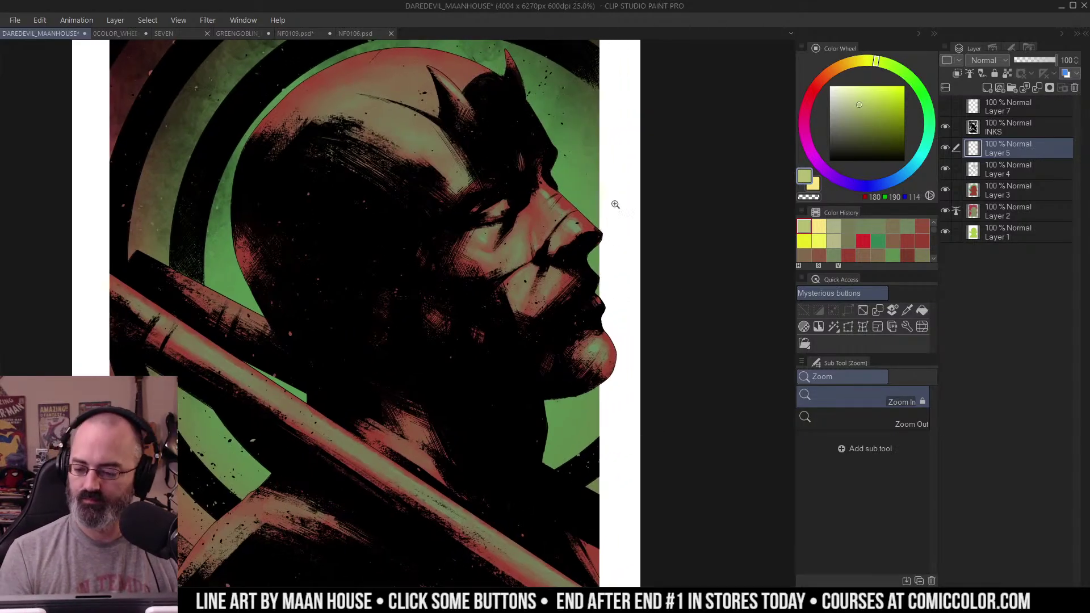
Step: Try a highlight on the bridge of the nose with the TEXTURE brush and undo it
left_click(945, 147)
left_click_drag(631, 206, 683, 199)
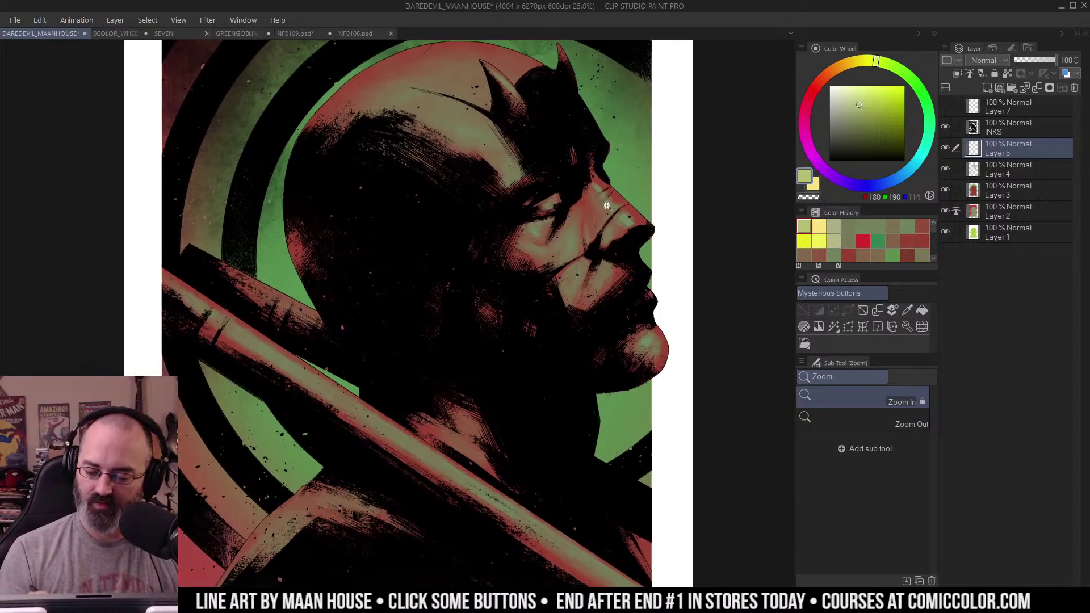
left_click(608, 203)
left_click(915, 440)
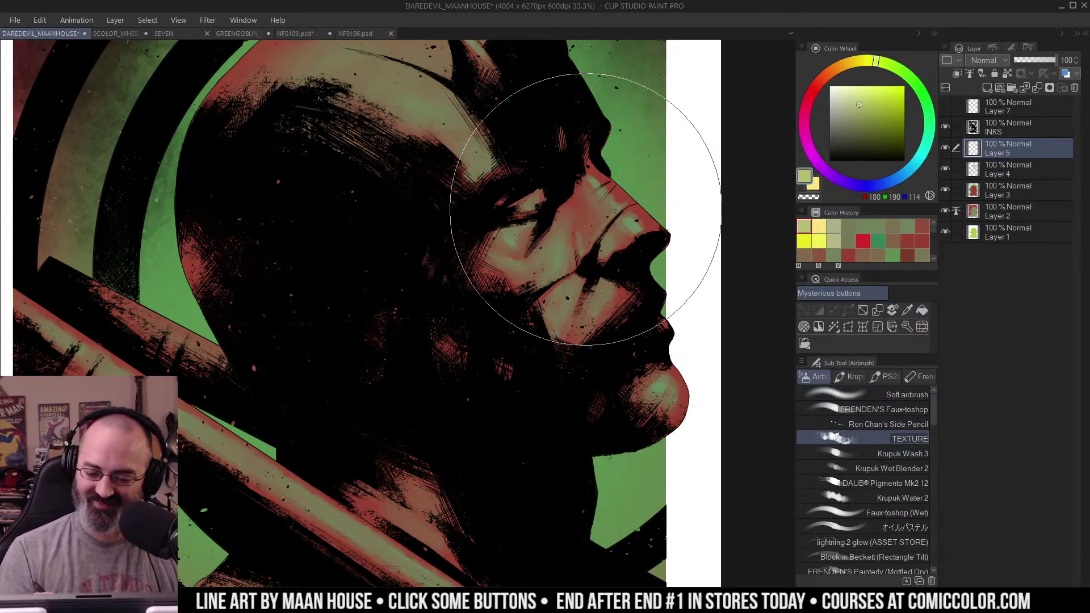
left_click_drag(616, 177, 605, 216)
left_click(598, 211)
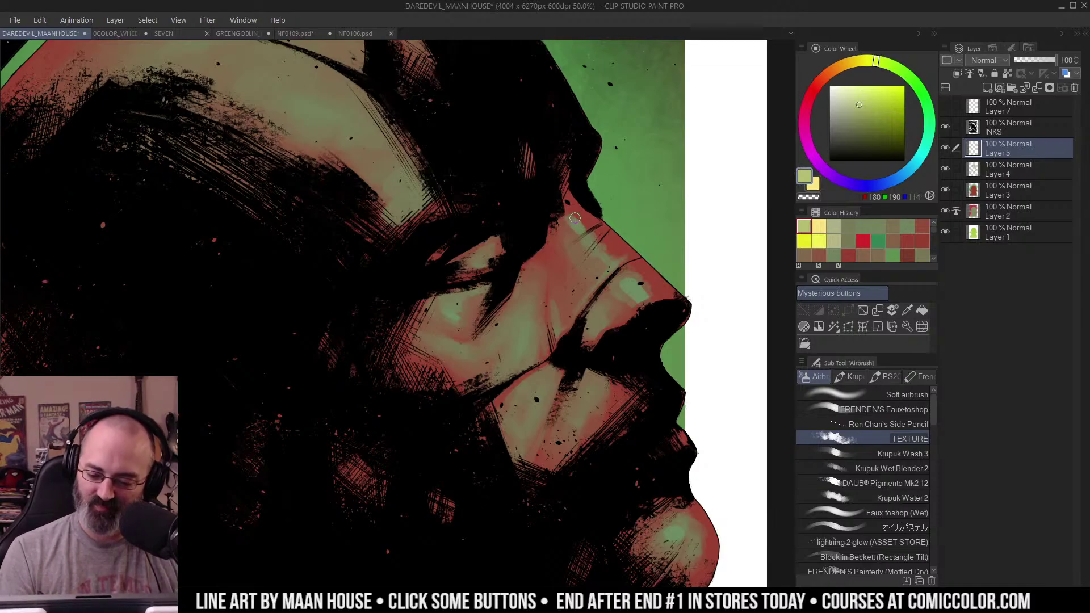
left_click_drag(574, 217, 583, 228)
key("ctrl+z")
Step: Paint hatched yellow-green highlights on the nose bridge and nostril on Layer 5 with Ron Chan's Side Pencil
left_click(888, 424)
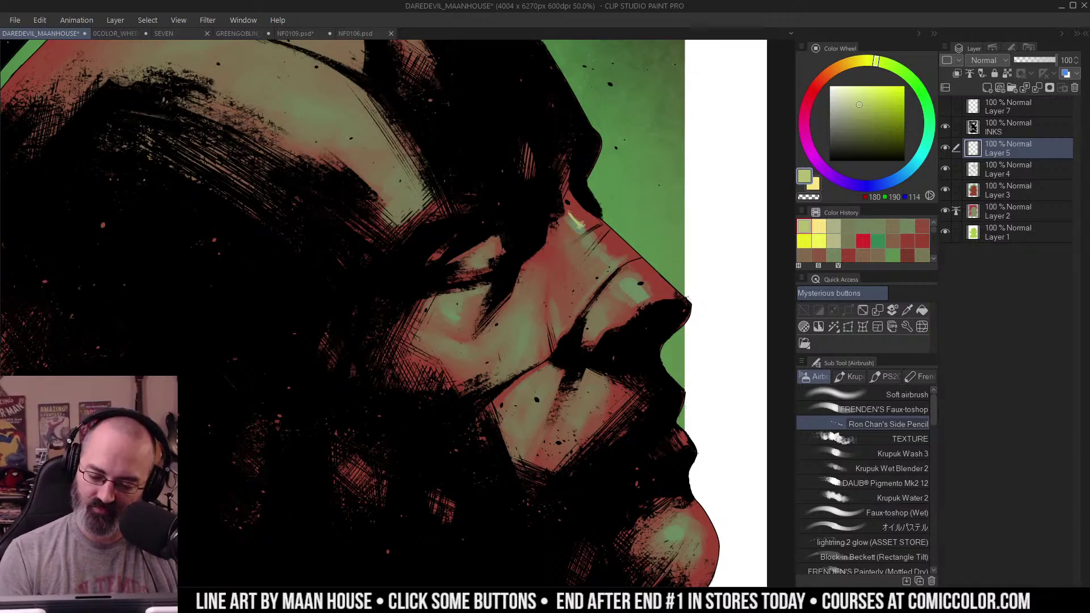
left_click_drag(575, 222, 591, 230)
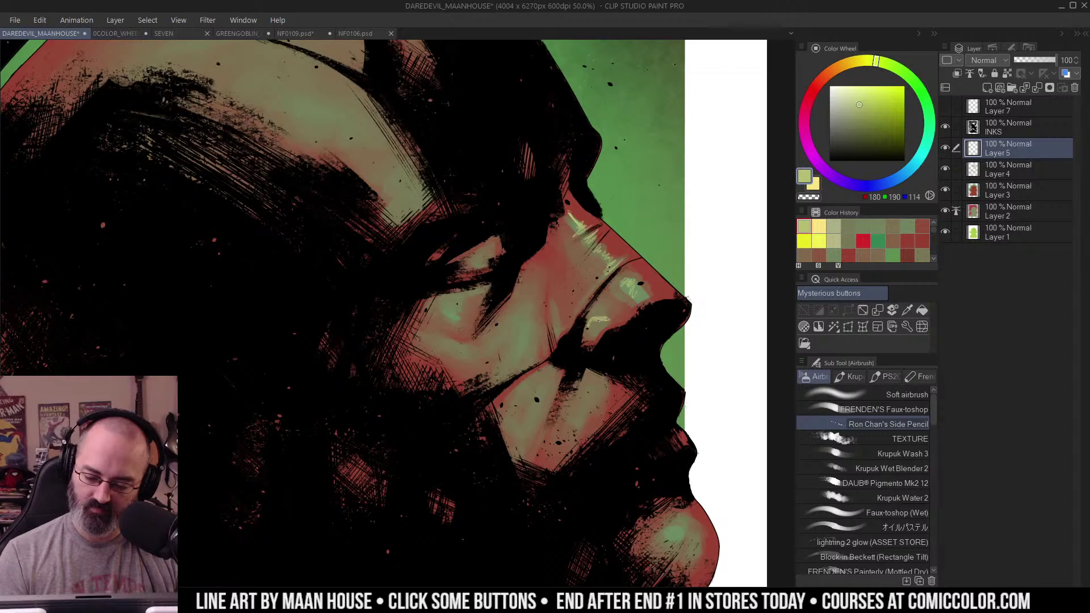
key("ctrl+space")
left_click(645, 250, "alt")
left_click(639, 280)
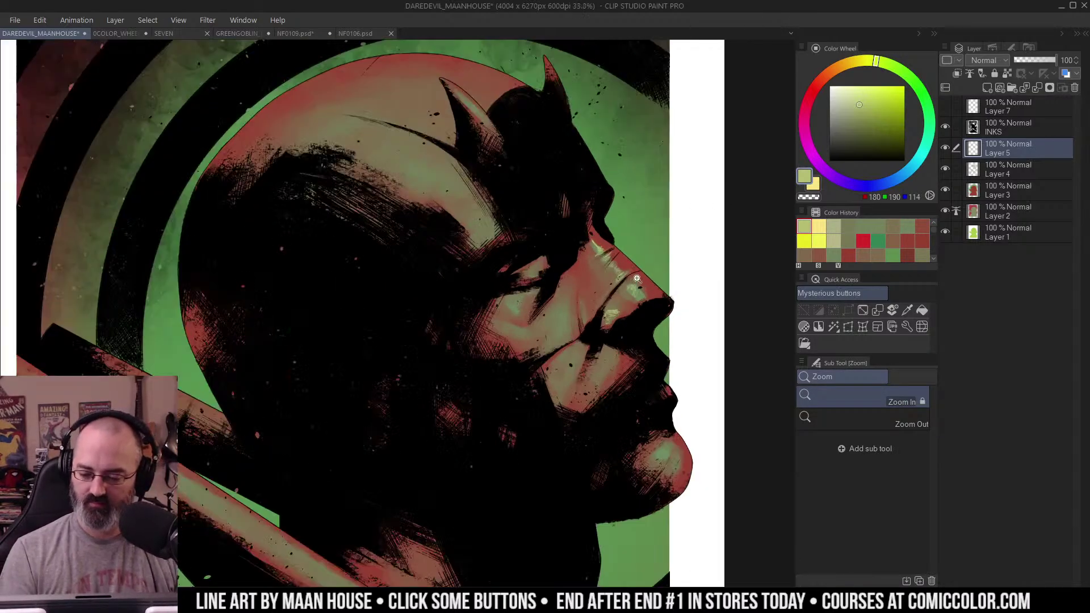
Step: Add small yellow-green highlight strokes just beneath the eye, undoing the unwanted ones
left_click(649, 249)
left_click(644, 208)
key("b")
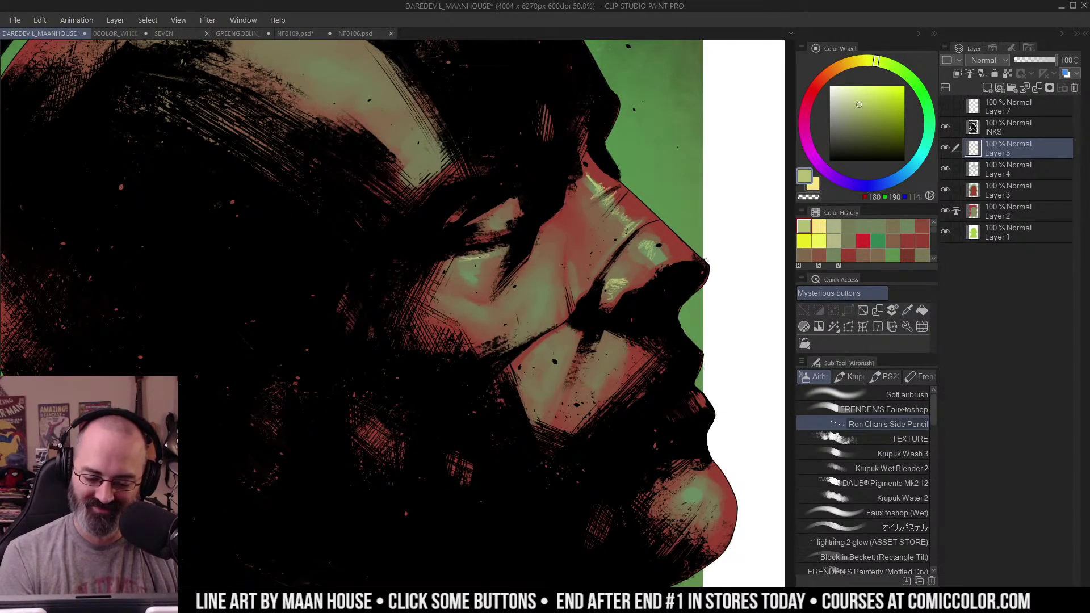
key("ctrl+z")
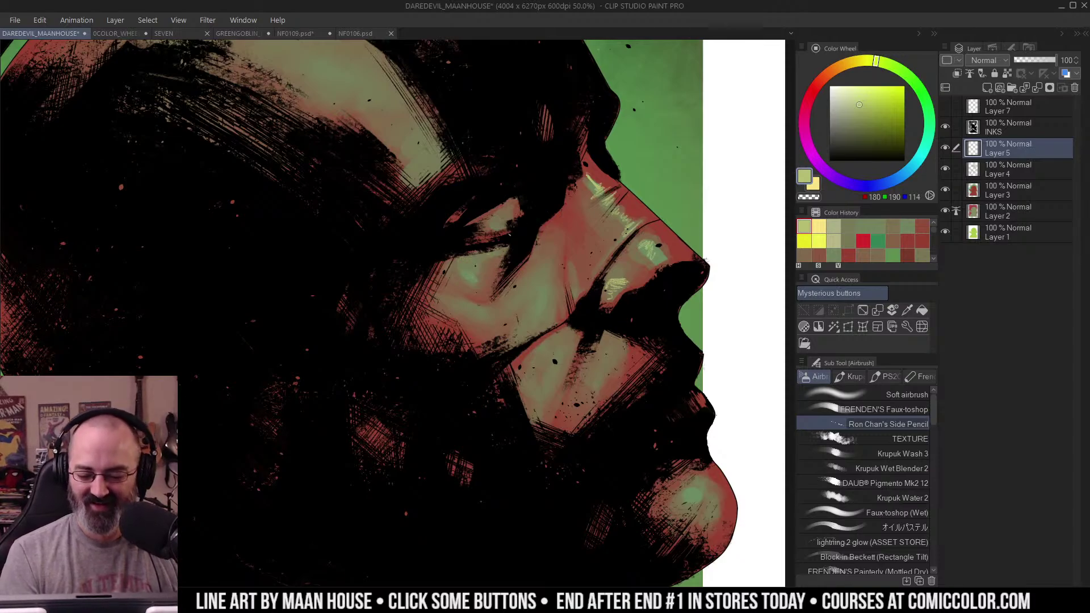
left_click_drag(490, 256, 490, 260)
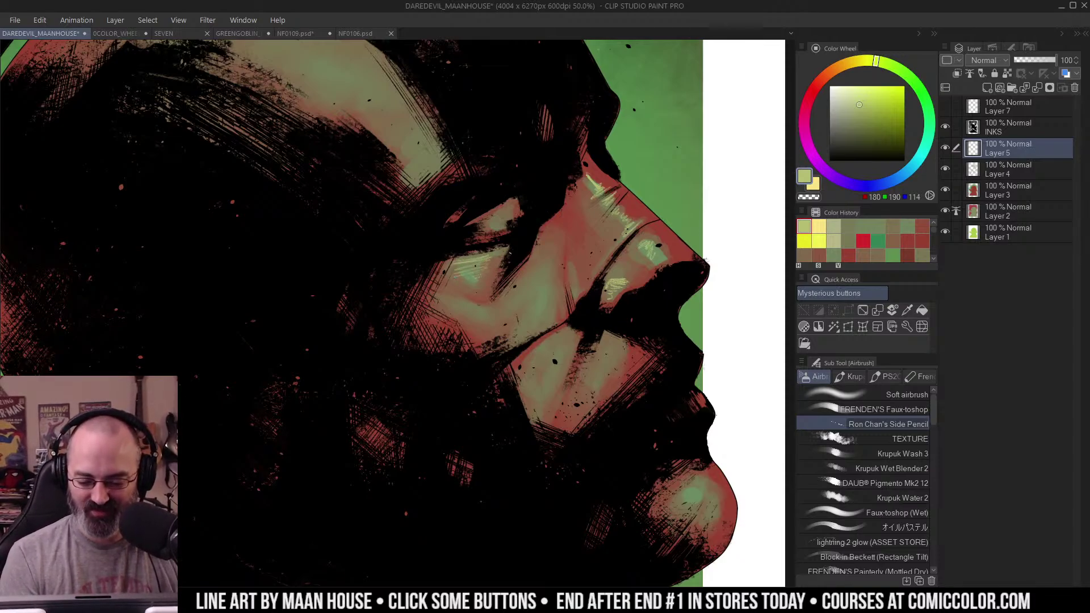
key("ctrl+z")
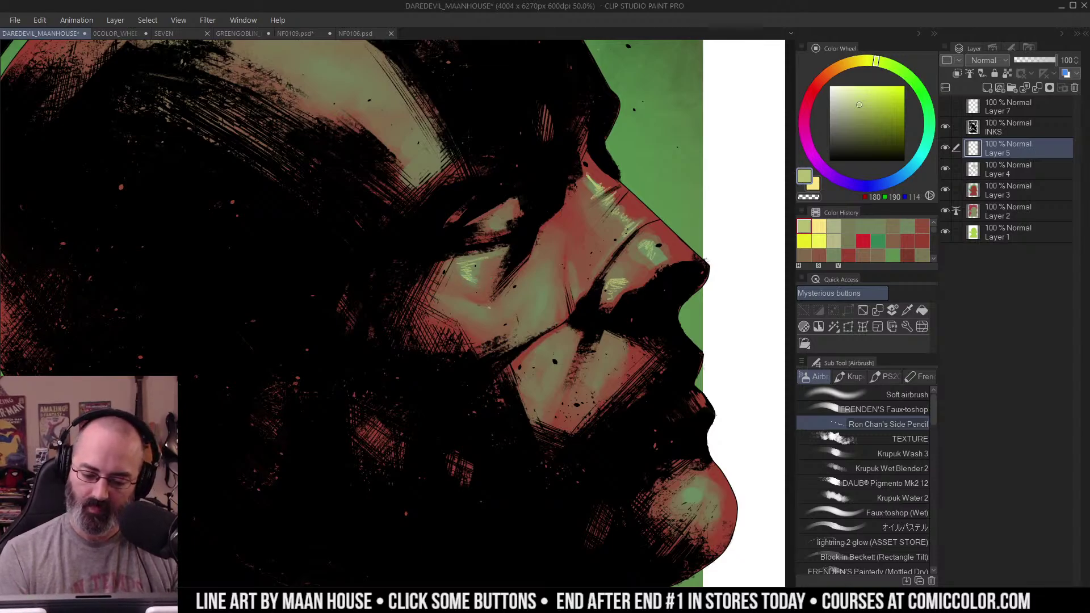
Step: Paint textured yellow-green highlight strokes on the cheek beside the nose and on the fold above the mouth
mouse_move(531, 273)
left_mouse_down()
mouse_move(513, 295)
mouse_move(562, 303)
left_mouse_up()
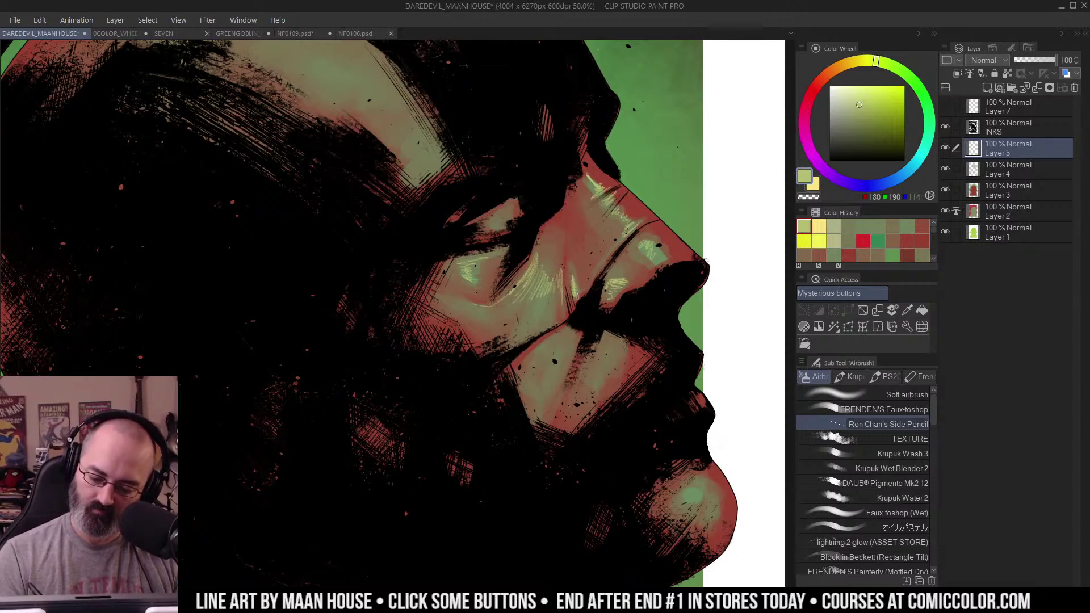
left_click(624, 219, "alt")
left_click(625, 219, "alt")
left_click(613, 272, "ctrl")
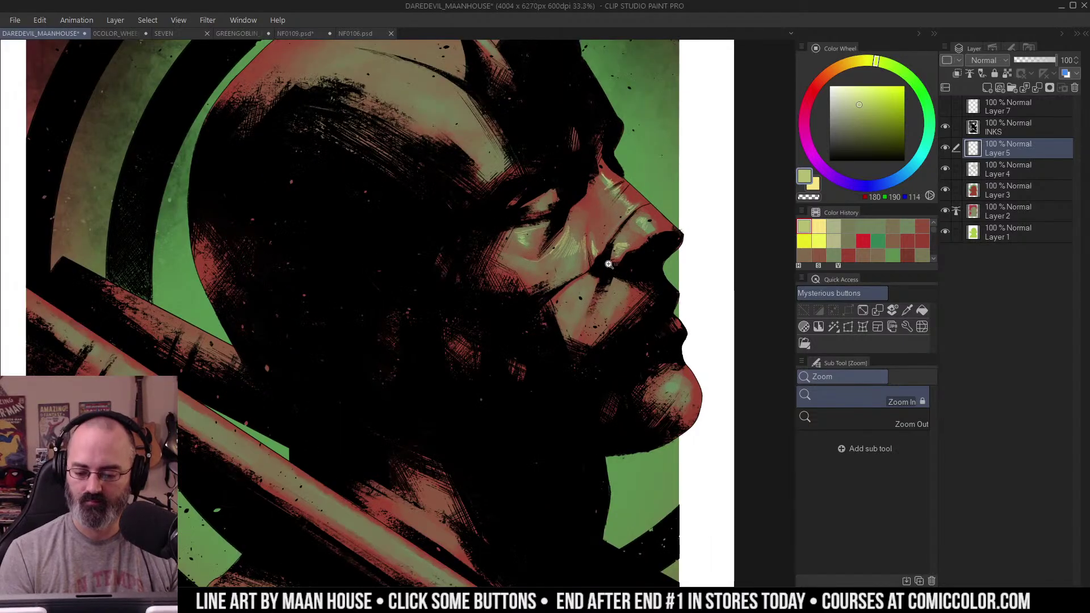
left_click_drag(634, 246, 643, 223)
left_click(621, 244, "ctrl")
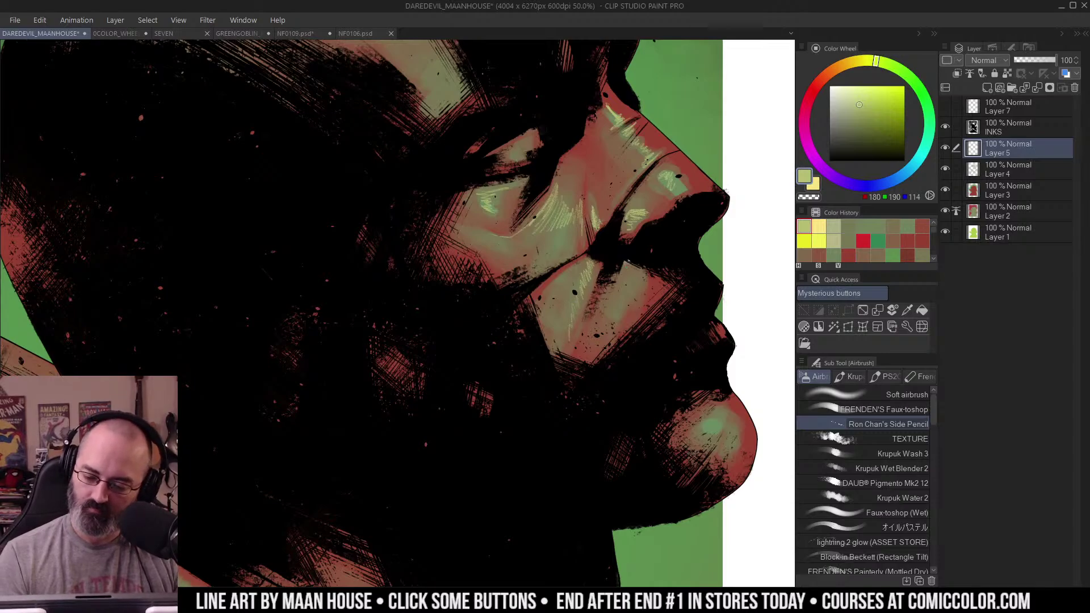
Step: Examine the new facial highlights at full-poster size and close up
left_click(661, 281, "alt")
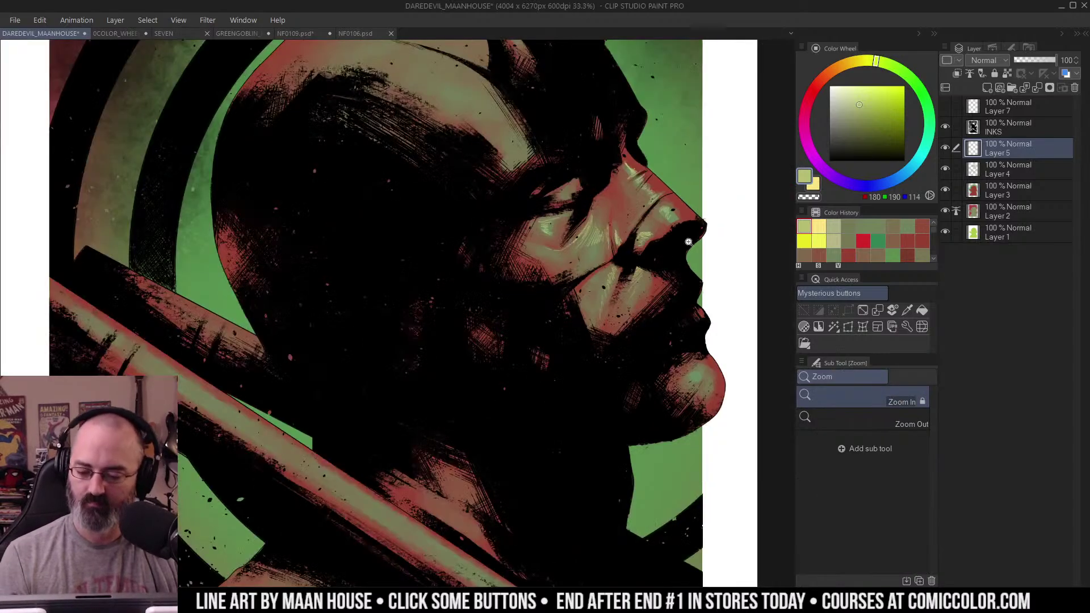
left_click_drag(688, 241, 650, 259)
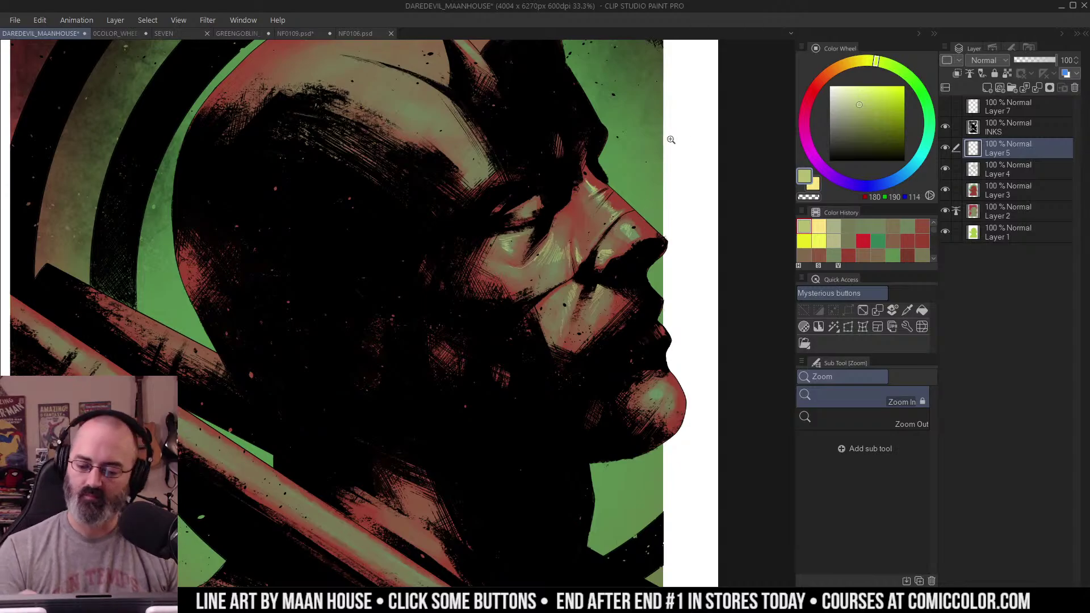
left_click(631, 211, "alt")
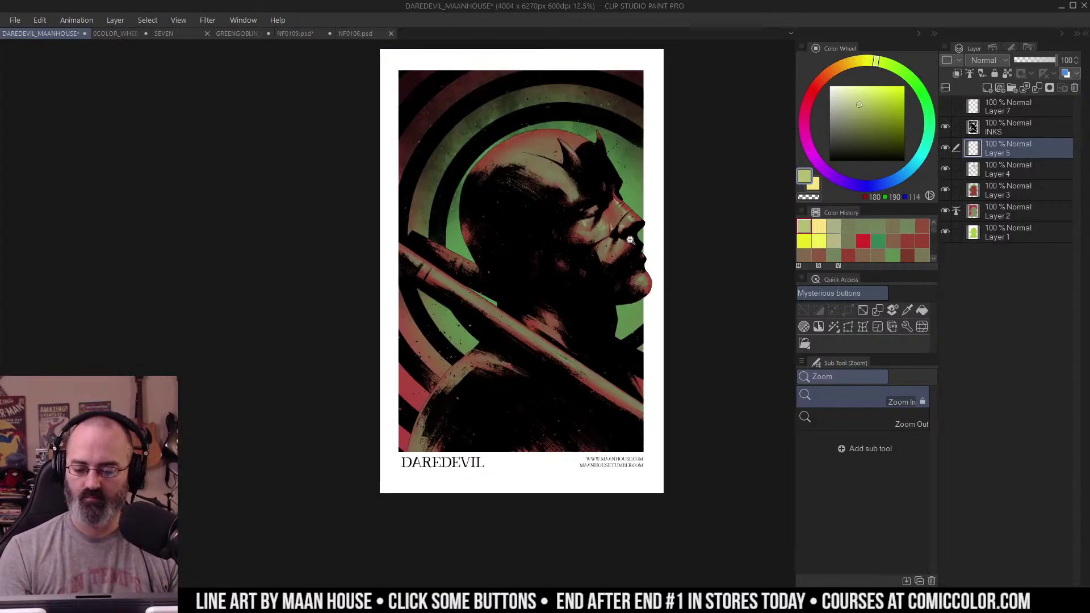
double_click(632, 240)
left_click_drag(654, 247, 637, 216)
left_click(632, 232)
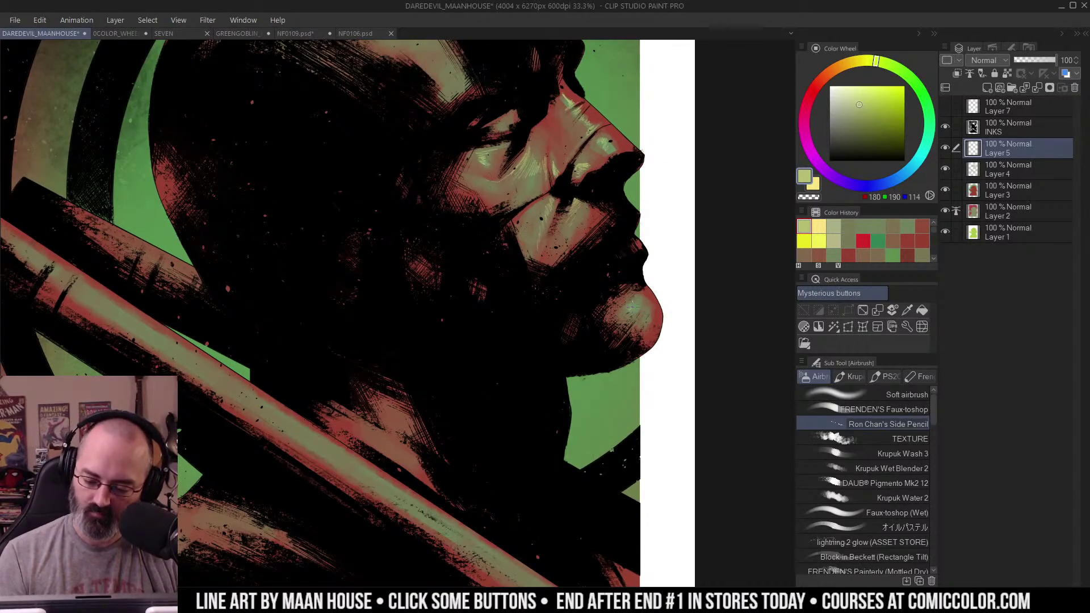
key("ctrl+minus")
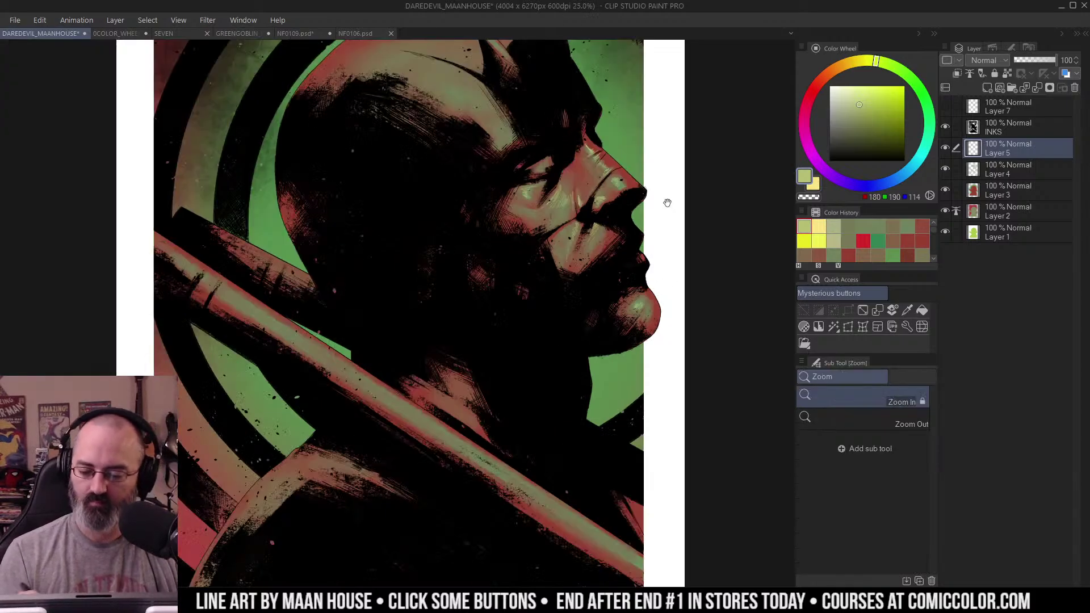
Step: Paint hatched yellow-green highlights above the eye and on the forehead beneath the horn on Layer 5 with Ron Chan's Side Pencil
left_click_drag(664, 275, 699, 268)
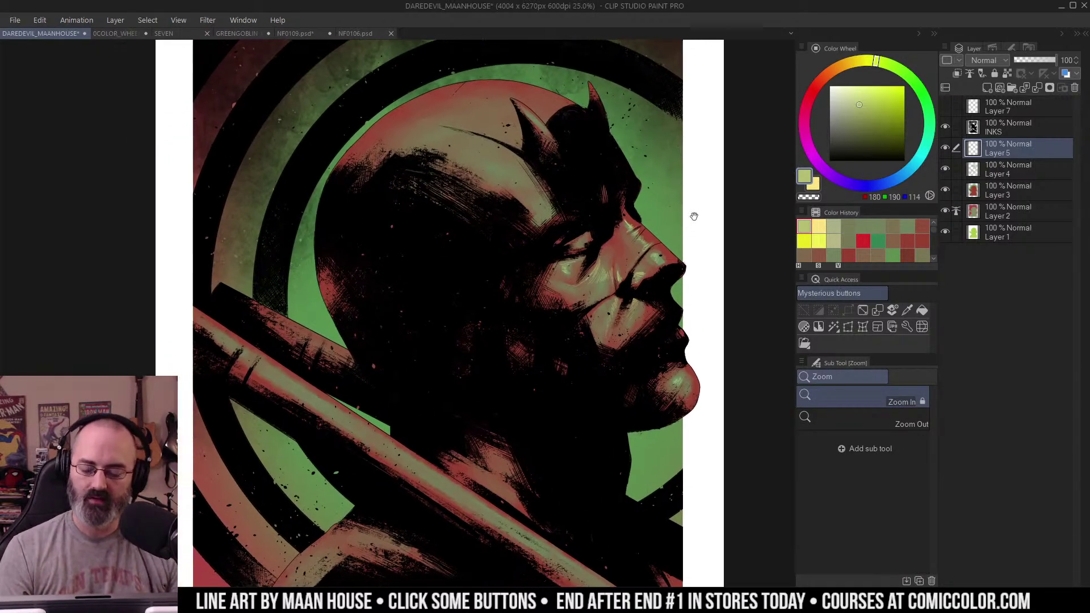
left_click(558, 208)
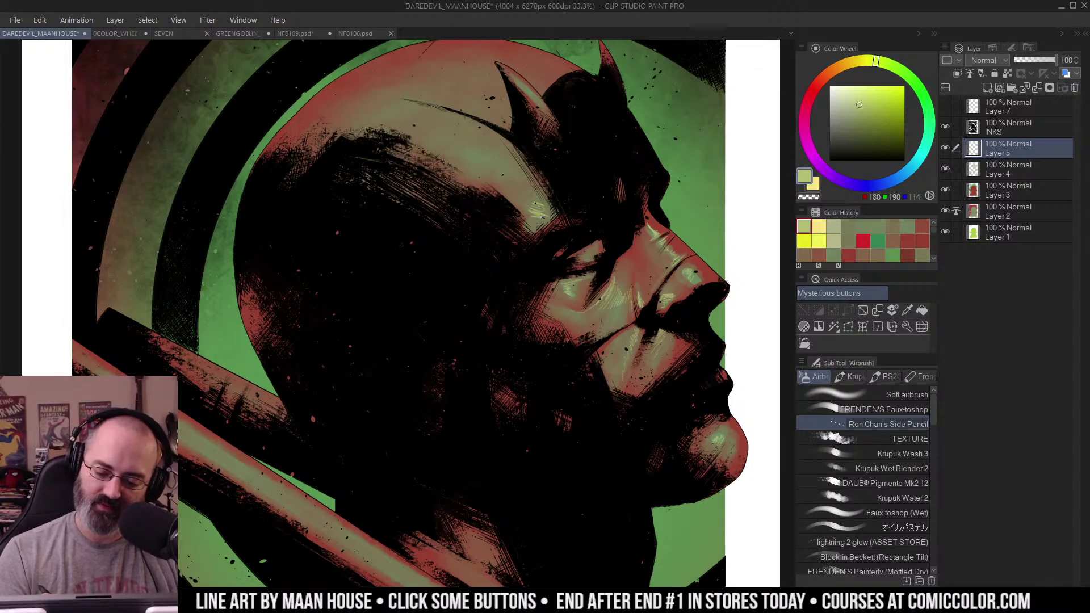
key("ctrl+minus")
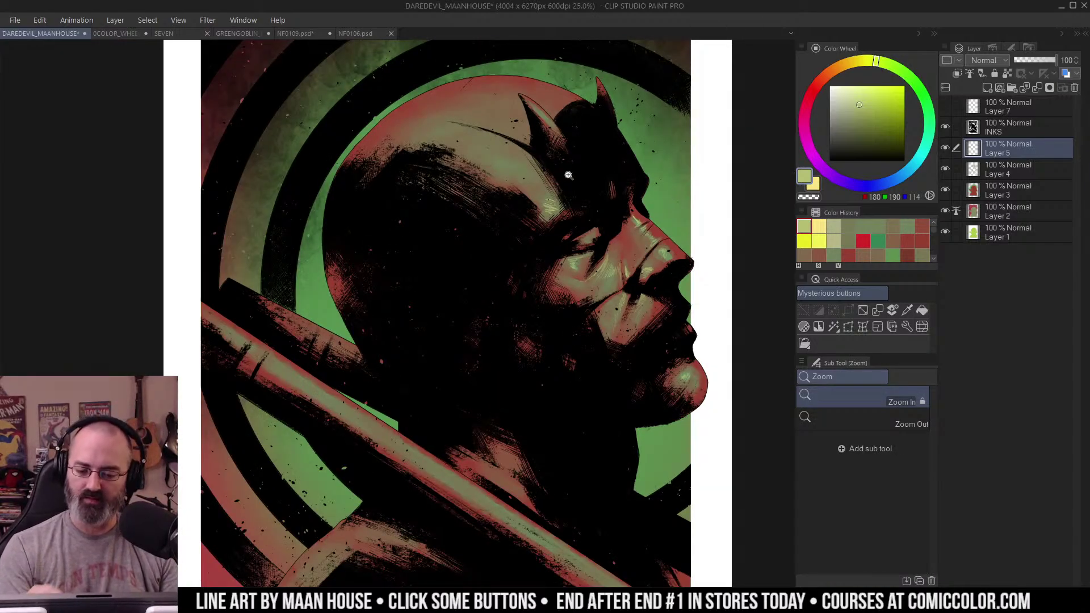
left_click(569, 176)
key("ctrl+space")
mouse_move(496, 151)
left_mouse_down()
mouse_move(521, 169)
mouse_move(492, 161)
mouse_move(513, 193)
left_mouse_up()
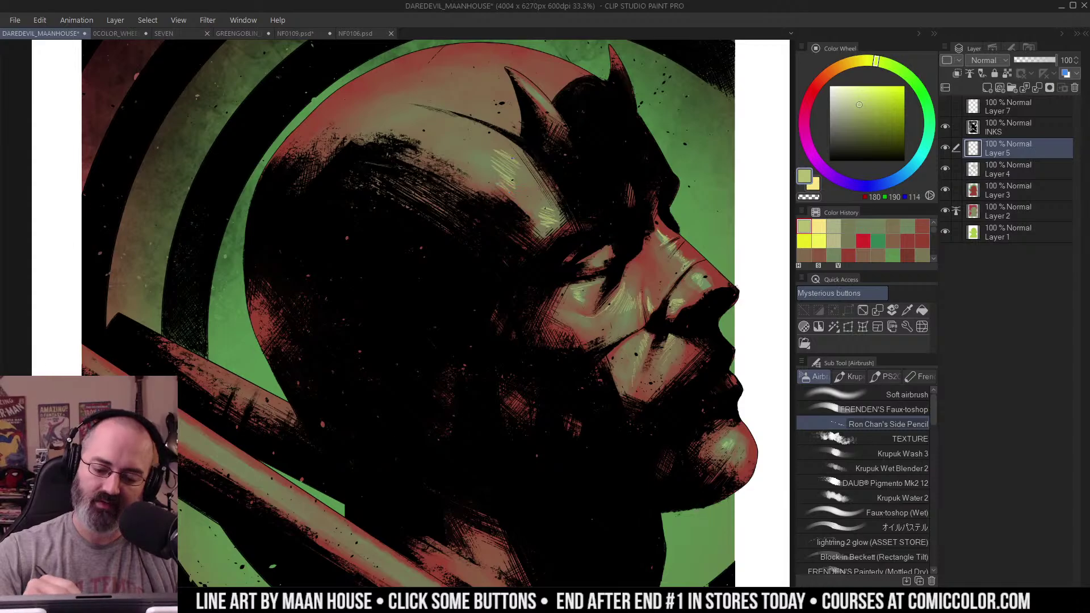
Step: Paint a textured yellow-green highlight along the nearer horn of the mask on Layer 5
key("ctrl+space")
left_click(618, 116, "alt")
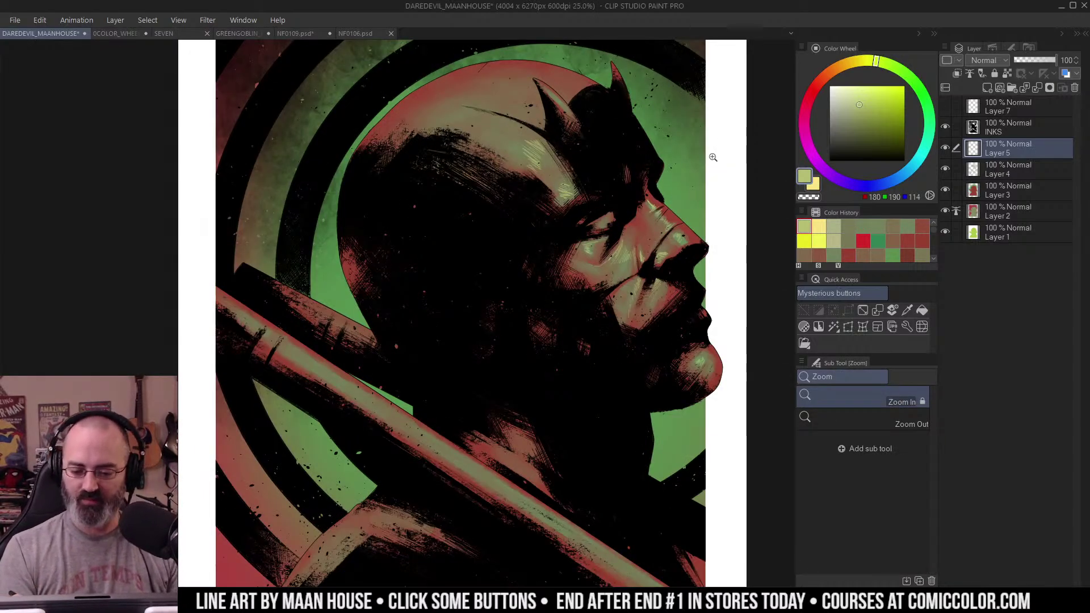
left_click(563, 141, "ctrl")
left_click(579, 128, "ctrl")
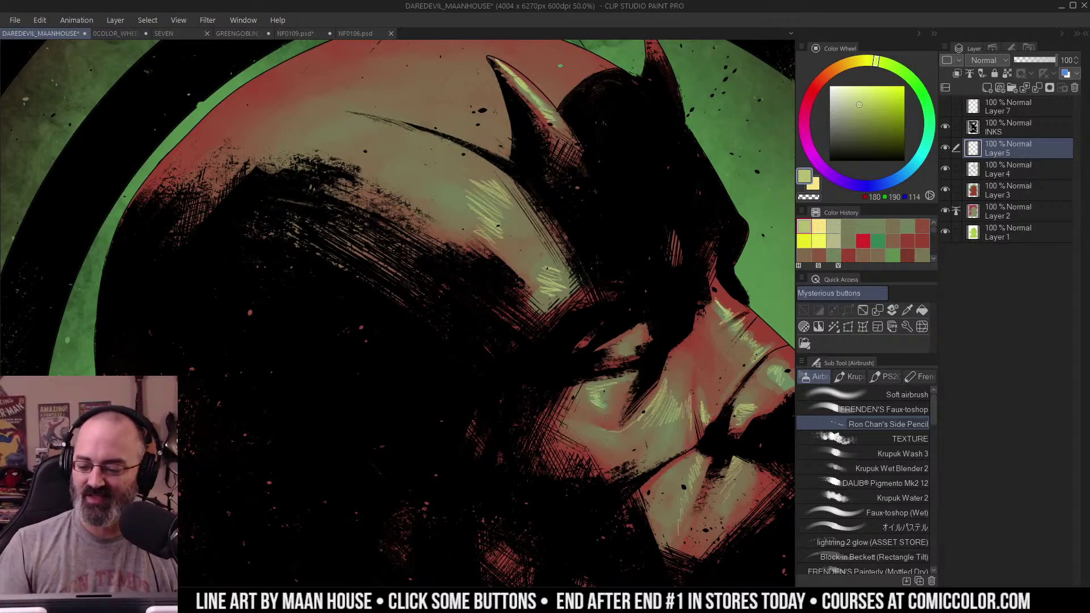
left_click_drag(677, 66, 656, 140)
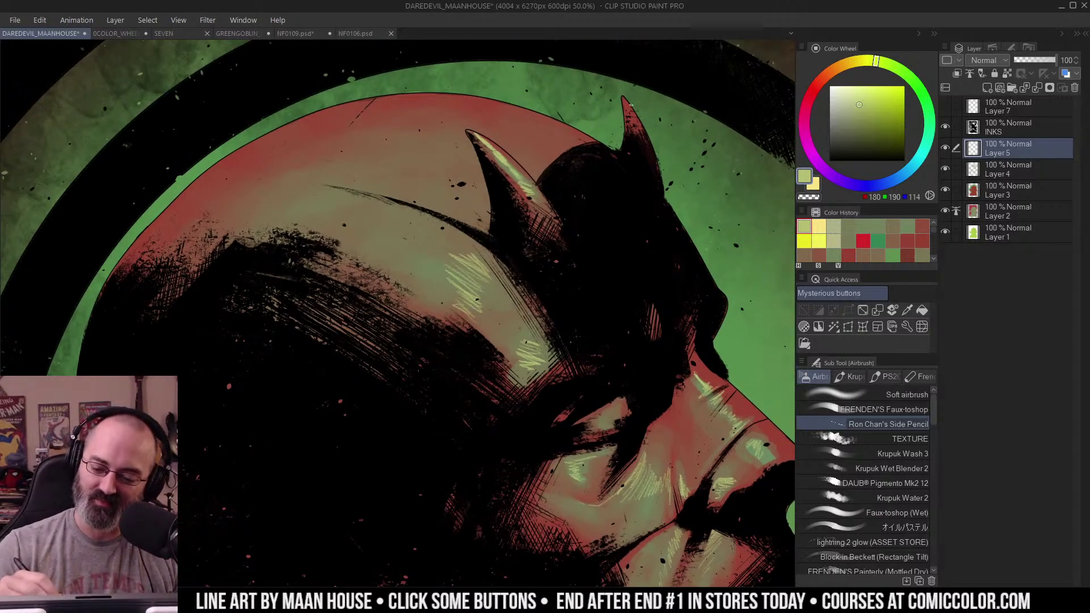
key("slash")
left_click(589, 166, "alt")
left_click_drag(640, 240, 630, 230)
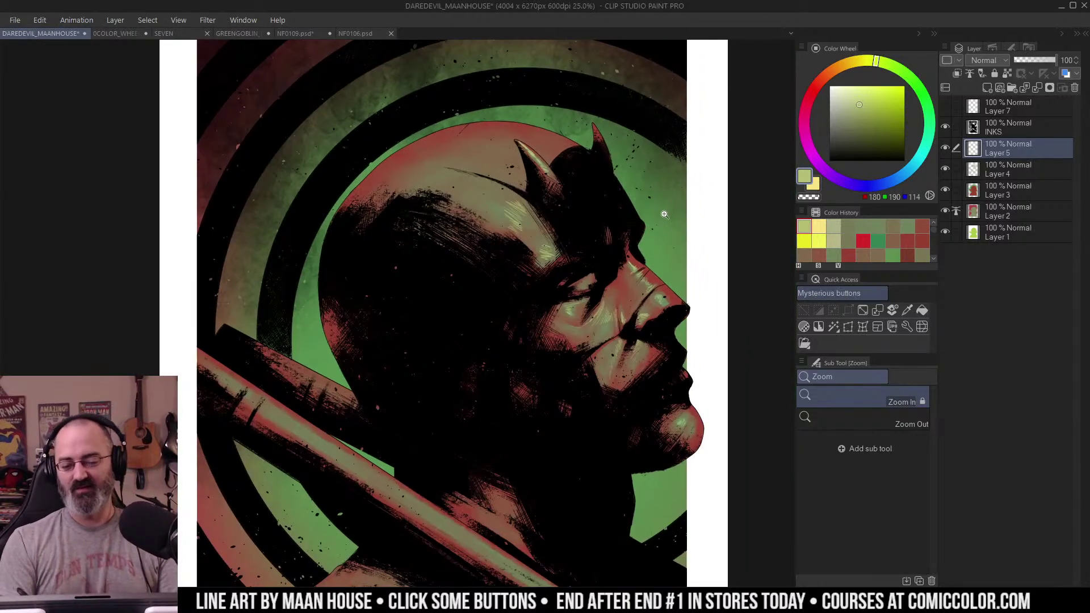
Step: Extend the hatched yellow-green highlights back across the side of the forehead below the curved mask line
left_click_drag(580, 184, 646, 158)
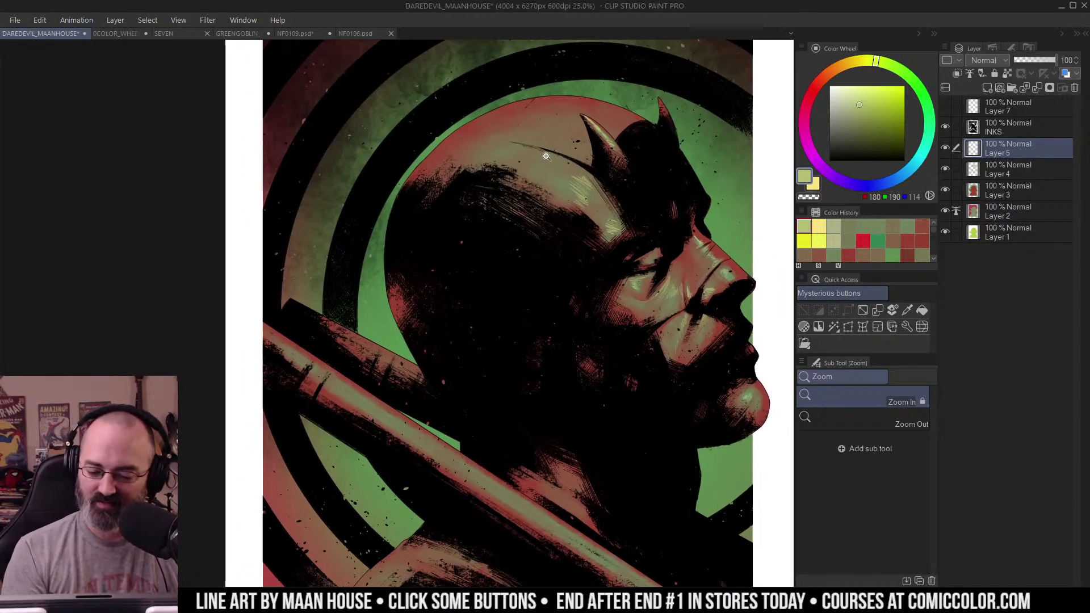
left_click(546, 157)
mouse_move(538, 152)
left_mouse_down()
mouse_move(551, 157)
mouse_move(565, 205)
left_mouse_up()
left_click_drag(633, 206, 609, 224)
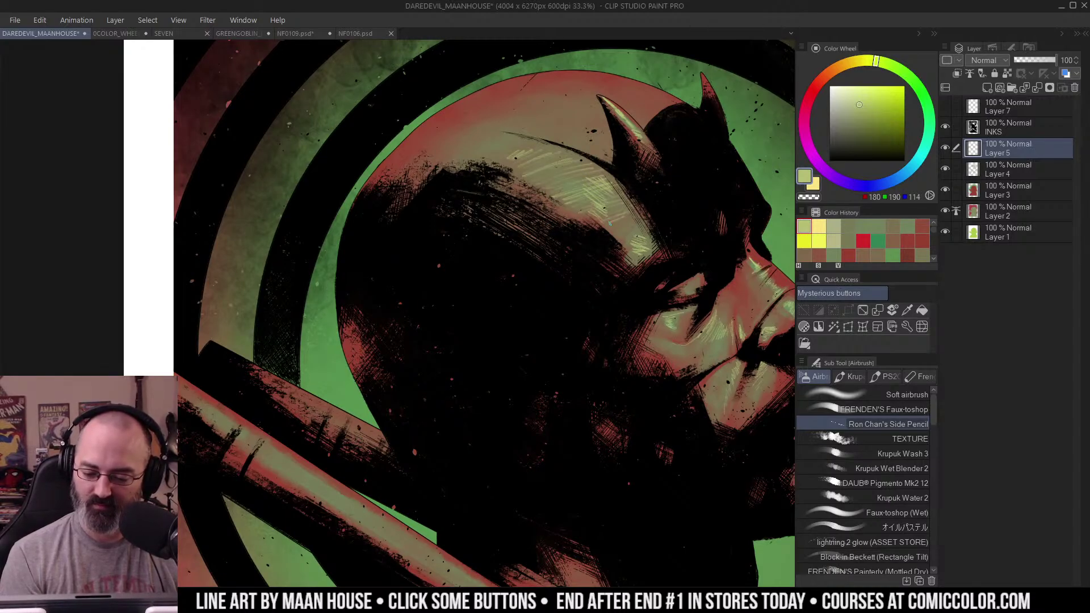
Step: Add small yellow-green highlight strokes to the eye with Ron Chan's Side Pencil
left_click(651, 216, "alt")
left_click_drag(703, 204, 643, 173)
left_click(631, 200, "alt")
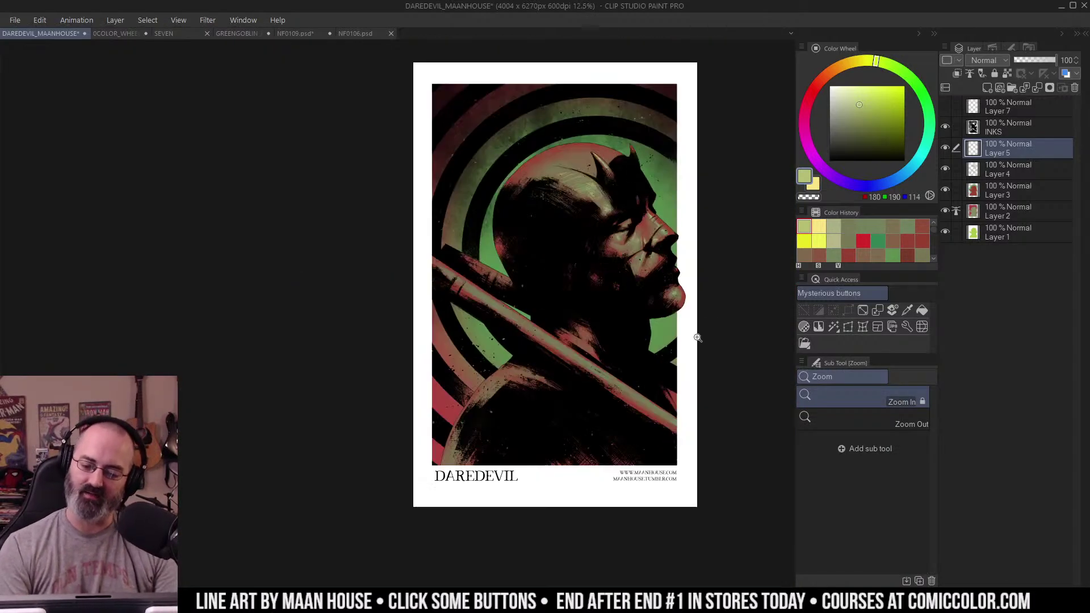
left_click_drag(684, 305, 621, 283)
scroll(624, 197, "up", 4)
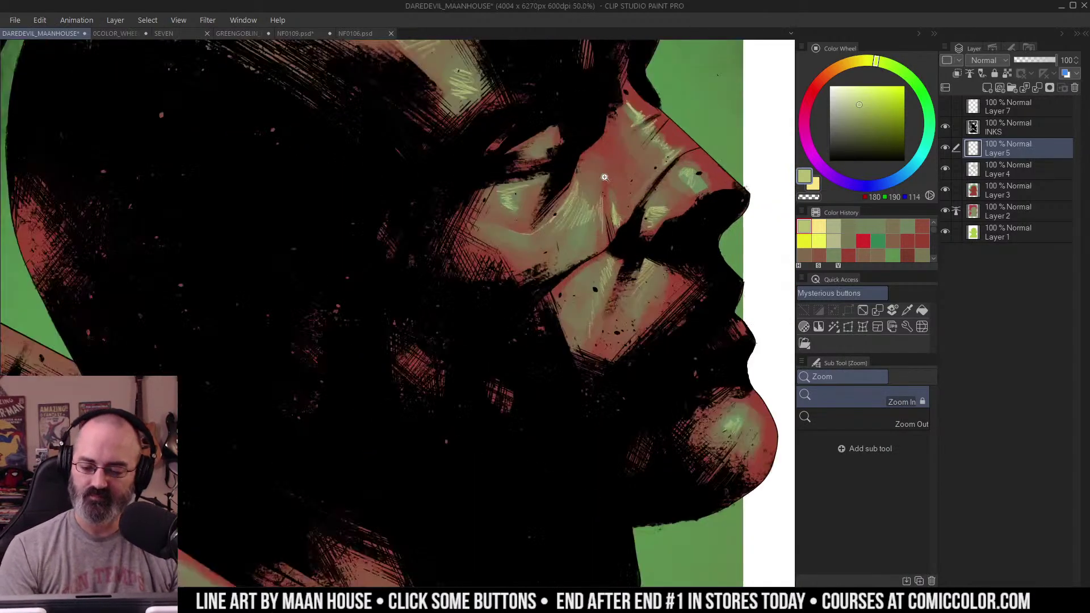
key("b")
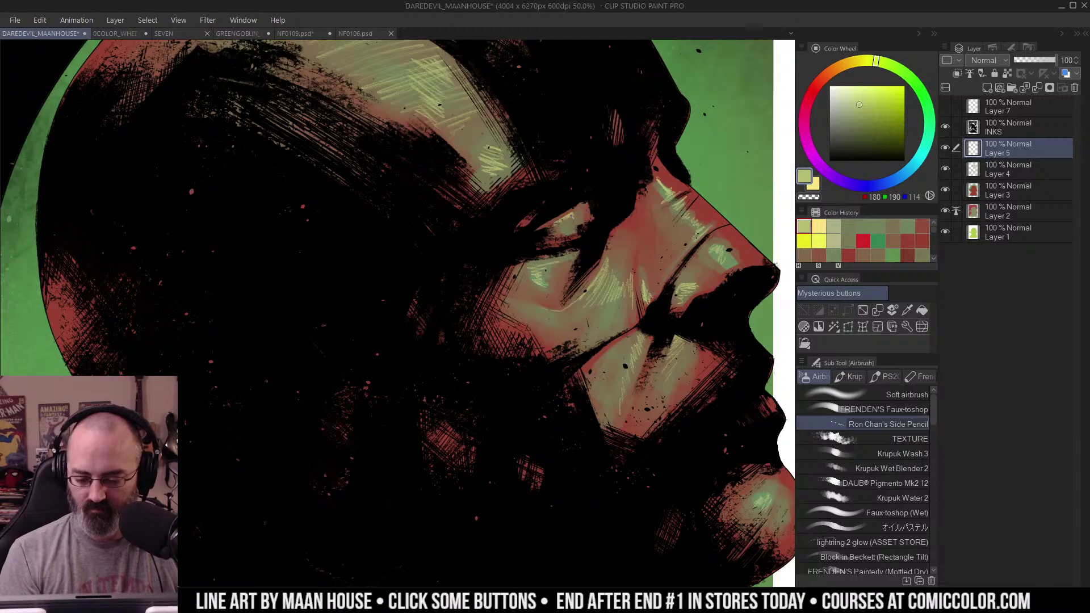
left_click_drag(573, 216, 560, 225)
left_click_drag(571, 220, 560, 227)
Step: Examine the forehead, horn and eye highlights at full-poster size and close up
left_click(589, 231, "ctrl+alt")
left_click(589, 232, "ctrl+alt")
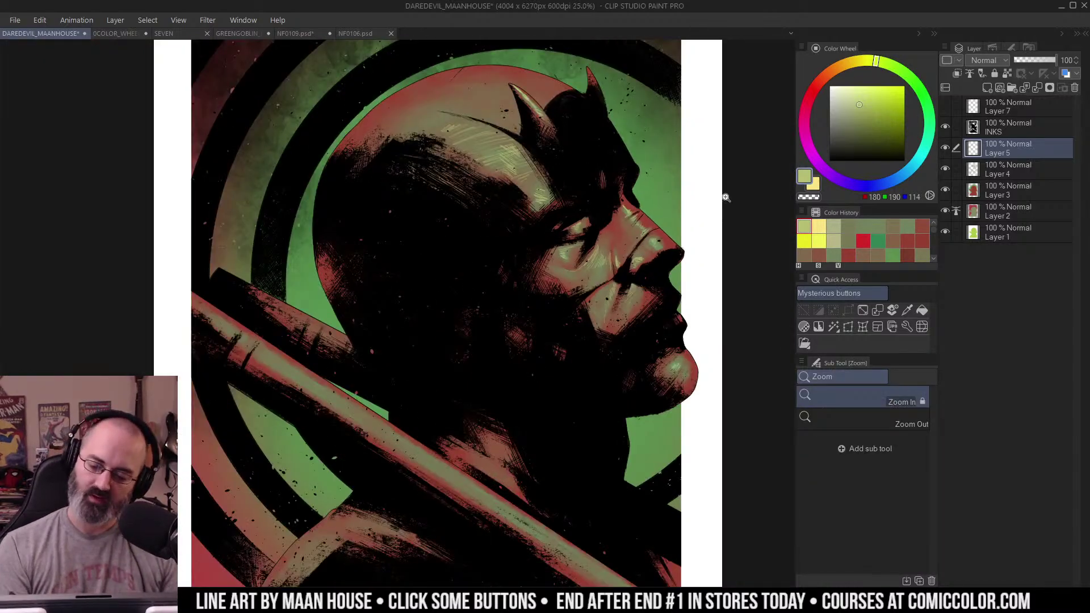
left_click(669, 227, "ctrl+alt")
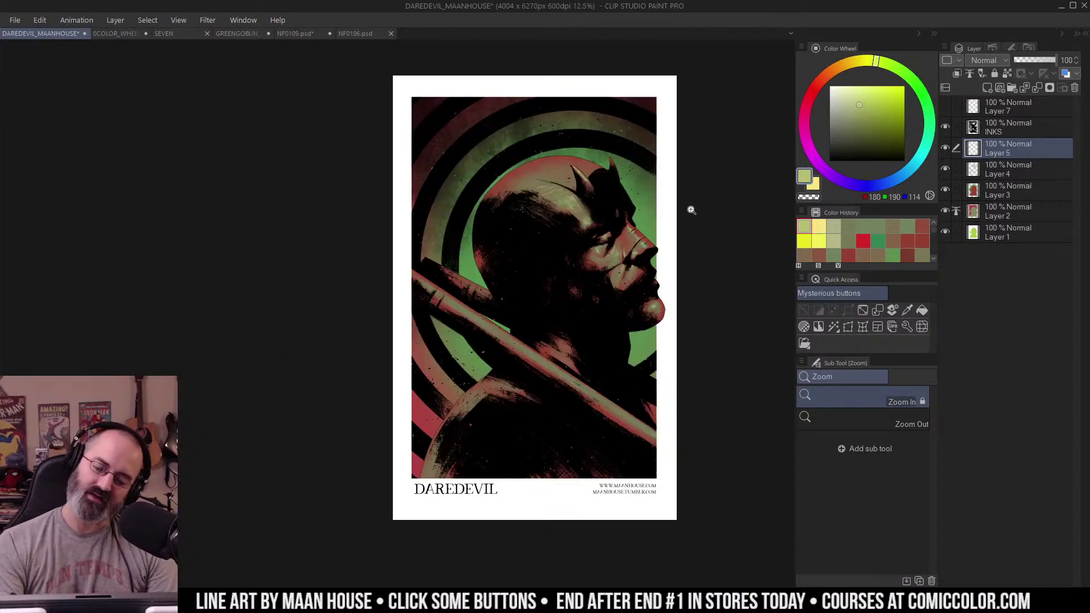
left_click(619, 234)
left_click(627, 236, "alt")
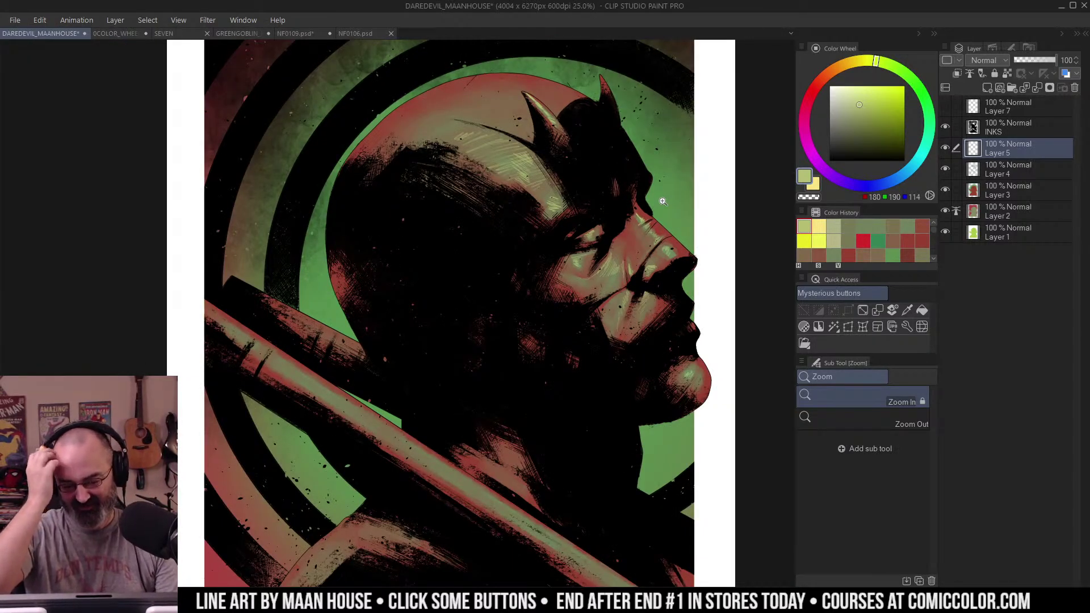
key("b")
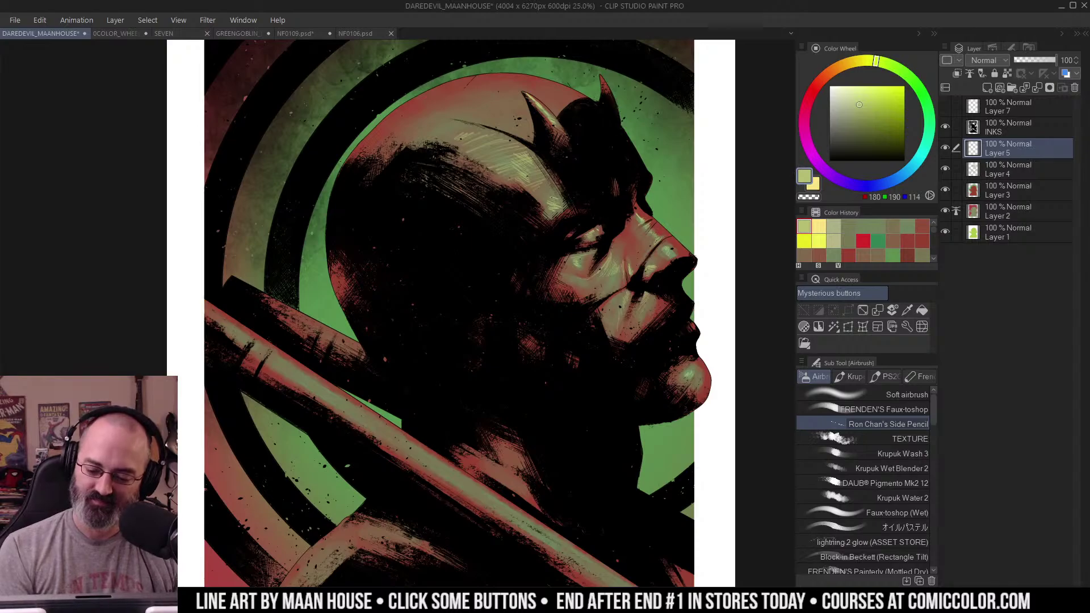
key("c")
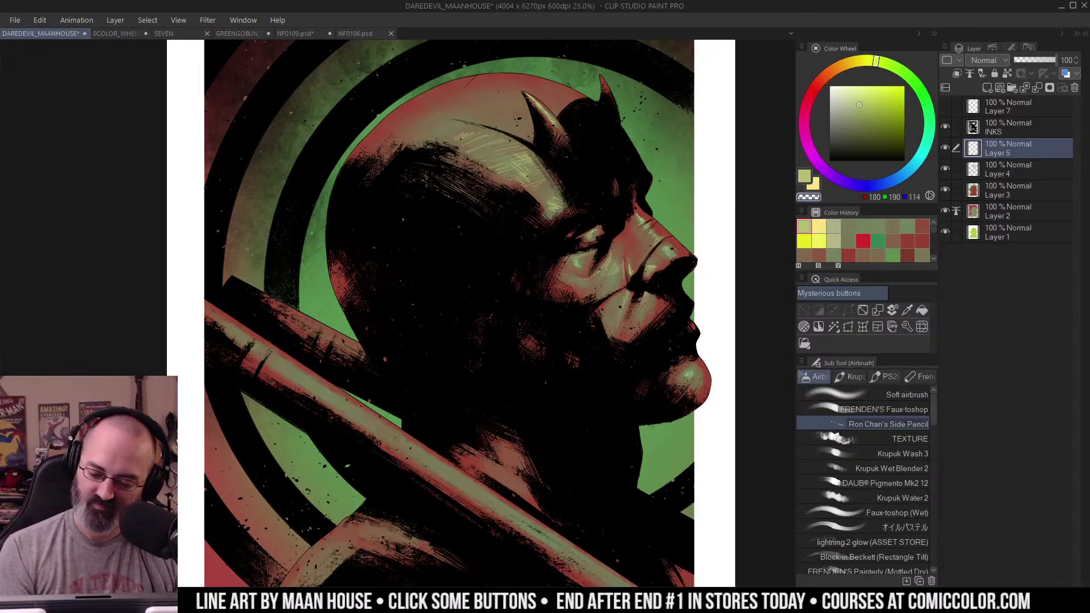
key("z")
left_click_drag(583, 234, 619, 221)
left_click(606, 225, "alt")
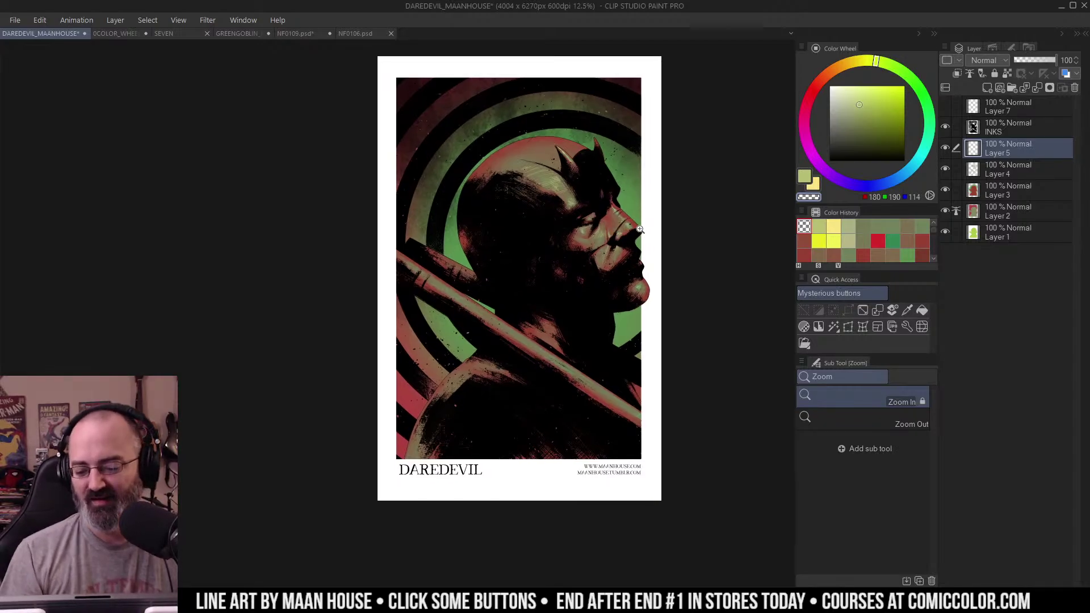
Step: Select the head's flat color area at the back of the skull with Auto select to confine the painting
left_click(514, 193)
key("b")
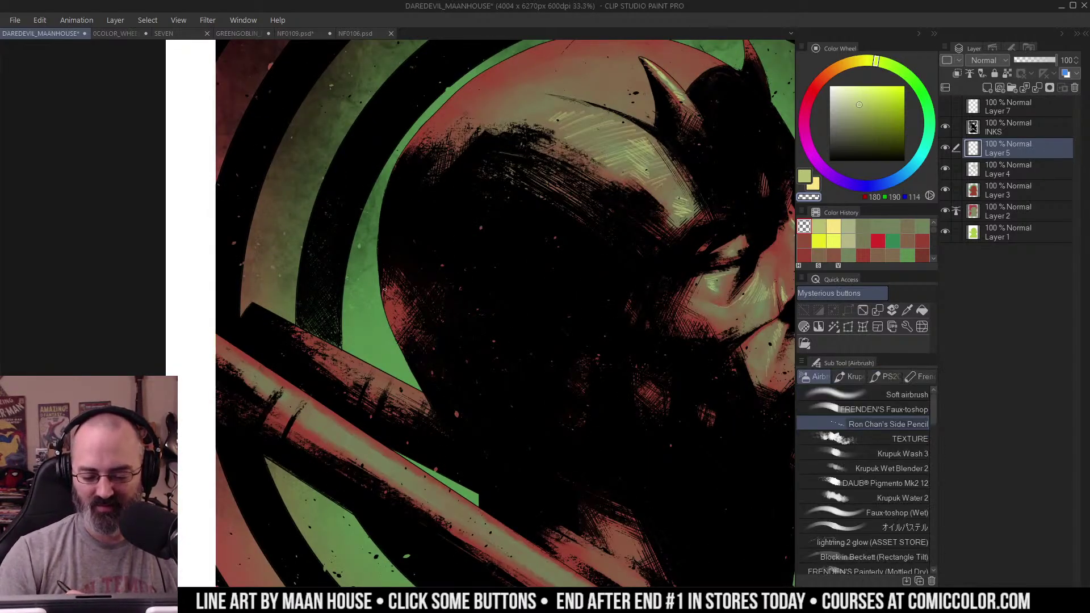
key("m")
key("b")
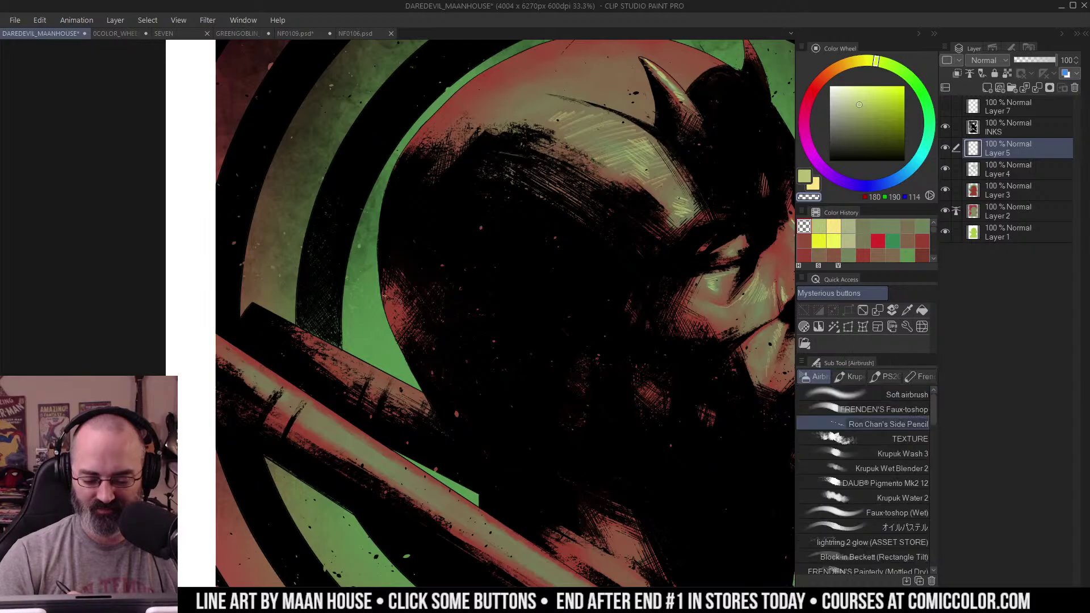
key("w")
left_click(394, 306)
key("b")
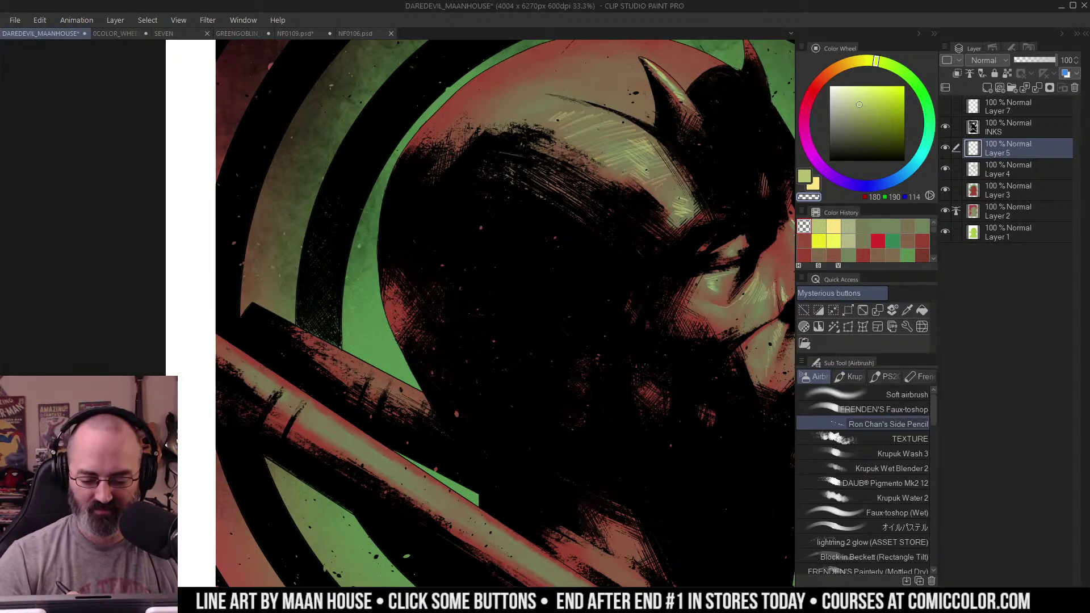
Step: Paint a thin yellow-green rim highlight on the back edge of the head, undoing the unwanted strokes
key("c")
mouse_move(384, 297)
left_mouse_down()
mouse_move(397, 332)
mouse_move(392, 292)
mouse_move(392, 321)
left_mouse_up()
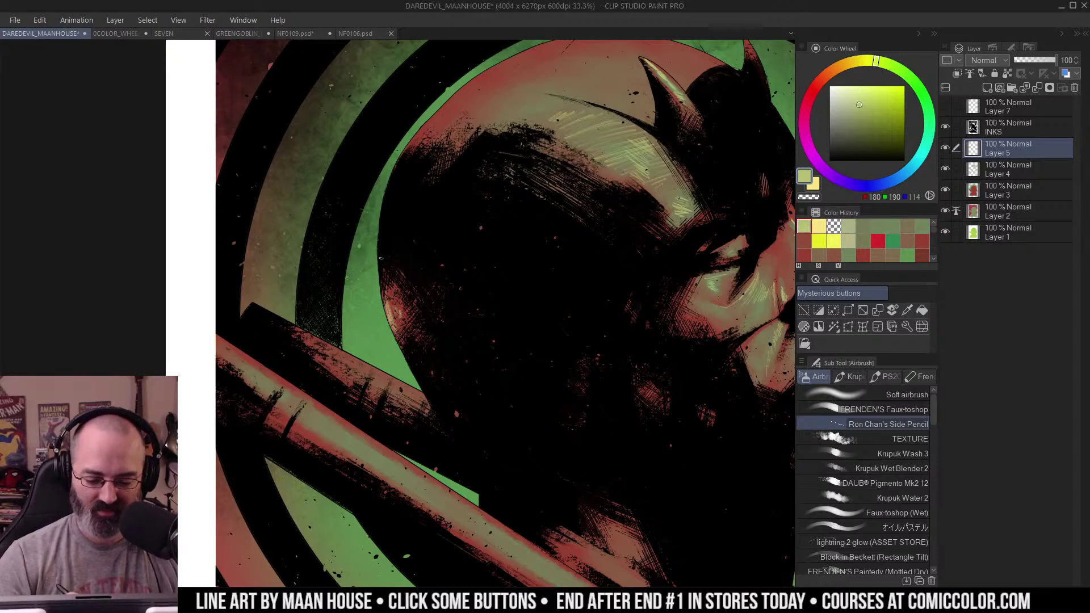
key("ctrl+z")
key("ctrl+z")
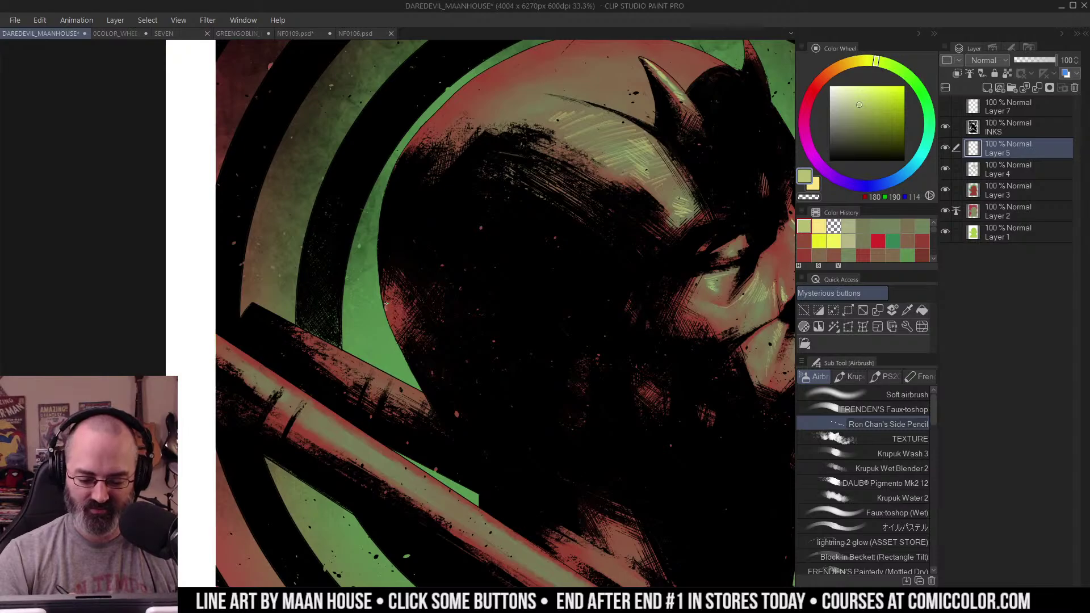
mouse_move(386, 304)
left_mouse_down()
mouse_move(391, 323)
mouse_move(398, 316)
left_mouse_up()
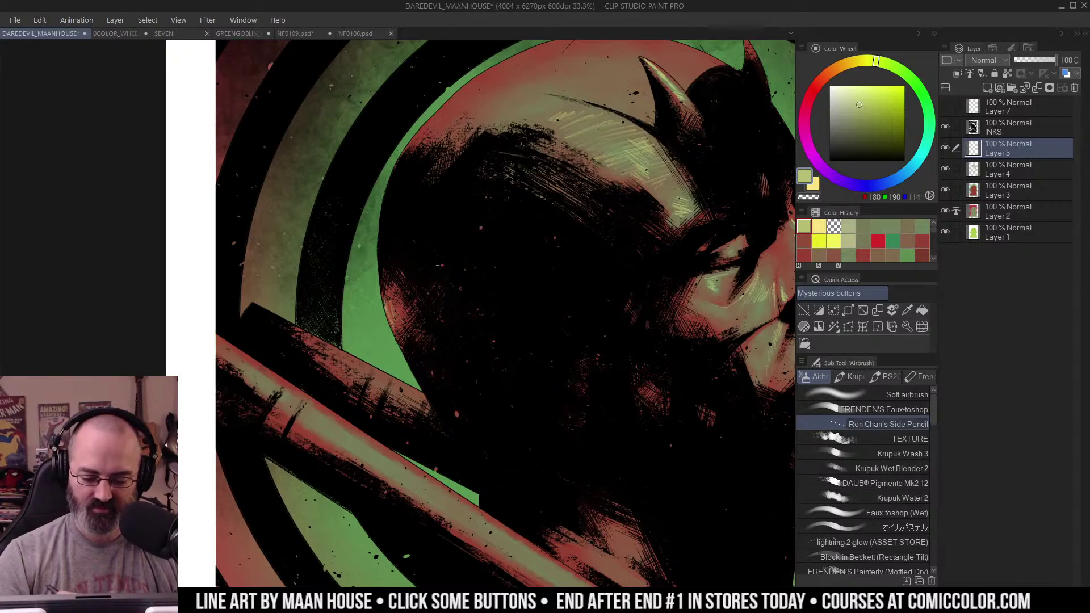
key("slash")
left_click(511, 266, "alt")
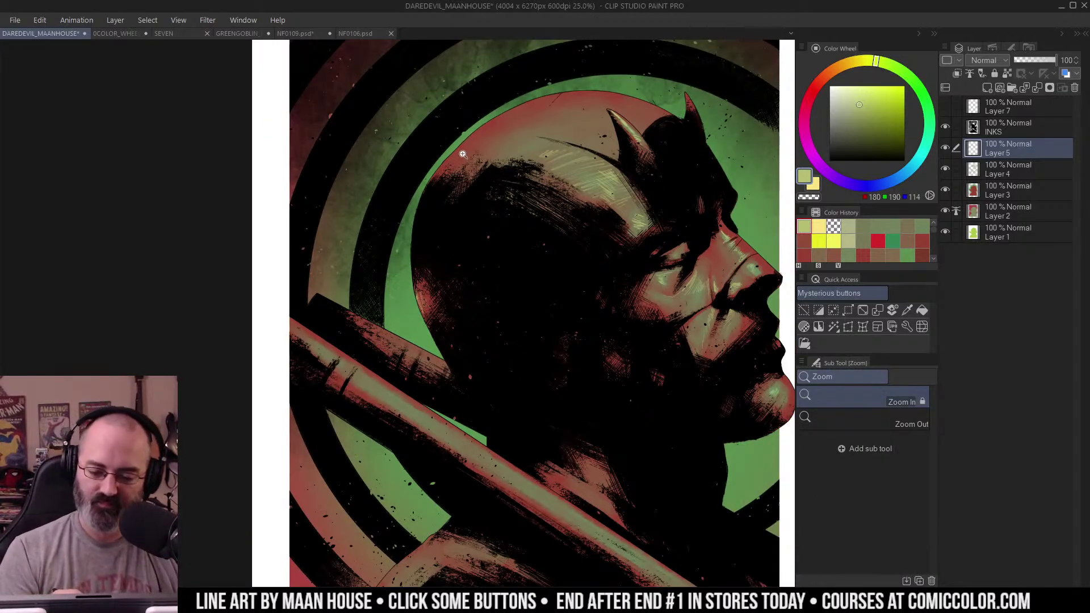
Step: Paint a thin yellow-green rim highlight along the upper back edge of the skull
left_click(464, 153)
left_click_drag(441, 163, 391, 215)
key("ctrl+space")
left_click(459, 154)
key("space")
left_click_drag(478, 118, 437, 166)
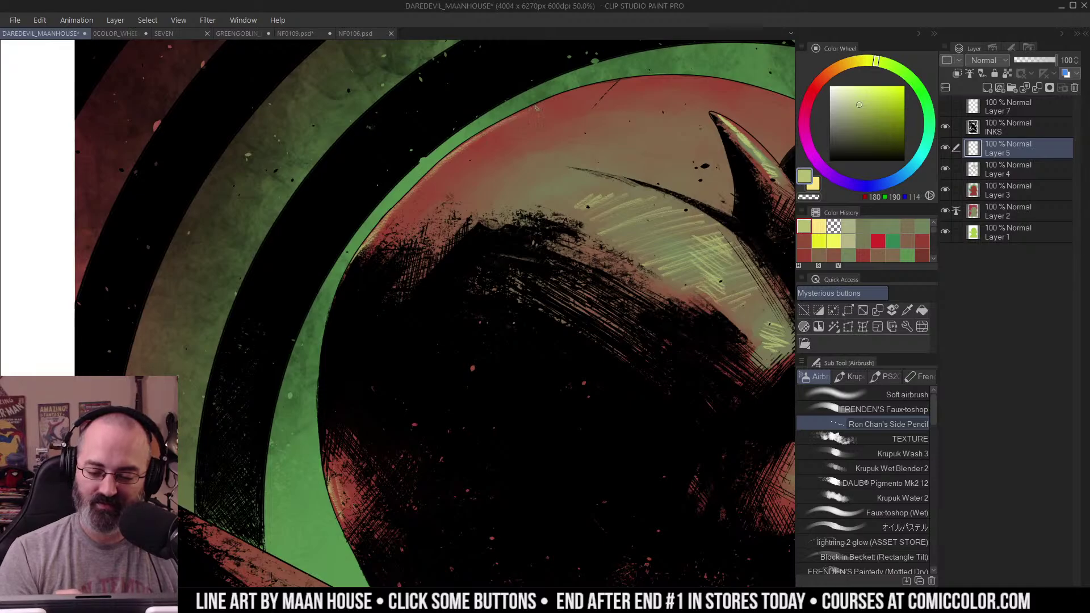
Step: Extend the rim highlight along the crown's outline toward the horns
key("r")
left_click_drag(737, 103, 596, 62)
key("space")
left_click_drag(479, 112, 502, 280)
key("r")
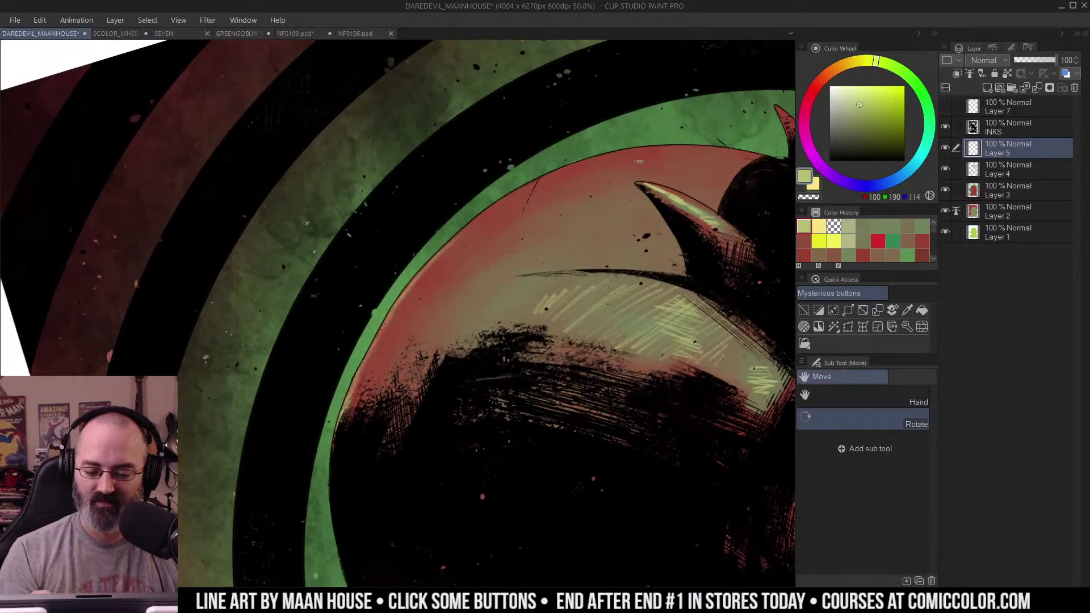
key("space")
mouse_move(659, 150)
left_mouse_down()
mouse_move(615, 116)
mouse_move(625, 79)
left_mouse_up()
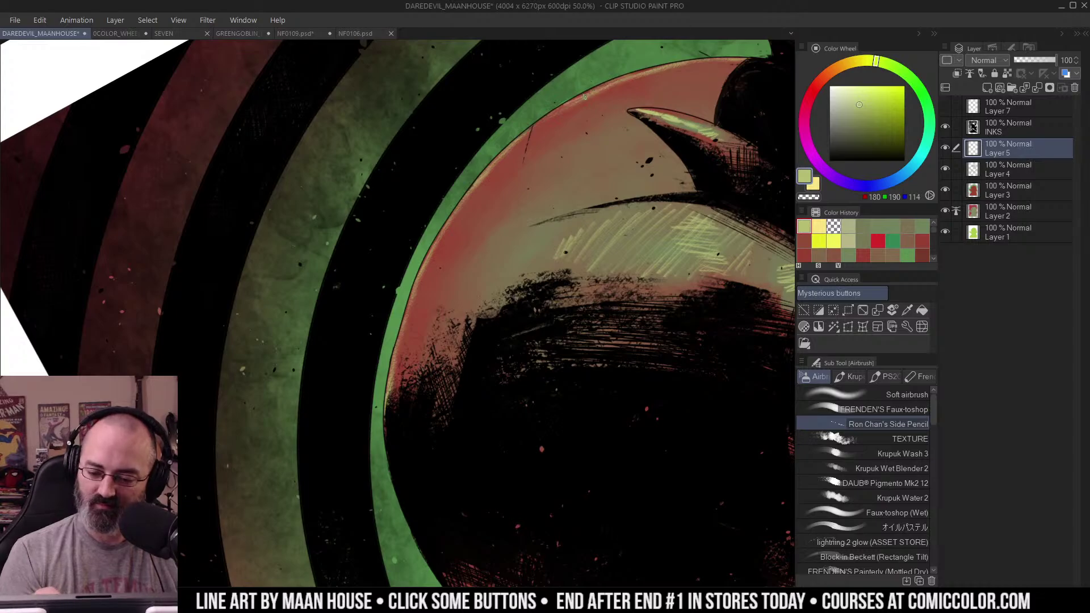
left_click_drag(572, 125, 688, 109)
Step: Paint textured yellow-green highlight strokes on the upper end of the staff, up to the dark bands
left_click_drag(689, 232, 582, 191)
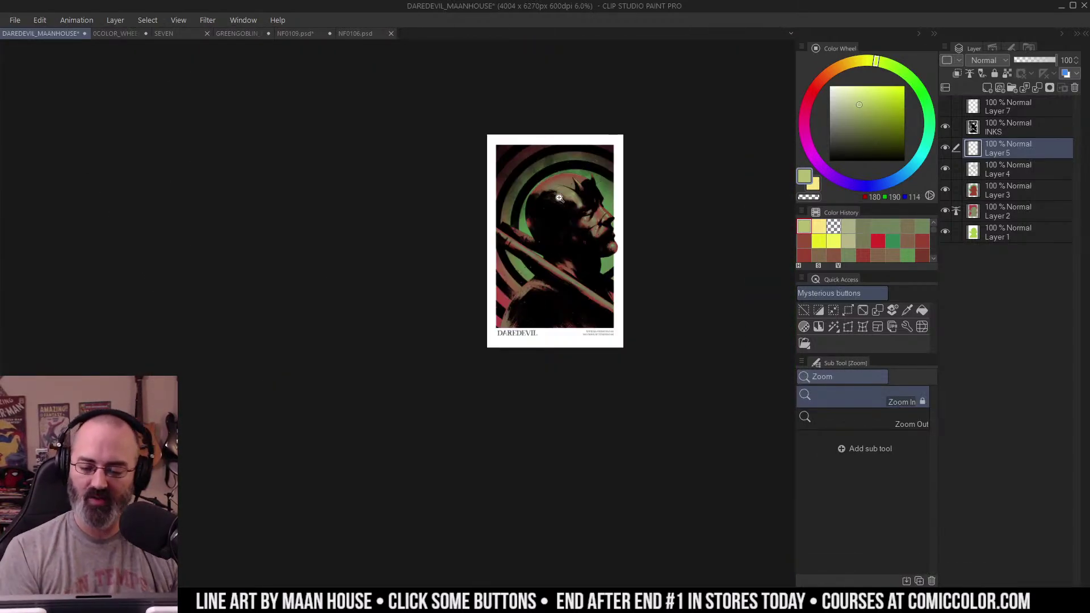
scroll(561, 199, "up", 5)
left_click_drag(626, 155, 600, 172)
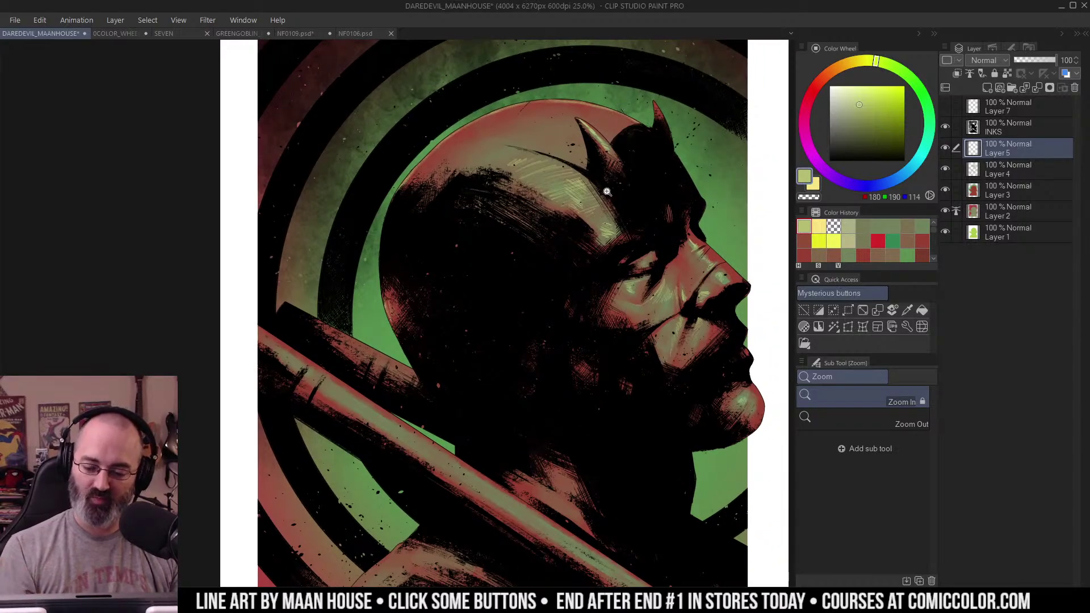
left_click_drag(647, 215, 585, 161)
scroll(600, 170, "down", 3)
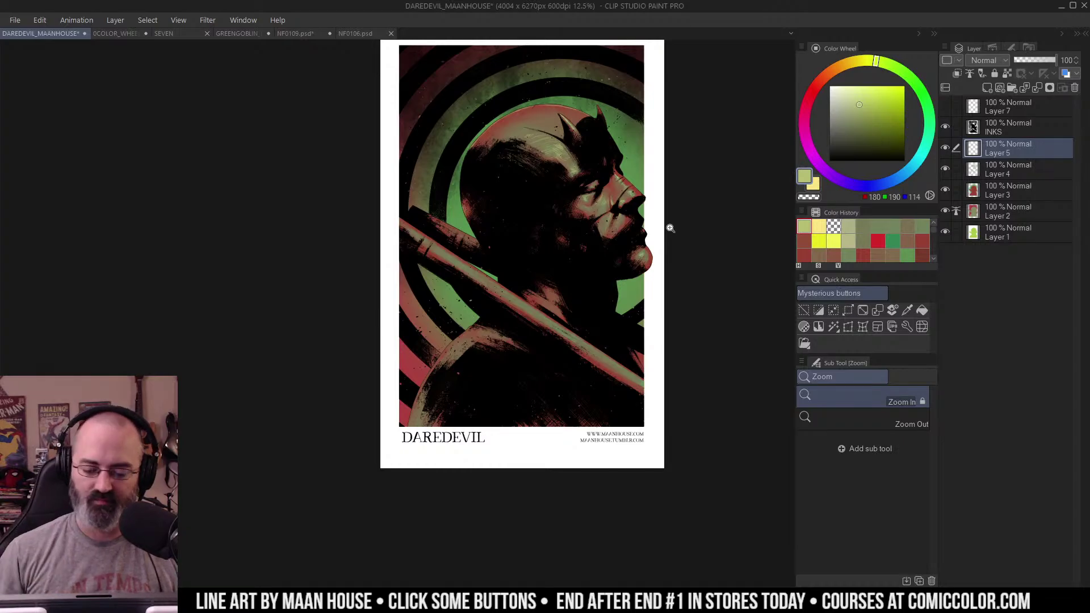
double_click(478, 238)
left_click_drag(475, 236, 572, 192)
left_click(585, 189)
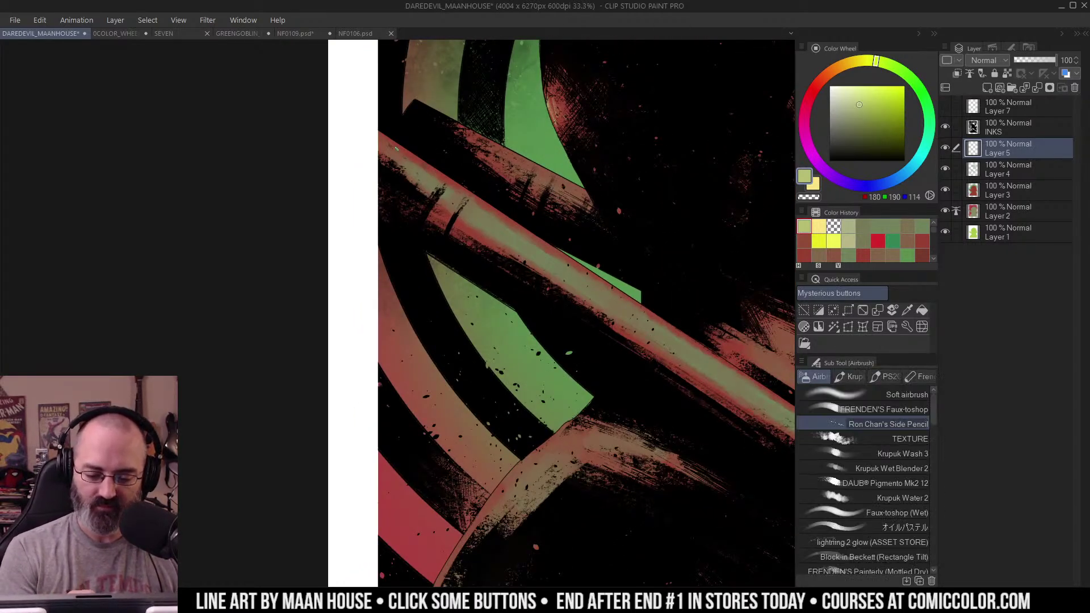
left_click_drag(384, 147, 418, 163)
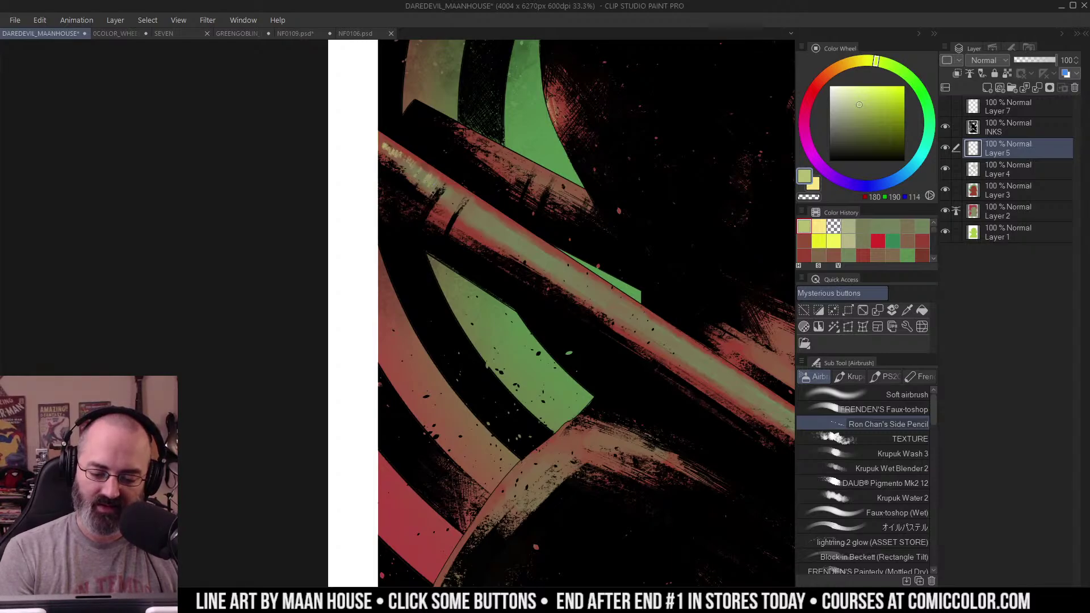
left_click_drag(452, 187, 452, 203)
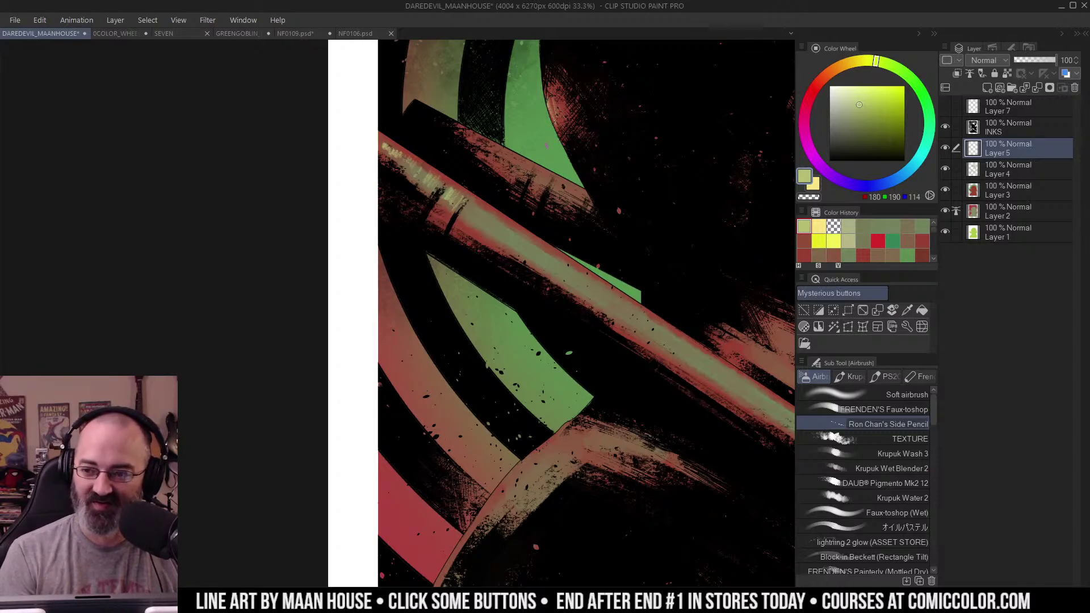
Step: Paint textured yellow-green highlight strokes on the staff across and just below the dark bands
mouse_move(613, 153)
left_mouse_down()
mouse_move(569, 147)
mouse_move(616, 154)
left_mouse_up()
left_click(540, 186, "ctrl")
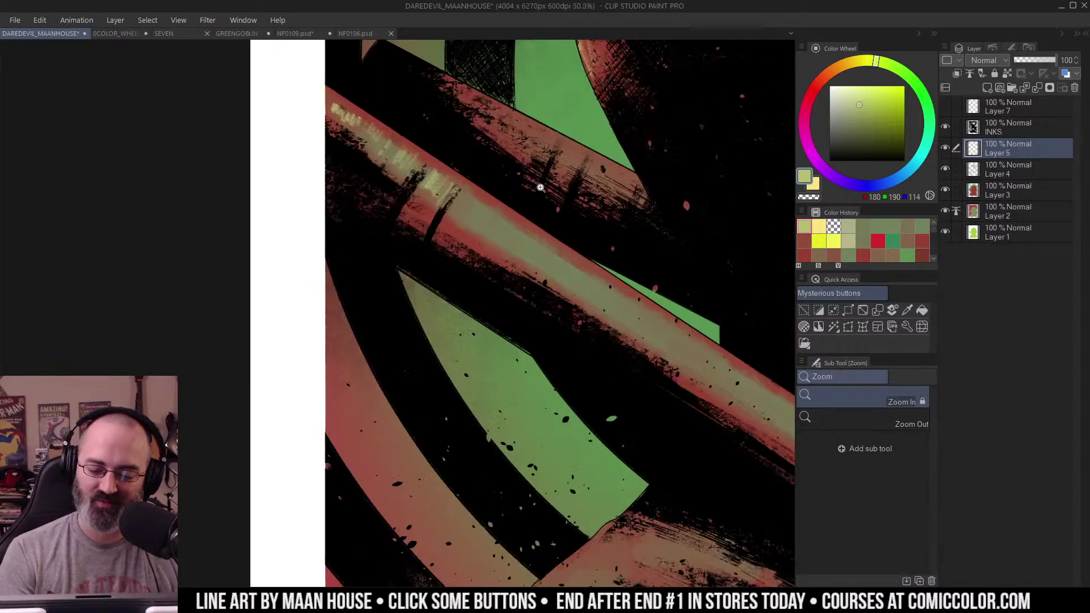
mouse_move(431, 178)
left_mouse_down()
mouse_move(405, 215)
mouse_move(414, 206)
mouse_move(429, 224)
mouse_move(471, 211)
left_mouse_up()
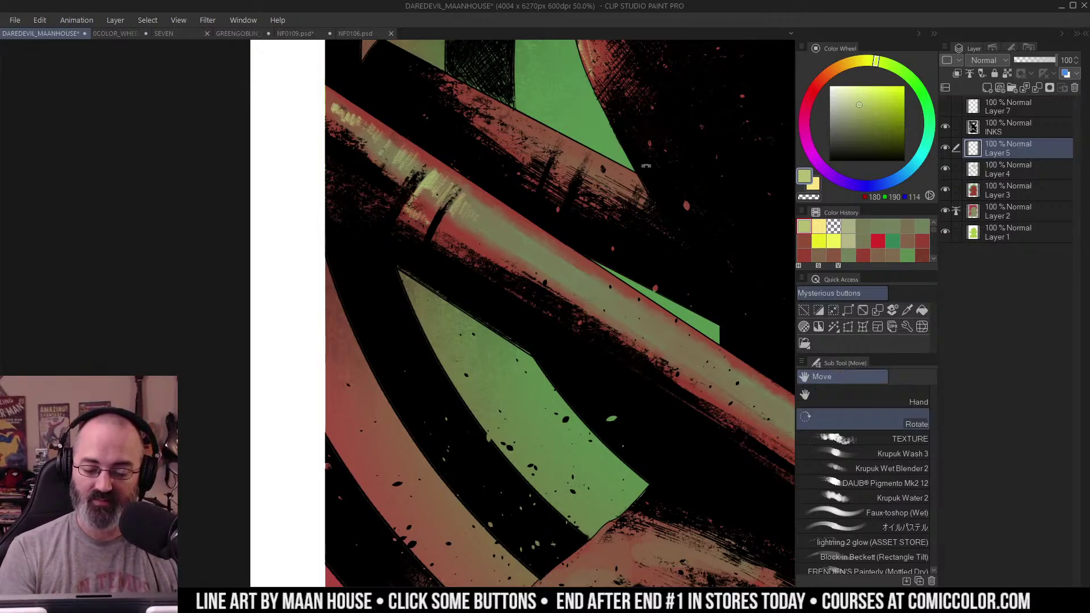
left_click_drag(638, 121, 624, 104)
left_click(618, 213, "ctrl+alt")
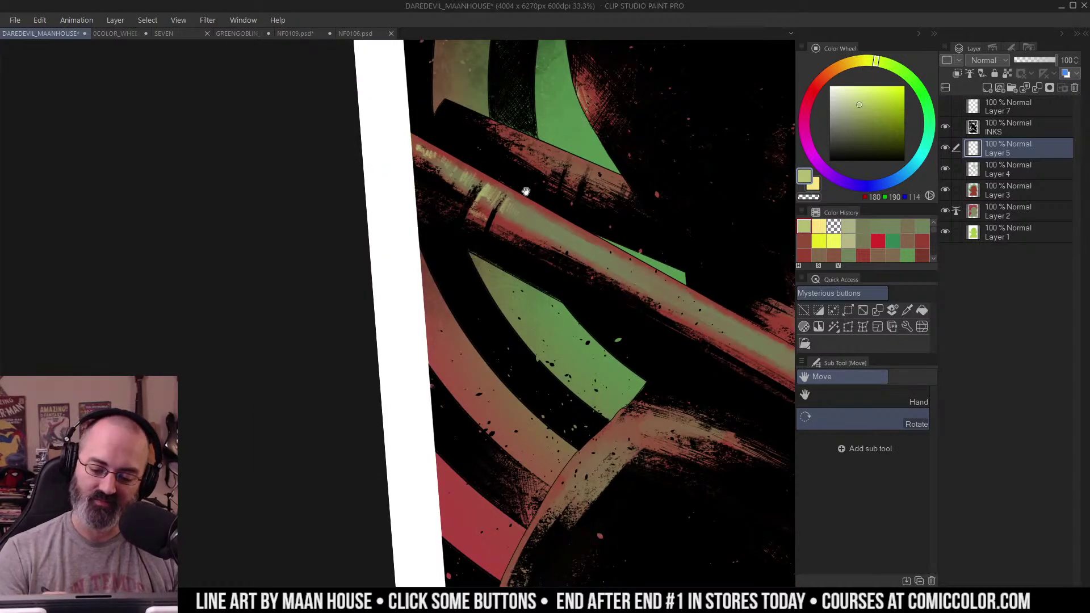
mouse_move(574, 182)
left_mouse_down()
mouse_move(530, 182)
mouse_move(540, 193)
left_mouse_up()
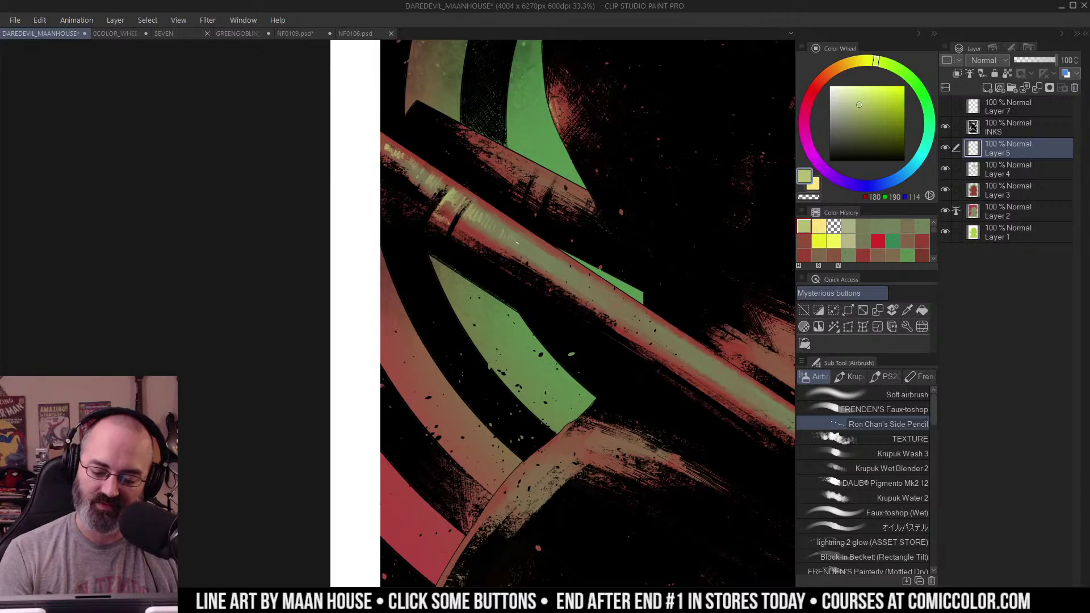
Step: Add short yellow-green hatched highlight strokes along the lower end of the staff, up to the artwork's edge
key("ctrl+space")
scroll(613, 260, "down", 3)
left_click_drag(613, 259, 482, 183)
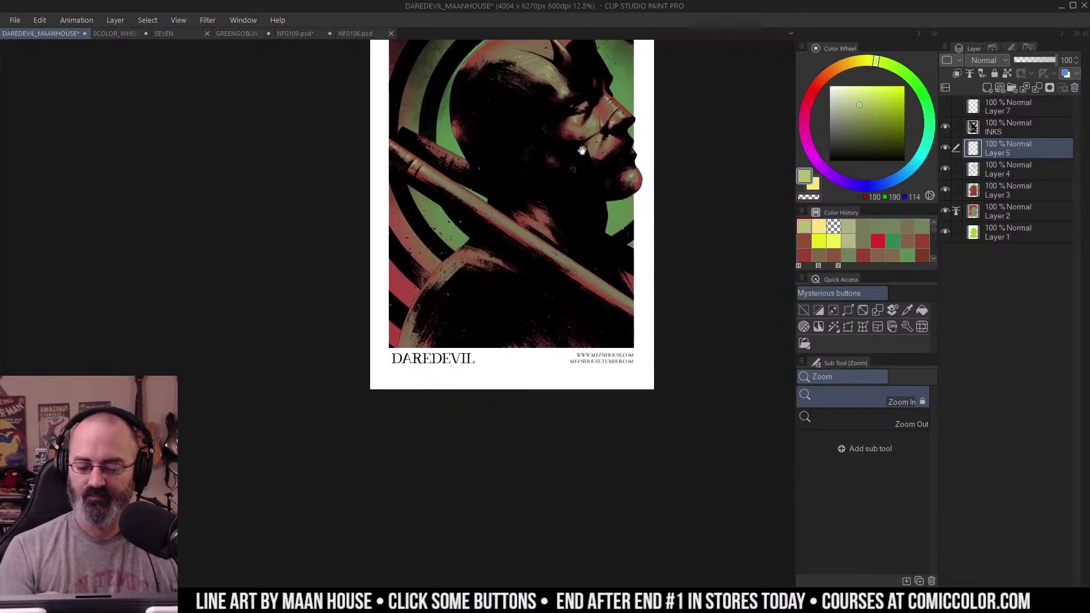
left_click(574, 259)
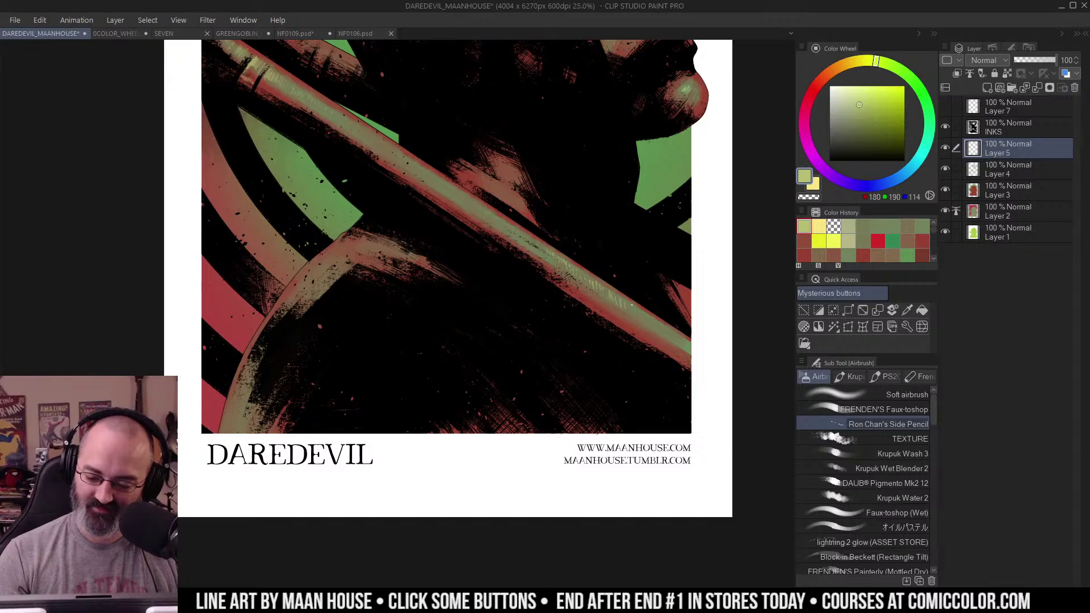
left_click_drag(633, 308, 635, 316)
left_click_drag(638, 310, 646, 324)
left_click_drag(649, 317, 652, 325)
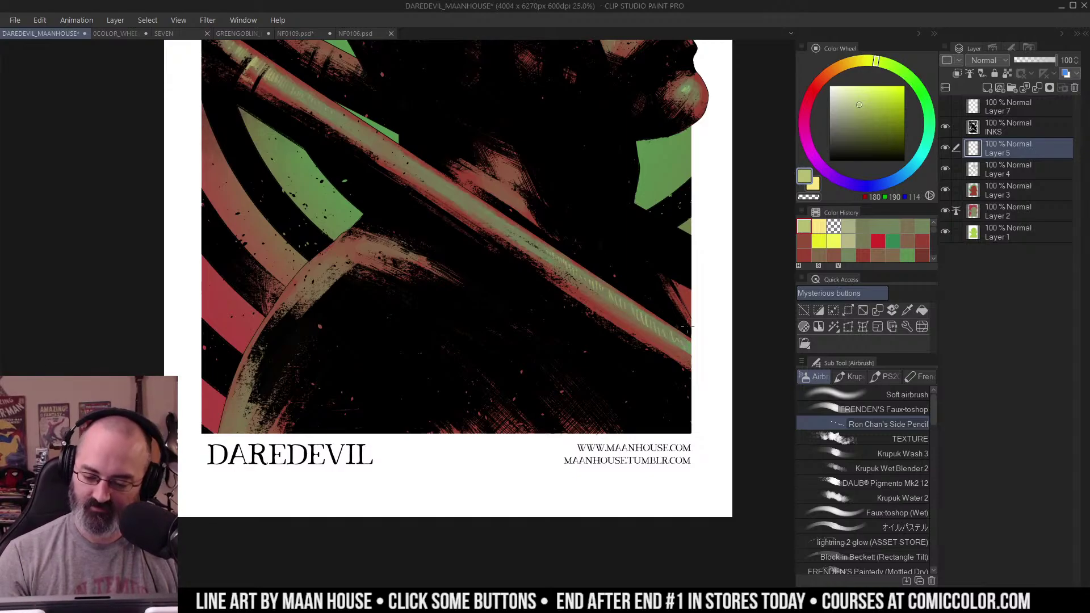
Step: Paint textured yellow-green highlight strokes along the top and outer curve of the shoulder
mouse_move(603, 190)
left_mouse_down()
mouse_move(625, 197)
mouse_move(685, 171)
left_mouse_up()
left_click_drag(431, 227, 457, 225)
mouse_move(431, 230)
left_mouse_down()
mouse_move(452, 230)
mouse_move(388, 261)
left_mouse_up()
left_click_drag(416, 254, 401, 262)
left_click_drag(330, 348, 311, 396)
left_click_drag(333, 340, 321, 367)
Step: Examine the whole poster at reduced sizes and the head up close to judge the overall balance of the highlights
left_click(447, 303, "ctrl+alt")
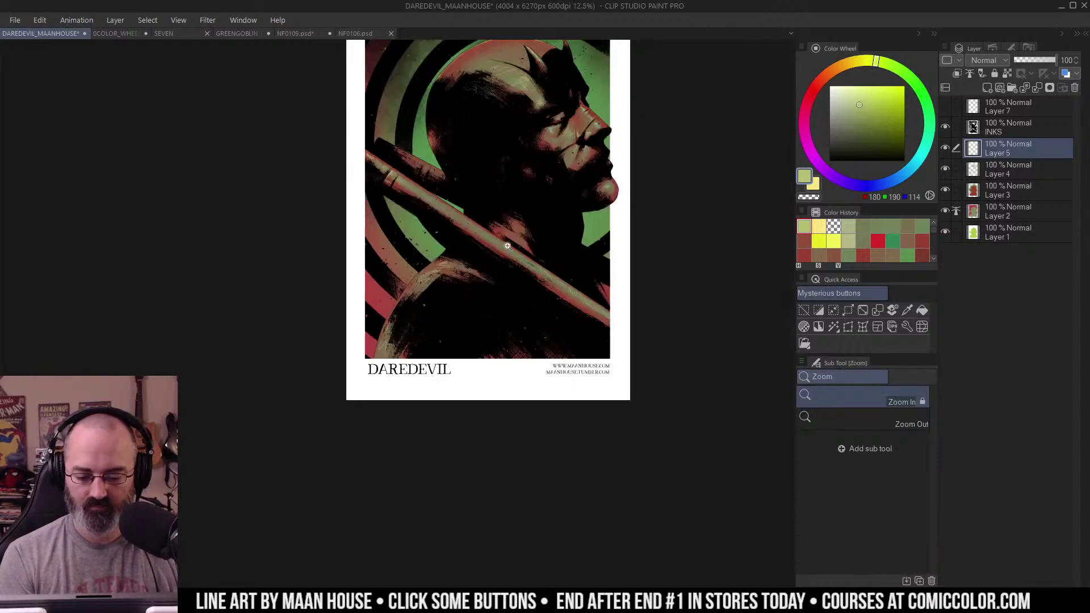
left_click(561, 244, "alt")
left_click(579, 249)
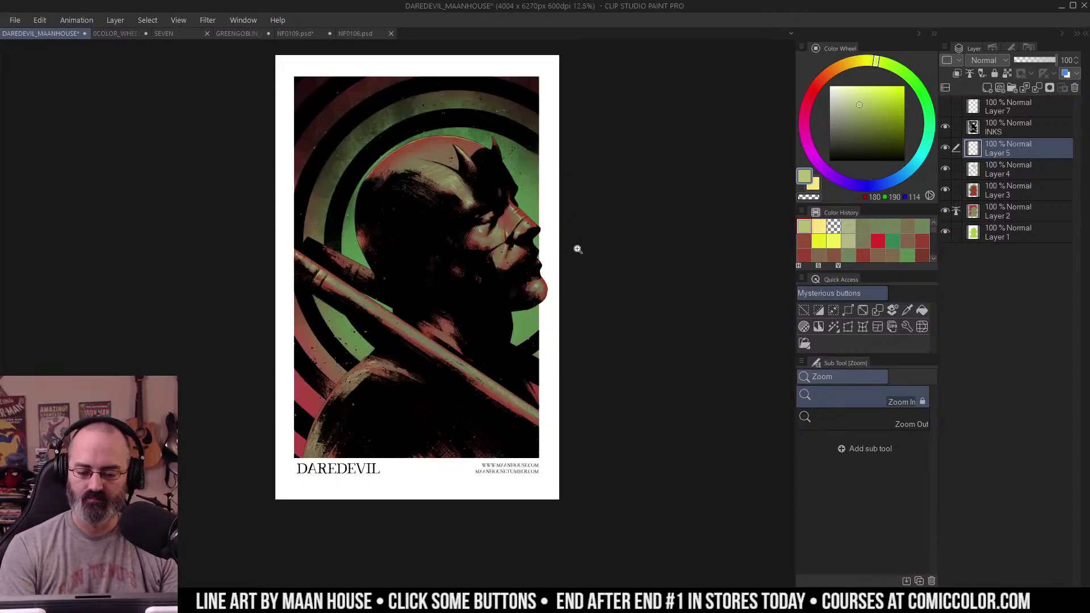
left_click_drag(595, 216, 667, 198)
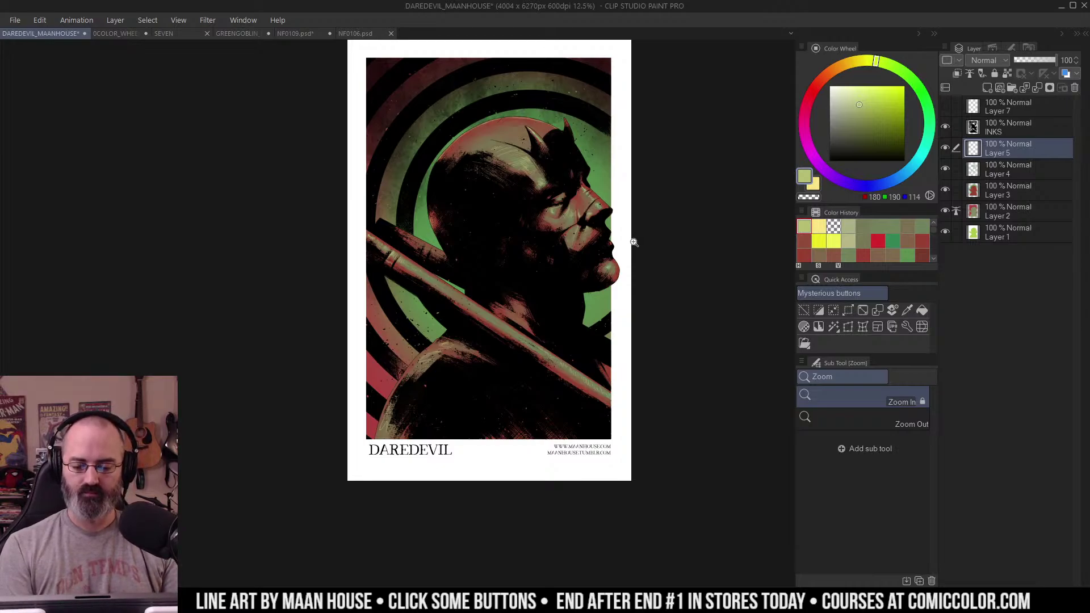
scroll(632, 236, "down", 3)
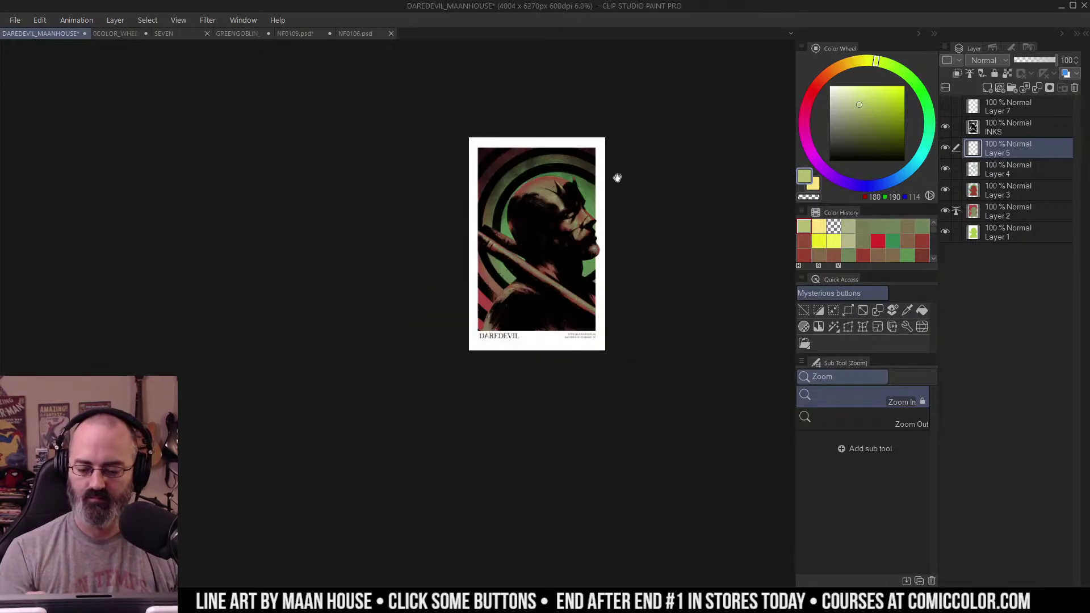
scroll(587, 244, "up", 3)
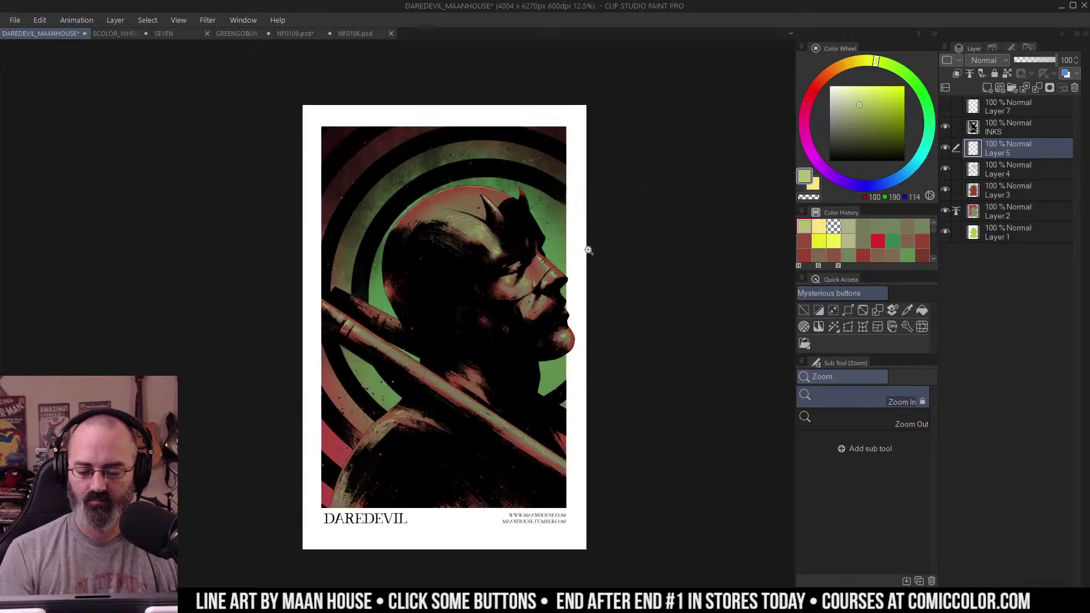
left_click_drag(596, 250, 625, 231)
scroll(625, 231, "up", 2)
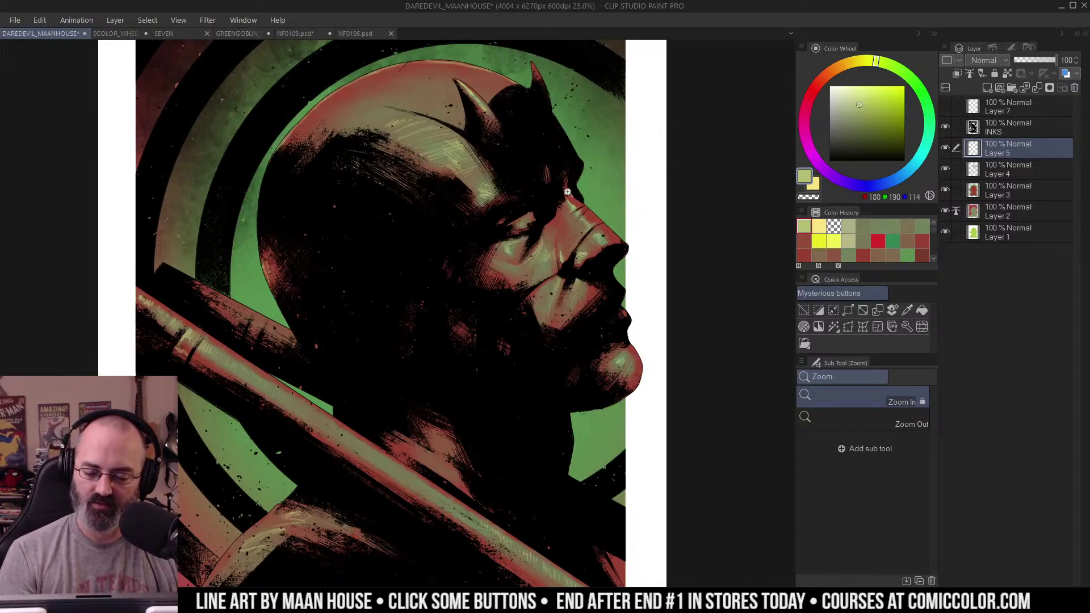
Step: Sample colours from the face and touch up the shading around the eye on Layer 5 with Ron Chan's Side Pencil
left_click(565, 213, "alt")
key("b")
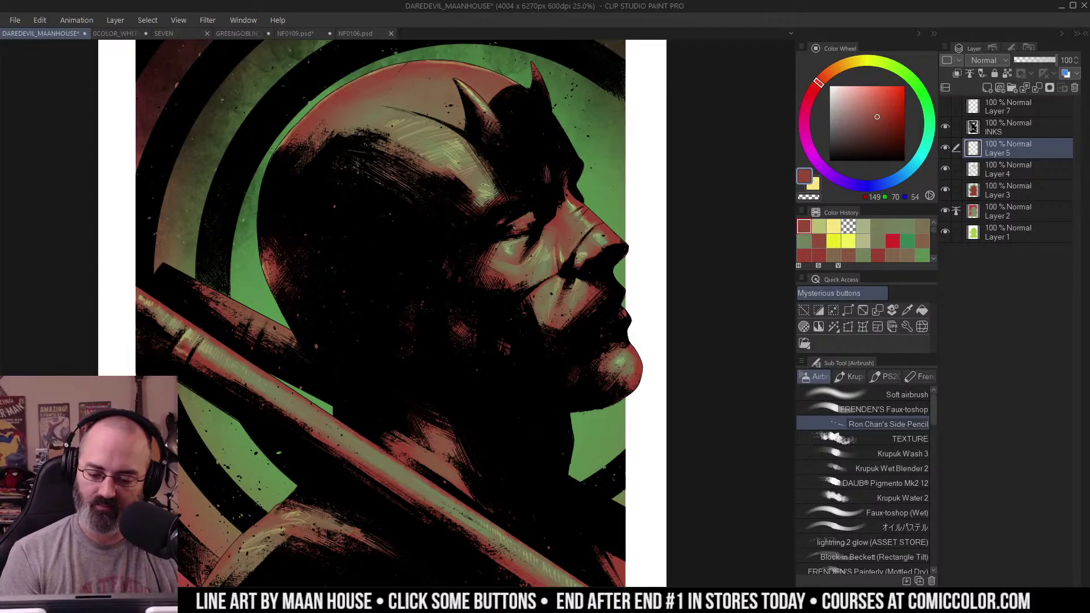
key("x")
key("x")
scroll(529, 225, "up", 1)
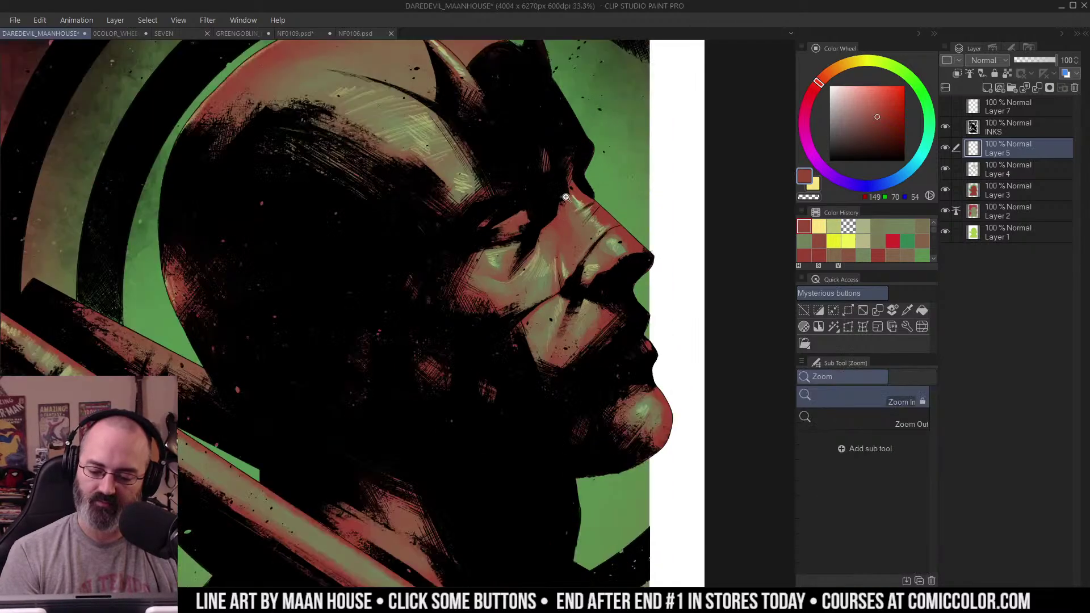
left_click(548, 233, "alt")
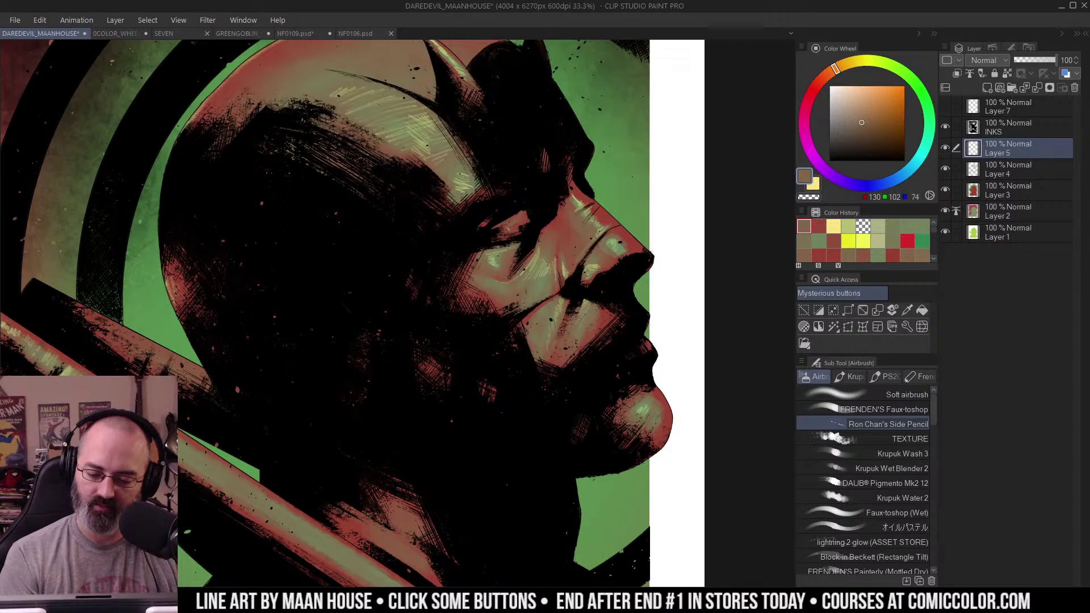
left_click_drag(512, 233, 519, 229)
key("ctrl+space")
scroll(537, 228, "down", 3)
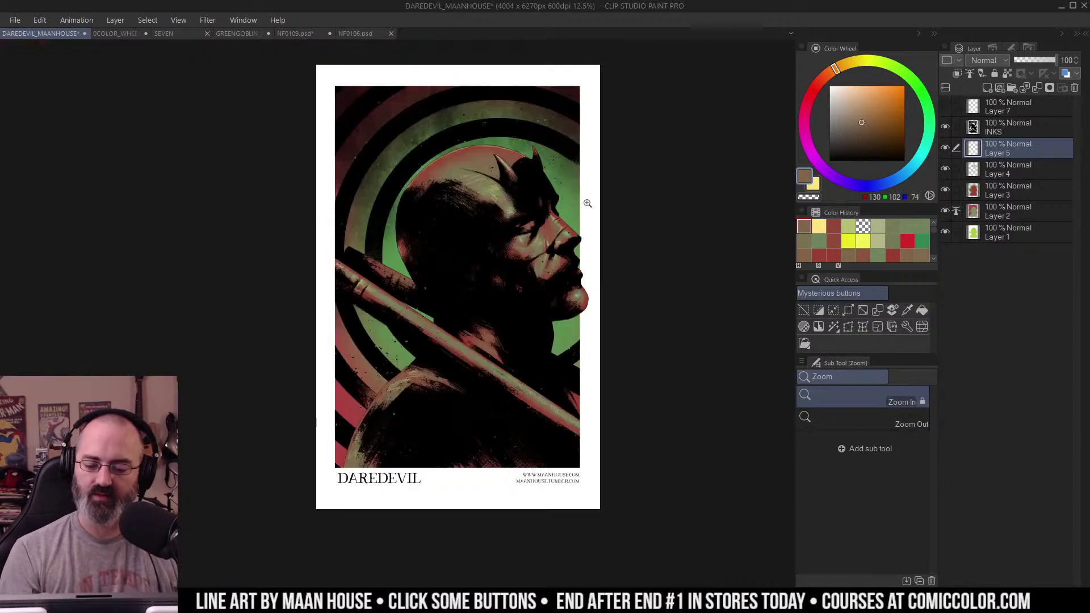
Step: Sample the mask's red, mute it to RGB 111, 74, 65 and paint darker shading around the eye and brow on Layer 5
left_click(549, 267, "ctrl")
left_click(549, 268, "ctrl")
left_click(560, 162, "alt")
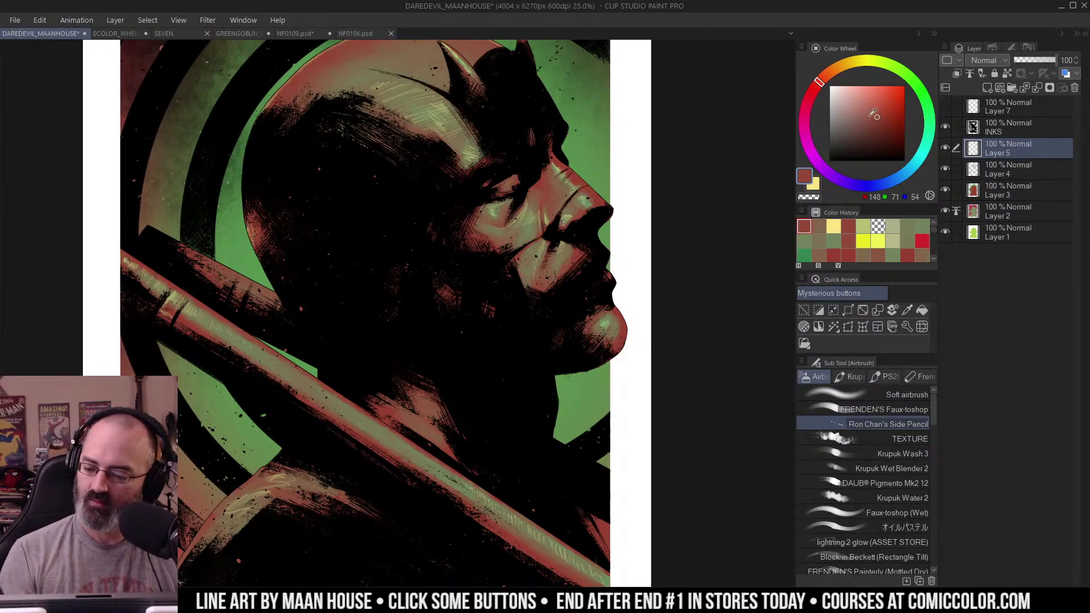
left_click_drag(873, 116, 860, 127)
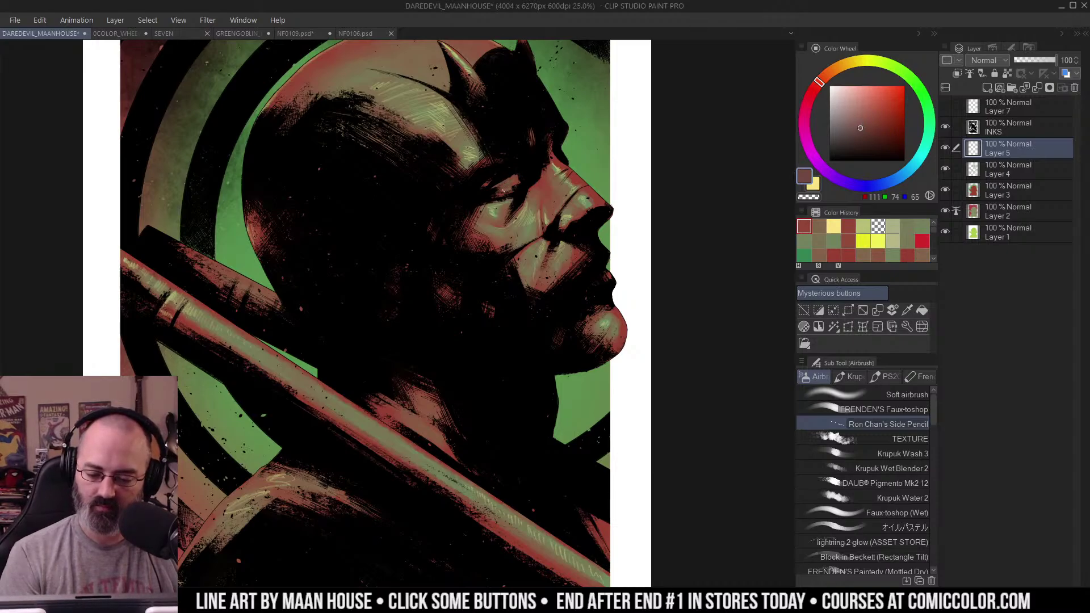
left_click_drag(503, 191, 479, 193)
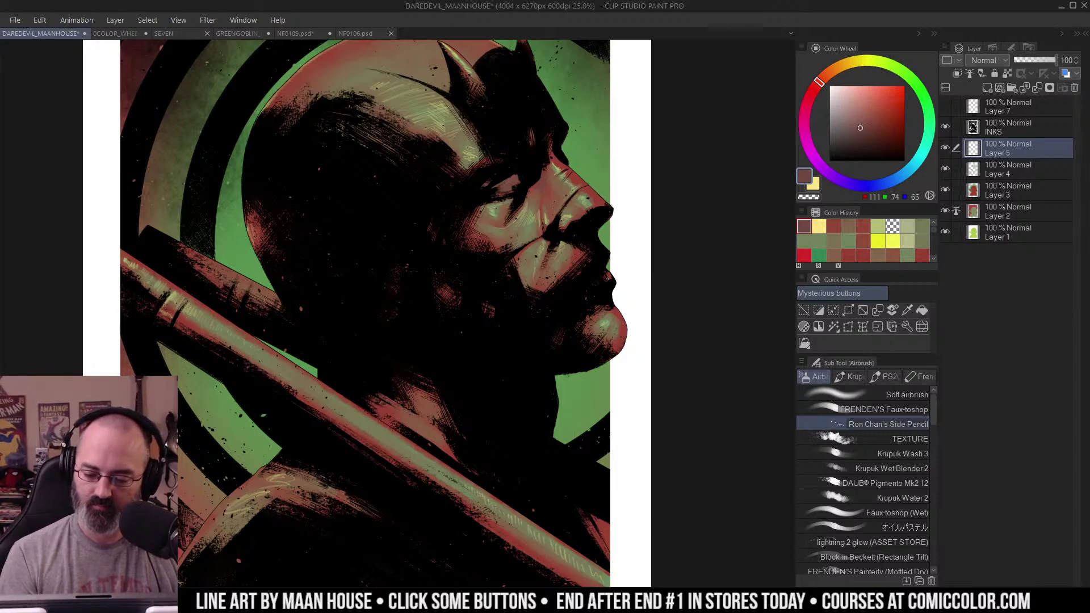
left_click_drag(544, 179, 594, 162)
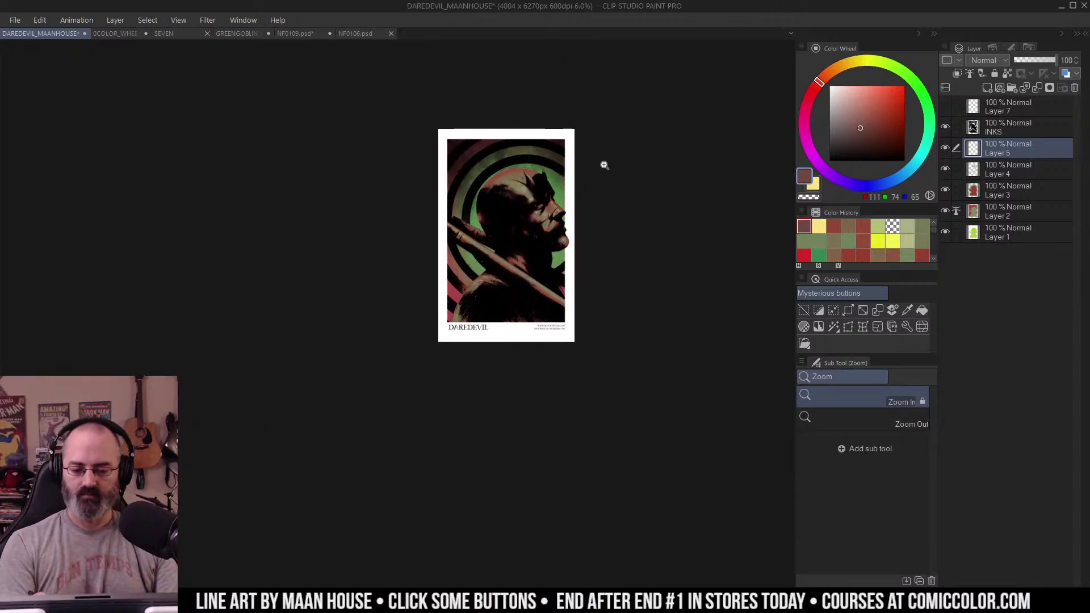
scroll(568, 227, "up", 3)
Step: Add a Level Correction layer above Layer 5, shifting the highlight and midtone input points darkward to brighten and intensify the colours
key("m")
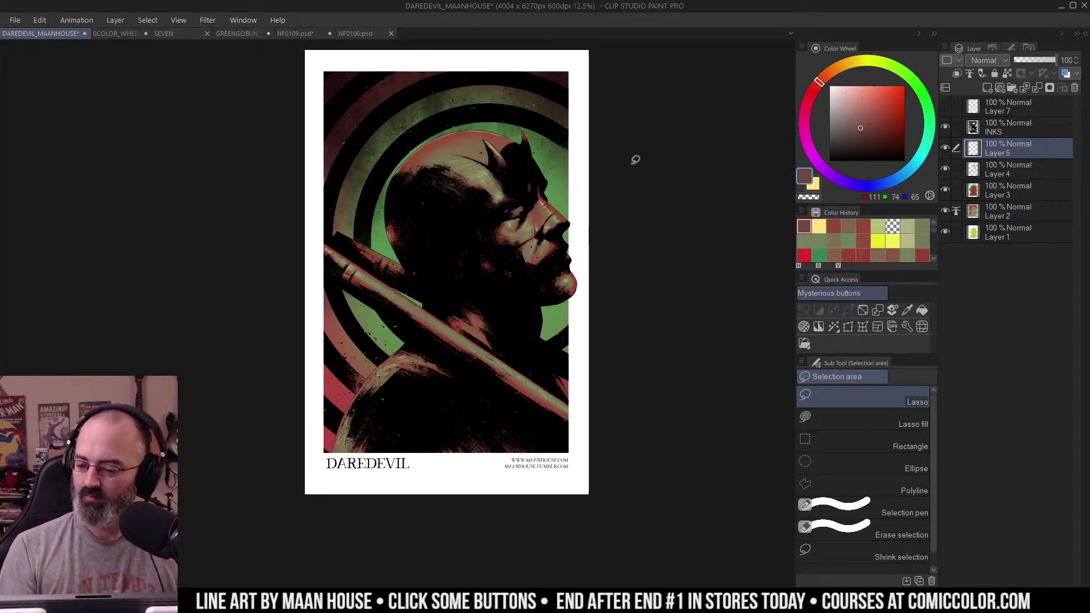
right_click(1008, 148)
mouse_move(1017, 179)
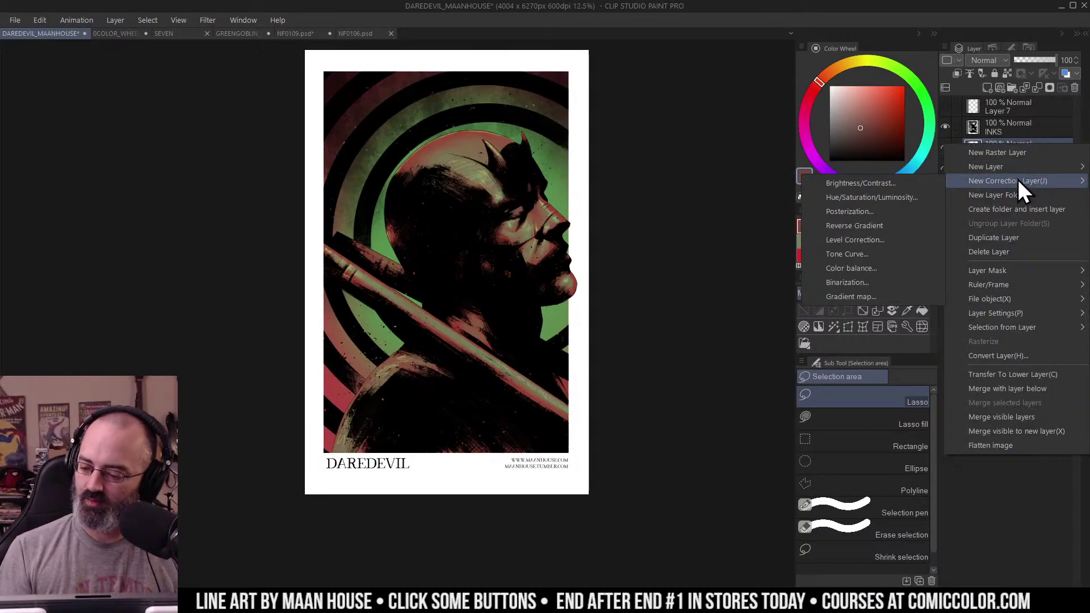
left_click(862, 240)
left_click_drag(852, 188, 778, 193)
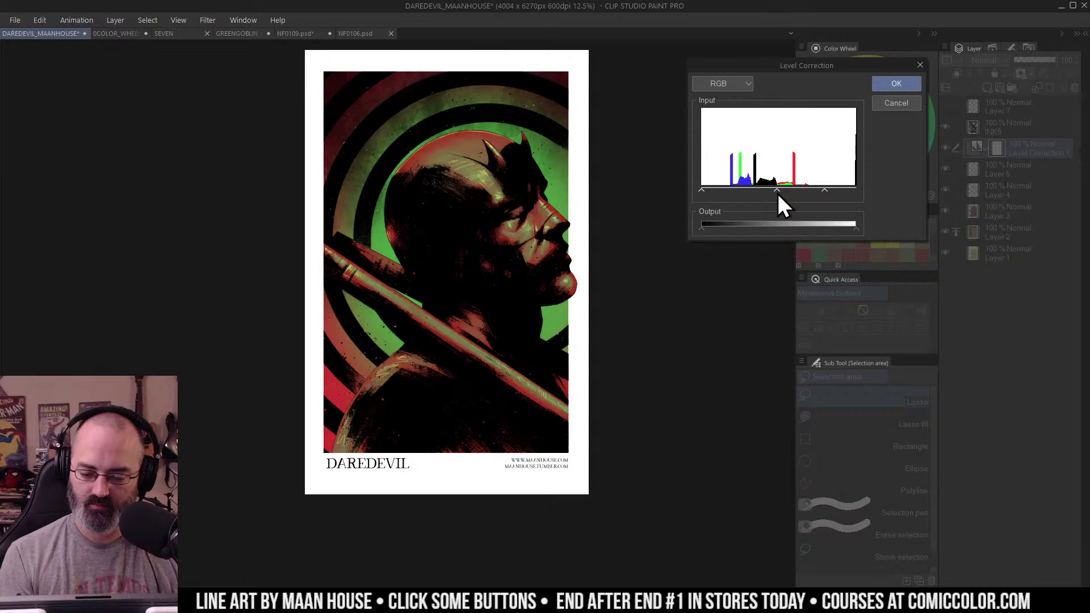
left_click_drag(702, 191, 693, 196)
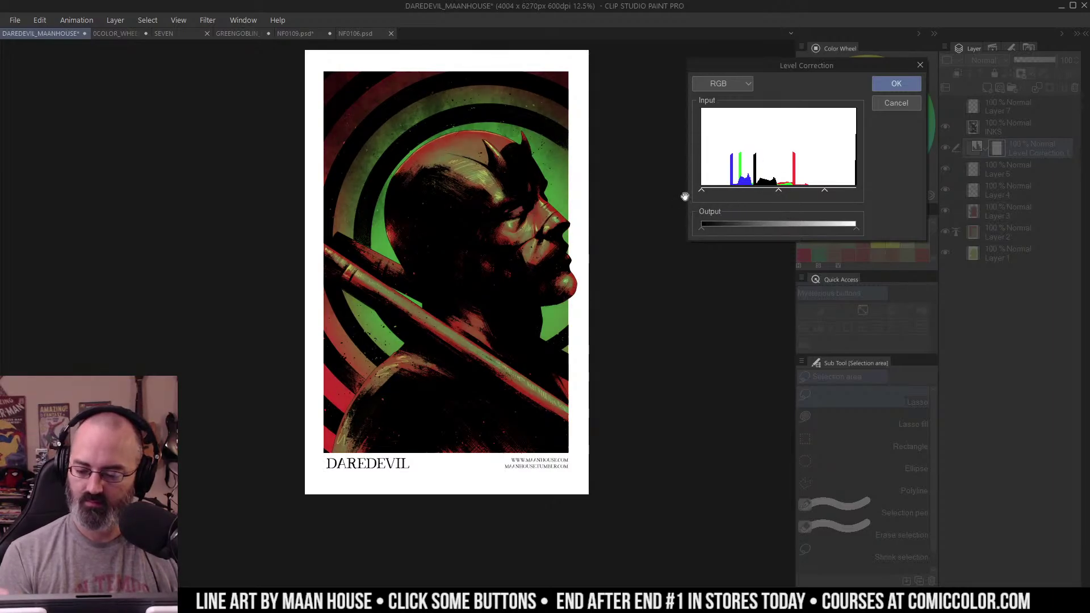
left_click_drag(824, 192, 818, 193)
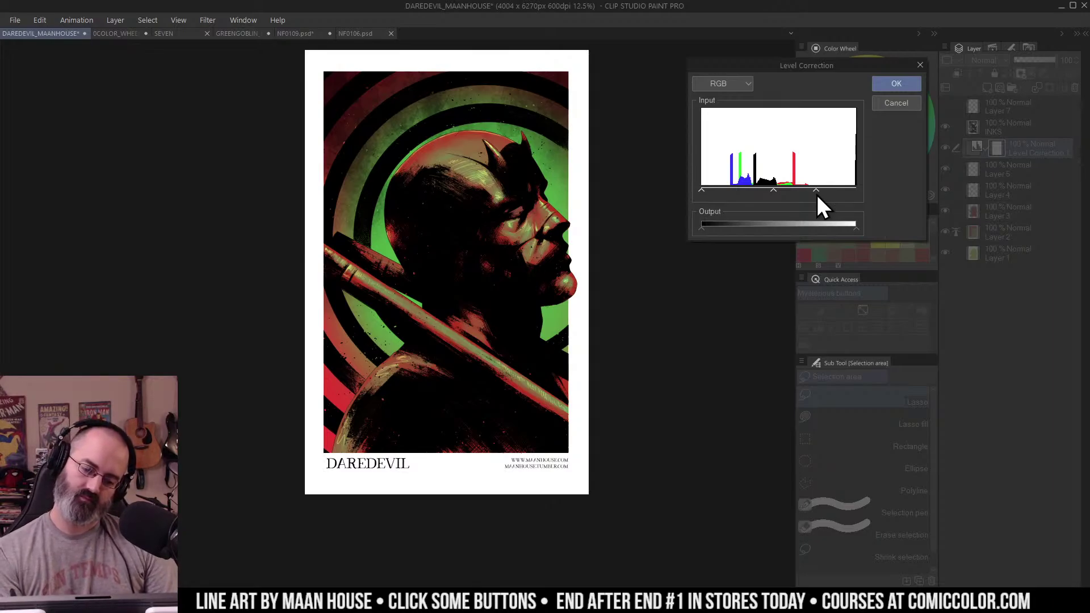
left_click_drag(813, 192, 799, 194)
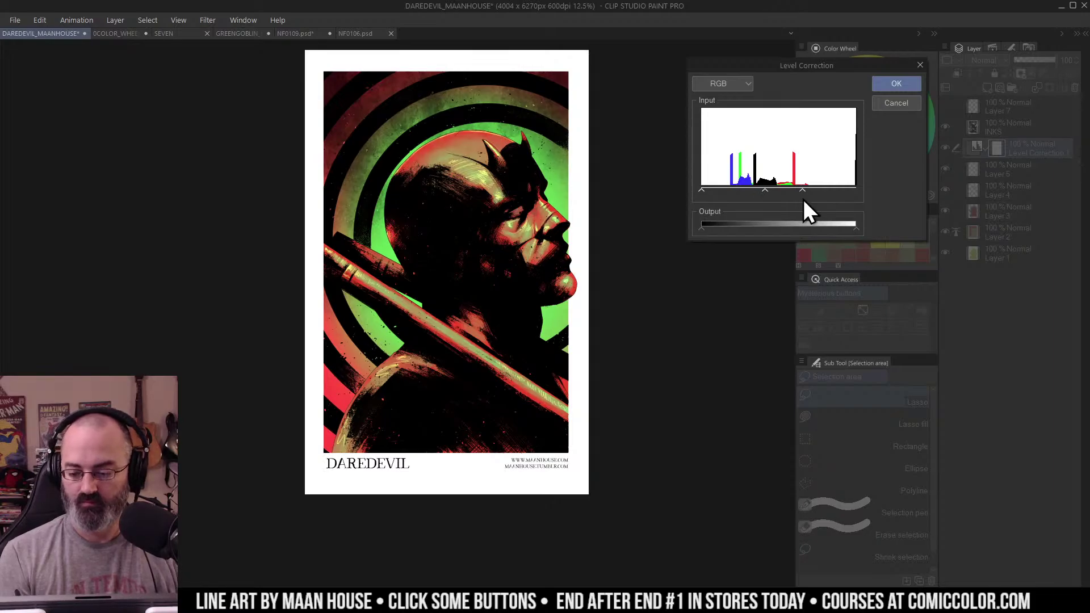
left_click_drag(805, 200, 816, 199)
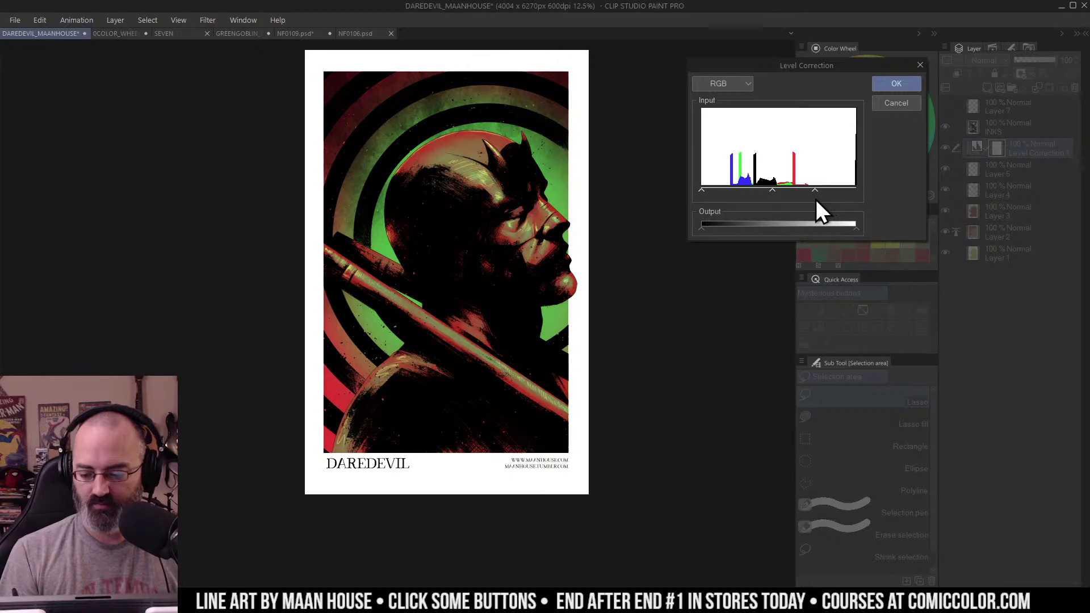
left_click(900, 82)
key("ctrl+space")
left_click_drag(653, 218, 589, 222)
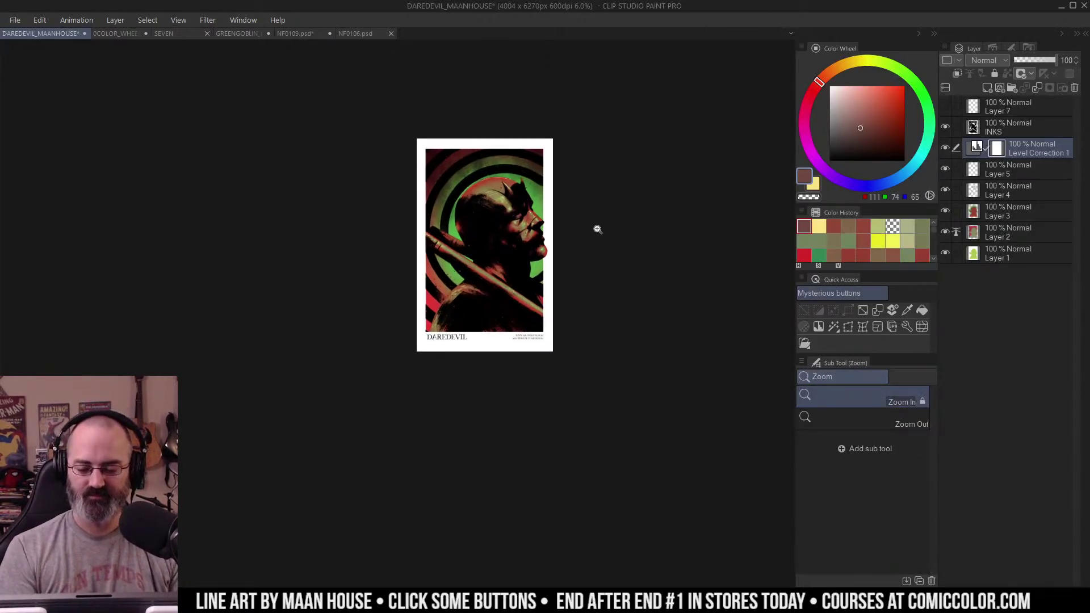
left_click(583, 241)
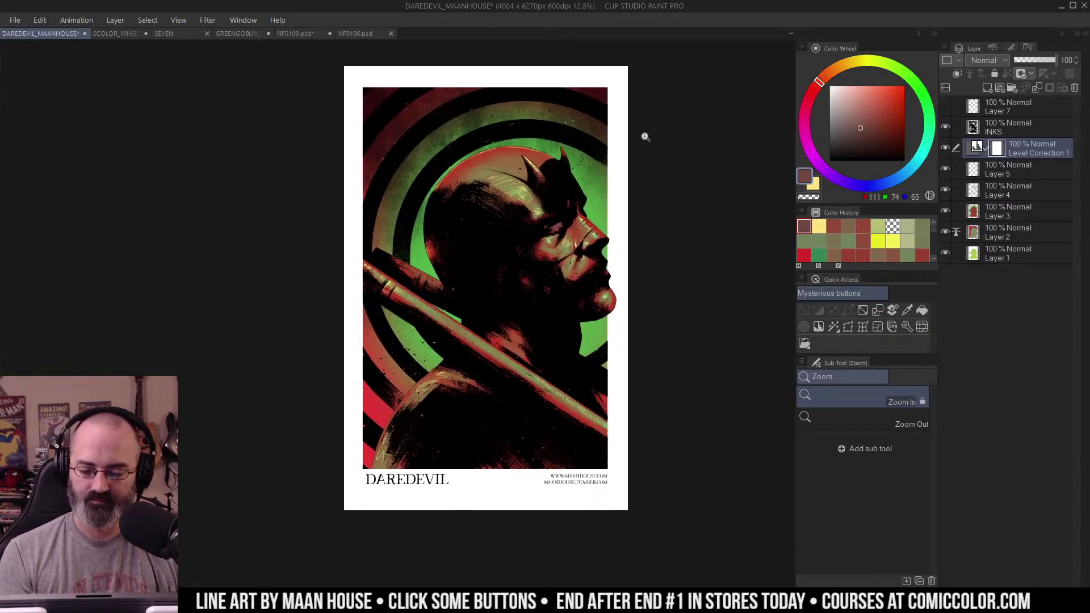
left_click(591, 133)
key("F1")
key("ctrl+z")
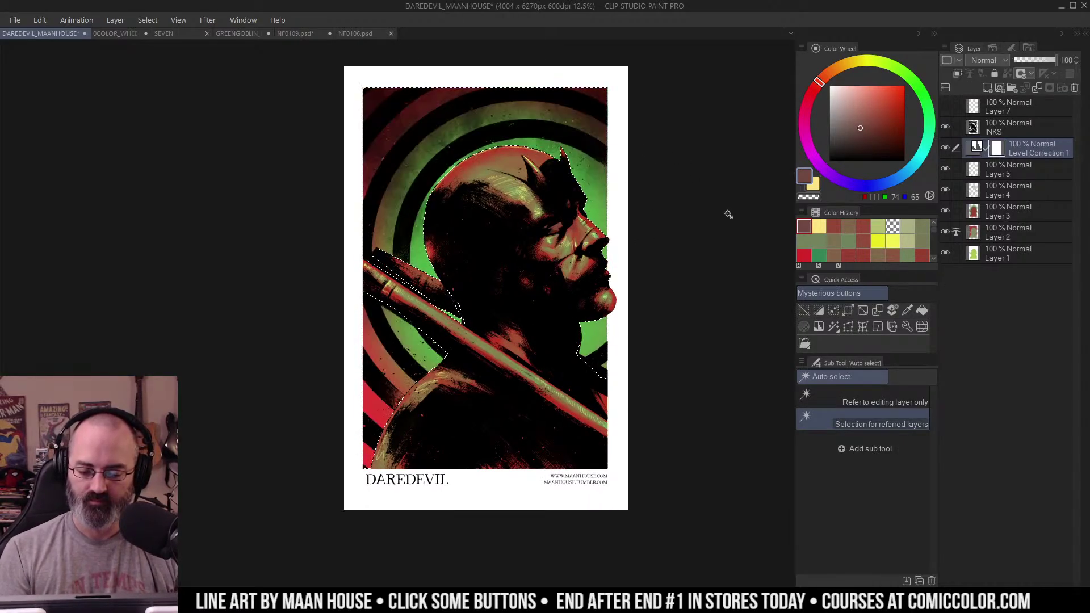
key("ctrl+d")
key("b")
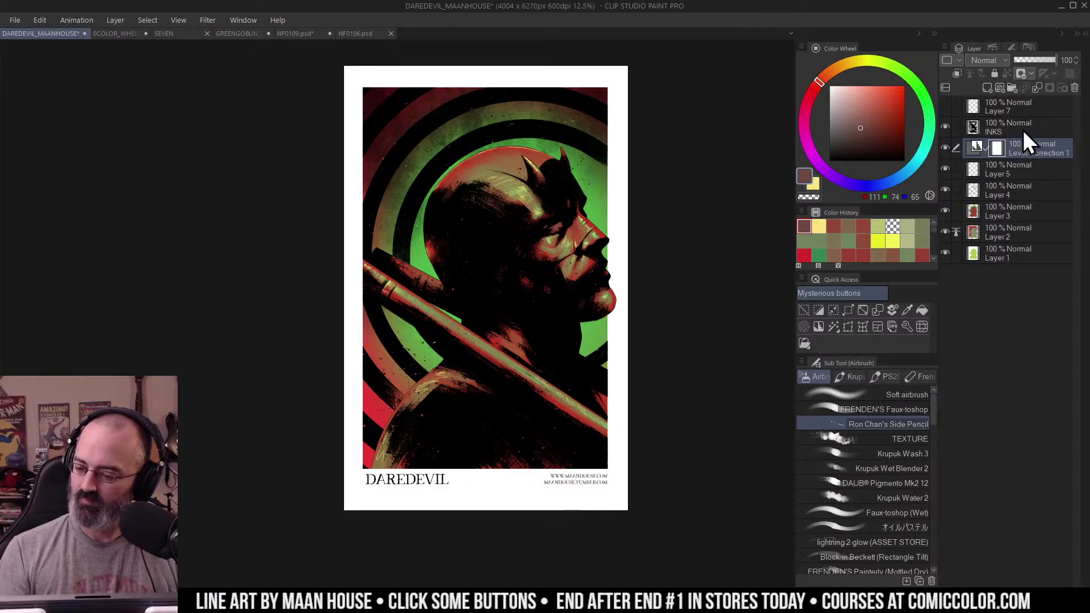
Step: Add an Overlay layer named OL above the level correction and choose the Soft airbrush with yellow RGB 233, 233, 36
key("F2")
left_click(878, 241)
left_click(907, 395)
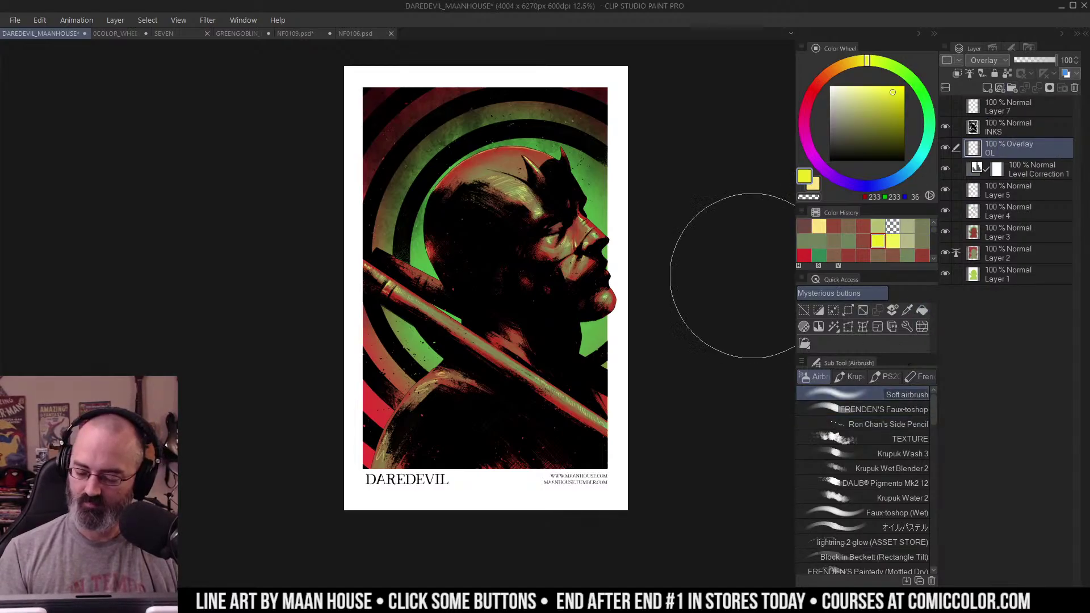
Step: Try to airbrush a yellow glow over the figure and the green background on the OL layer
mouse_move(490, 197)
left_mouse_down()
mouse_move(511, 290)
mouse_move(589, 217)
mouse_move(598, 163)
mouse_move(488, 279)
mouse_move(486, 330)
mouse_move(458, 226)
mouse_move(574, 208)
mouse_move(555, 341)
mouse_move(580, 318)
left_mouse_up()
key("ctrl+z")
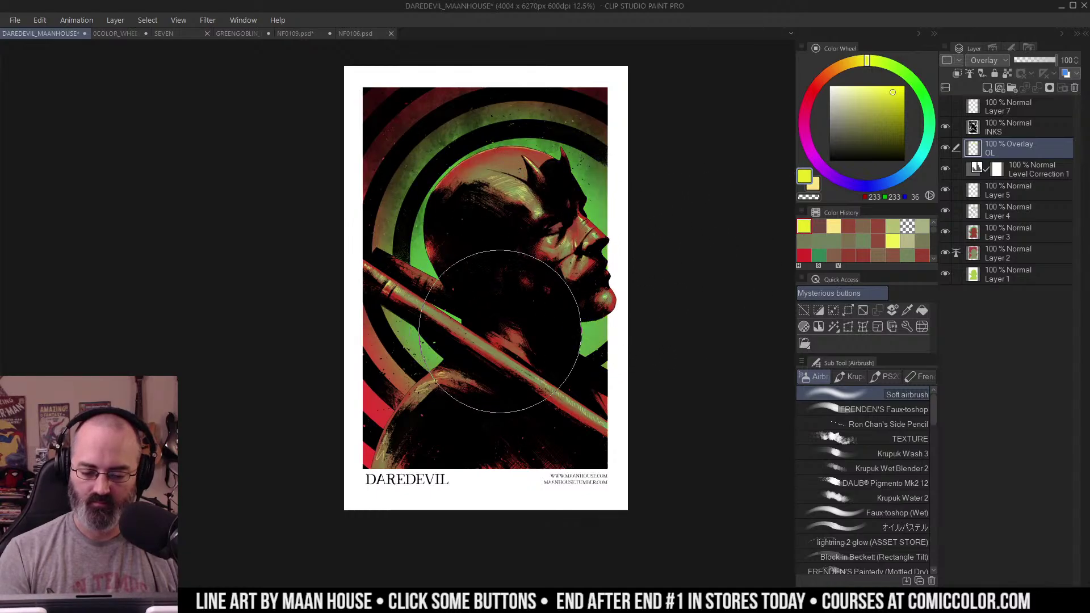
mouse_move(502, 333)
left_mouse_down()
mouse_move(578, 214)
mouse_move(584, 296)
mouse_move(497, 218)
mouse_move(462, 277)
mouse_move(587, 289)
left_mouse_up()
left_click_drag(575, 223, 616, 206)
left_click(629, 208)
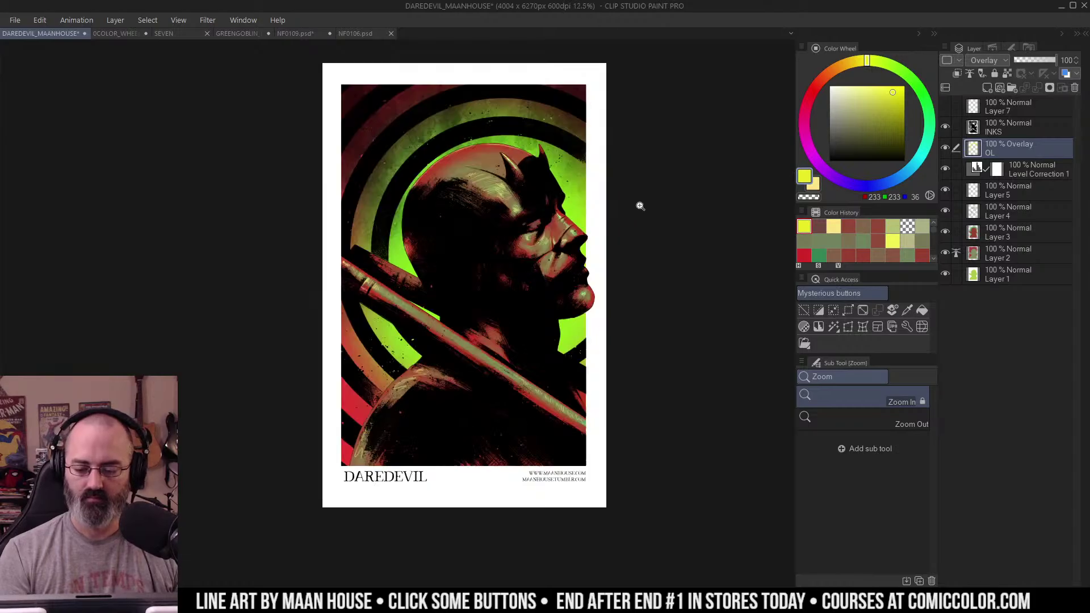
key("b")
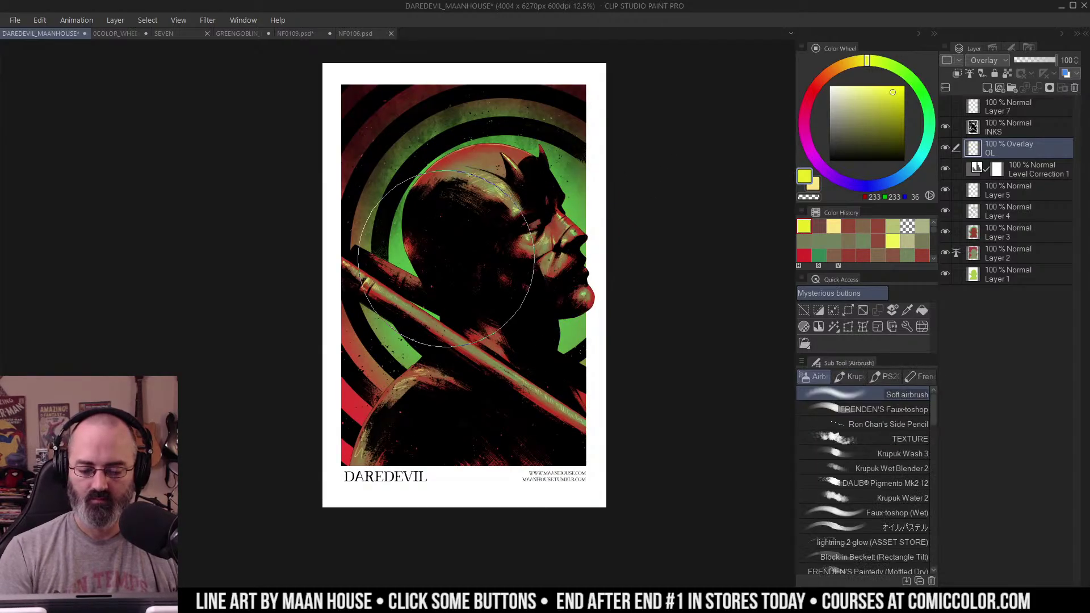
Step: Airbrush a glow around the face on the OL layer, using bright green RGB 136, 218, 29 for the background behind it
mouse_move(478, 205)
left_mouse_down()
mouse_move(537, 242)
mouse_move(554, 207)
mouse_move(495, 237)
mouse_move(507, 259)
mouse_move(561, 207)
mouse_move(548, 204)
mouse_move(577, 200)
left_mouse_up()
left_click(568, 205, "alt")
left_click(549, 196, "alt")
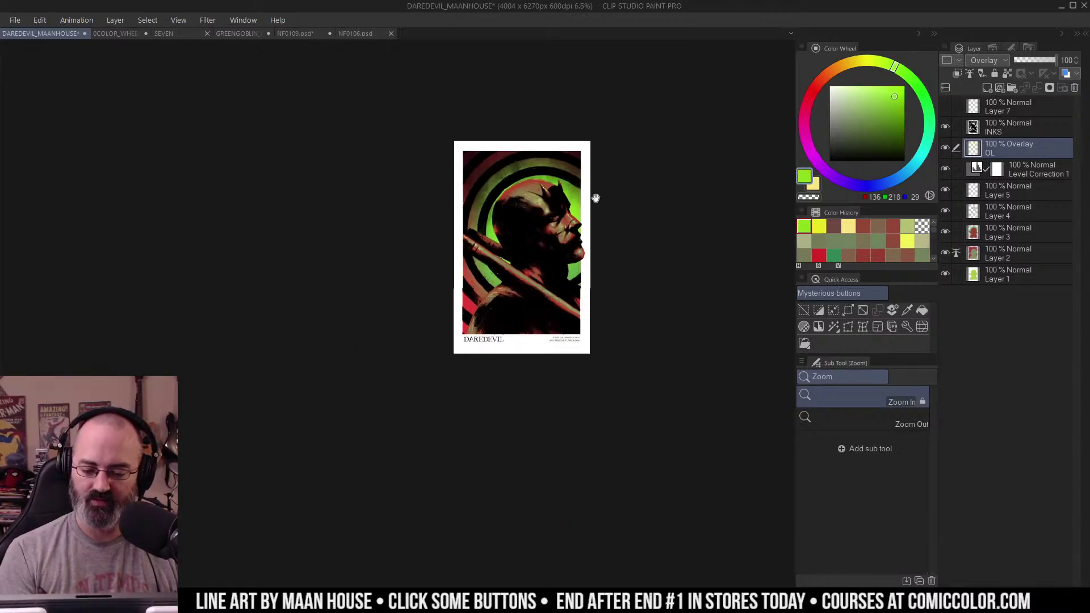
left_click(568, 219)
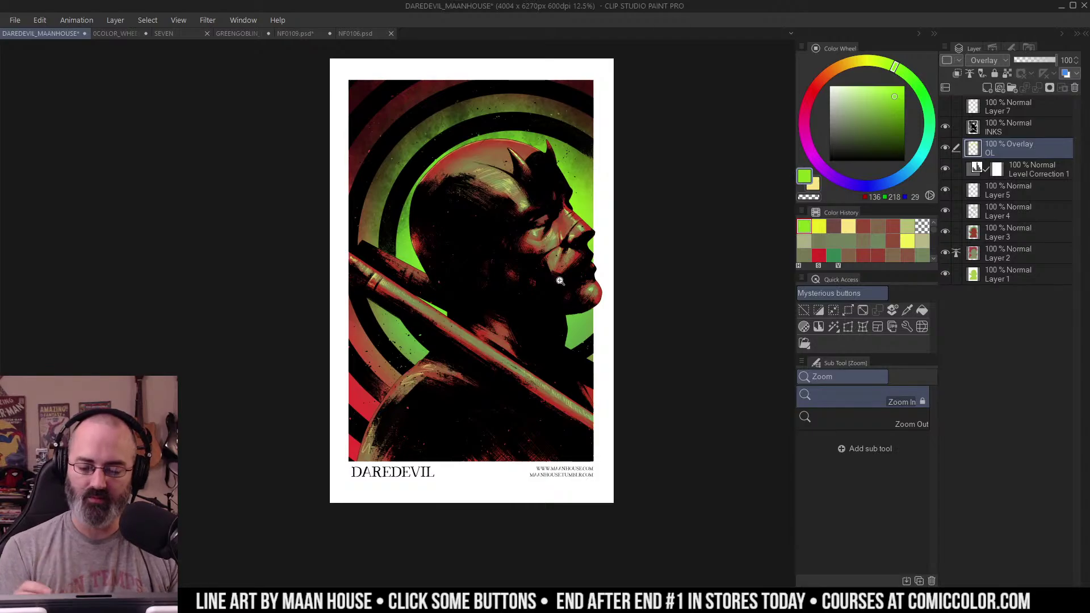
Step: Set the colour profile preview to CMYK: U.S. Sheetfed Coated v2
key("ctrl+y")
left_click(259, 184)
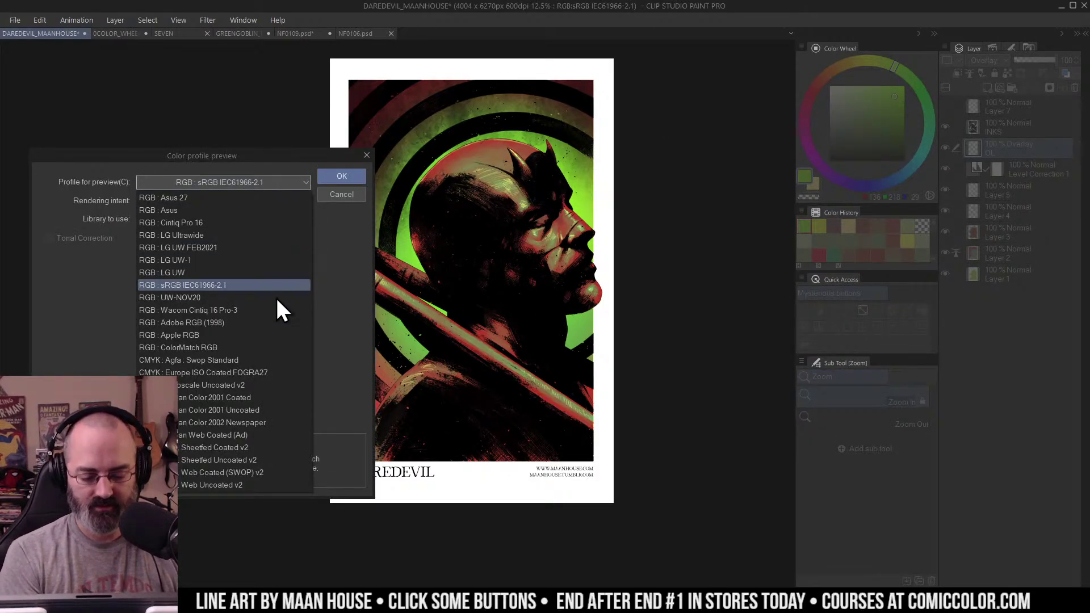
left_click(260, 447)
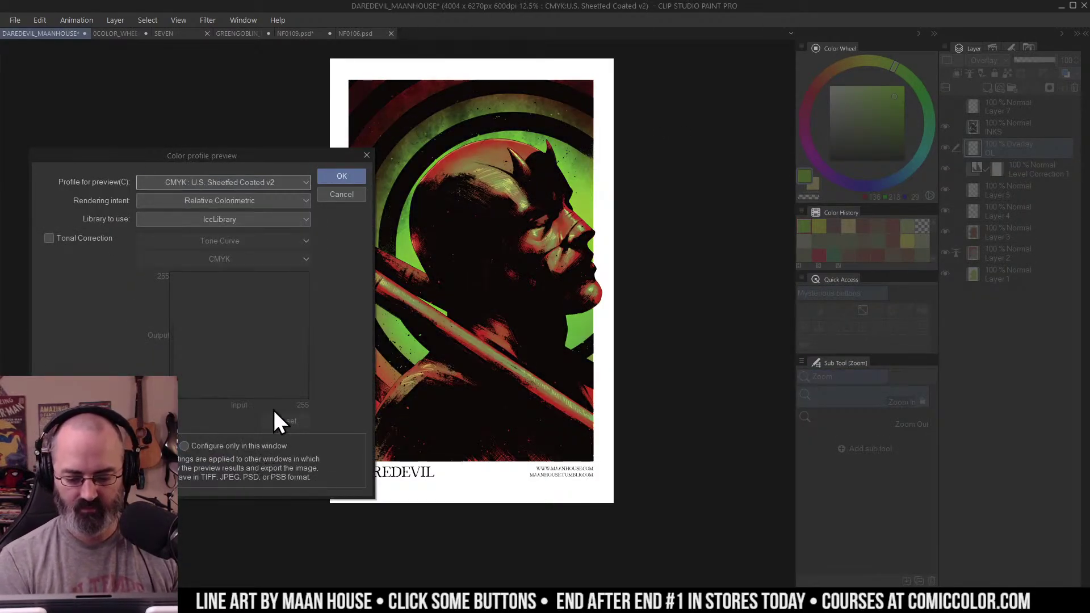
left_click(339, 177)
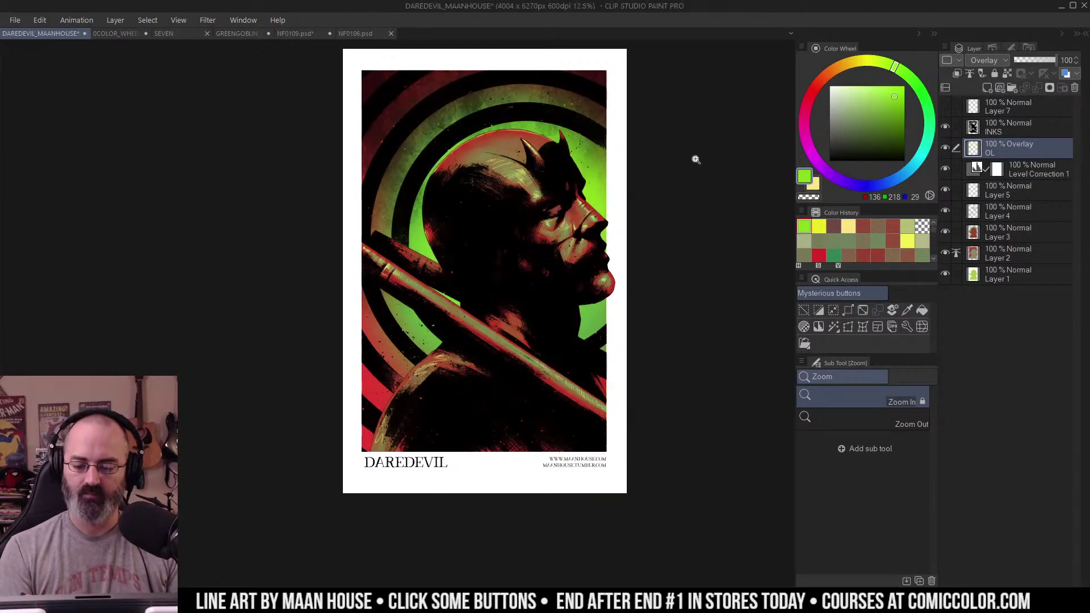
left_click_drag(657, 191, 629, 177)
Step: Airbrush light yellow-green highlights over the face and mask on the OL layer, using RGB 207, 221, 86 and 220, 233, 105
key("b")
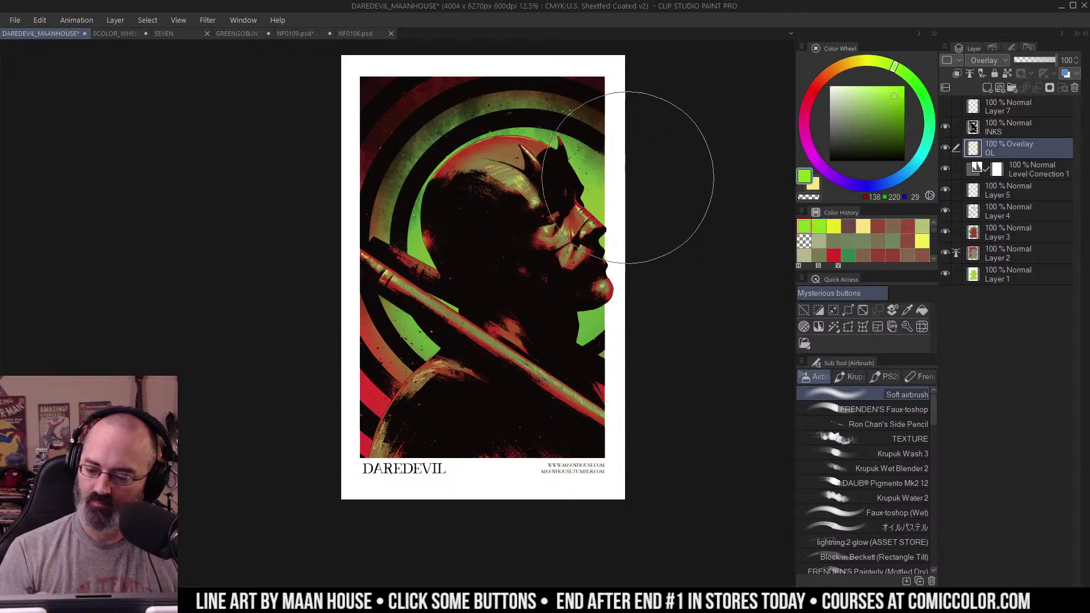
left_click(871, 97)
left_click_drag(873, 95, 876, 93)
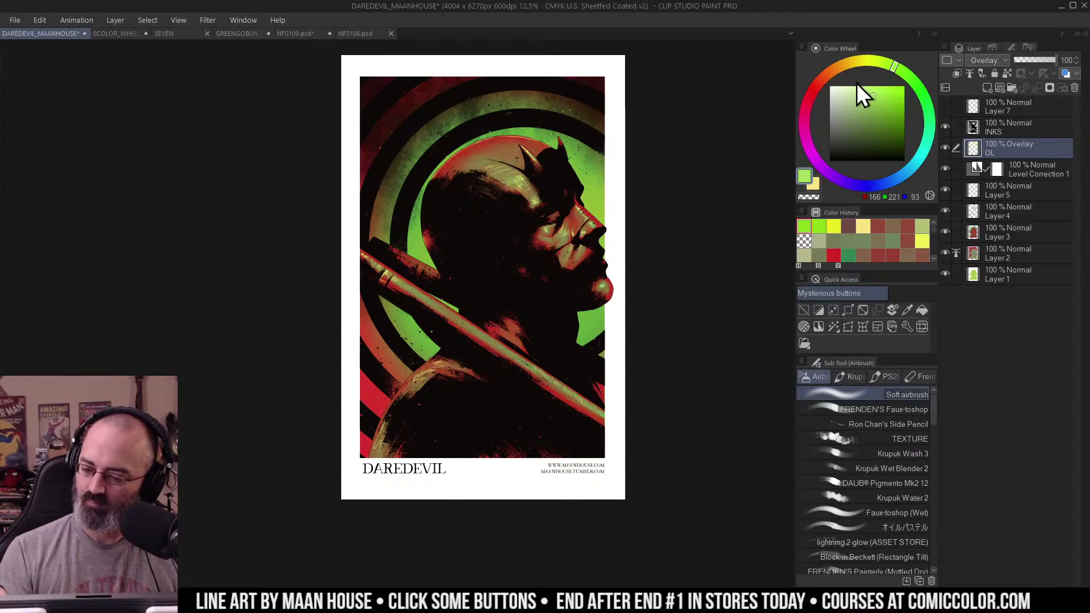
left_click(874, 61)
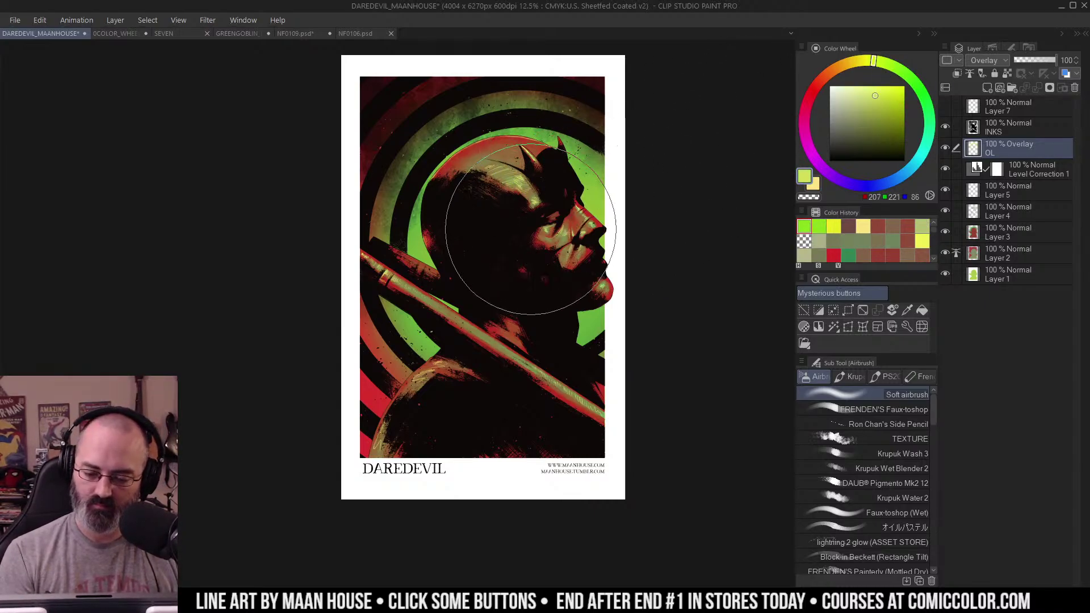
mouse_move(531, 229)
left_mouse_down()
mouse_move(564, 190)
mouse_move(550, 224)
mouse_move(523, 199)
mouse_move(556, 214)
mouse_move(648, 170)
mouse_move(561, 185)
mouse_move(525, 211)
left_mouse_up()
left_click(870, 92)
key("ctrl+d")
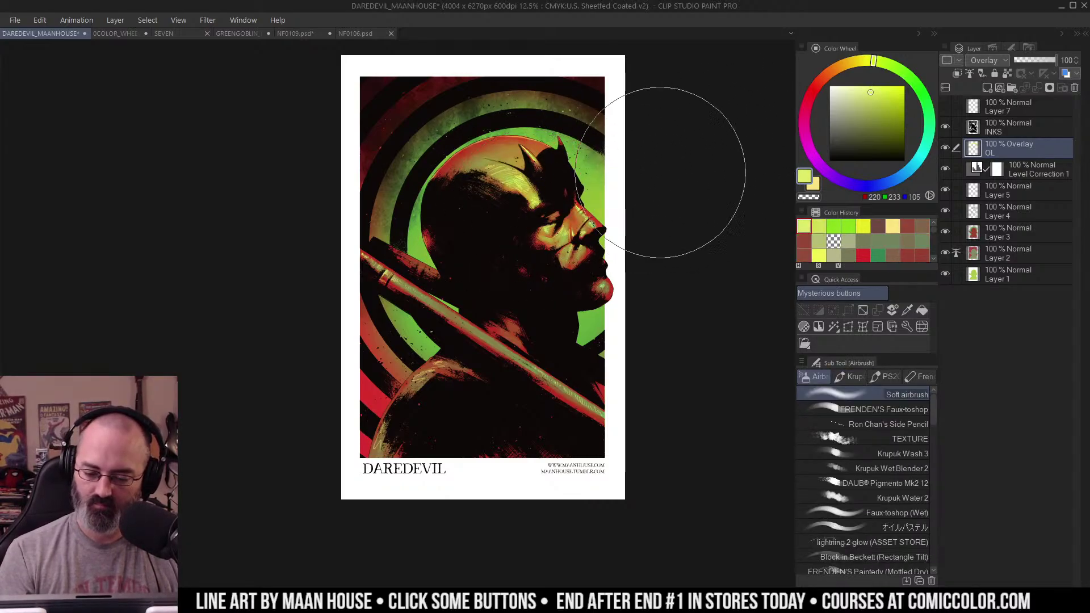
scroll(591, 193, "up", 3)
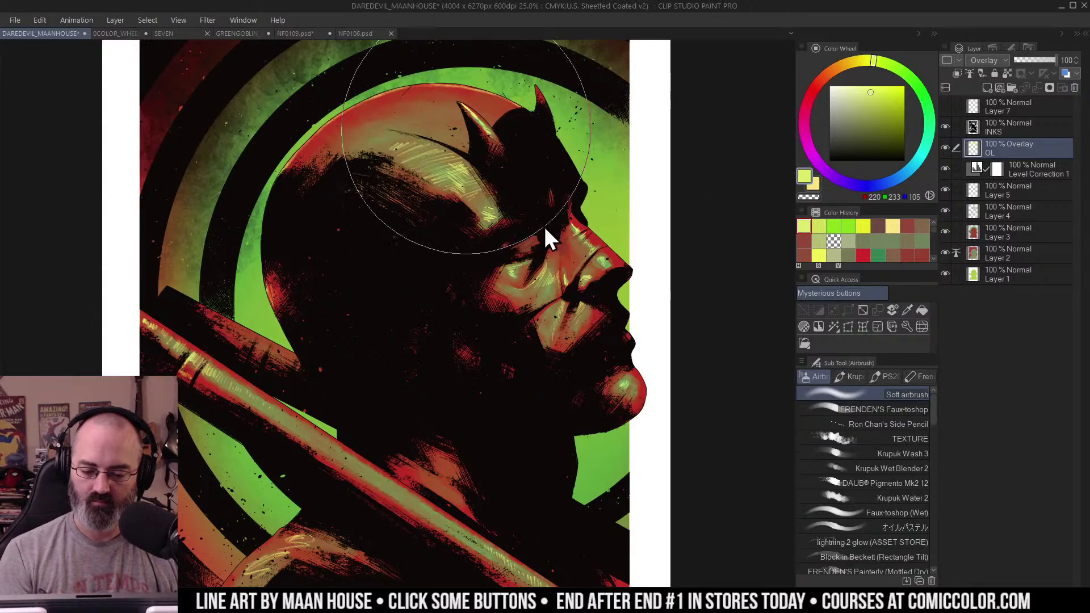
scroll(528, 193, "down", 3)
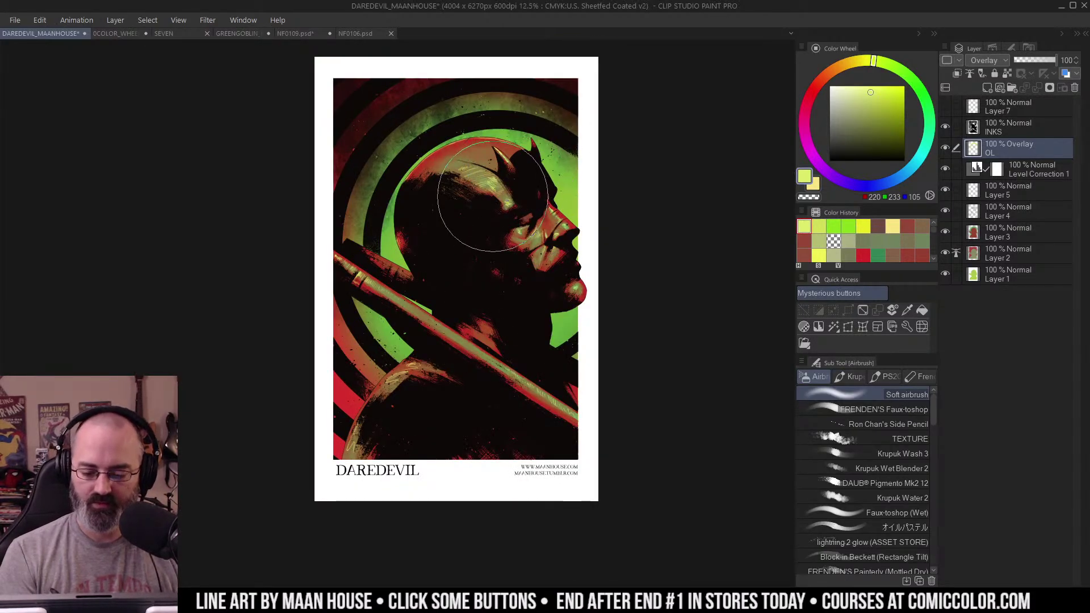
key("ctrl+space")
left_click(536, 228)
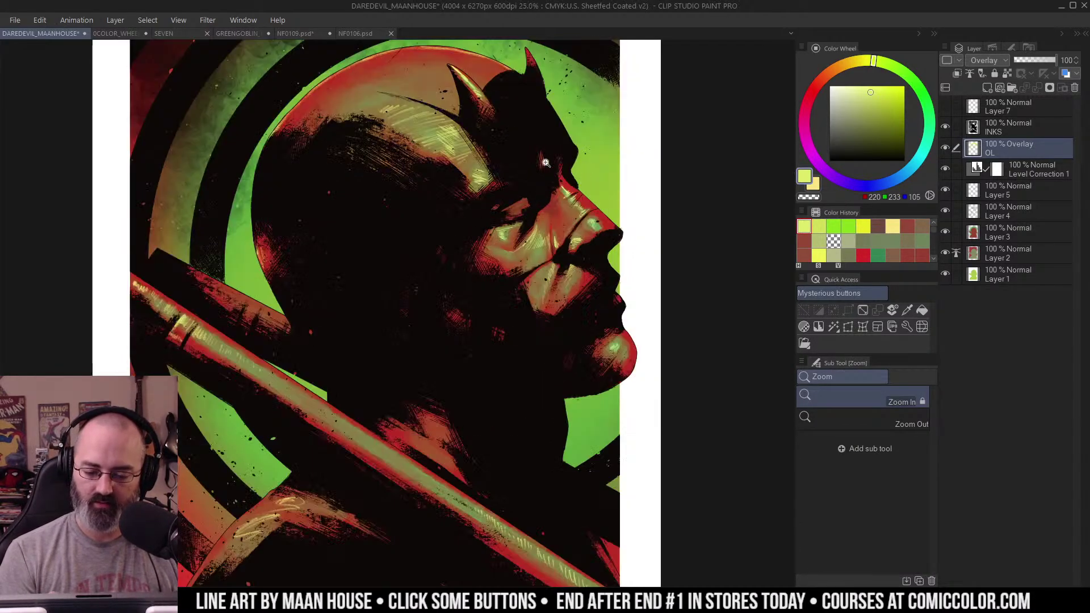
Step: Airbrush more light yellow-green highlight over the face and mask on the OL layer, using RGB 220, 233, 105
left_click(504, 200, "alt")
key("b")
left_click(819, 226)
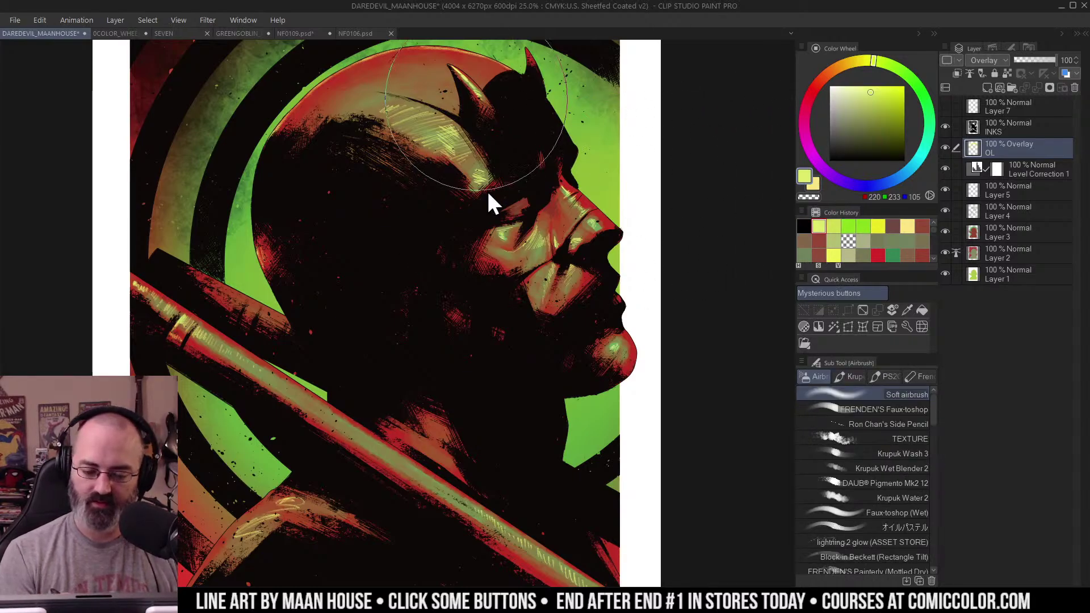
key("bracketright")
left_click_drag(449, 169, 451, 186)
key("bracketleft")
key("bracketleft")
key("bracketleft")
key("bracketleft")
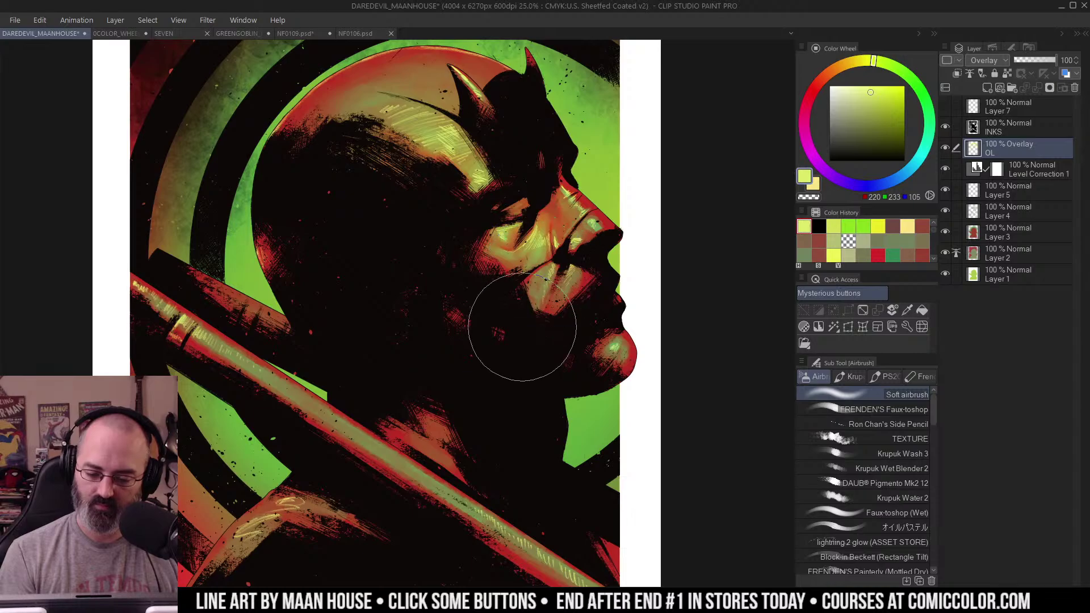
Step: Examine the Daredevil poster's overall colour balance at reduced sizes and check the staff and shoulder area up close
key("z")
left_click(563, 211, "alt")
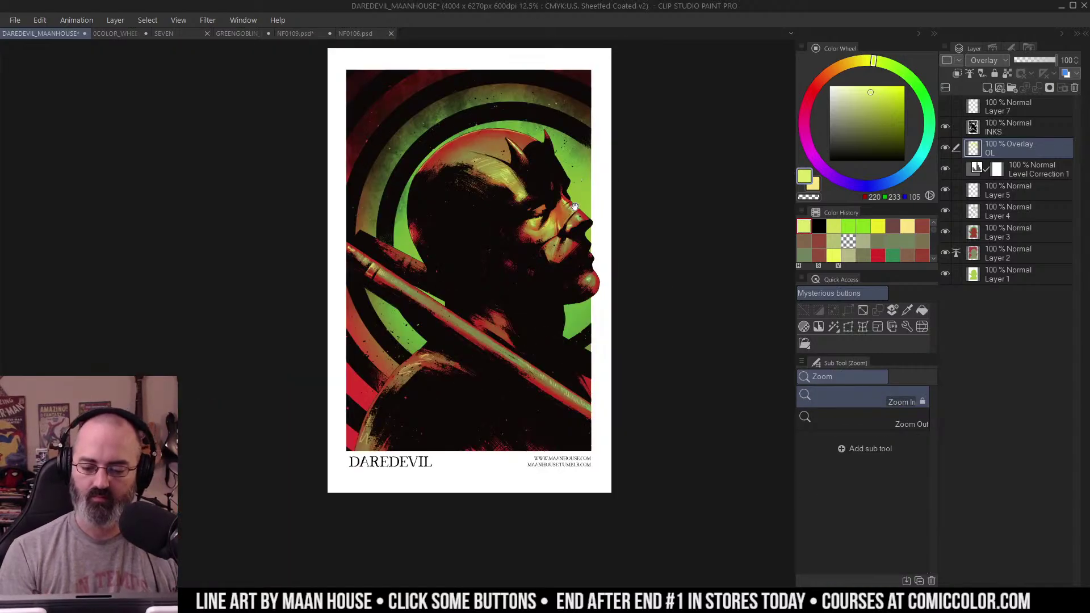
left_click(571, 233, "alt")
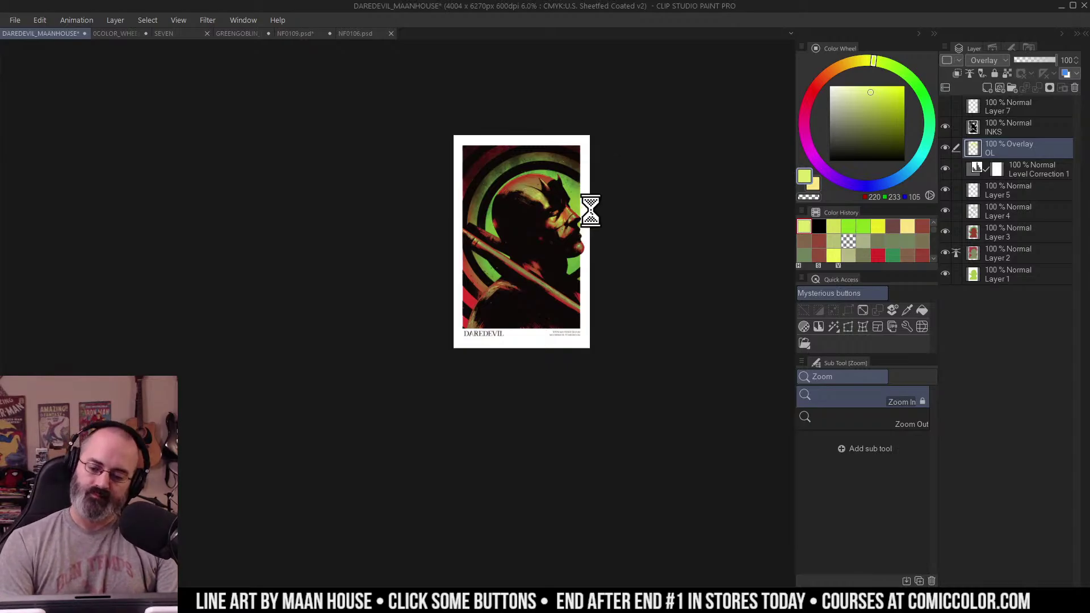
key("m")
mouse_move(638, 185)
left_mouse_down()
mouse_move(631, 168)
mouse_move(676, 144)
left_mouse_up()
left_click(625, 176, "ctrl")
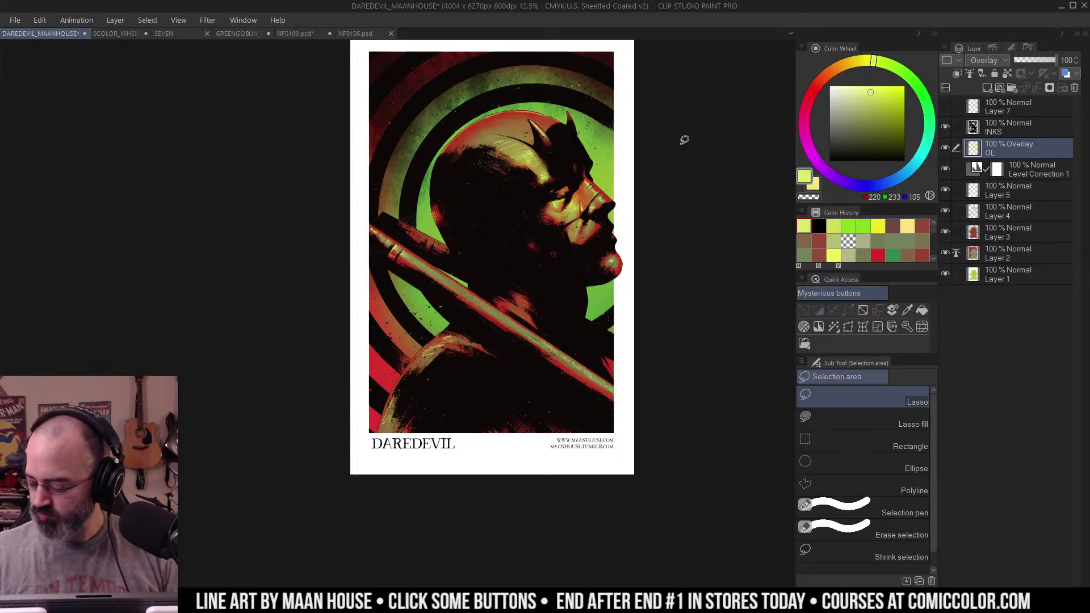
key("slash")
left_click(558, 220, "alt")
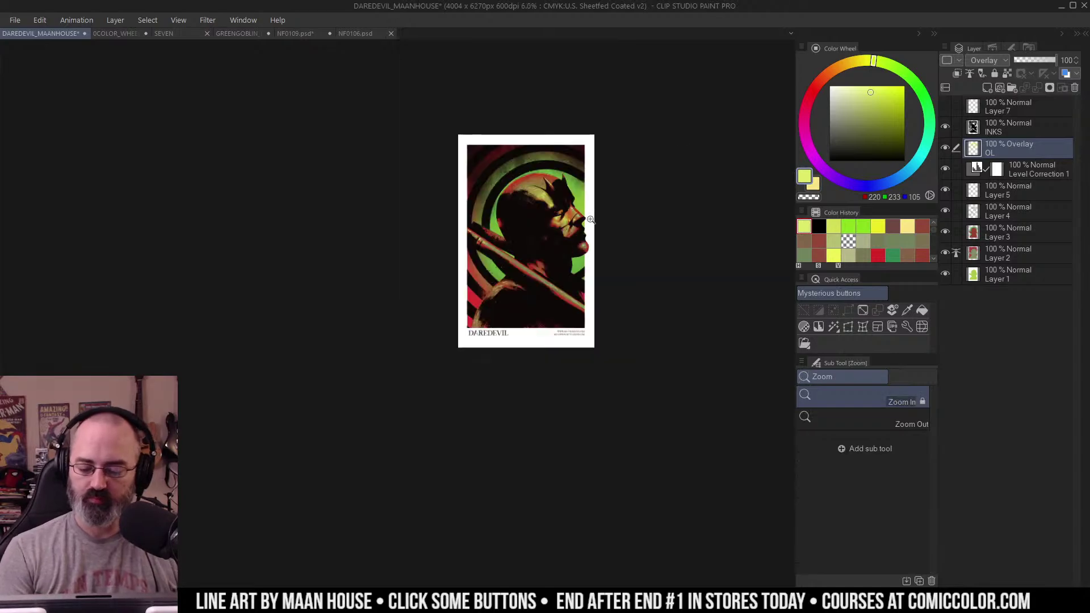
left_click(584, 229)
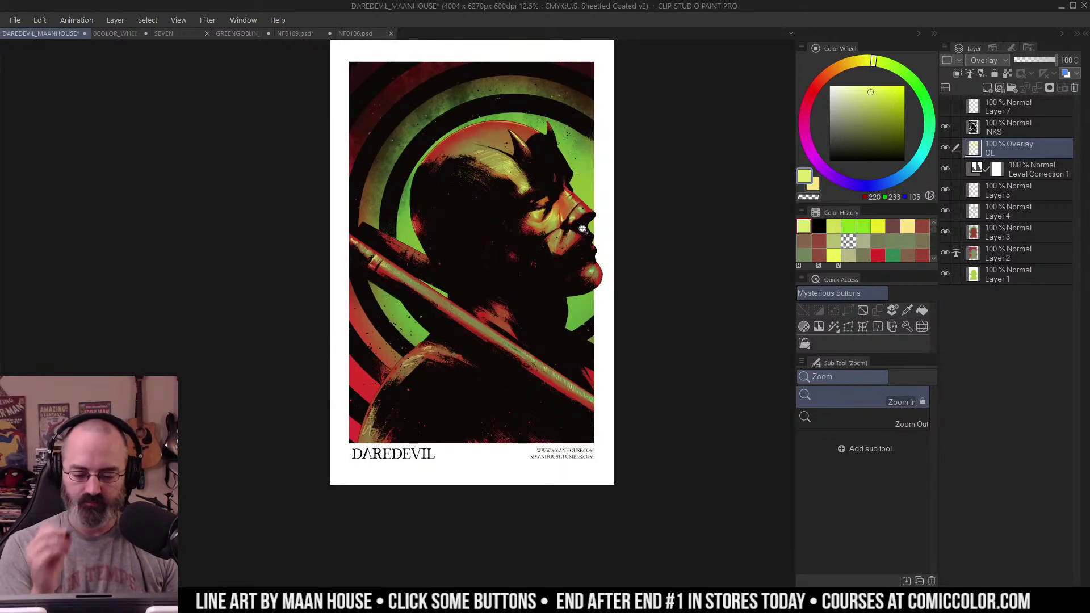
left_click_drag(528, 295, 516, 353)
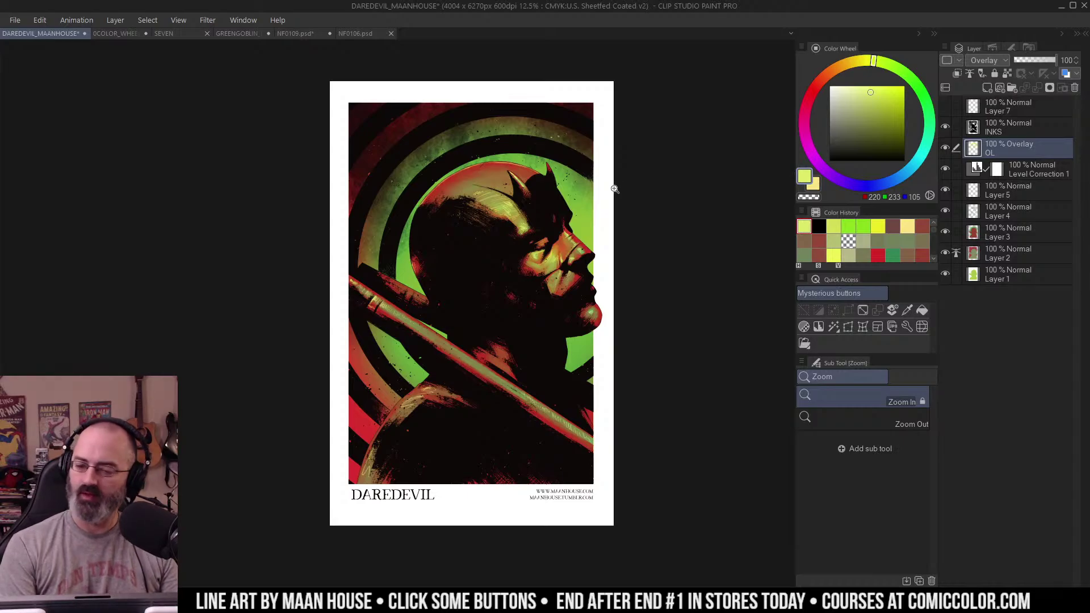
key("m")
mouse_move(649, 171)
left_mouse_down()
mouse_move(662, 150)
mouse_move(657, 161)
left_mouse_up()
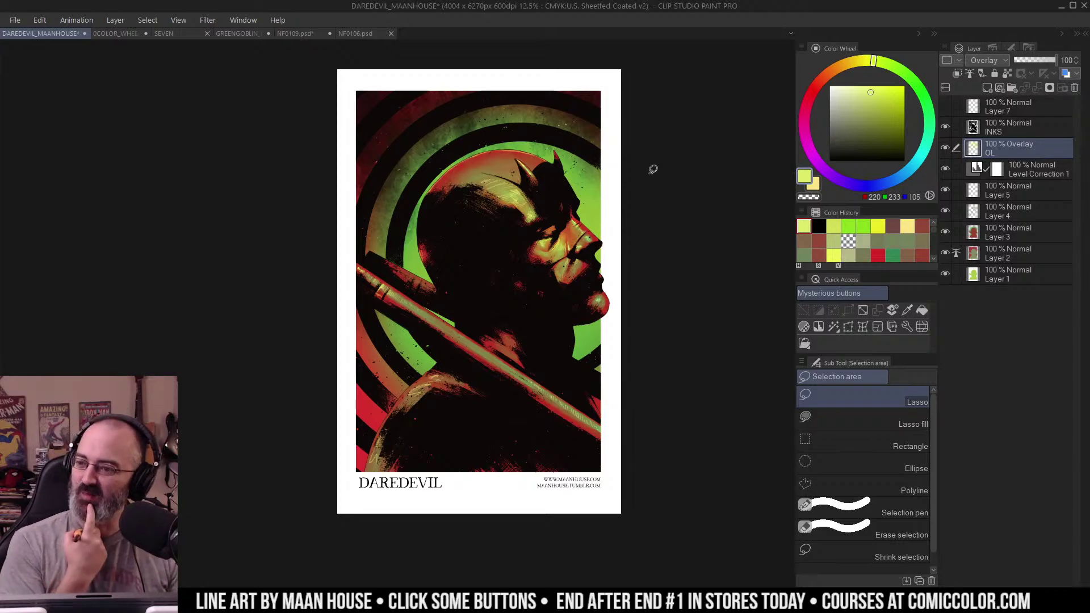
left_click(505, 363, "ctrl")
left_click_drag(523, 364, 533, 317)
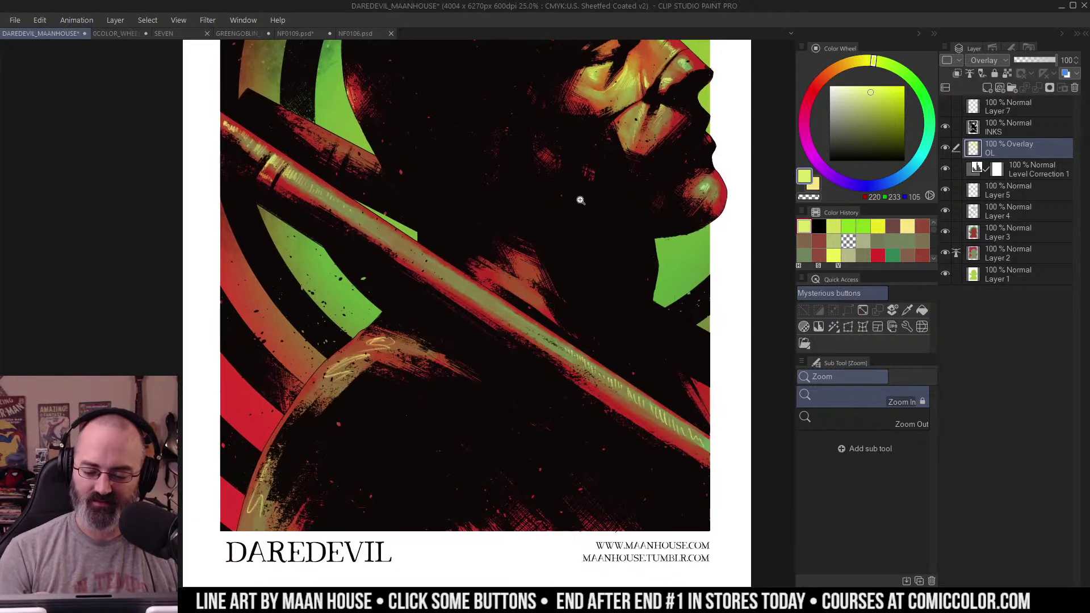
left_click(630, 199, "alt")
left_click_drag(631, 199, 571, 274)
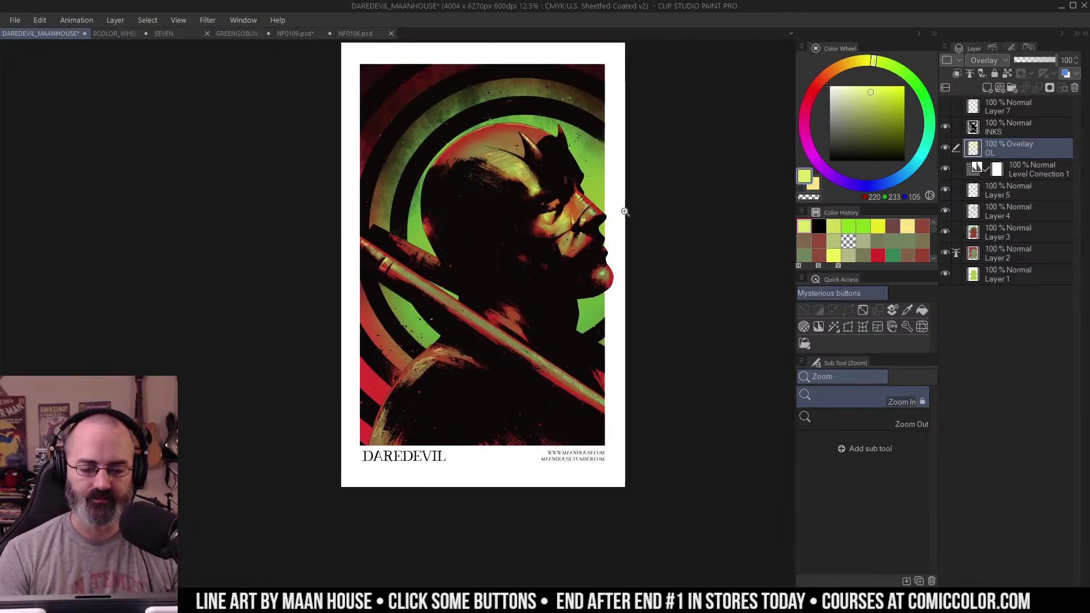
key("m")
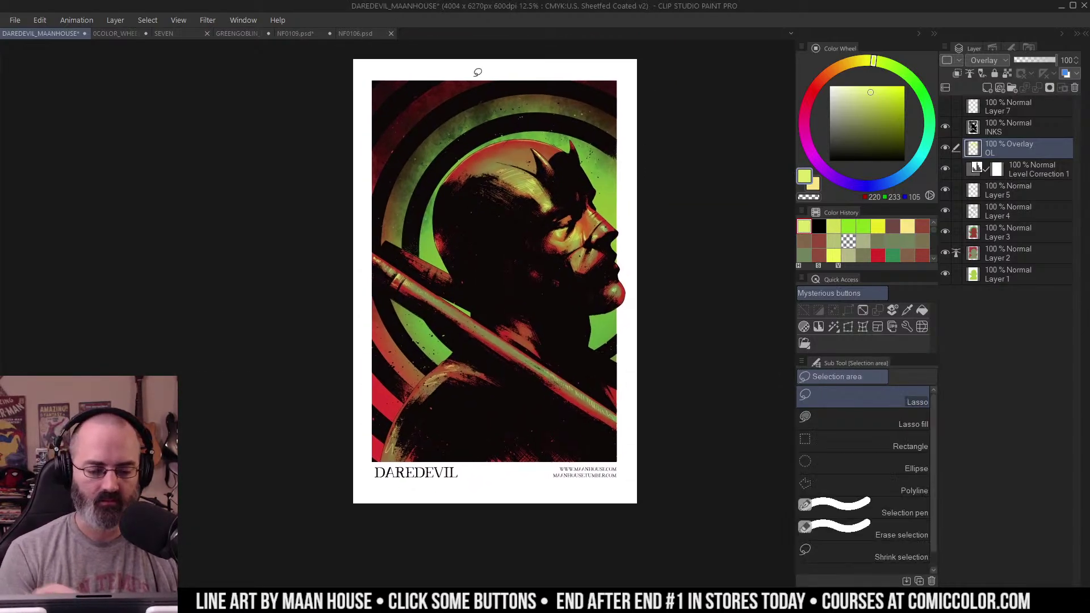
Step: Switch to the GREENGOBLIN_MAANHOUSE document and view the whole poster
left_click(230, 33)
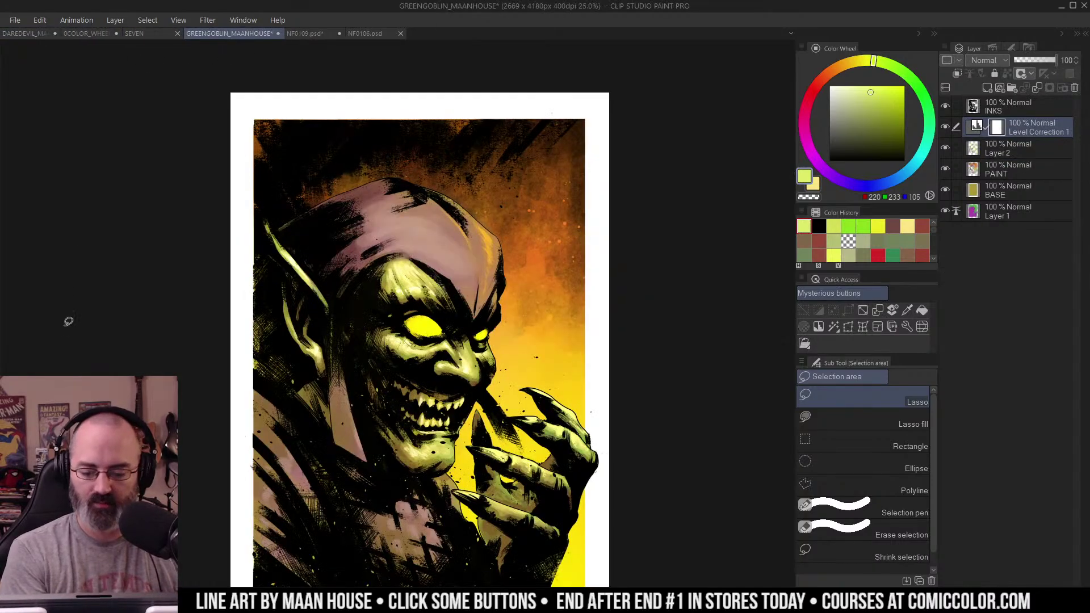
scroll(599, 213, "down", 2)
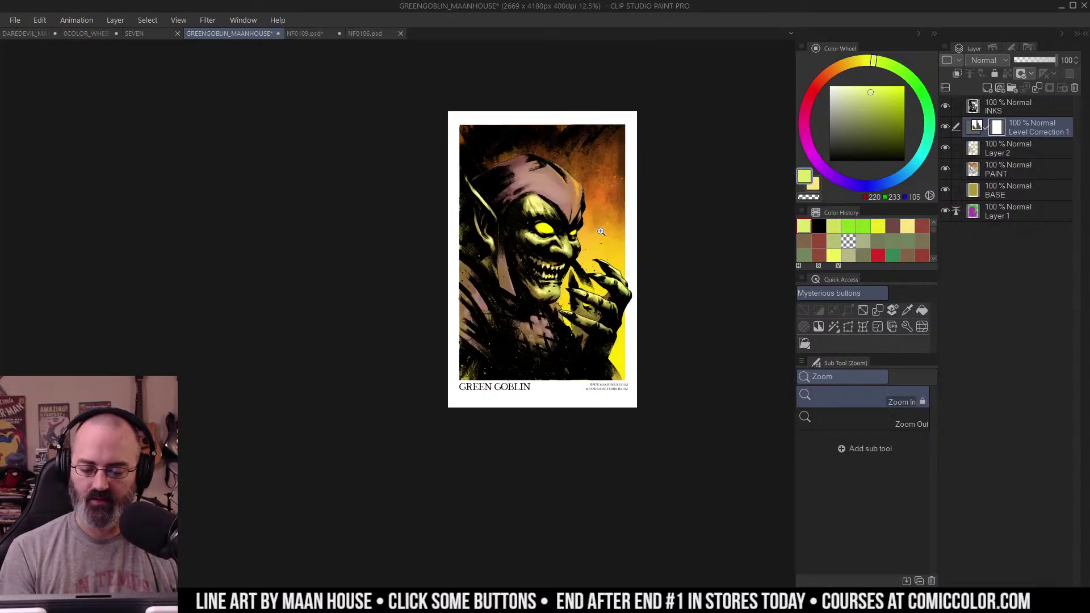
left_click(601, 230)
key("m")
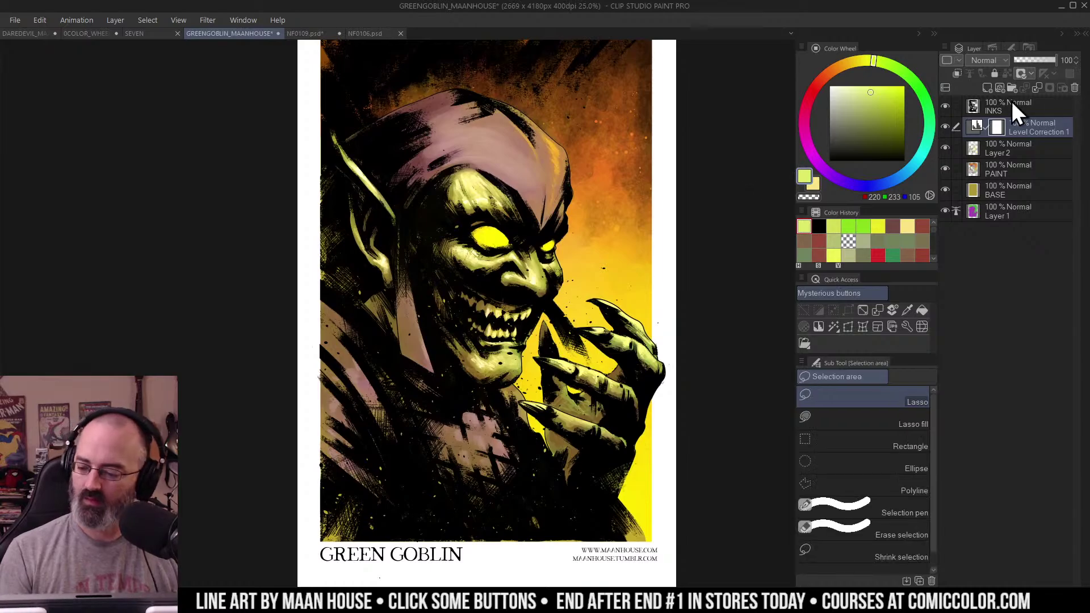
Step: Add a Gradient map correction layer above Level Correction 1 and preview custom gradients 1 and 3 through 8
right_click(1030, 121)
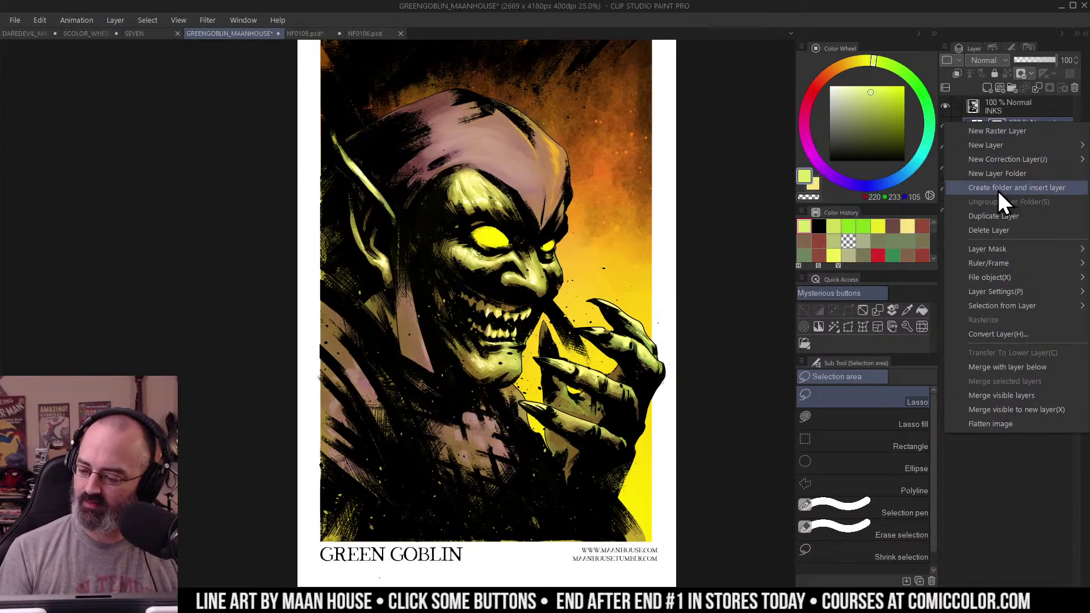
mouse_move(1014, 164)
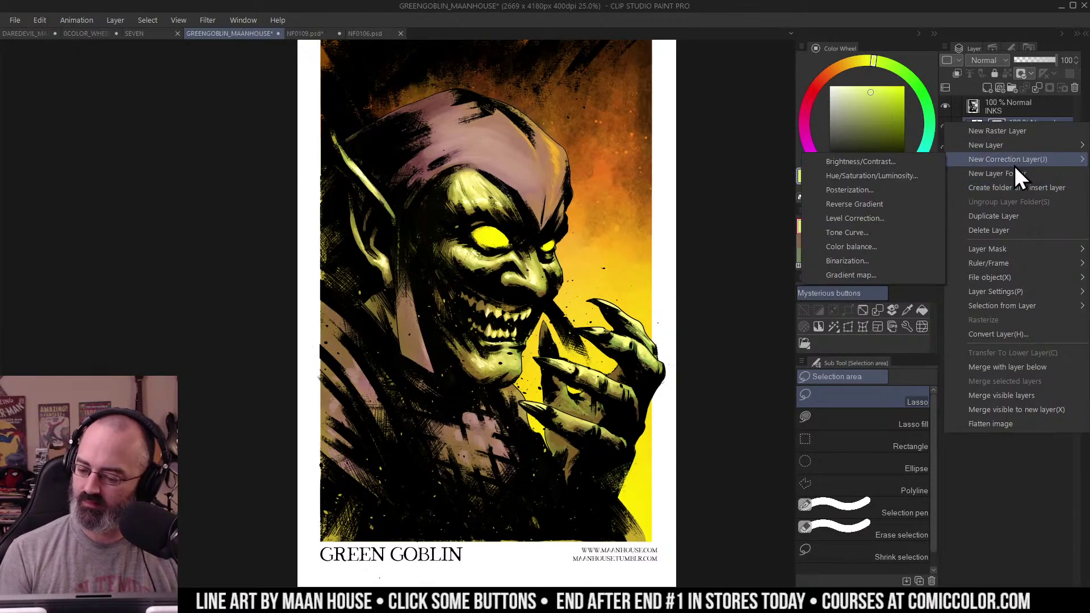
left_click(863, 276)
left_click(809, 168)
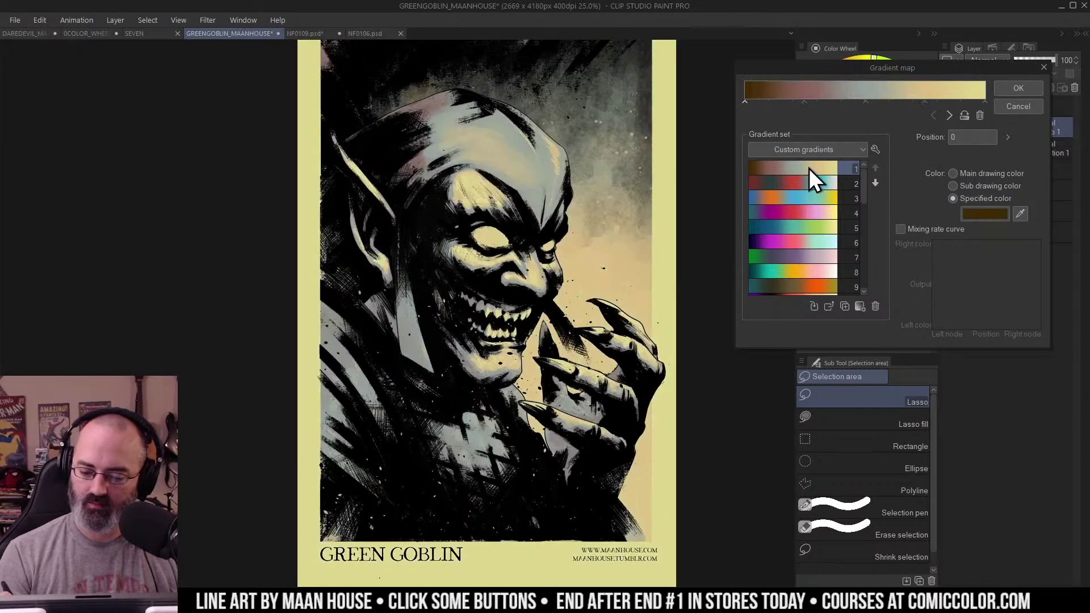
left_click(816, 193)
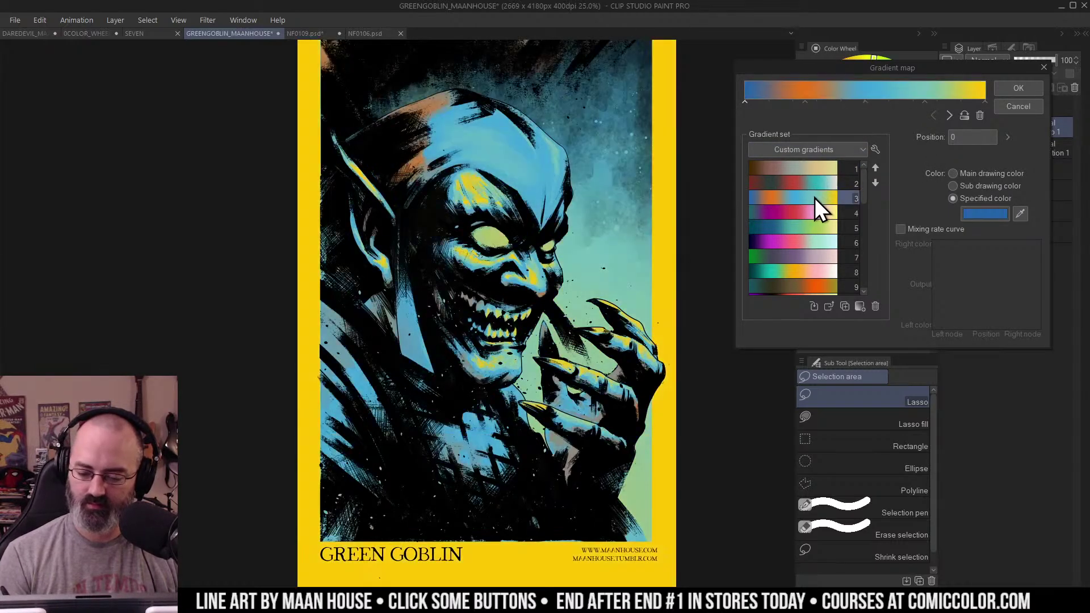
left_click(815, 213)
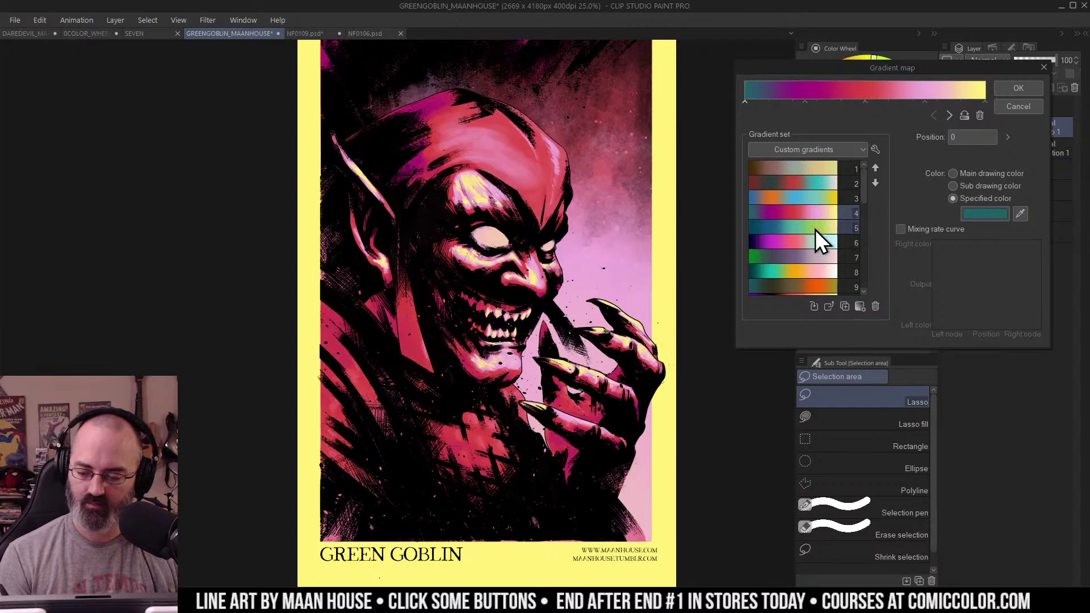
left_click(816, 229)
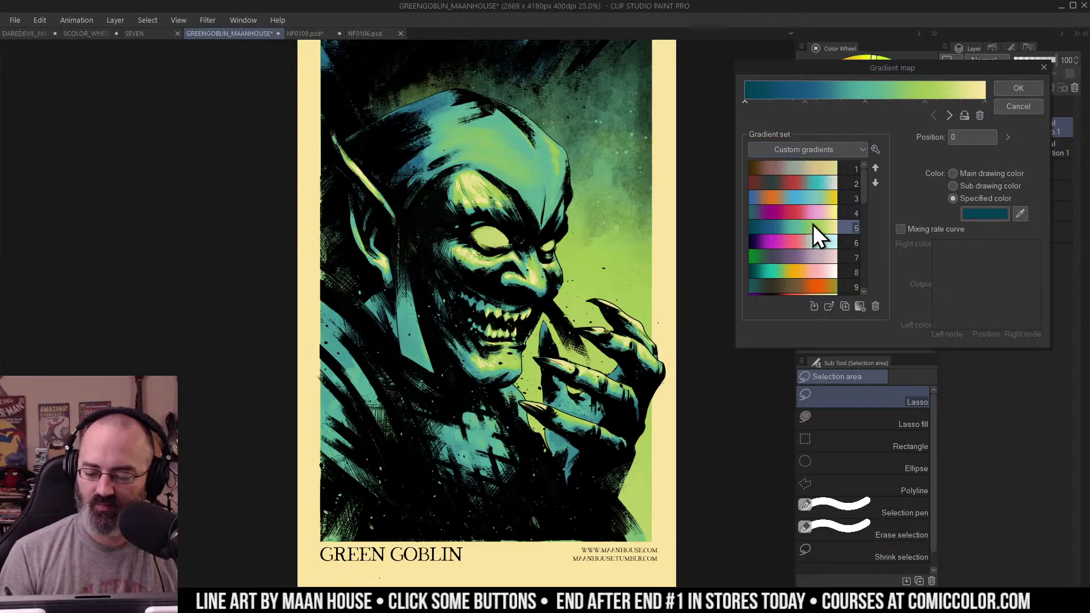
left_click(815, 243)
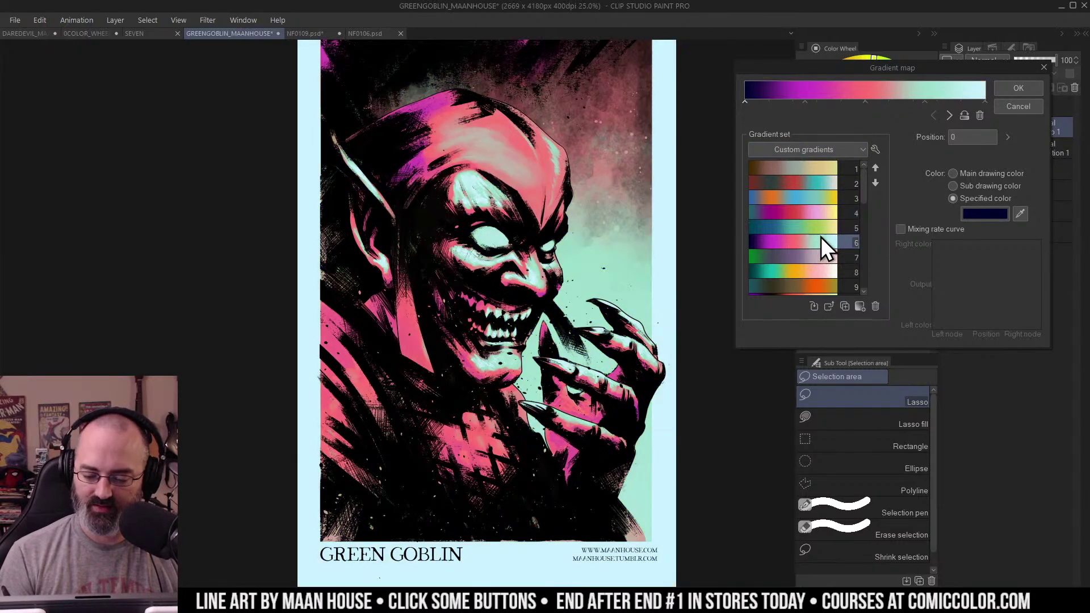
left_click(813, 258)
left_click(812, 271)
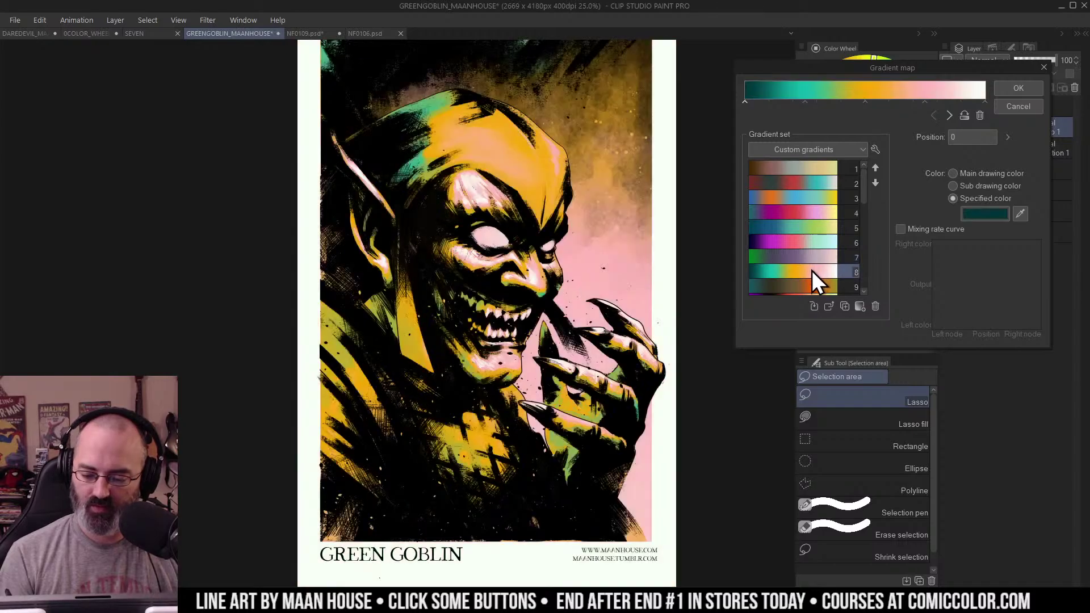
Step: Preview custom gradients 9 through 16 on the Green Goblin poster
scroll(862, 210, "down", 3)
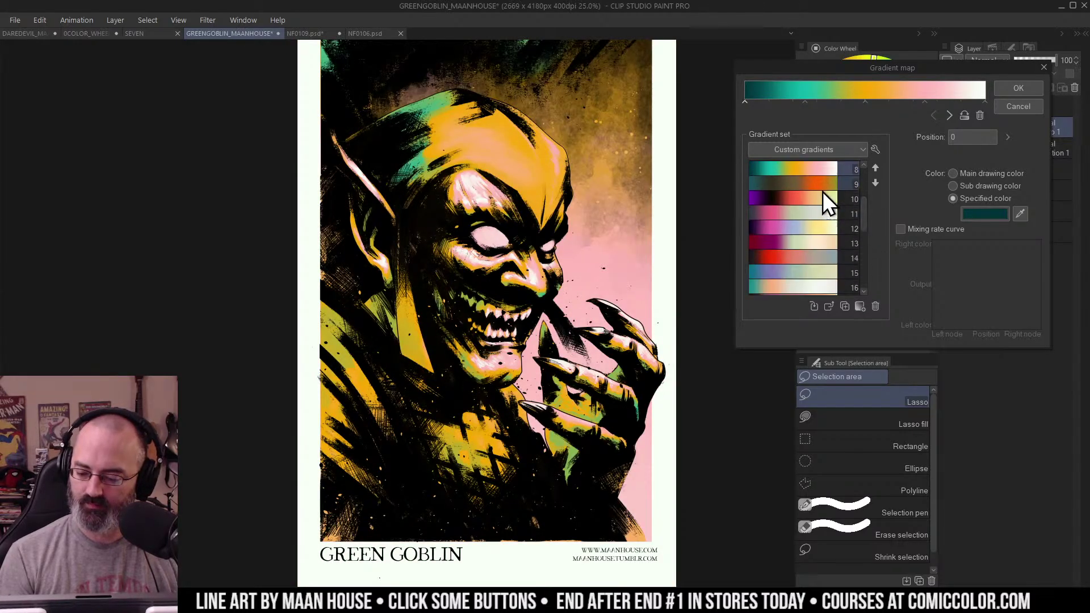
left_click(829, 185)
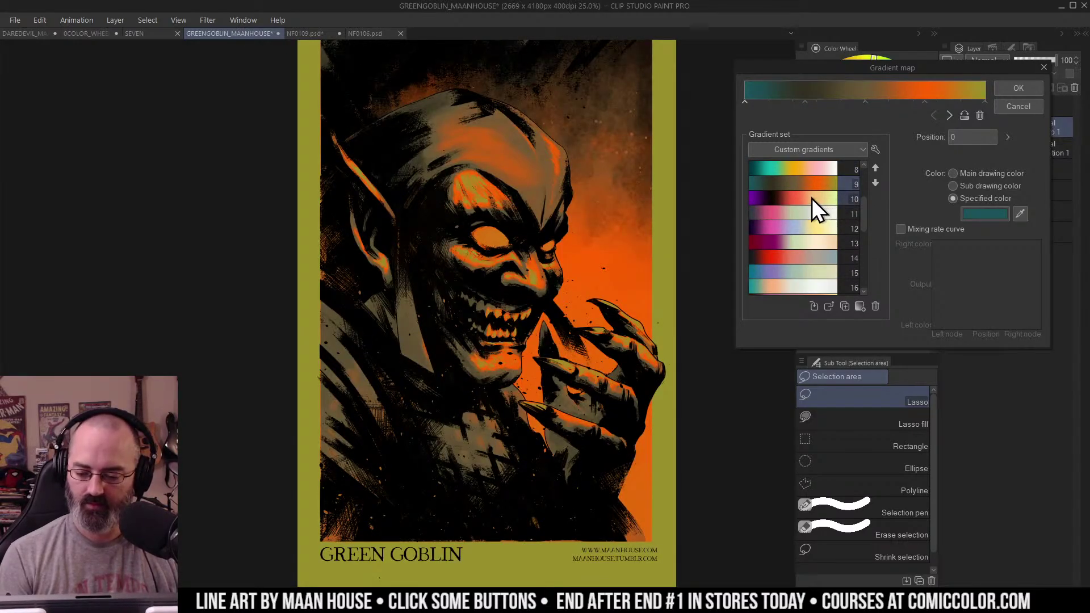
left_click(813, 199)
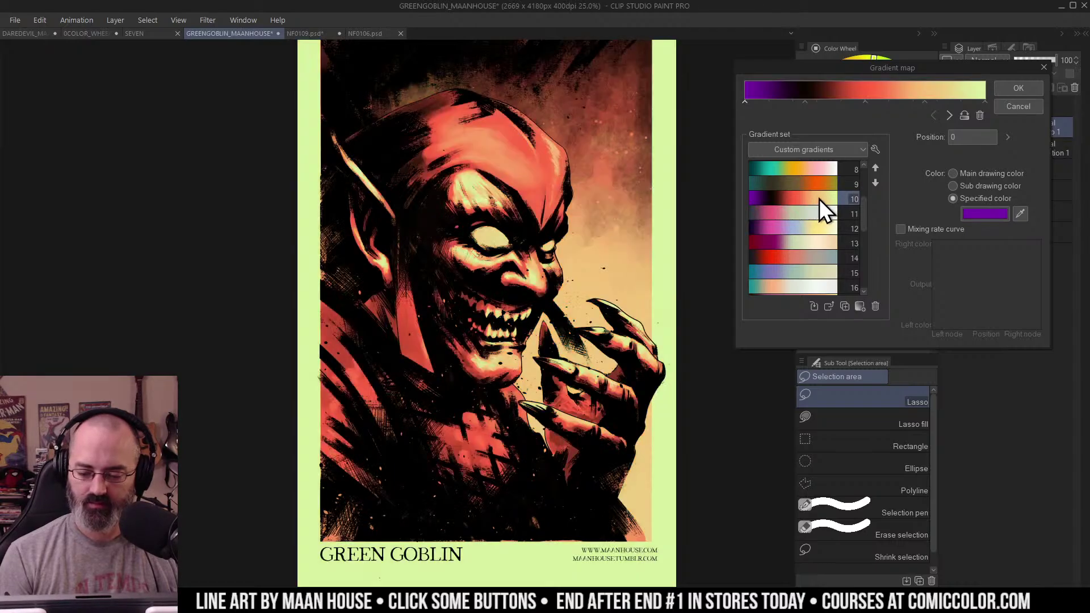
left_click(816, 213)
left_click(813, 229)
left_click(817, 243)
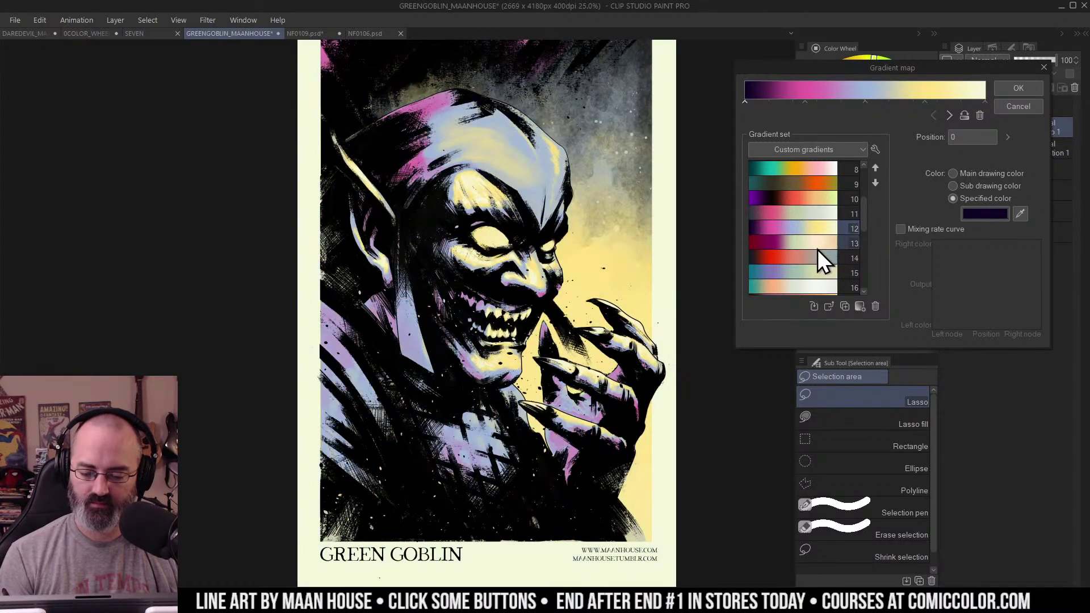
left_click(811, 260)
left_click(812, 272)
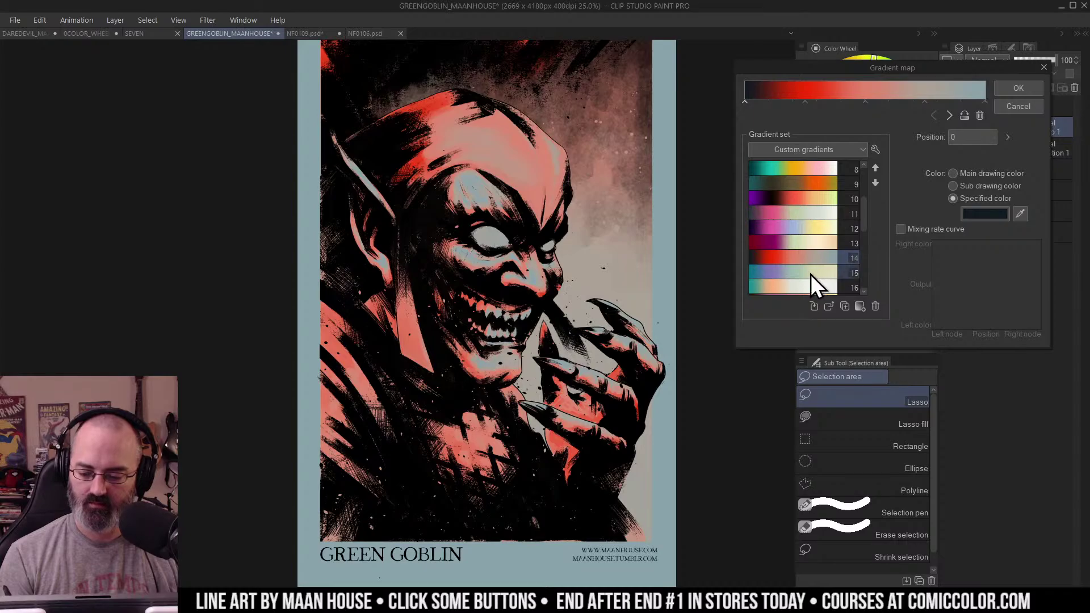
left_click(809, 285)
left_click(822, 273)
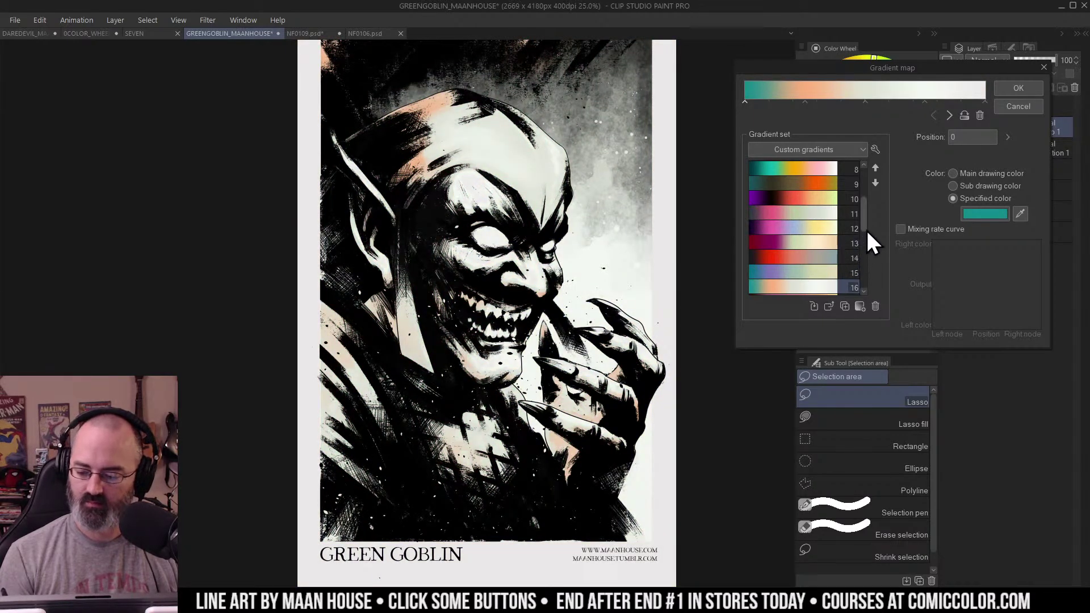
Step: Preview custom gradients 20 through 23 and apply gradient 24 as the gradient map
scroll(866, 229, "down", 3)
left_click(817, 219)
left_click(815, 231)
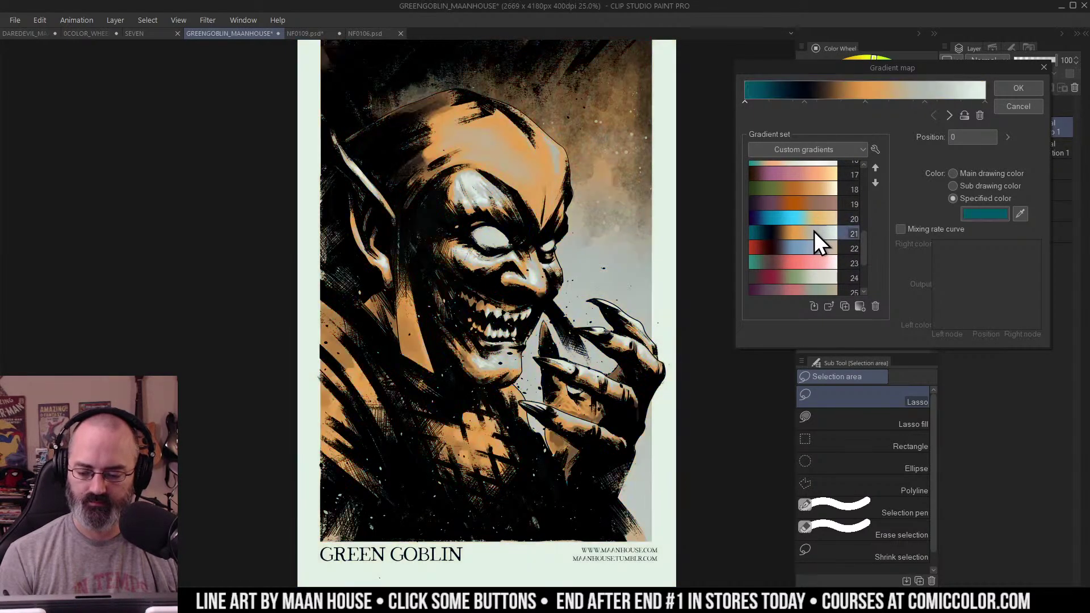
left_click(809, 250)
left_click(809, 261)
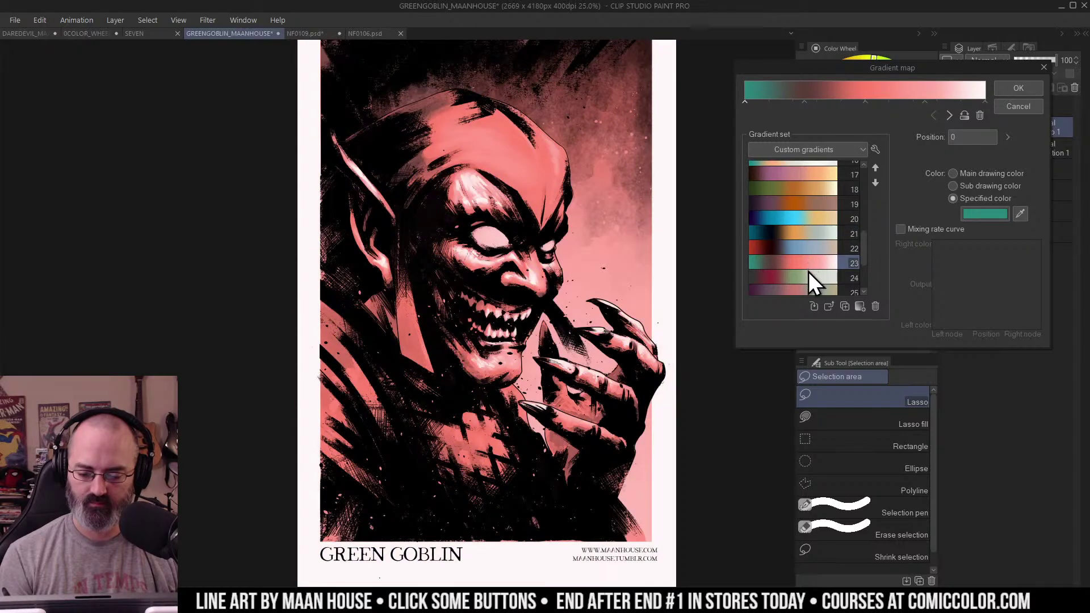
left_click(809, 275)
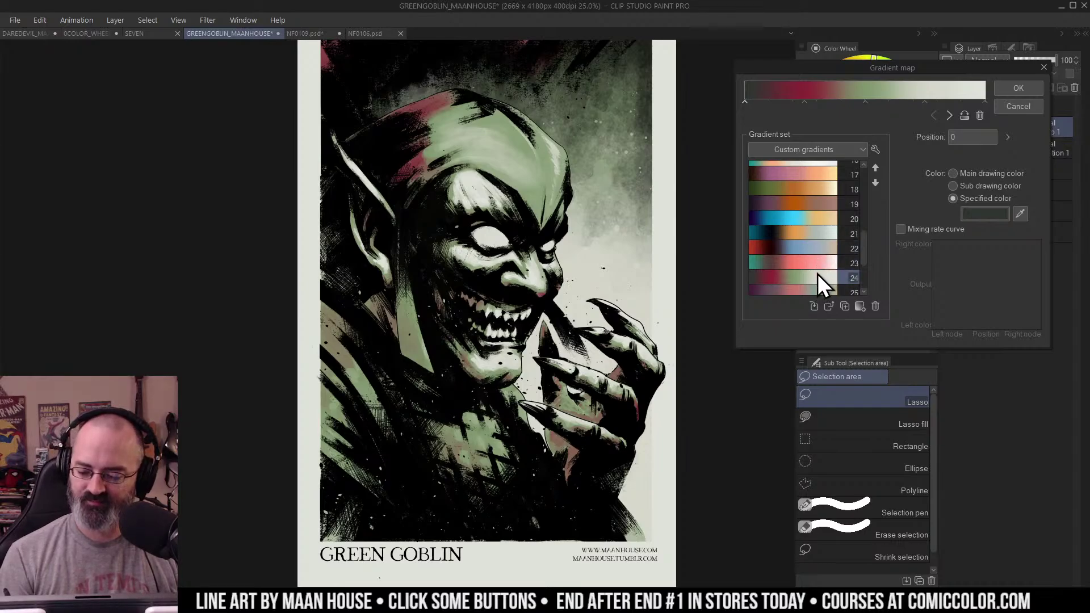
left_click(1016, 88)
Step: Try the Color blending mode on the gradient map layer and delete that layer
left_click(990, 61)
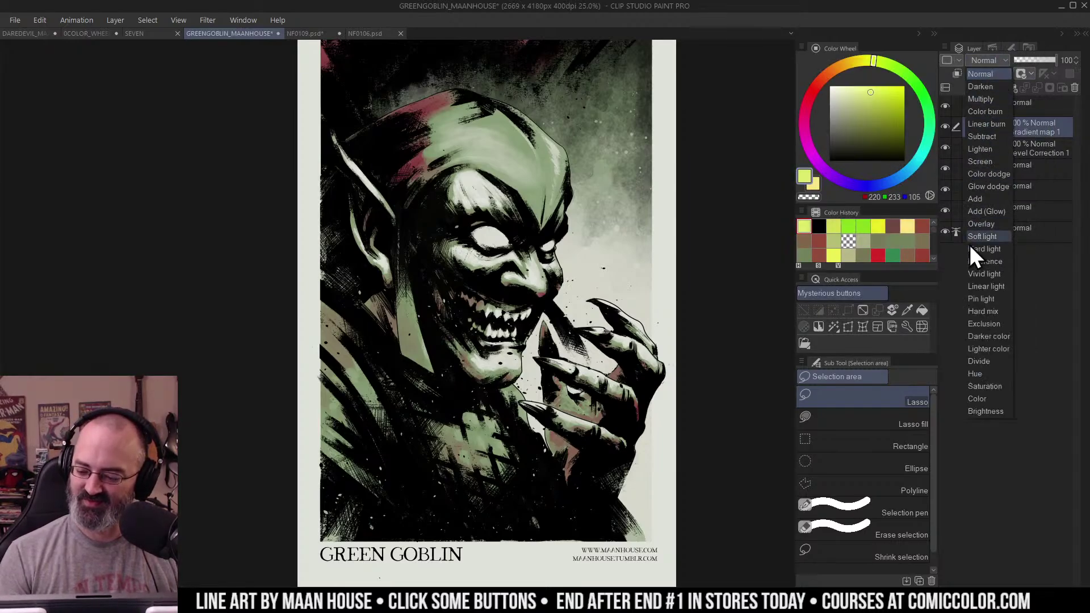
left_click(985, 397)
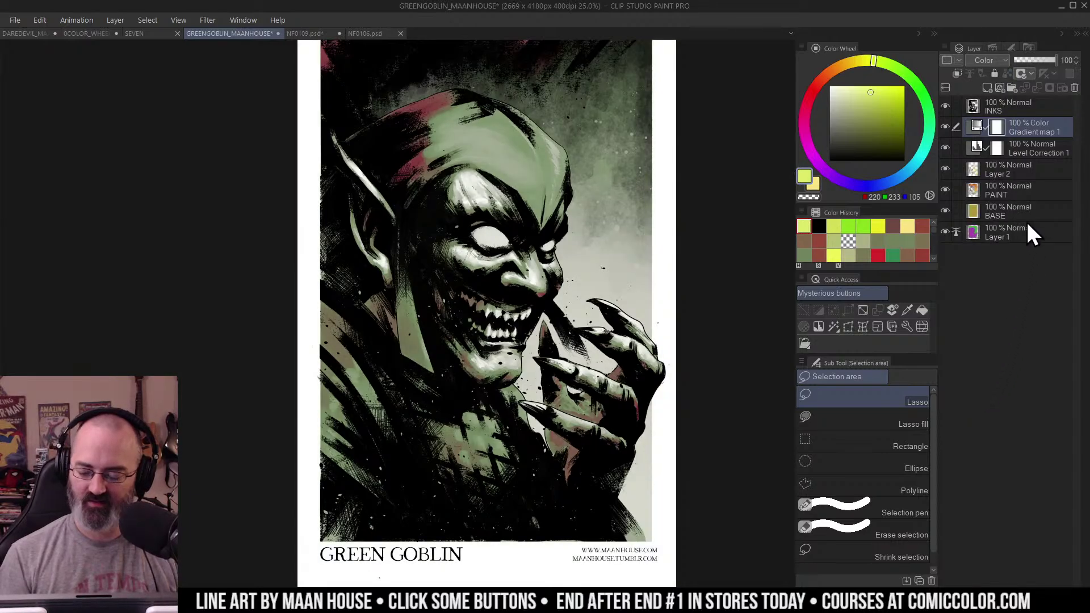
right_click(1023, 128)
left_click(1003, 232)
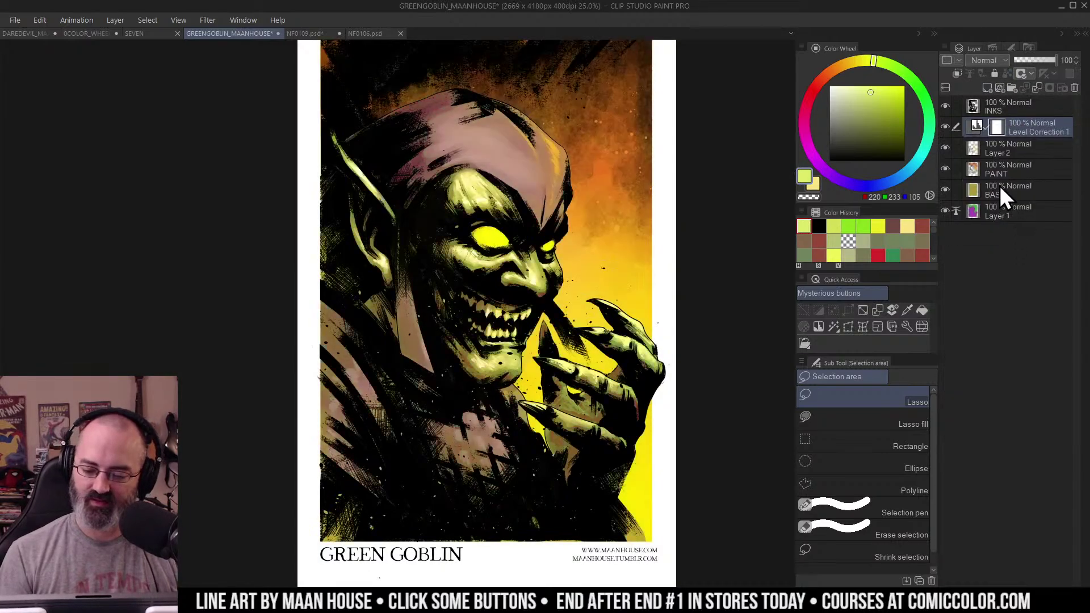
Step: Split the workspace so the Daredevil poster sits in its own pane beside the Green Goblin poster
left_click(503, 182, "alt")
left_click(564, 180, "ctrl")
left_click_drag(568, 179, 620, 162)
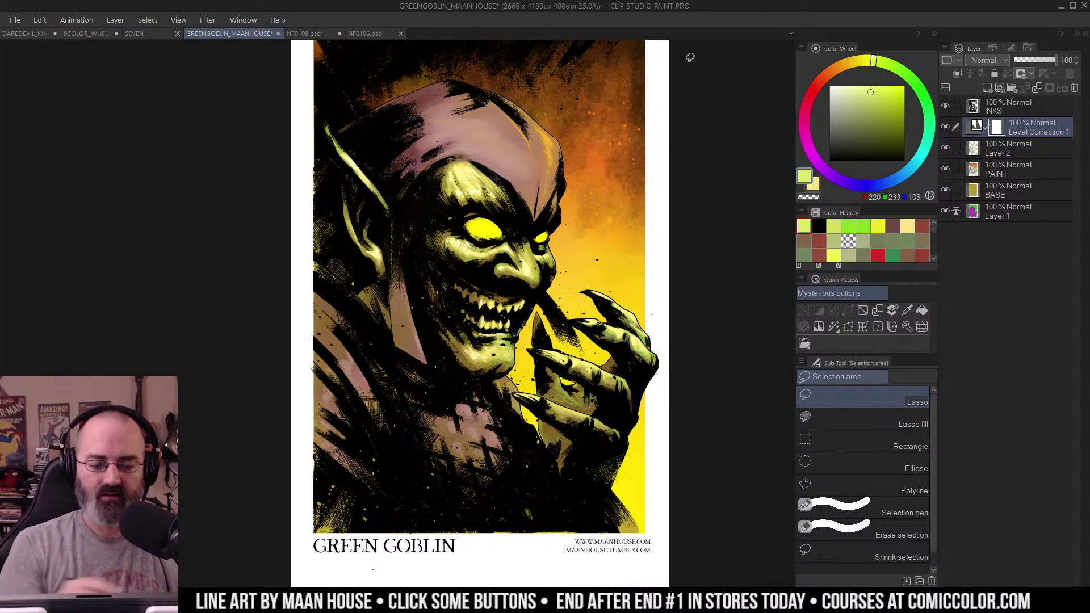
left_click_drag(32, 33, 791, 86)
left_click(322, 173)
left_click_drag(322, 172, 247, 176)
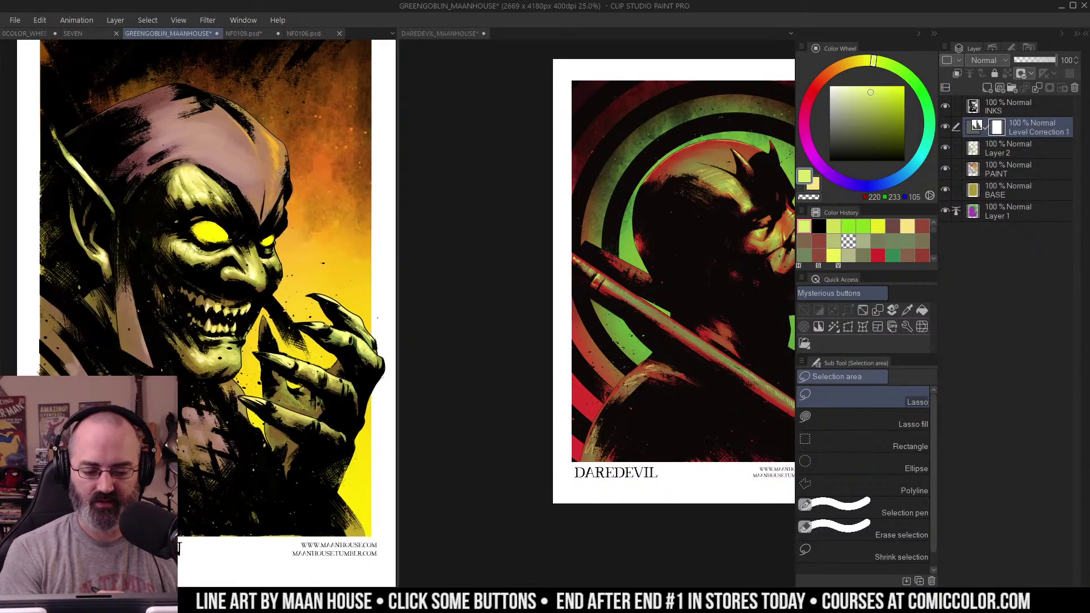
left_click(688, 158)
left_click_drag(688, 158, 585, 170)
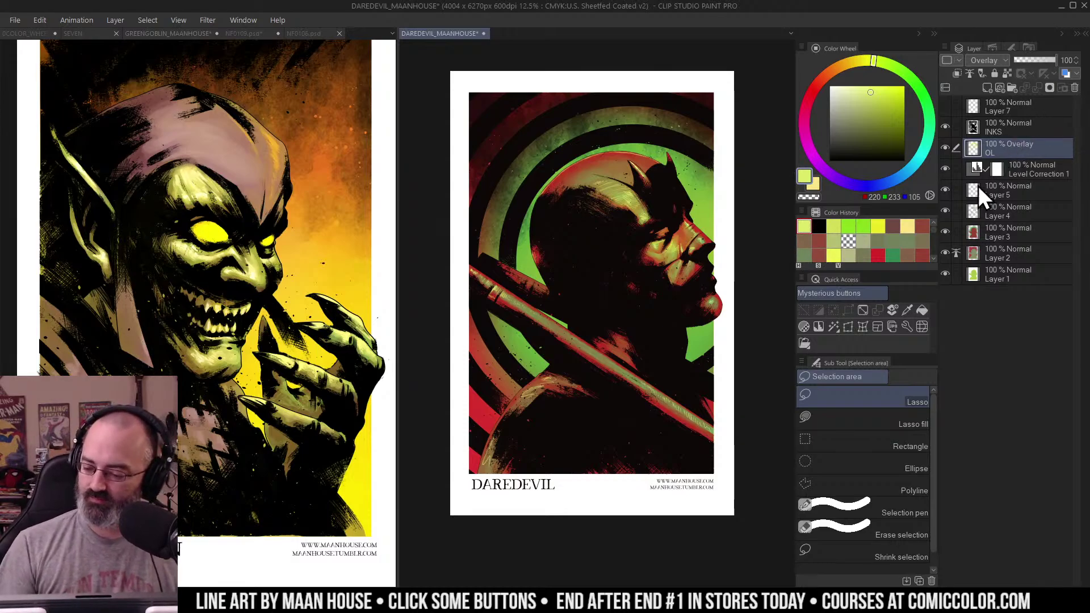
Step: Fit the Daredevil and Green Goblin posters to their panes for a side-by-side comparison
left_click(863, 310)
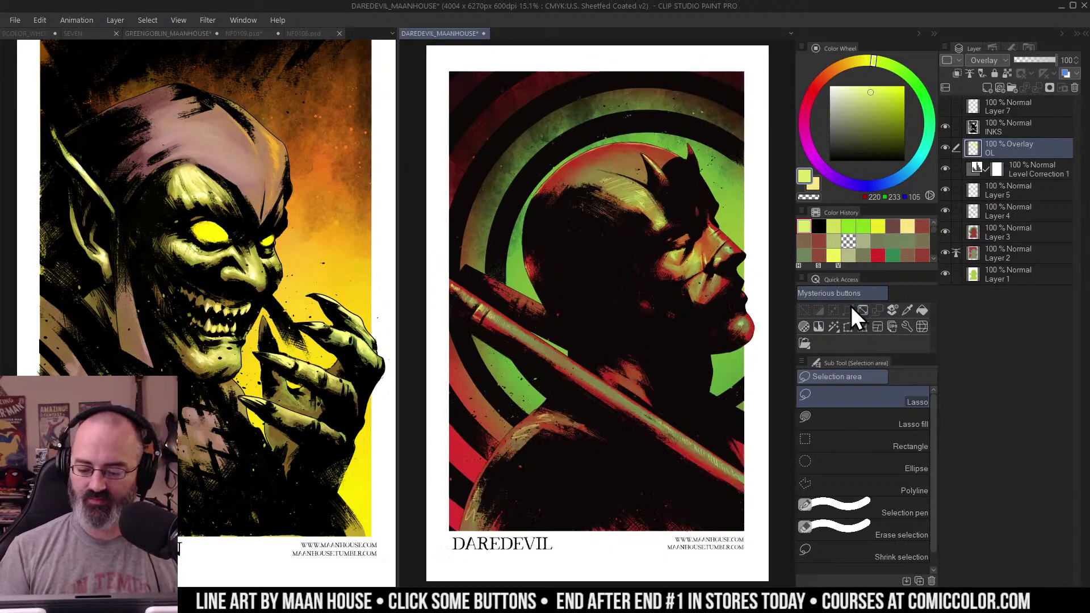
left_click(377, 329)
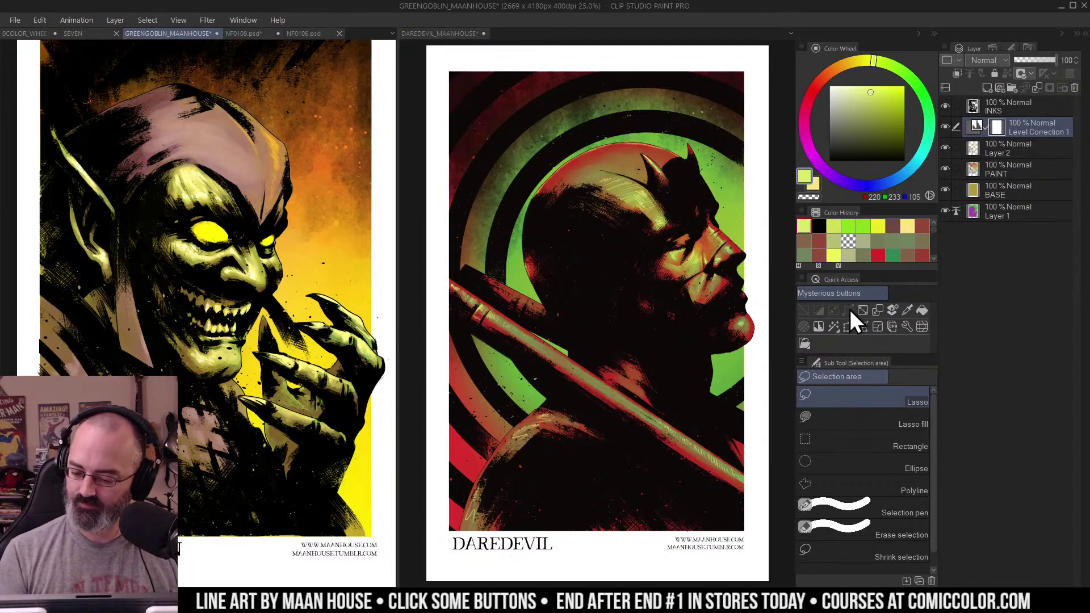
left_click(850, 309)
left_click_drag(308, 294, 325, 288)
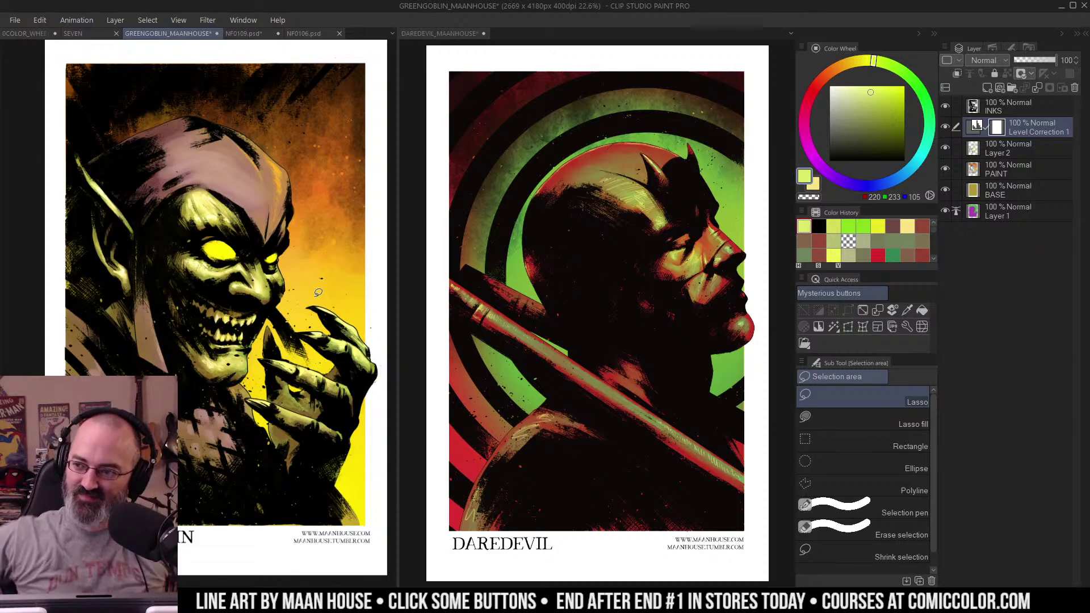
Step: Touch up the face on Daredevil's OL layer with the Soft airbrush, using colours sampled from the poster
left_click(647, 223)
left_click_drag(694, 263, 709, 246)
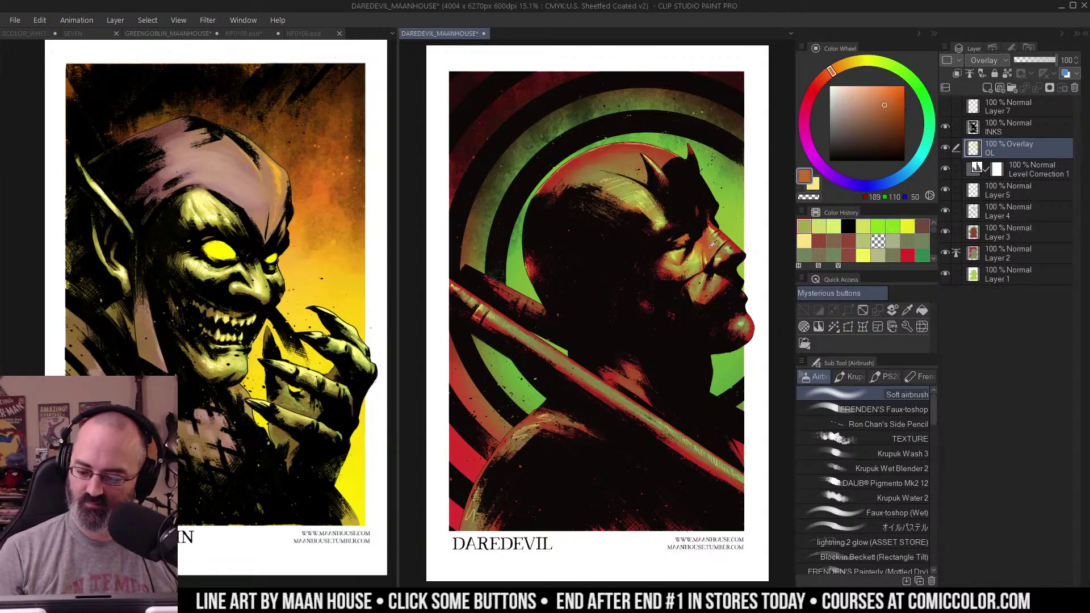
left_click(669, 152, "alt")
left_click(669, 152, "alt")
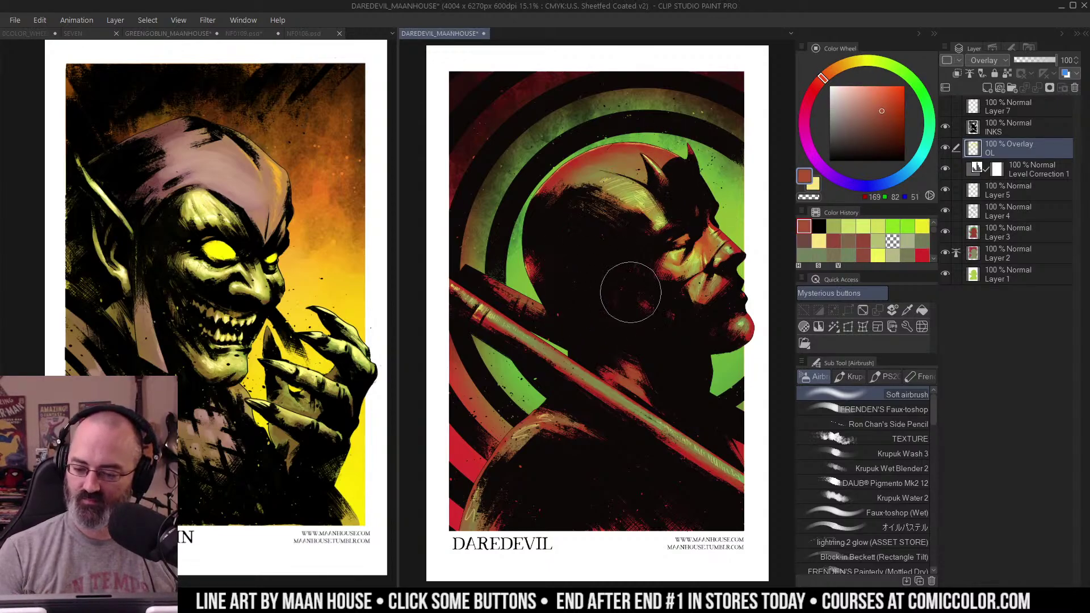
key("z")
left_click(647, 306, "alt")
mouse_move(708, 251)
left_mouse_down()
mouse_move(688, 234)
mouse_move(697, 229)
left_mouse_up()
key("m")
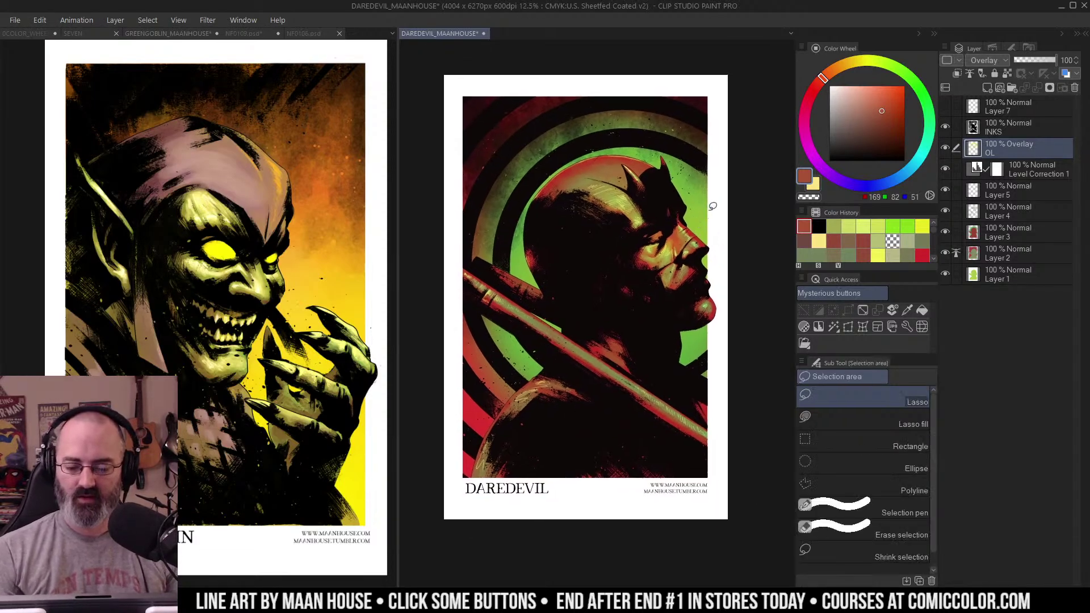
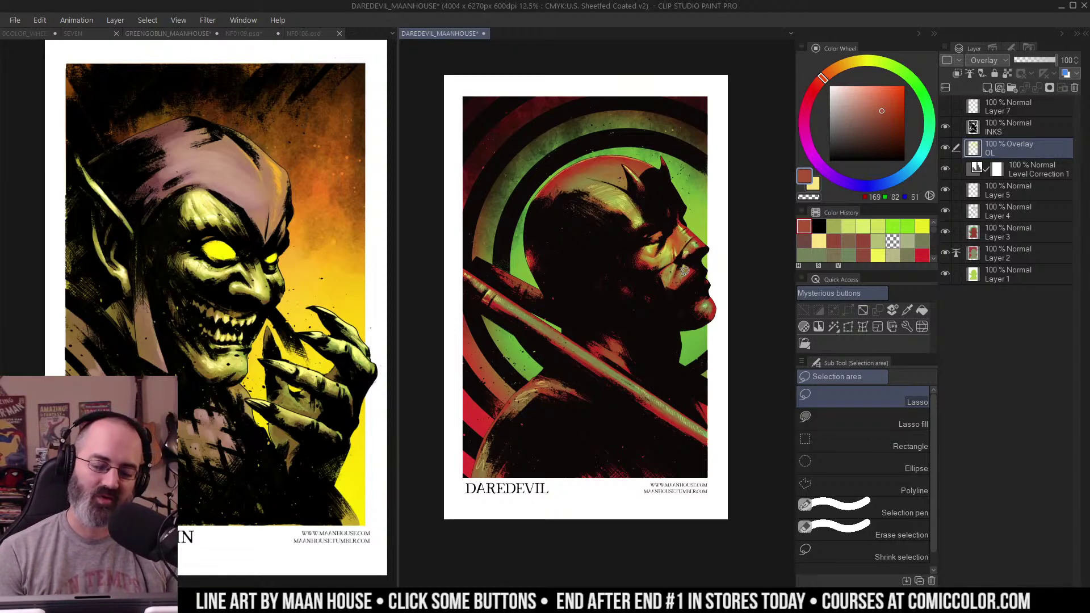
Step: Set the drawing colour to magenta (RGB 185, 63, 204)
left_click(817, 162)
left_click(881, 101)
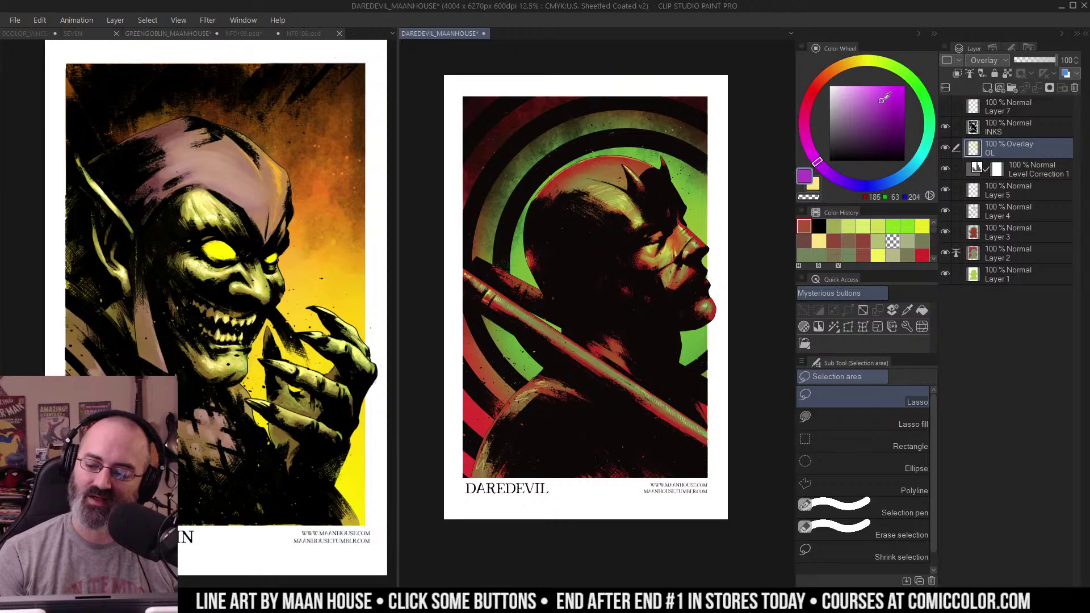
left_click_drag(626, 217, 615, 221)
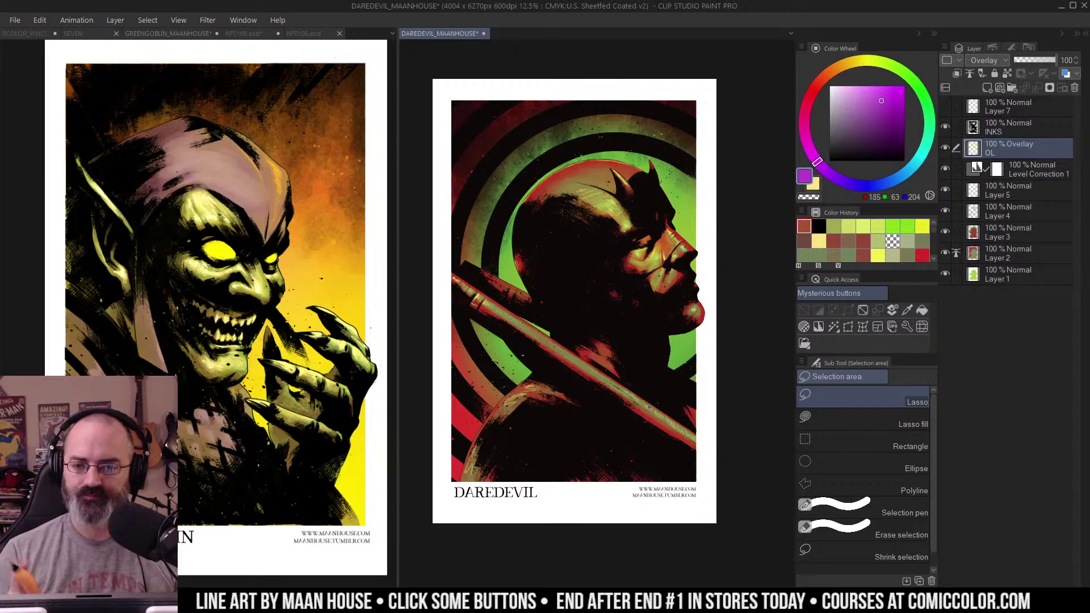
left_click(691, 171)
left_click_drag(696, 155, 706, 139)
key("ctrl+d")
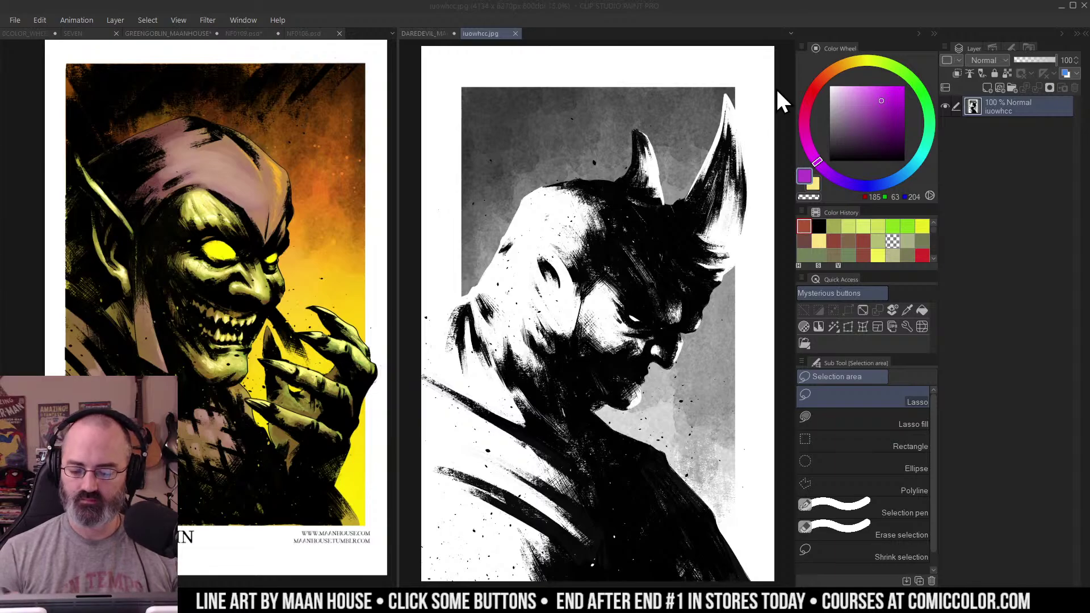
Step: Save the black-and-white image iuowhcc.jpg under the new name RHINO_MAANHOUSE
left_click_drag(688, 198, 674, 177)
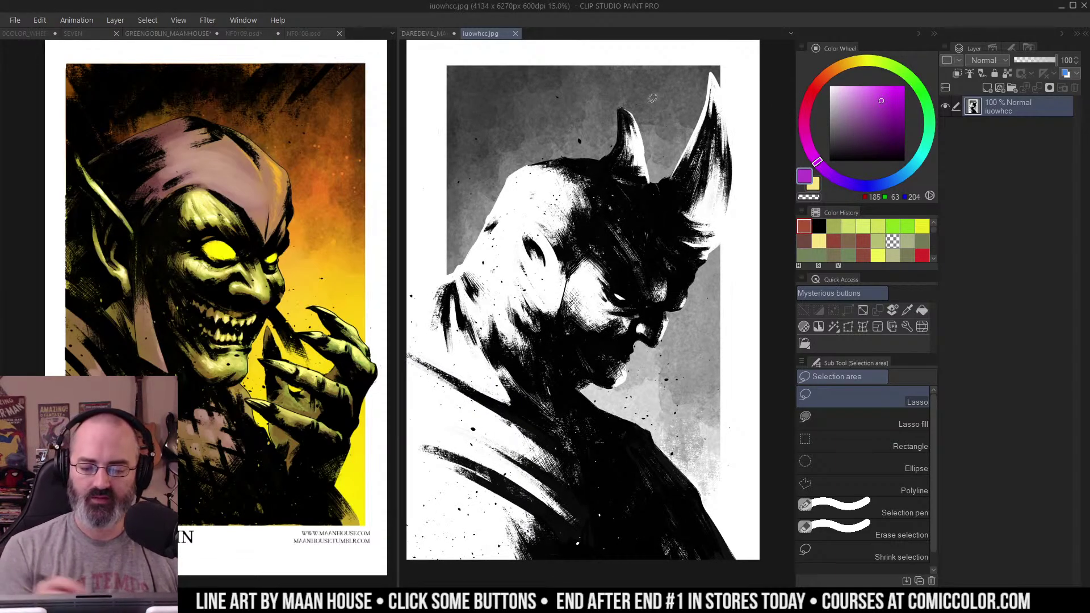
left_click(15, 20)
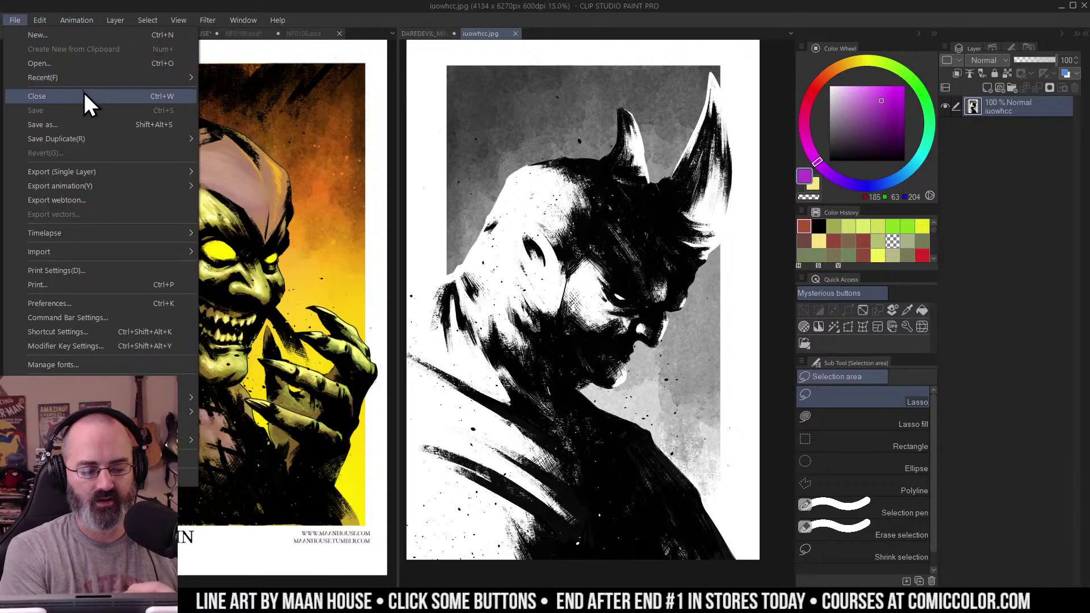
left_click(80, 129)
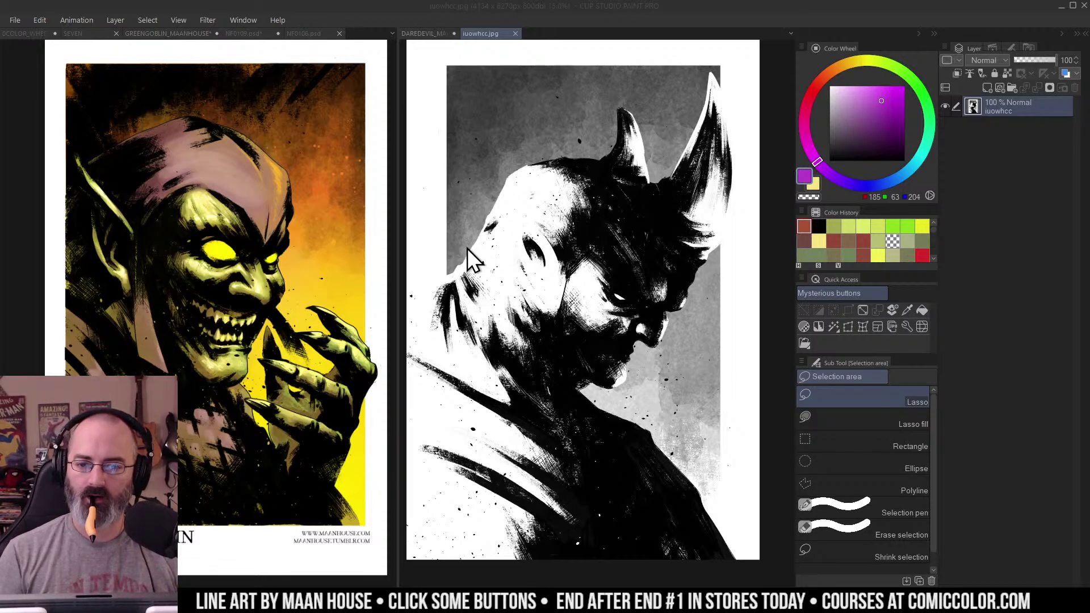
key("Return")
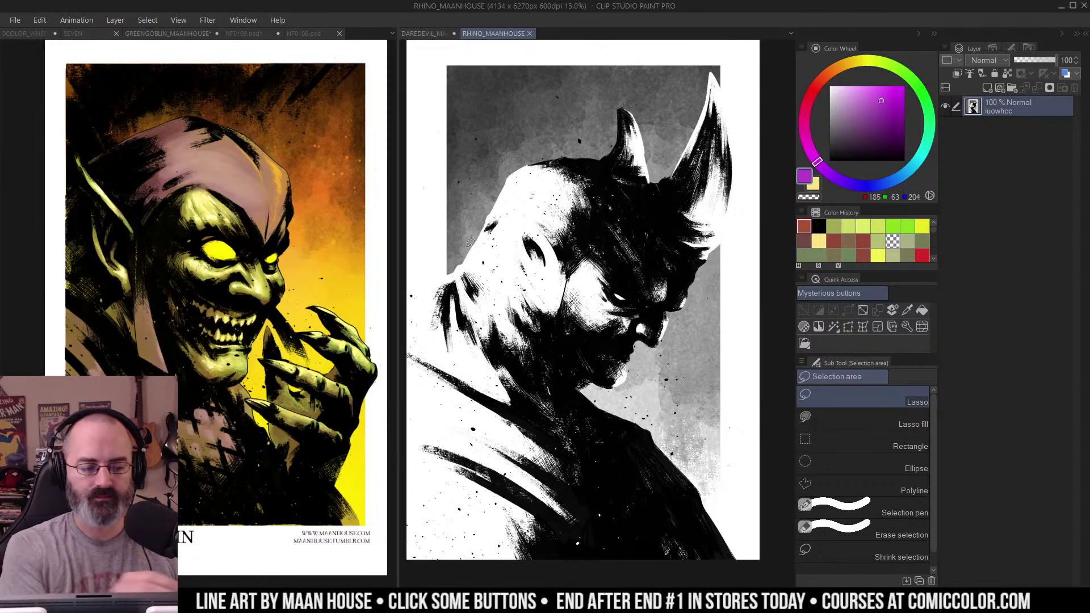
Step: Turn on timelapse recording for the RHINO_MAANHOUSE document and save the file
left_click(16, 19)
mouse_move(143, 237)
left_click(228, 238)
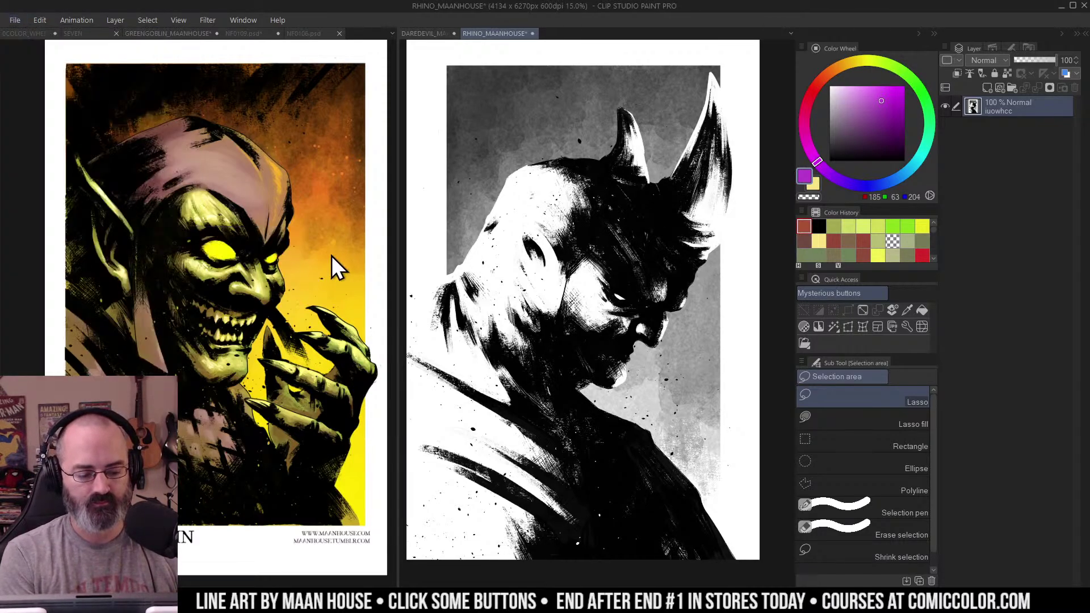
key("ctrl+s")
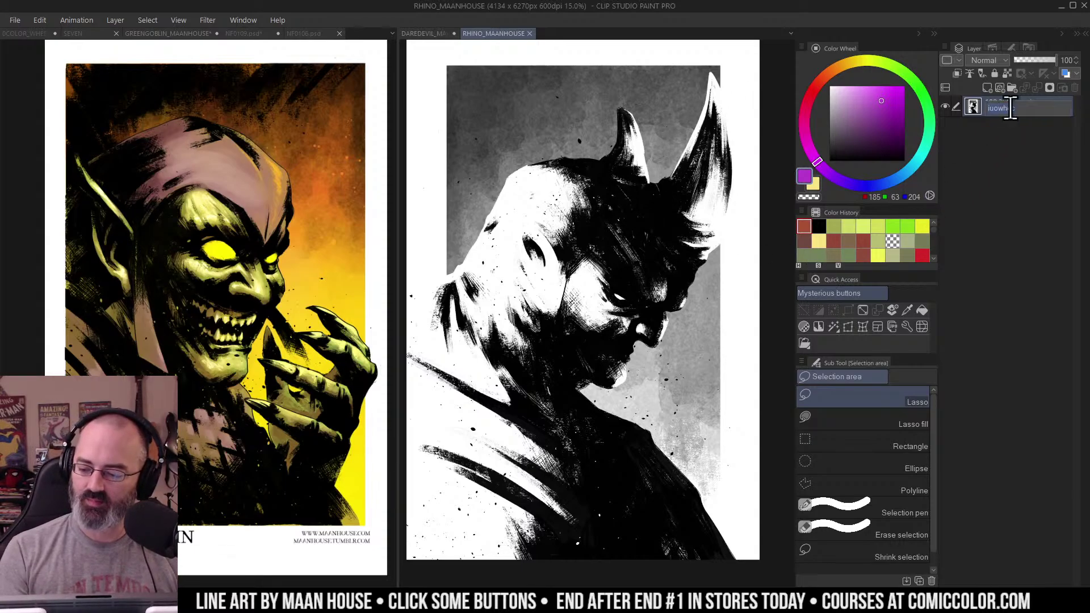
Step: Rename the artwork layer INKS and convert its white areas to transparency
double_click(1007, 112)
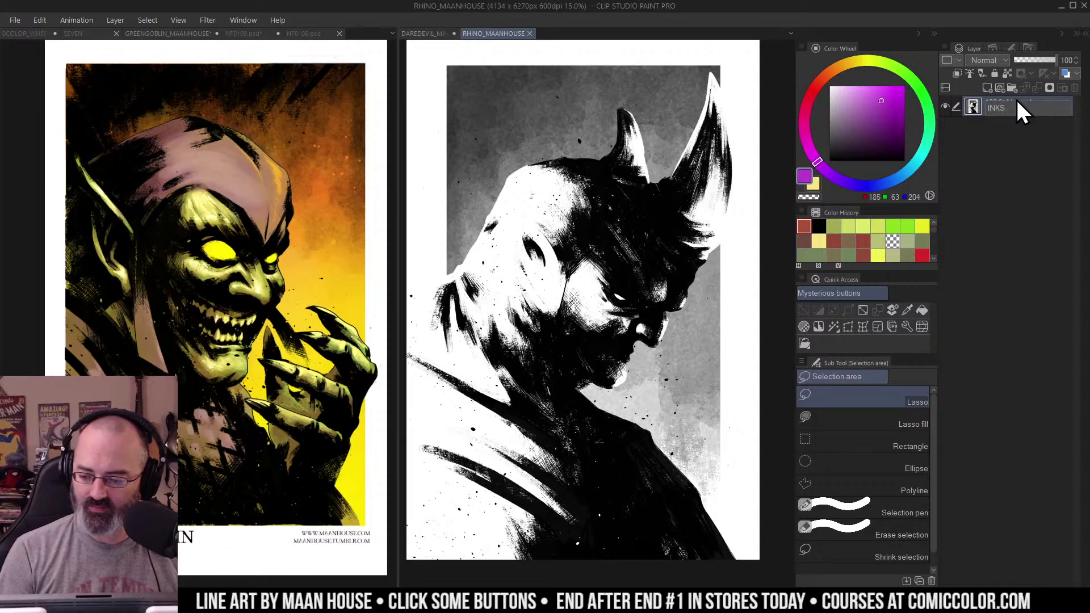
key("Return")
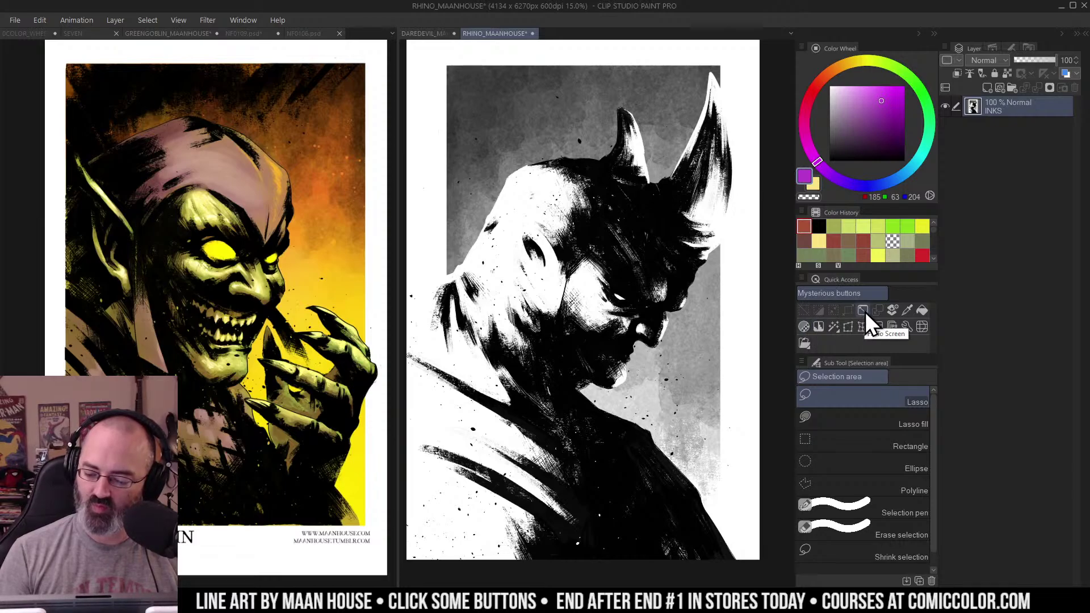
left_click(804, 327)
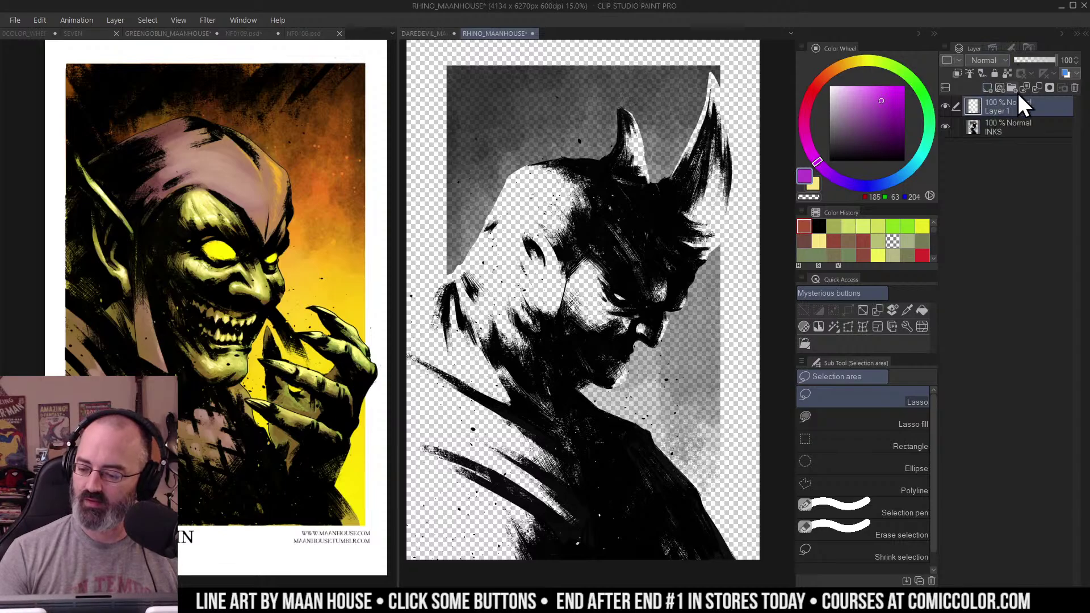
Step: Place the empty Layer 1 below INKS and fill it with mid grey (RGB 123, 123, 123)
left_click(1017, 122)
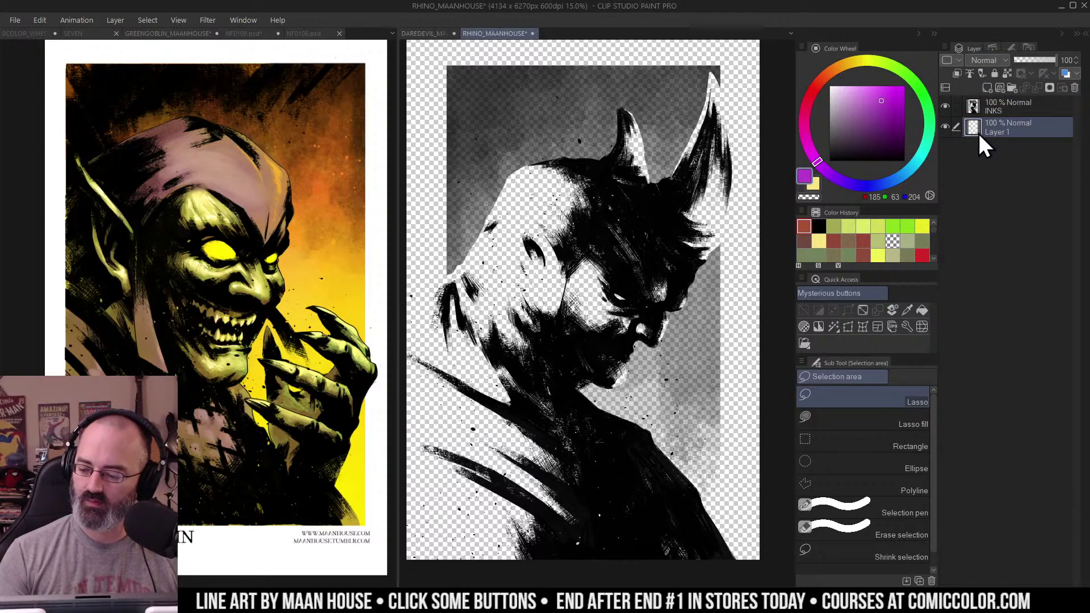
left_click(844, 94)
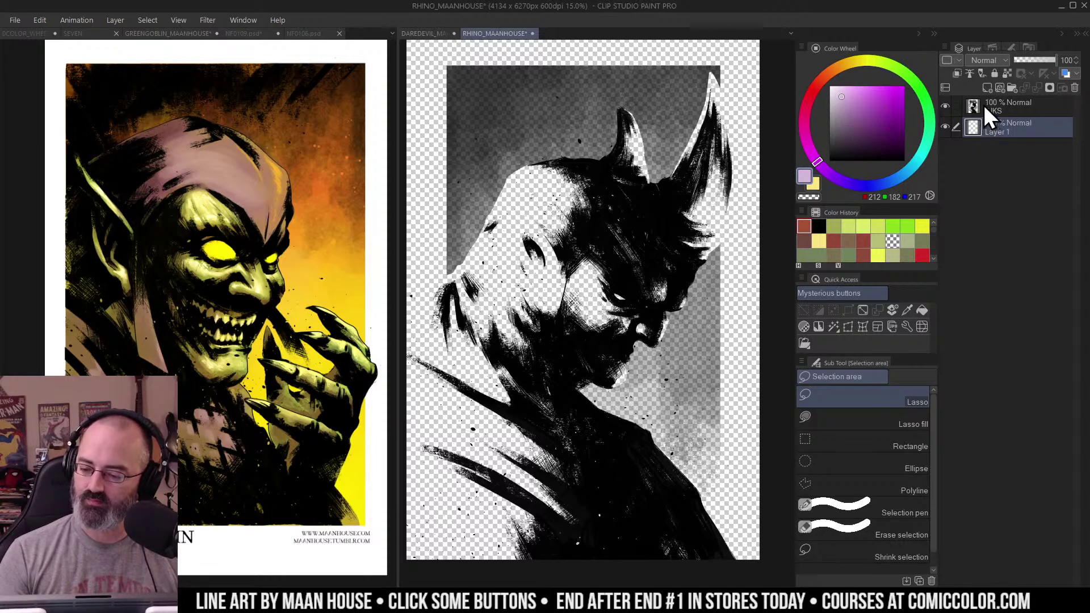
key("b")
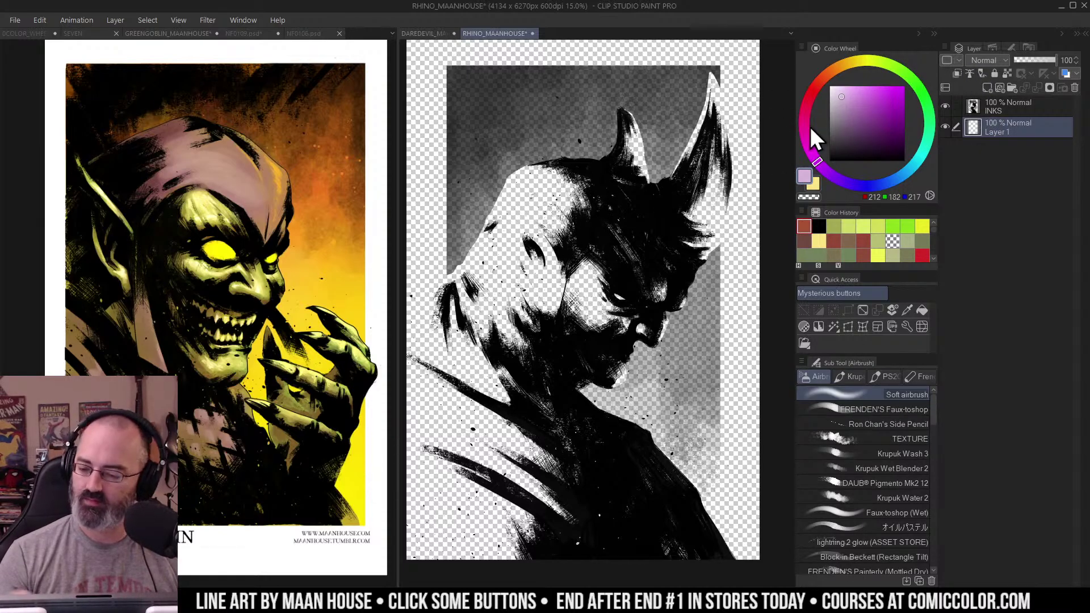
left_click(836, 86)
key("m")
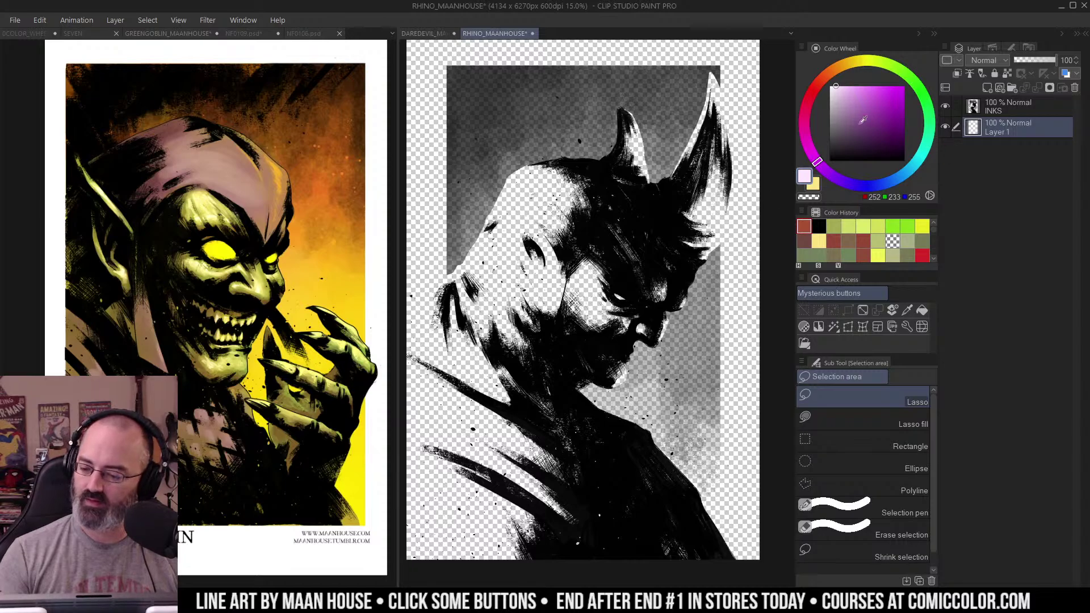
left_click(829, 124)
key("g")
left_click(751, 298)
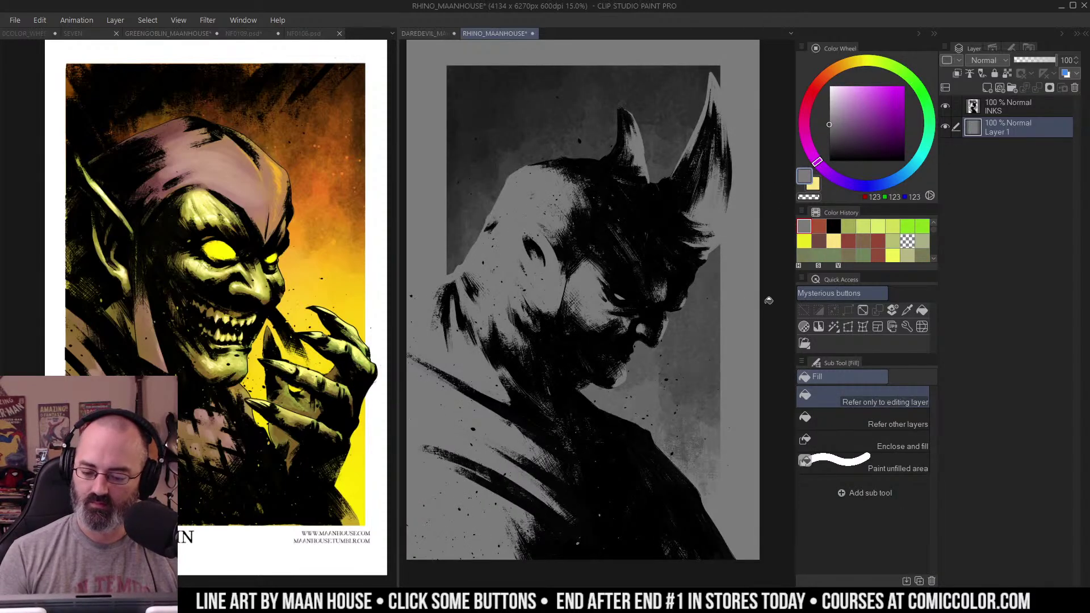
Step: Airbrush a white highlight on the Rhino's head and dark grey (RGB 46, 46, 46) shading over the cheek and neck
left_click(829, 86)
key("b")
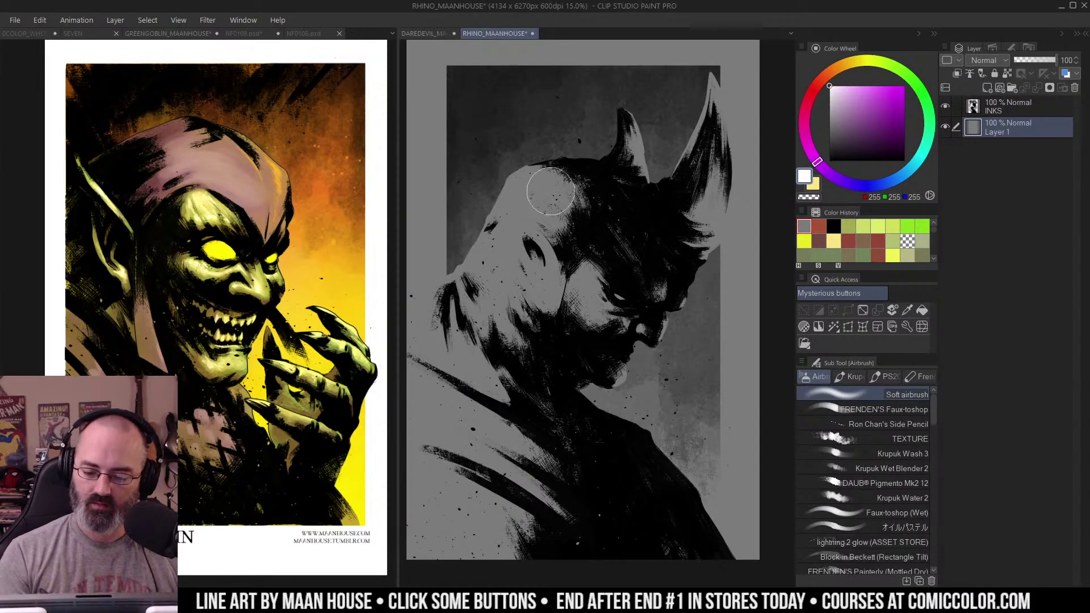
left_click_drag(551, 191, 531, 199)
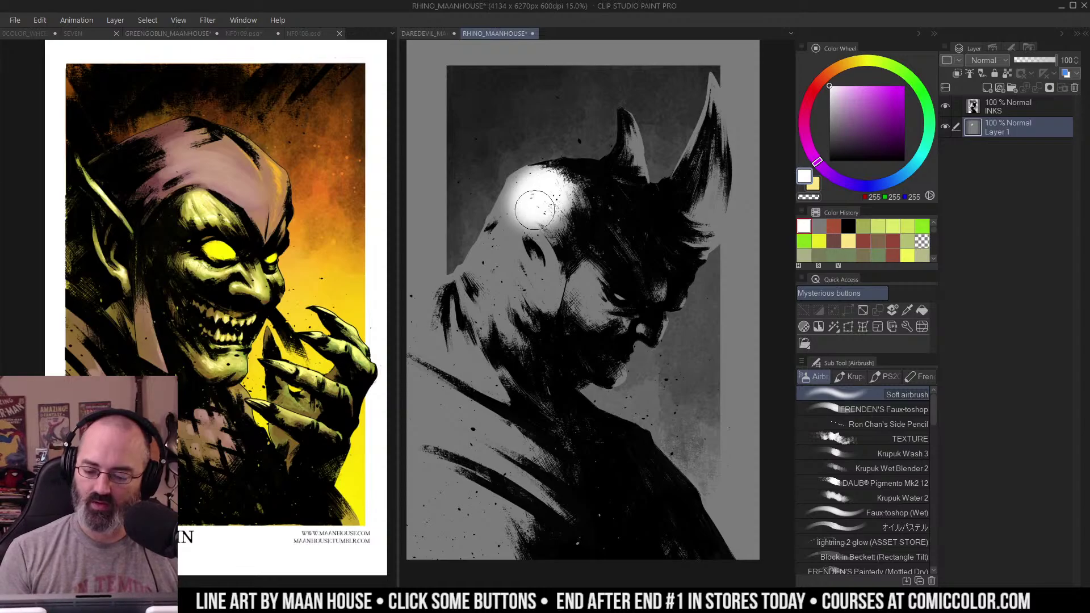
left_click(830, 147)
mouse_move(463, 406)
left_mouse_down()
mouse_move(486, 384)
mouse_move(491, 444)
left_mouse_up()
key("ctrl+z")
mouse_move(595, 280)
left_mouse_down()
mouse_move(540, 306)
mouse_move(574, 301)
mouse_move(540, 341)
left_mouse_up()
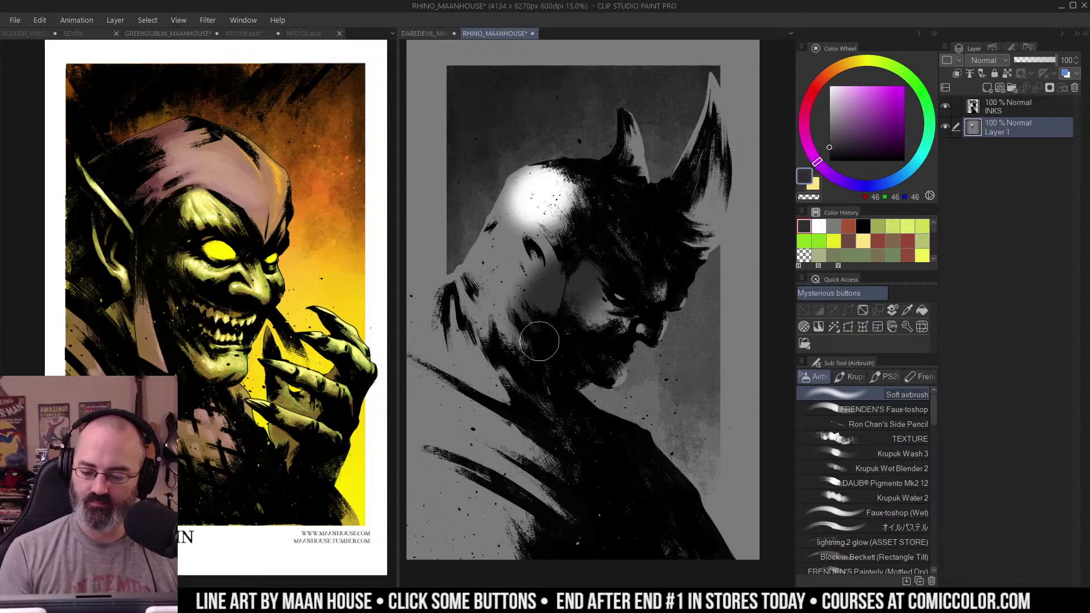
Step: Preview the custom gradients from 1 down to 27 as a gradient map correction over Layer 1, and cancel it
right_click(1003, 125)
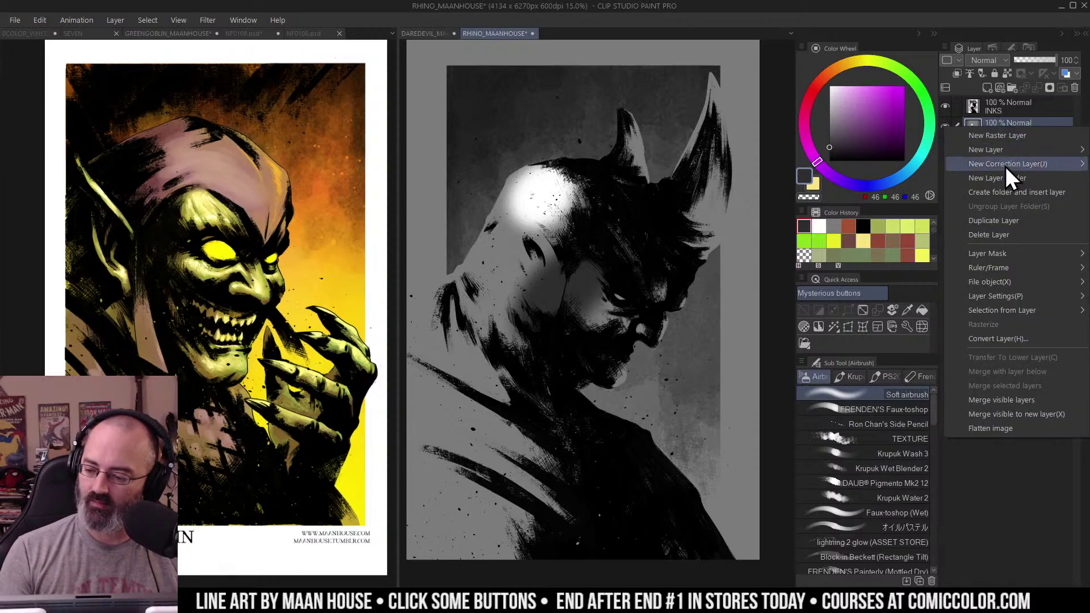
mouse_move(1005, 165)
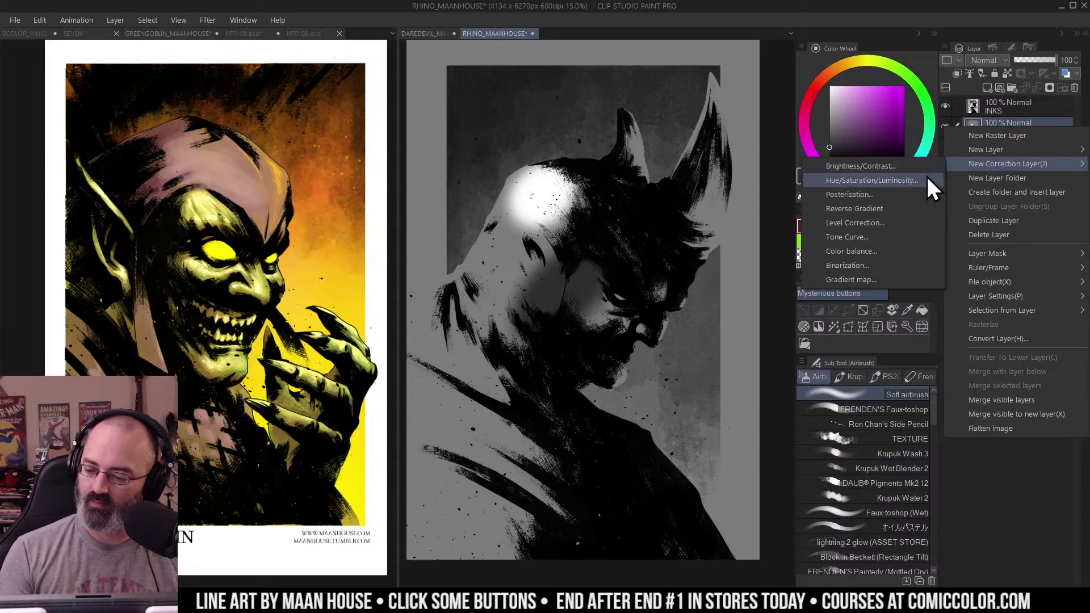
left_click(860, 280)
left_click(823, 169)
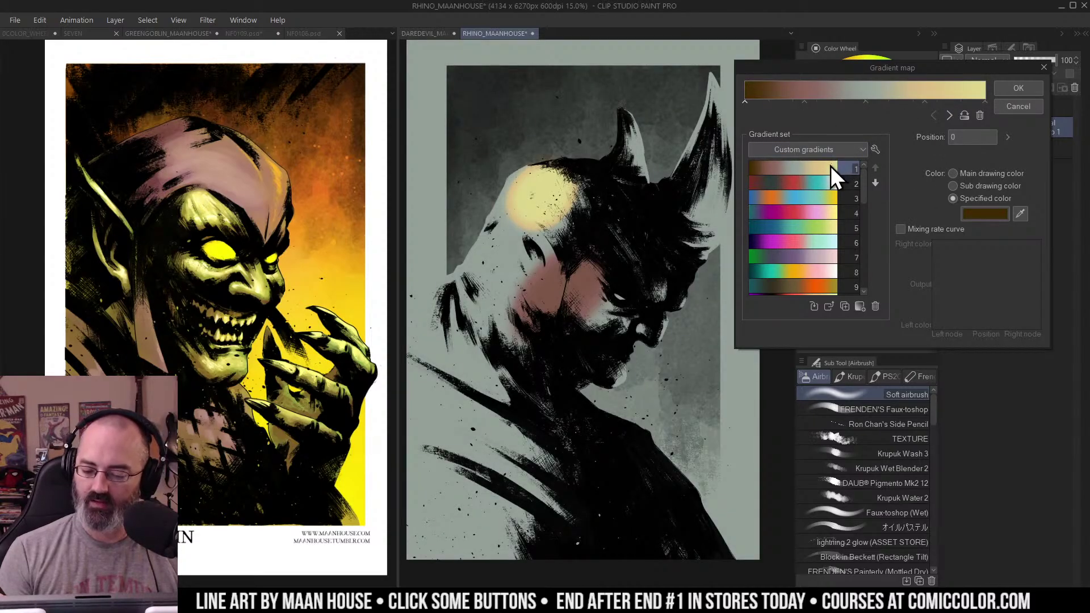
left_click(818, 193)
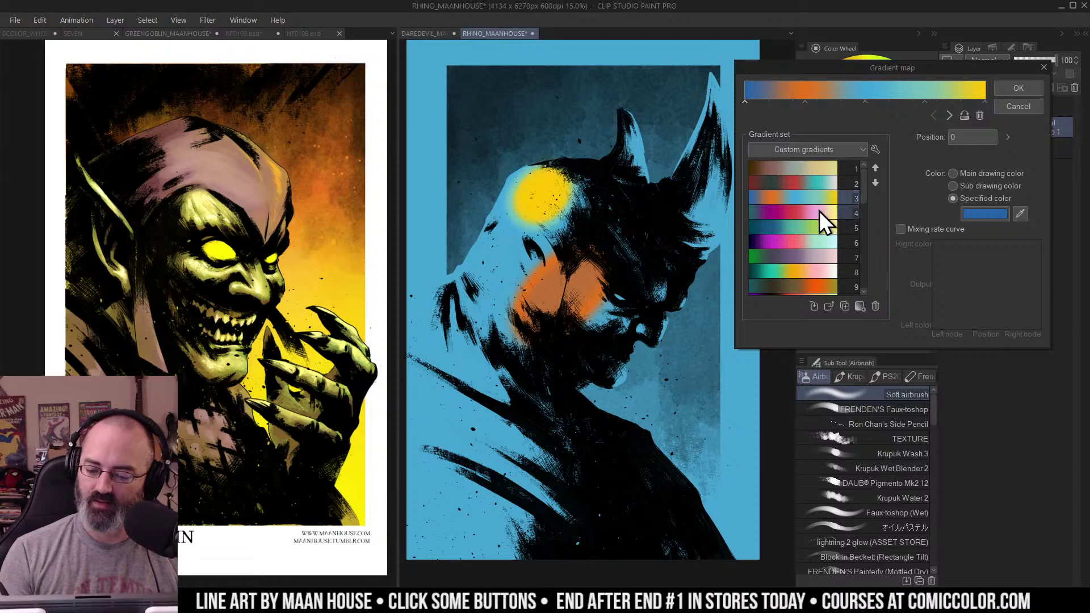
left_click(820, 210)
left_click(825, 237)
left_click(818, 258)
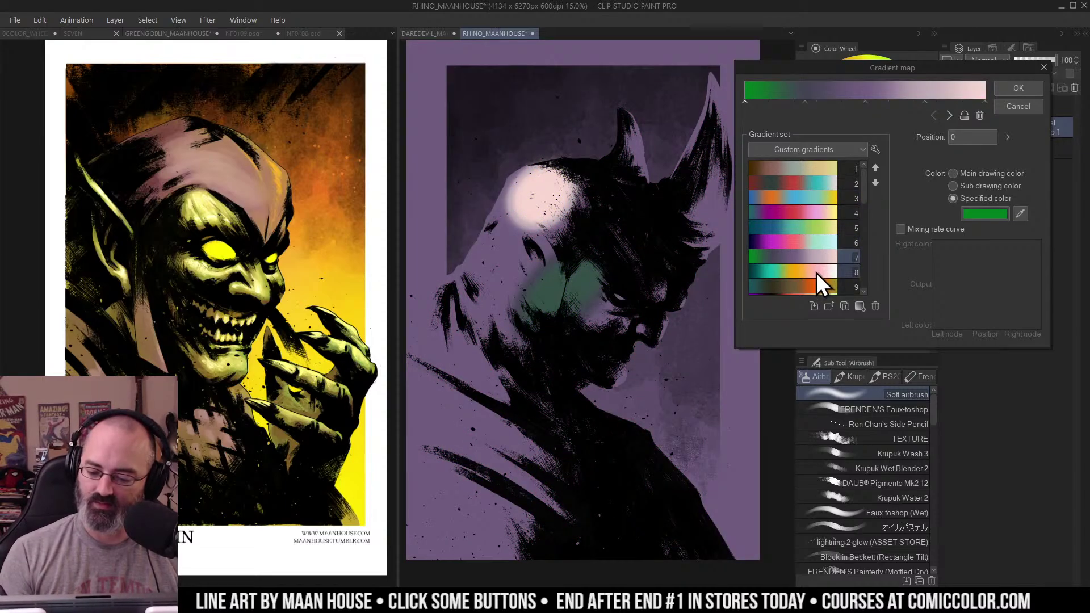
left_click(816, 273)
left_click(827, 284)
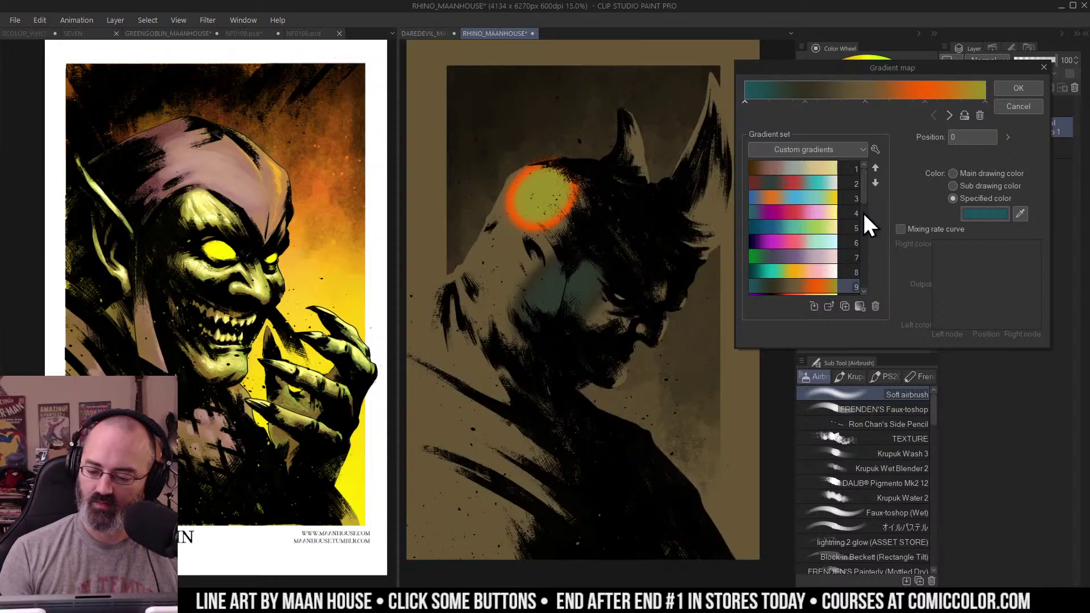
scroll(862, 199, "down", 3)
left_click(828, 208)
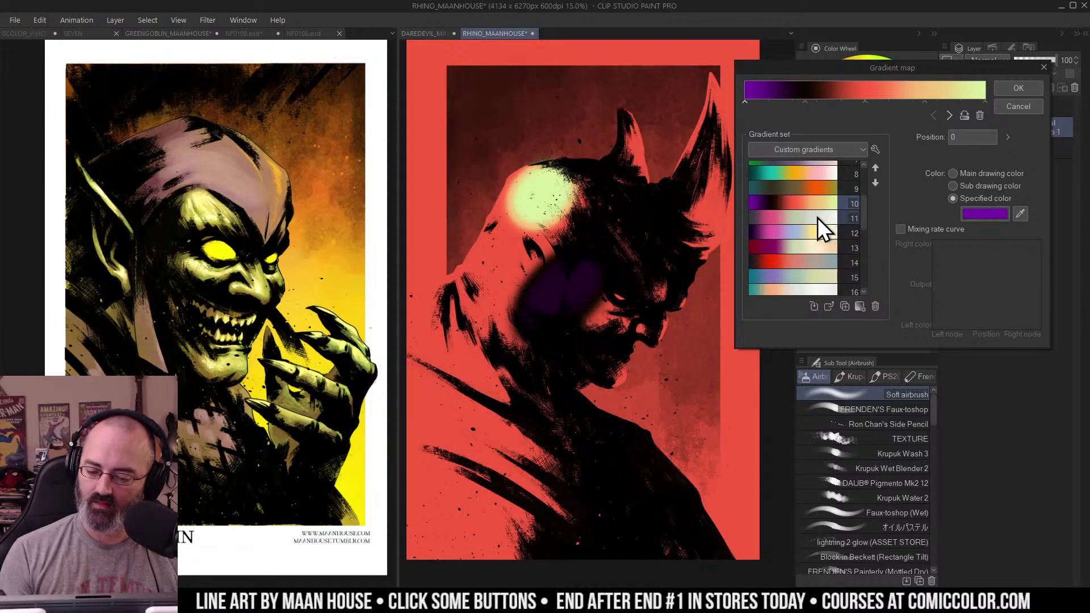
left_click(817, 217)
left_click(818, 234)
left_click(818, 249)
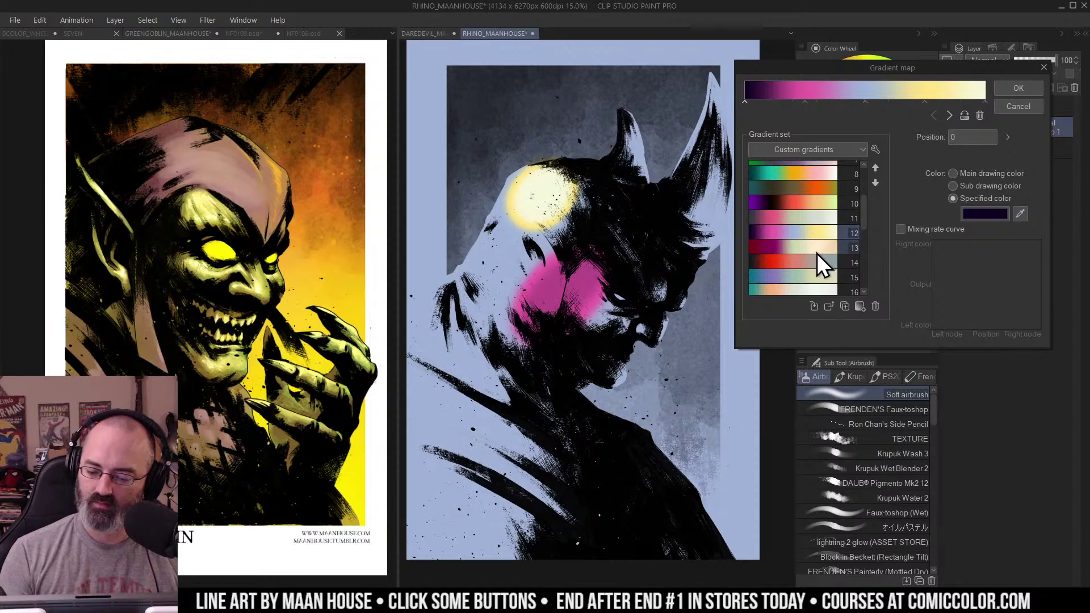
left_click(816, 261)
left_click(819, 277)
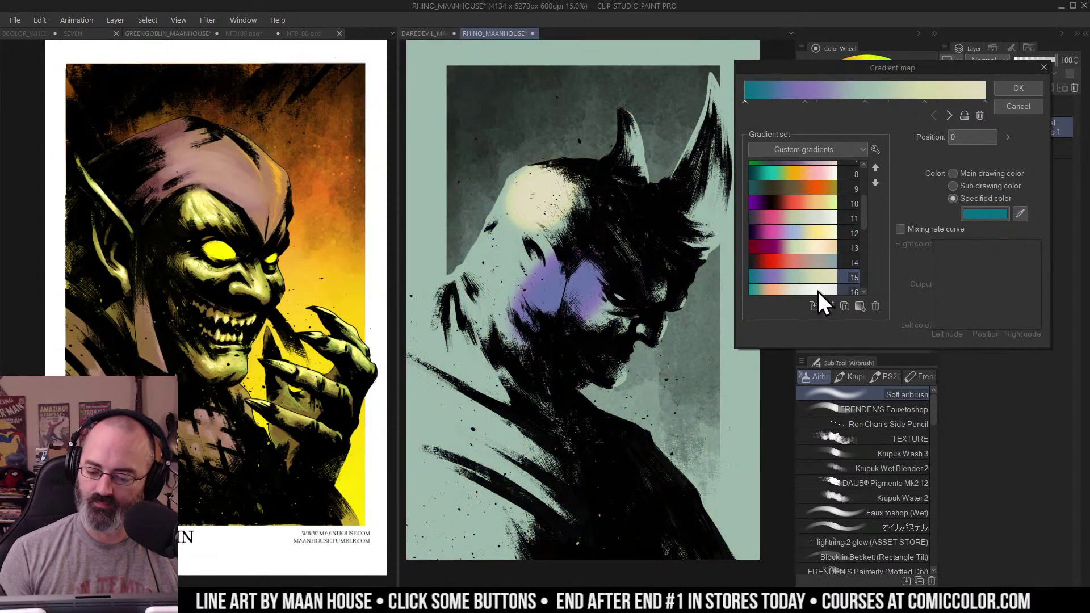
left_click_drag(864, 222, 859, 233)
left_click(818, 235)
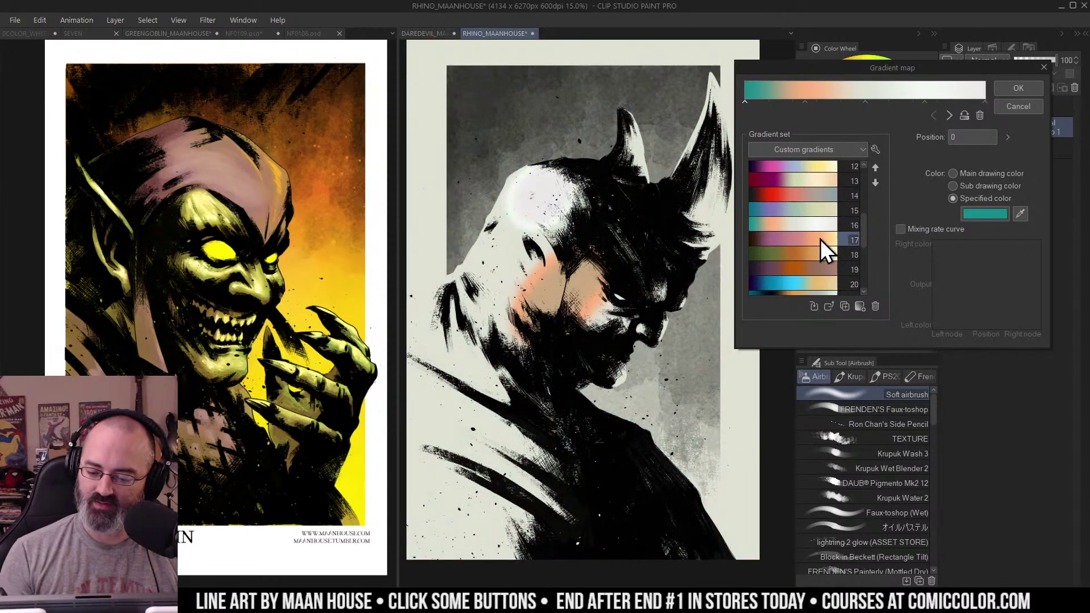
left_click(819, 255)
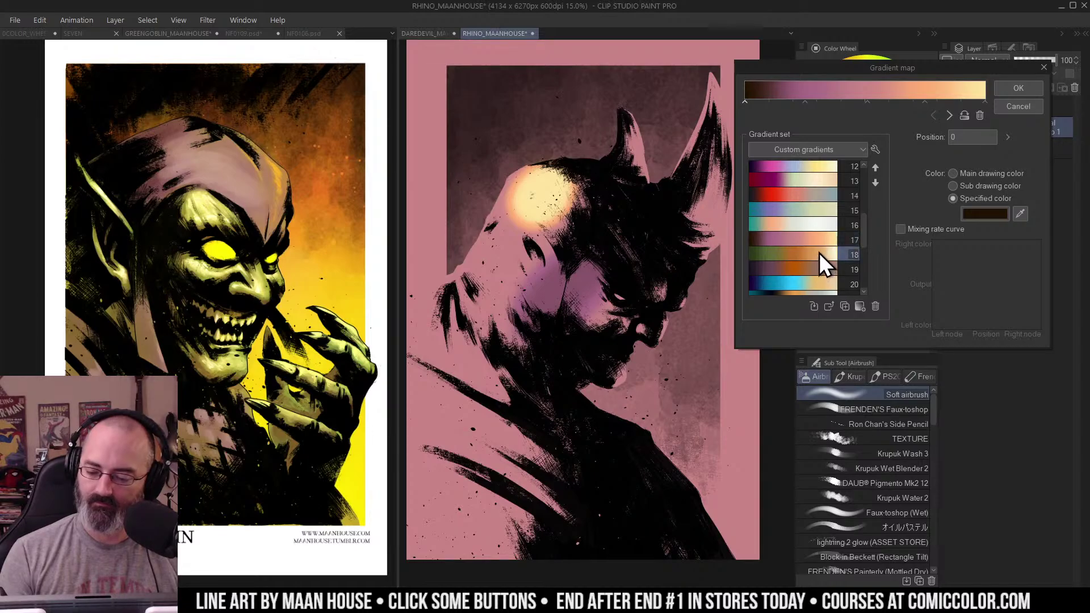
left_click(818, 266)
left_click(815, 281)
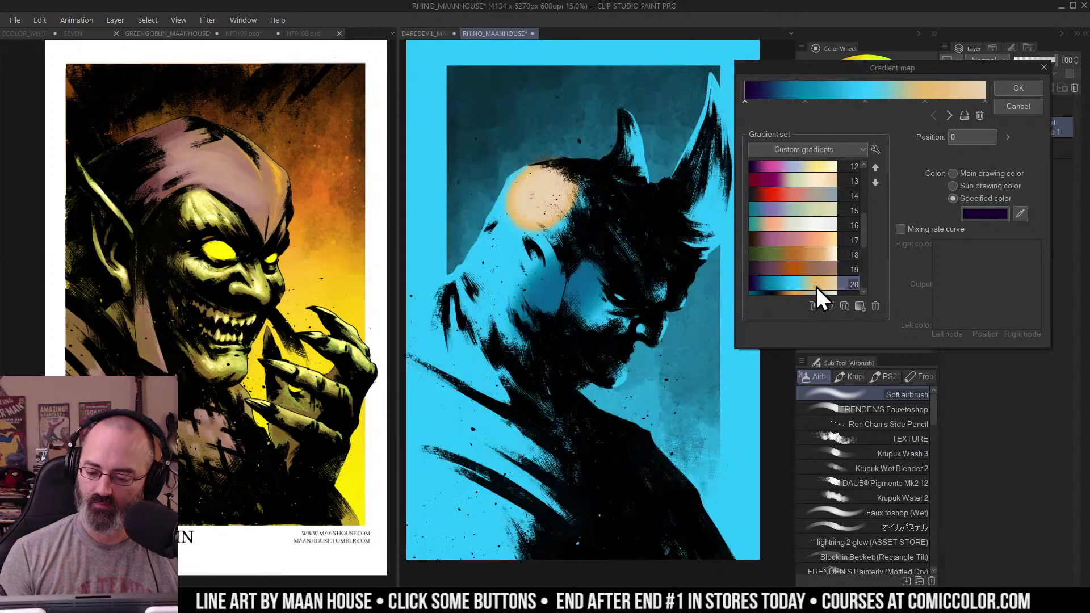
left_click(817, 292)
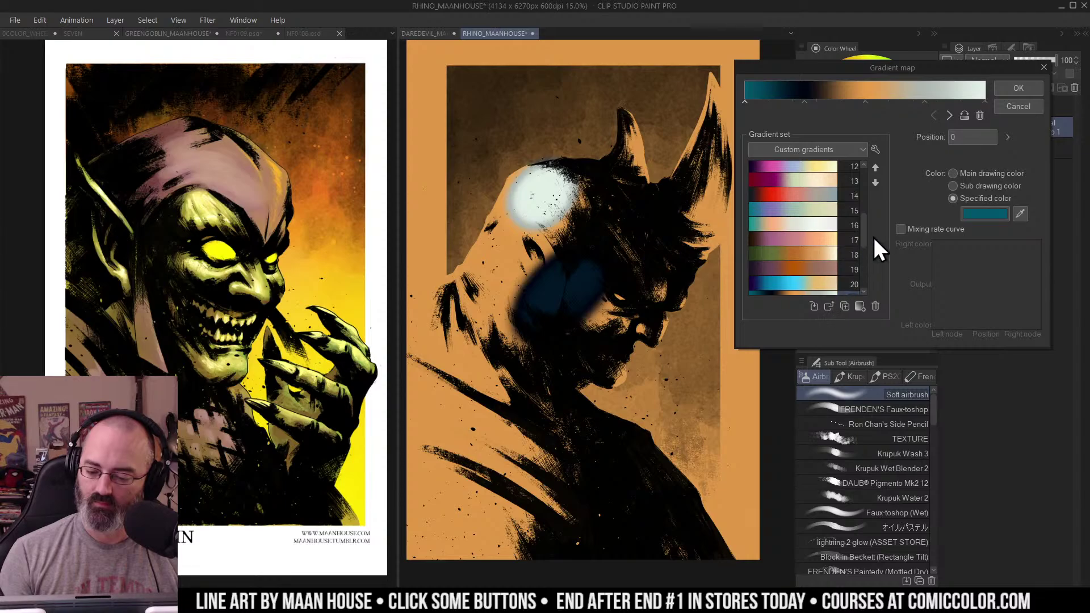
scroll(864, 251, "down", 3)
left_click(816, 244)
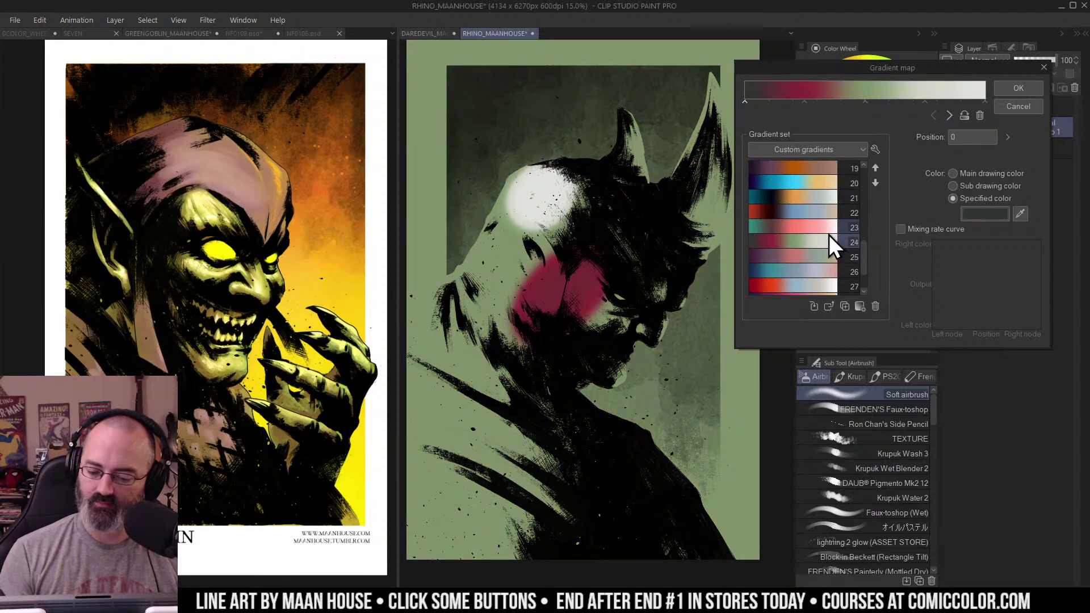
left_click(819, 270)
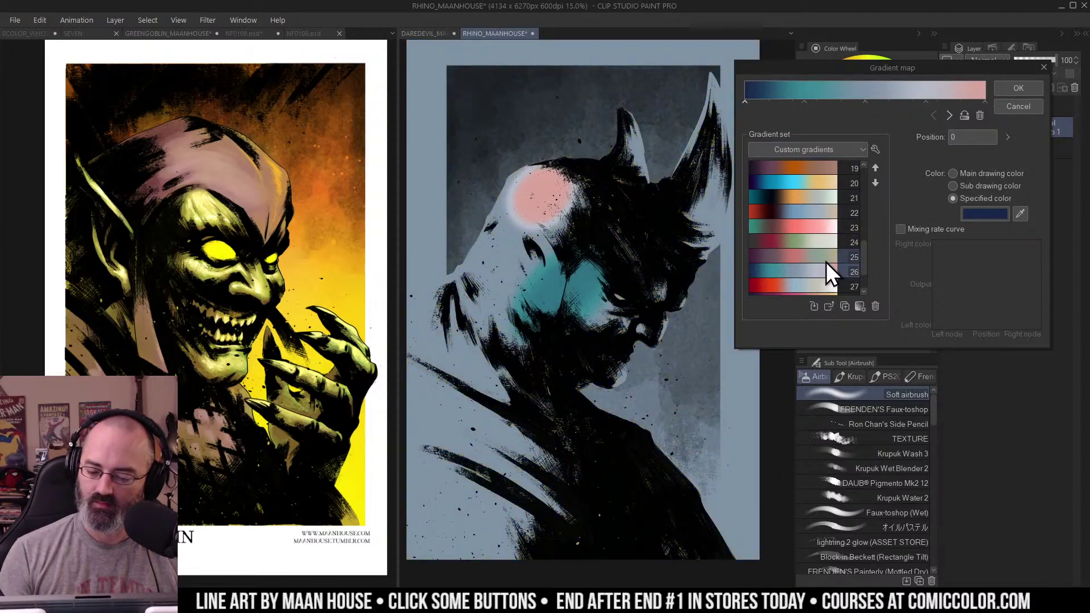
left_click(820, 287)
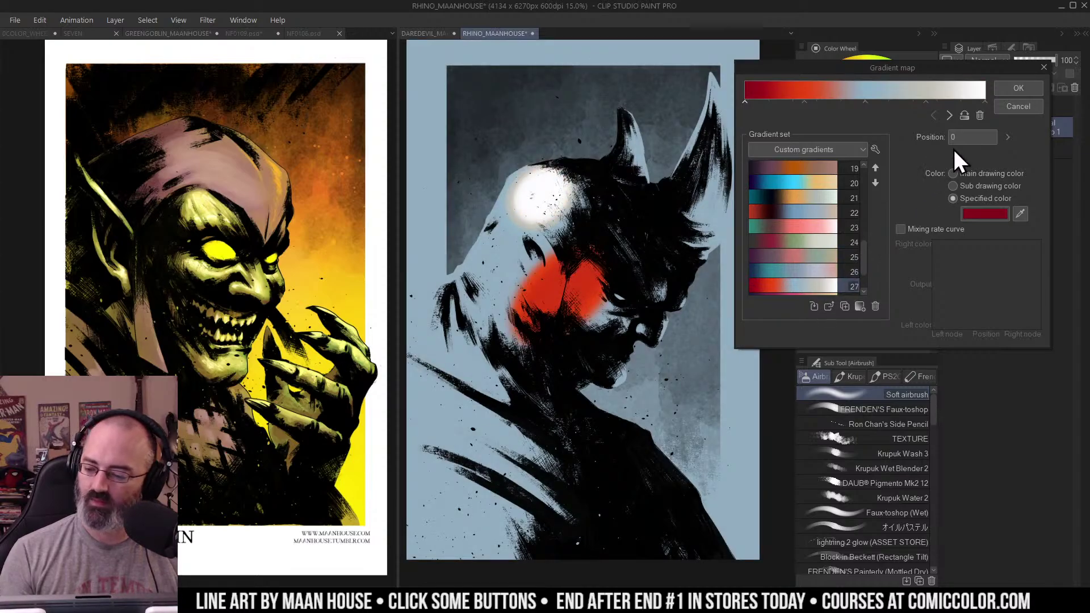
left_click(1016, 107)
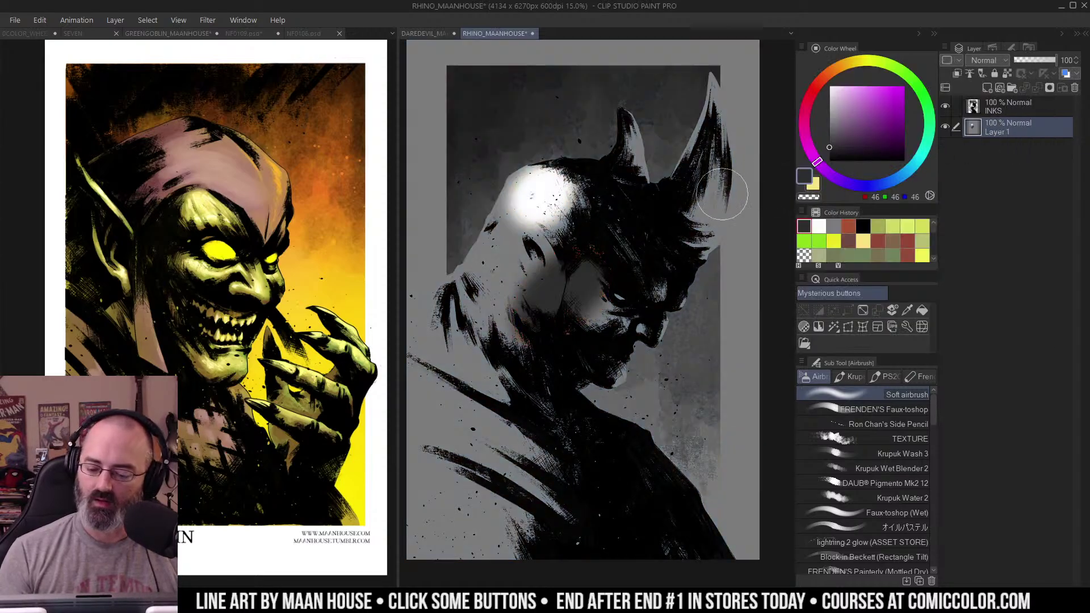
Step: Add a gradient map correction layer above Layer 1 using custom gradient 4
right_click(998, 125)
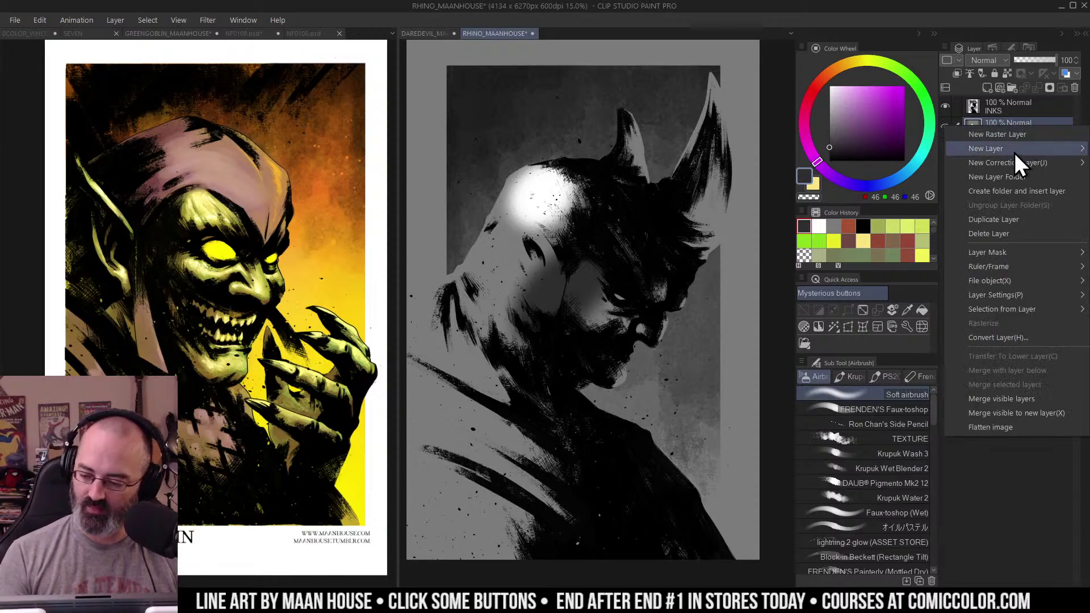
mouse_move(1010, 165)
left_click(863, 278)
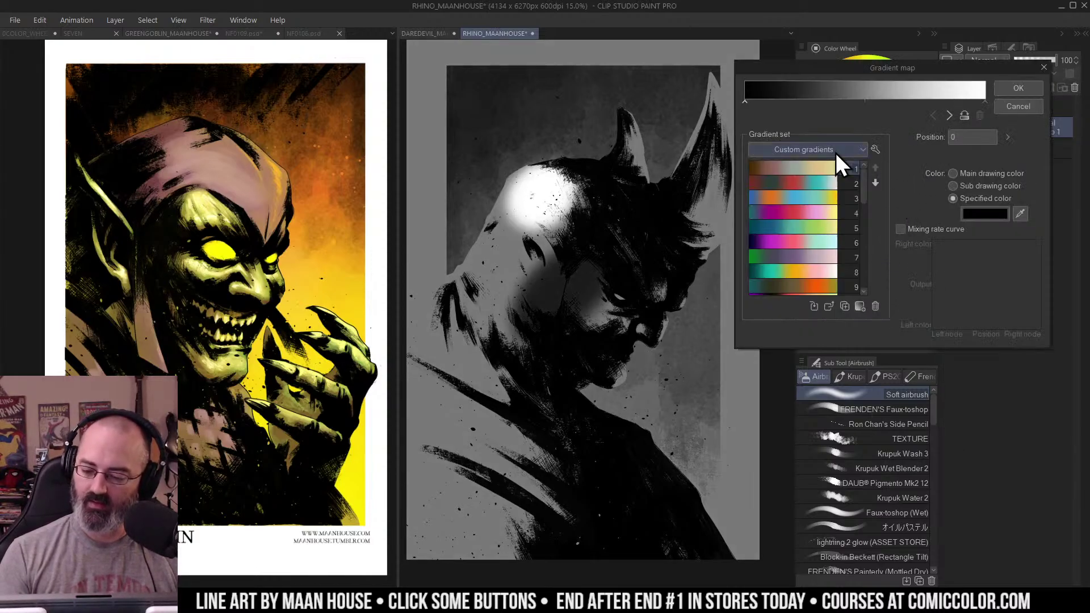
left_click(808, 212)
left_click(1029, 87)
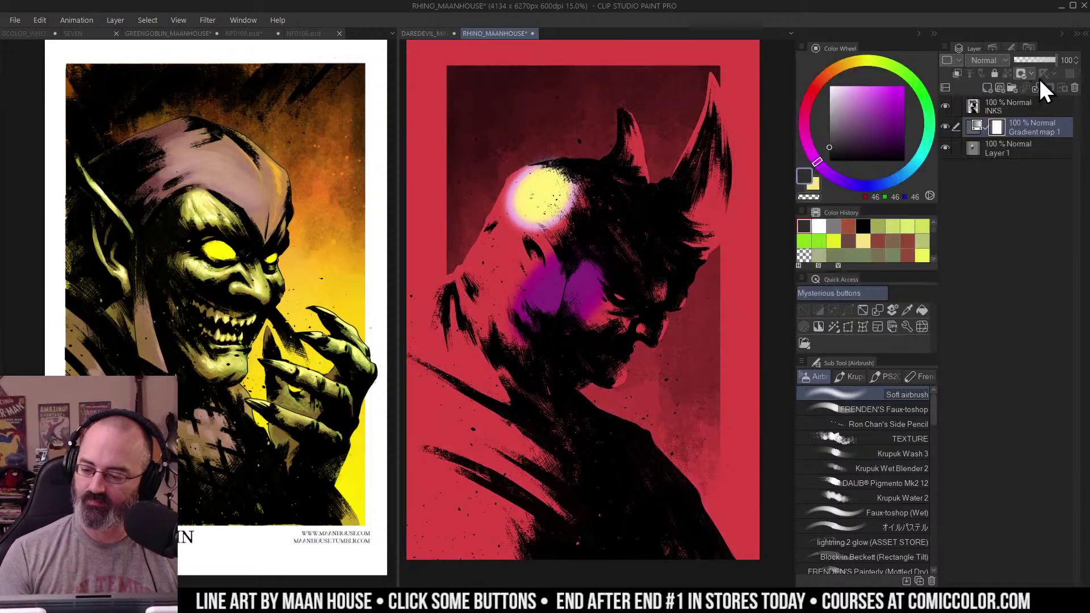
Step: Airbrush light grey, RGB 100 and RGB 42 tones on Layer 1 from the Rhino's ear down over the shoulder
left_click(974, 144)
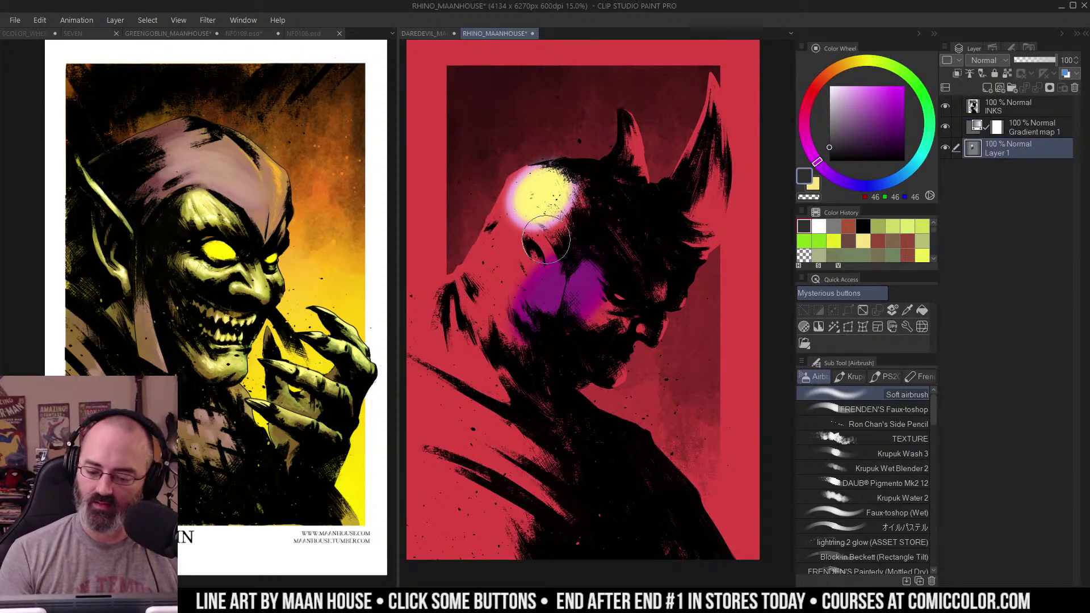
left_click(830, 111)
left_click_drag(829, 112, 829, 115)
mouse_move(547, 230)
left_mouse_down()
mouse_move(519, 294)
mouse_move(510, 413)
mouse_move(537, 471)
left_mouse_up()
left_click(830, 132)
mouse_move(506, 437)
left_mouse_down()
mouse_move(561, 469)
mouse_move(542, 511)
left_mouse_up()
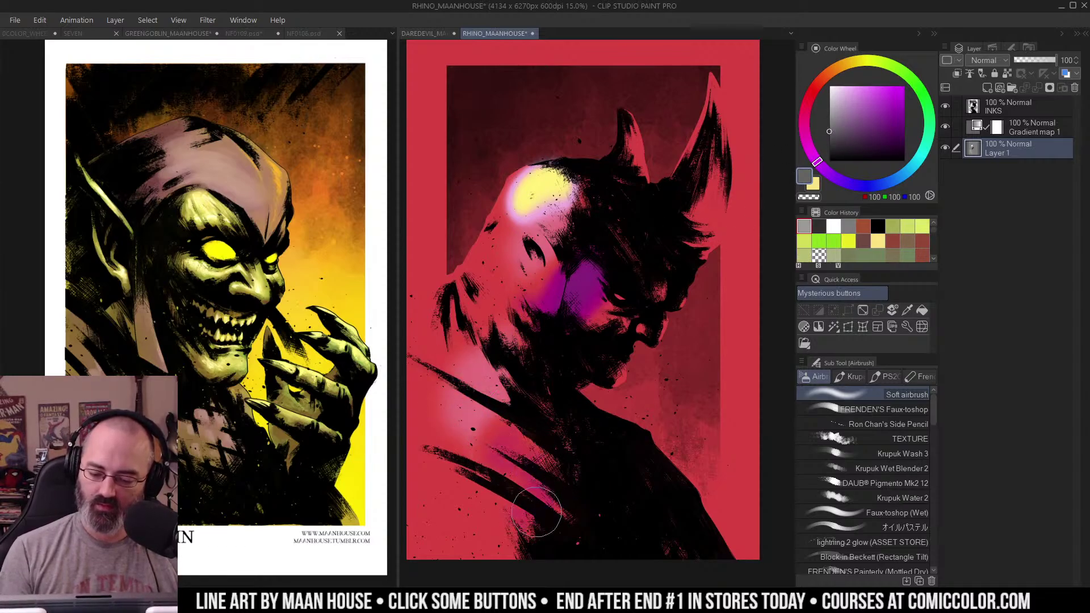
left_click(829, 149)
left_click_drag(528, 452, 461, 496)
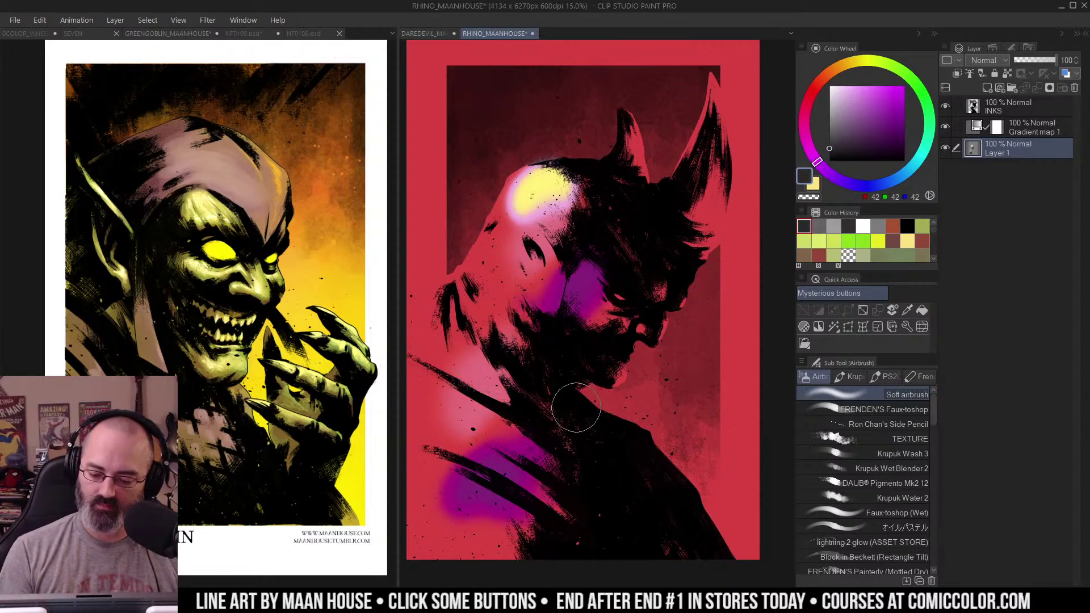
Step: Airbrush light grey and pure white strokes on Layer 1 over the Rhino's head, face, neck and the surrounding background
left_click(829, 102)
mouse_move(519, 262)
left_mouse_down()
mouse_move(478, 284)
mouse_move(492, 311)
left_mouse_up()
left_click(830, 86)
mouse_move(550, 190)
left_mouse_down()
mouse_move(500, 253)
mouse_move(536, 212)
mouse_move(616, 347)
left_mouse_up()
mouse_move(585, 297)
left_mouse_down()
mouse_move(491, 318)
mouse_move(484, 507)
left_mouse_up()
mouse_move(639, 372)
left_mouse_down()
mouse_move(624, 254)
mouse_move(623, 485)
left_mouse_up()
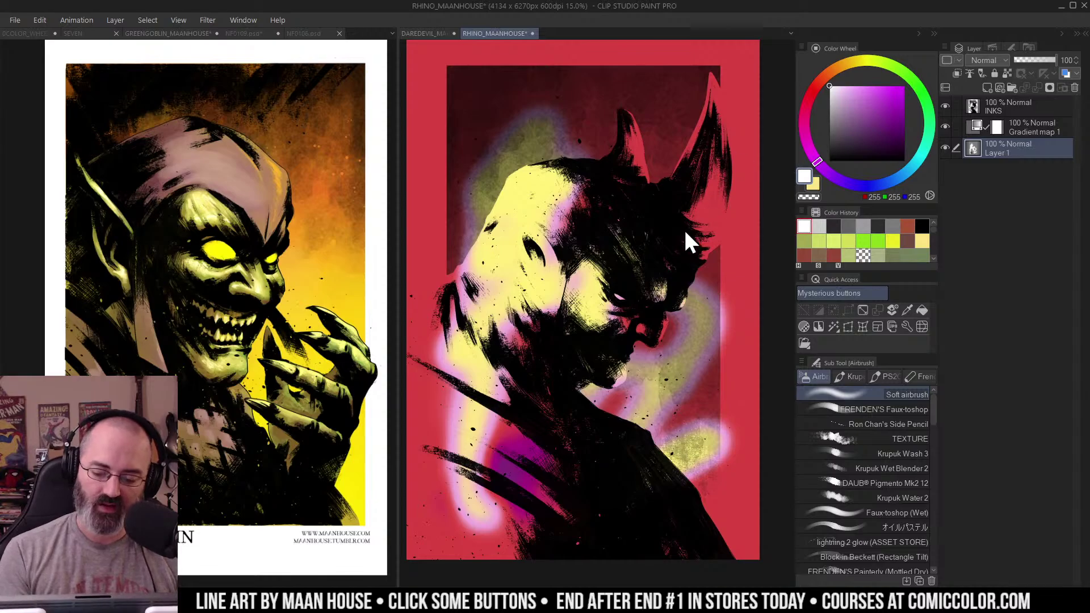
Step: Undo the latest light grey and white airbrush strokes and switch to the Lasso selection tool
key("ctrl+z")
key("ctrl+z")
key("ctrl+z")
key("ctrl+z")
key("ctrl+z")
key("m")
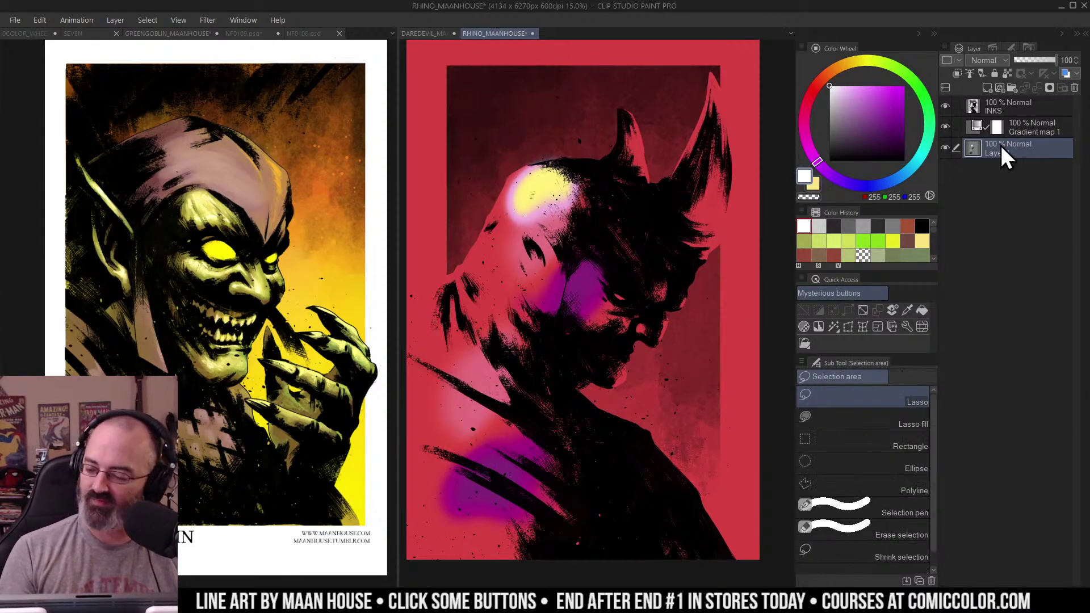
Step: Delete the gradient map correction layer and the airbrushed Layer 1
right_click(1010, 148)
left_click(1023, 133)
right_click(1038, 126)
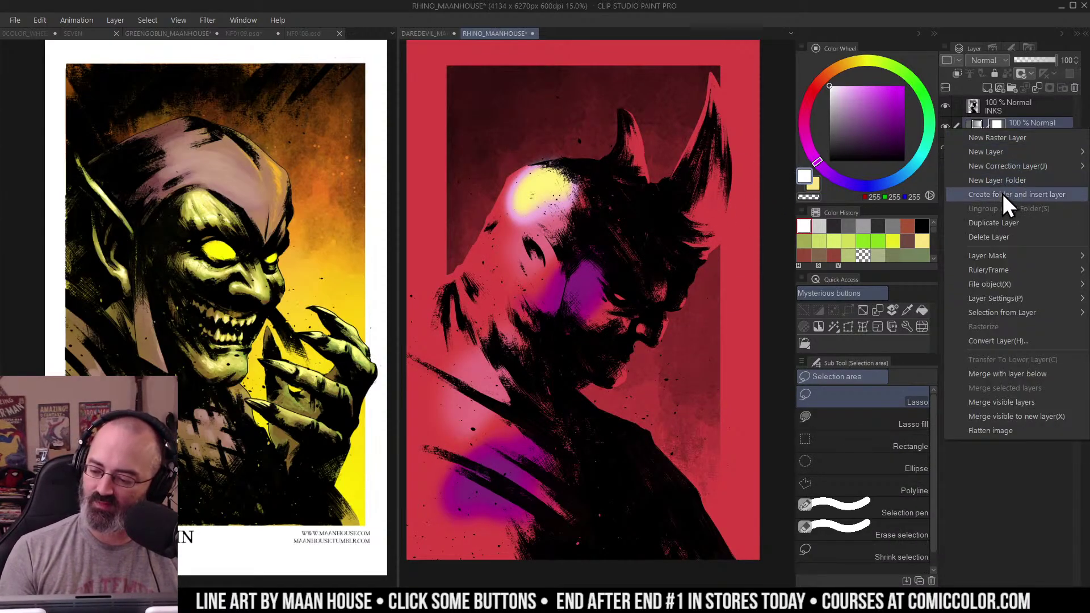
left_click(991, 236)
right_click(1008, 127)
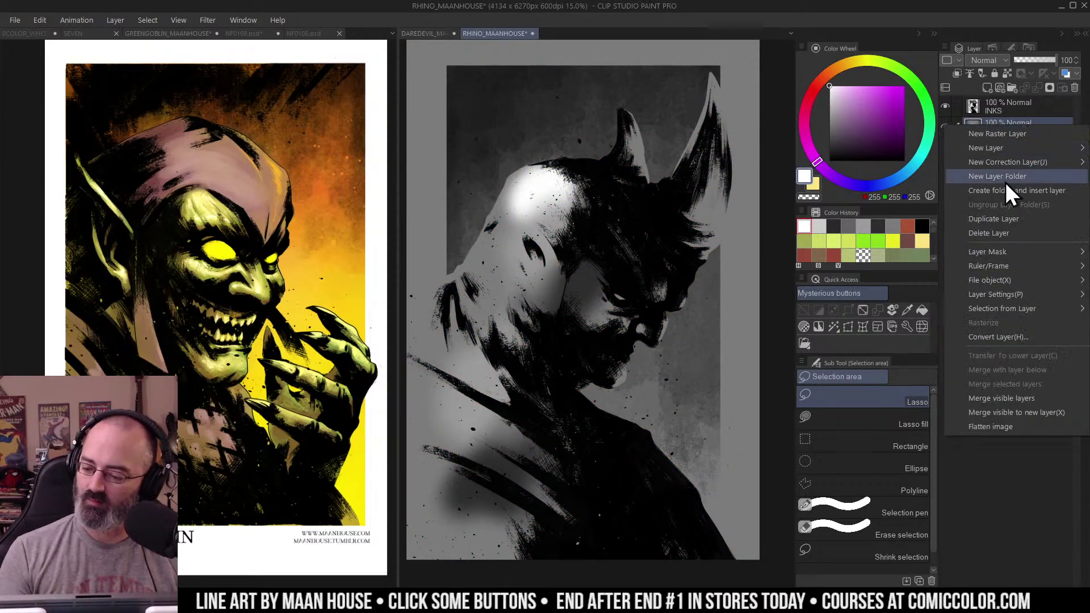
left_click(1013, 235)
Step: Create a new raster layer, move it below INKS and fill it with dark grey (RGB 82, 82, 82)
left_click(987, 89)
left_click_drag(989, 108, 989, 144)
left_click_drag(832, 121, 816, 137)
key("g")
left_click(660, 301)
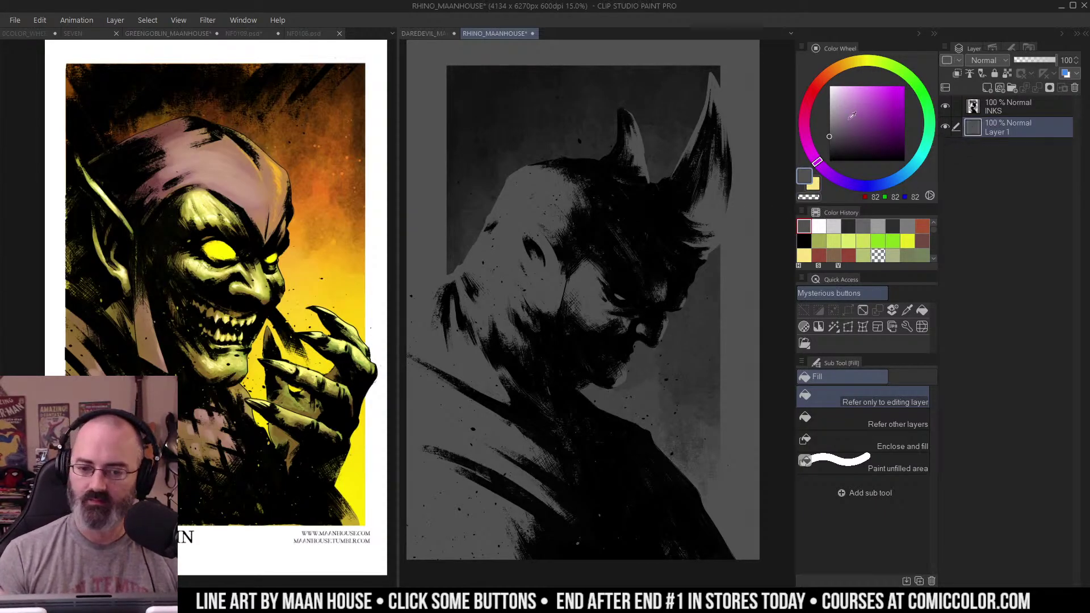
Step: Refill Layer 1 with mid grey (RGB 127, 127, 127) and return to the Lasso selection tool
key("m")
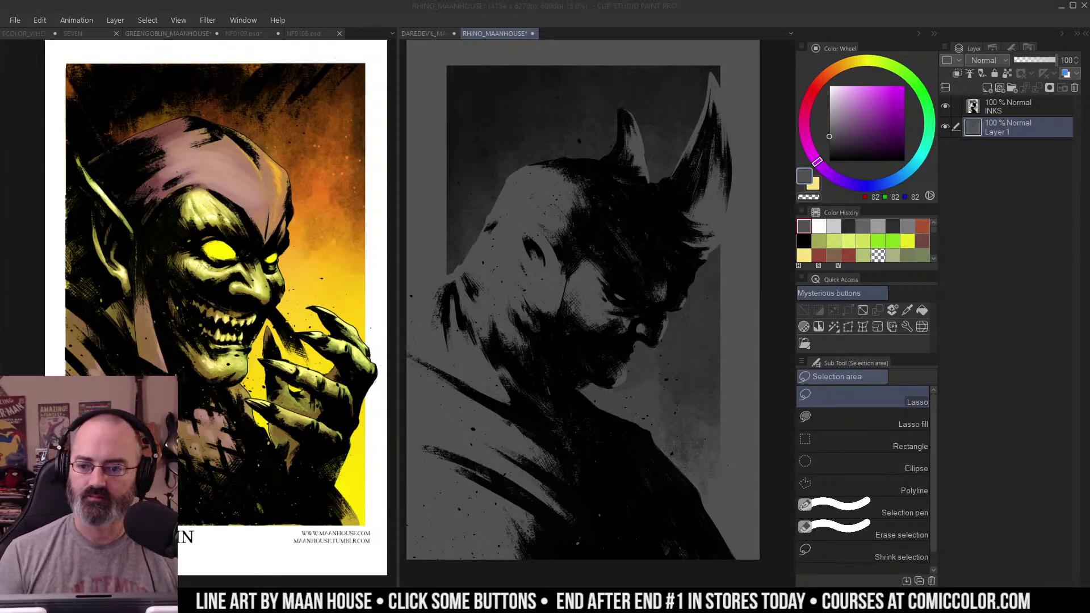
left_click(679, 228)
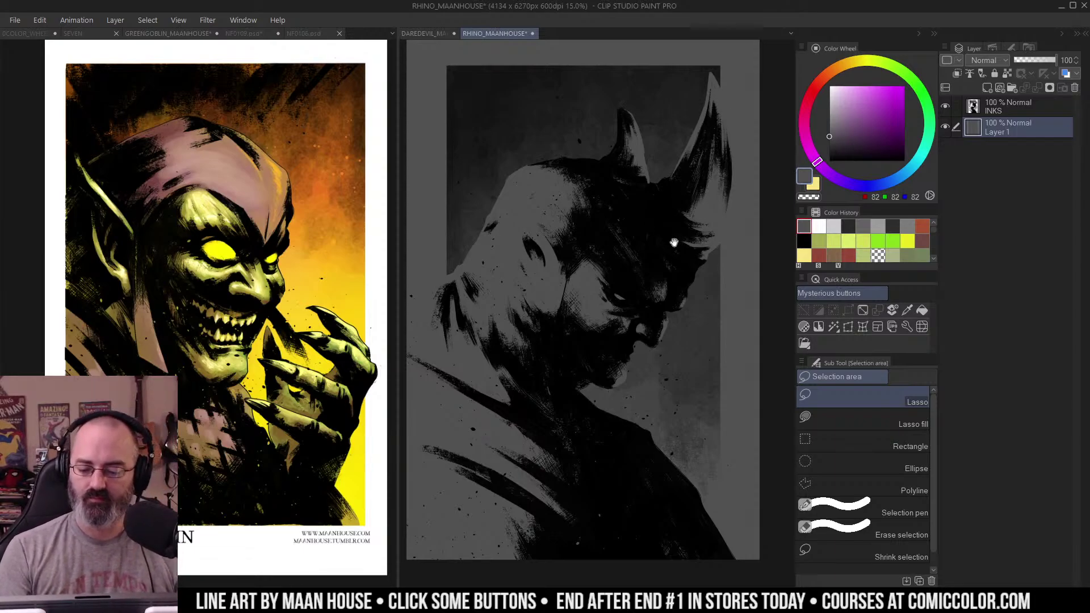
left_click_drag(674, 243, 679, 245)
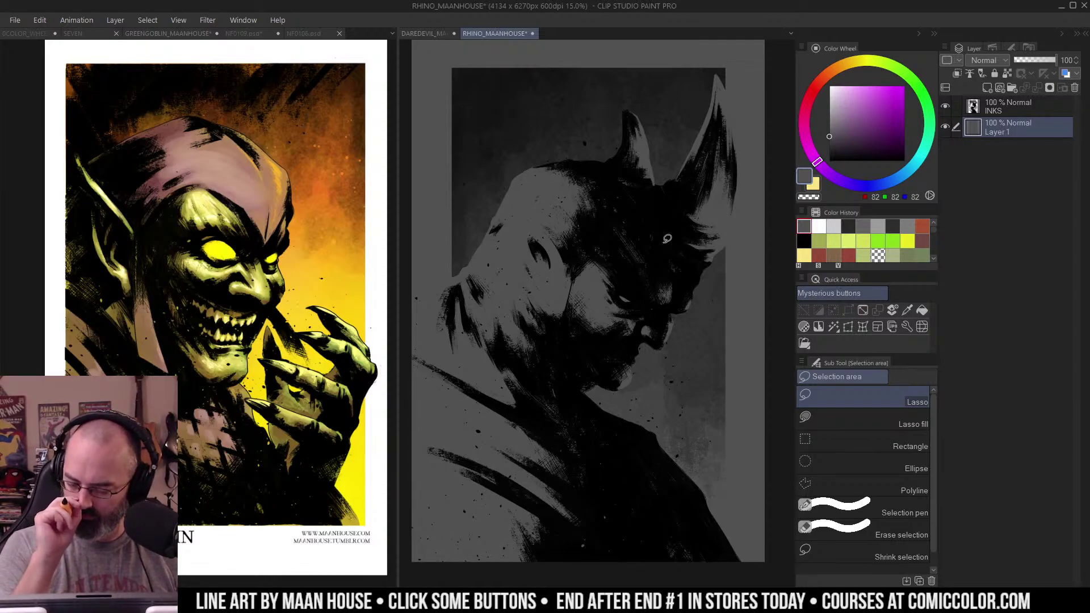
left_click(832, 120)
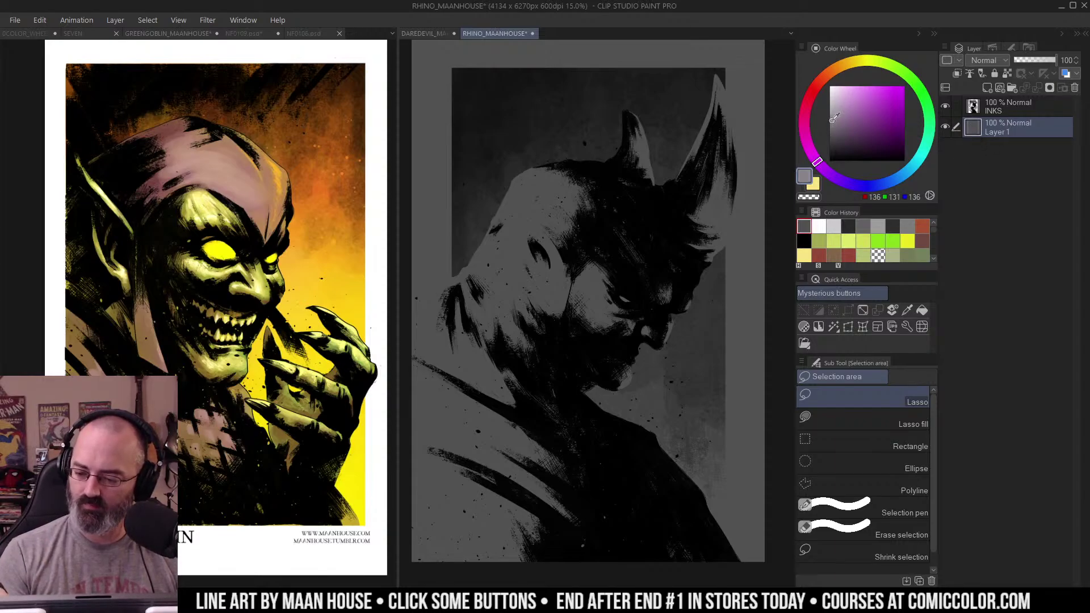
key("g")
left_click(662, 226)
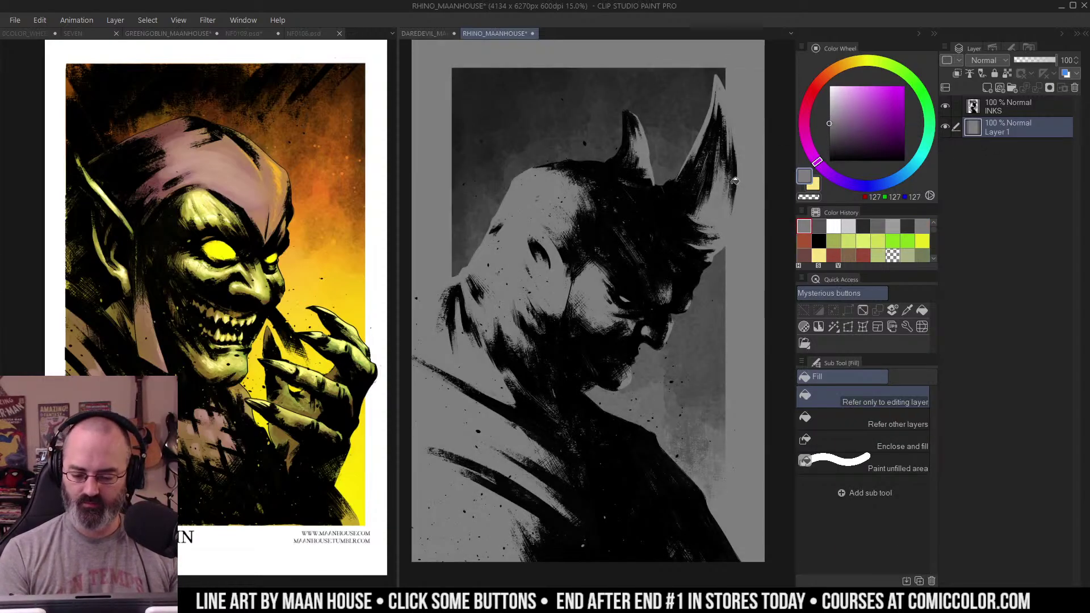
key("m")
Step: Merge the RHINO_MAANHOUSE and DAREDEVIL_MAANHOUSE documents into the other tab group and bring the Rhino poster into view
mouse_move(489, 34)
left_mouse_down()
mouse_move(476, 50)
mouse_move(85, 35)
left_mouse_up()
left_click_drag(456, 38, 122, 51)
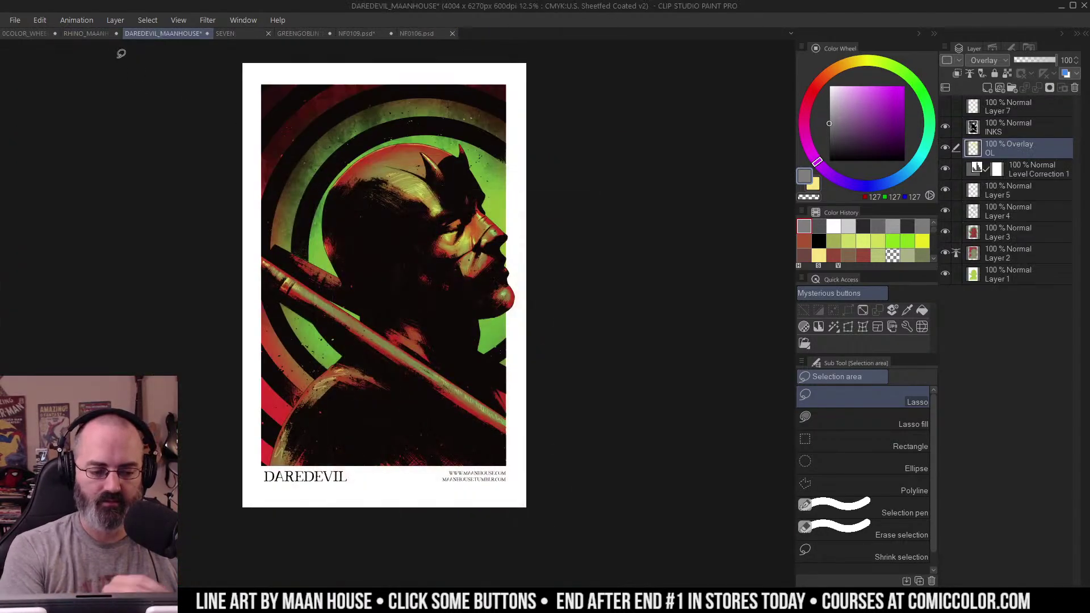
left_click(114, 33)
left_click_drag(563, 186, 724, 187)
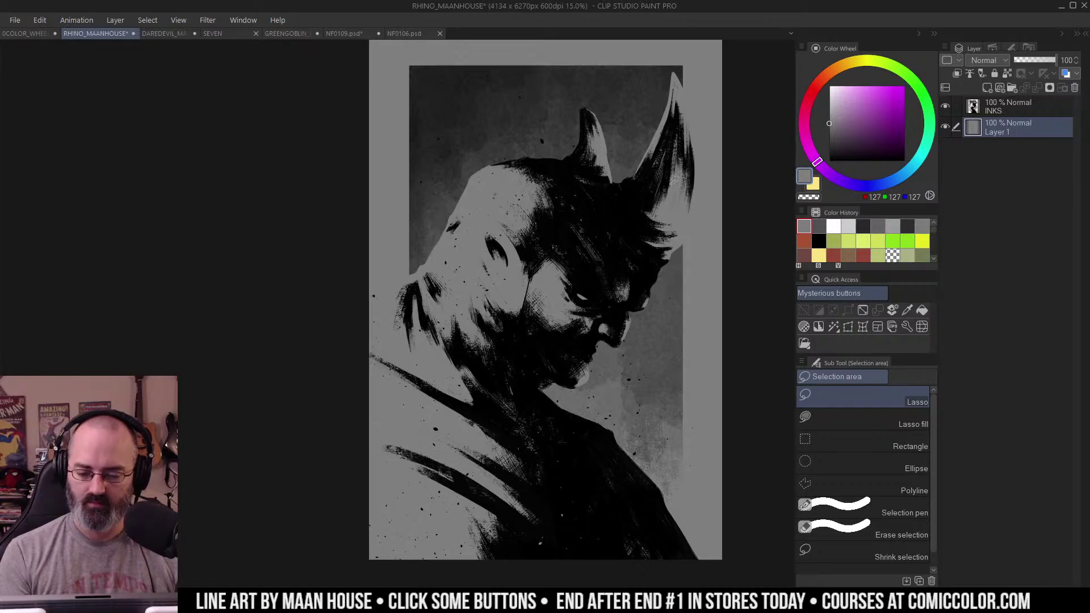
Step: Fill Layer 1 beneath the inks with white (RGB 255, 255, 255)
left_click_drag(532, 192, 511, 236)
left_click_drag(843, 94, 826, 64)
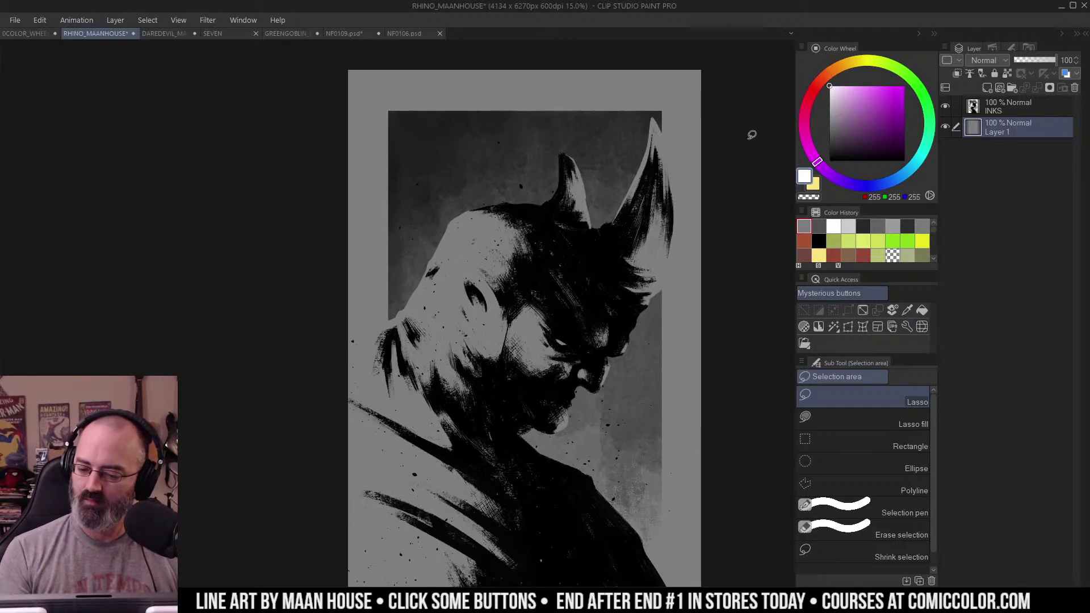
key("g")
left_click(690, 165)
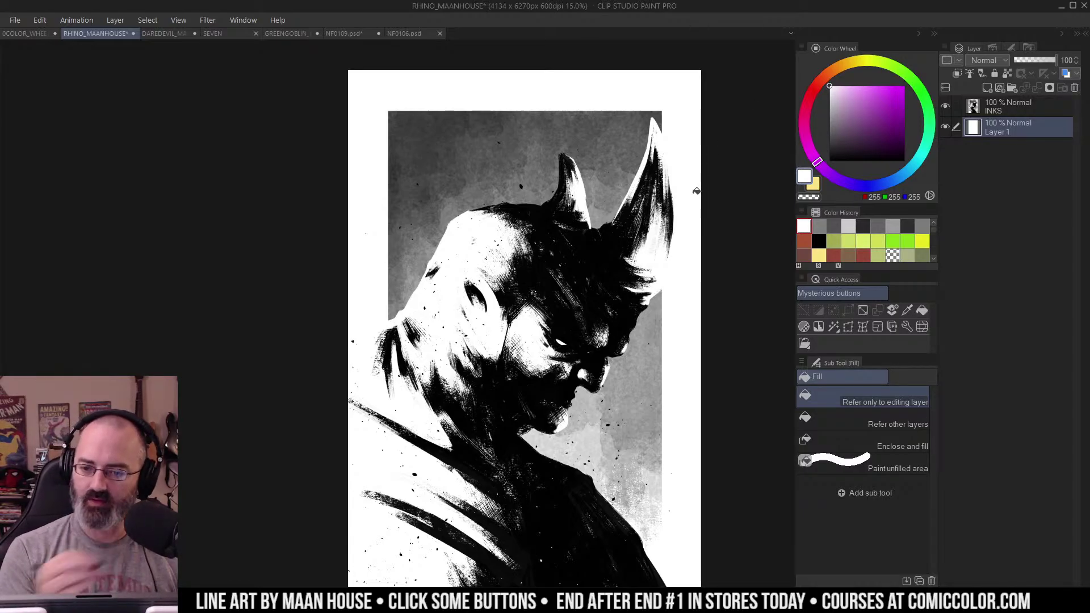
Step: Start a Polyline selection at the artwork panel's upper-left corner and run it along the top edge and down the right edge
left_click_drag(696, 192, 714, 120)
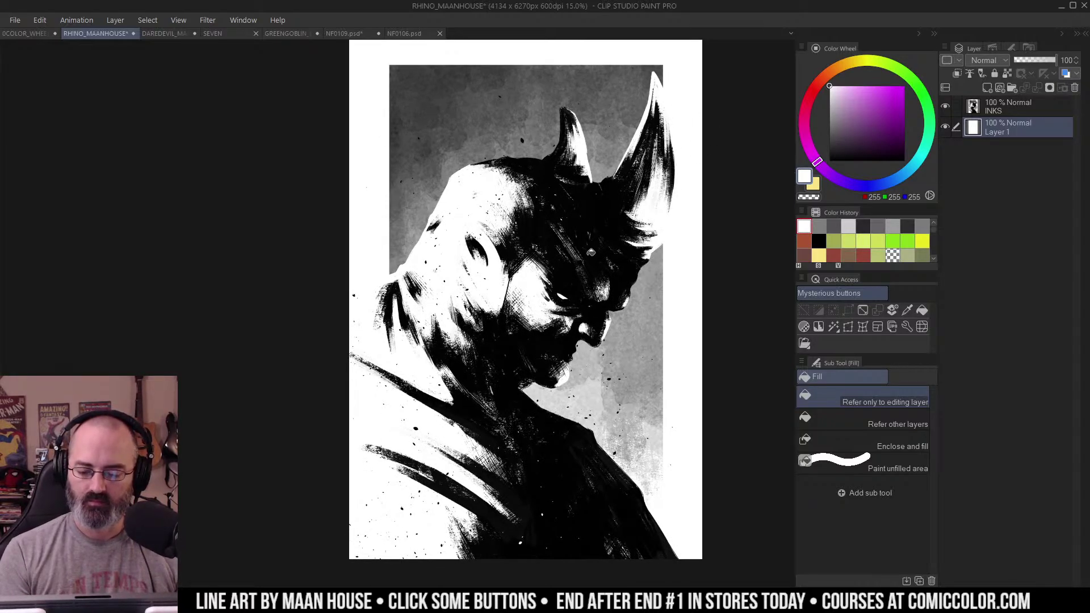
left_click_drag(493, 102, 526, 162)
left_click(512, 137, "ctrl")
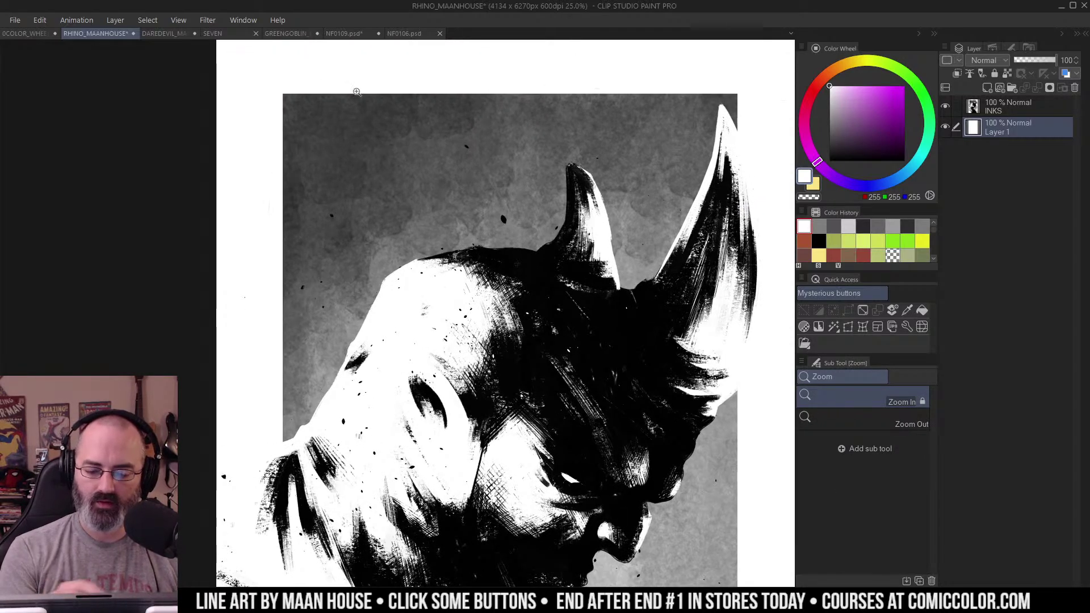
left_click(350, 141, "ctrl")
left_click_drag(382, 139, 352, 185)
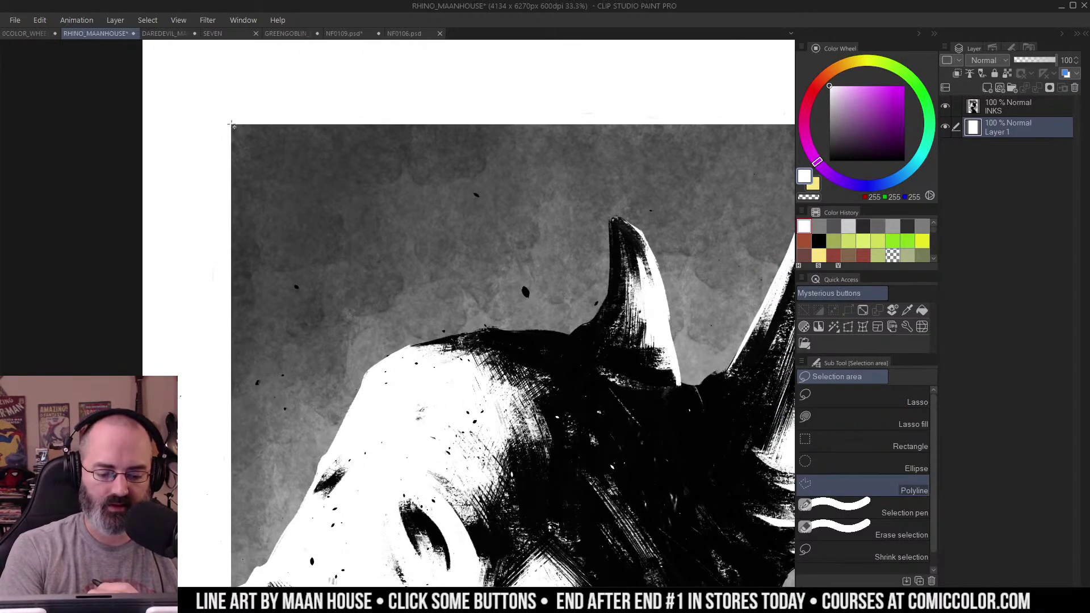
left_click_drag(596, 188, 382, 158)
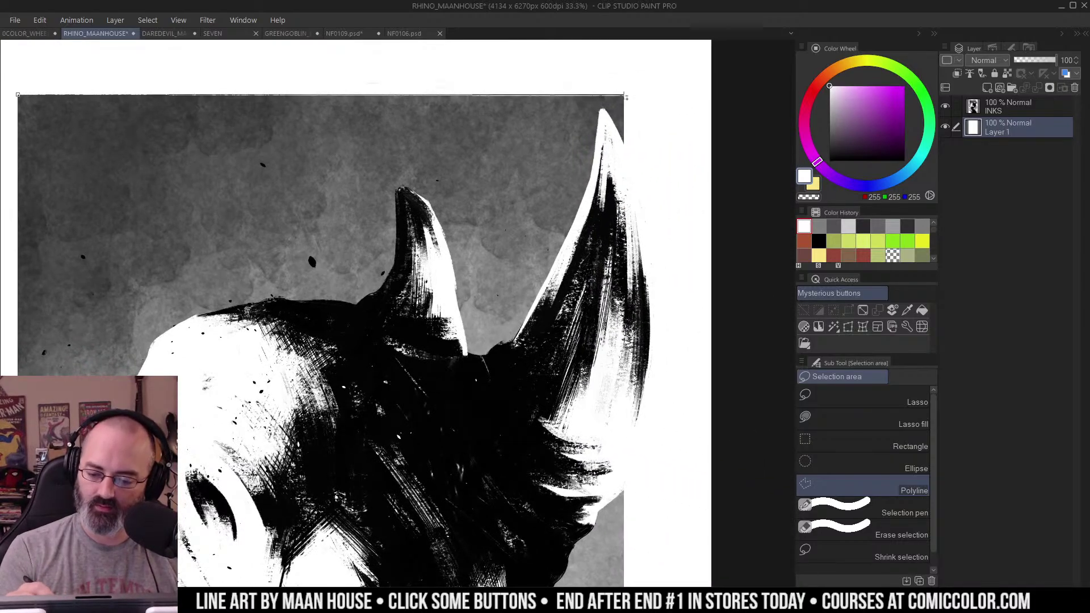
left_click(624, 95)
left_click_drag(602, 479, 599, 103)
left_click_drag(640, 333, 638, 98)
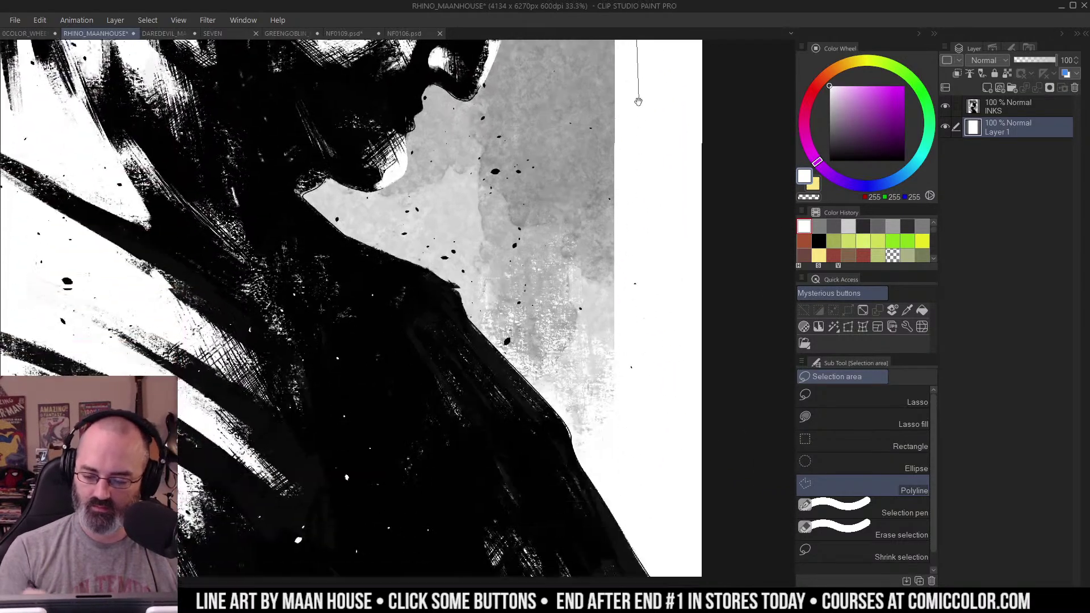
left_click_drag(645, 364, 655, 228)
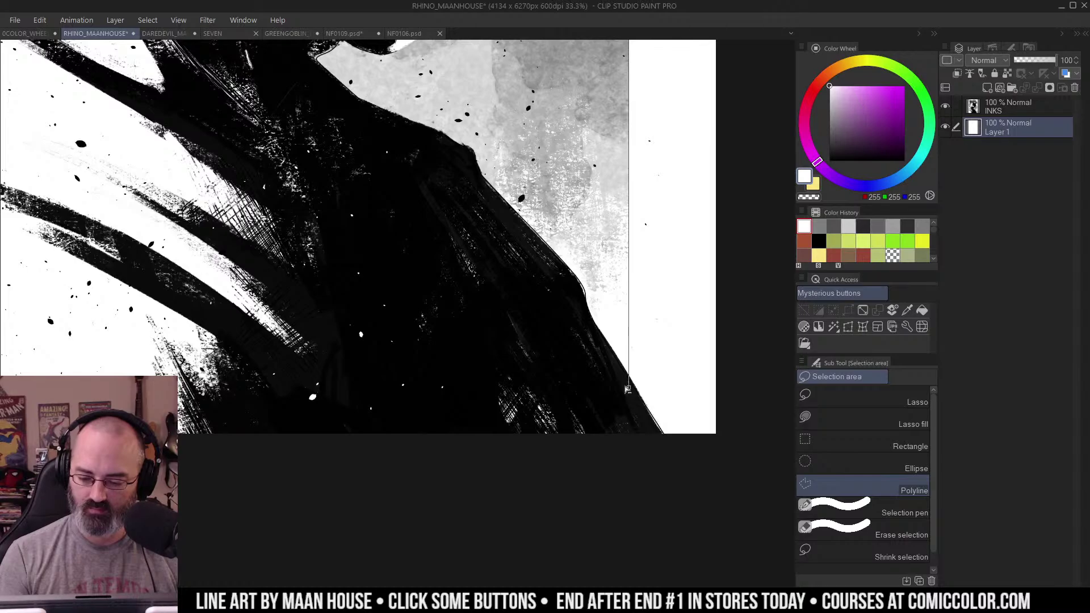
Step: Continue the Polyline selection across the lower torso, outside the page's left edge and up the panel's left edge, closing it at the starting corner
left_click(629, 389)
left_click_drag(389, 356, 788, 372)
left_click_drag(272, 253, 258, 470)
left_click(255, 471)
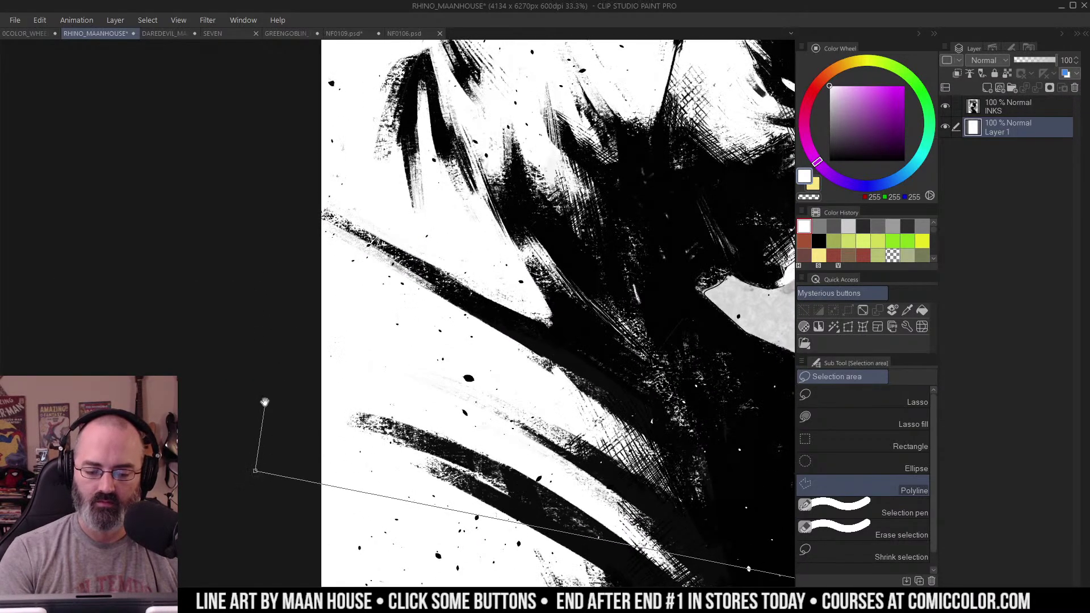
left_click_drag(310, 136, 235, 445)
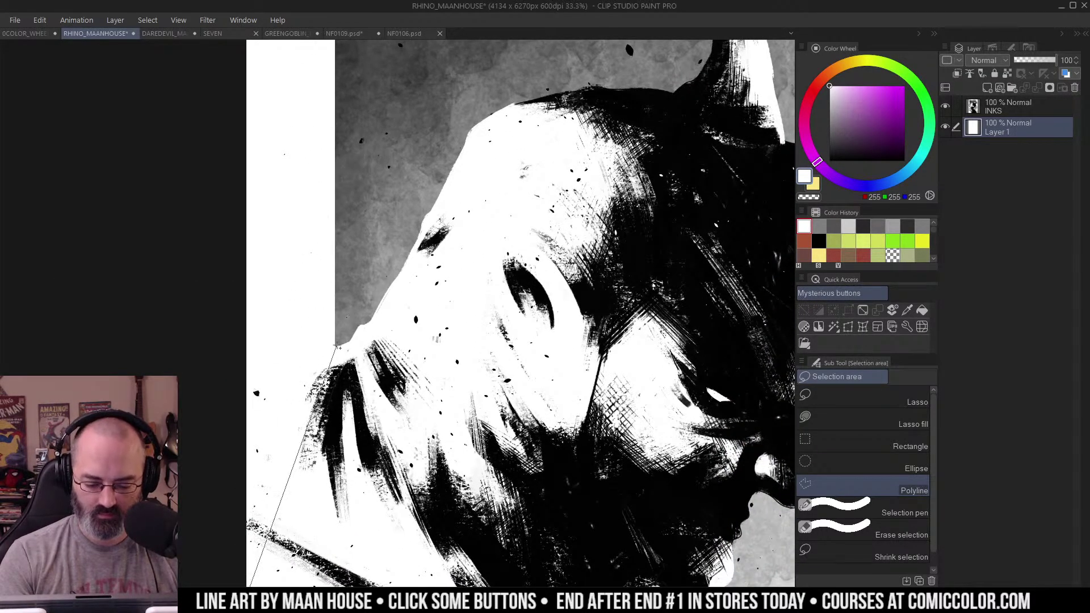
left_click_drag(373, 196, 364, 512)
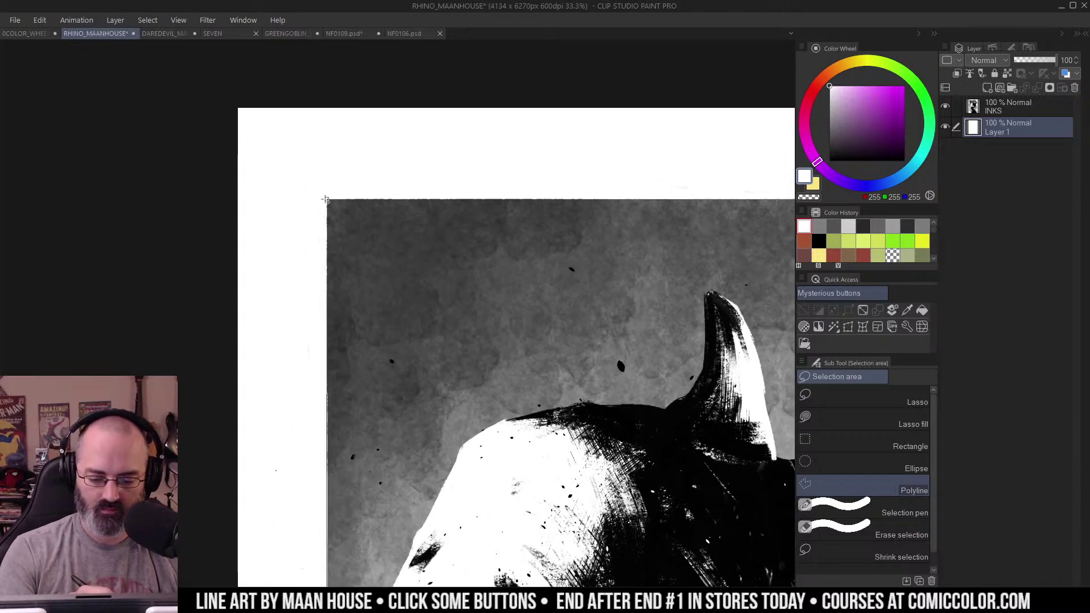
left_click(327, 200)
Step: Add the rear shoulder area at the page's left edge to the selection with the Lasso
left_click(492, 274, "ctrl+alt")
left_click(494, 272, "ctrl+alt")
left_click(502, 263, "ctrl+alt")
left_click_drag(601, 293, 574, 202)
left_click(465, 277, "ctrl")
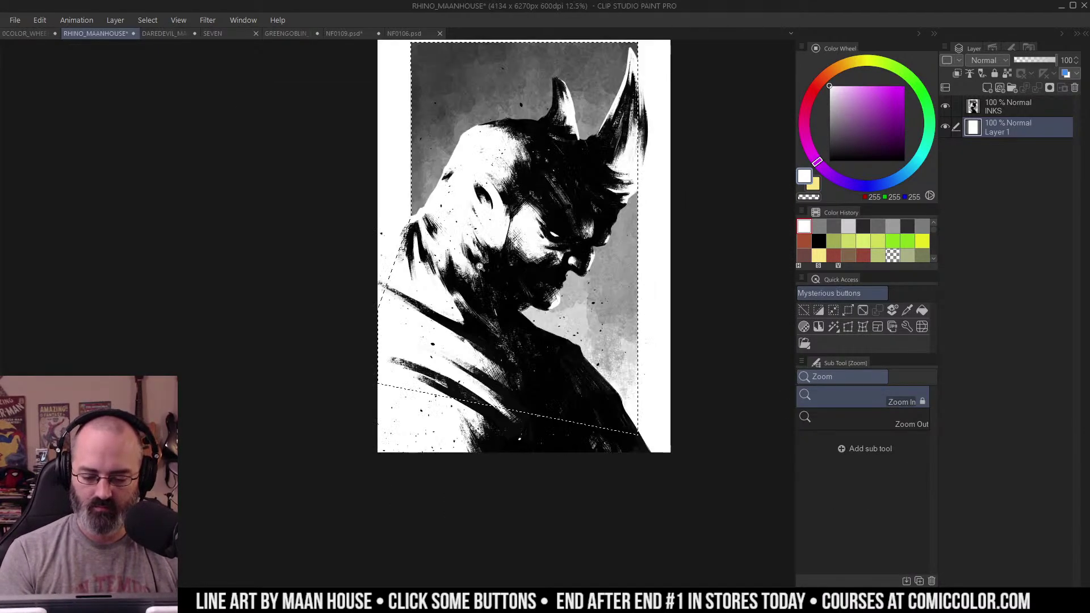
key("l")
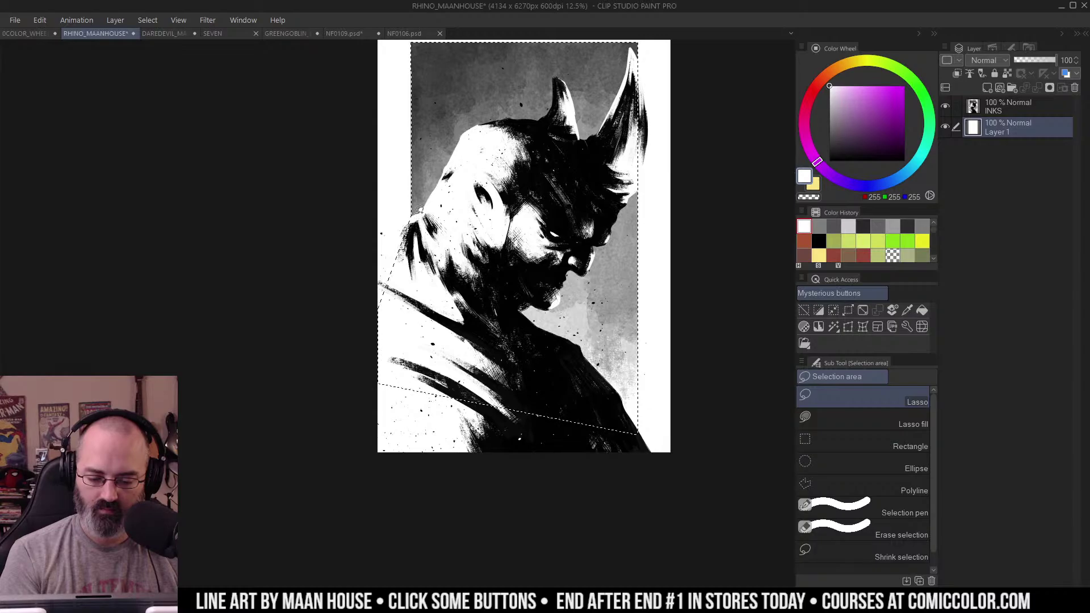
mouse_move(401, 217)
left_mouse_down()
mouse_move(479, 253)
mouse_move(494, 426)
mouse_move(271, 399)
left_mouse_up()
Step: Add the part of the large front horn that overhangs the panel's right edge to the selection with the Polyline tool
left_click_drag(657, 179, 639, 270)
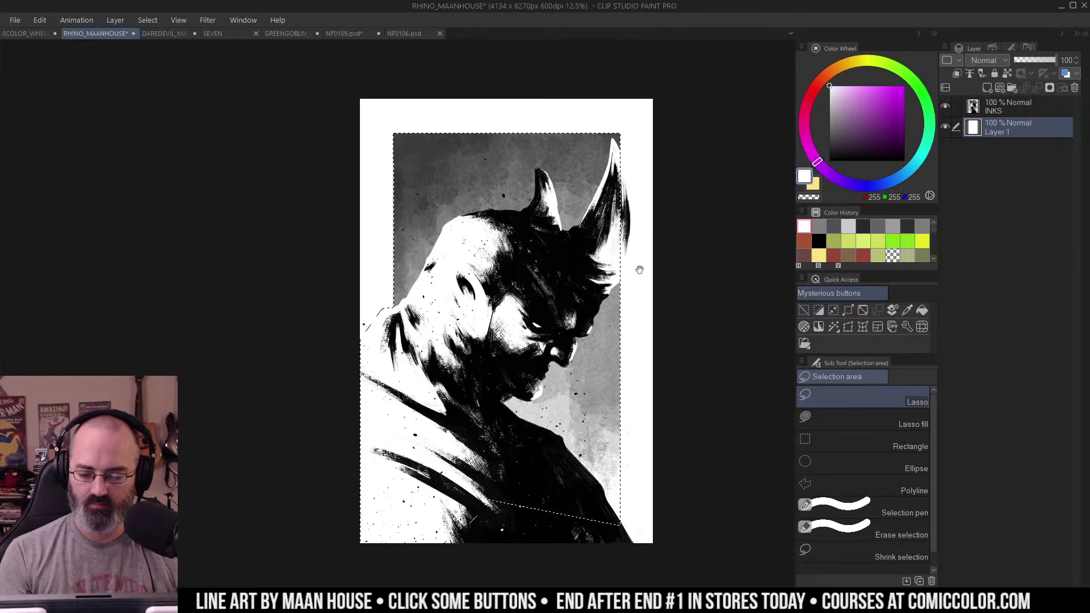
left_click_drag(620, 208, 655, 139)
left_click_drag(636, 96, 611, 147)
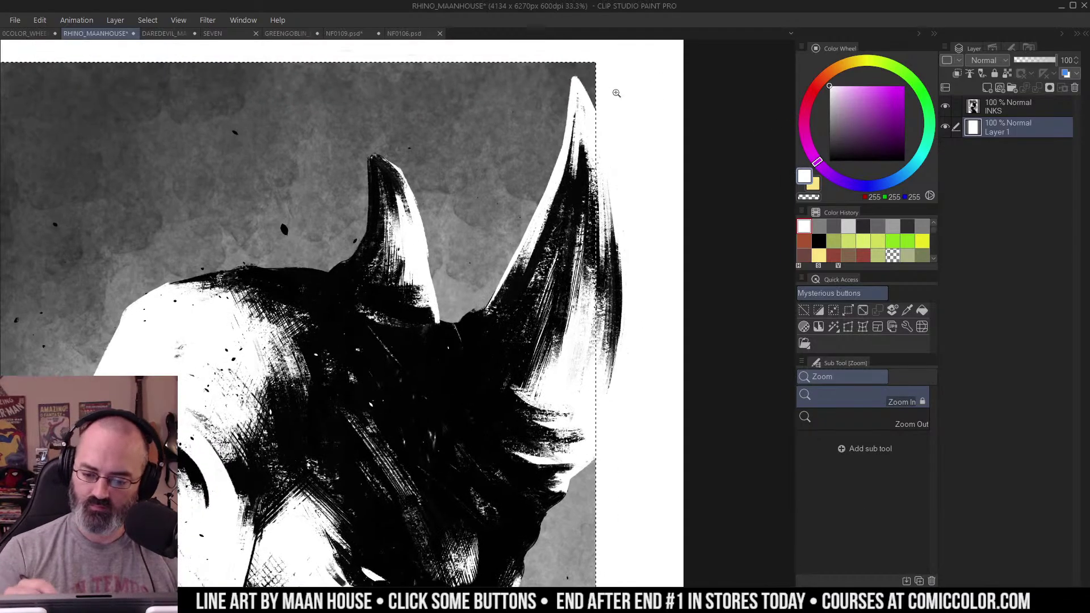
key("m")
left_click(598, 122)
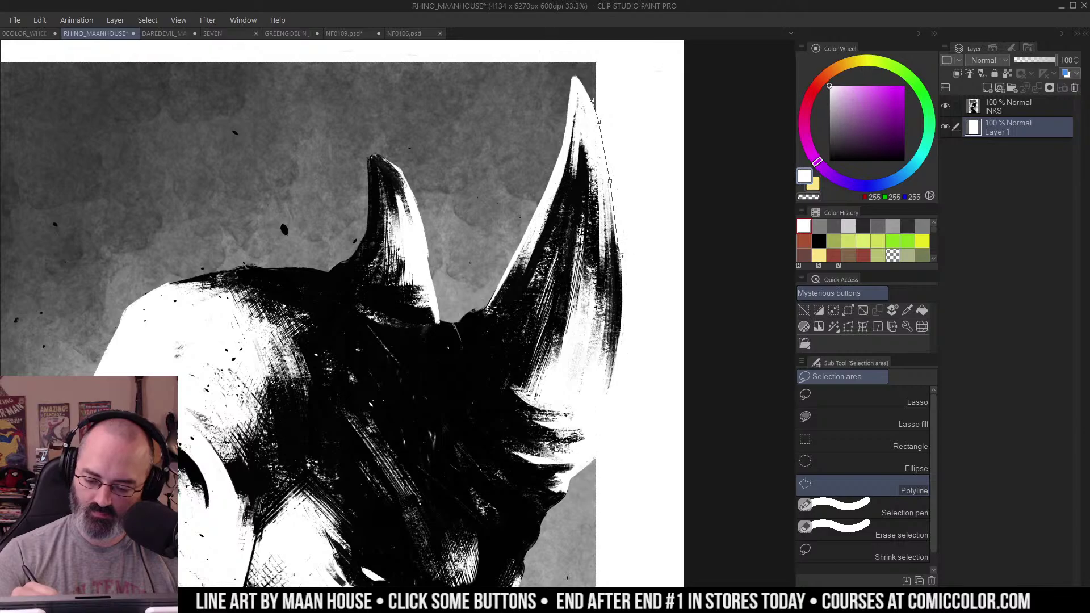
left_click(620, 295)
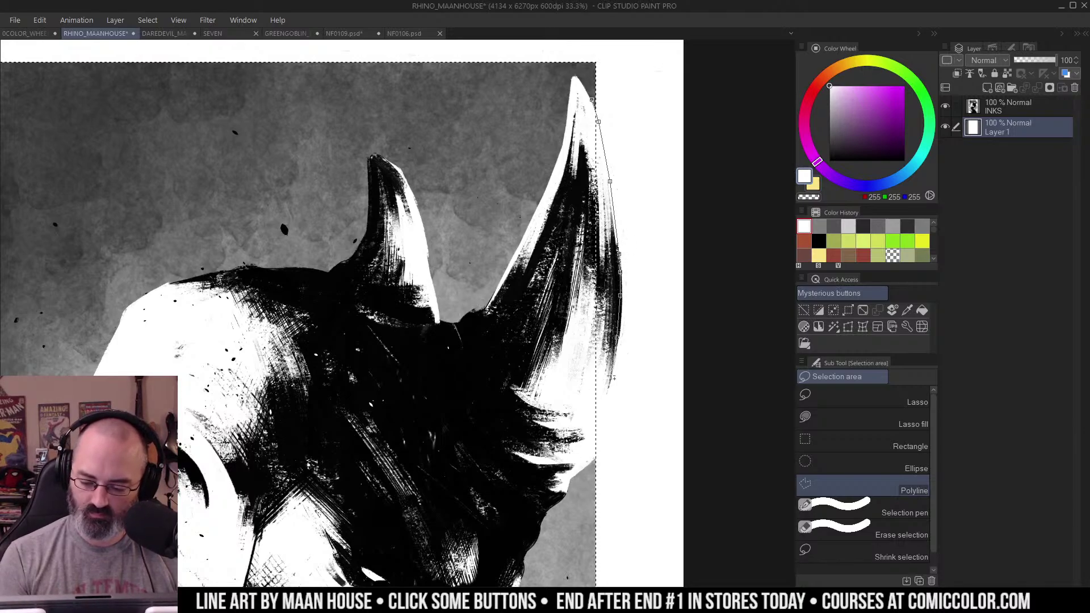
left_click(611, 377)
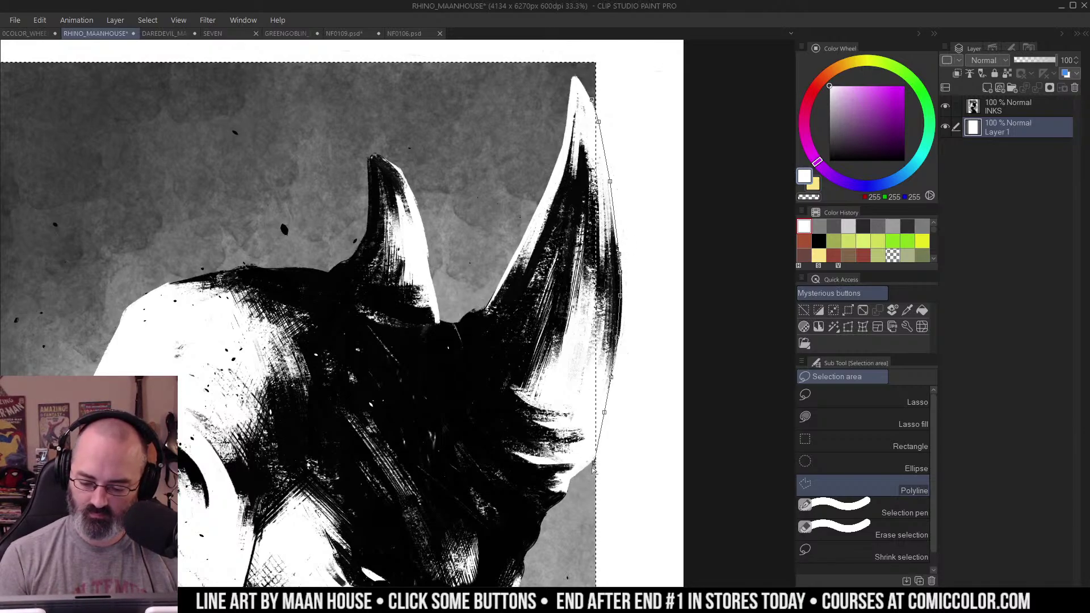
left_click(594, 463)
left_click(569, 510)
left_click(515, 524)
left_click(515, 334)
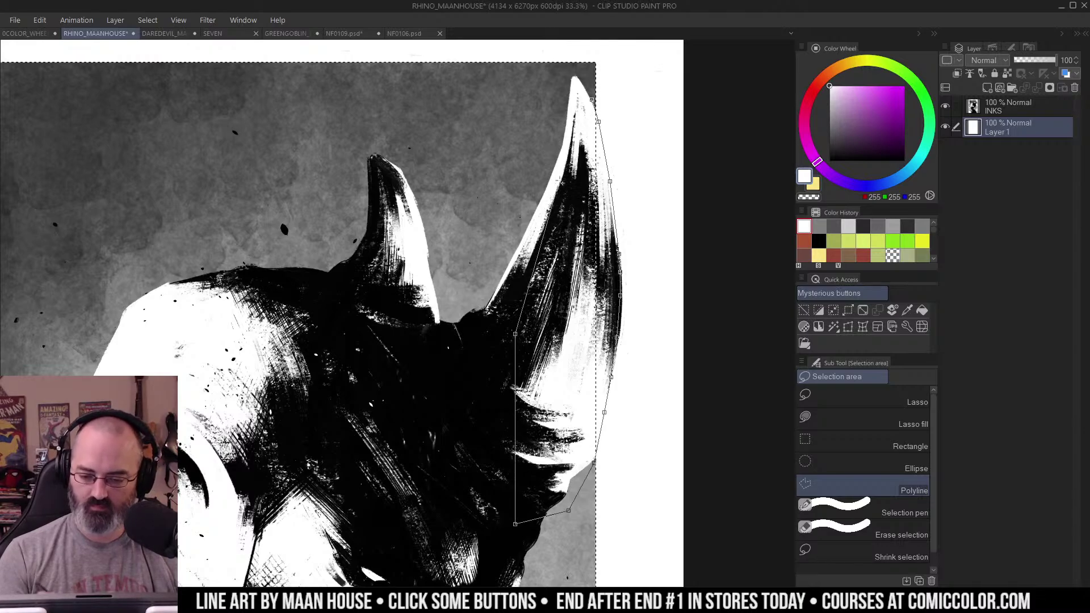
left_click(592, 100)
Step: Check the selection with Quick Mask and add the missing lower torso area along the page bottom with the Lasso
key("z")
left_click(600, 204, "alt")
left_click(601, 204, "alt")
key("q")
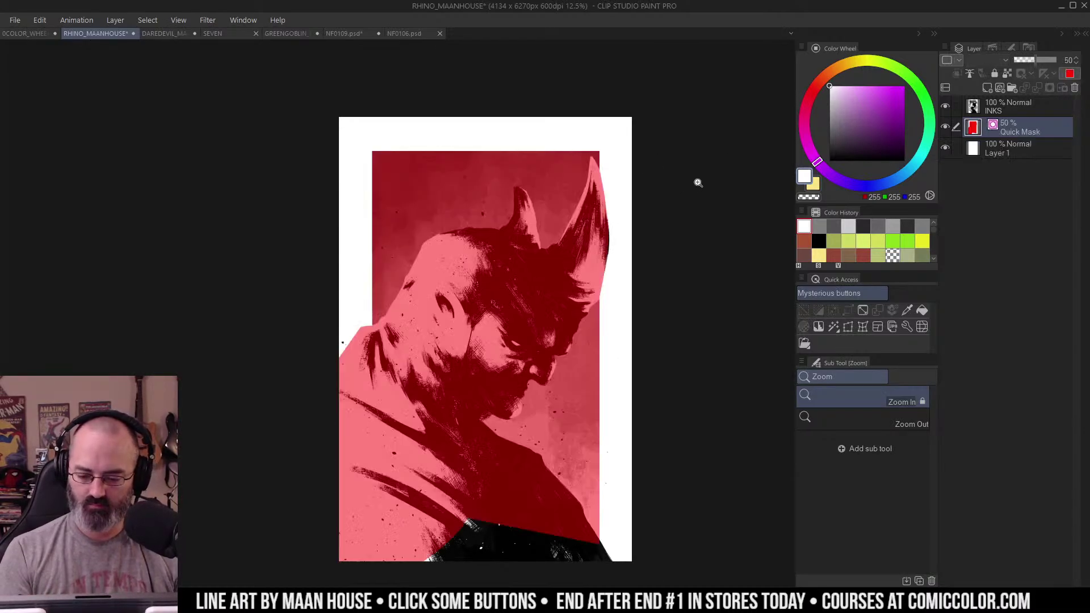
key("q")
left_click_drag(631, 387, 663, 265)
key("l")
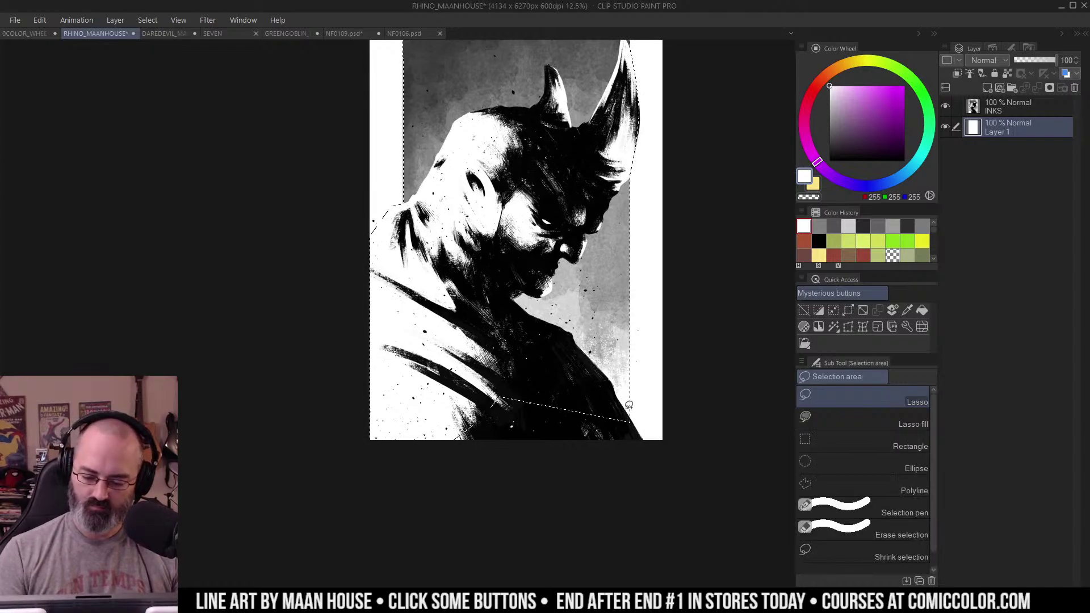
left_click_drag(623, 408, 452, 478)
key("ctrl+m")
key("ctrl+m")
key("ctrl+m")
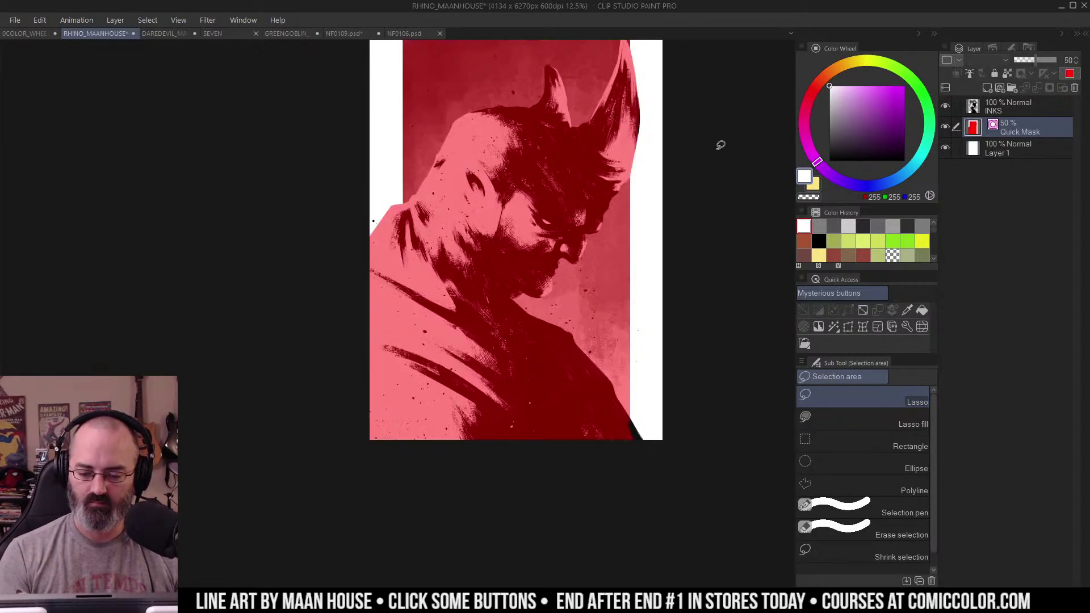
key("ctrl+m")
Step: Extend the selection over the rest of the rear shoulder with the Lasso and check its coverage in Quick Mask
left_click_drag(399, 206, 350, 262)
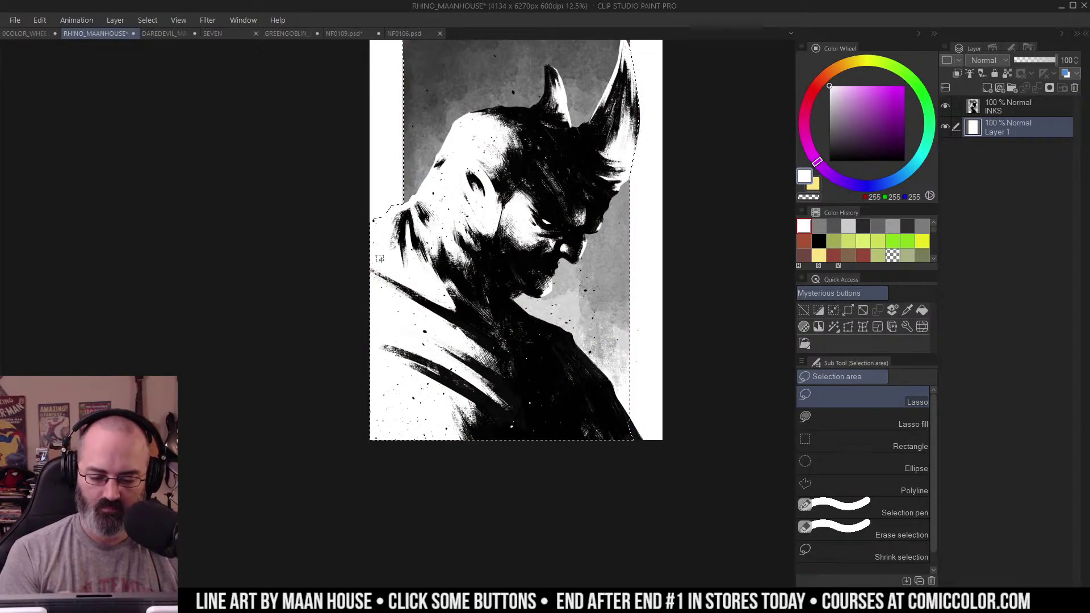
key("ctrl+m")
key("ctrl+m")
left_click_drag(697, 159, 683, 195)
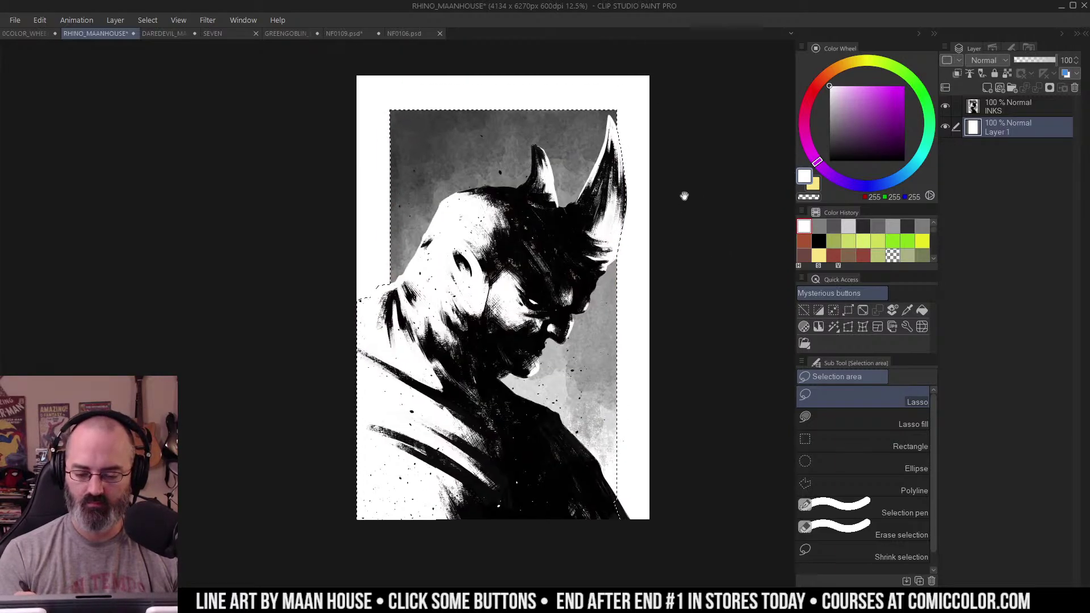
Step: Fill the selected area on Layer 1 with muted purple, refill it with grey-green (RGB 130, 136, 117) and deselect
left_click(839, 121)
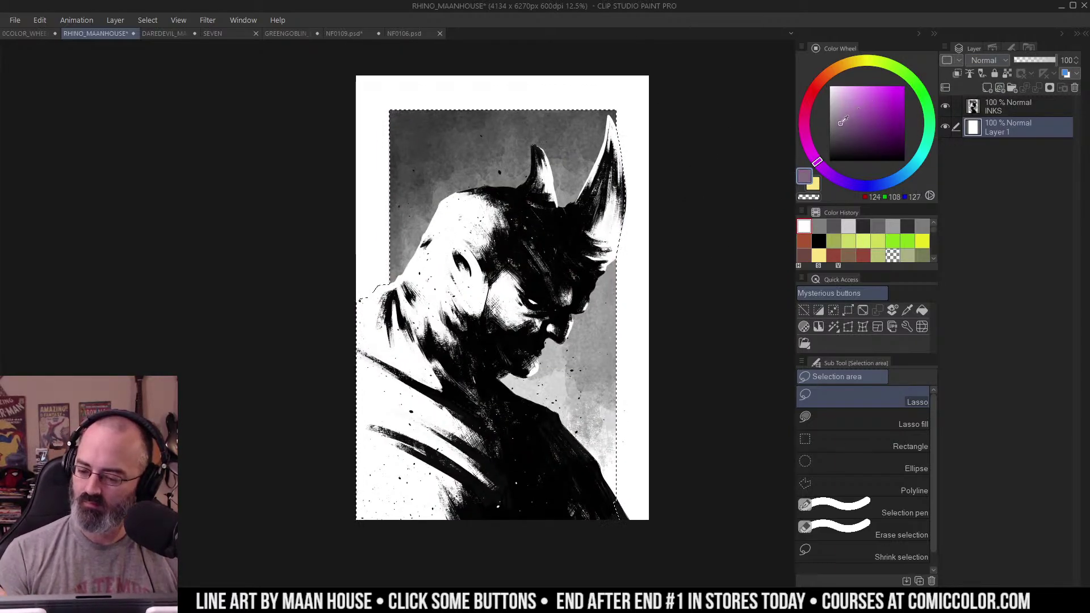
key("g")
left_click(573, 285)
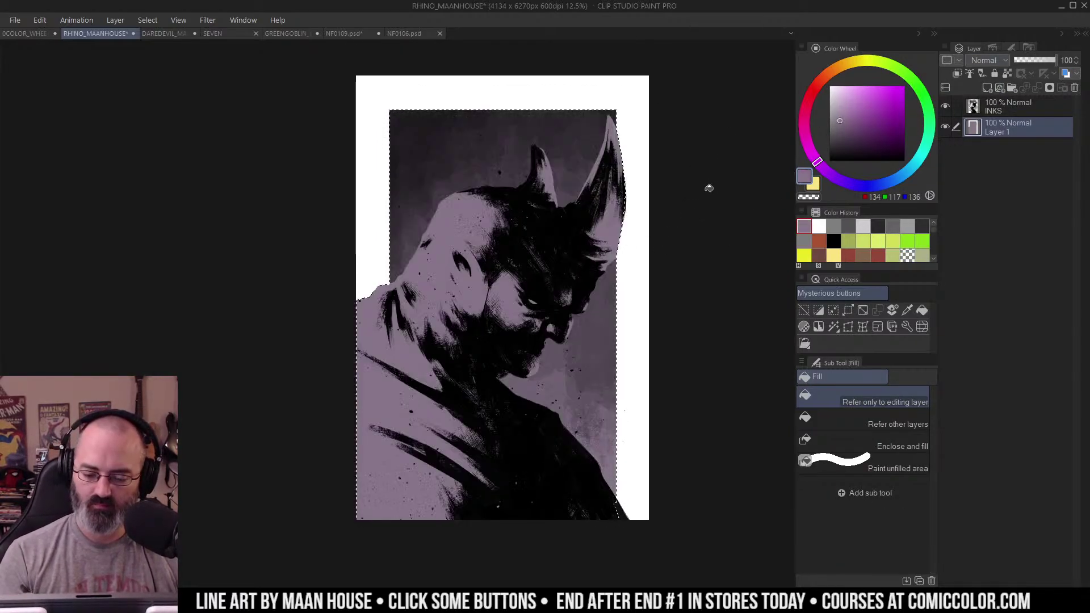
left_click(886, 66)
left_click(570, 319)
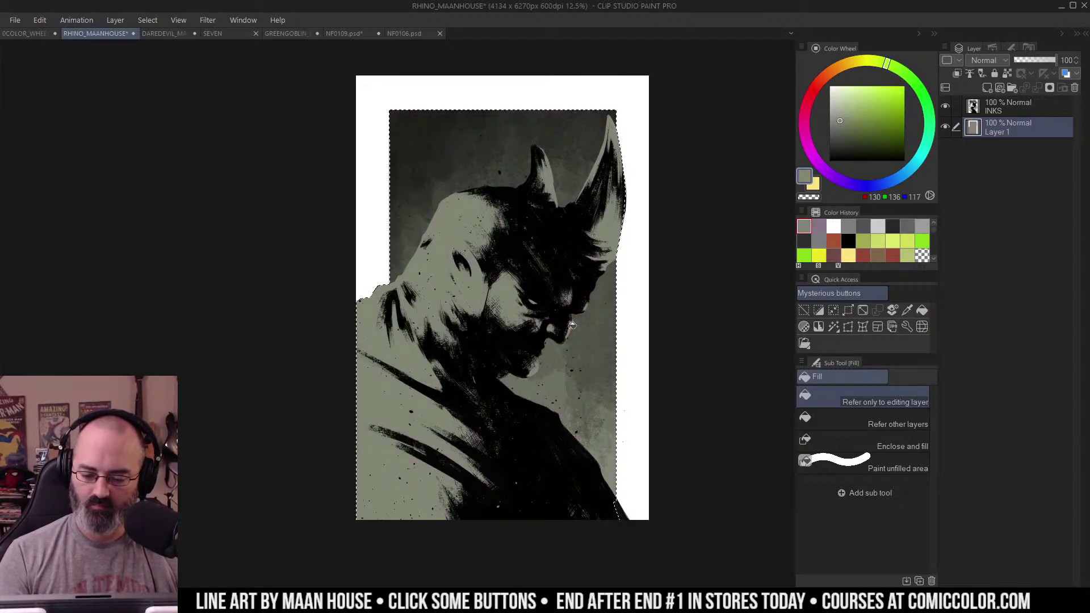
key("ctrl+d")
Step: Start a Polyline selection of the figure at the rear shoulder and trace the back of the neck and head up to the crown
key("m")
key("ctrl+space")
double_click(457, 238)
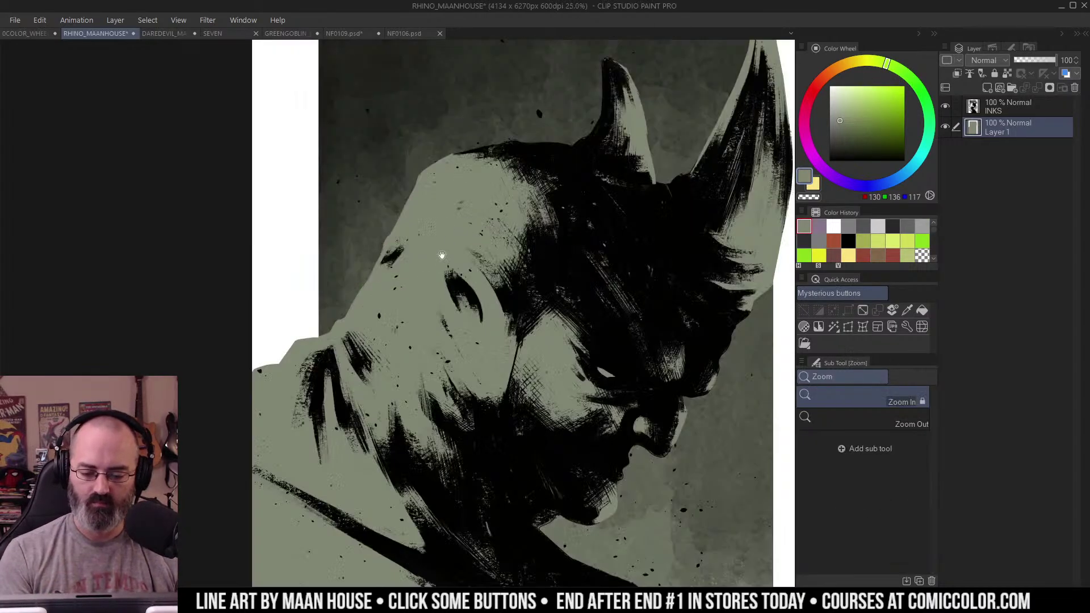
left_click_drag(442, 254, 538, 208)
left_click(523, 191)
left_click(398, 290)
key("m")
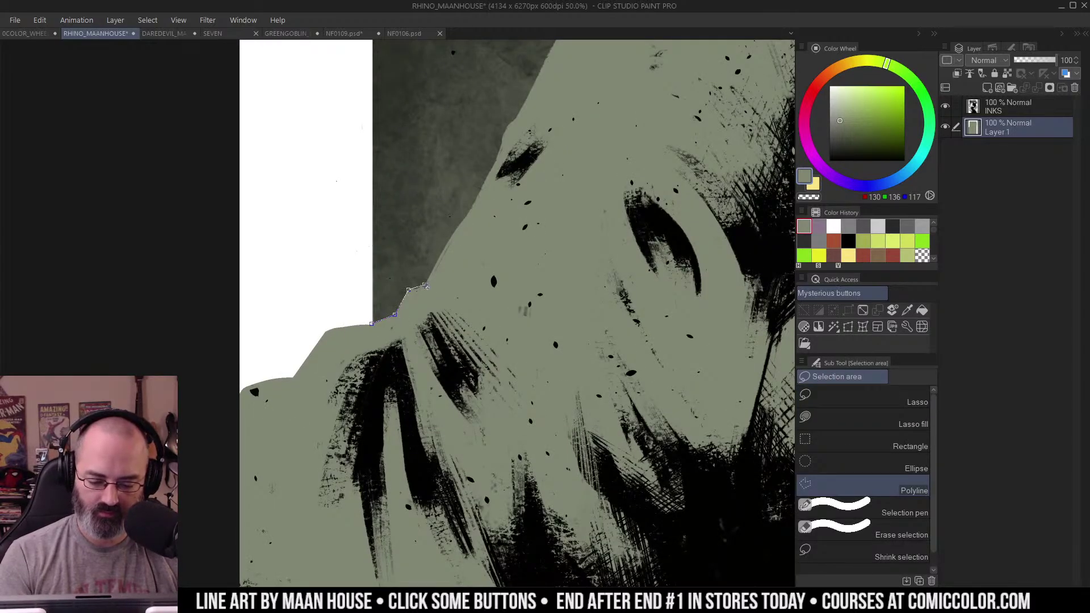
left_click(450, 237)
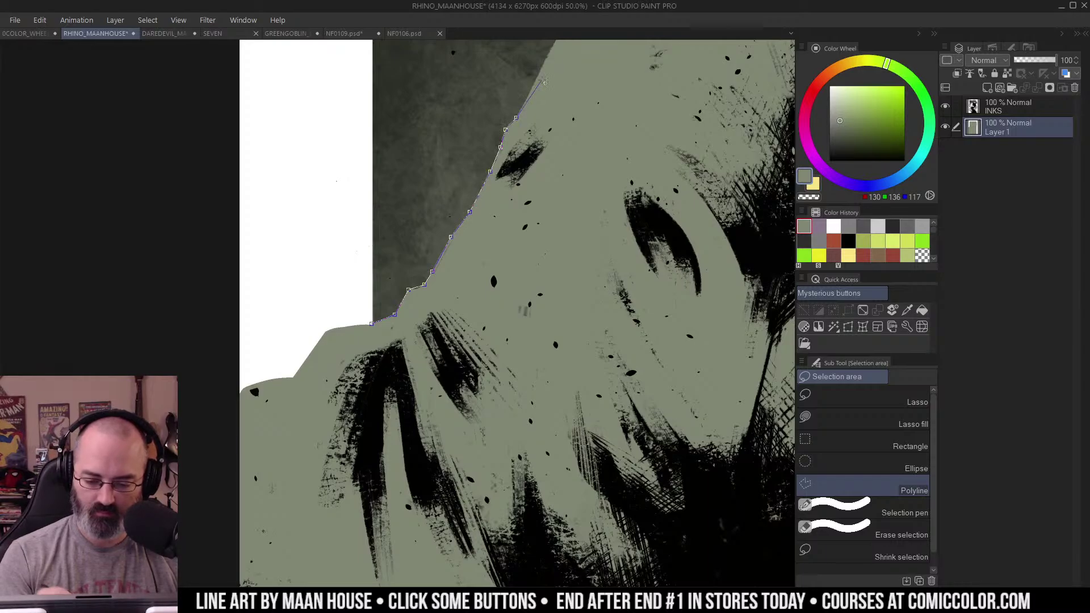
left_click_drag(544, 82, 487, 188)
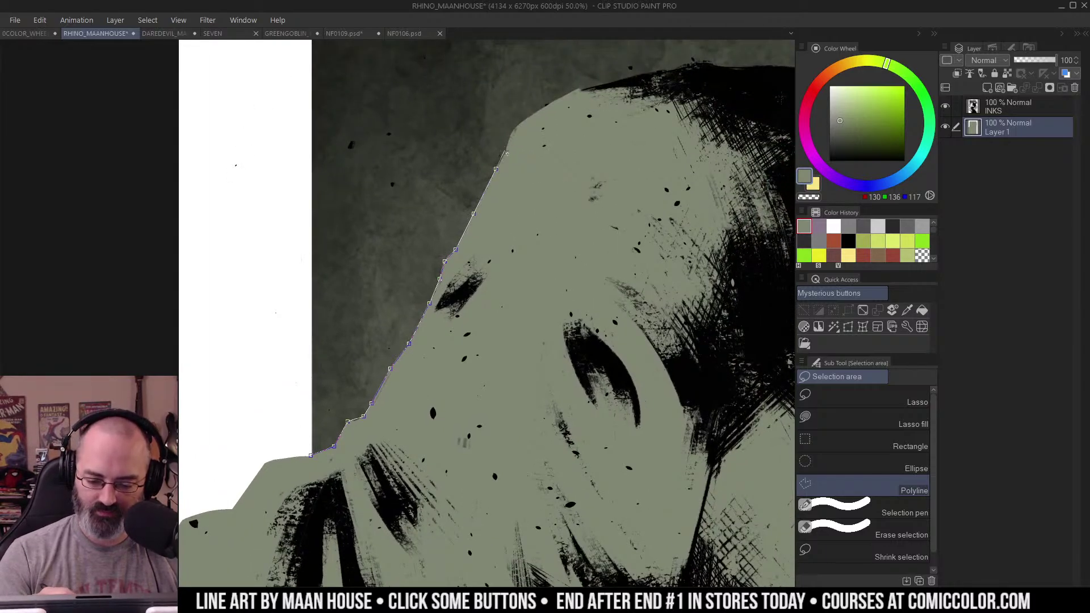
left_click_drag(578, 90, 484, 144)
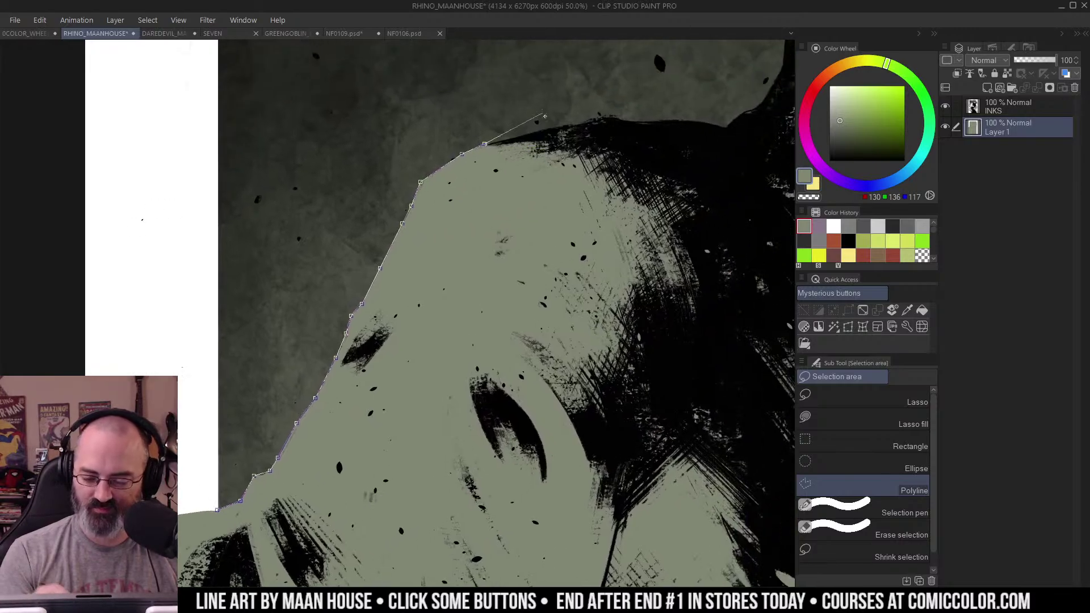
Step: Continue the Polyline selection along the top of the figure's head to the base of the small horn
left_click(533, 135)
left_click_drag(623, 124, 476, 146)
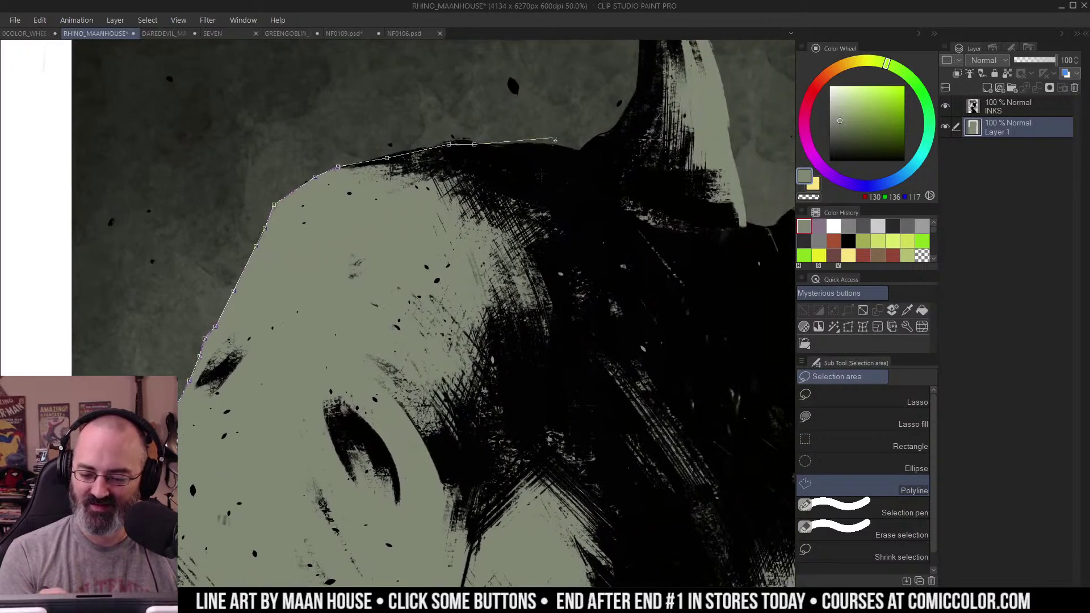
left_click(530, 146)
left_click(575, 151)
left_click_drag(607, 135, 517, 210)
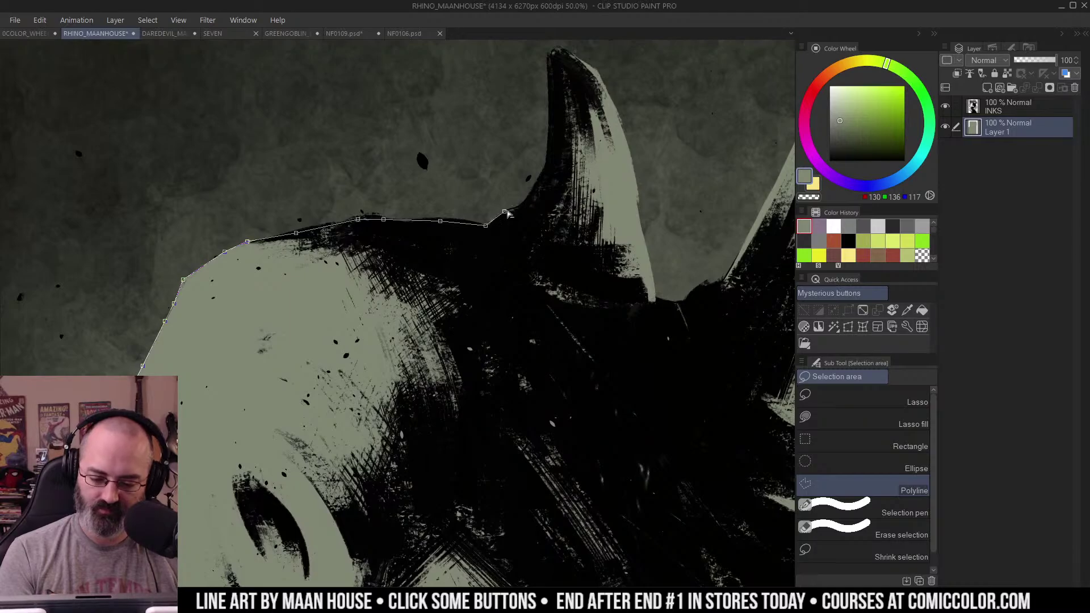
Step: Trace the small horn with the Polyline selection, up its rear edge, over the tip and down its front edge
left_click(524, 202)
left_click(547, 165)
left_click(549, 105)
left_click(550, 53)
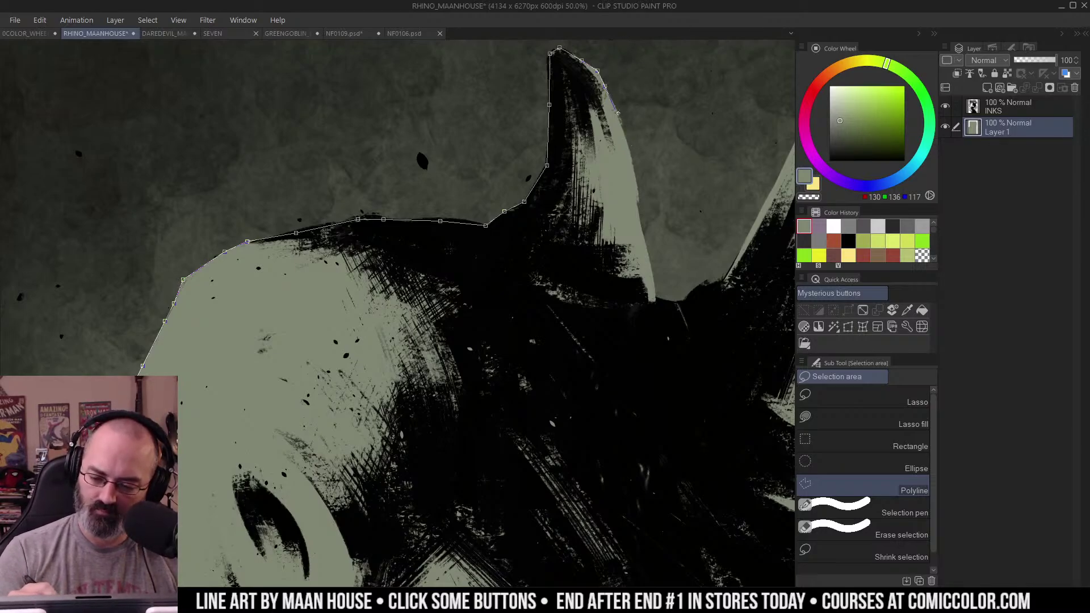
left_click(634, 168)
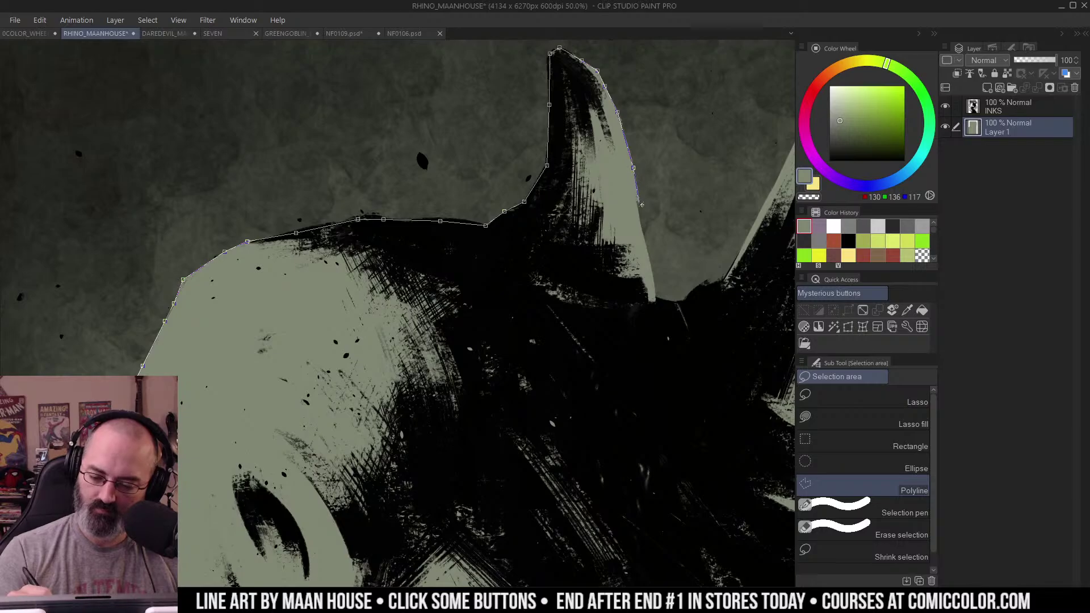
left_click(639, 209)
left_click(646, 243)
left_click(656, 284)
left_click(657, 299)
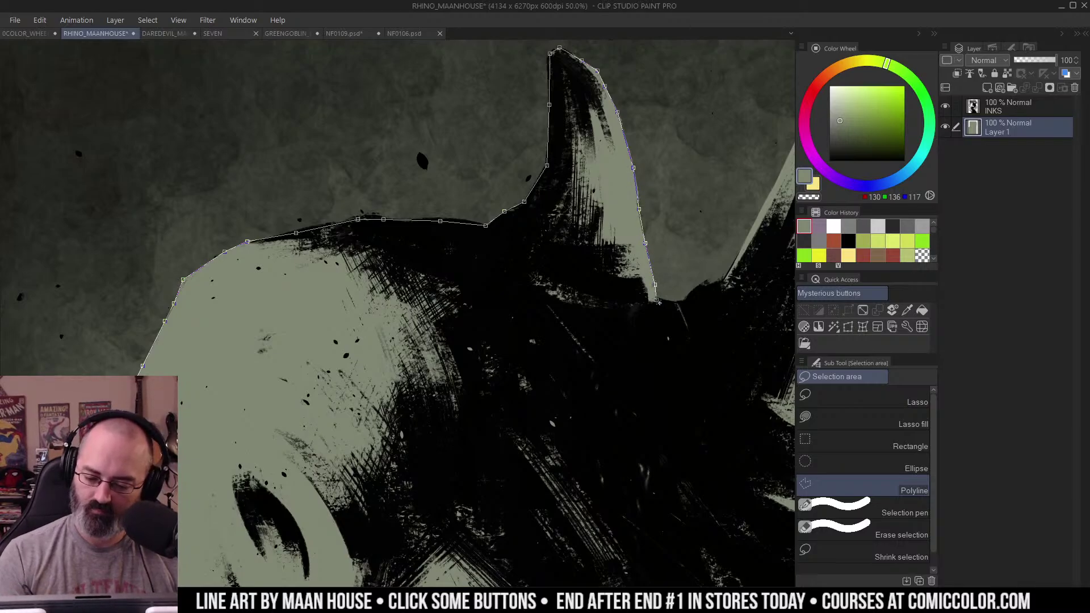
Step: Extend the Polyline selection across the dip between the horns and up the inner edge of the large horn
left_click(683, 303)
left_click(704, 281)
left_click(726, 280)
left_click_drag(732, 273, 511, 301)
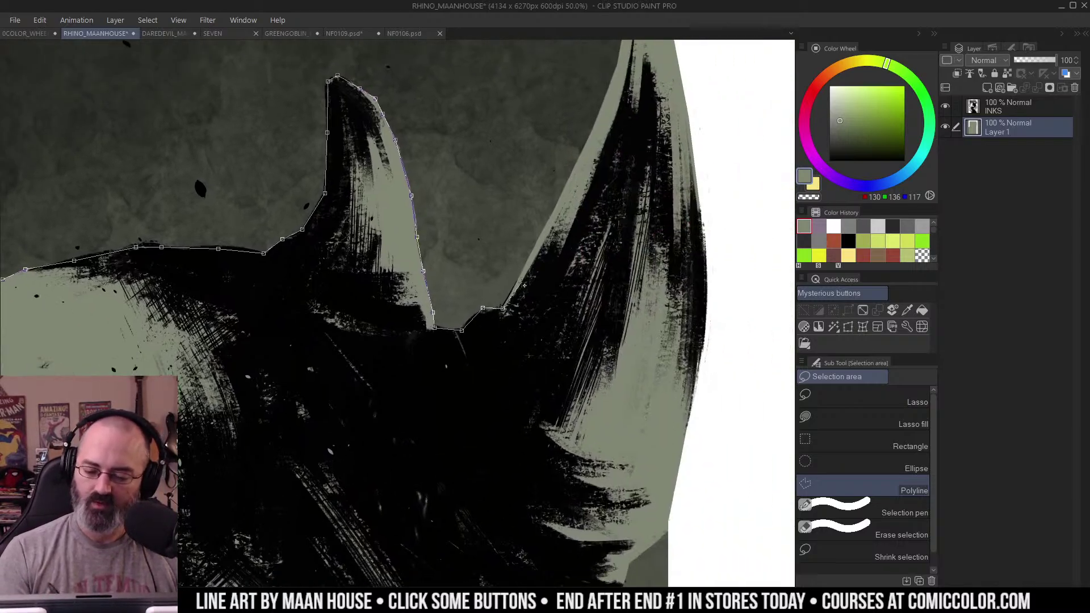
left_click(550, 217)
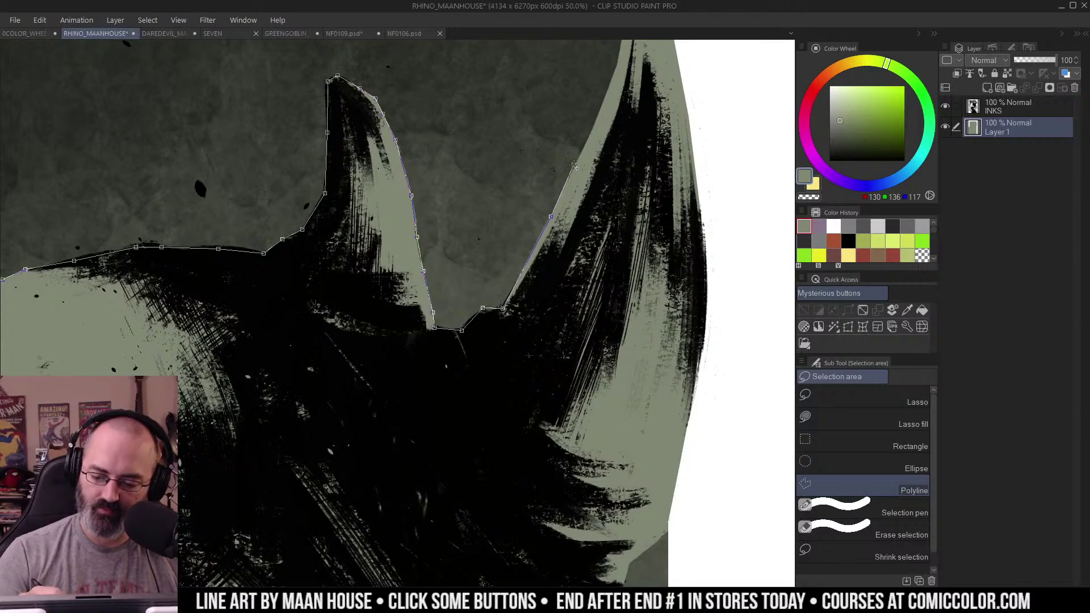
left_click(573, 166)
left_click_drag(594, 132, 568, 198)
left_click(582, 153)
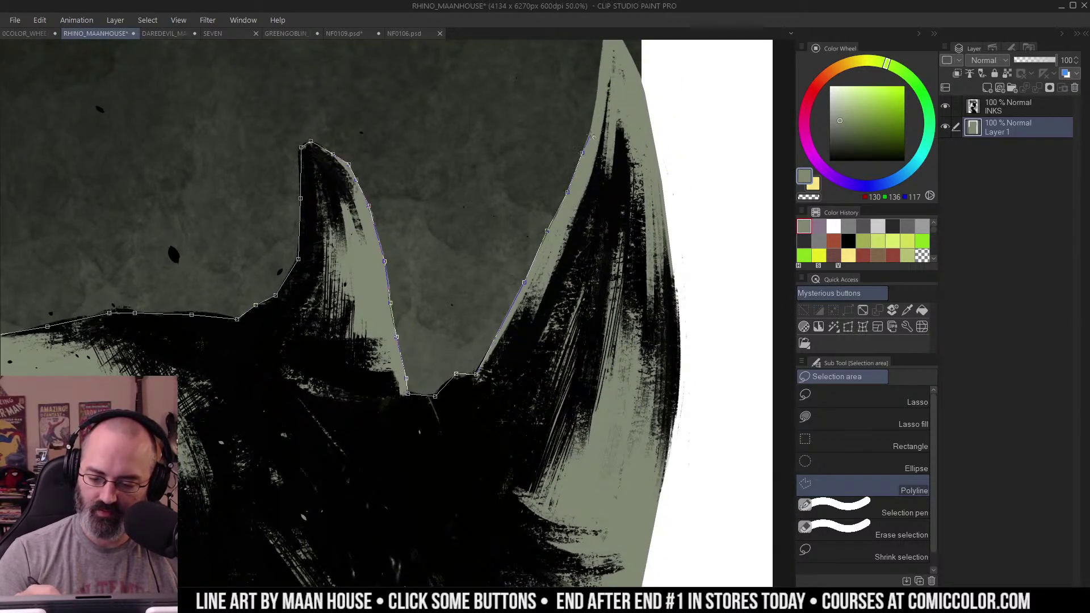
left_click(591, 131)
left_click_drag(612, 77, 577, 198)
left_click(563, 209)
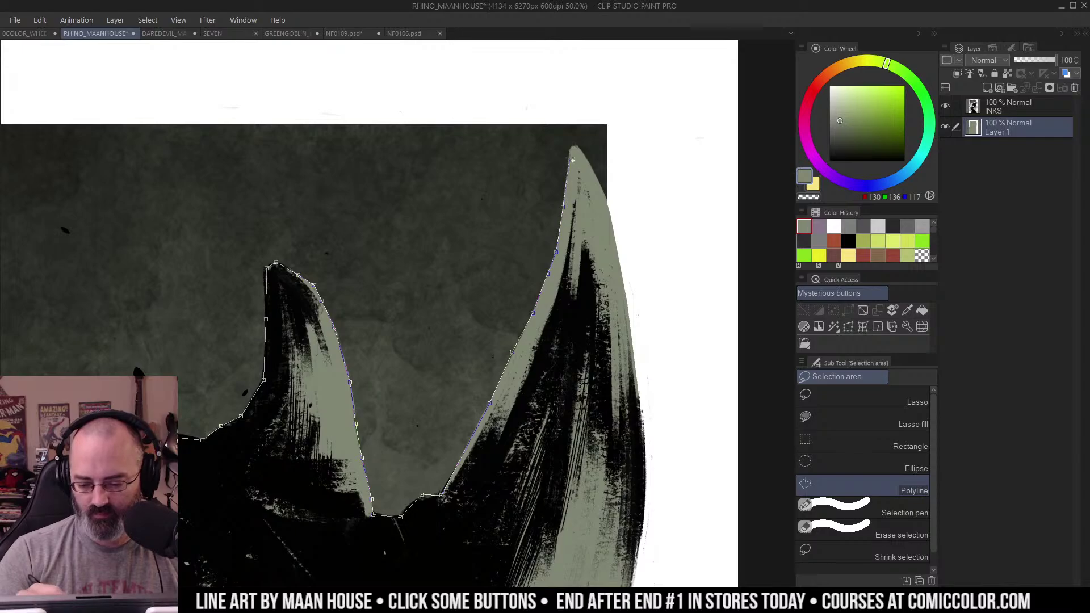
Step: Take the Polyline around the large horn's tip and loosely through the white margin back to the horn's lower outer edge
left_click(578, 147)
left_click(593, 170)
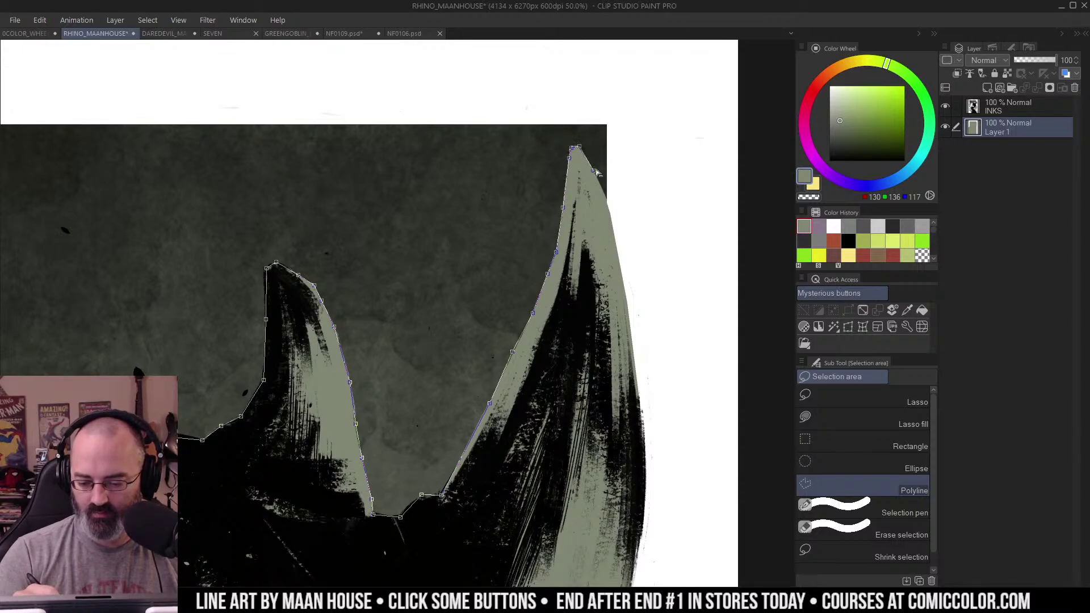
left_click(645, 259)
left_click_drag(675, 383, 734, 175)
left_click(699, 245)
left_click(668, 208)
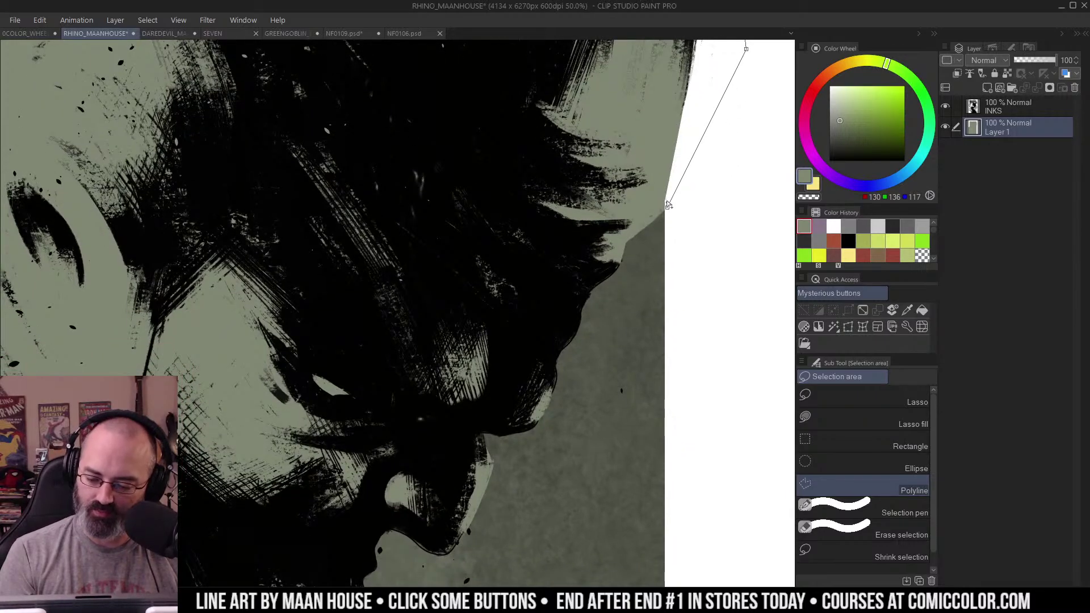
left_click(674, 195)
left_click(670, 203)
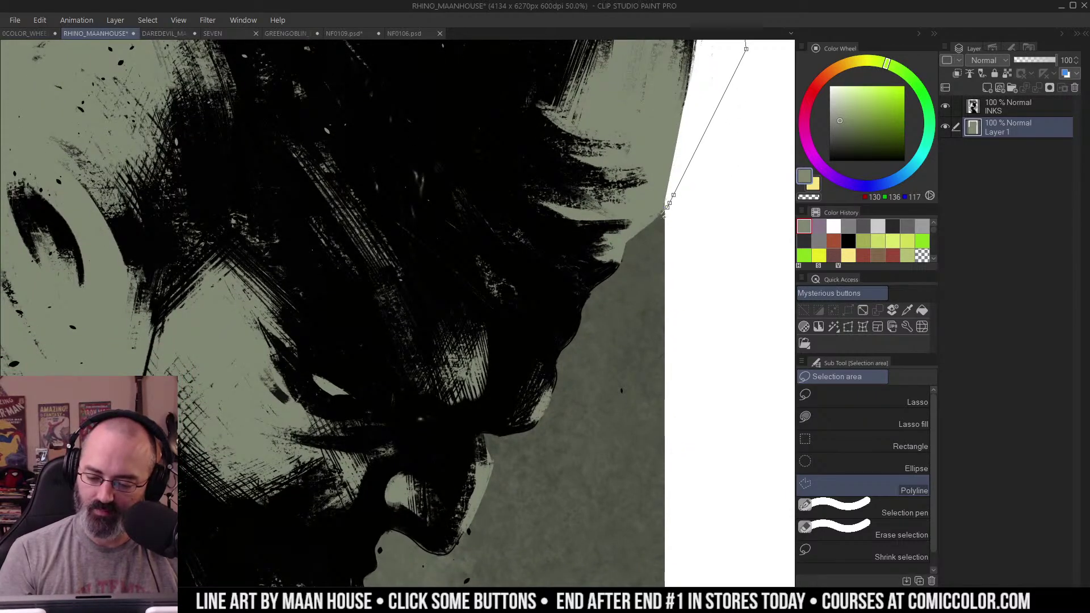
Step: Trace the Polyline selection along the underside of the large horn's base and down the forehead contour
left_click(627, 241)
left_click(620, 265)
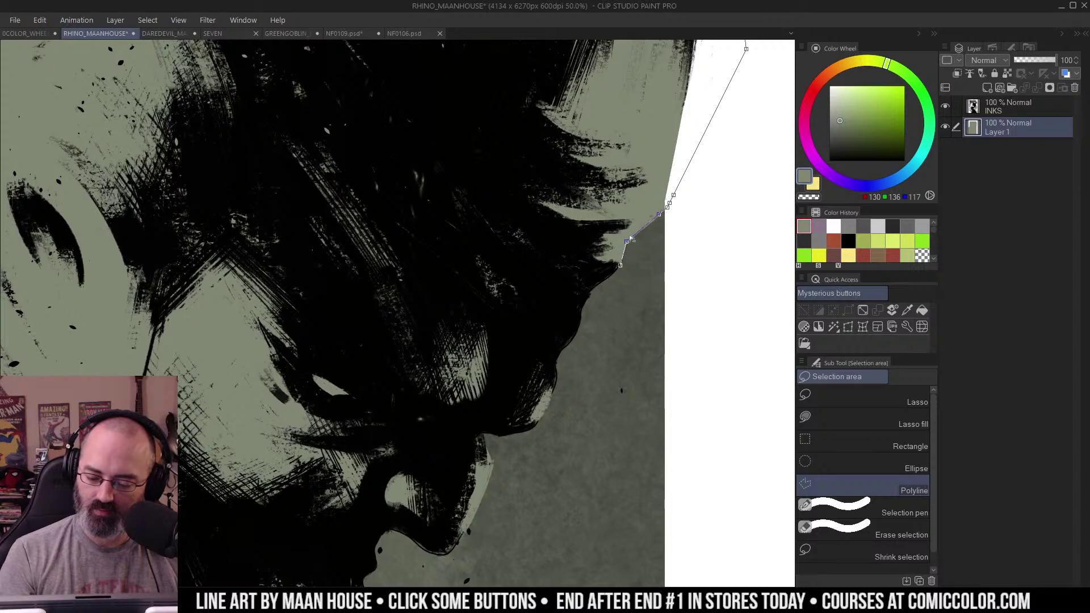
left_click_drag(626, 241, 688, 126)
left_click(673, 157)
left_click(653, 170)
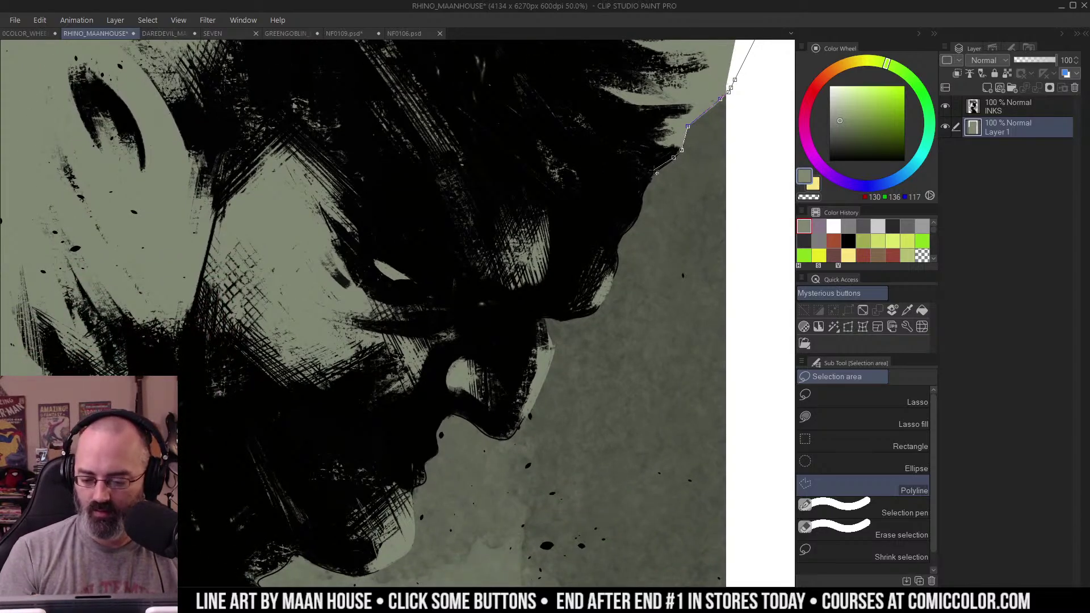
left_click(646, 181)
left_click(639, 197)
left_click(637, 217)
left_click(618, 240)
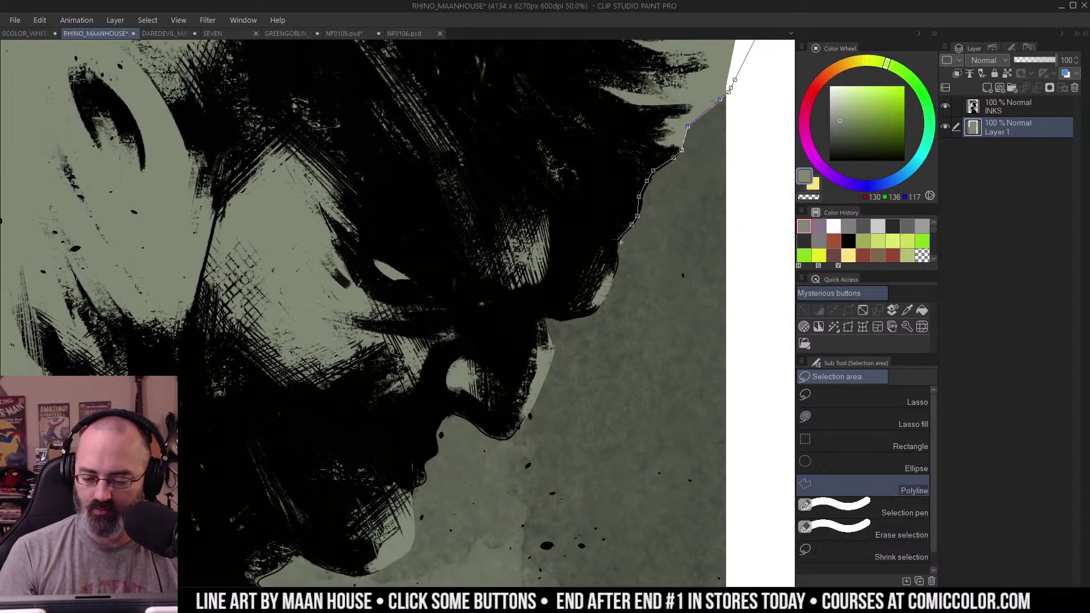
left_click(616, 253)
left_click(618, 264)
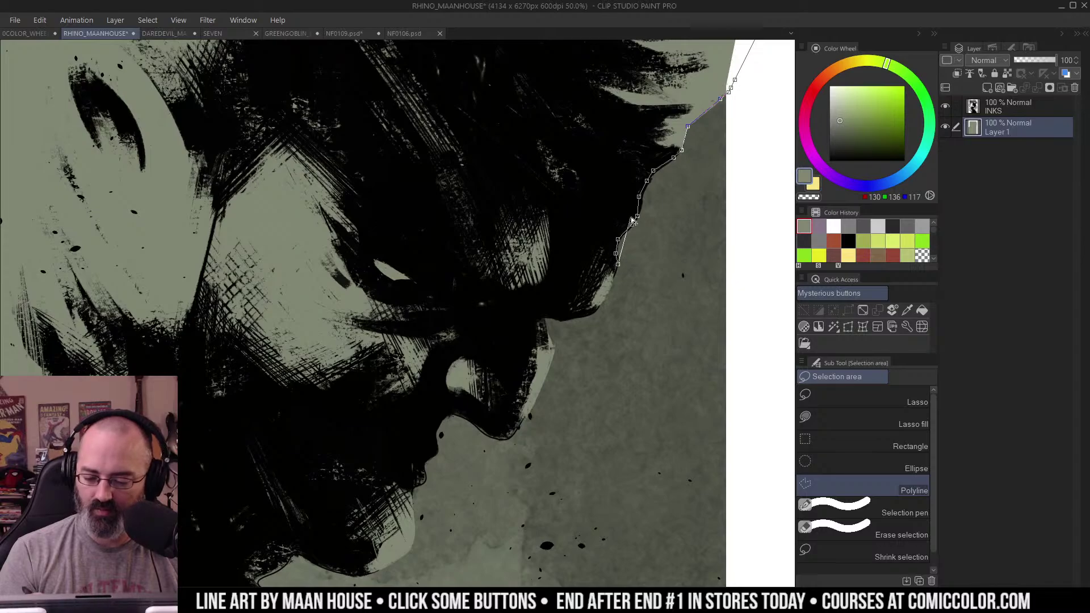
Step: Follow the underside of the brow and the bridge of the nose with the Polyline down to the nose tip
left_click(595, 309)
left_click(579, 316)
left_click(561, 319)
left_click(544, 318)
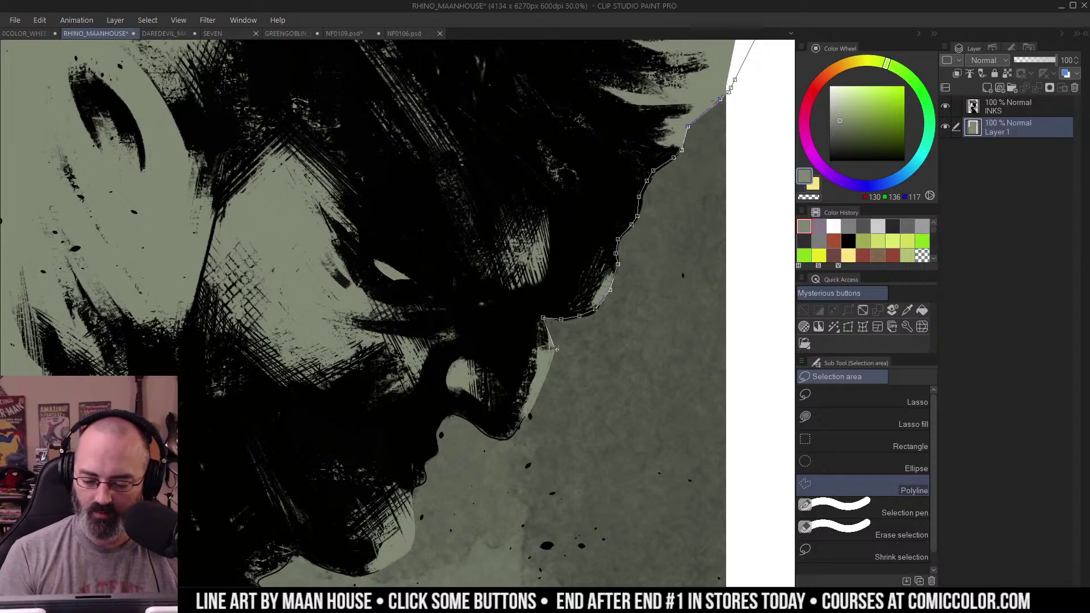
left_click_drag(571, 338, 599, 235)
left_click(581, 246)
left_click(572, 277)
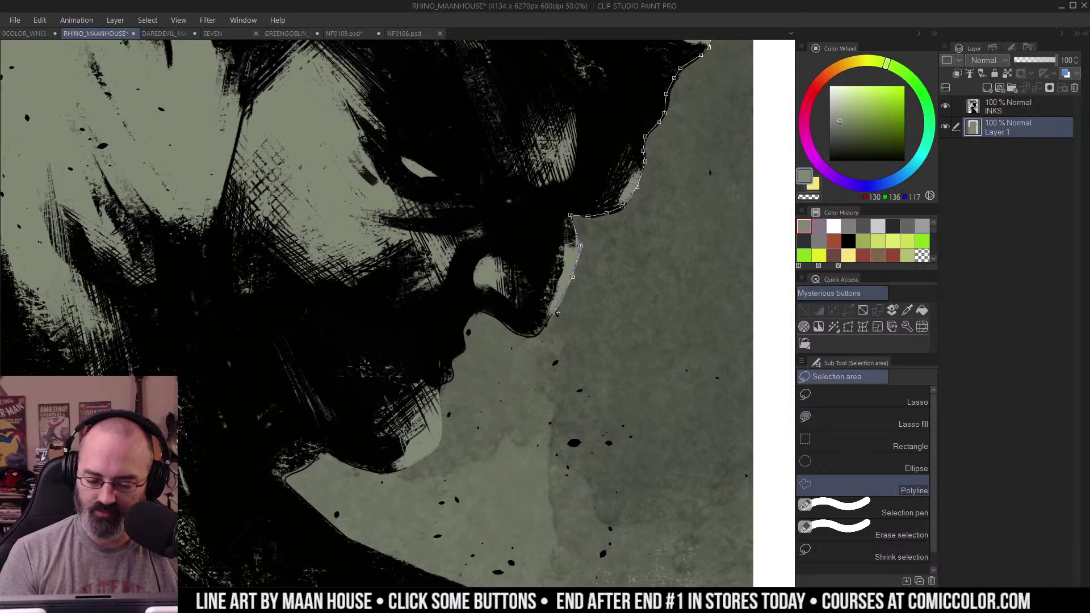
left_click(556, 311)
left_click(545, 325)
left_click(534, 337)
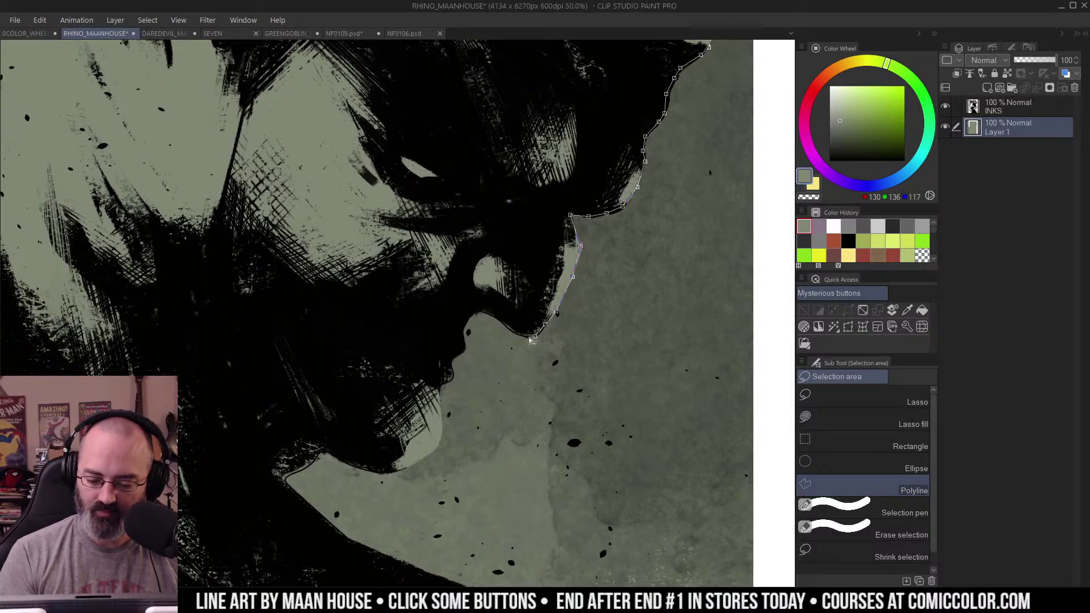
Step: Trace the Polyline selection along the underside of the nose to the start of the upper lip
left_click(525, 337)
left_click(511, 332)
left_click(502, 322)
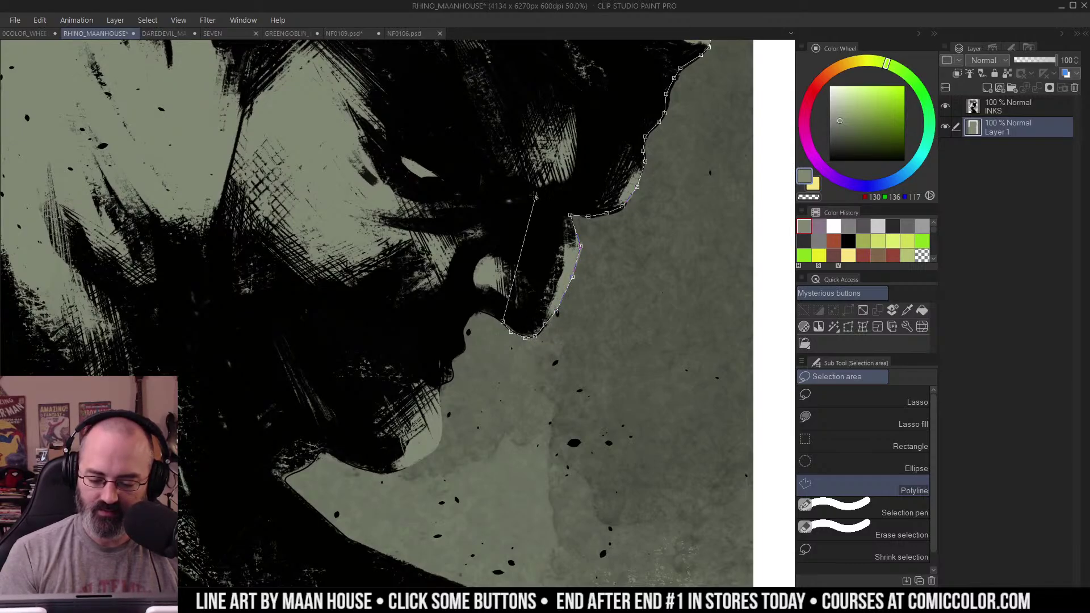
left_click(492, 314)
left_click(480, 311)
left_click(463, 317)
left_click(458, 330)
left_click_drag(458, 330, 522, 239)
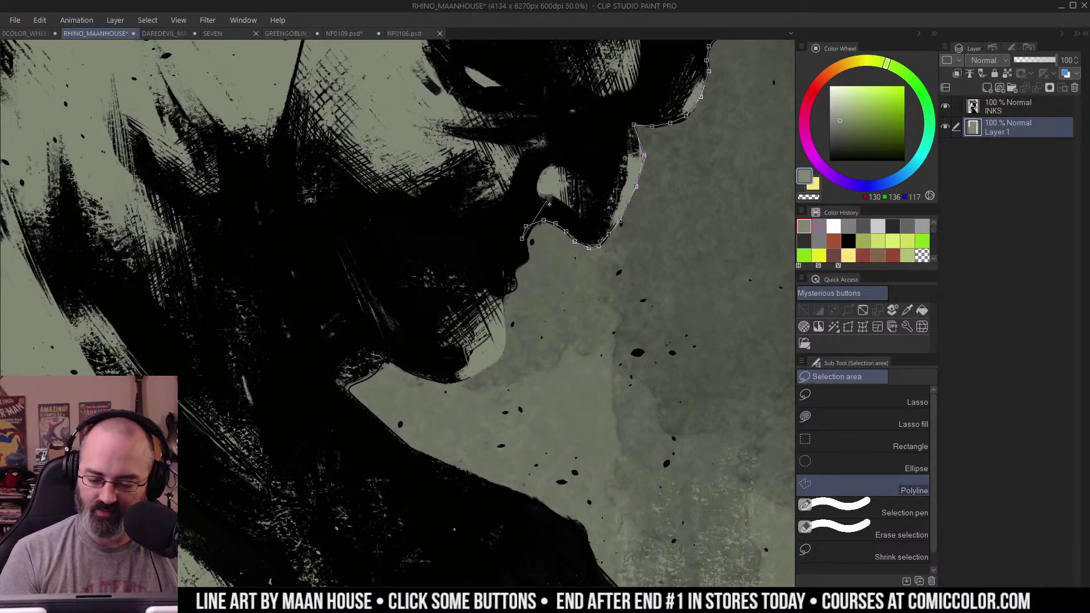
Step: Outline the upper lip and mouth with the Polyline selection down to the top of the chin
left_click(513, 269)
left_click(516, 280)
left_click(514, 289)
left_click(509, 293)
left_click(502, 297)
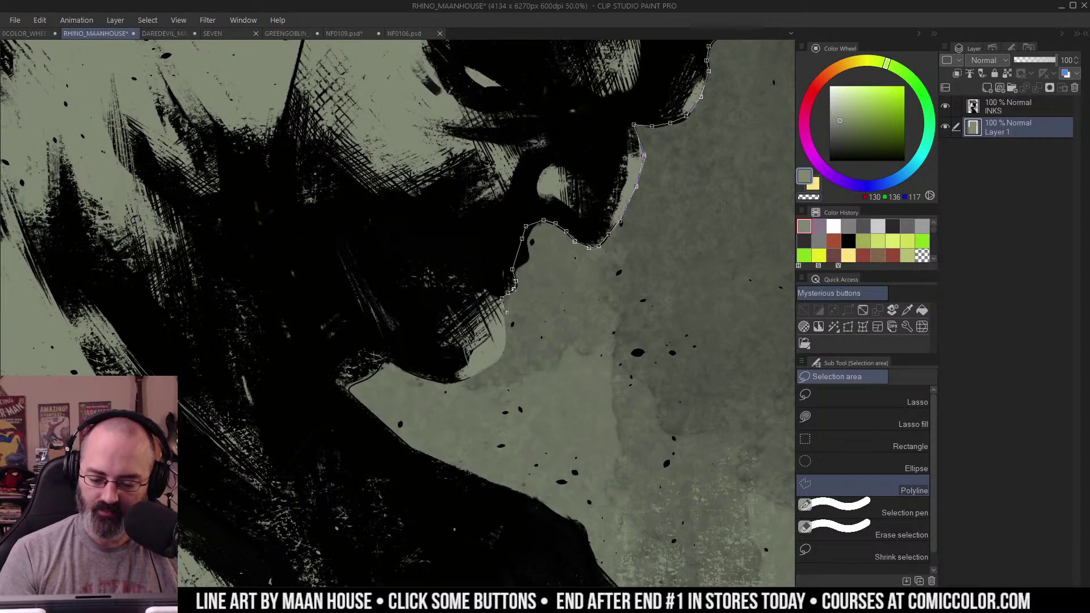
Step: Carry the Polyline around the chin and back along the jaw to the corner where it meets the throat
left_click(498, 361)
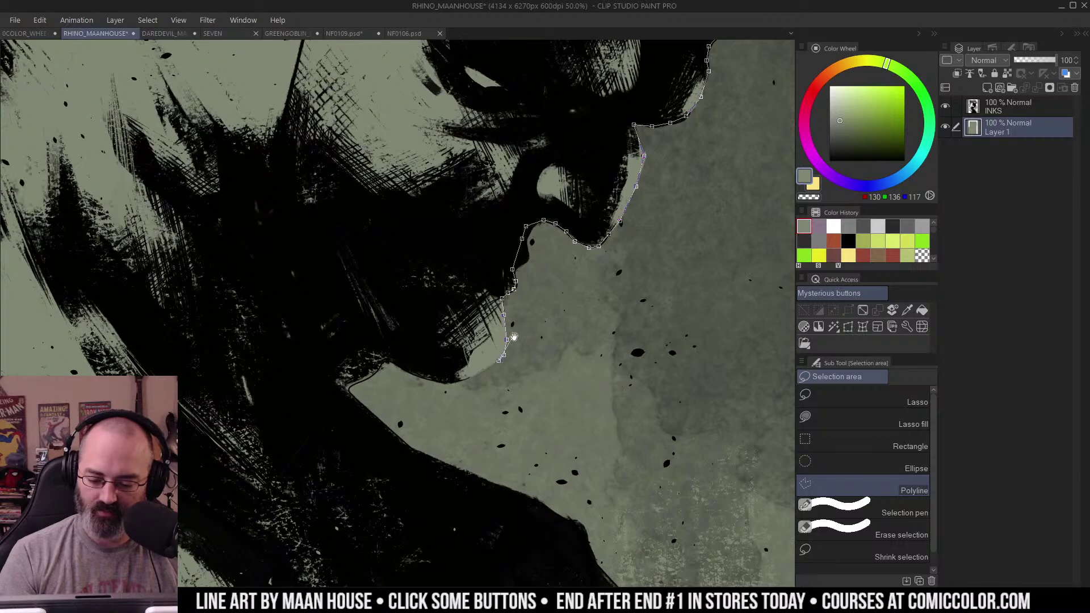
left_click_drag(557, 254, 597, 173)
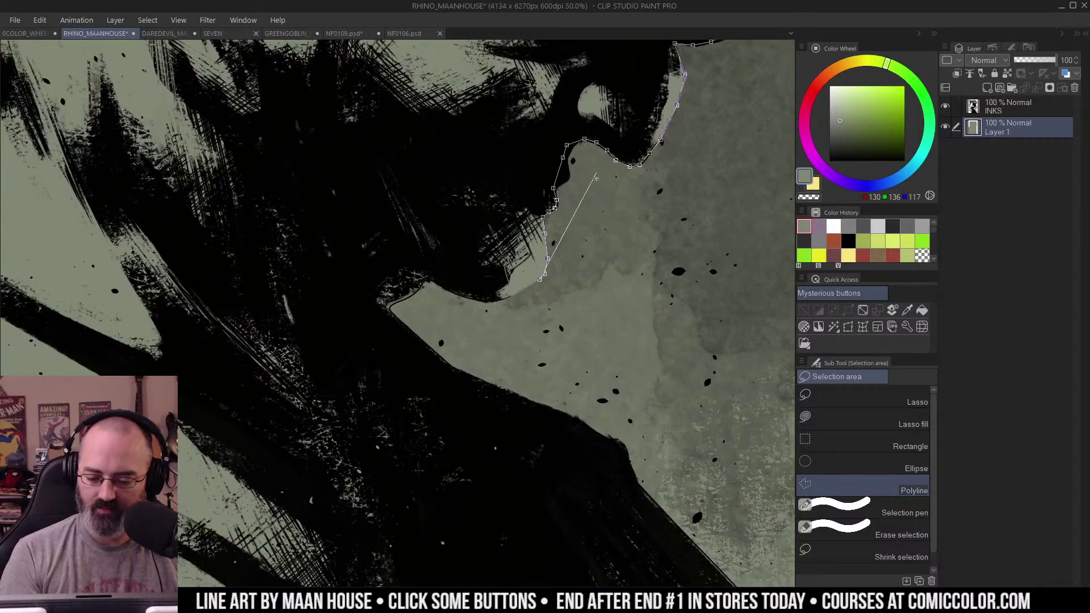
left_click(489, 300)
left_click(463, 294)
left_click(430, 282)
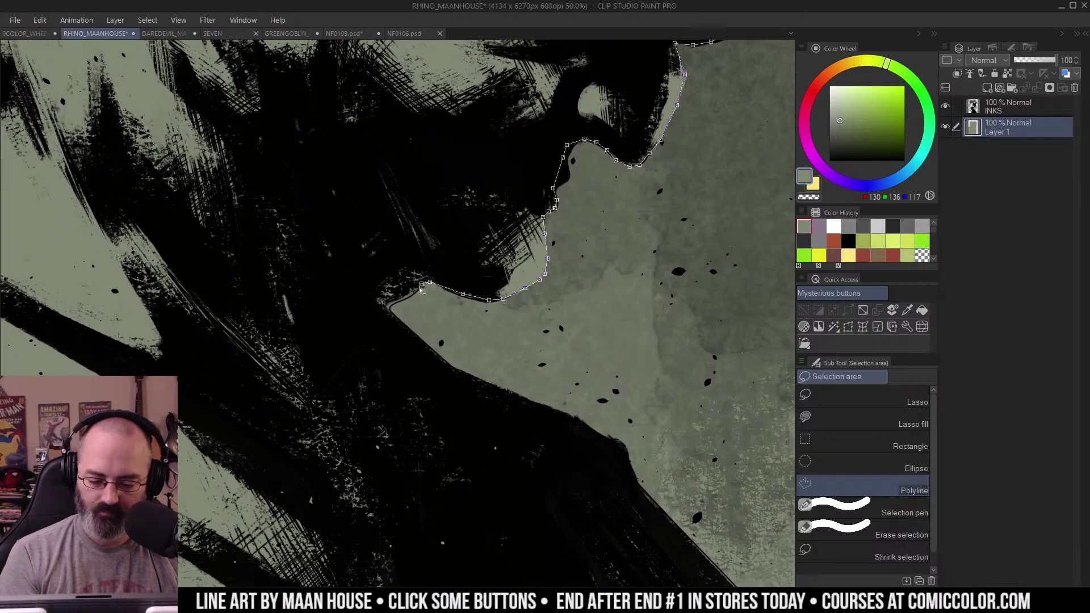
left_click(416, 292)
left_click(387, 312)
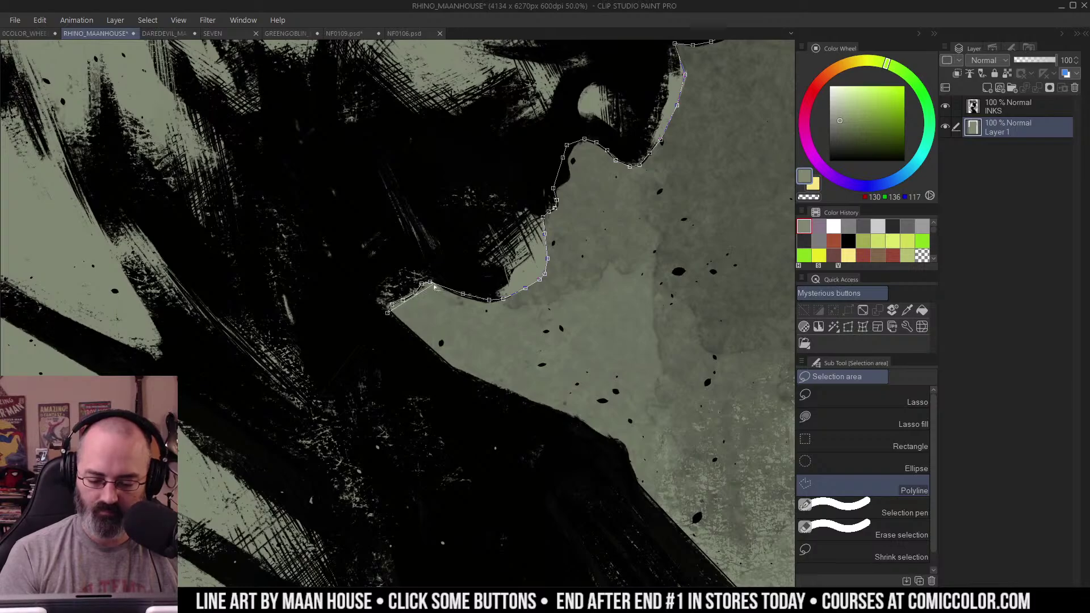
Step: Trace the Polyline selection from the throat corner along the top of the front shoulder and over its bump
left_click(445, 366)
left_click_drag(576, 411, 589, 215)
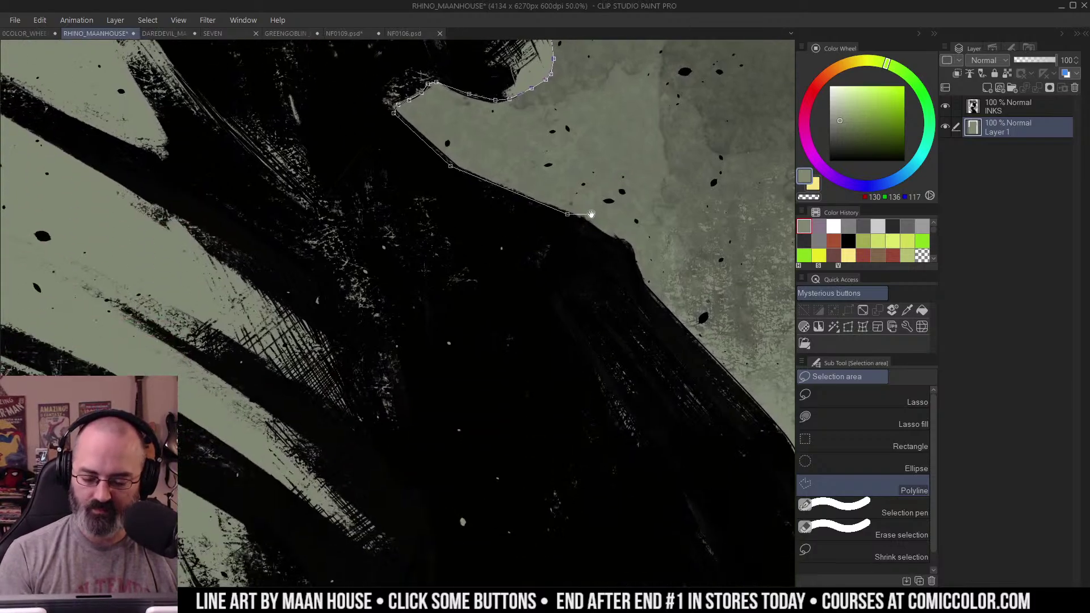
left_click(602, 238)
left_click(638, 258)
left_click(647, 285)
left_click_drag(674, 338, 499, 206)
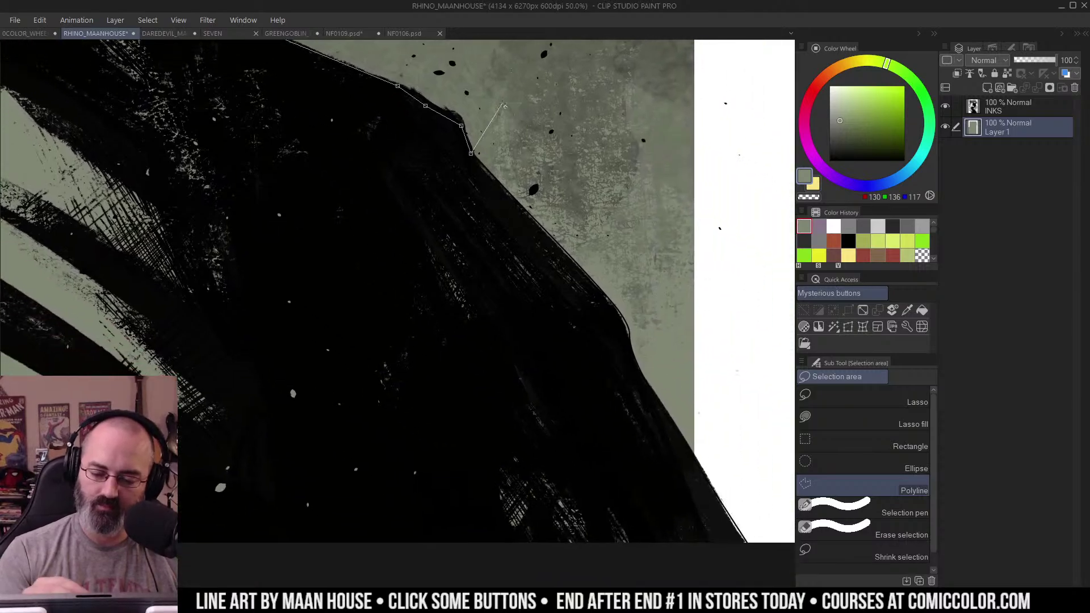
Step: Follow the outer edge of the front arm with the Polyline down to a point just below the page
left_click(501, 187)
left_click(579, 265)
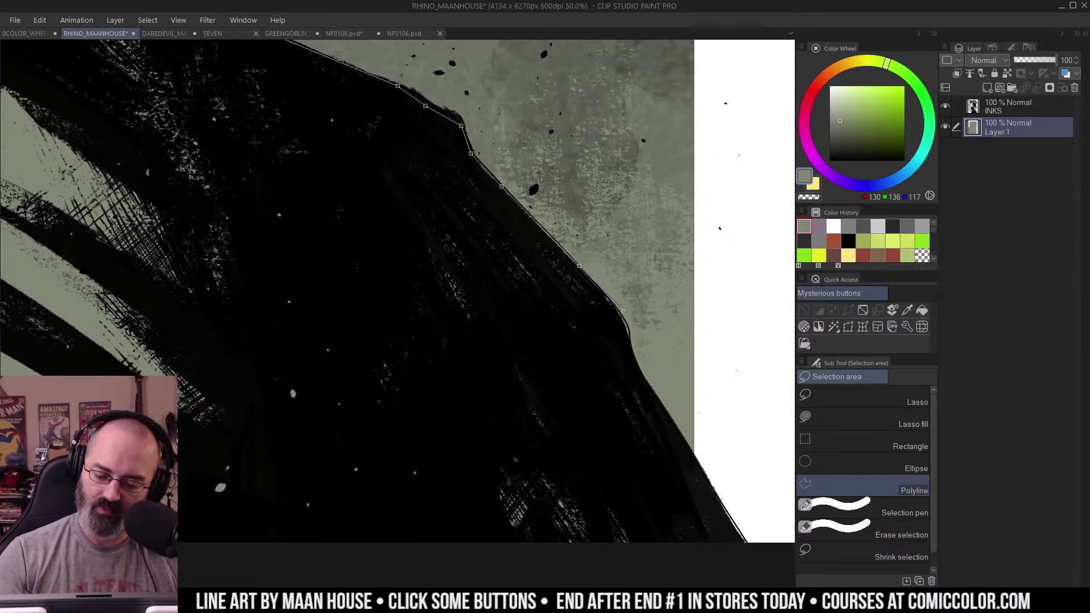
left_click(615, 307)
left_click(628, 323)
left_click(631, 344)
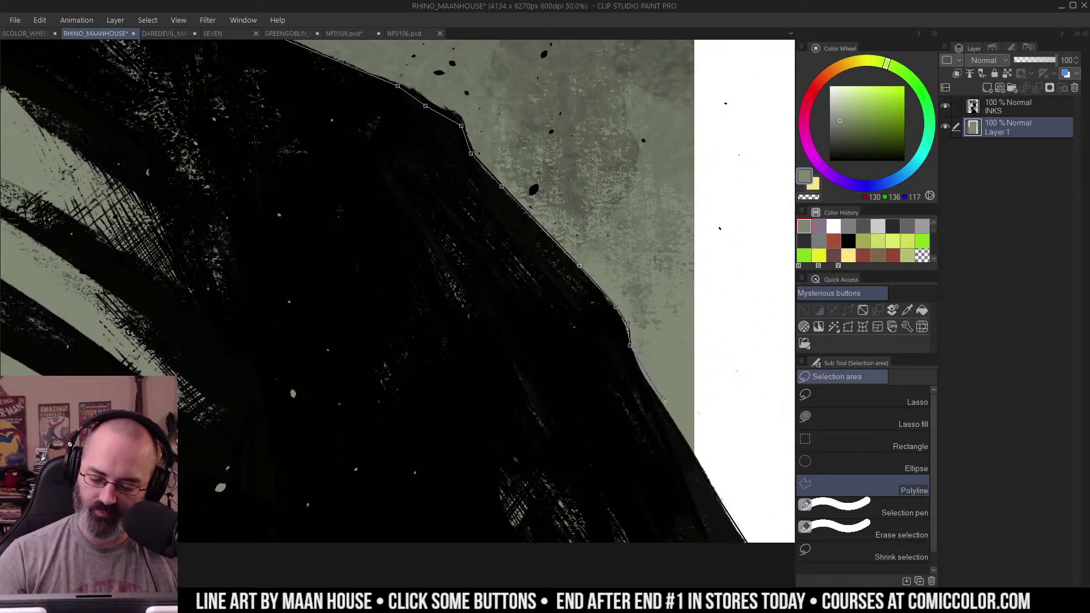
left_click(656, 405)
left_click(701, 468)
left_click_drag(739, 502, 741, 249)
left_click(753, 314)
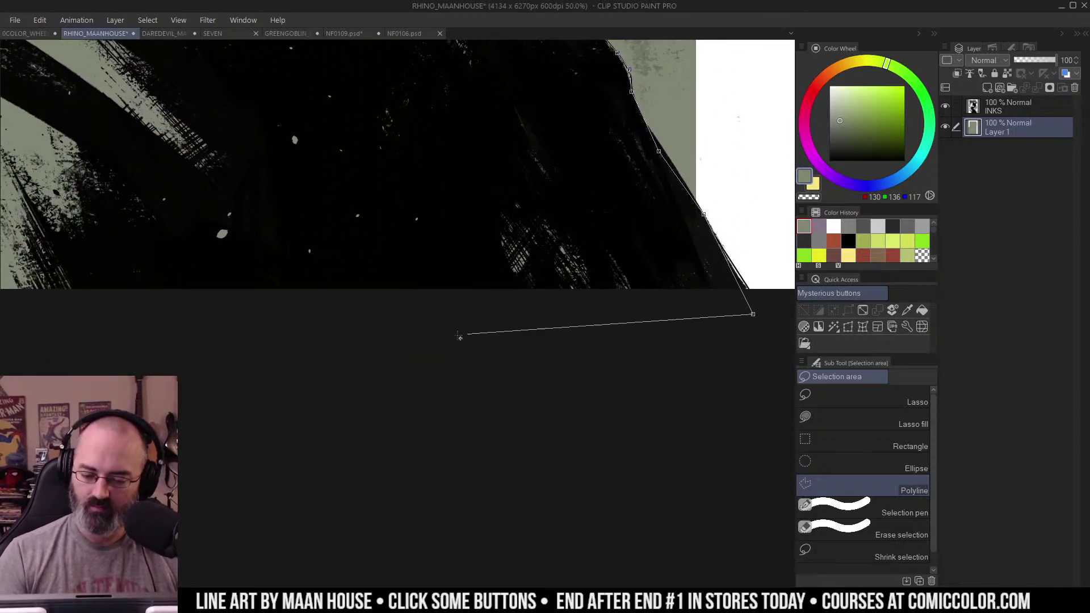
Step: Run the Polyline outside the page below and behind the figure and close the selection at its starting point on the rear shoulder
left_click(355, 340)
left_click_drag(226, 360, 731, 341)
left_click(104, 343)
left_click_drag(103, 263, 193, 602)
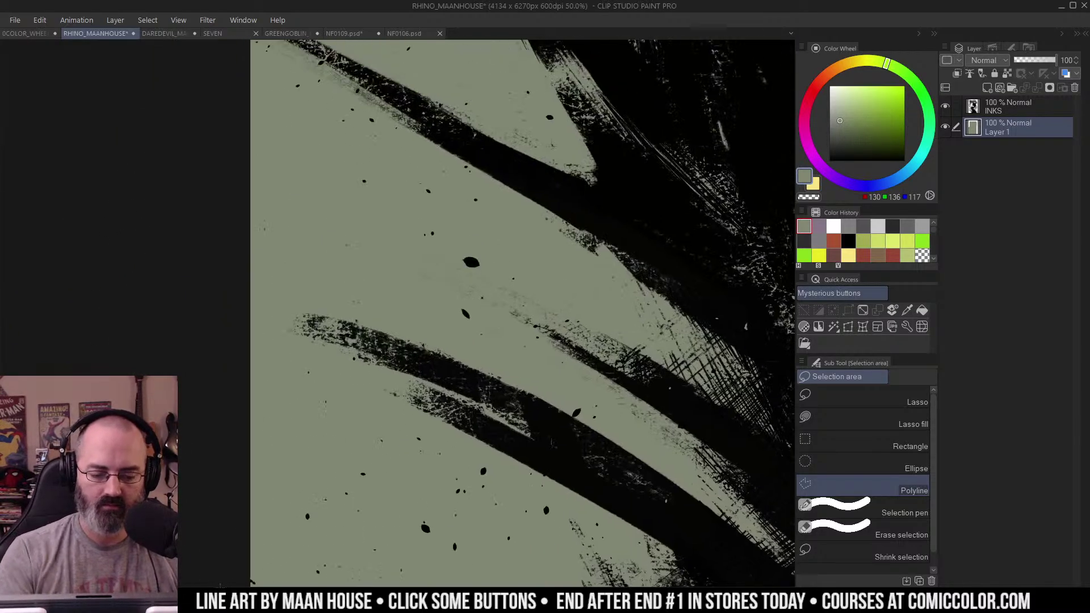
left_click_drag(207, 110, 220, 423)
left_click(219, 349)
left_click_drag(229, 139, 218, 261)
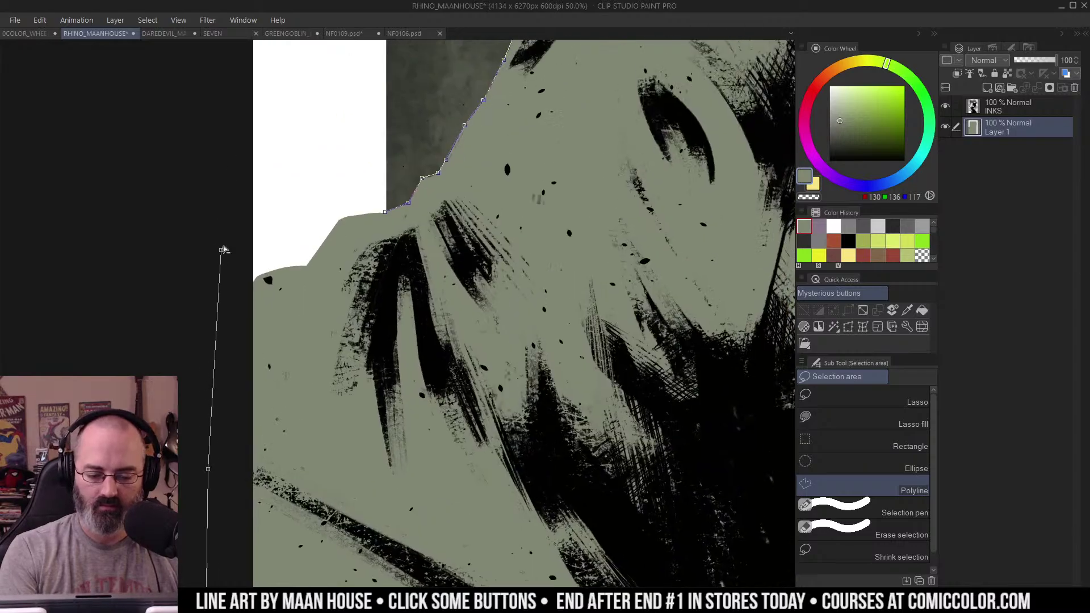
left_click(222, 249)
left_click(376, 193)
left_click(385, 213)
Step: Review the closed figure selection on the whole page and switch to Auto select for referred layers
left_click(471, 216, "alt")
left_click(471, 215, "alt")
left_click(471, 216, "alt")
left_click(470, 215, "alt")
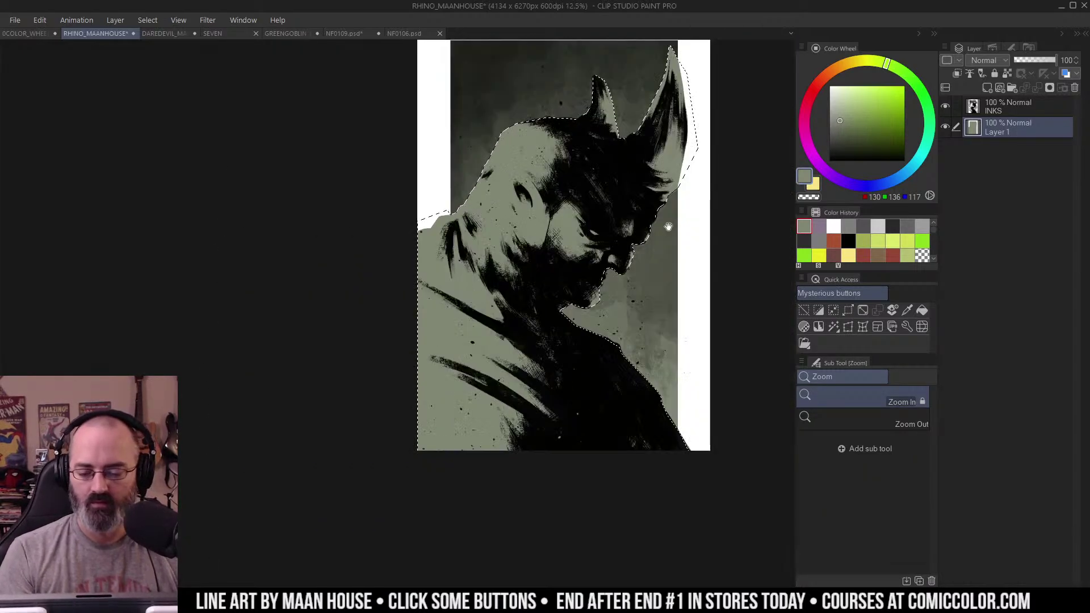
left_click_drag(669, 226, 610, 217)
key("w")
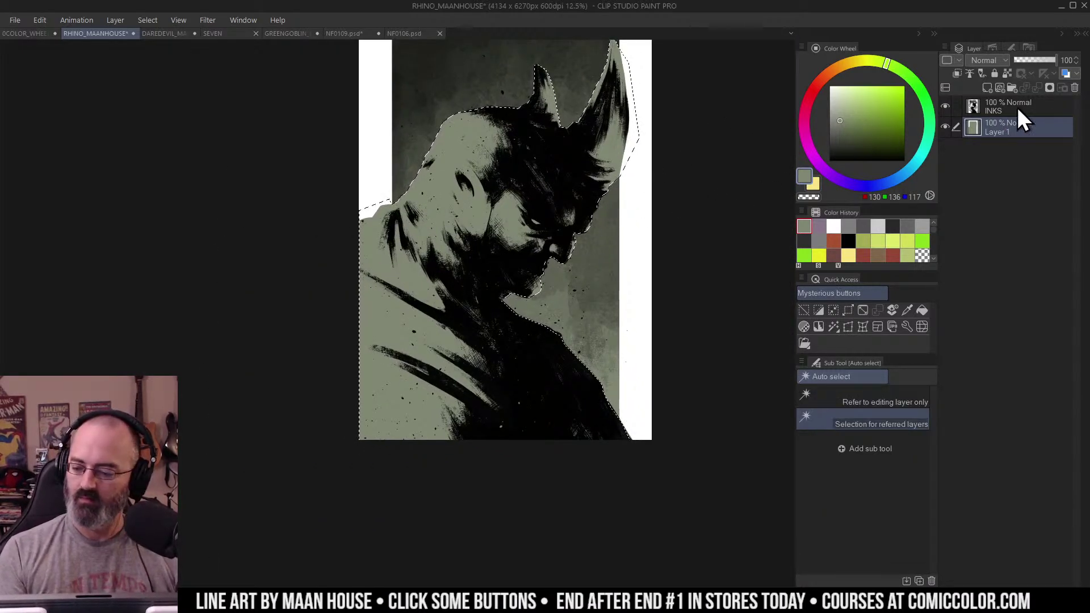
Step: Trim the figure selection to Layer 1's filled area with Auto select and set the figure flat's saturation to -77
left_click(888, 402)
left_click(513, 192, "alt+shift")
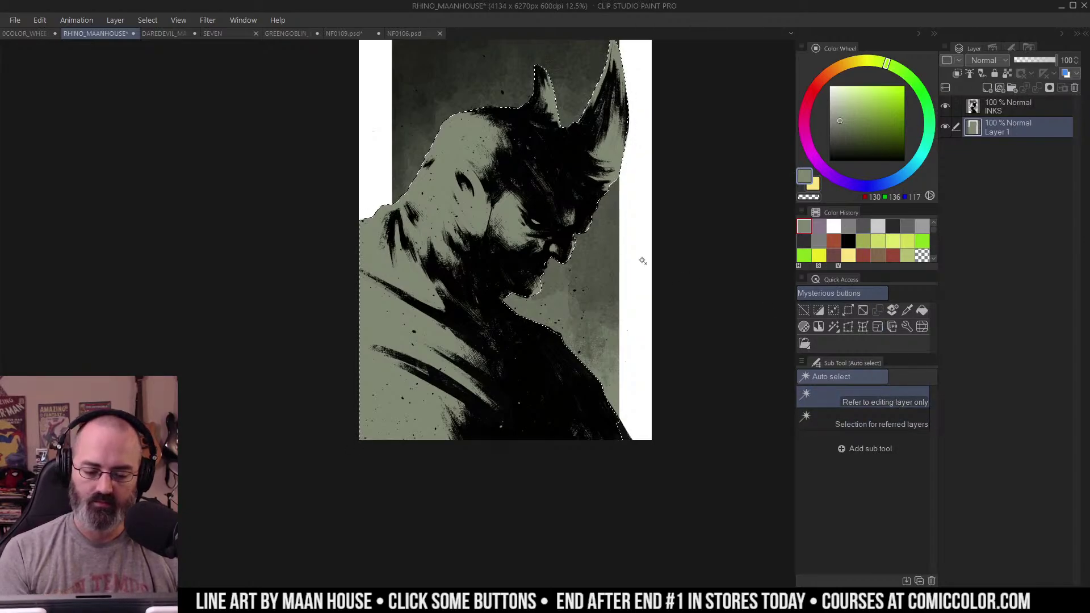
left_click_drag(709, 223, 691, 299)
key("ctrl+u")
left_click(800, 169)
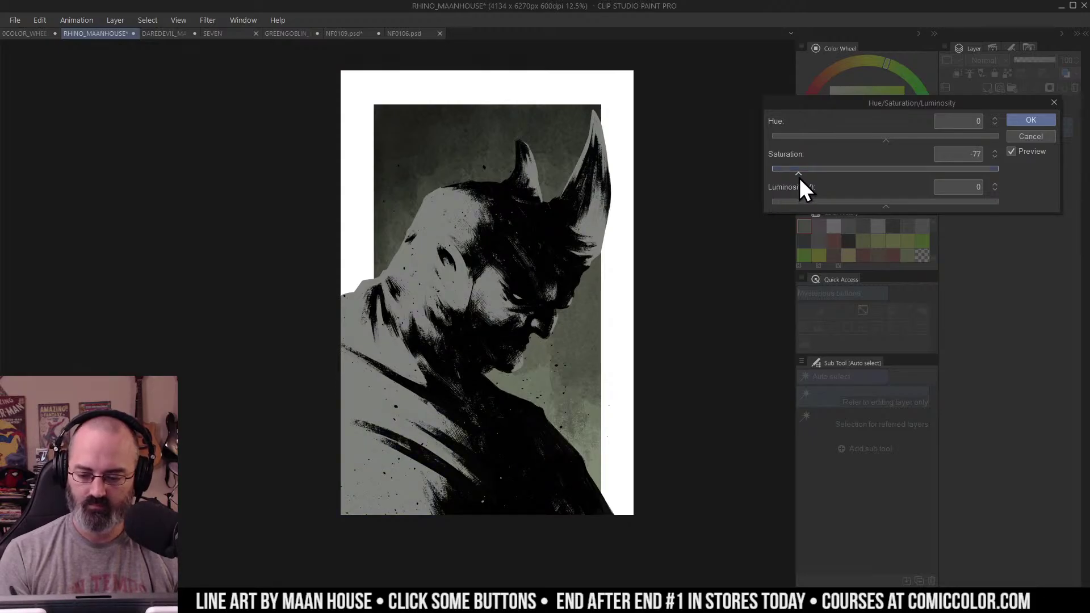
left_click(1030, 120)
key("m")
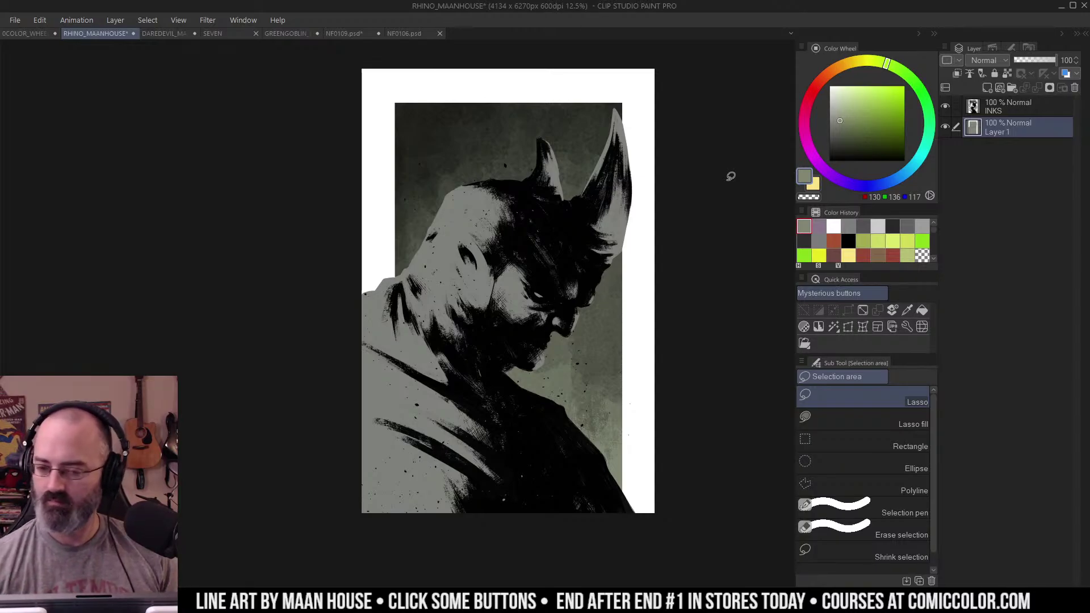
mouse_move(695, 148)
left_mouse_down()
mouse_move(694, 129)
mouse_move(689, 136)
left_mouse_up()
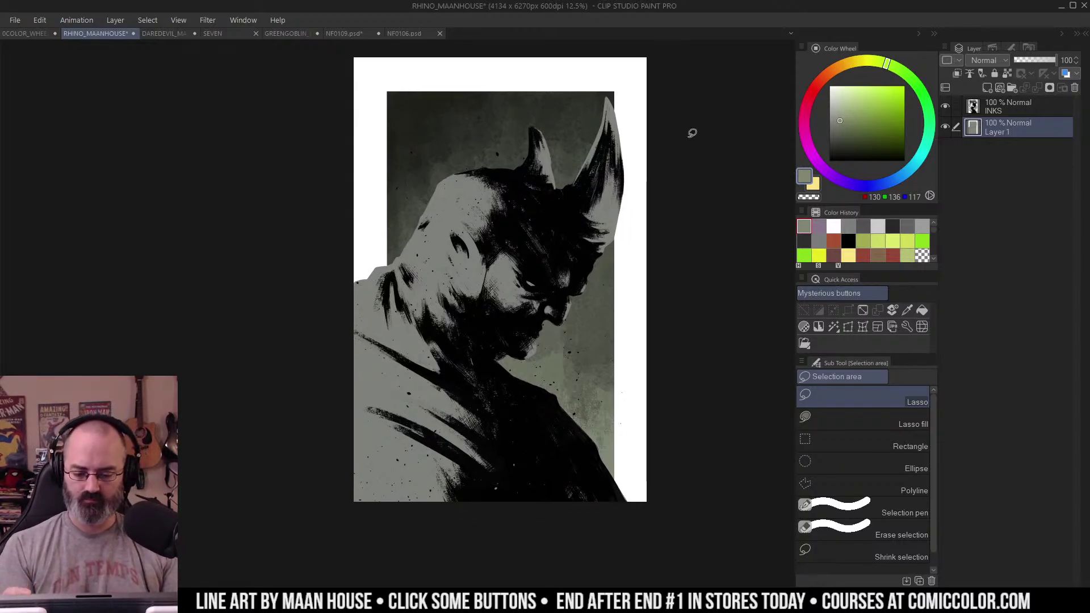
Step: Check the flats with only Layer 1 showing and auto-select the background flat in front of the figure on that layer
left_click(947, 127, "alt")
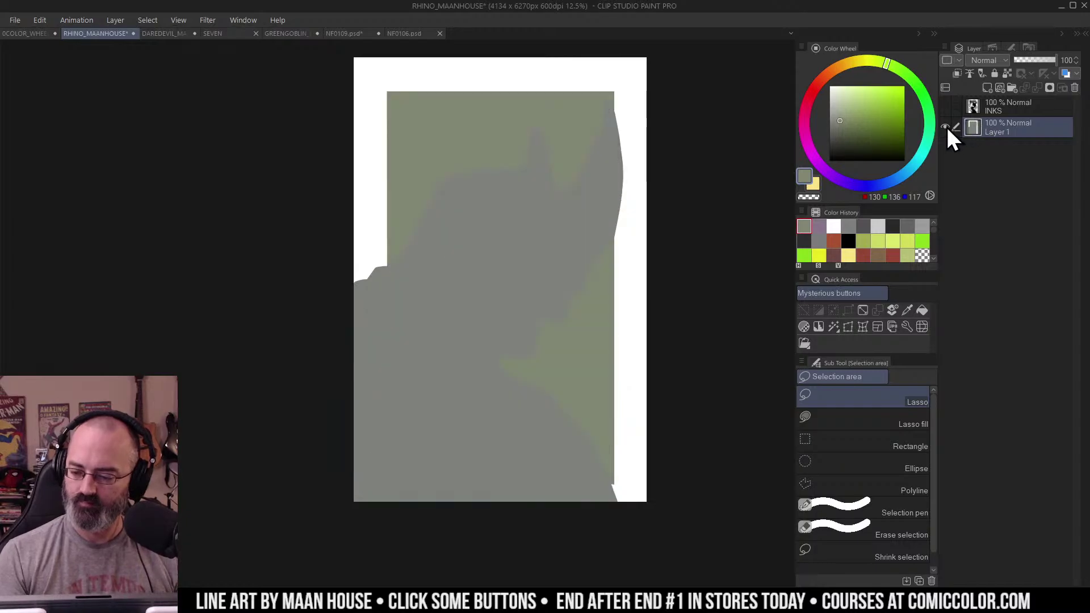
left_click(947, 127, "alt")
key("w")
left_click(599, 322)
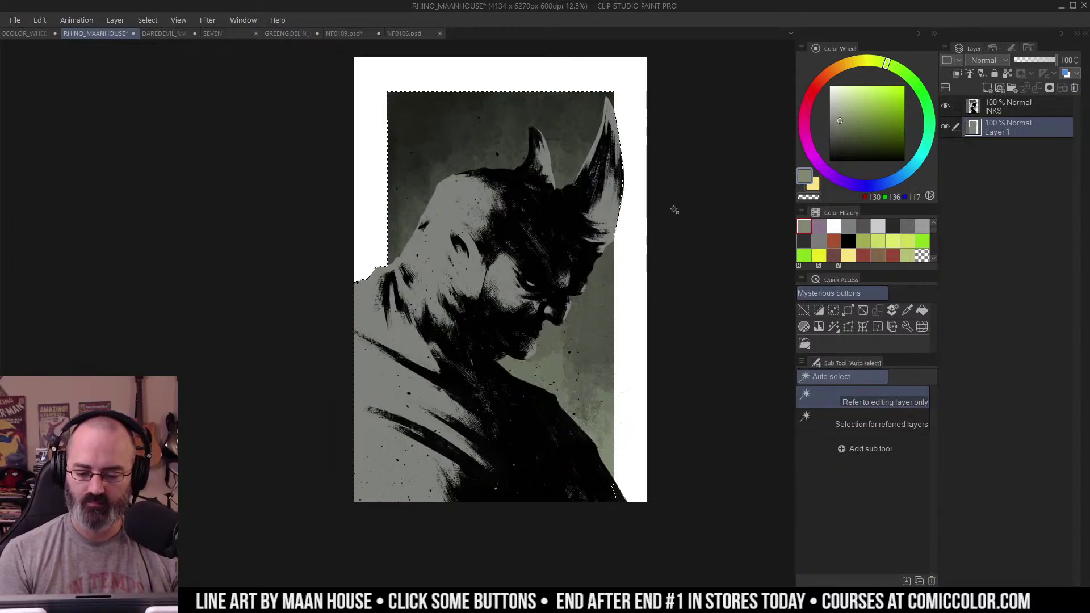
key("m")
key("w")
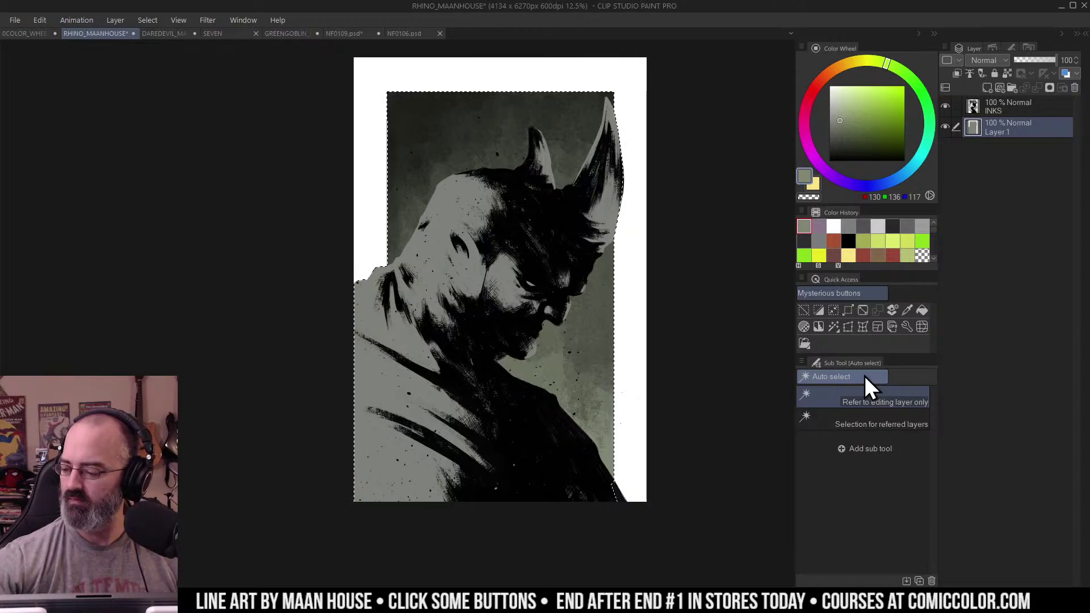
key("m")
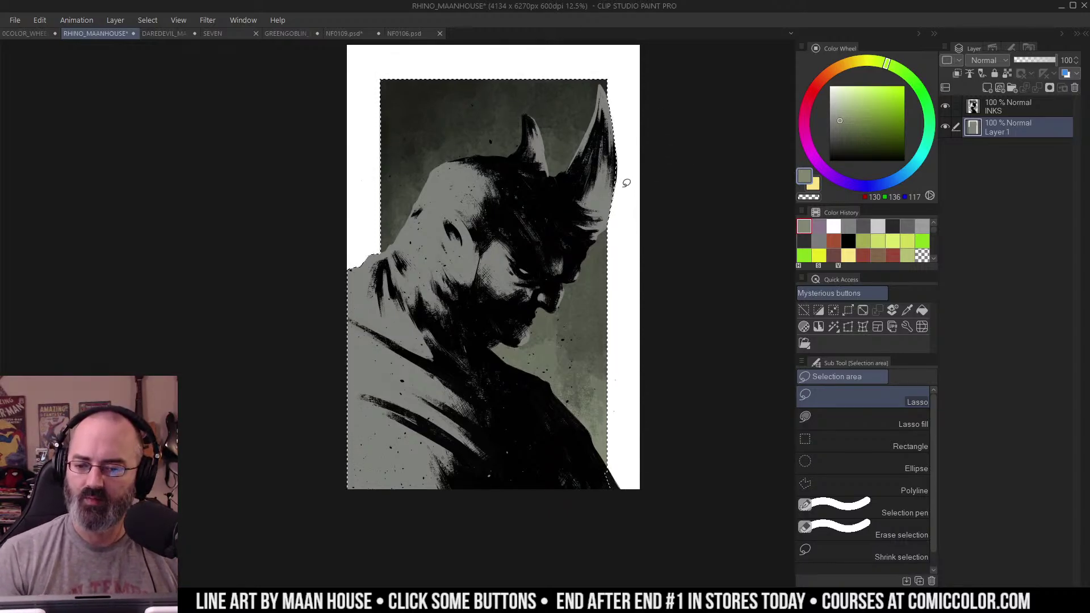
left_click_drag(653, 202, 672, 222)
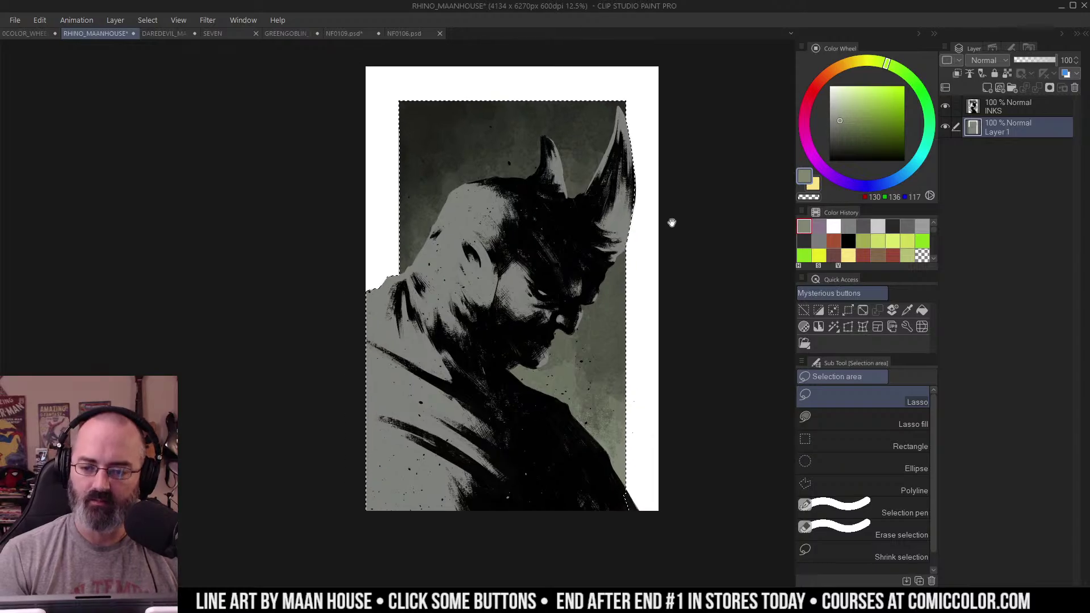
Step: Switch to the Daredevil poster and select its background around the figure with Auto select for referred layers
left_click(169, 33)
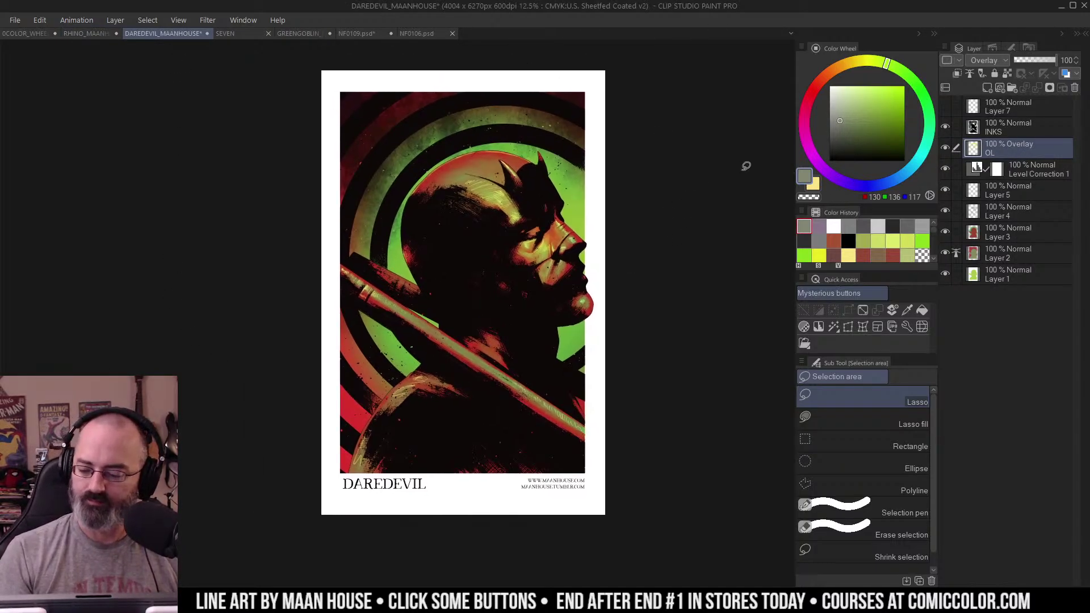
key("w")
left_click(567, 166)
key("ctrl+d")
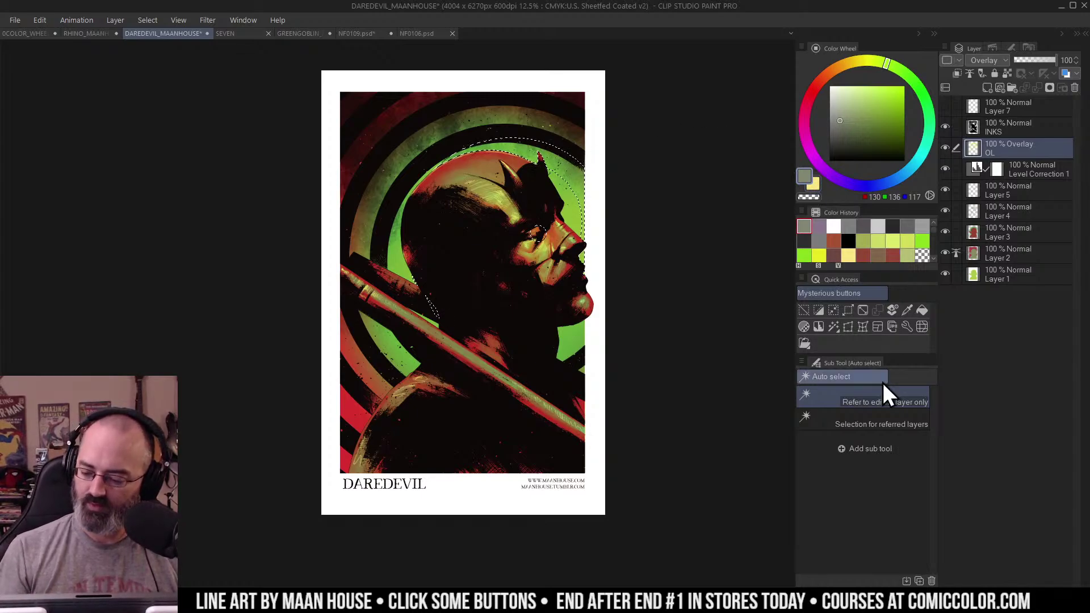
left_click(874, 419)
left_click(584, 187)
Step: Add a Hard light layer above OL and airbrush muted teal (70, 117, 128) over the selected background with the Soft airbrush
key("q")
key("ctrl+m")
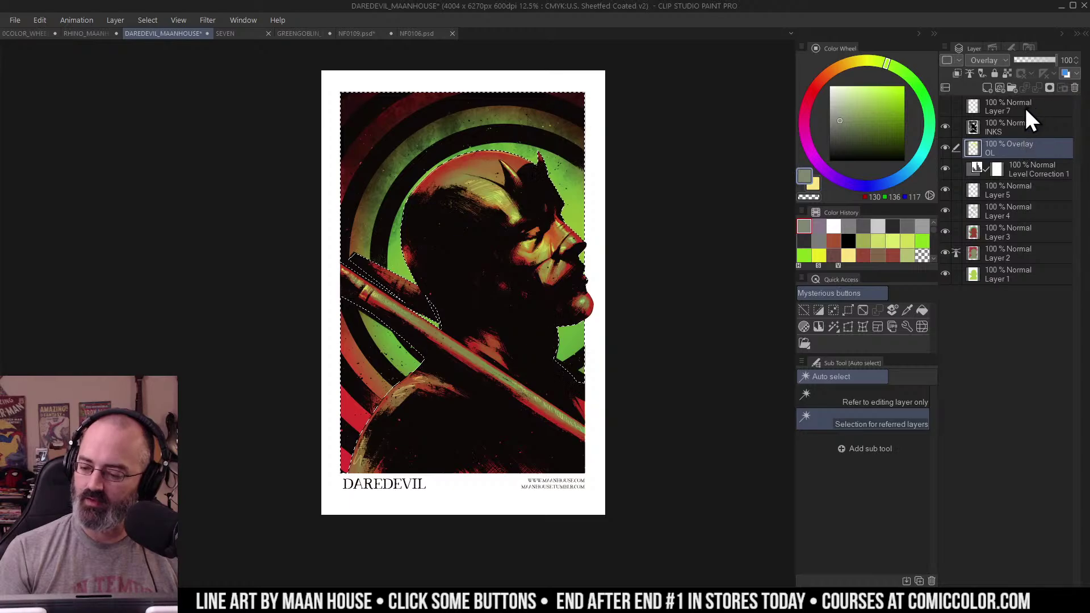
key("F2")
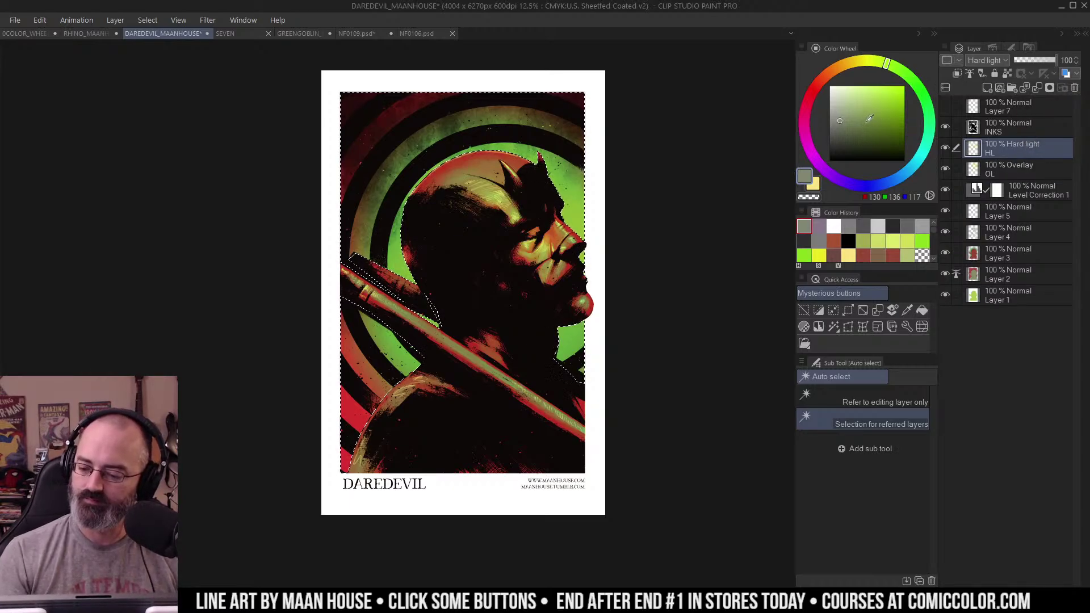
left_click(913, 164)
left_click_drag(858, 114, 863, 123)
key("b")
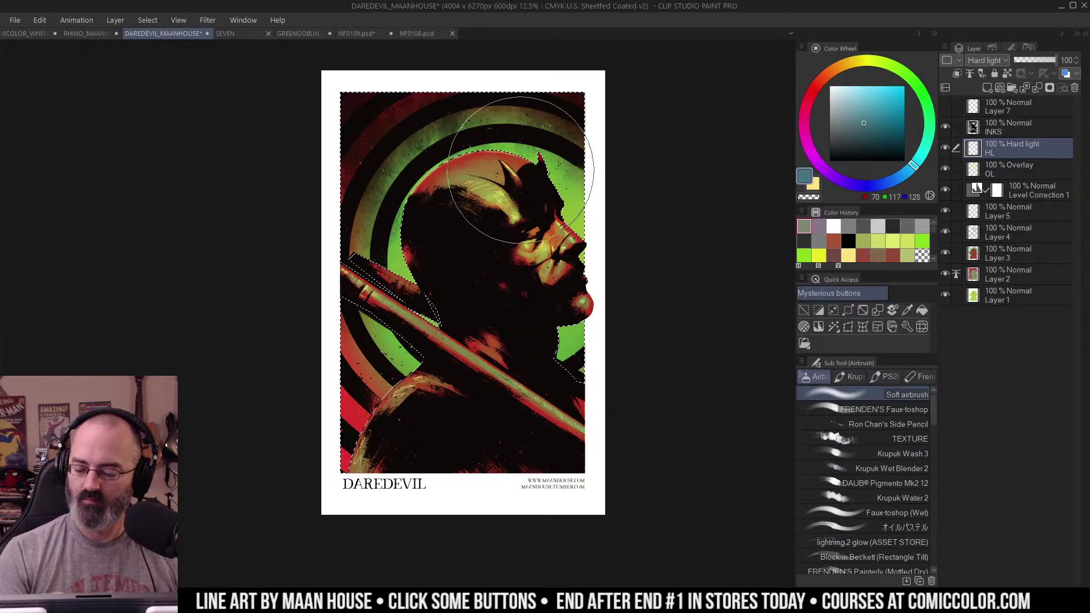
mouse_move(382, 212)
left_mouse_down()
mouse_move(400, 362)
mouse_move(372, 457)
mouse_move(364, 427)
left_mouse_up()
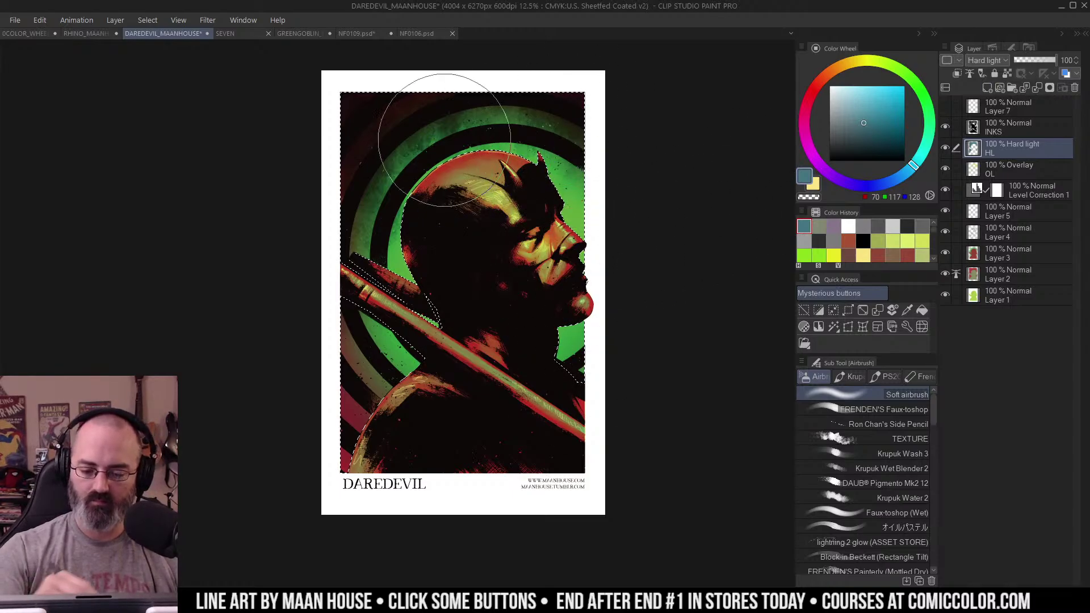
Step: Set the teal HL layer's blending mode to Normal and clear the background selection
left_click(988, 60)
left_click(991, 75)
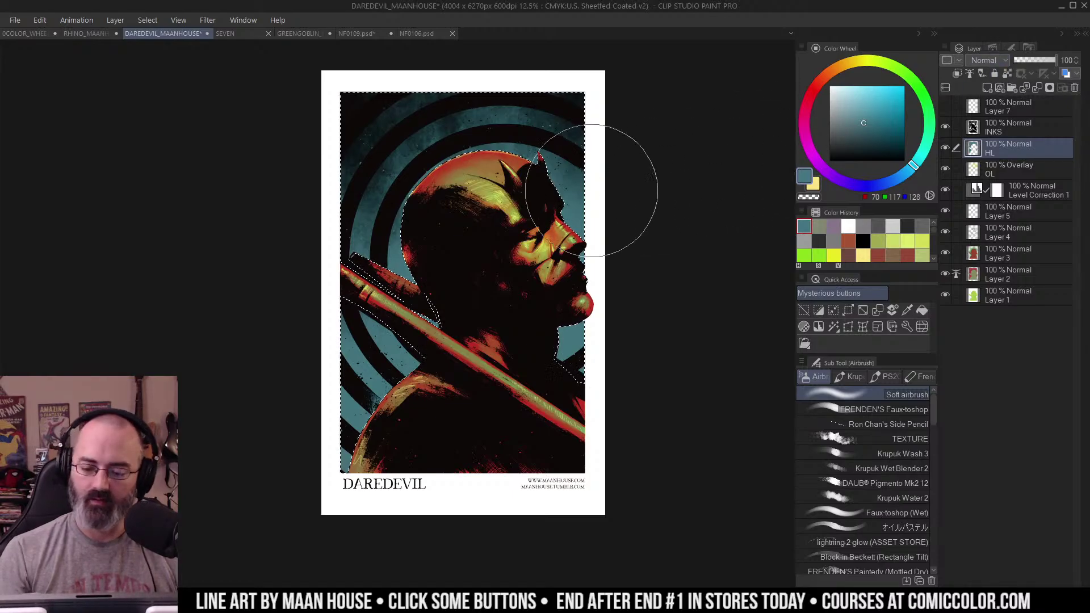
key("ctrl+d")
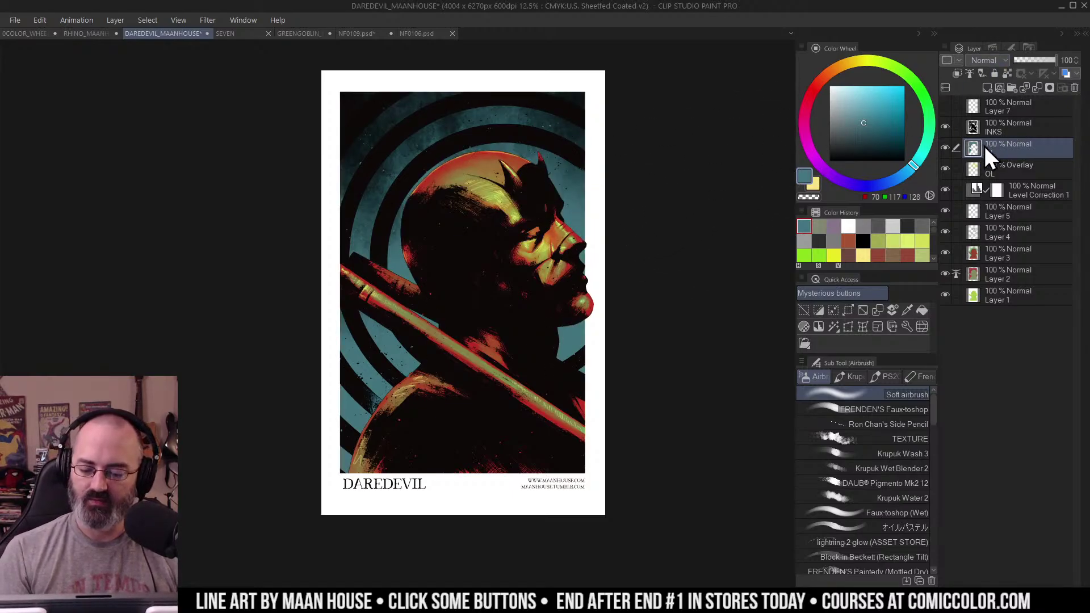
Step: Try recolouring the teal background with Hue/Saturation/Luminosity at luminosity -5, saturation 39 and hue -141
key("ctrl+u")
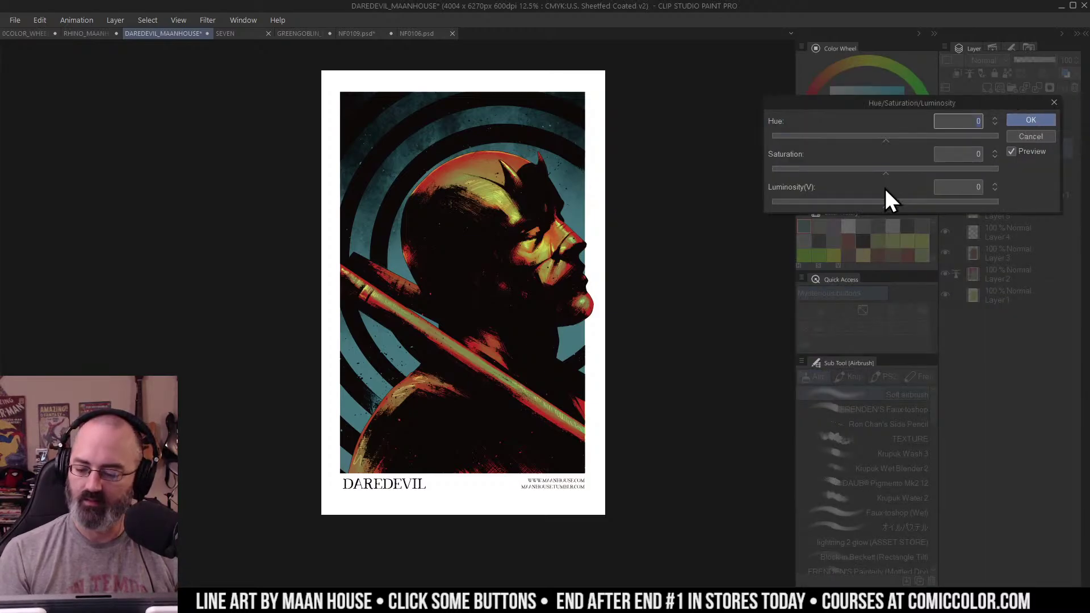
mouse_move(886, 201)
left_mouse_down()
mouse_move(864, 207)
mouse_move(881, 203)
left_mouse_up()
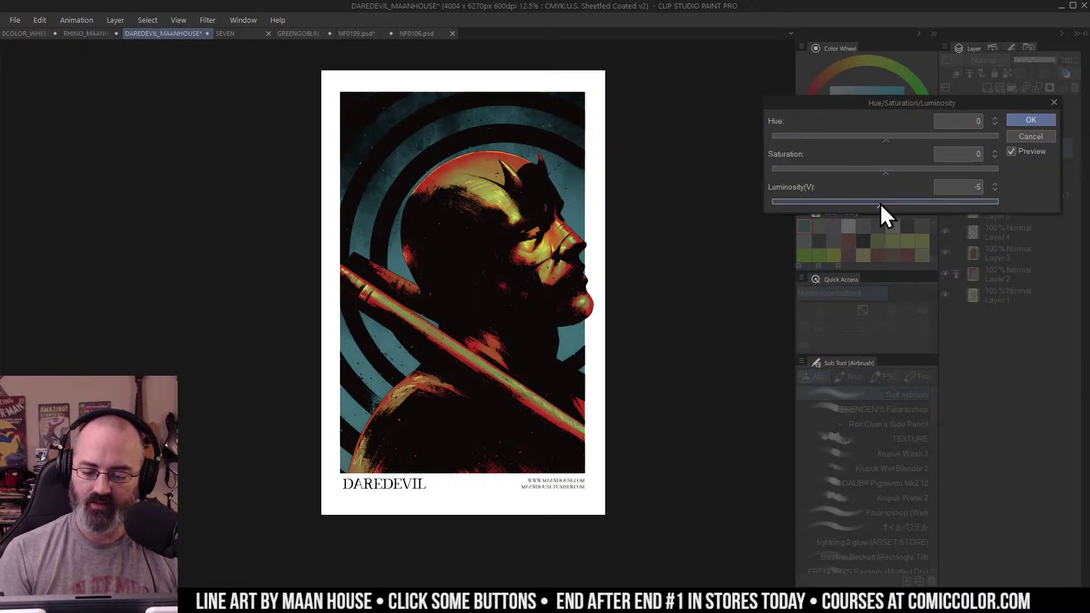
left_click(911, 169)
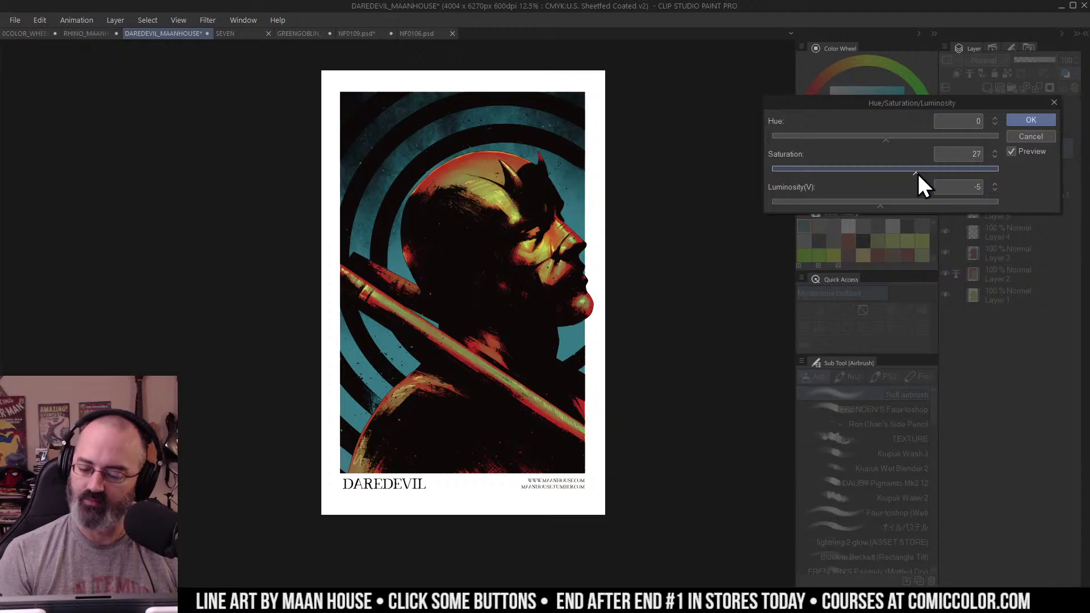
left_click_drag(938, 174, 932, 178)
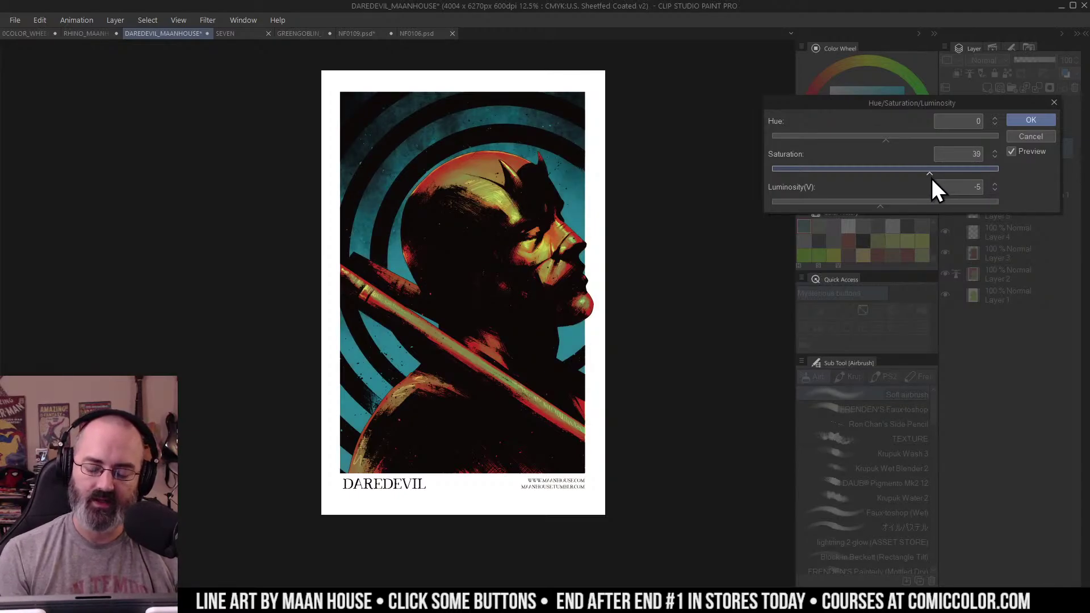
left_click_drag(880, 138, 844, 149)
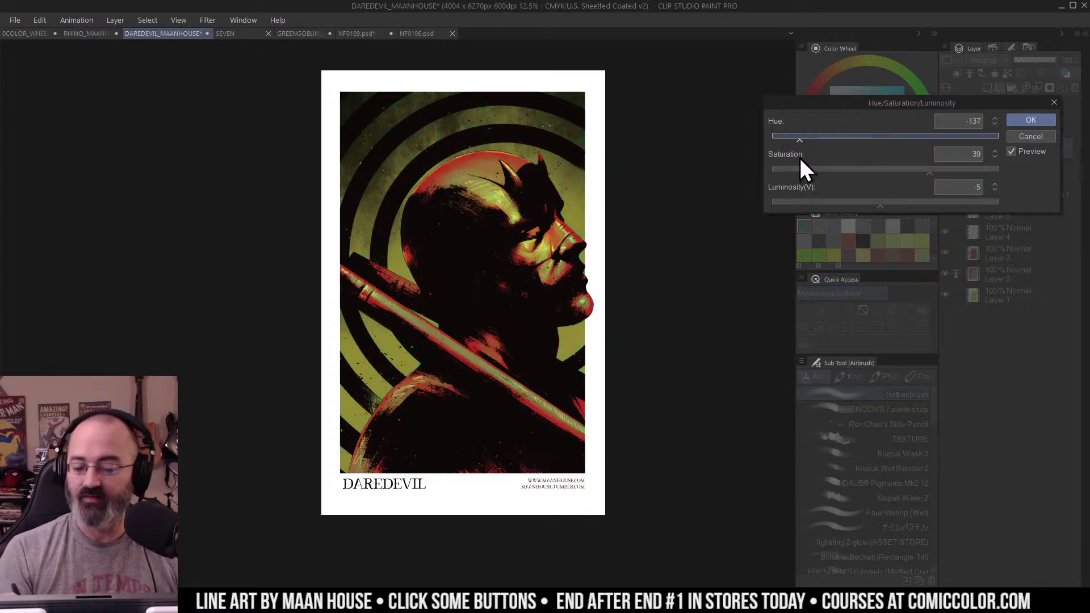
left_click_drag(791, 159, 799, 155)
Step: Try saturation 100, luminosity 20 and hue 180 on the background, and cancel the Hue/Saturation/Luminosity adjustment
left_click_drag(929, 174, 1006, 169)
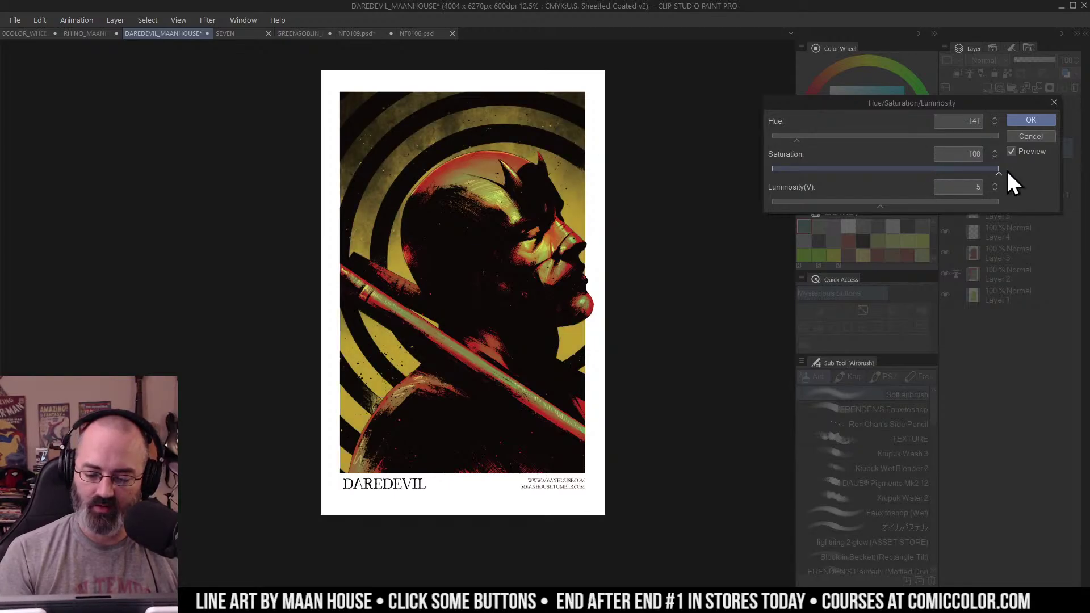
left_click_drag(908, 201, 934, 203)
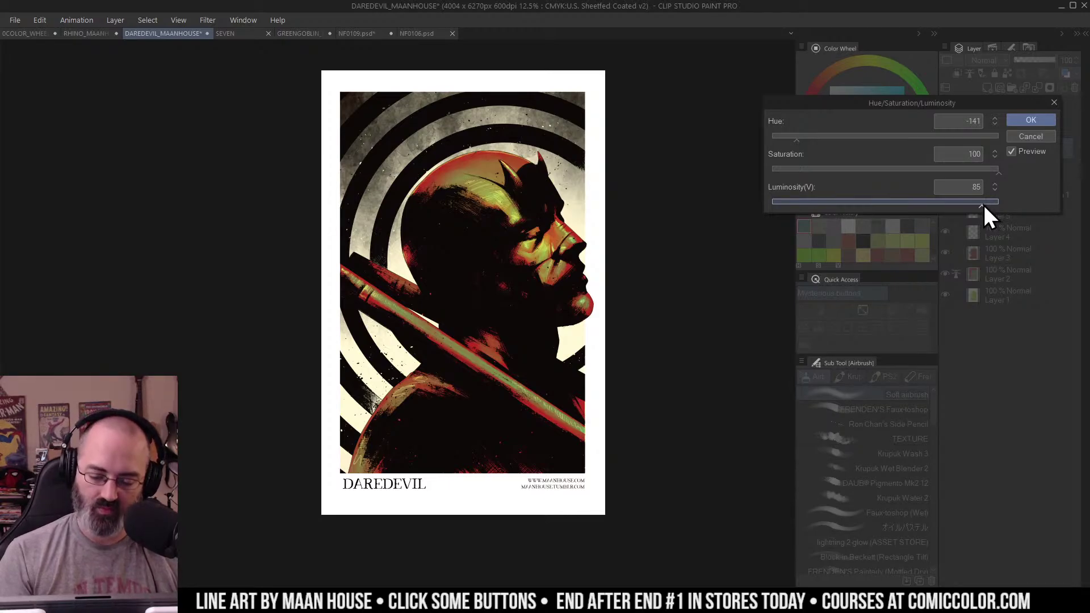
left_click_drag(937, 220, 910, 223)
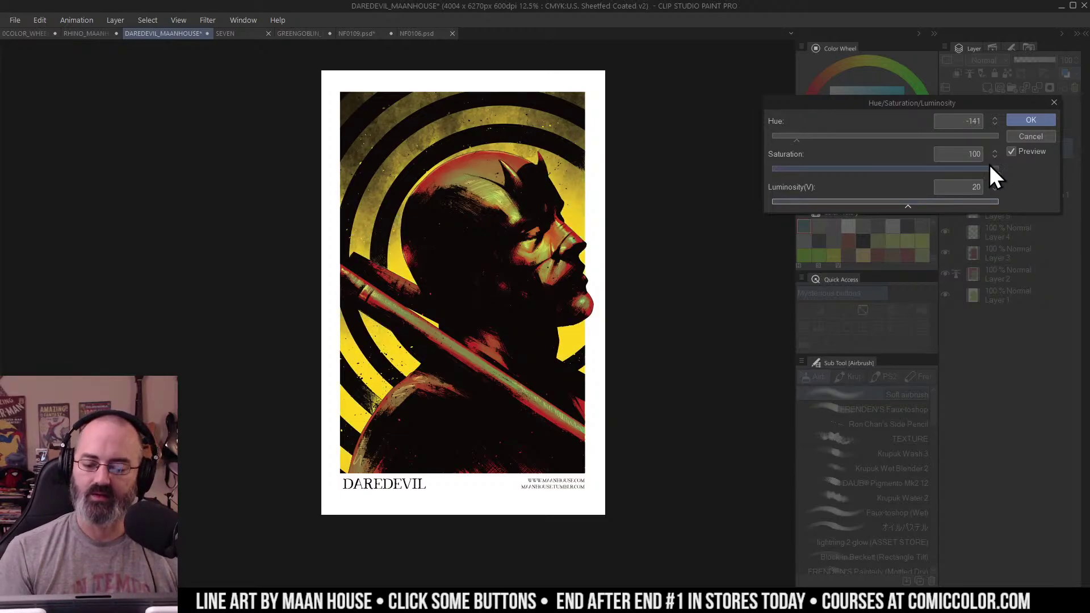
left_click(902, 137)
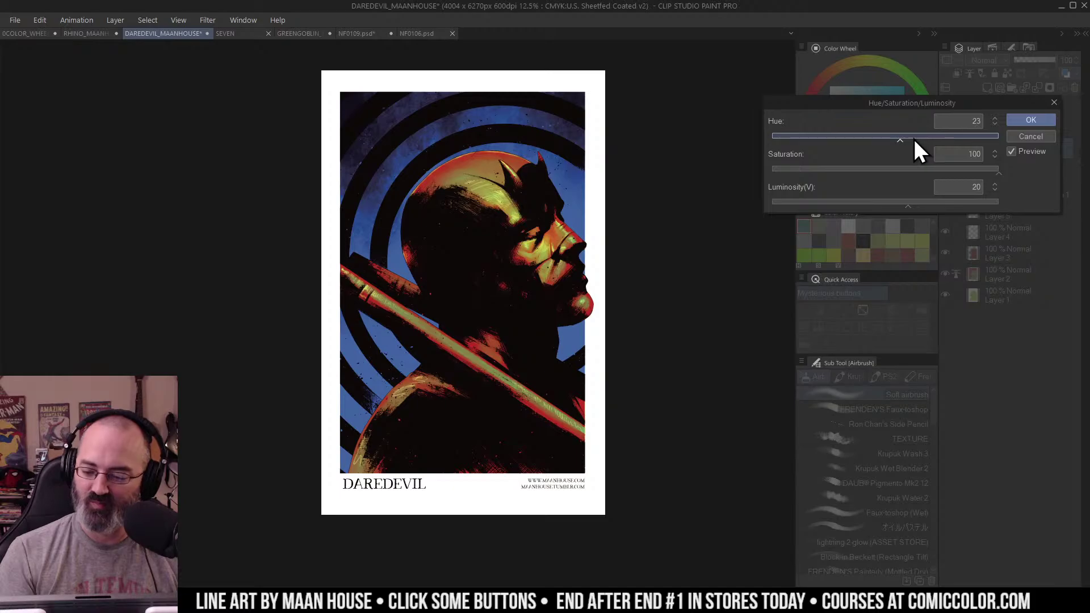
left_click_drag(913, 138, 942, 138)
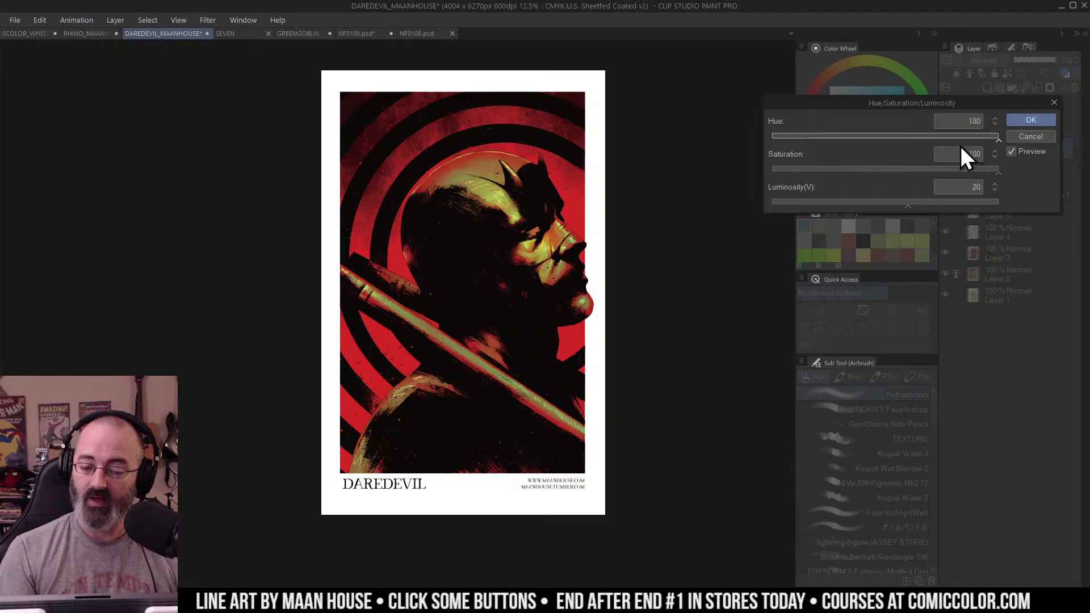
left_click(1032, 137)
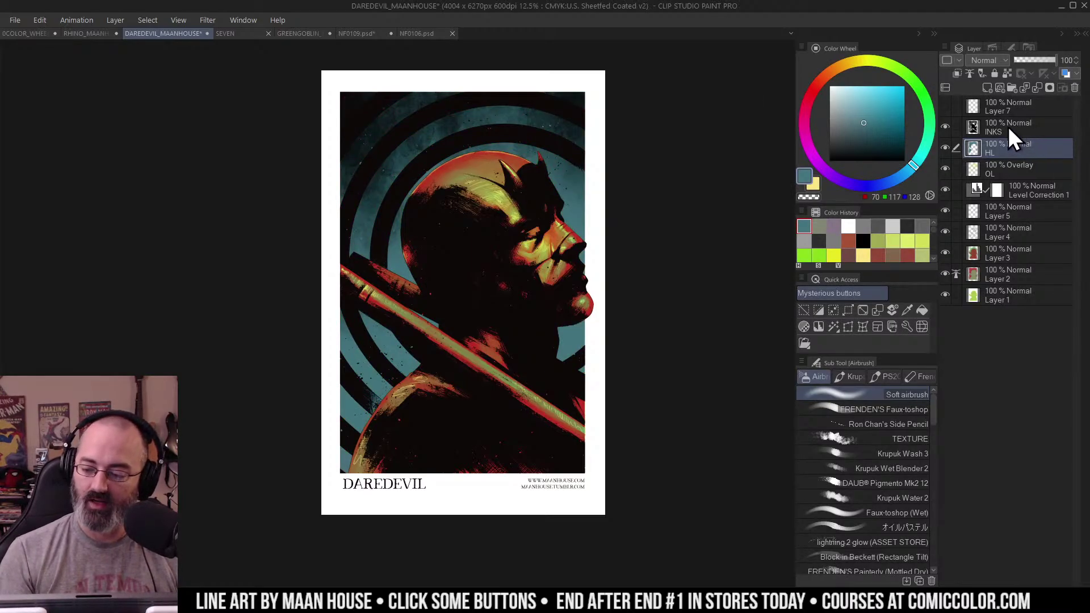
Step: Delete the HL layer from the Daredevil poster and return to the Lasso selection tool
right_click(1004, 148)
left_click(1000, 257)
key("m")
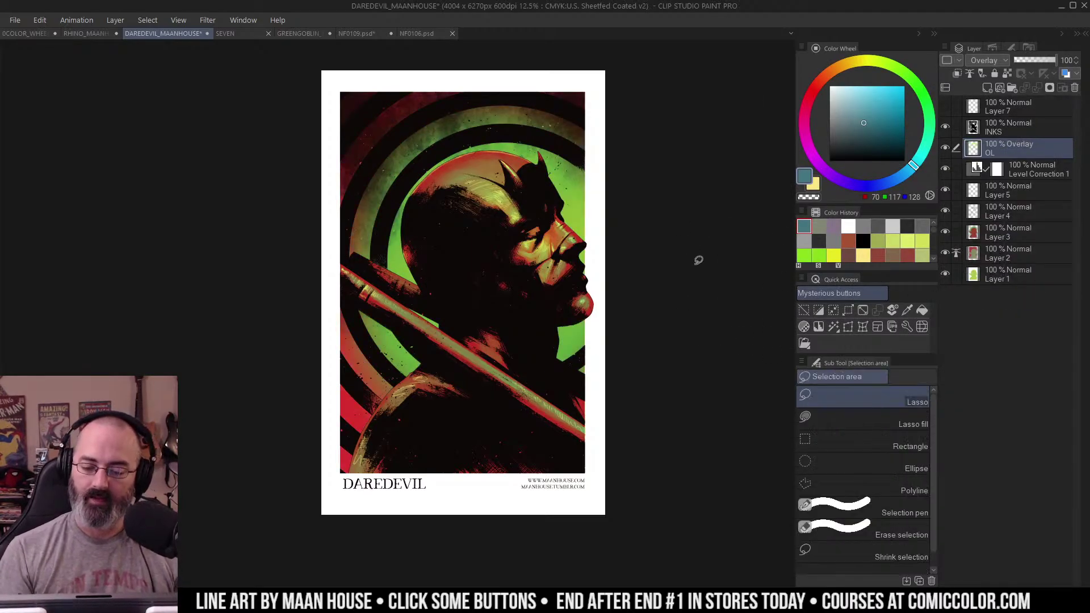
key("ctrl+d")
left_click_drag(700, 206, 706, 205)
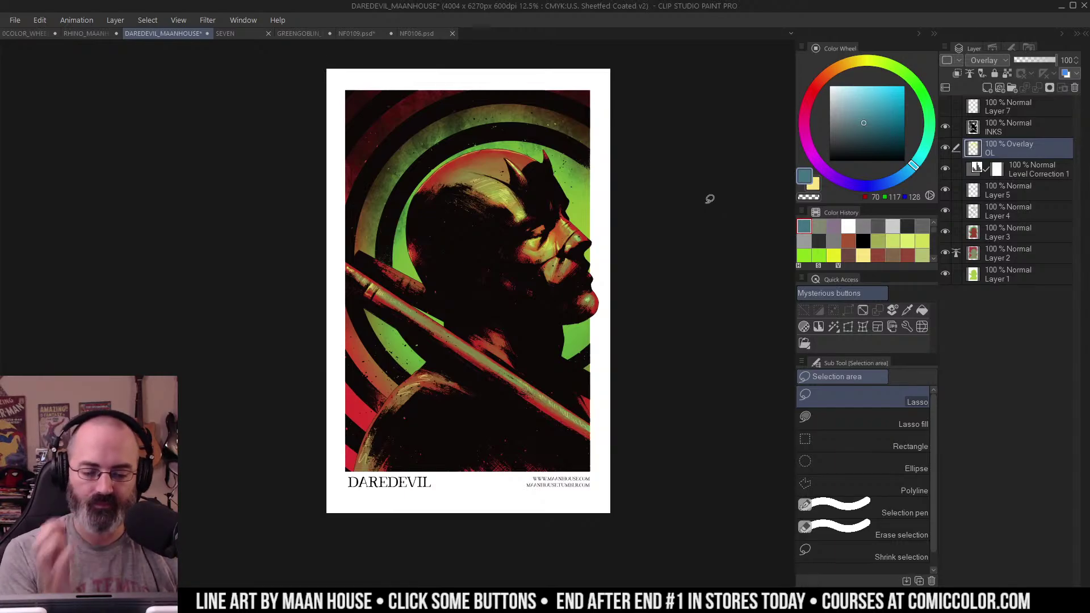
Step: Return to the Rhino poster, check its flats with only Layer 1 showing, and clear the selection
left_click(74, 35)
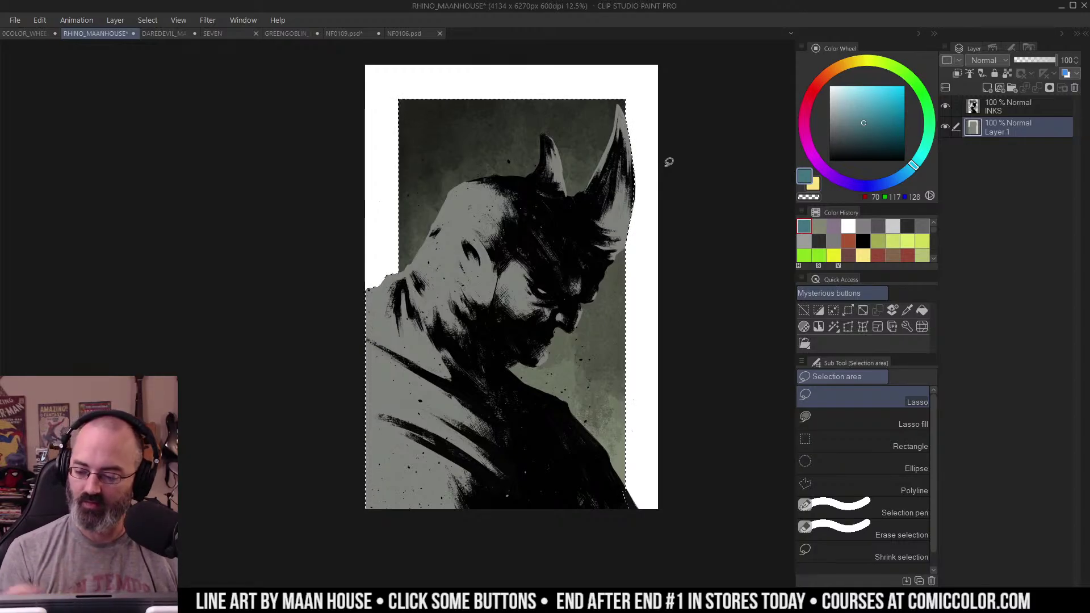
key("w")
left_click(869, 397)
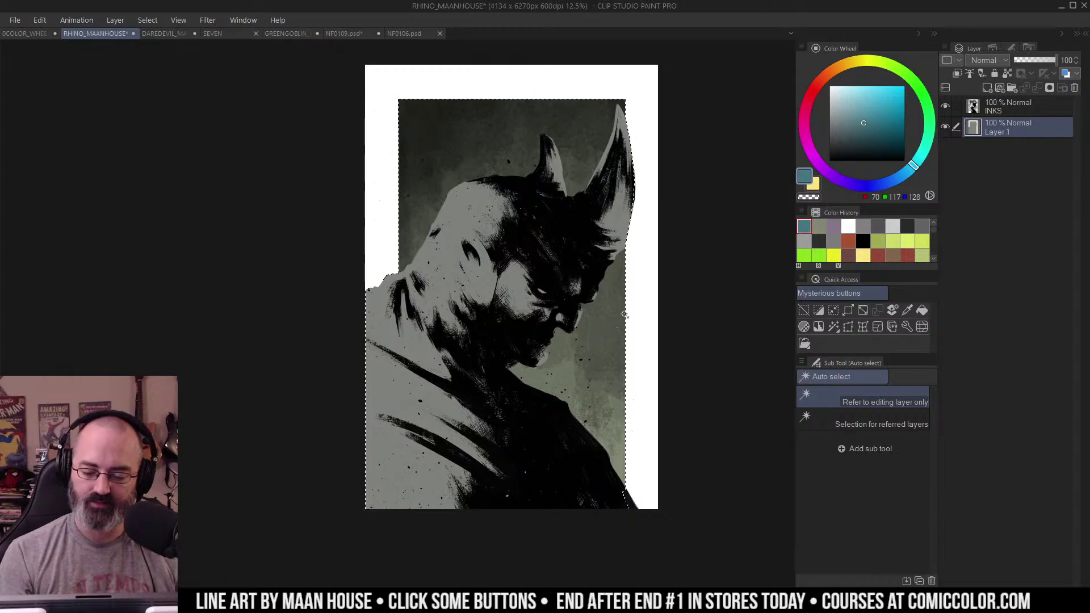
left_click(946, 127, "alt")
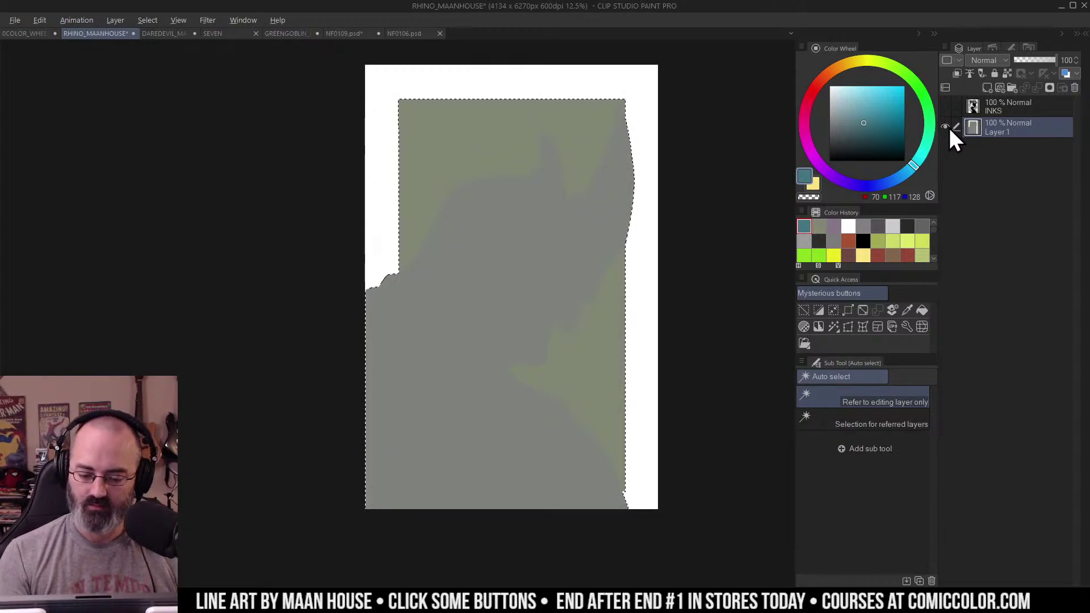
left_click(947, 126, "alt")
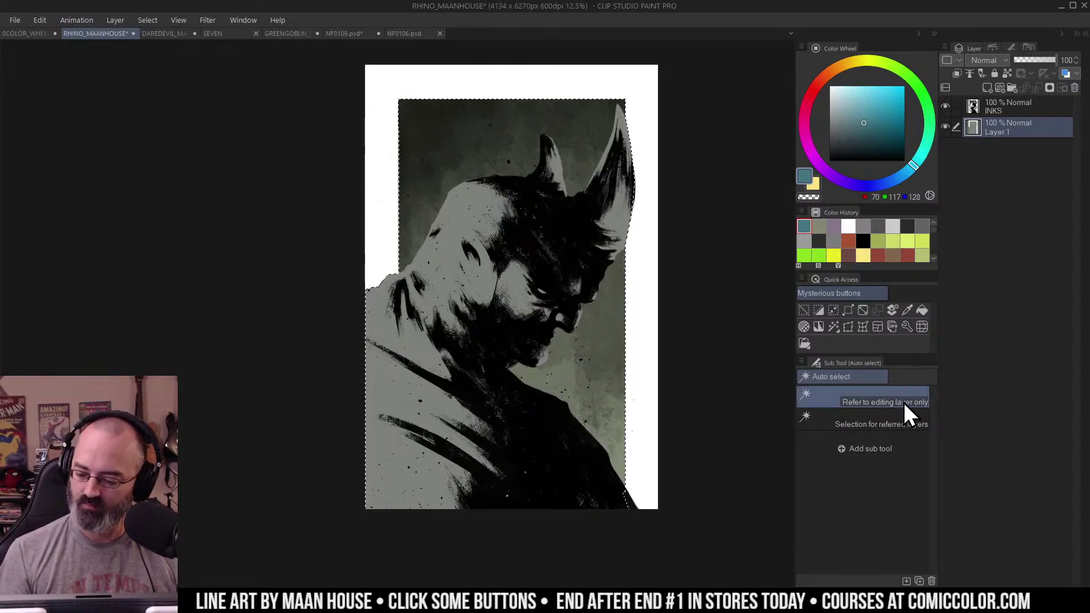
key("ctrl+d")
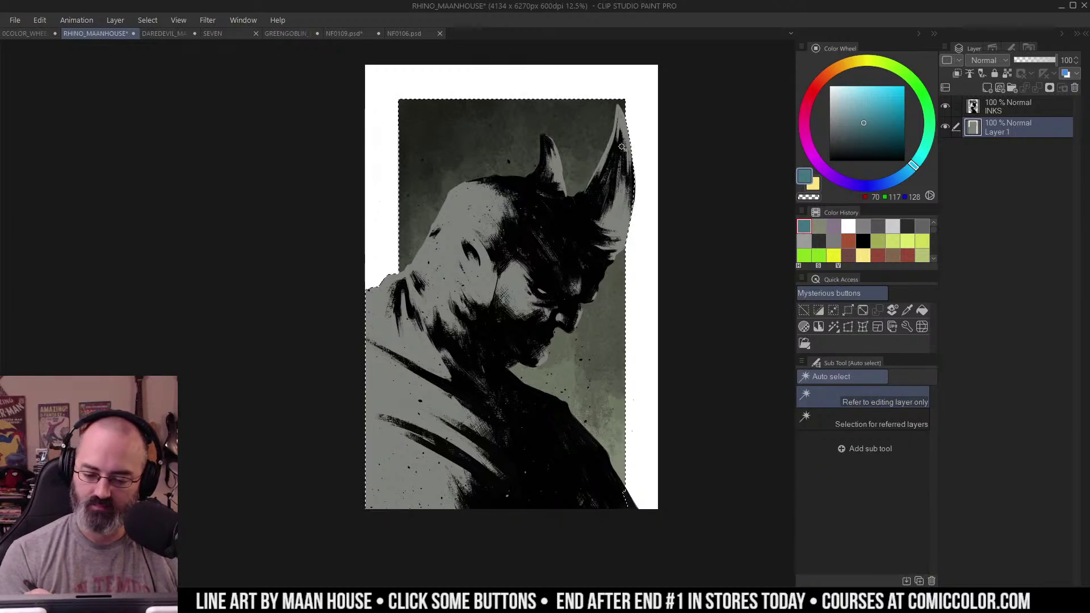
Step: Clear the selection and set the Auto select tolerance to 0 for the editing-layer-only selection
left_click(658, 227)
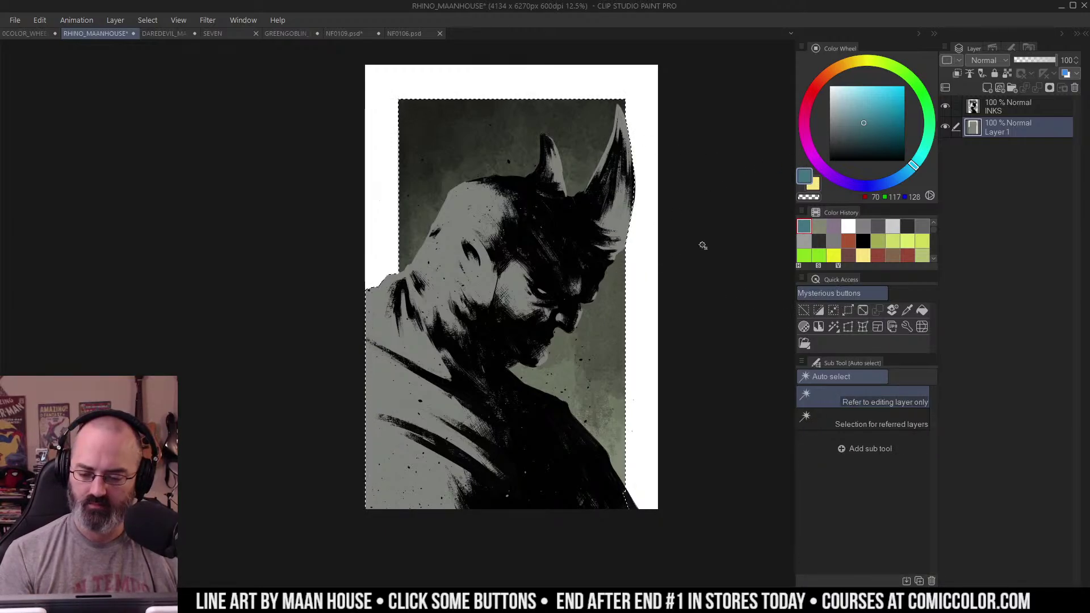
key("ctrl+d")
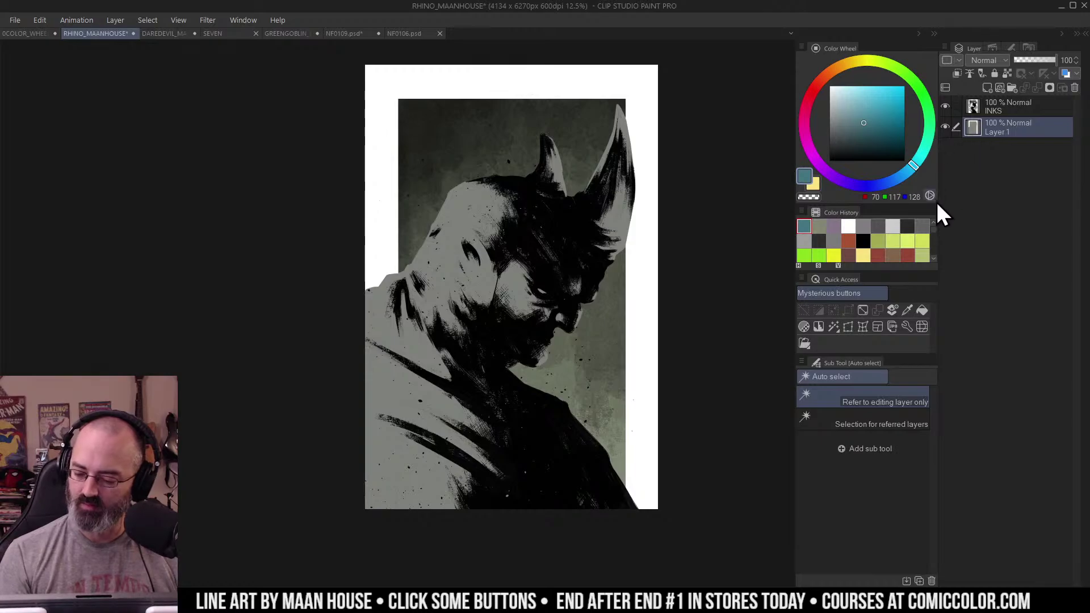
left_click(1000, 49)
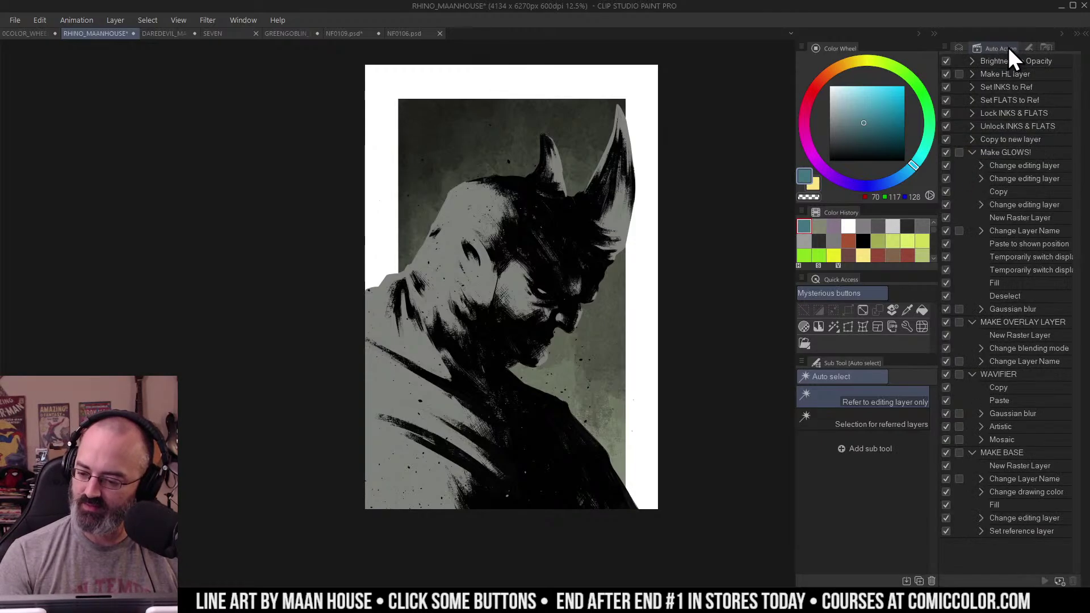
left_click(1038, 47)
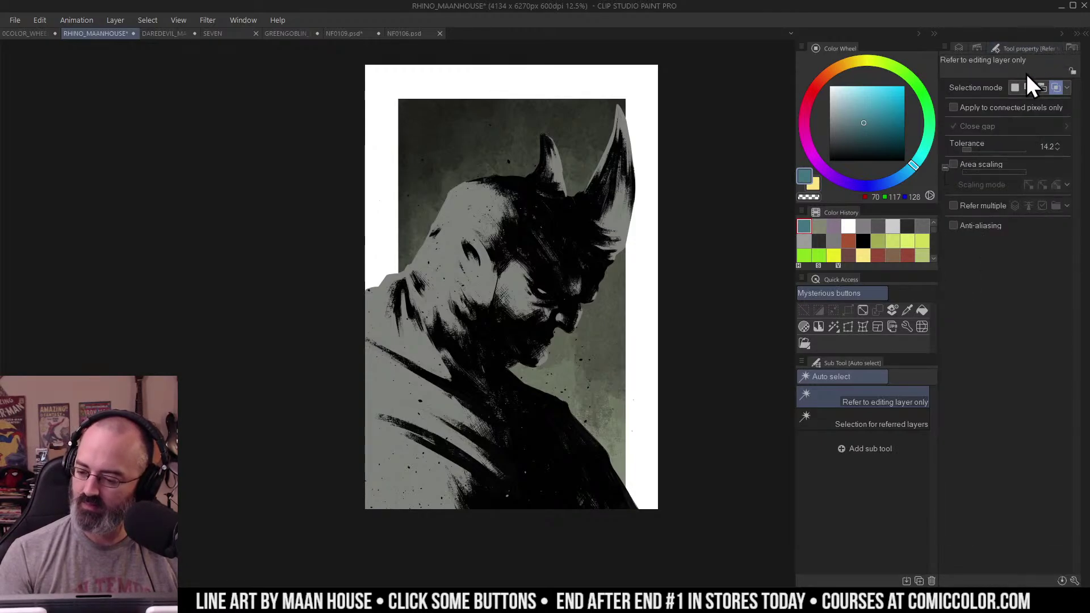
left_click_drag(965, 148, 945, 163)
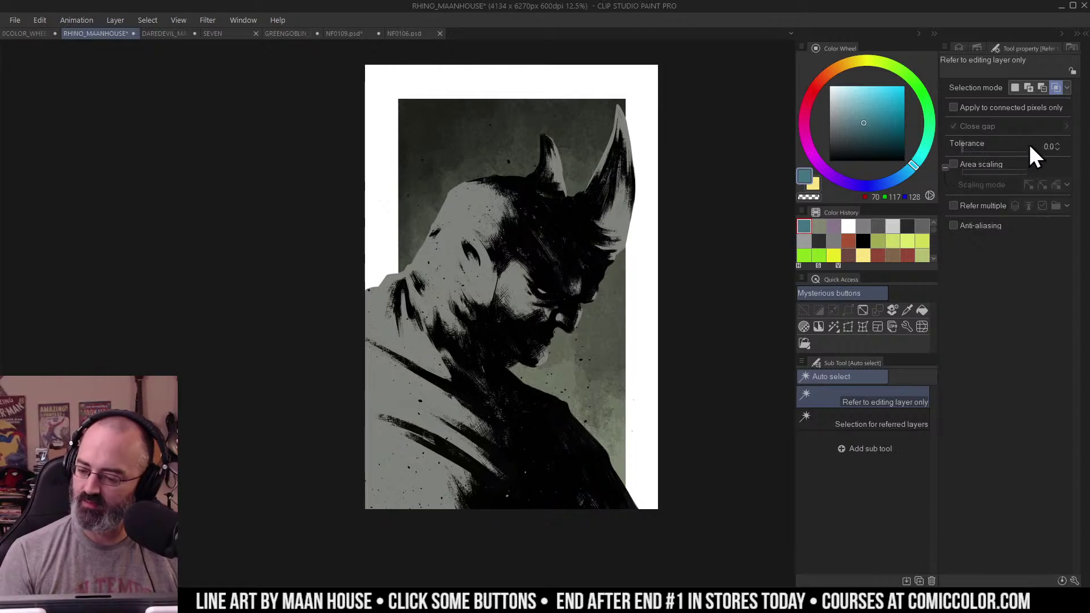
left_click(975, 48)
left_click(962, 48)
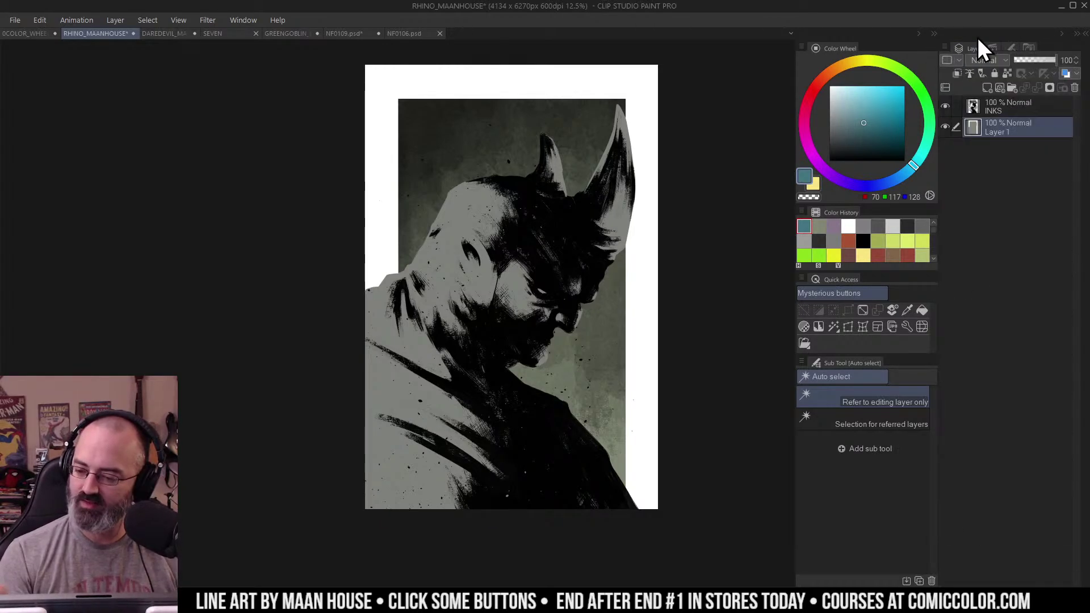
Step: Select the textured background on Layer 1 and raise its saturation to 44 with Hue/Saturation/Luminosity
left_click(598, 317)
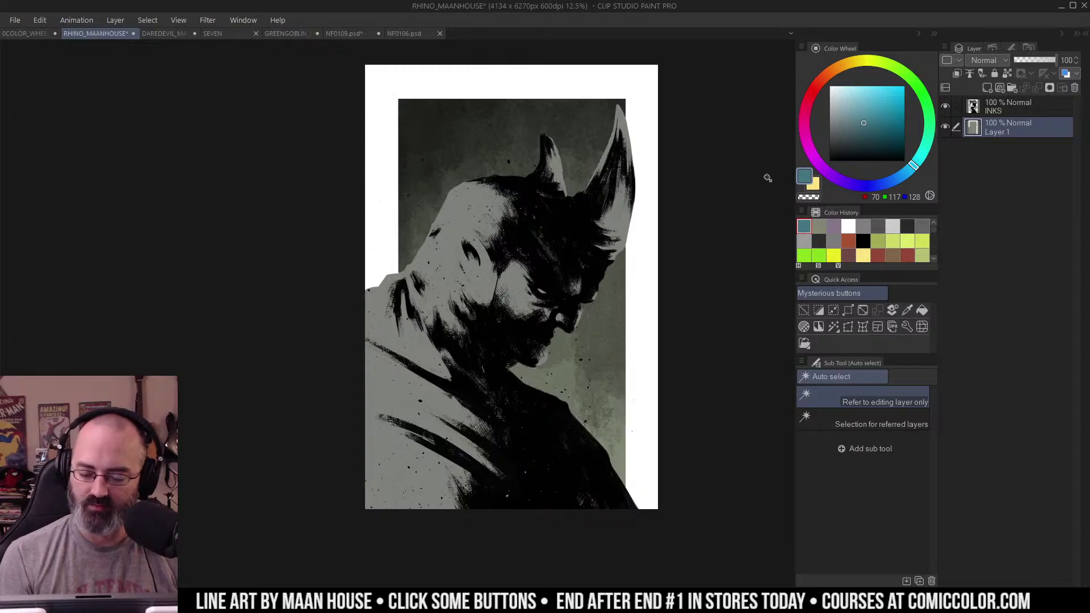
key("ctrl+u")
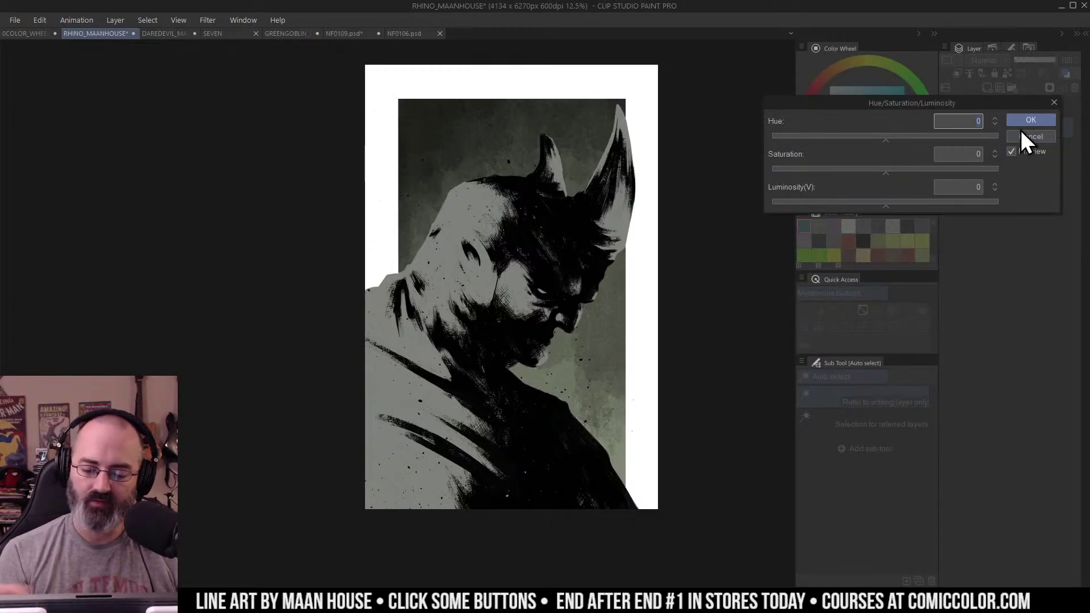
left_click_drag(886, 170, 936, 176)
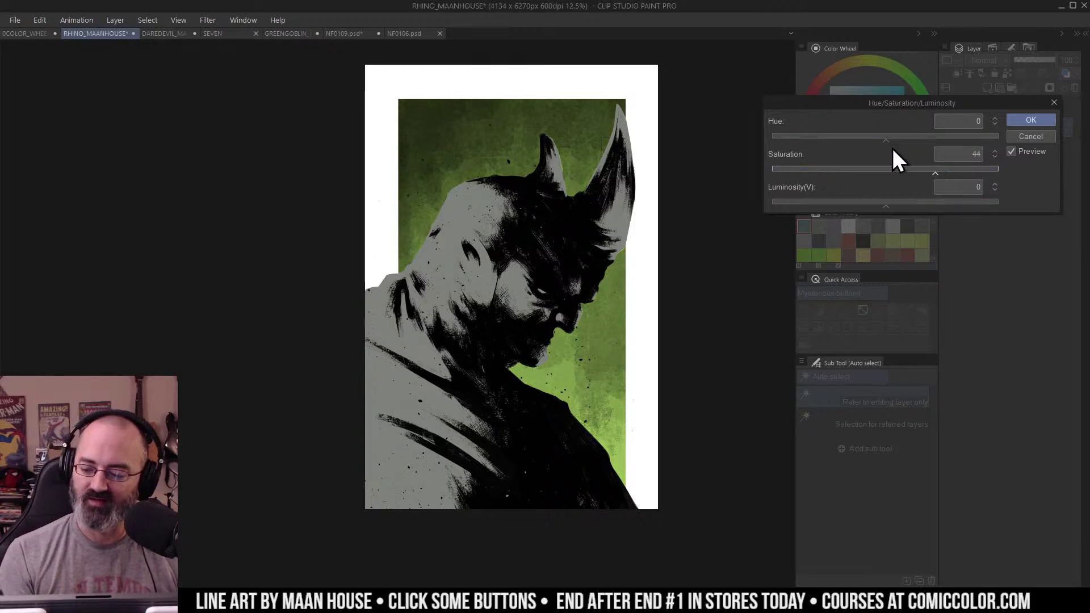
Step: Try background hues of 166, -139, 23, 51, -16, 122 and 132 at the same saturation
left_click(907, 138)
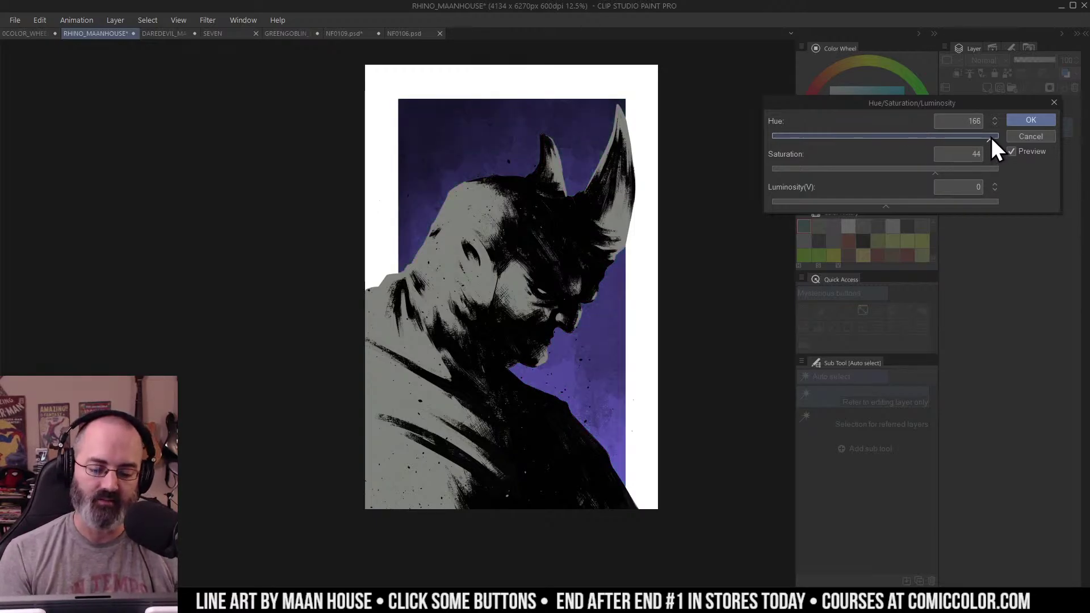
left_click_drag(992, 137, 789, 142)
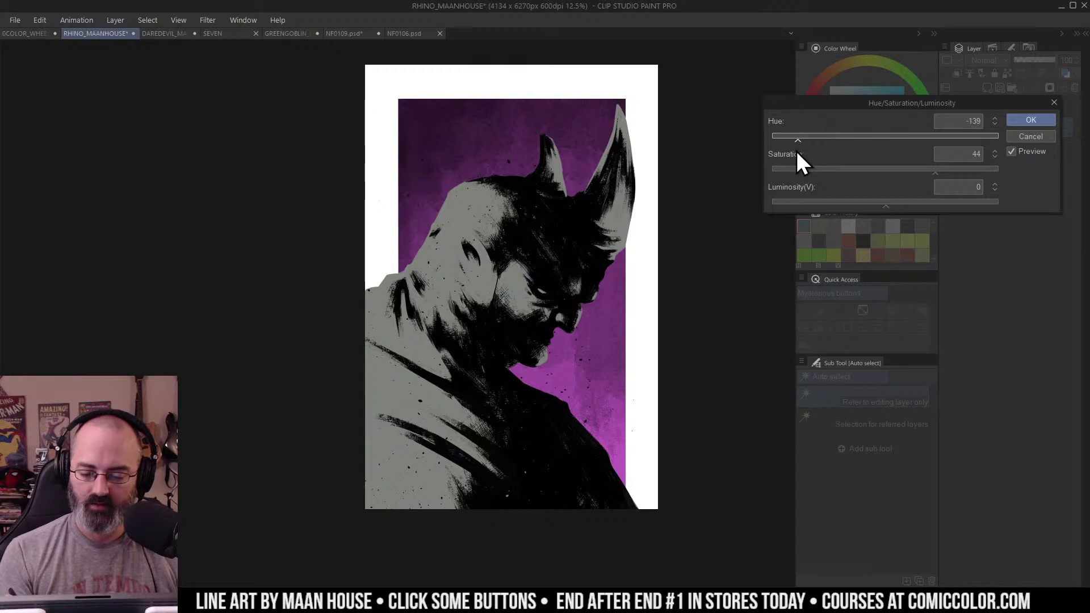
left_click_drag(799, 137, 860, 136)
left_click(900, 136)
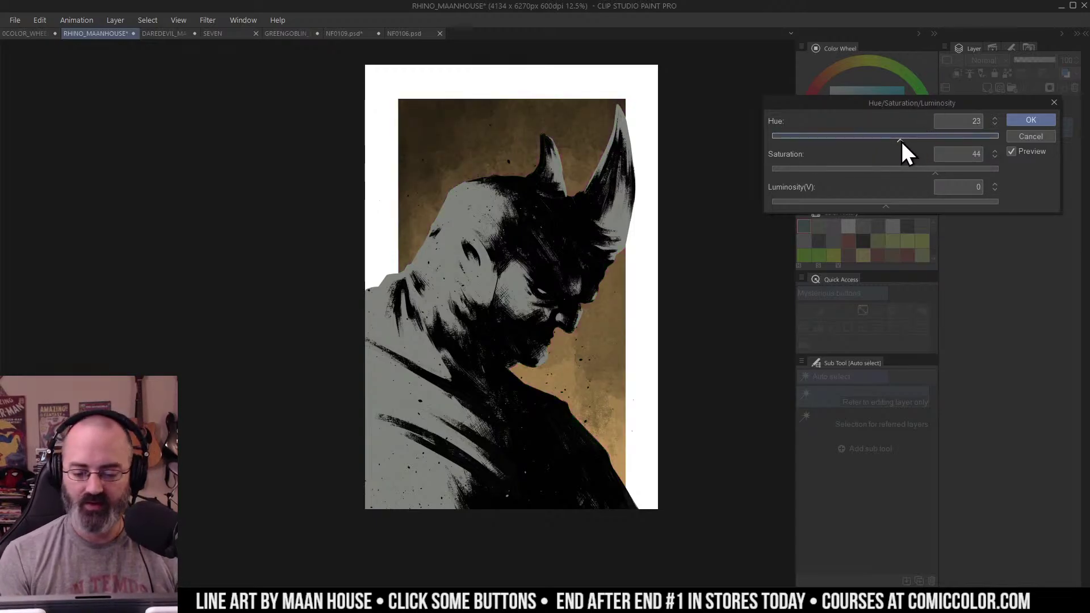
left_click(917, 137)
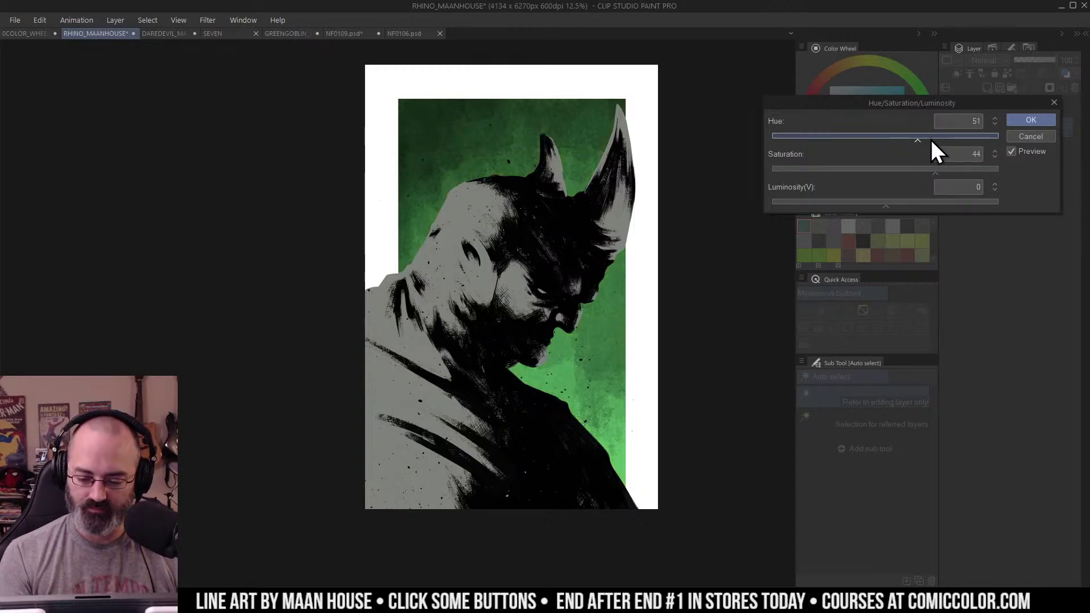
left_click_drag(928, 139, 879, 140)
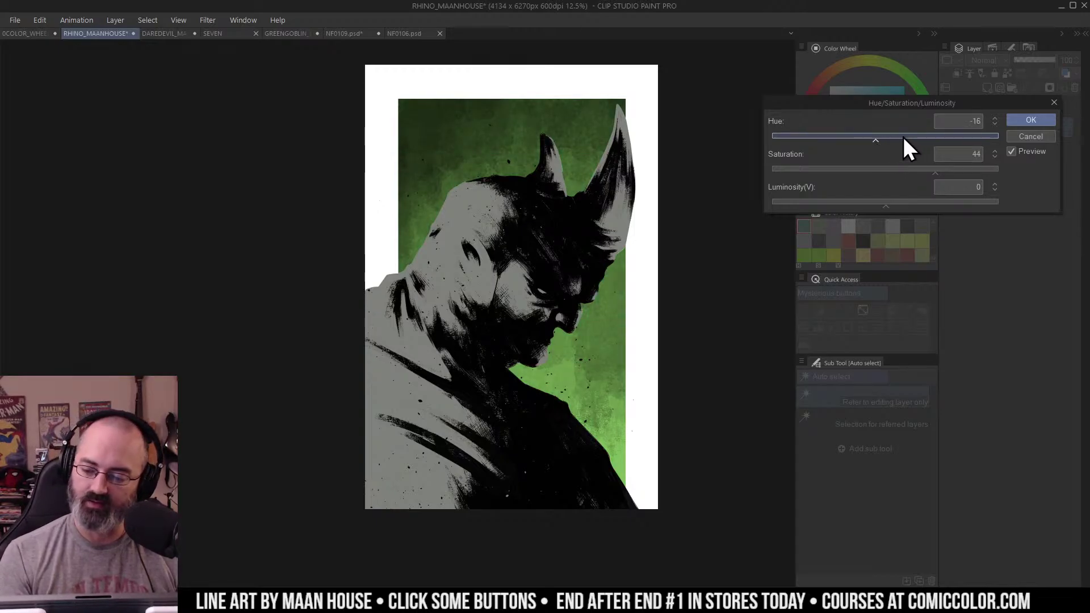
left_click(963, 138)
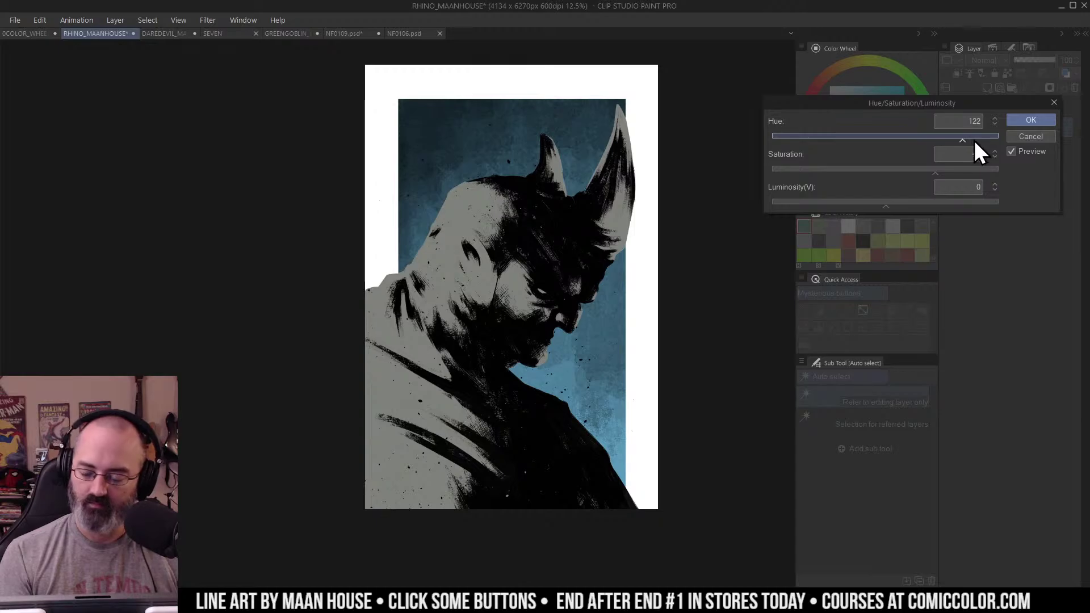
left_click(975, 141)
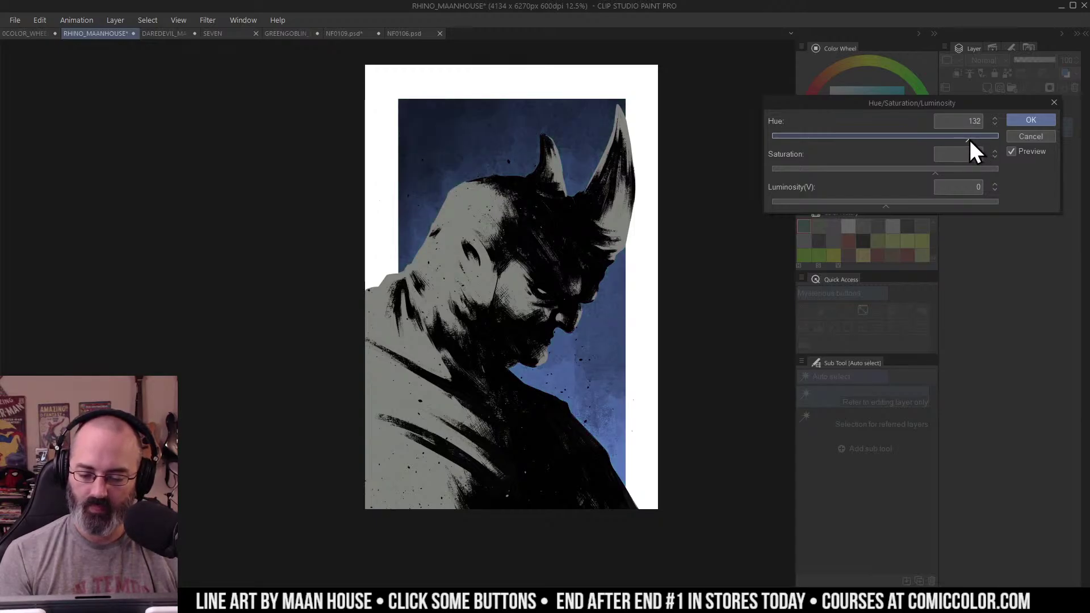
Step: Set the background's hue shift to -72 for a red tone and apply the adjustment
left_click(972, 138)
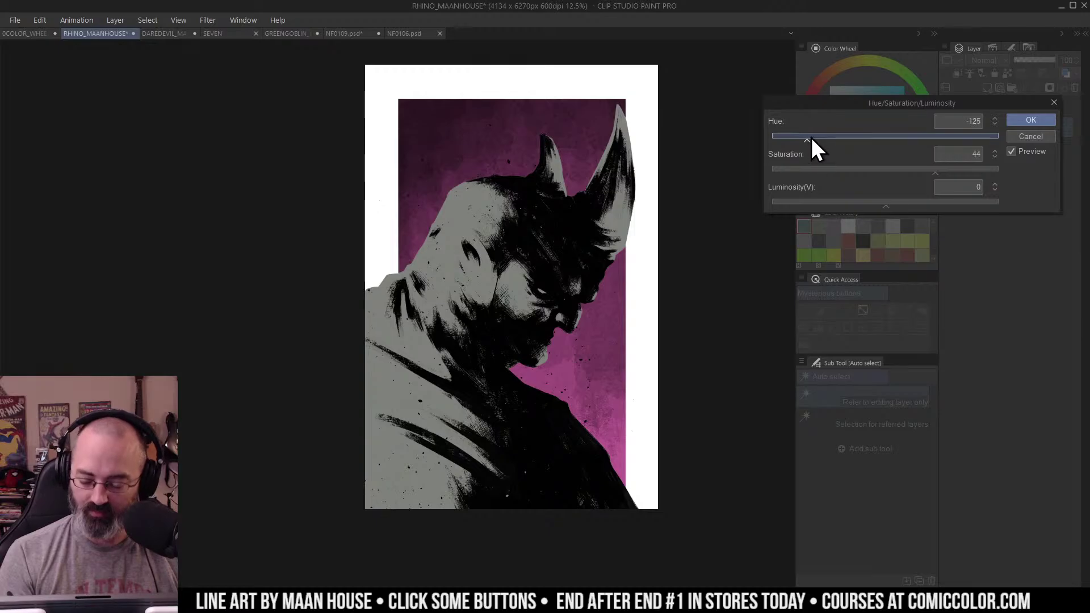
left_click_drag(812, 138, 832, 138)
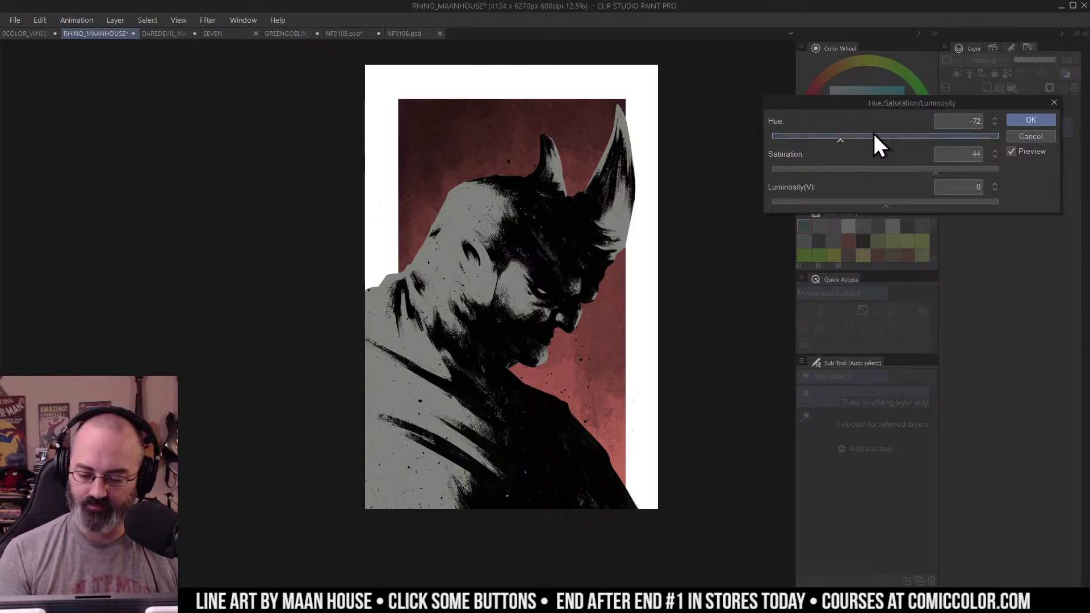
left_click(1027, 122)
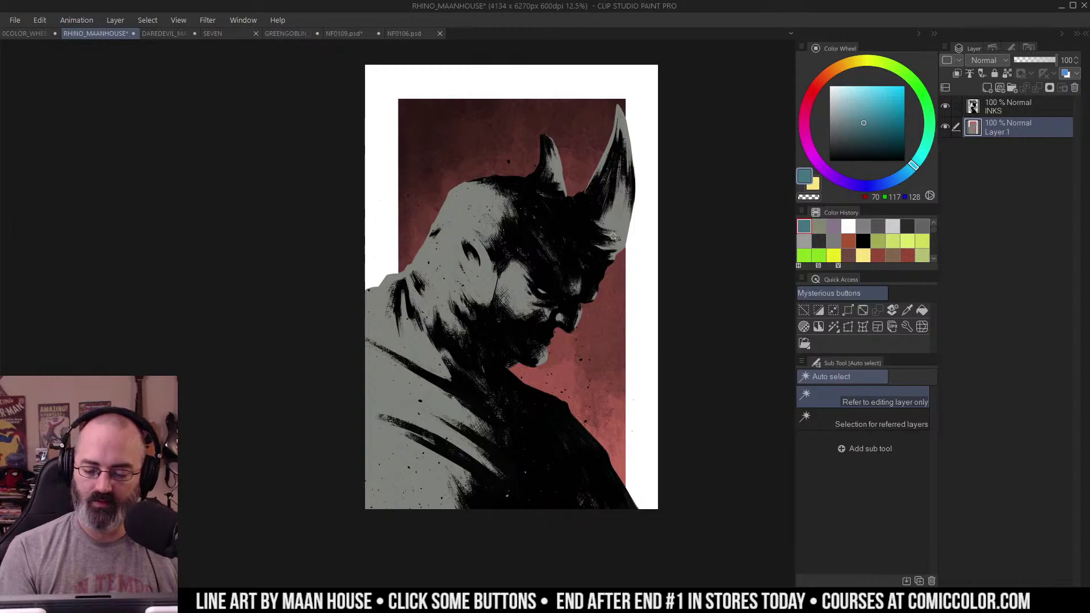
Step: Select the red background and add a new raster layer between INKS and Layer 1 for painting
left_click(621, 283)
key("ctrl+d")
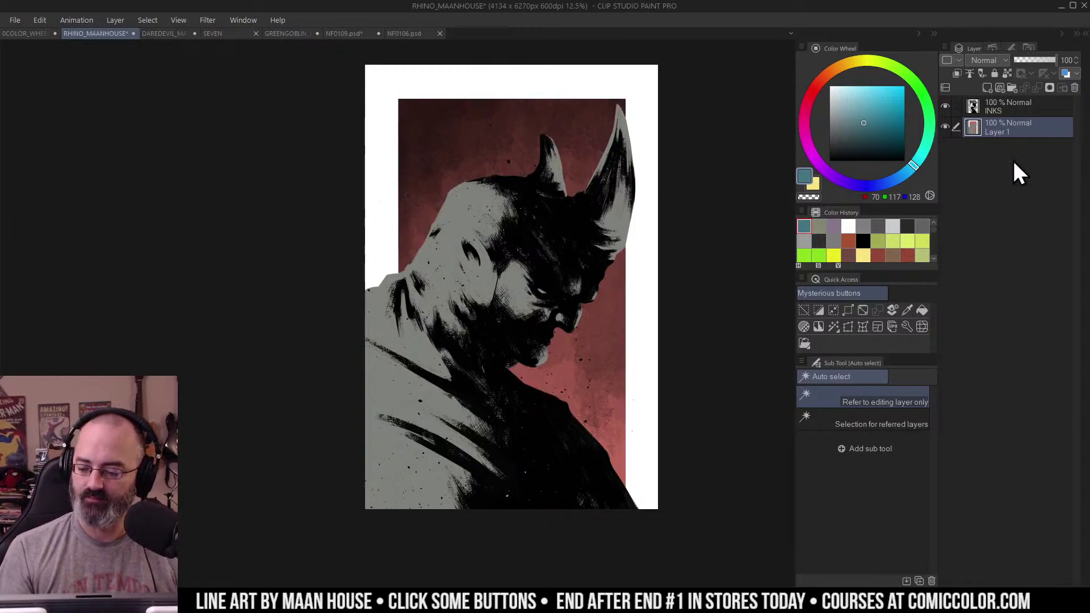
left_click(998, 89)
key("b")
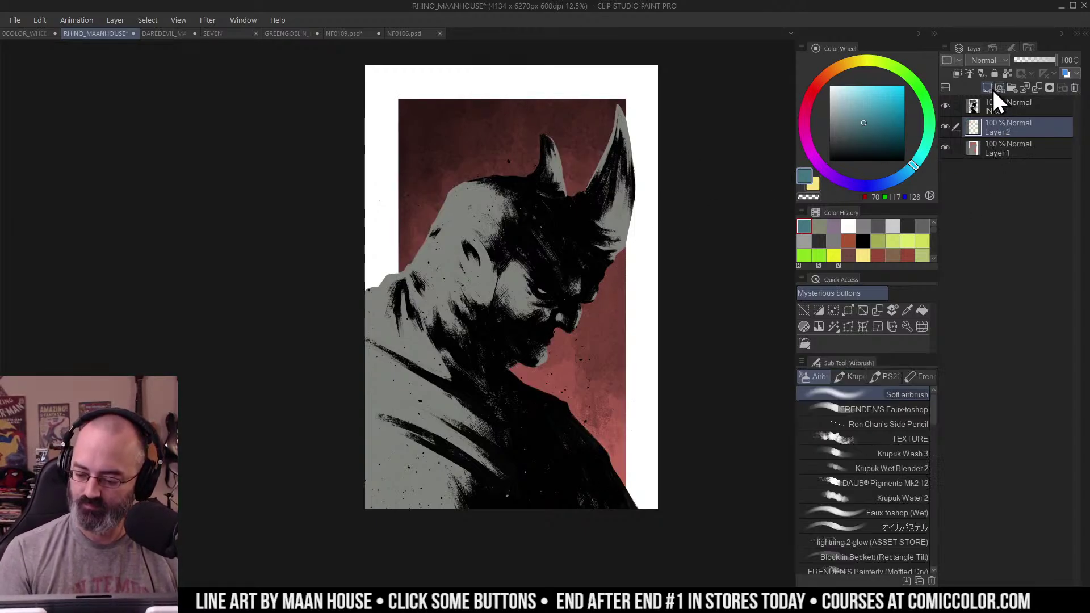
Step: Paint a pink glow (RGB 196, 99, 155) around the figure on the background with the Soft airbrush
left_click(910, 454)
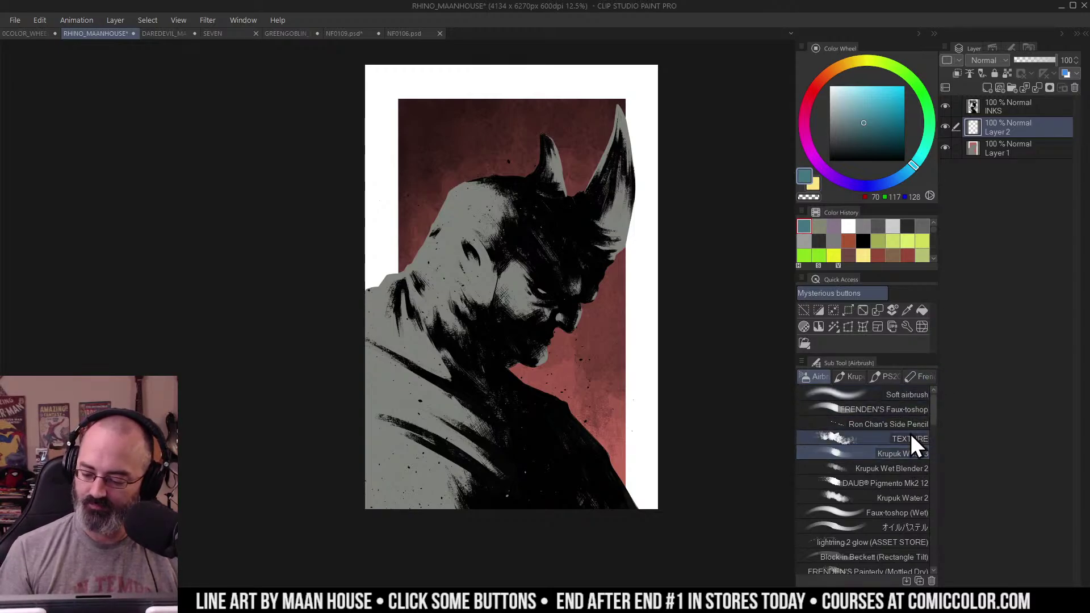
left_click(918, 396)
left_click(584, 353, "alt")
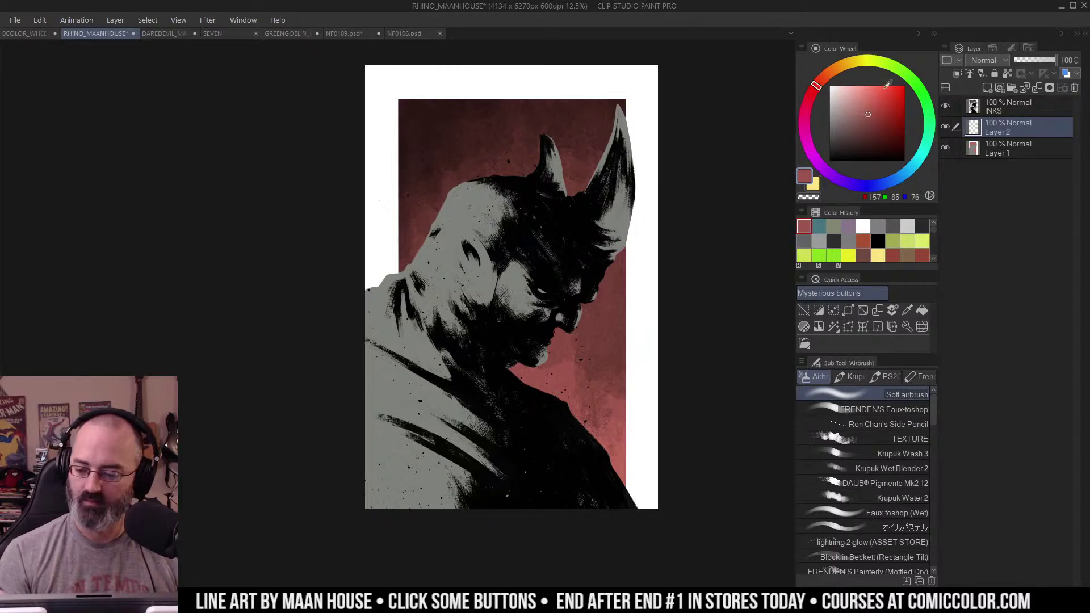
left_click_drag(833, 77, 809, 128)
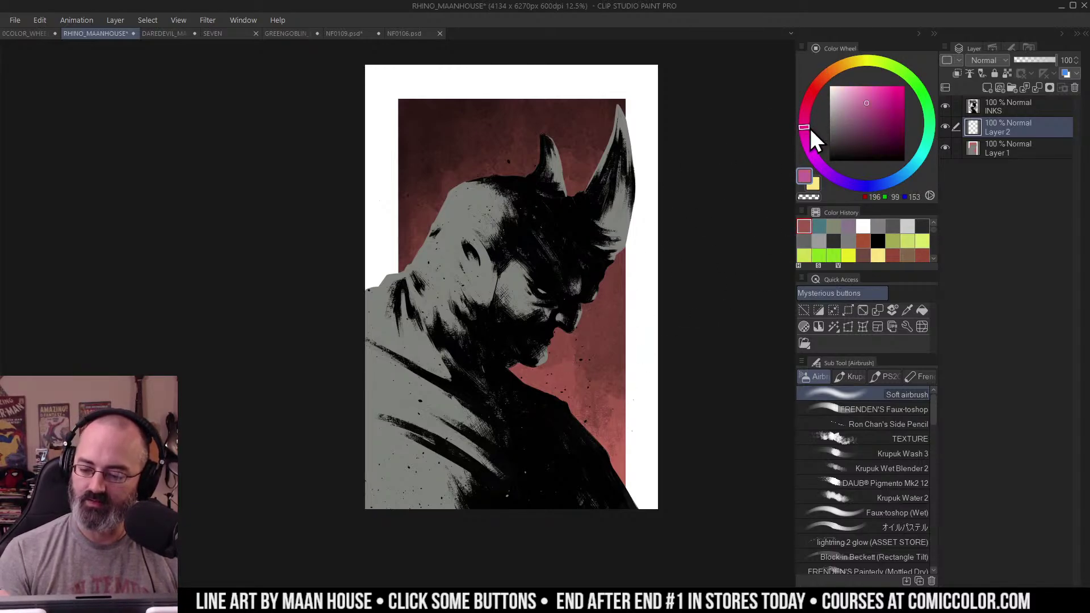
left_click_drag(559, 350, 499, 433)
key("ctrl+z")
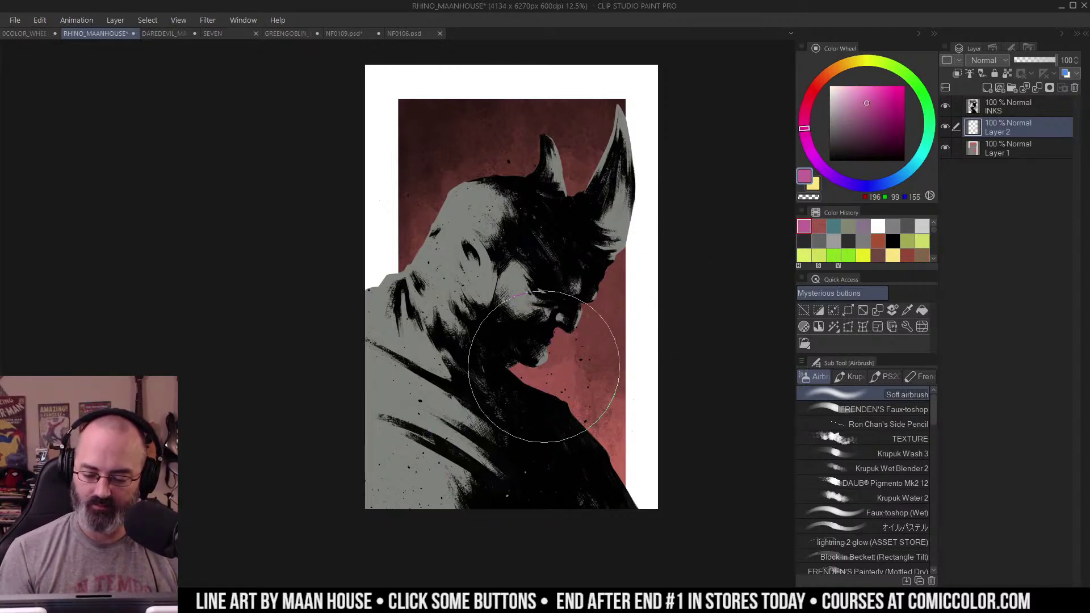
left_click_drag(544, 366, 540, 358)
mouse_move(405, 312)
left_mouse_down()
mouse_move(435, 229)
mouse_move(470, 193)
mouse_move(524, 195)
mouse_move(498, 237)
mouse_move(390, 238)
mouse_move(534, 214)
left_mouse_up()
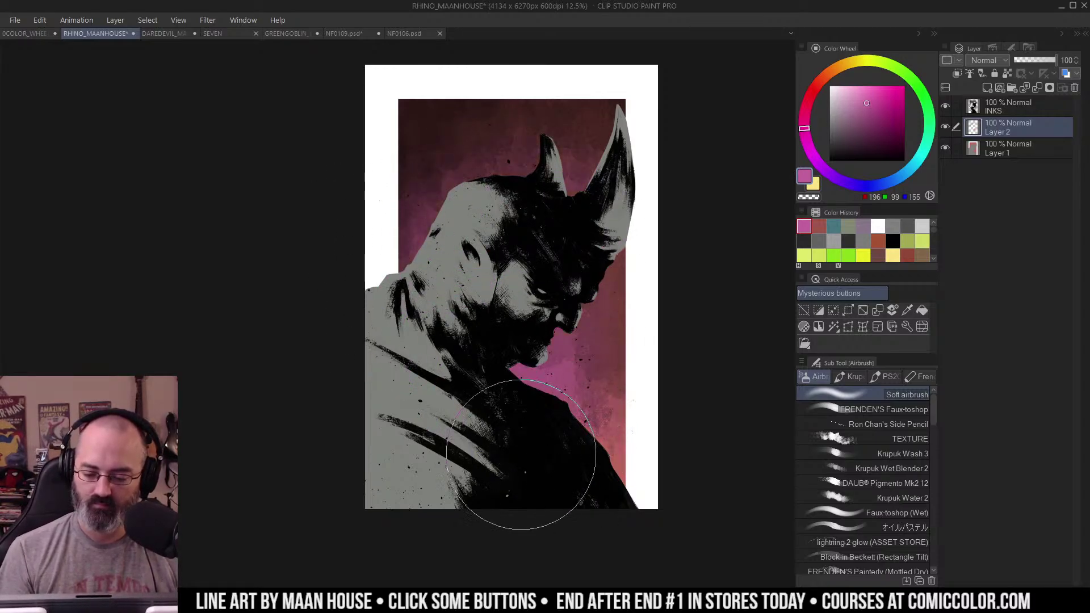
left_click_drag(550, 394, 533, 454)
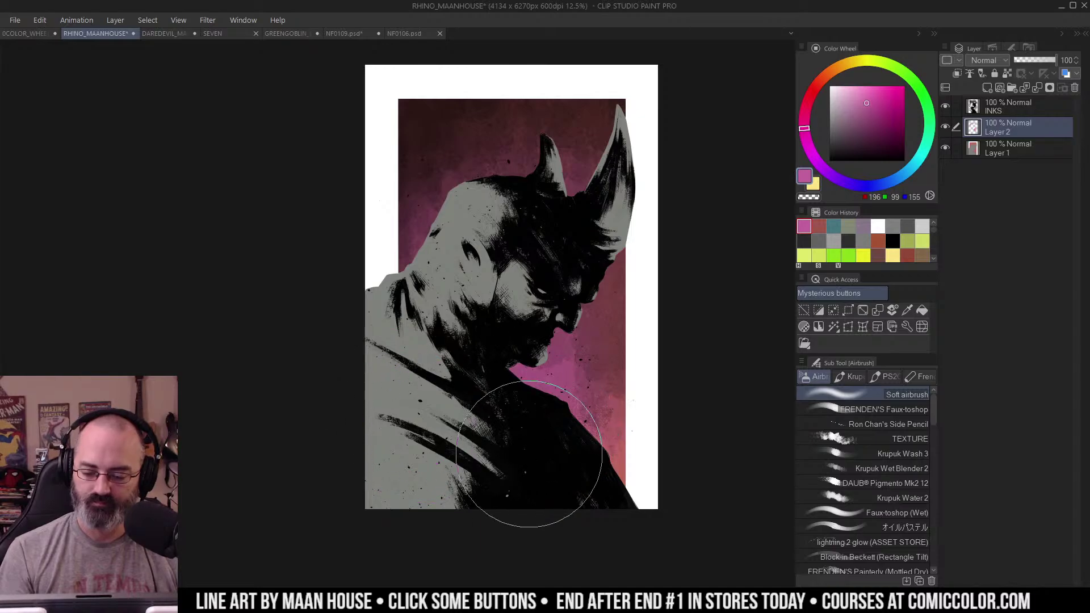
Step: Brighten the glow behind the neck and below the chin with lighter pink (RGB 215, 152, 189) and clear the selection
left_click(851, 98)
left_click_drag(427, 296, 469, 238)
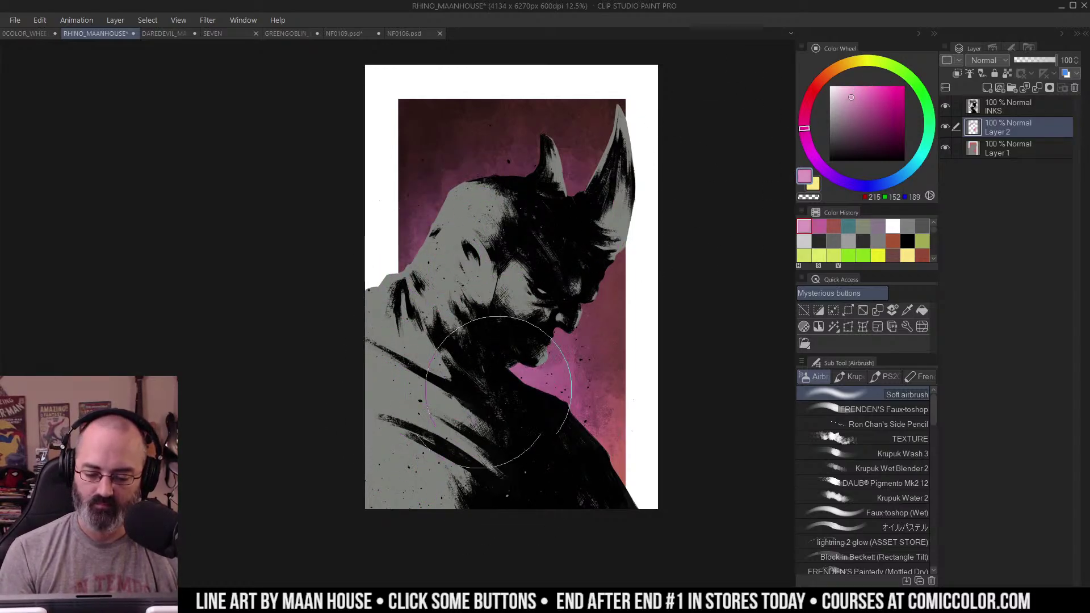
left_click_drag(496, 389, 531, 441)
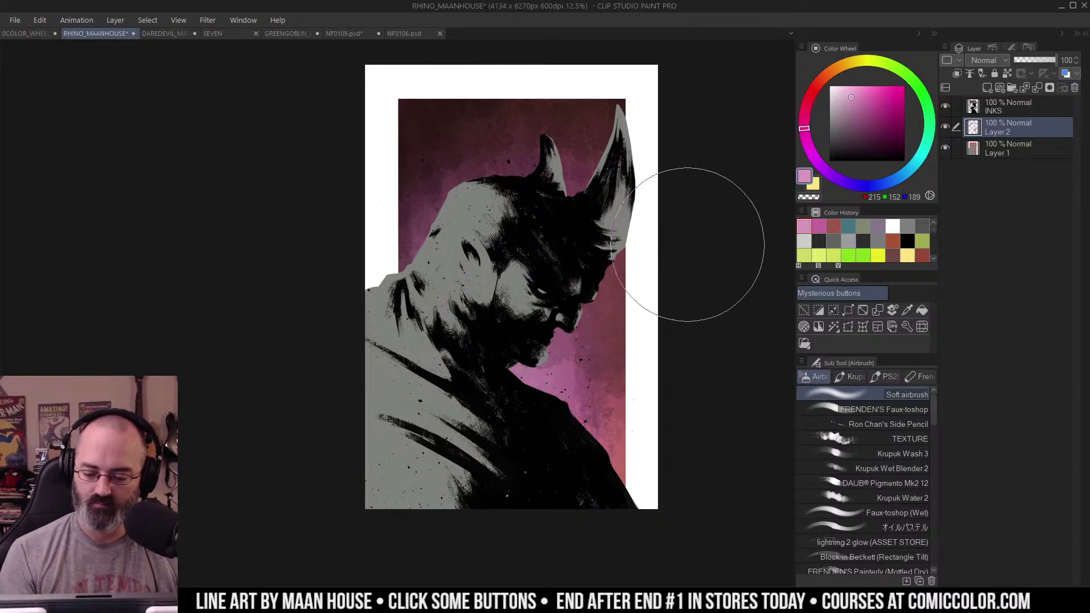
key("ctrl+d")
key("m")
left_click_drag(647, 172, 639, 151)
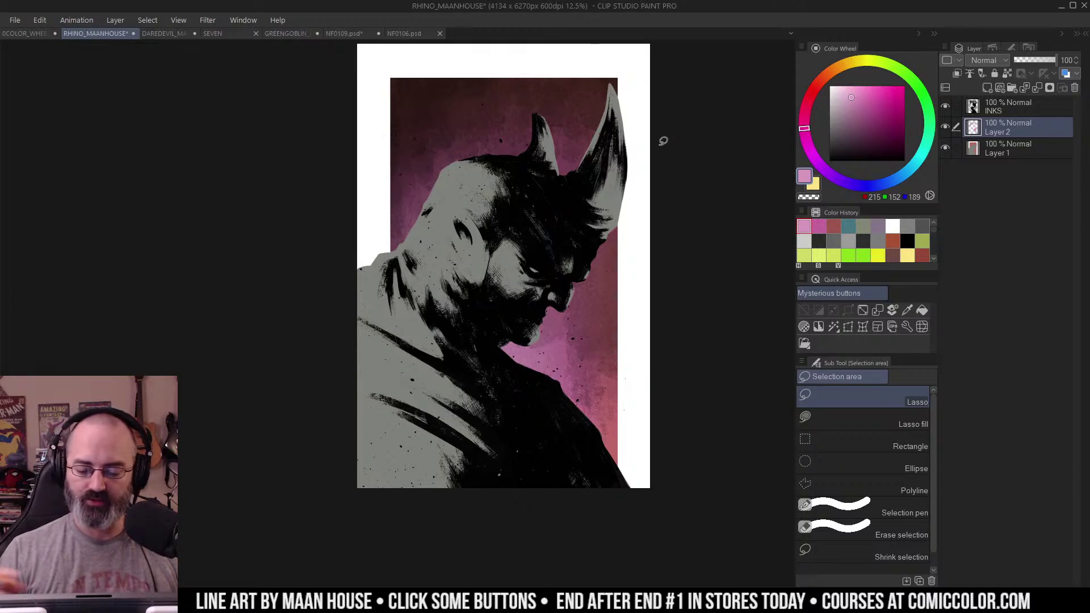
key("w")
left_click(511, 258)
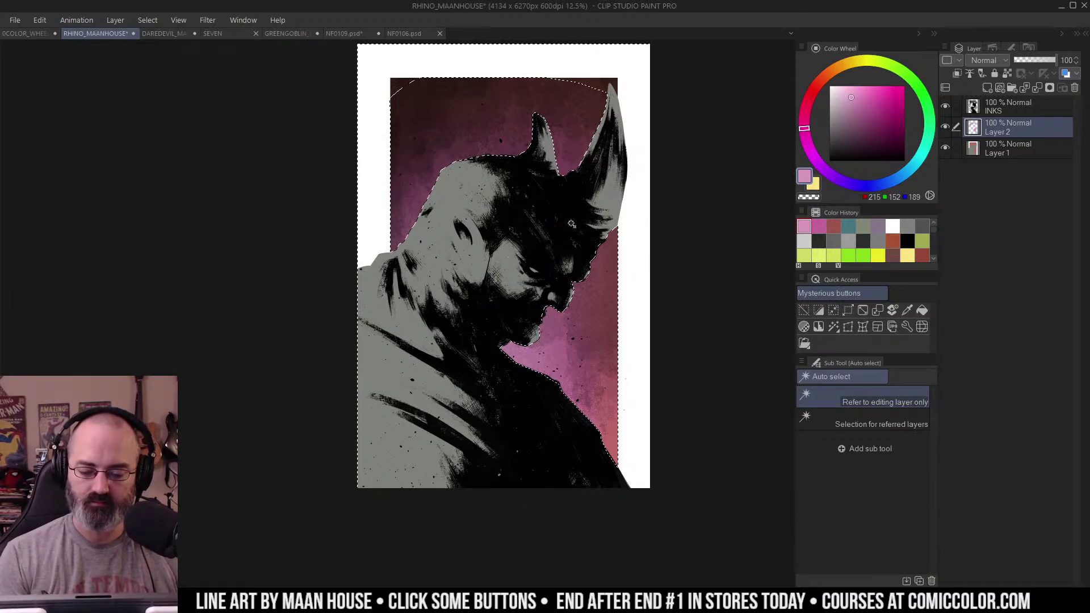
key("m")
key("ctrl+d")
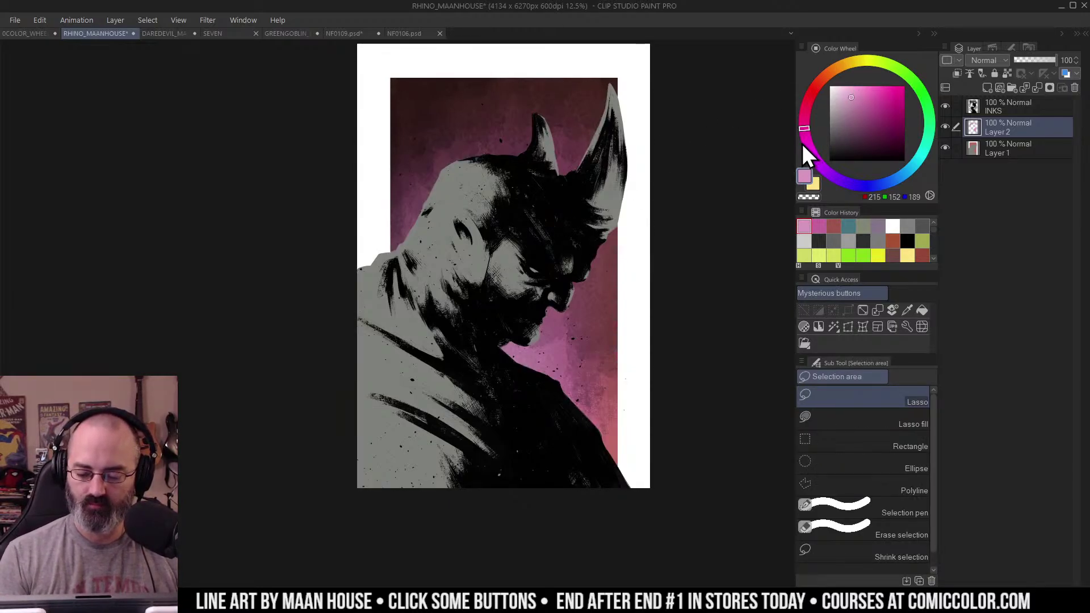
Step: Set Auto select to work from referred layers, make Layer 1 the reference layer, and return to Layer 2
key("/")
left_click(530, 236)
left_click(621, 223, "alt")
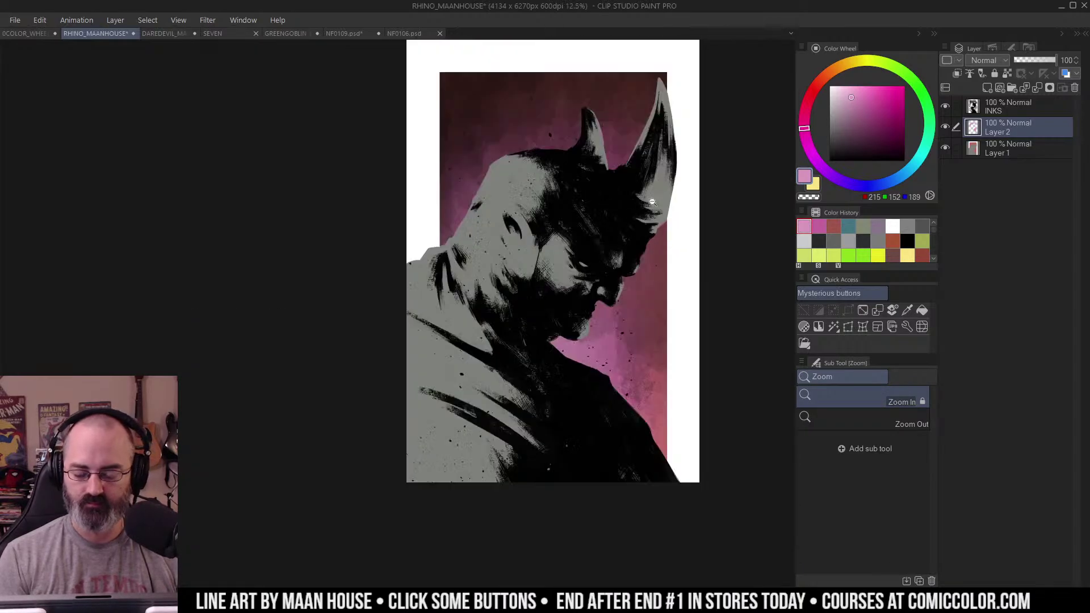
left_click_drag(702, 207, 670, 212)
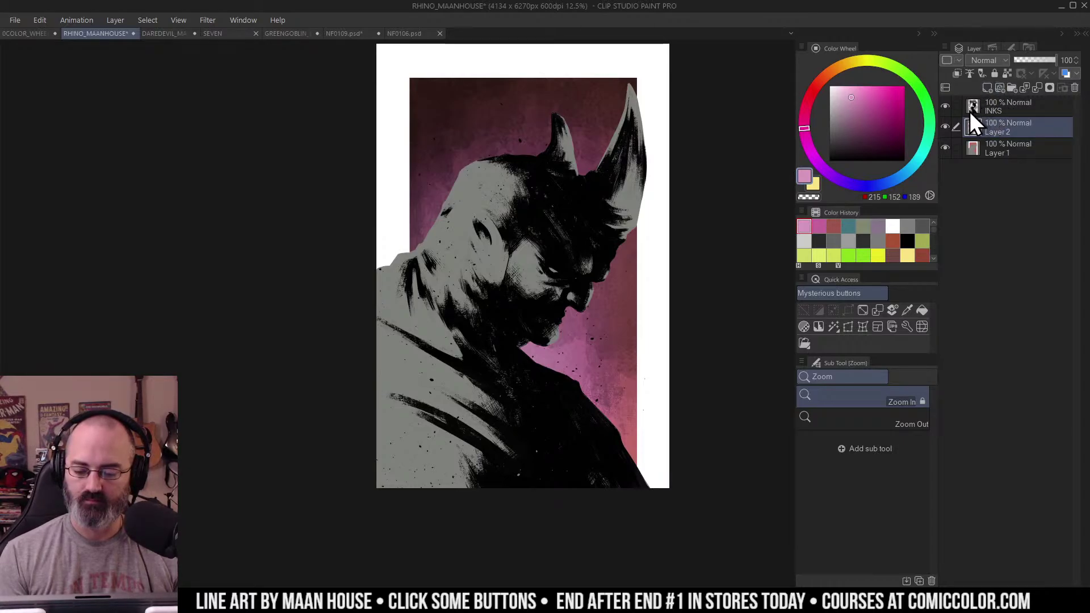
left_click(590, 205)
left_click_drag(677, 136, 701, 139)
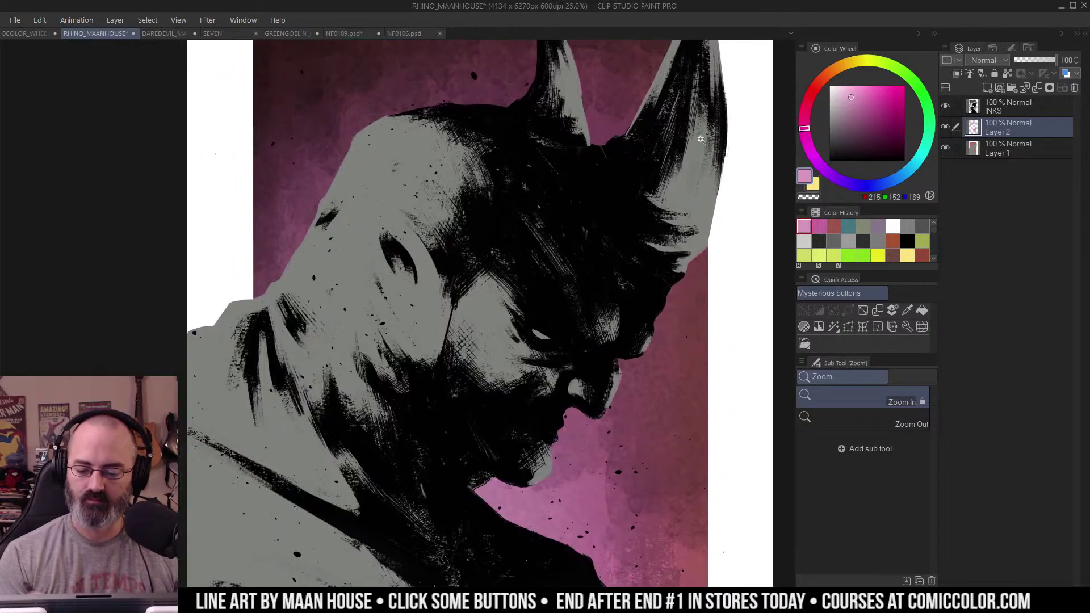
right_click(680, 182)
left_click(672, 192, "alt")
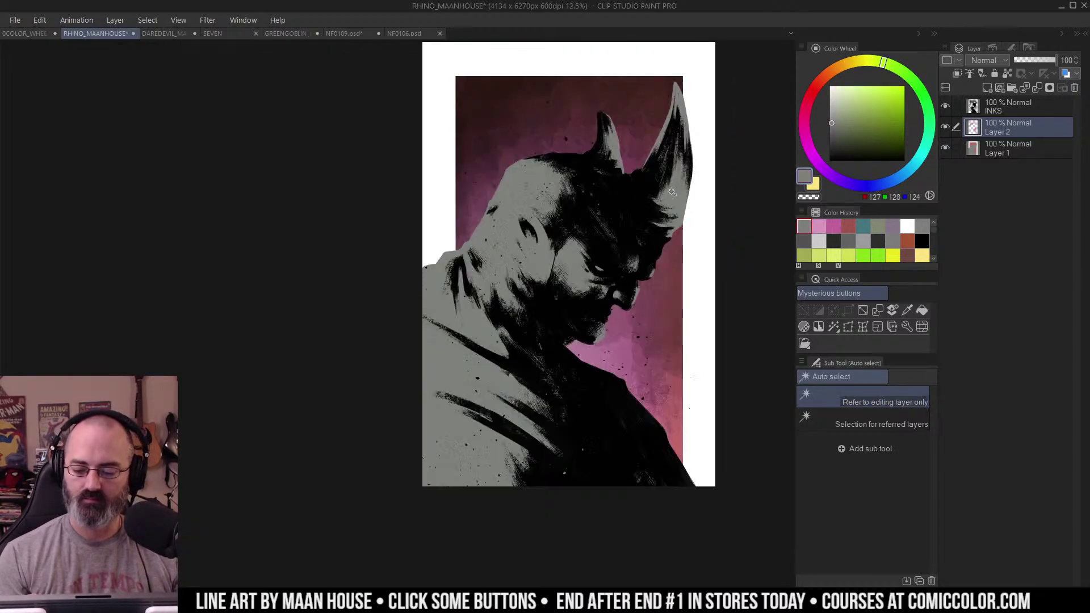
left_click(884, 423)
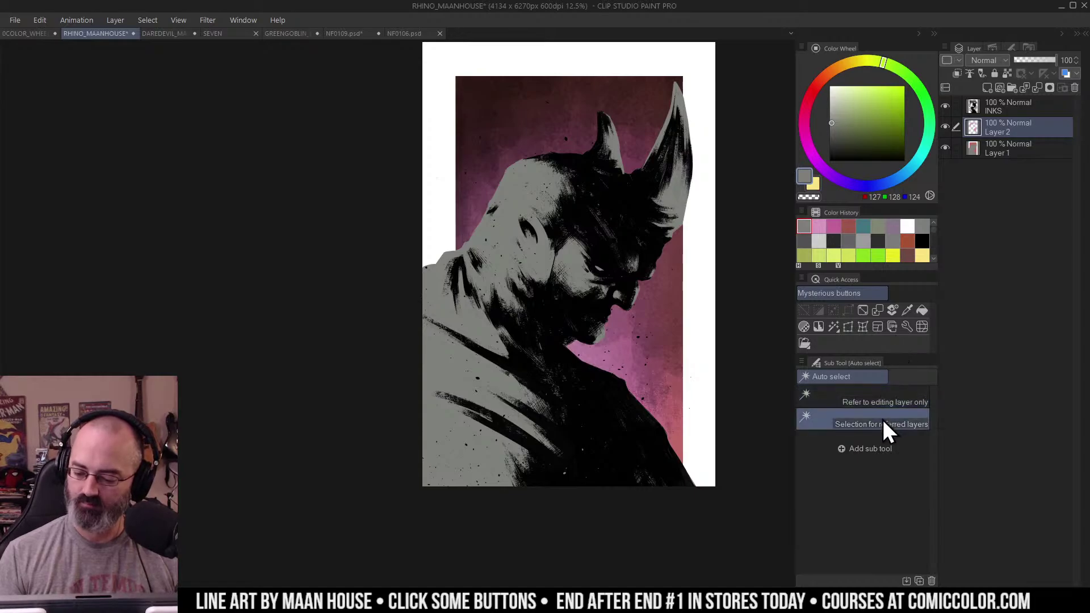
left_click(991, 146)
left_click(969, 73)
left_click(996, 126)
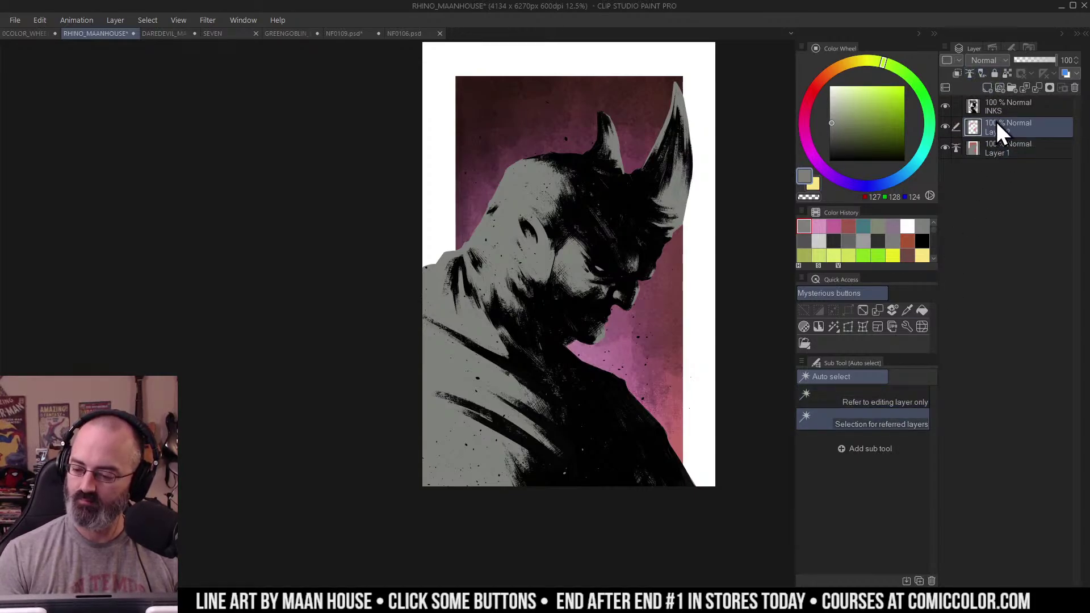
Step: Select the grey figure area from the reference layer while keeping Layer 2 active
left_click(630, 193)
key("ctrl+u")
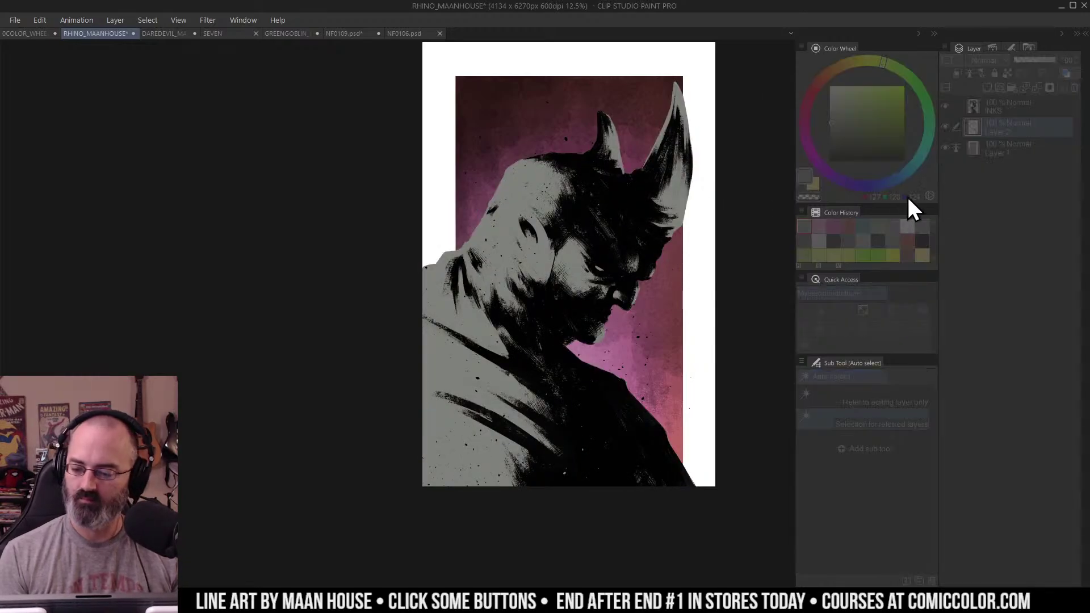
key("Return")
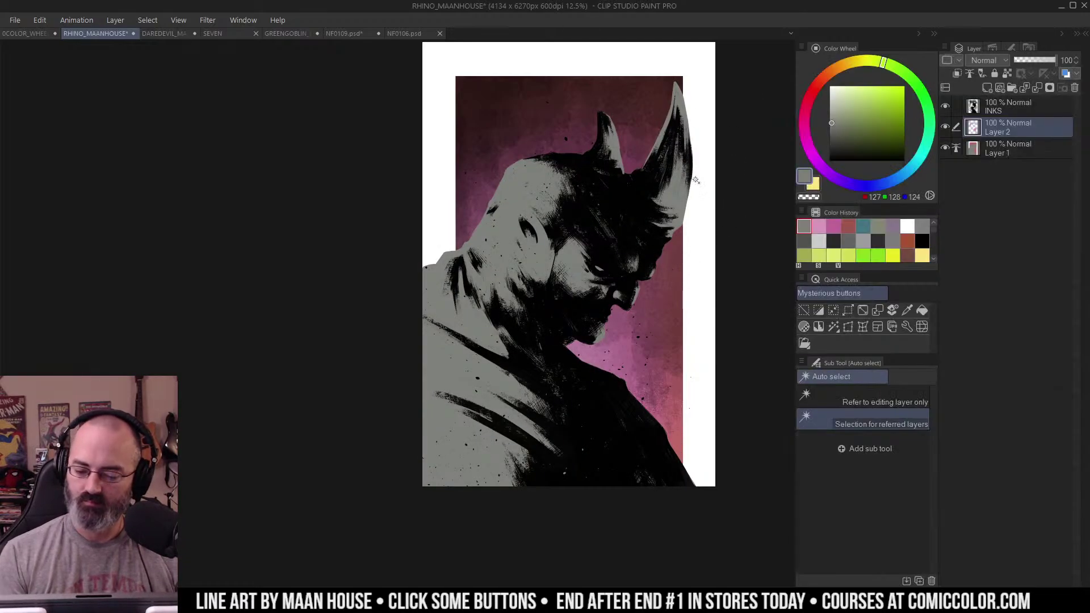
Step: Fill the selected figure with grey-green (RGB 132, 138, 123) and adjust its saturation to 23 and luminosity to -35
key("b")
left_click(838, 119)
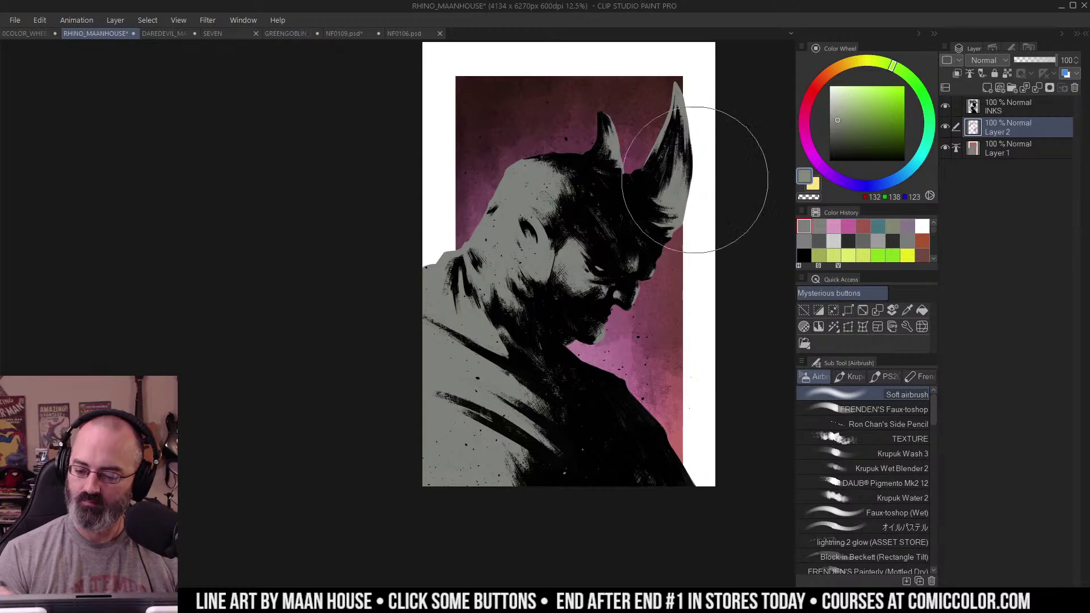
key("g")
left_click(580, 263)
key("ctrl+u")
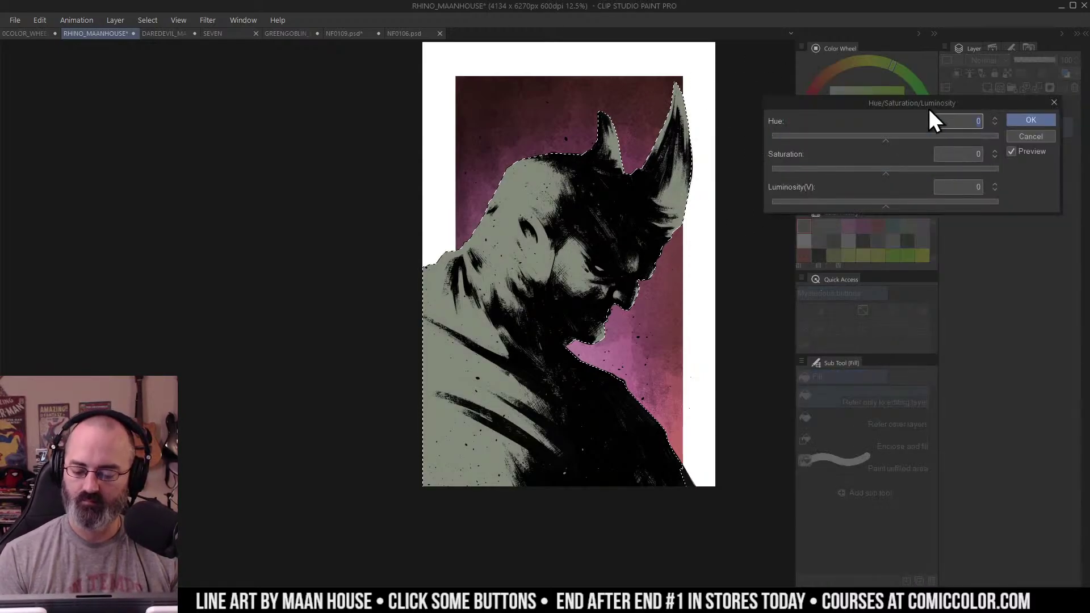
left_click_drag(898, 168, 914, 170)
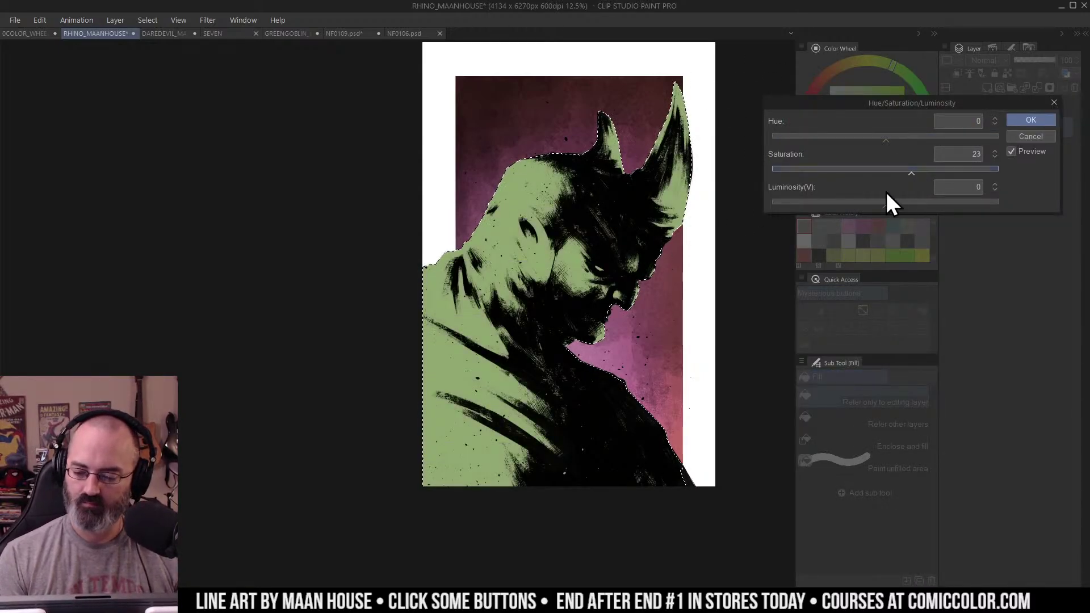
left_click_drag(874, 201, 847, 209)
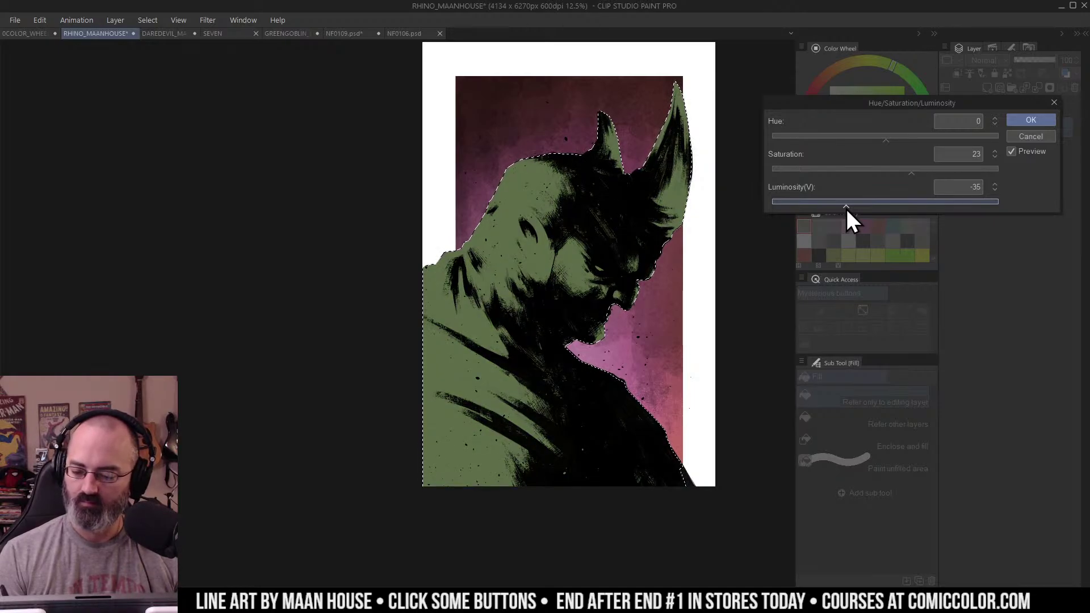
left_click(1029, 121)
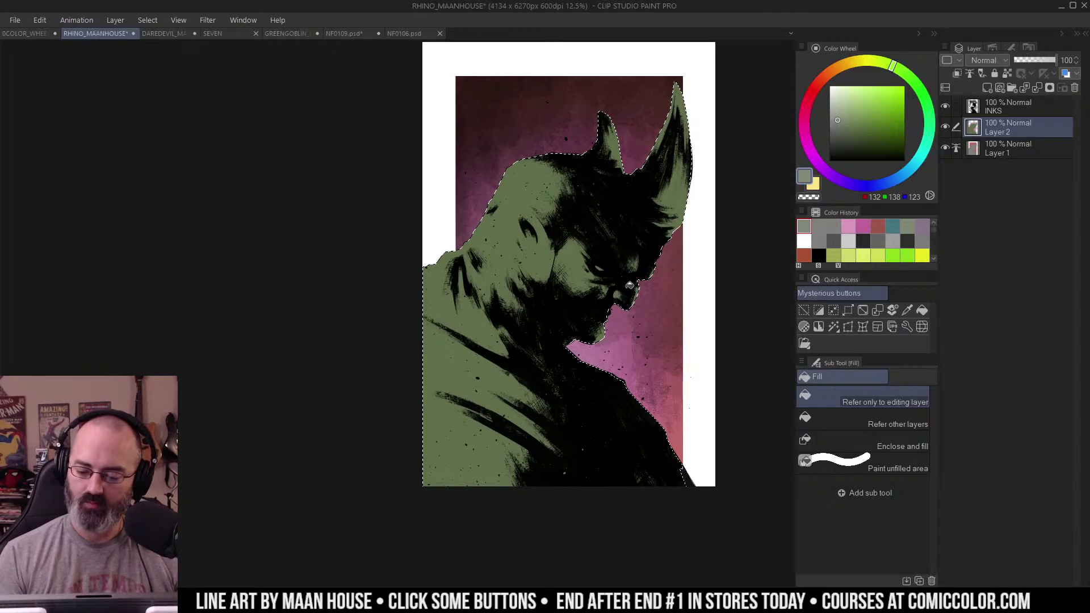
Step: Refill the figure on Layer 2 with a muted pink (RGB 170, 99, 133)
left_click(606, 248)
key("m")
key("ctrl+d")
Step: Select the pink figure and mute its colour with saturation -49 and luminosity -14, leaving the hue shift at 0
key("w")
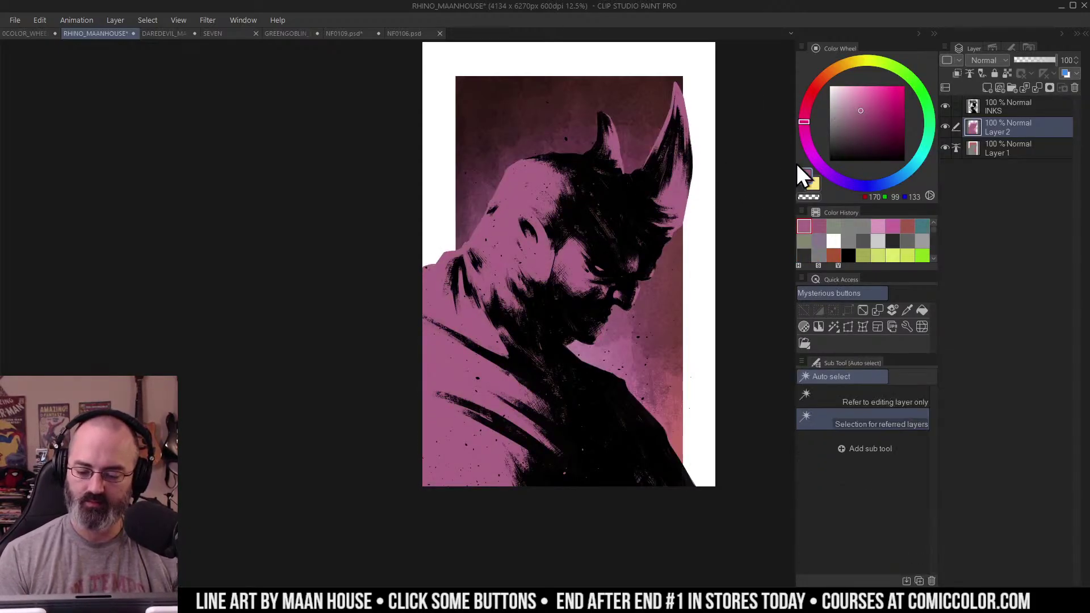
left_click(665, 215)
key("ctrl+u")
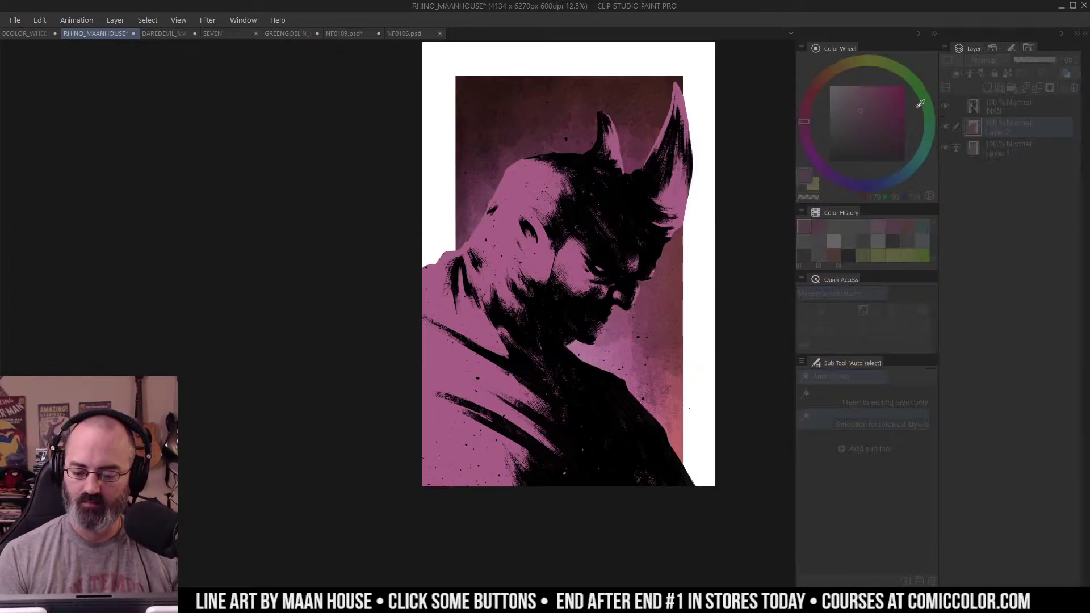
left_click_drag(877, 199, 871, 174)
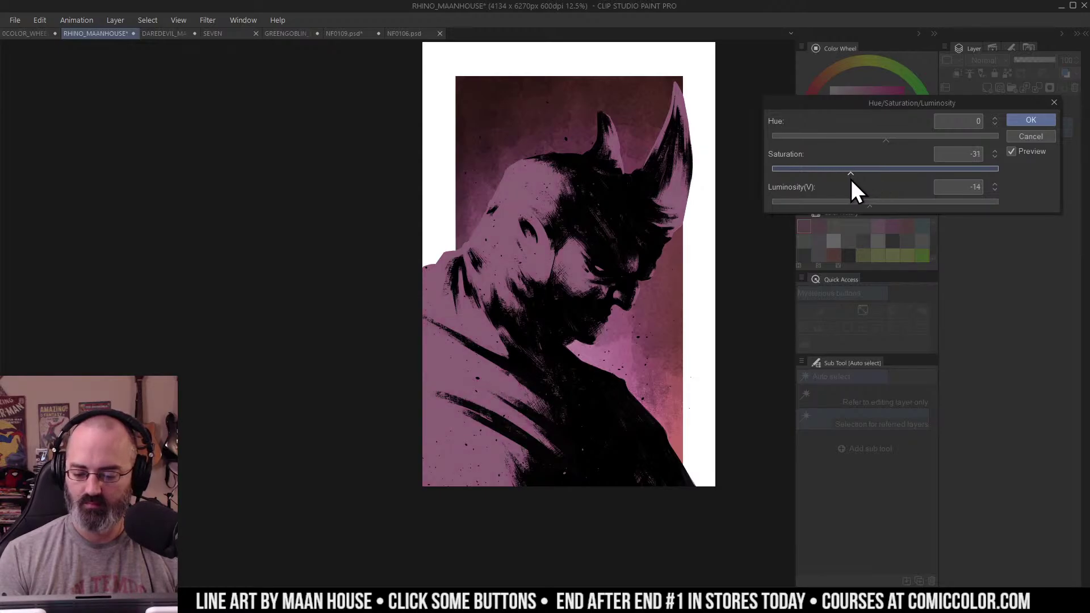
left_click(904, 137)
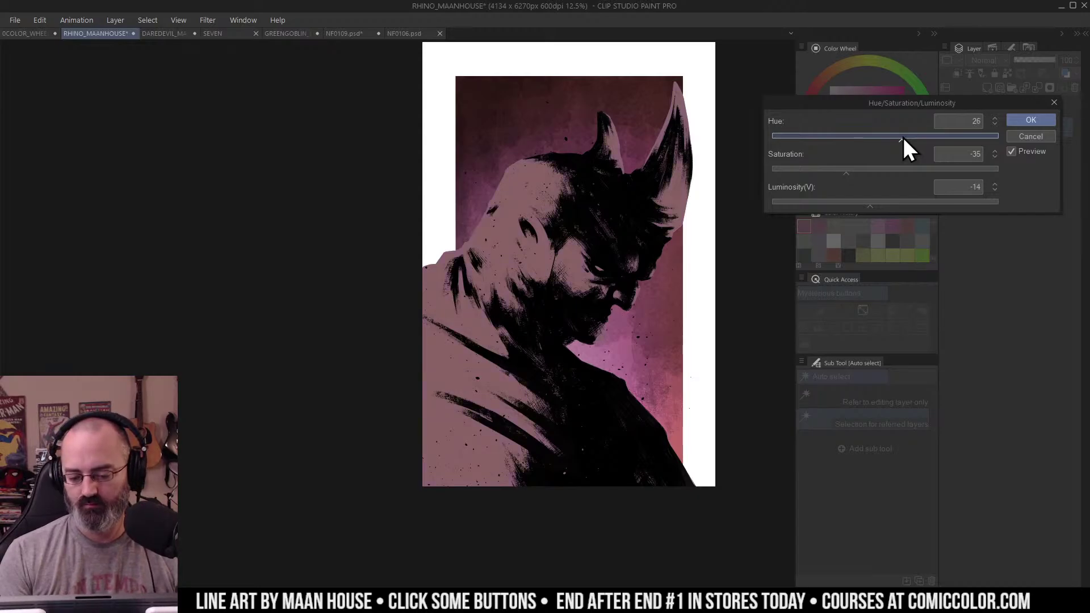
mouse_move(888, 141)
left_mouse_down()
mouse_move(878, 141)
mouse_move(887, 141)
left_mouse_up()
left_click(834, 170)
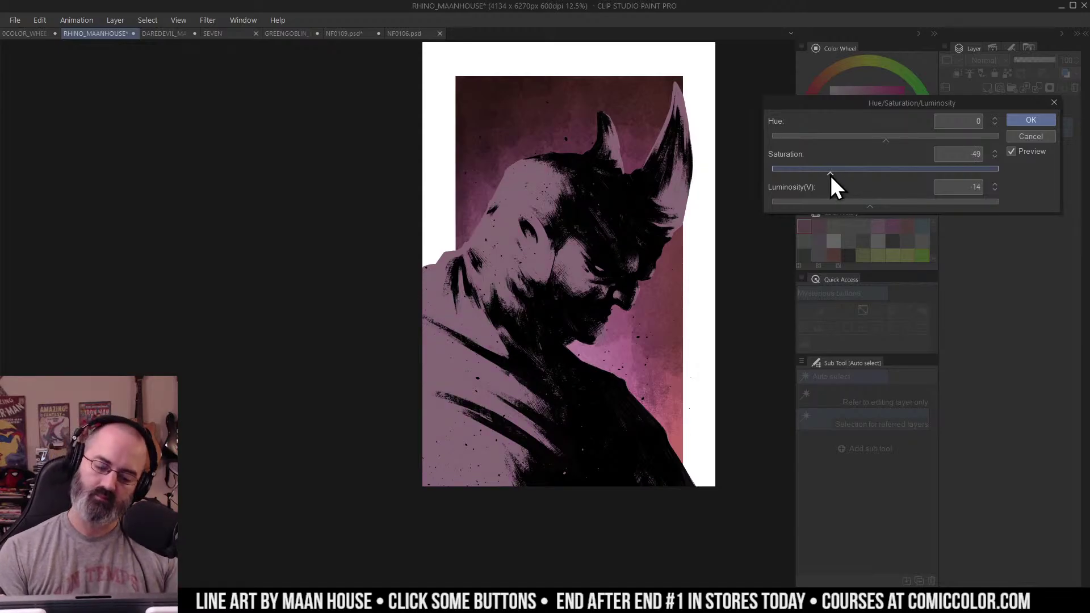
left_click(1025, 120)
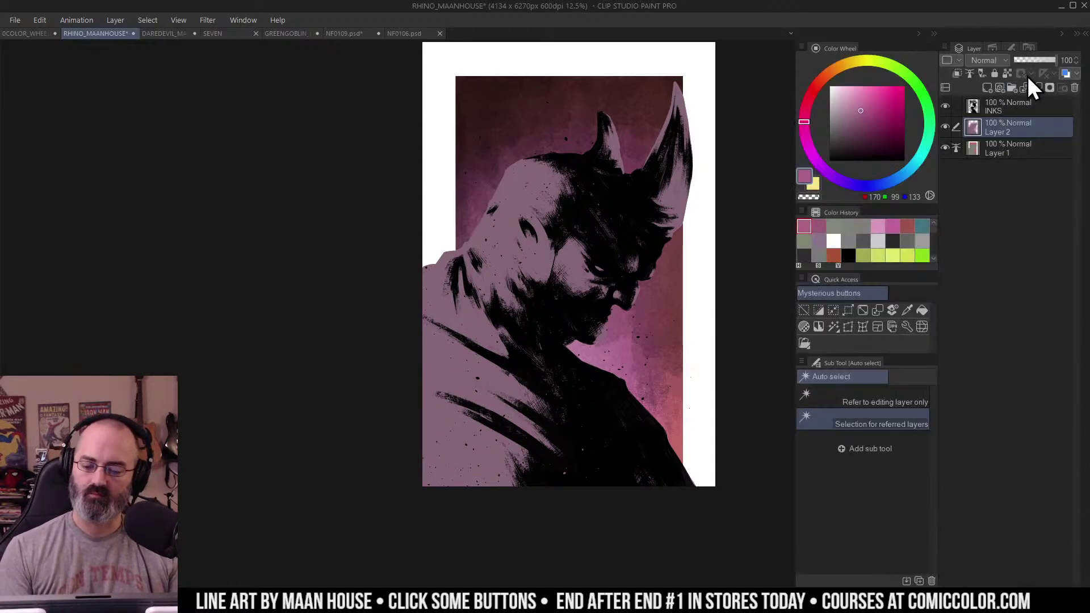
Step: Add a raster layer above Layer 2 and choose the Krupuk Wash 3 brush with a pinkish grey (RGB 150, 136, 143)
scroll(606, 231, "up", 2)
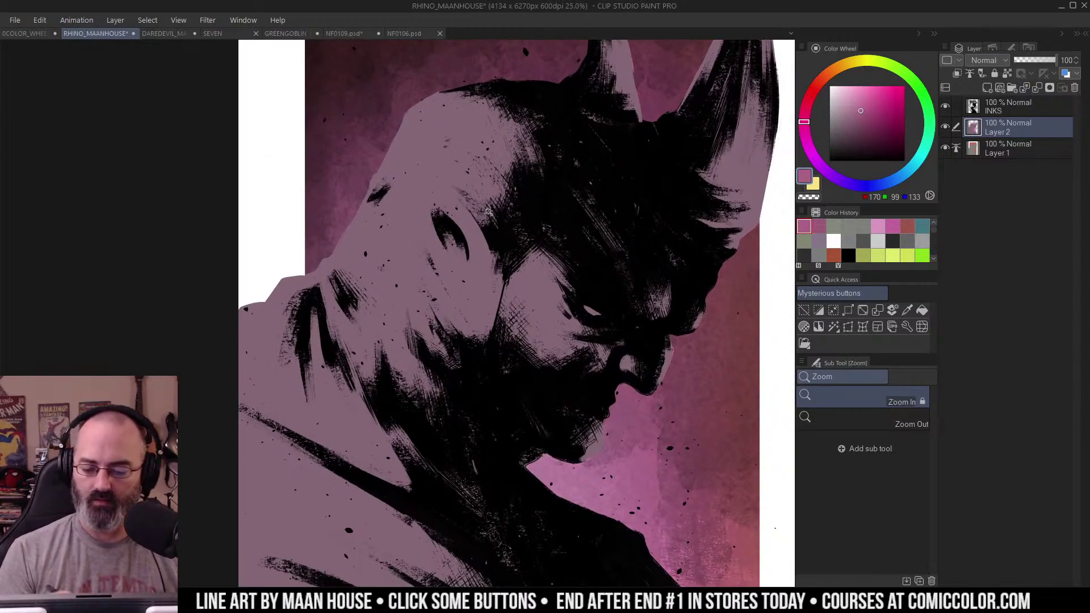
key("b")
left_click(987, 88)
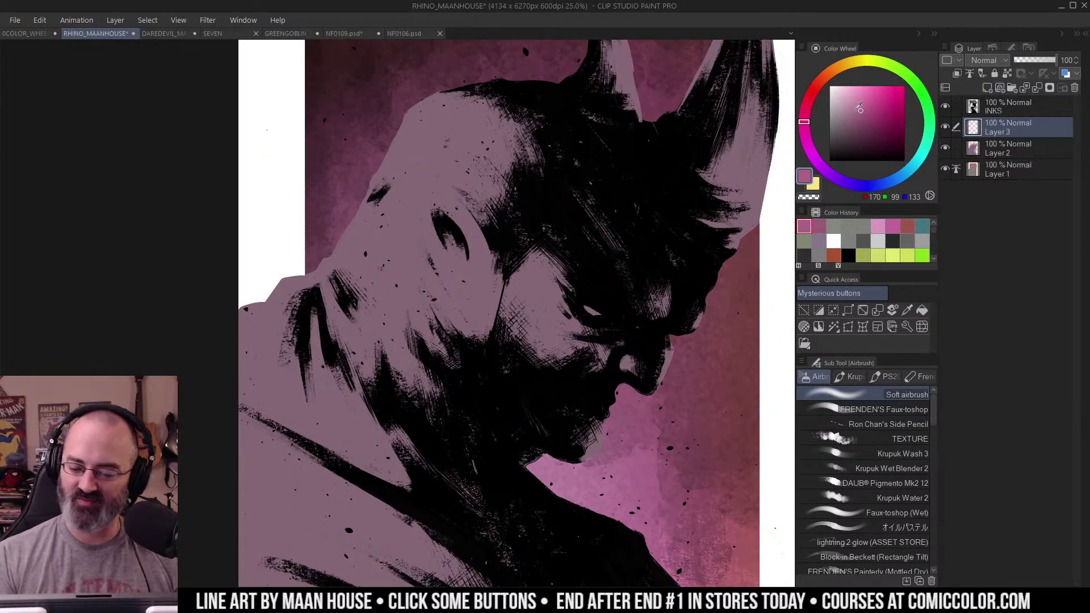
left_click(471, 123, "alt")
left_click(836, 116)
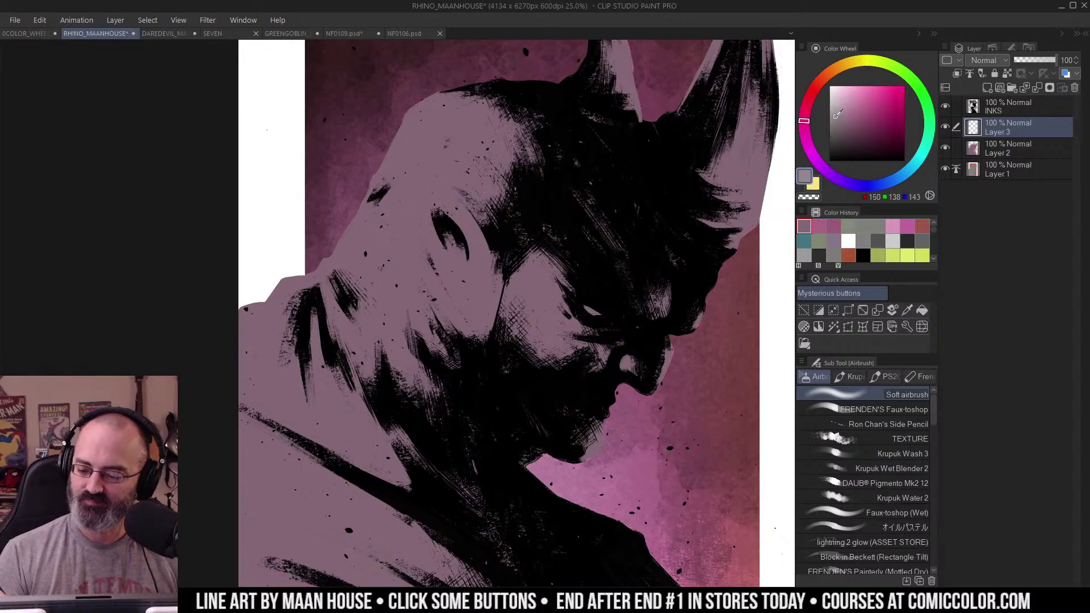
left_click(915, 453)
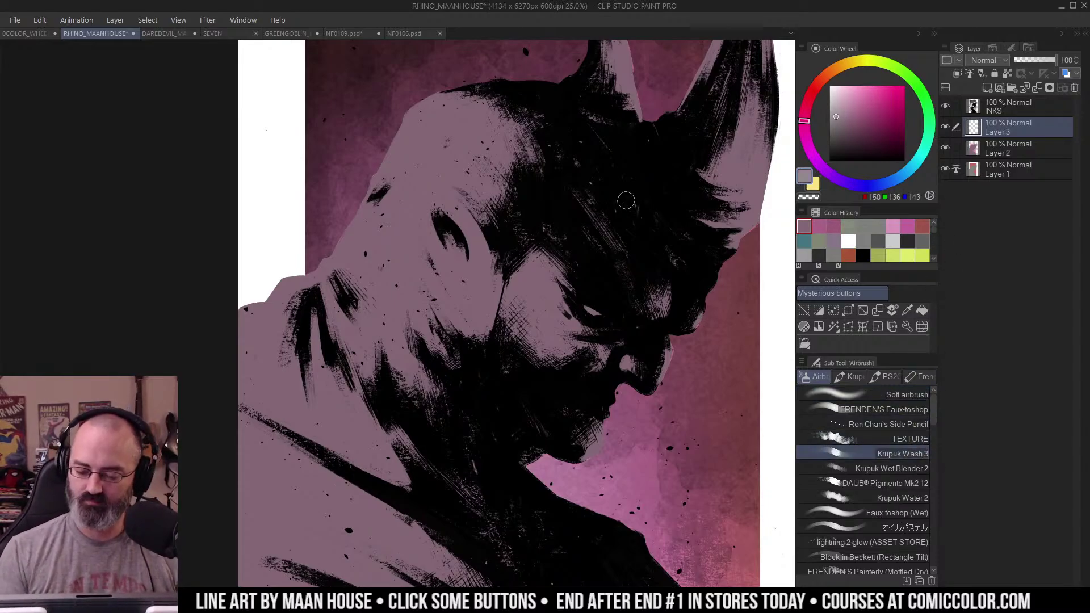
key("ctrl+space")
left_click(605, 177, "alt")
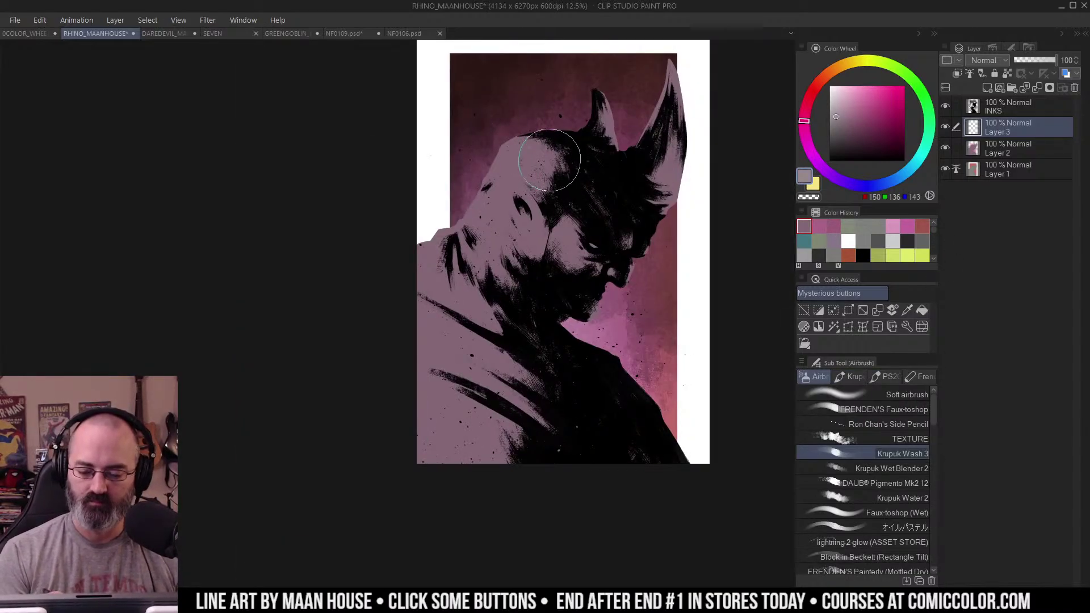
Step: Paint soft pinkish-grey highlights over the figure's head, neck and shoulder with a reduced Krupuk Wash 3 brush
mouse_move(533, 184)
left_mouse_down()
mouse_move(539, 173)
mouse_move(540, 188)
left_mouse_up()
key("ctrl+z")
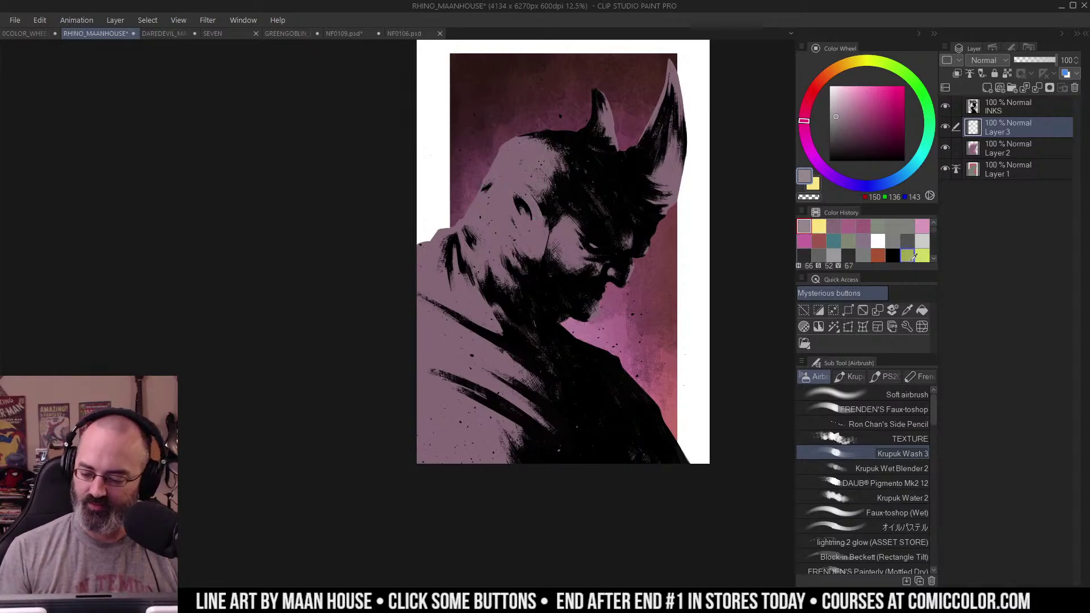
key("[")
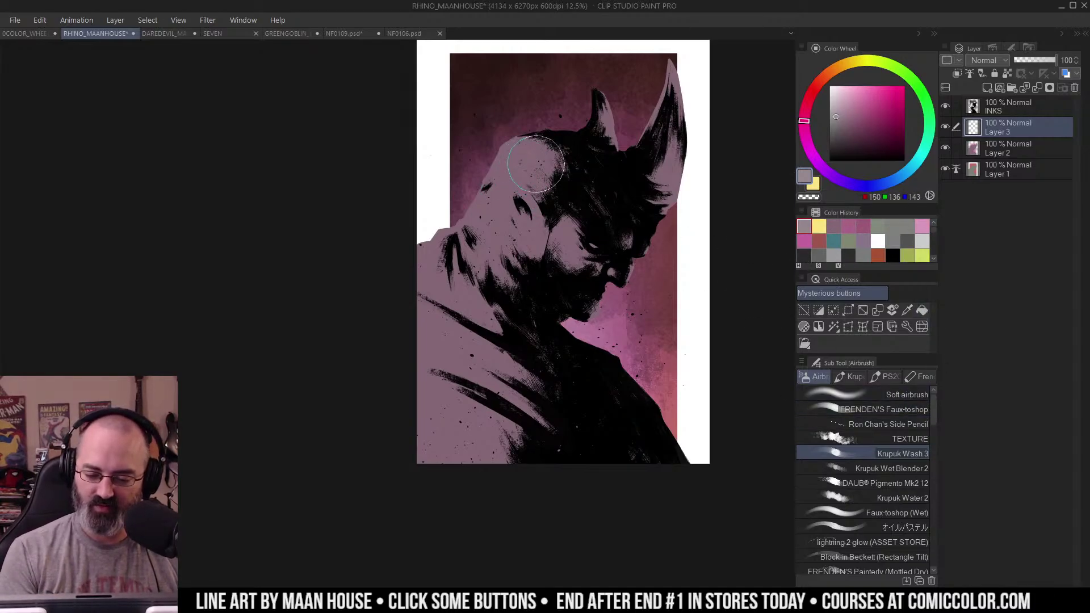
mouse_move(540, 170)
left_mouse_down()
mouse_move(528, 159)
mouse_move(573, 142)
left_mouse_up()
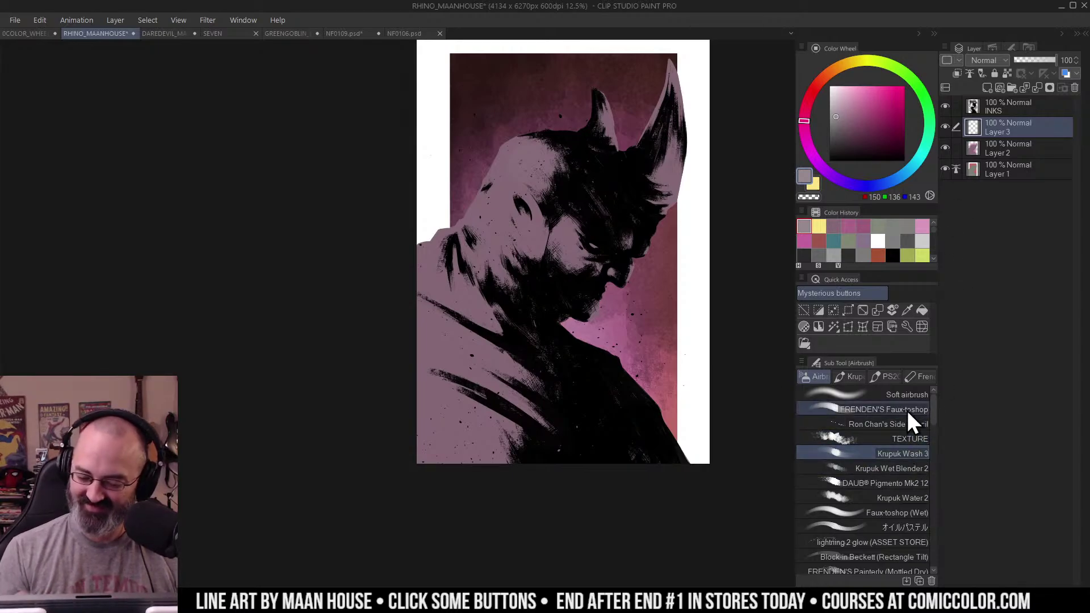
mouse_move(540, 187)
left_mouse_down()
mouse_move(539, 158)
mouse_move(503, 177)
mouse_move(521, 174)
mouse_move(552, 121)
left_mouse_up()
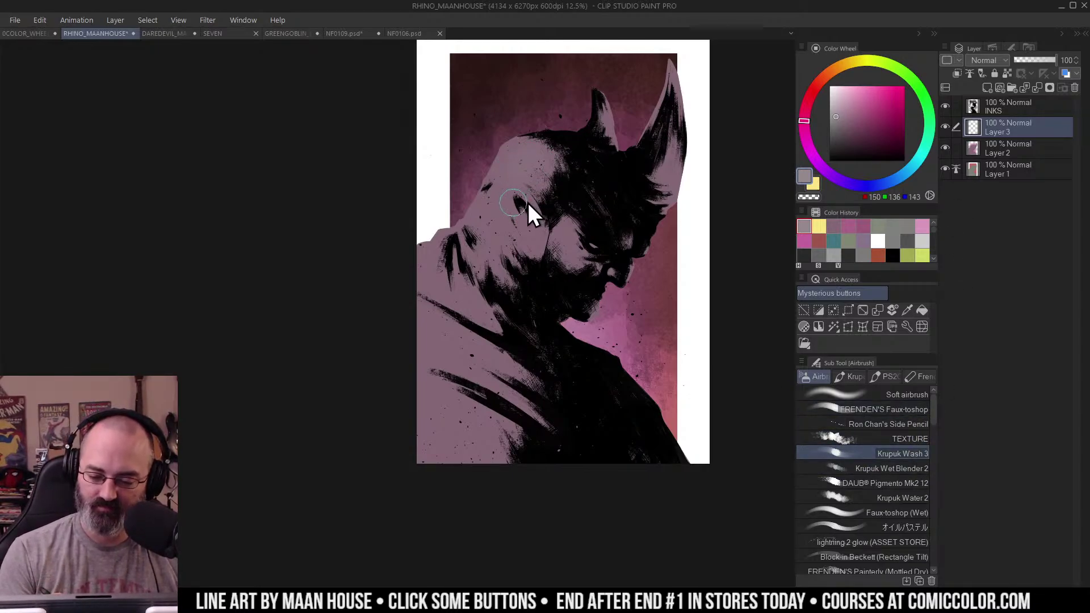
mouse_move(537, 216)
left_mouse_down()
mouse_move(509, 206)
mouse_move(509, 219)
mouse_move(489, 211)
mouse_move(482, 226)
mouse_move(502, 193)
mouse_move(478, 242)
mouse_move(453, 250)
mouse_move(461, 289)
mouse_move(431, 262)
mouse_move(474, 314)
mouse_move(455, 338)
mouse_move(482, 351)
mouse_move(451, 334)
mouse_move(515, 371)
mouse_move(454, 405)
mouse_move(442, 398)
mouse_move(482, 415)
mouse_move(448, 409)
mouse_move(477, 425)
mouse_move(459, 427)
mouse_move(478, 454)
left_mouse_up()
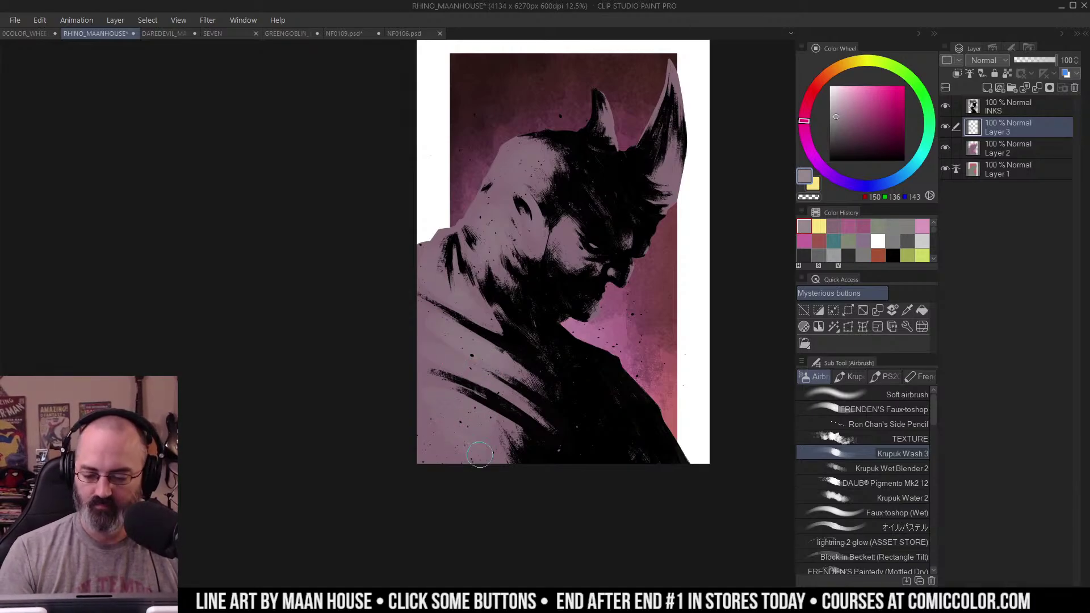
Step: Lighten the figure's cheek and both horns with pinkish-grey strokes, using a smaller brush for the horns
mouse_move(569, 218)
left_mouse_down()
mouse_move(570, 238)
mouse_move(573, 227)
left_mouse_up()
key("[")
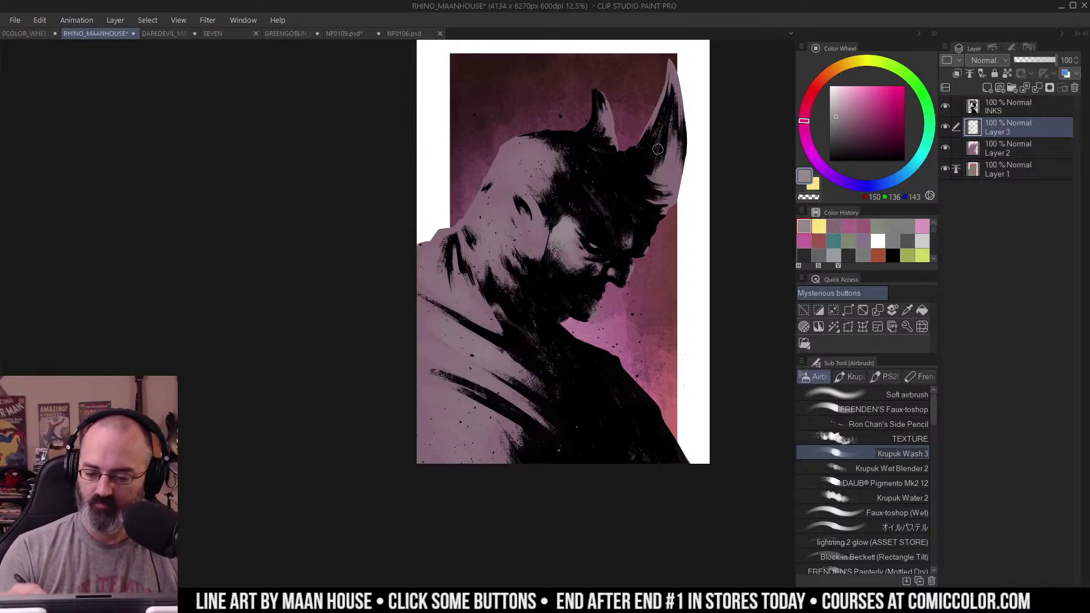
left_click_drag(673, 146, 667, 179)
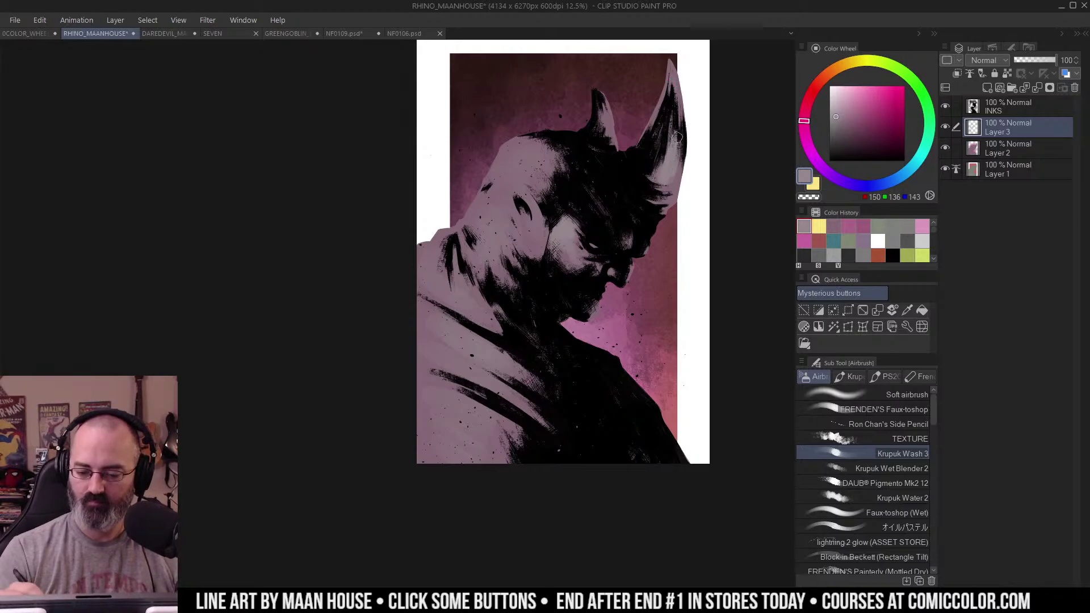
left_click_drag(683, 102, 680, 152)
left_click_drag(609, 118, 614, 135)
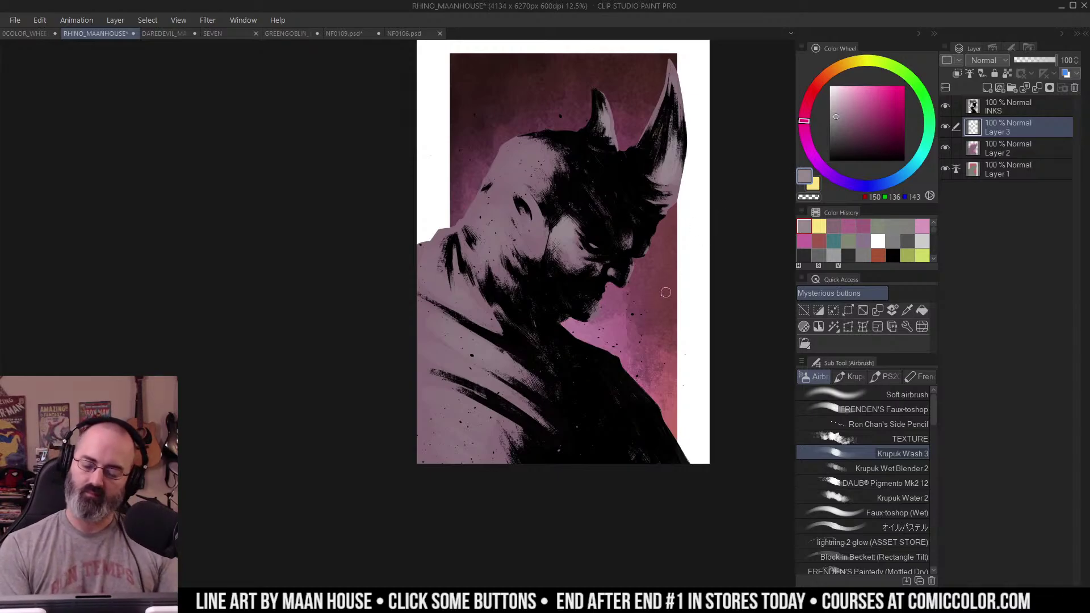
Step: Add a raster layer above Layer 3 and choose a pale yellow painting colour (RGB 223, 211, 159)
key("ctrl+shift+d")
key("ctrl+d")
left_click(989, 88)
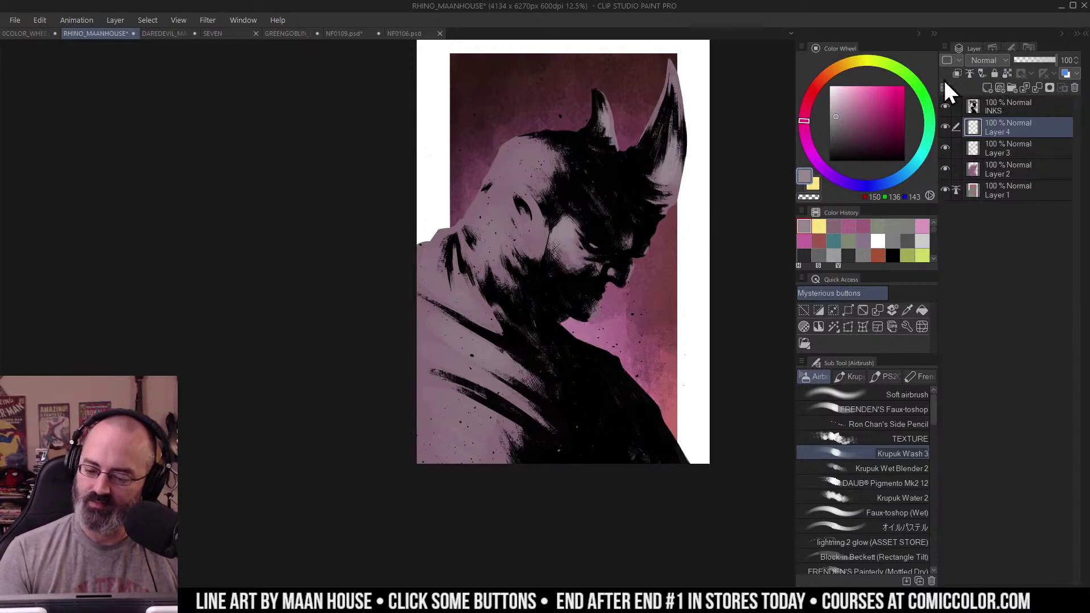
left_click(607, 309, "alt")
left_click(851, 95)
left_click(854, 62)
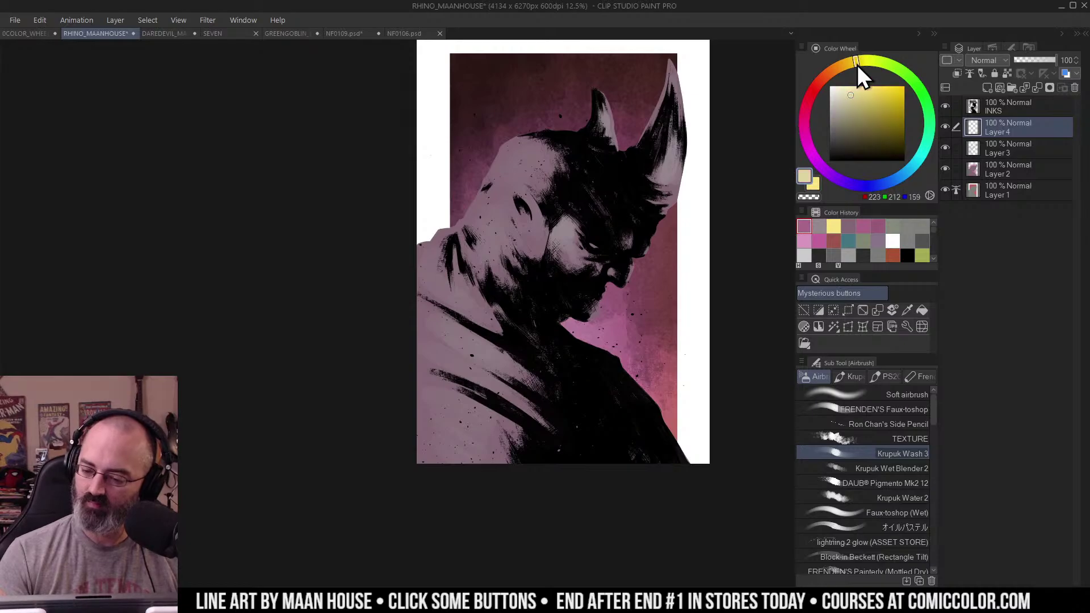
Step: Paint thin pale yellow rim lights along the edges of both horns, the large horn's base and the face profile
left_click_drag(669, 57, 646, 128)
left_click_drag(665, 90, 638, 138)
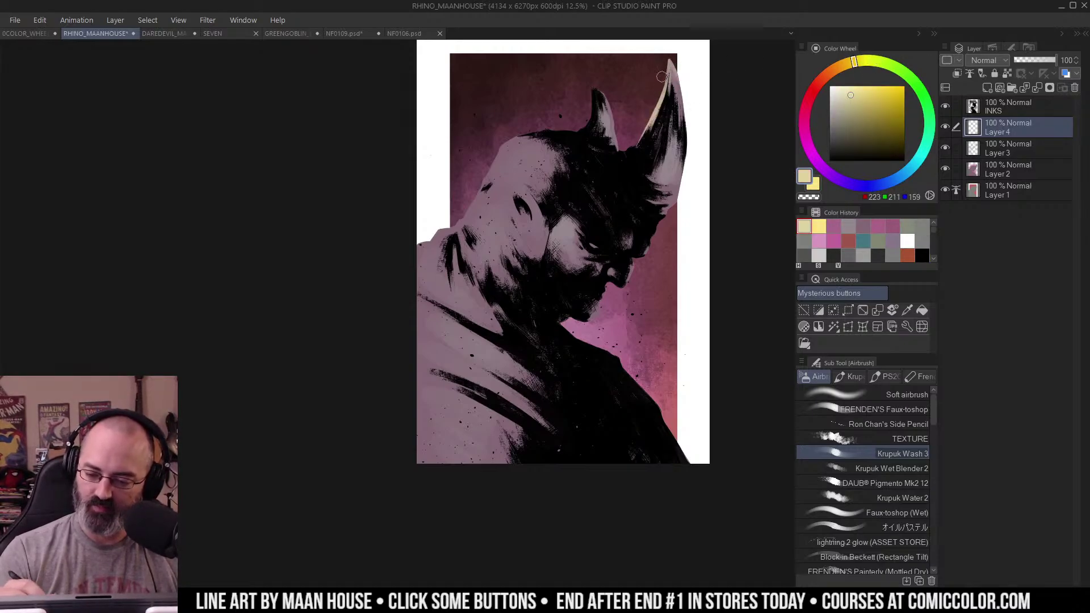
mouse_move(604, 96)
left_mouse_down()
mouse_move(616, 113)
mouse_move(612, 147)
left_mouse_up()
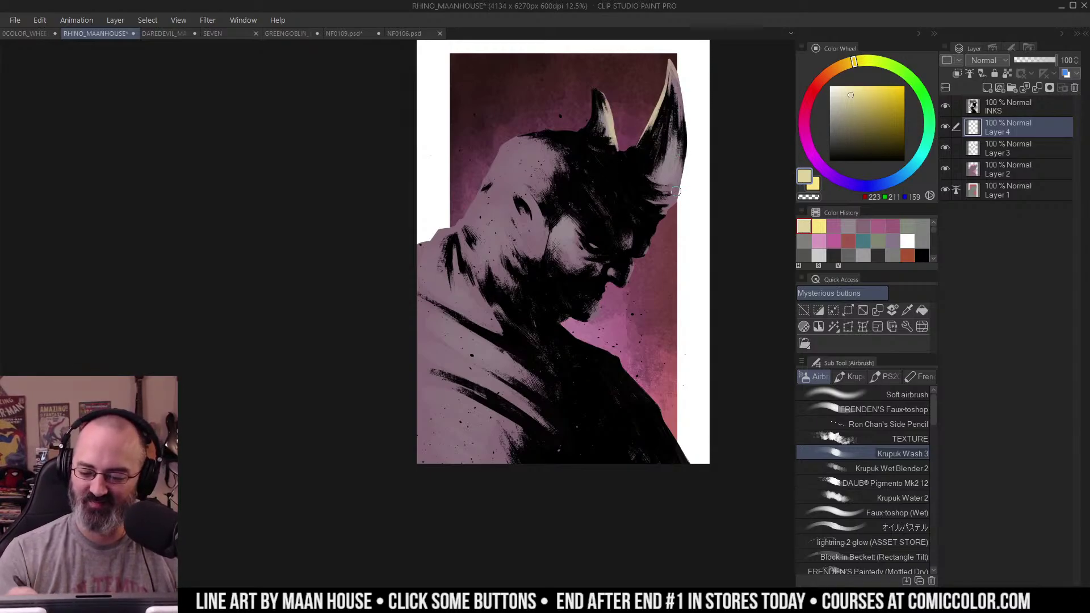
mouse_move(676, 192)
left_mouse_down()
mouse_move(663, 217)
mouse_move(663, 199)
left_mouse_up()
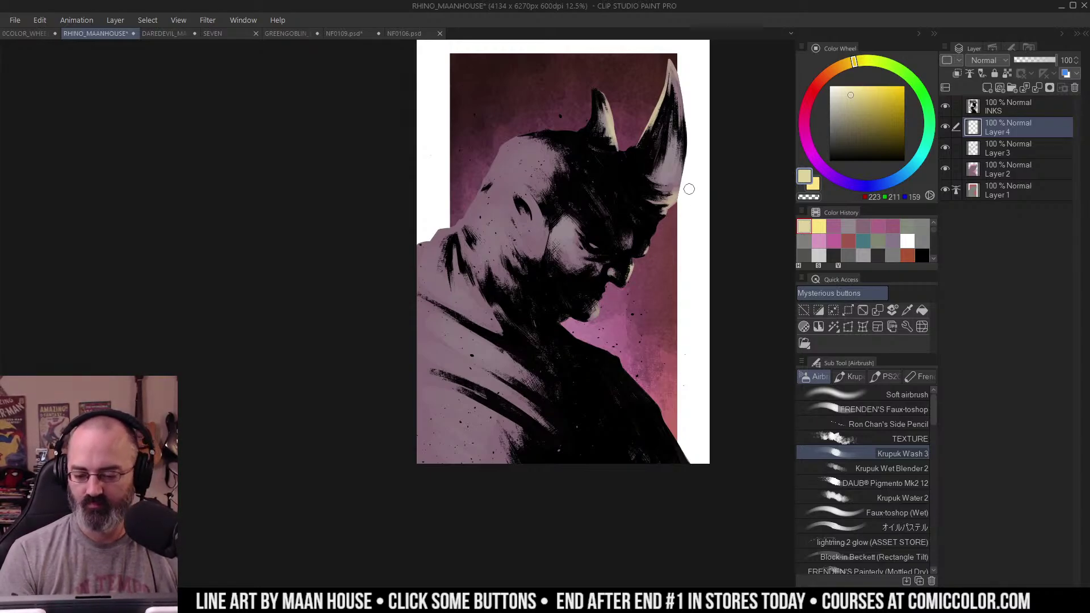
Step: Sample the figure's pinkish grey (RGB 149, 136, 142) and paint soft highlights around the ear and across the shoulder and chest
key("ctrl+space")
left_click_drag(663, 240, 622, 238)
left_click(657, 261, "ctrl")
left_click(579, 198, "alt")
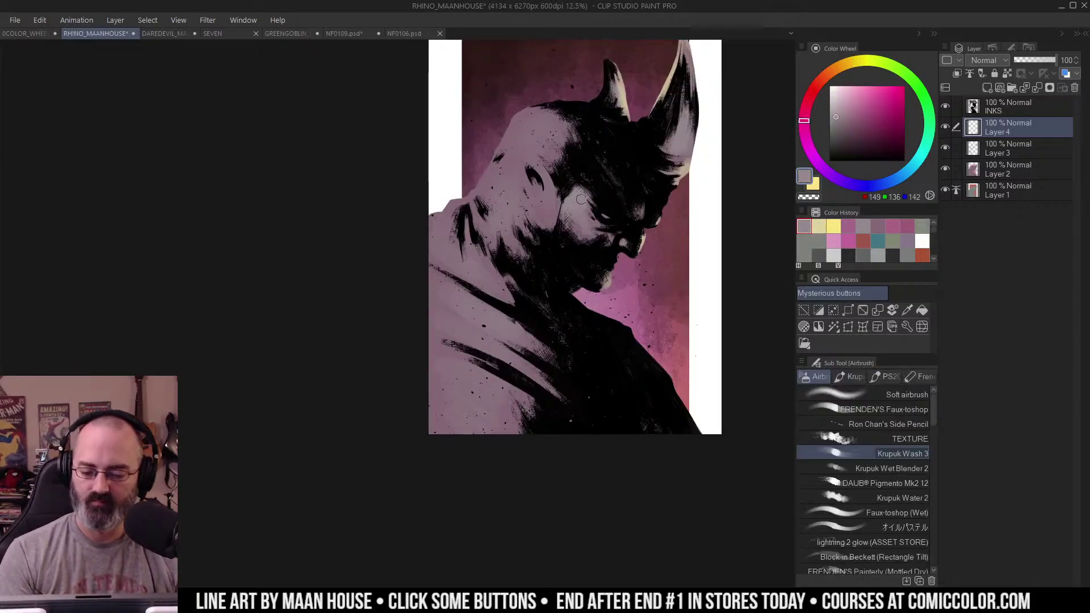
mouse_move(532, 164)
left_mouse_down()
mouse_move(548, 183)
mouse_move(532, 214)
left_mouse_up()
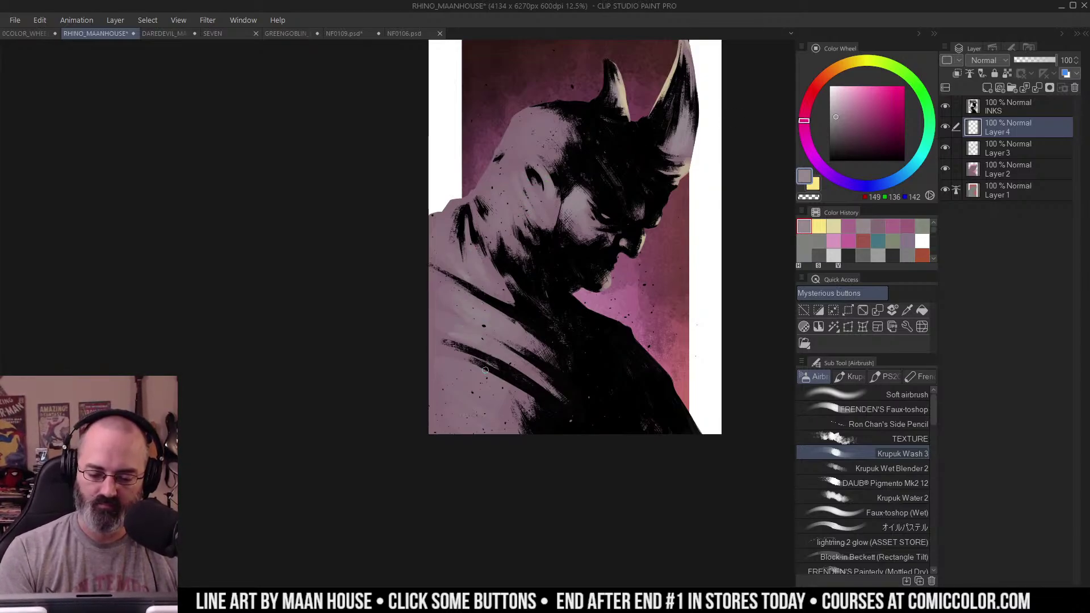
mouse_move(482, 371)
left_mouse_down()
mouse_move(448, 377)
mouse_move(460, 398)
left_mouse_up()
Step: Shift the figure colour on Layer 2 to a greenish grey with hue 153 and saturation -76, leaving luminosity at 0
key("ctrl+space")
left_click_drag(693, 241, 642, 236)
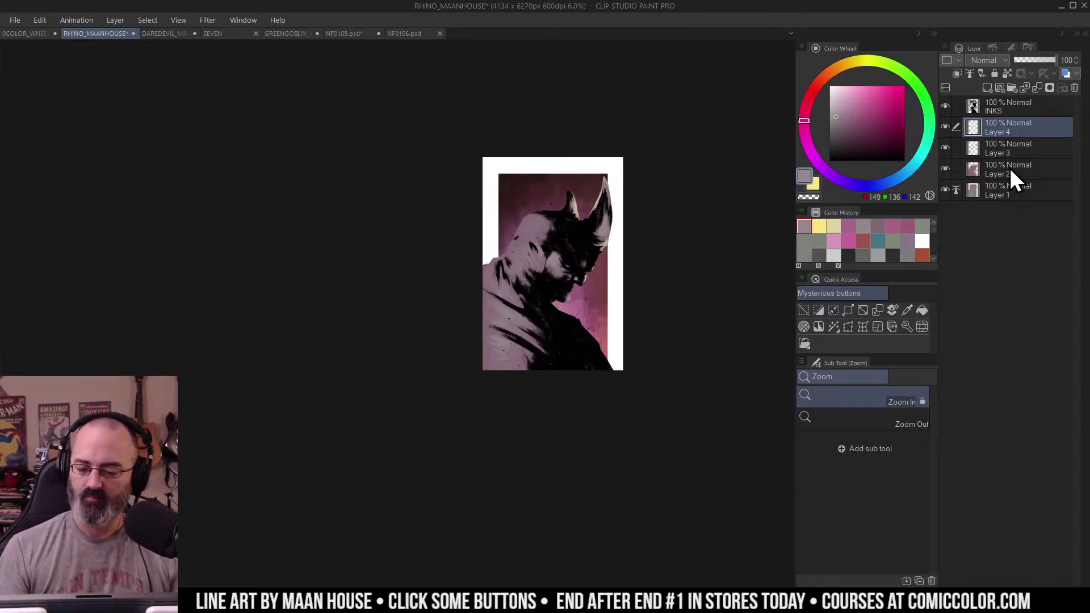
left_click(977, 165)
key("ctrl+u")
left_click_drag(891, 134, 981, 142)
left_click_drag(885, 173, 798, 175)
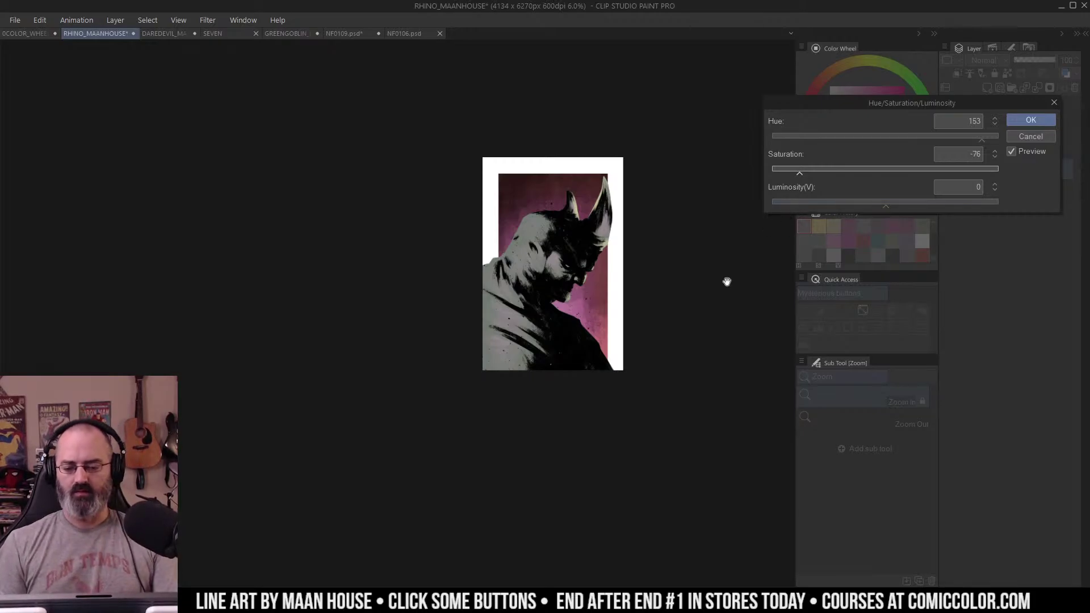
left_click(1031, 119)
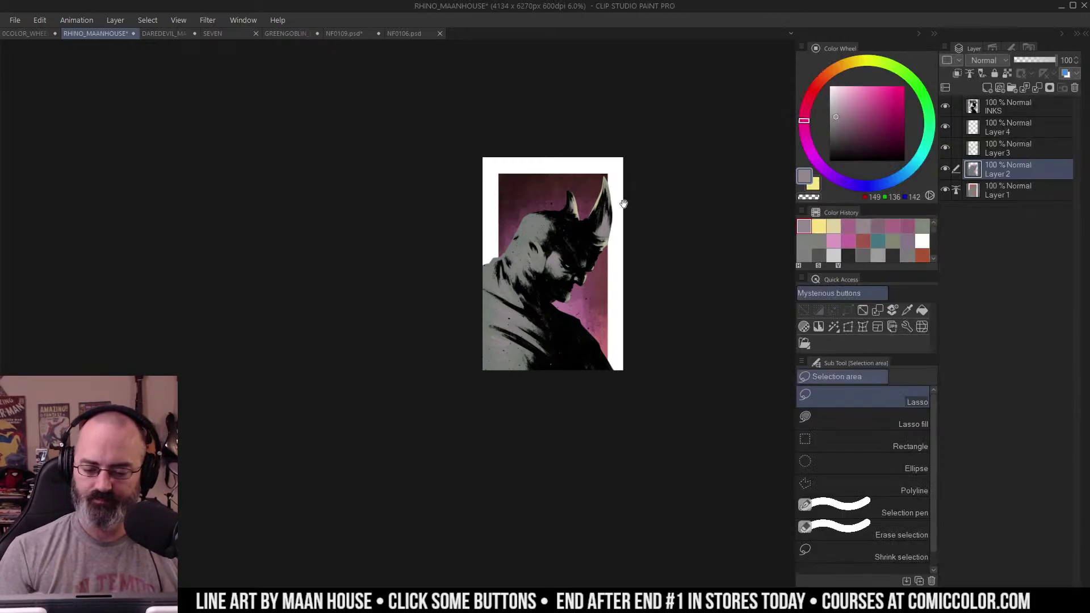
Step: Switch to the Daredevil poster and place the Green Goblin poster beside it in a separate pane to compare their colouring
left_click(603, 219)
scroll(676, 250, "down", 1)
key("m")
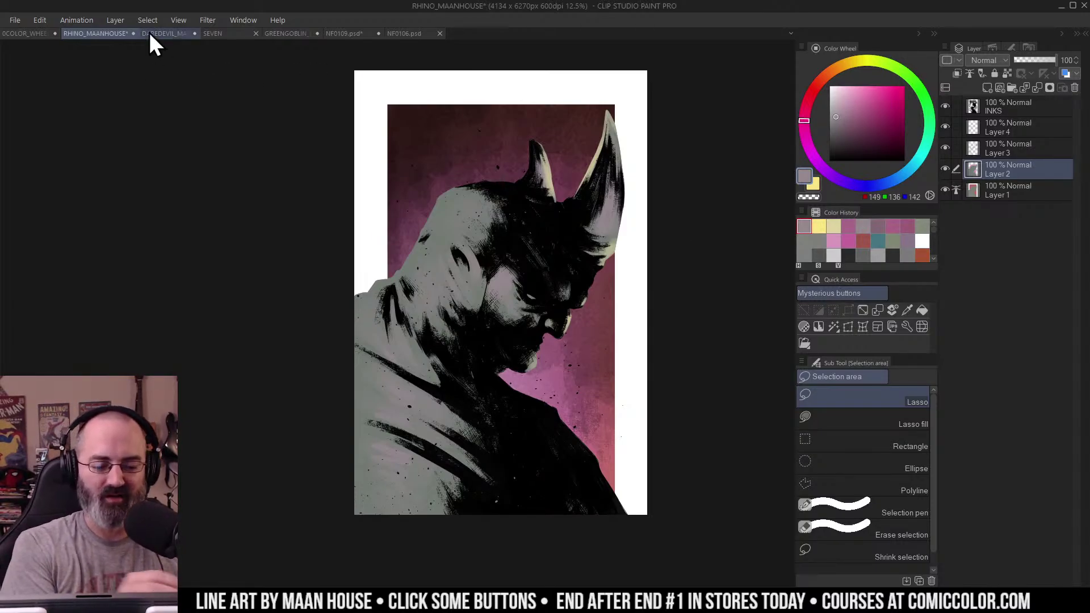
left_click(31, 34)
left_click(156, 35)
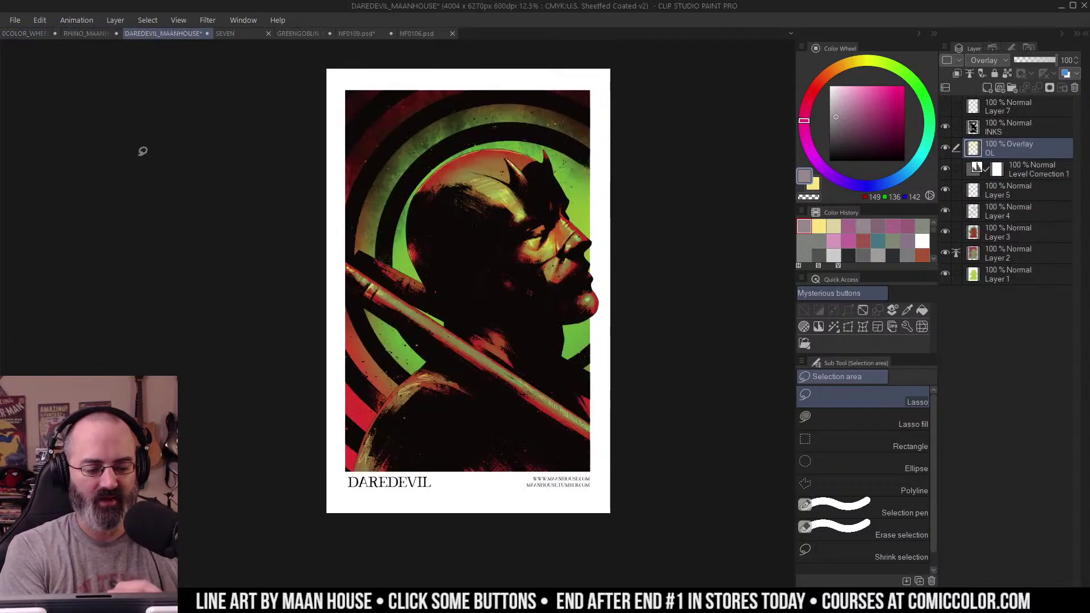
left_click_drag(303, 39, 792, 79)
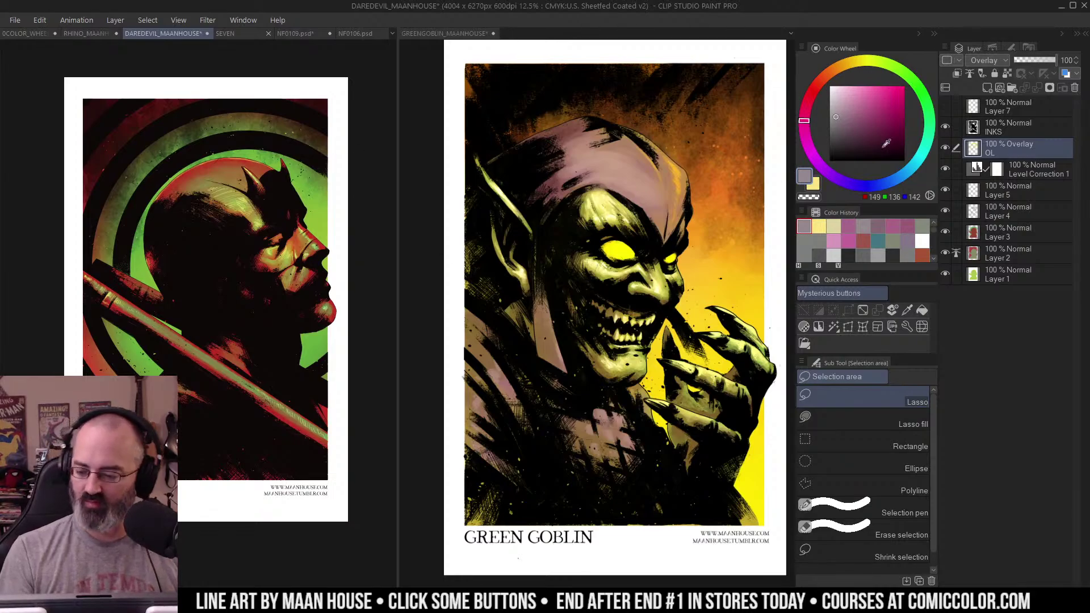
left_click(864, 312)
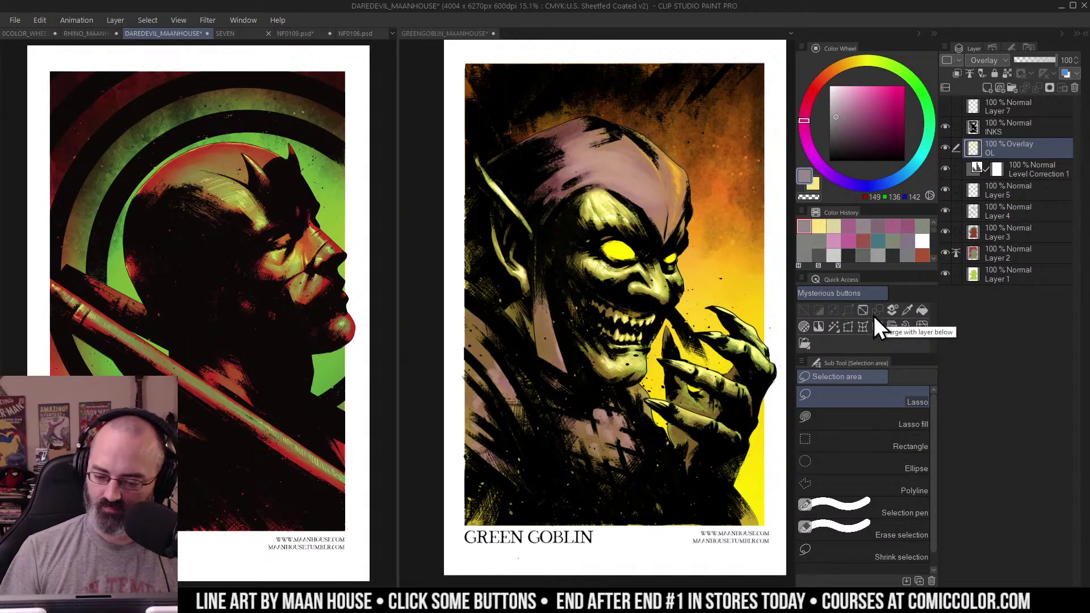
left_click(612, 188)
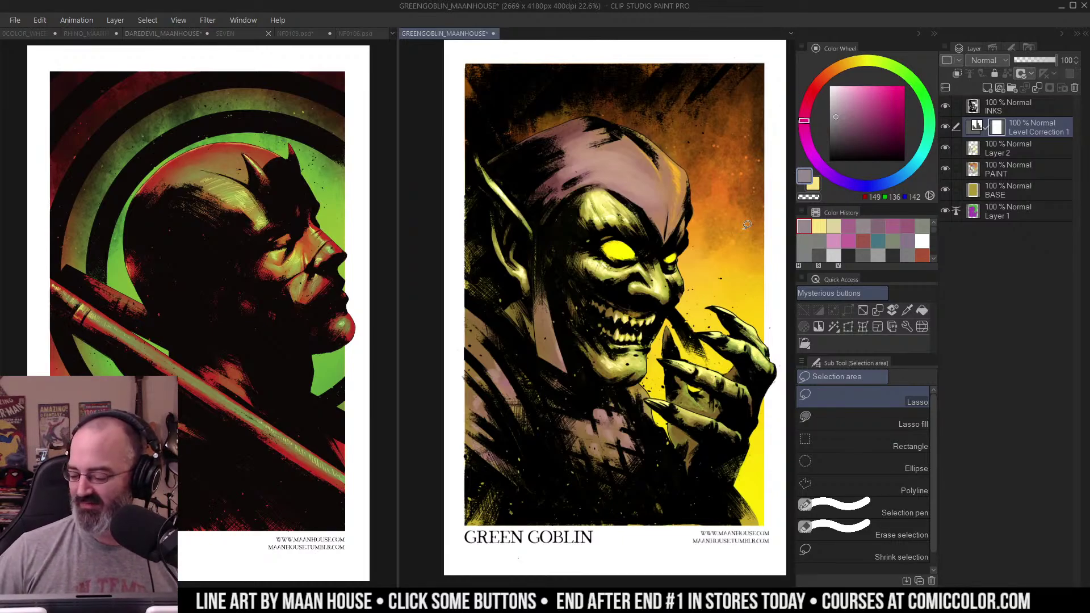
key("b")
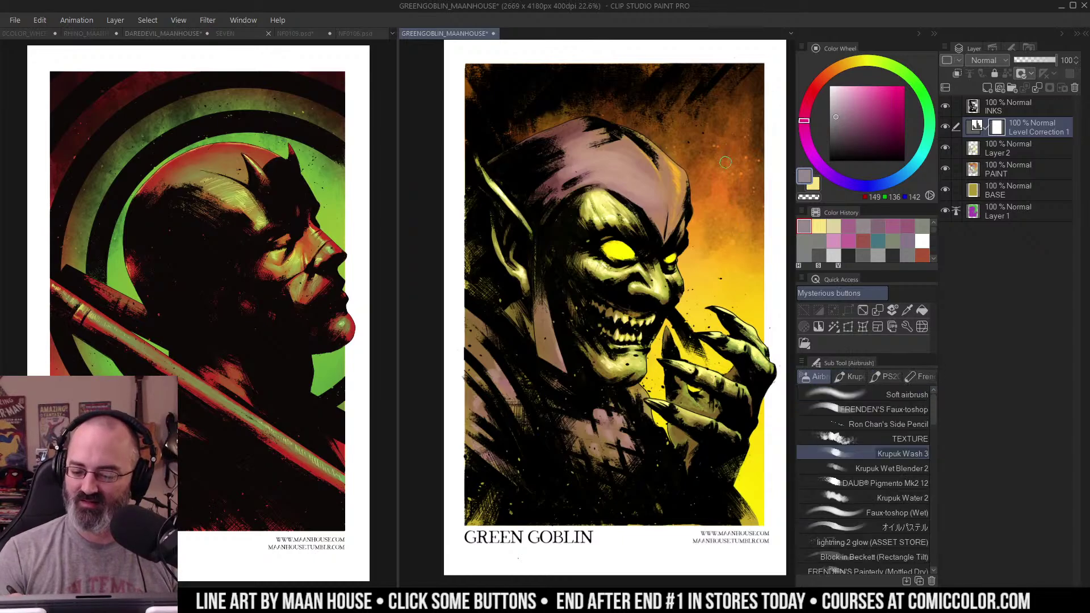
key("g")
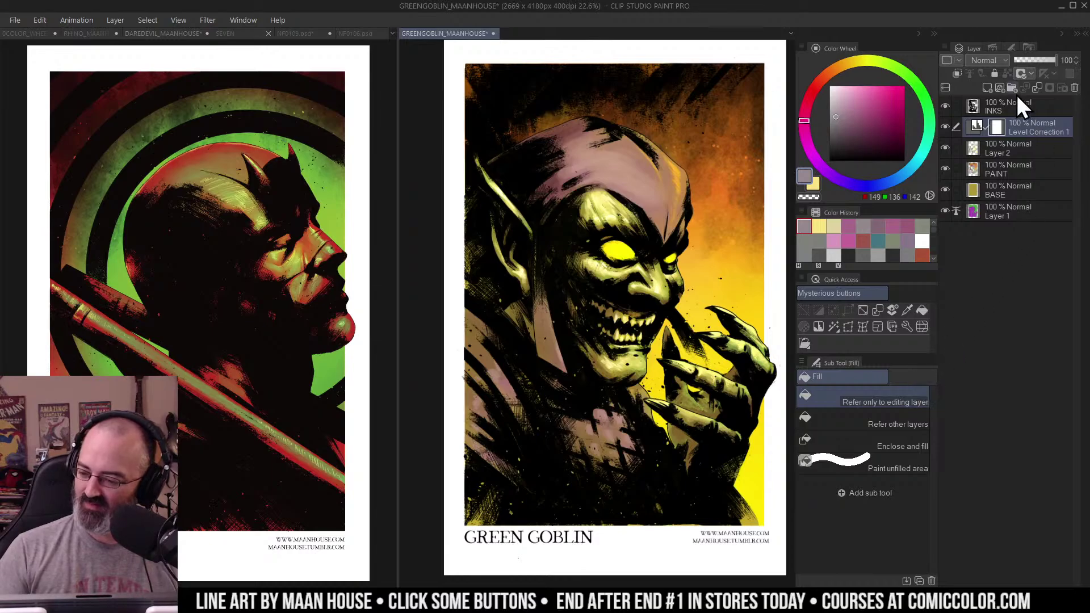
left_click(1026, 49)
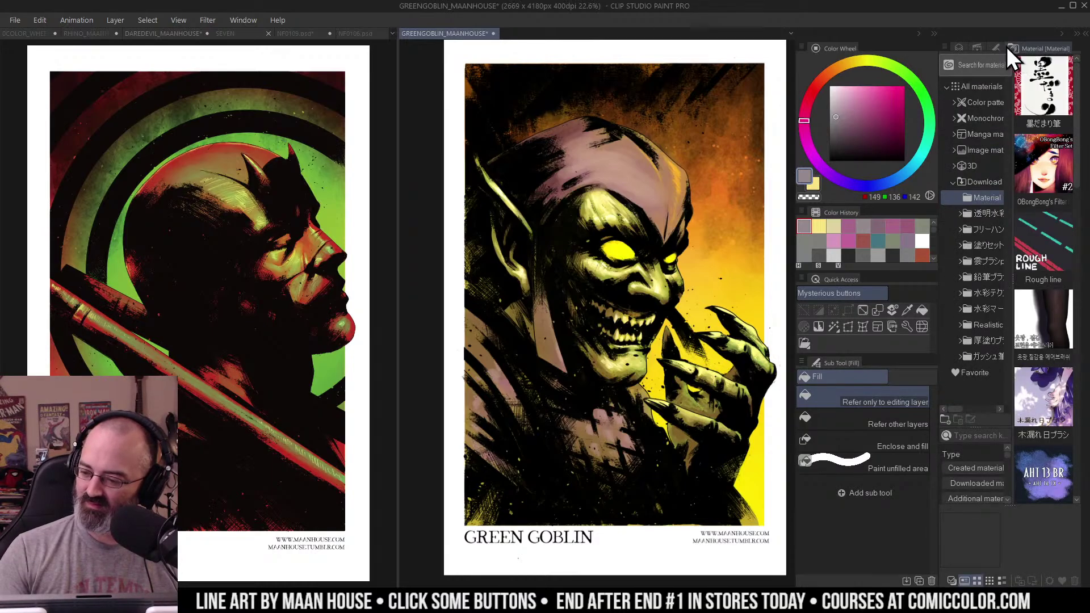
left_click(1002, 47)
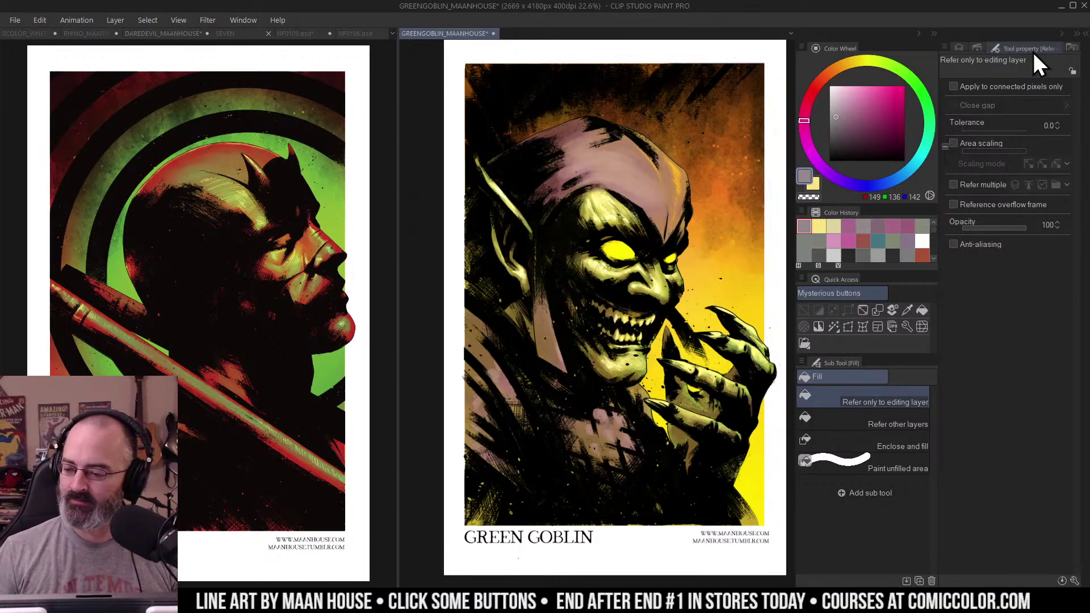
key("b")
key("w")
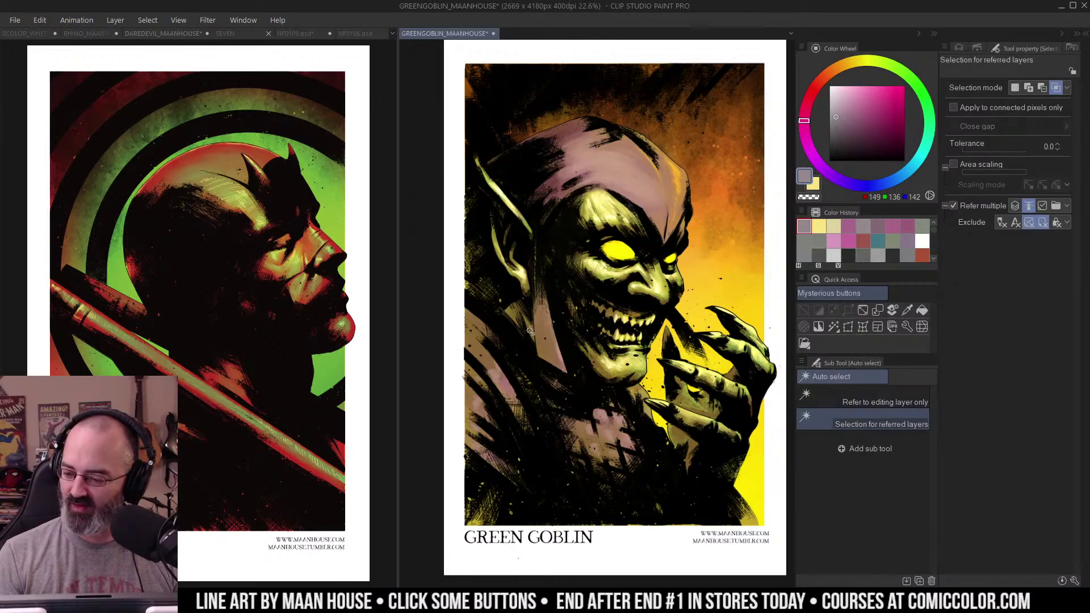
key("b")
left_click(959, 47)
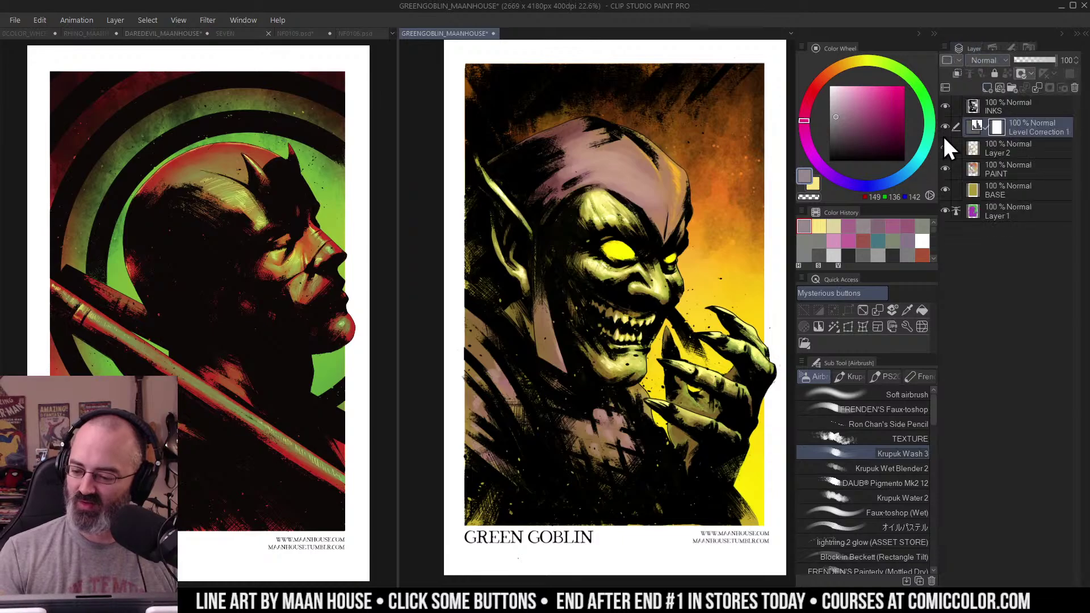
mouse_move(732, 185)
left_mouse_down()
mouse_move(726, 171)
mouse_move(703, 179)
left_mouse_up()
key("m")
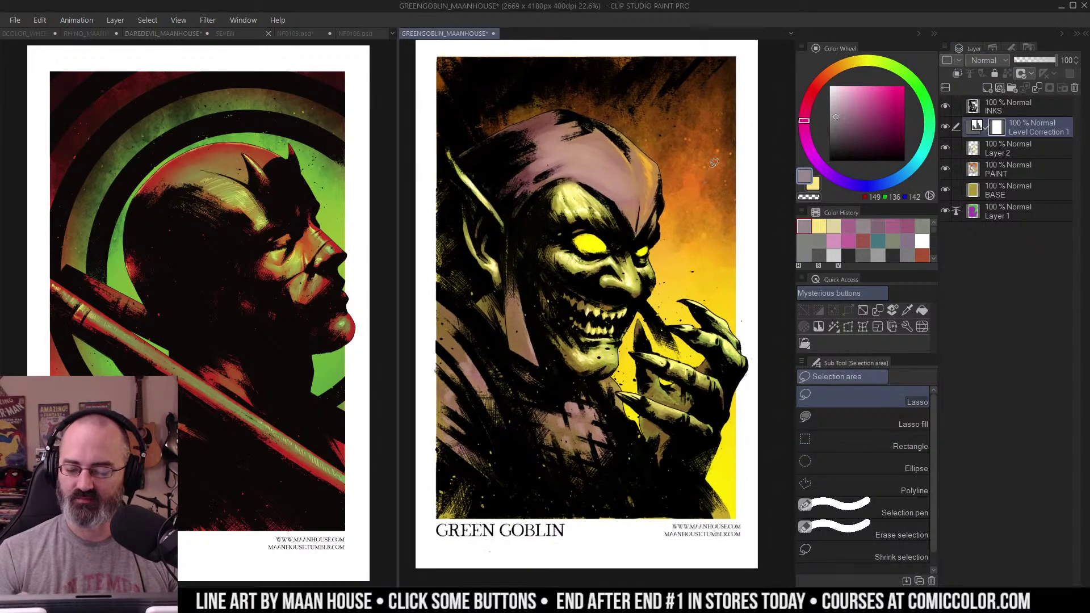